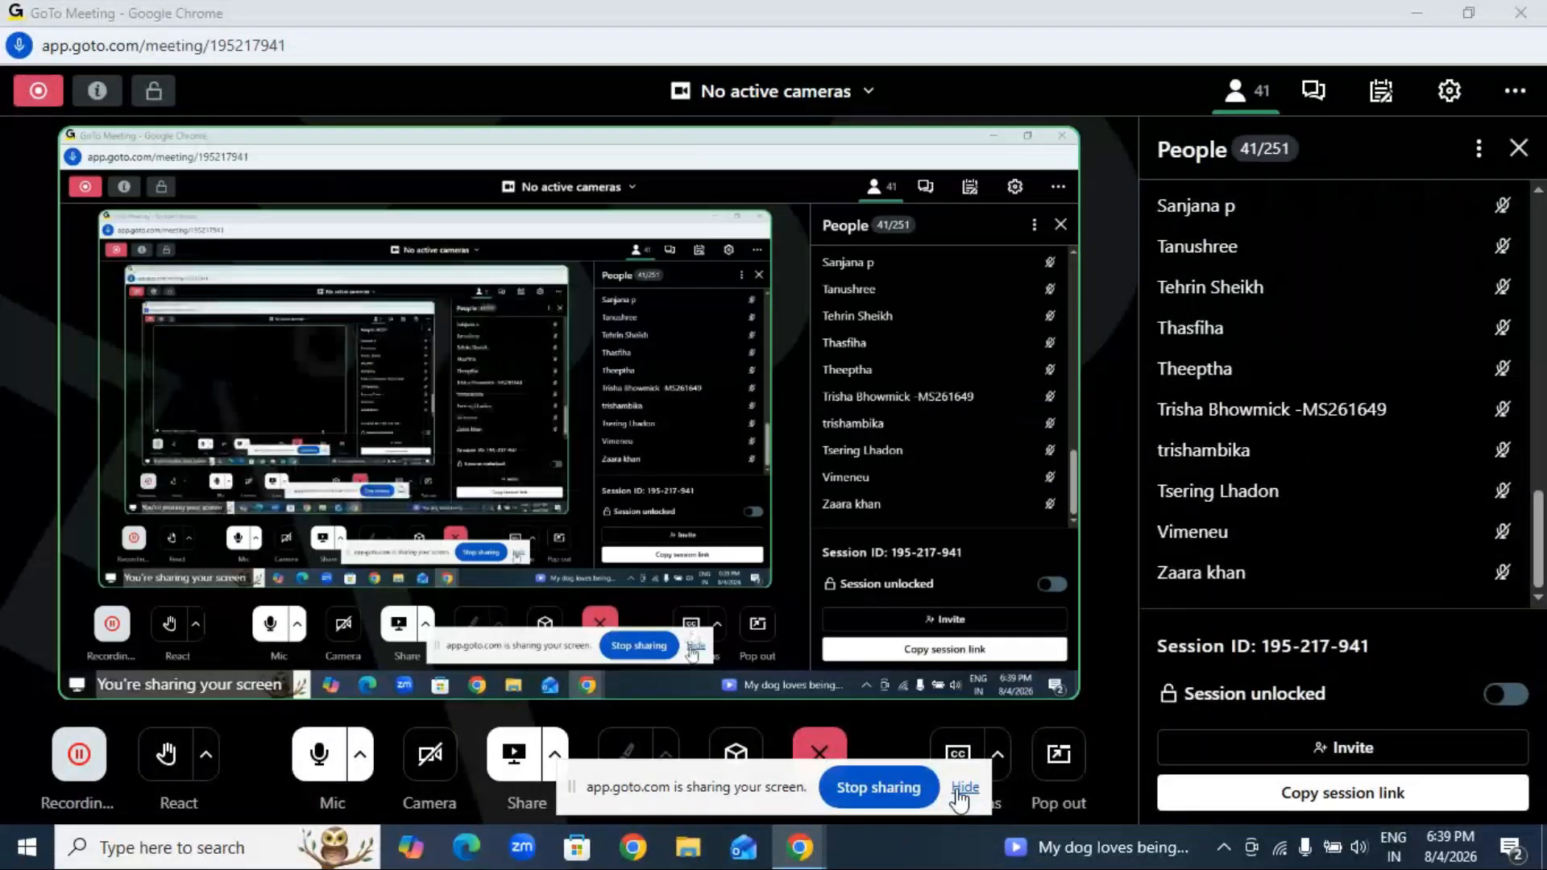
# Step: Hide the screen-sharing notice, minimize the meeting and browser windows, and refresh the desktop
pyautogui.click(960, 793)
pyautogui.click(1417, 14)
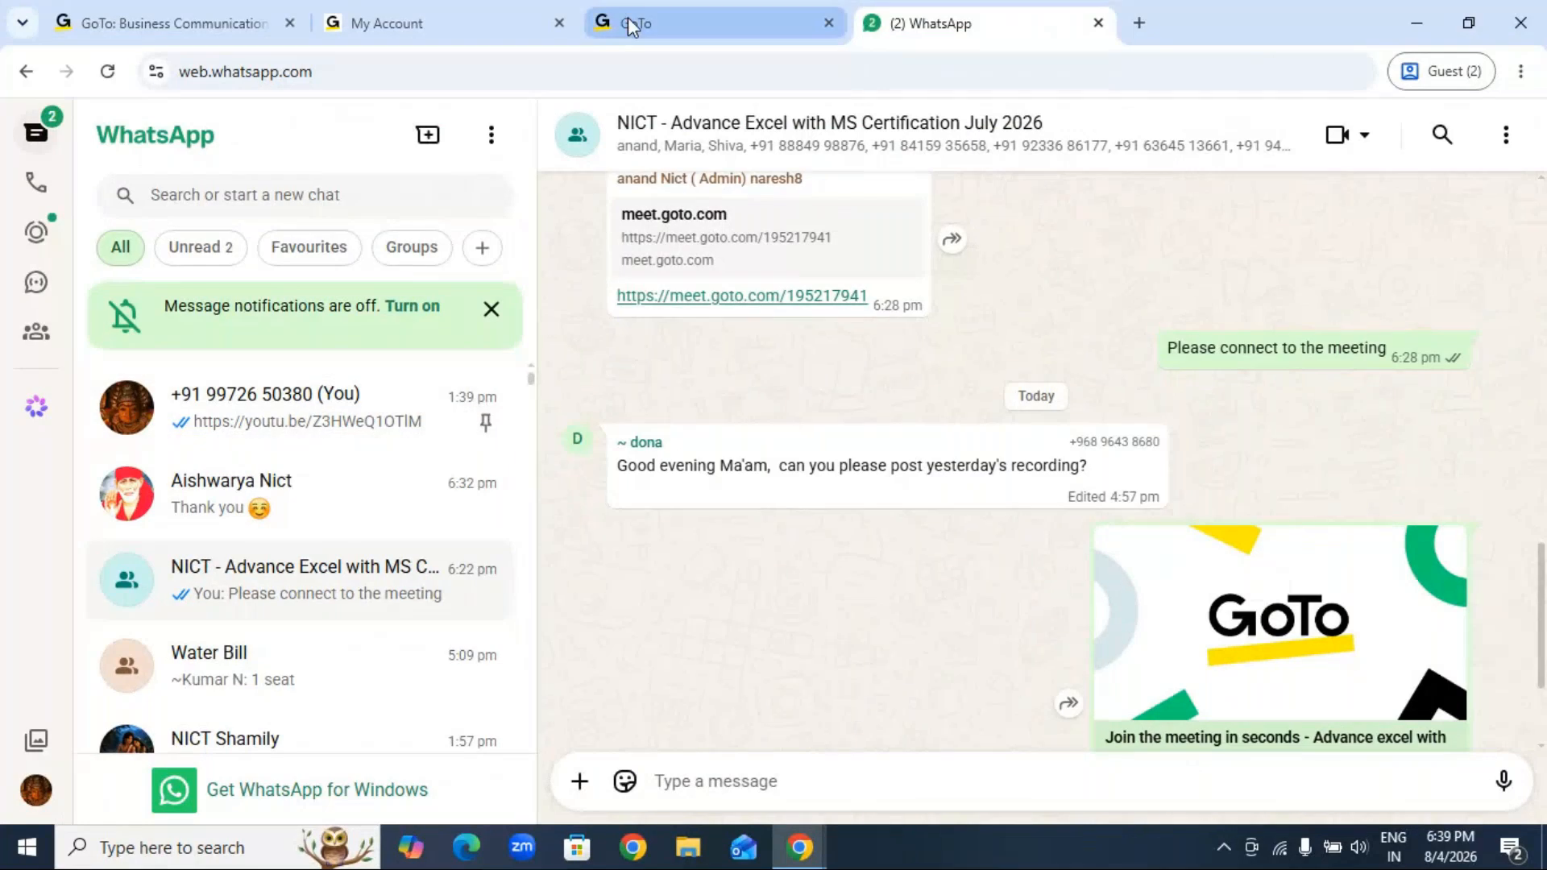
pyautogui.click(1417, 30)
pyautogui.rightClick(732, 400)
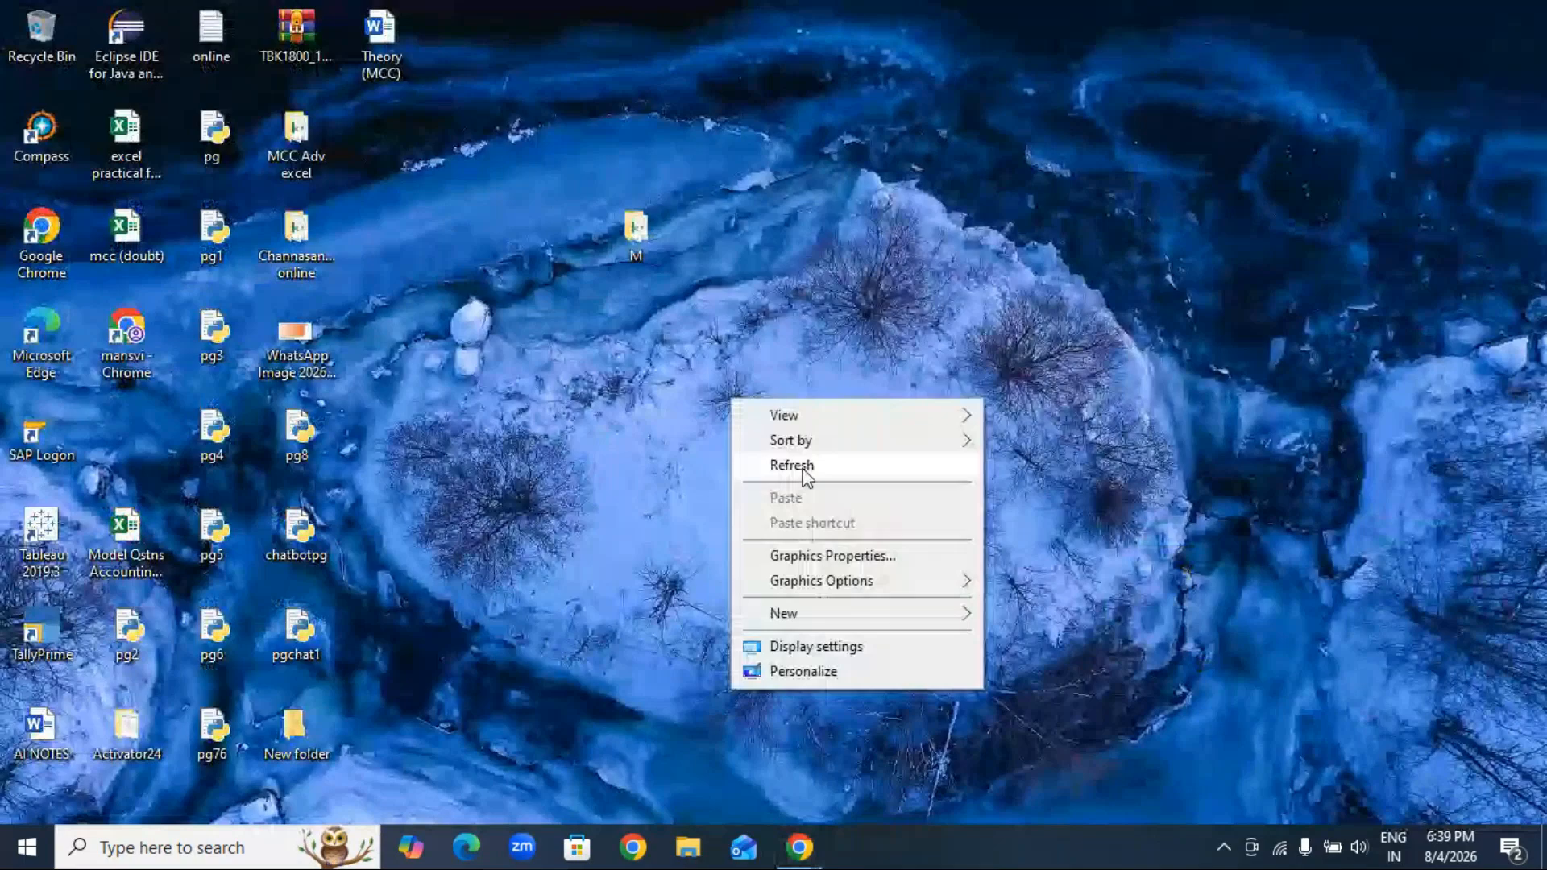
pyautogui.click(794, 466)
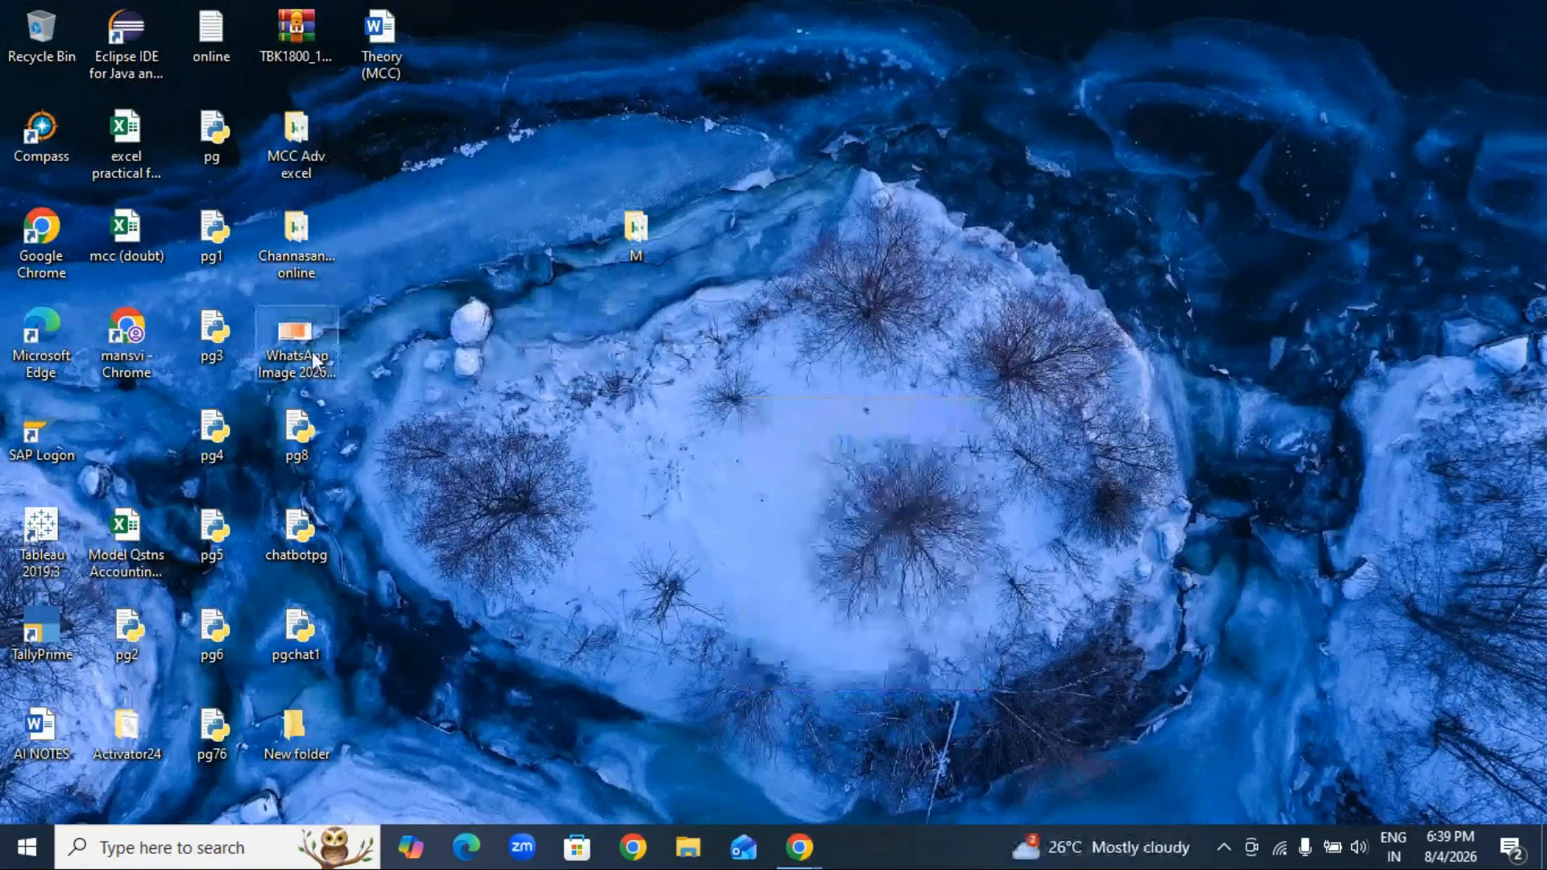
# Step: Look through the MCC Adv excel and M folders on the desktop and minimize both
pyautogui.doubleClick(306, 134)
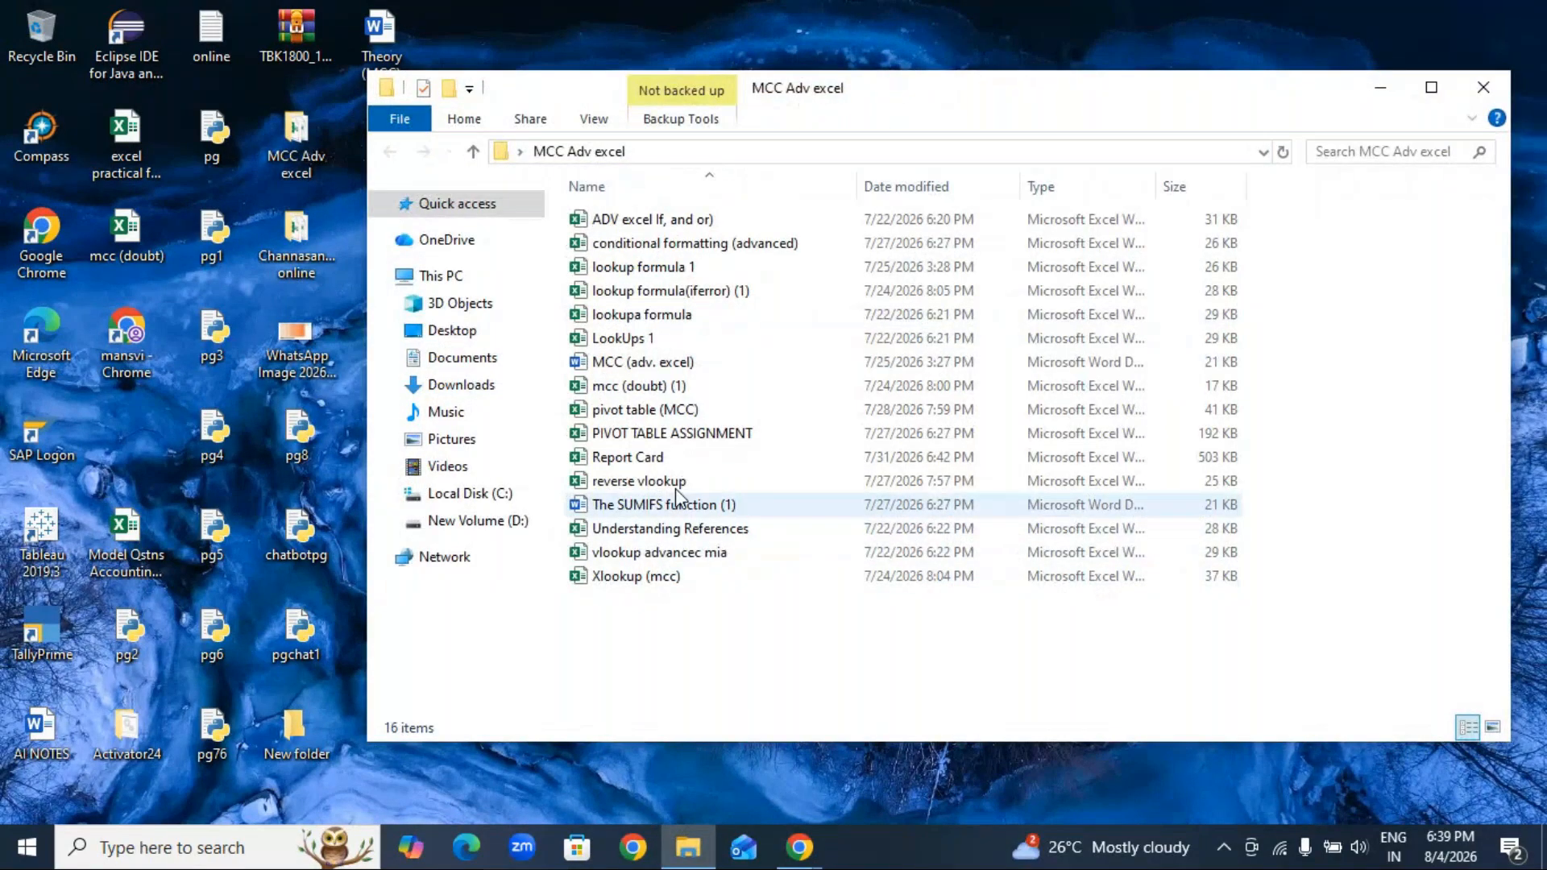
pyautogui.click(1380, 89)
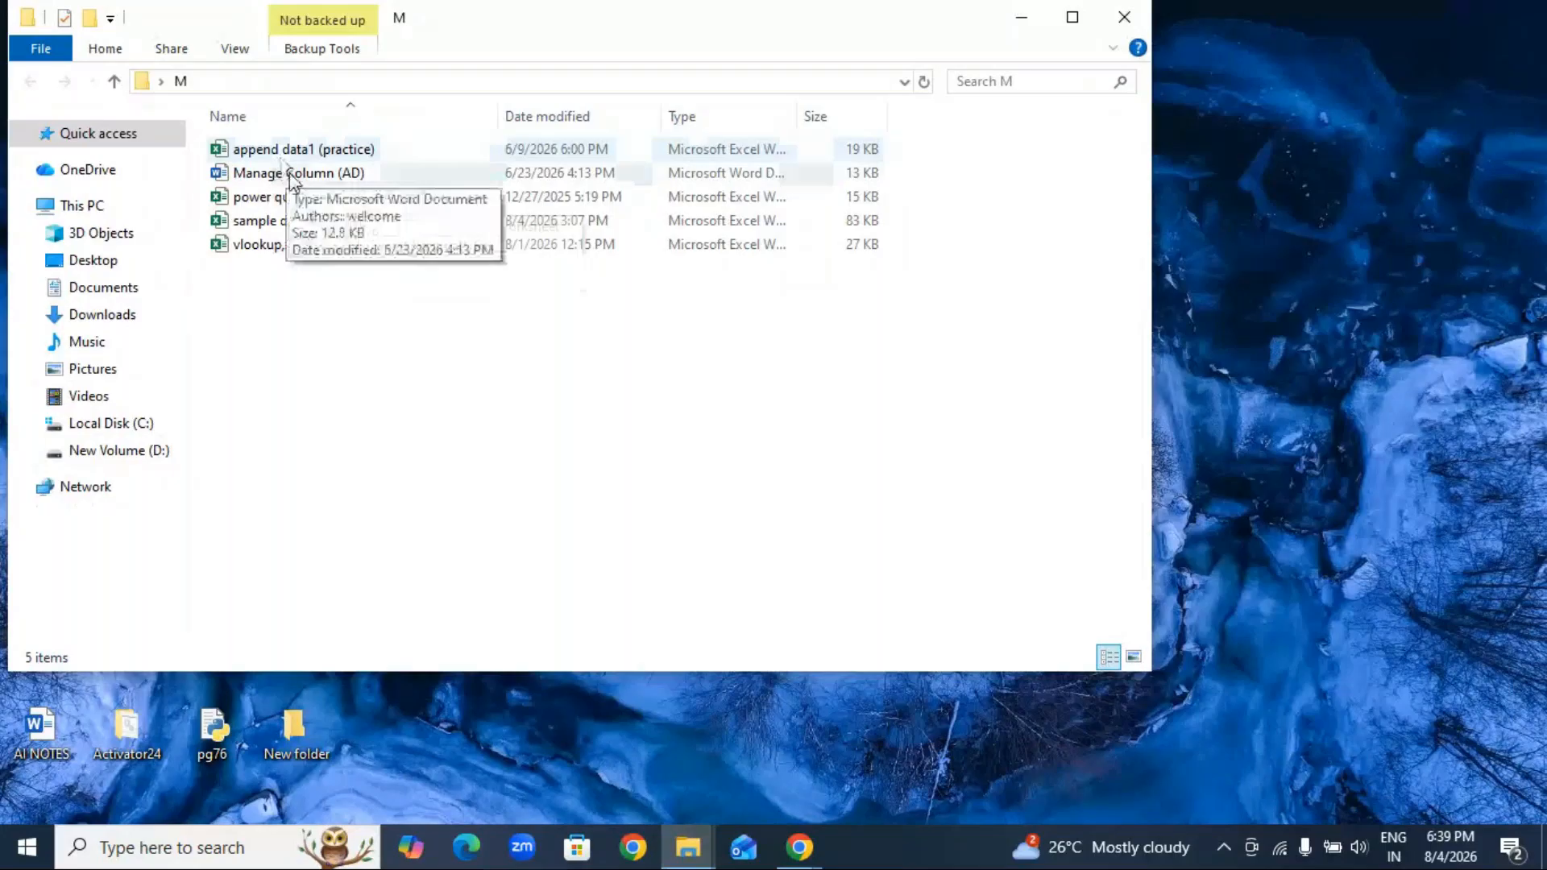
pyautogui.click(1021, 17)
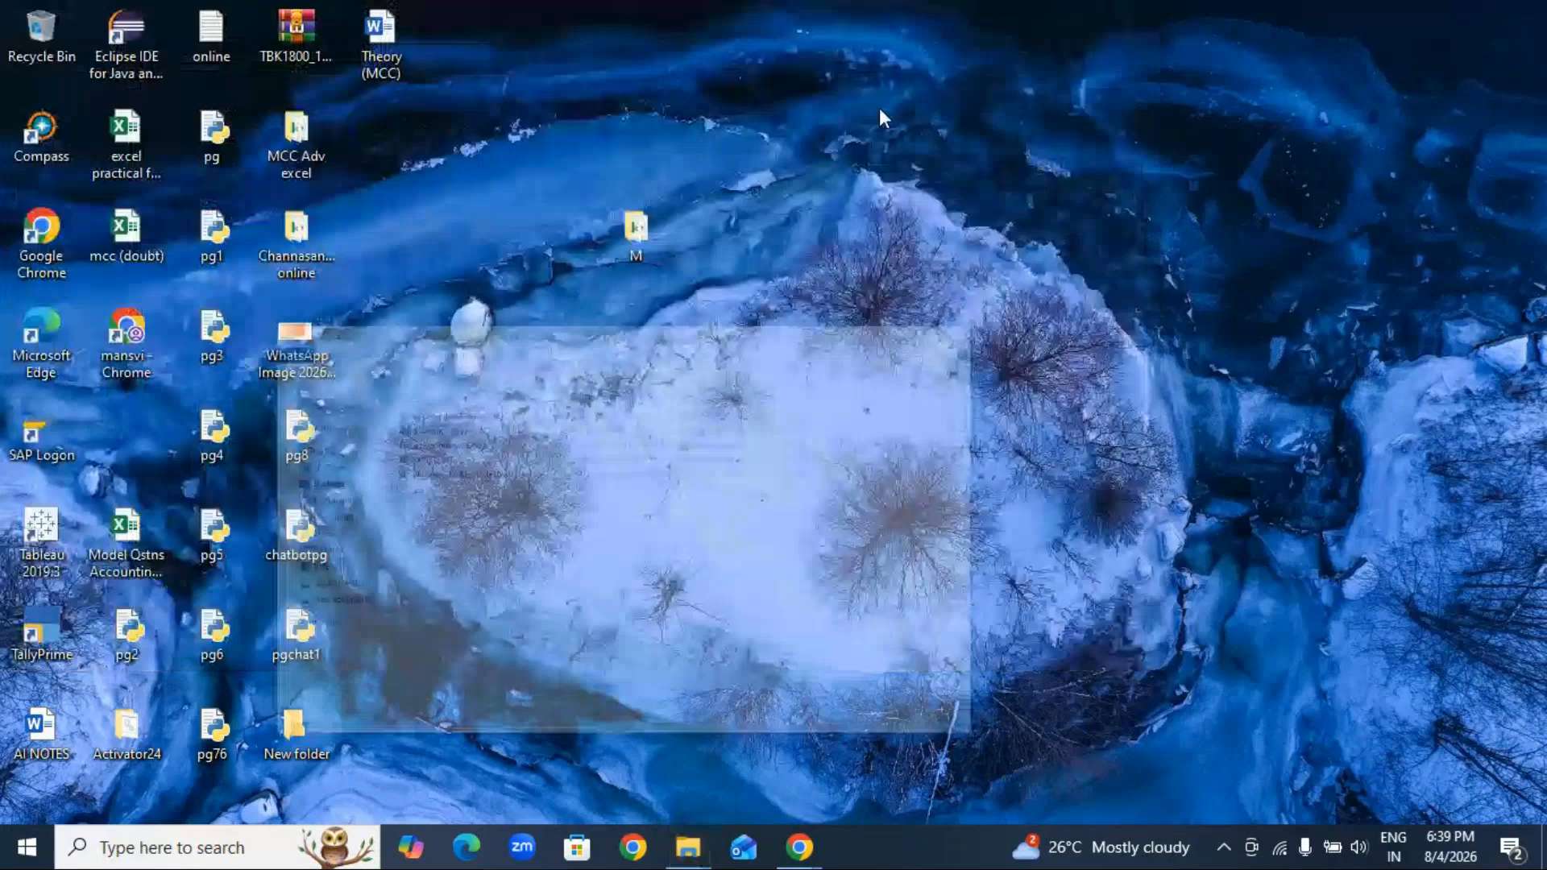
pyautogui.rightClick(878, 108)
pyautogui.click(930, 195)
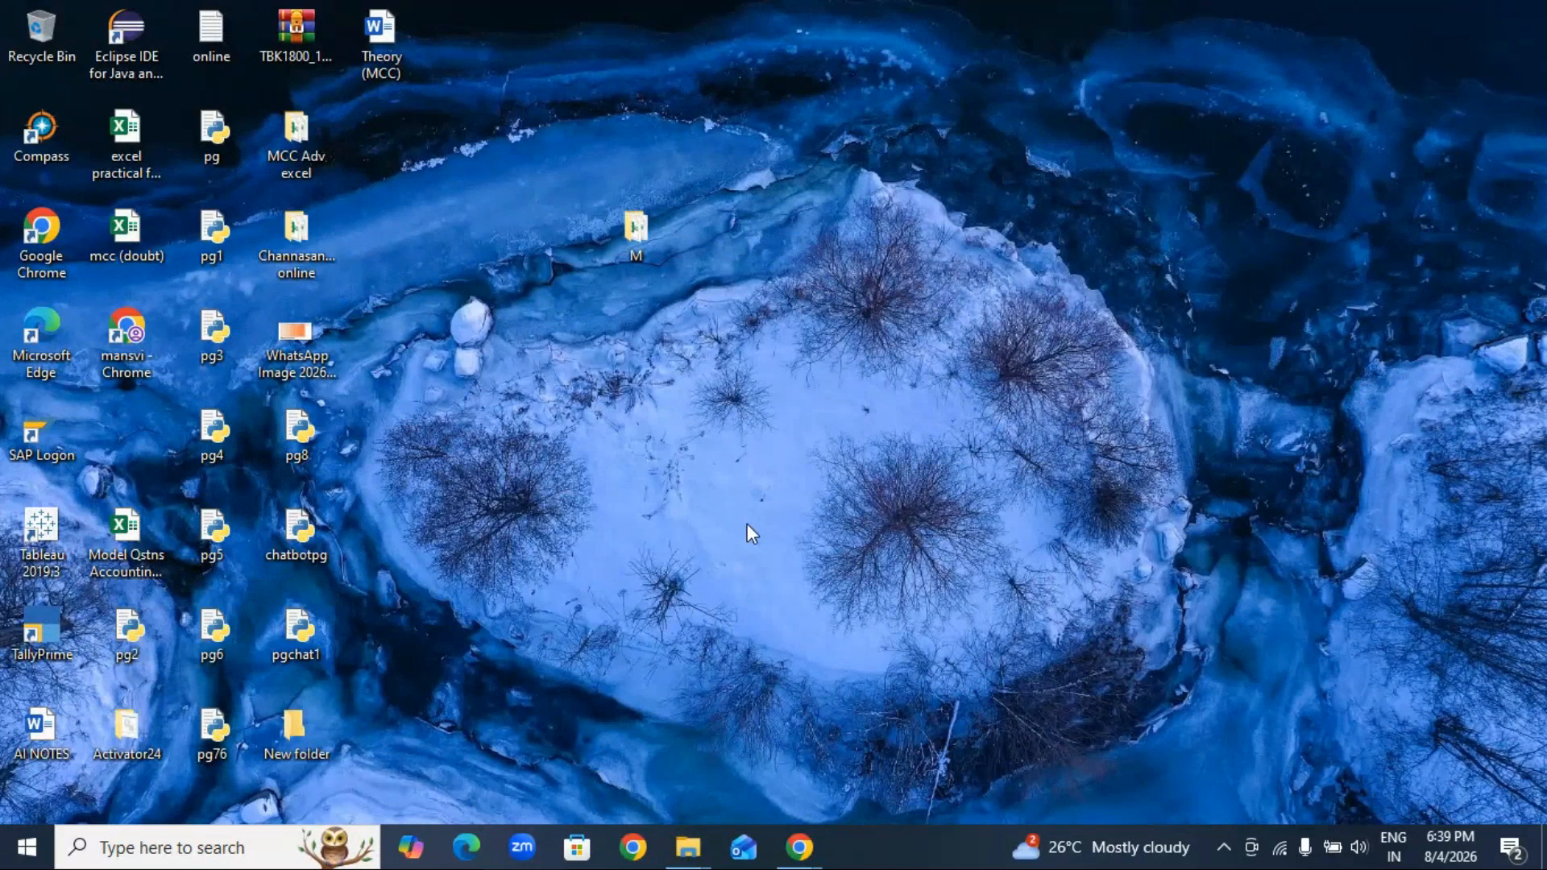
# Step: Connect to the remote computer 192.168.1.18 via Remote Desktop, entering the account password and accepting the untrusted certificate
pyautogui.press('super+r')
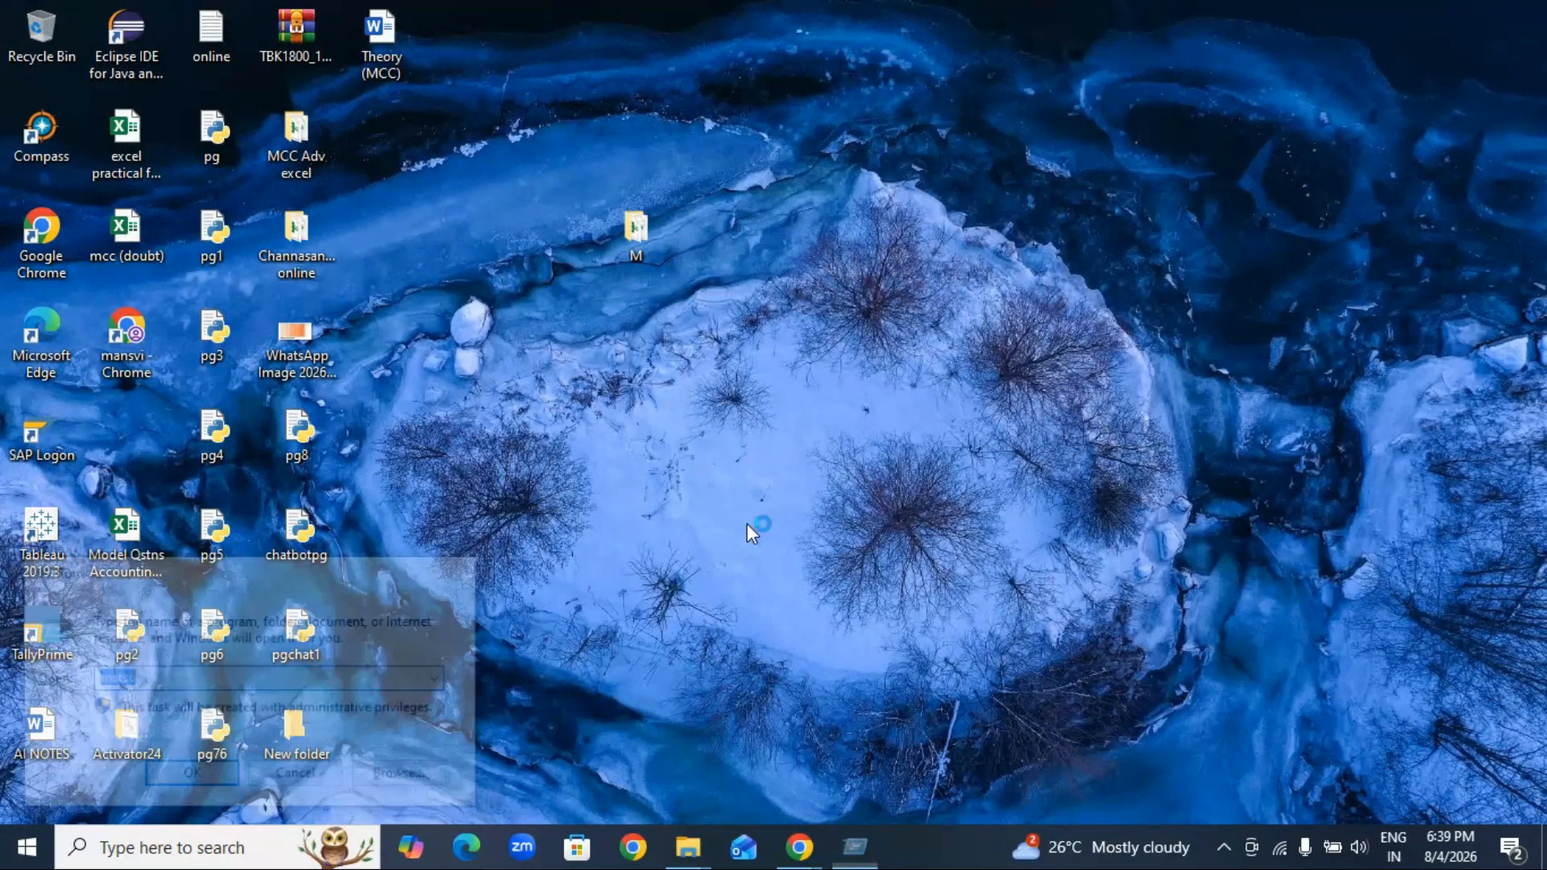
pyautogui.press('Return')
pyautogui.press('Return')
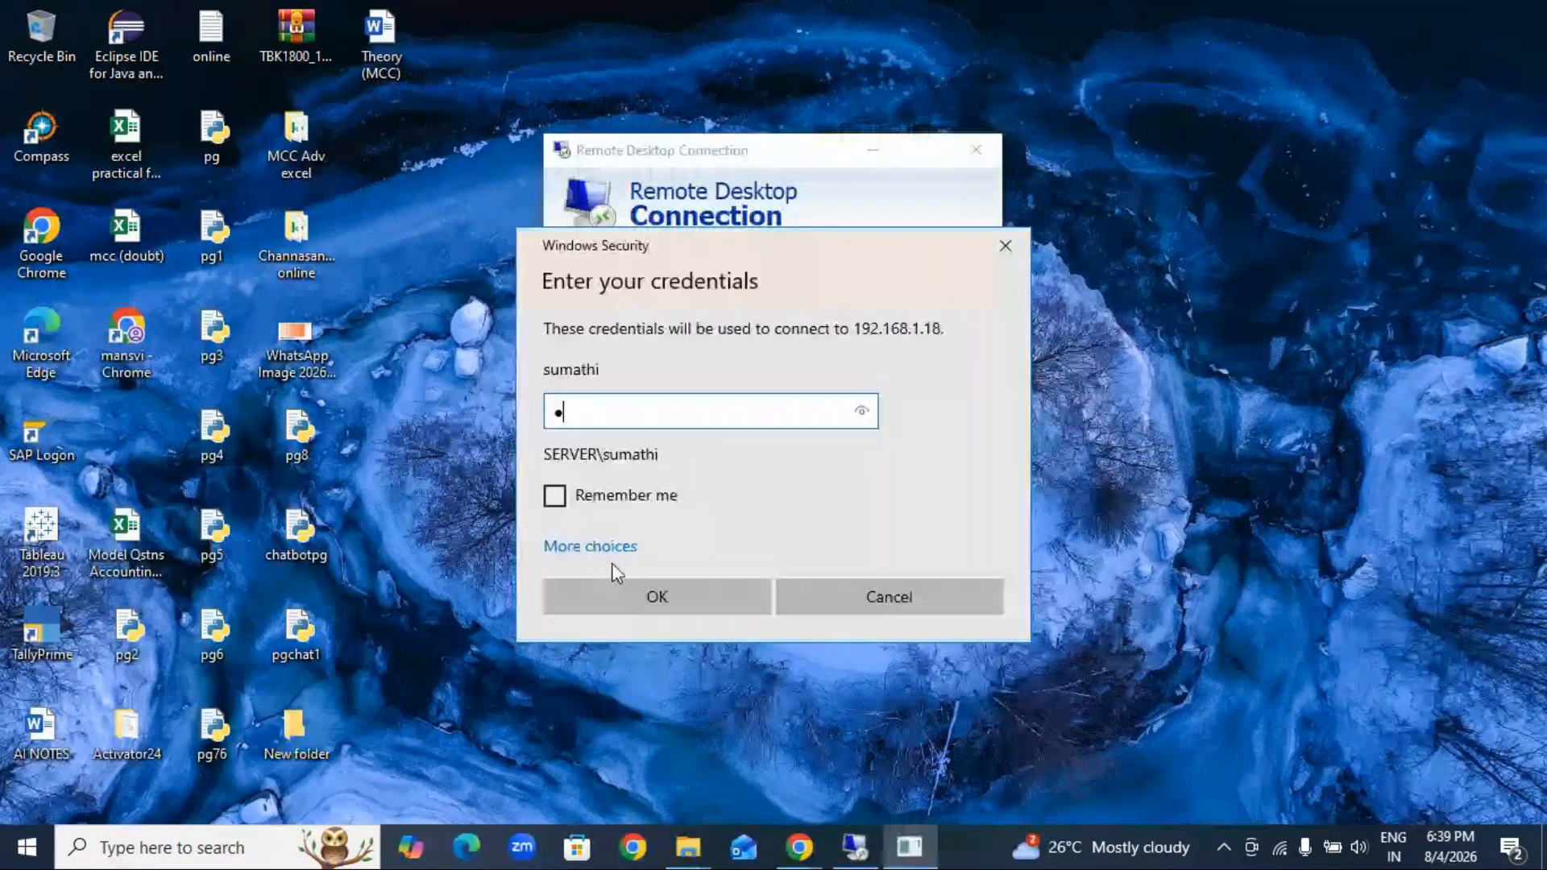
pyautogui.write('•••••••••••')
pyautogui.press('Return')
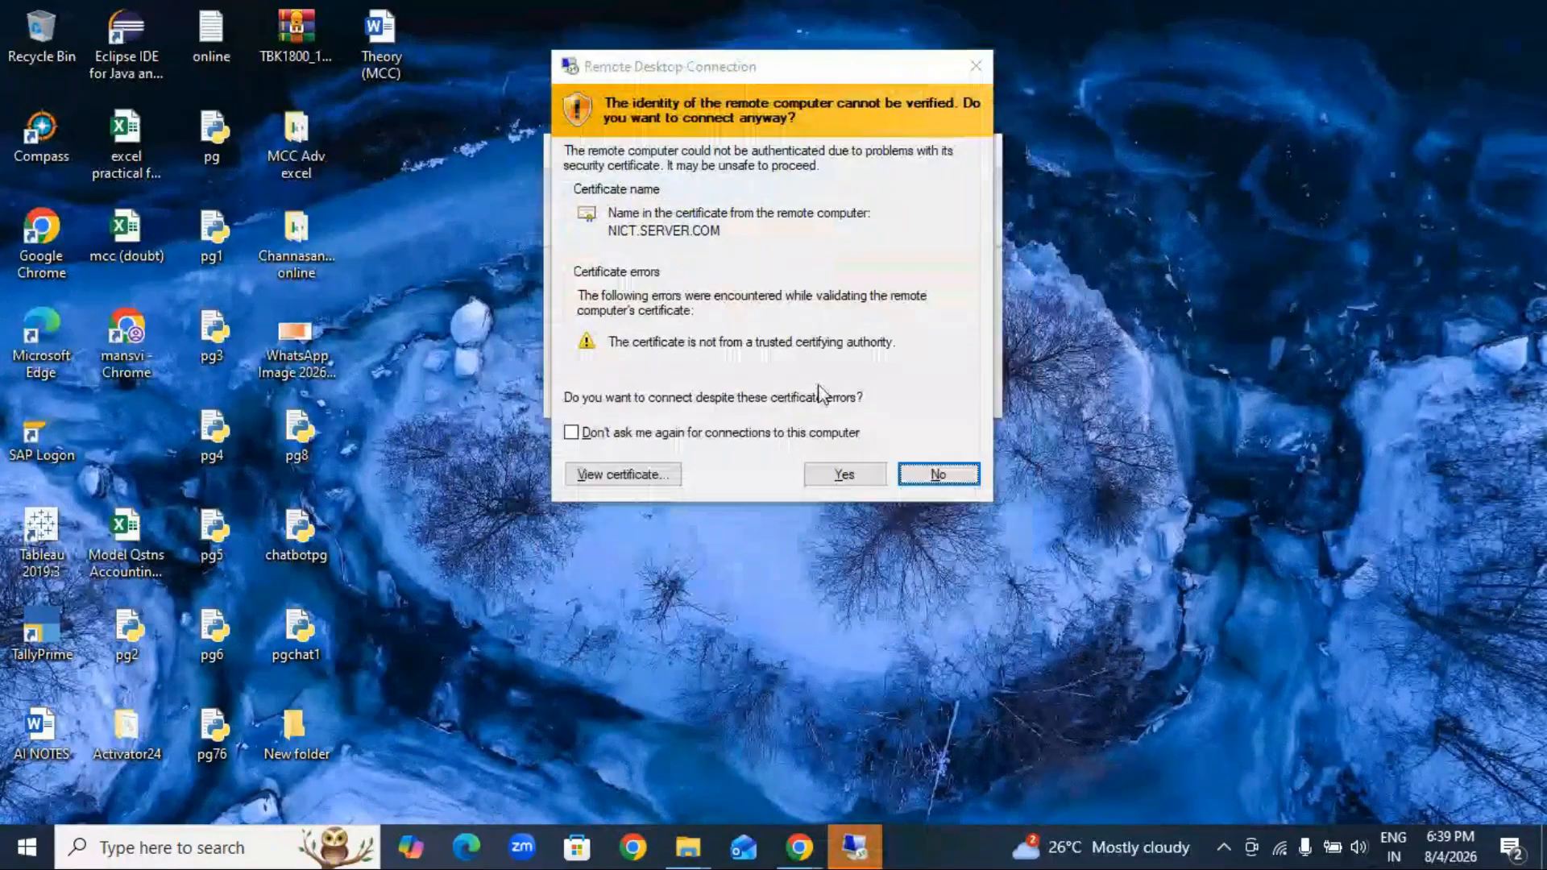
pyautogui.click(840, 479)
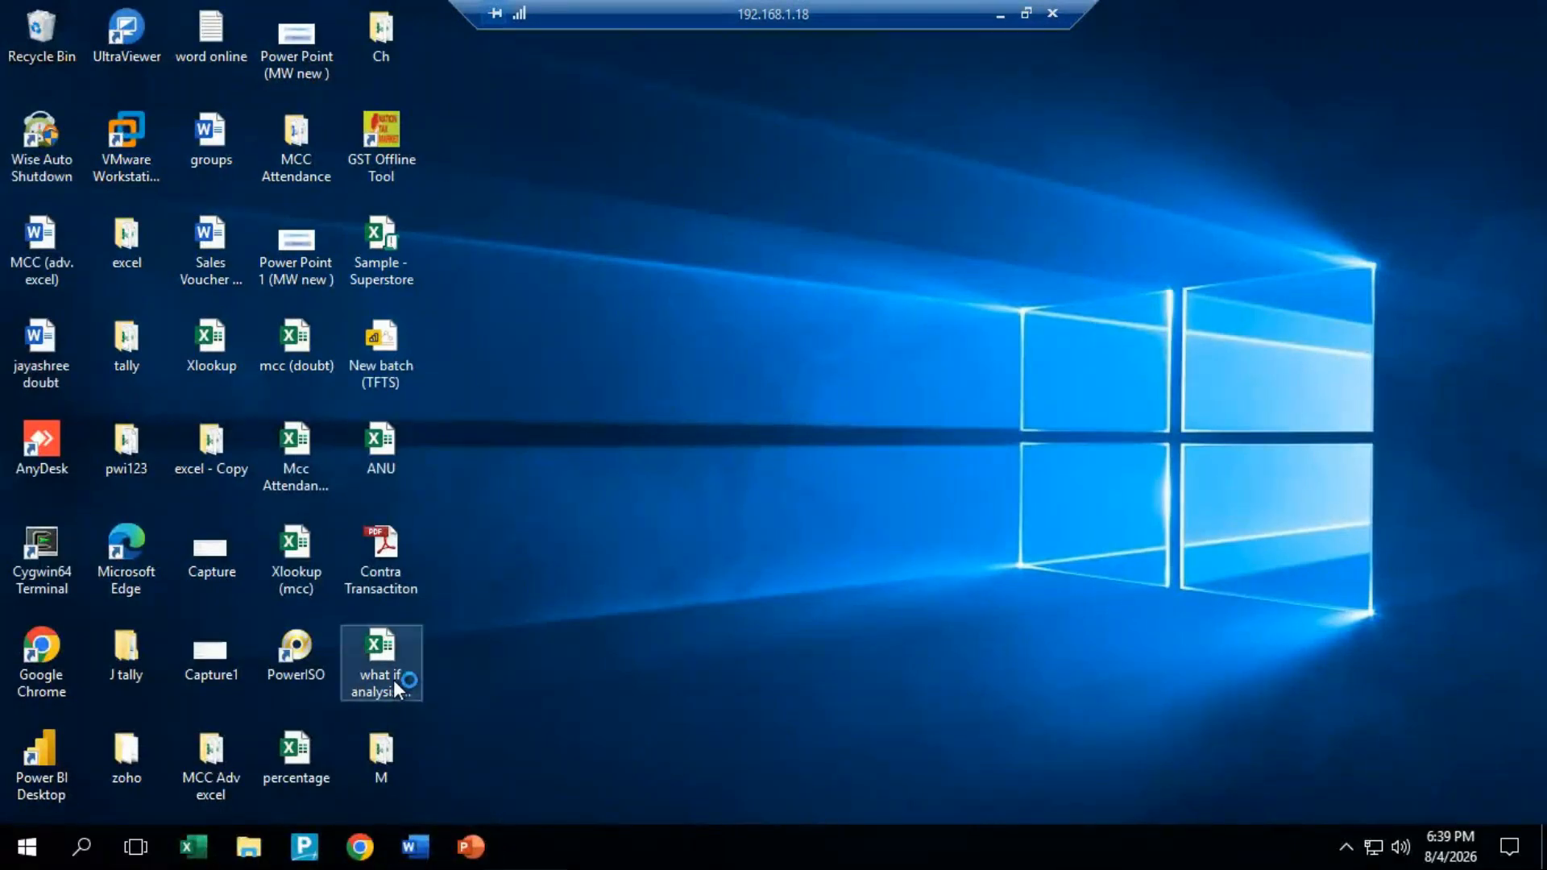
# Step: Copy the workbook "what if analysis my notes" from the remote desktop to the local desktop and open it in Excel
pyautogui.rightClick(389, 656)
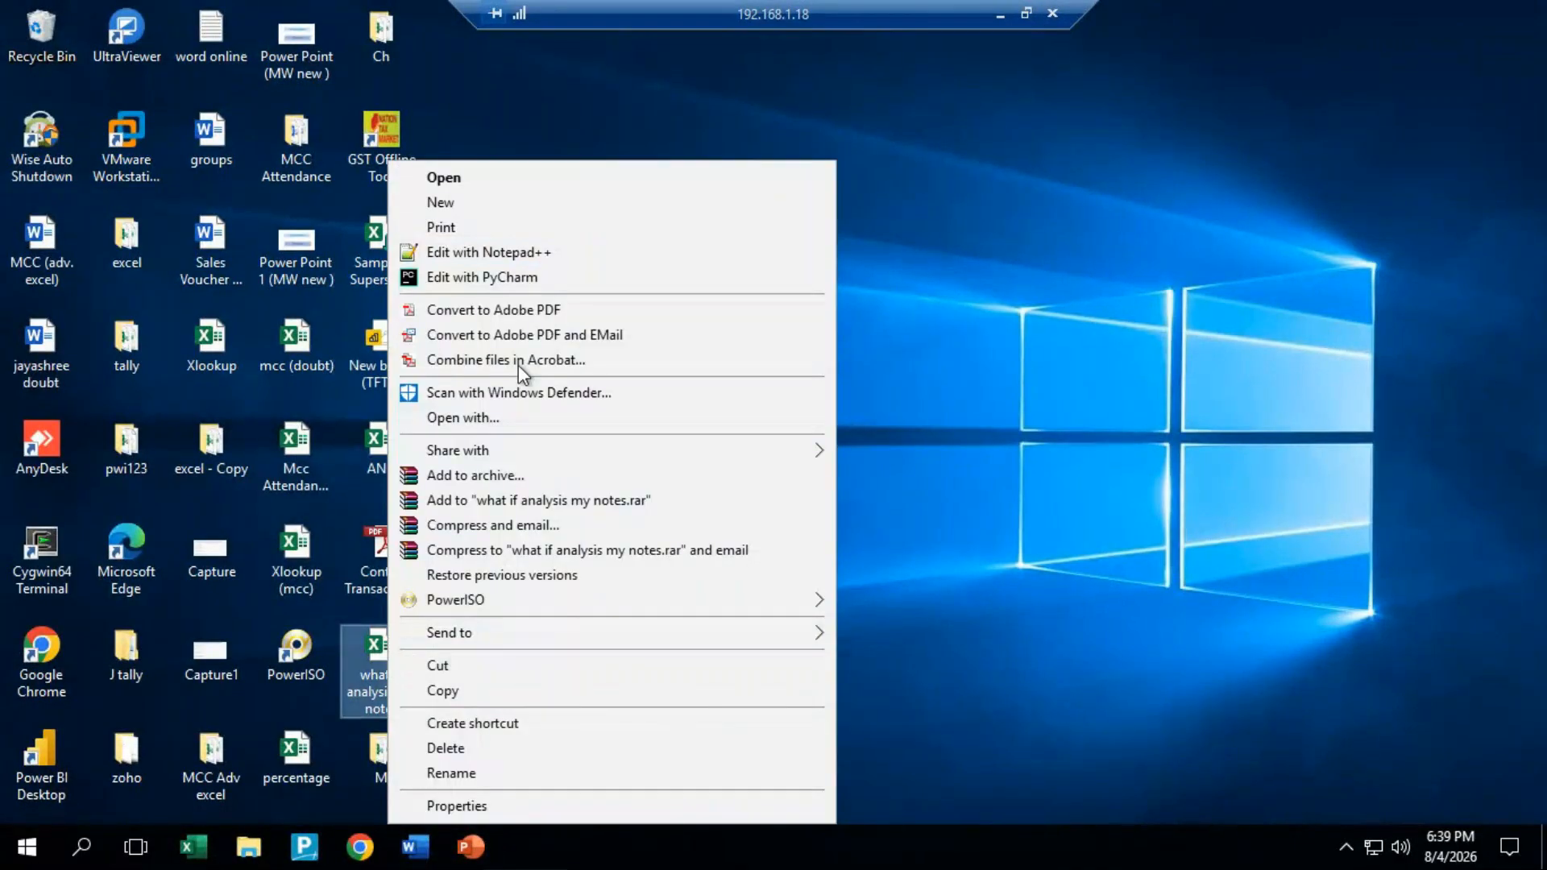
pyautogui.click(467, 687)
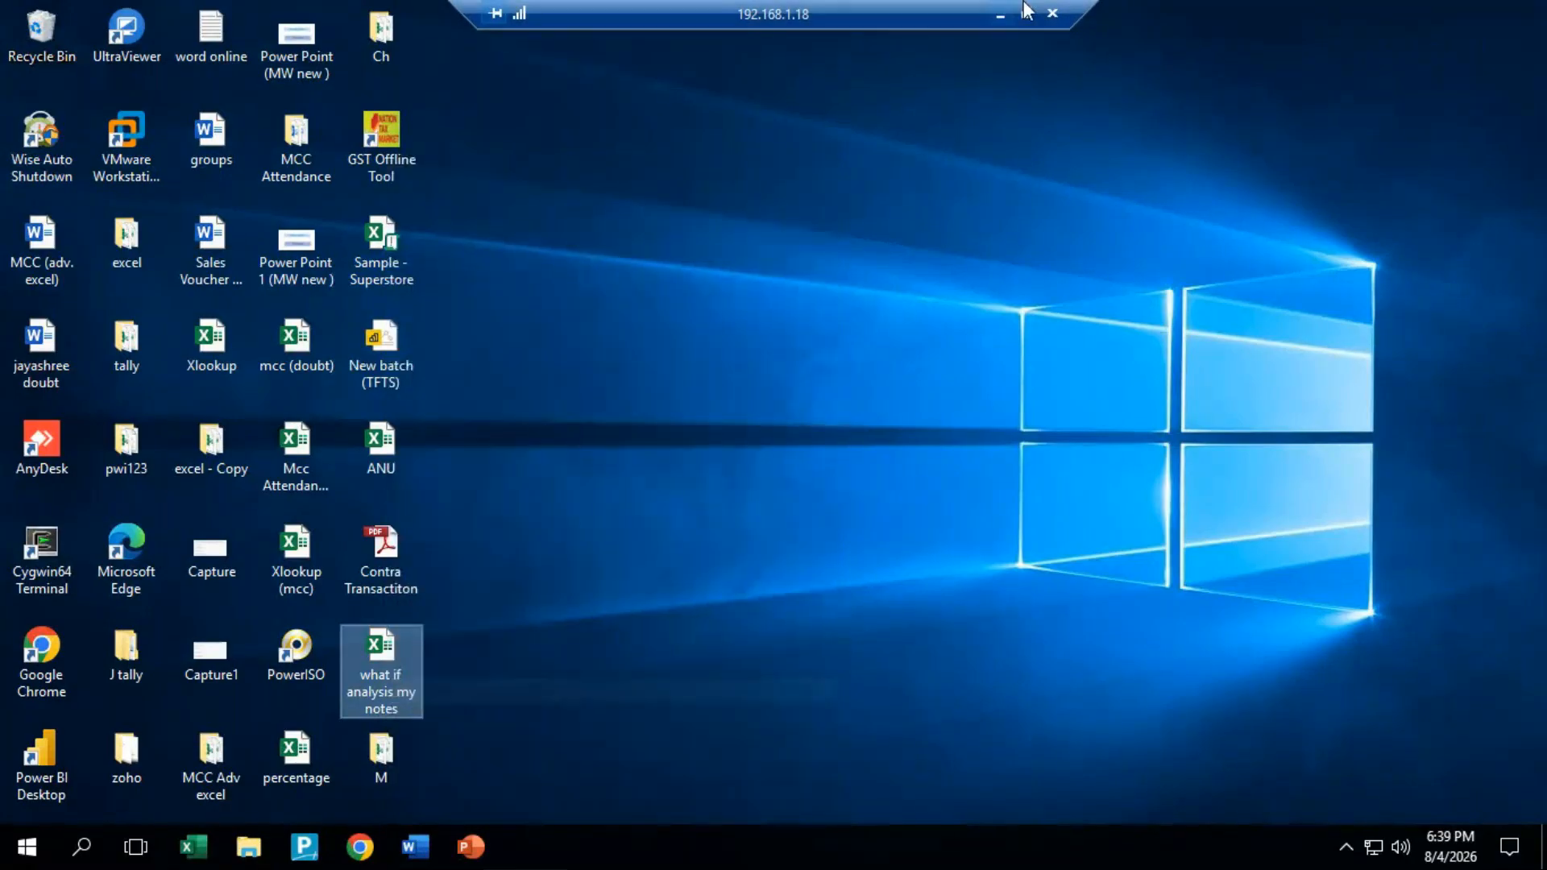
pyautogui.click(997, 16)
pyautogui.rightClick(805, 133)
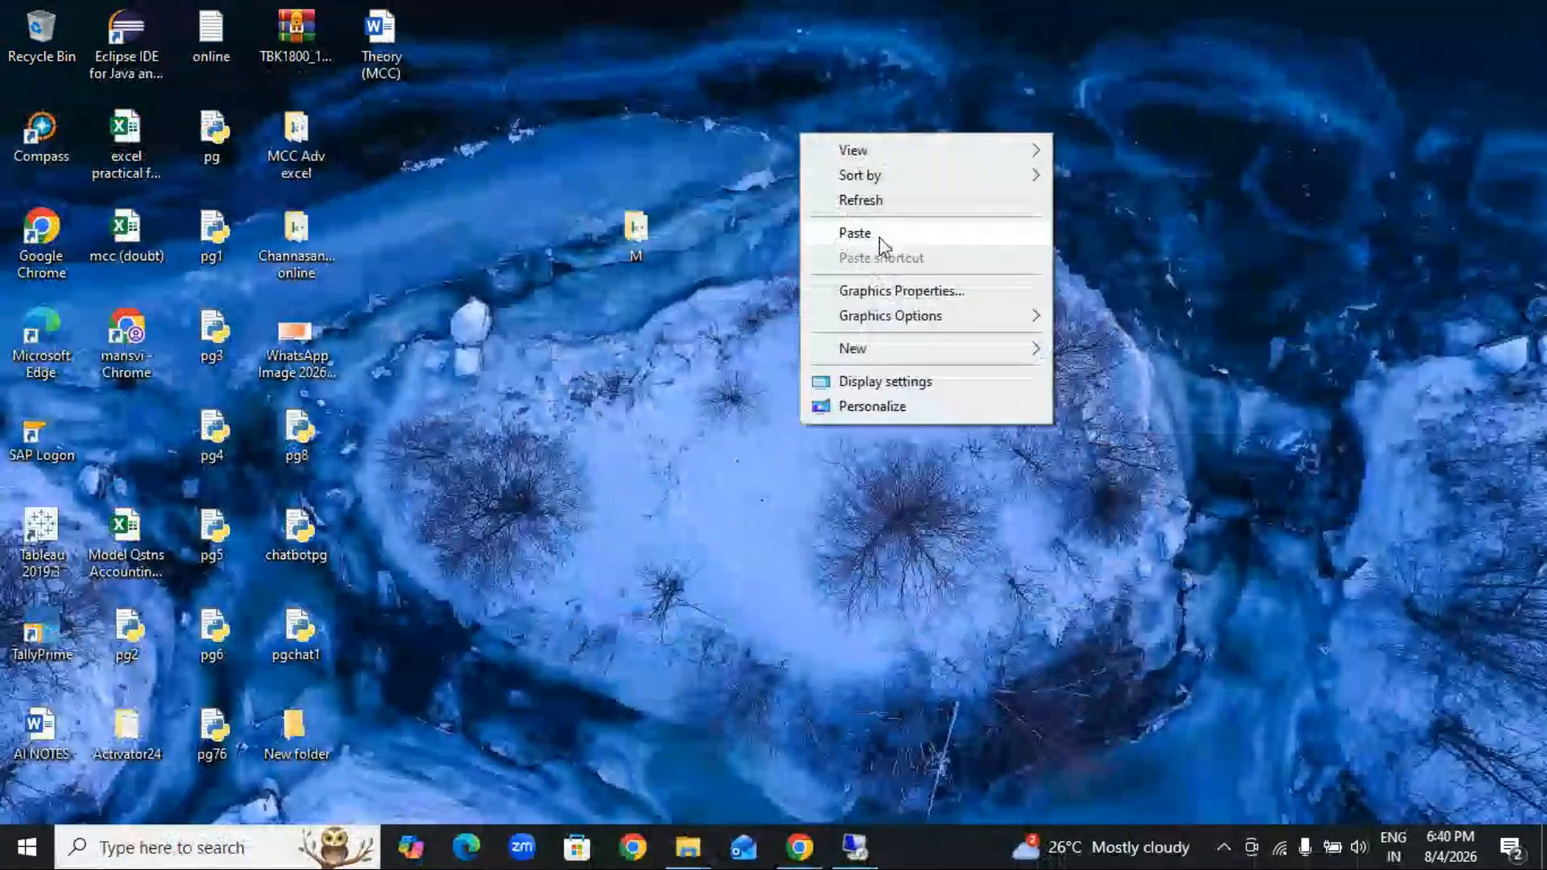
pyautogui.click(871, 230)
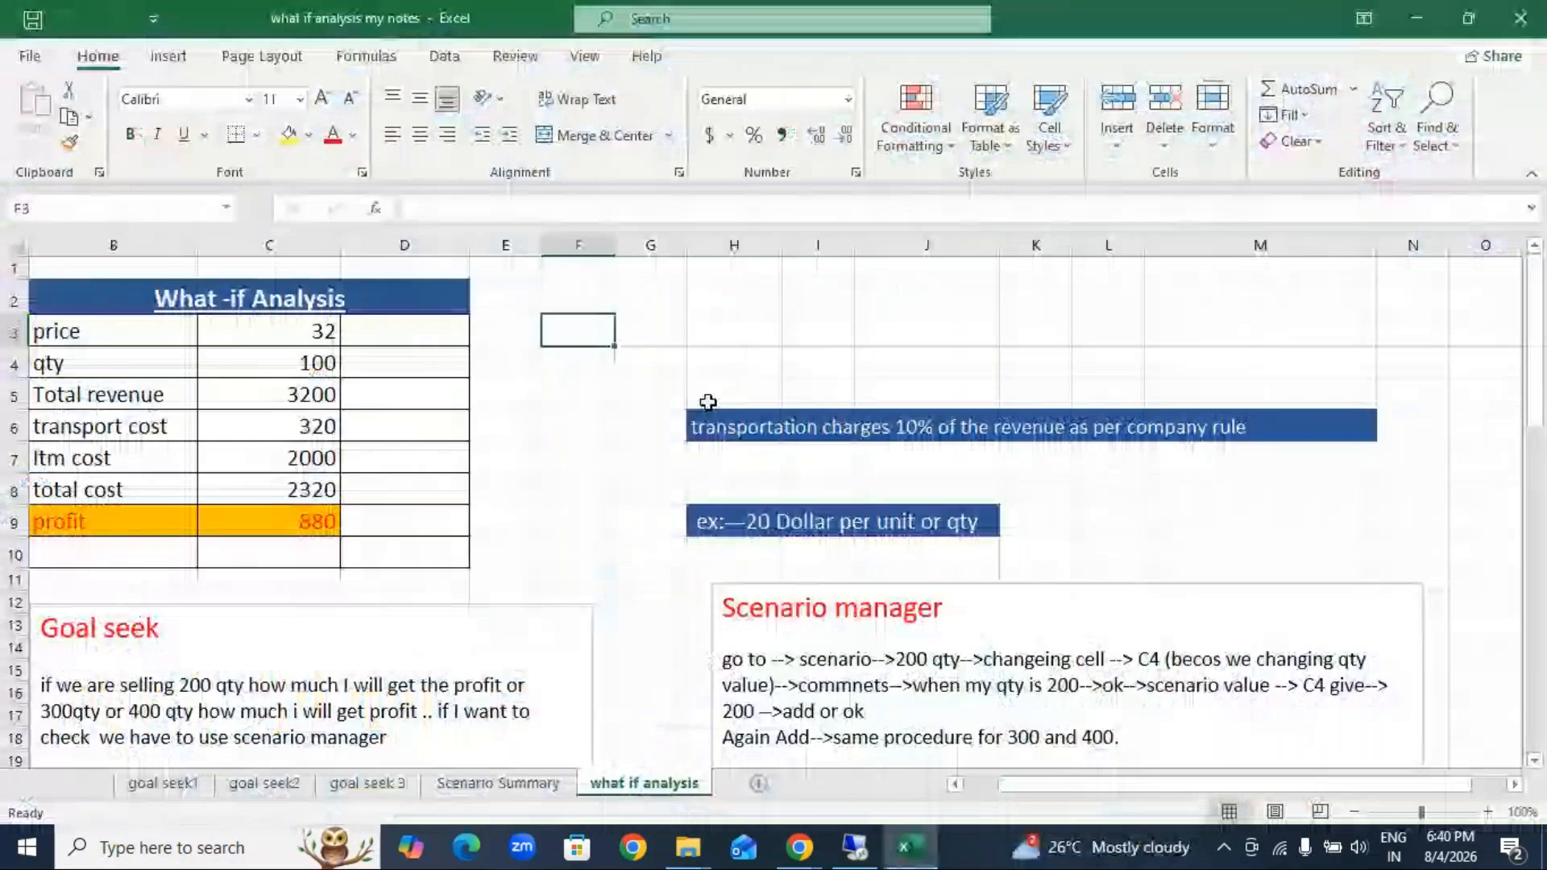
# Step: Delete the Scenario manager and Goal seek text boxes from the what if analysis sheet
pyautogui.click(941, 608)
pyautogui.click(1034, 582)
pyautogui.press('Delete')
pyautogui.click(297, 663)
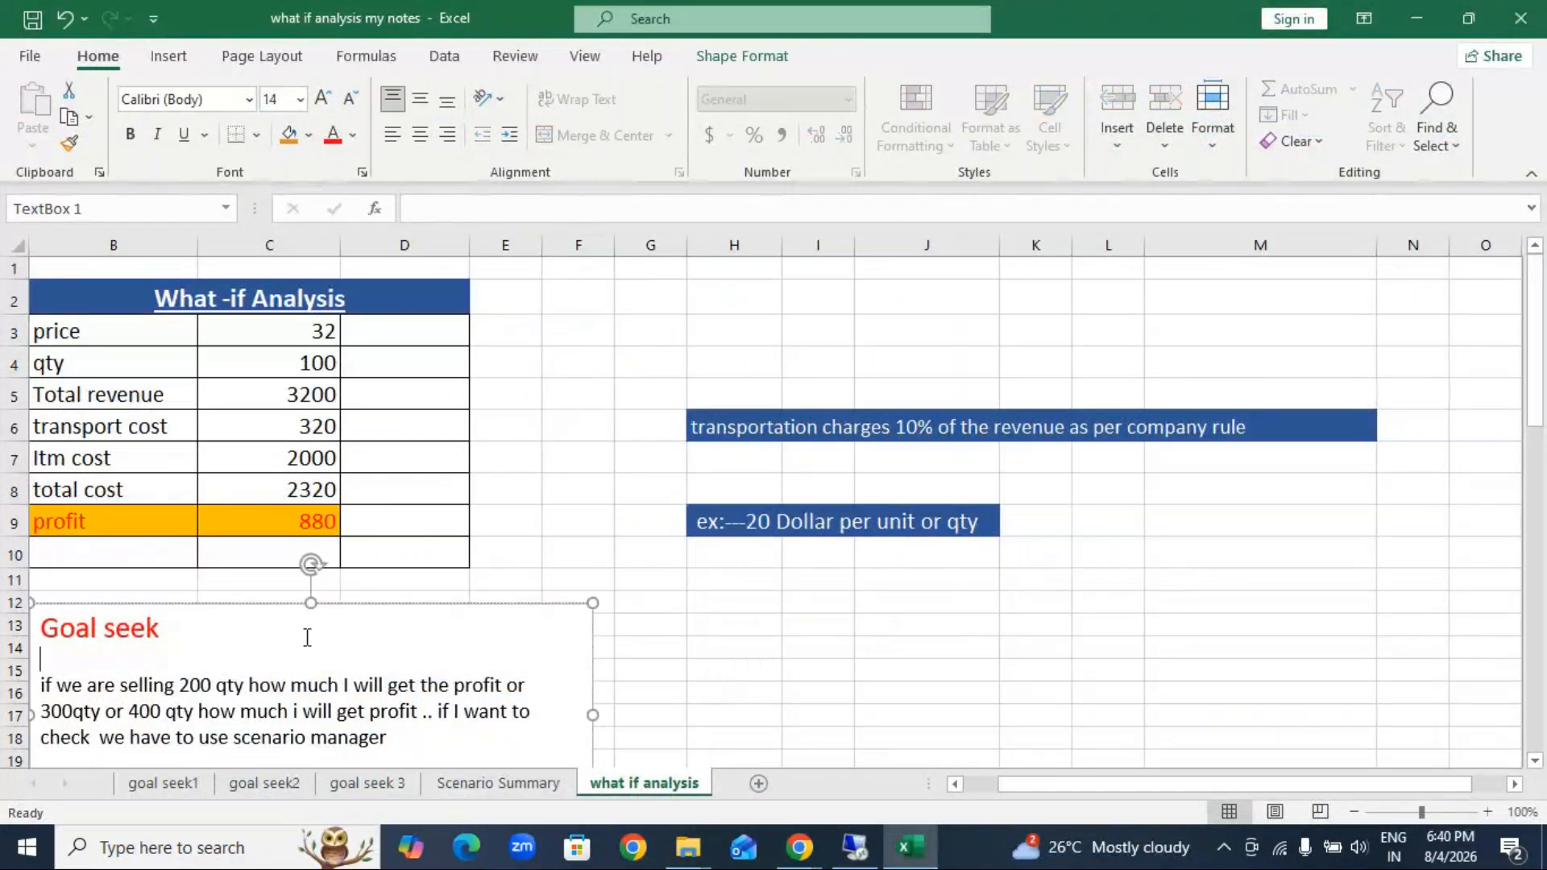
pyautogui.click(337, 604)
pyautogui.press('Delete')
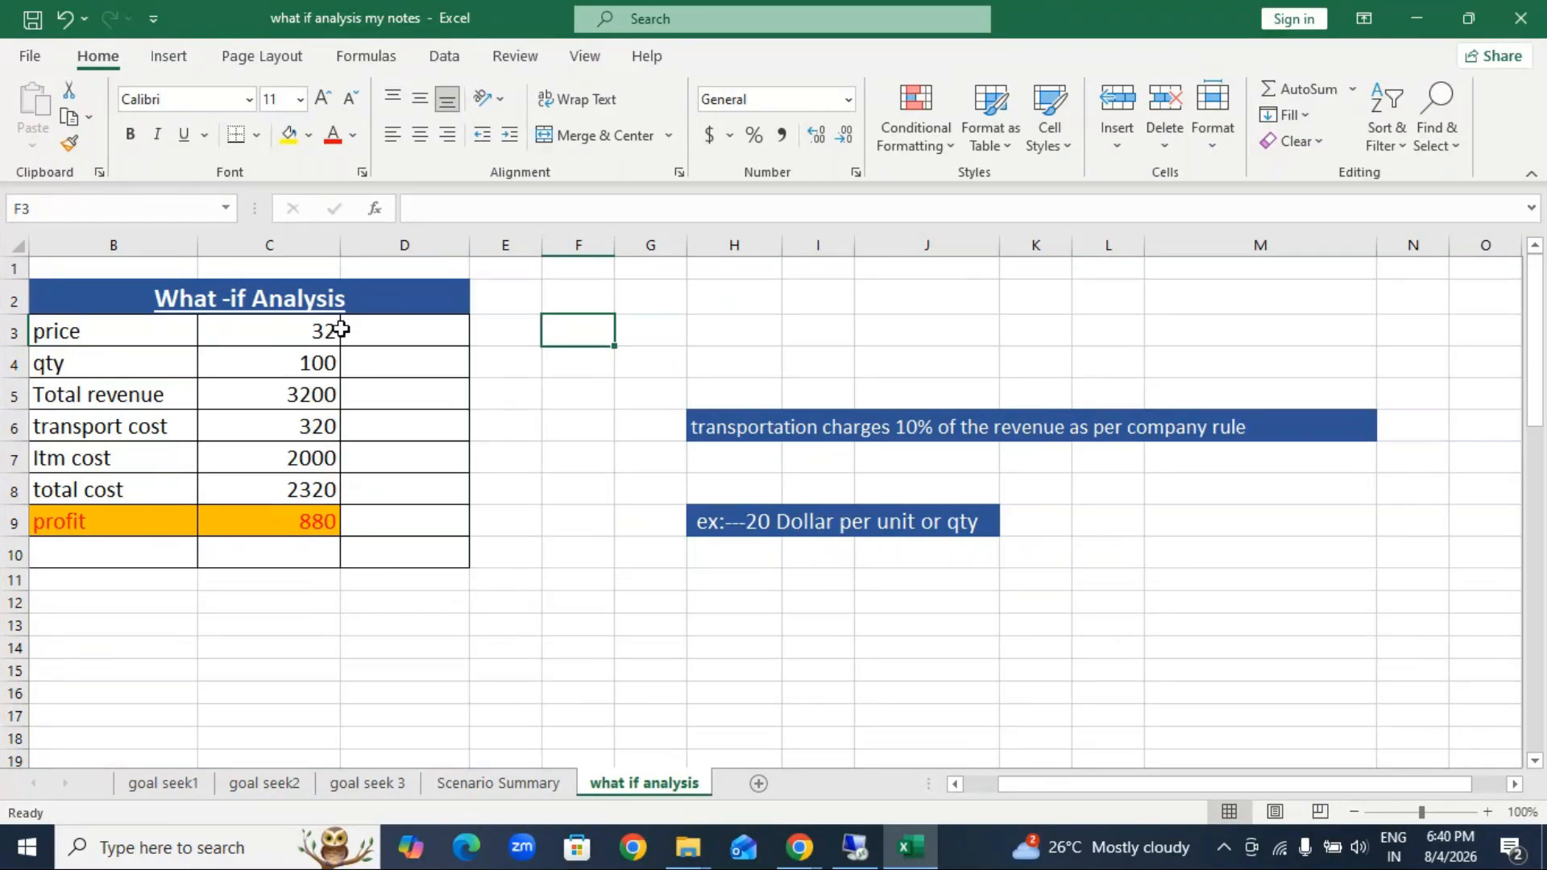
# Step: Examine the formulas for total revenue, transport cost, Itm cost and profit in column C
pyautogui.click(318, 391)
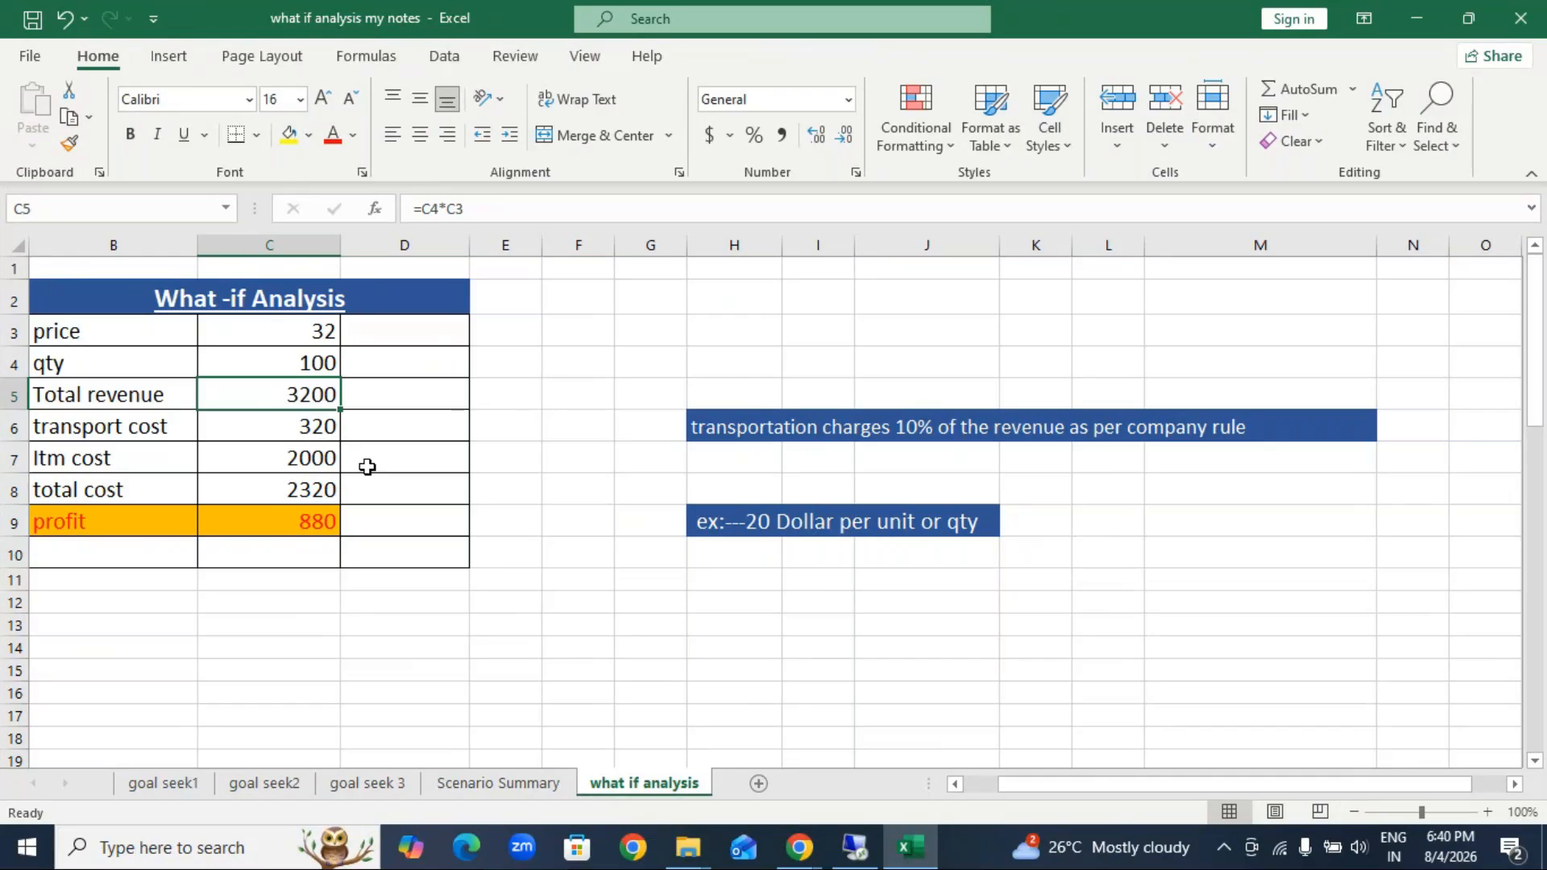
pyautogui.click(320, 429)
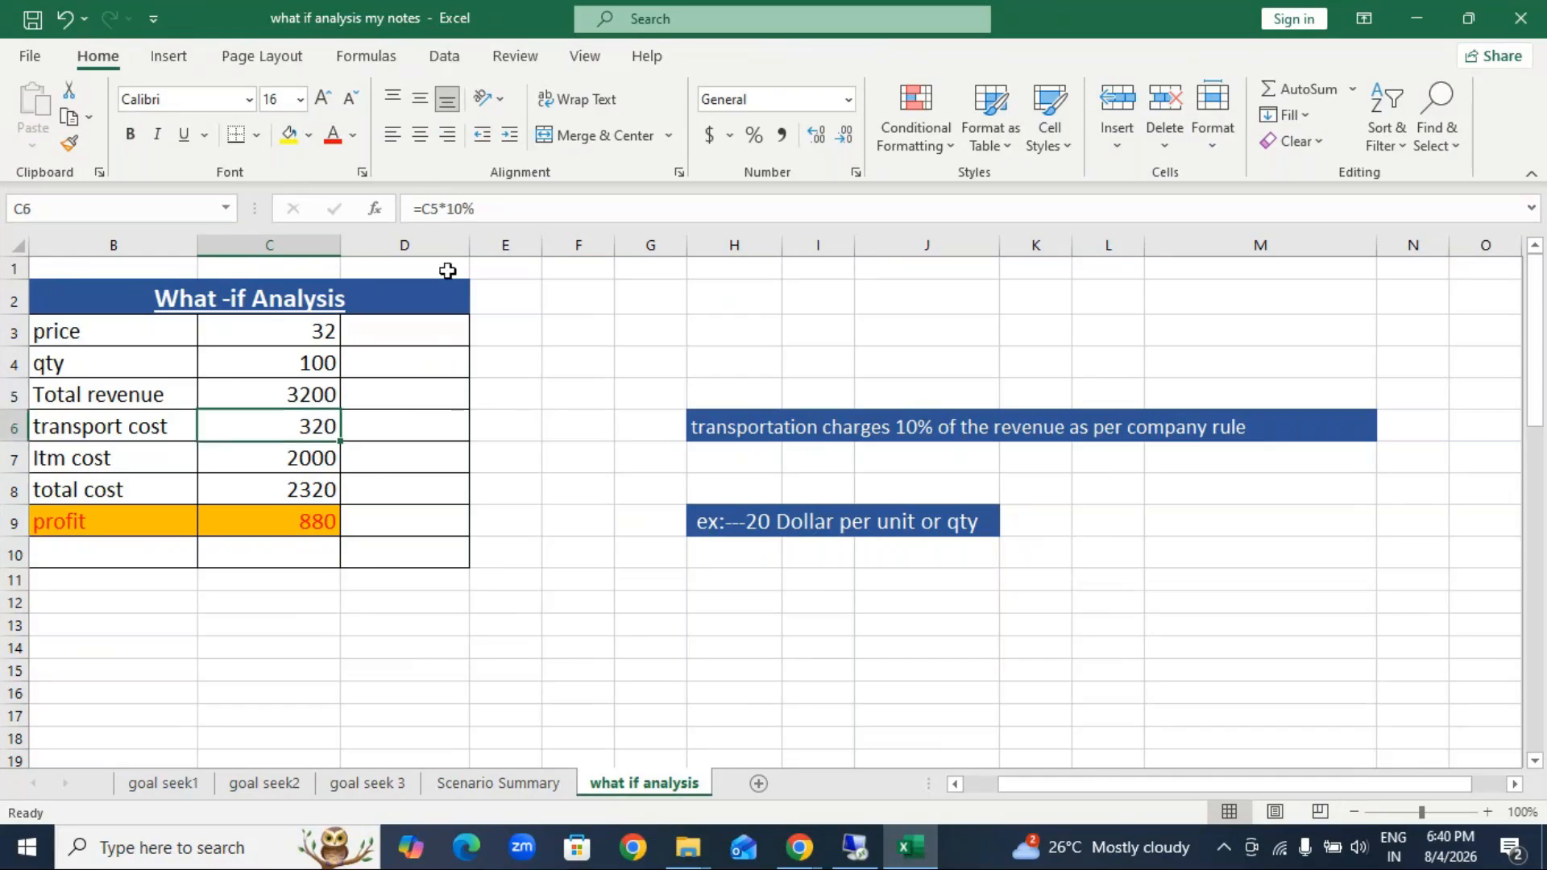
pyautogui.click(314, 457)
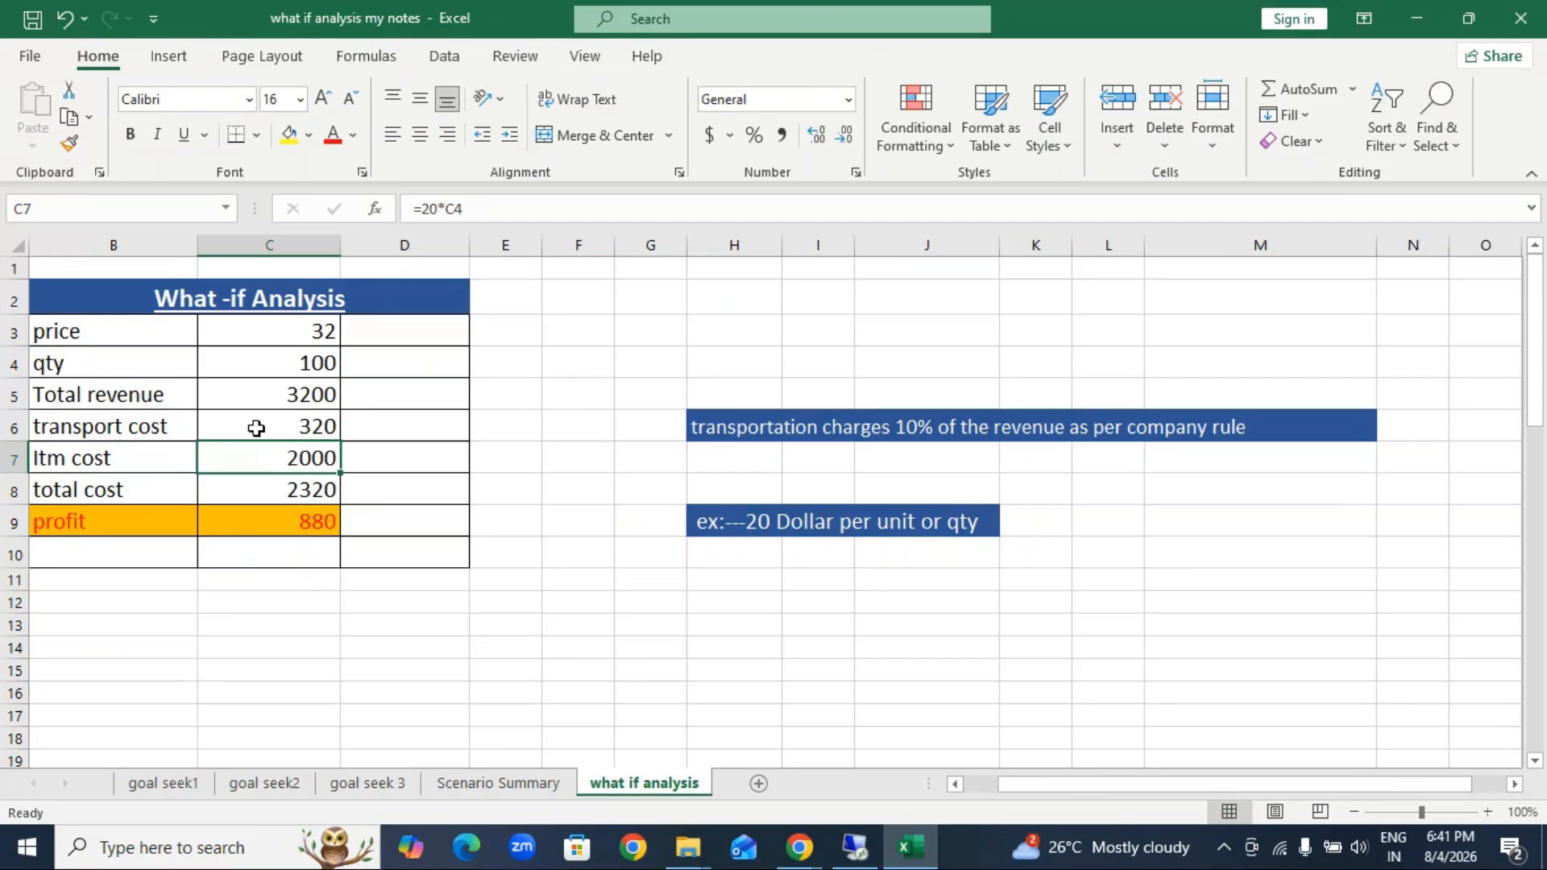
pyautogui.click(288, 521)
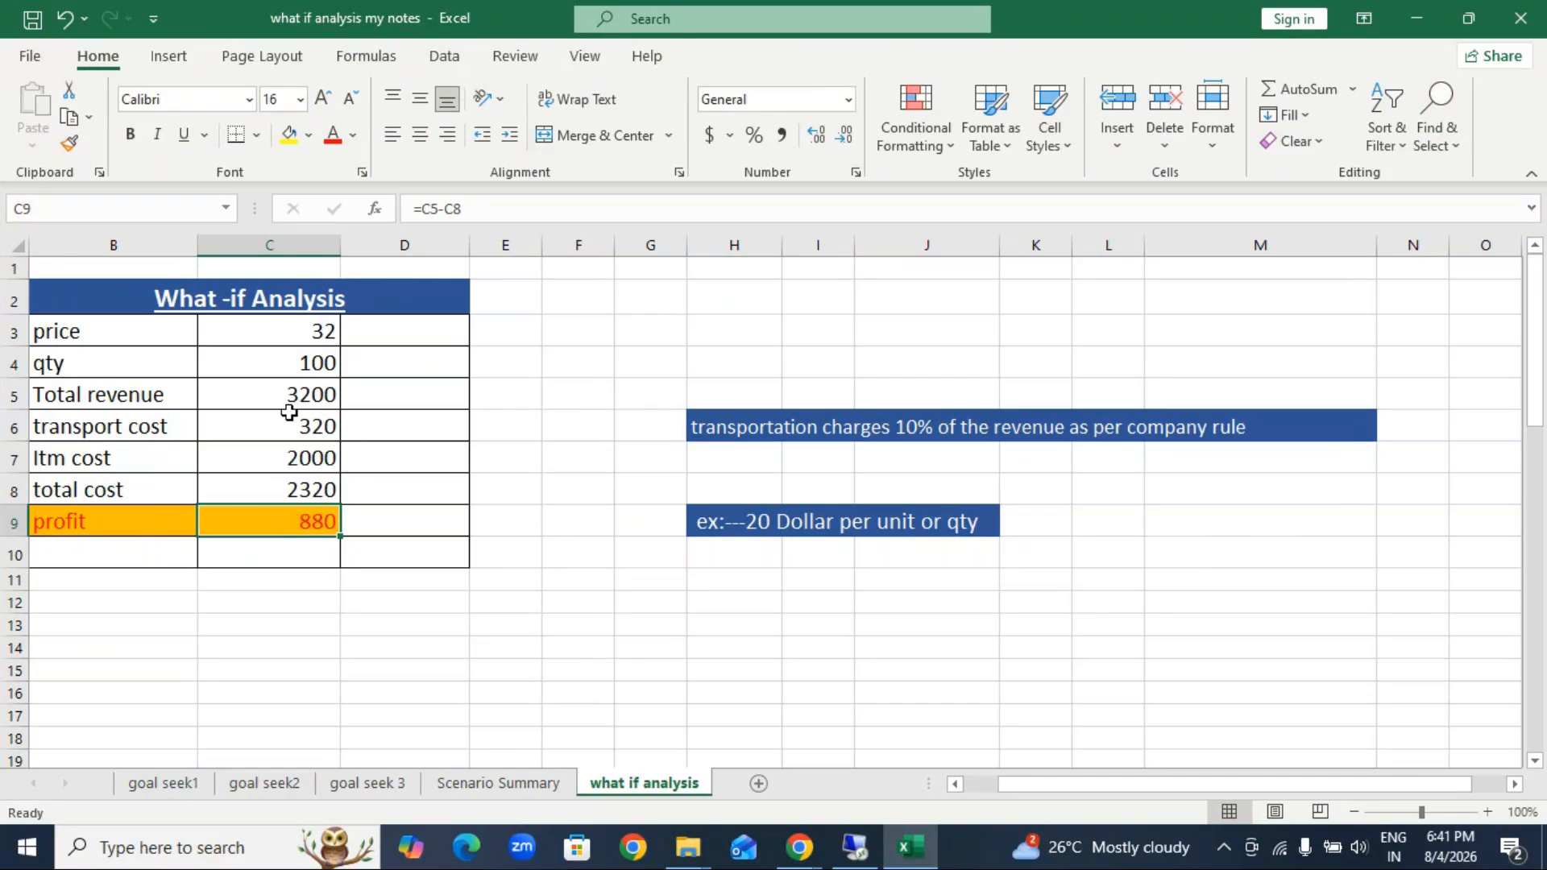
pyautogui.click(307, 397)
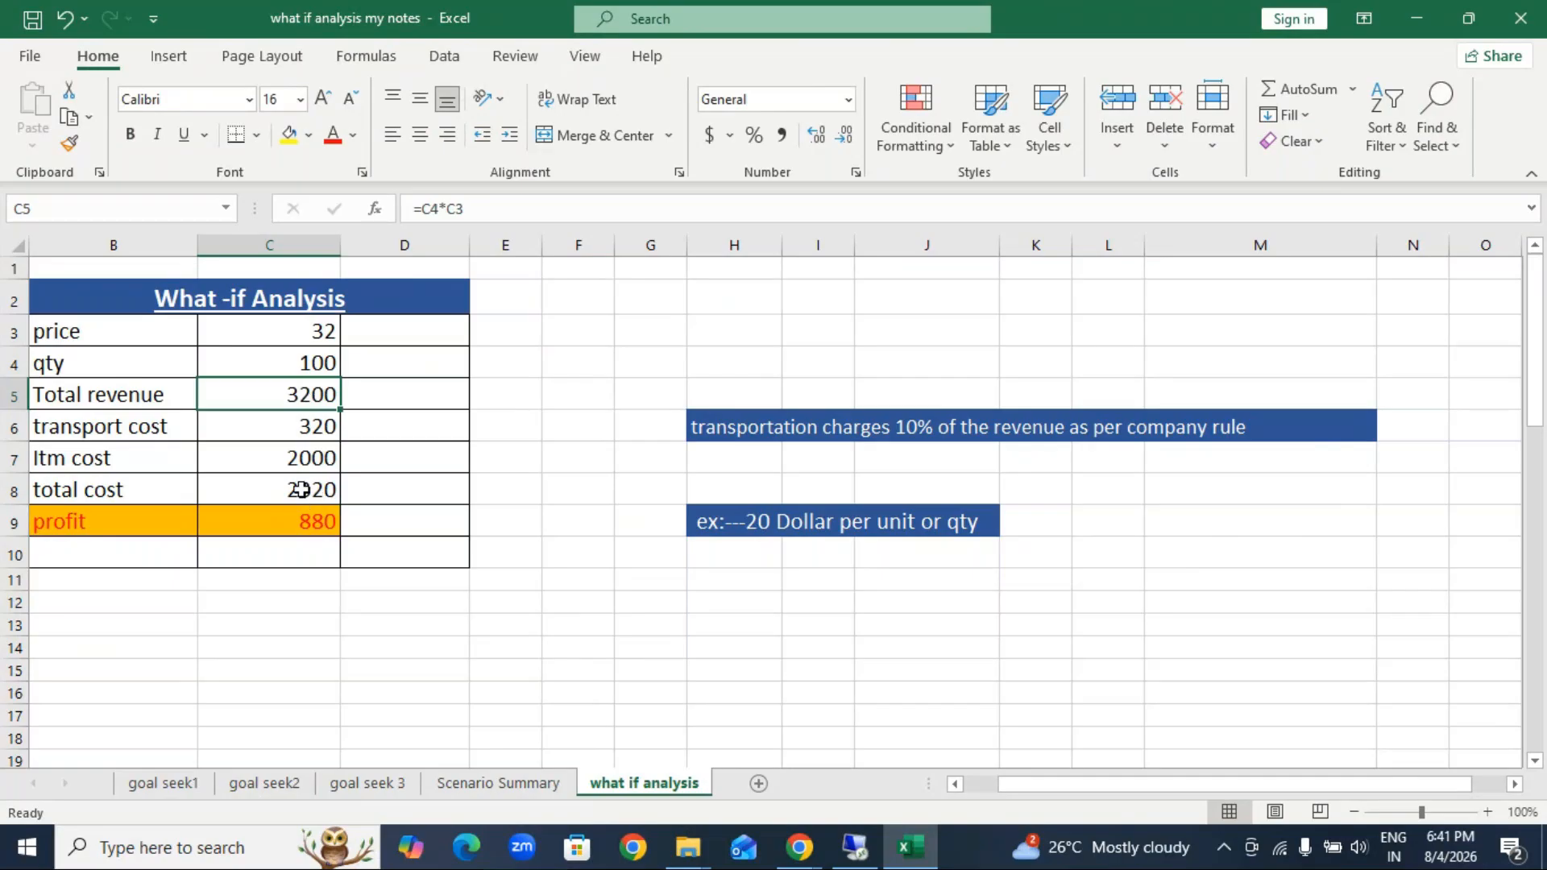
pyautogui.click(315, 526)
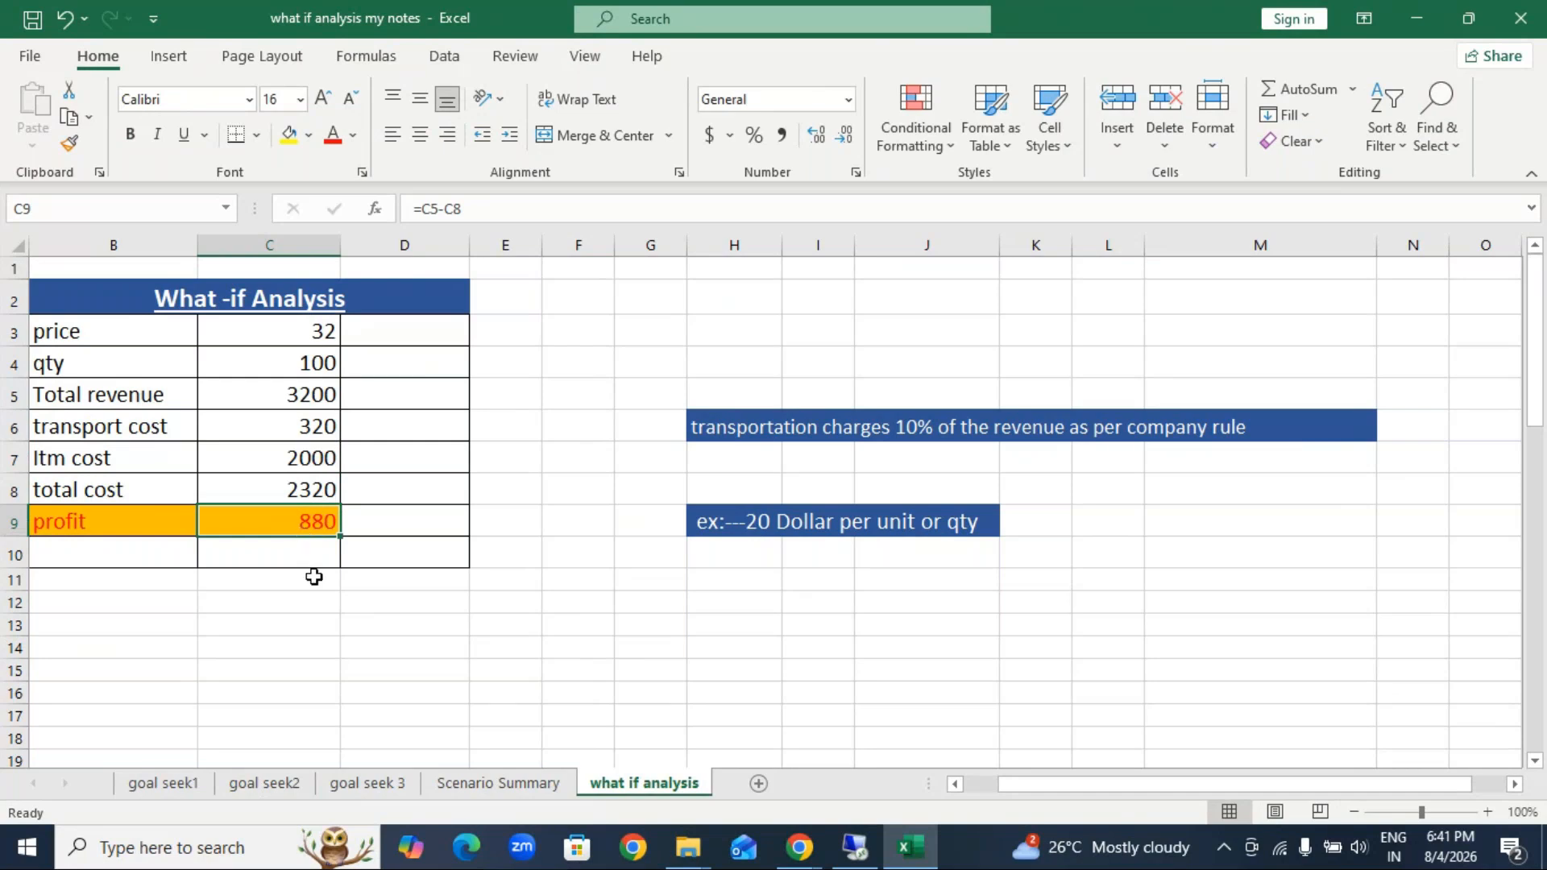
# Step: Enter 2500 in cell F14 and move it up to F10 beside the What-if Analysis table
pyautogui.click(560, 640)
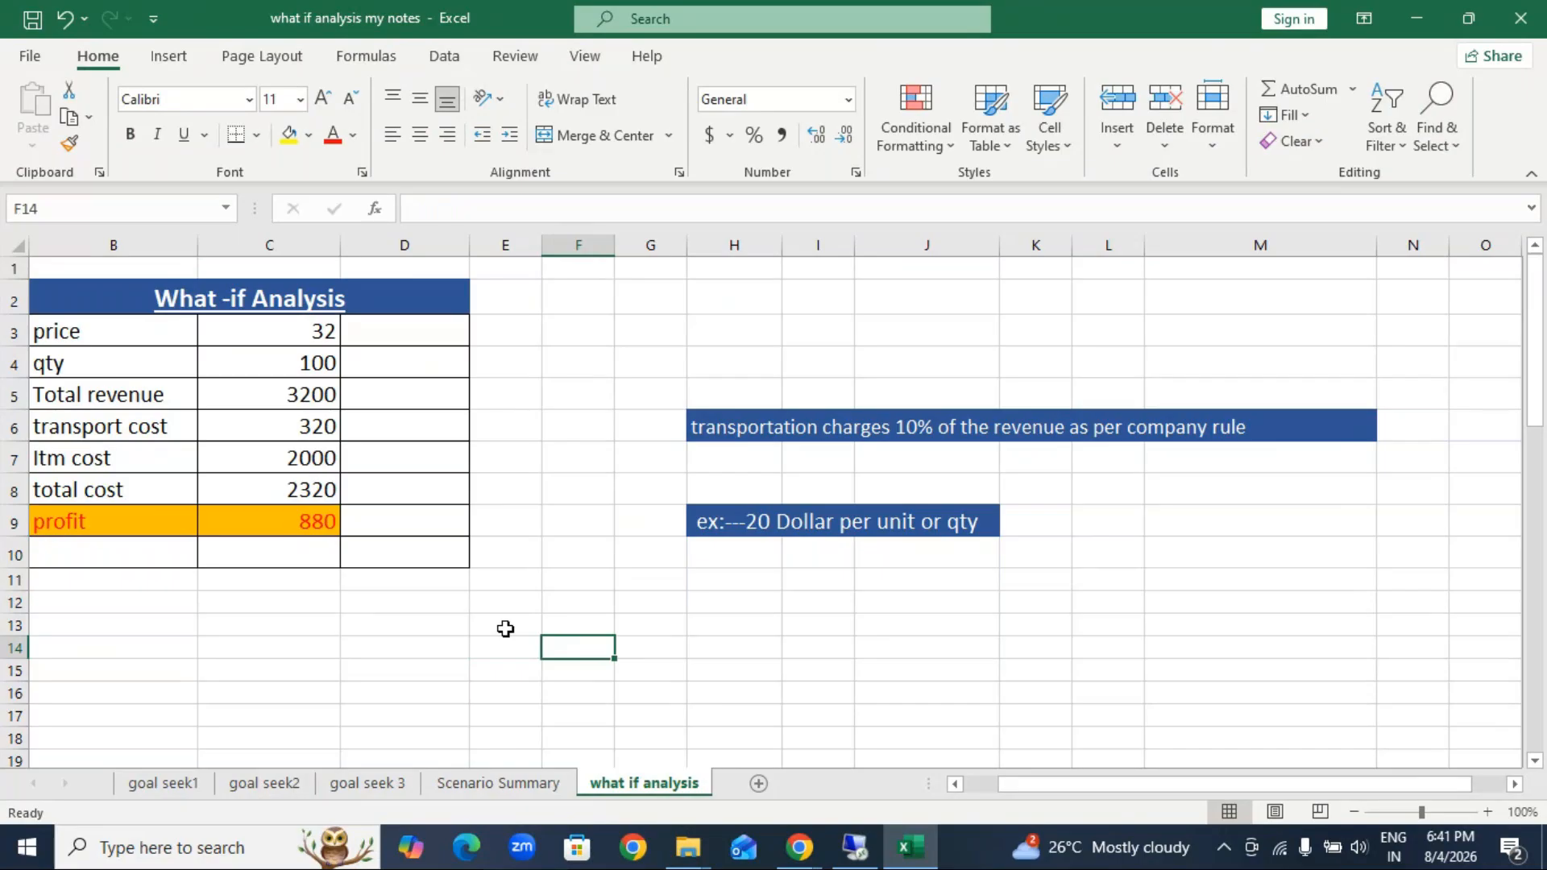
pyautogui.write('2500')
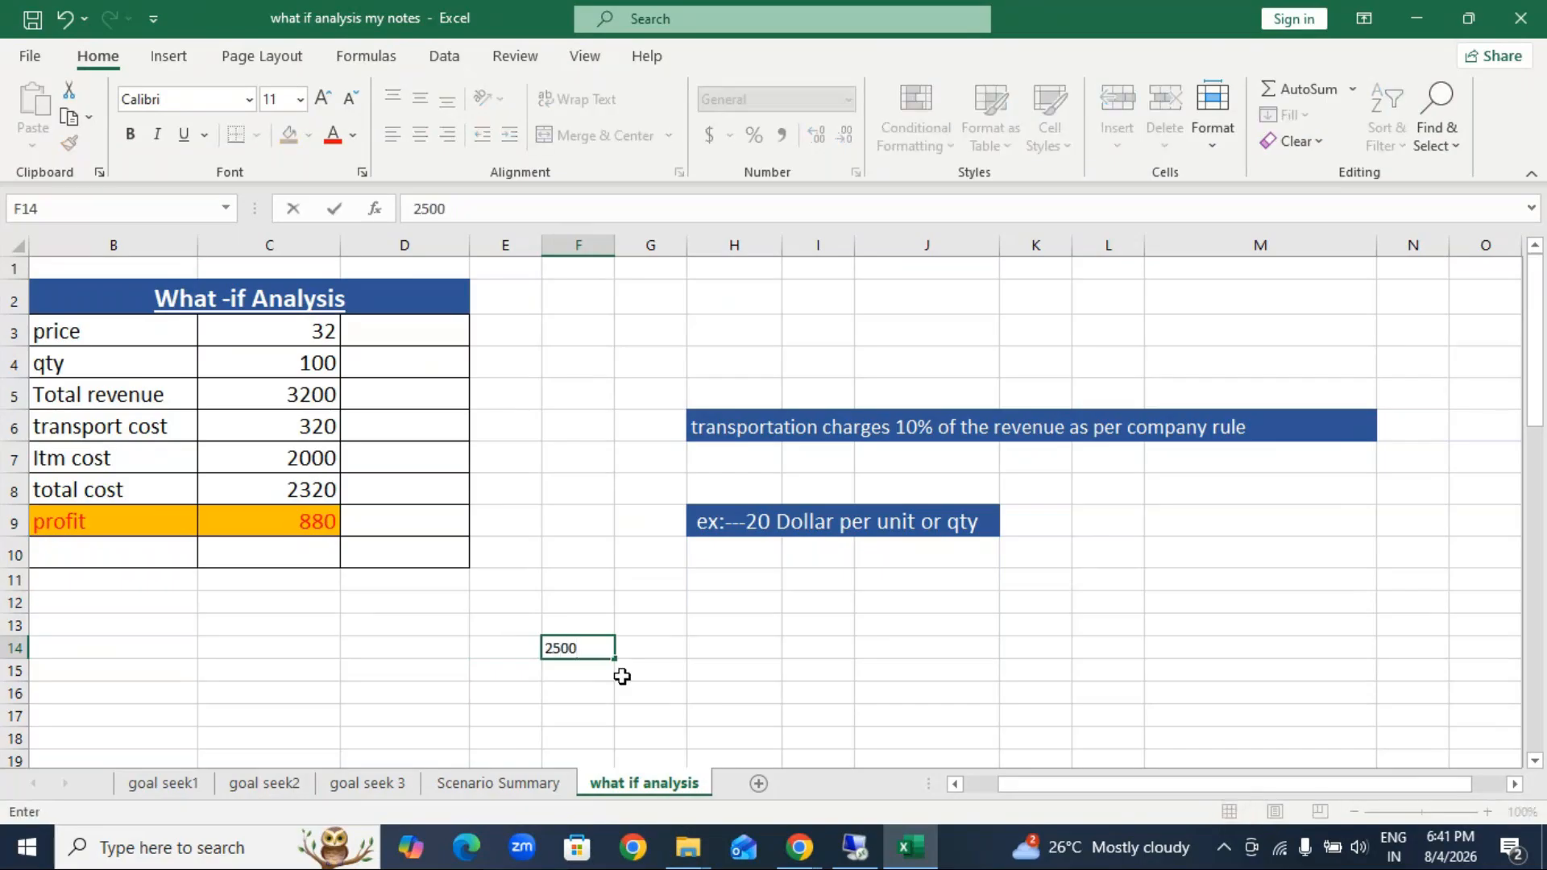
pyautogui.click(716, 707)
pyautogui.click(580, 650)
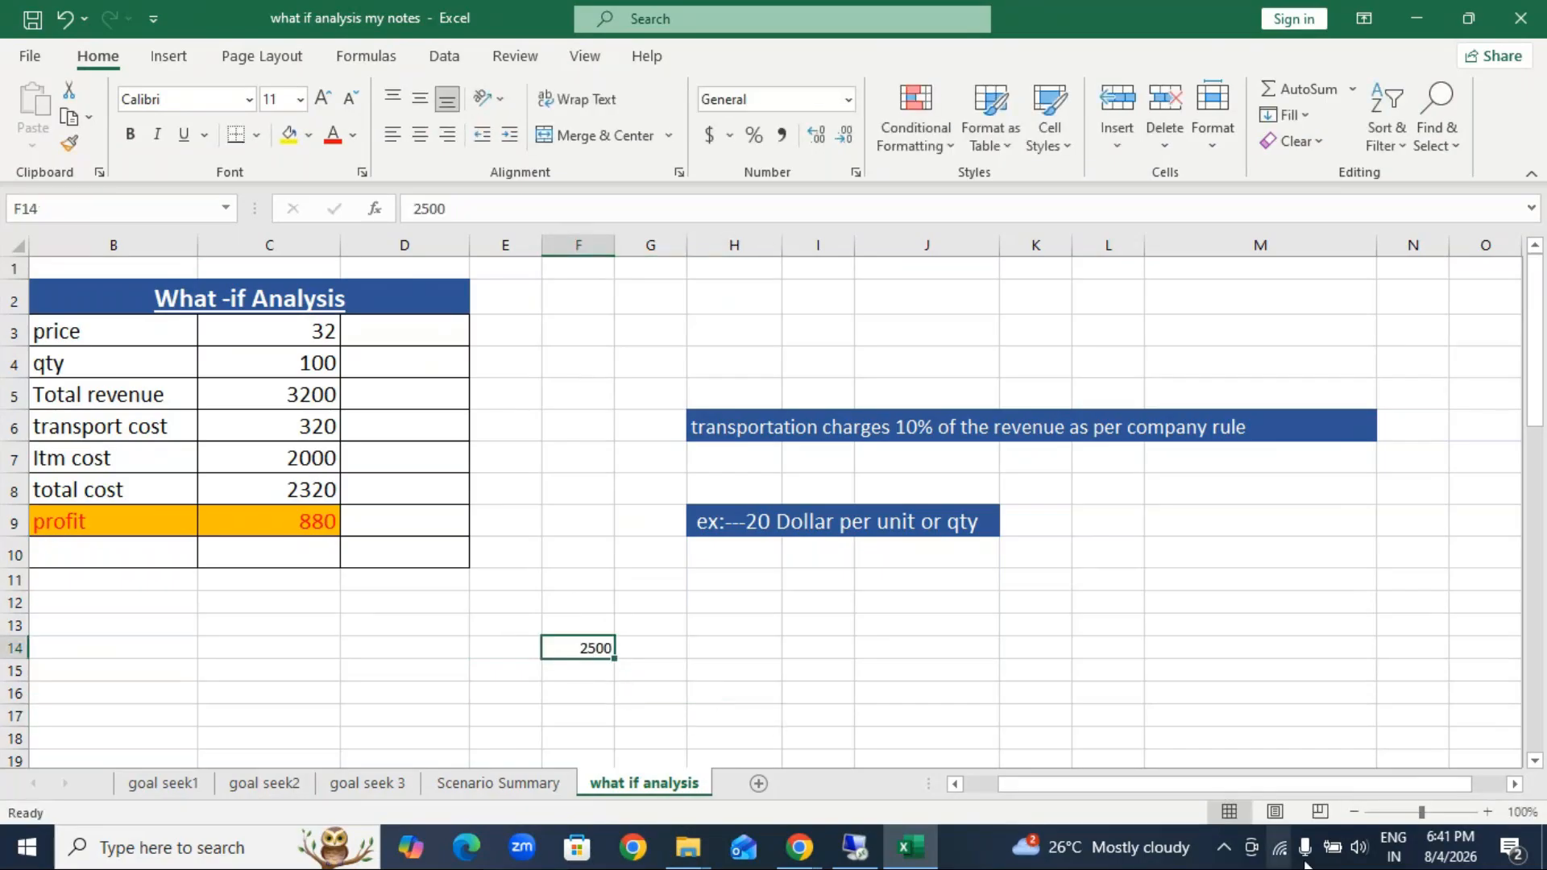
pyautogui.click(1487, 812)
pyautogui.click(1487, 812)
pyautogui.click(1488, 812)
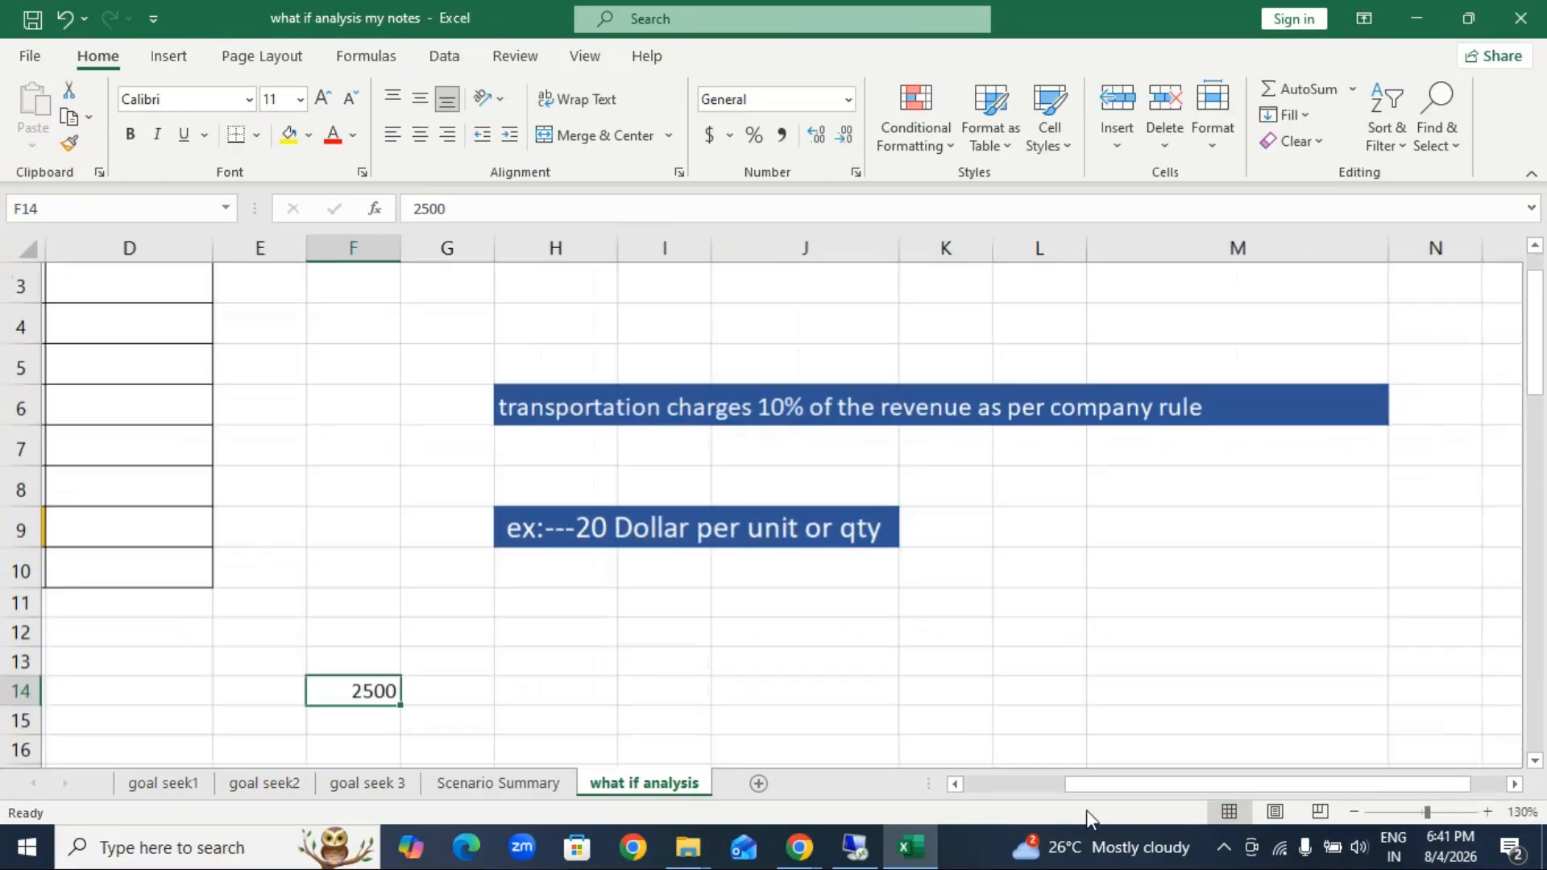
pyautogui.moveTo(1149, 788); pyautogui.dragTo(1138, 786)
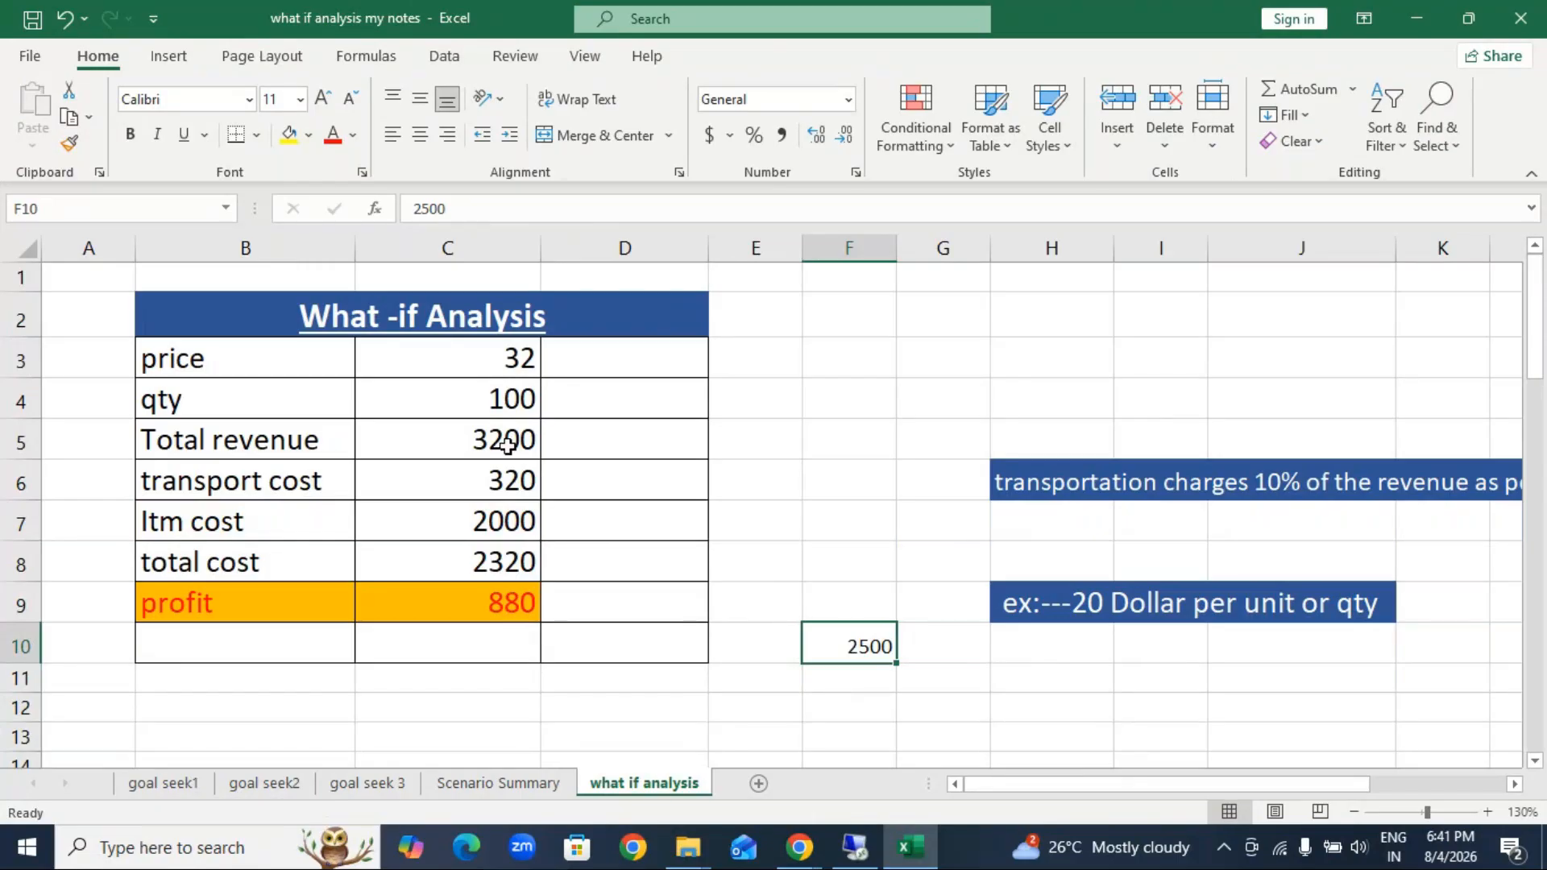
# Step: Try quantities of 200 and 250 in cell C4 to compare the profit, and set the quantity back to 100
pyautogui.click(497, 406)
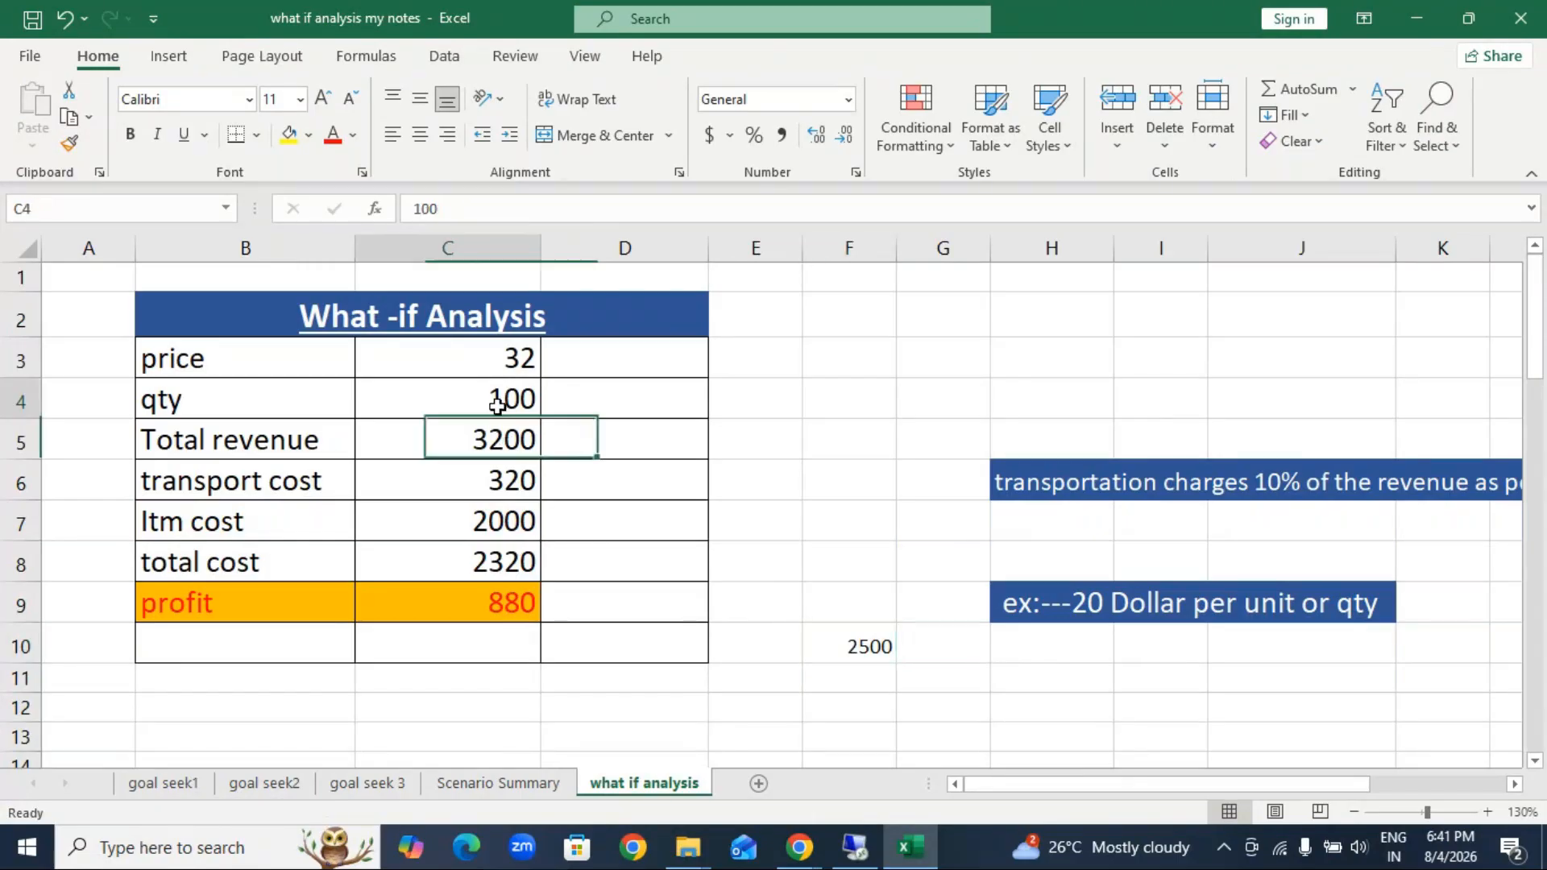
pyautogui.write('200')
pyautogui.press('Return')
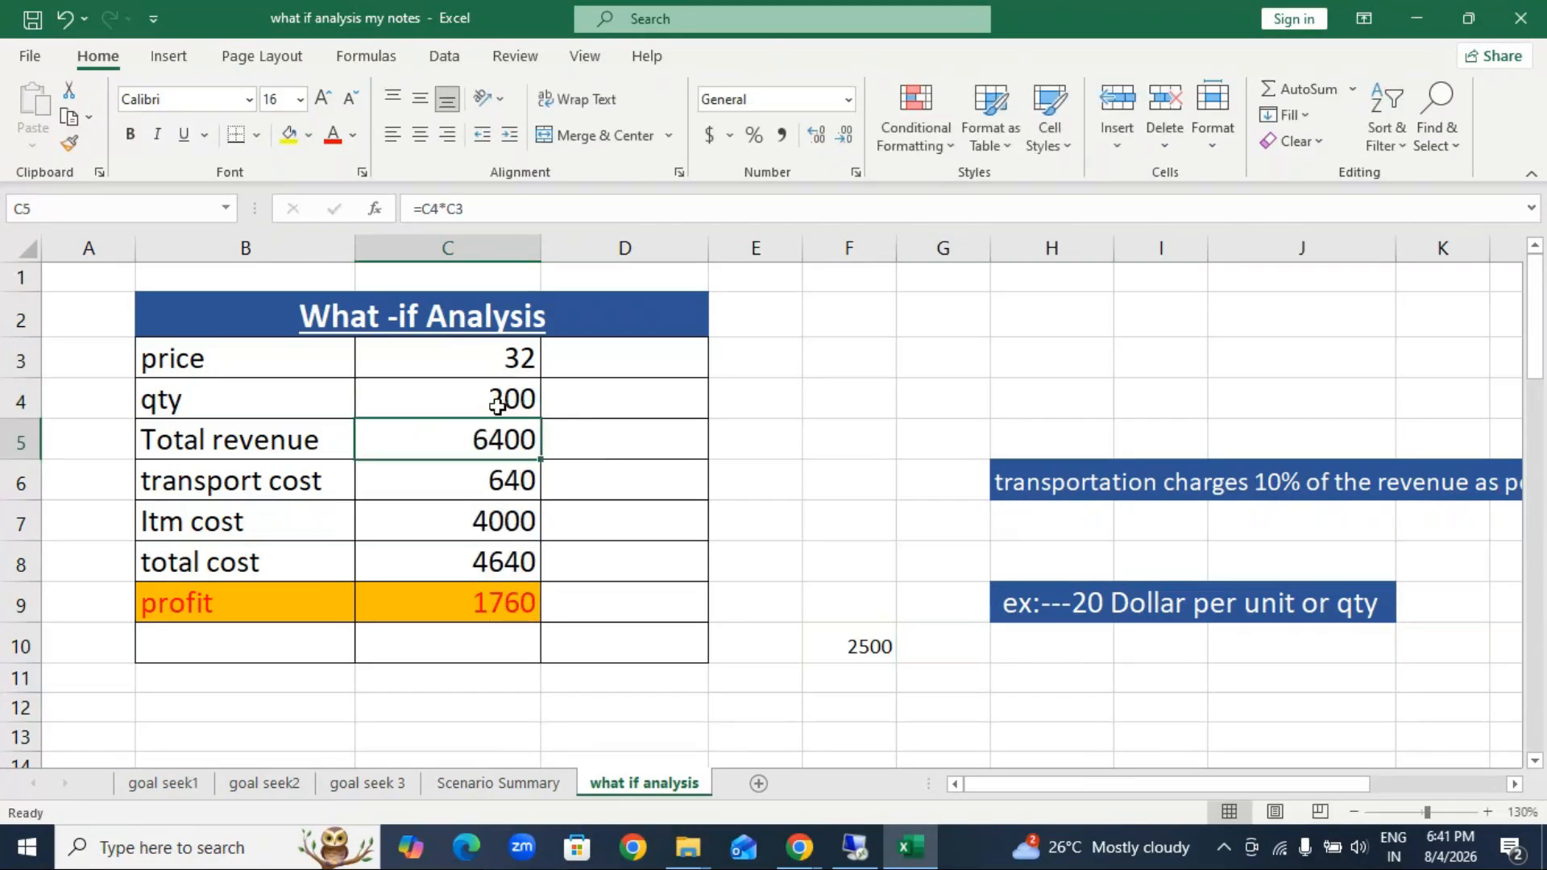
pyautogui.click(497, 407)
pyautogui.write('250')
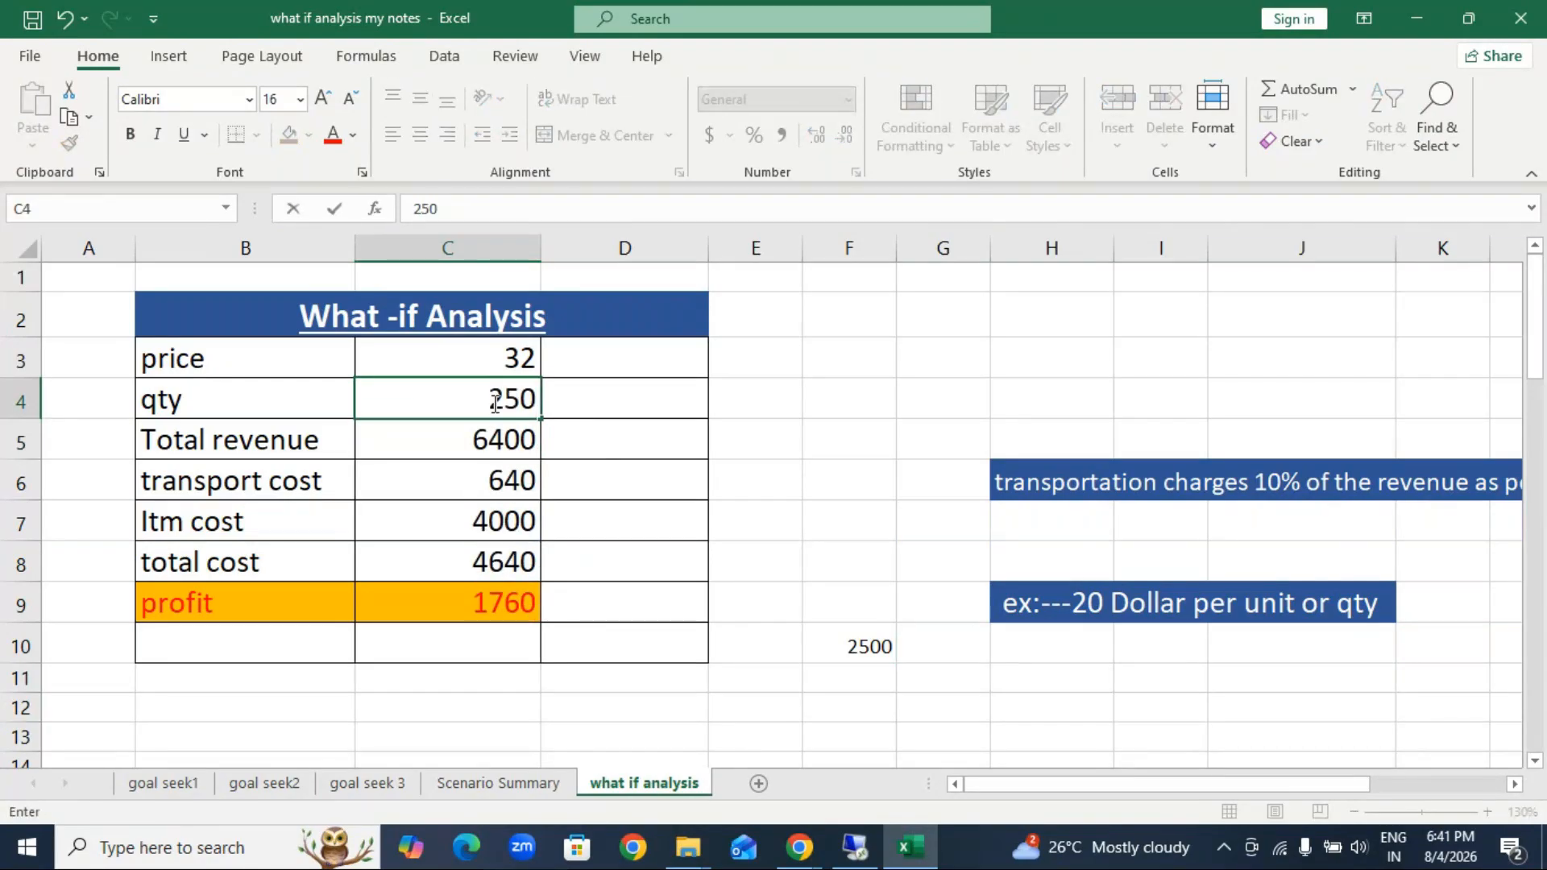
pyautogui.press('Return')
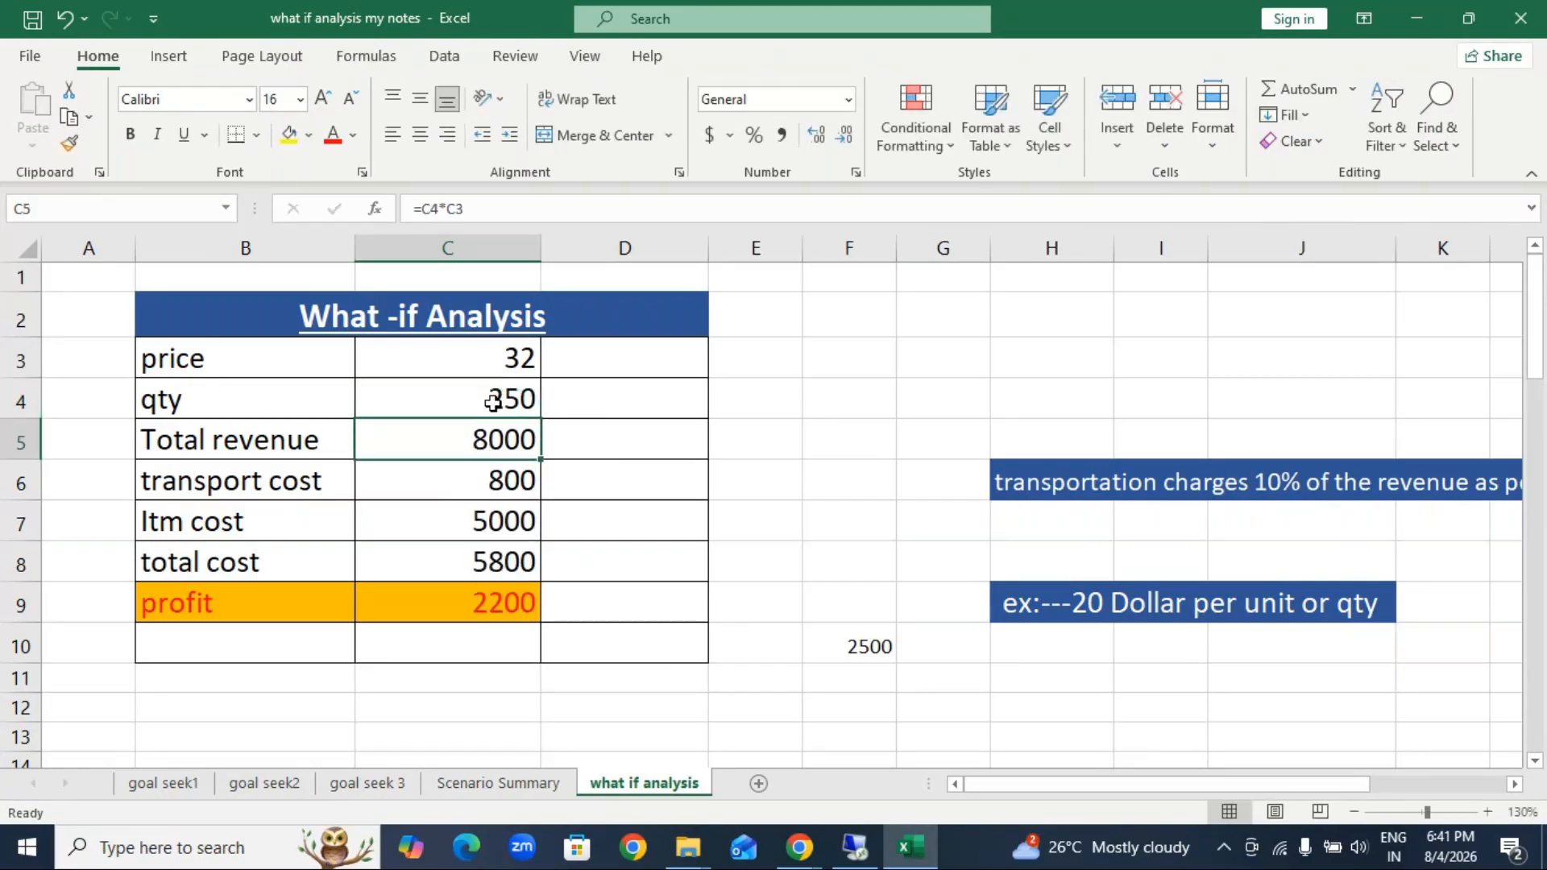
pyautogui.click(493, 403)
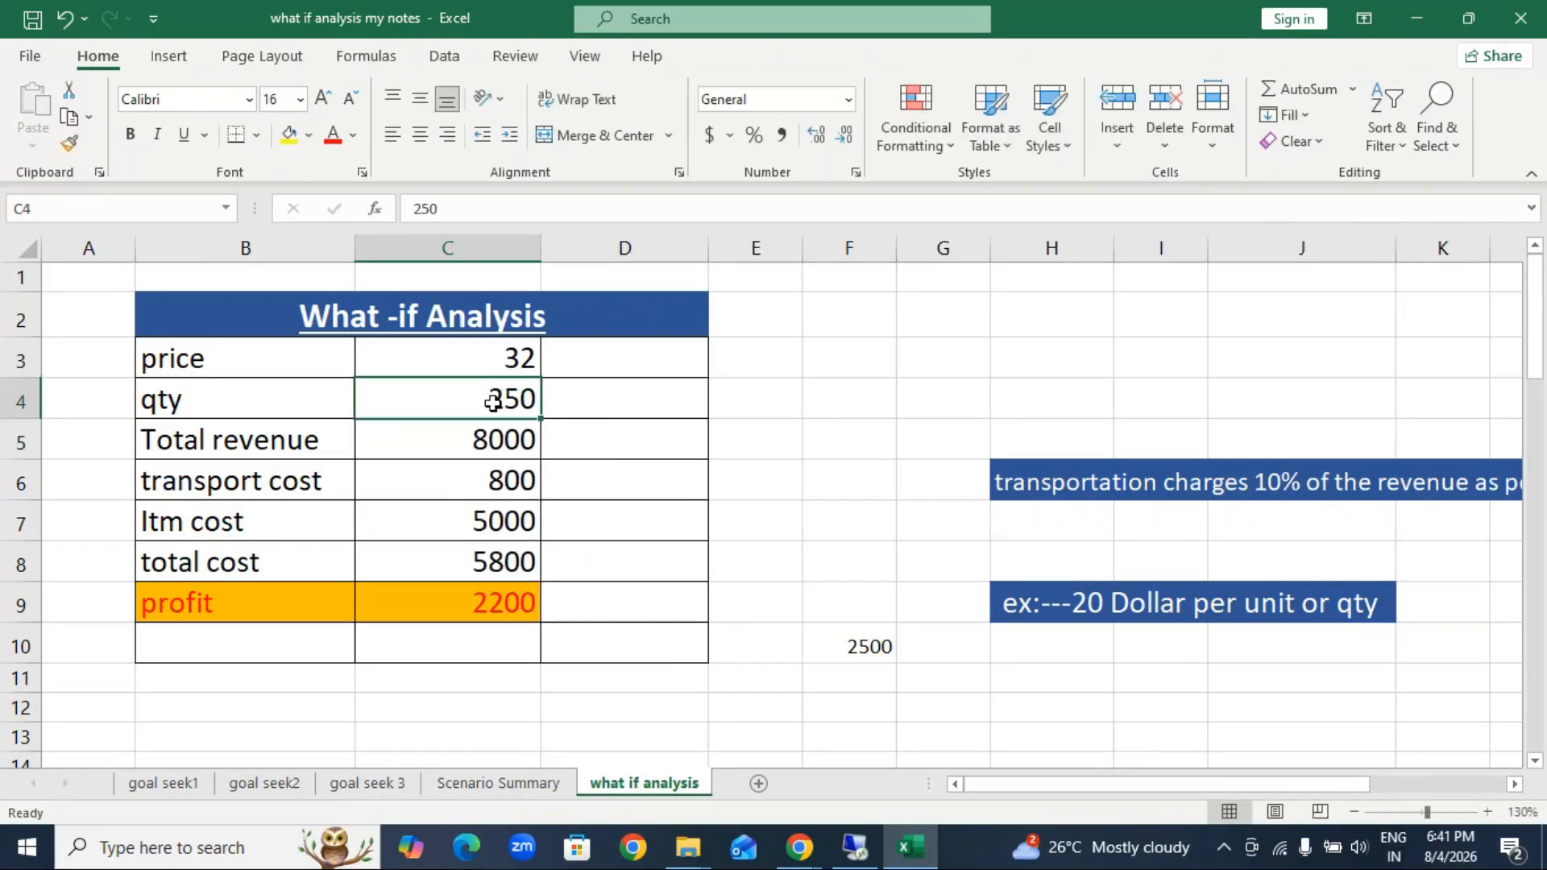
pyautogui.write('100')
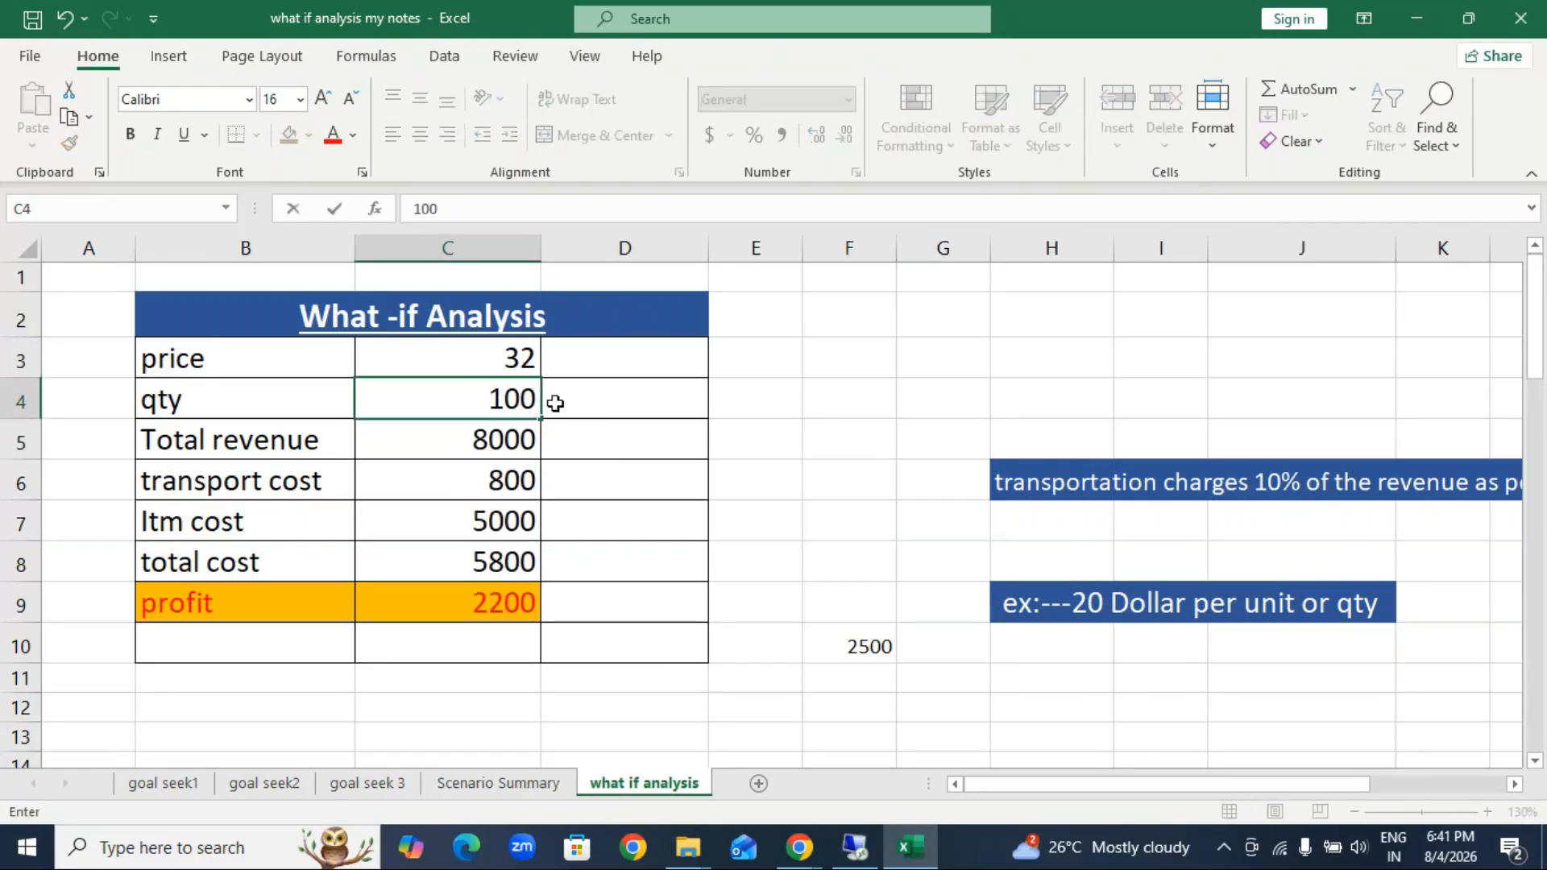
pyautogui.press('Return')
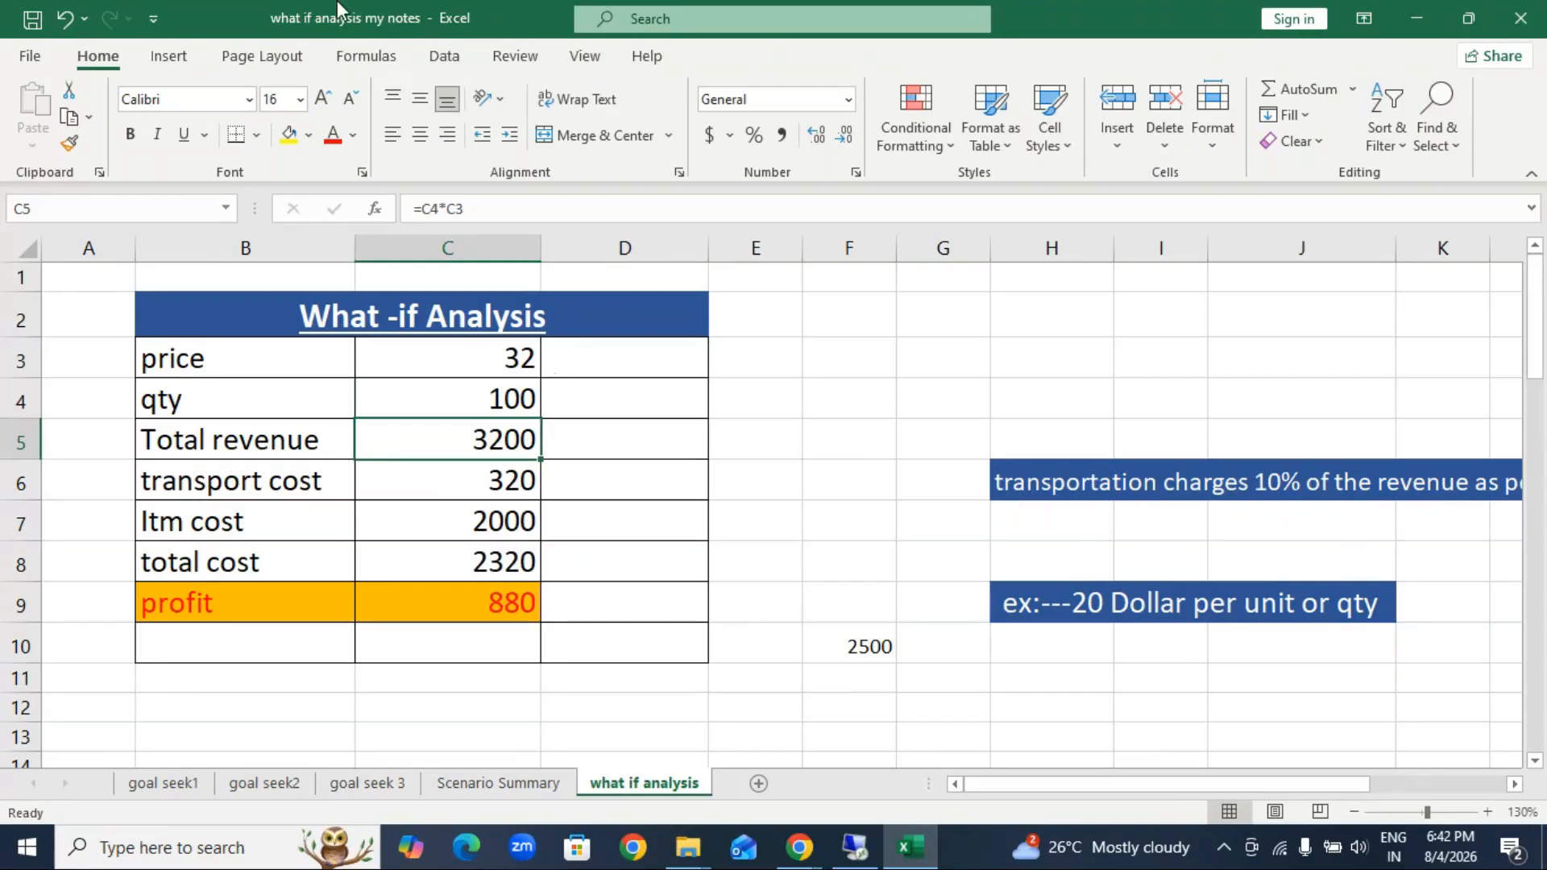
# Step: Delete the existing 200qty, 300qty, 400qty and 500qty scenarios from the Scenario Manager
pyautogui.click(444, 58)
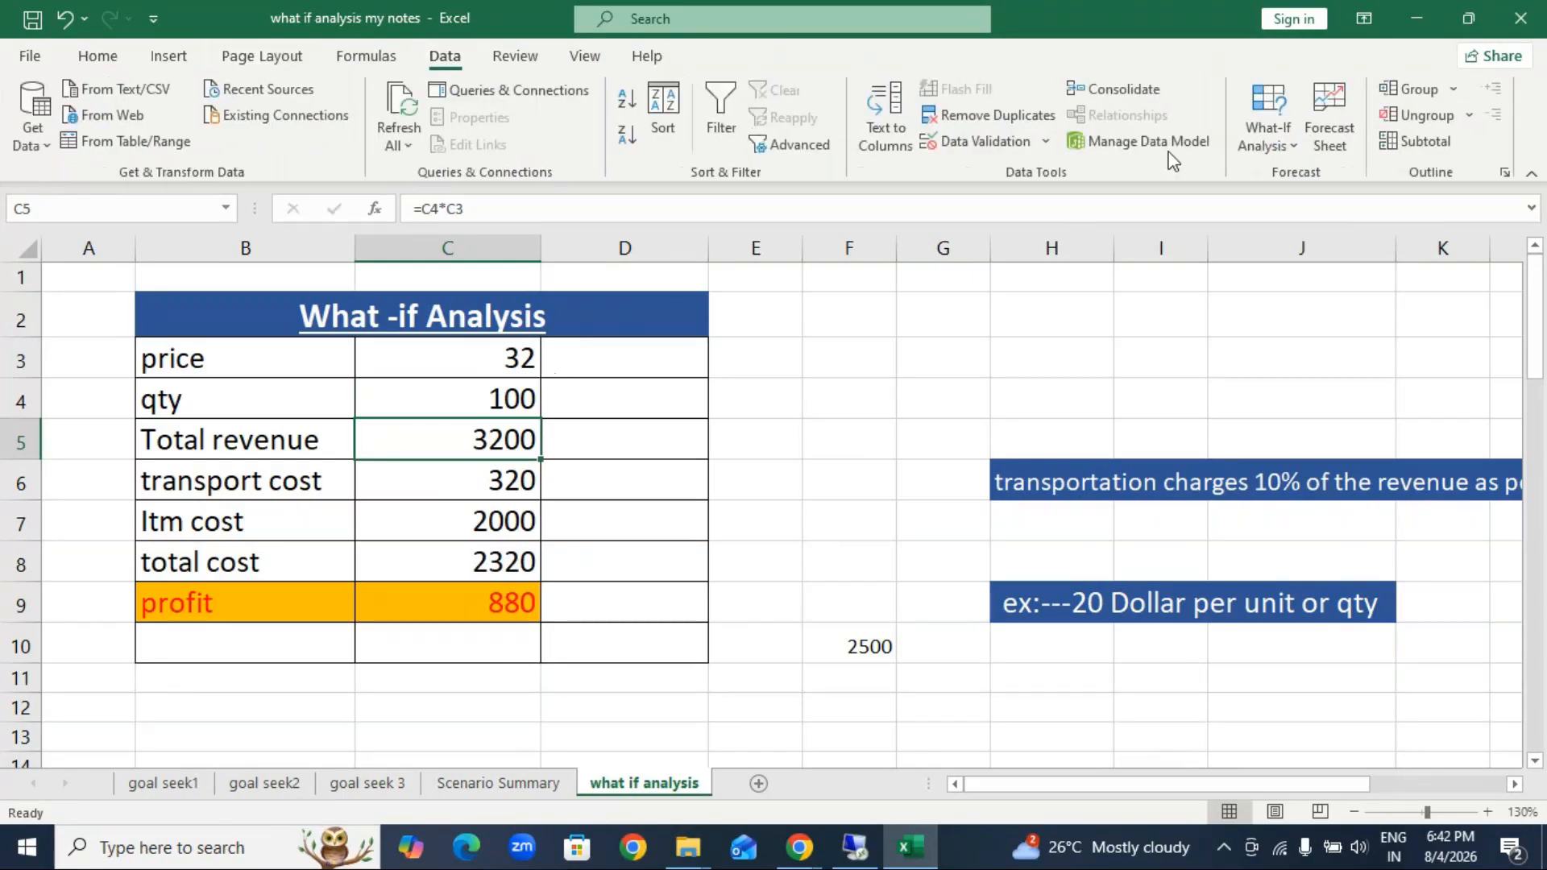
pyautogui.click(1275, 148)
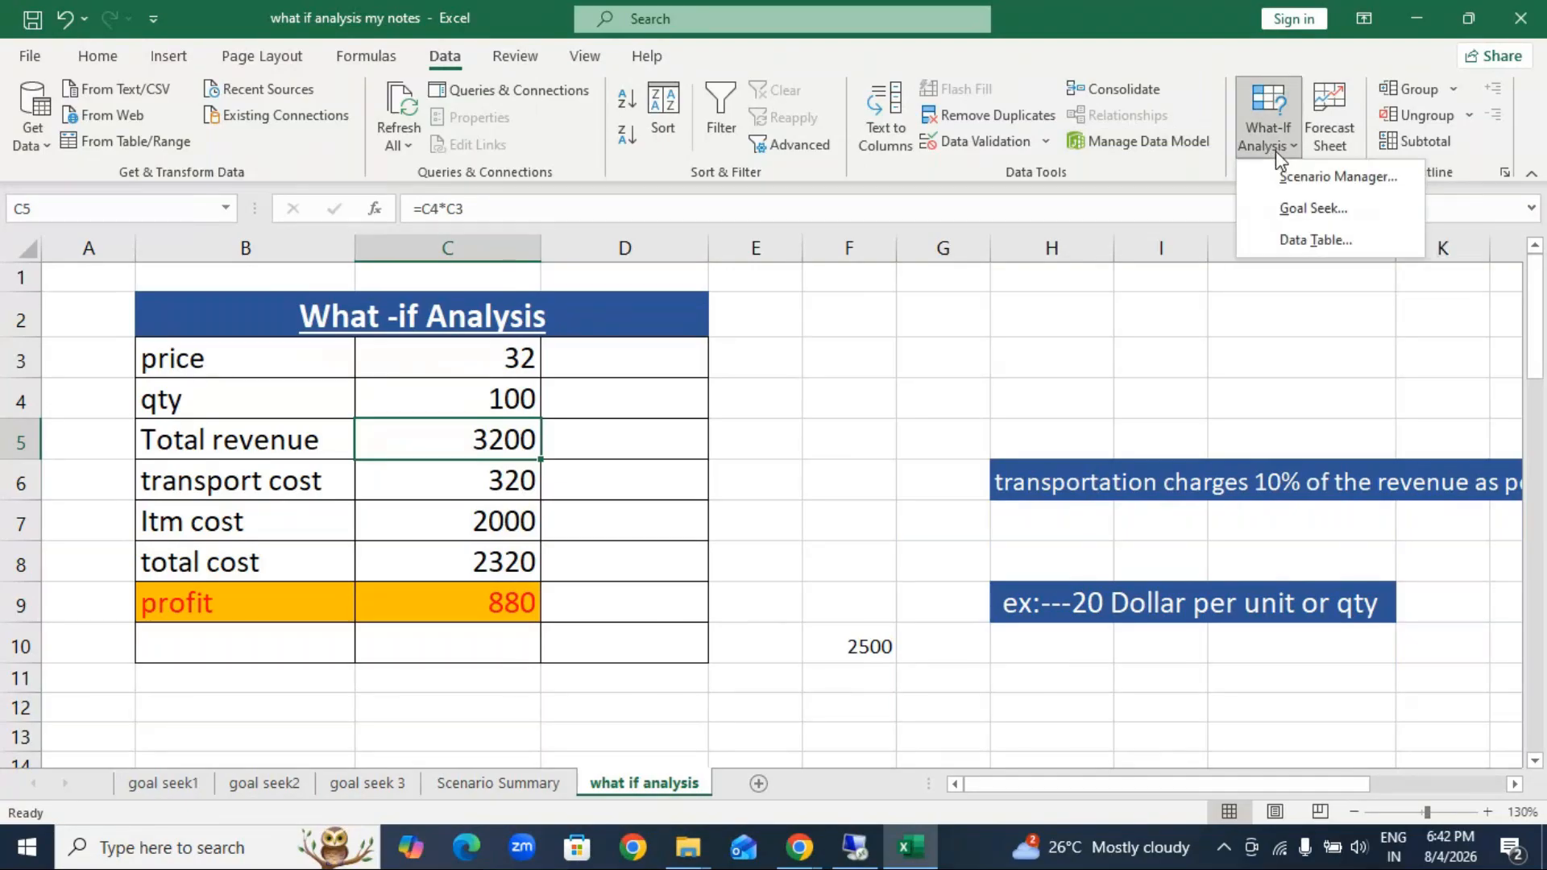
pyautogui.click(1311, 177)
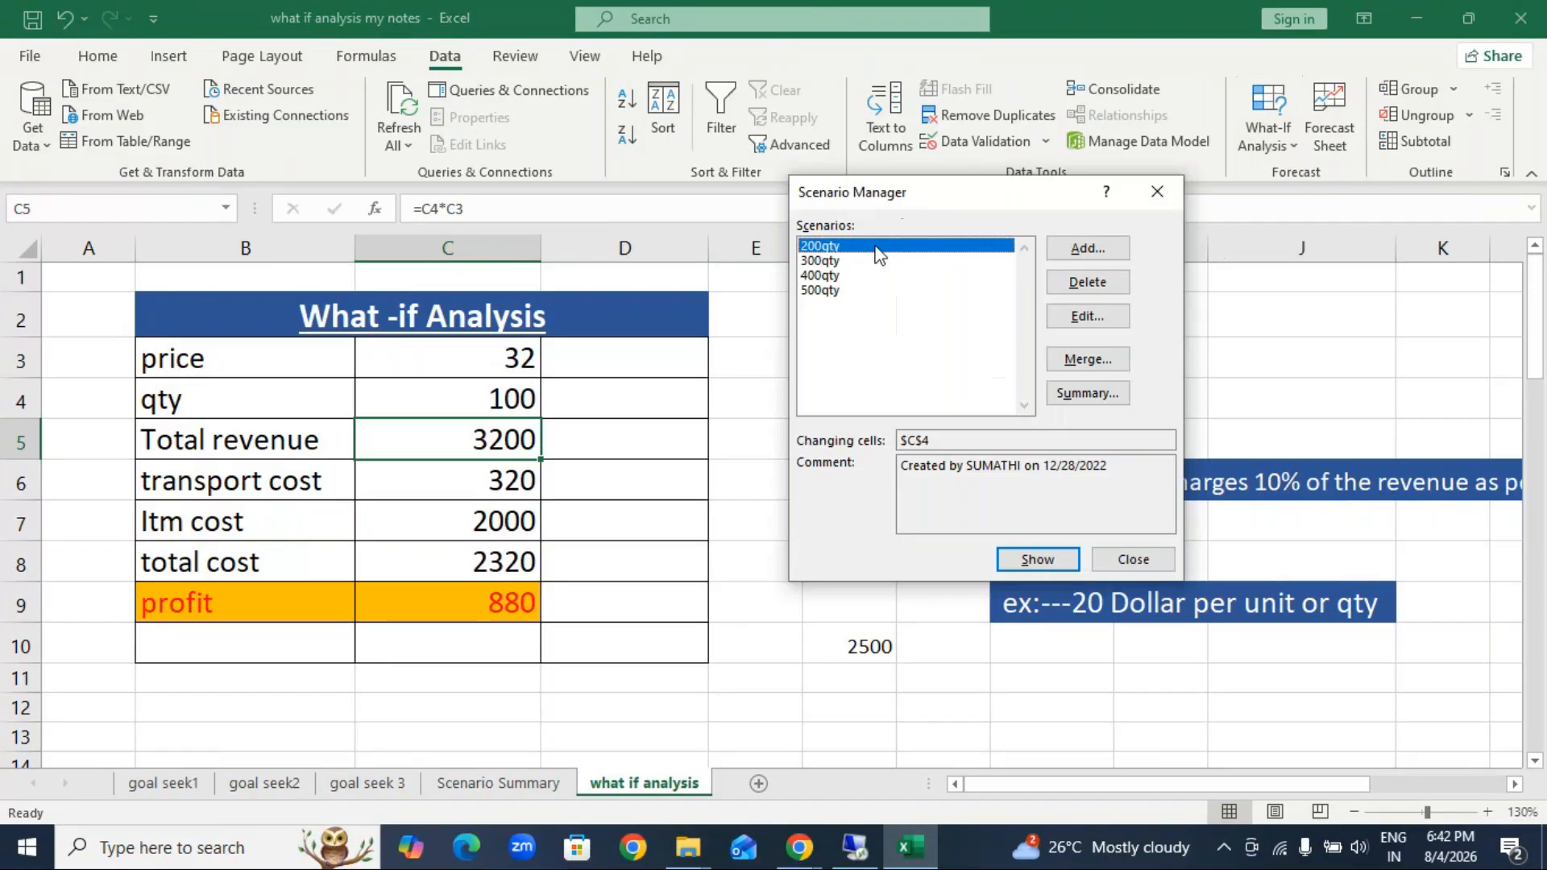
pyautogui.click(1072, 283)
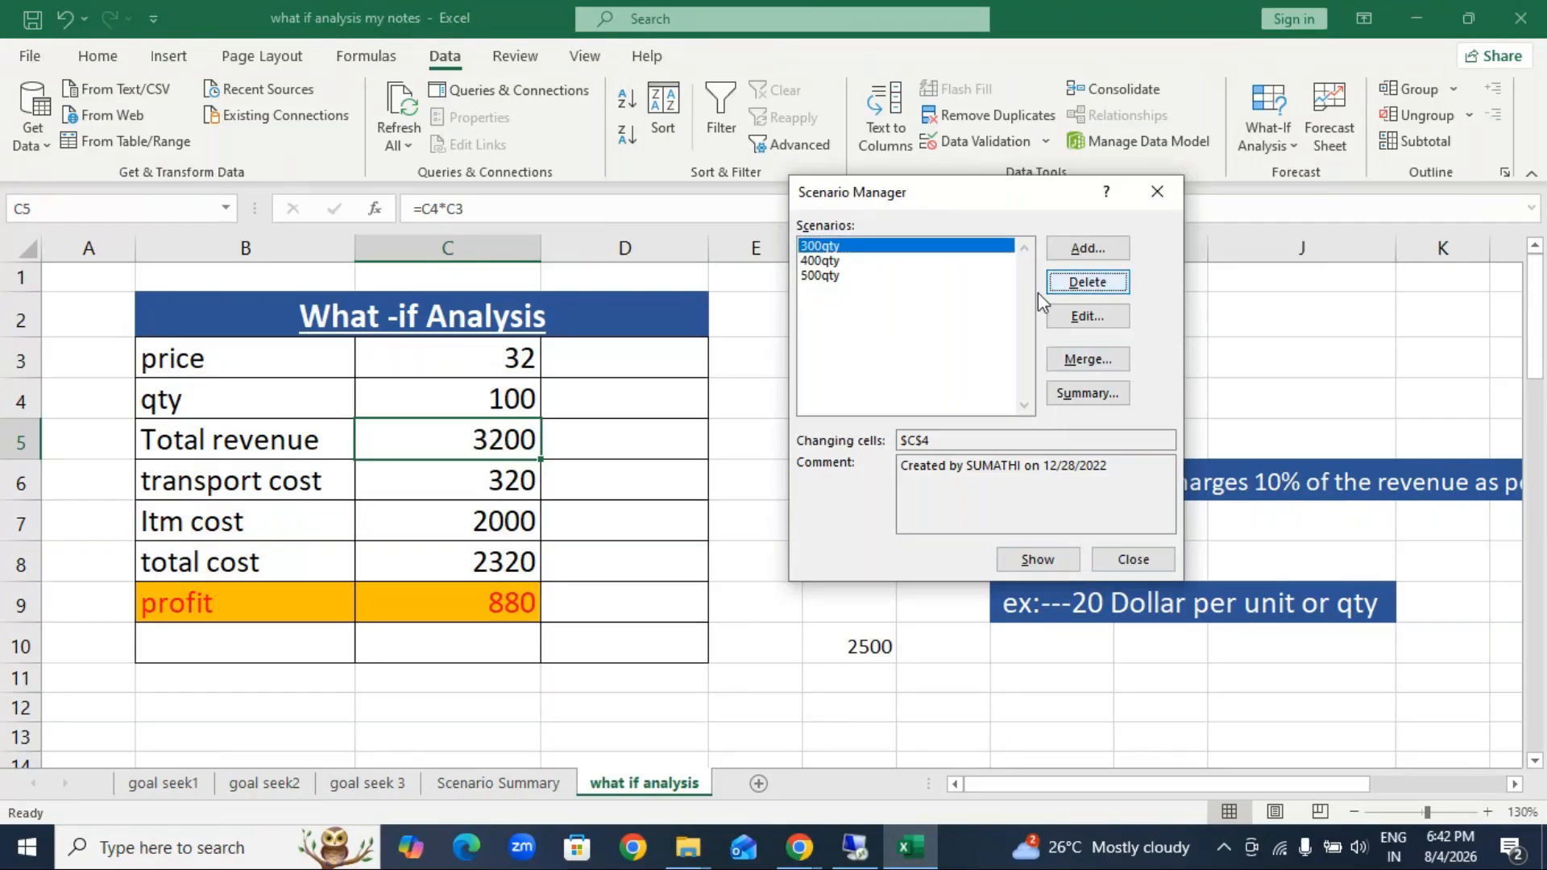
pyautogui.click(1065, 286)
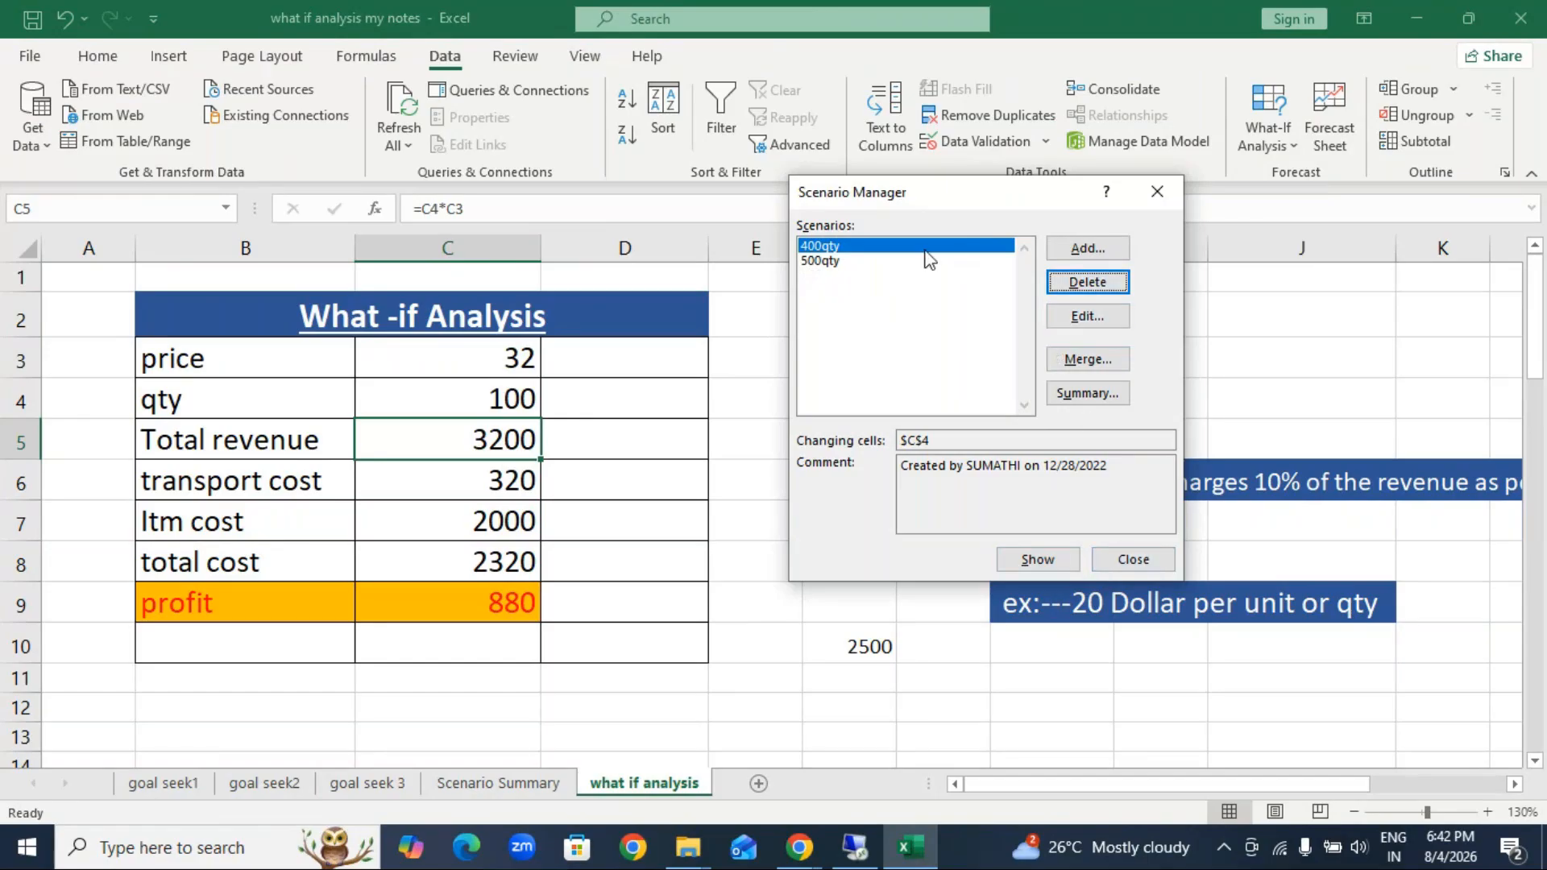
pyautogui.click(1077, 285)
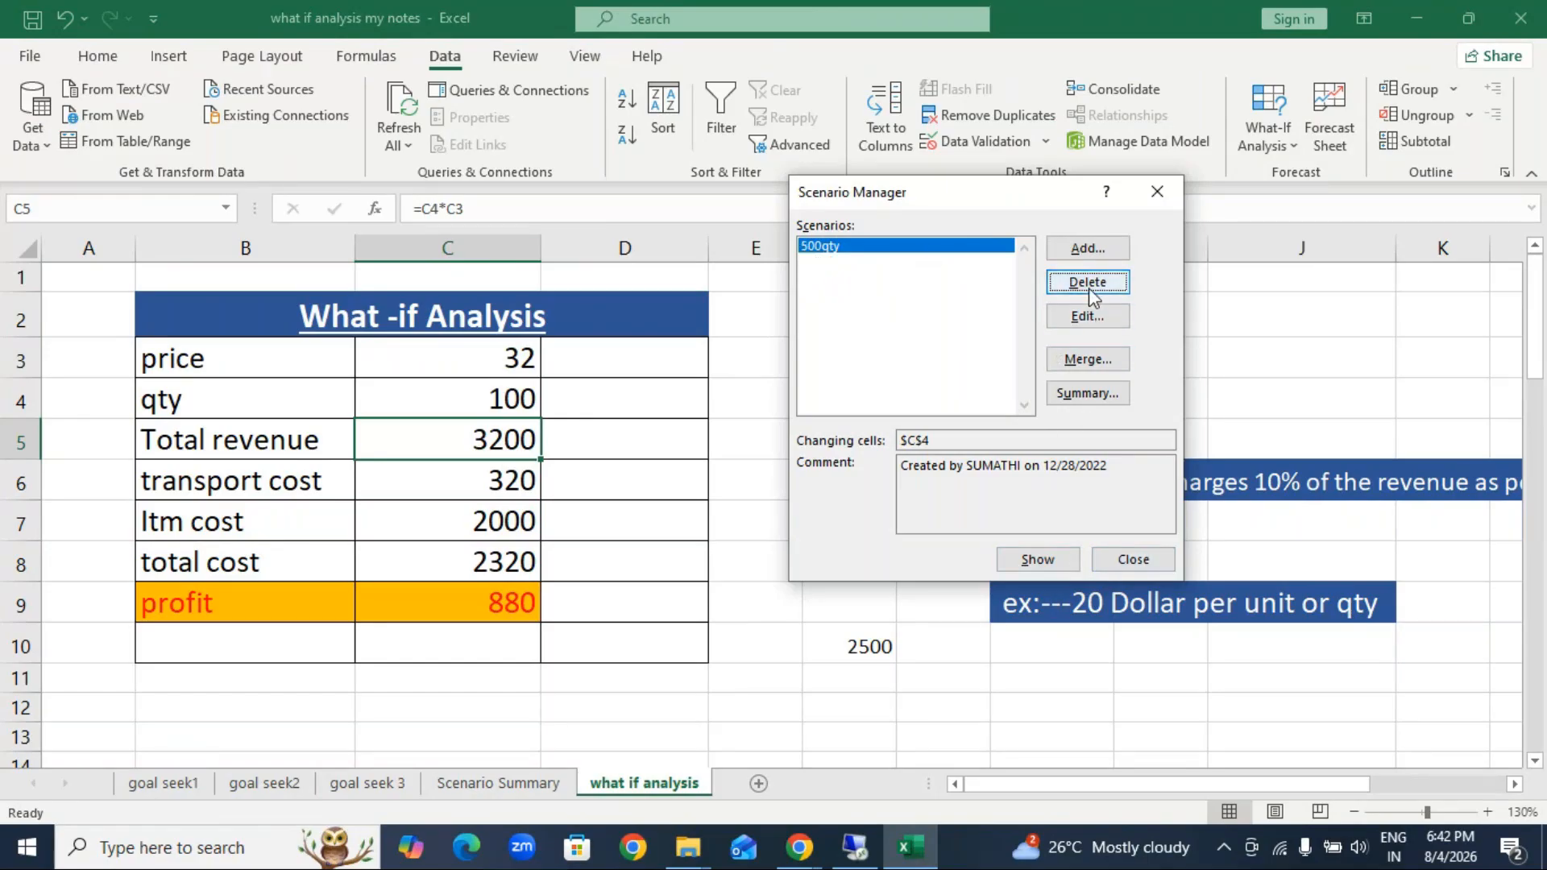
pyautogui.click(1089, 284)
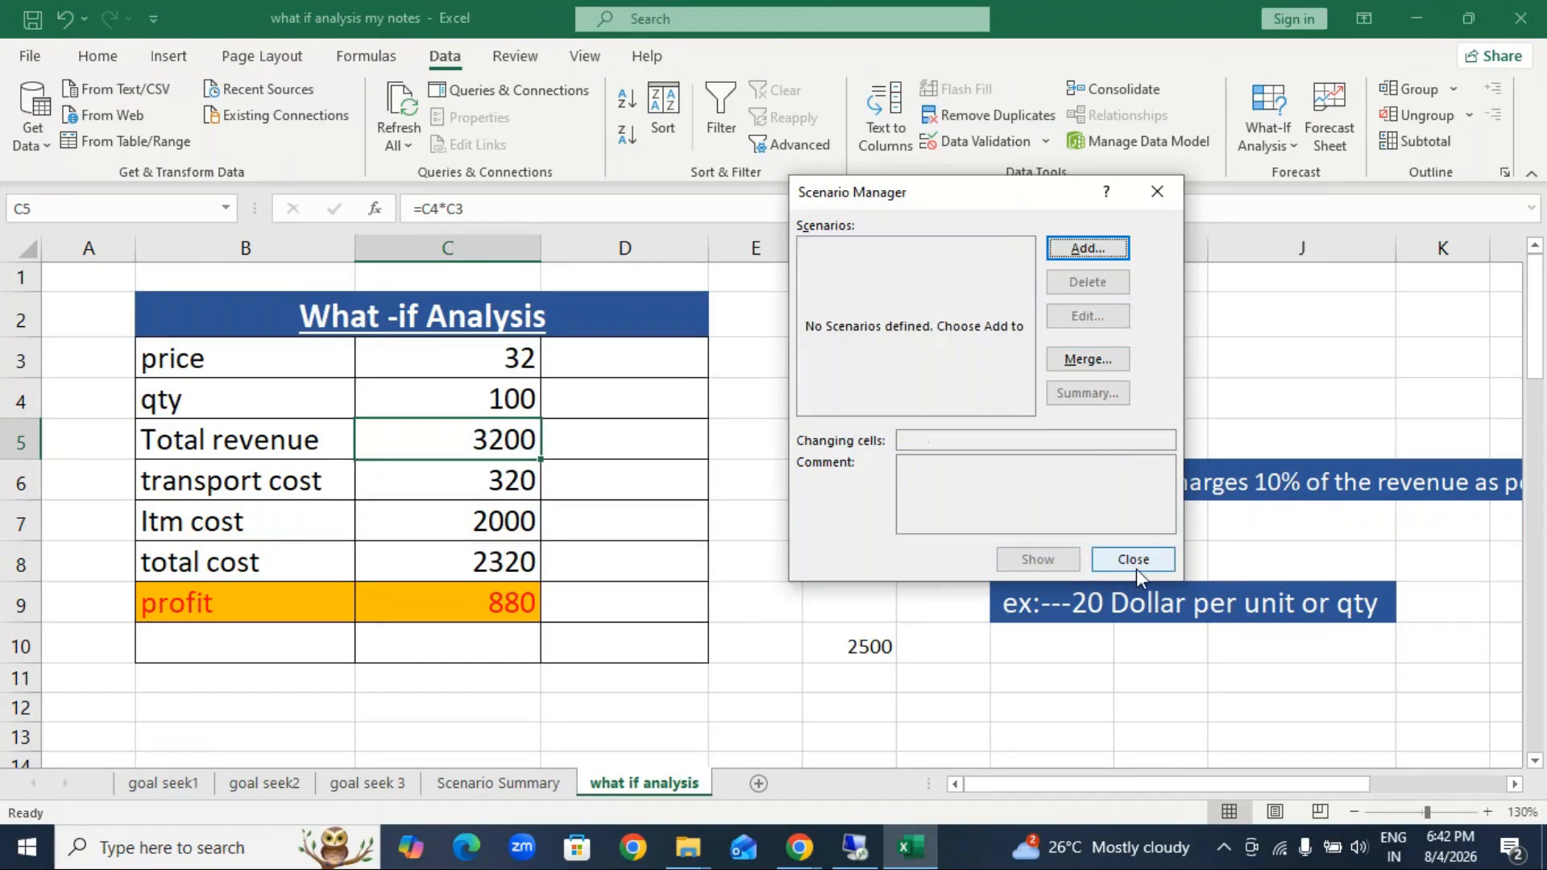
pyautogui.click(1157, 192)
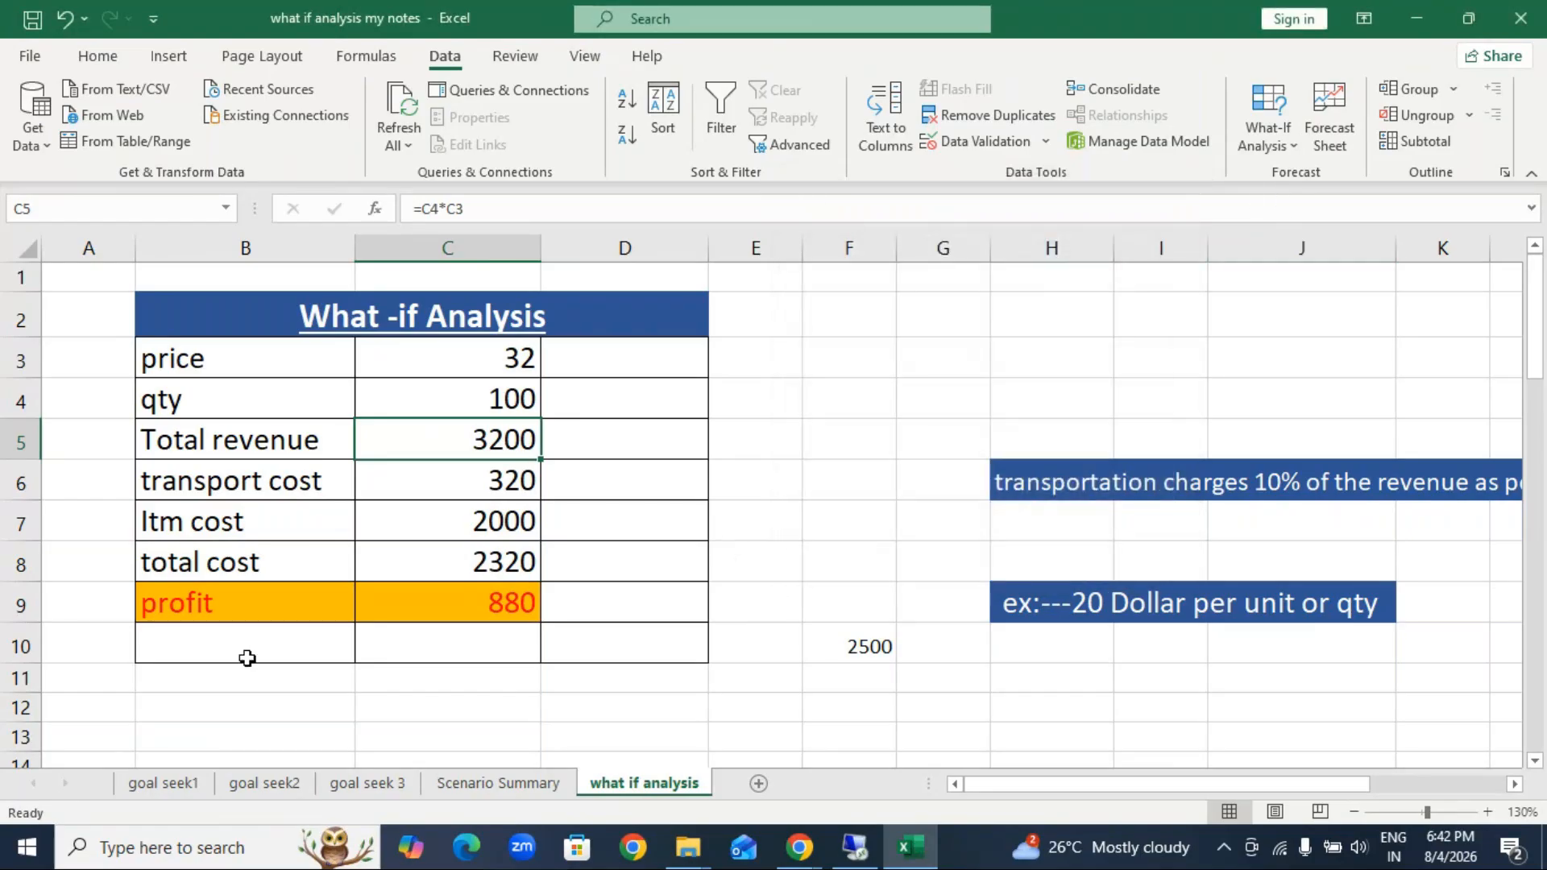
pyautogui.click(493, 394)
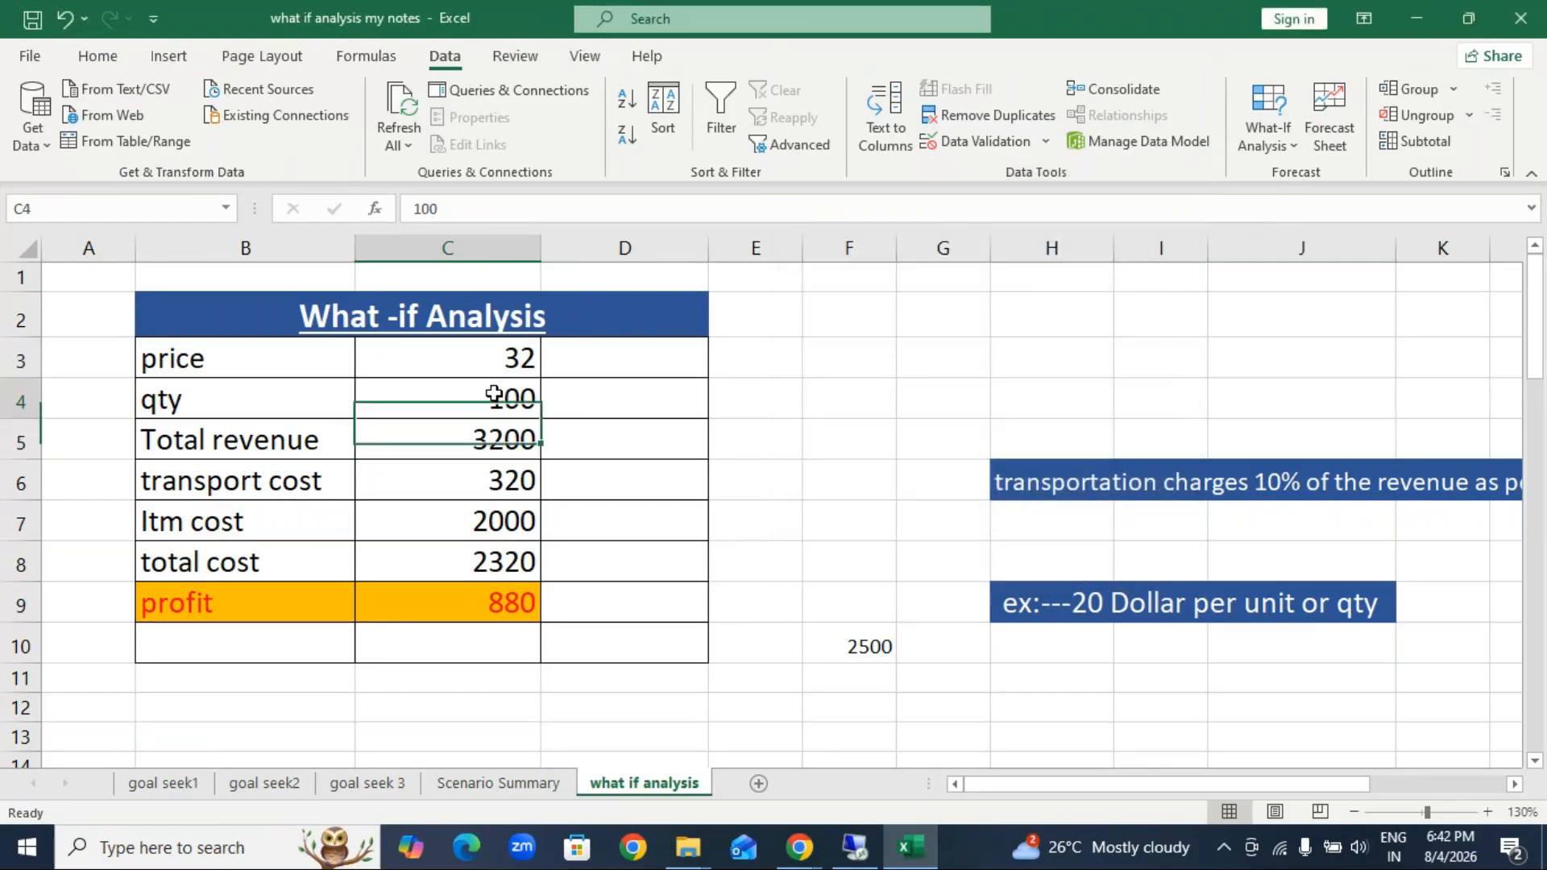
pyautogui.click(1285, 145)
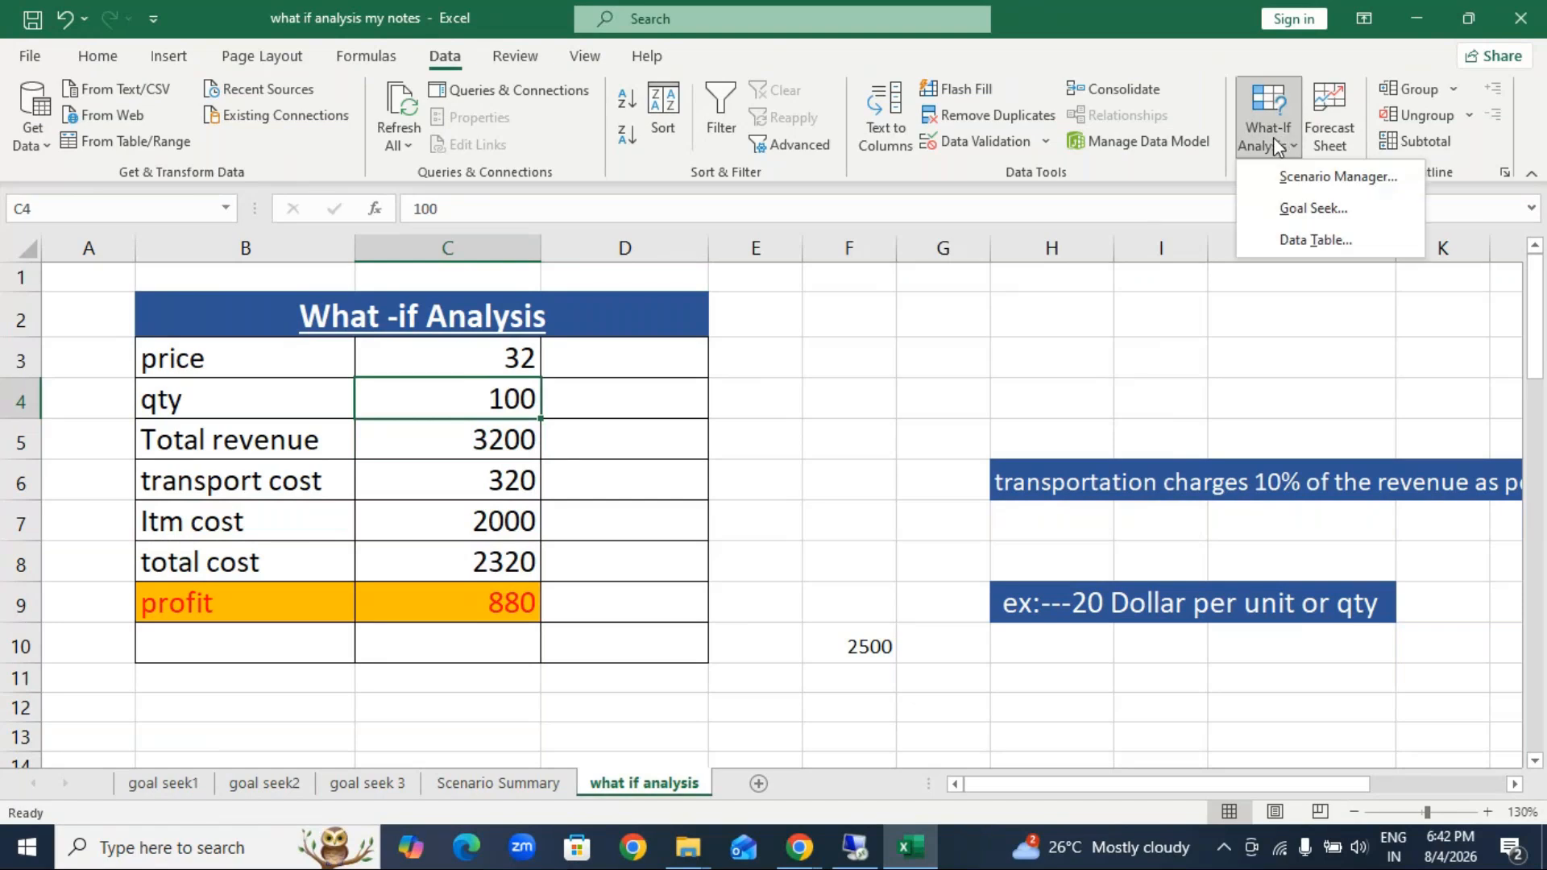
pyautogui.click(1313, 177)
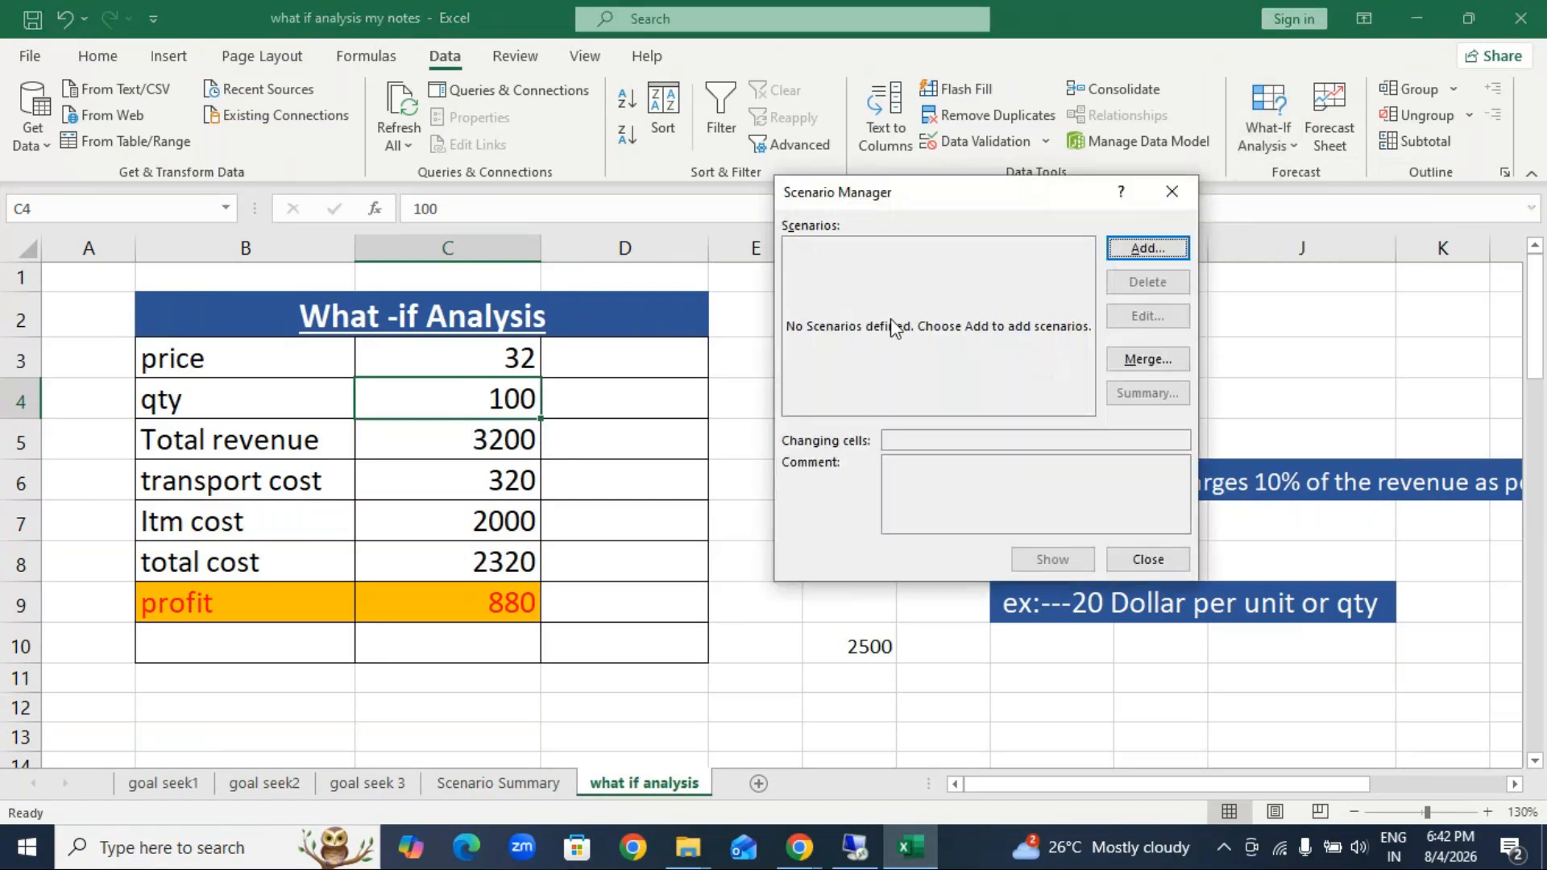
pyautogui.click(1158, 256)
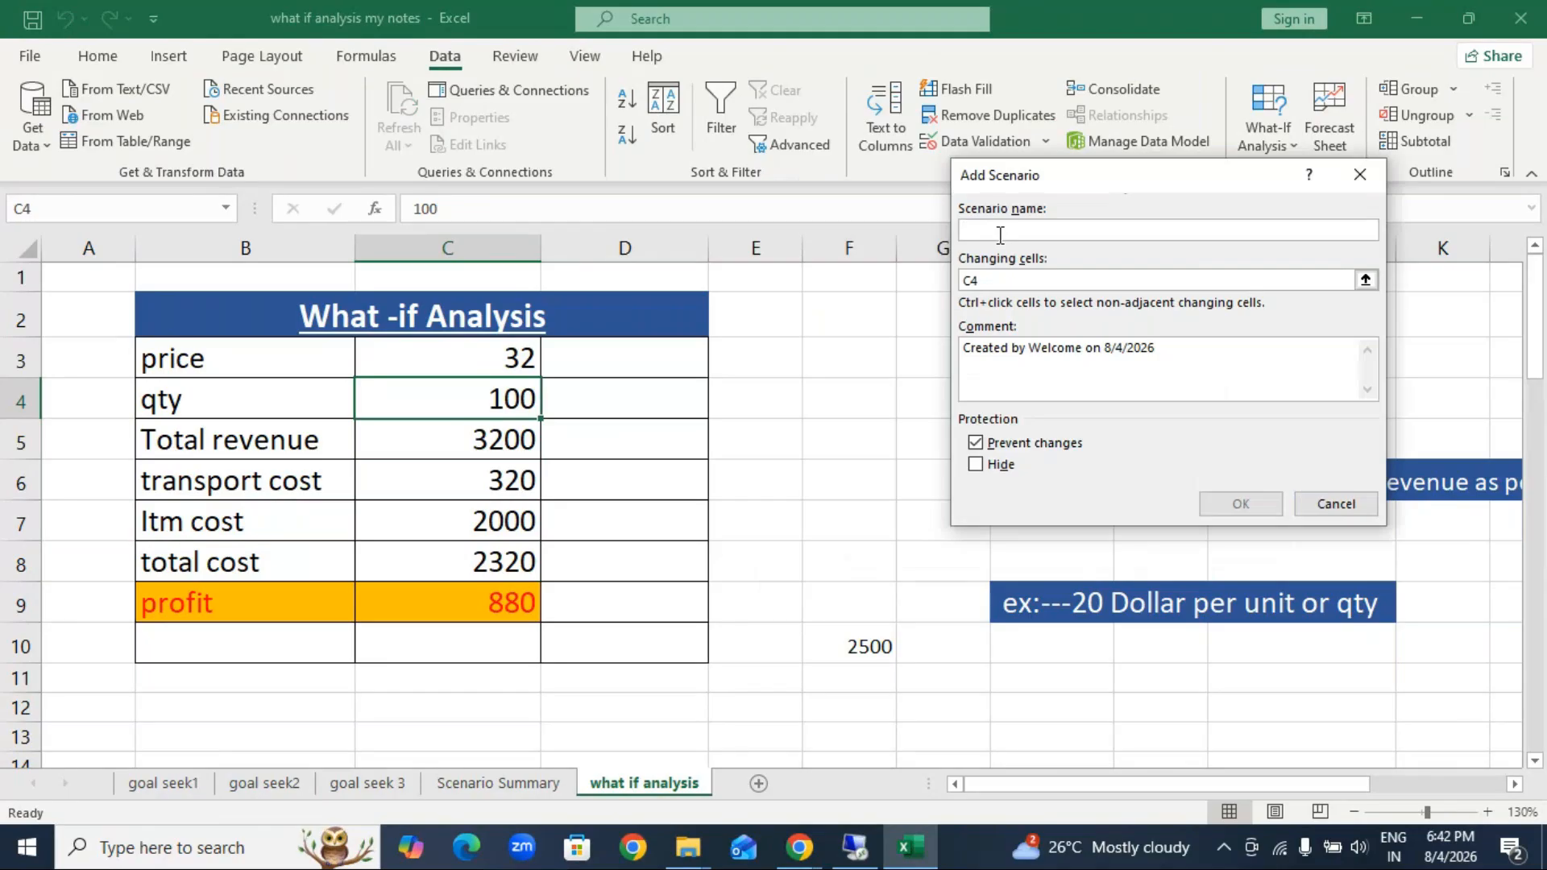
pyautogui.write('200')
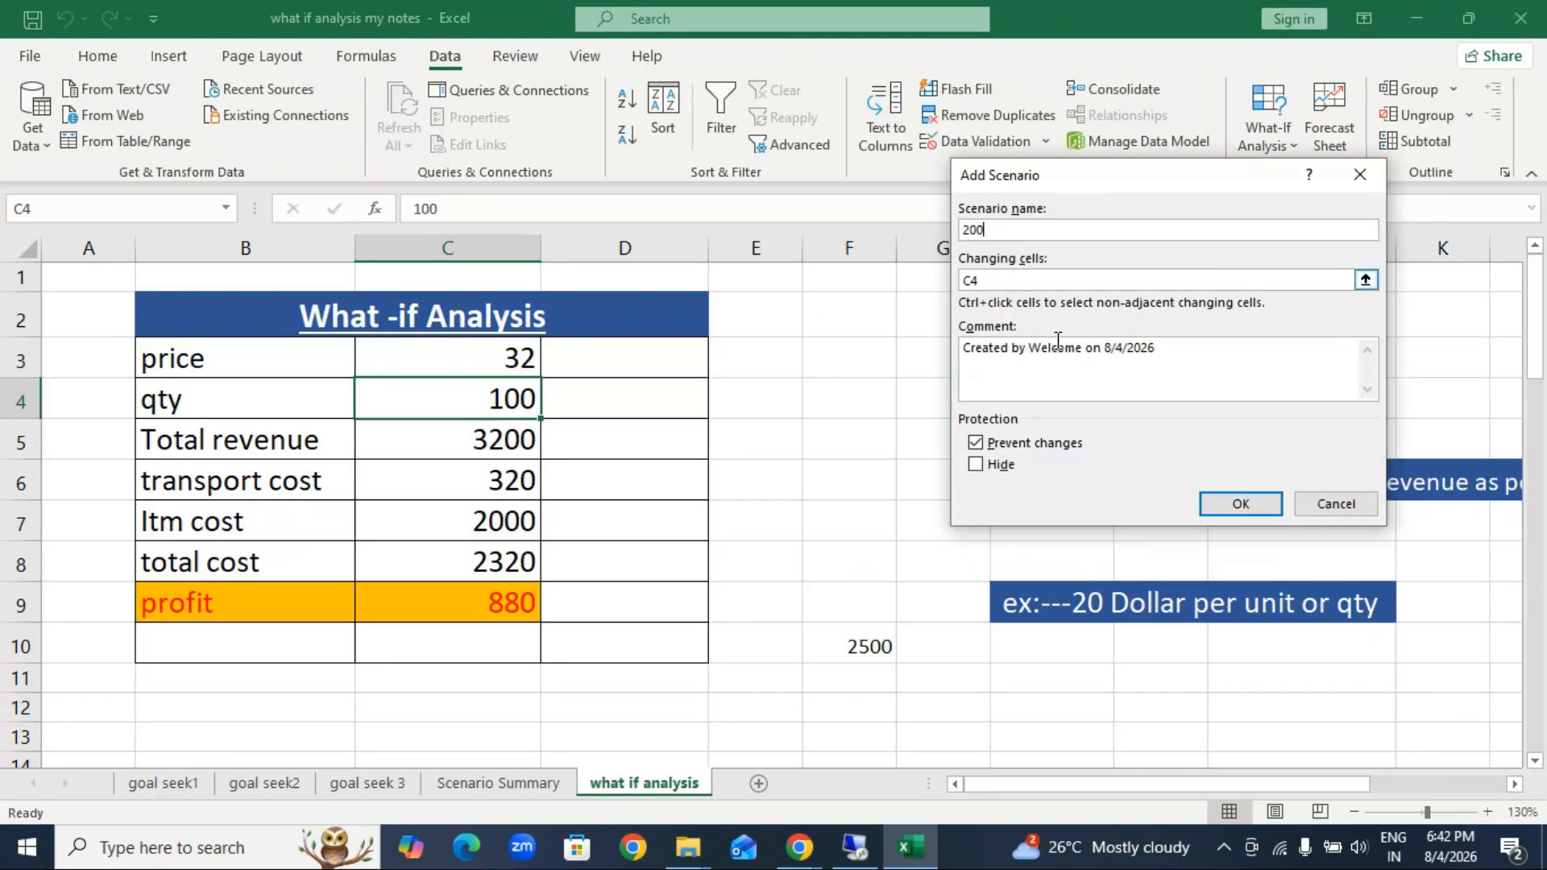
pyautogui.press('BackSpace')
pyautogui.press('BackSpace')
pyautogui.press('BackSpace')
pyautogui.click(1336, 504)
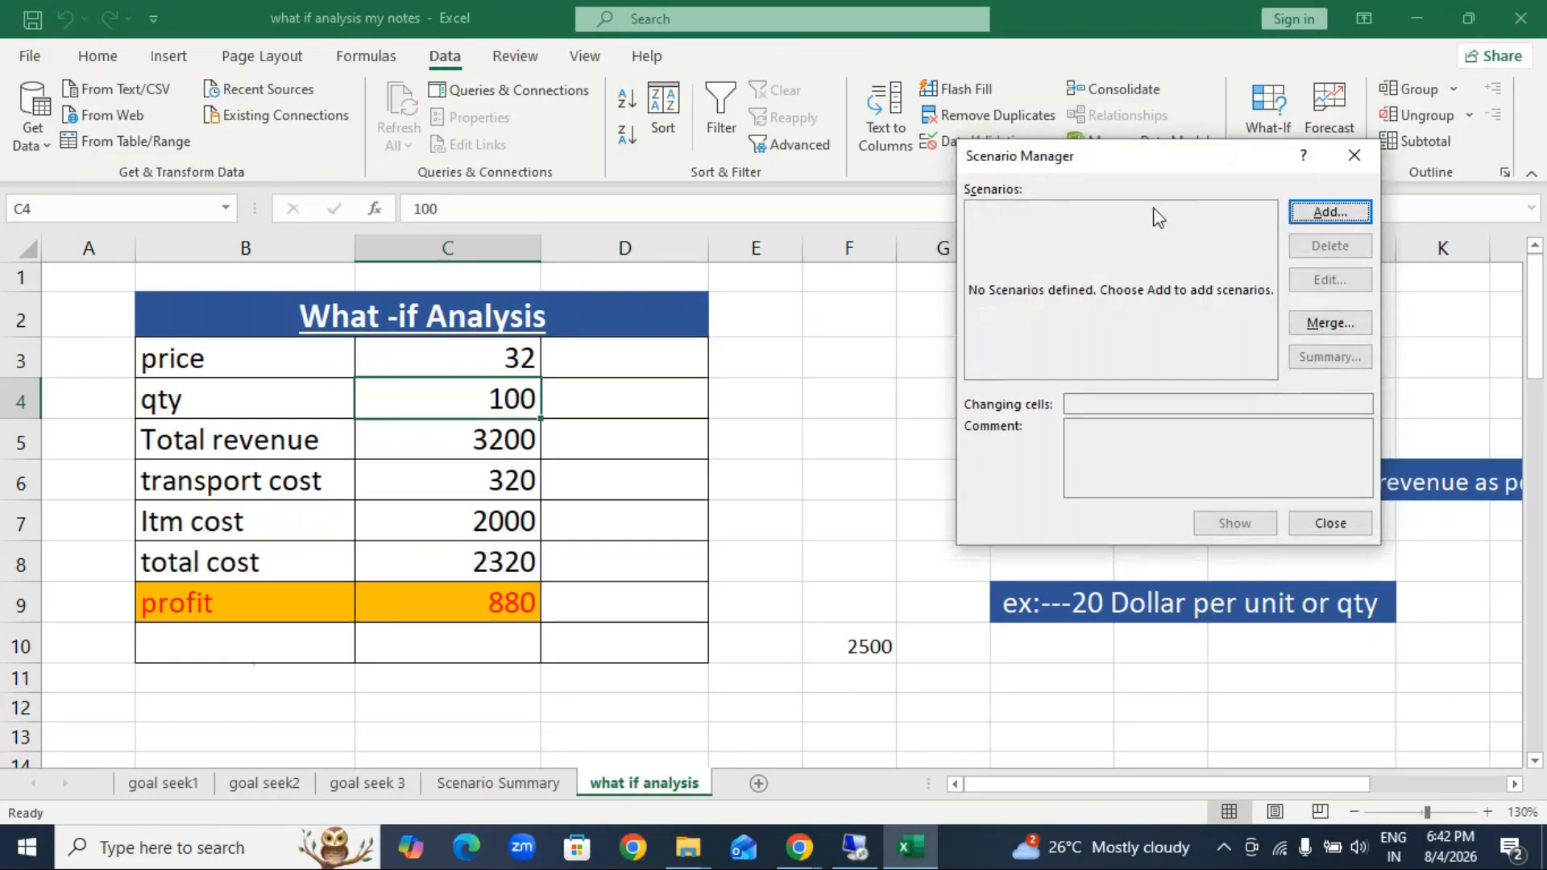
pyautogui.click(1352, 159)
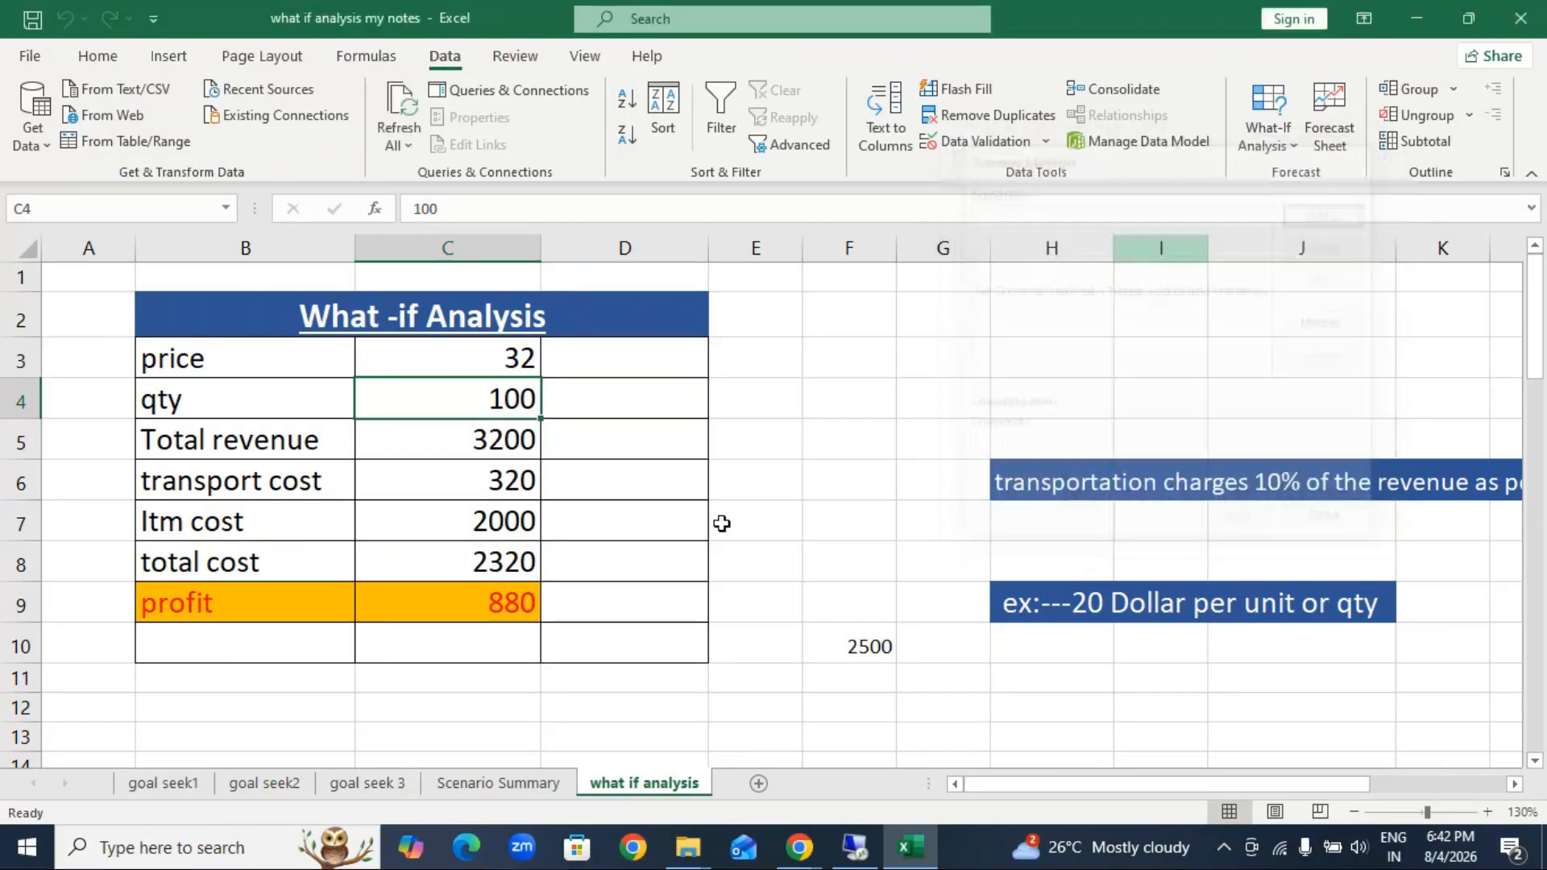
pyautogui.click(423, 611)
pyautogui.click(1270, 136)
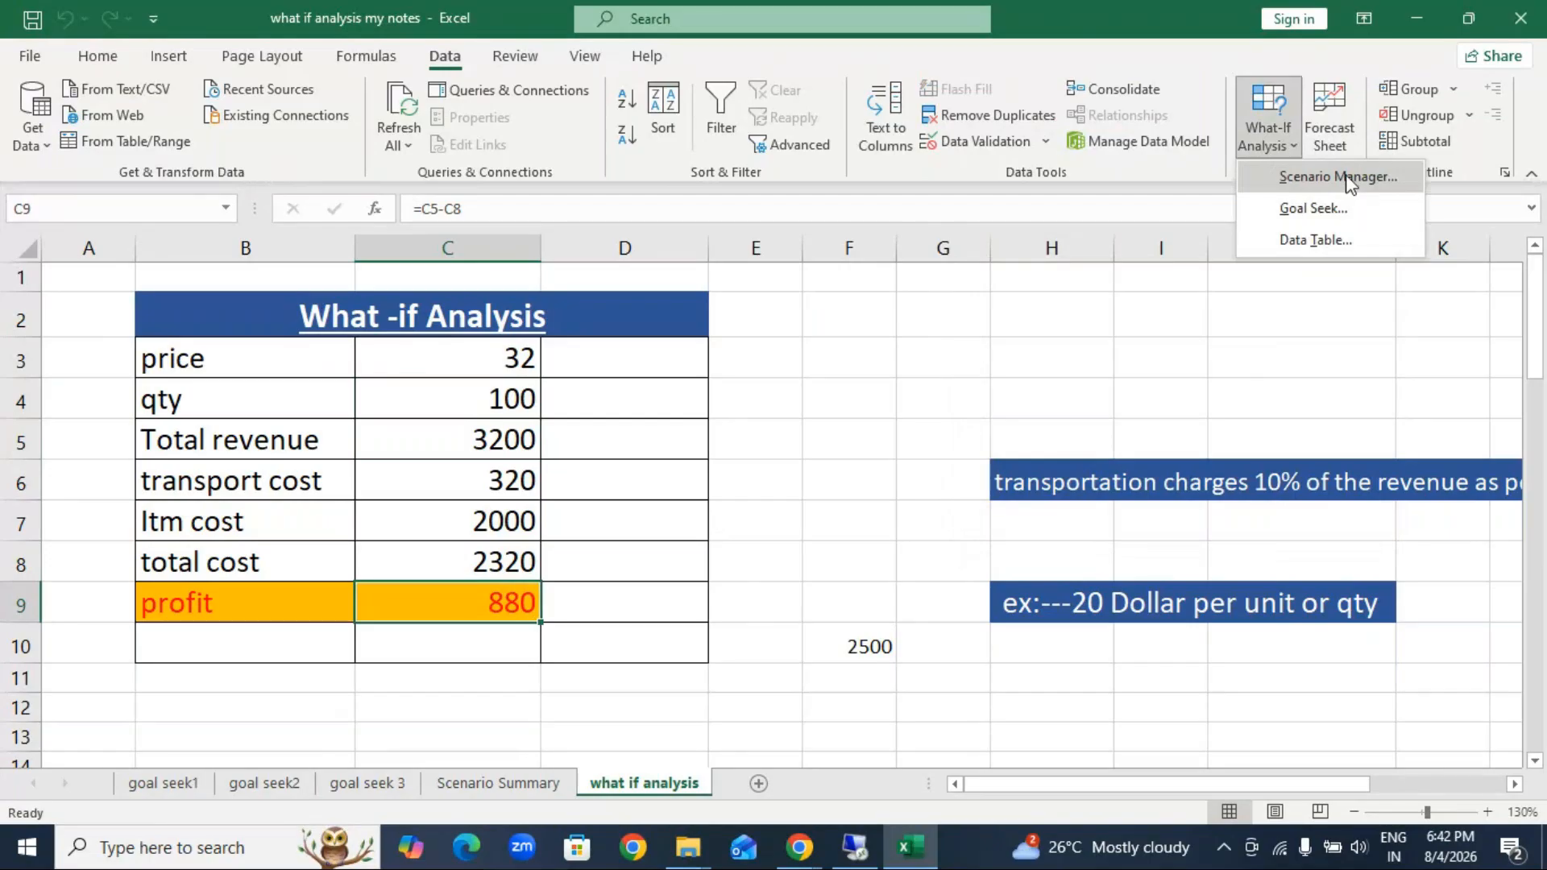
pyautogui.click(1338, 176)
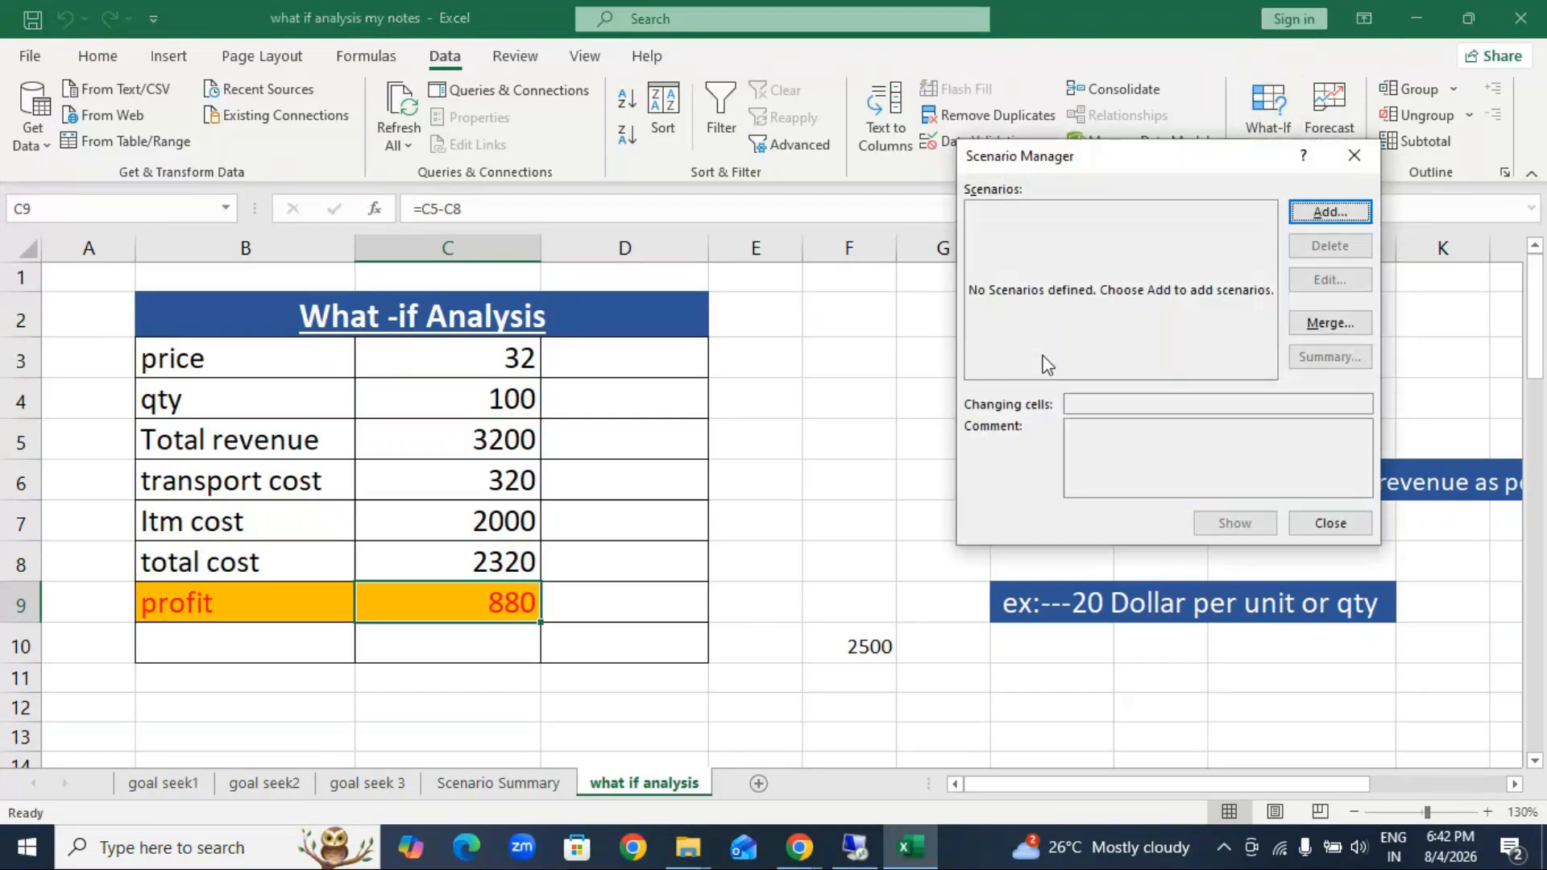
pyautogui.press('Return')
pyautogui.write('200')
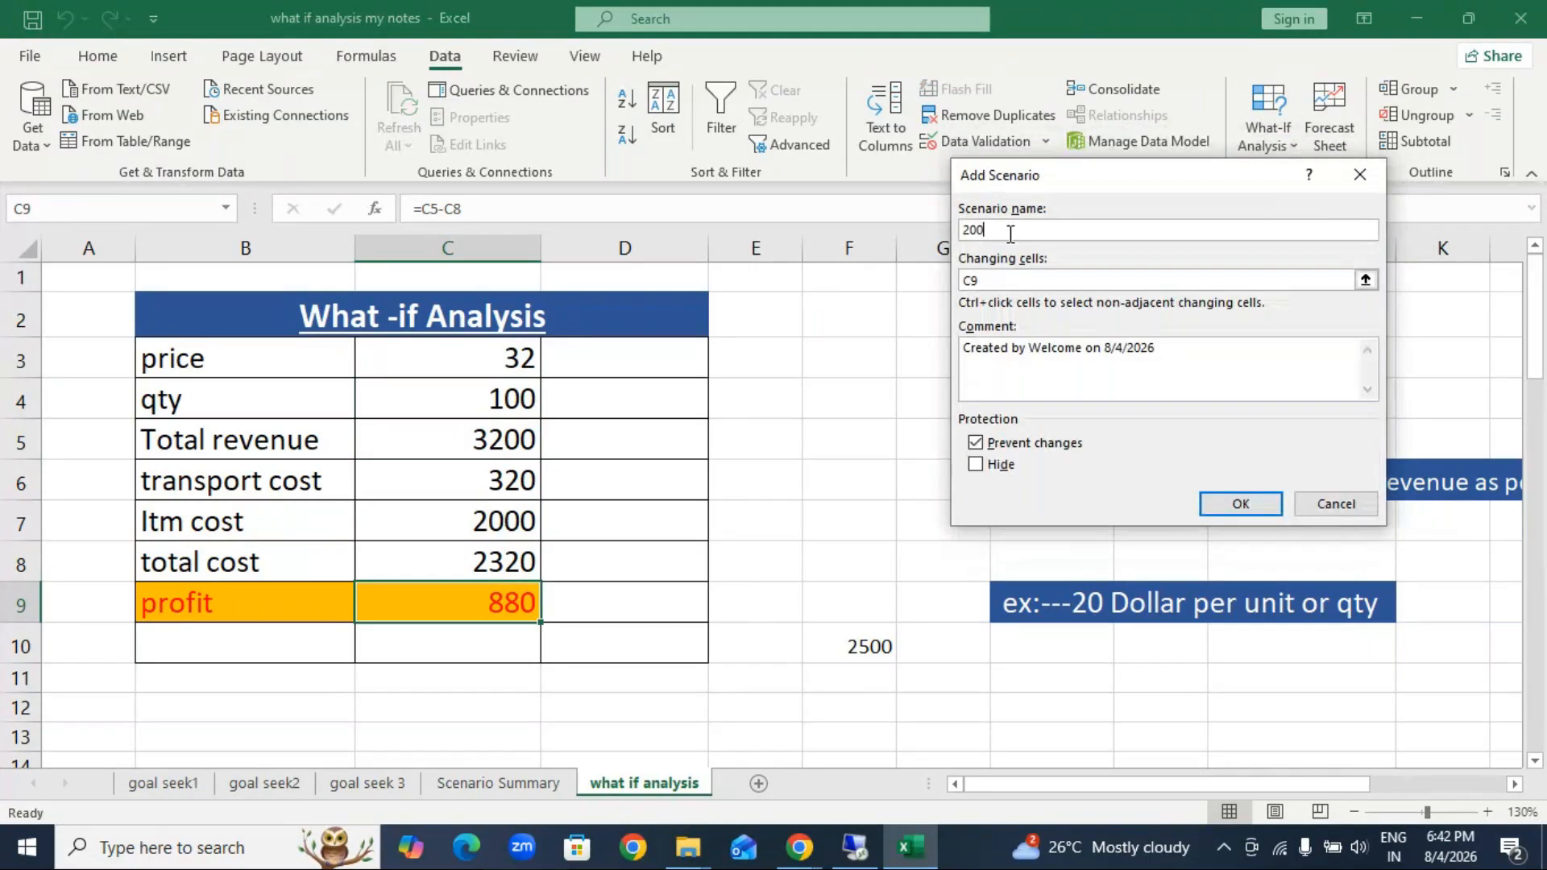
pyautogui.click(1008, 278)
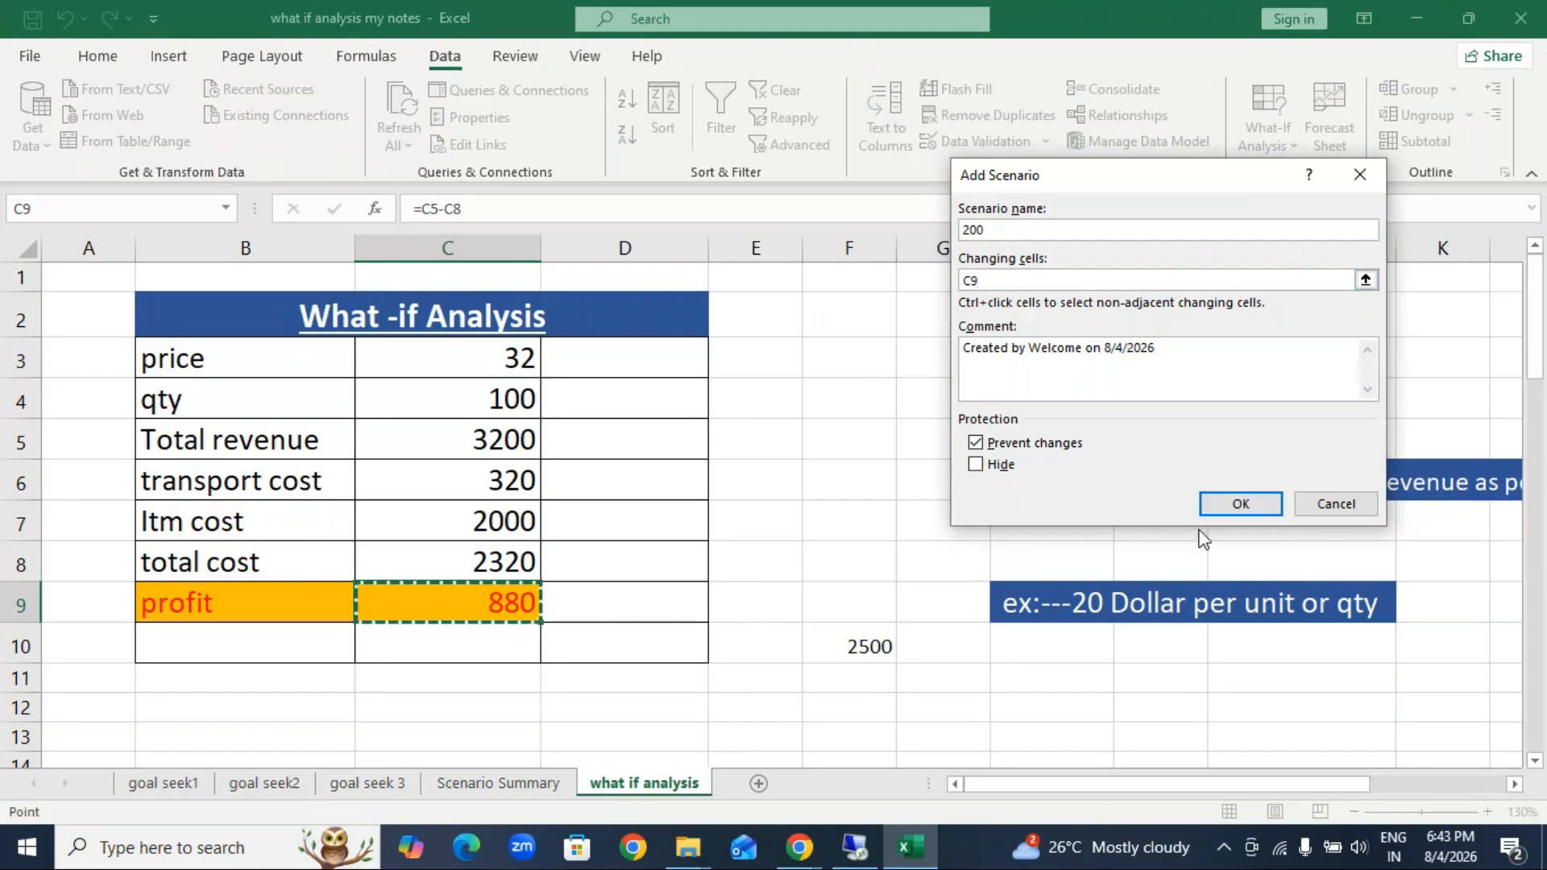
pyautogui.click(1241, 506)
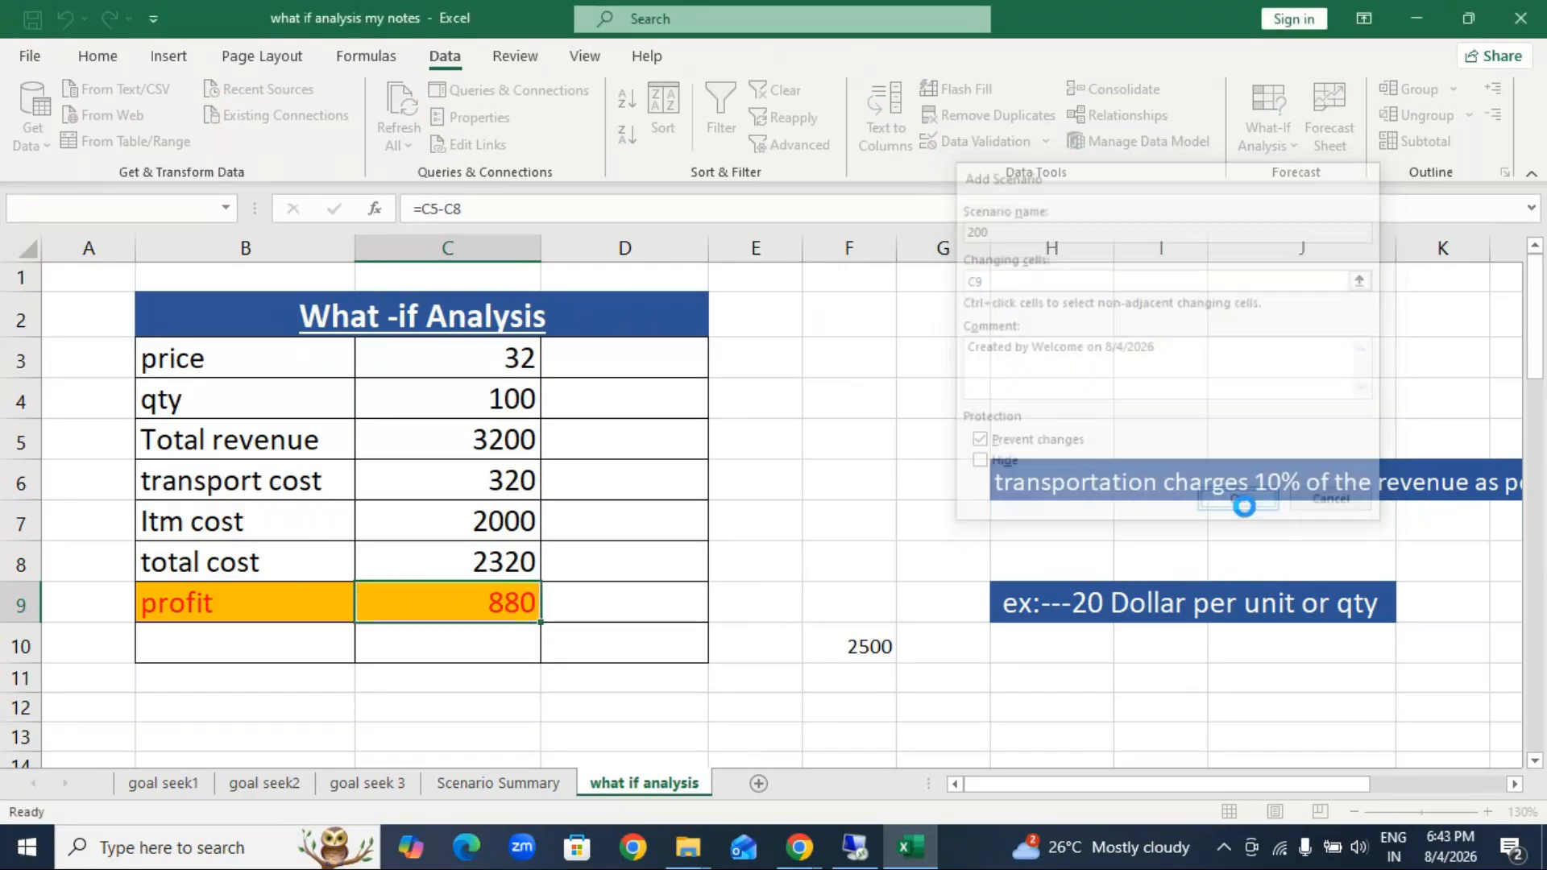
pyautogui.click(783, 486)
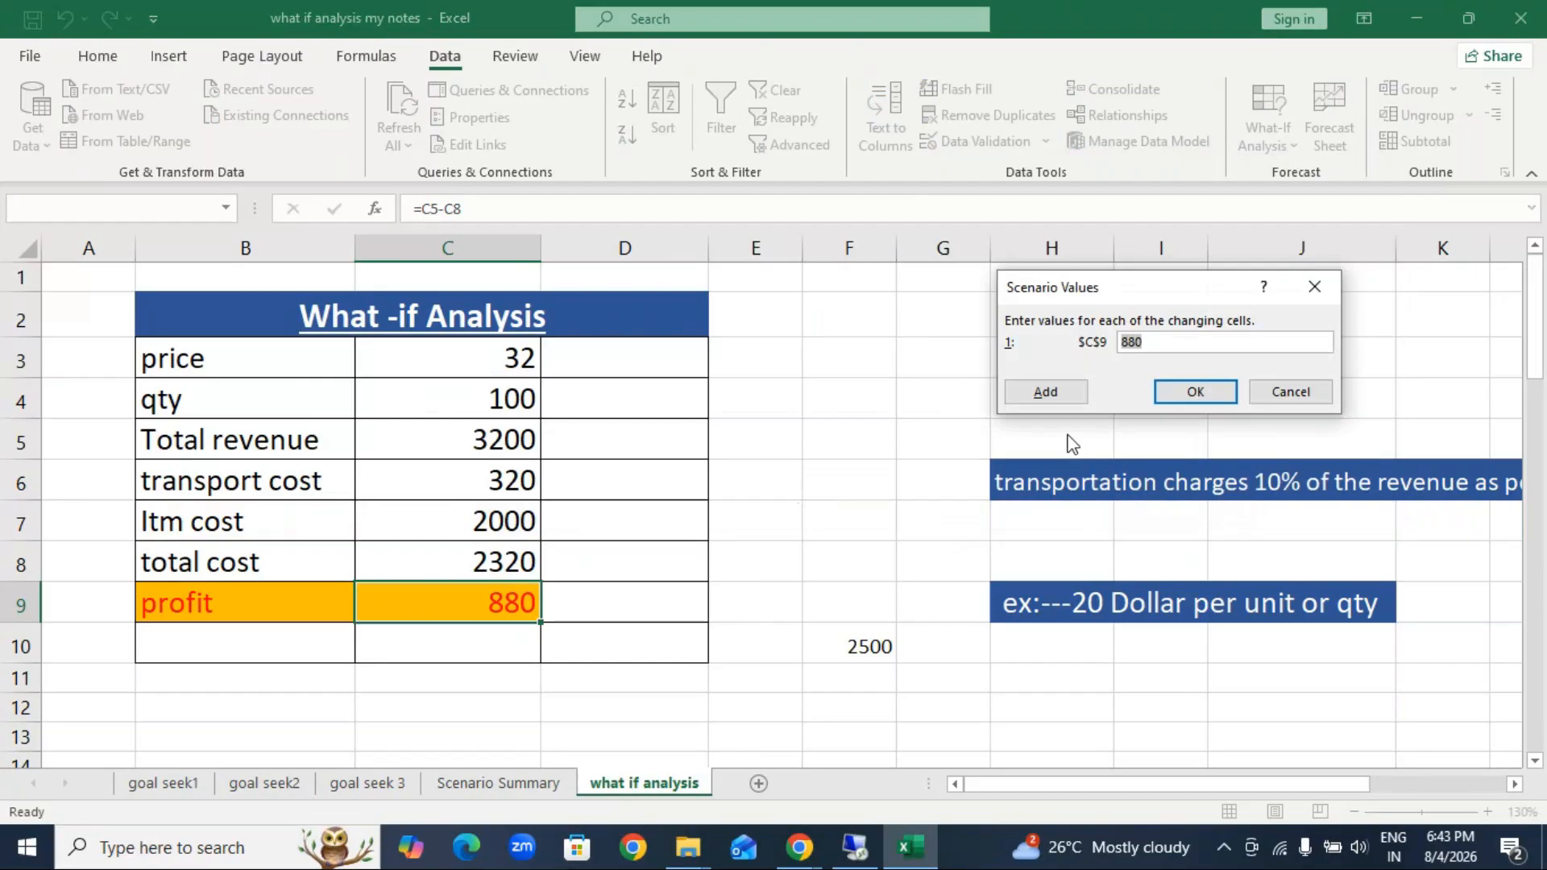
pyautogui.click(1156, 342)
pyautogui.press('BackSpace')
pyautogui.press('BackSpace')
pyautogui.press('BackSpace')
pyautogui.click(1291, 392)
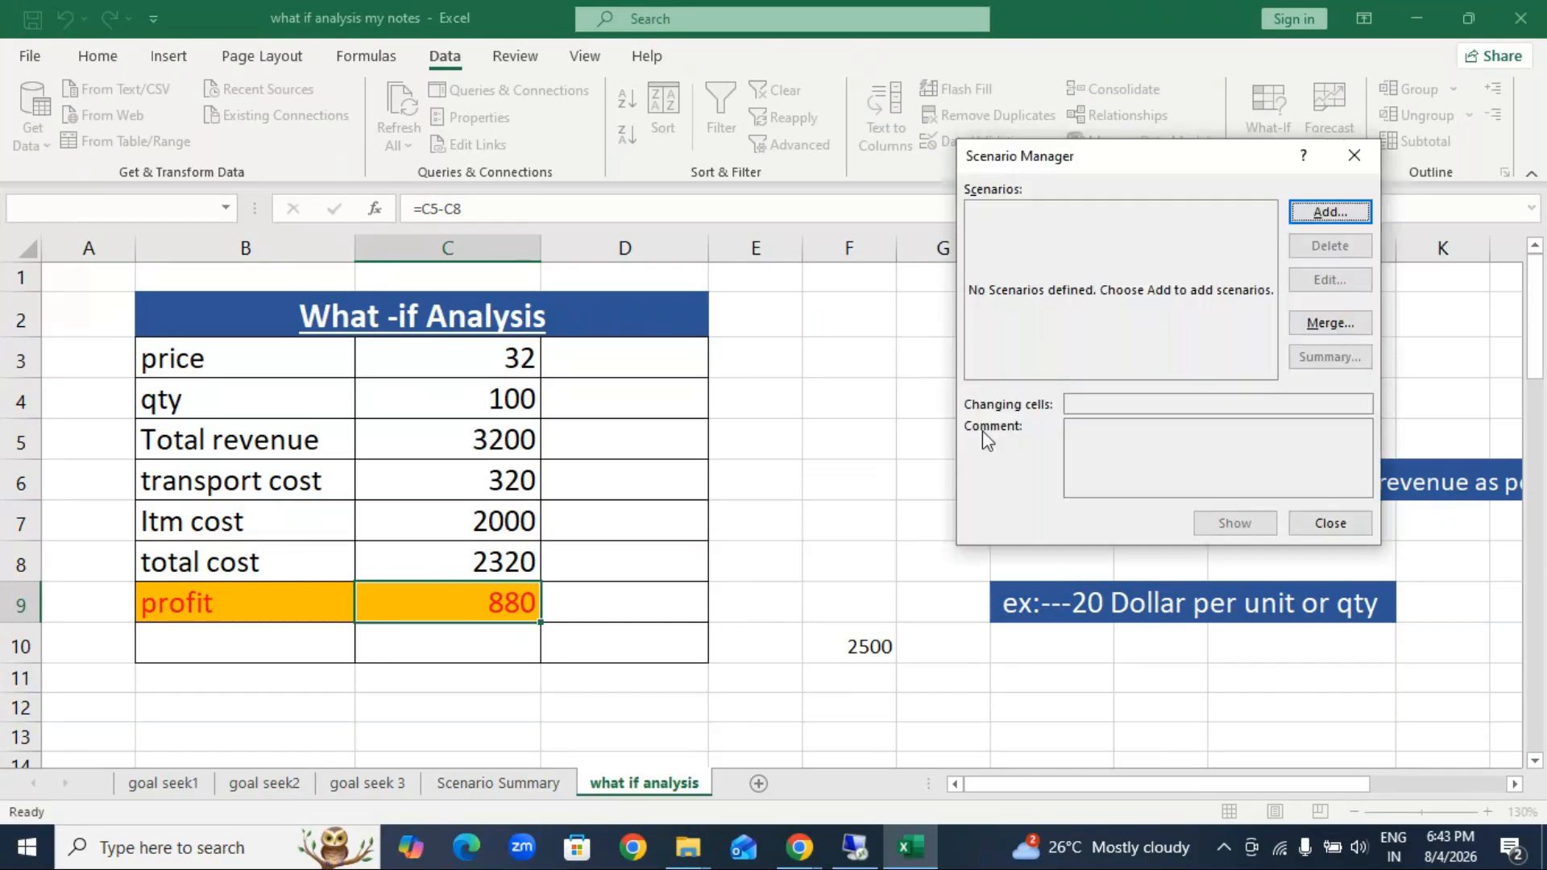
pyautogui.click(1343, 165)
# Step: Add a scenario named 200 that changes the quantity cell C4 to 200
pyautogui.click(1268, 117)
pyautogui.click(1351, 175)
pyautogui.click(1333, 211)
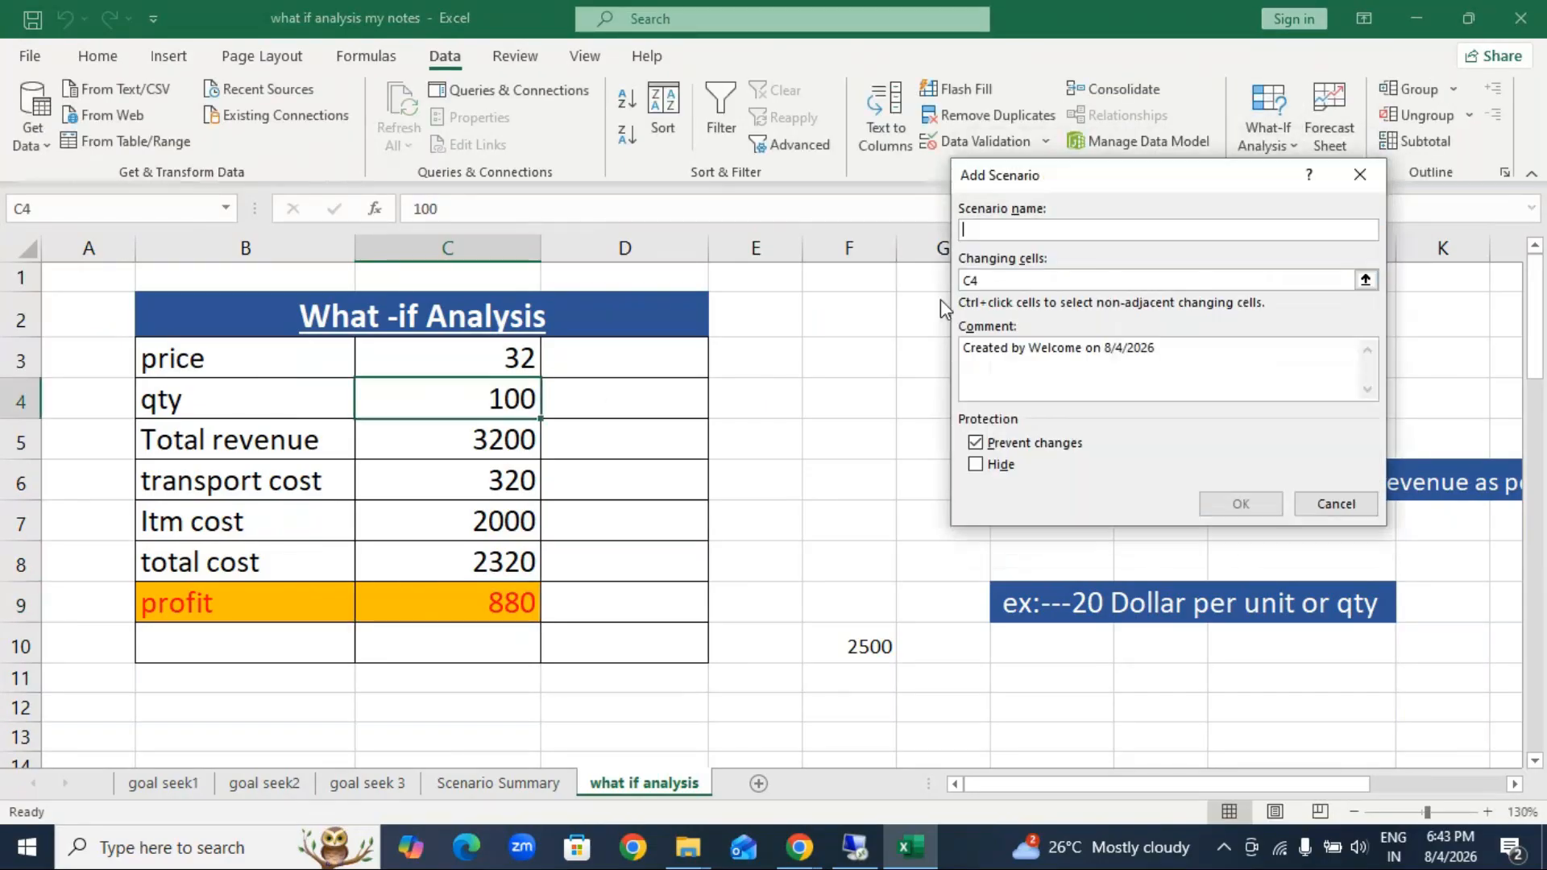
pyautogui.write('200')
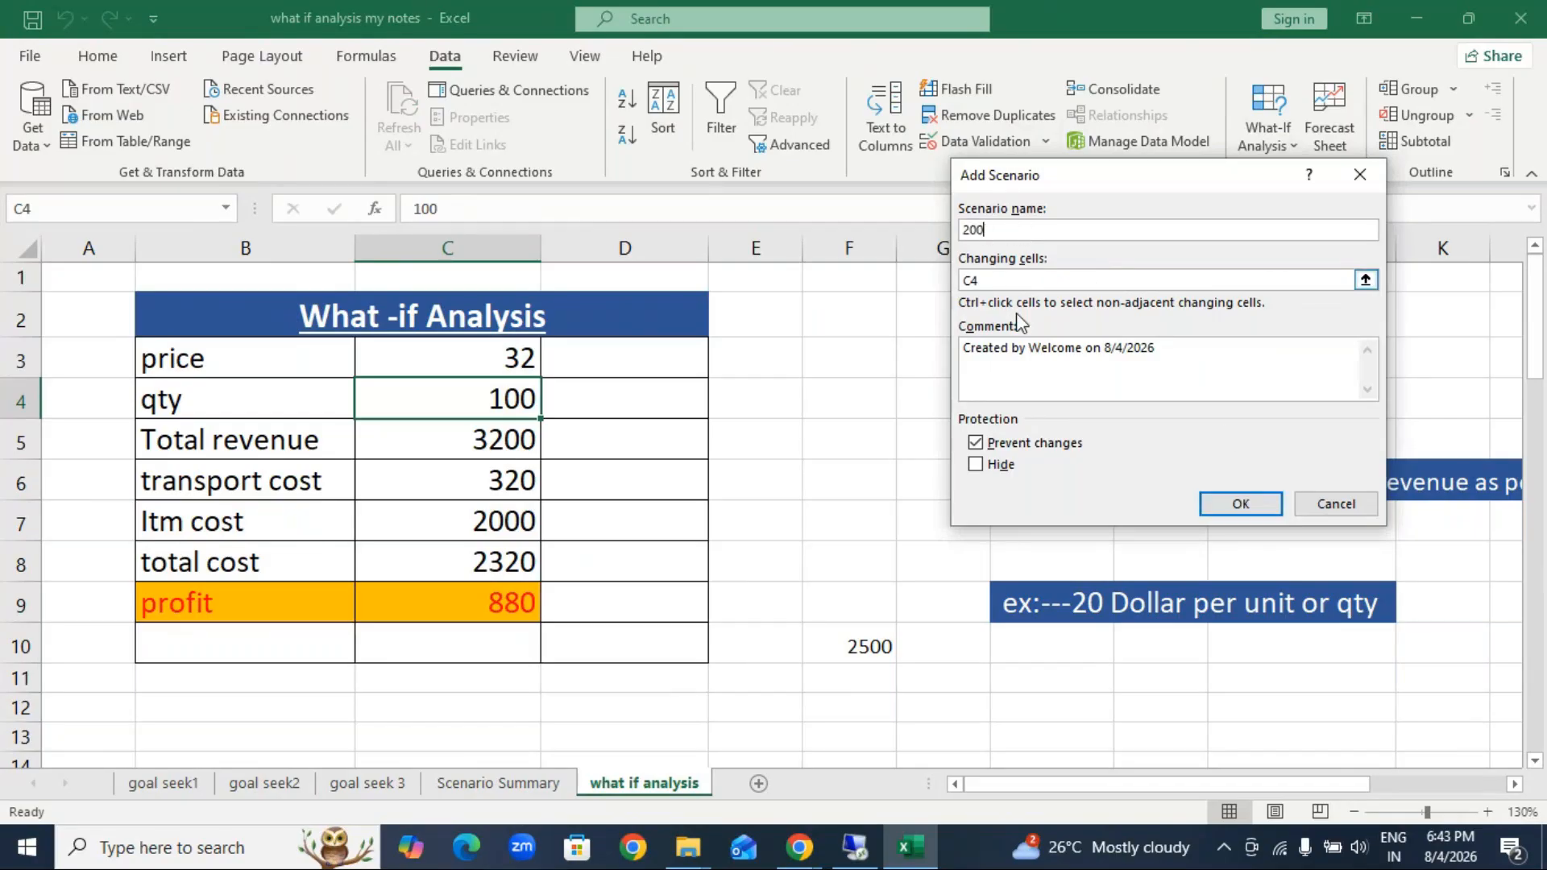
pyautogui.click(1241, 506)
pyautogui.click(1152, 341)
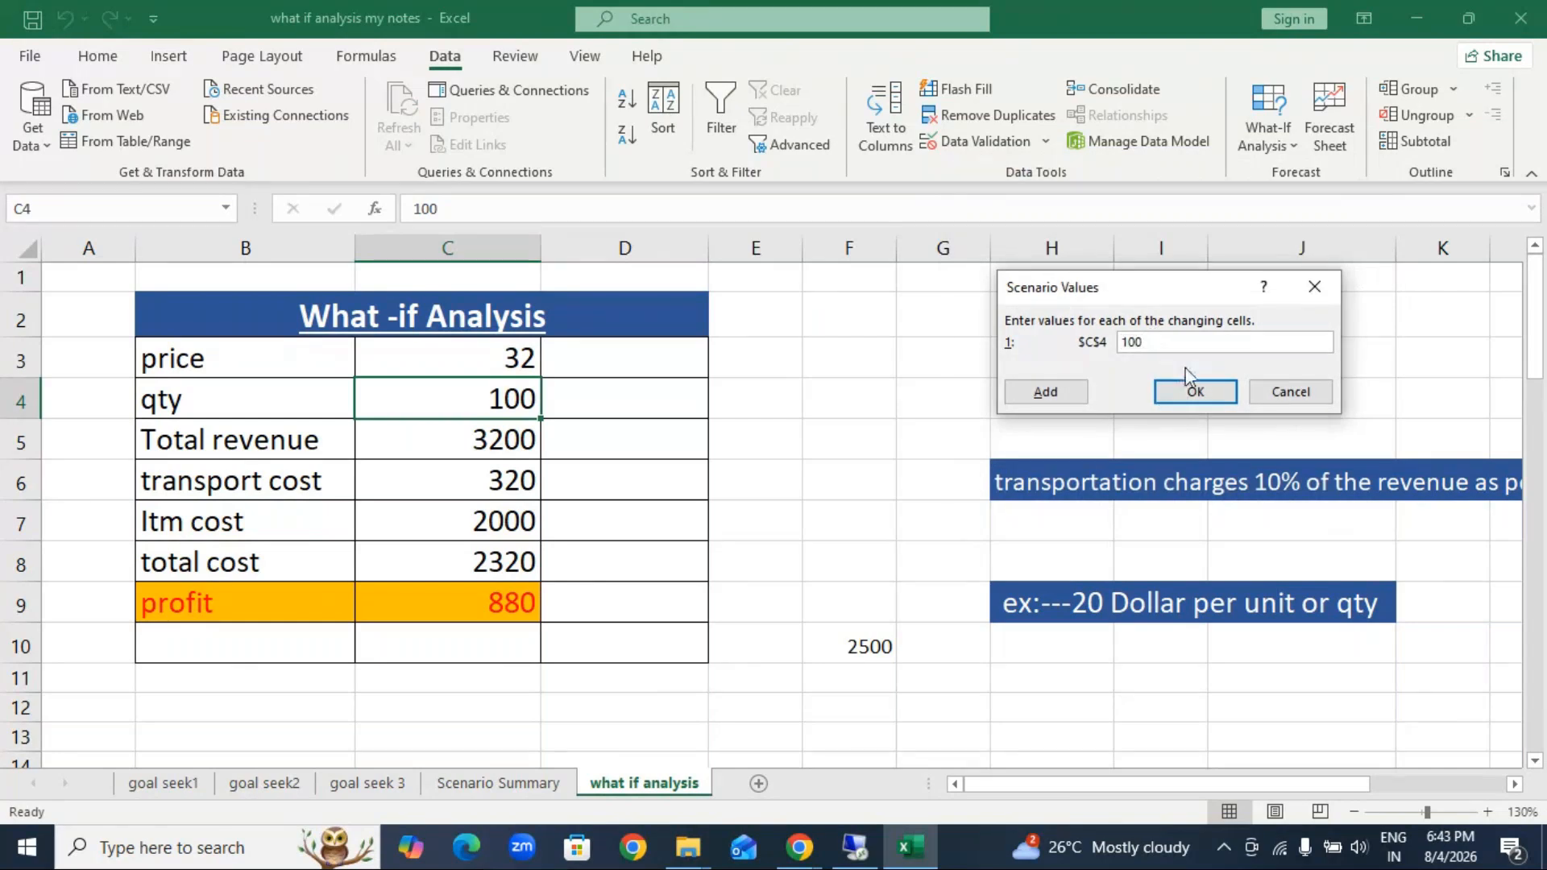
pyautogui.press('BackSpace')
pyautogui.press('BackSpace')
pyautogui.press('BackSpace')
pyautogui.write('200')
pyautogui.click(1199, 392)
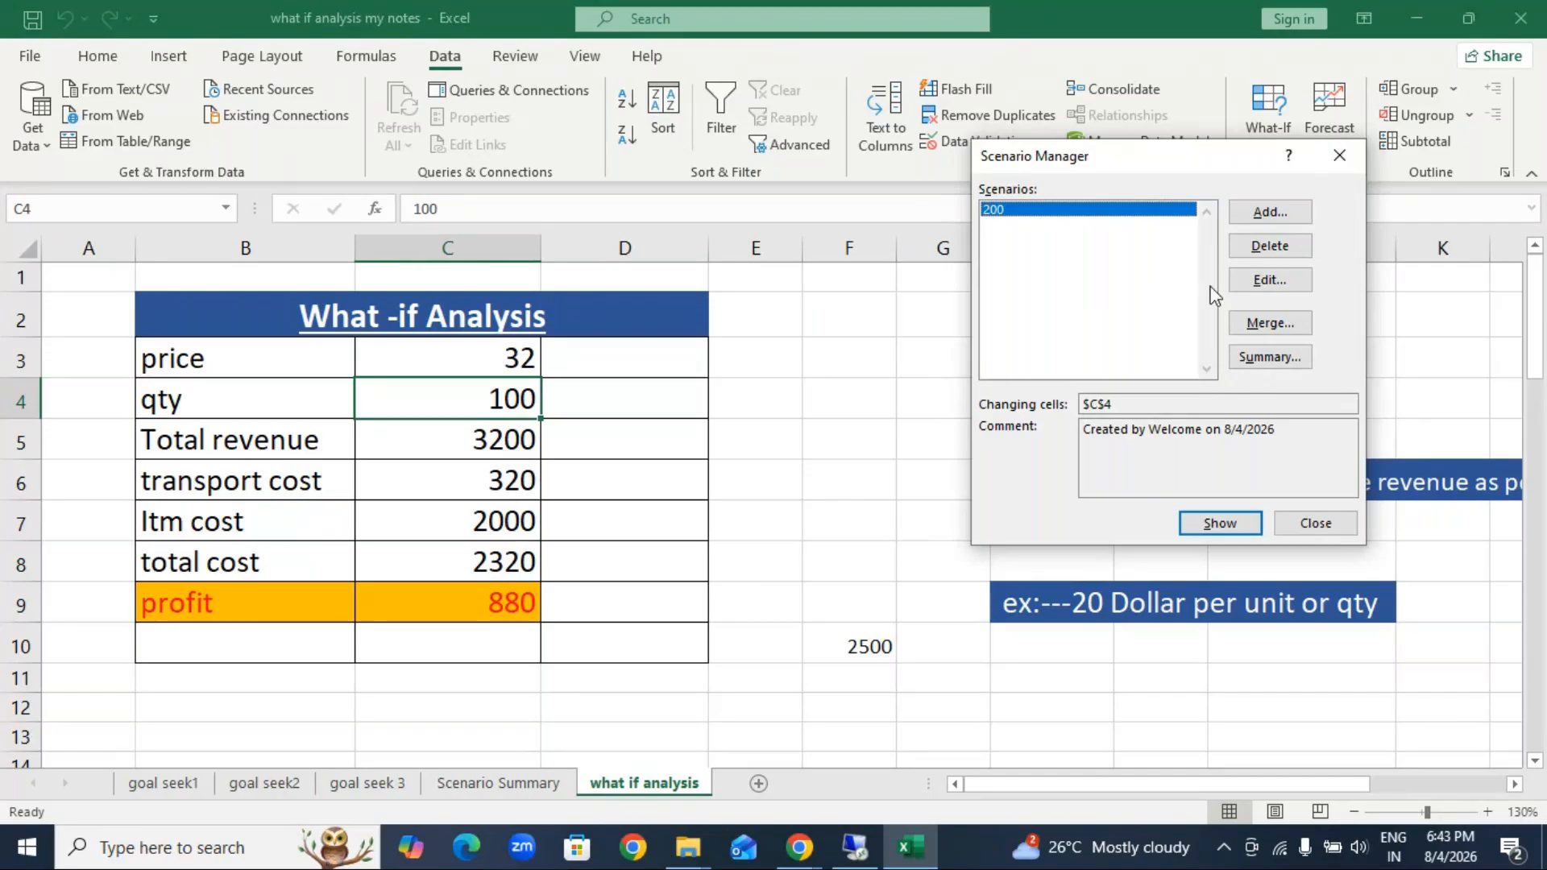
# Step: Add a scenario named 300 that changes the quantity cell C4 to 300
pyautogui.click(1270, 212)
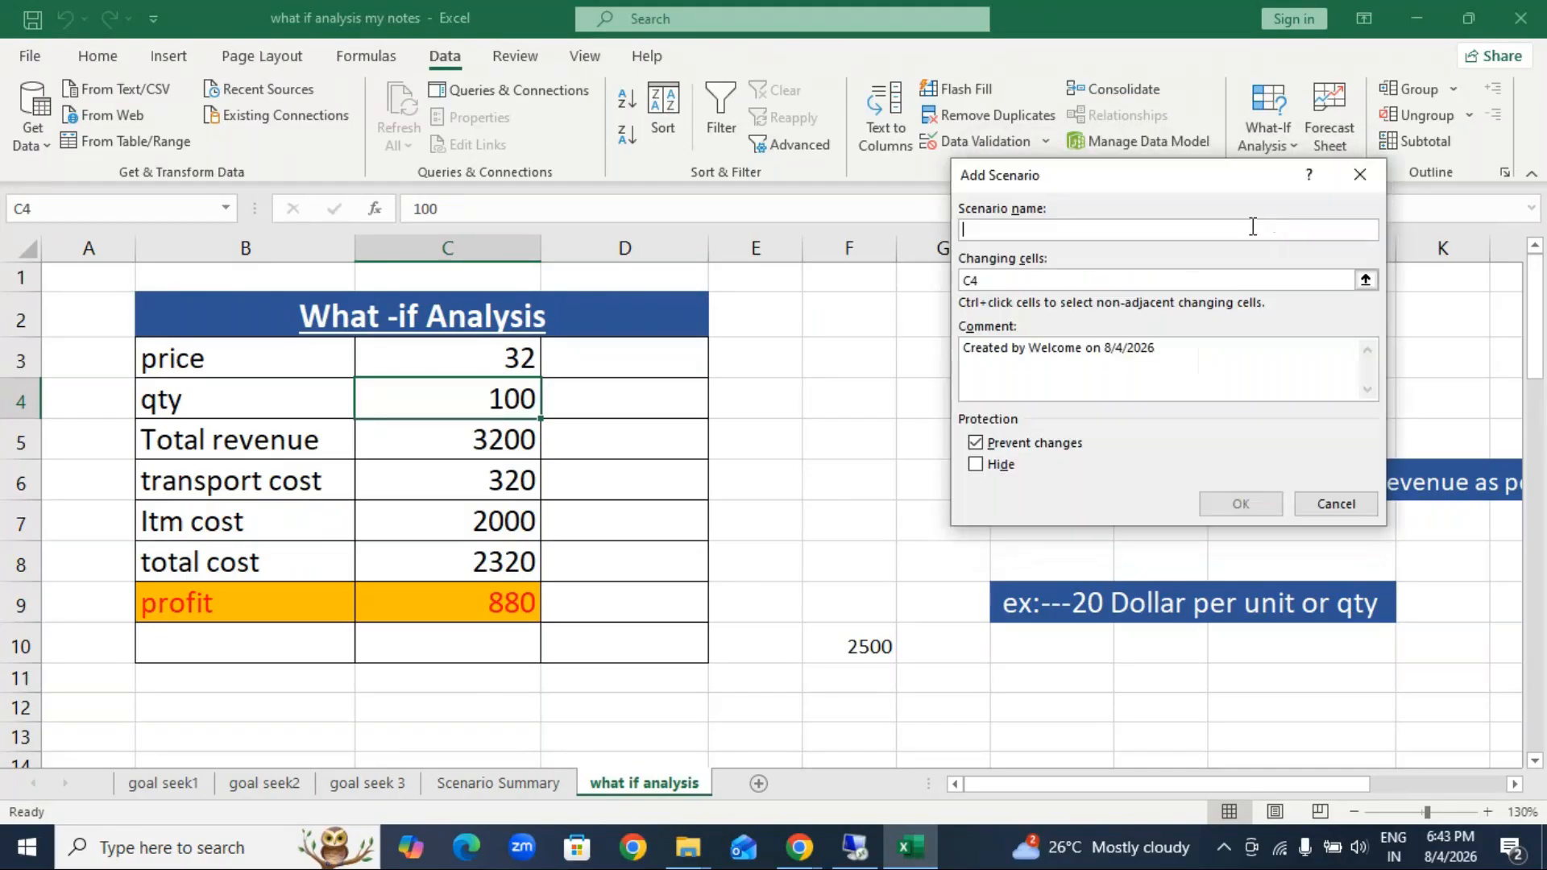
pyautogui.write('30')
pyautogui.write('0.0')
pyautogui.press('BackSpace')
pyautogui.write('00')
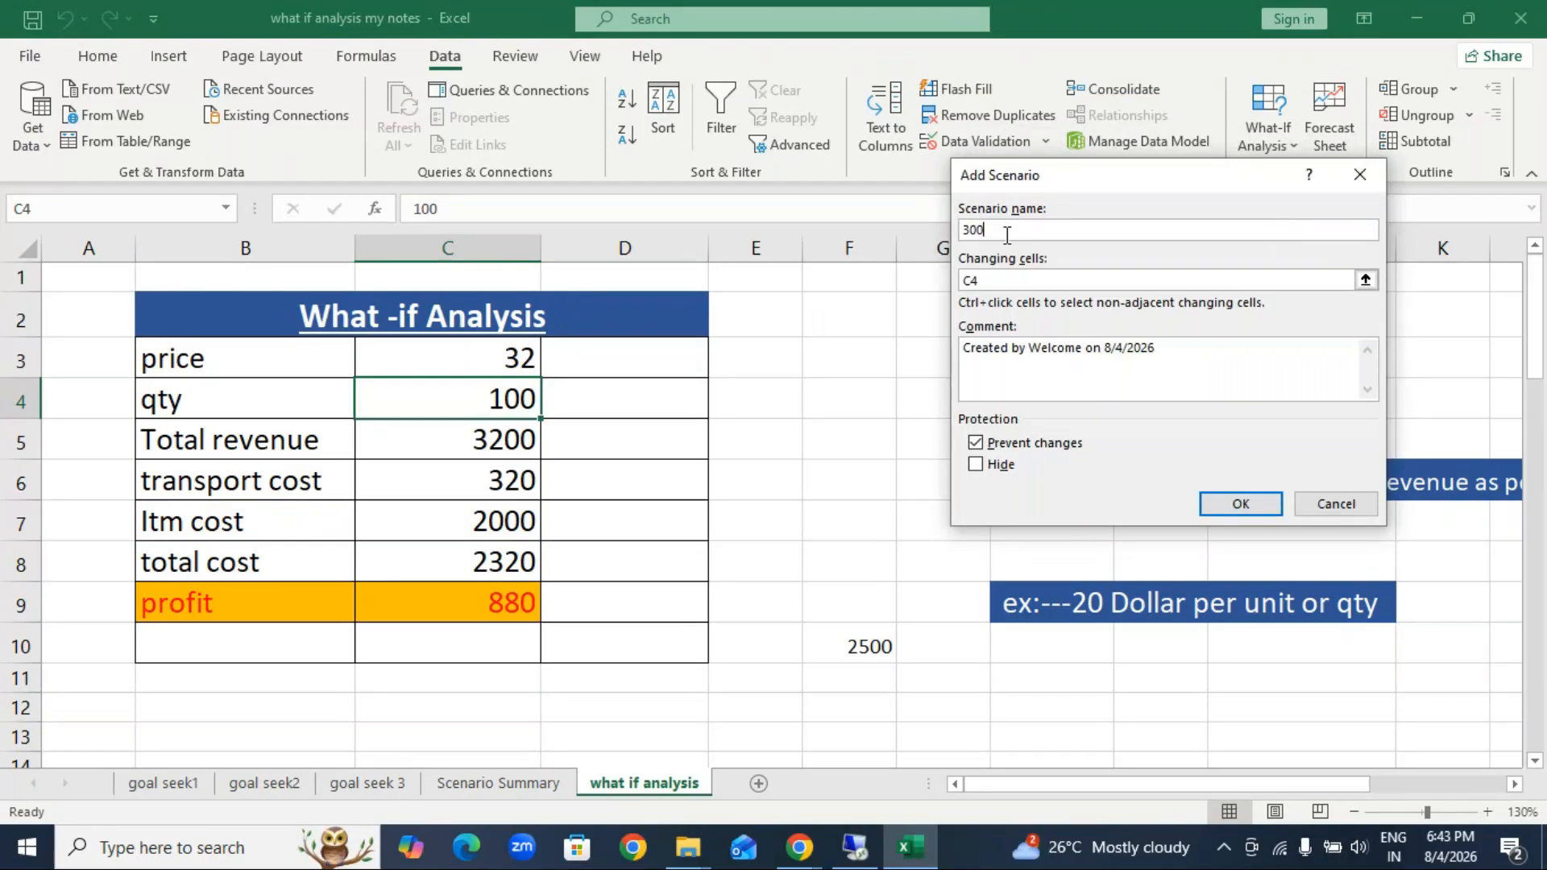
pyautogui.click(1234, 505)
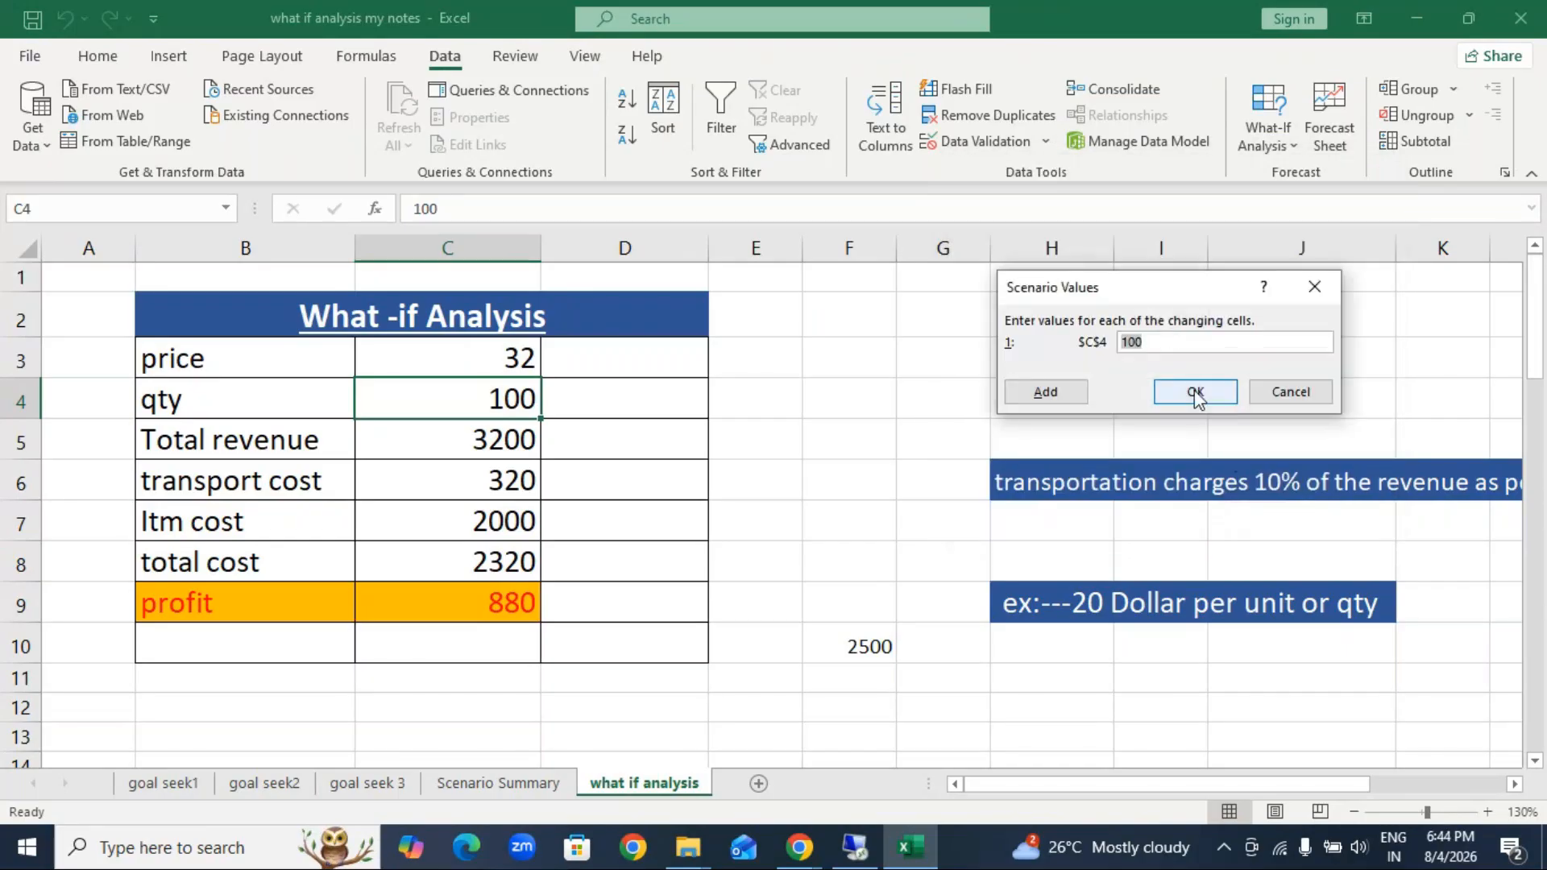
pyautogui.press('BackSpace')
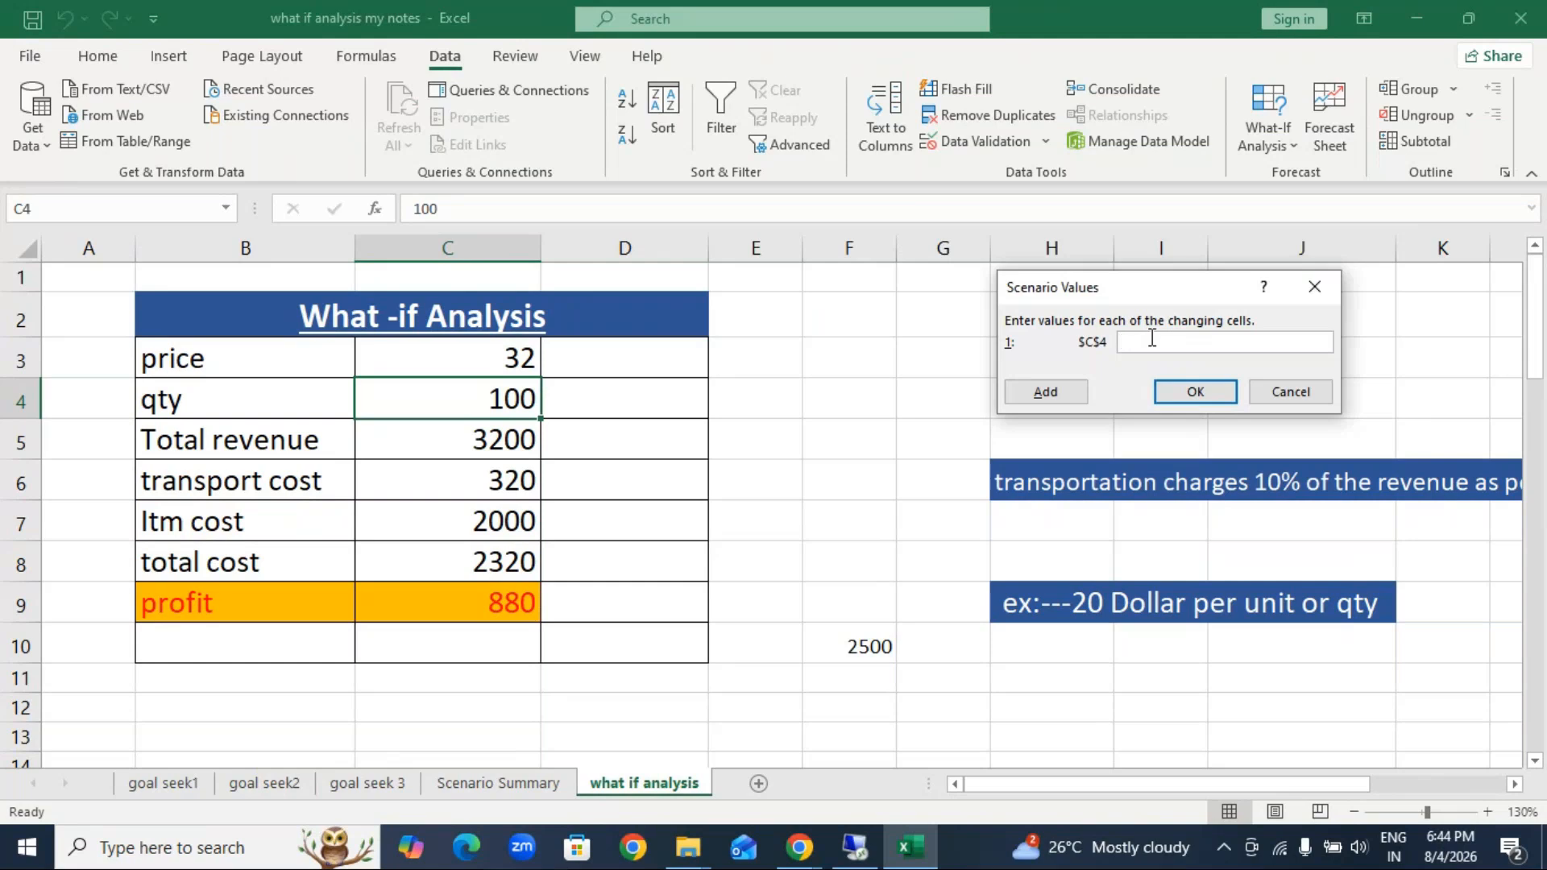
pyautogui.write('300')
pyautogui.click(1057, 390)
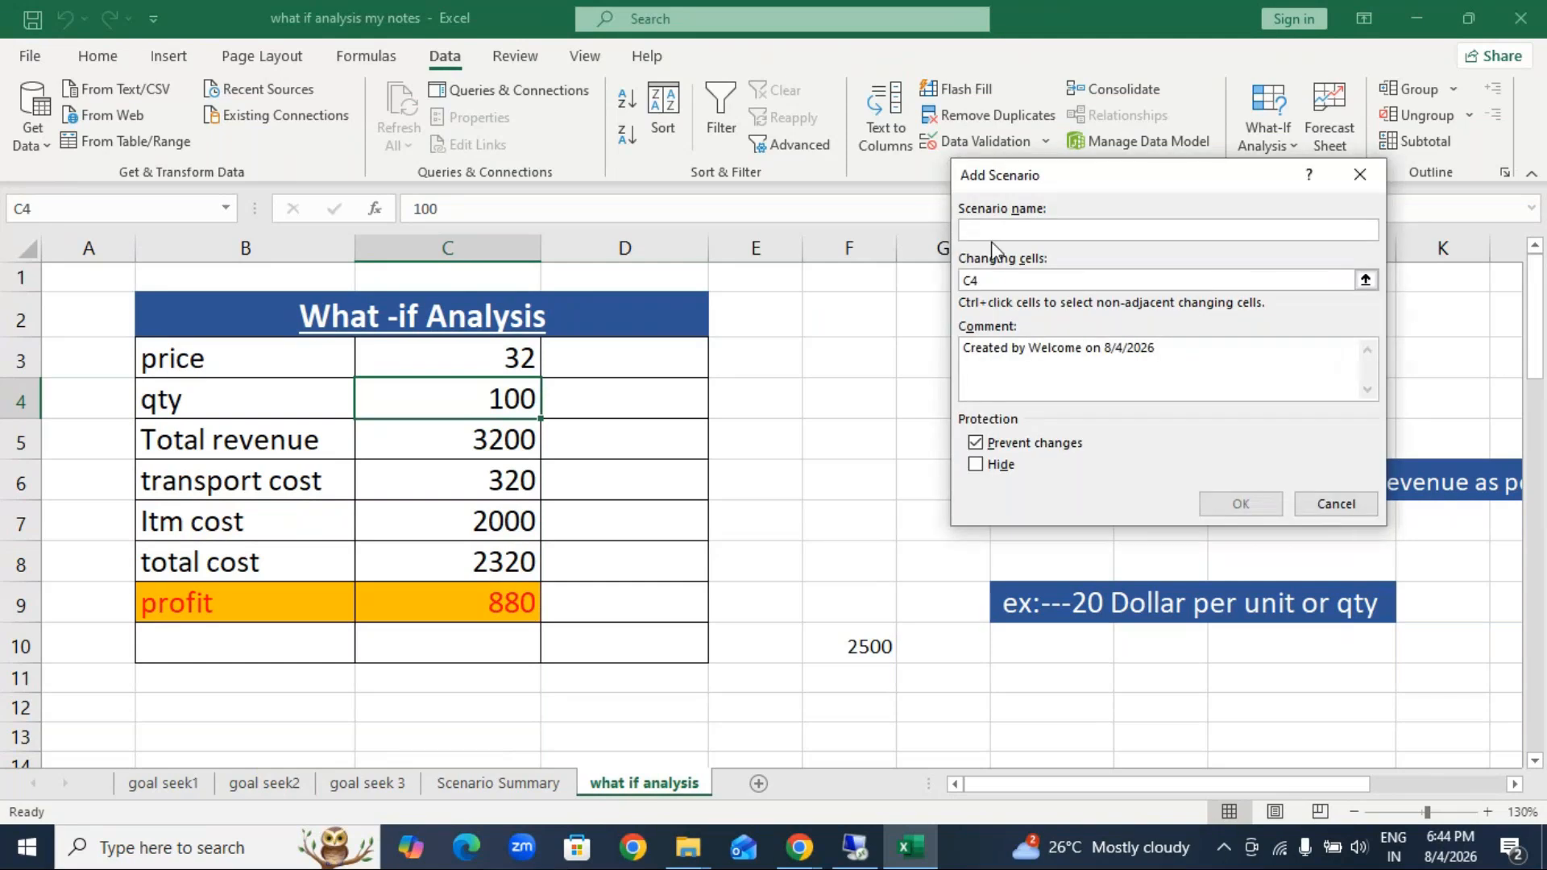
# Step: Add a scenario named 400 that changes cell C4 to 400, and show the 200 scenario in the table
pyautogui.write('400')
pyautogui.click(1242, 505)
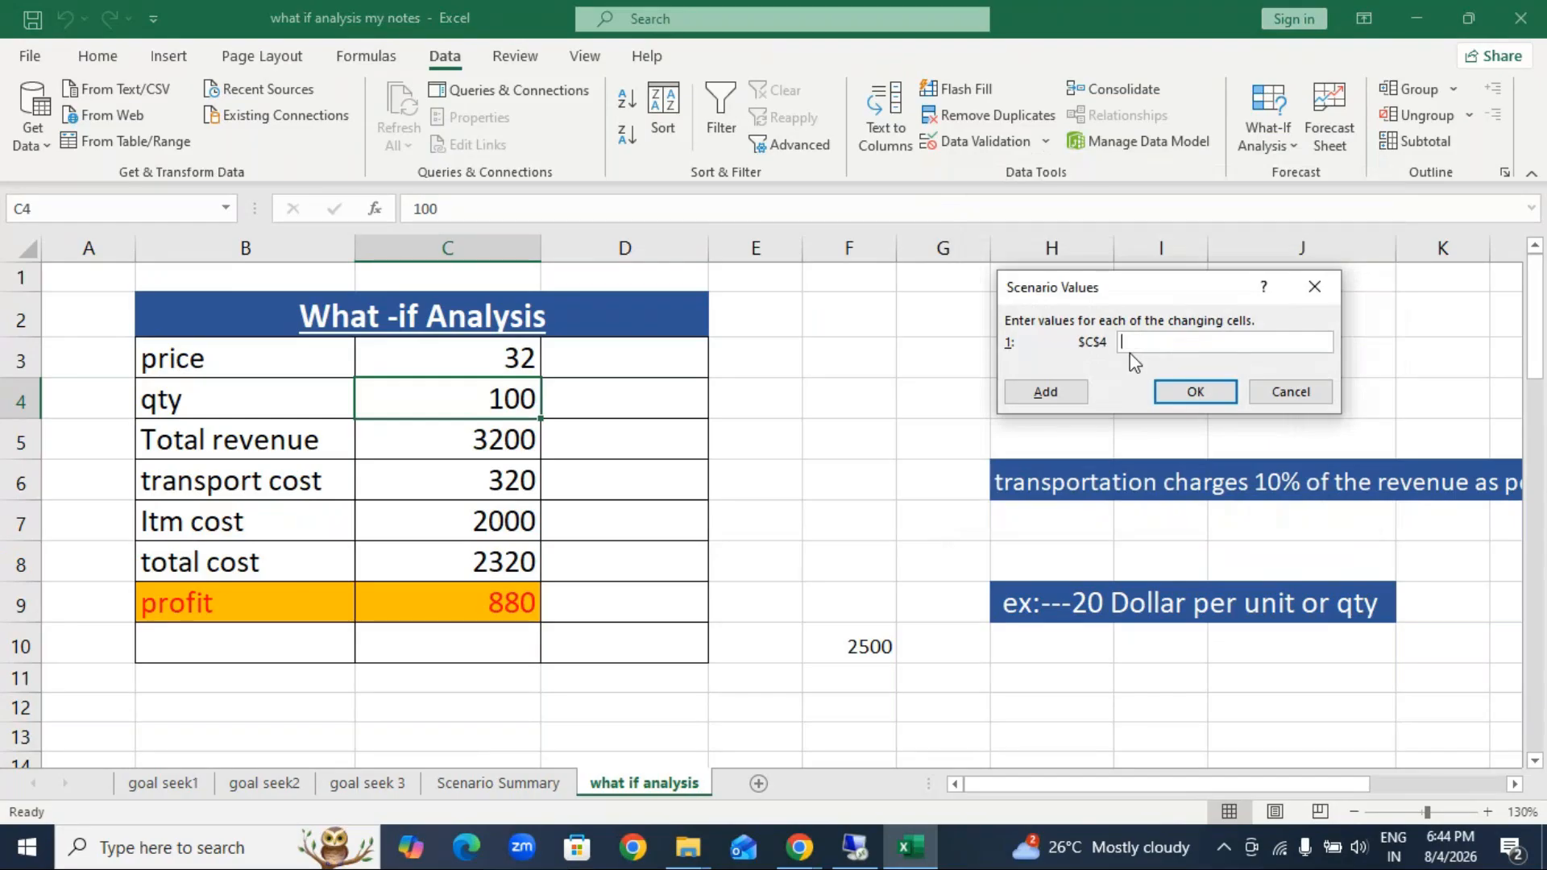
pyautogui.click(1066, 392)
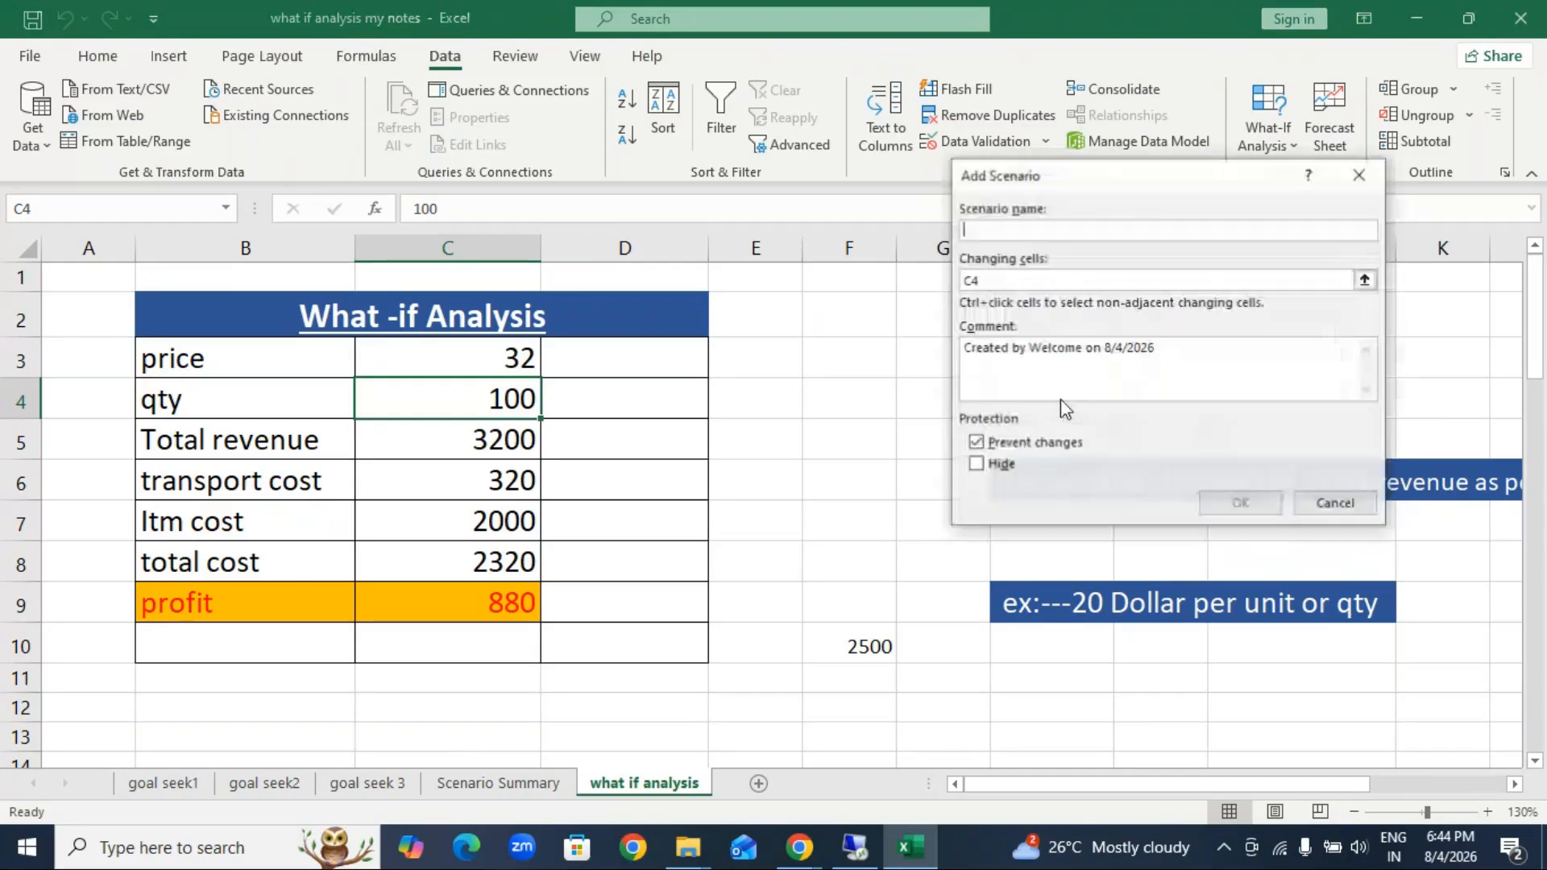
pyautogui.click(1345, 510)
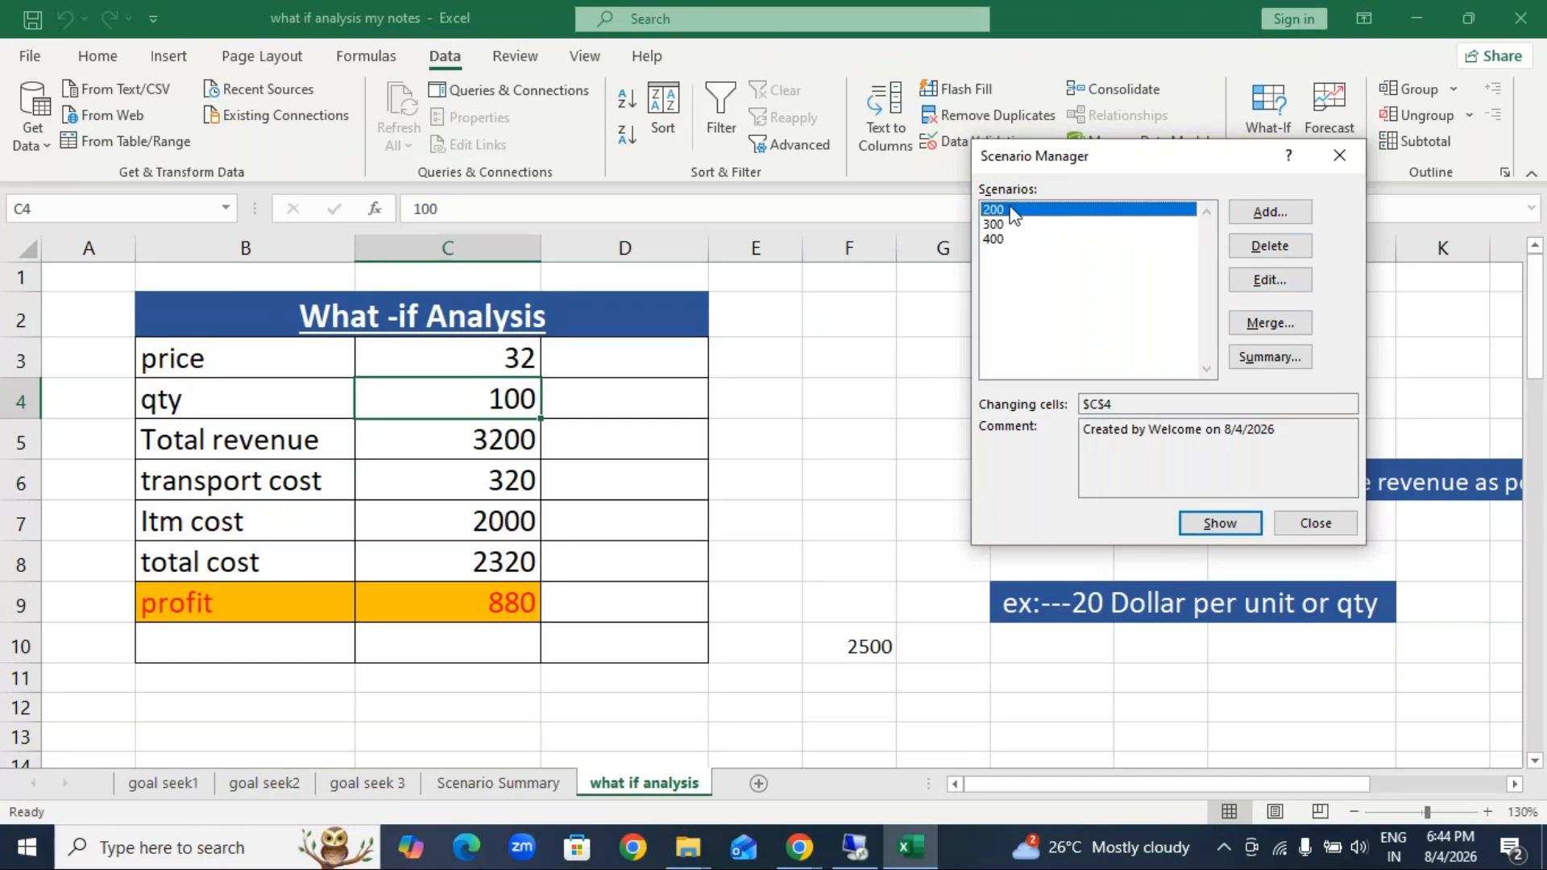
pyautogui.click(1239, 528)
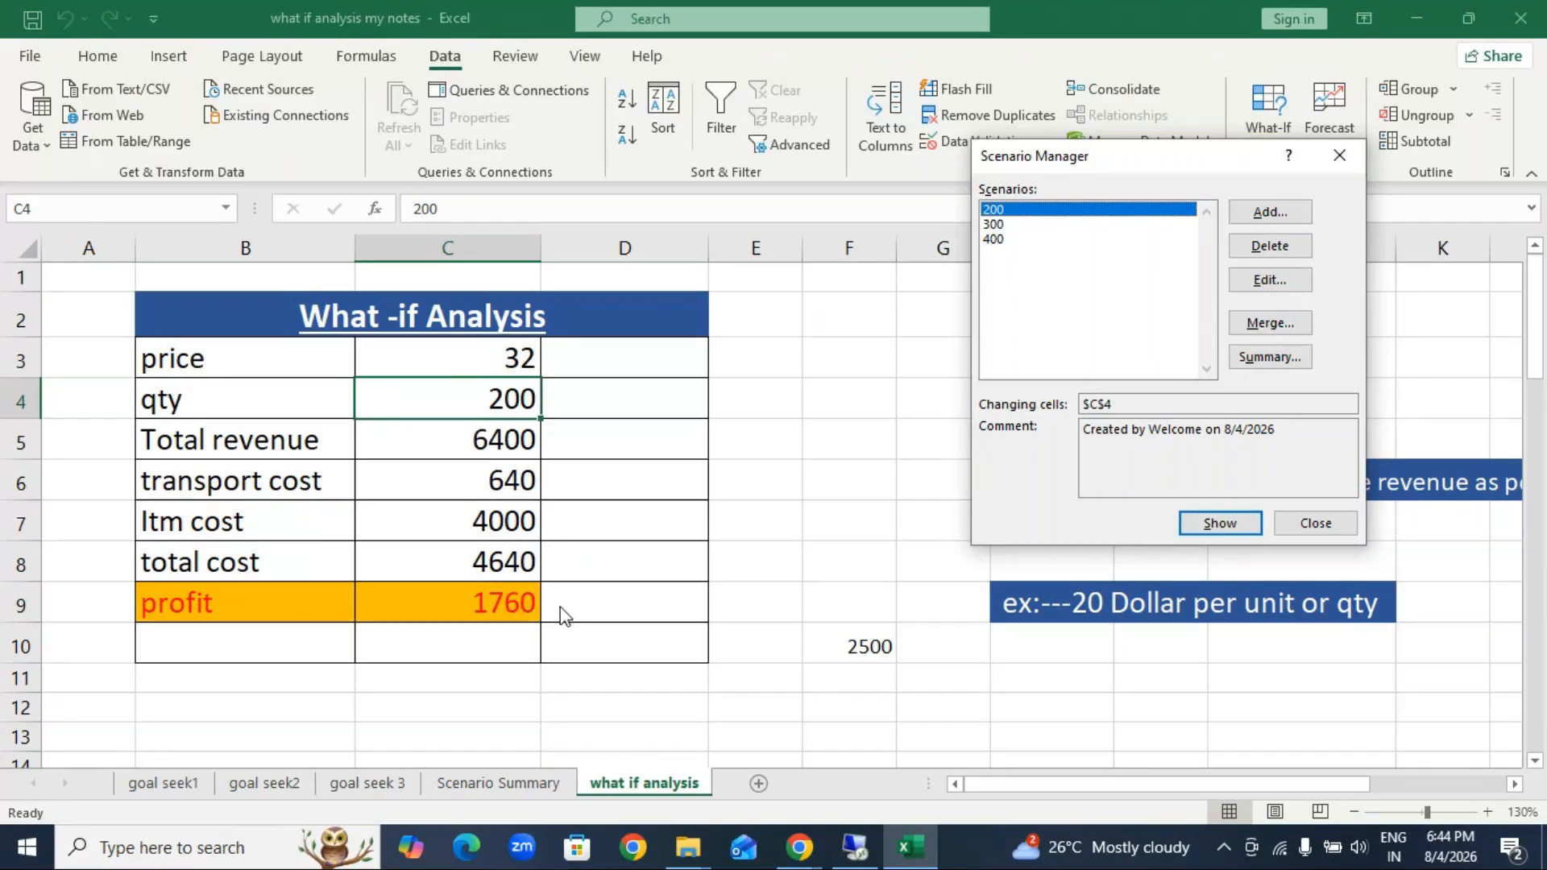
# Step: Show the 300 scenario and the 400 scenario in the table, and close the Scenario Manager
pyautogui.click(996, 227)
pyautogui.click(1221, 526)
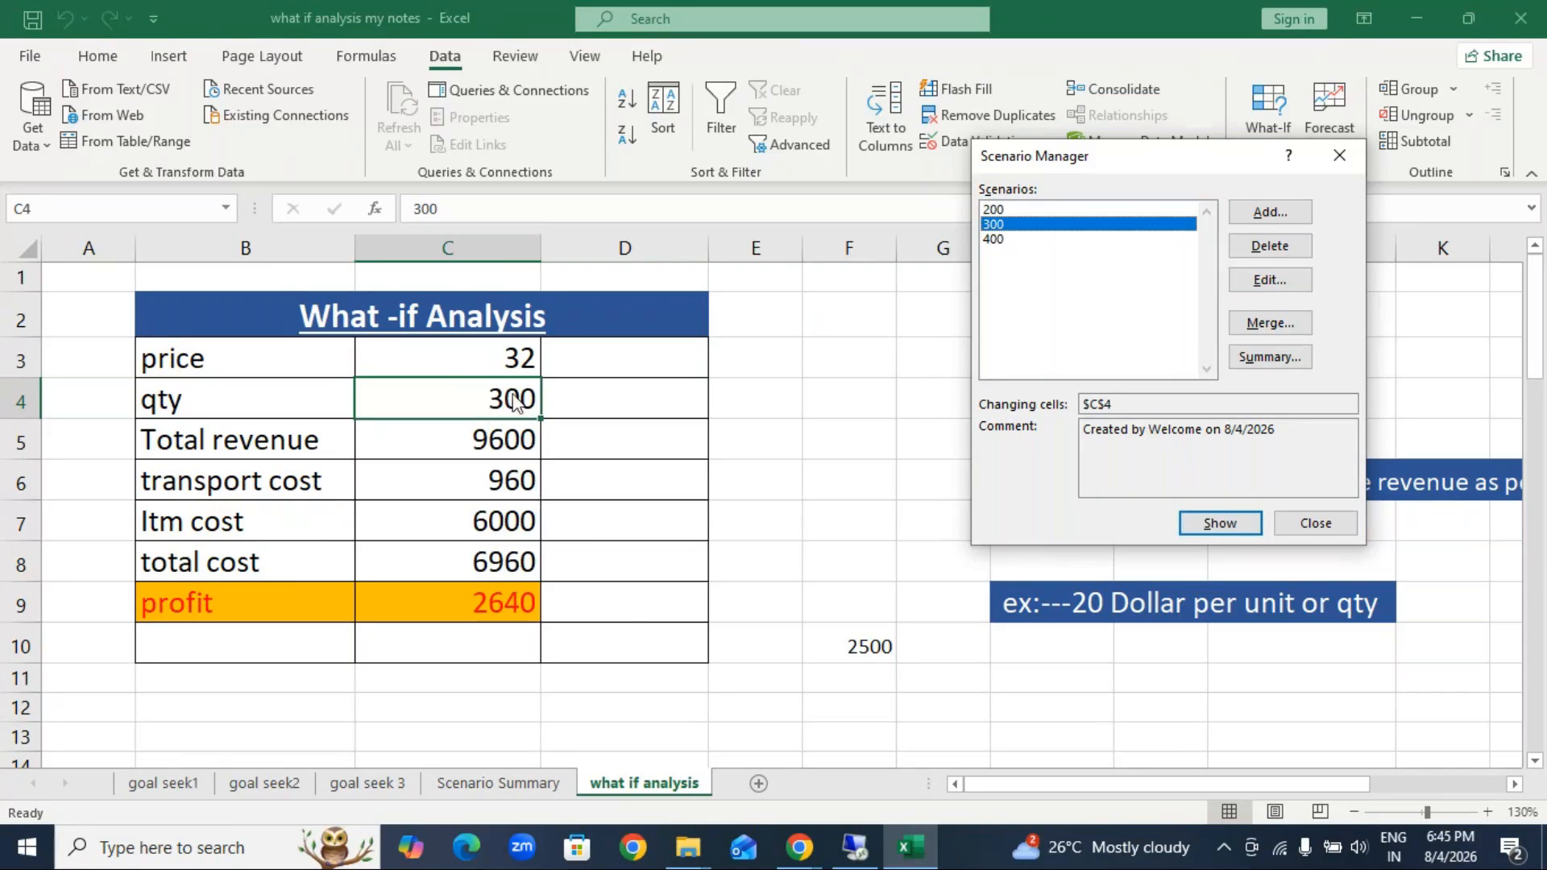
pyautogui.click(1007, 240)
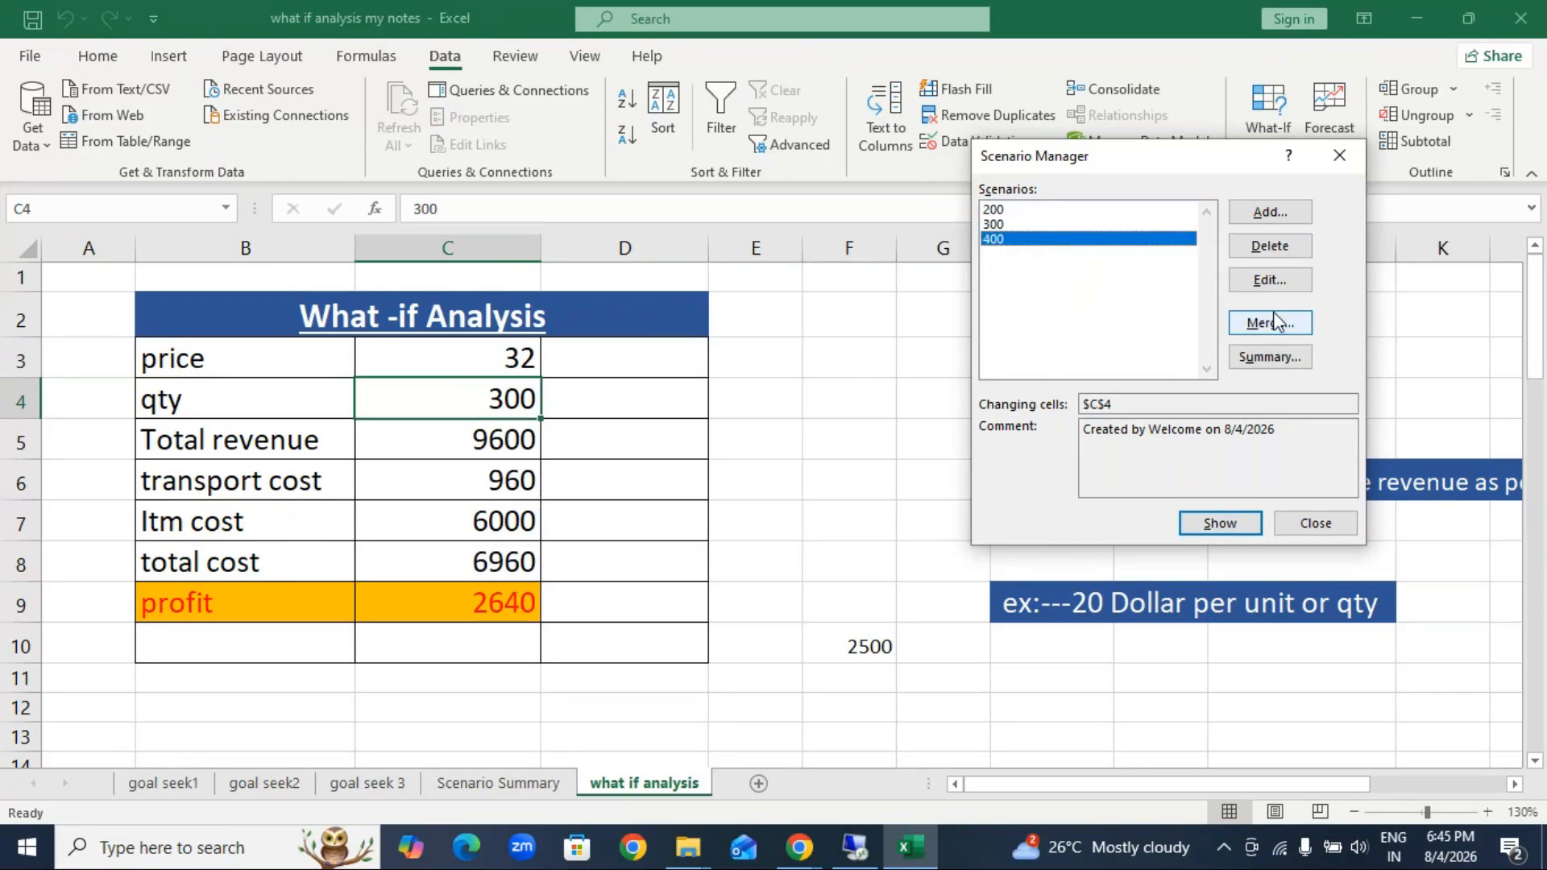
pyautogui.click(1215, 525)
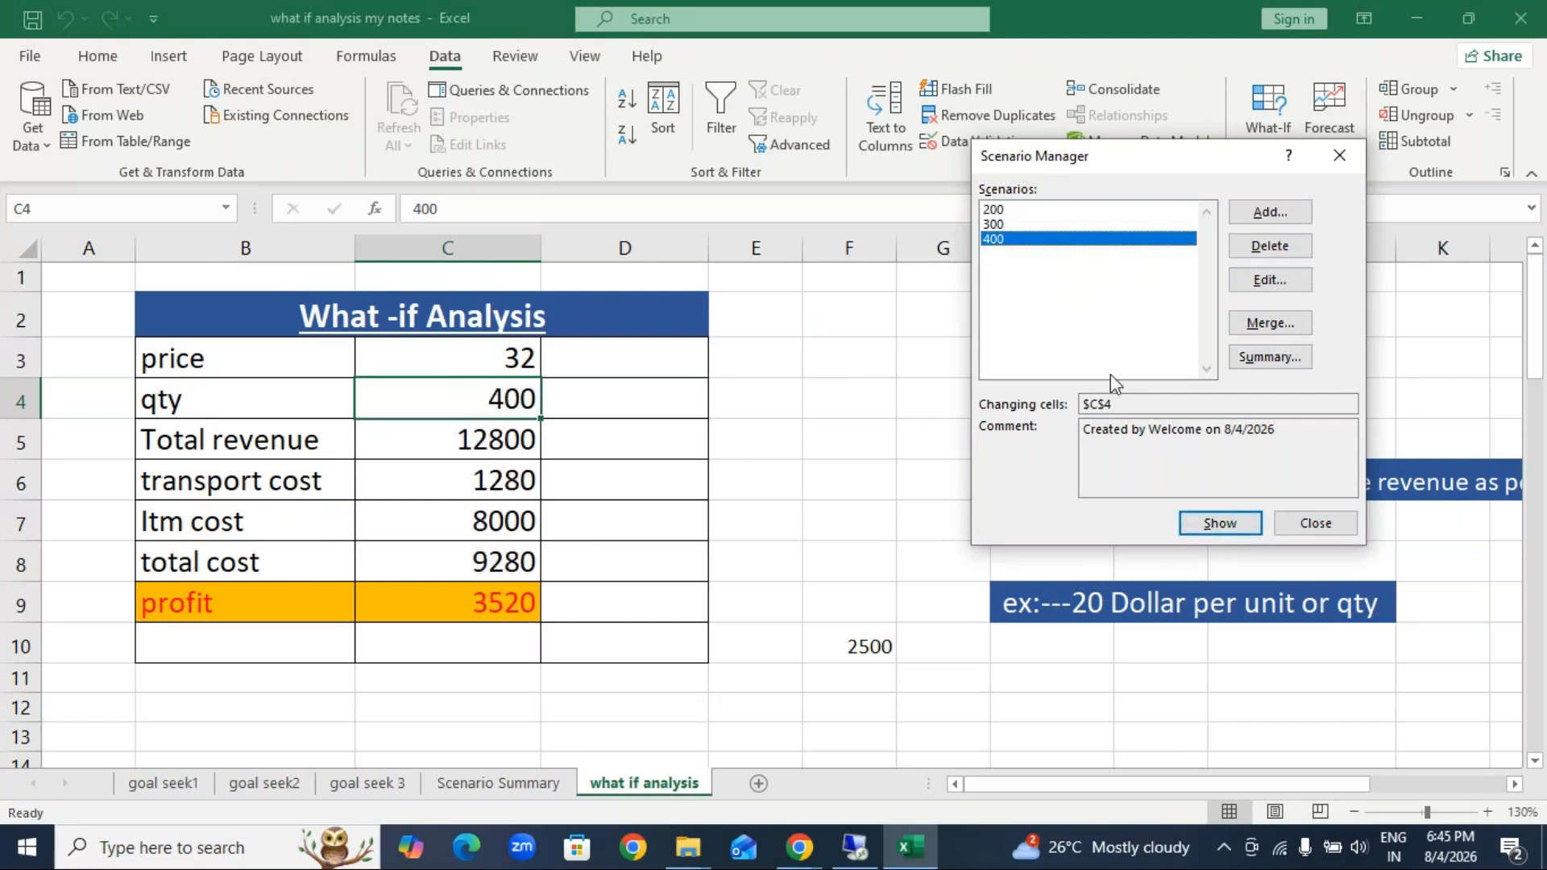
pyautogui.click(1005, 211)
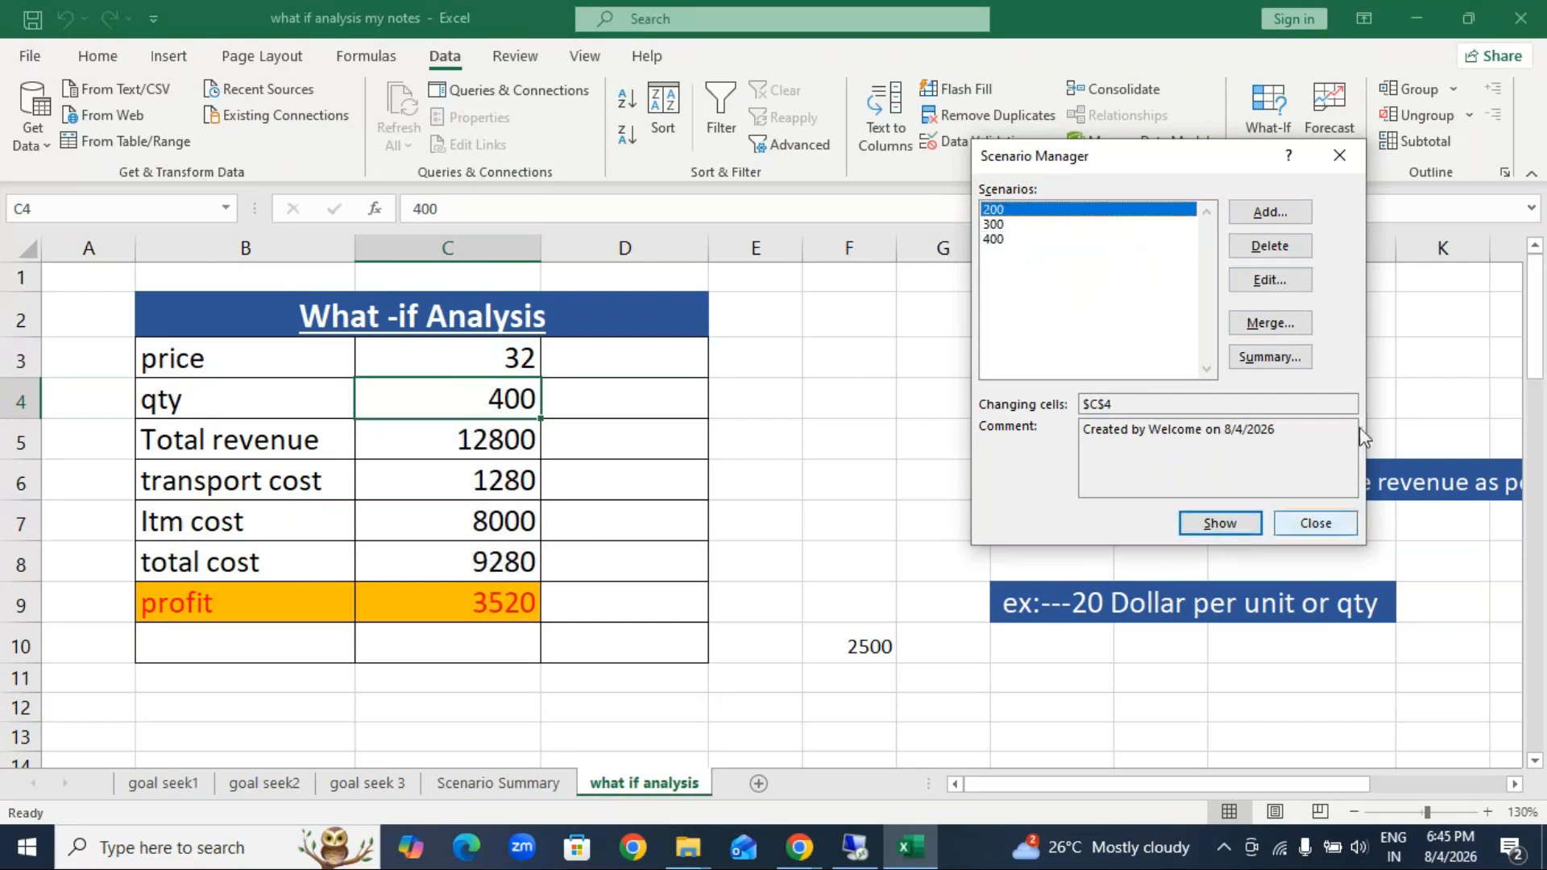
pyautogui.click(1340, 155)
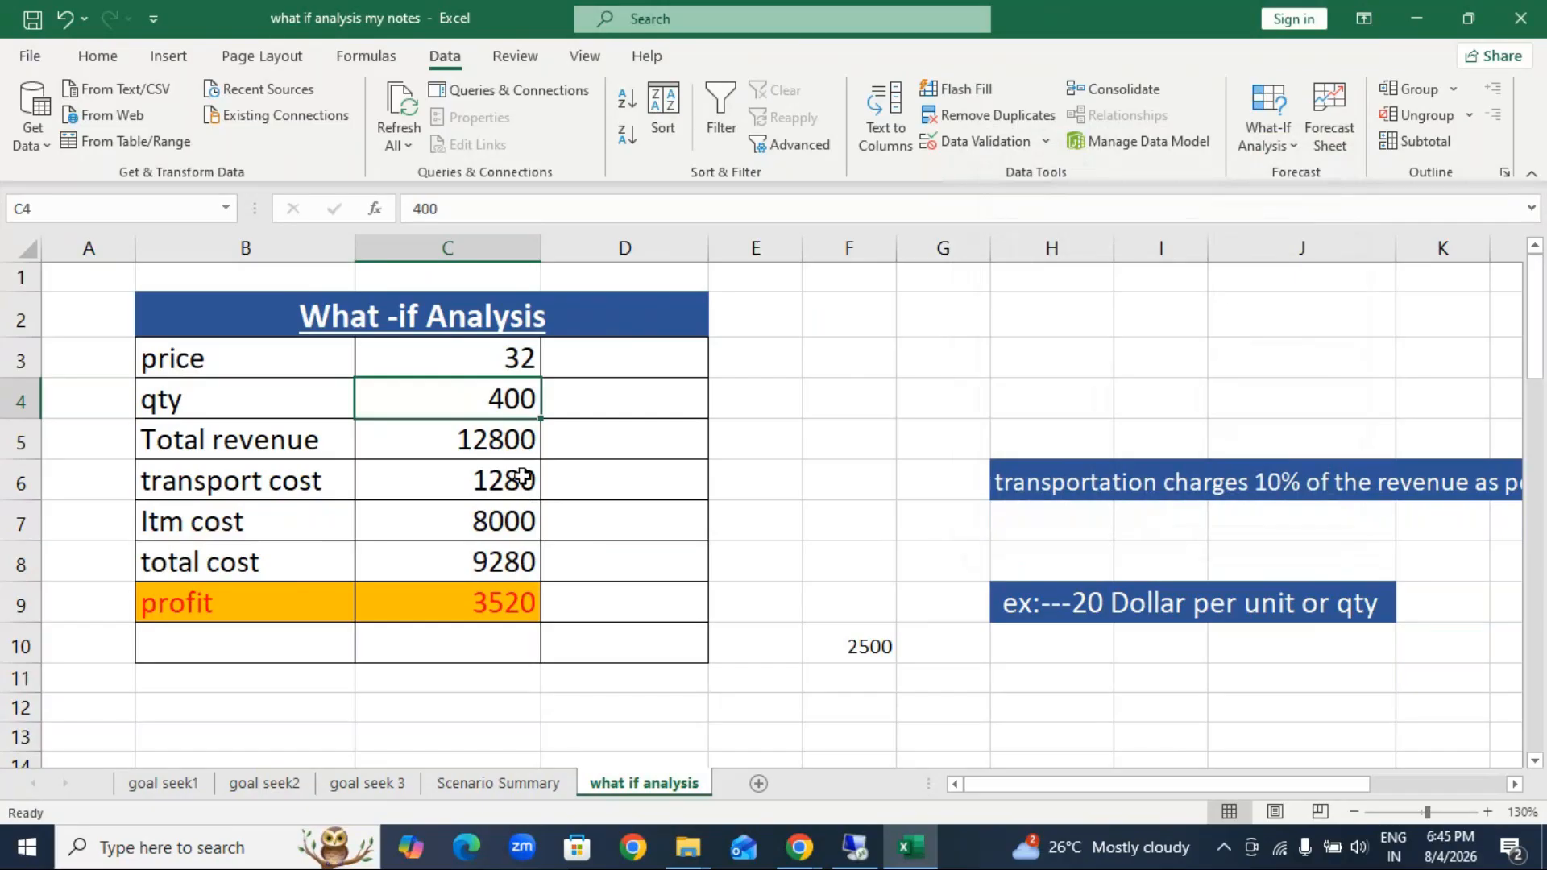
# Step: Set the quantity in C4 to 100 and create a scenario summary report with result cells J31 and N32
pyautogui.write('100')
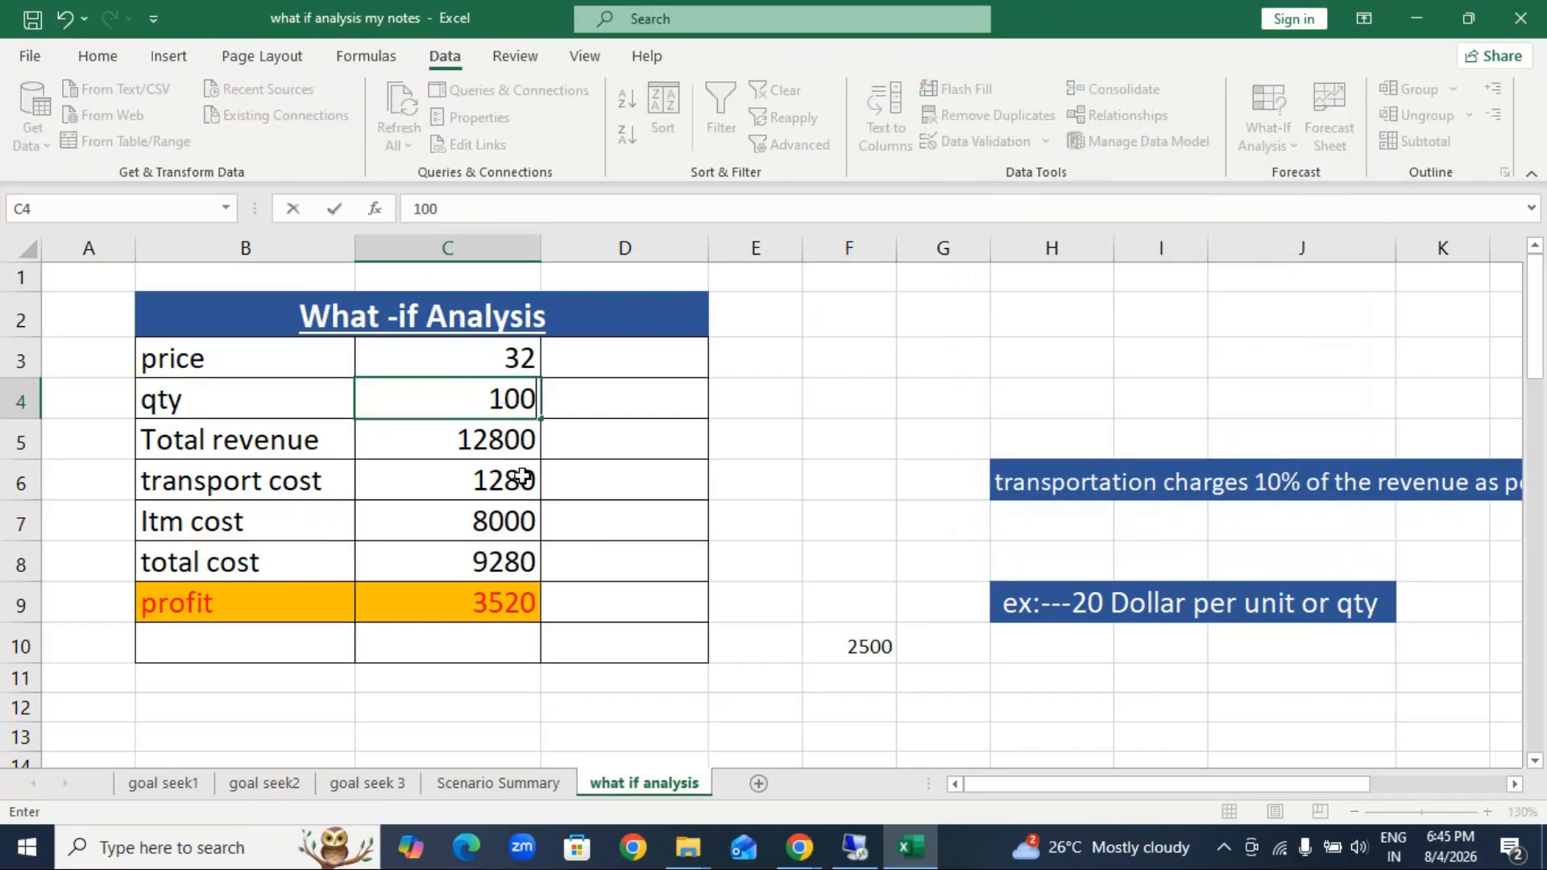
pyautogui.press('Return')
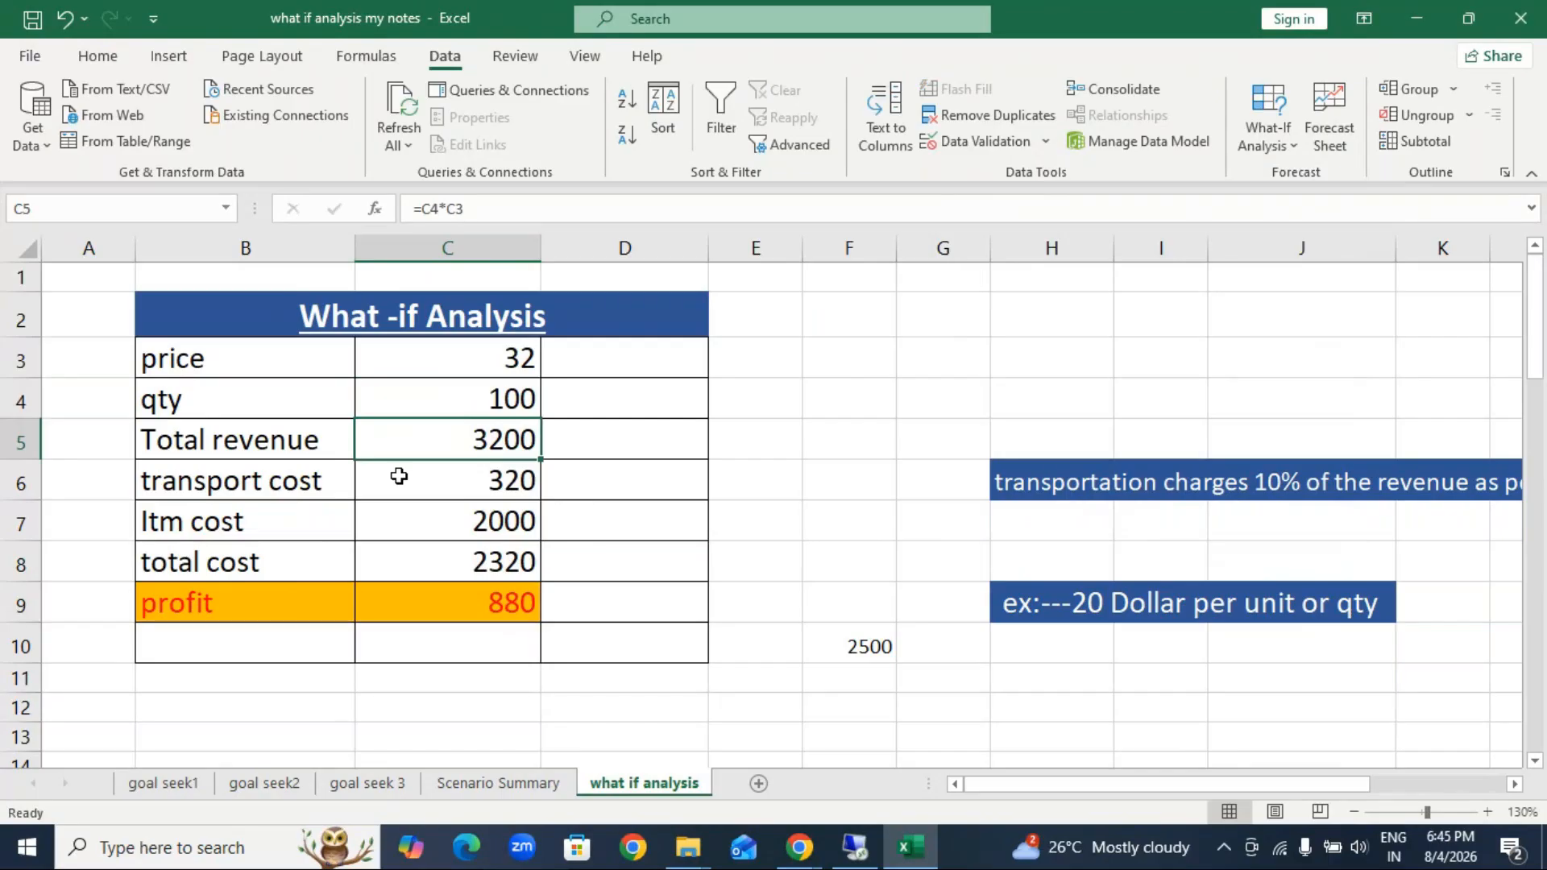
pyautogui.click(1281, 145)
pyautogui.click(1309, 176)
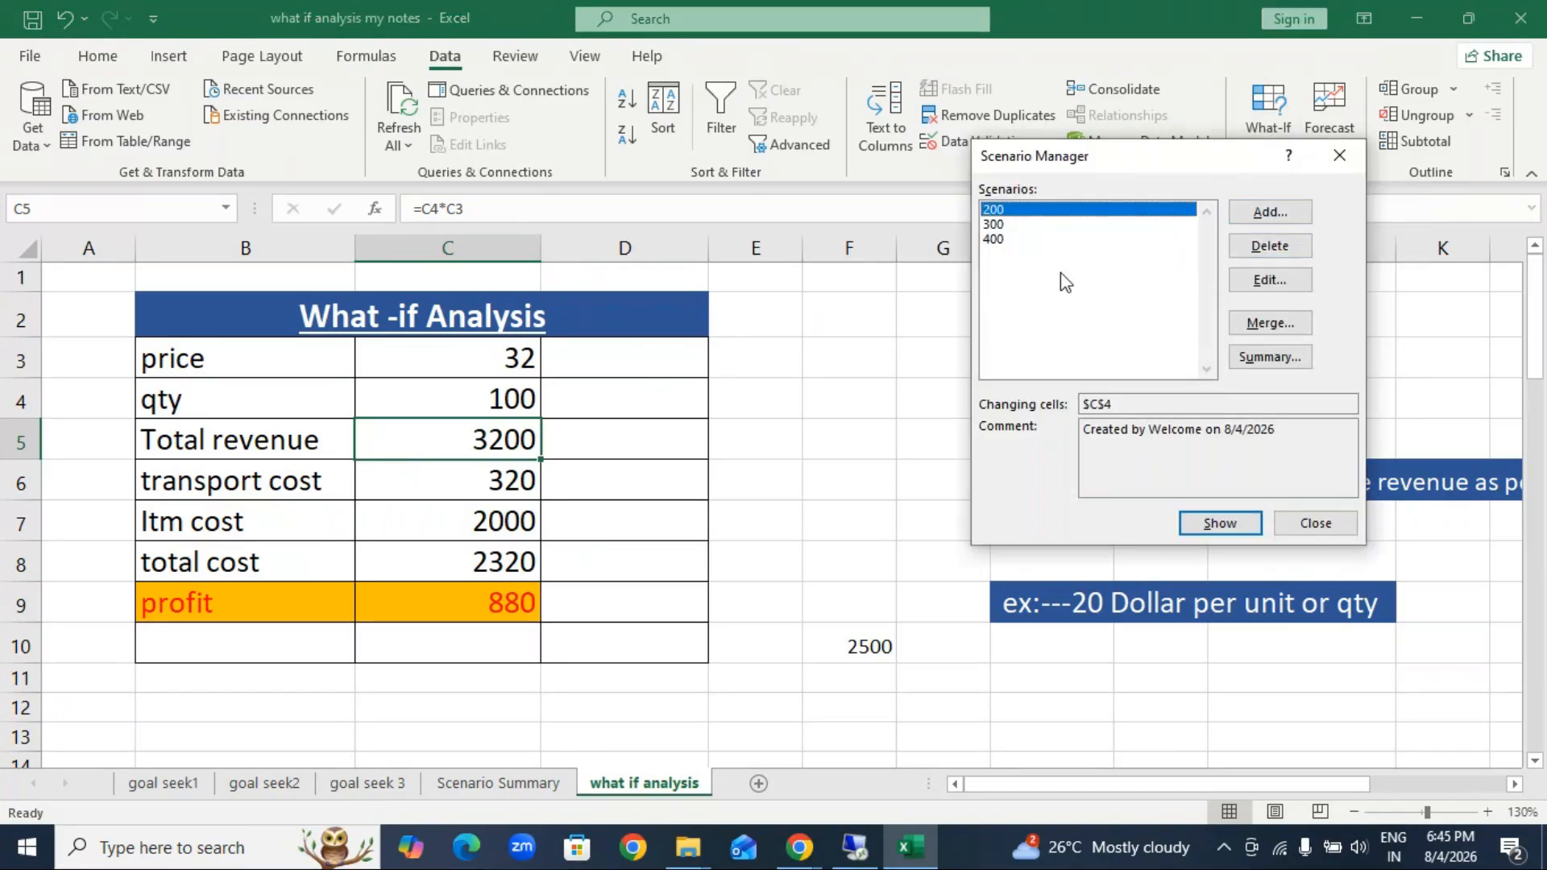
pyautogui.click(1269, 359)
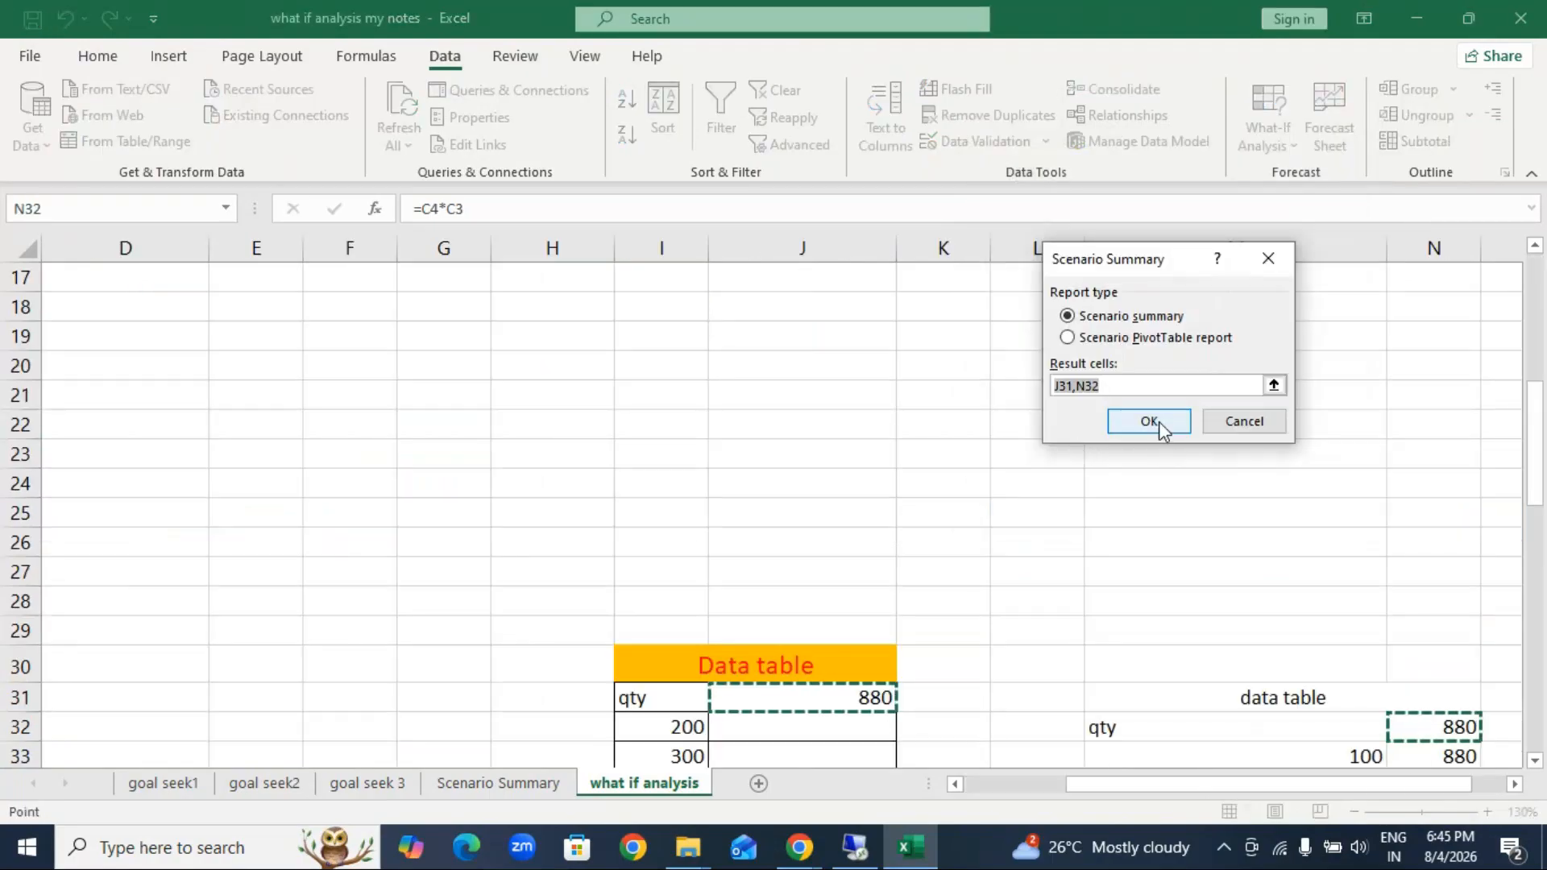
pyautogui.click(1157, 422)
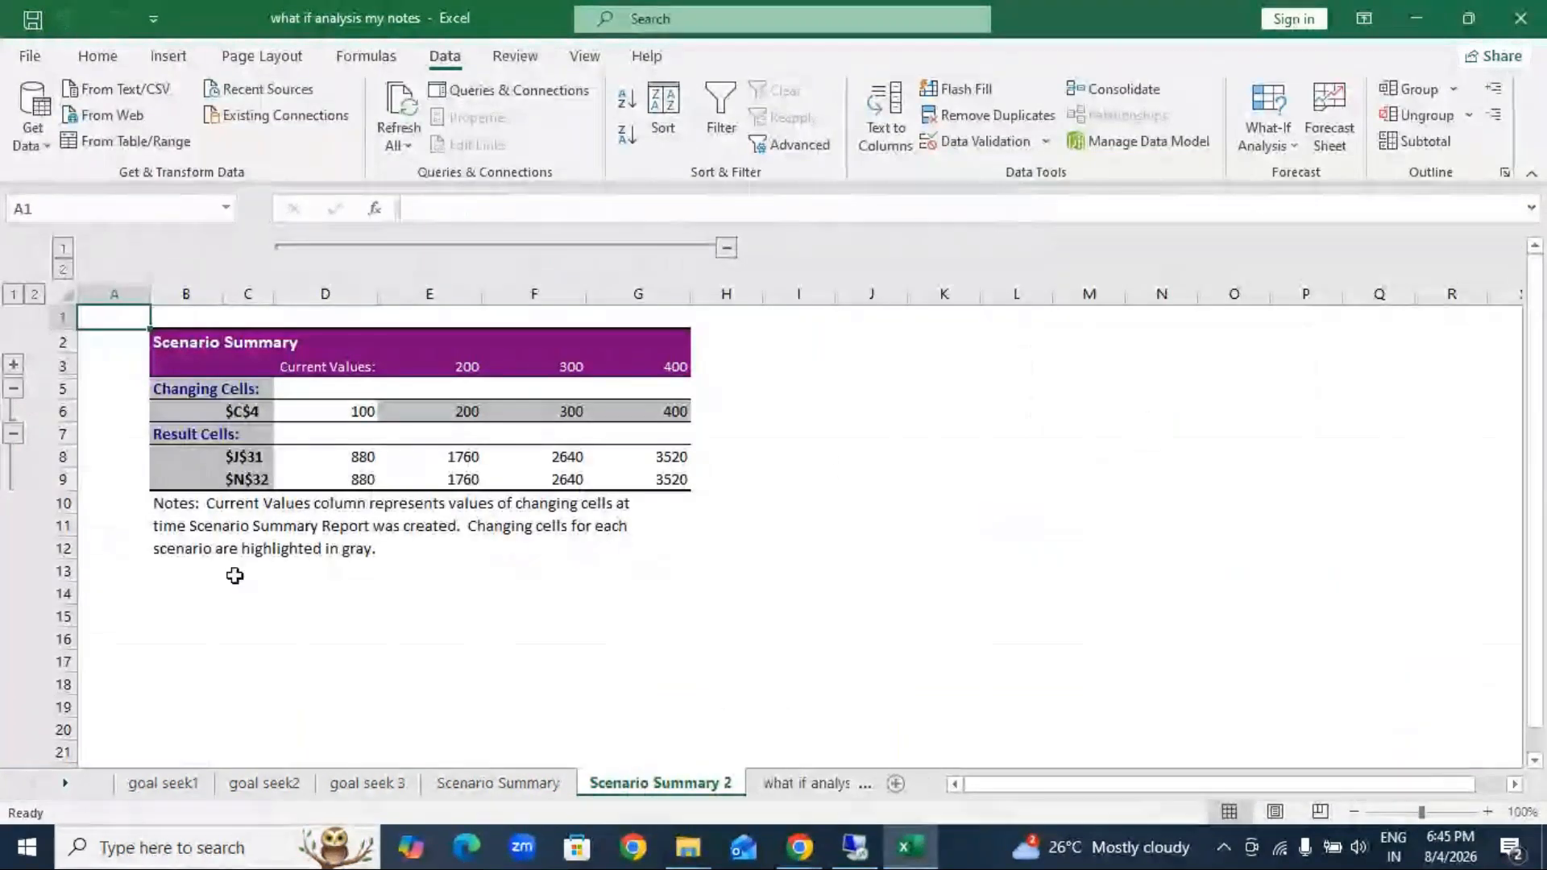
# Step: Replace the changing-cell label $C$4 in the scenario summary with Qty
pyautogui.click(1488, 811)
pyautogui.click(1487, 812)
pyautogui.click(1488, 812)
pyautogui.click(322, 459)
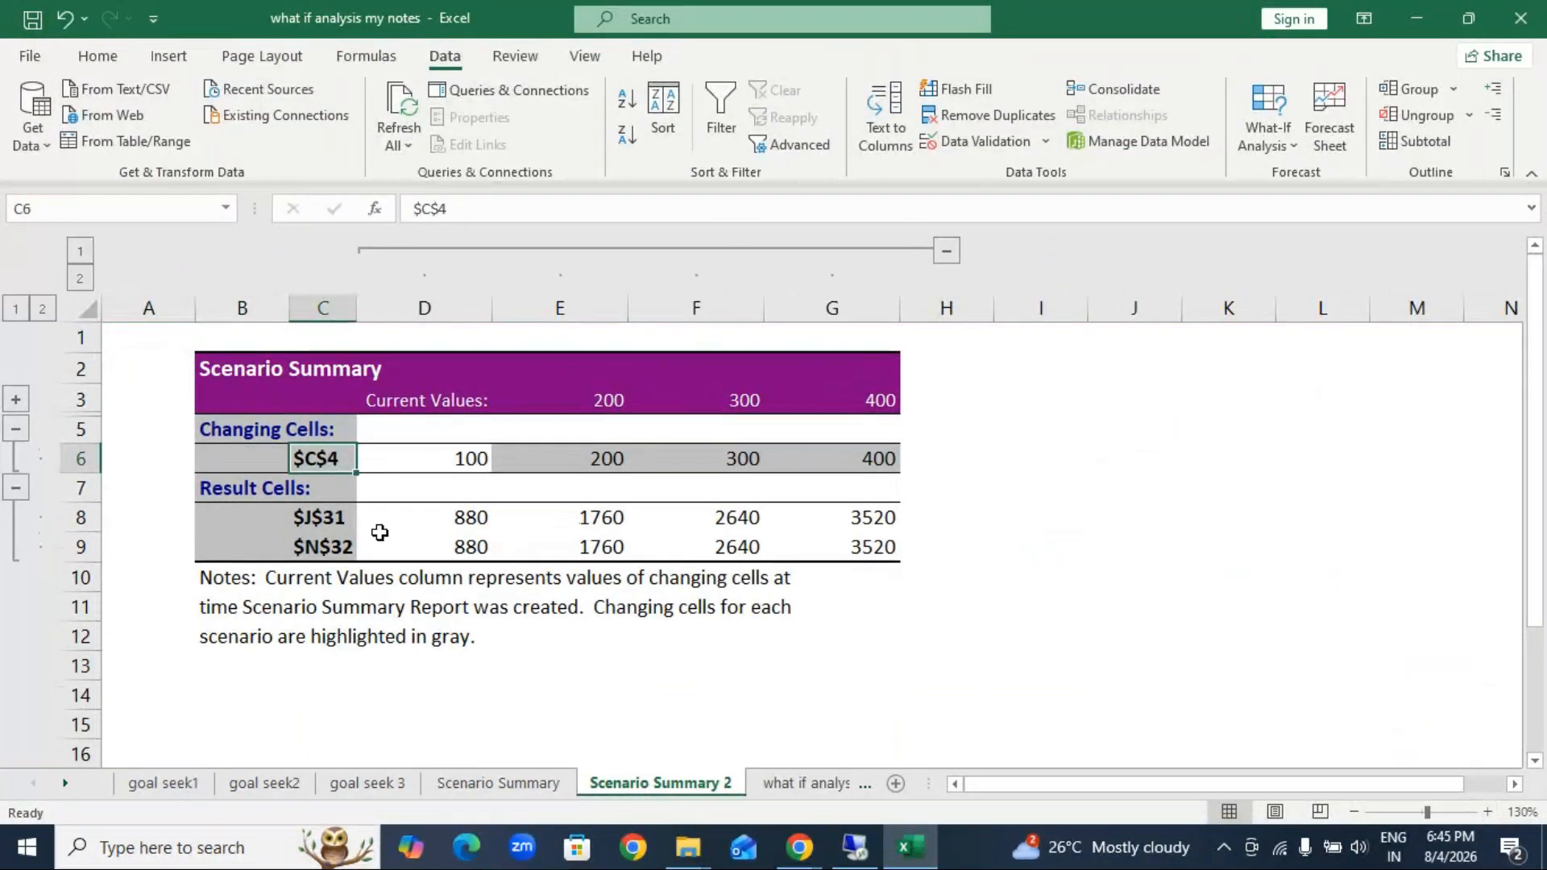
pyautogui.press('F2')
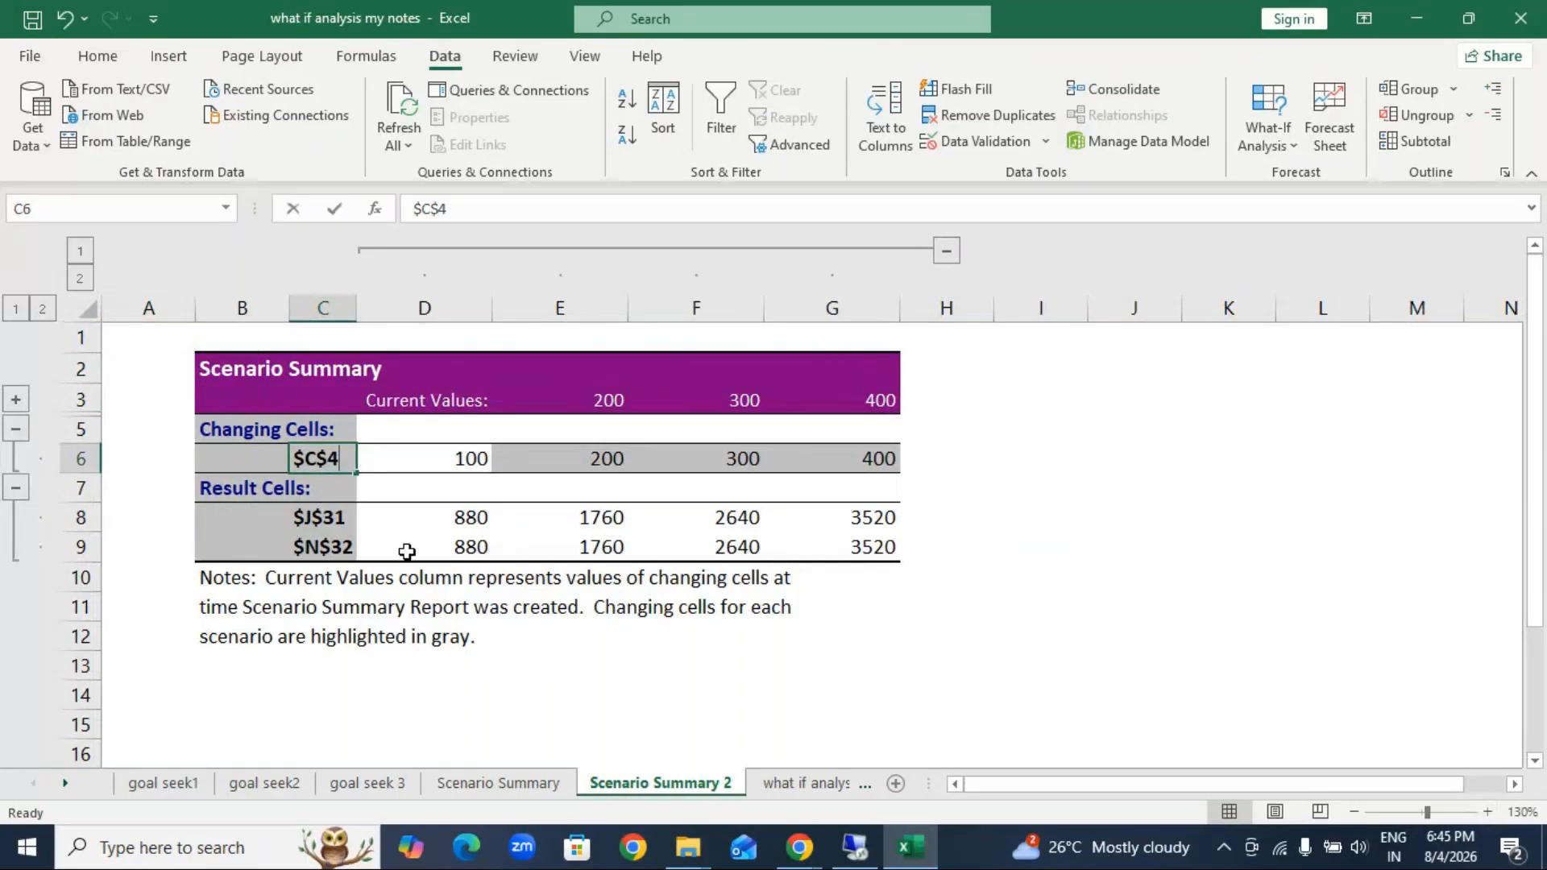
pyautogui.press('BackSpace')
pyautogui.press('BackSpace')
pyautogui.press('BackSpace')
pyautogui.press('BackSpace')
pyautogui.write('Qty')
# Step: Relabel the first result row as Profit and remove the label $N$32 from the second result row
pyautogui.click(319, 517)
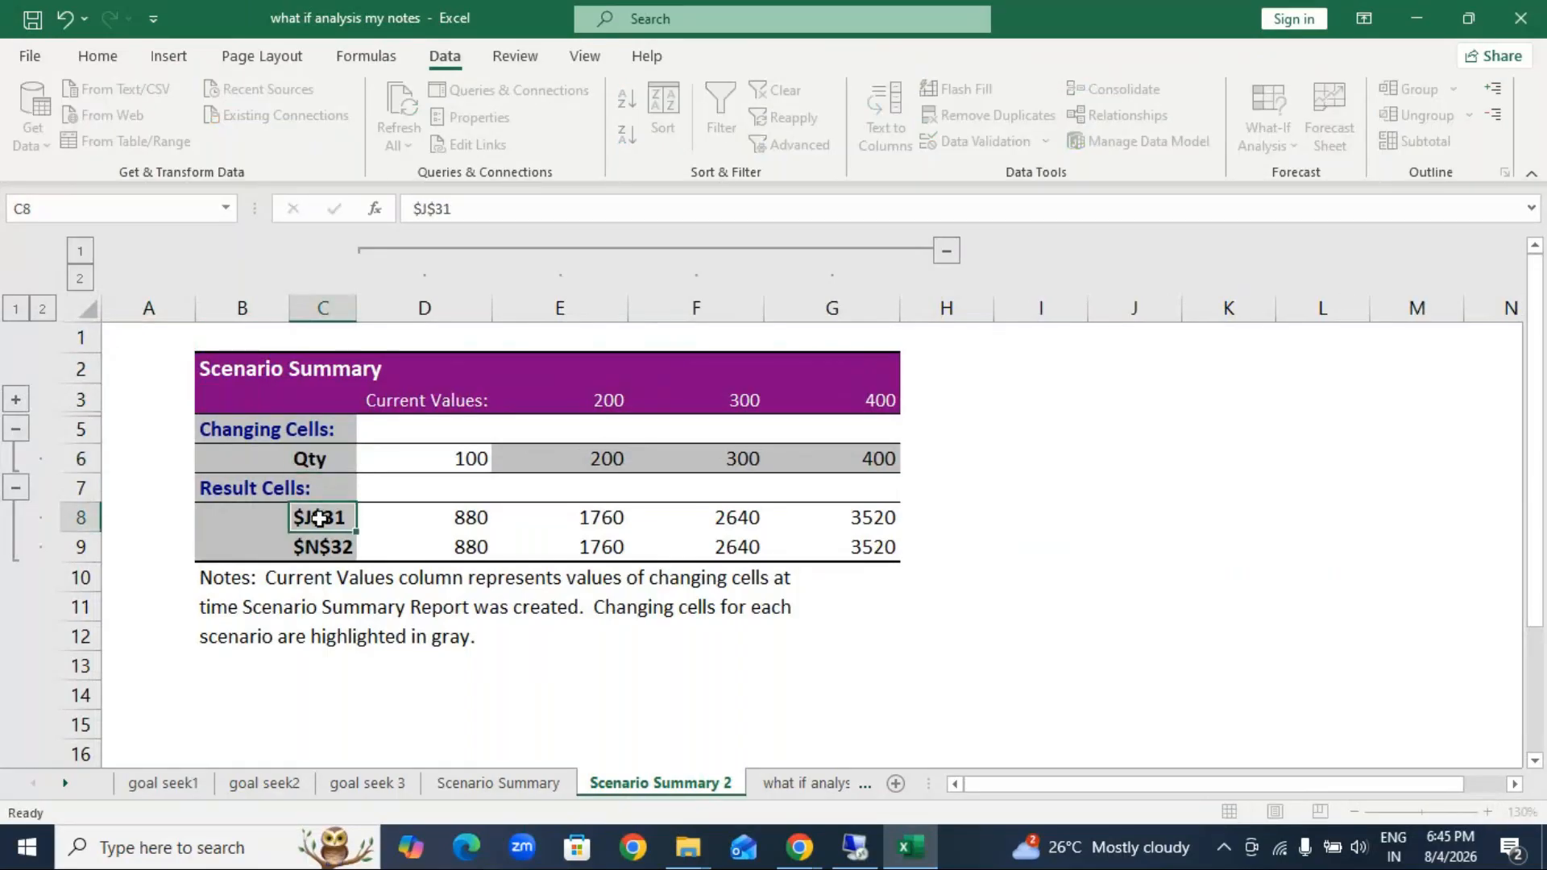
pyautogui.write('Profit')
pyautogui.click(327, 552)
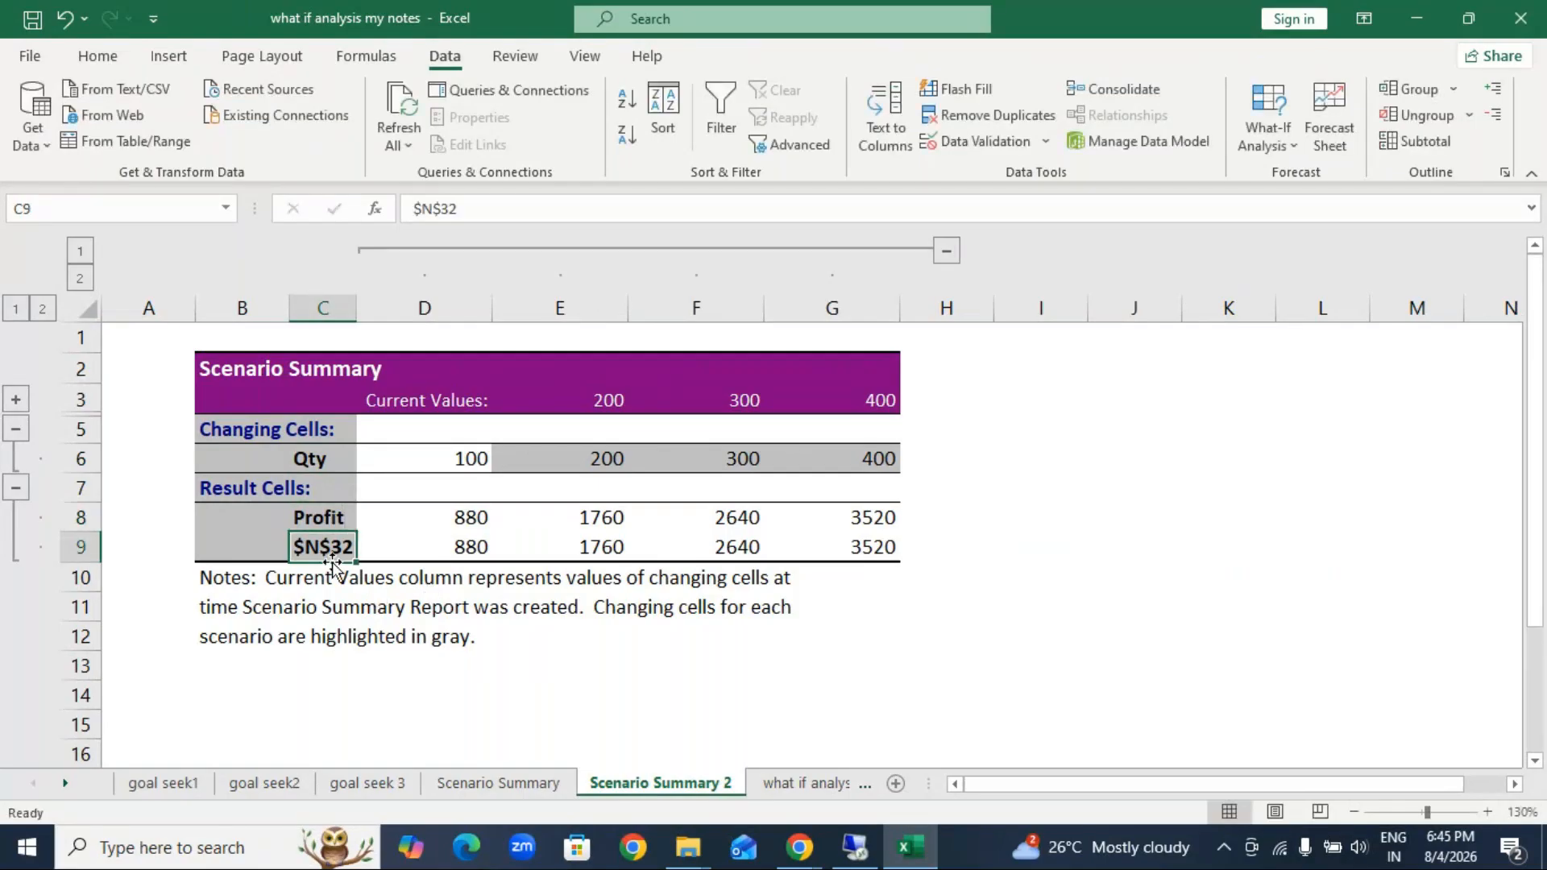
pyautogui.press('BackSpace')
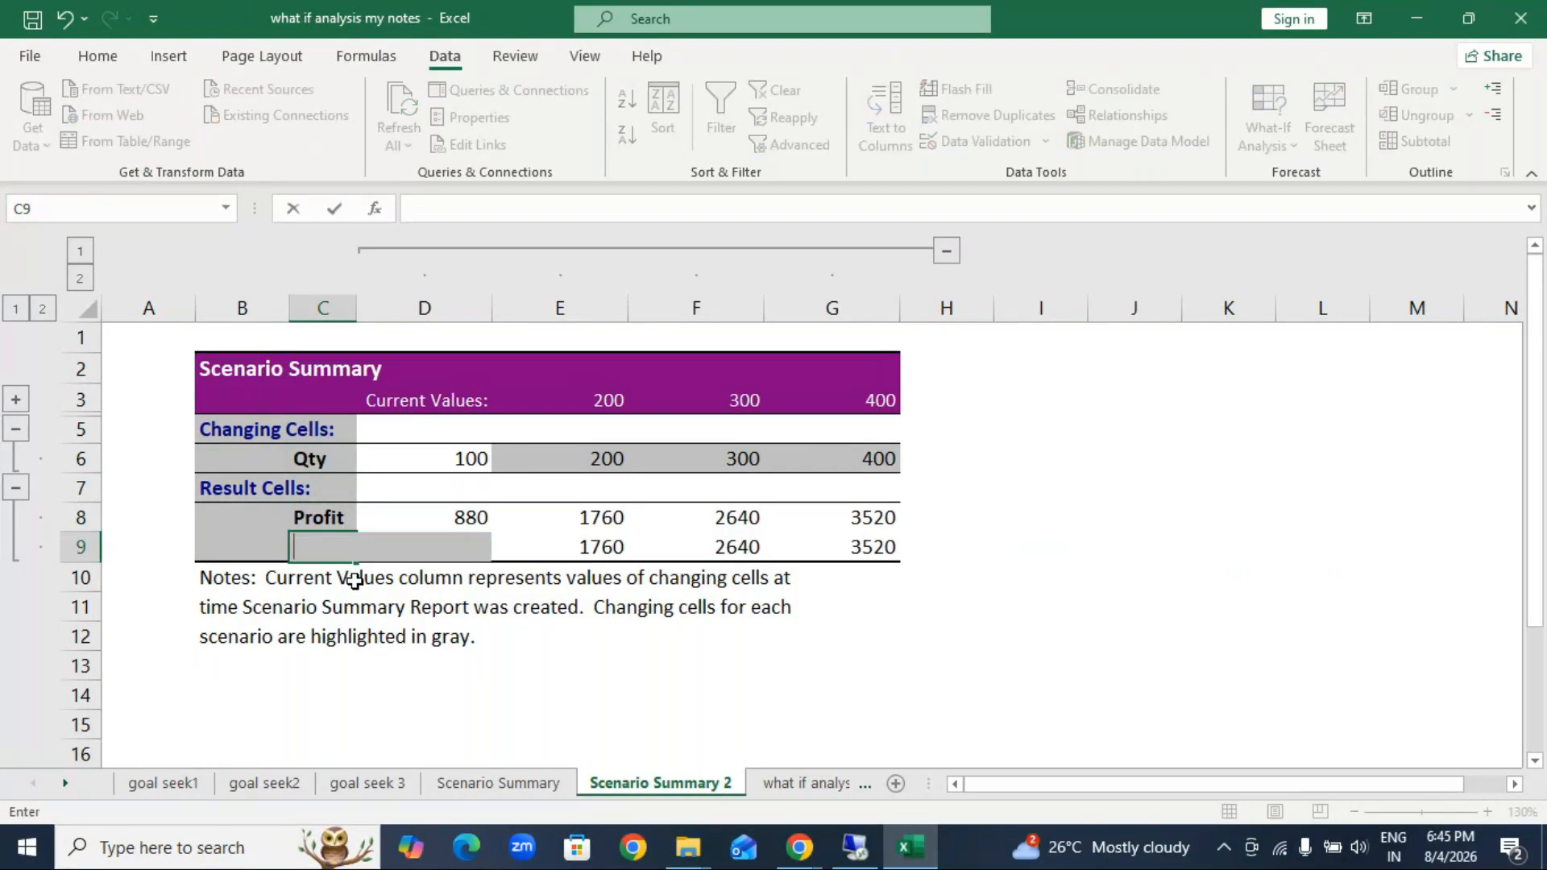
pyautogui.click(1040, 577)
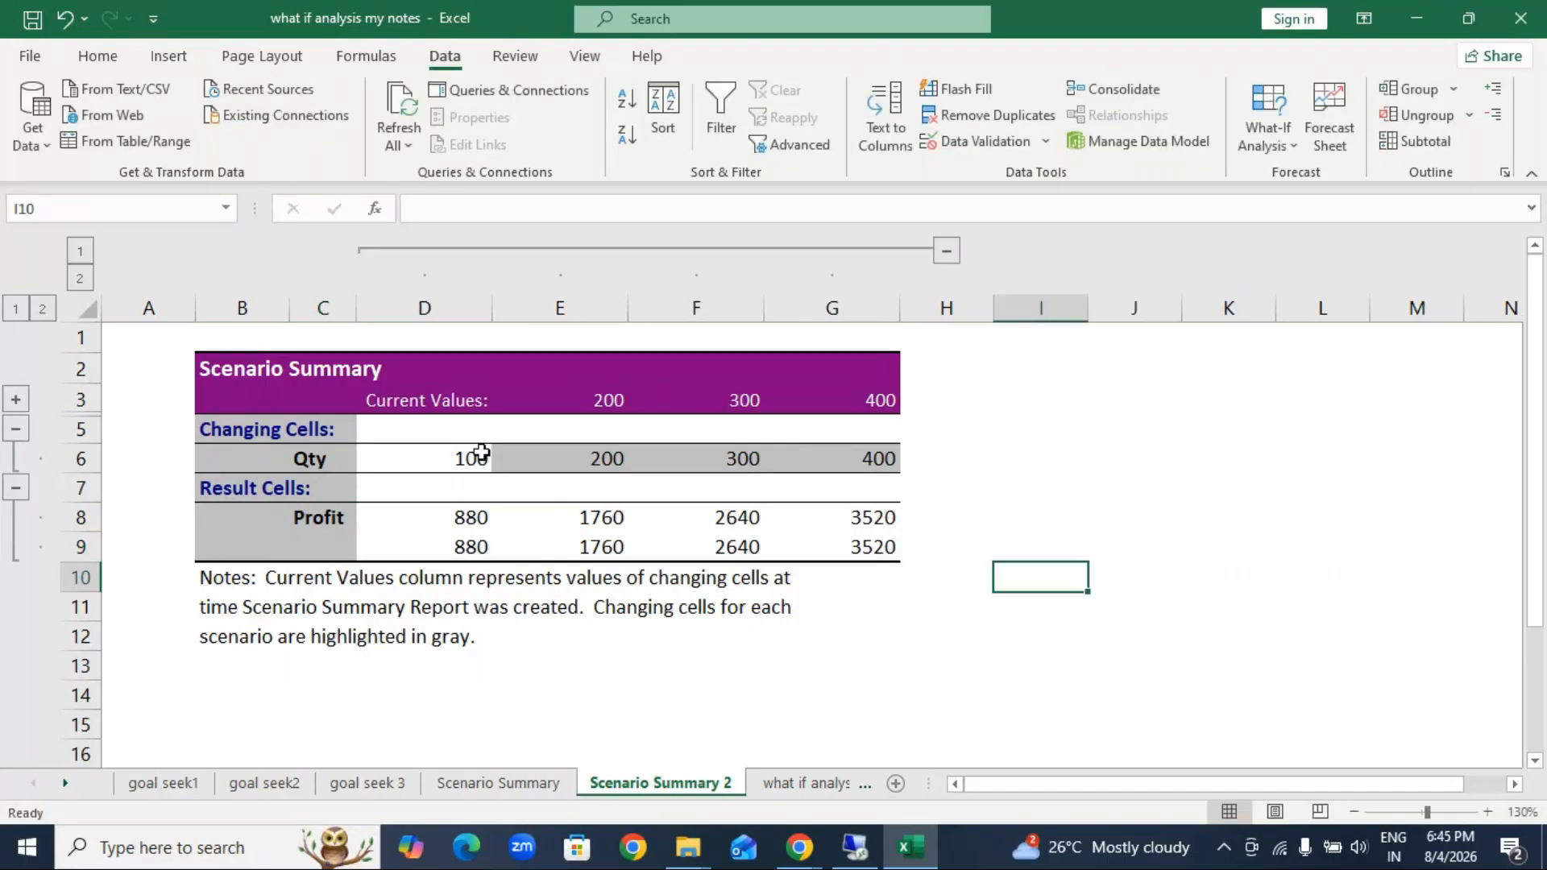
# Step: Compare the quantity and profit values of the current case and each scenario in the summary report
pyautogui.click(478, 457)
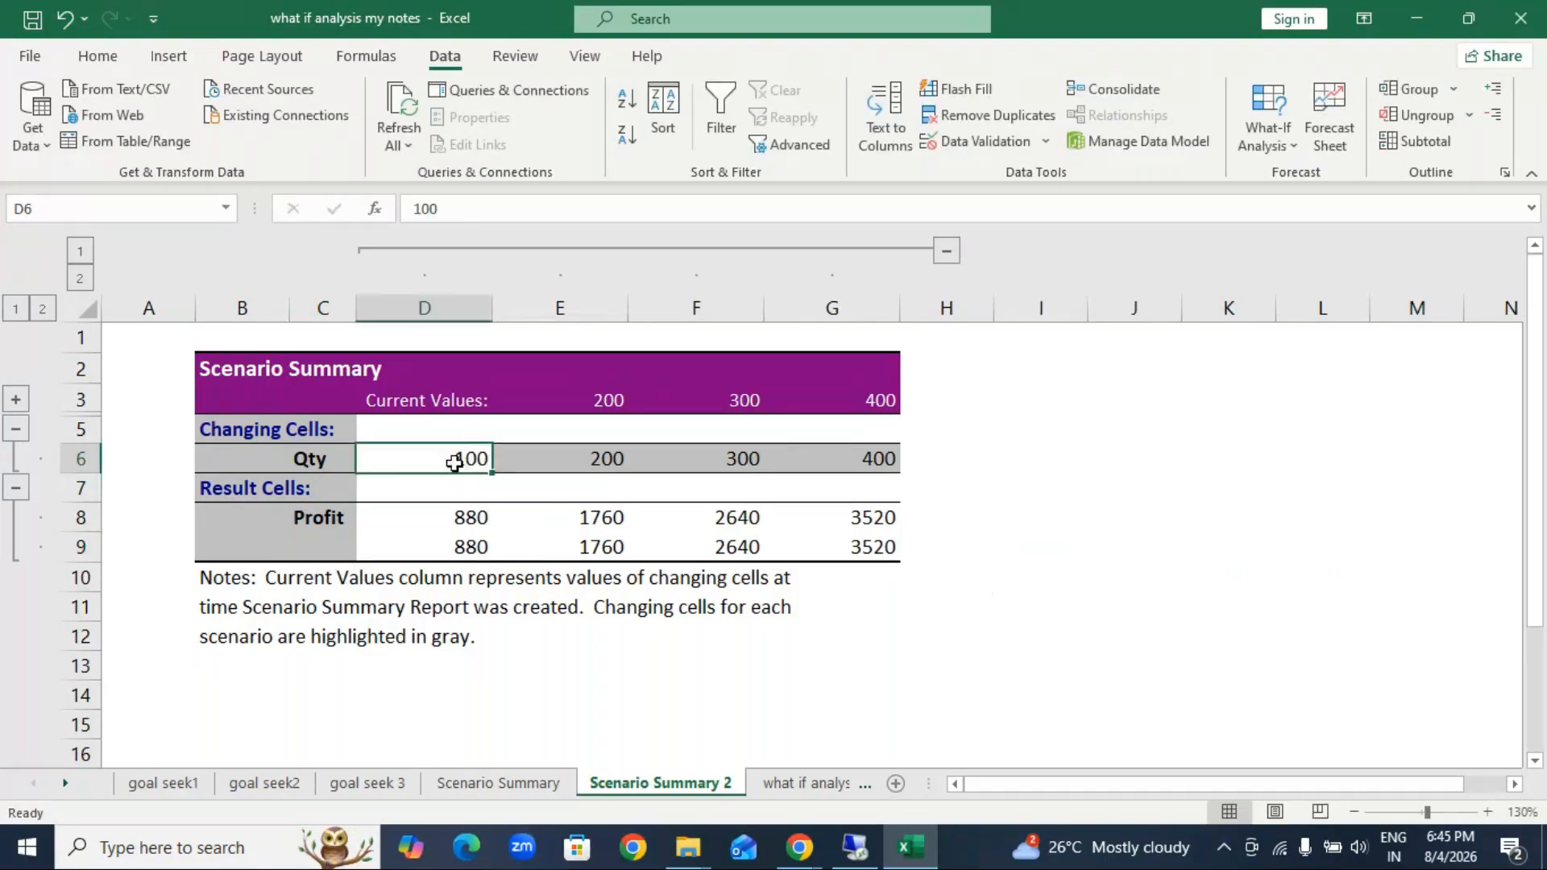
pyautogui.click(467, 524)
pyautogui.click(608, 459)
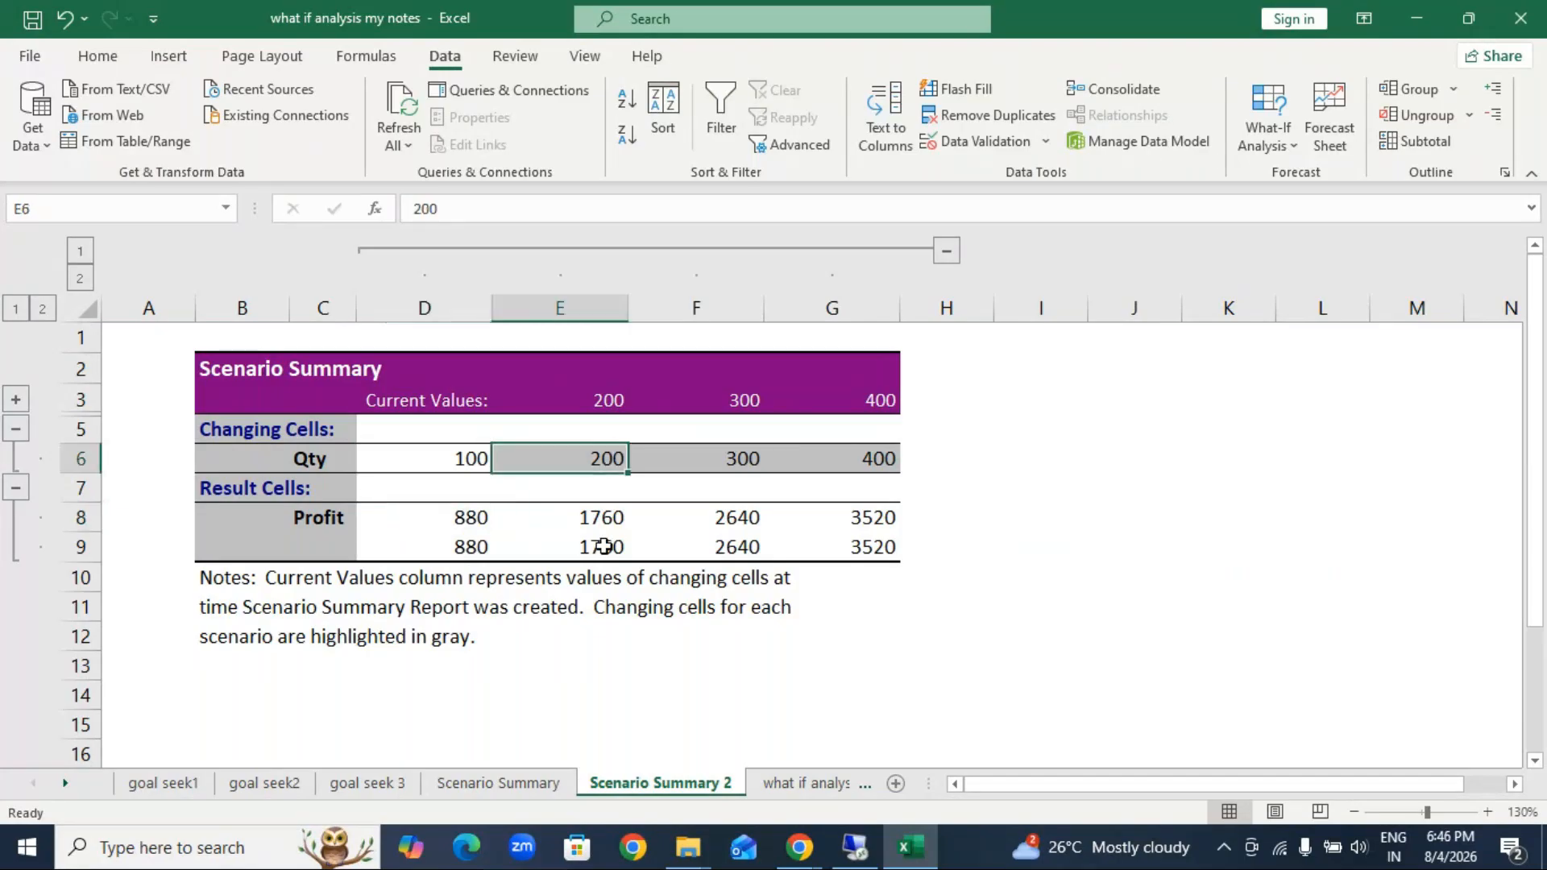
pyautogui.click(615, 520)
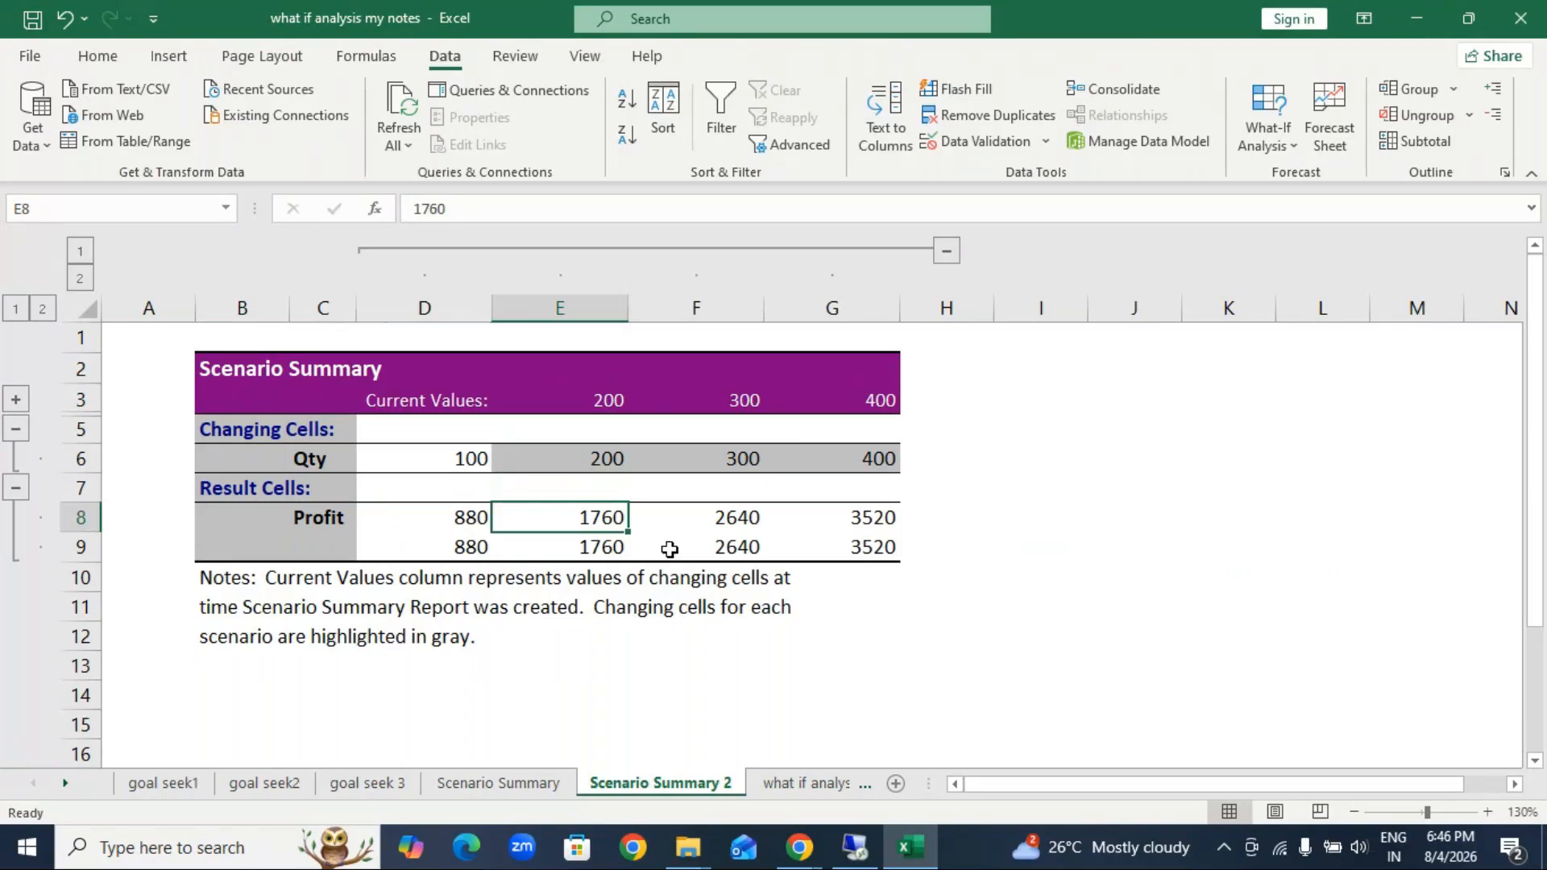
pyautogui.click(759, 457)
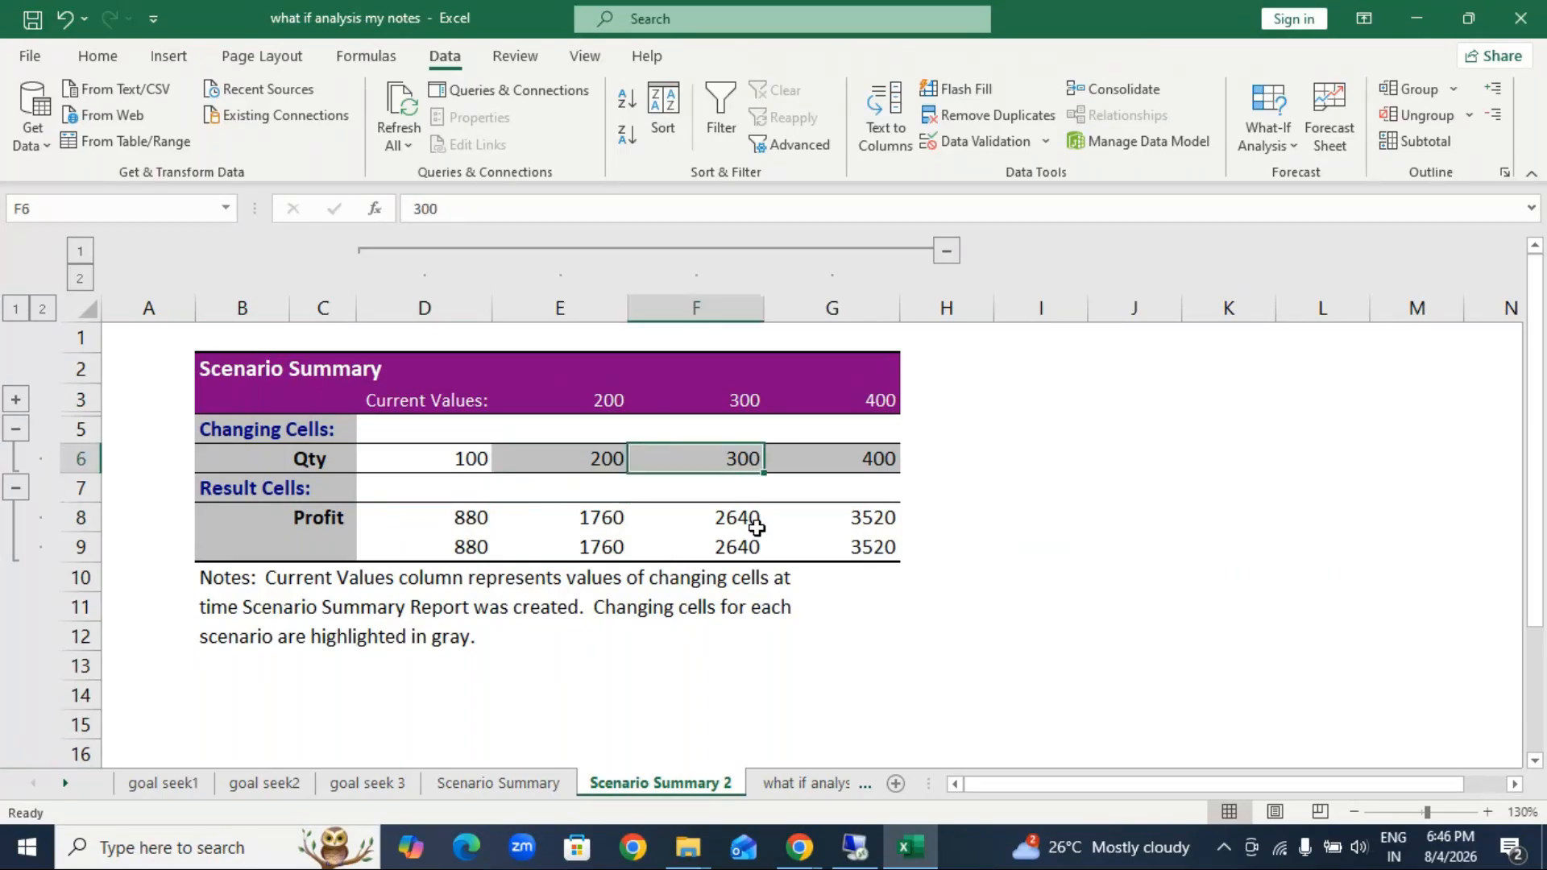
pyautogui.click(756, 524)
pyautogui.click(846, 461)
pyautogui.click(837, 548)
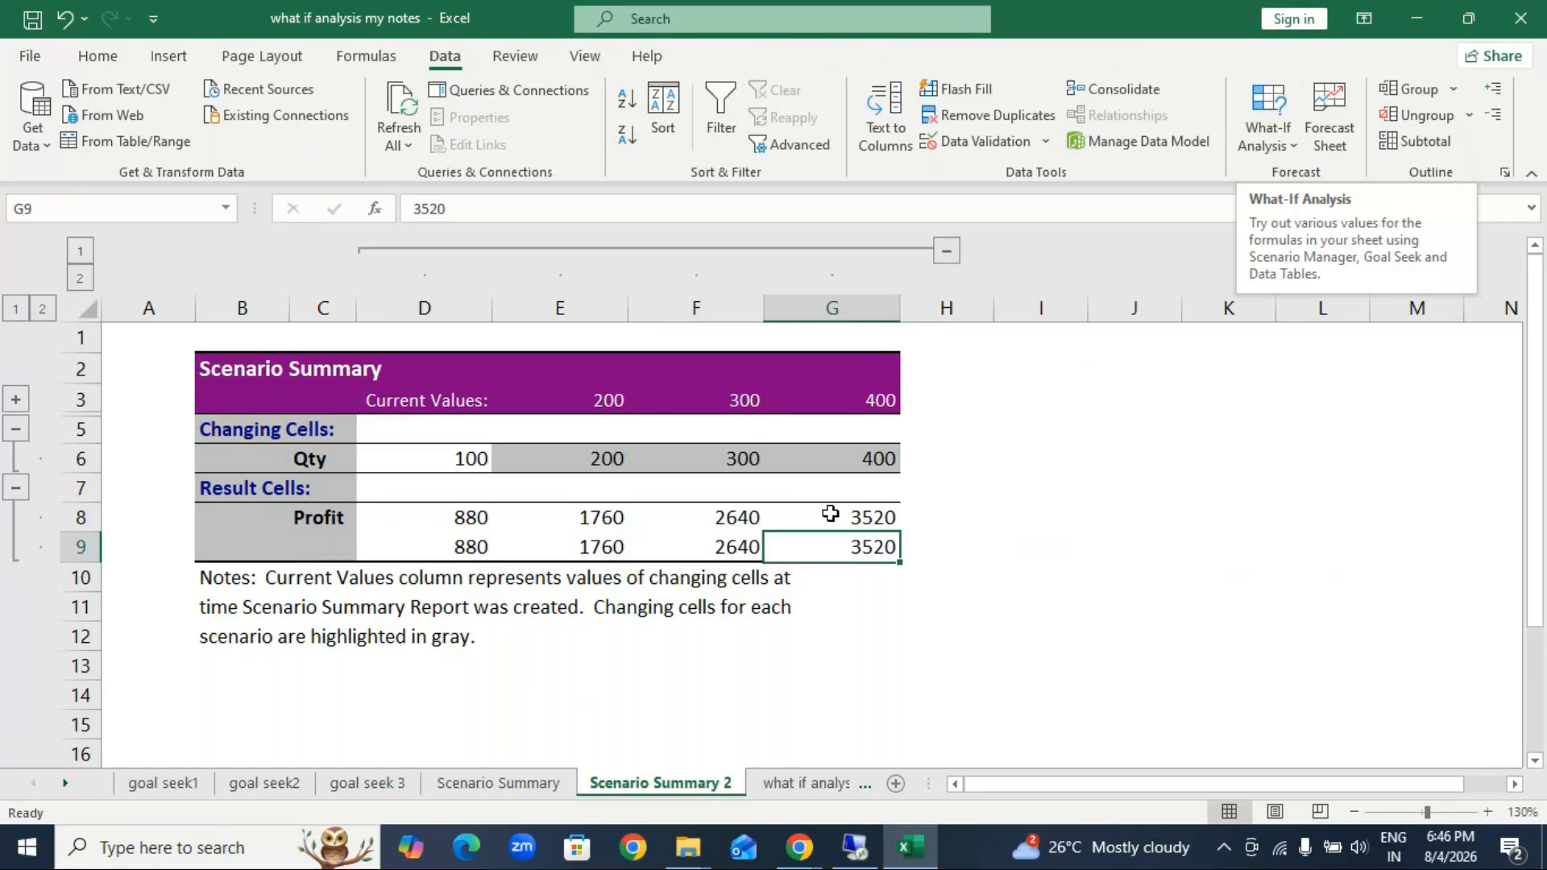
pyautogui.scroll(-4, 812, 577)
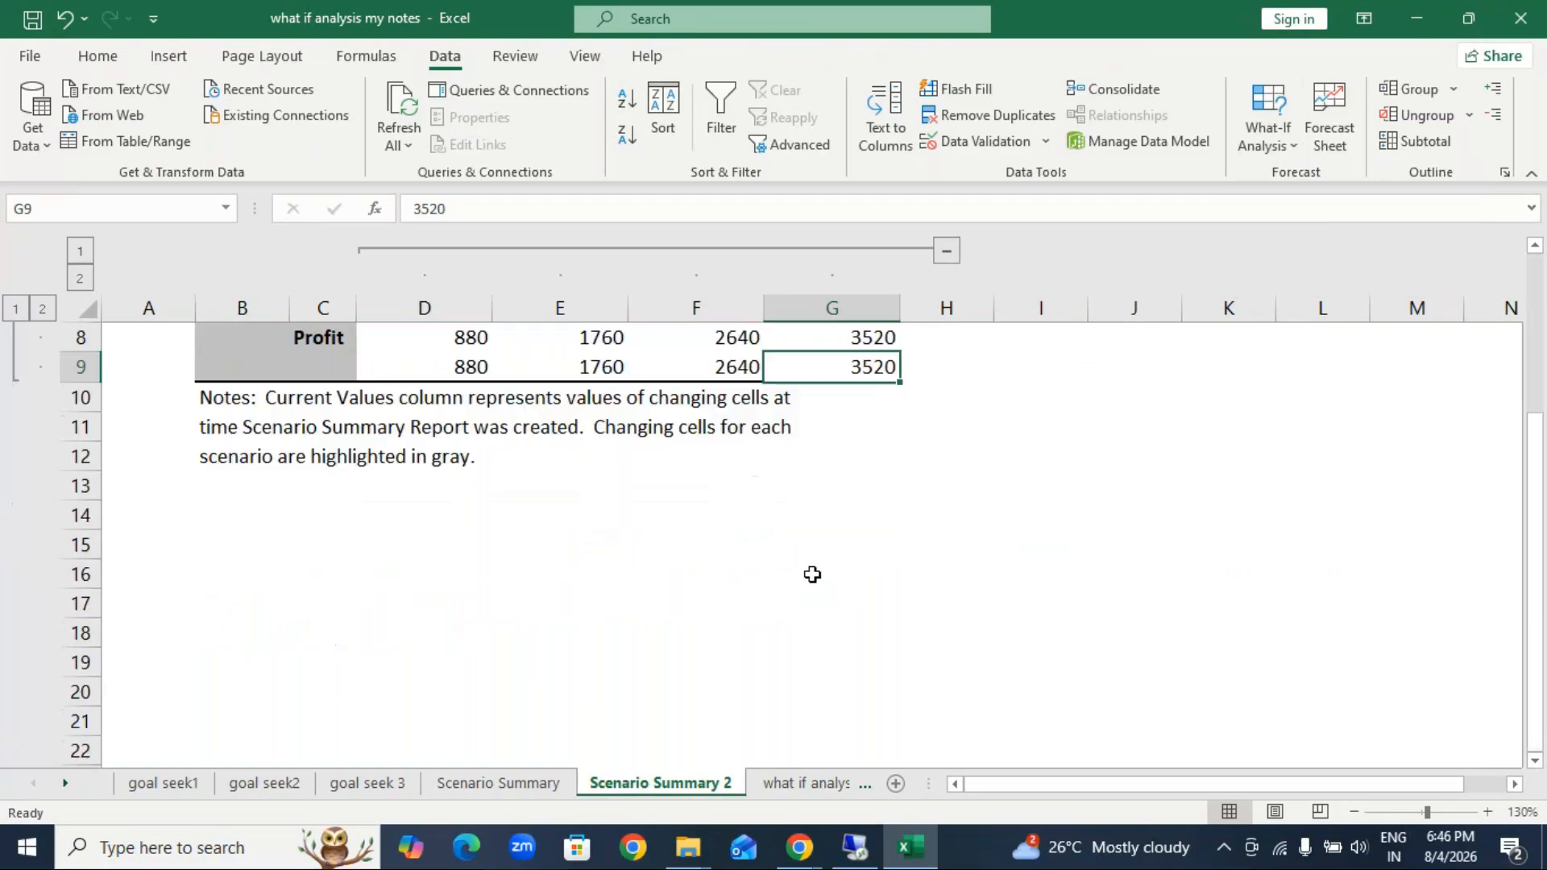
pyautogui.scroll(4, 611, 664)
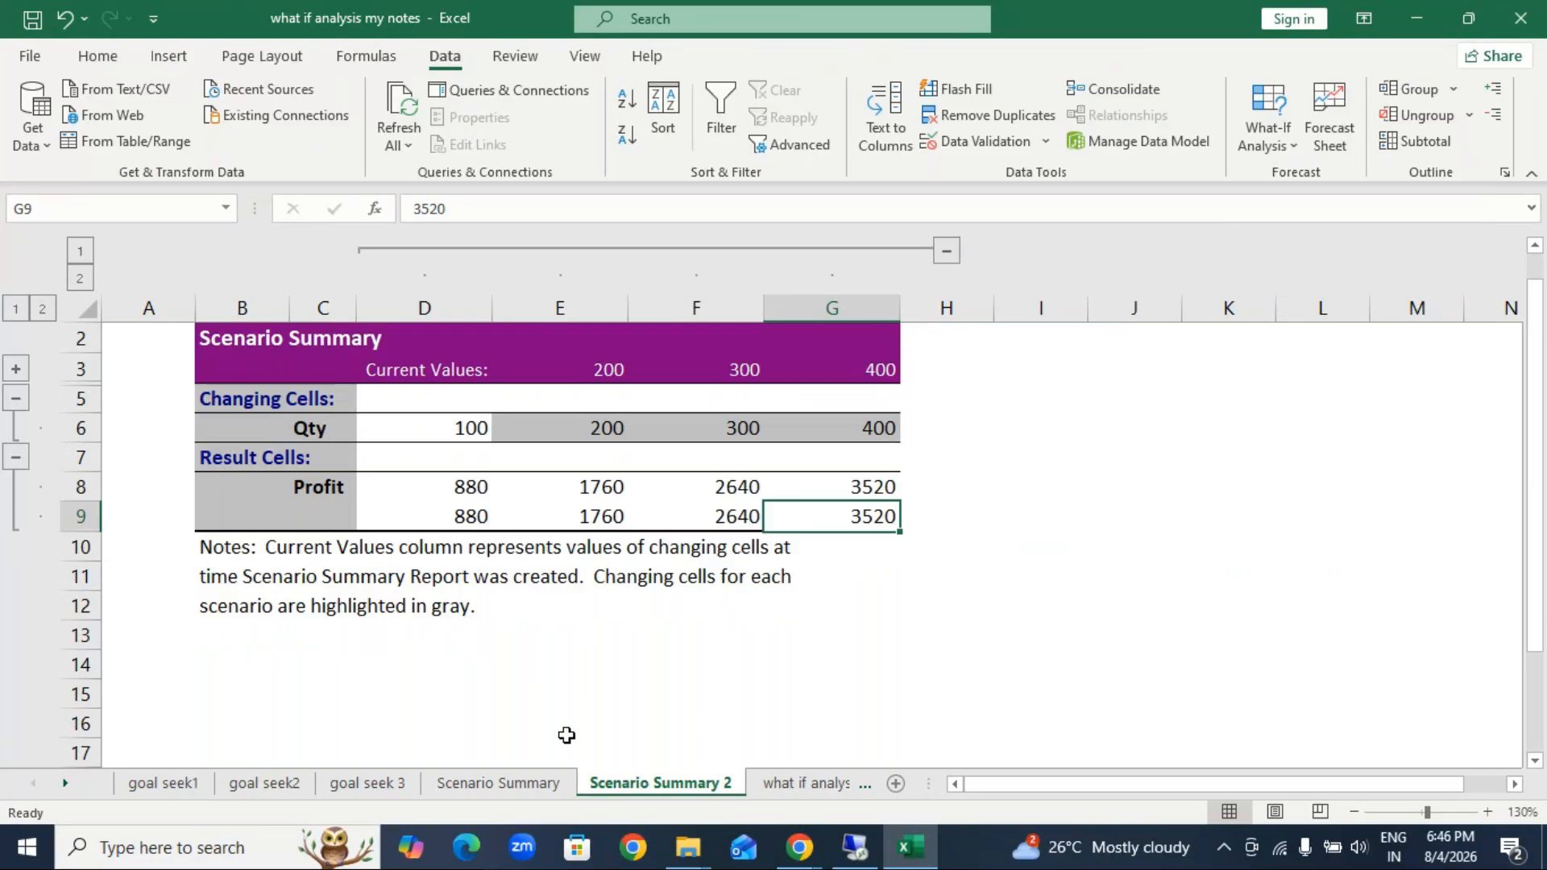
pyautogui.scroll(-1, 538, 714)
pyautogui.scroll(1, 508, 701)
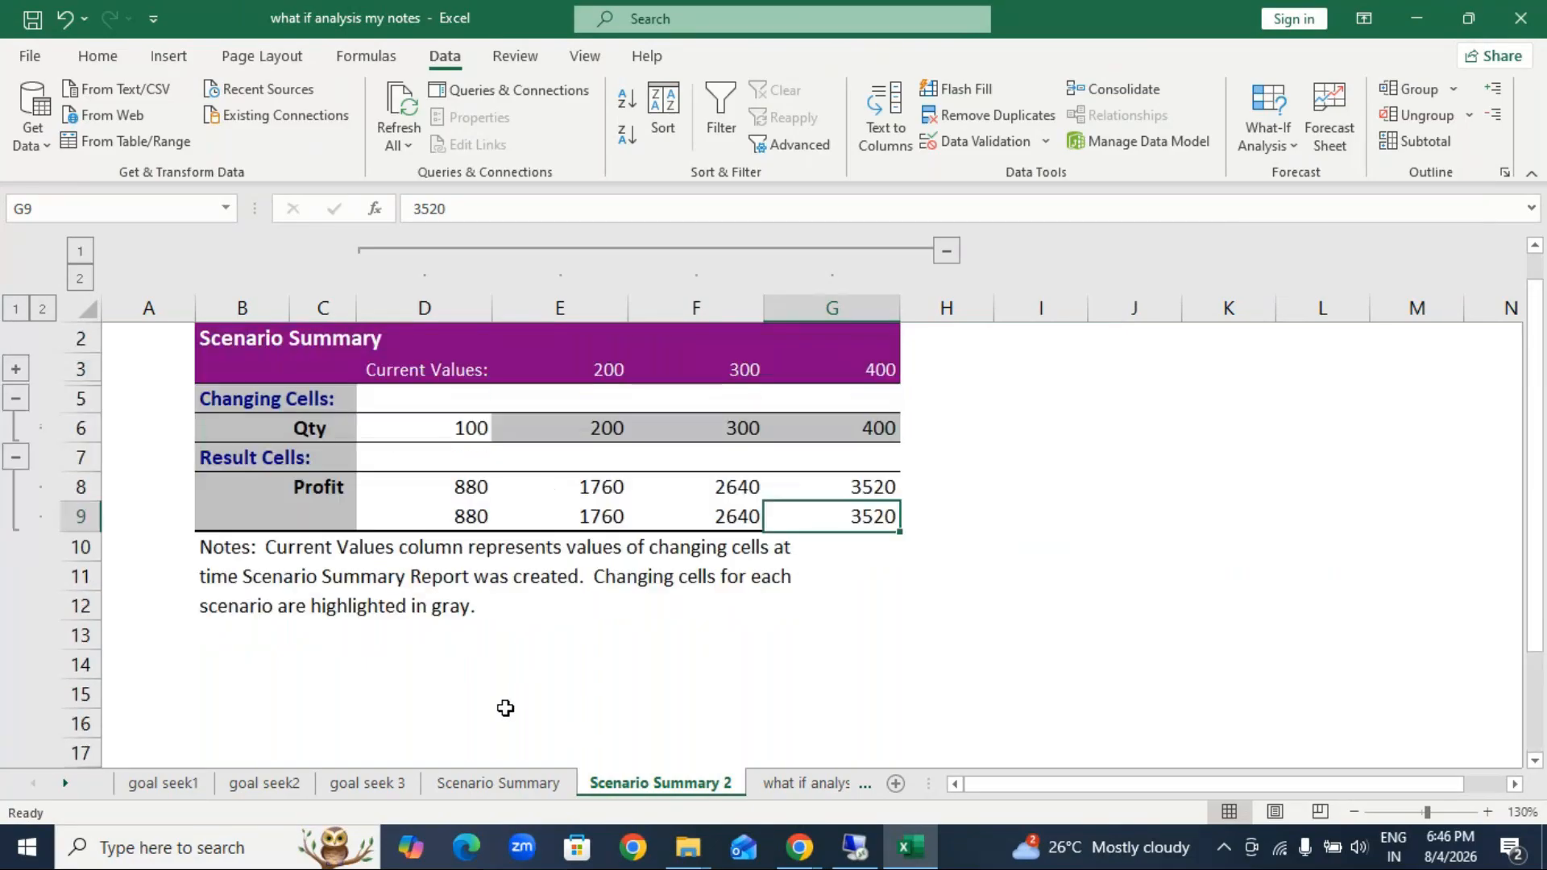
# Step: Examine the prepared Data table in I30:J43 and the one beside it on the what if analysis sheet
pyautogui.click(812, 794)
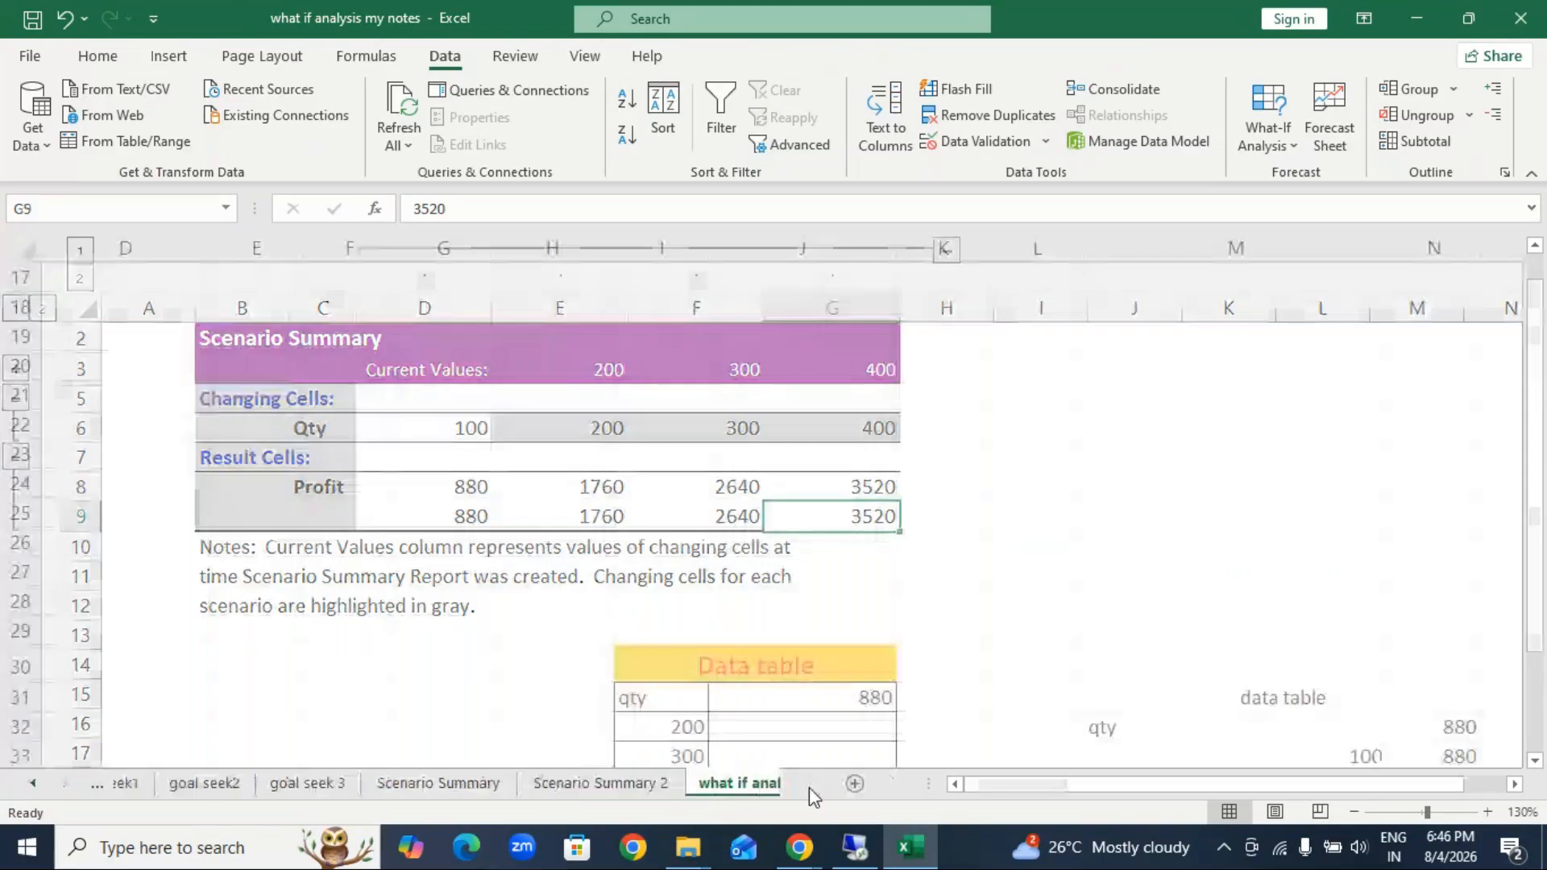
pyautogui.scroll(3, 709, 738)
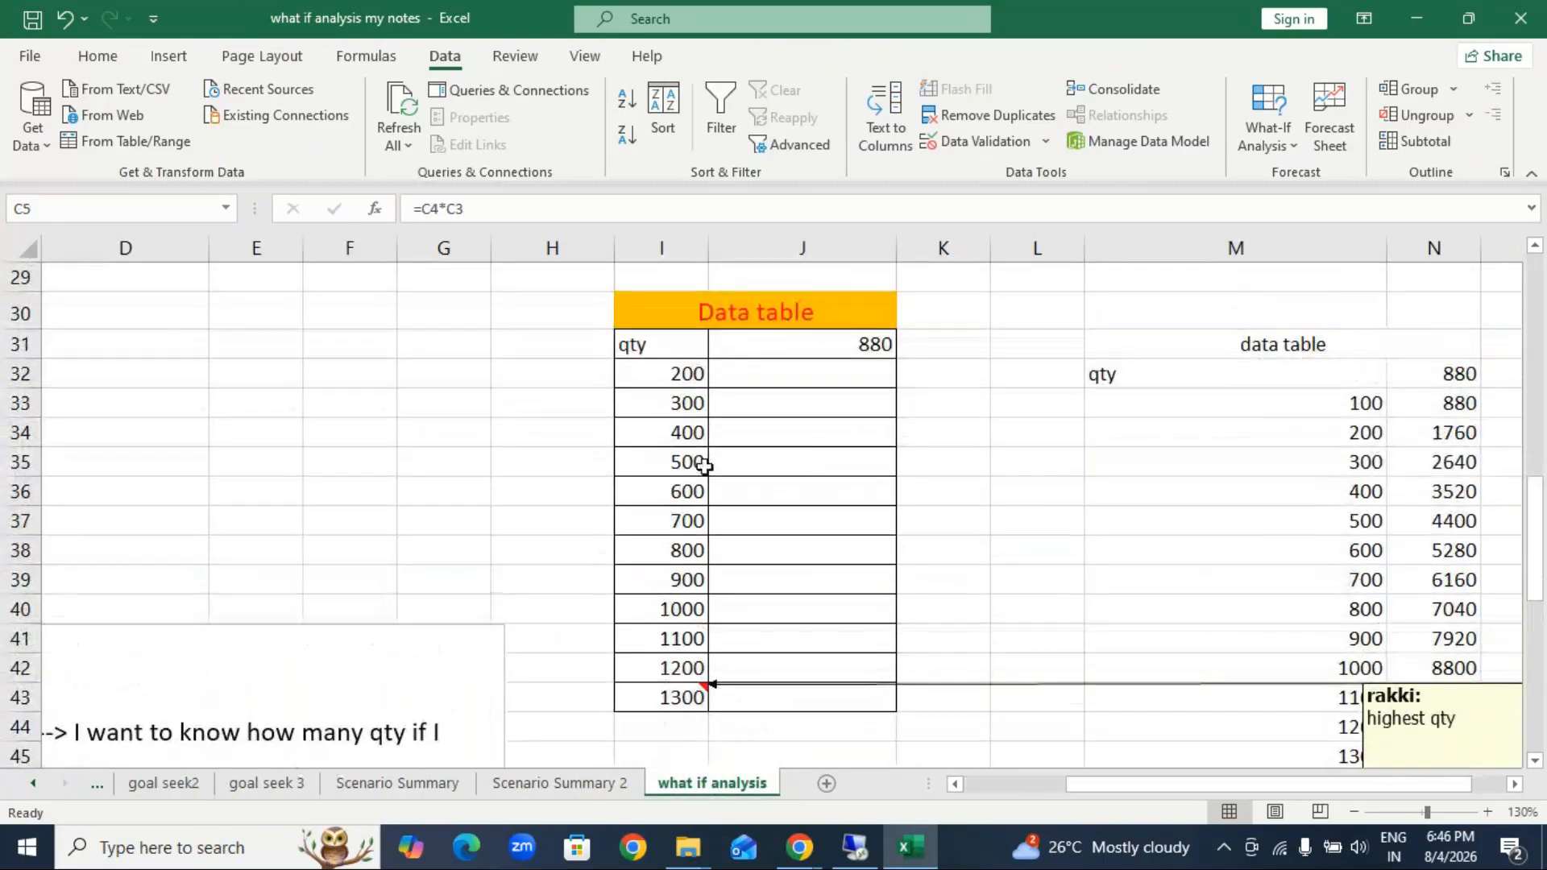
pyautogui.click(1122, 686)
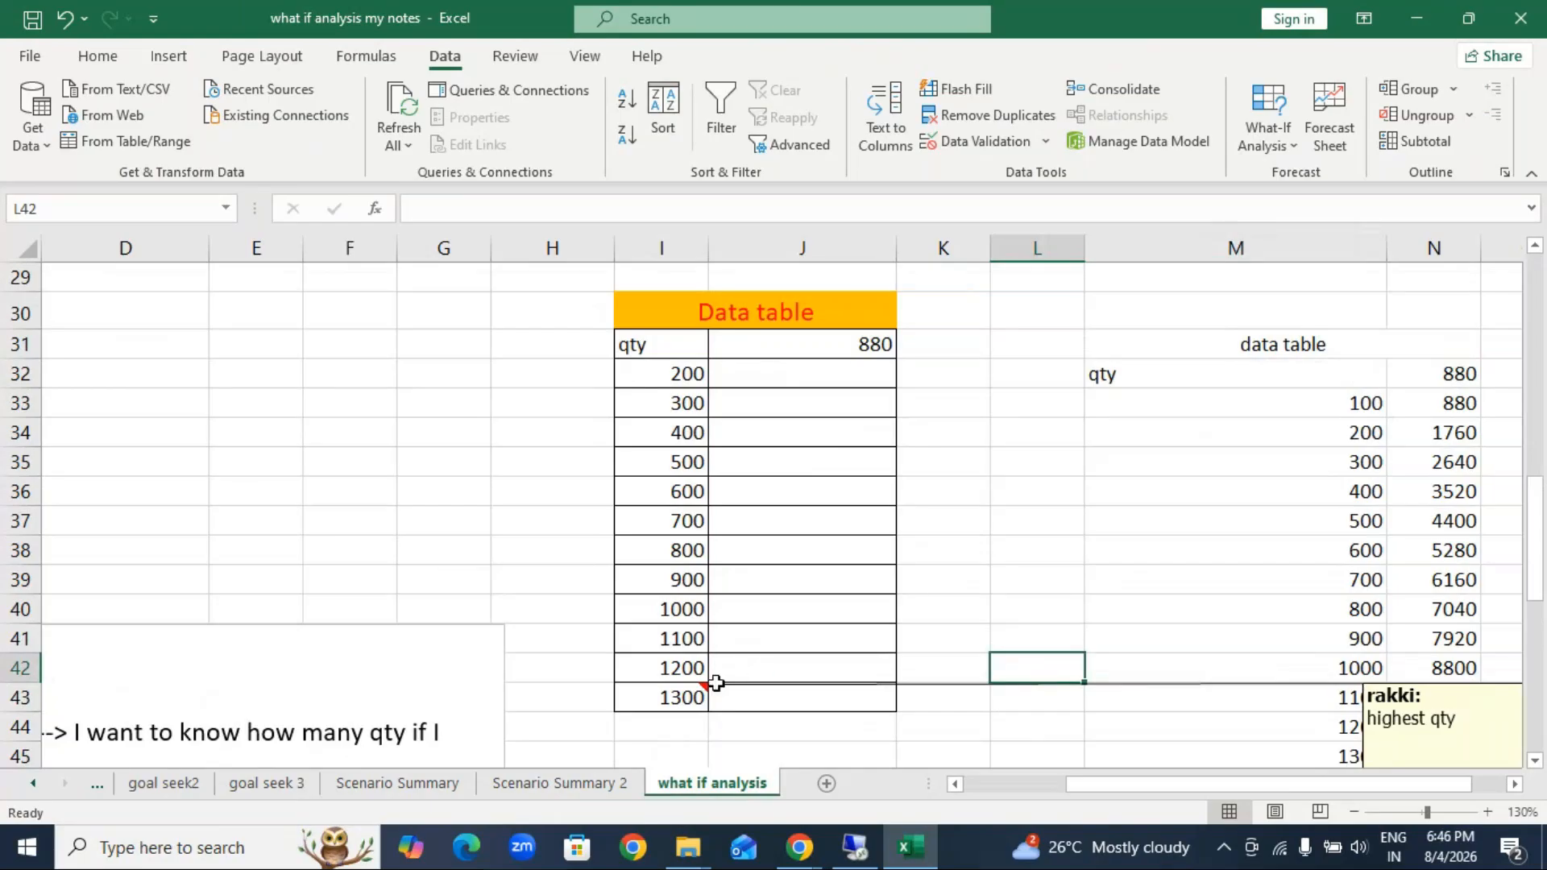
pyautogui.click(715, 686)
pyautogui.click(1037, 580)
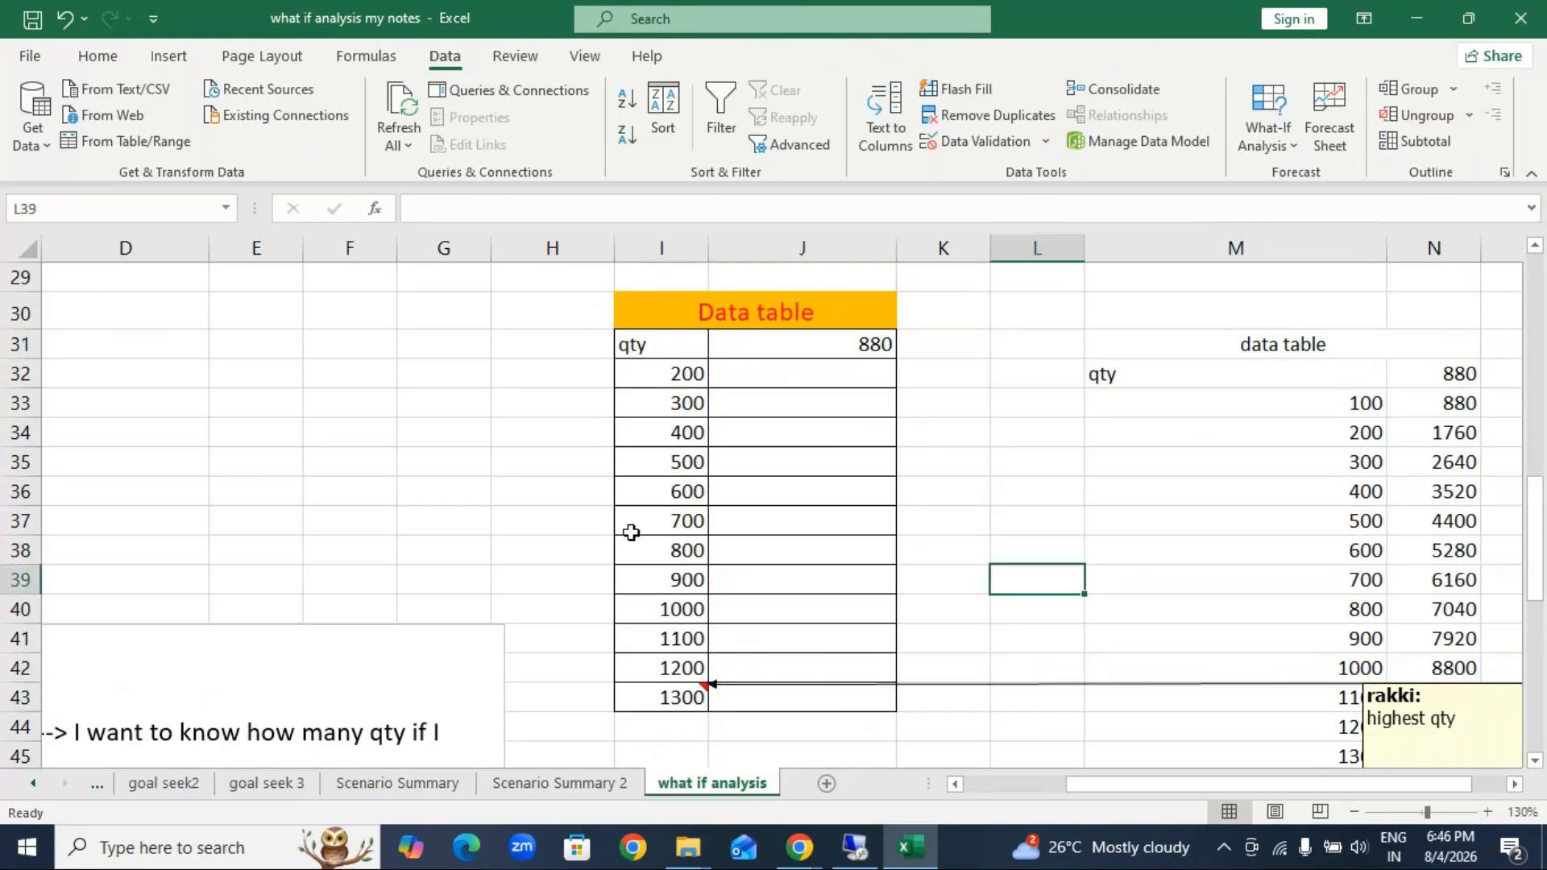
pyautogui.click(851, 346)
pyautogui.click(1095, 435)
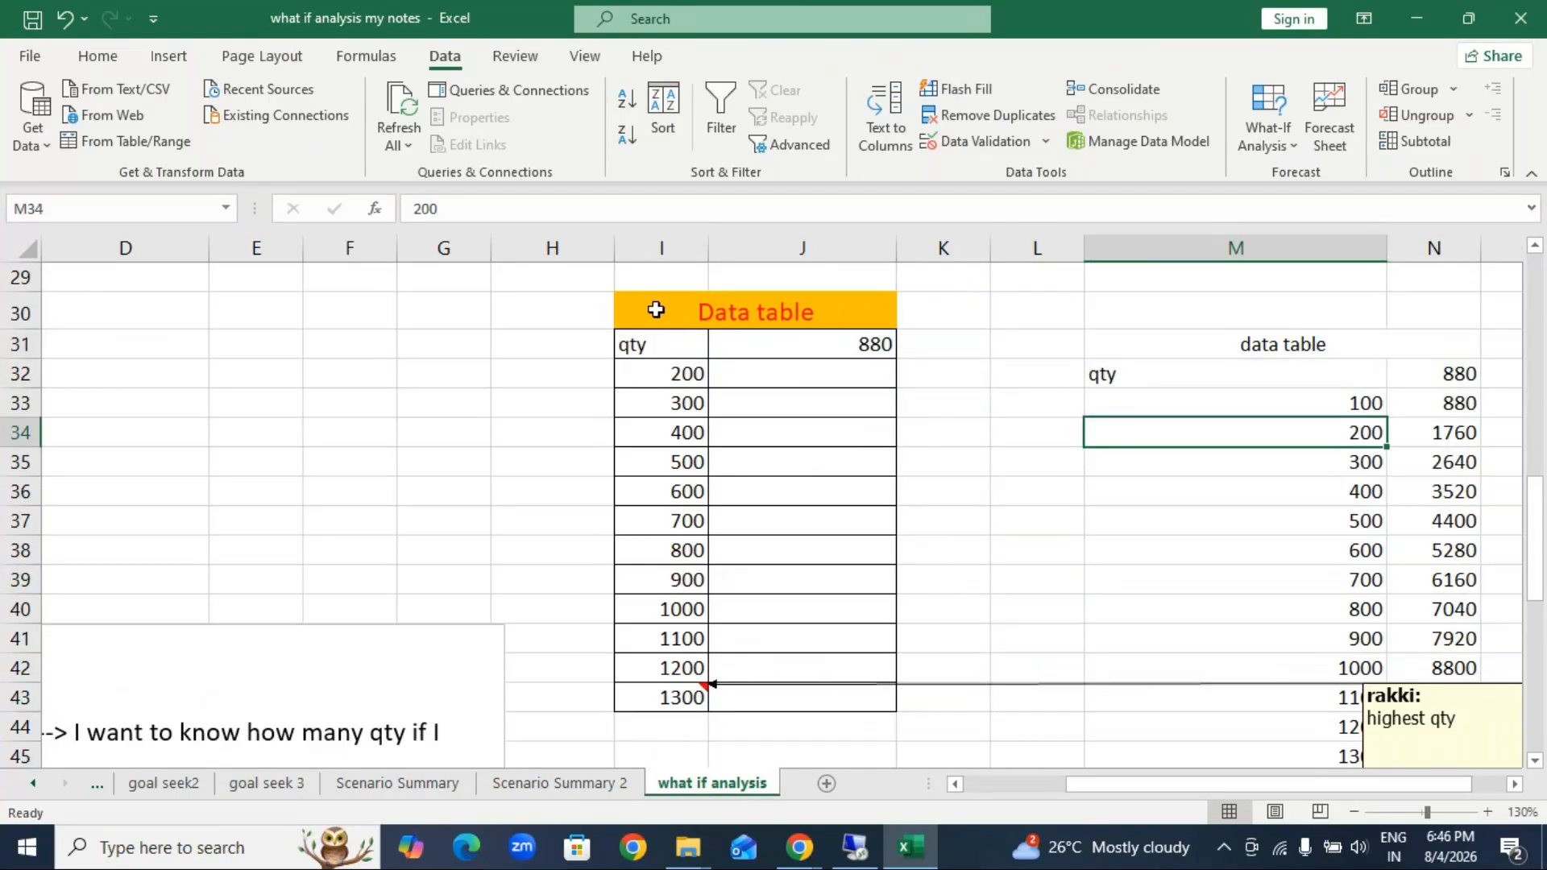
pyautogui.moveTo(656, 309); pyautogui.dragTo(887, 698)
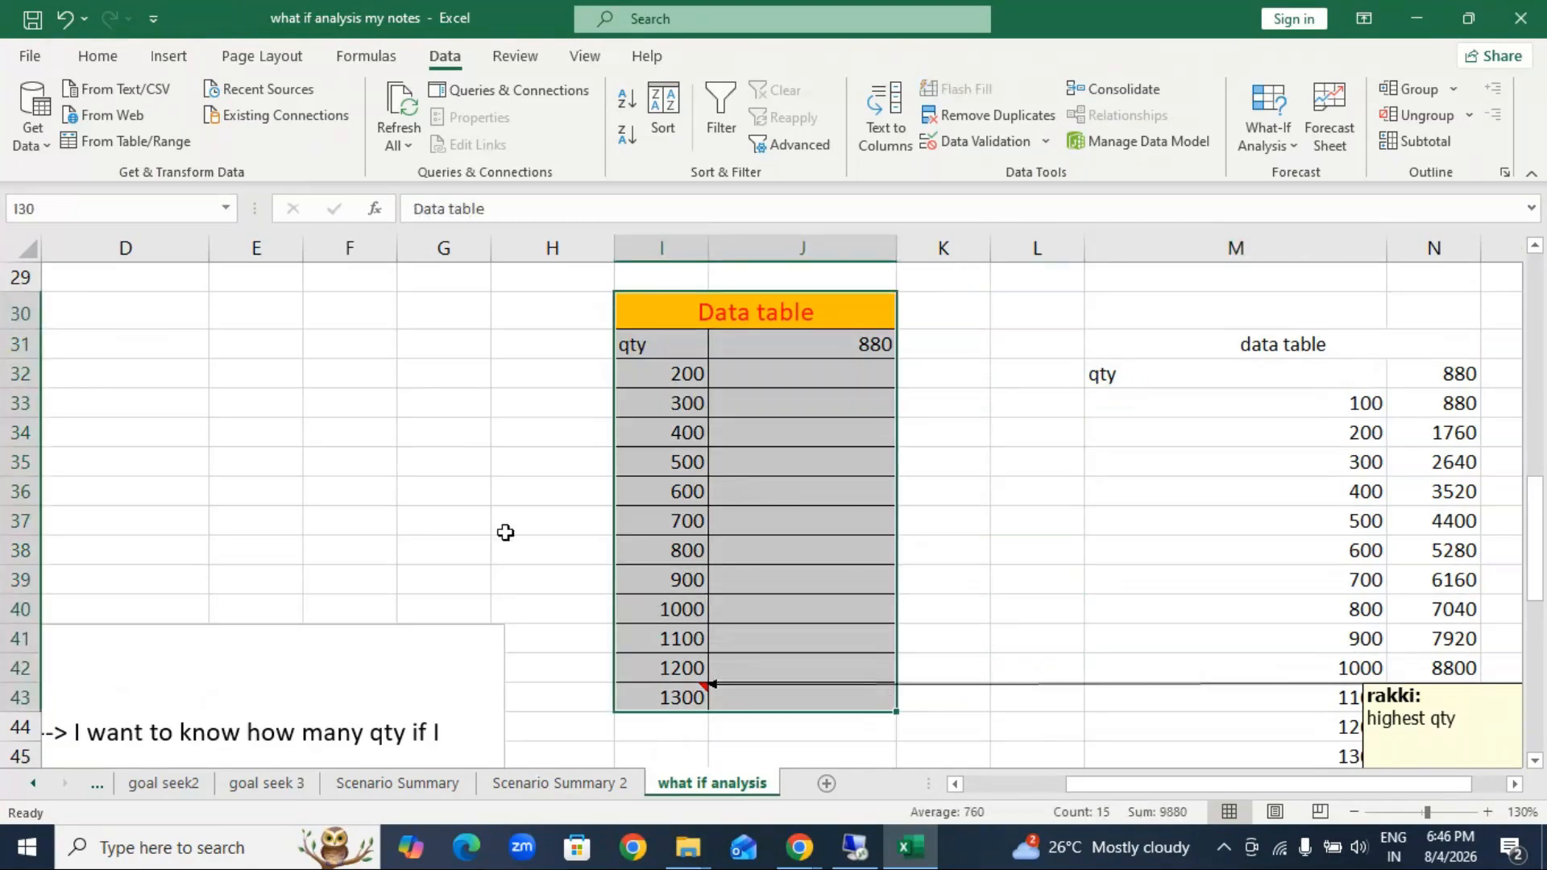
pyautogui.click(516, 495)
# Step: Try to delete the old quantity and profit table in columns A to D, starting from row 21
pyautogui.scroll(3, 469, 563)
pyautogui.scroll(6, 469, 563)
pyautogui.scroll(-2, 471, 555)
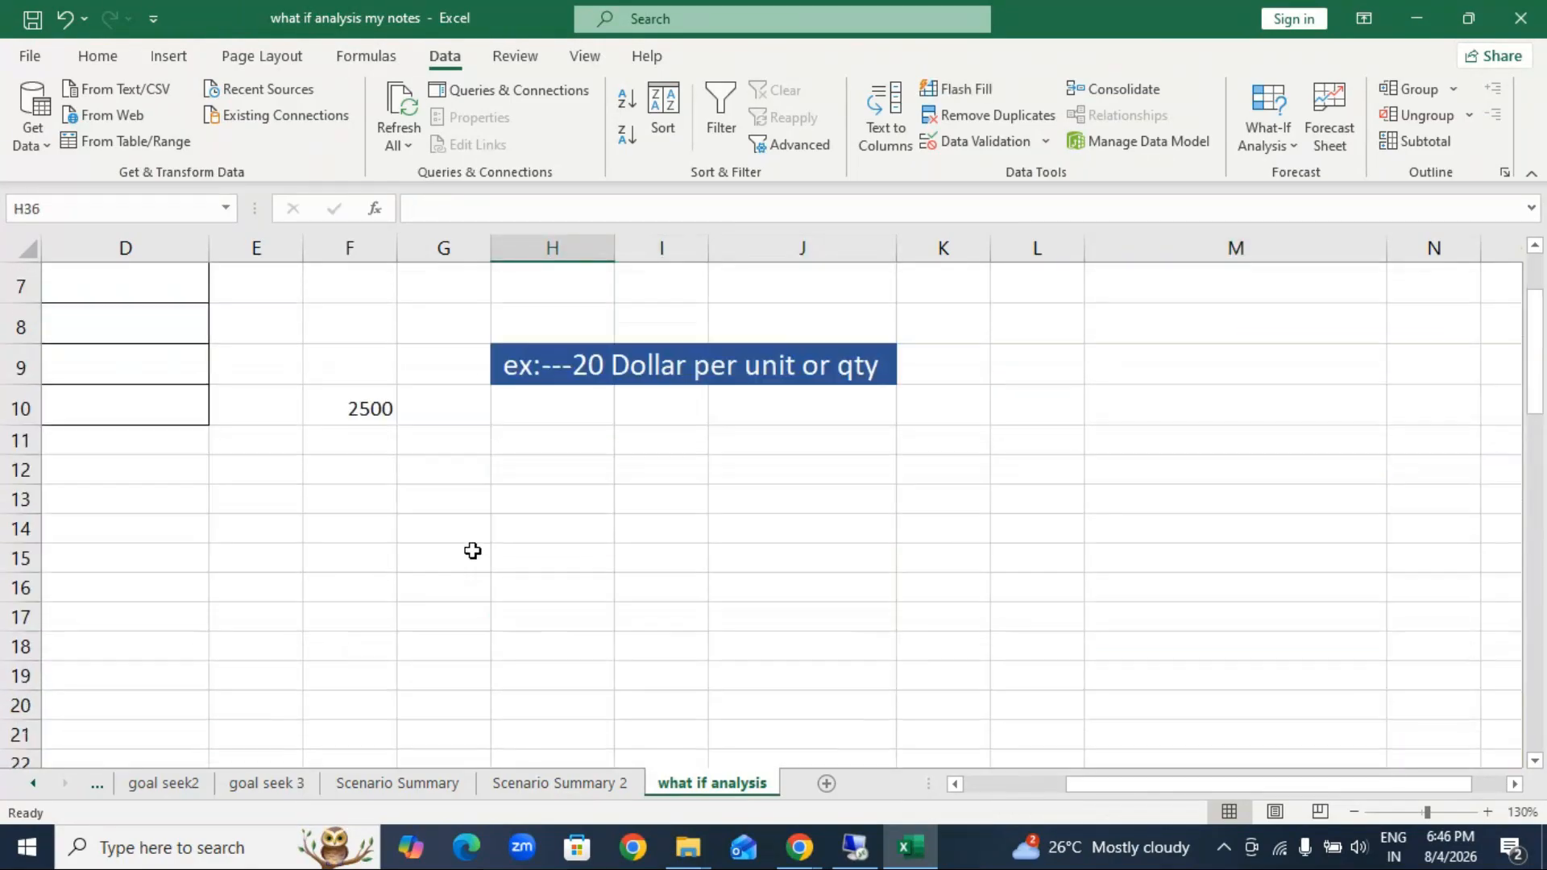
pyautogui.moveTo(1289, 790); pyautogui.dragTo(1194, 790)
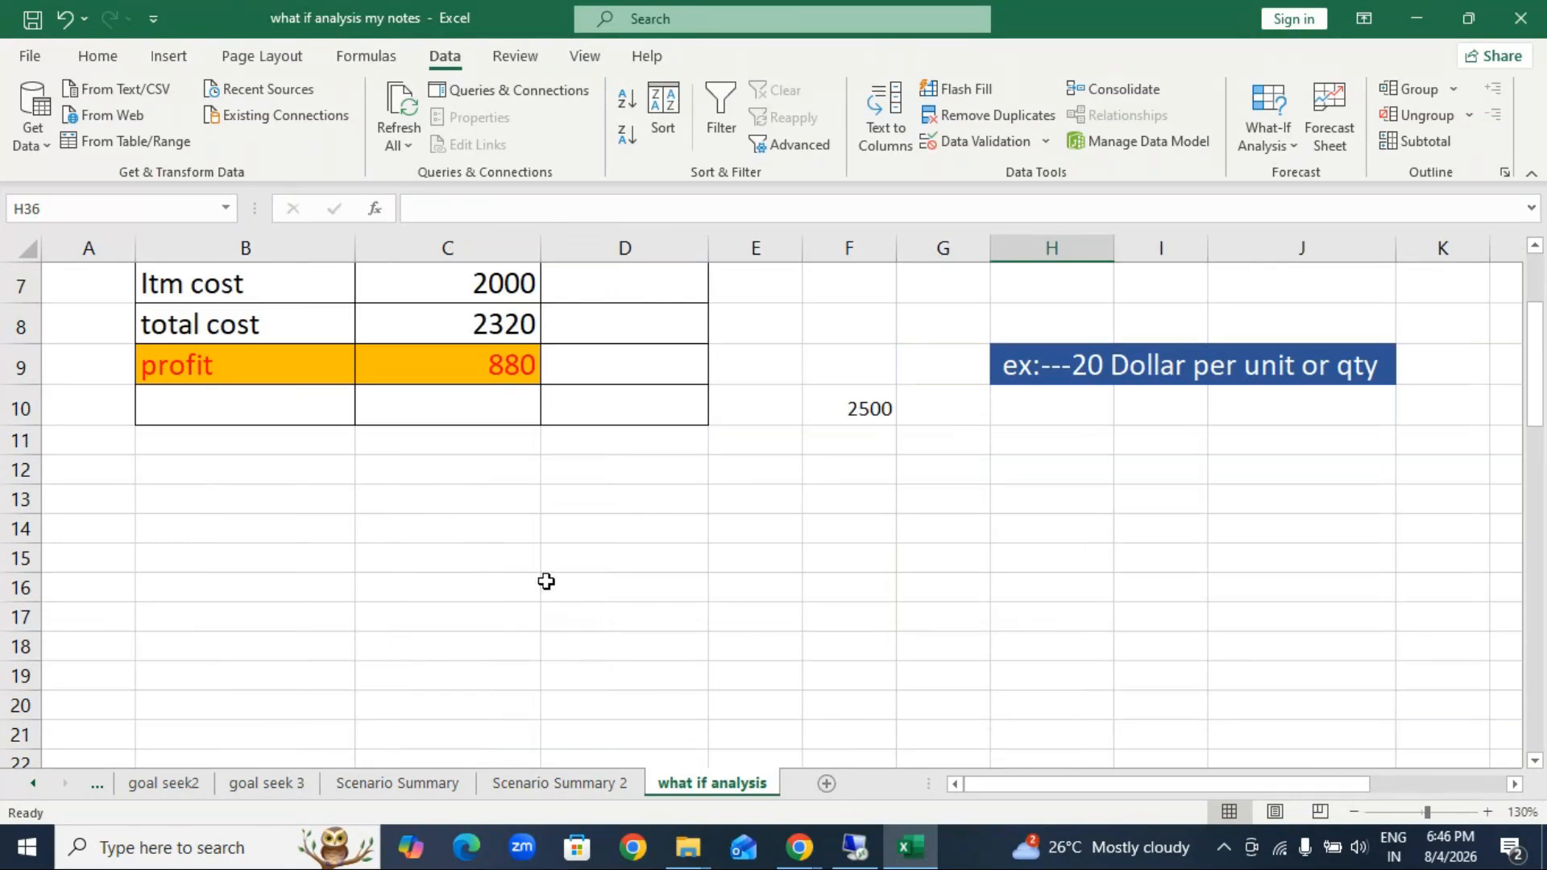
pyautogui.scroll(-3, 545, 580)
pyautogui.moveTo(81, 420); pyautogui.dragTo(679, 360)
pyautogui.press('BackSpace')
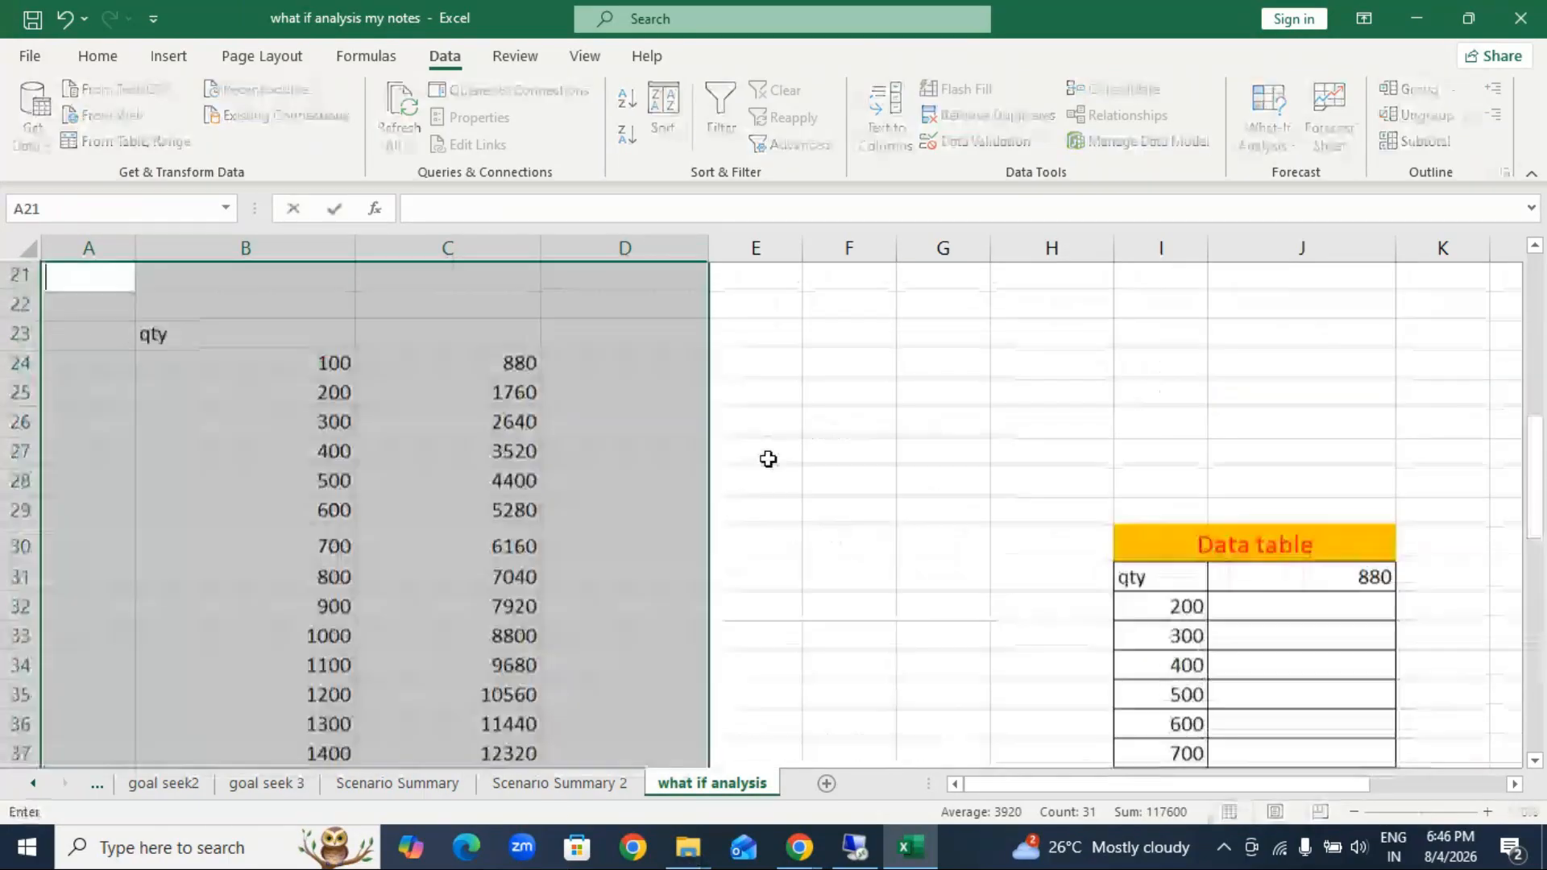
pyautogui.click(767, 498)
# Step: Clear all contents and formatting from the old quantity and profit table in B23:D38
pyautogui.moveTo(166, 338); pyautogui.dragTo(594, 753)
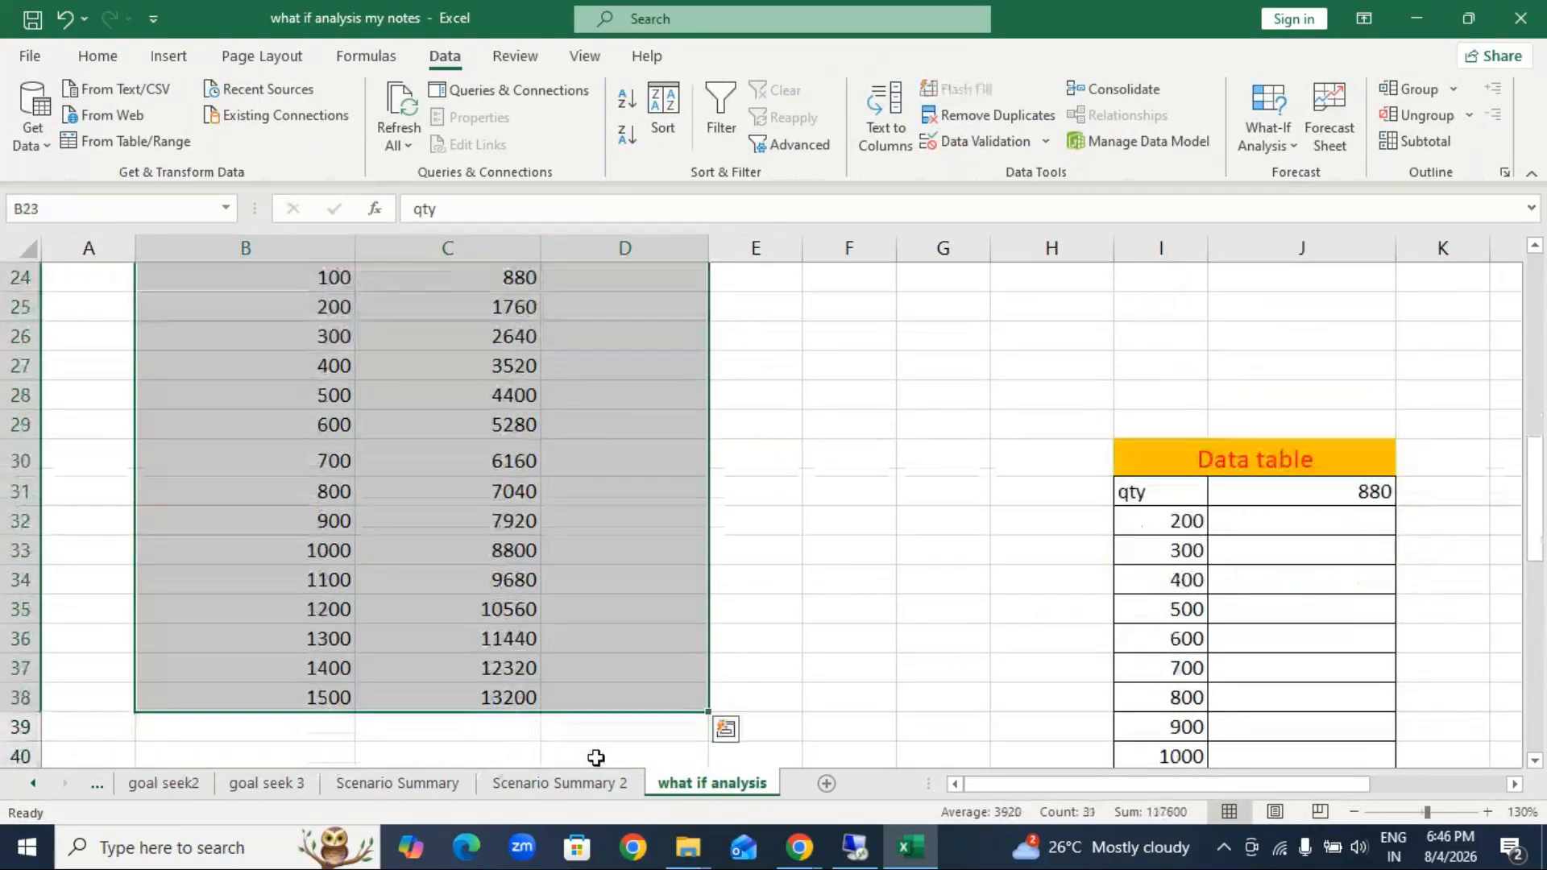
pyautogui.click(117, 57)
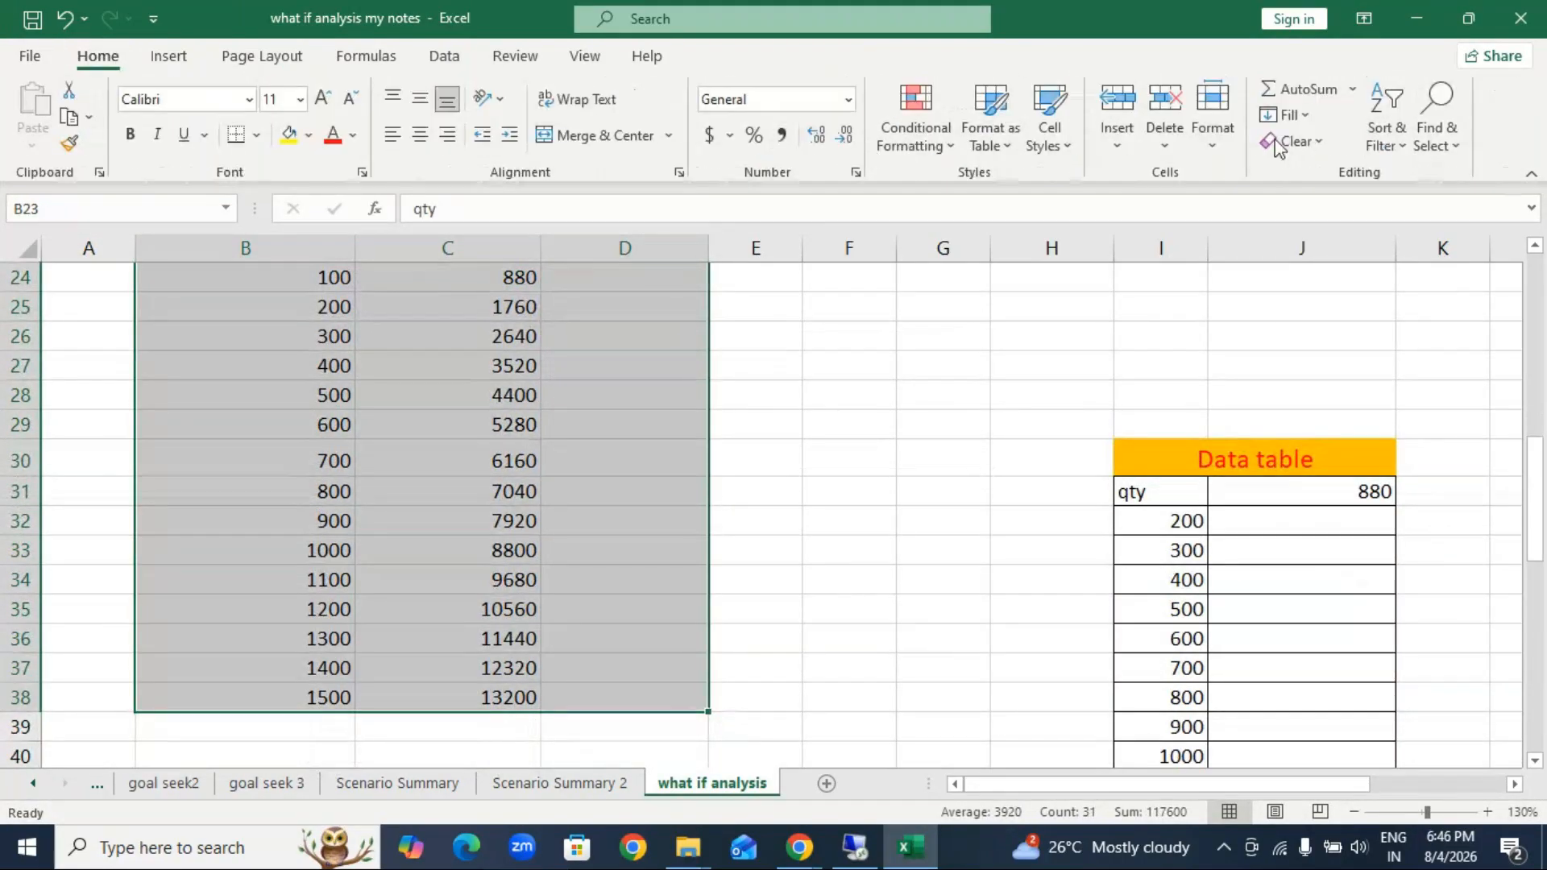
pyautogui.click(1325, 143)
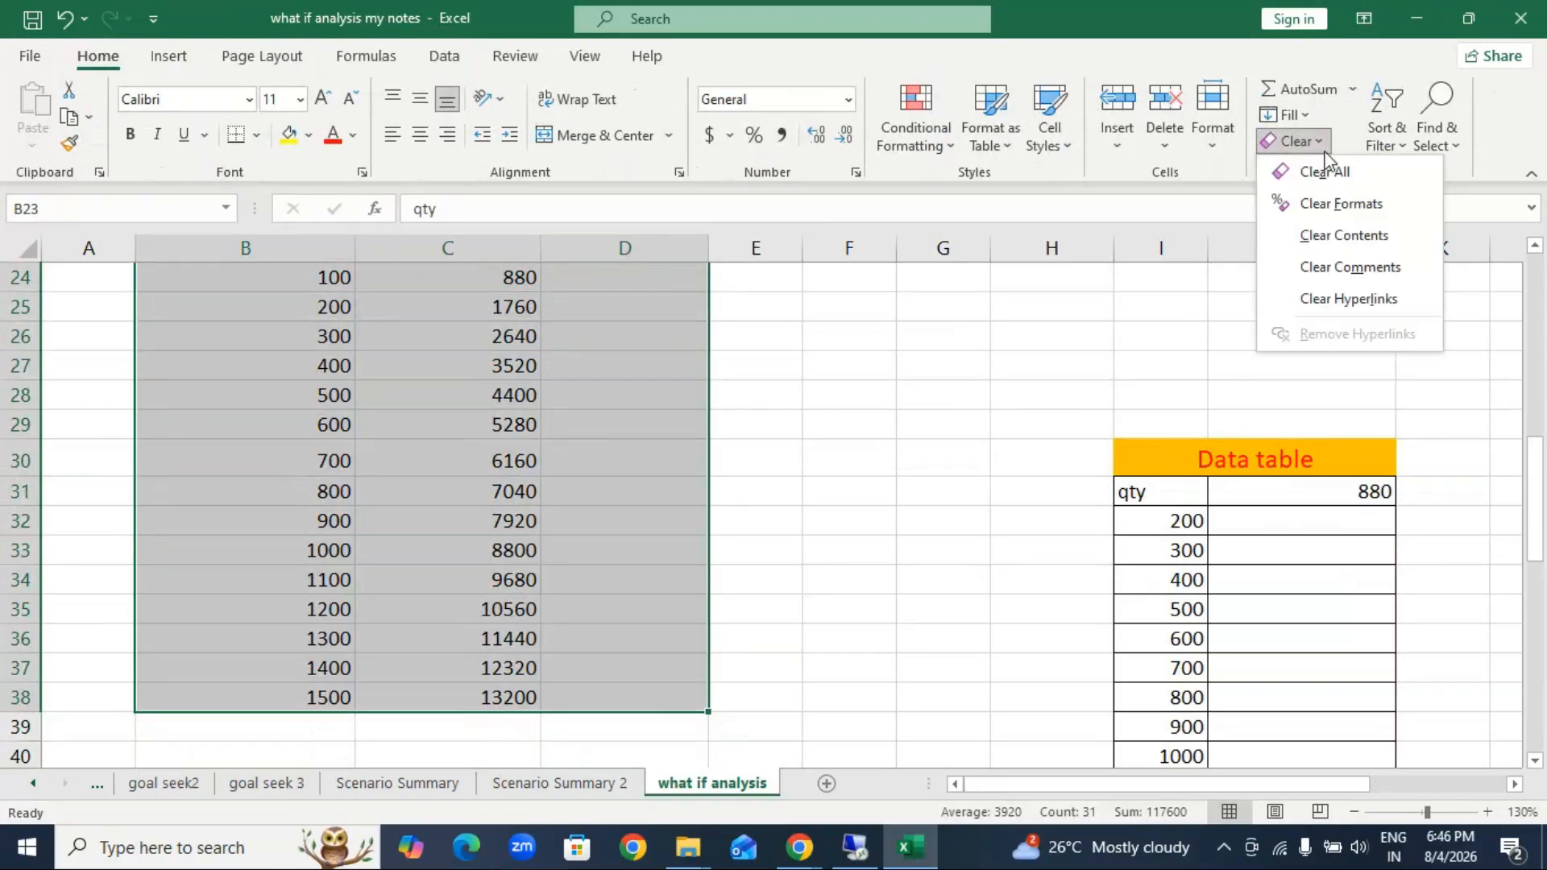
pyautogui.click(1326, 172)
pyautogui.scroll(-1, 466, 580)
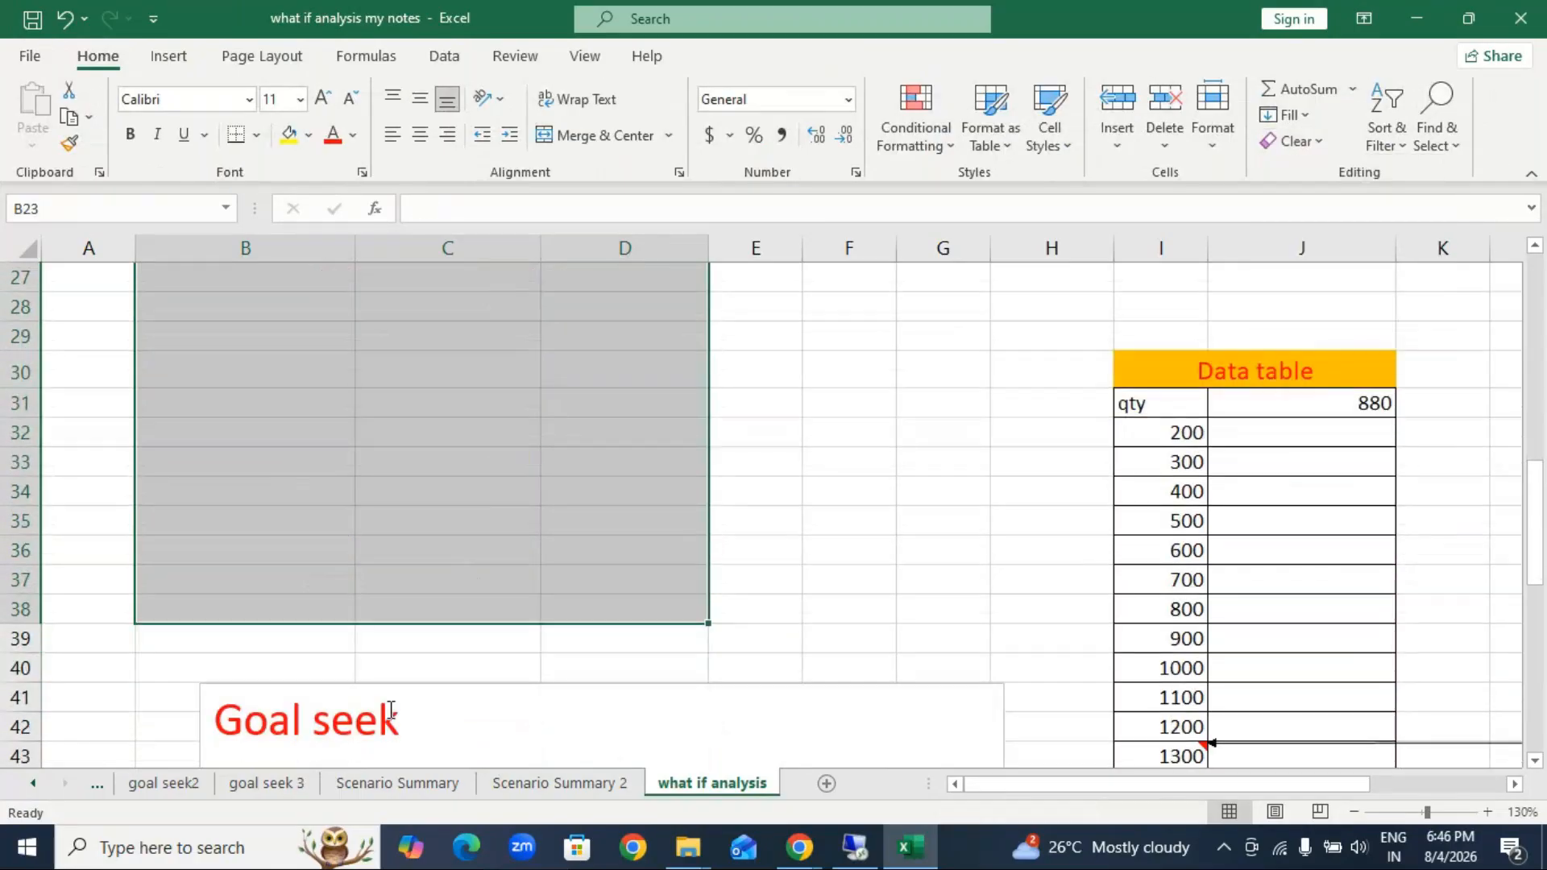
# Step: Delete the Goal seek text box below the cleared range
pyautogui.click(422, 684)
pyautogui.press('Delete')
pyautogui.scroll(-2, 725, 605)
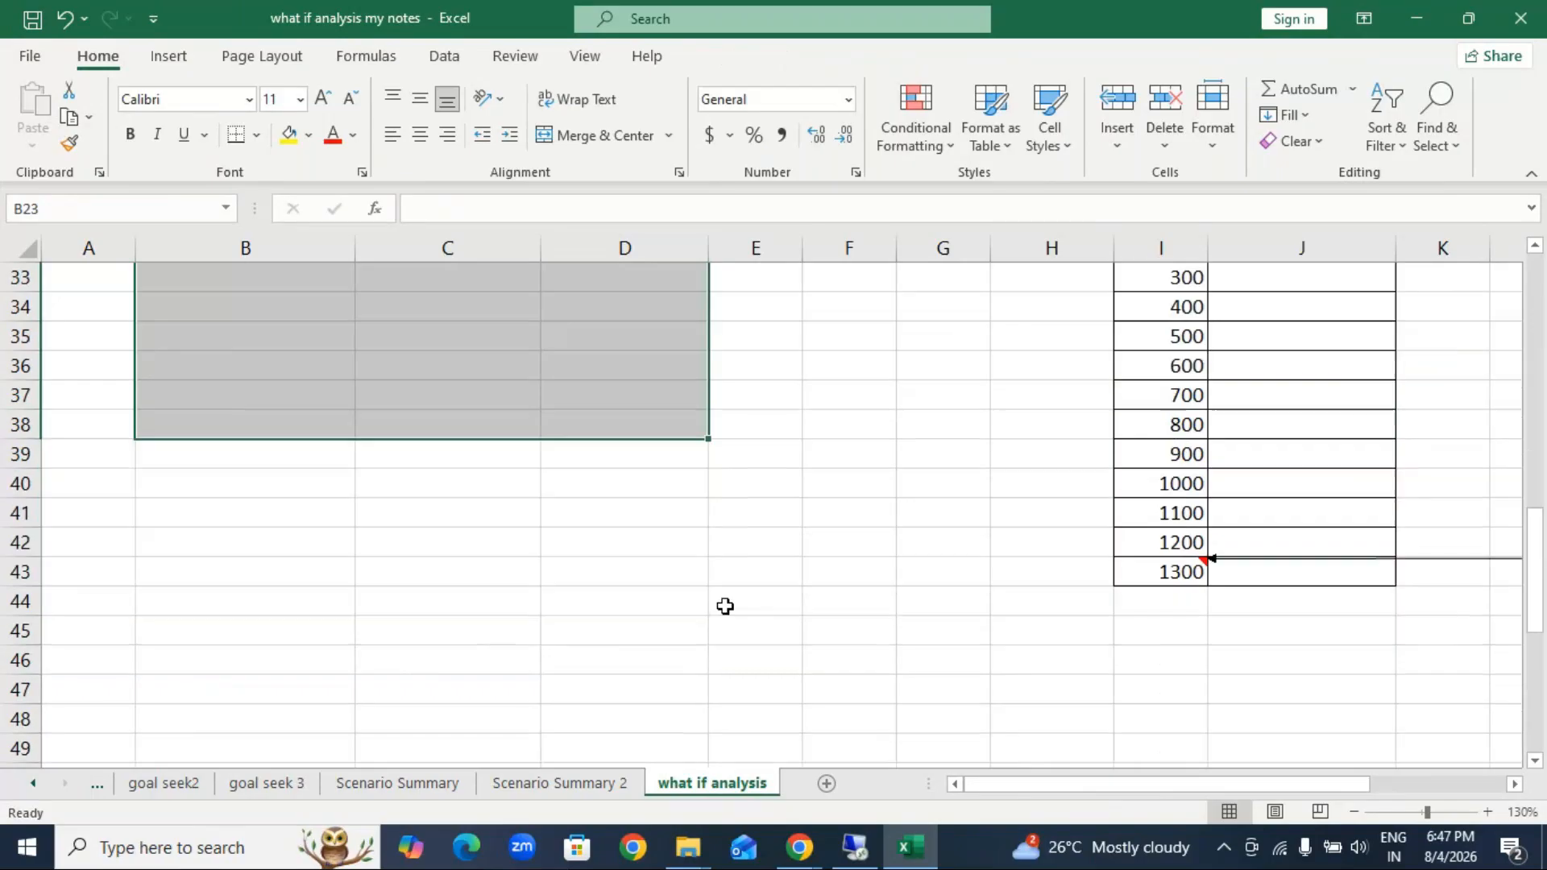
pyautogui.scroll(7, 564, 660)
pyautogui.click(265, 365)
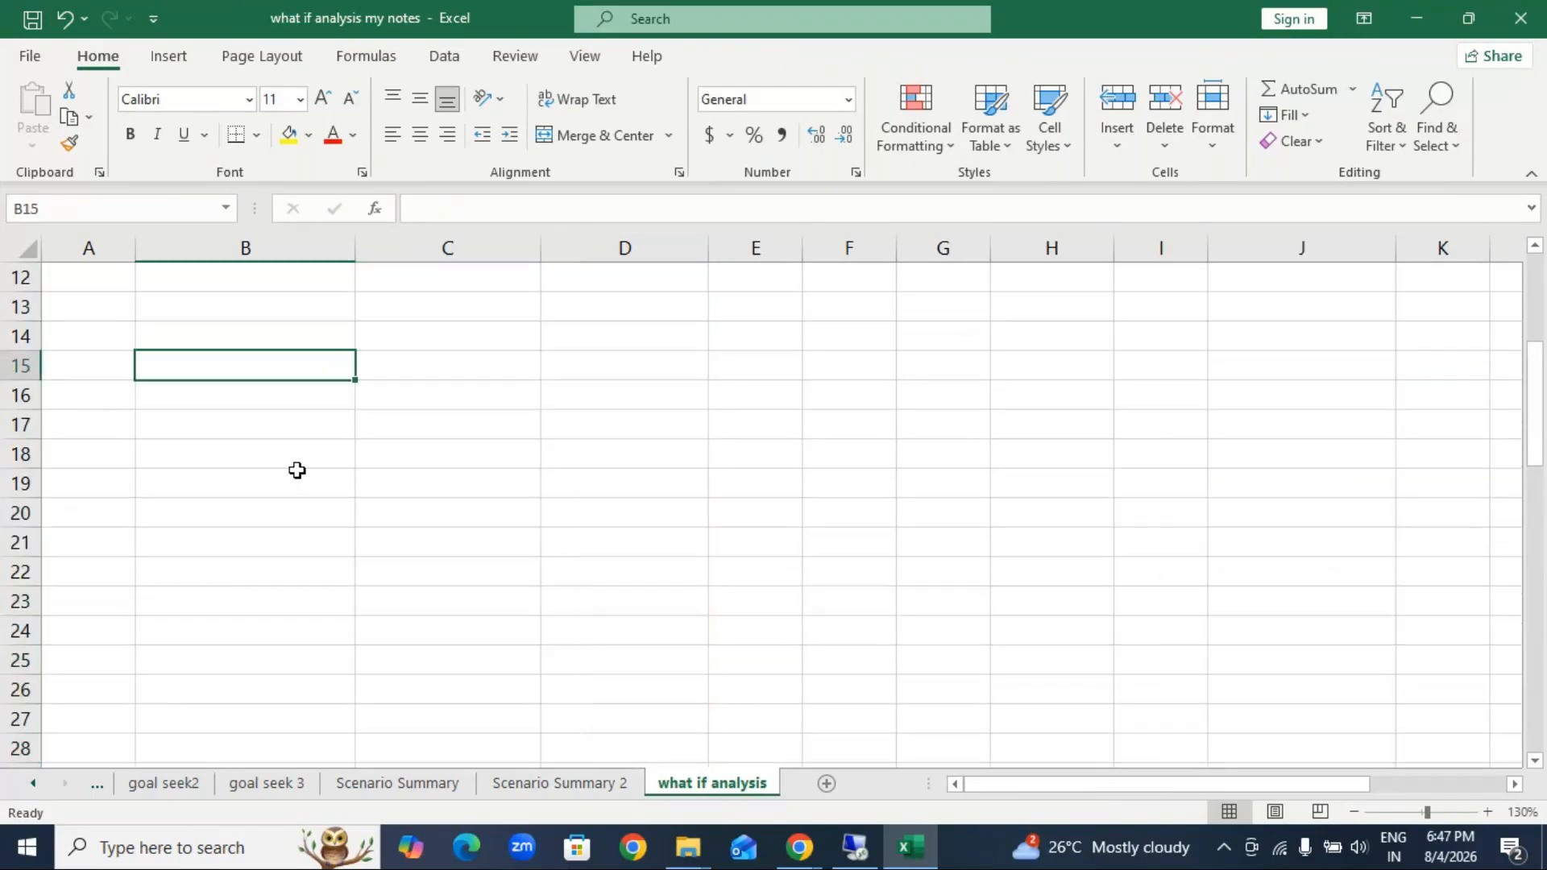
pyautogui.scroll(4, 484, 443)
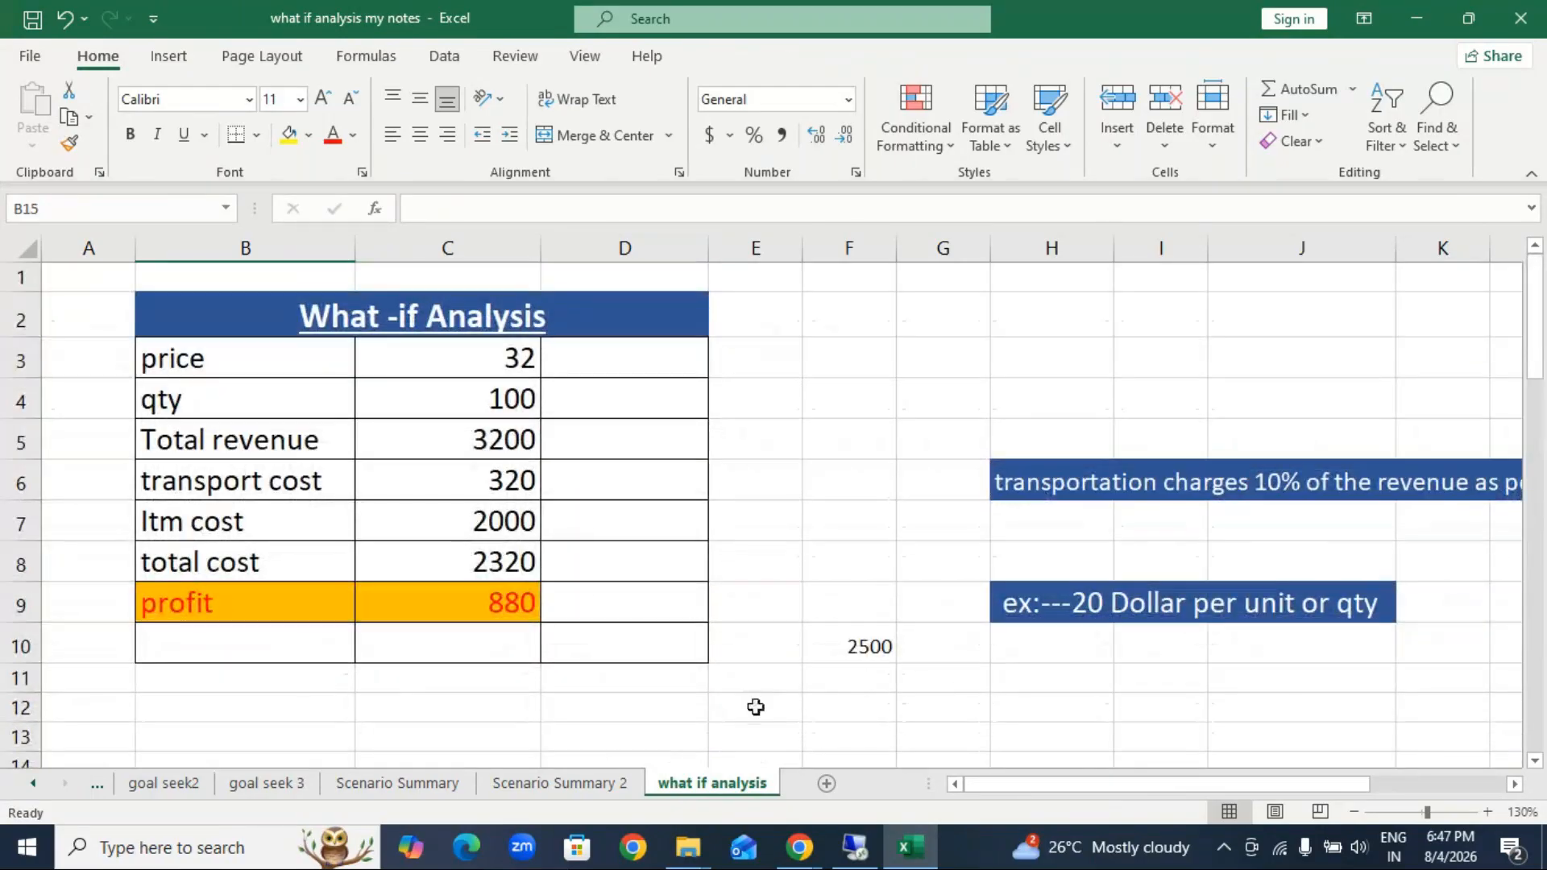
pyautogui.click(578, 785)
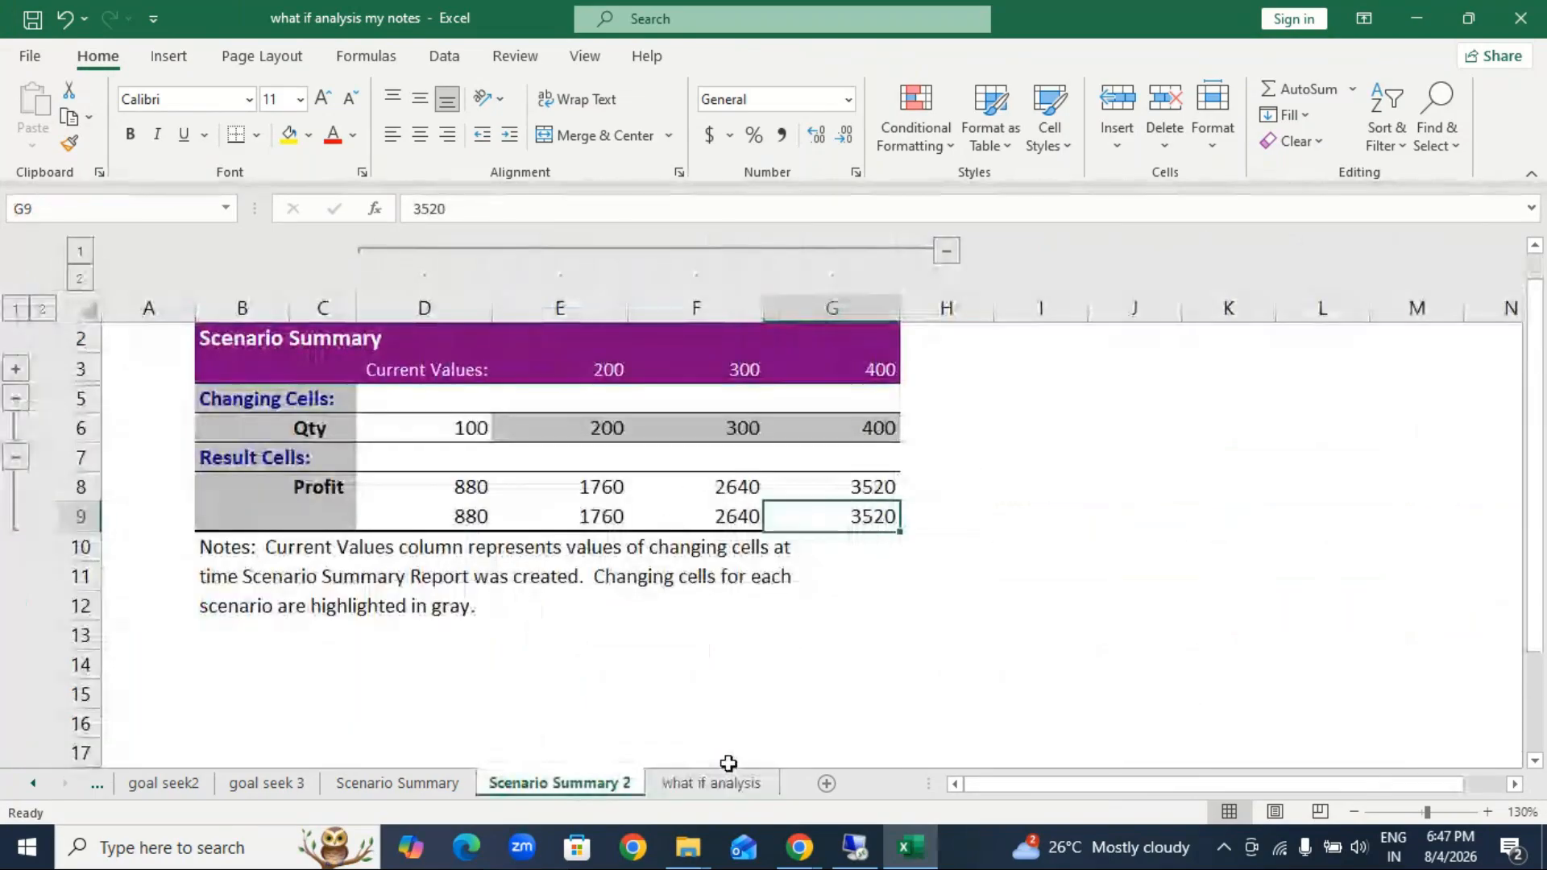
pyautogui.click(728, 785)
# Step: Start a new table below the What-if Analysis block with headings Qty in B12 and Profit in C12, and 100 in B13
pyautogui.scroll(-2, 573, 677)
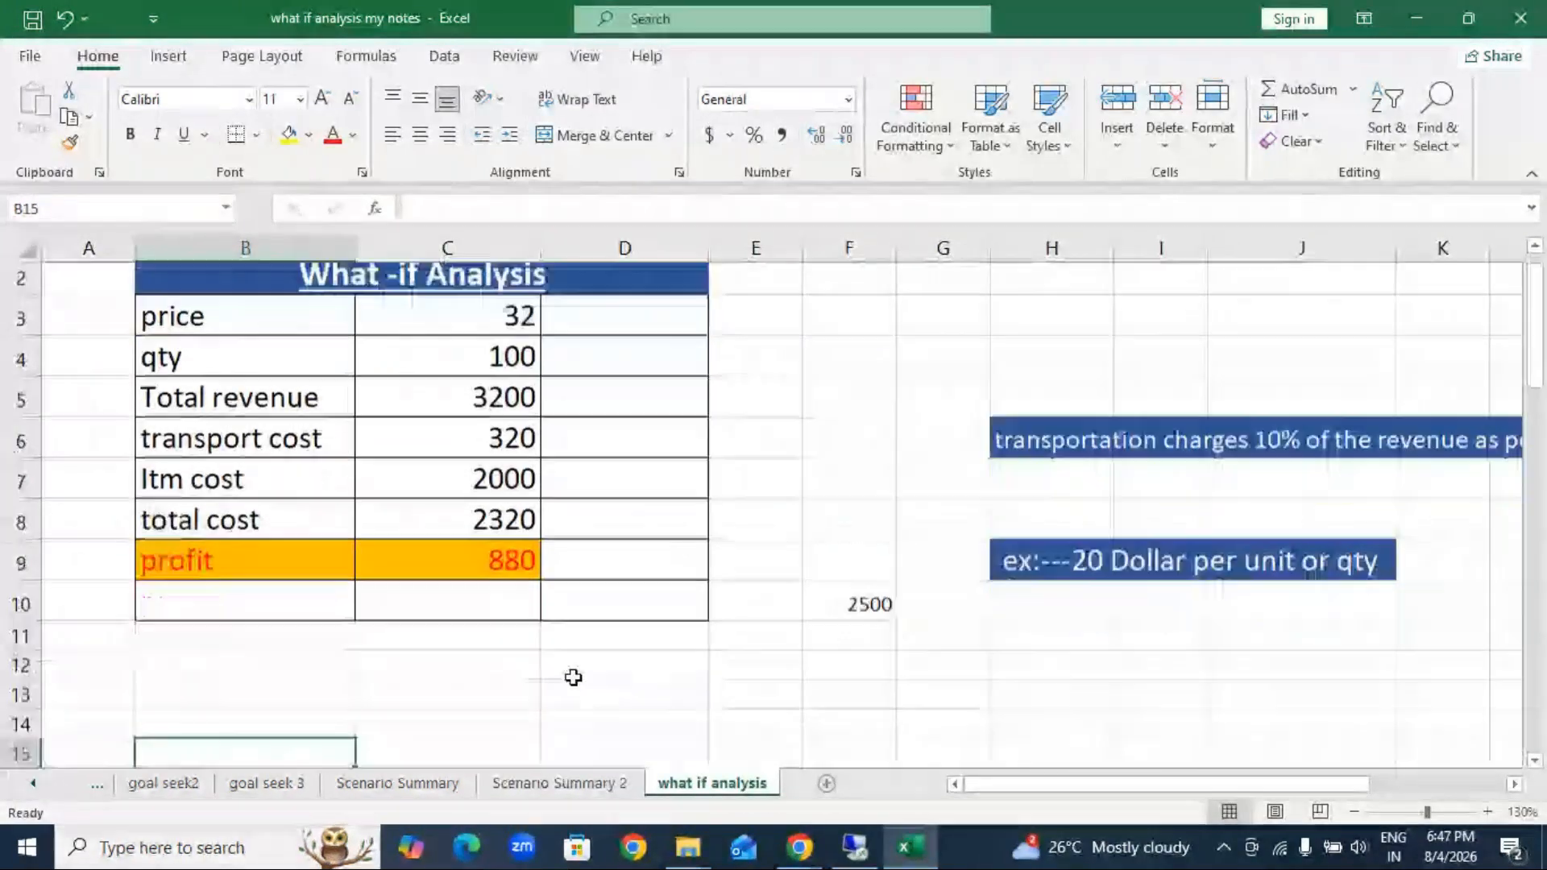
pyautogui.click(327, 507)
pyautogui.write('100')
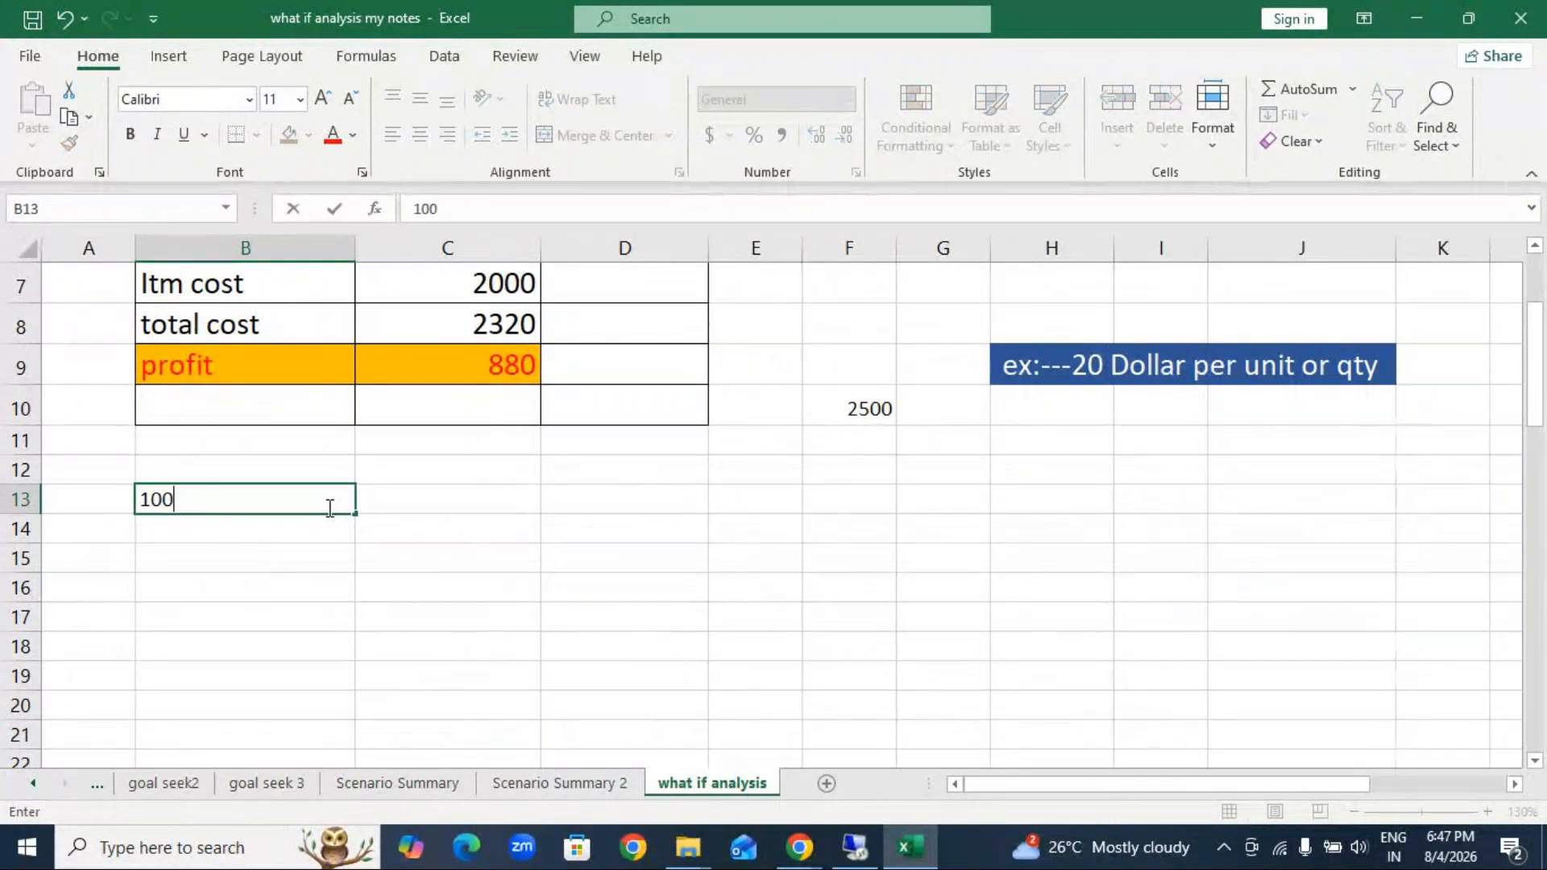
pyautogui.press('Return')
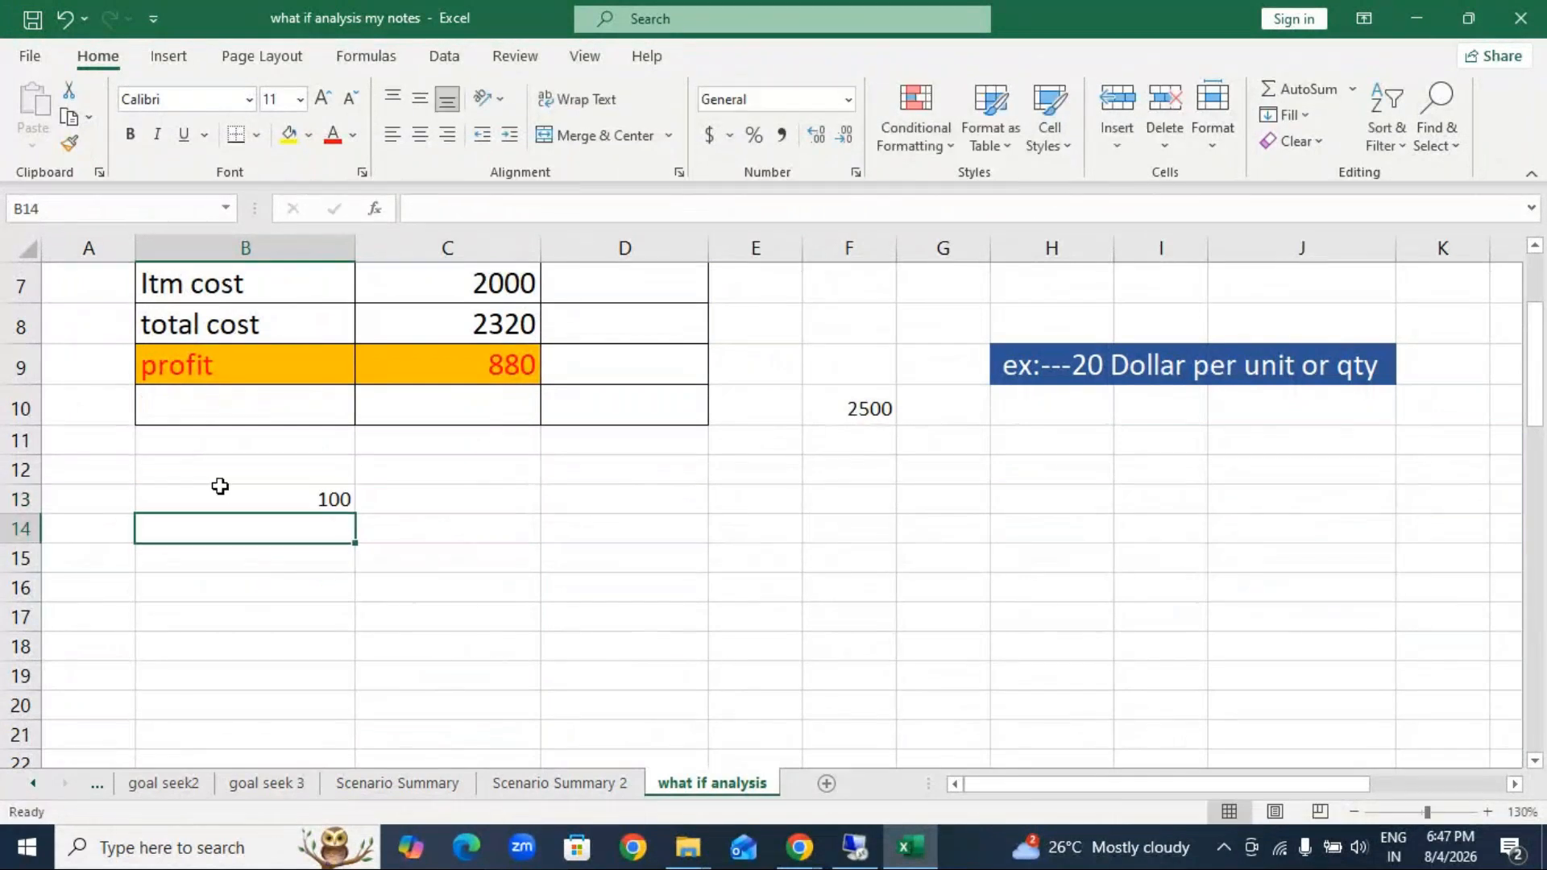
pyautogui.click(223, 477)
pyautogui.write('Qty')
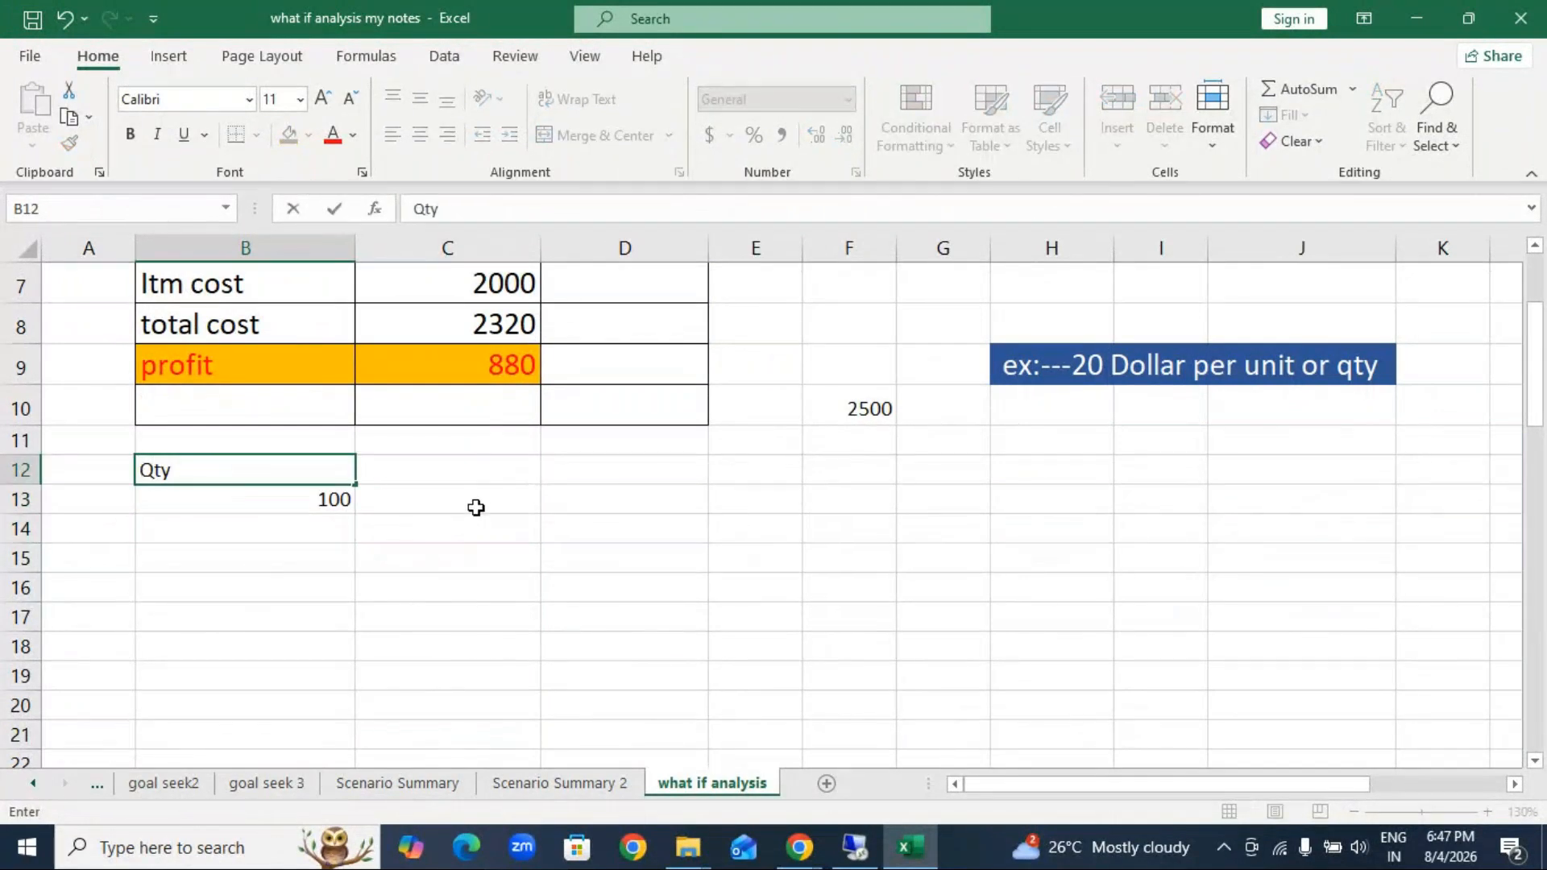
pyautogui.click(471, 466)
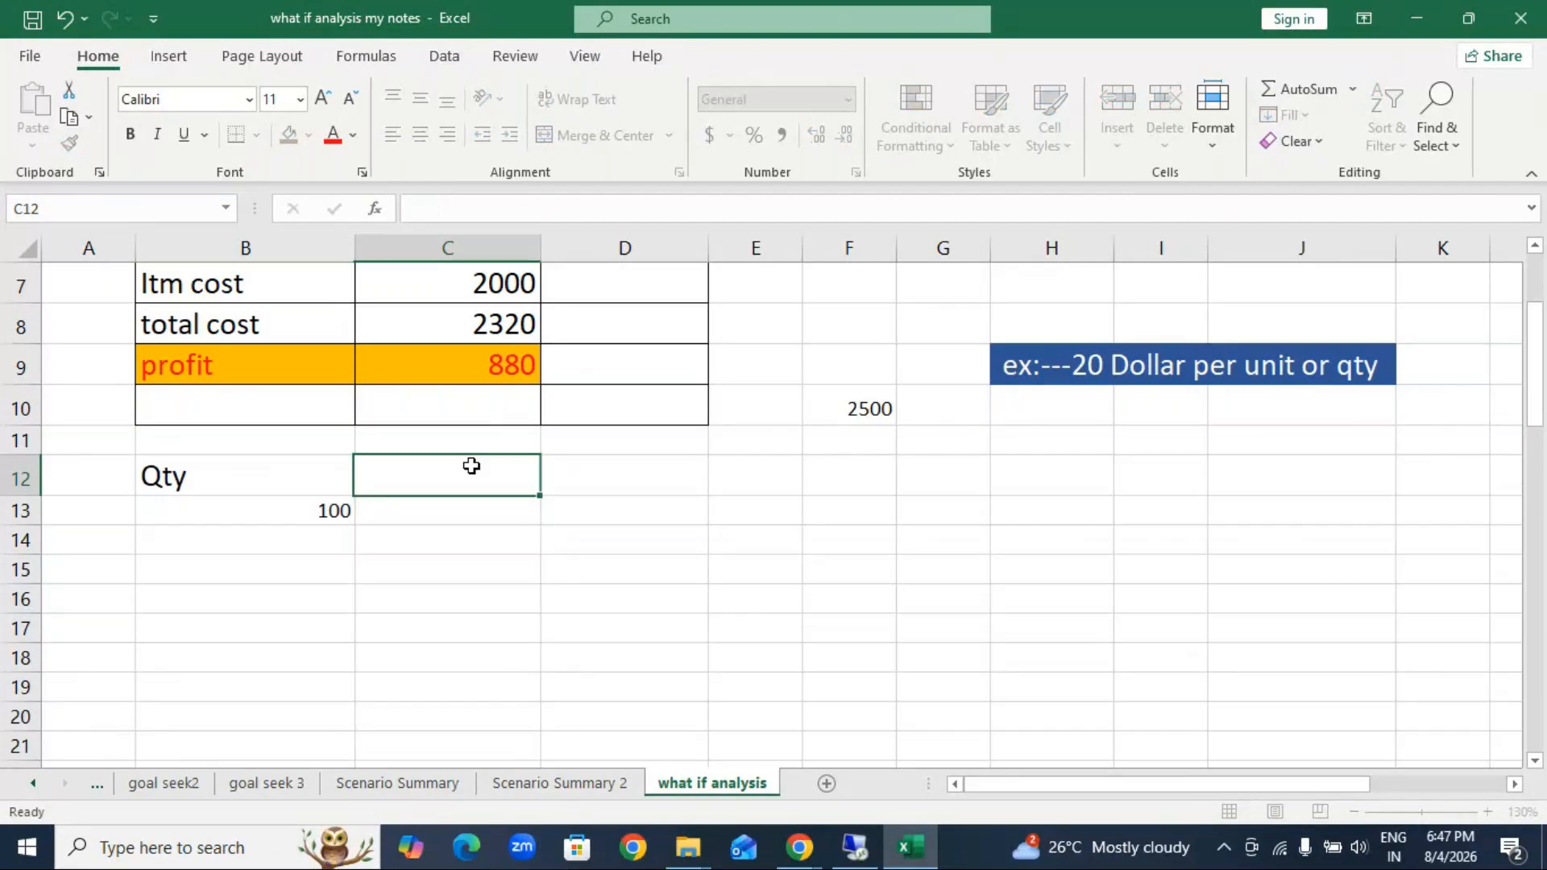
pyautogui.write('Profit')
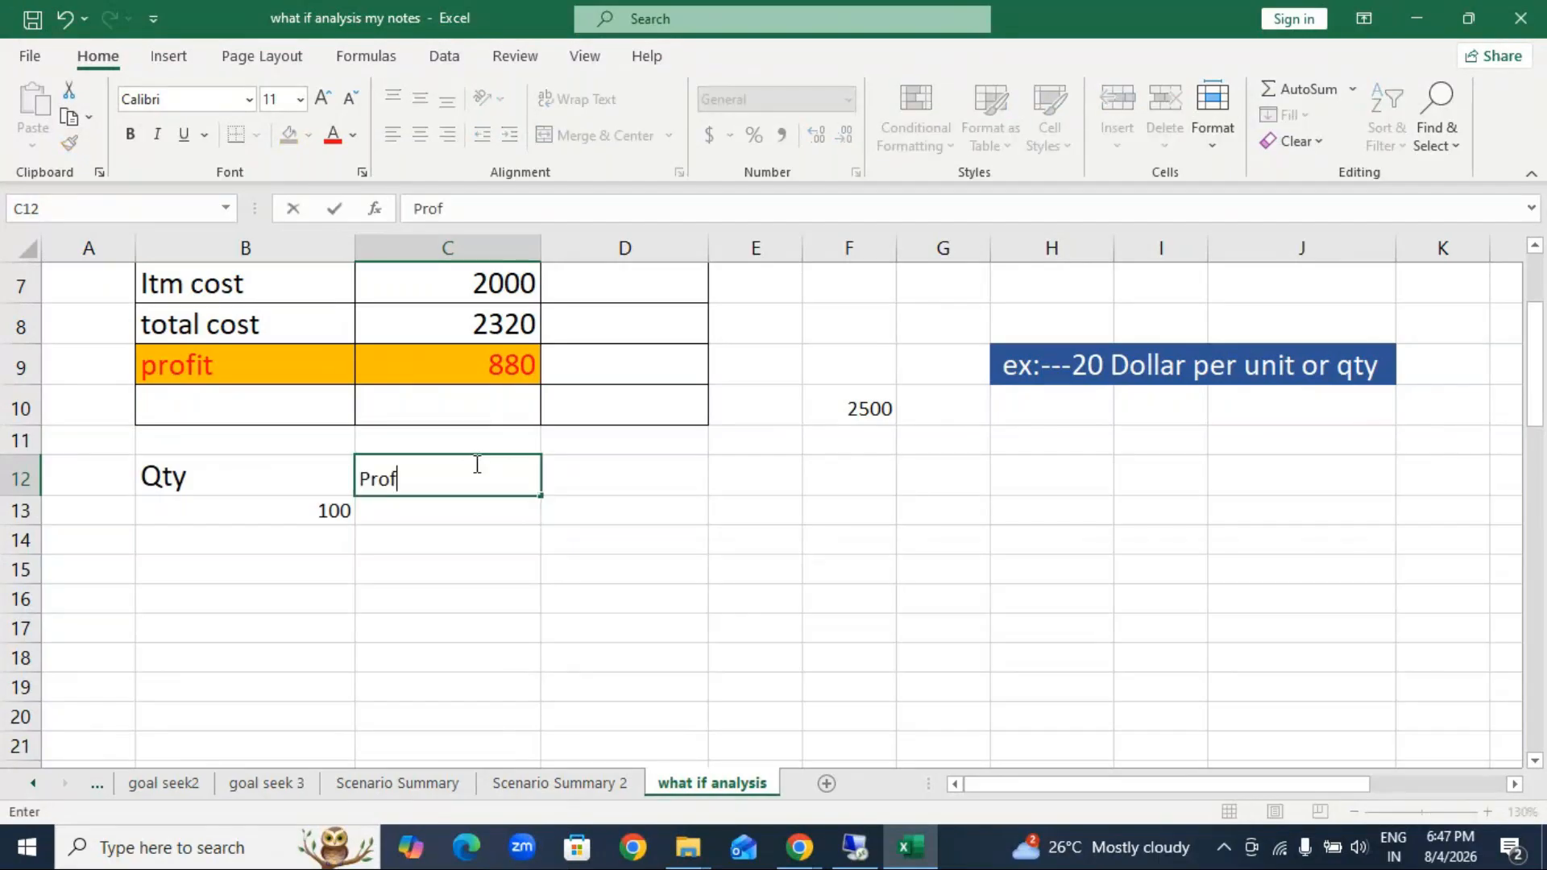
pyautogui.click(376, 569)
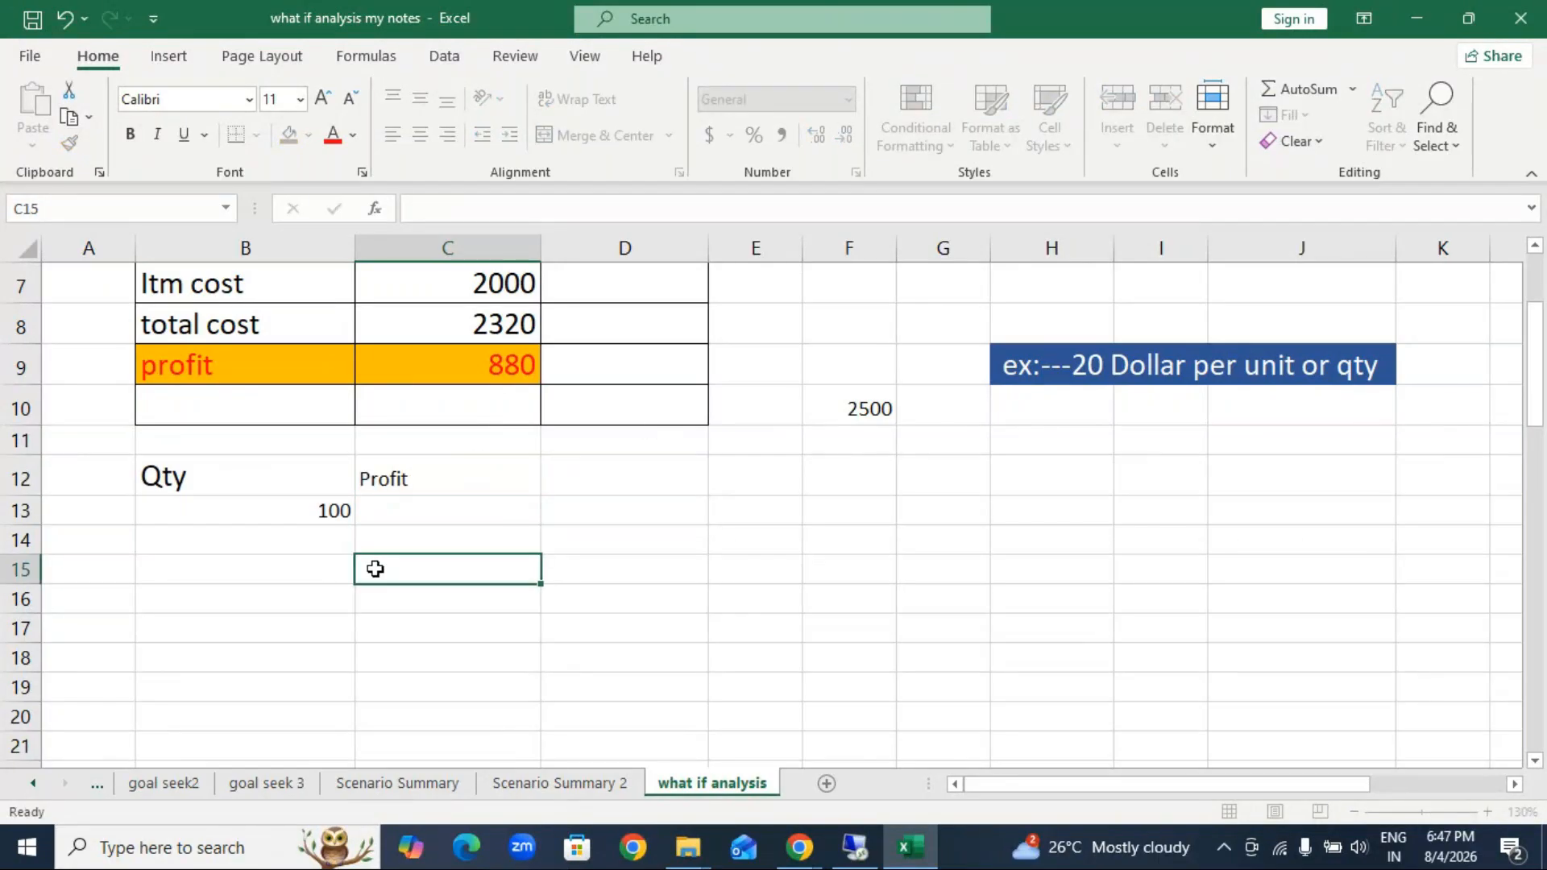
# Step: Enter 100 in B13 and 200 in B14, and extend the series down to 1300 in B25
pyautogui.click(354, 524)
pyautogui.moveTo(354, 530); pyautogui.dragTo(316, 525)
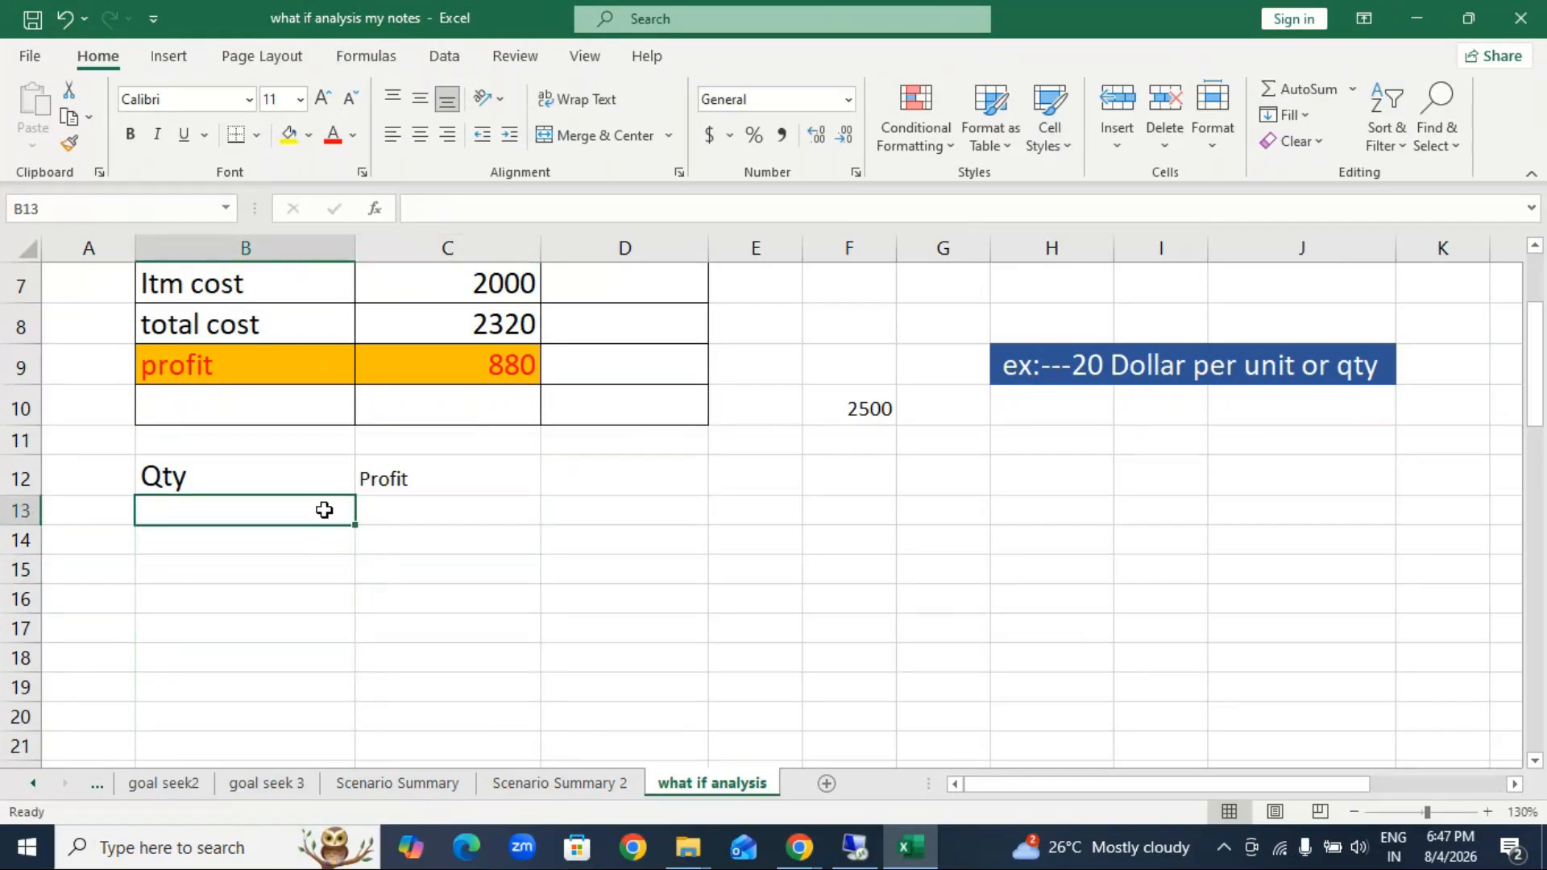
pyautogui.write('100')
pyautogui.press('Return')
pyautogui.write('200')
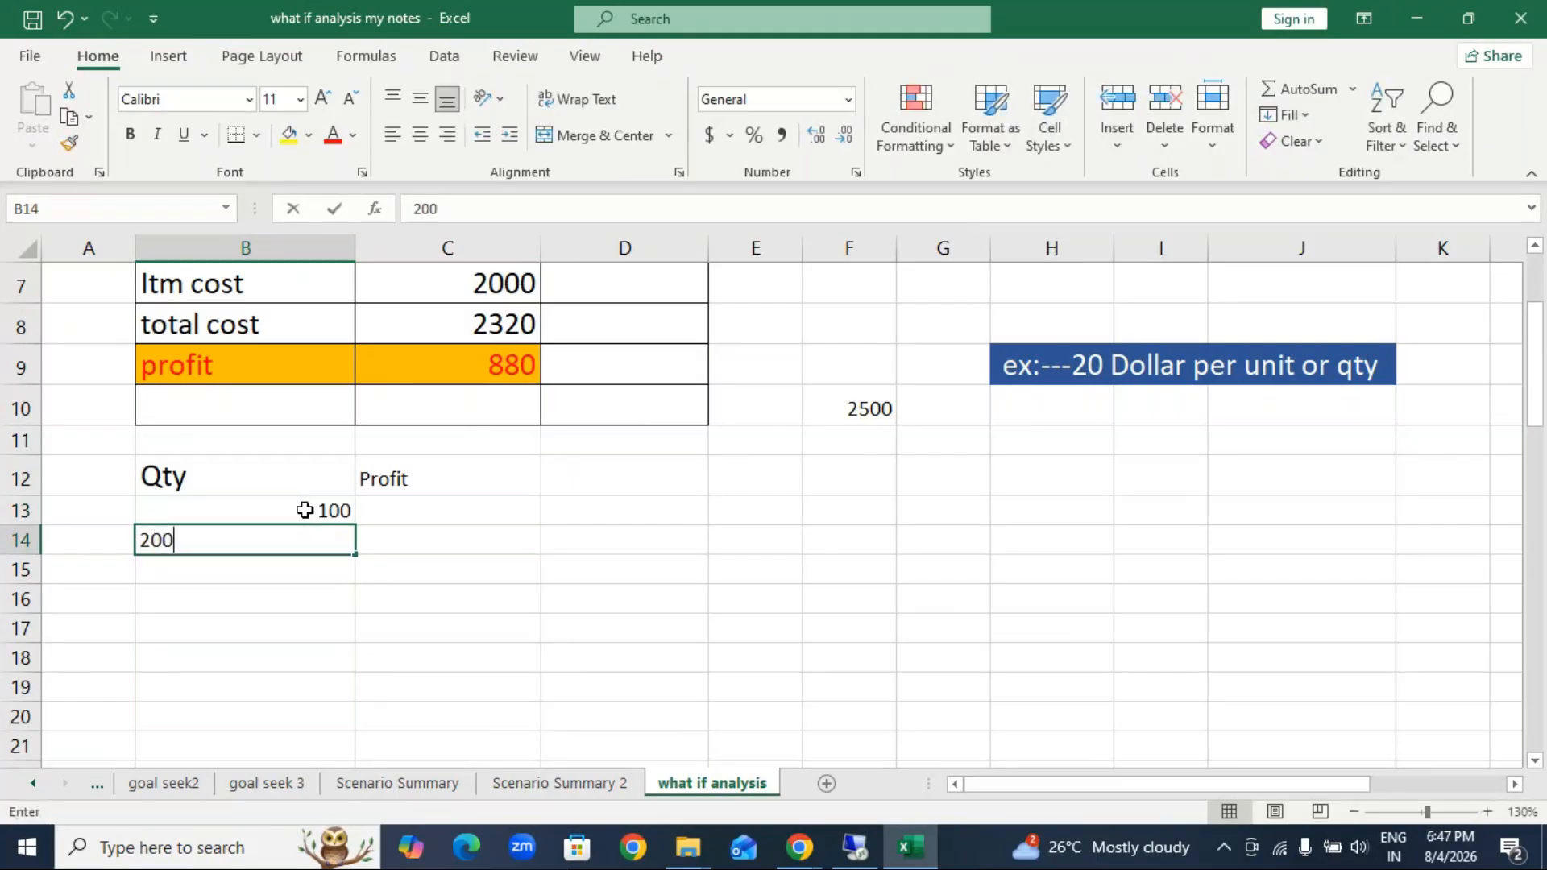
pyautogui.click(356, 621)
pyautogui.click(331, 503)
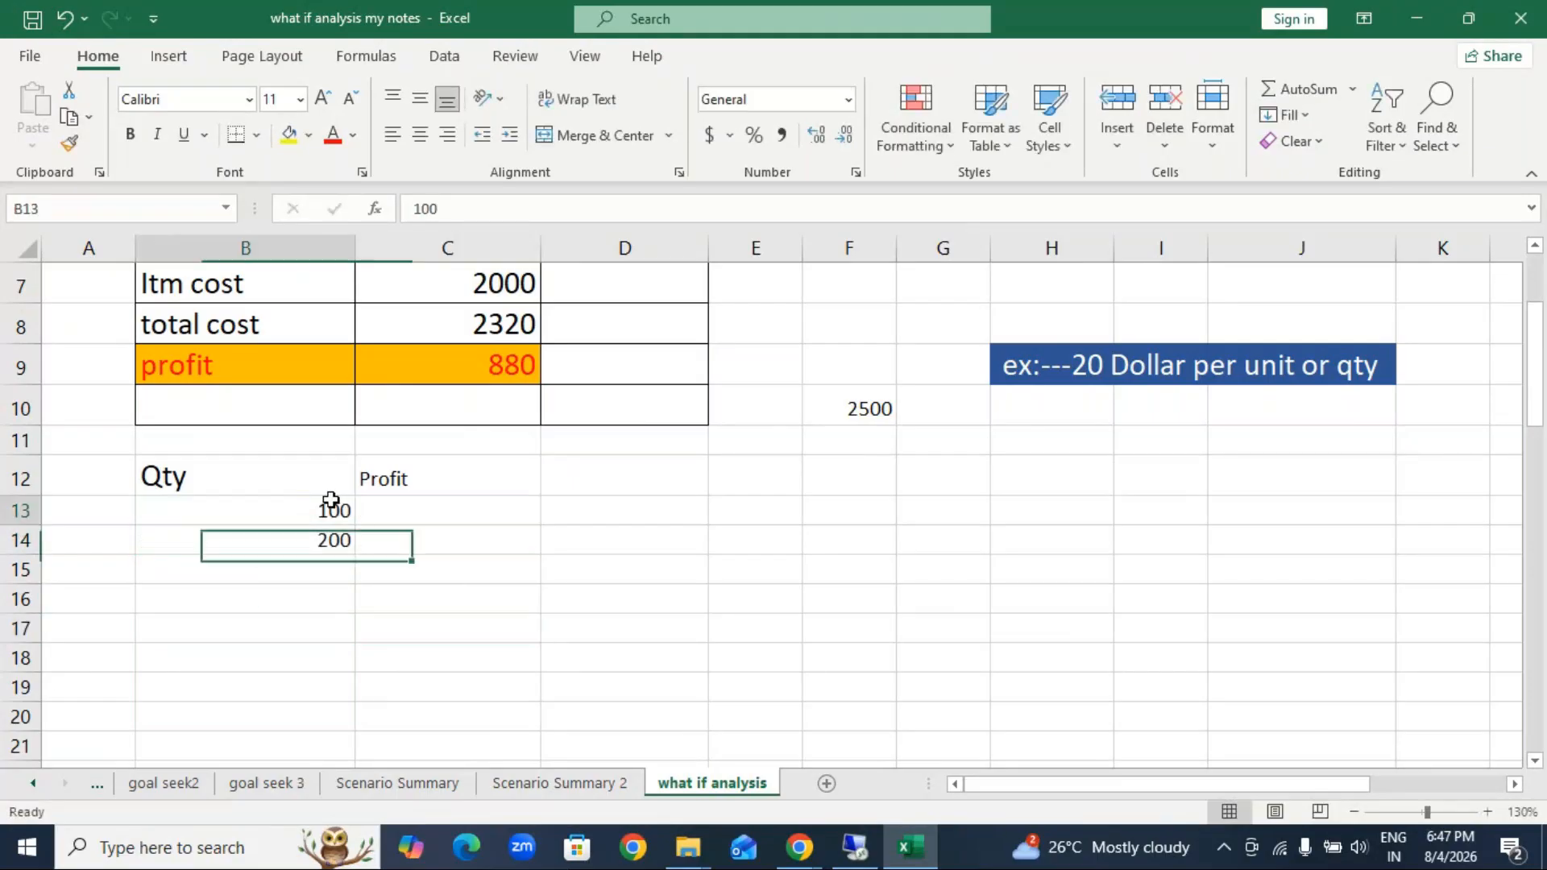
pyautogui.moveTo(331, 500); pyautogui.dragTo(331, 706)
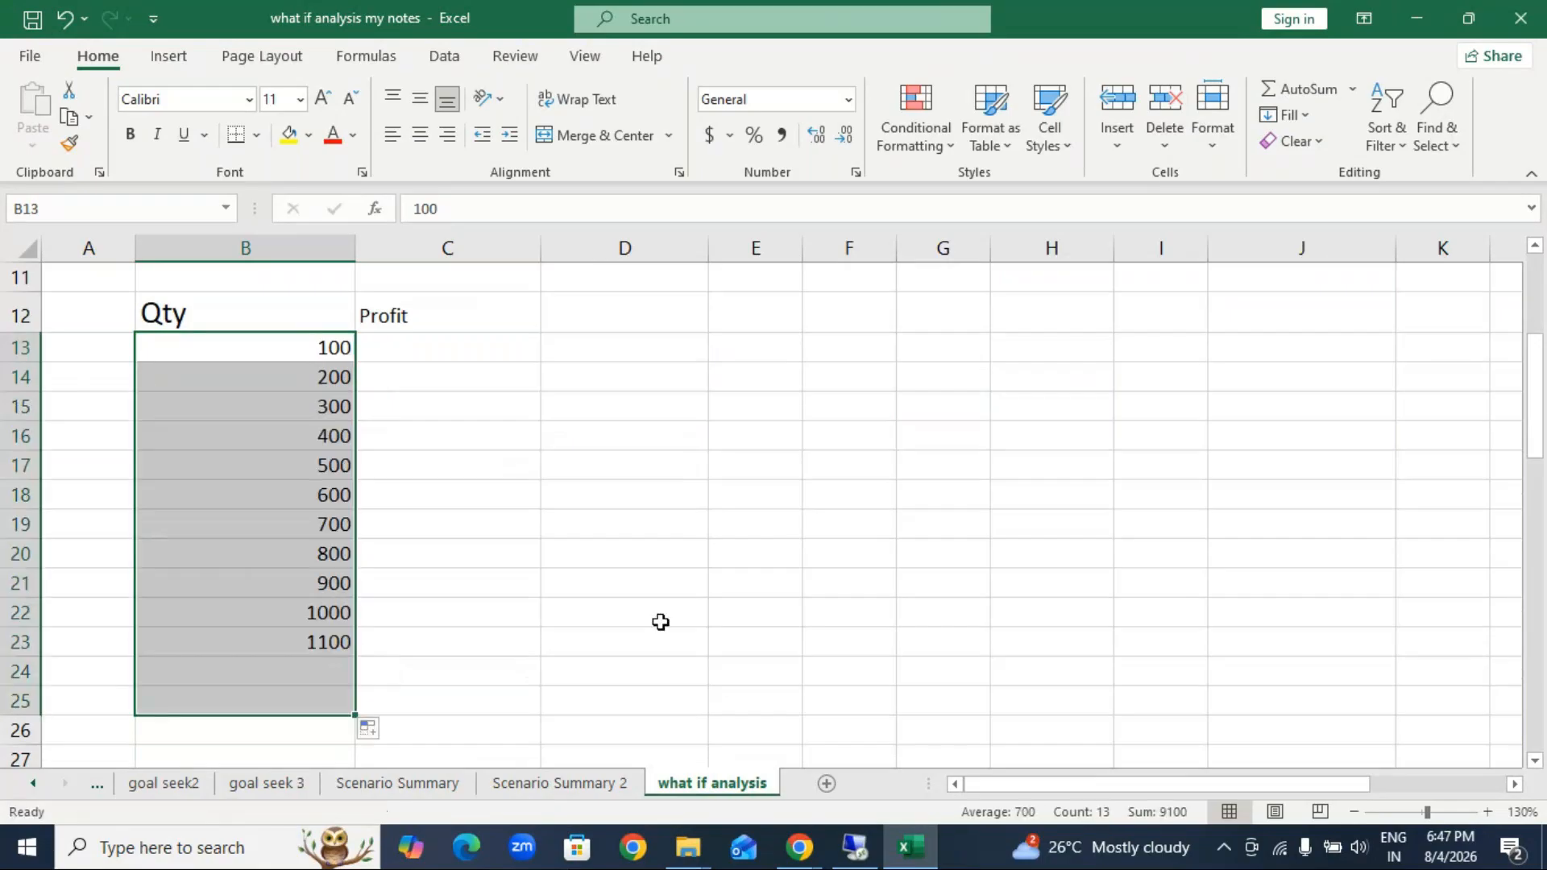
pyautogui.click(660, 622)
# Step: Try to calculate profits with a what-if Data Table on B12:C25, using profit cell C9 as the column input cell
pyautogui.click(190, 313)
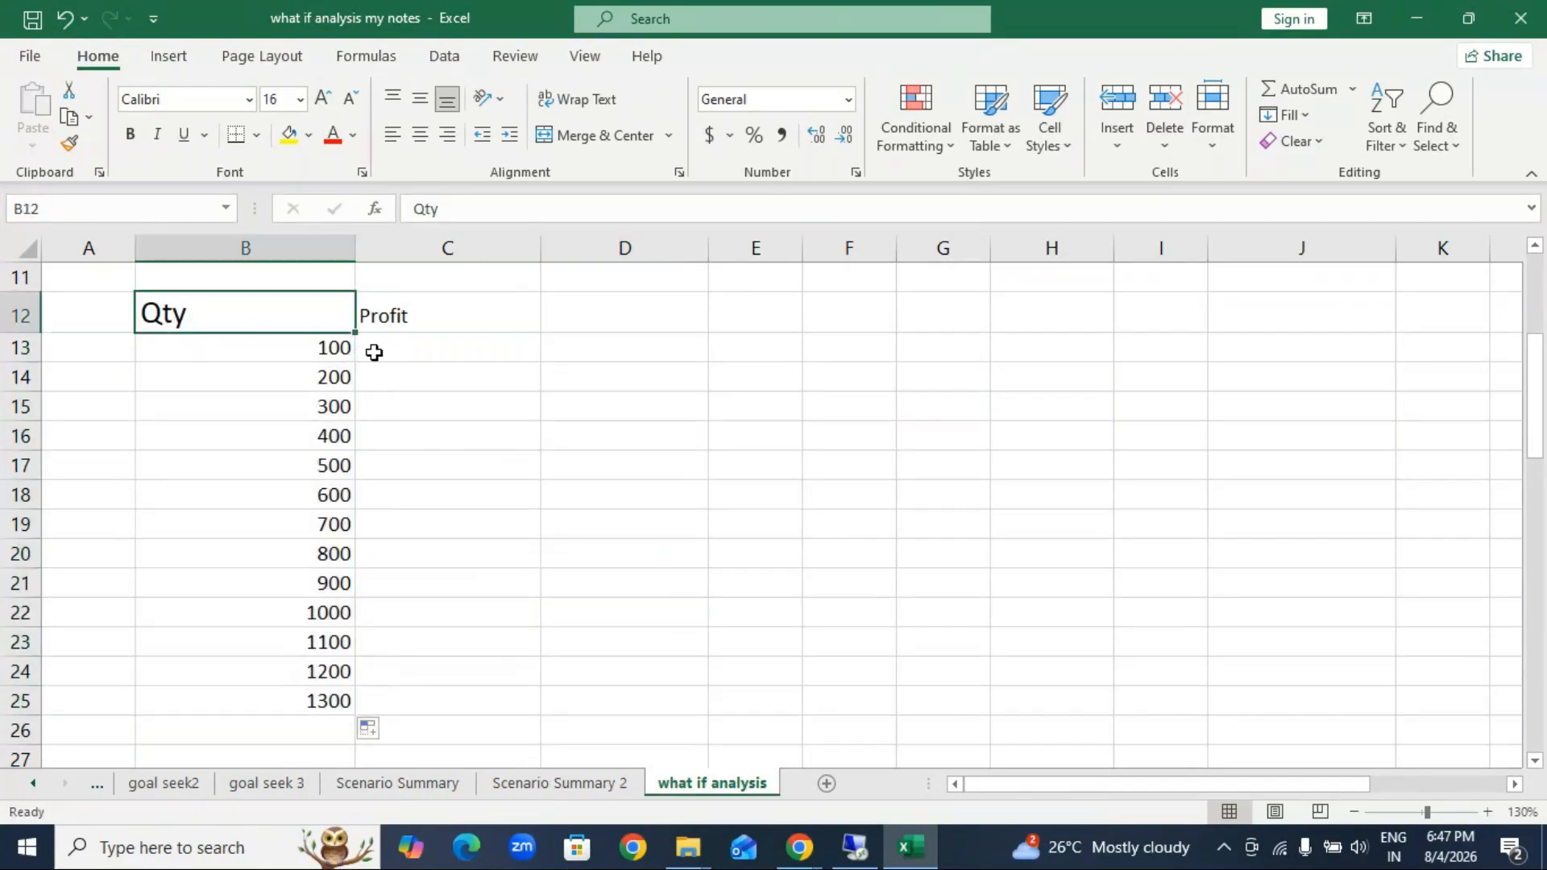
pyautogui.moveTo(252, 321); pyautogui.dragTo(449, 701)
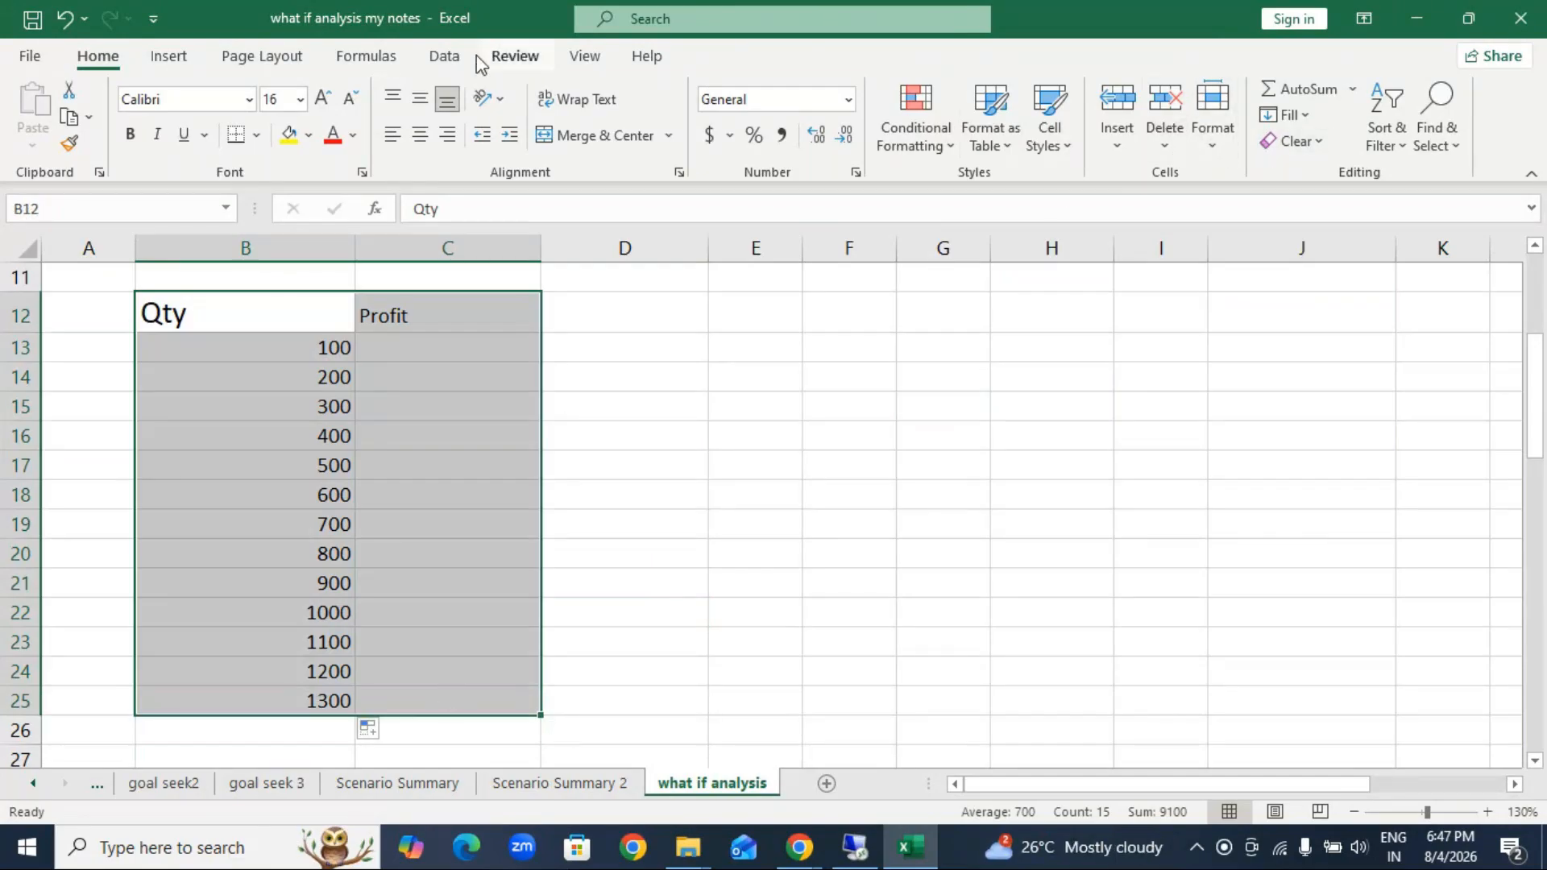
pyautogui.click(444, 57)
pyautogui.click(1268, 129)
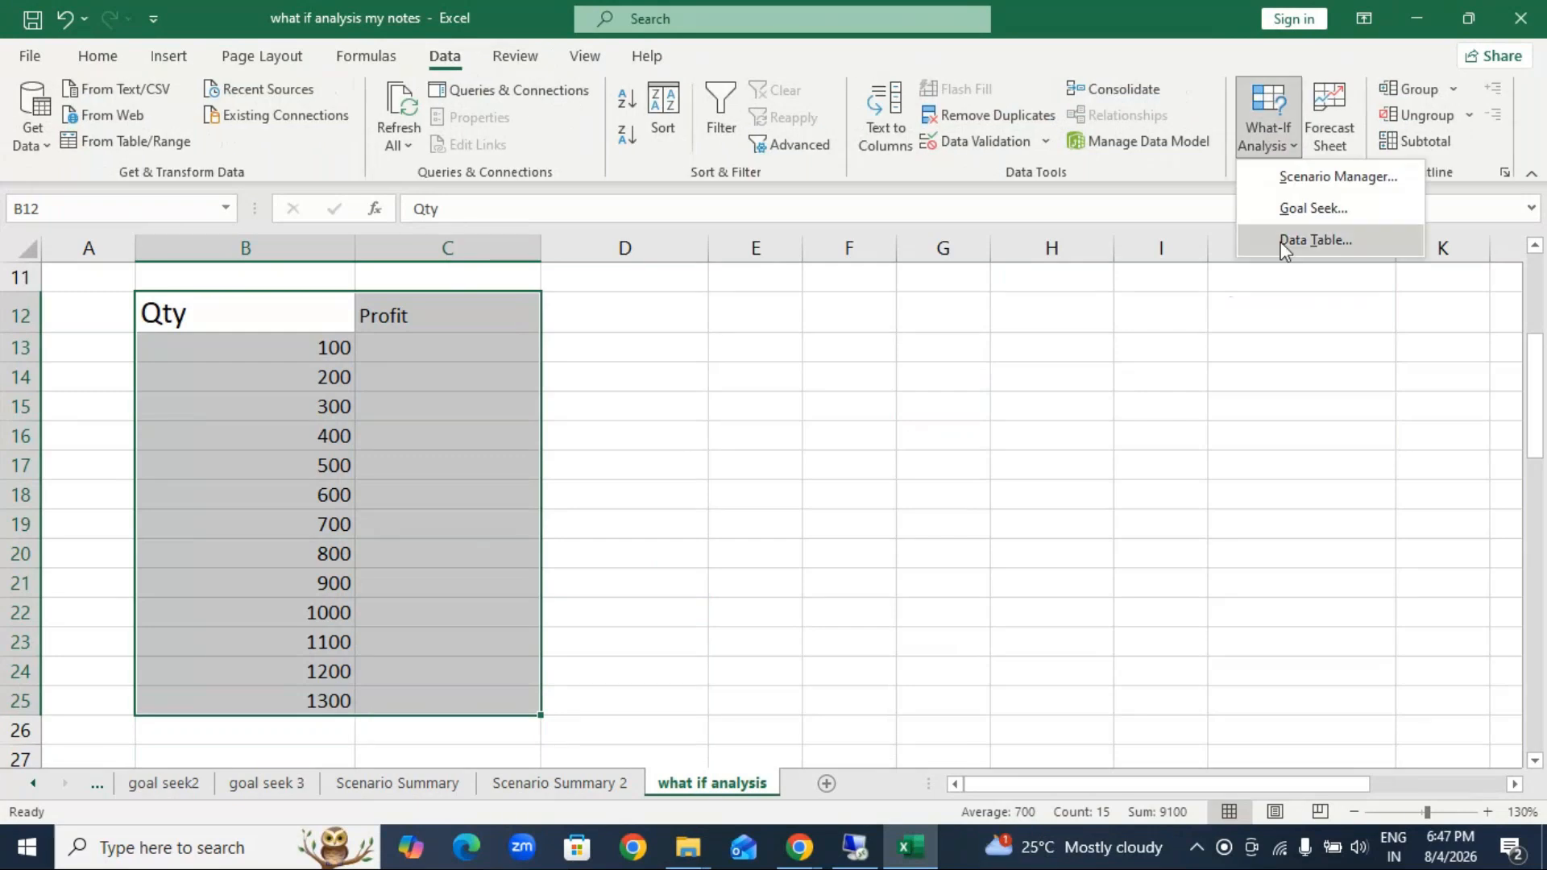
pyautogui.click(1304, 241)
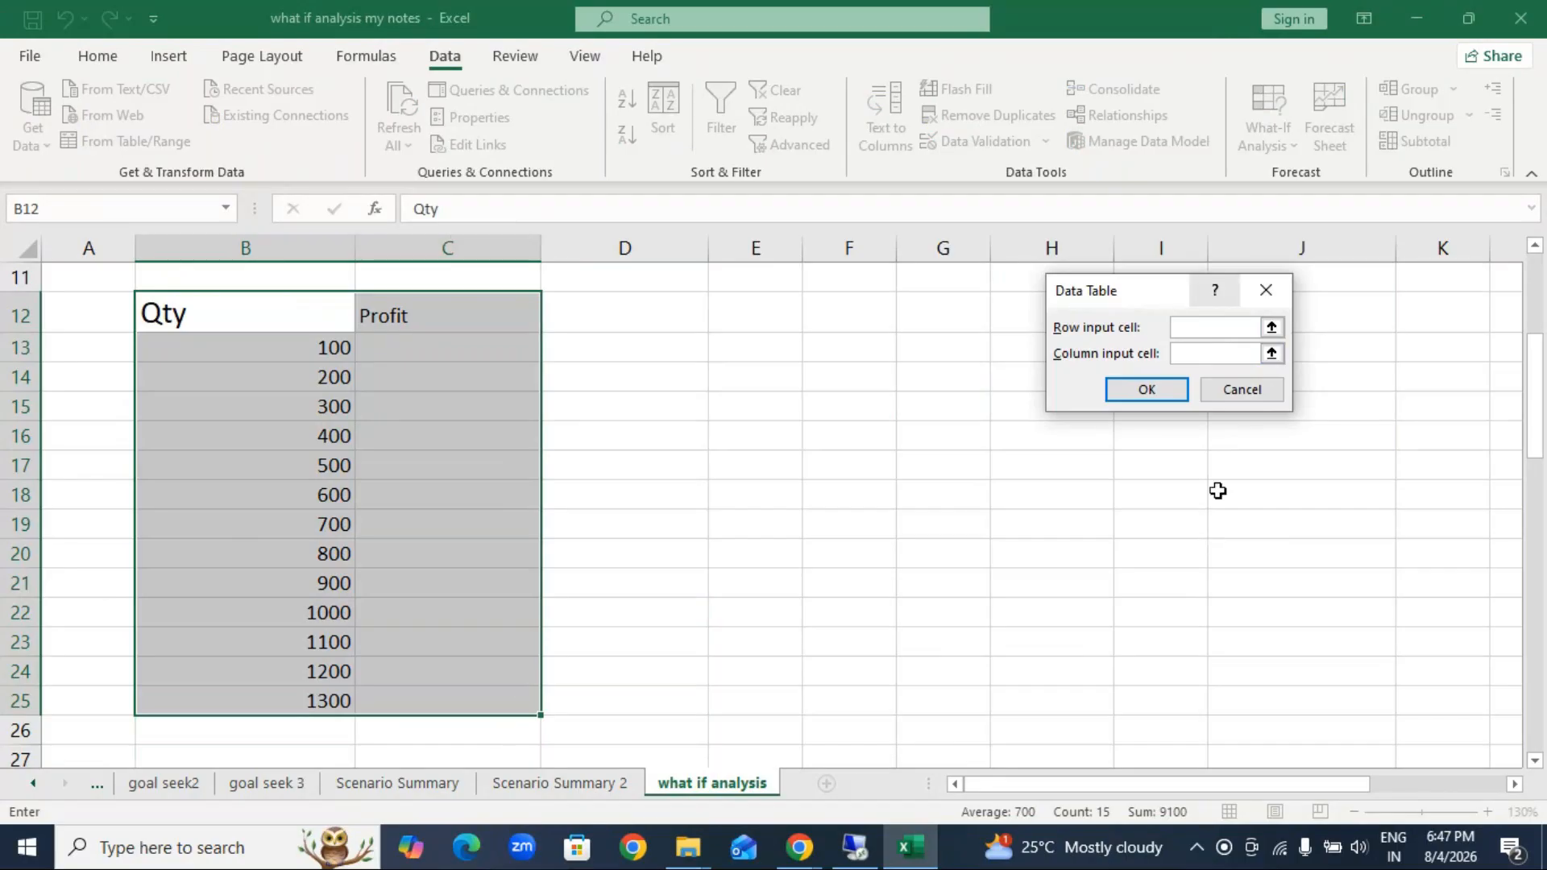
pyautogui.click(1198, 356)
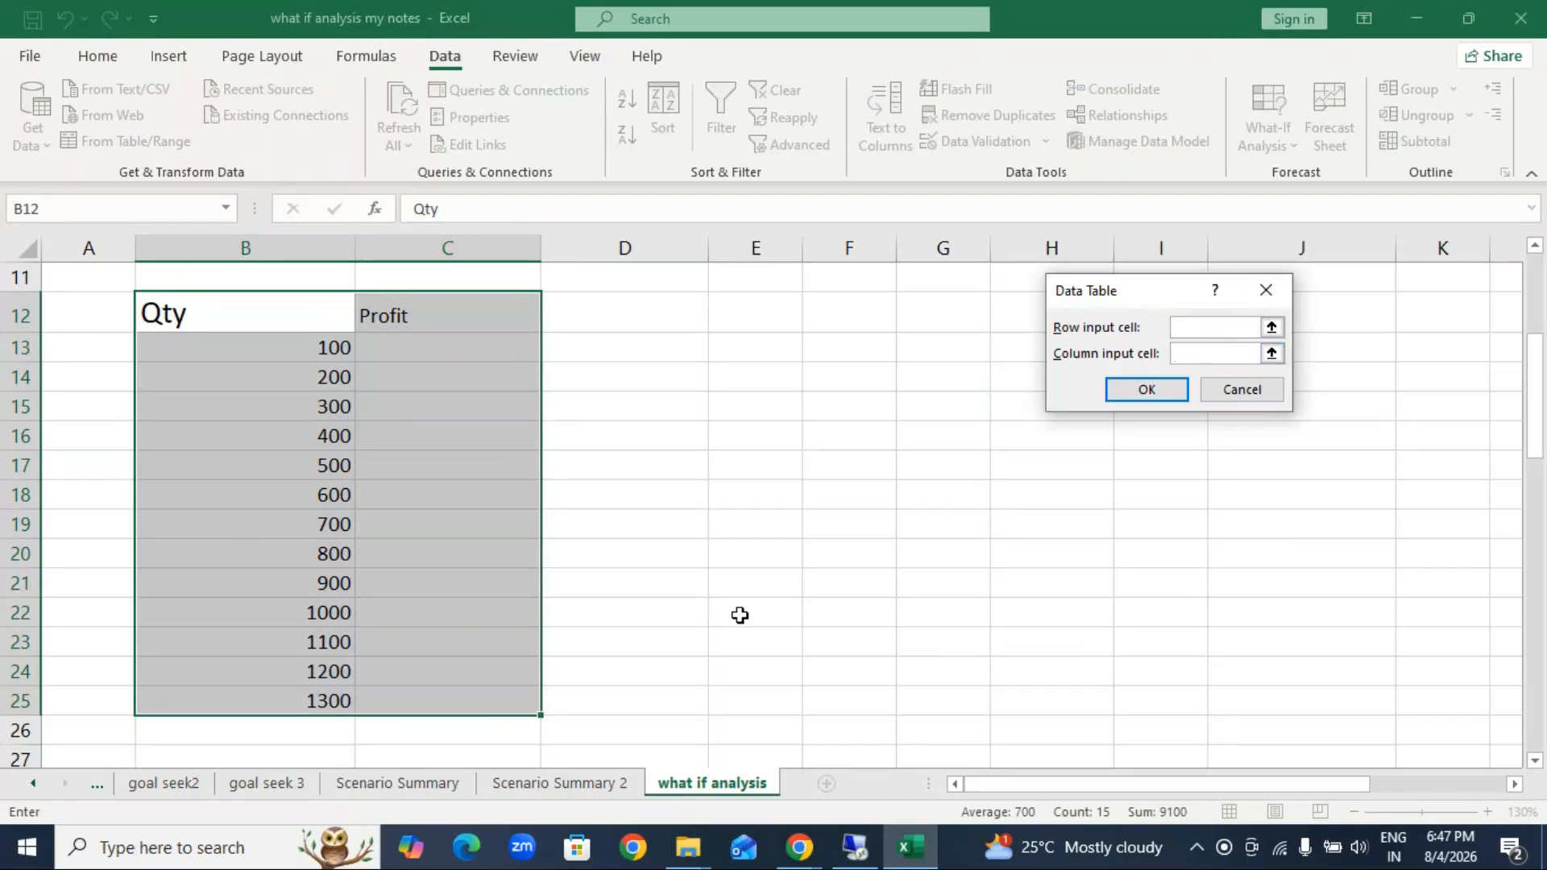
pyautogui.scroll(1, 742, 622)
pyautogui.scroll(2, 742, 623)
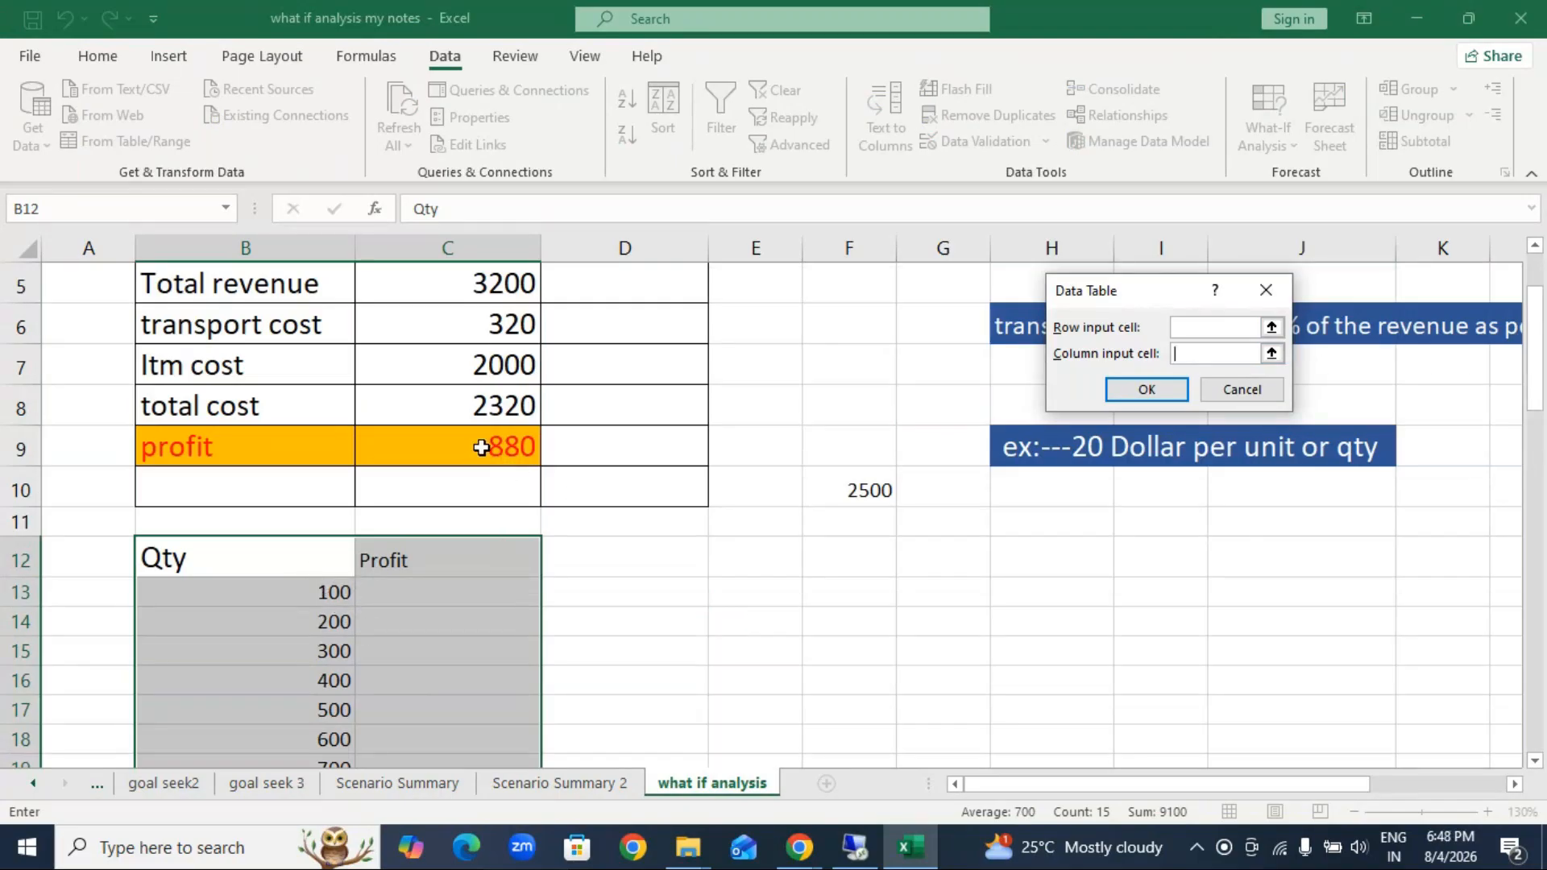
pyautogui.click(533, 448)
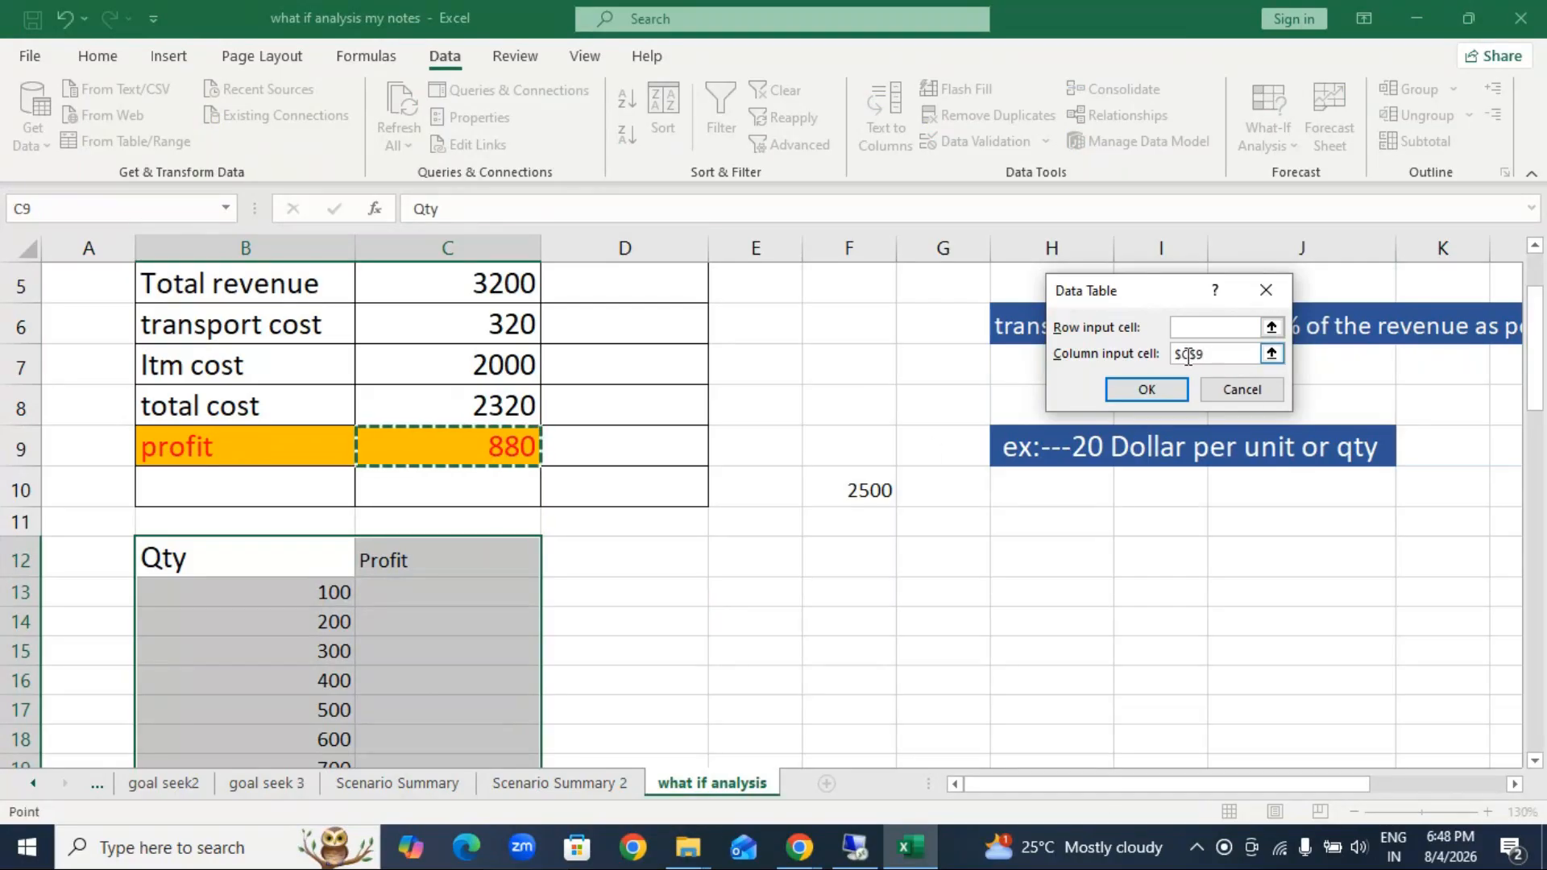
pyautogui.click(1163, 392)
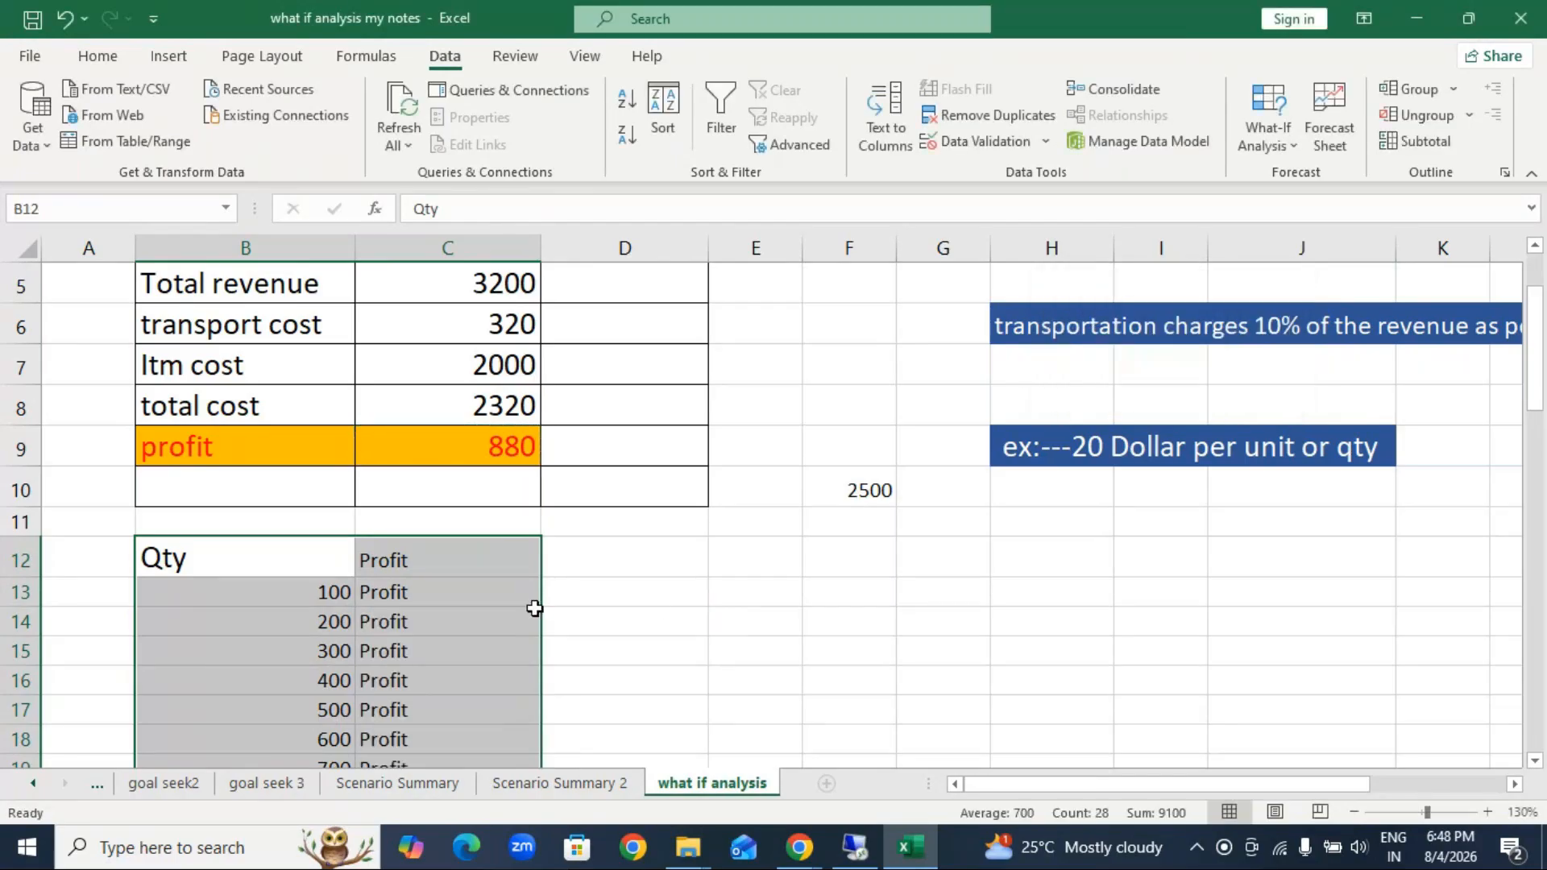
# Step: Clear the data table results from C13:C25
pyautogui.scroll(-1, 534, 609)
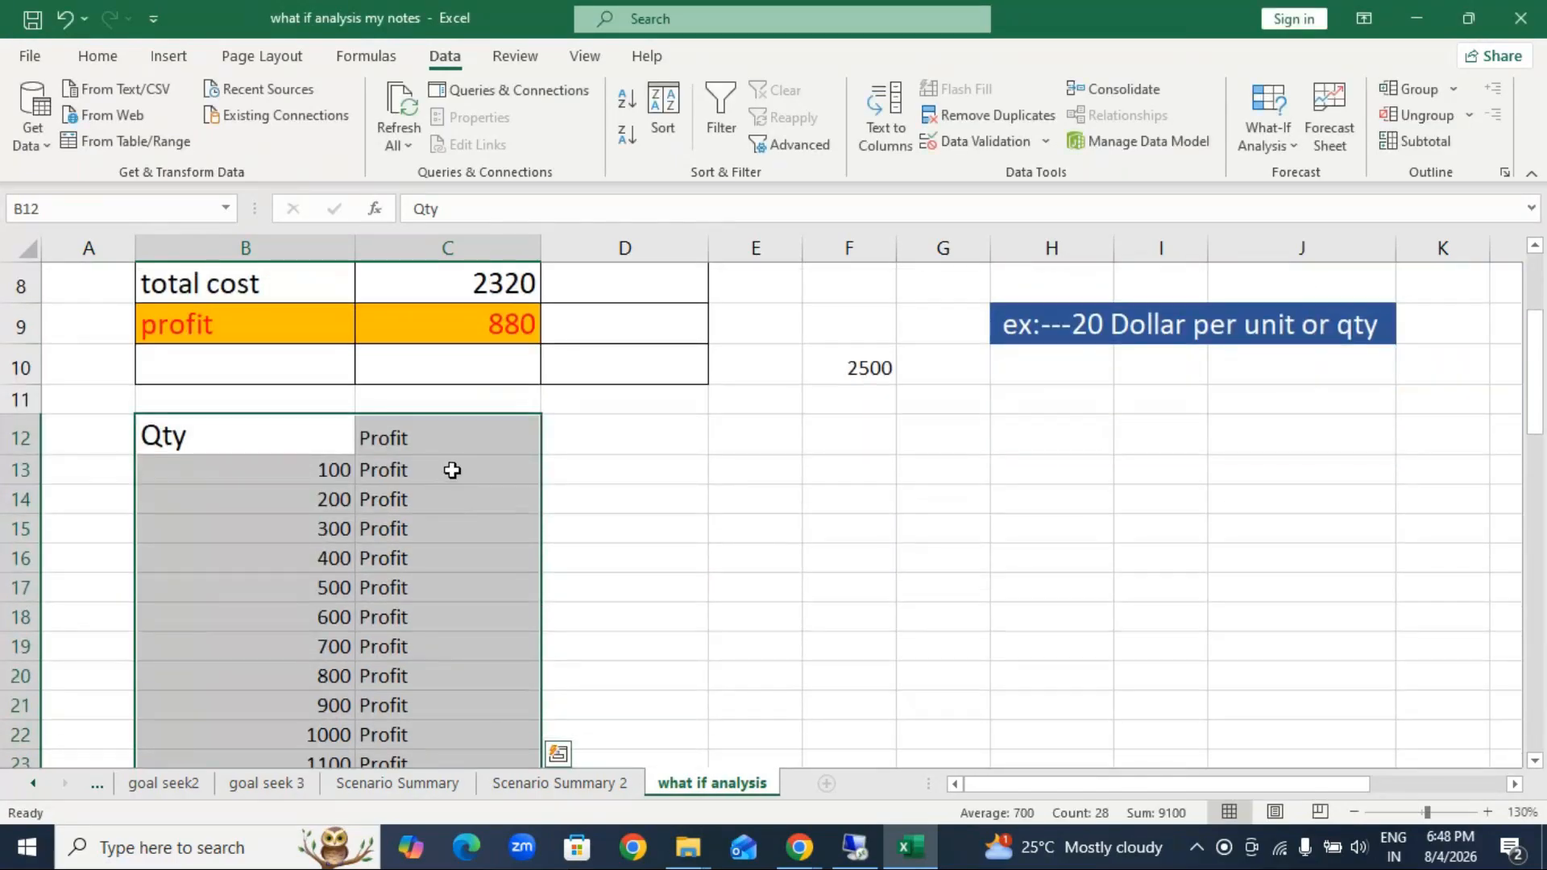
pyautogui.scroll(-1, 452, 470)
pyautogui.moveTo(452, 470); pyautogui.dragTo(487, 701)
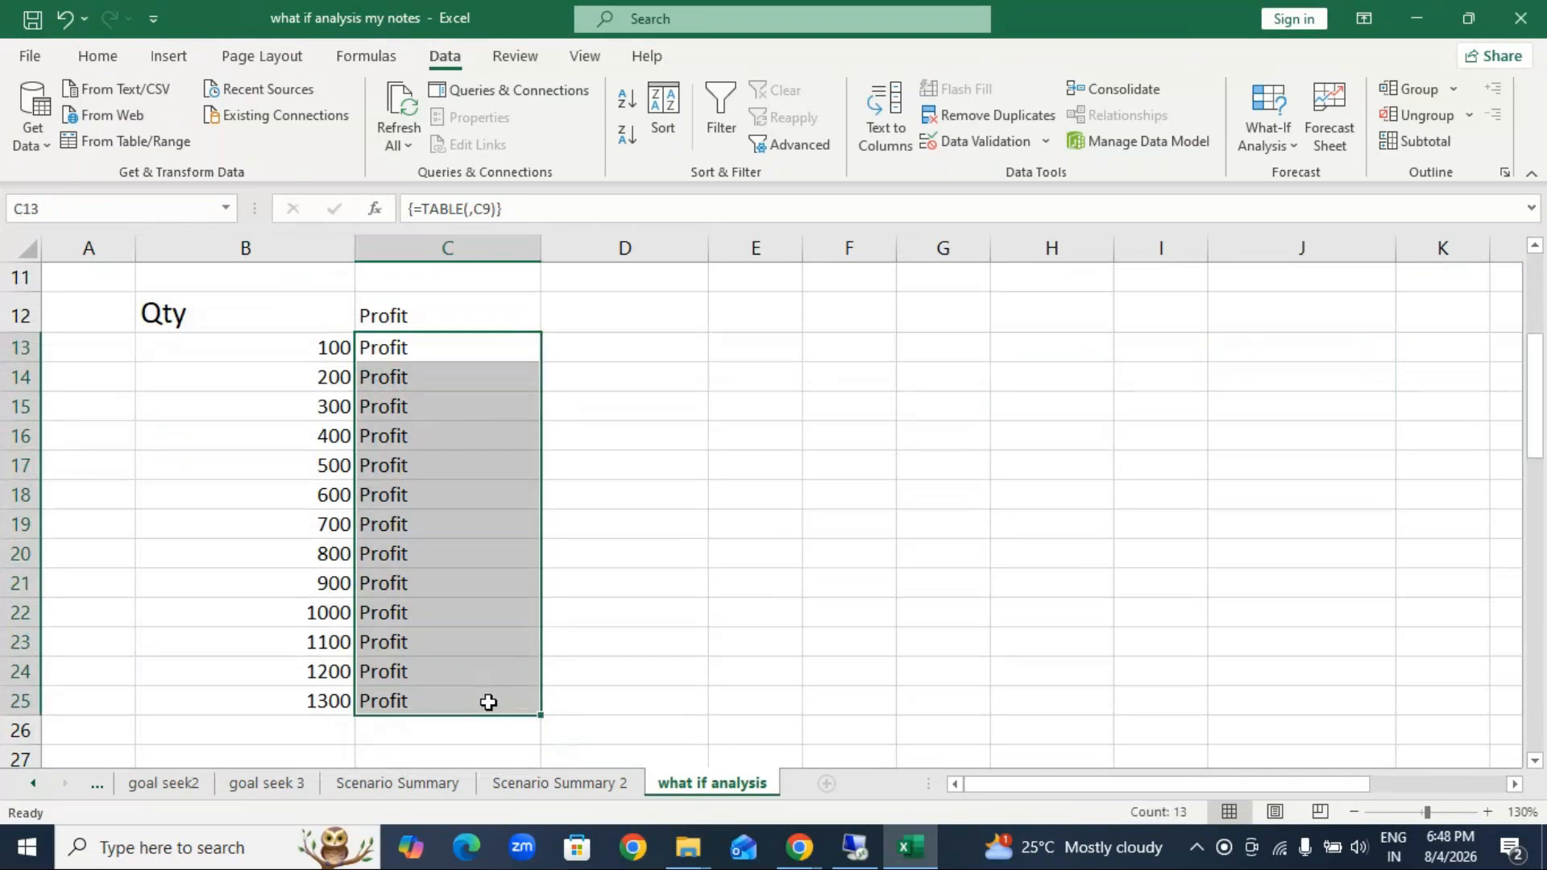
# Step: Link C13, beside quantity 100, to the profit in C9 with a formula
pyautogui.click(480, 352)
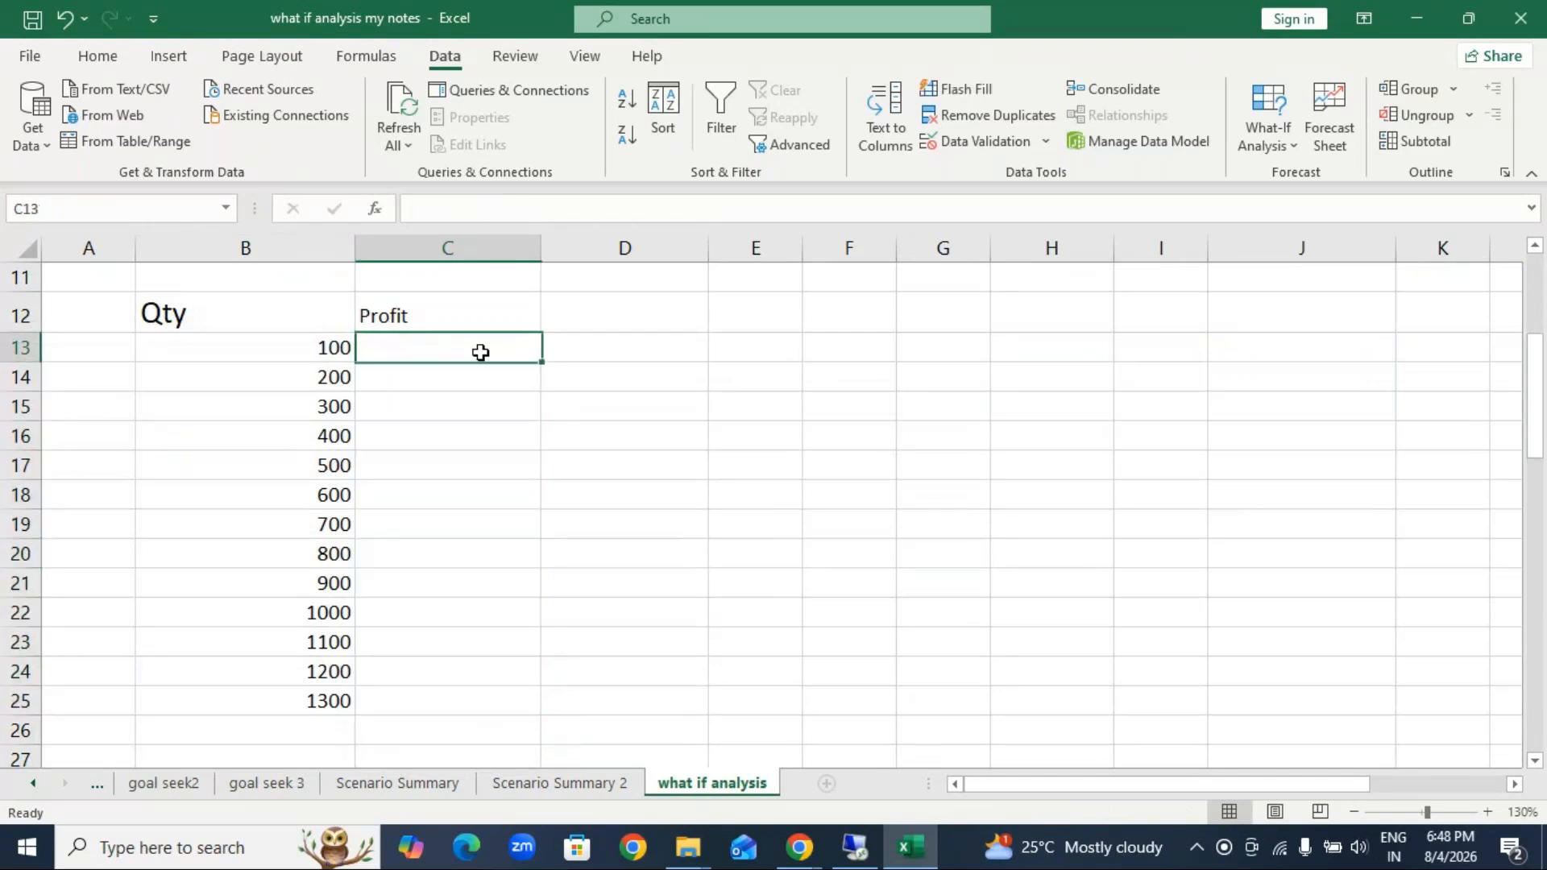
pyautogui.write('=')
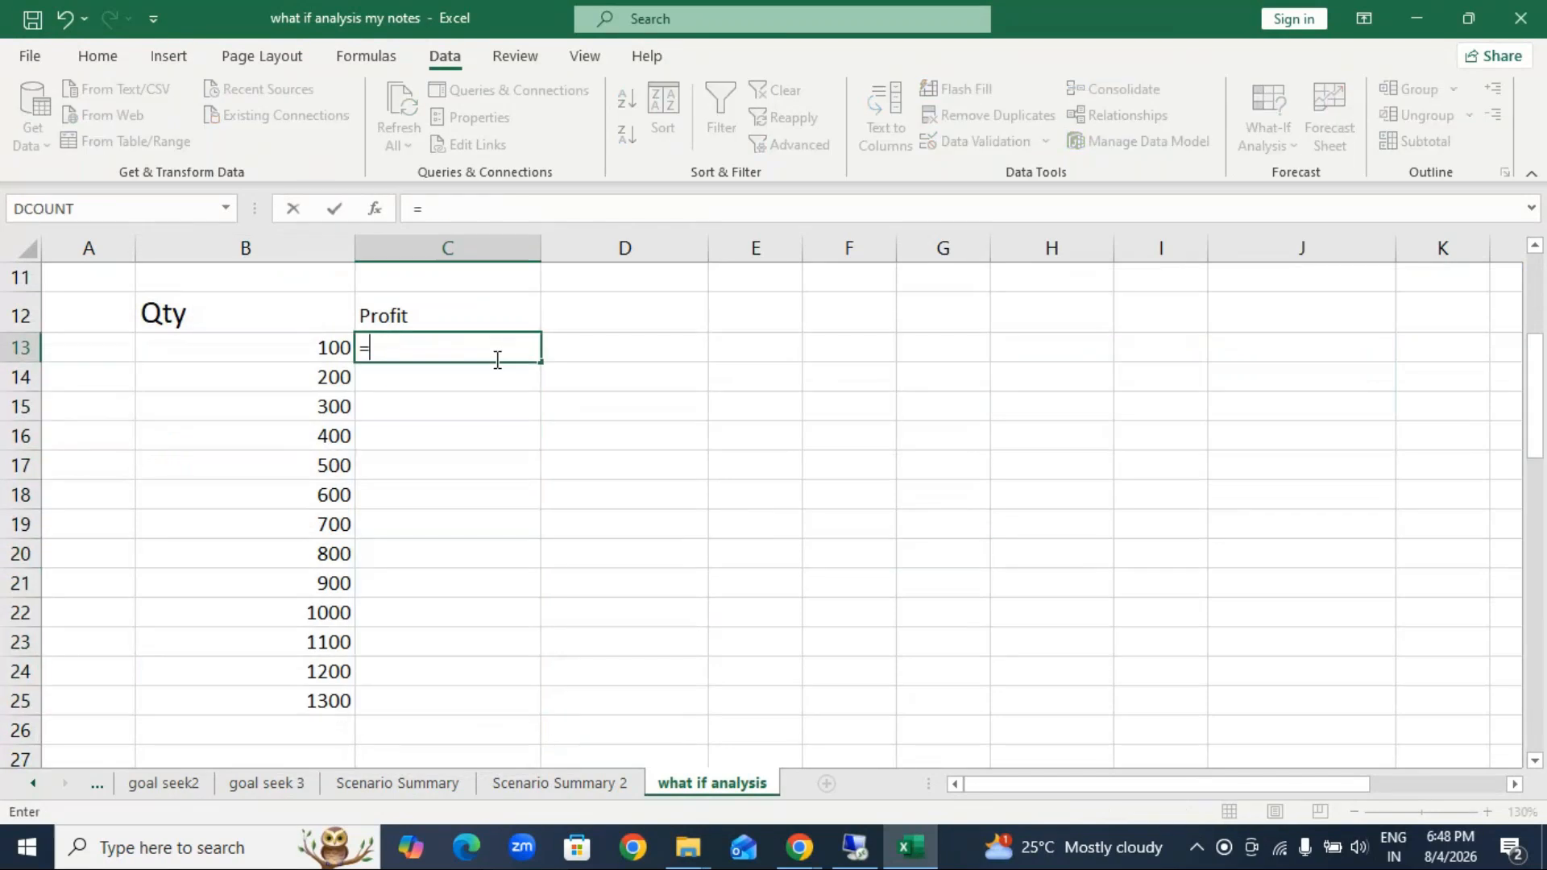
pyautogui.scroll(1, 363, 419)
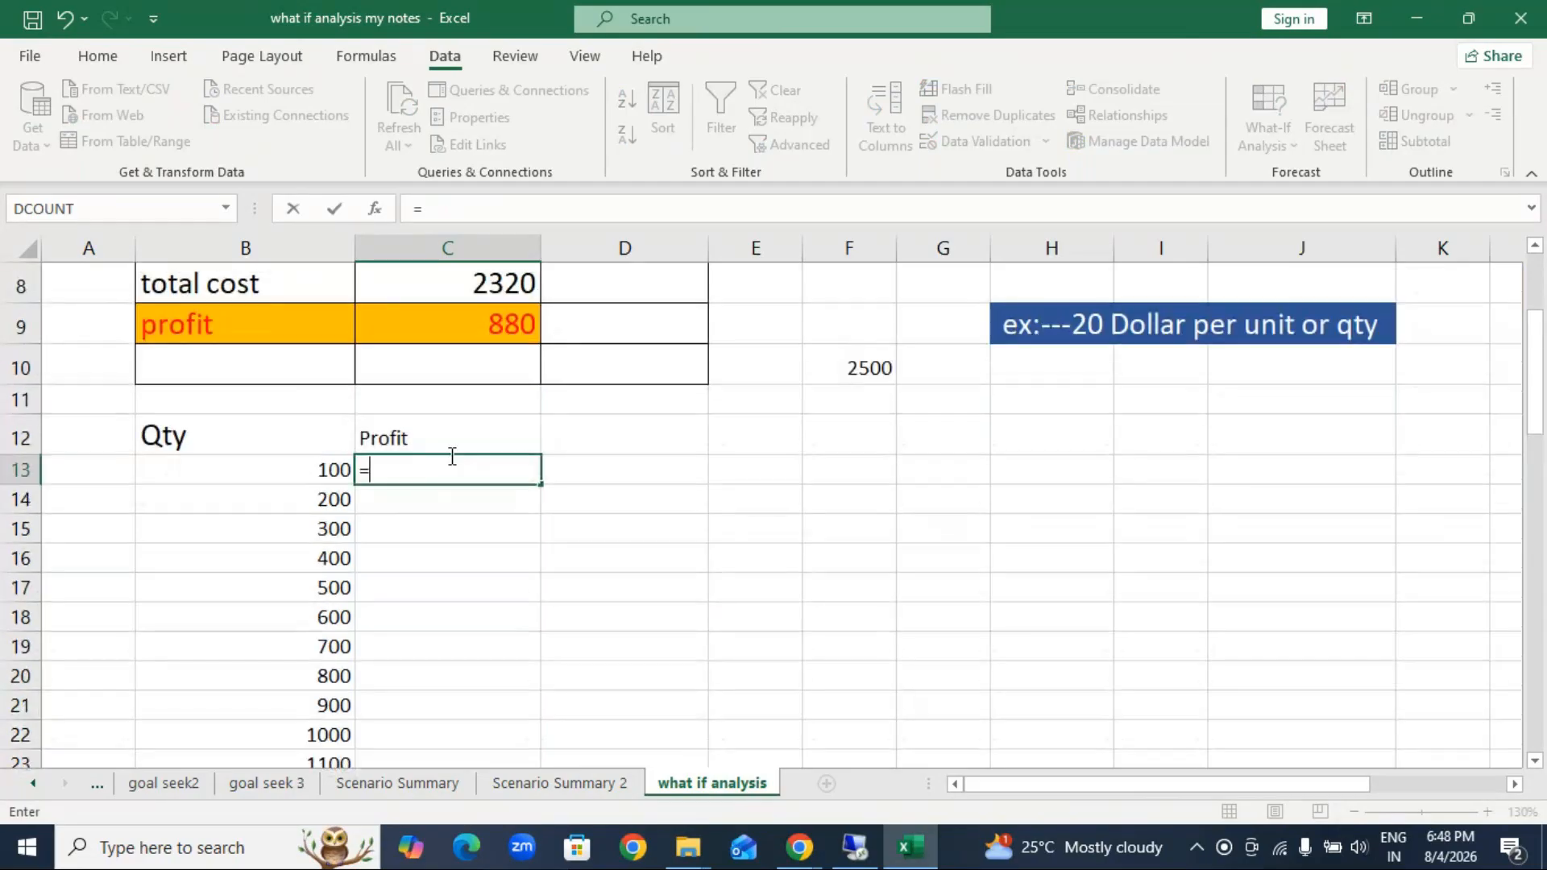
pyautogui.click(487, 325)
pyautogui.press('Return')
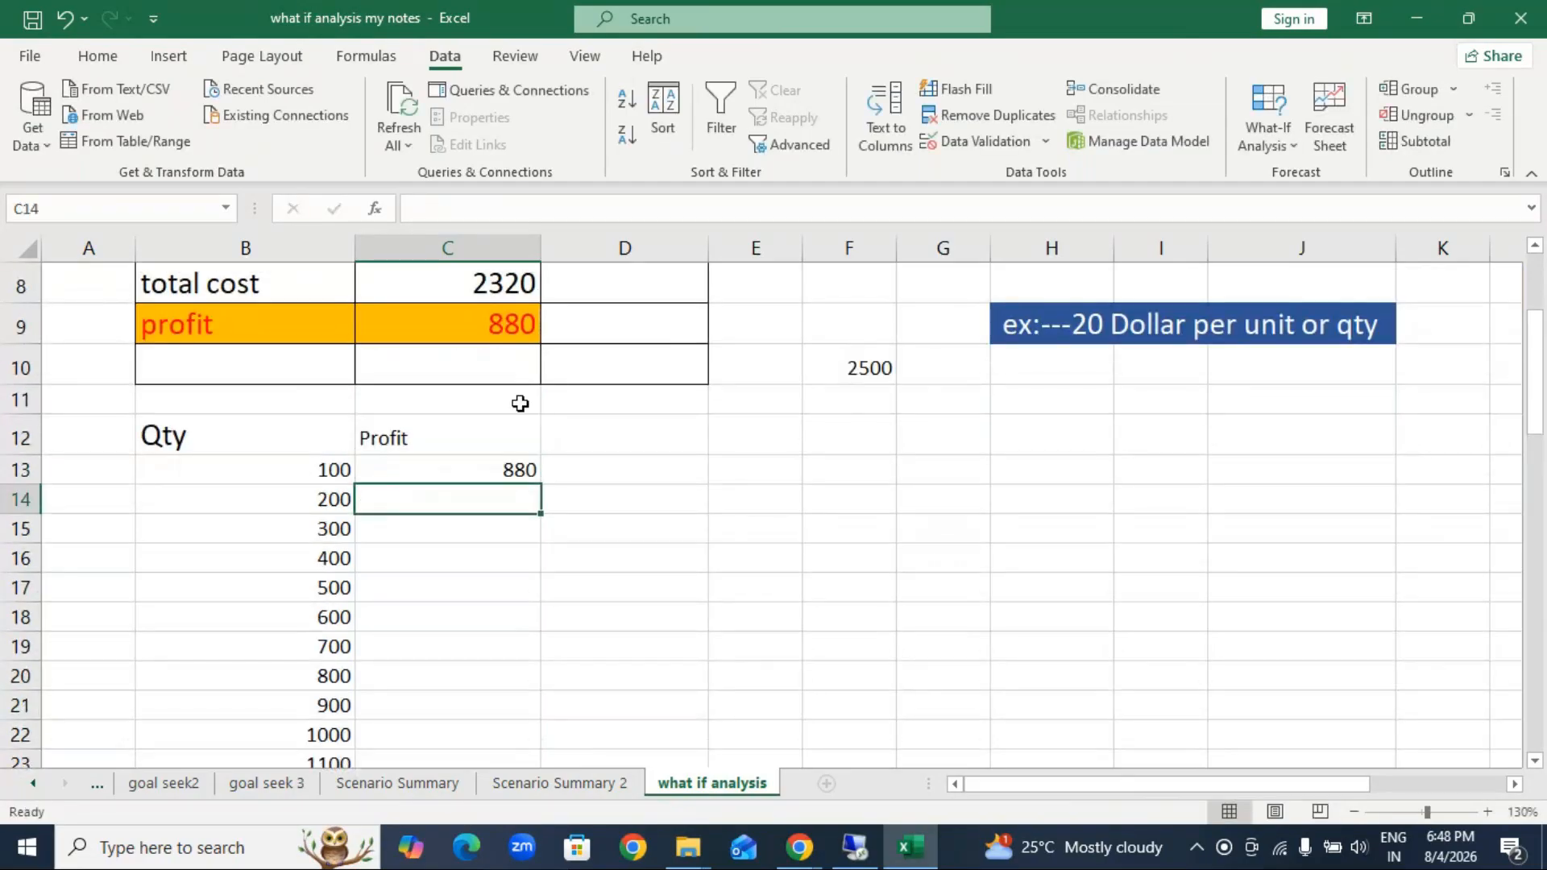
# Step: Try a what-if Data Table on B12:C25 again, using profit cell C9 as the column input cell
pyautogui.click(792, 531)
pyautogui.moveTo(224, 448); pyautogui.dragTo(500, 701)
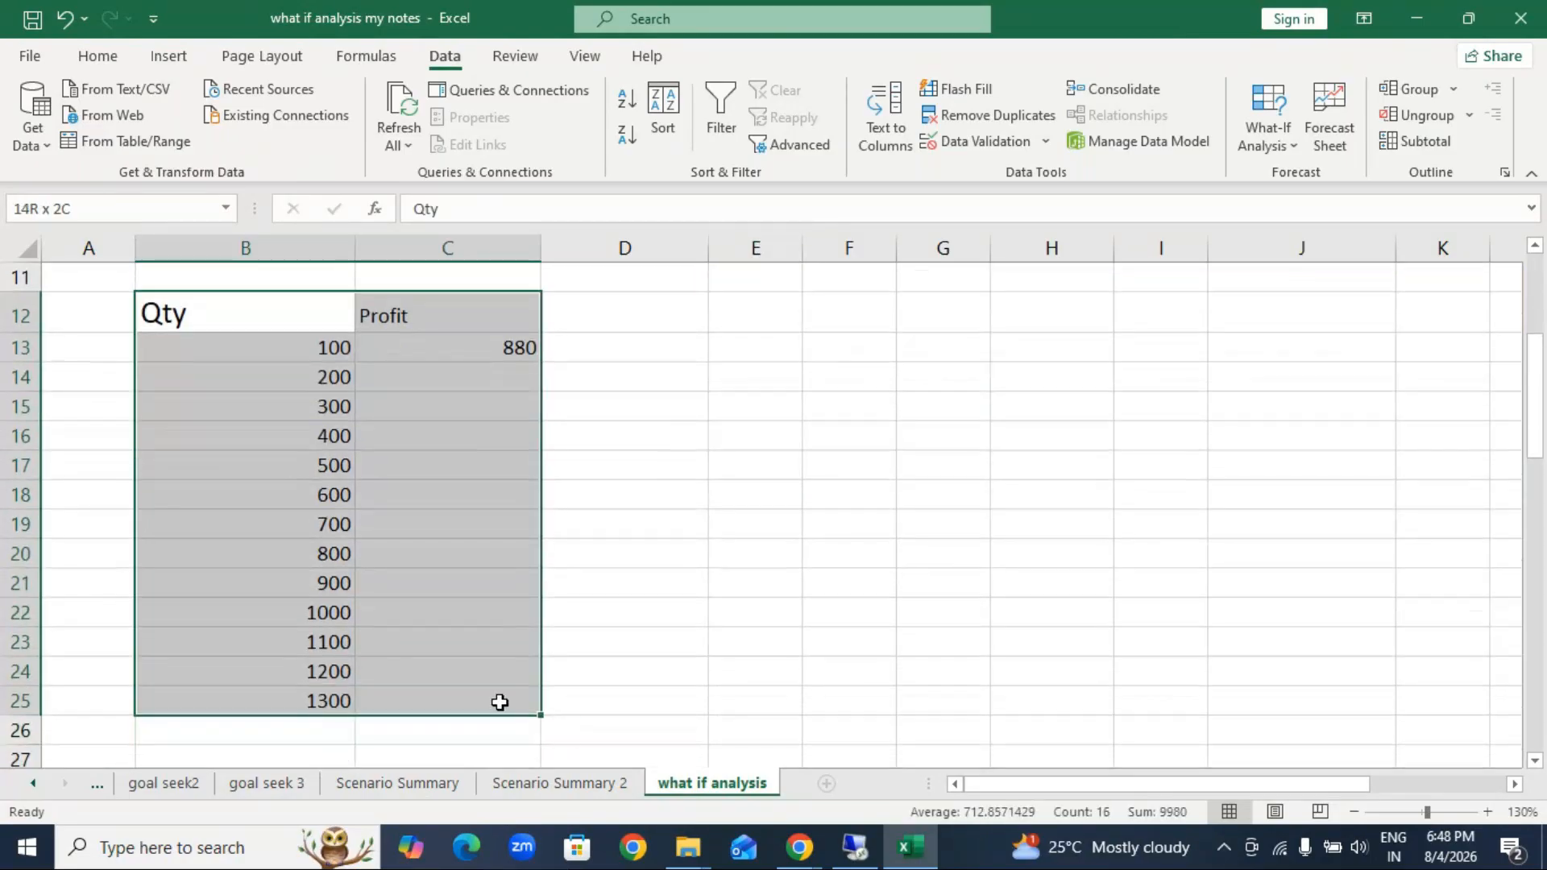
pyautogui.click(1271, 149)
pyautogui.click(1289, 219)
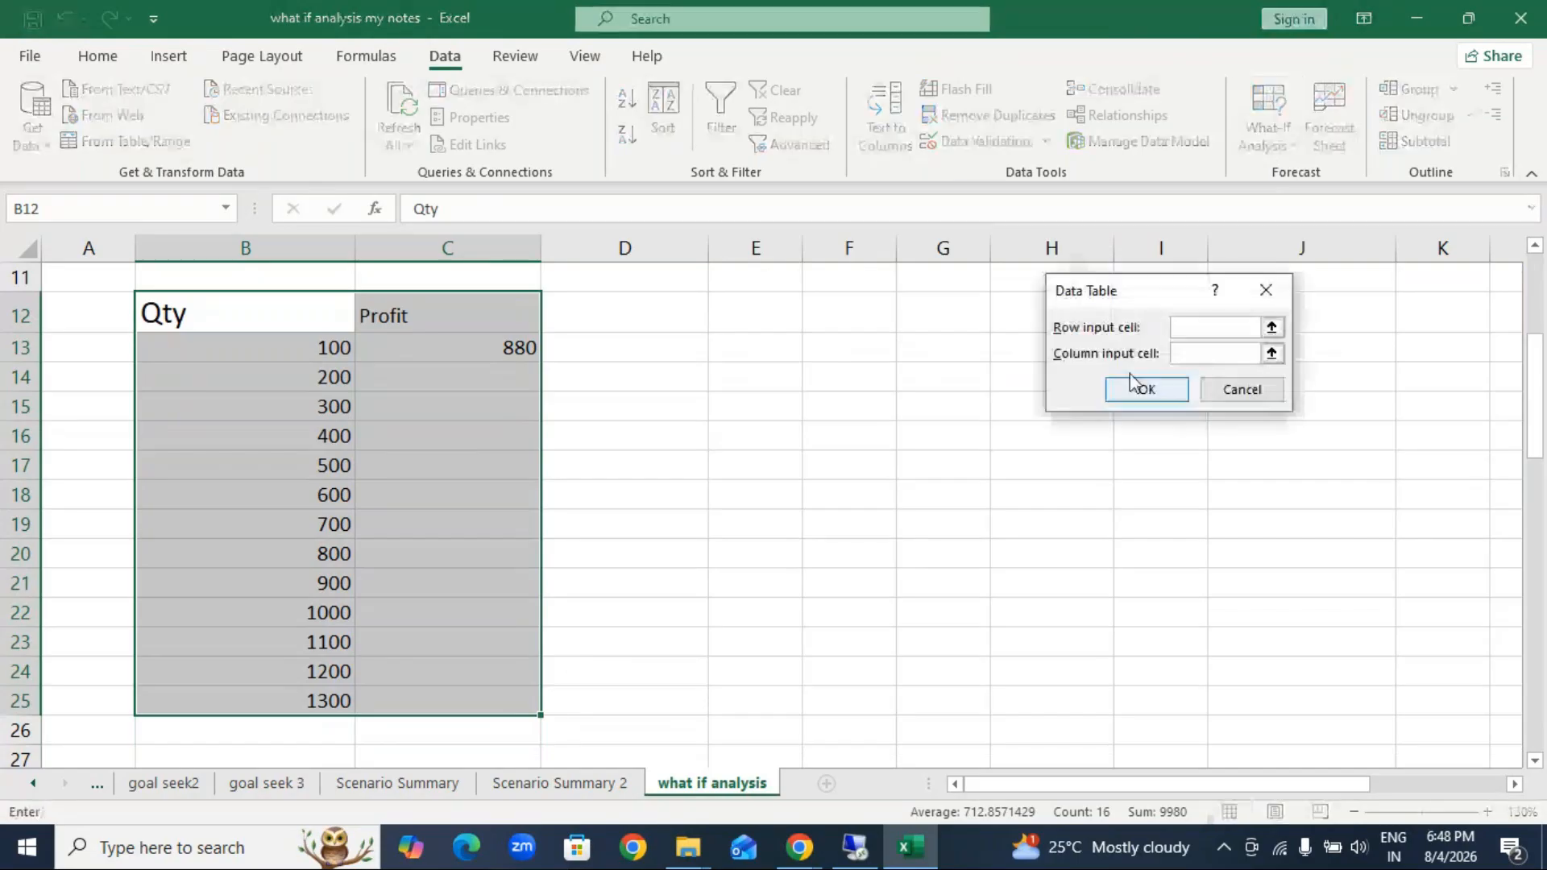
pyautogui.moveTo(1164, 300); pyautogui.dragTo(946, 300)
pyautogui.click(987, 364)
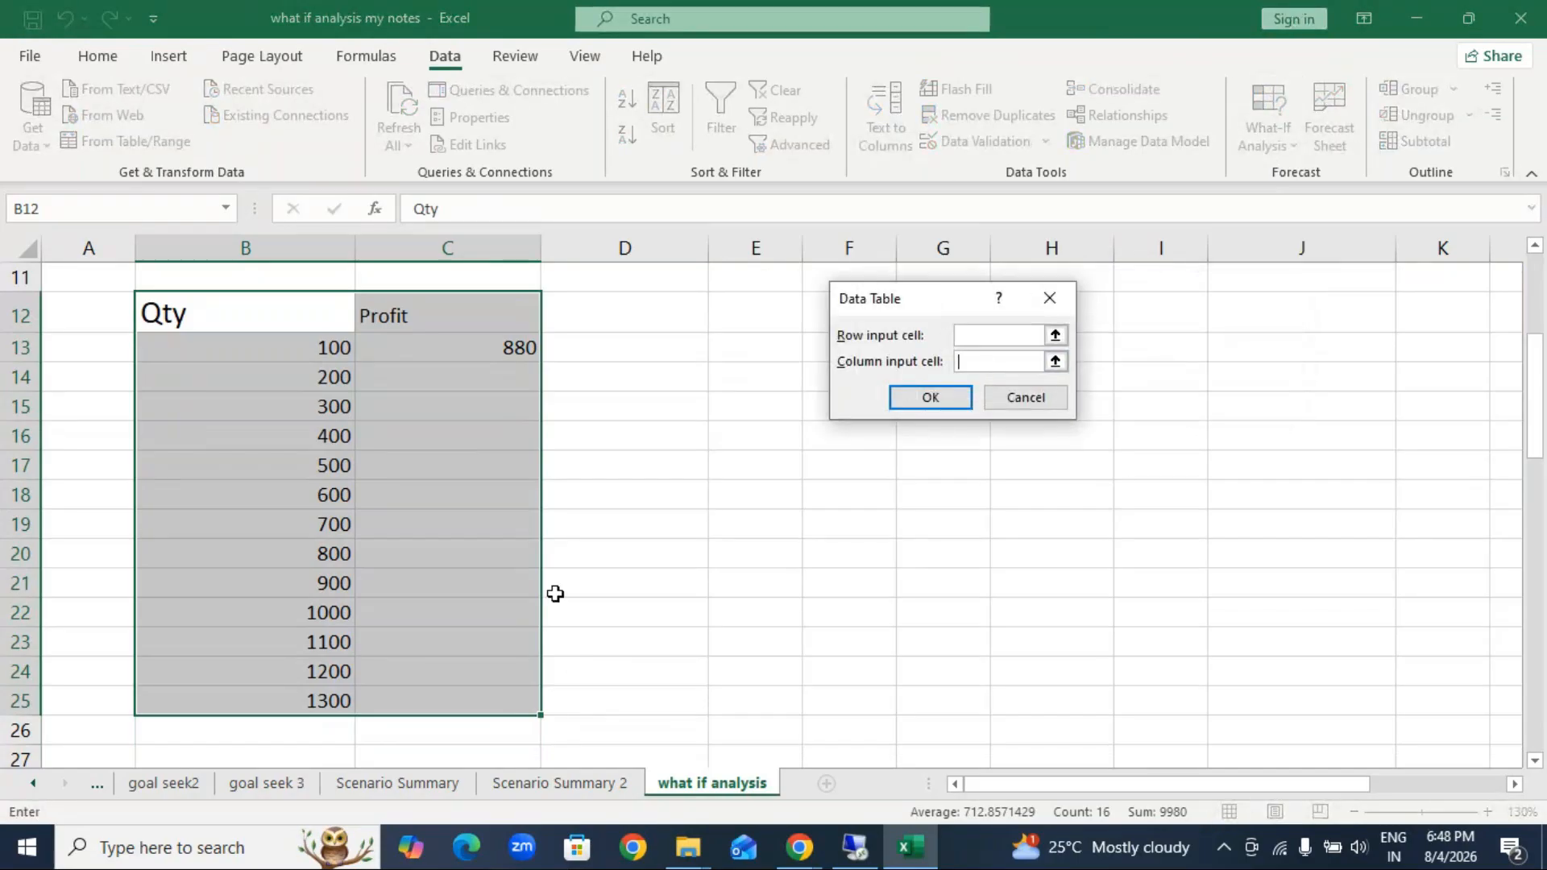
pyautogui.scroll(1, 387, 612)
pyautogui.scroll(2, 387, 611)
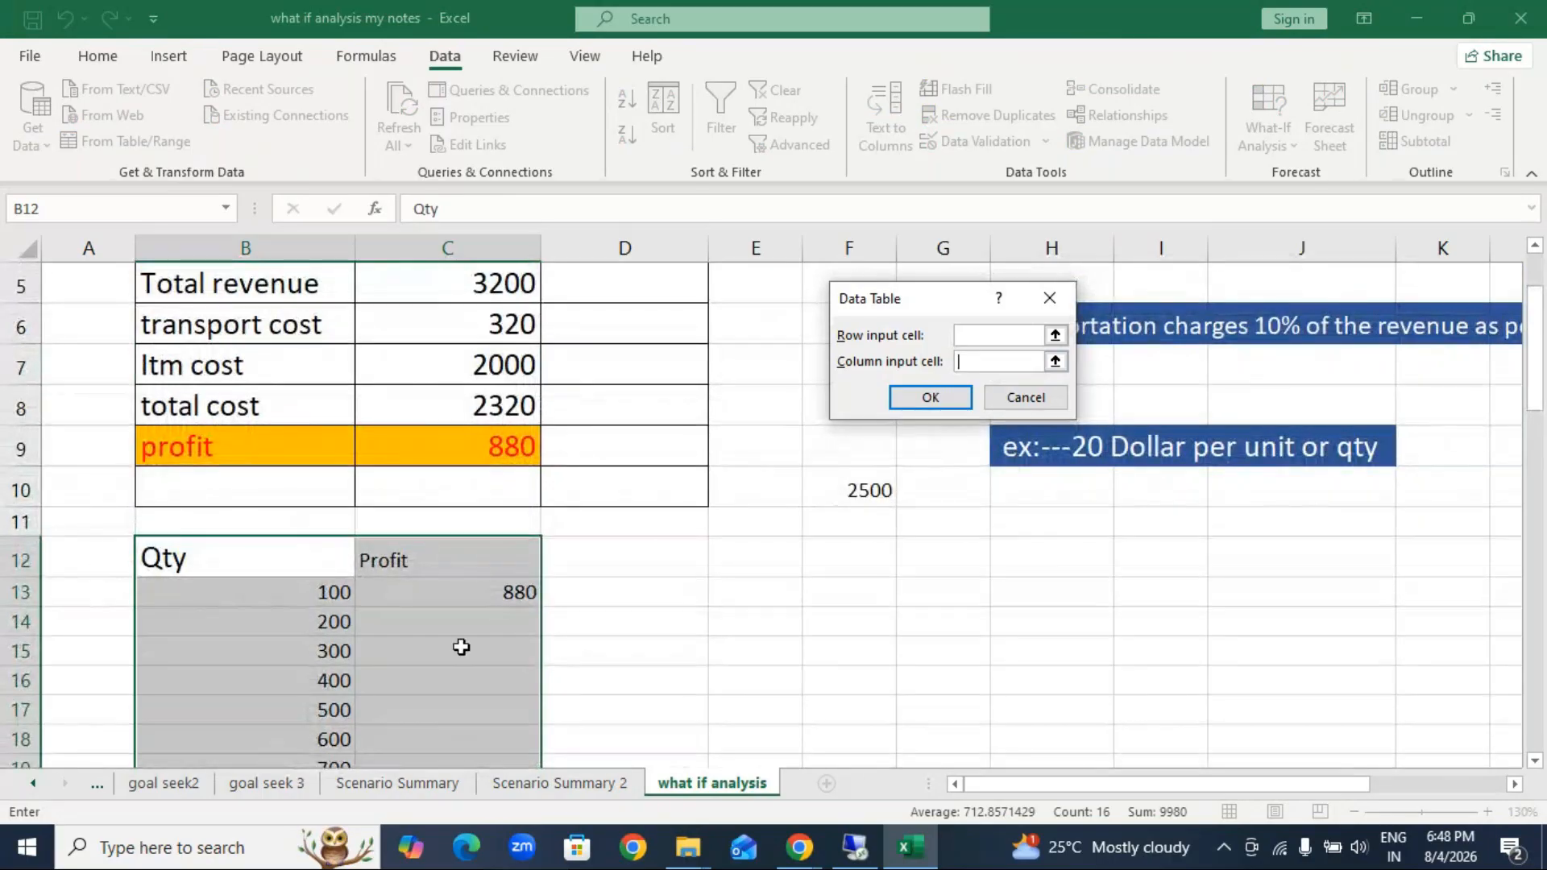
pyautogui.click(523, 452)
pyautogui.press('Return')
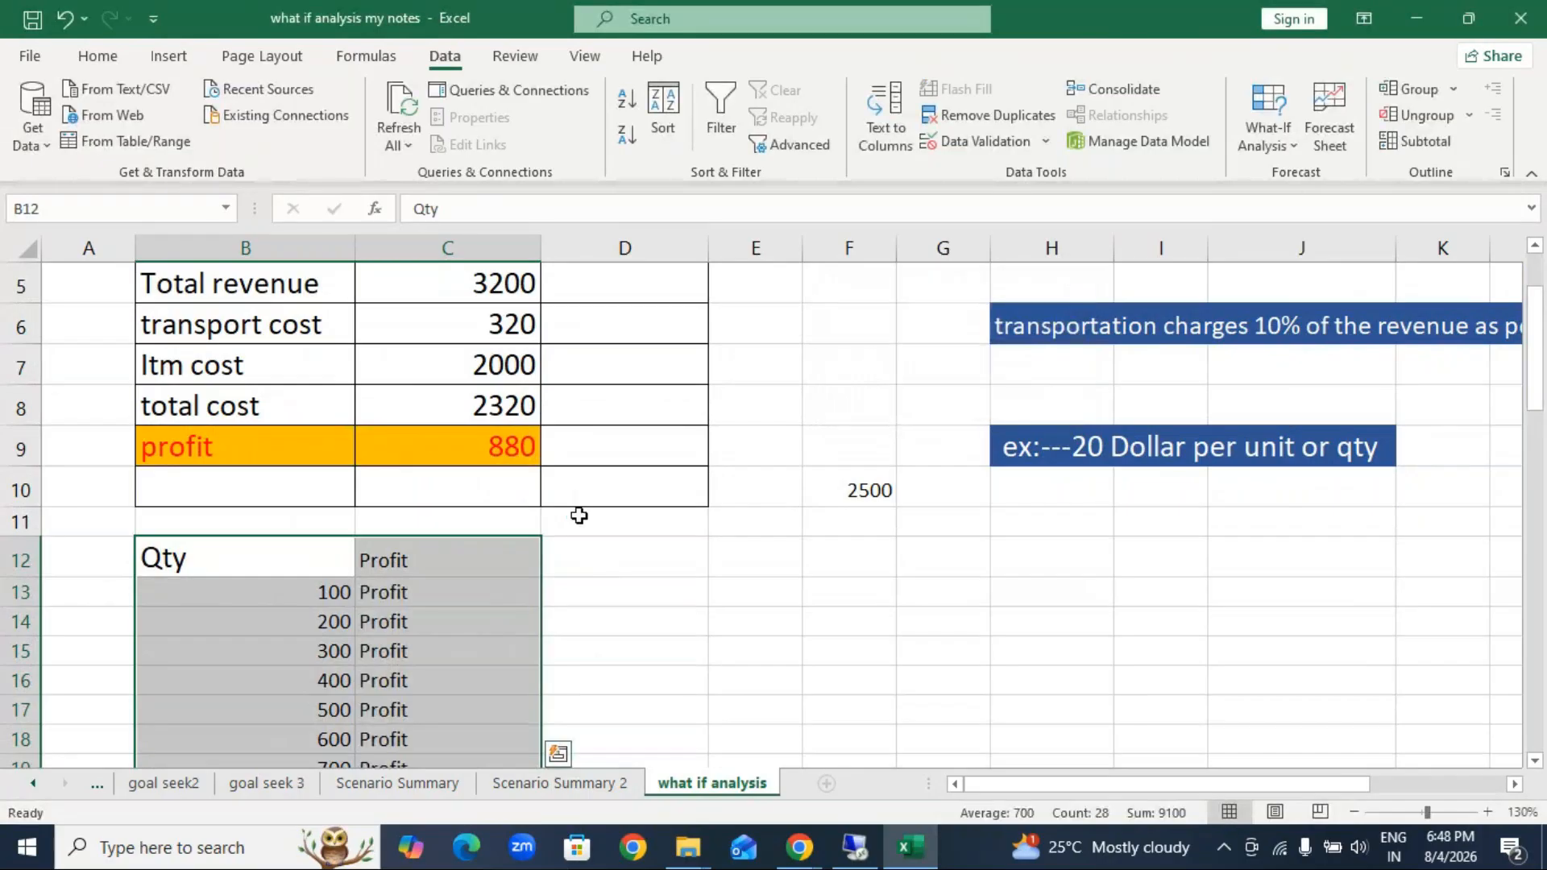
# Step: Clear the data table results from C13:C26 on the what if analysis sheet
pyautogui.hotkey('ctrl', 'pageup')
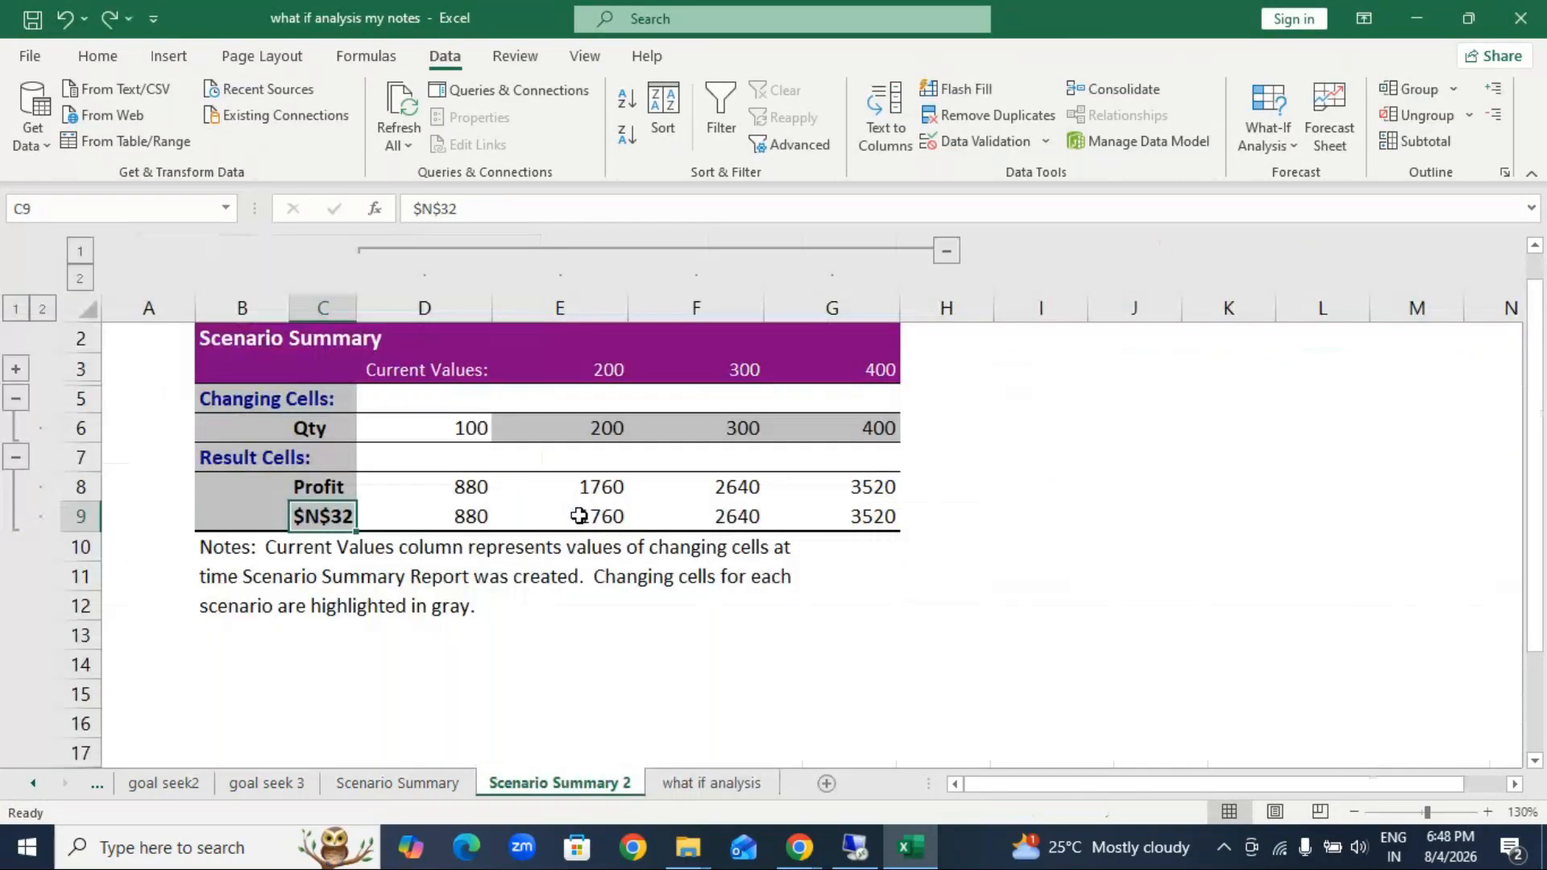
pyautogui.click(698, 782)
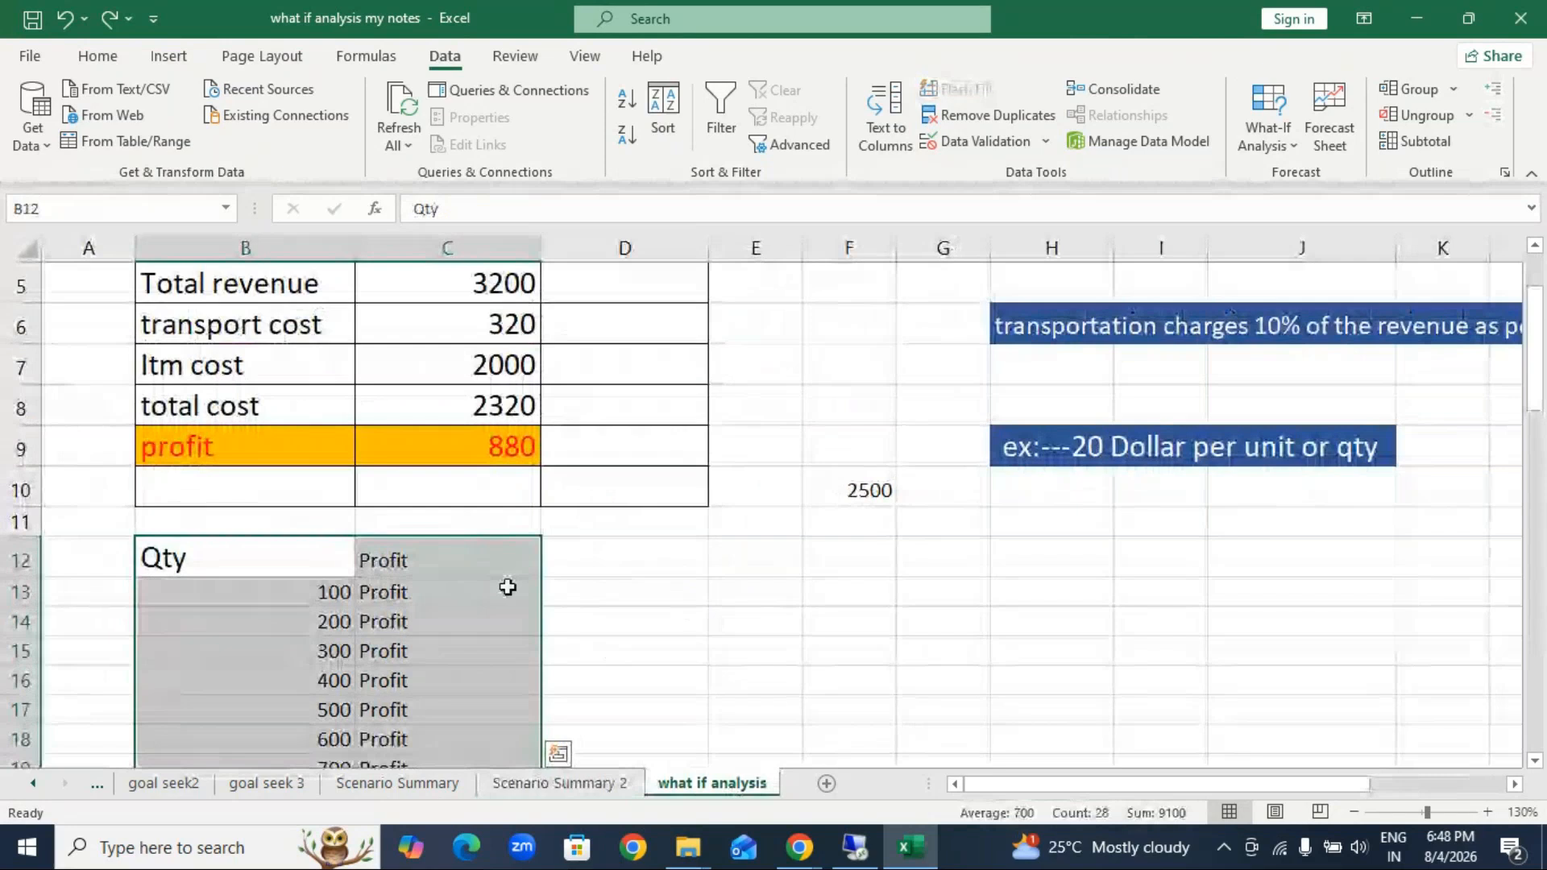
pyautogui.moveTo(487, 580); pyautogui.dragTo(508, 722)
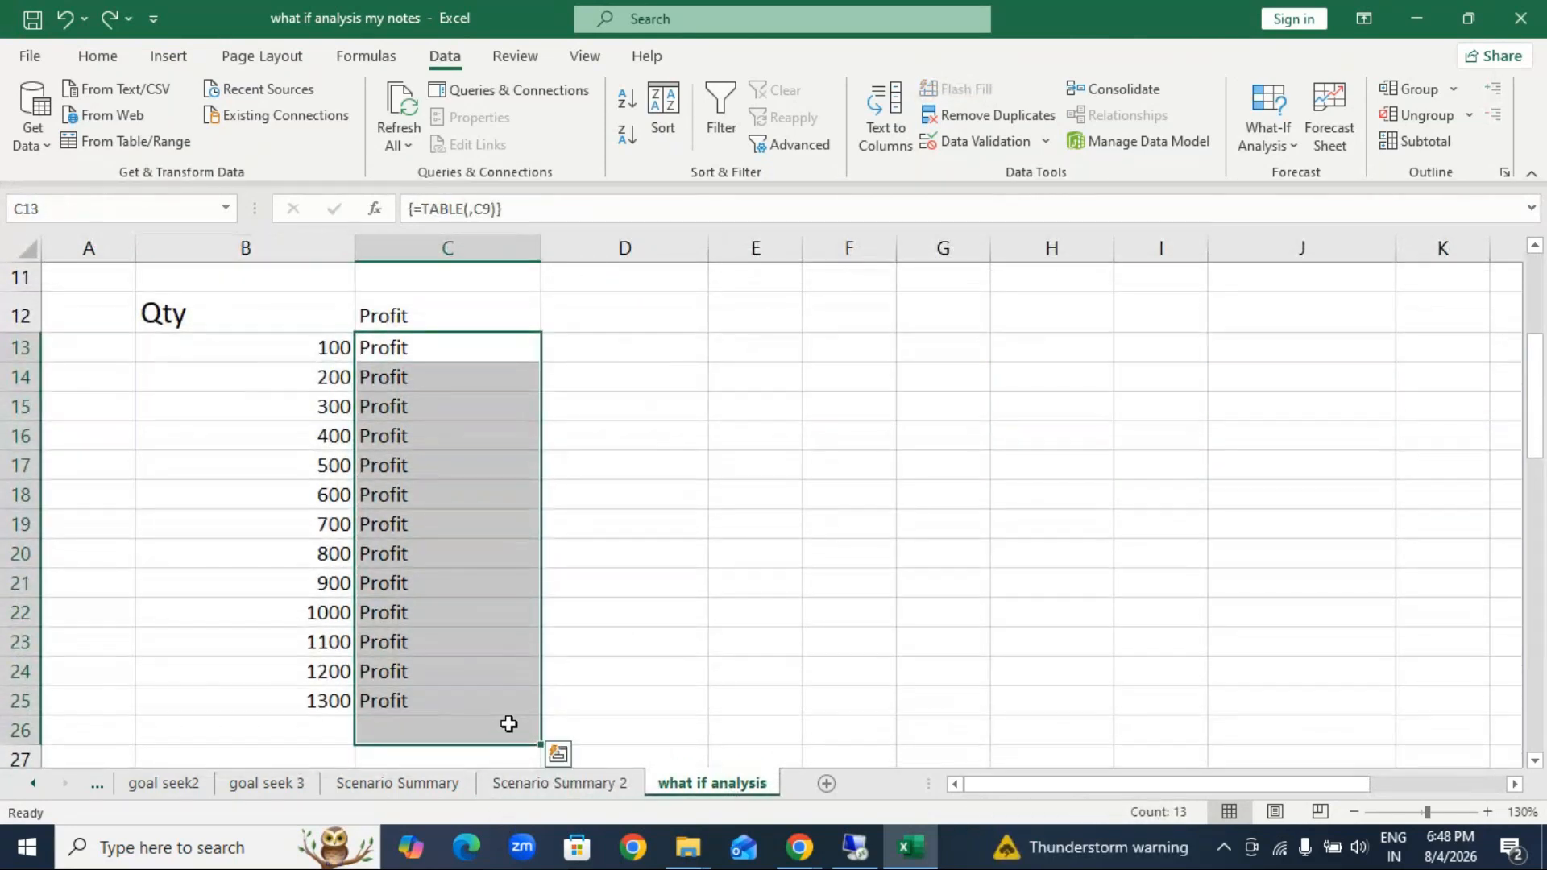
pyautogui.press('Delete')
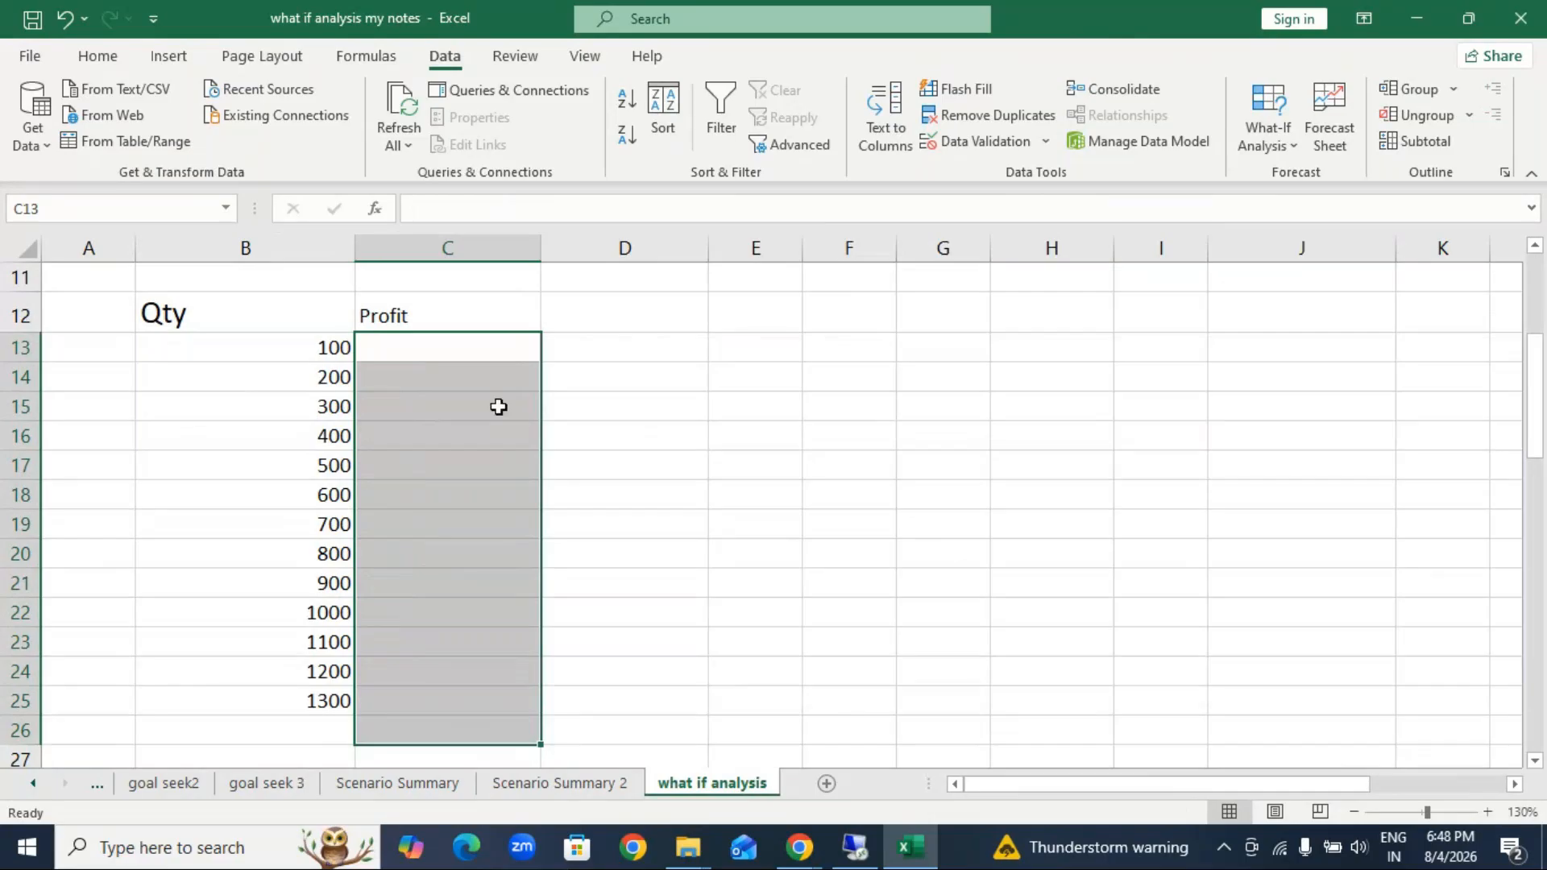
# Step: Link C13 to the profit in C9 with the formula =C9
pyautogui.write('=')
pyautogui.scroll(2, 499, 407)
pyautogui.click(511, 448)
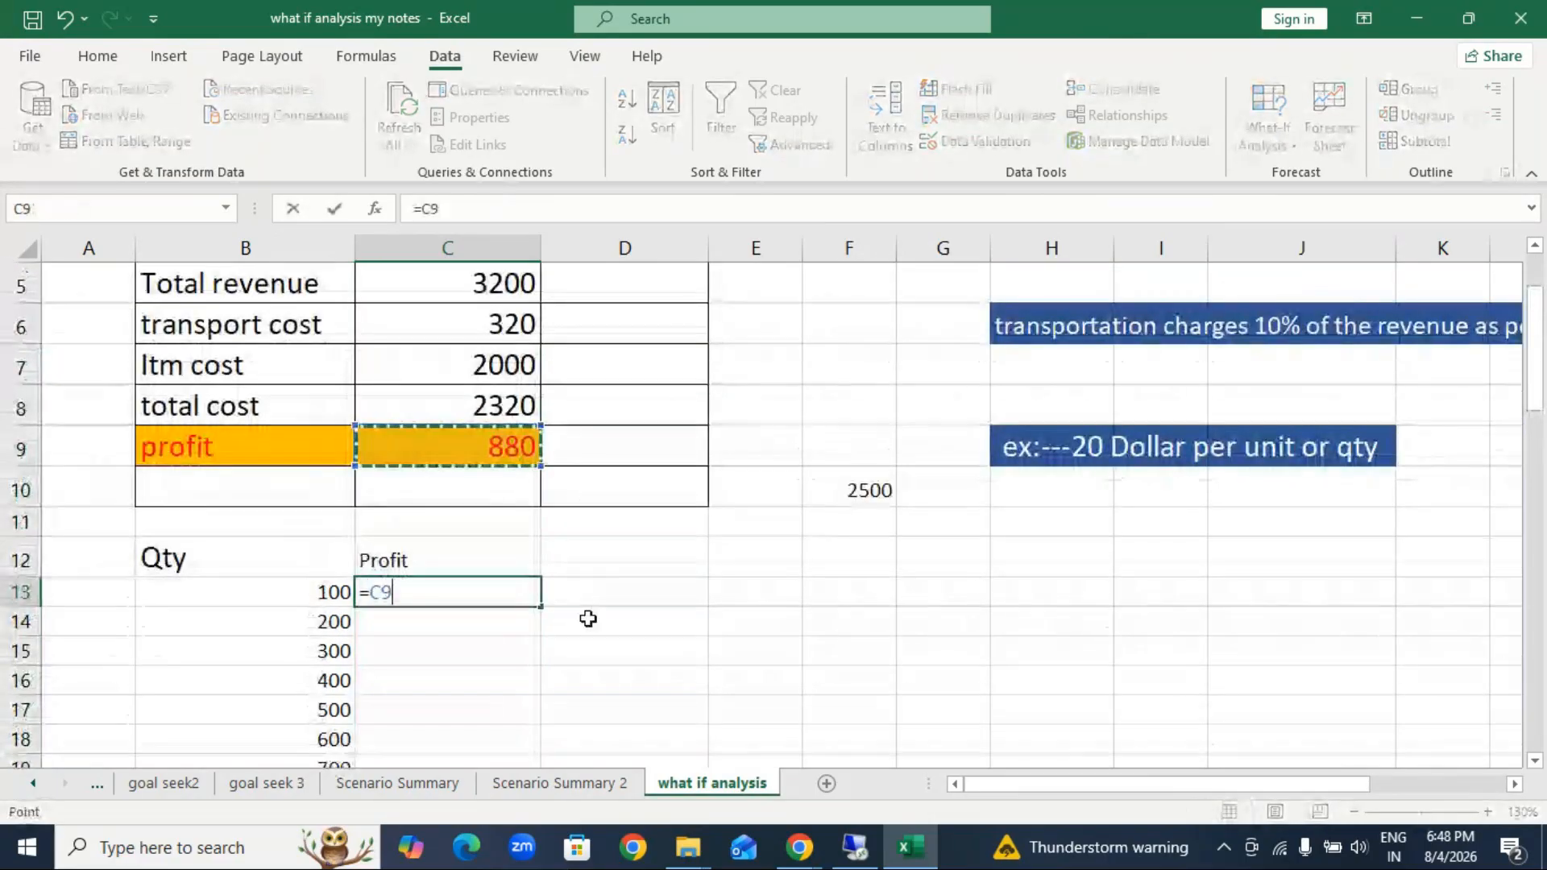
pyautogui.press('Return')
# Step: Calculate the profits with a what-if Data Table on B13:C25, using quantity cell C4 as the column input cell
pyautogui.moveTo(315, 593); pyautogui.dragTo(480, 636)
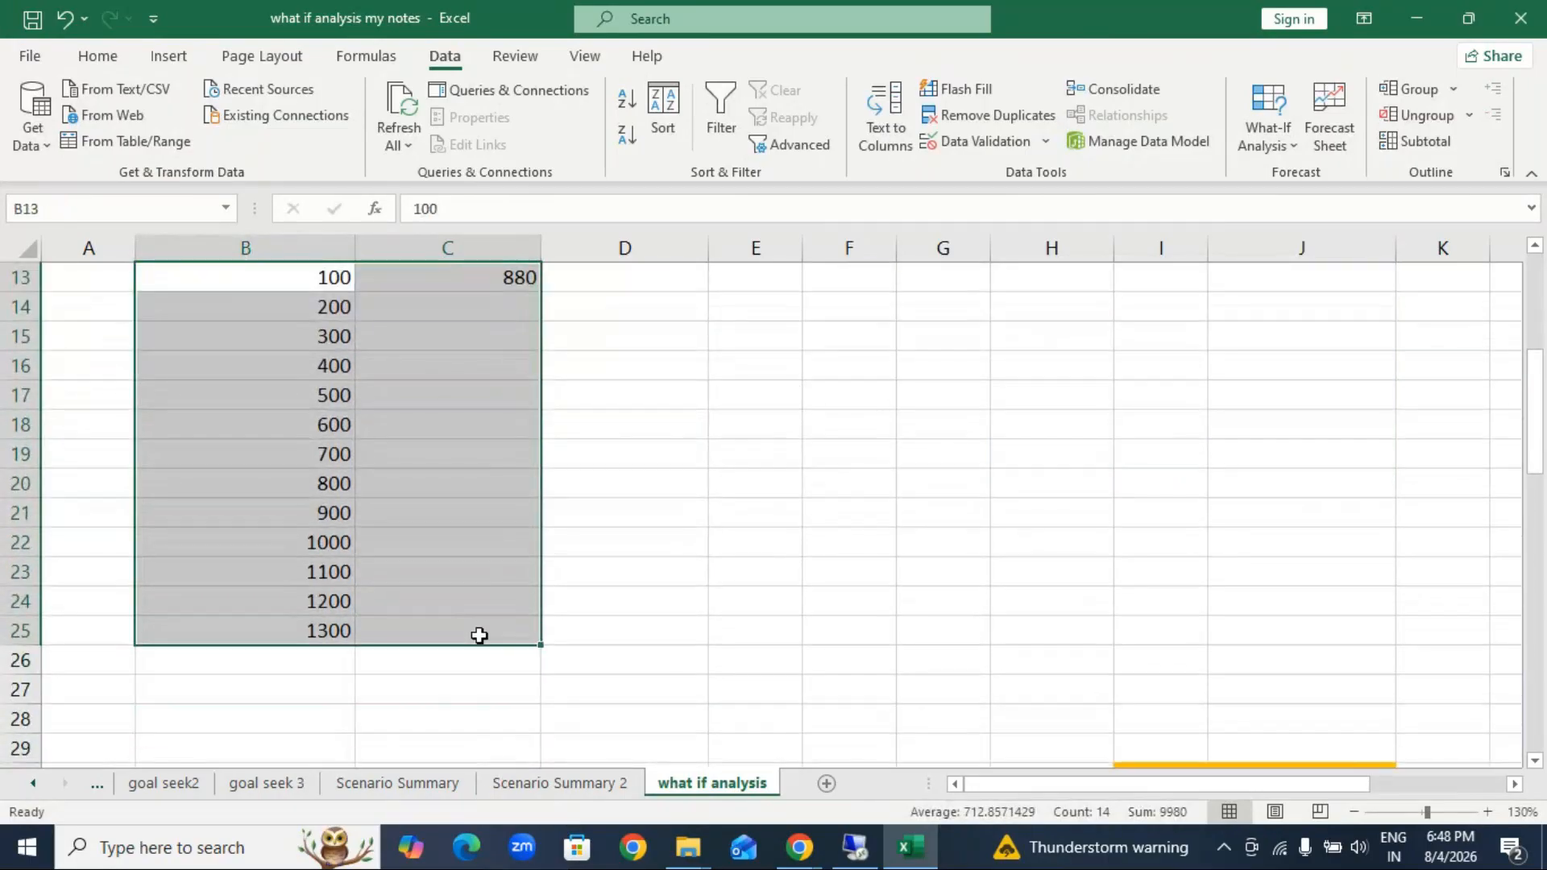
pyautogui.click(1268, 151)
pyautogui.click(1297, 239)
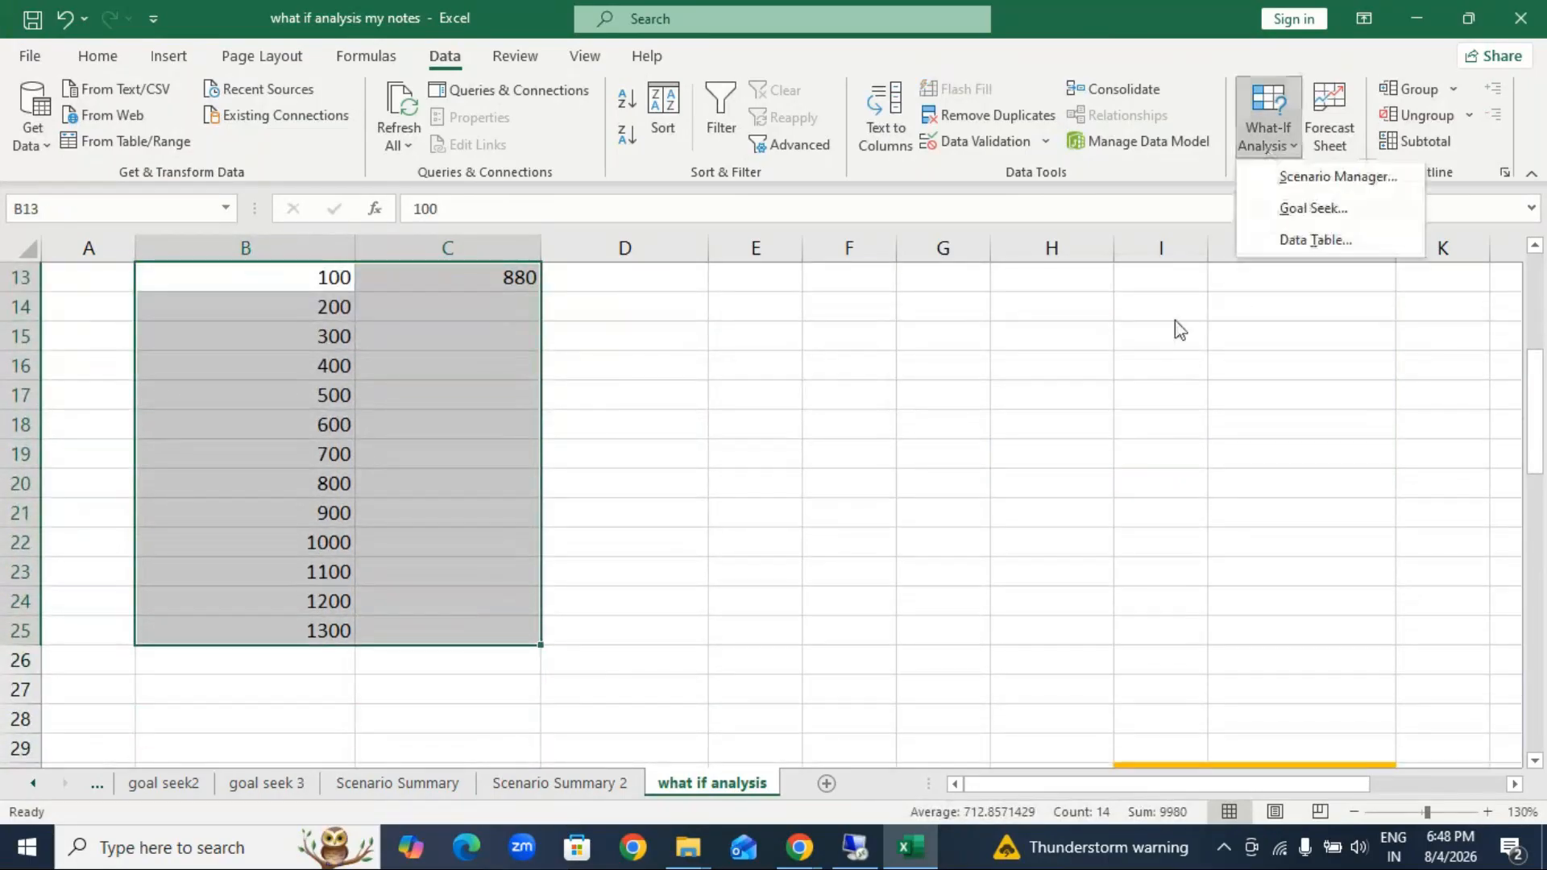
pyautogui.scroll(1, 737, 502)
pyautogui.scroll(2, 736, 502)
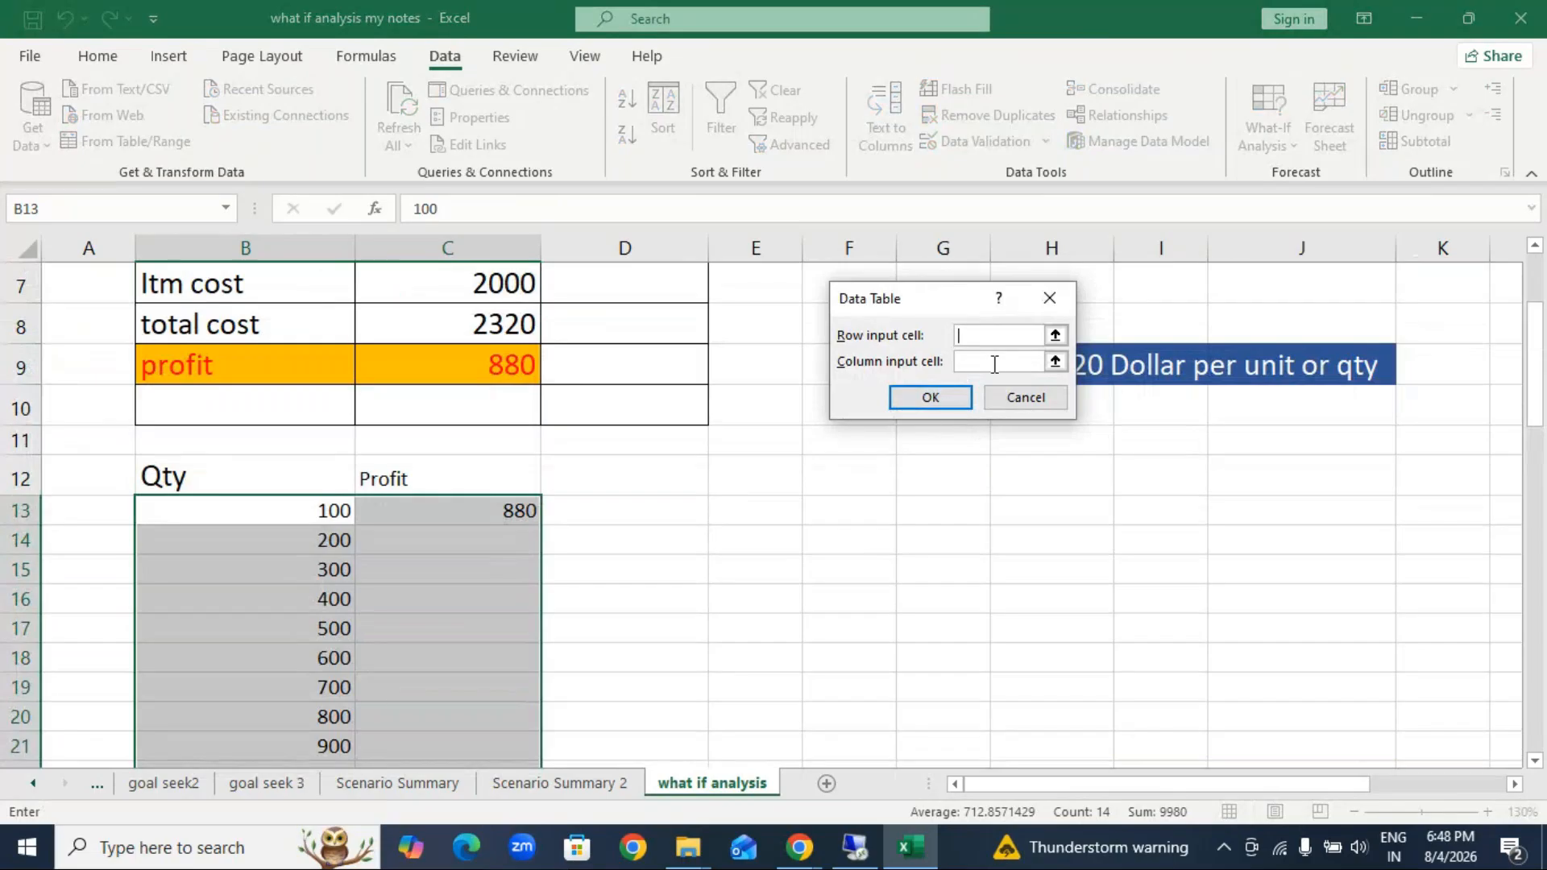
pyautogui.scroll(2, 749, 487)
pyautogui.press('Tab')
pyautogui.click(466, 390)
pyautogui.scroll(-1, 785, 484)
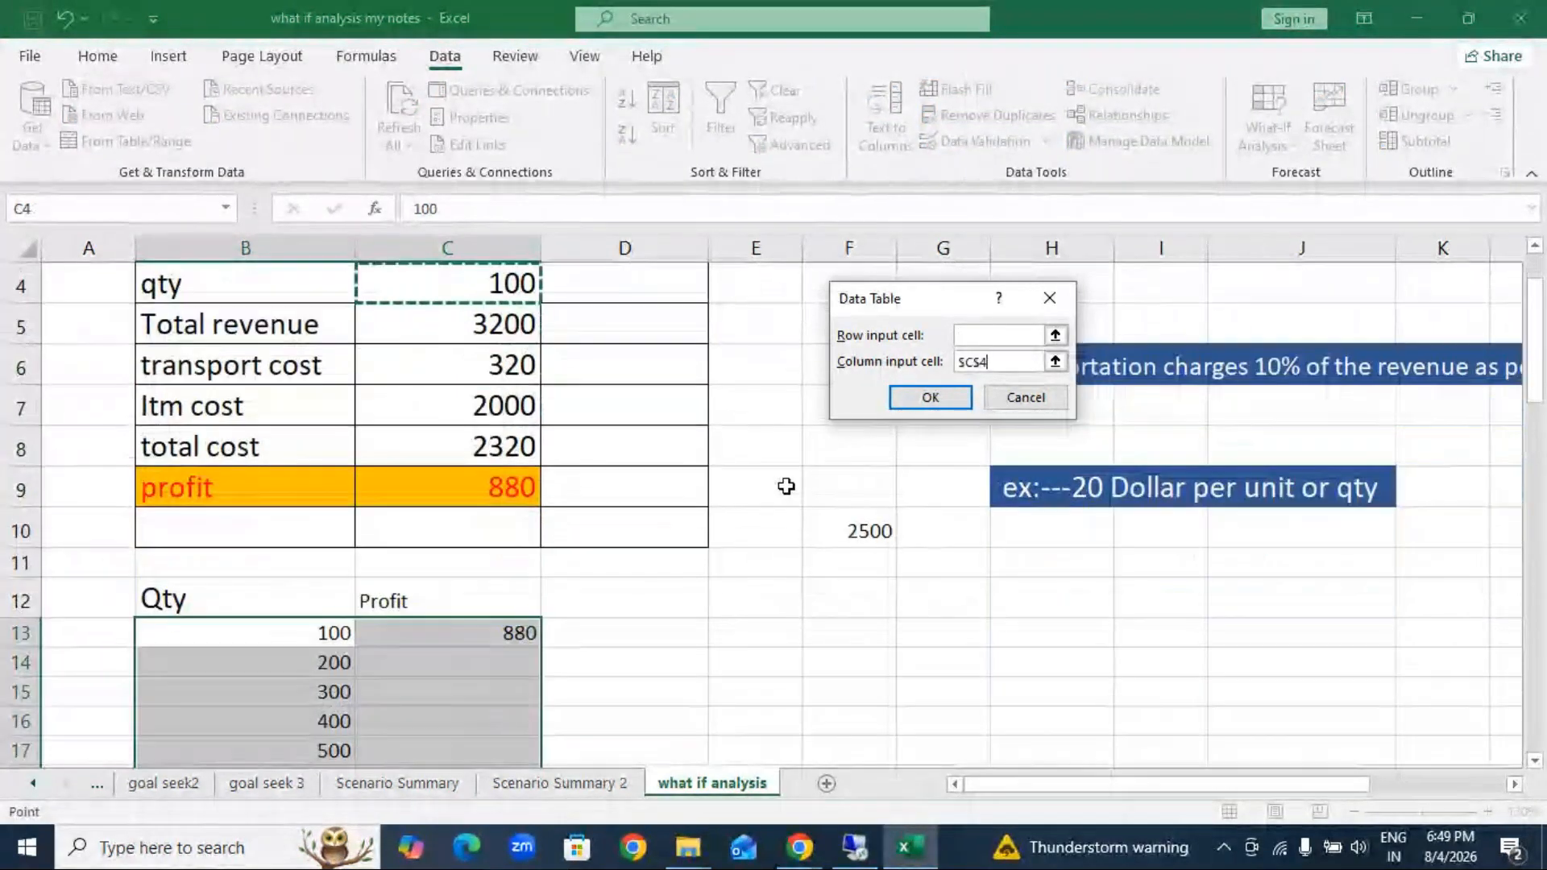
pyautogui.click(930, 398)
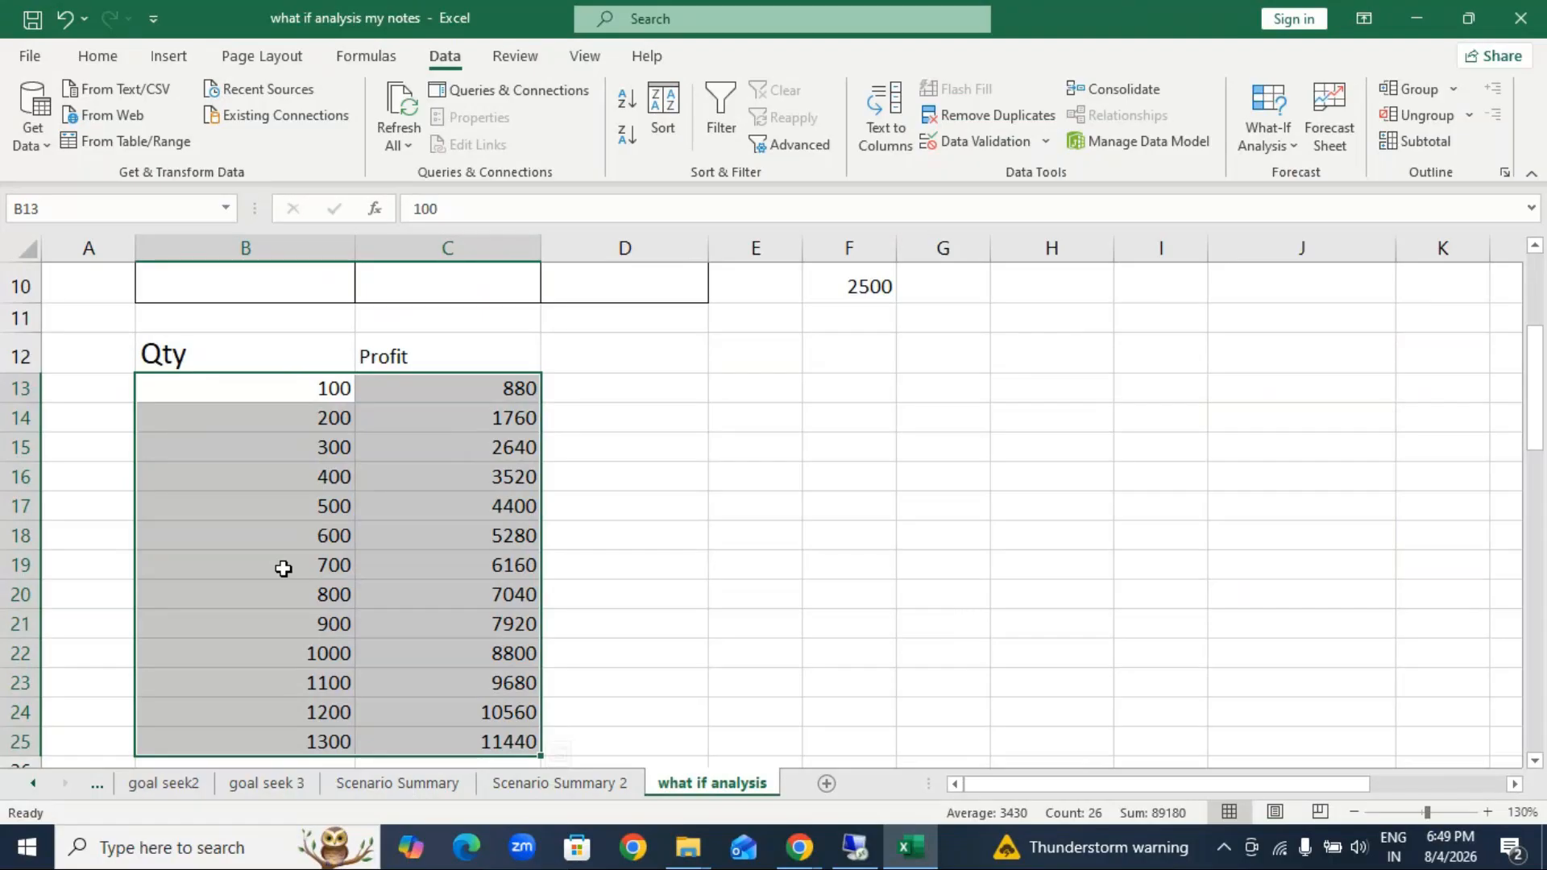
# Step: Clear B13:C25, then refill the Qty column with 100 in B13, 200 in B14 and the series extended to 1300 in B25
pyautogui.press('Delete')
pyautogui.click(250, 388)
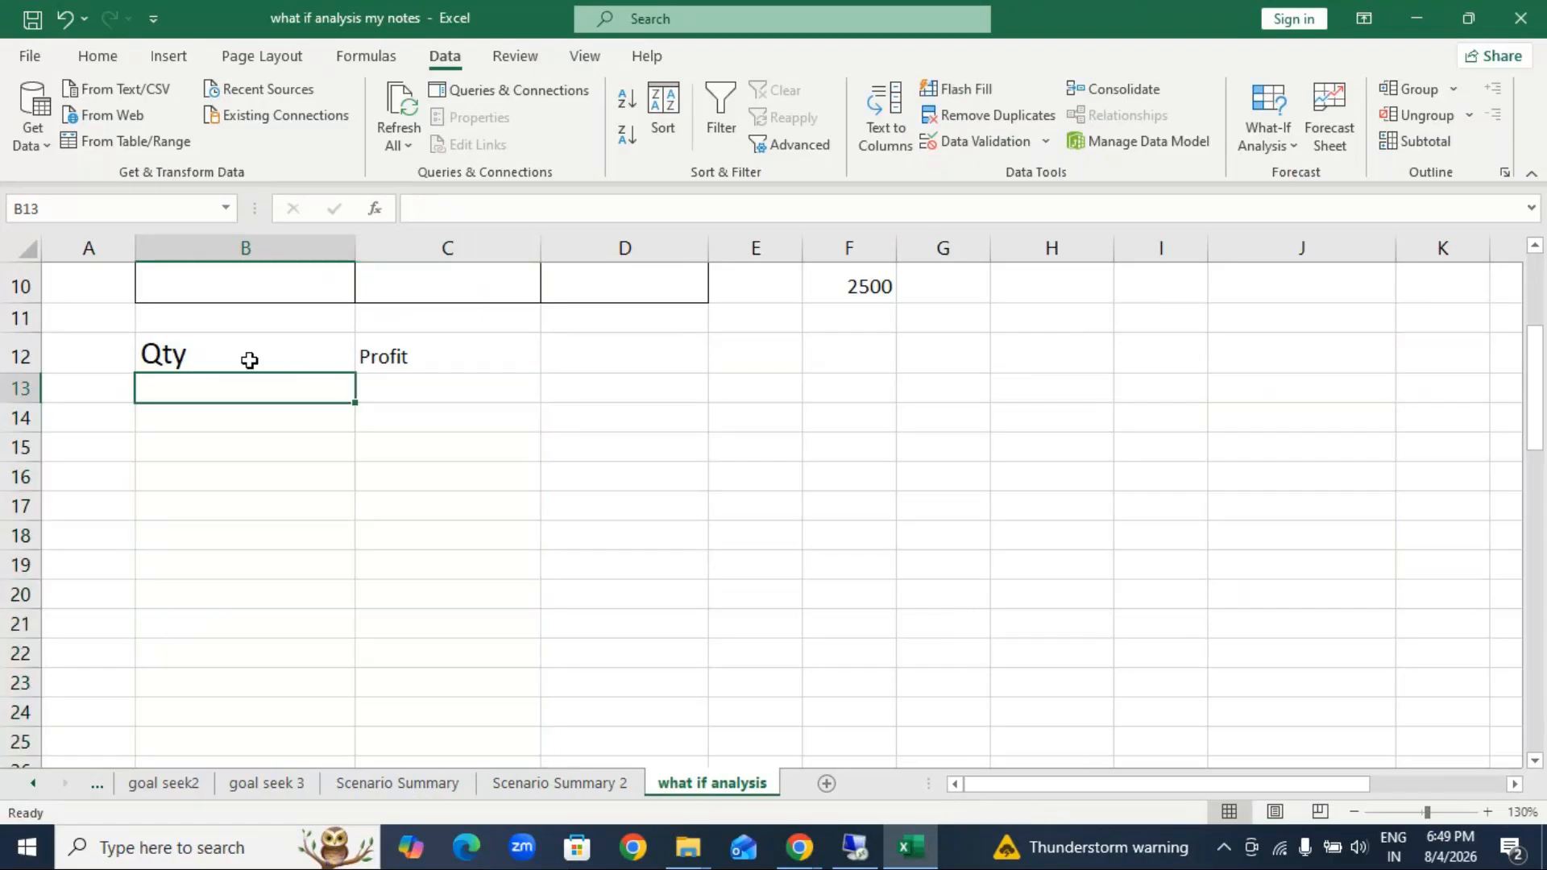
pyautogui.write('100')
pyautogui.press('Return')
pyautogui.write('200')
pyautogui.press('Return')
pyautogui.moveTo(297, 390); pyautogui.dragTo(352, 748)
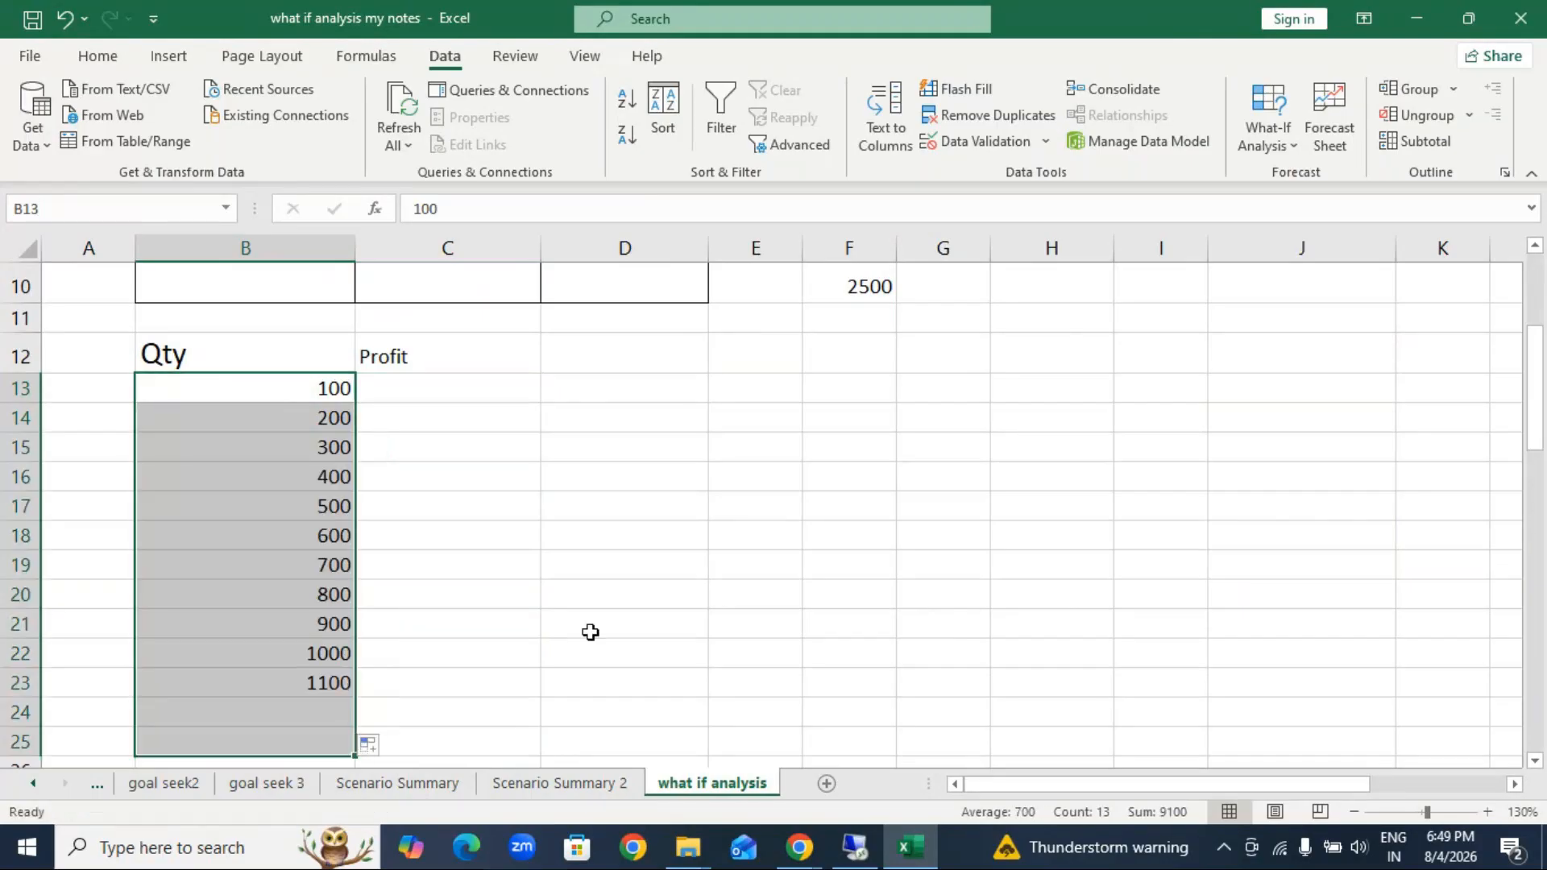
# Step: Enter a formula in C13, beside quantity 100, that refers to the profit in C9
pyautogui.click(457, 387)
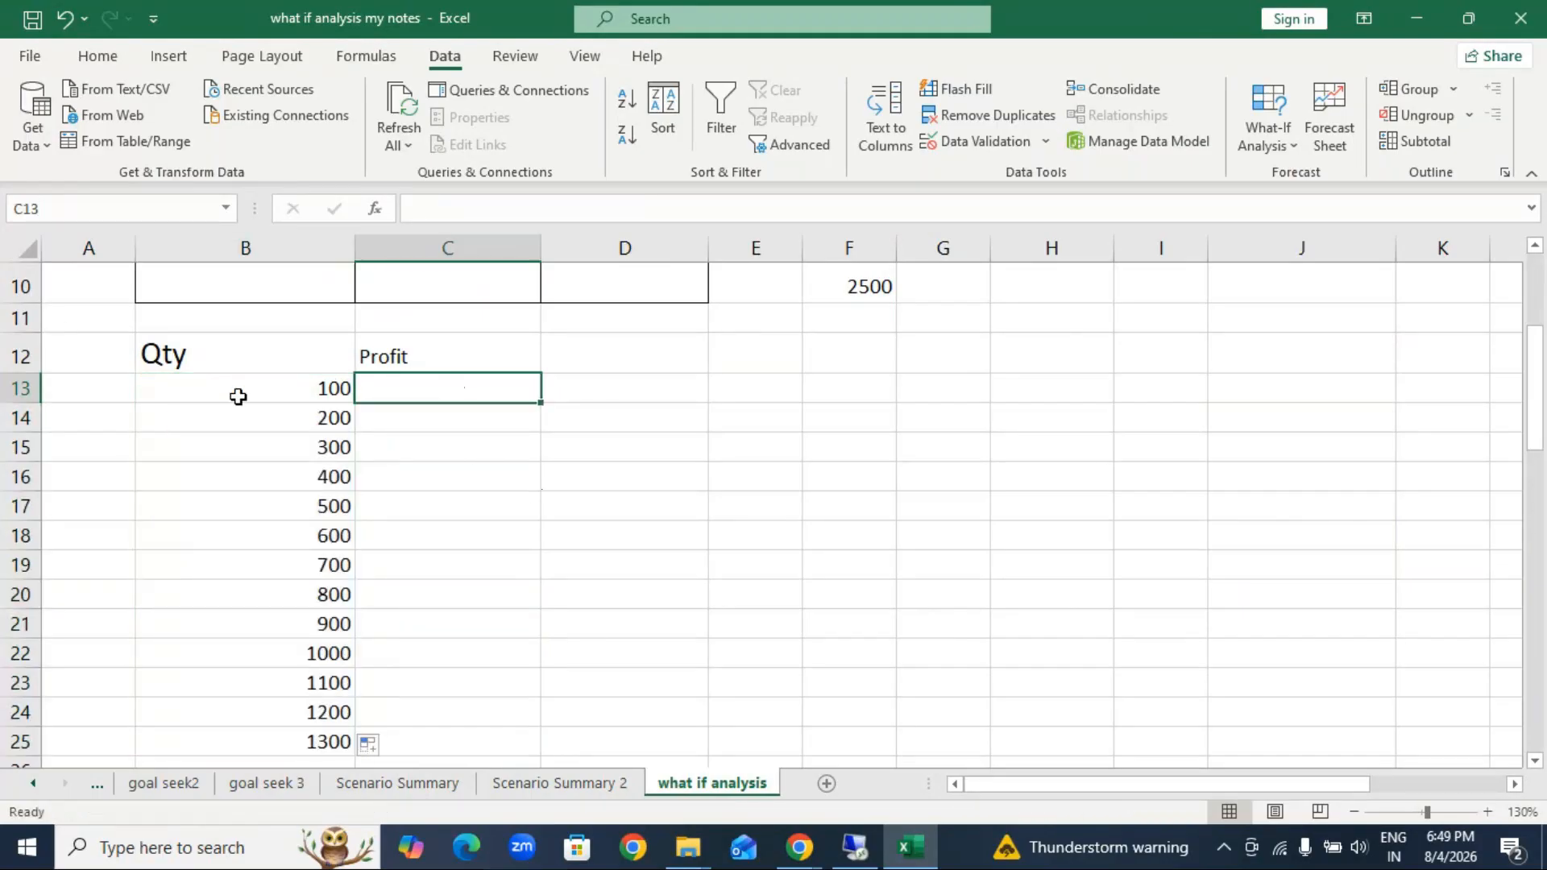
pyautogui.write('=')
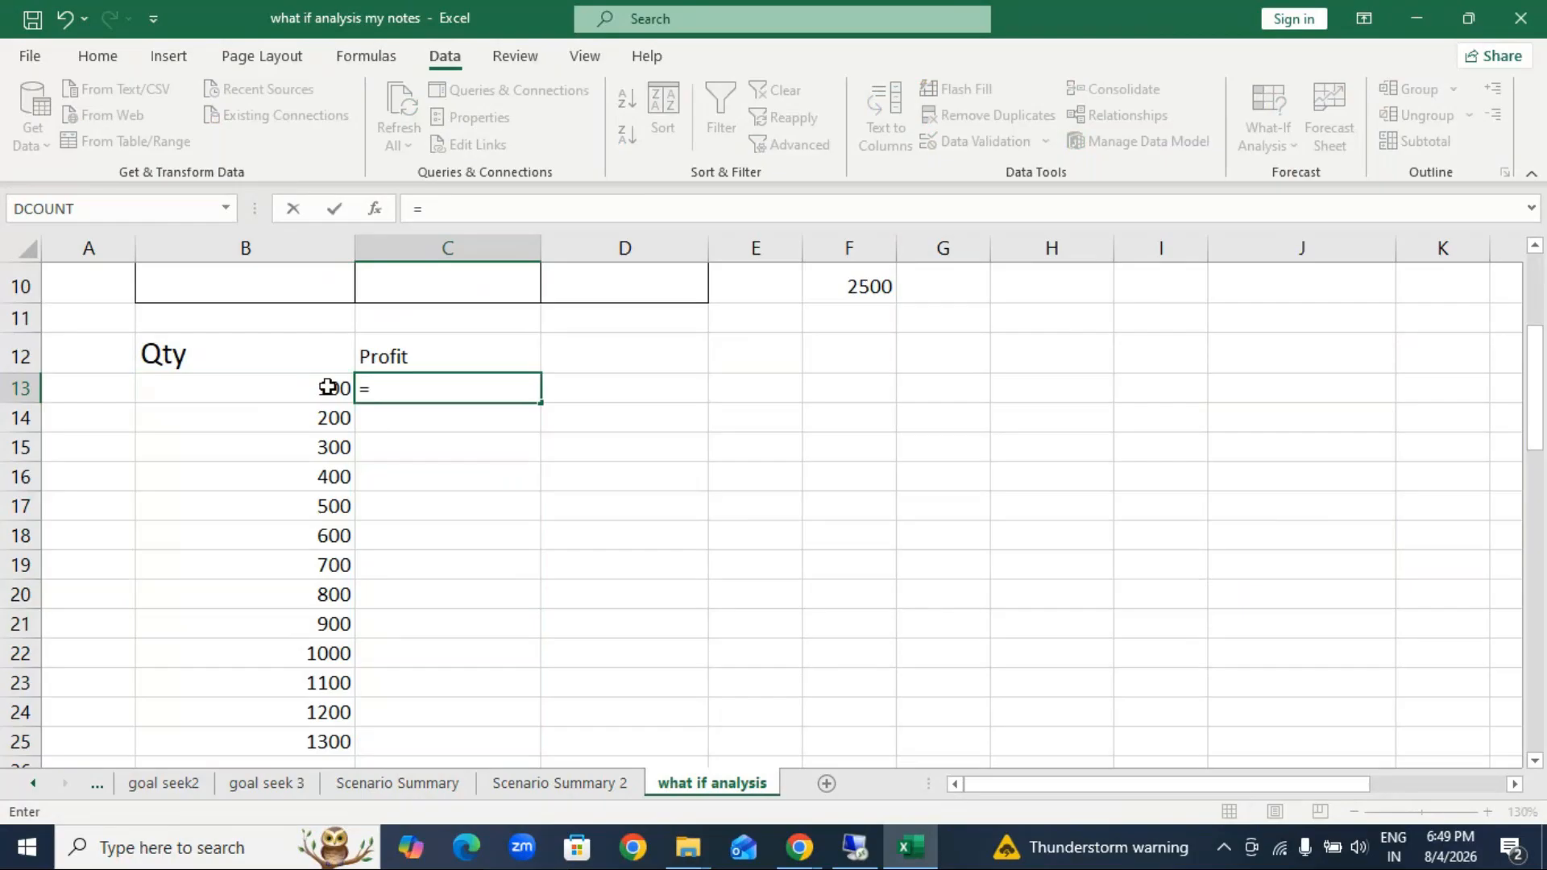
pyautogui.scroll(2, 328, 387)
pyautogui.click(483, 487)
pyautogui.press('Return')
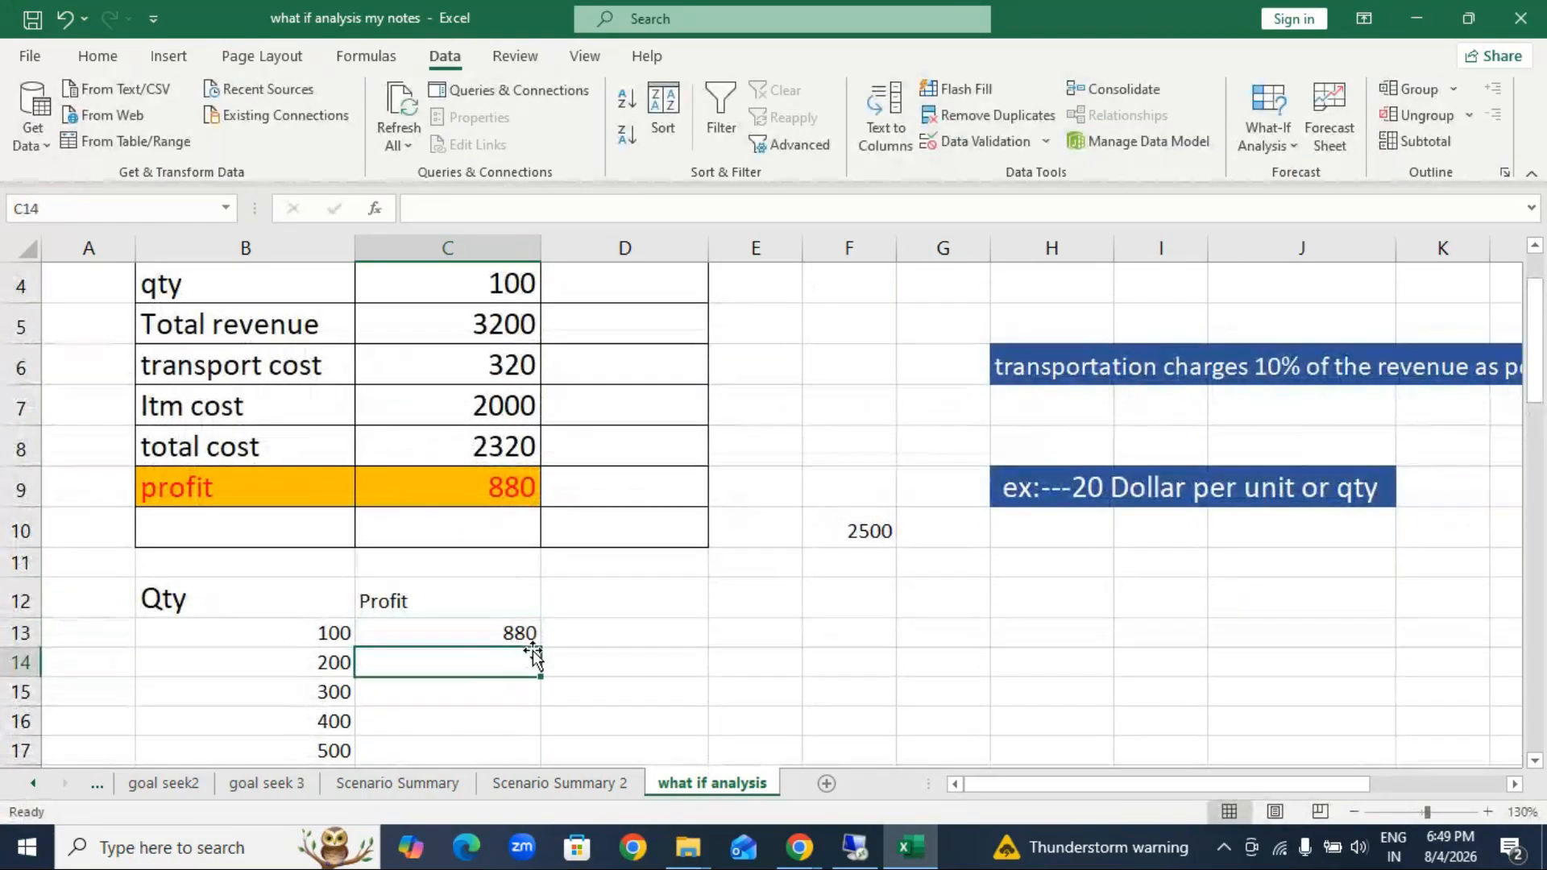
# Step: Create a what-if Data Table on B13:C25 with quantity cell C4 as the column input cell, leaving the row input cell empty
pyautogui.scroll(-1, 519, 680)
pyautogui.moveTo(335, 513); pyautogui.dragTo(501, 703)
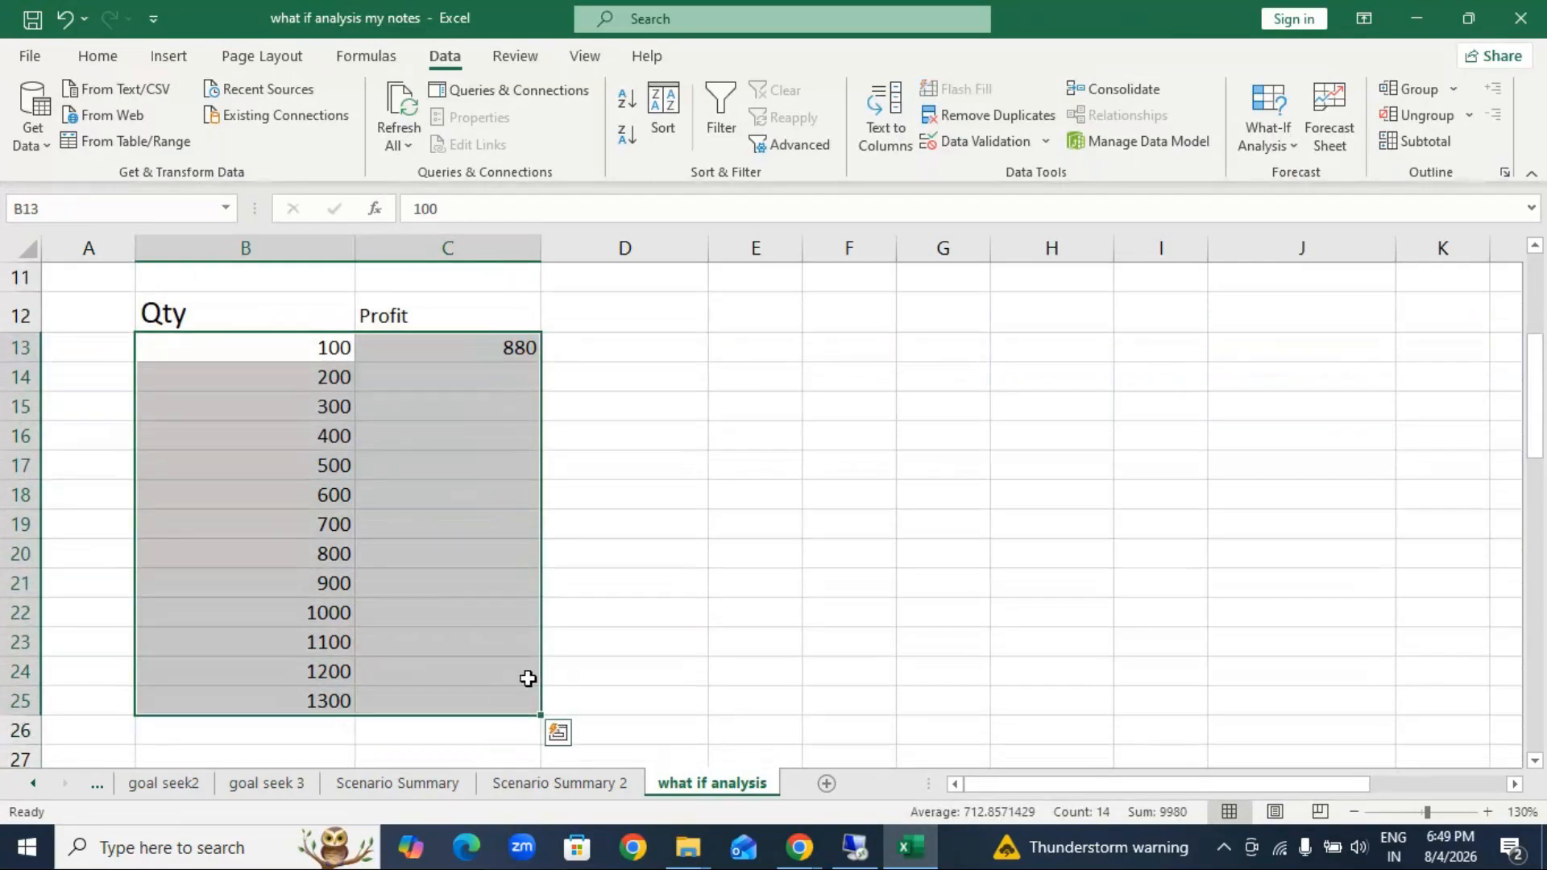
pyautogui.click(1251, 145)
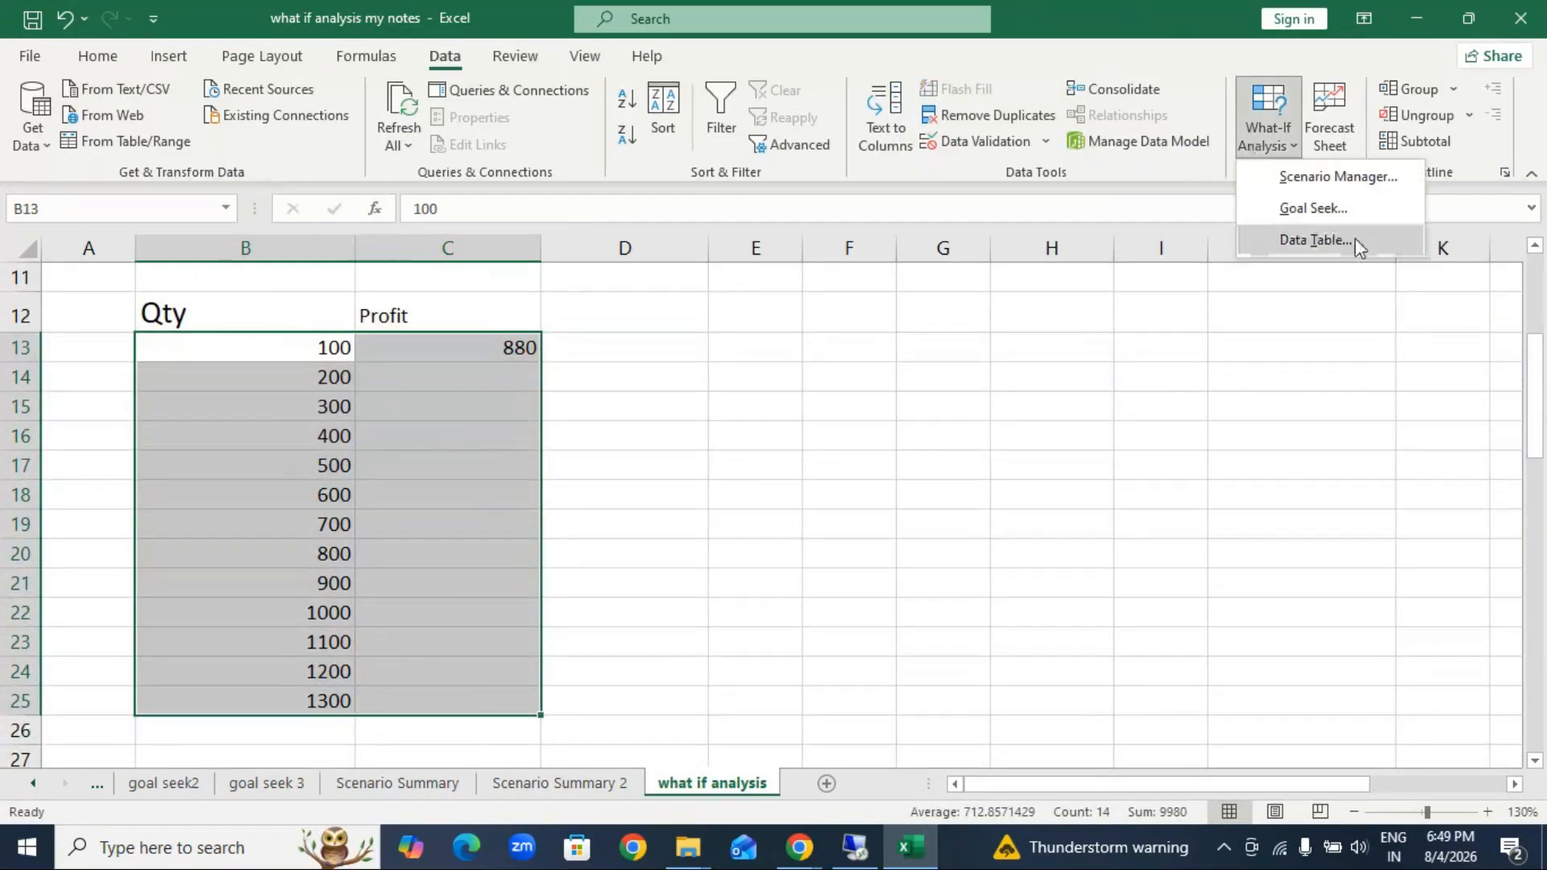
pyautogui.click(1300, 241)
pyautogui.moveTo(948, 301); pyautogui.dragTo(876, 344)
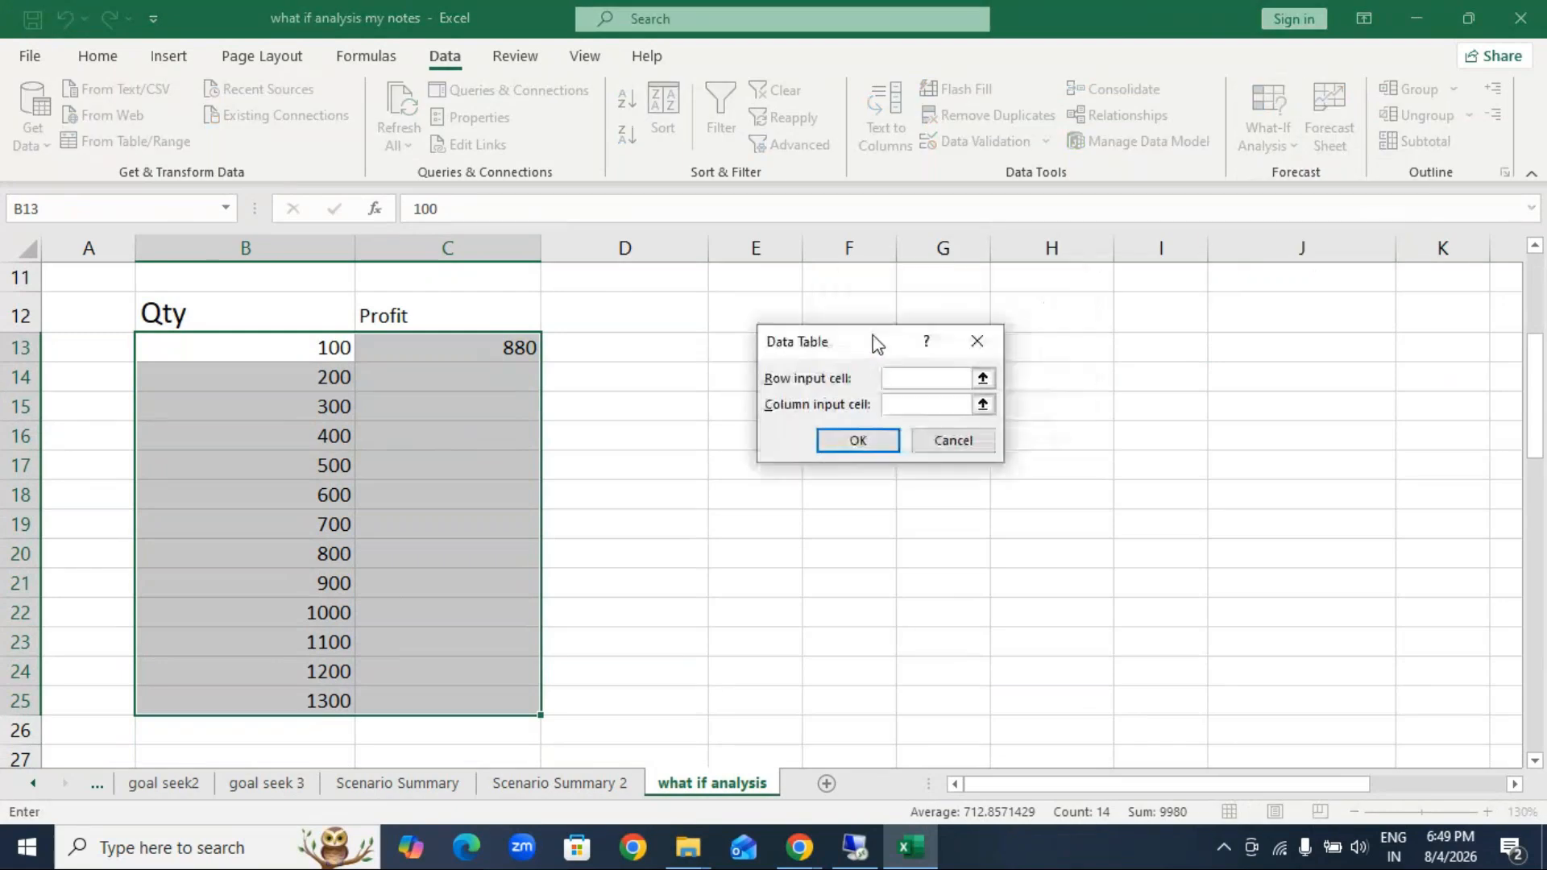
pyautogui.click(911, 407)
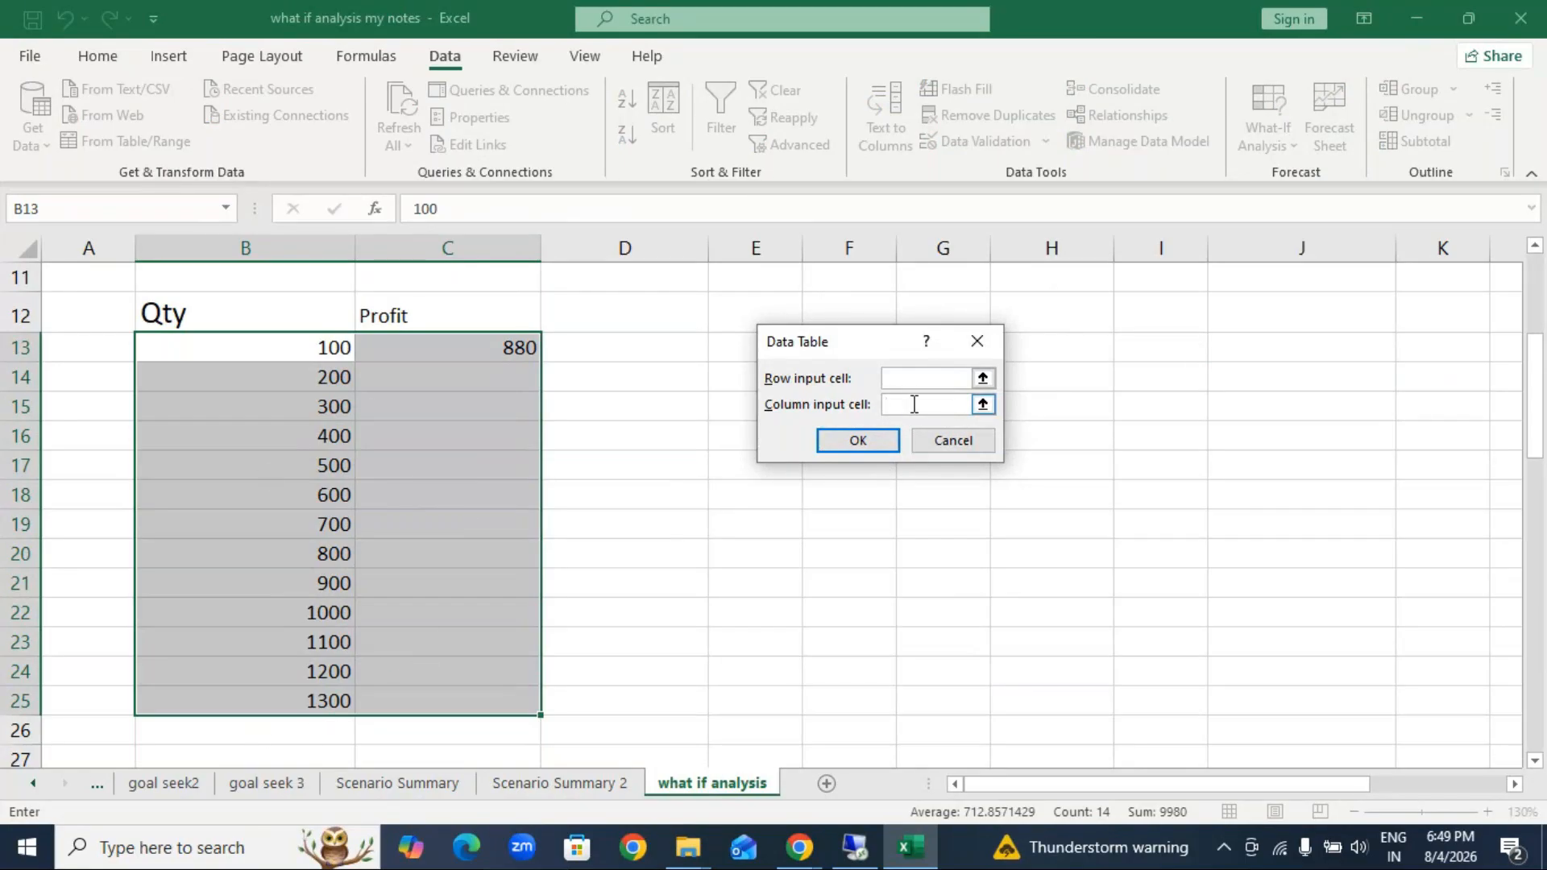
pyautogui.scroll(2, 533, 388)
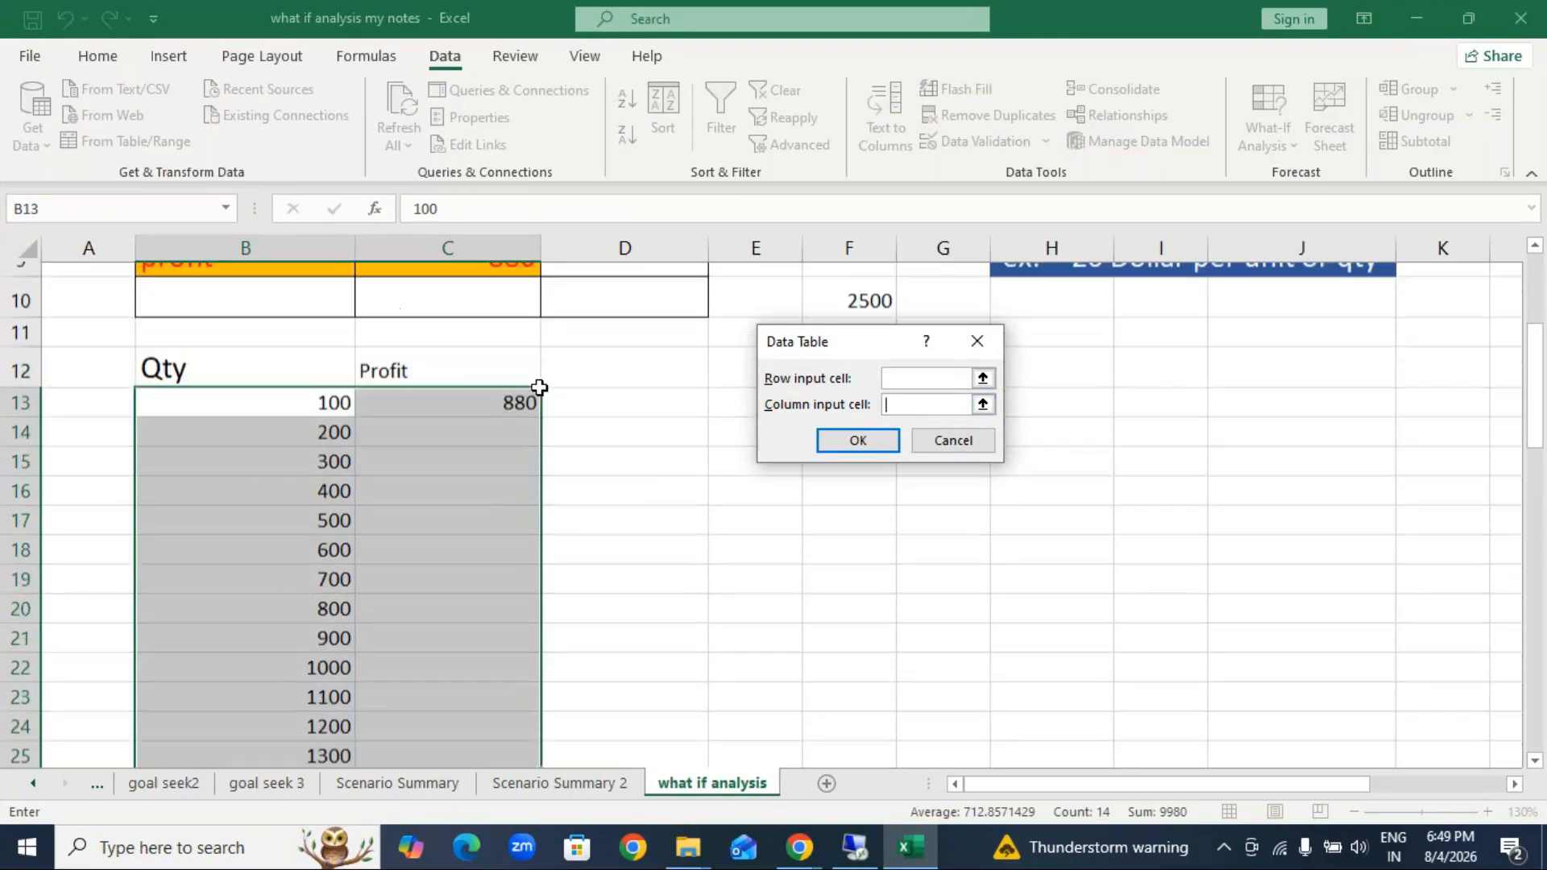
pyautogui.scroll(2, 472, 357)
pyautogui.click(503, 398)
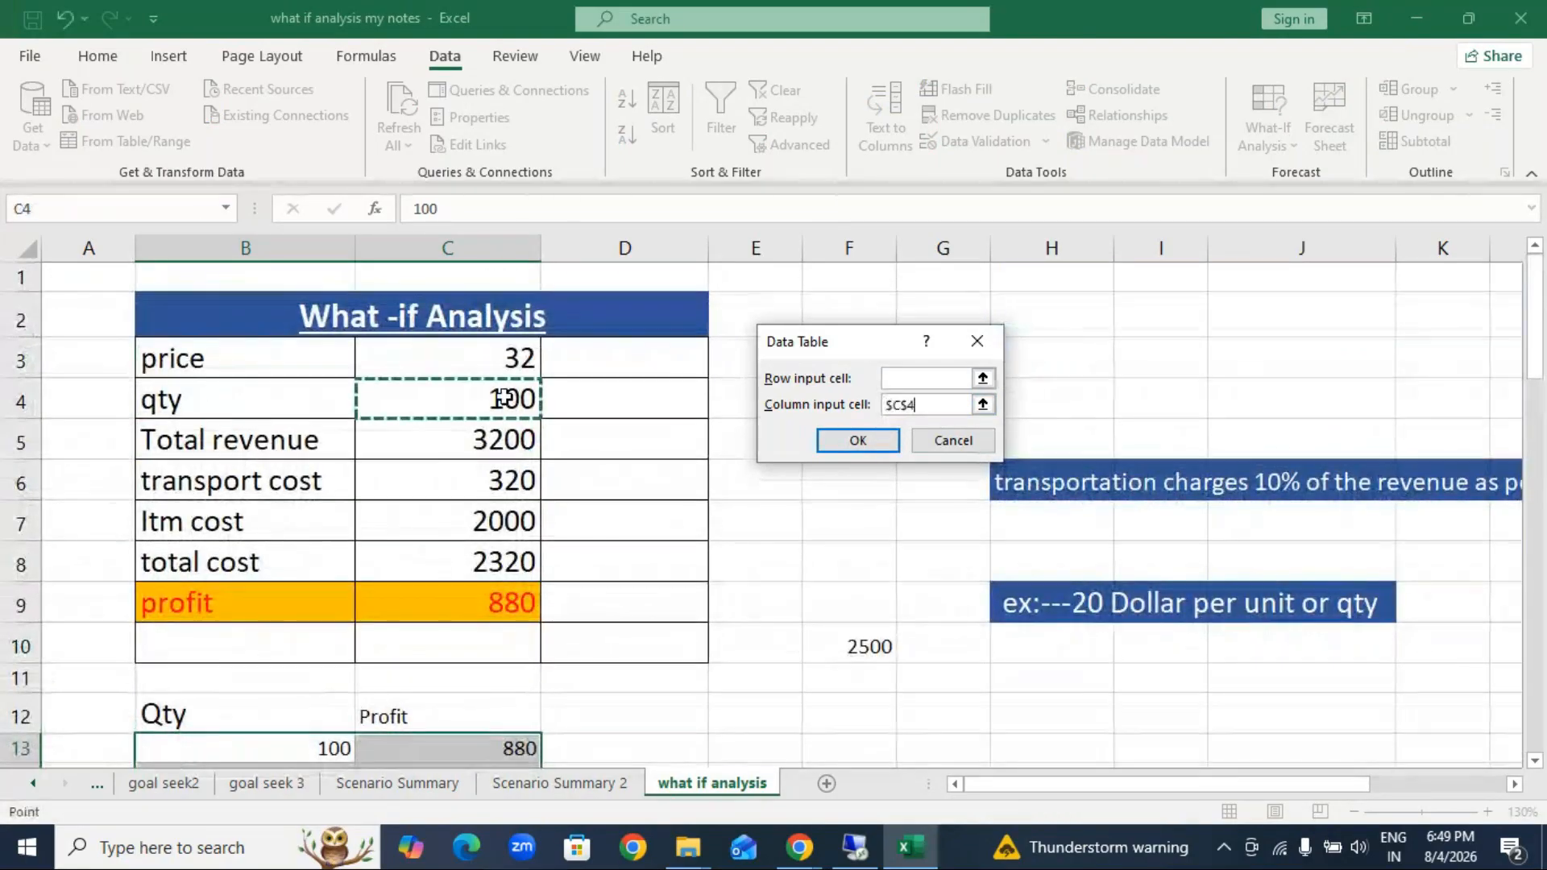
pyautogui.scroll(-3, 502, 398)
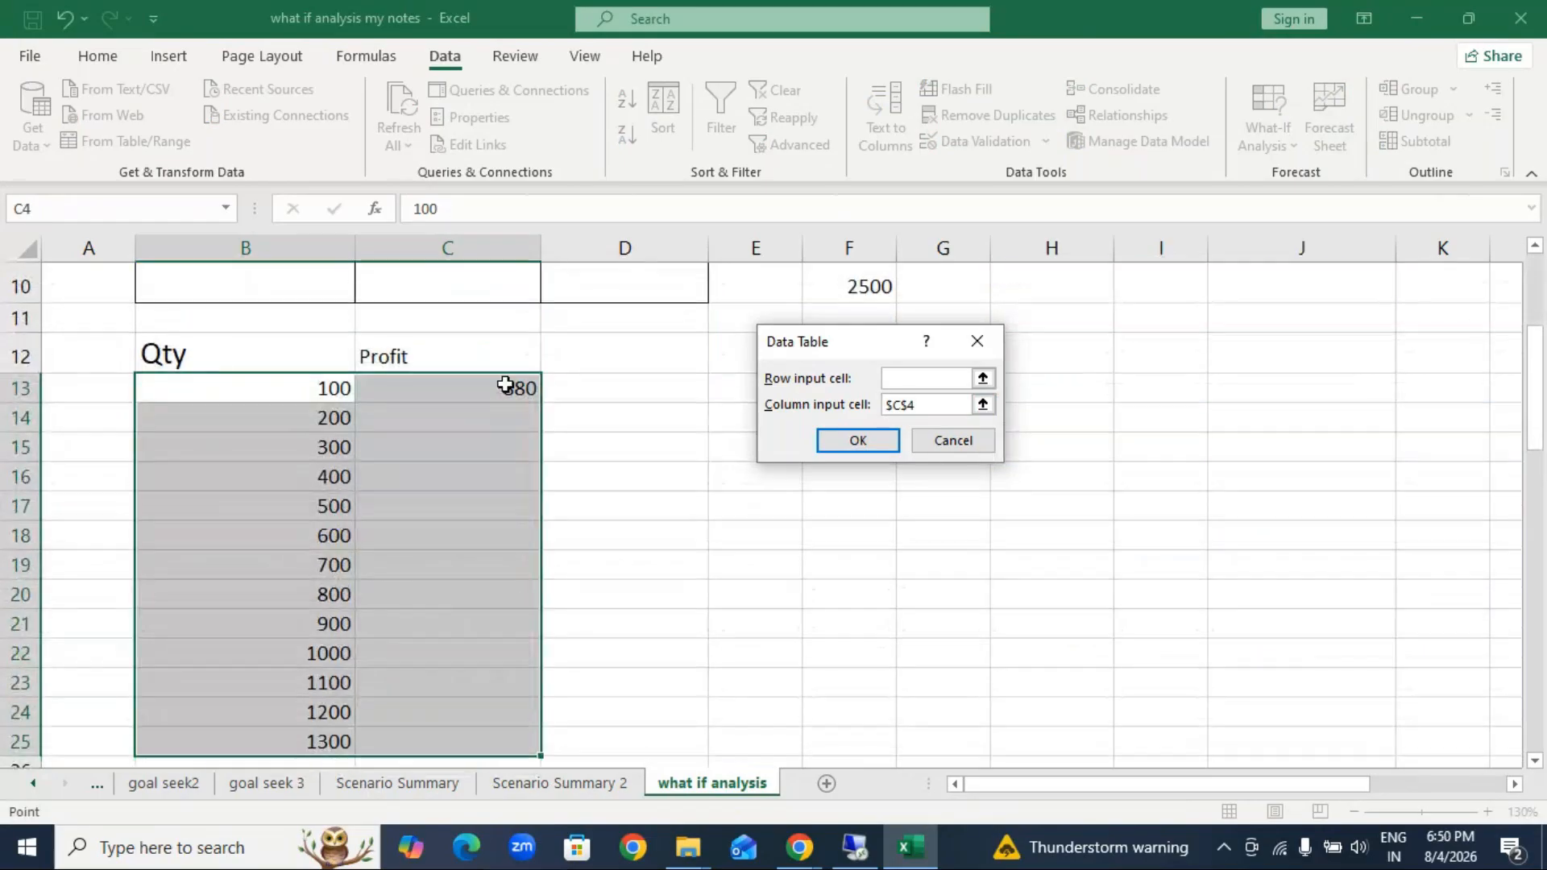
pyautogui.click(859, 442)
pyautogui.scroll(-1, 514, 760)
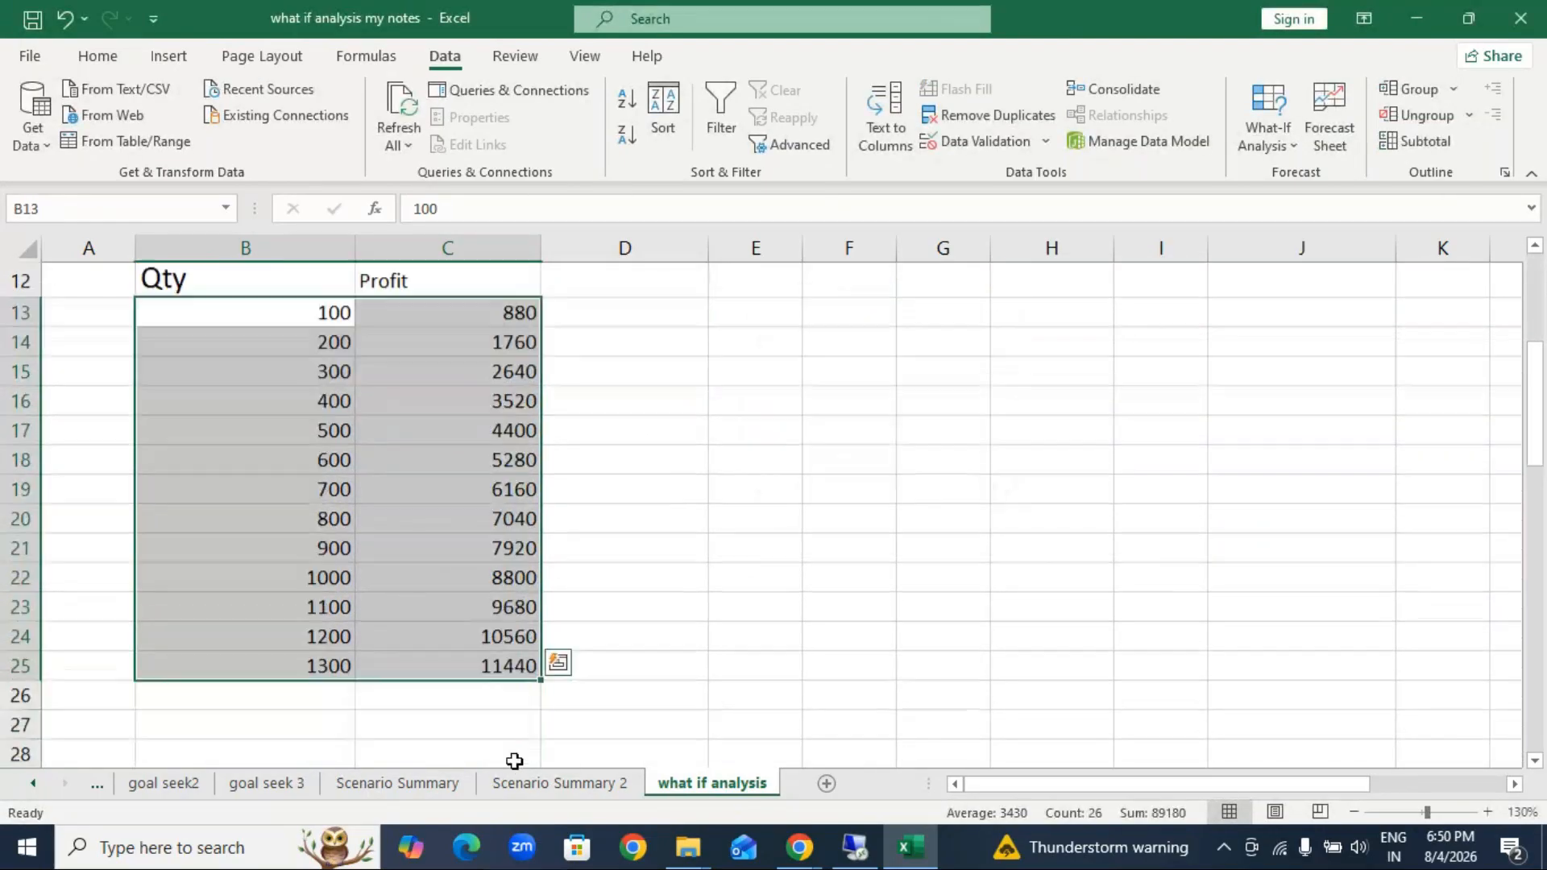
pyautogui.scroll(-1, 514, 760)
pyautogui.scroll(3, 515, 761)
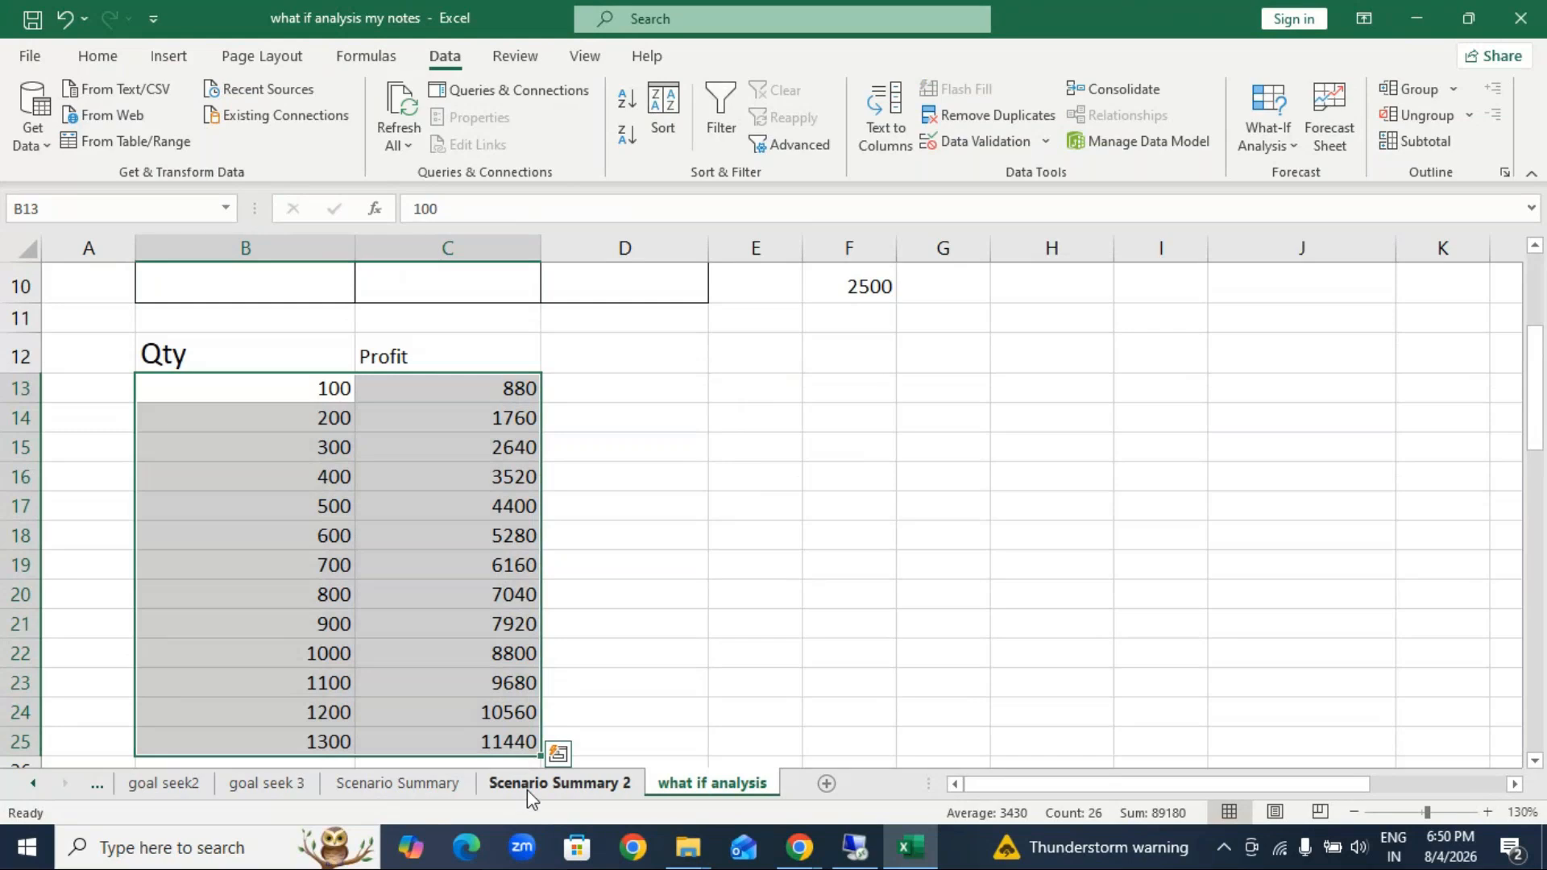
# Step: Look through the Scenario Summary 2, Scenario Summary, goal seek 3 and goal seek2 sheets, and return to the what if analysis sheet
pyautogui.click(527, 789)
pyautogui.click(395, 788)
pyautogui.click(241, 789)
pyautogui.click(178, 786)
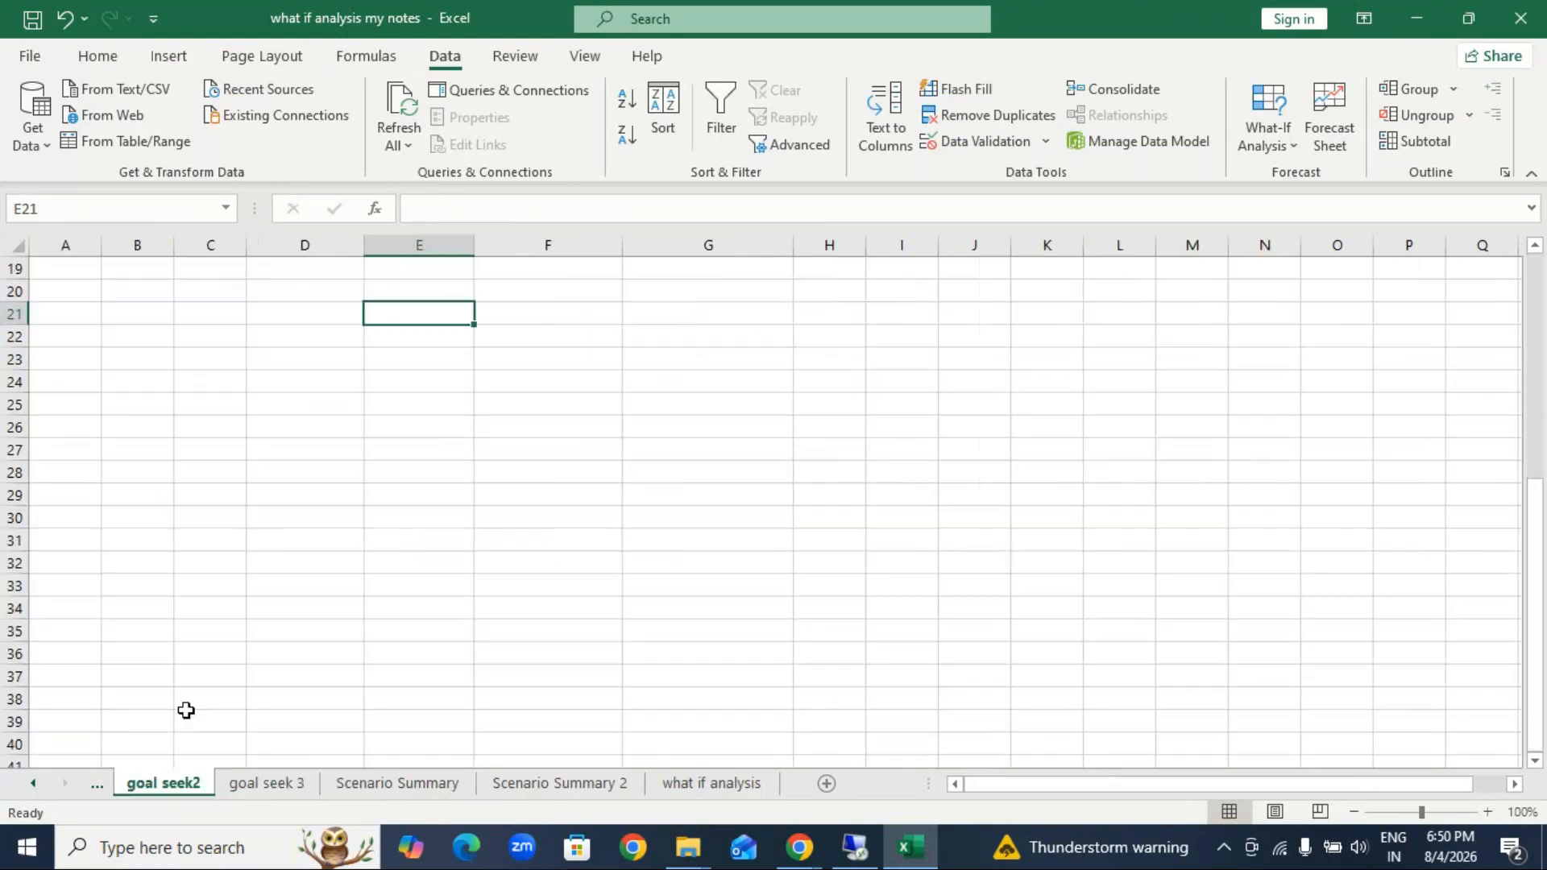
pyautogui.scroll(6, 323, 637)
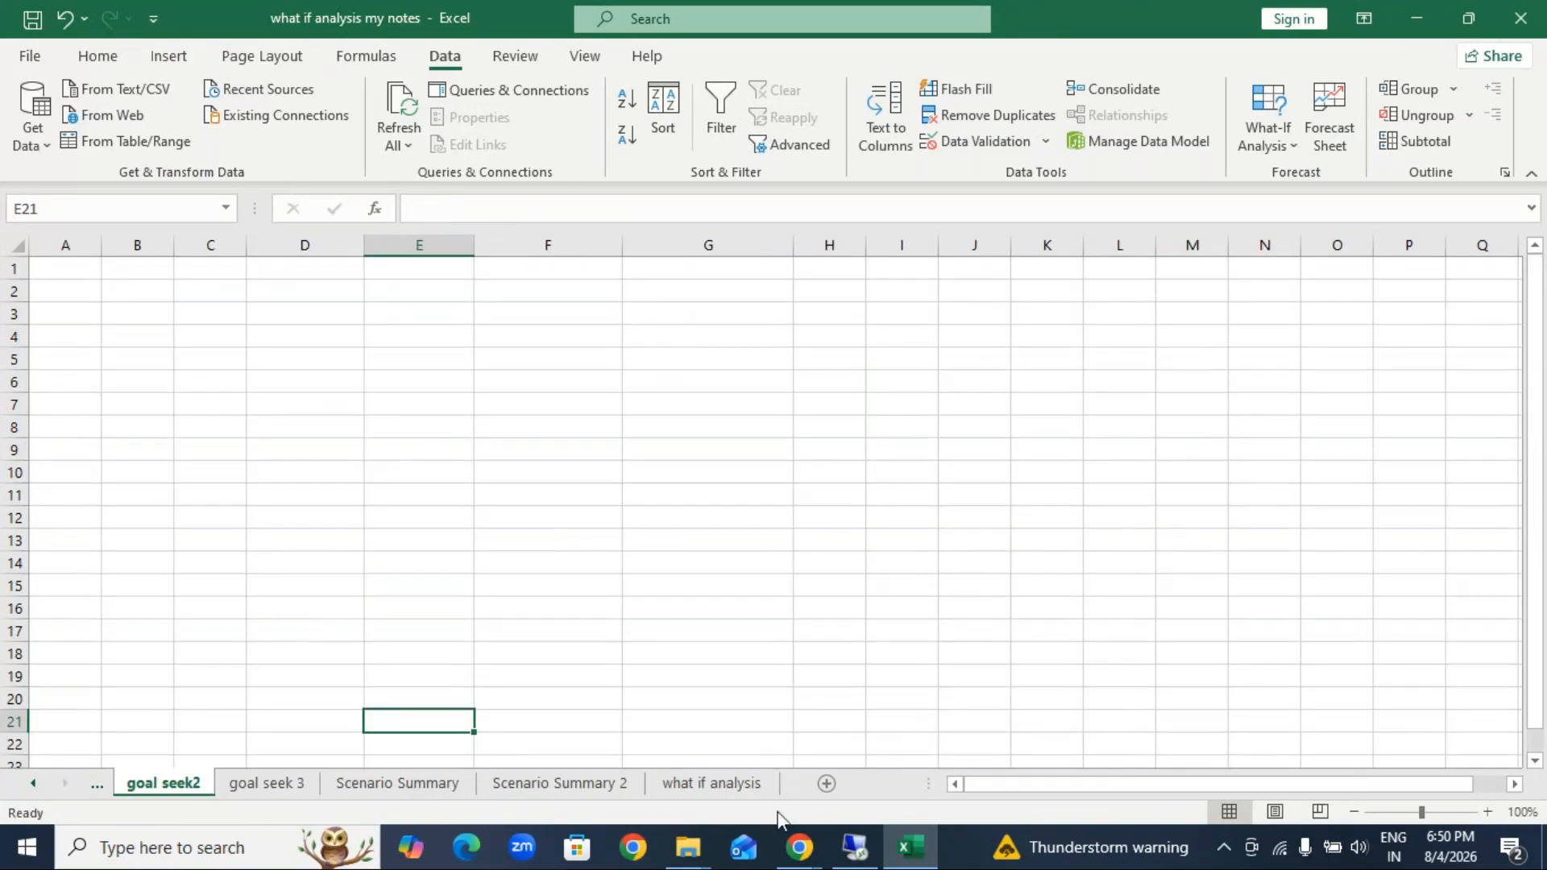
pyautogui.click(725, 784)
pyautogui.scroll(3, 484, 564)
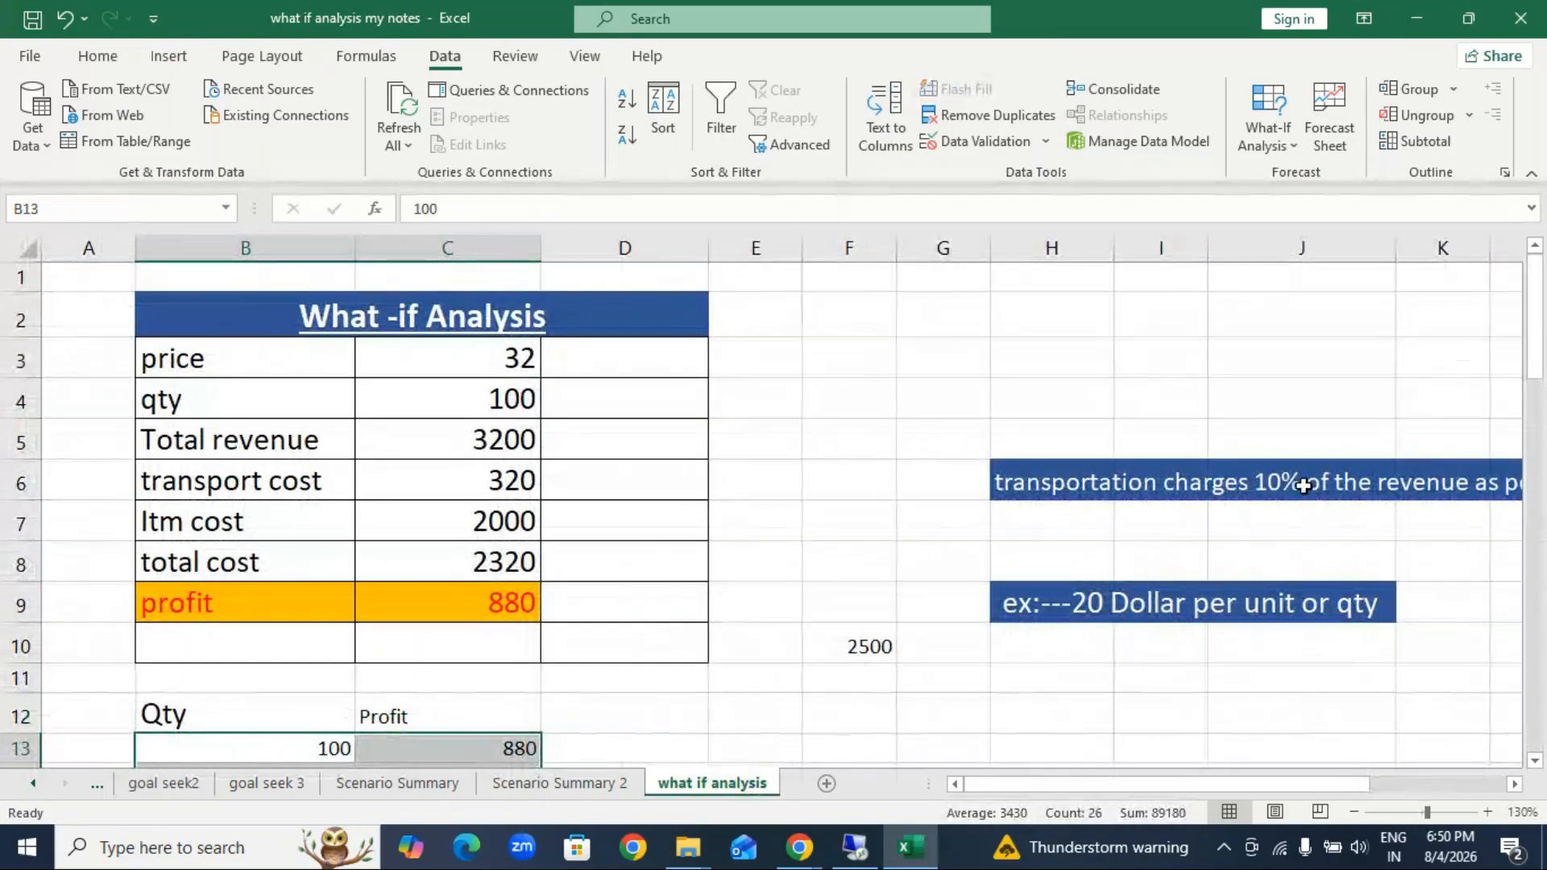
# Step: Switch to the GoTo Meeting window and send the chat message "got it?" to everyone
pyautogui.click(808, 853)
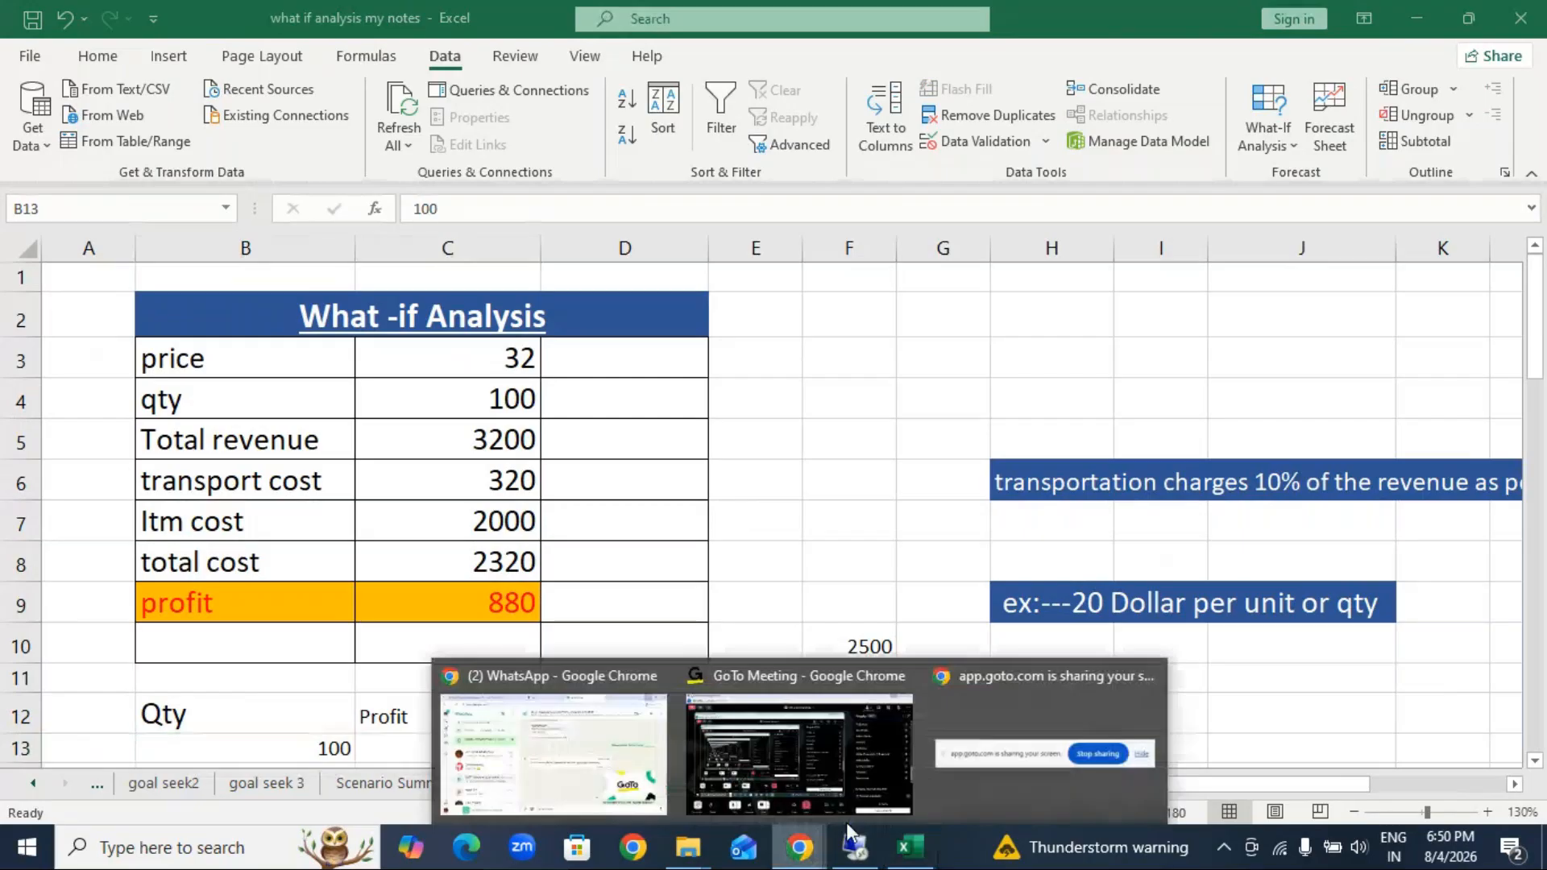
pyautogui.click(887, 775)
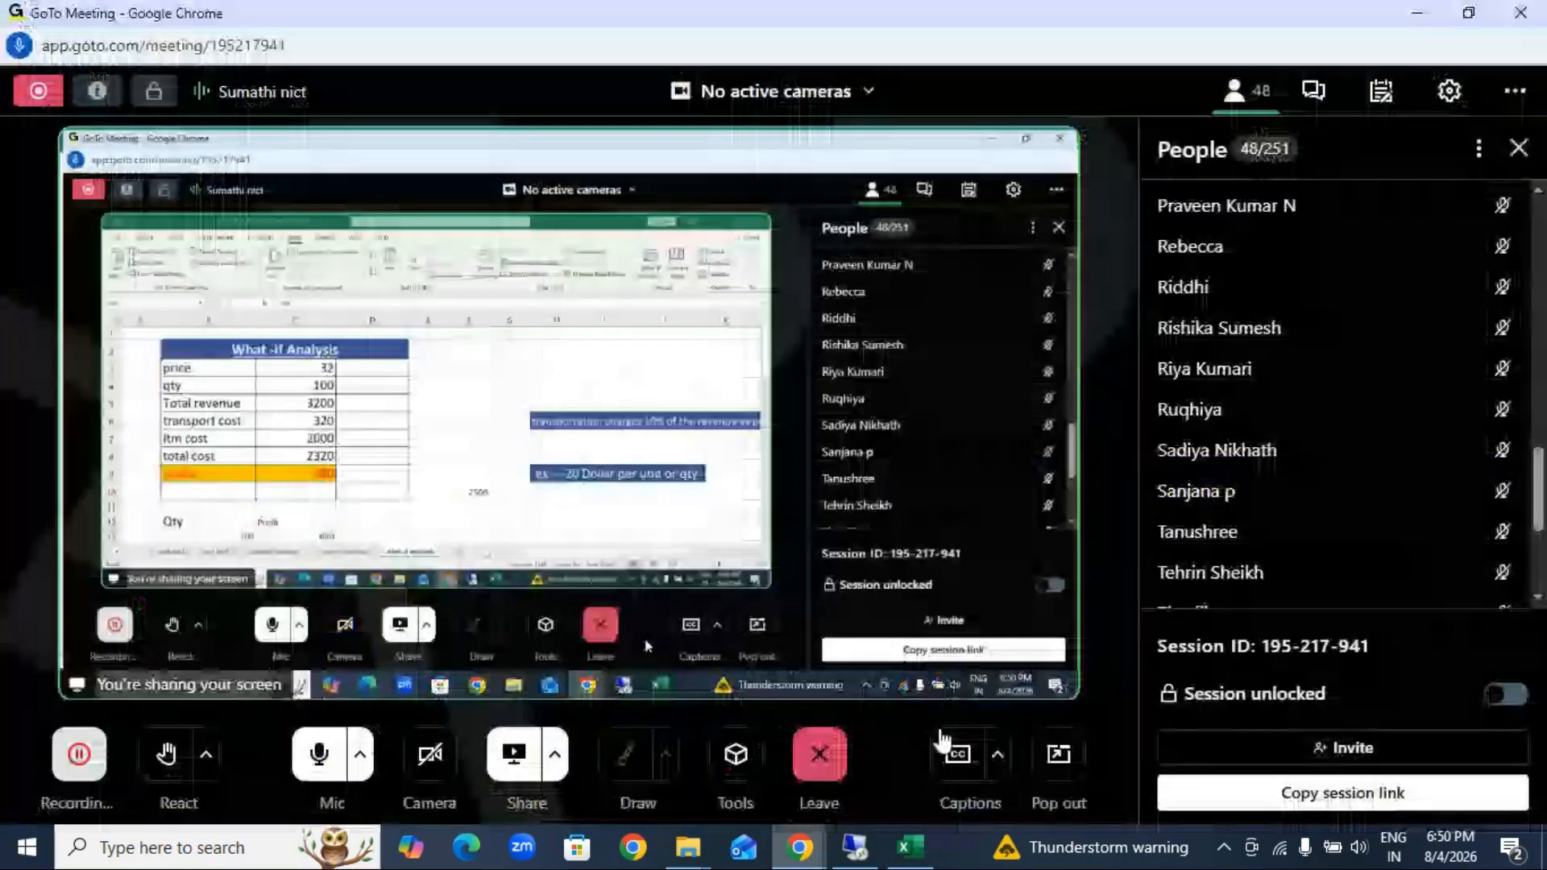
pyautogui.click(1313, 91)
pyautogui.click(1227, 738)
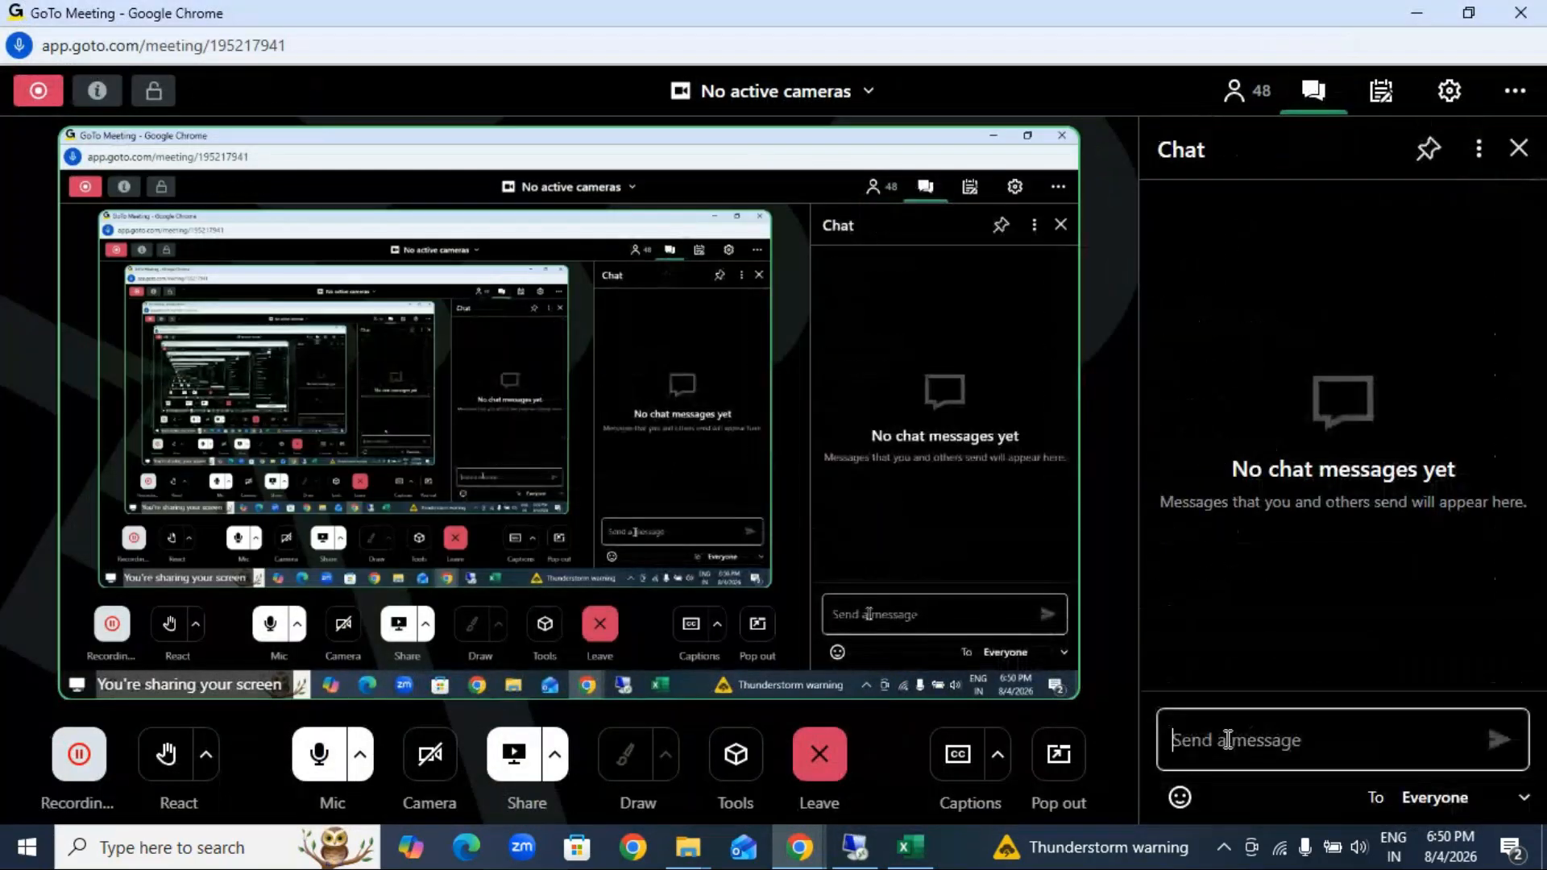
pyautogui.write('any')
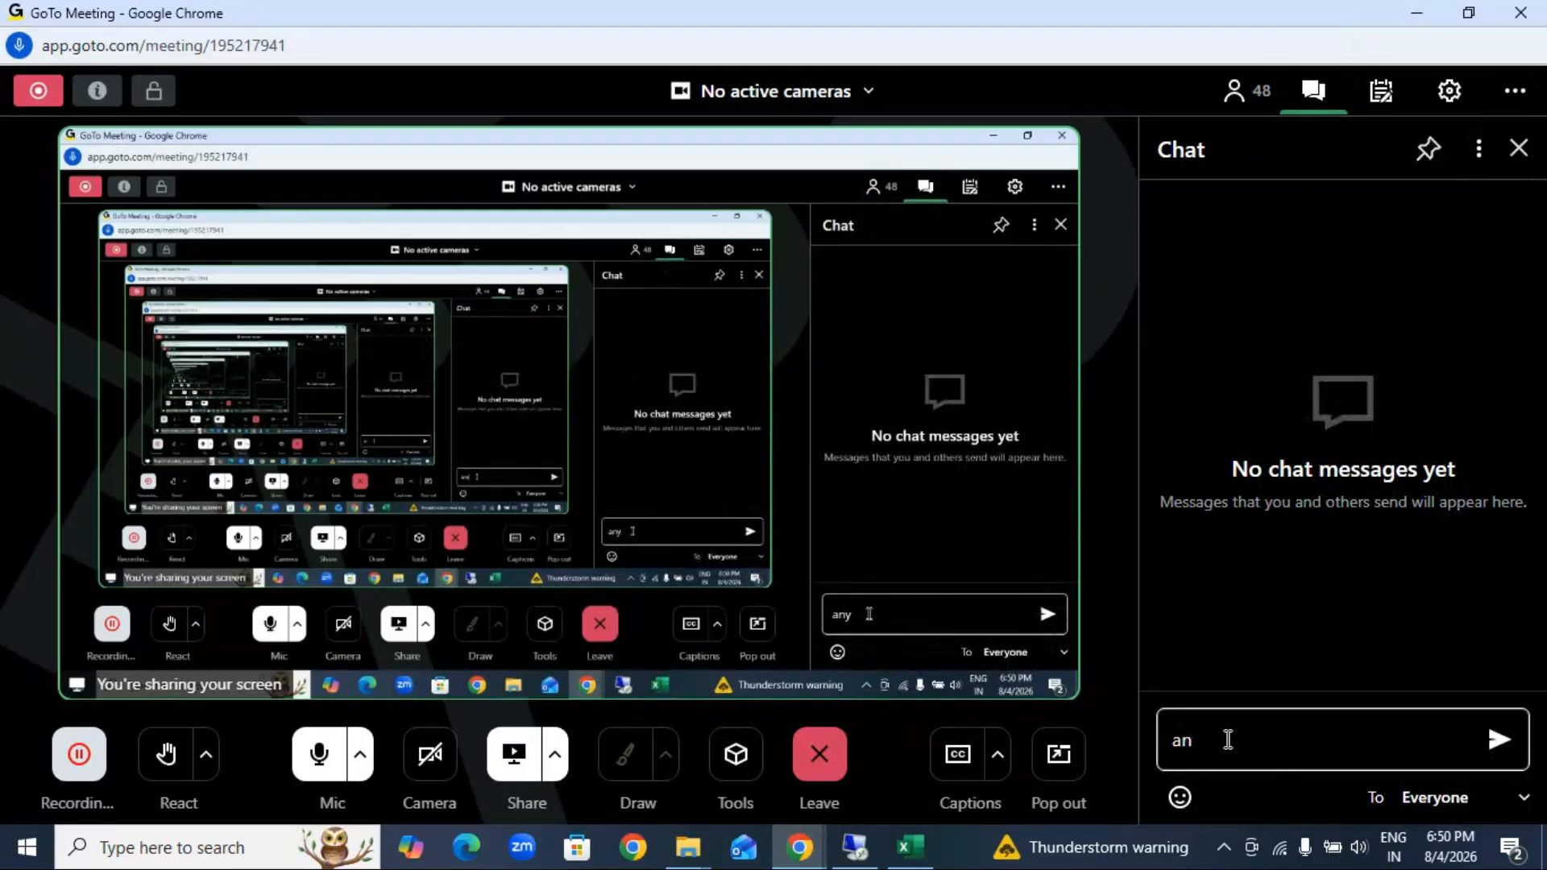
pyautogui.press('BackSpace')
pyautogui.press('BackSpace')
pyautogui.write('got it?')
pyautogui.press('Return')
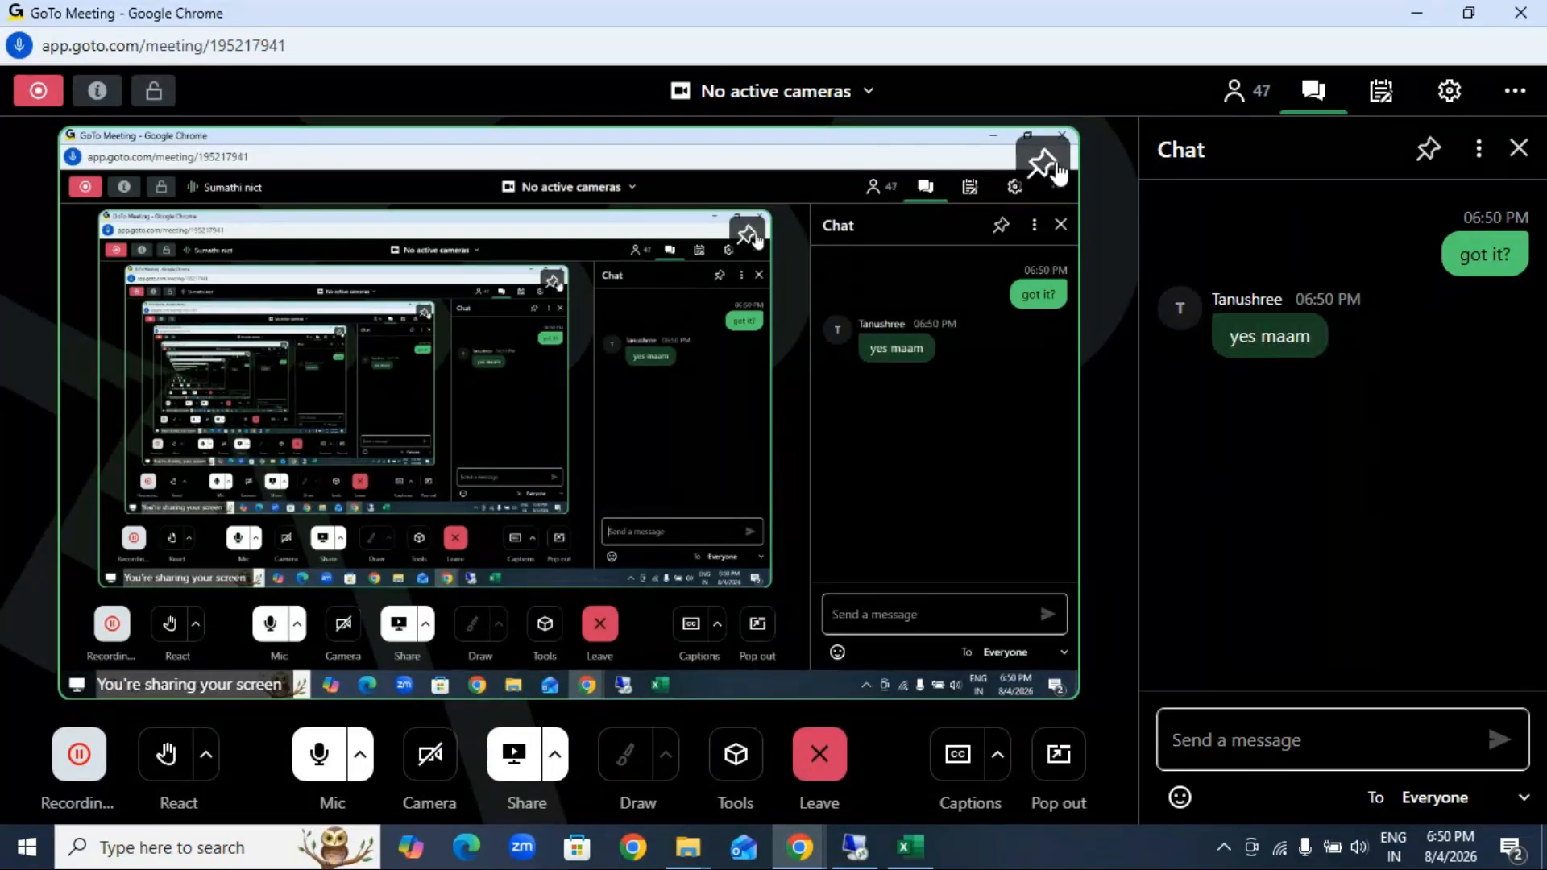
# Step: Return to the what if analysis my notes workbook and close it without saving its changes
pyautogui.click(1419, 8)
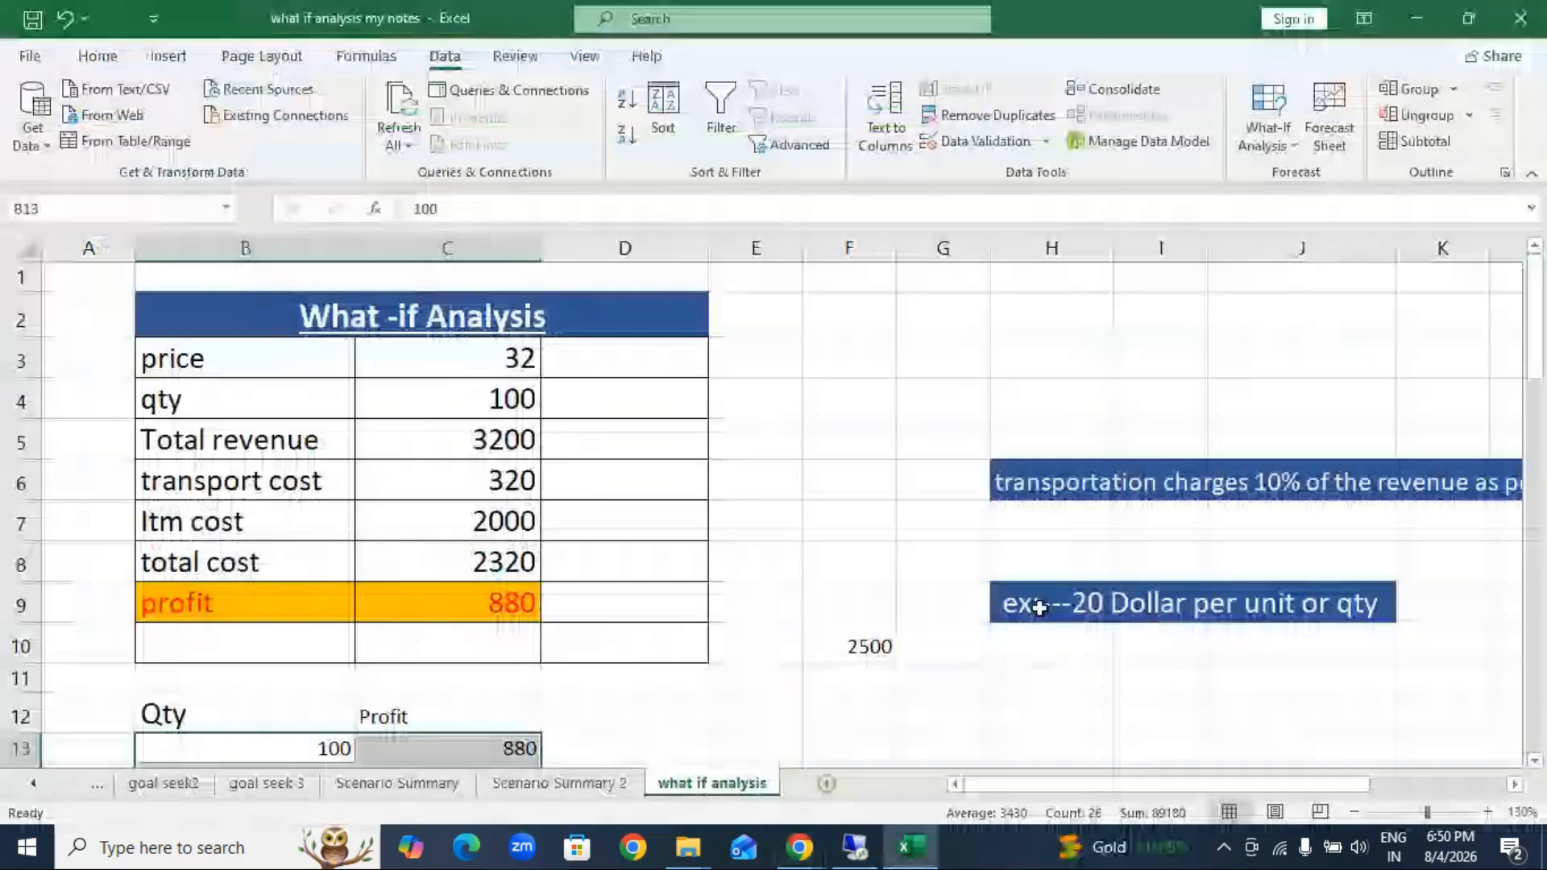
pyautogui.click(1530, 26)
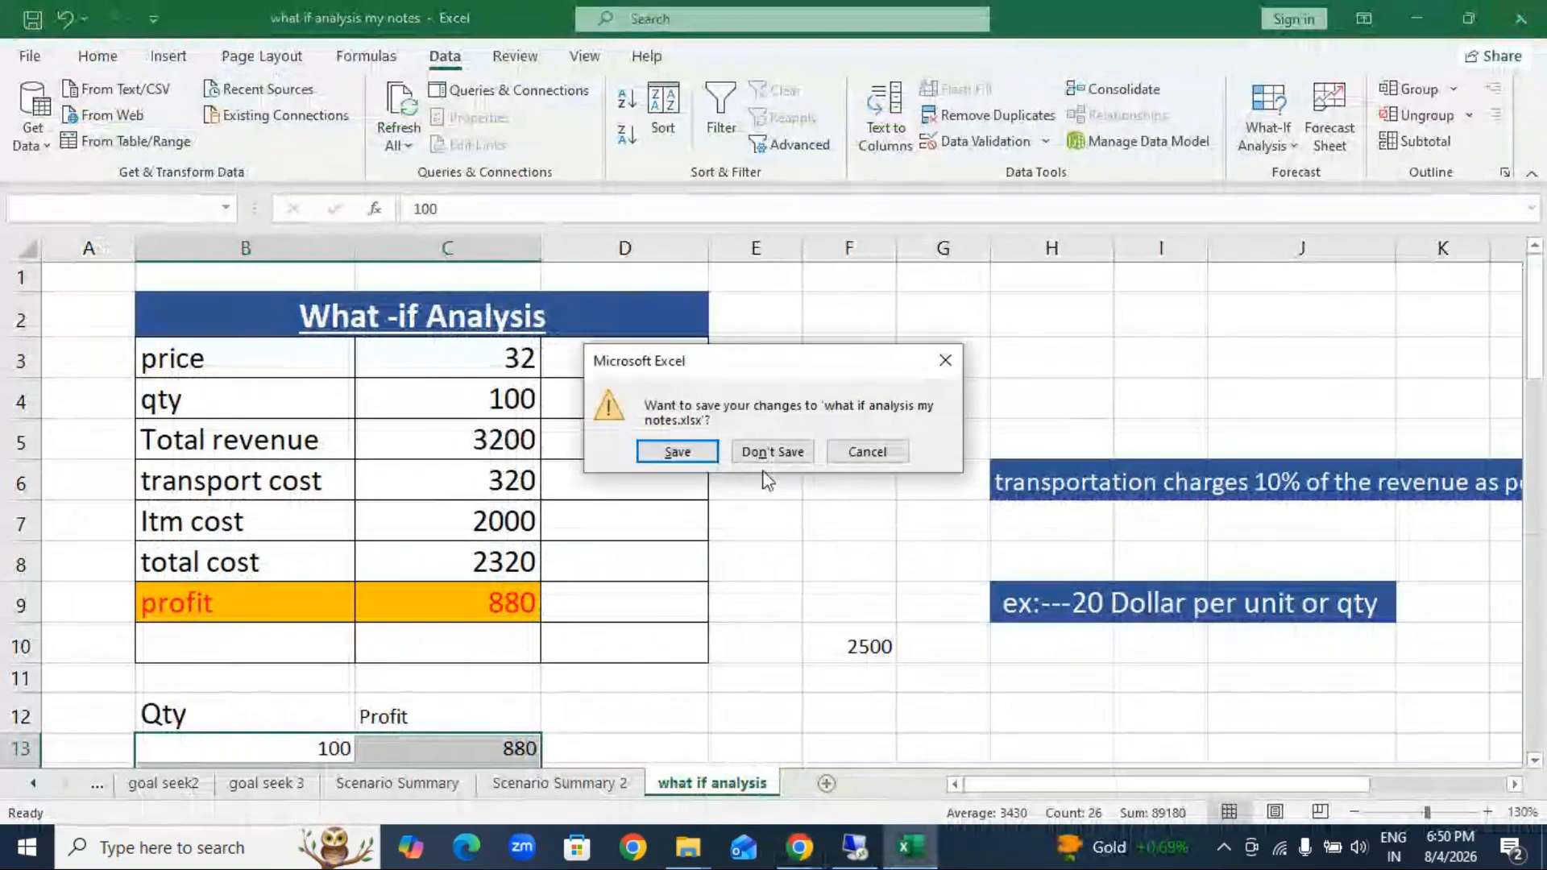
pyautogui.click(774, 448)
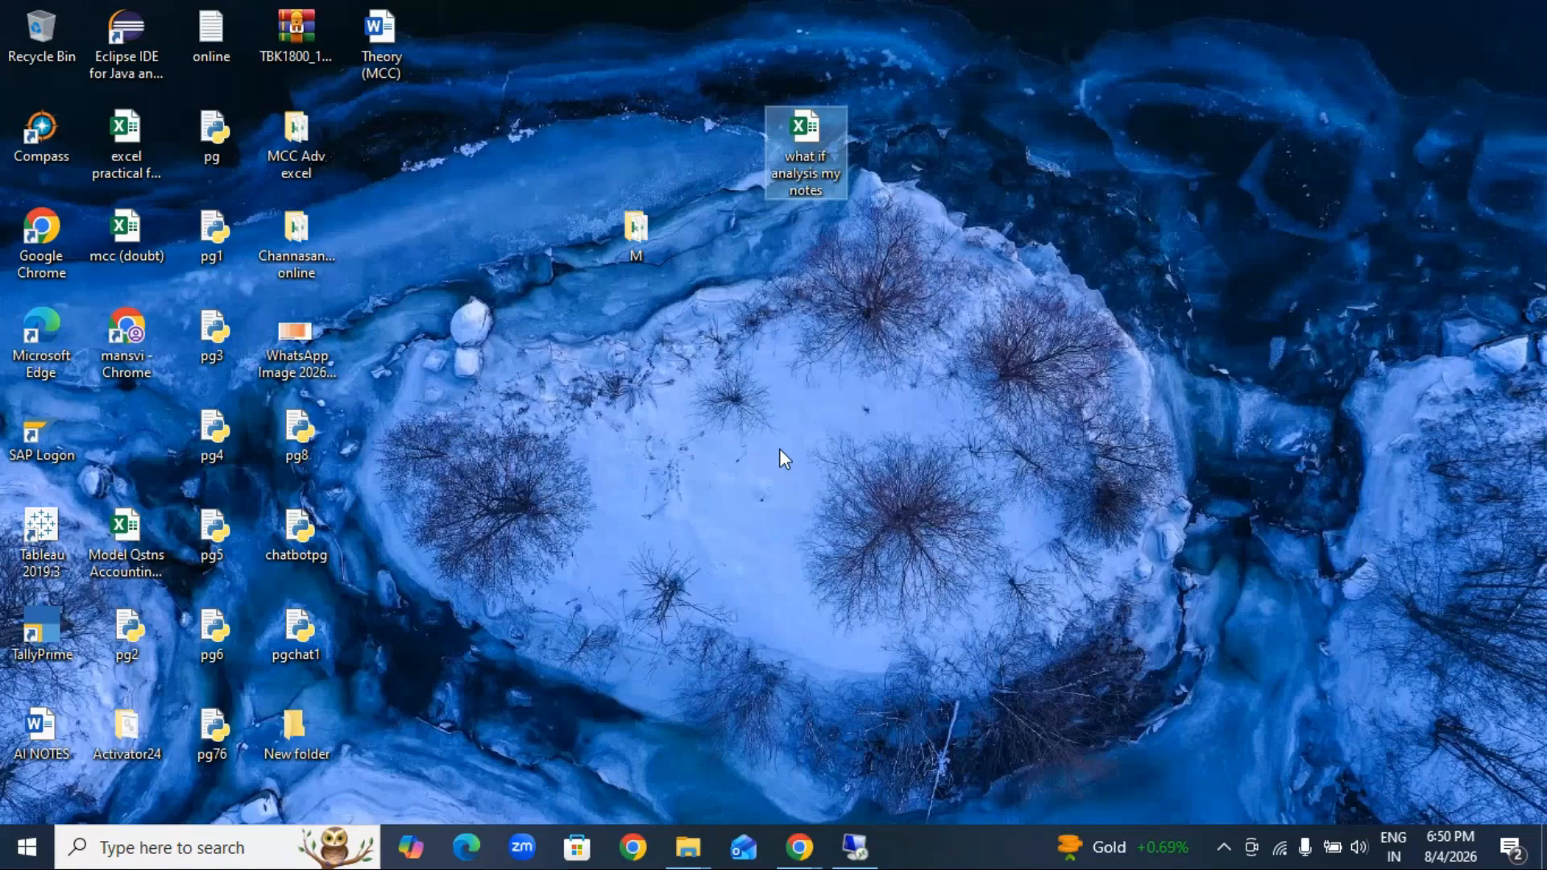
# Step: Open the Manage Column (AD) document from folder M in Word and enlarge it to 200%
pyautogui.click(688, 848)
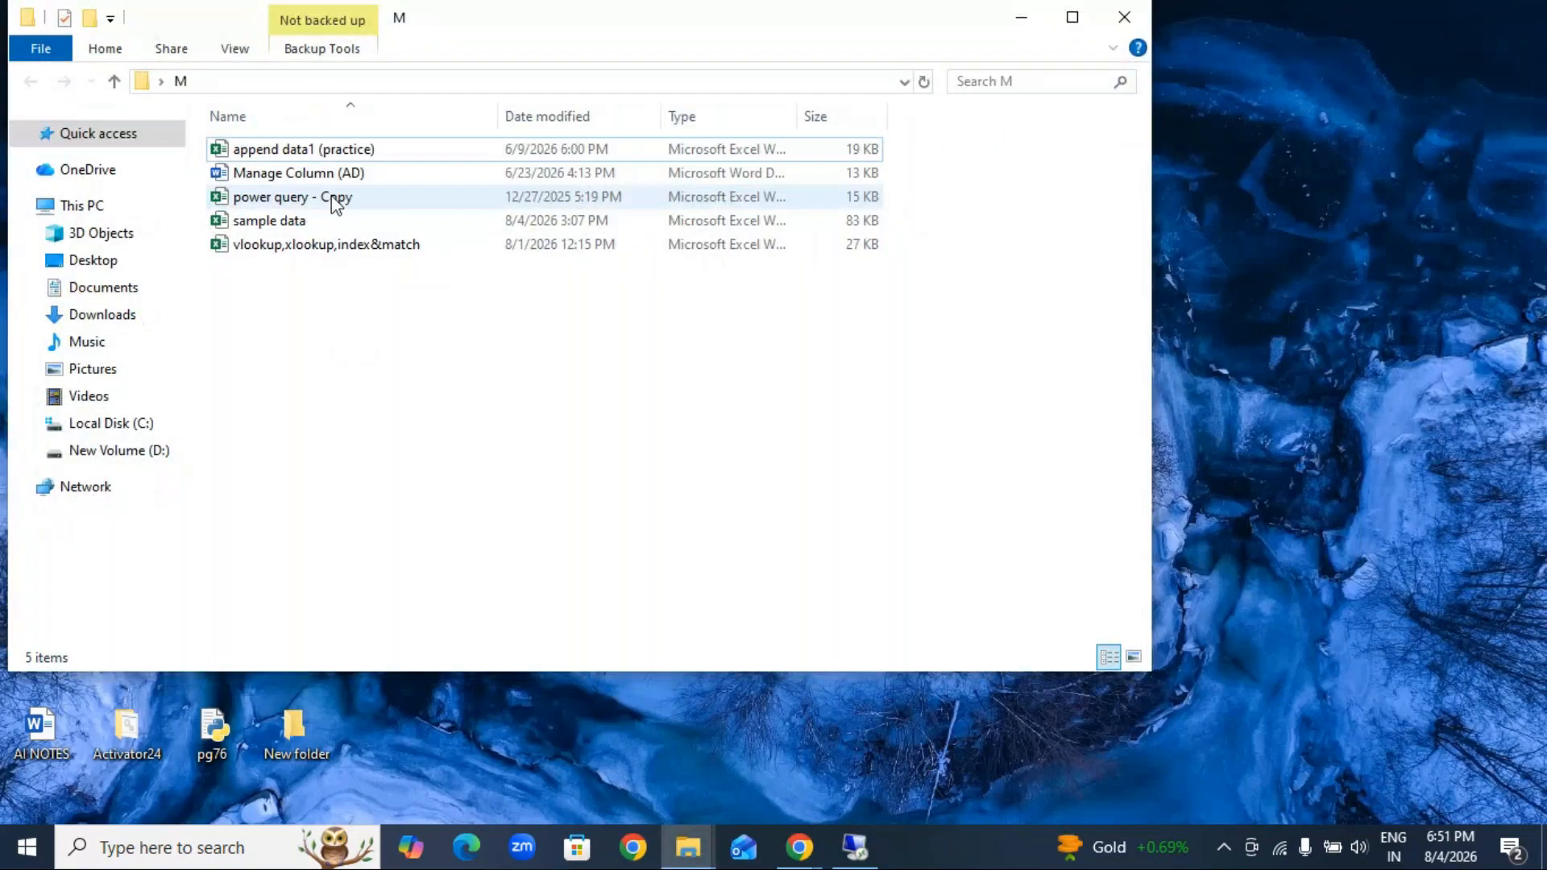
pyautogui.doubleClick(311, 173)
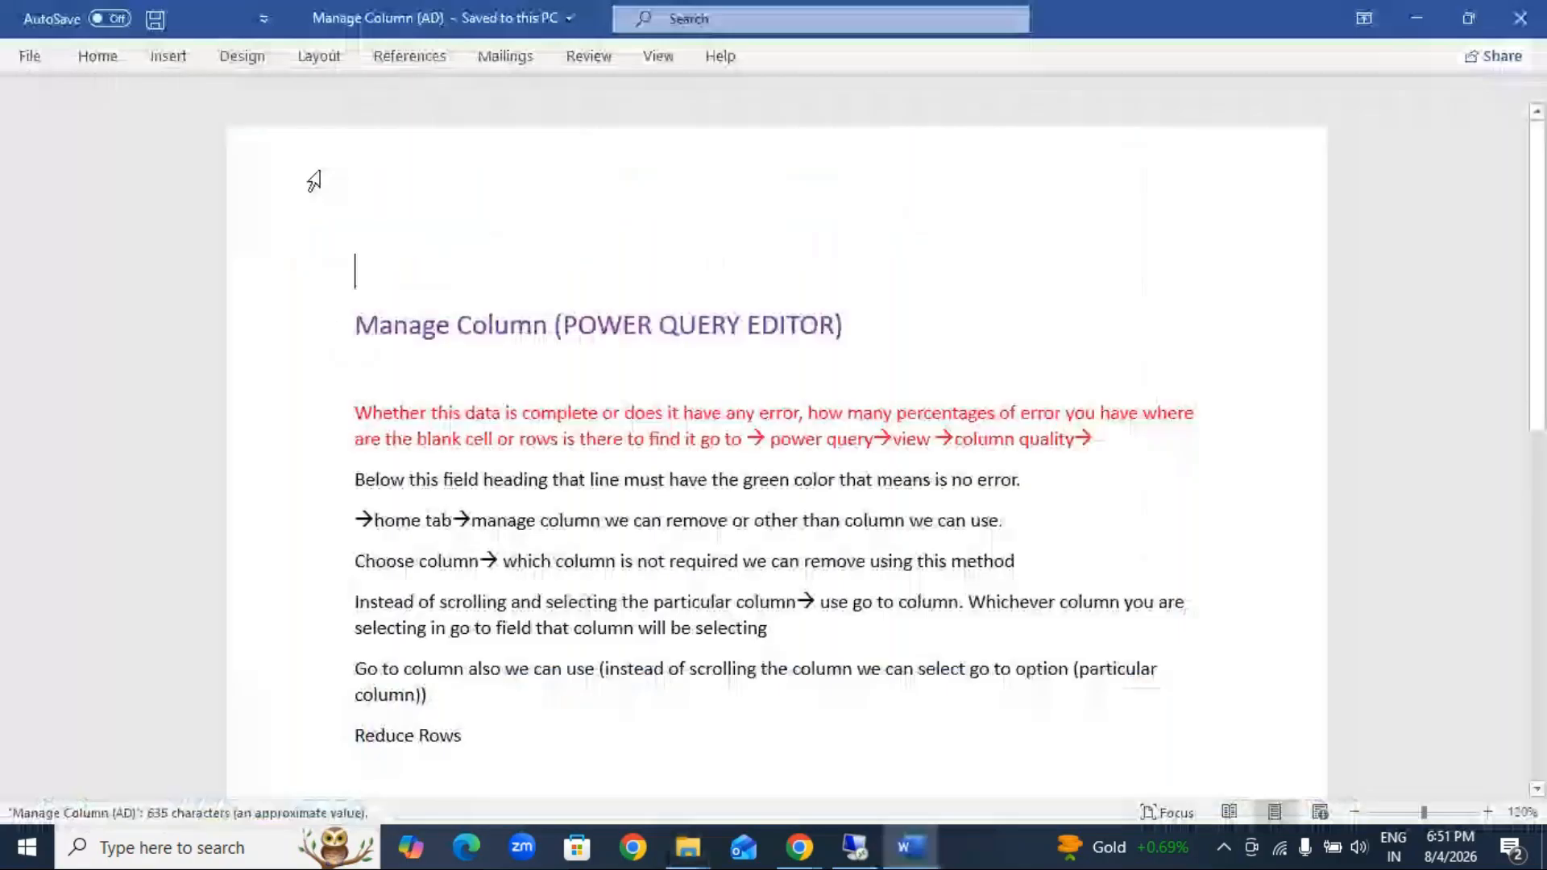
pyautogui.click(1489, 812)
pyautogui.click(1491, 814)
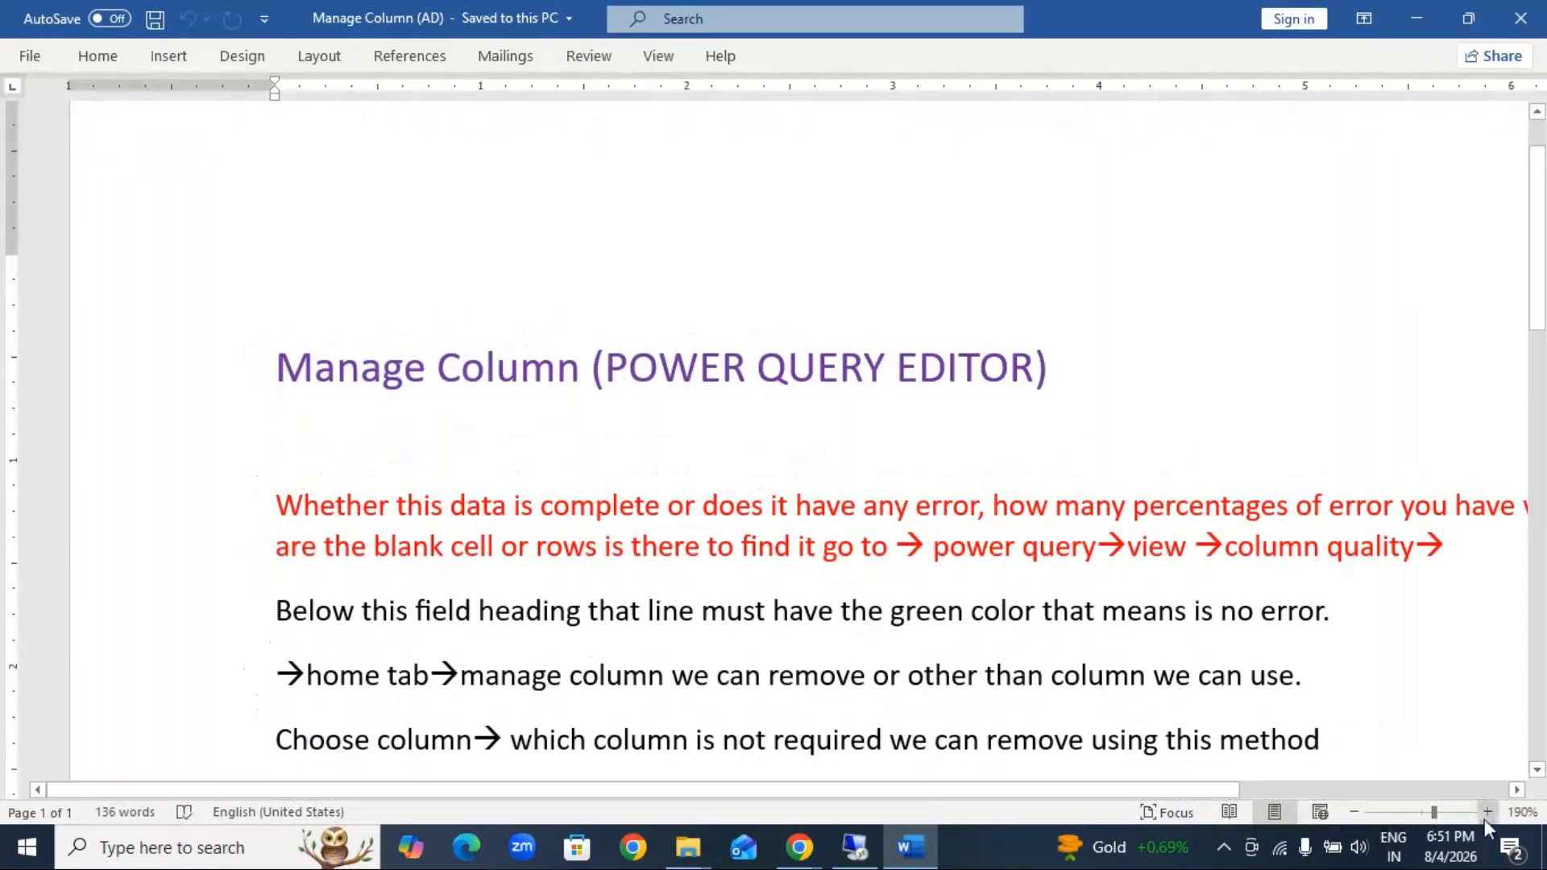
pyautogui.click(1487, 813)
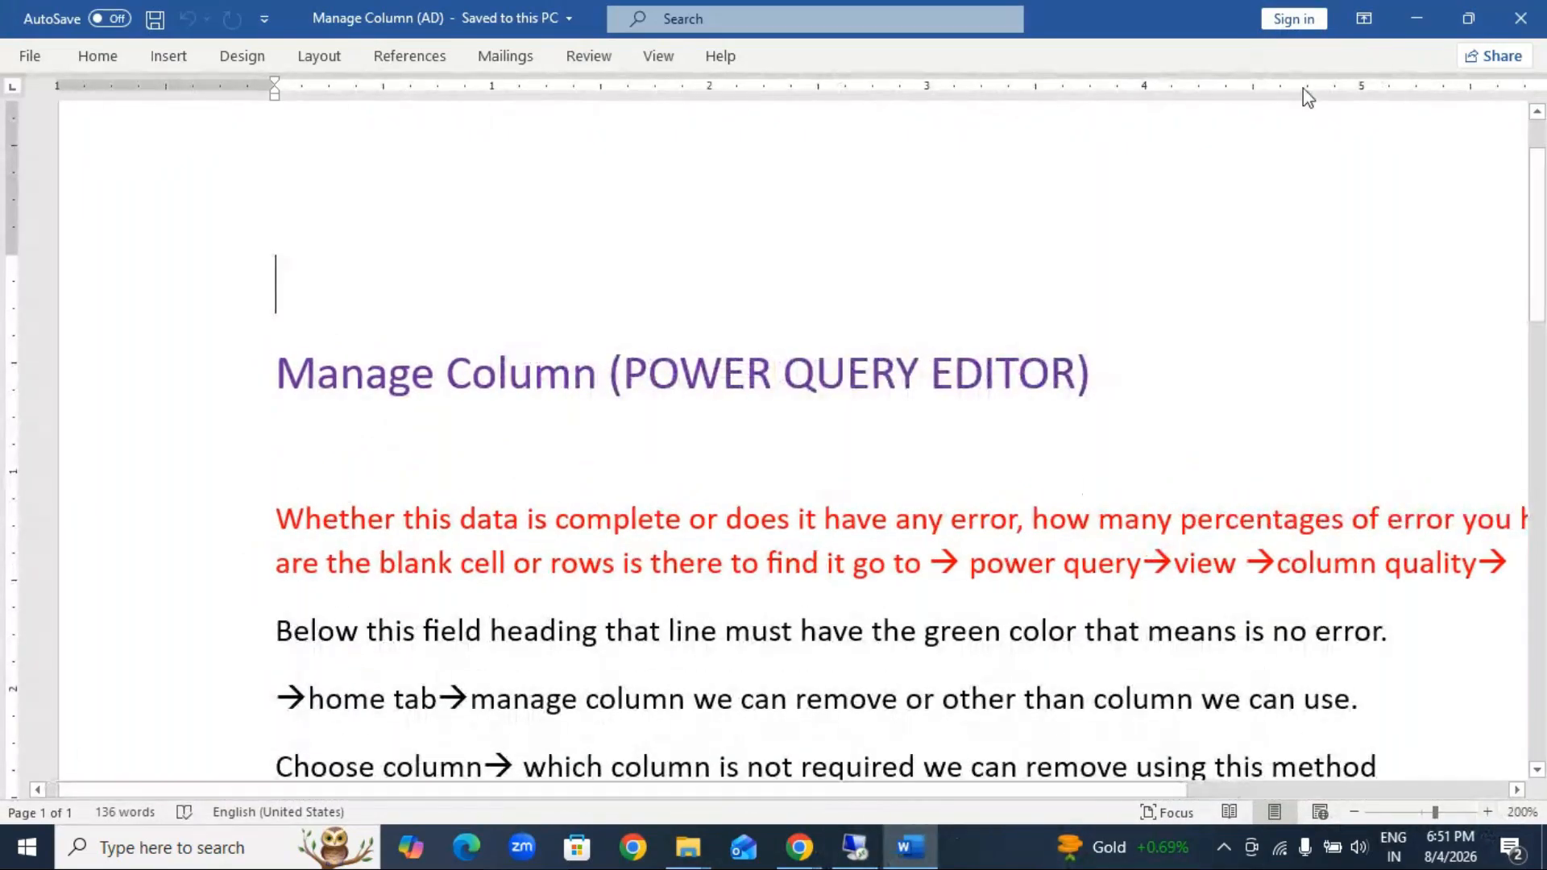
# Step: Minimize the document and the folder window, and open the Theory (MCC) document from the desktop
pyautogui.click(1415, 21)
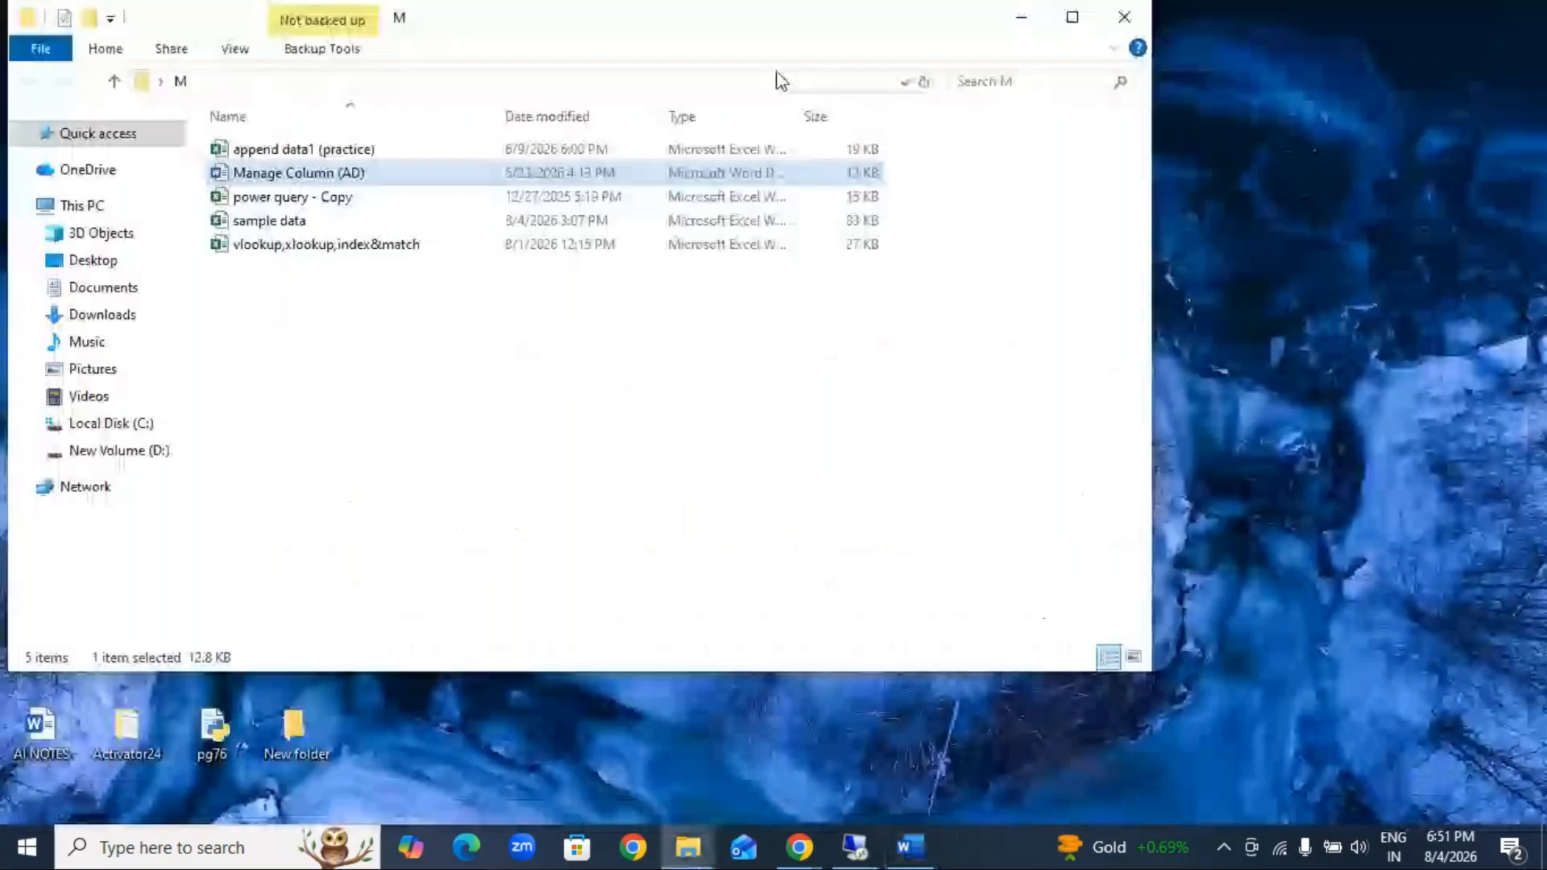
pyautogui.click(1022, 18)
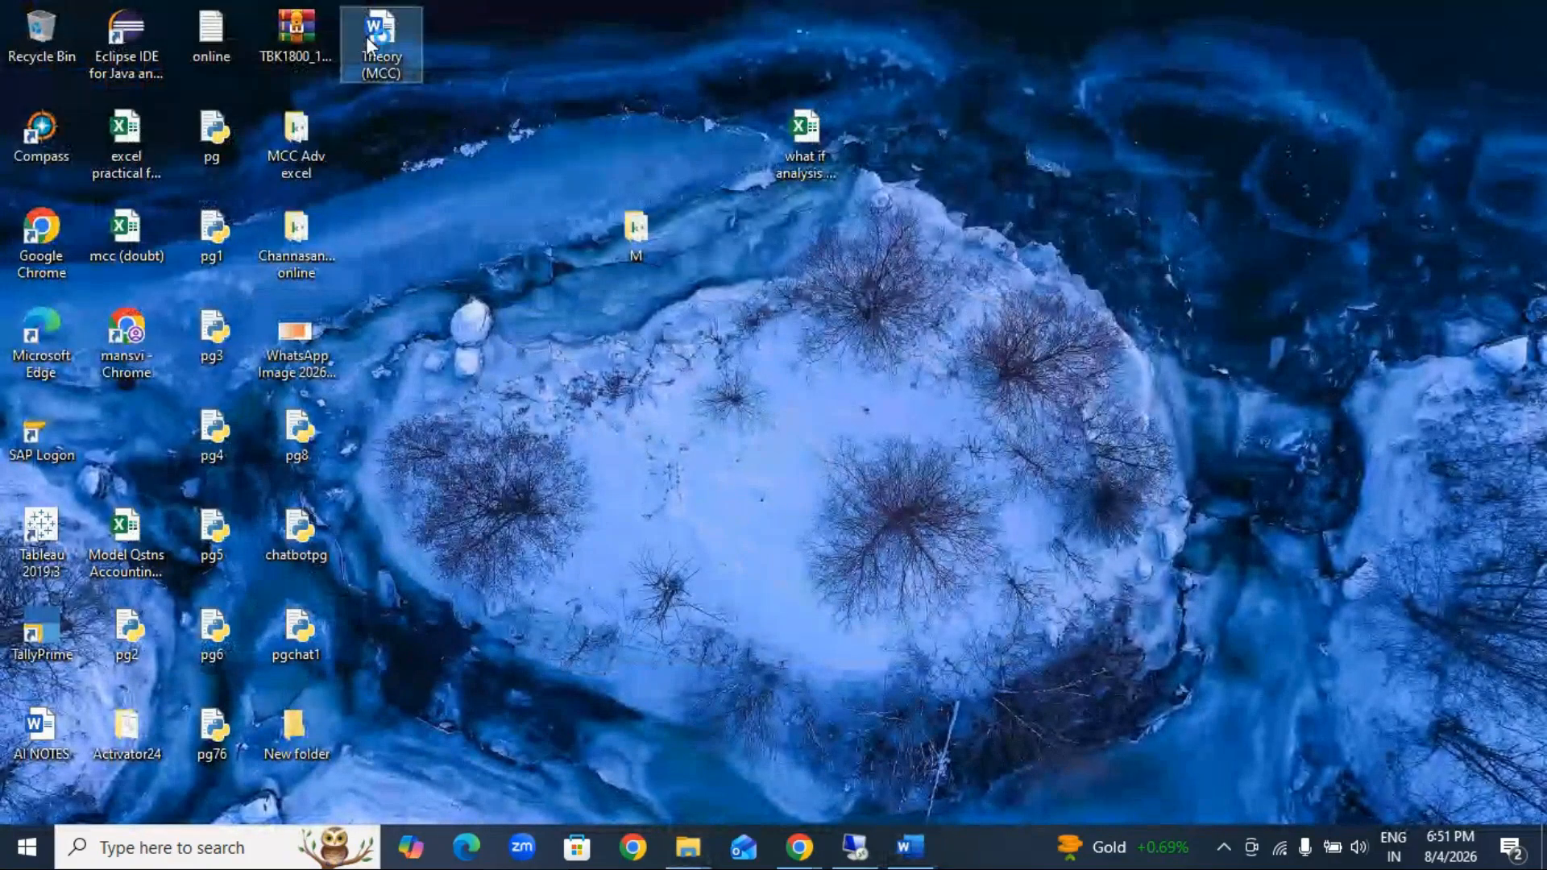
pyautogui.doubleClick(366, 37)
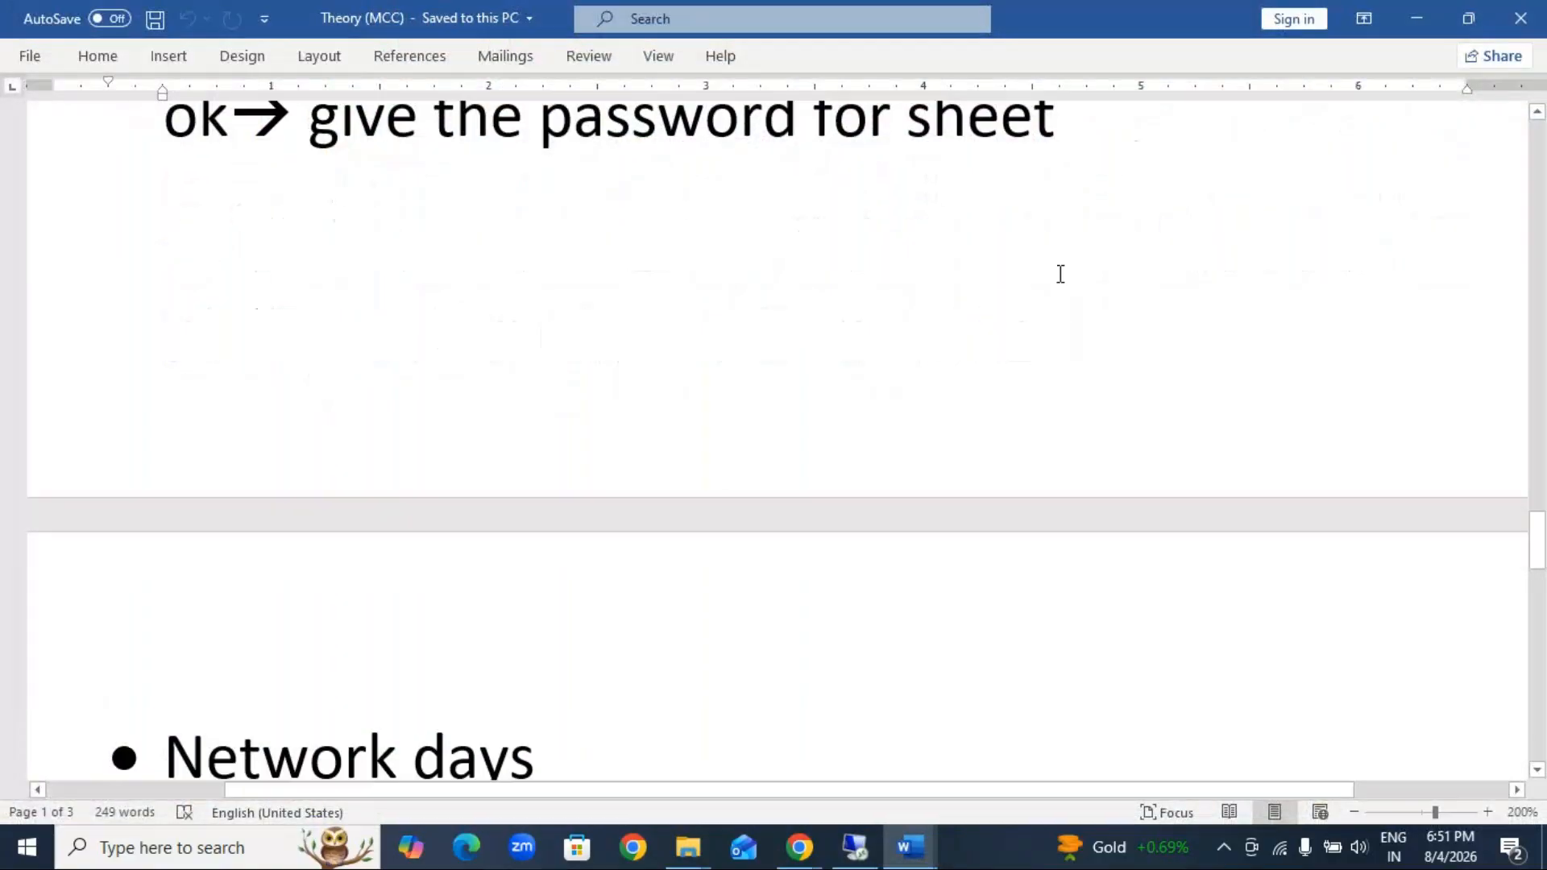
# Step: Add a "Power query" bullet below the line ending in "What if Analysis", followed by a new empty bullet
pyautogui.scroll(-7, 1061, 274)
pyautogui.click(1273, 336)
pyautogui.press('Return')
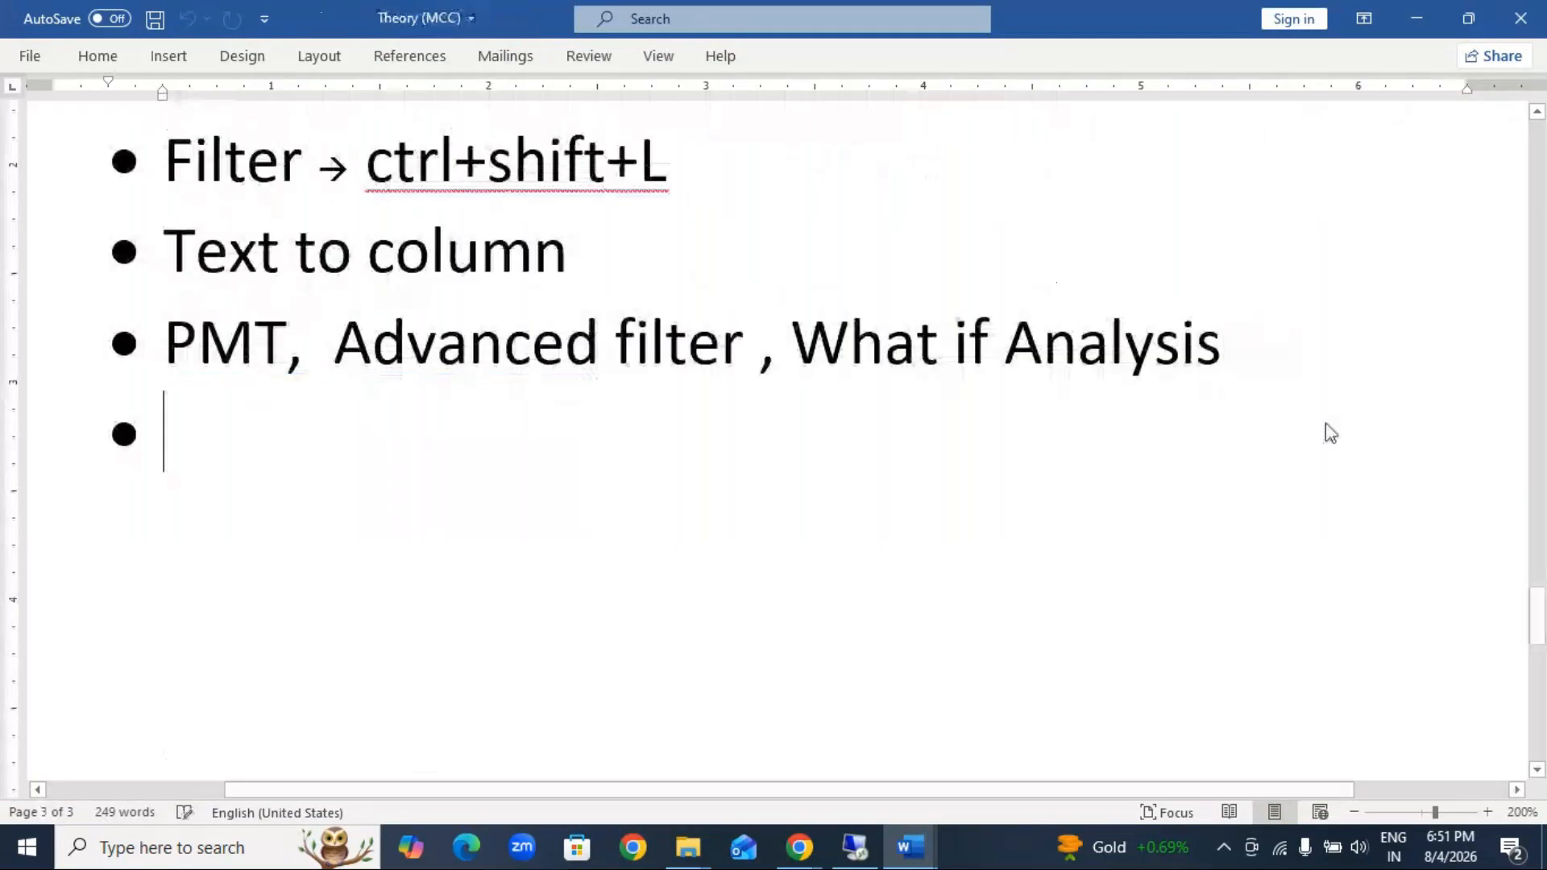
pyautogui.write('Power ')
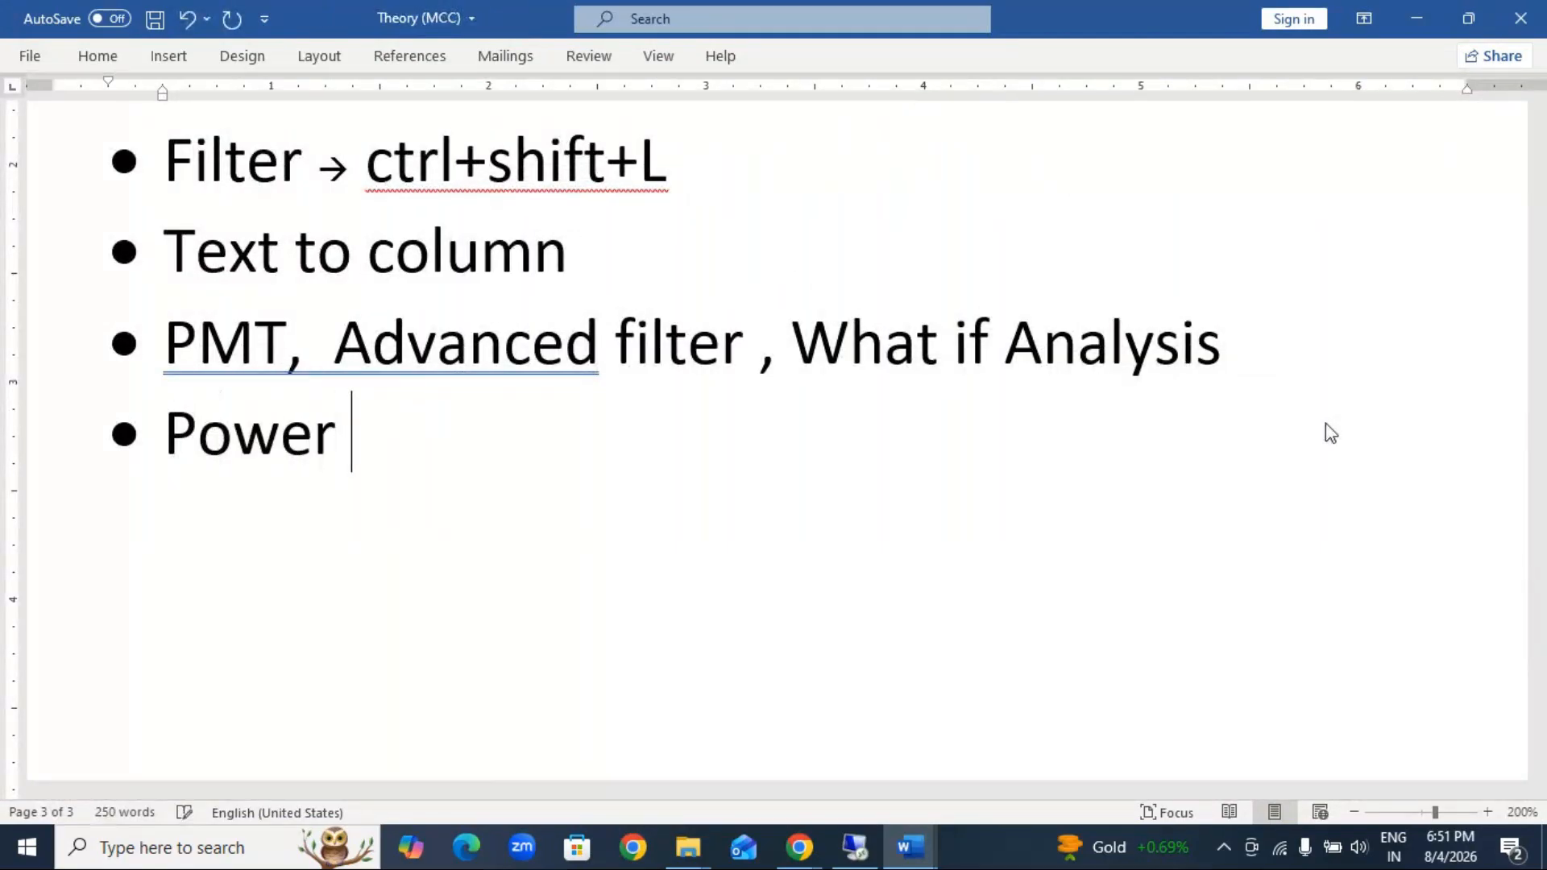
pyautogui.write('query')
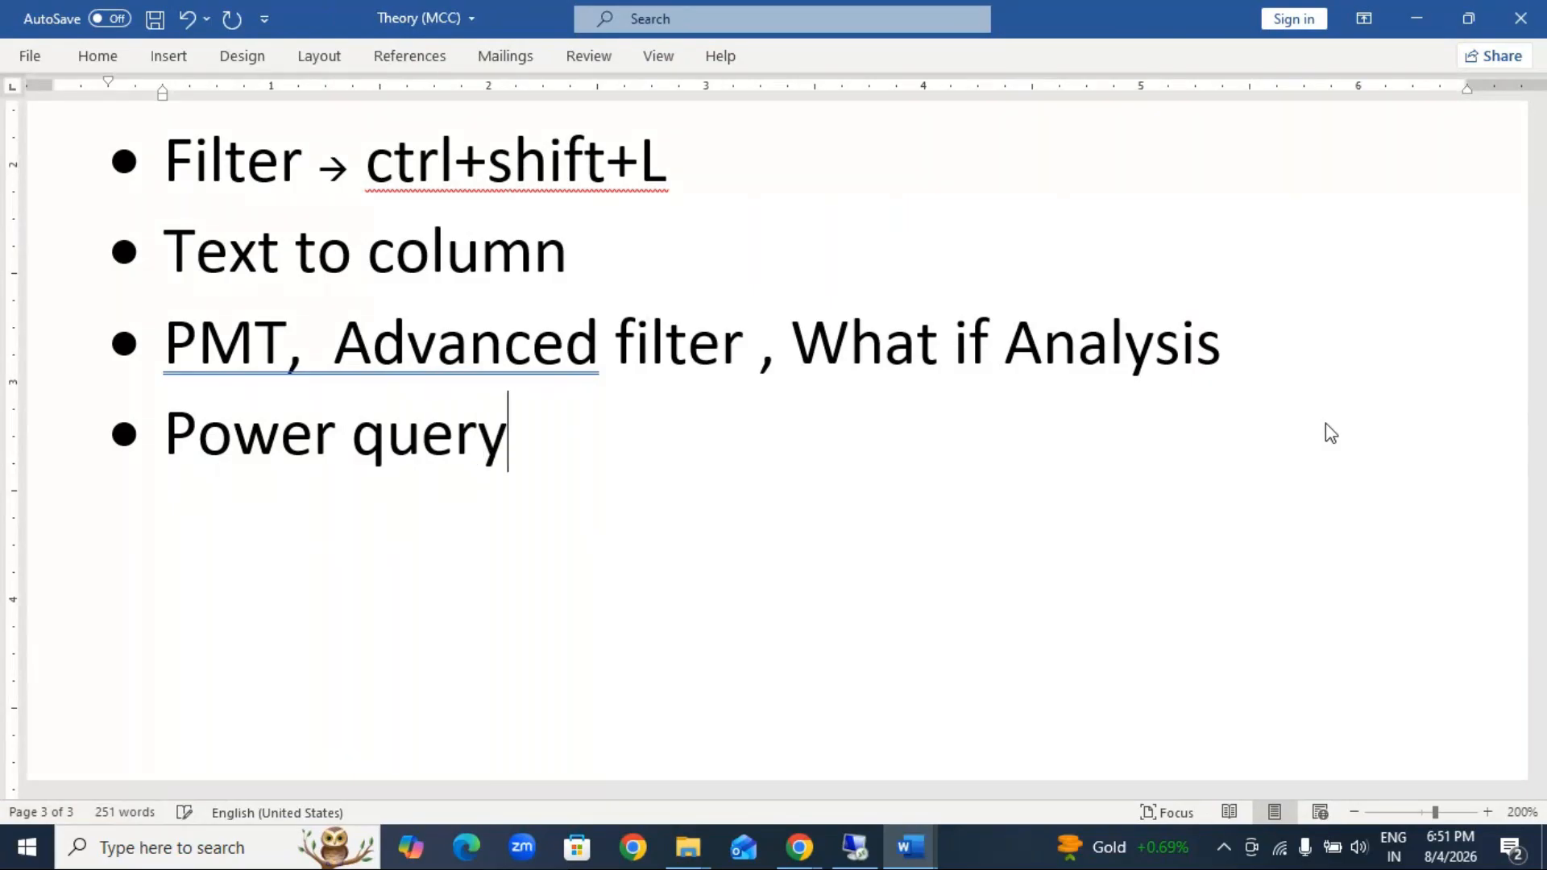
pyautogui.press('Return')
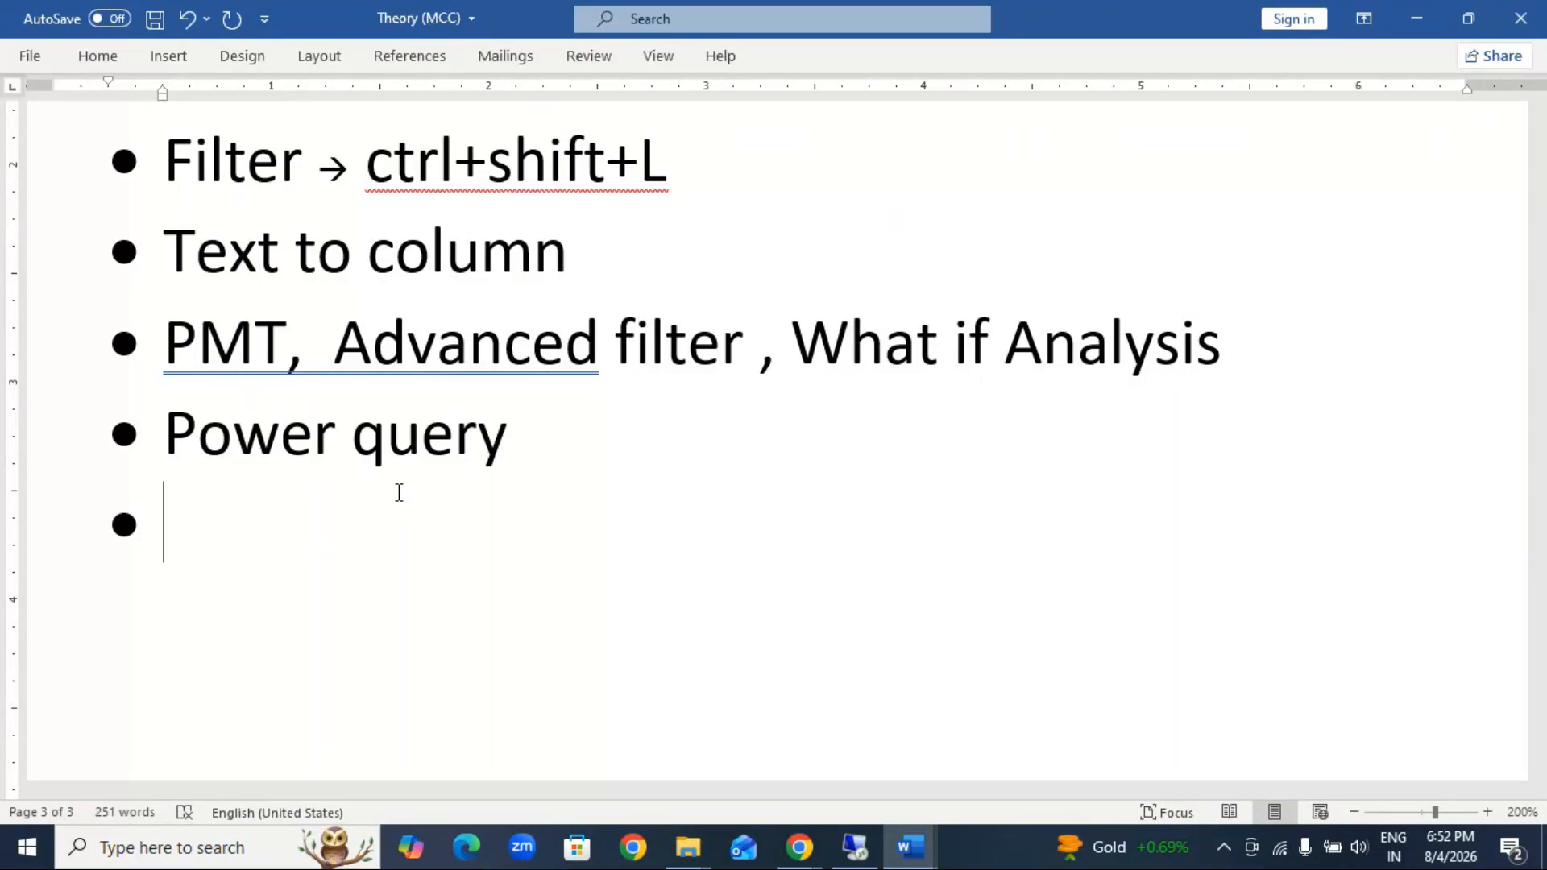
# Step: Dismiss the Remote Desktop session message and minimize the Remote Desktop Connection window
pyautogui.scroll(-1, 399, 491)
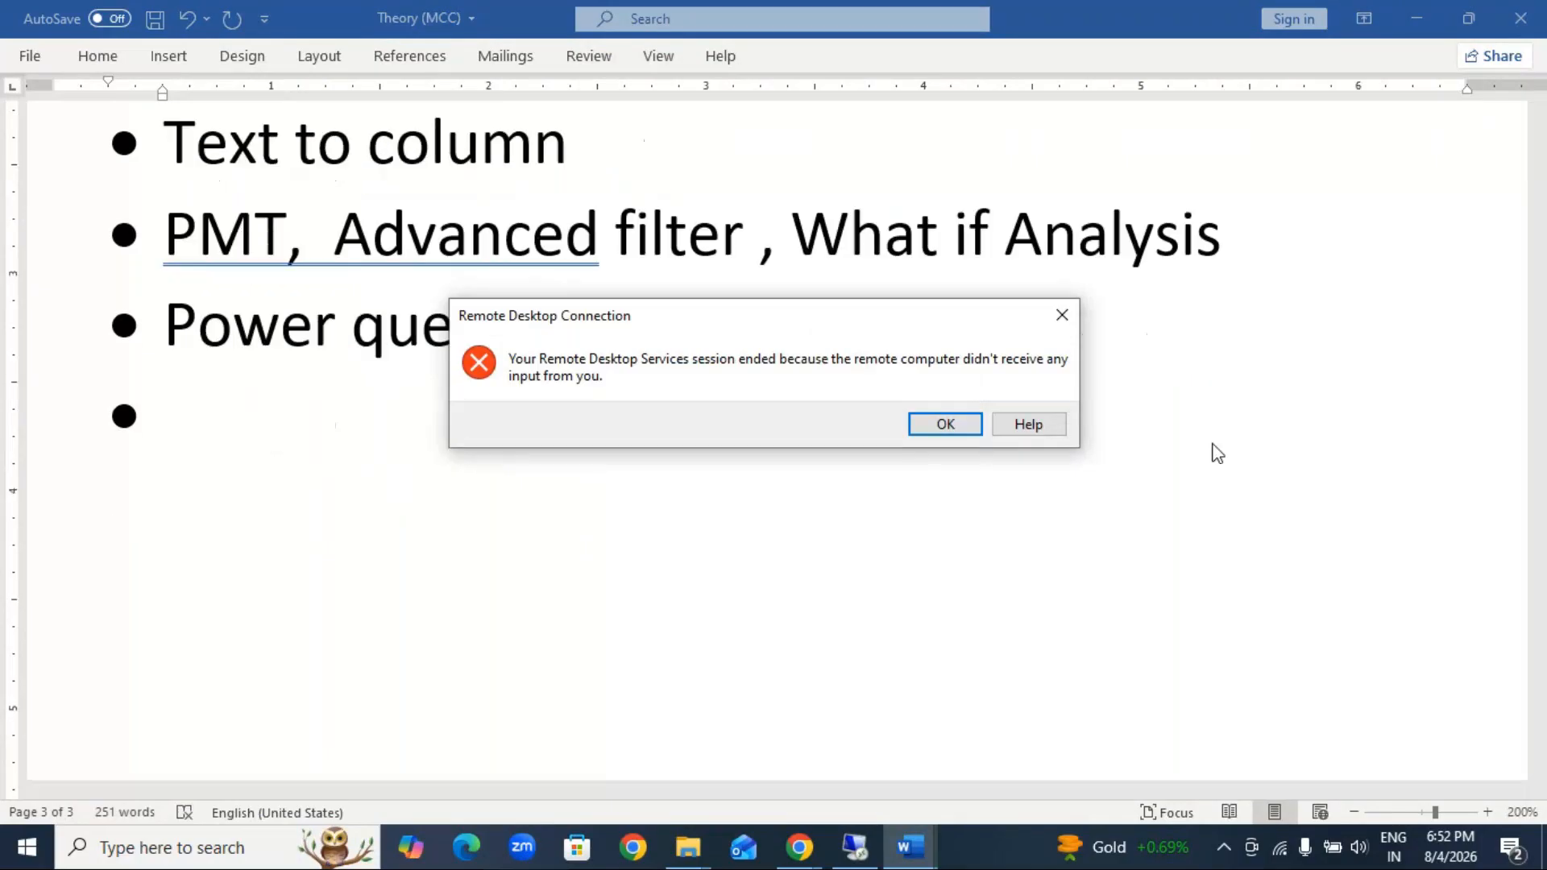
pyautogui.click(1062, 315)
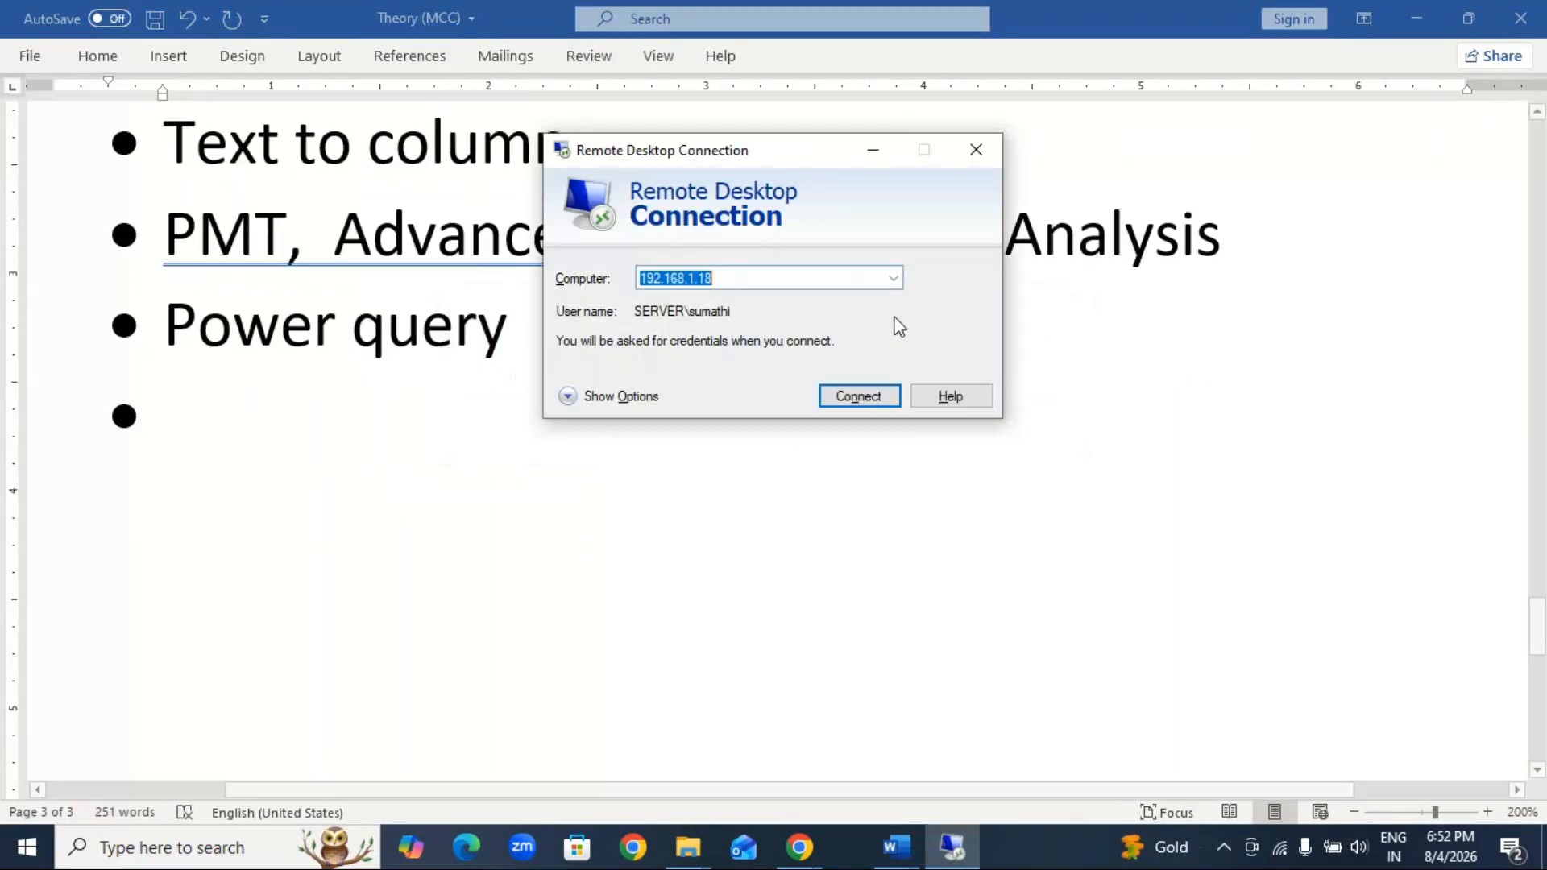
pyautogui.click(873, 150)
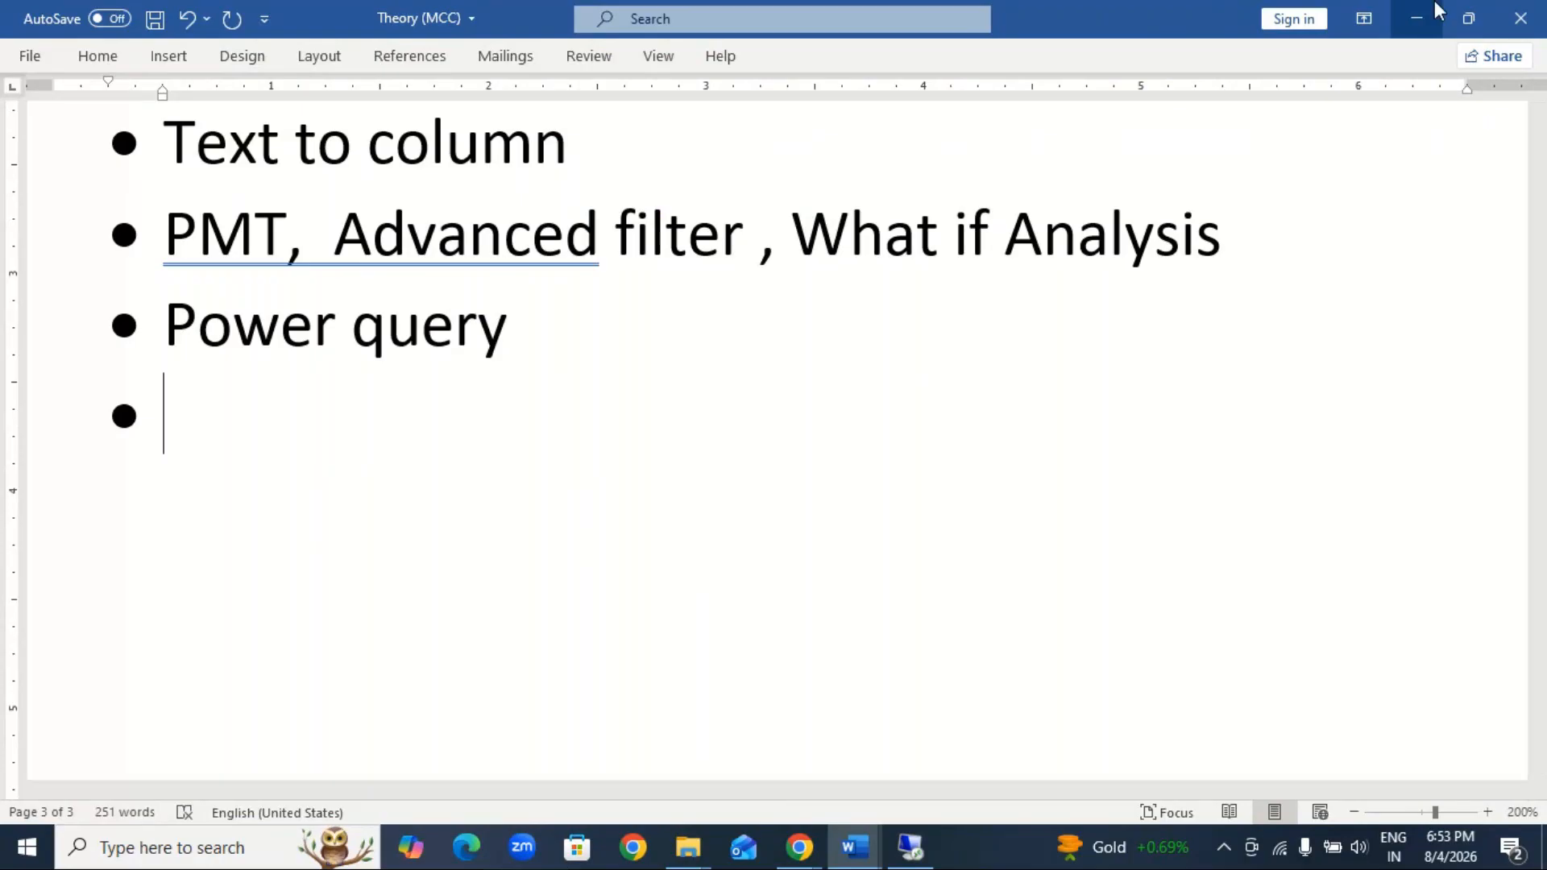
# Step: Switch back to the Manage Column (AD) document and look over its Power Query Editor notes across the full page width
pyautogui.click(1416, 17)
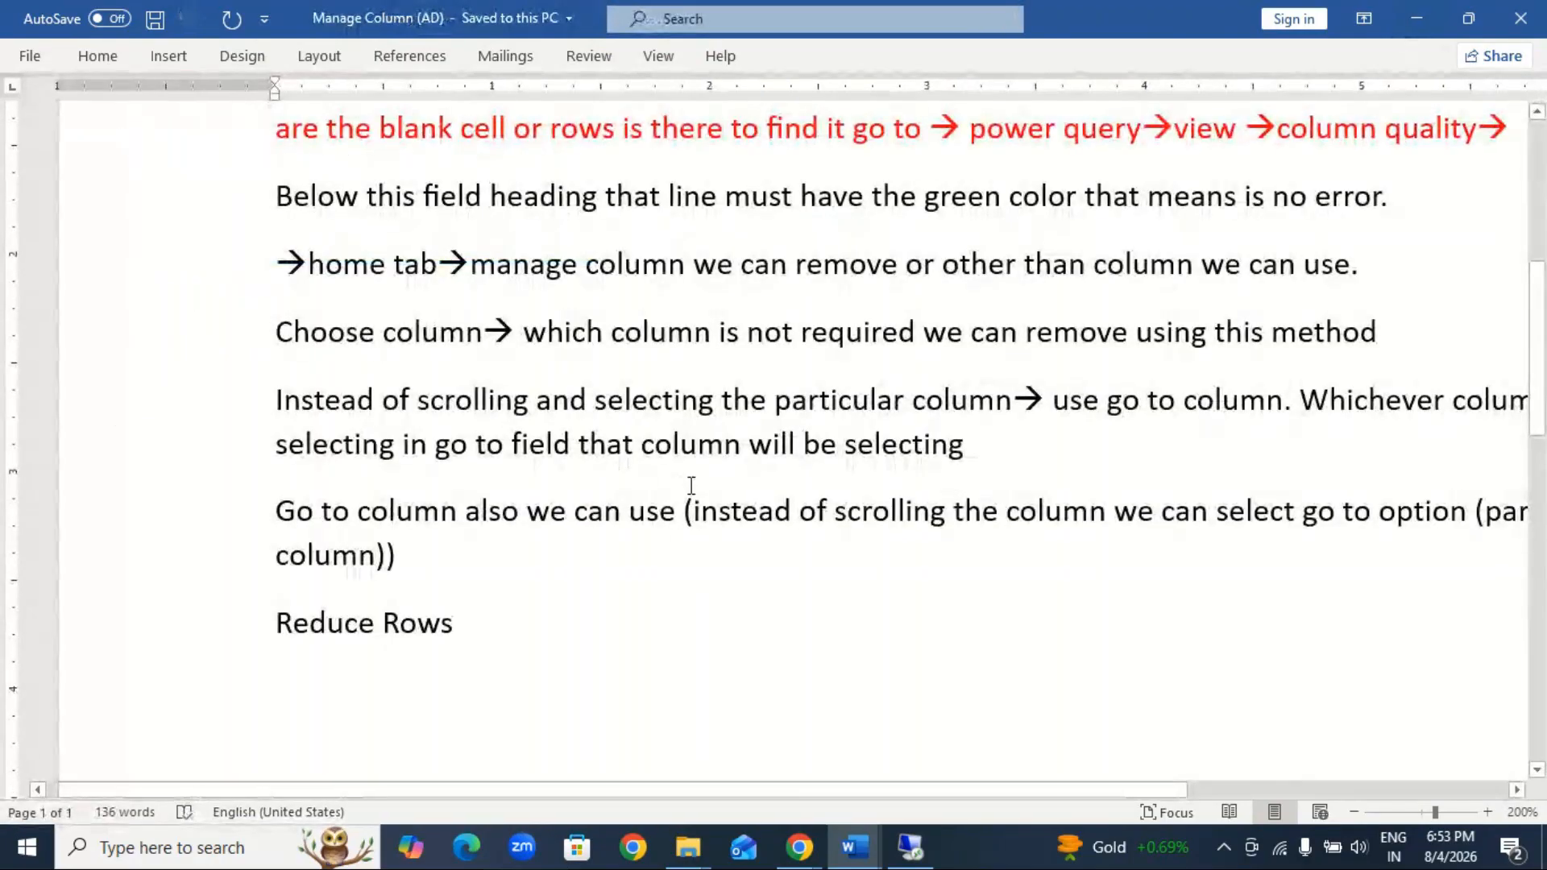
pyautogui.scroll(5, 691, 486)
pyautogui.scroll(-2, 580, 495)
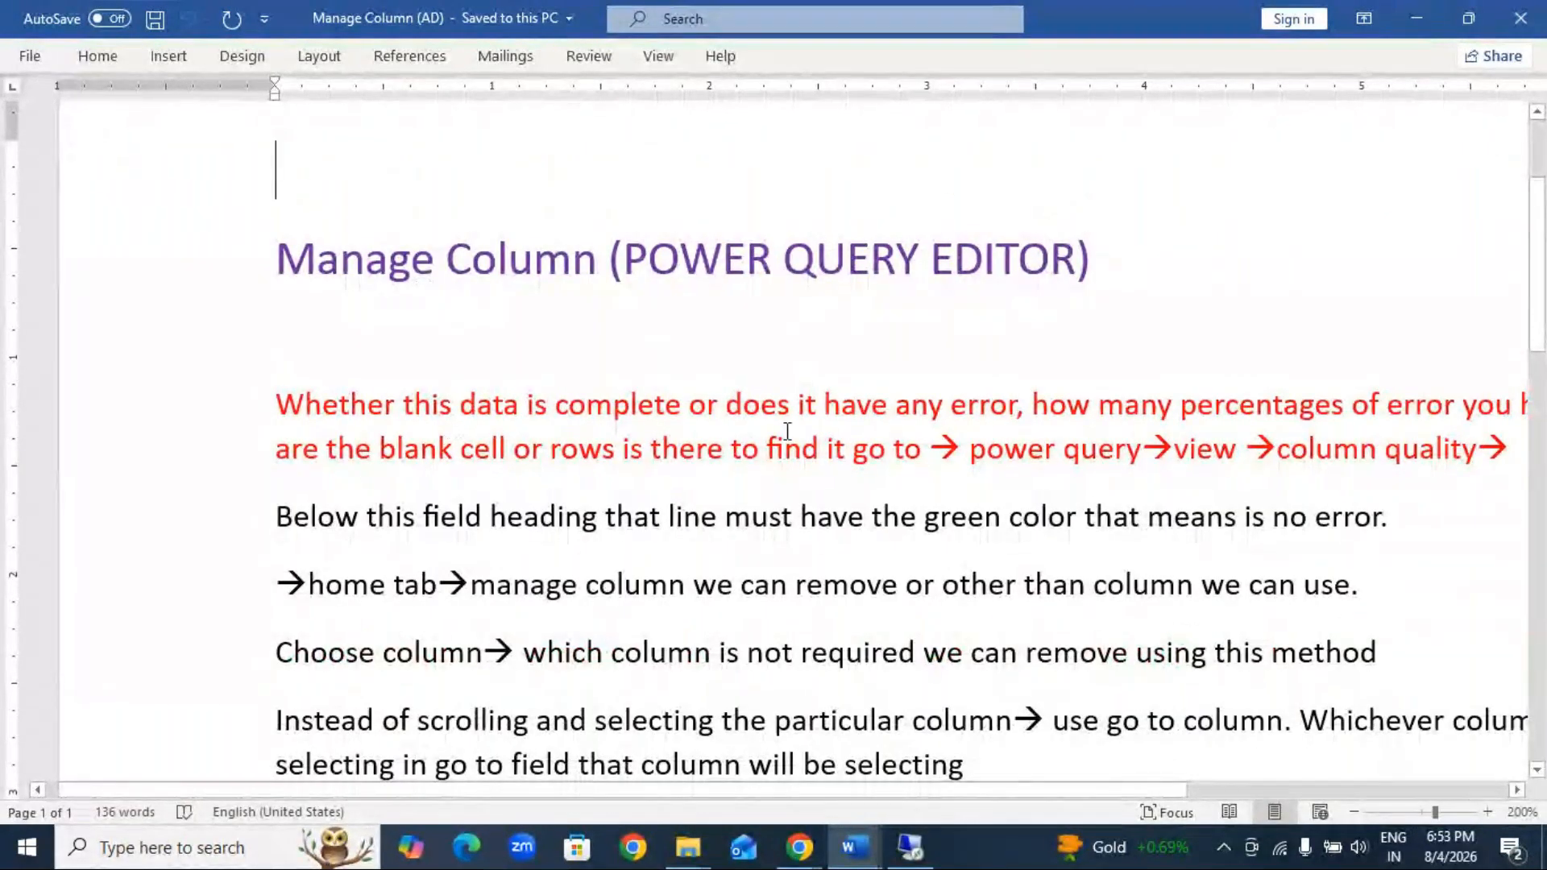
pyautogui.moveTo(1139, 792); pyautogui.dragTo(1070, 819)
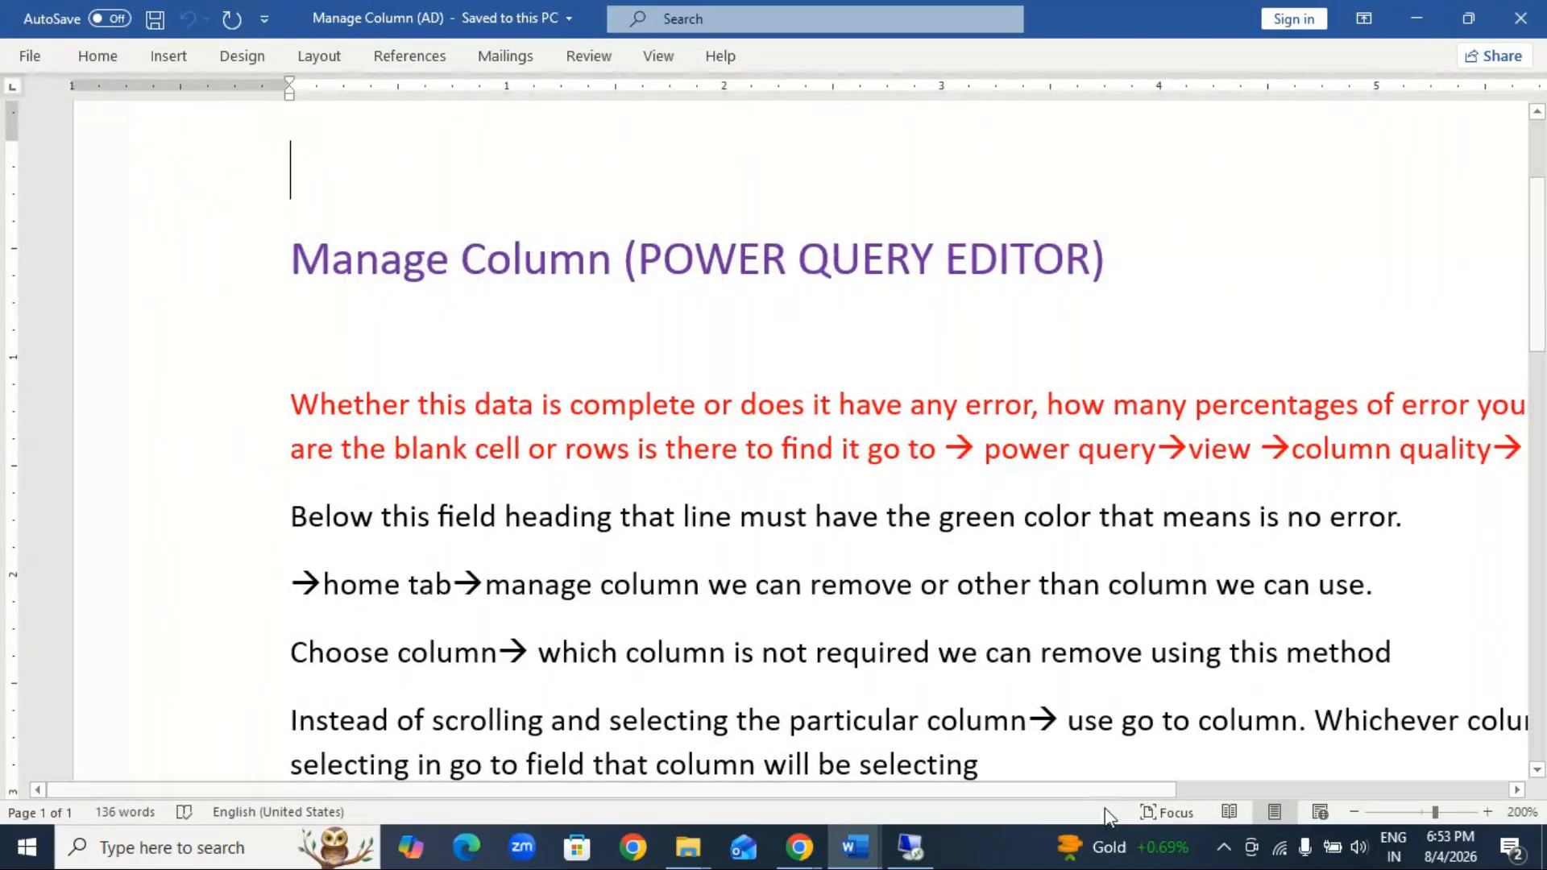
pyautogui.moveTo(1123, 794); pyautogui.dragTo(1305, 797)
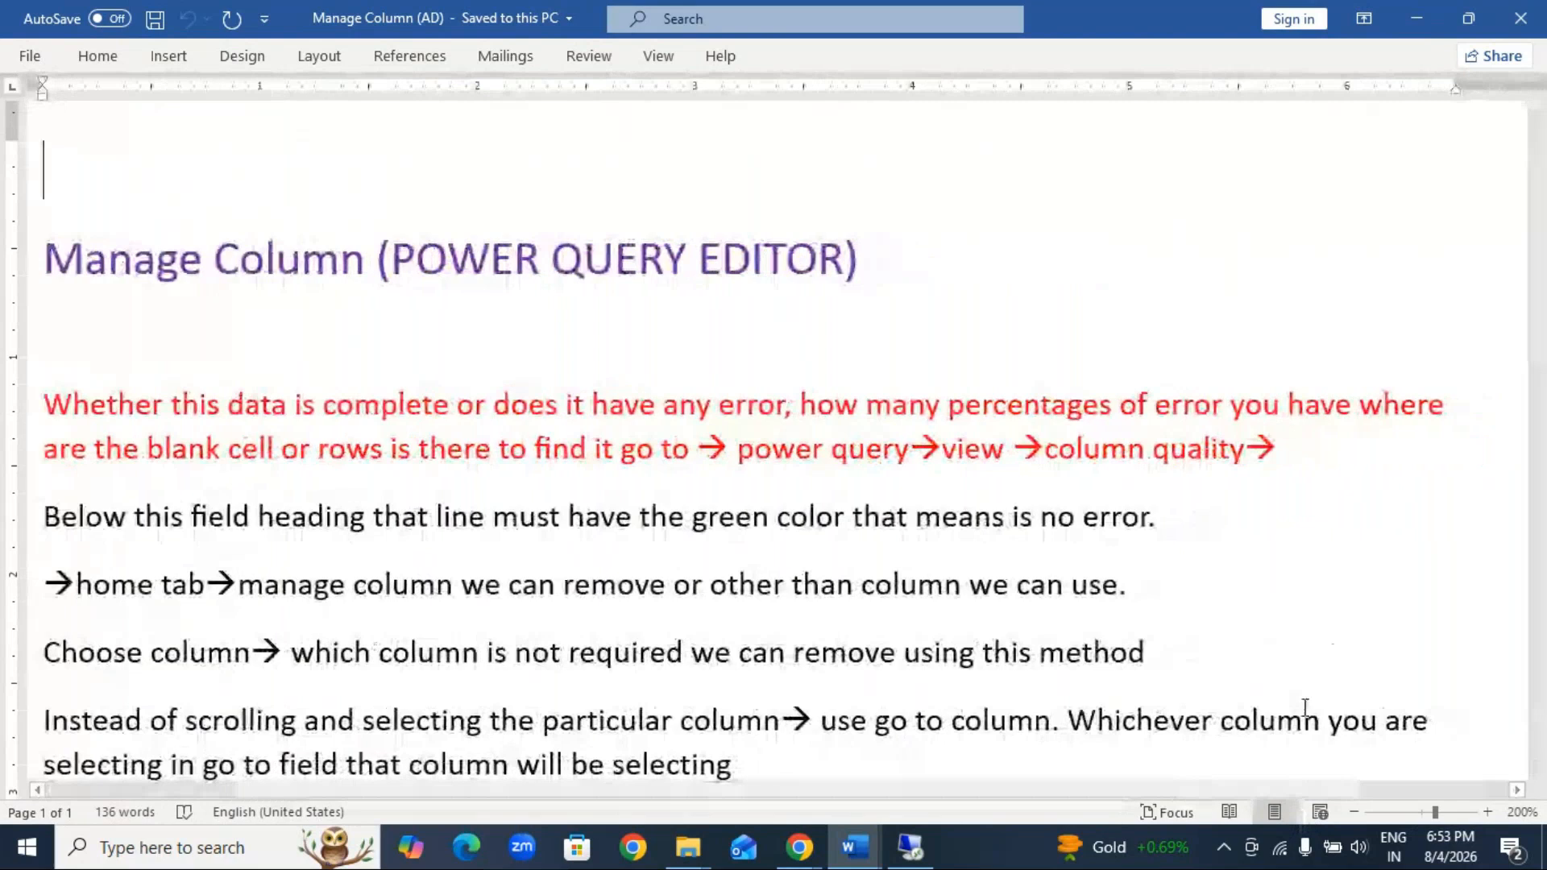
# Step: Minimize the notes, refresh the desktop, and open the power query - Copy workbook from folder M in Excel
pyautogui.click(1424, 24)
pyautogui.rightClick(843, 356)
pyautogui.click(907, 424)
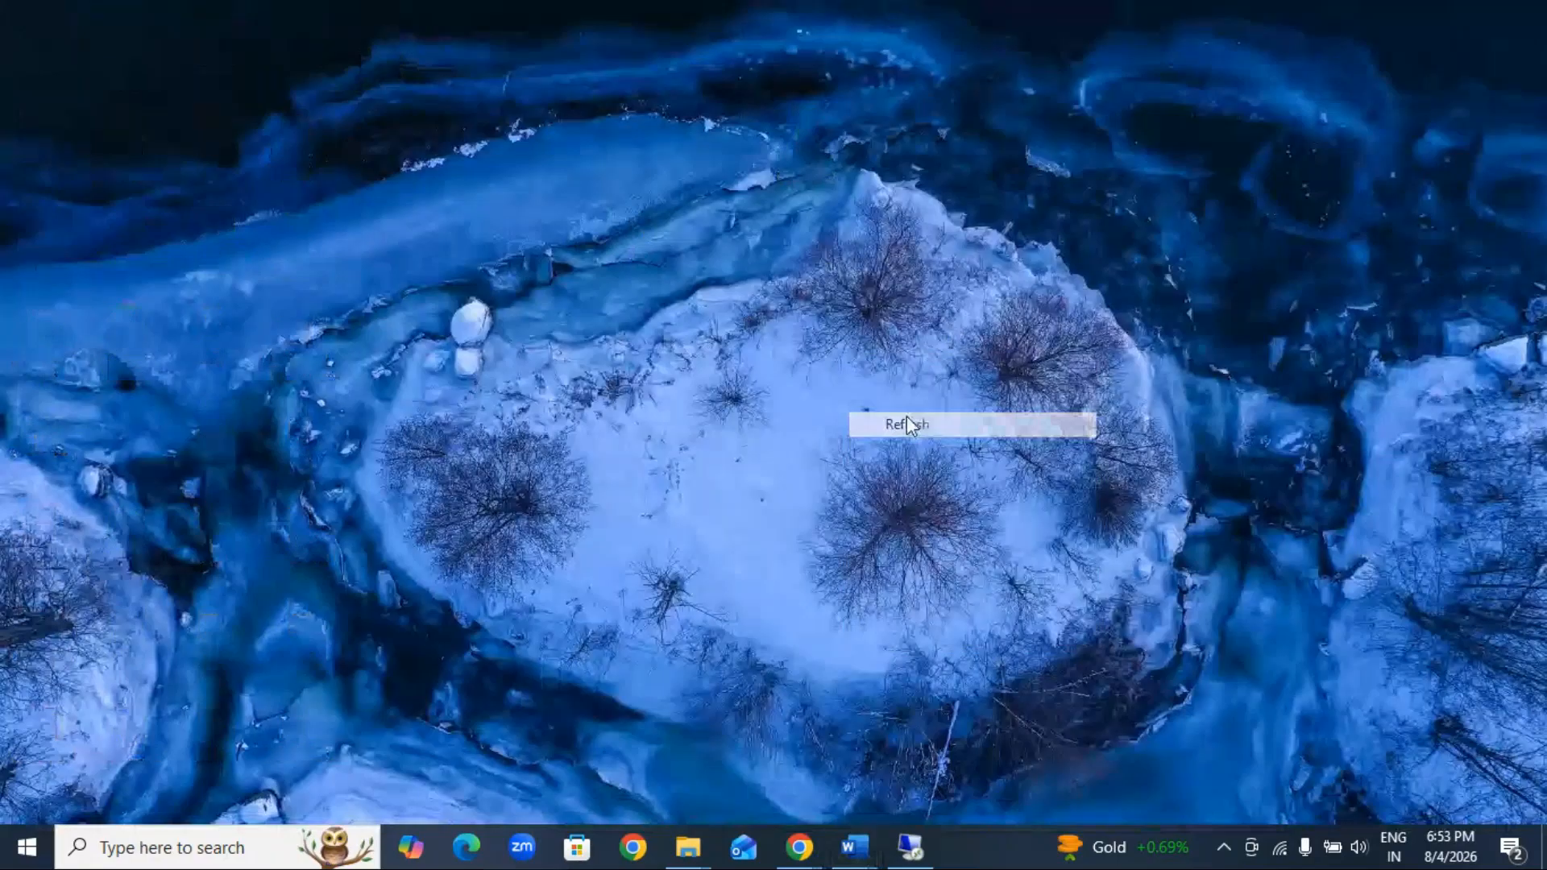
pyautogui.hotkey('alt', 'Tab')
pyautogui.click(319, 202)
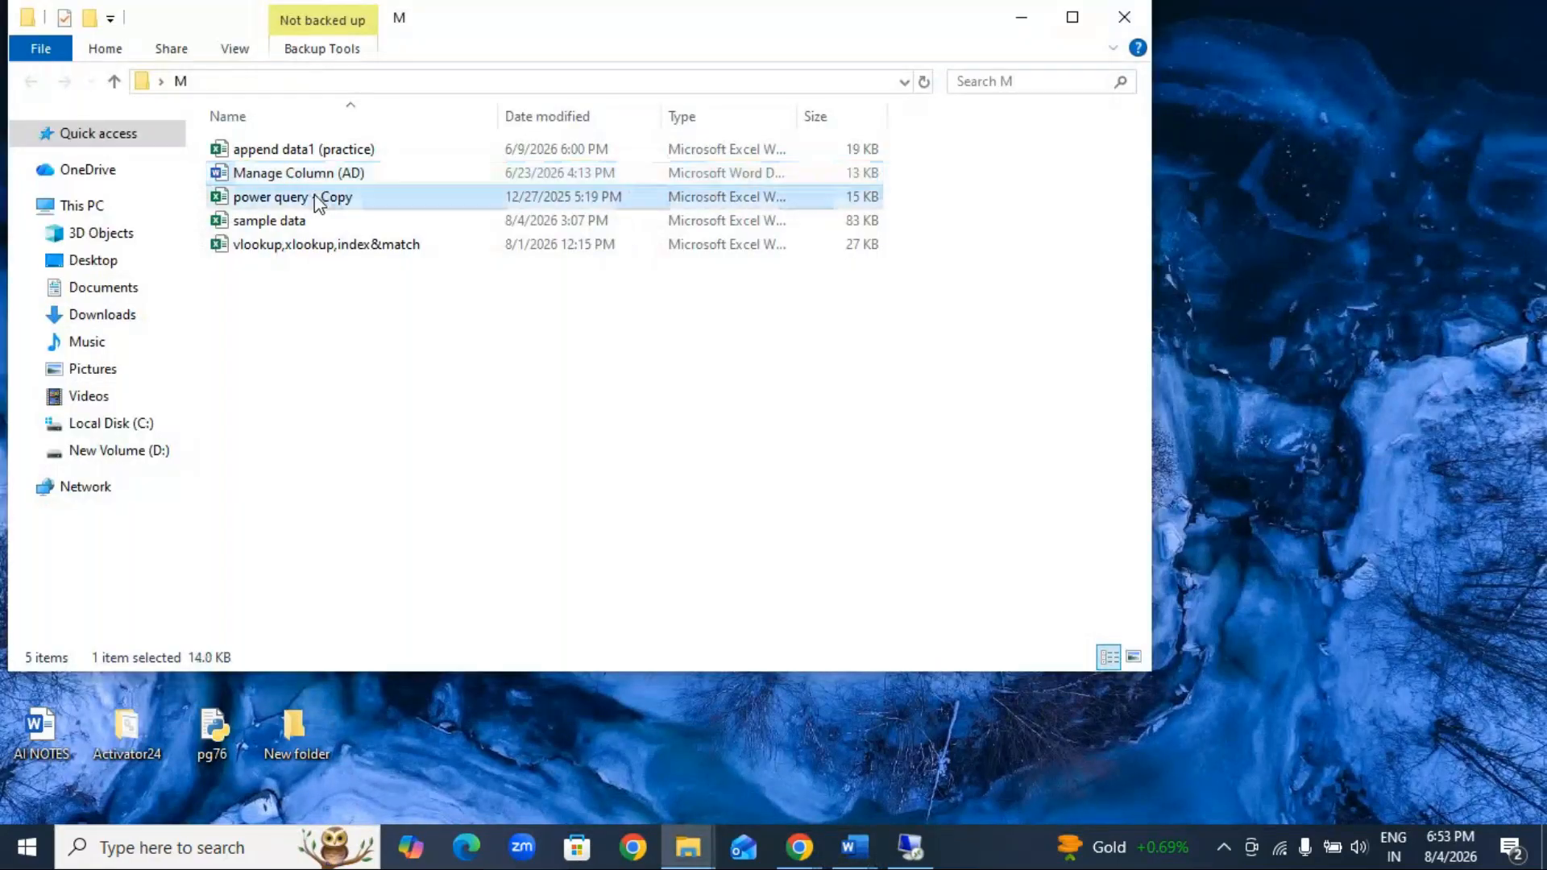
pyautogui.doubleClick(315, 198)
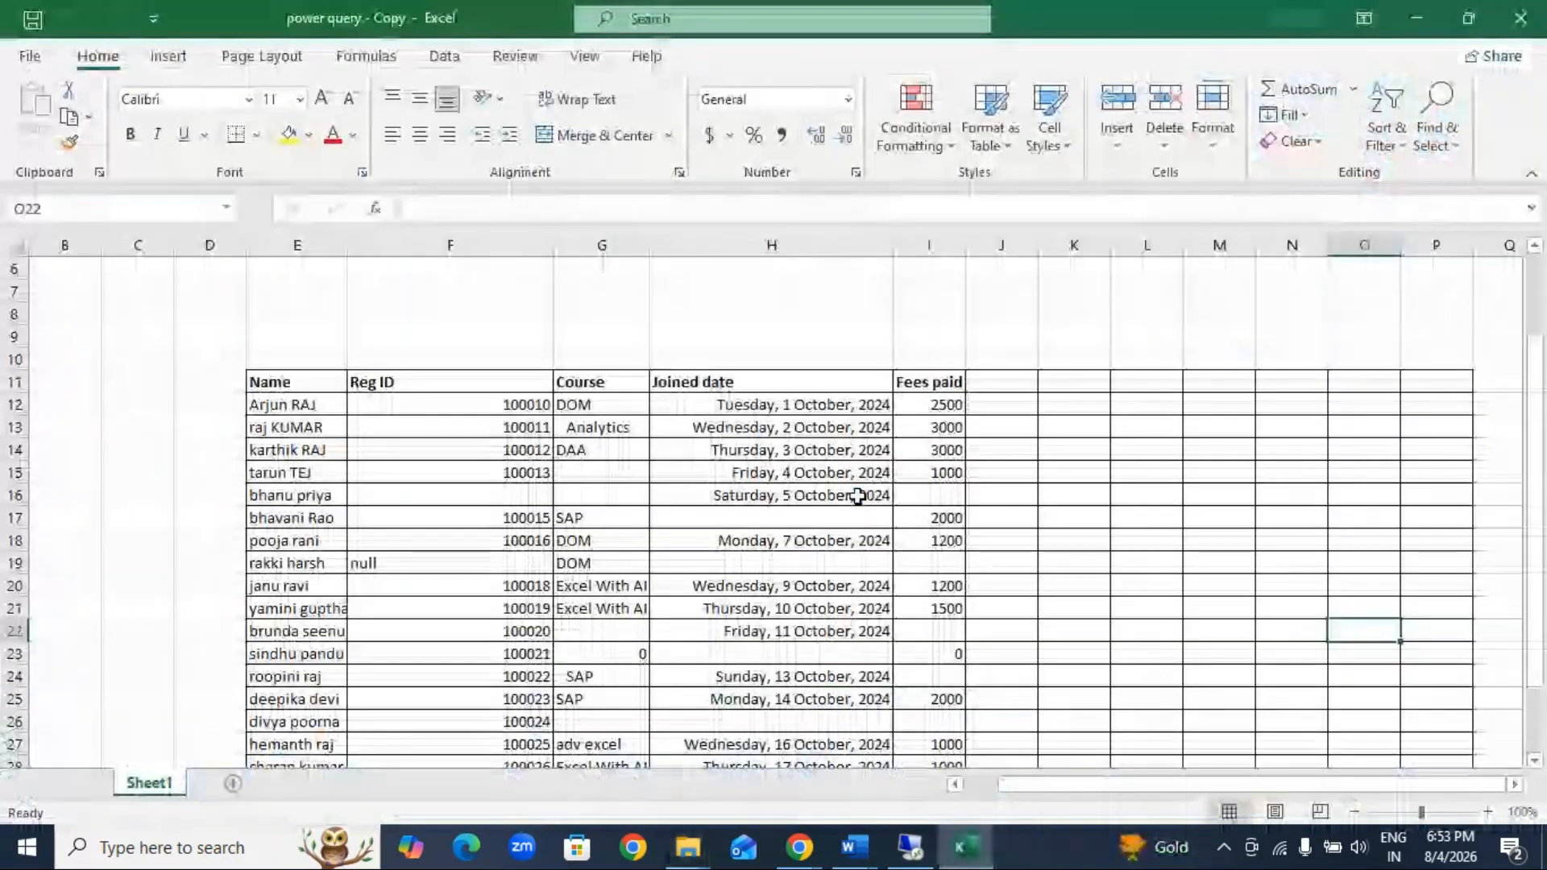
# Step: Enlarge Sheet1 to 120% and collapse the ribbon so more of the student table fits on screen
pyautogui.scroll(-2, 580, 632)
pyautogui.scroll(1, 615, 583)
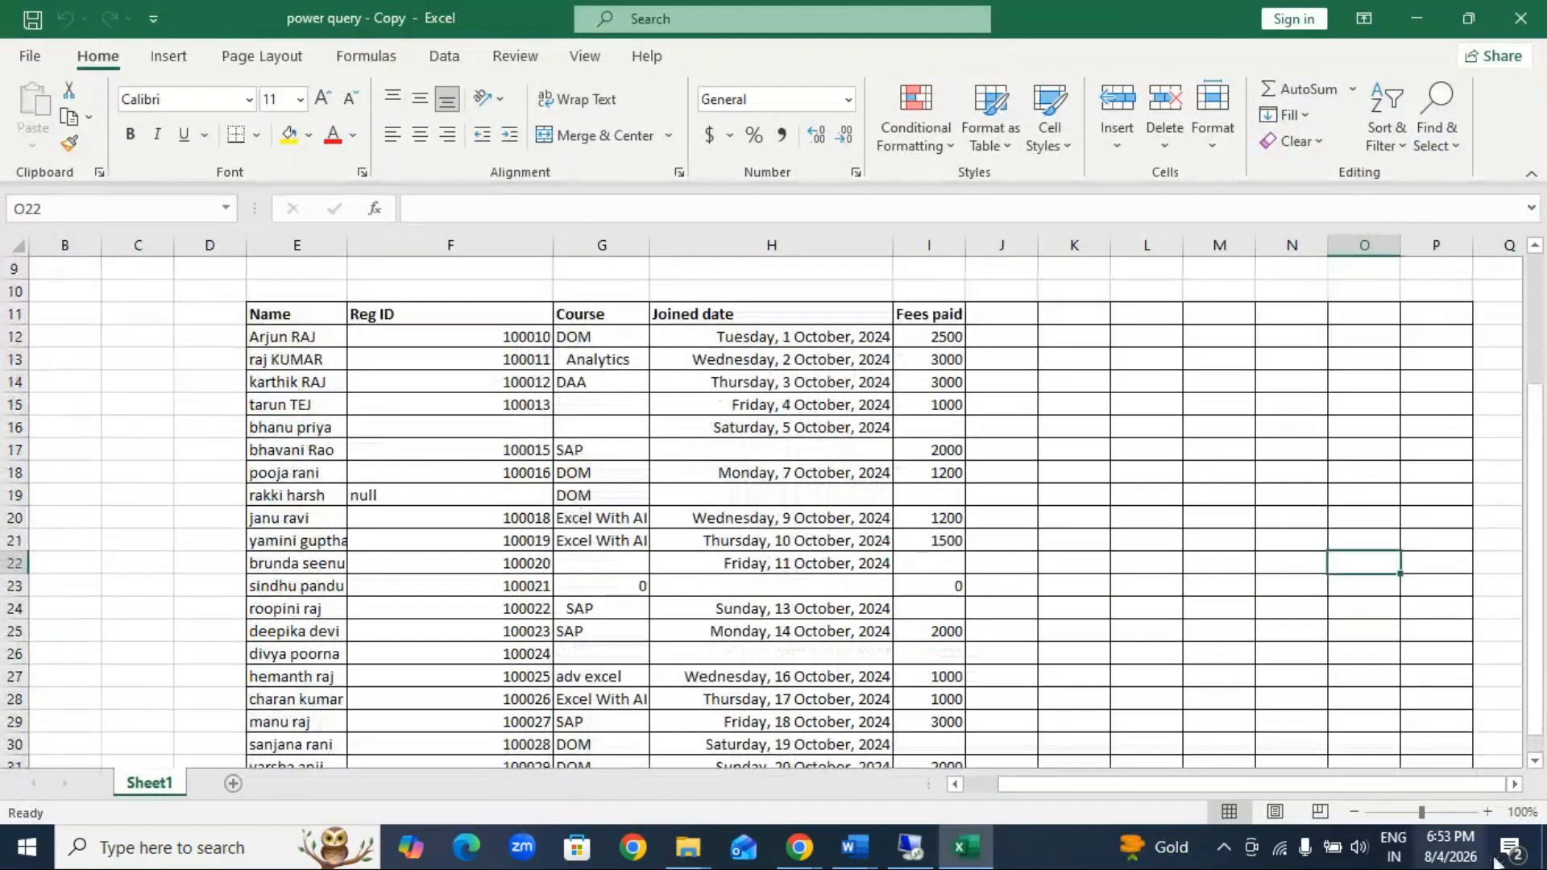
pyautogui.click(1487, 812)
pyautogui.click(1487, 812)
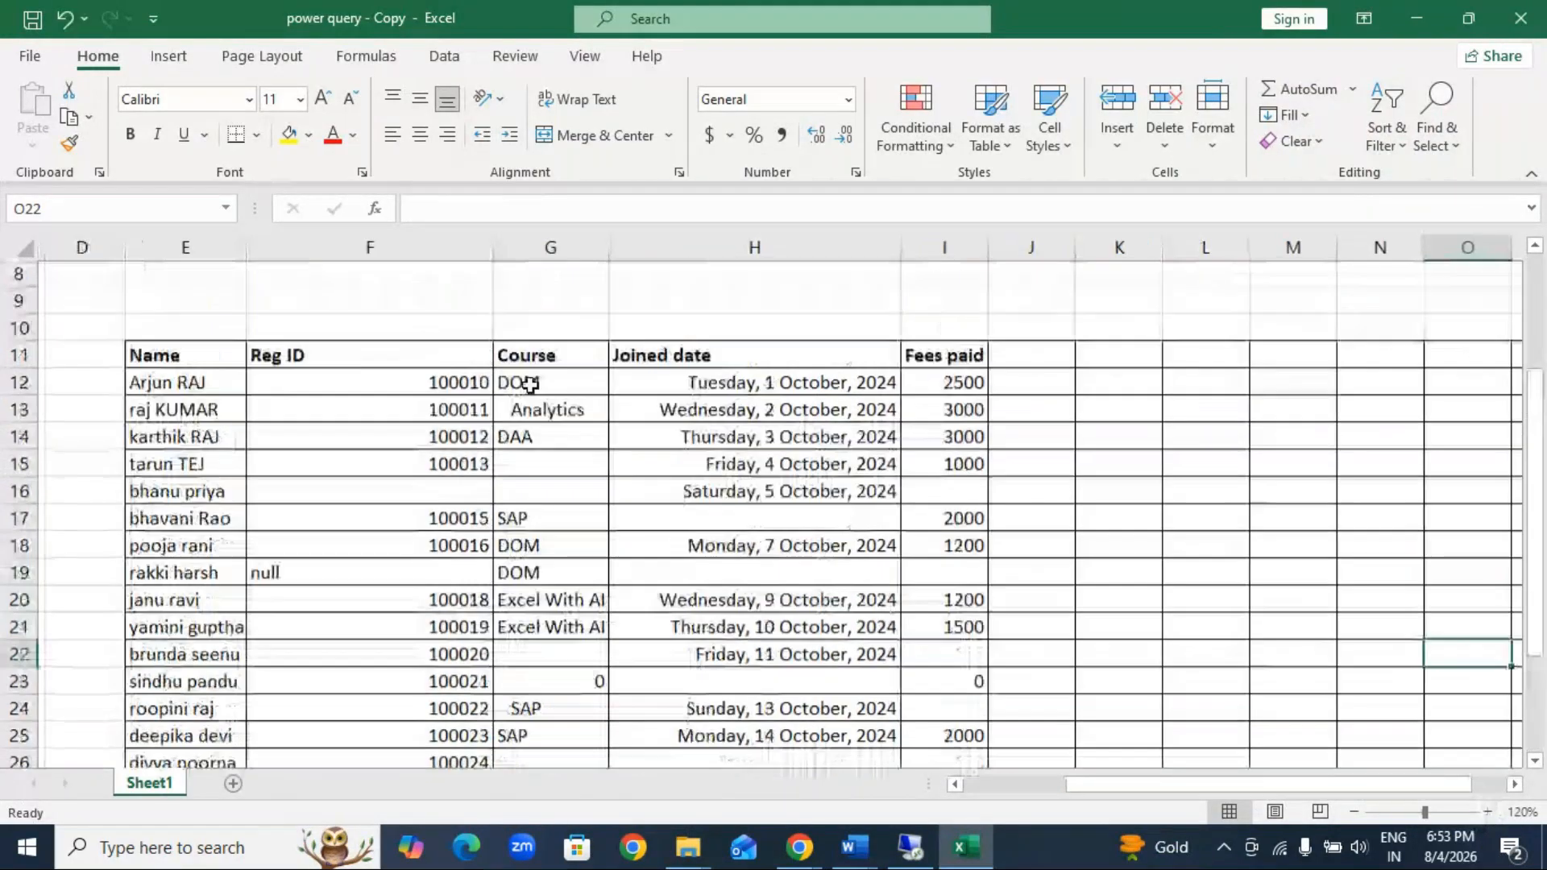
pyautogui.hotkey('ctrl', 'F1')
# Step: Go through the Name, Course, Joined date and Fees paid columns of the student table, highlighting each column's entries in turn
pyautogui.moveTo(198, 276); pyautogui.dragTo(226, 761)
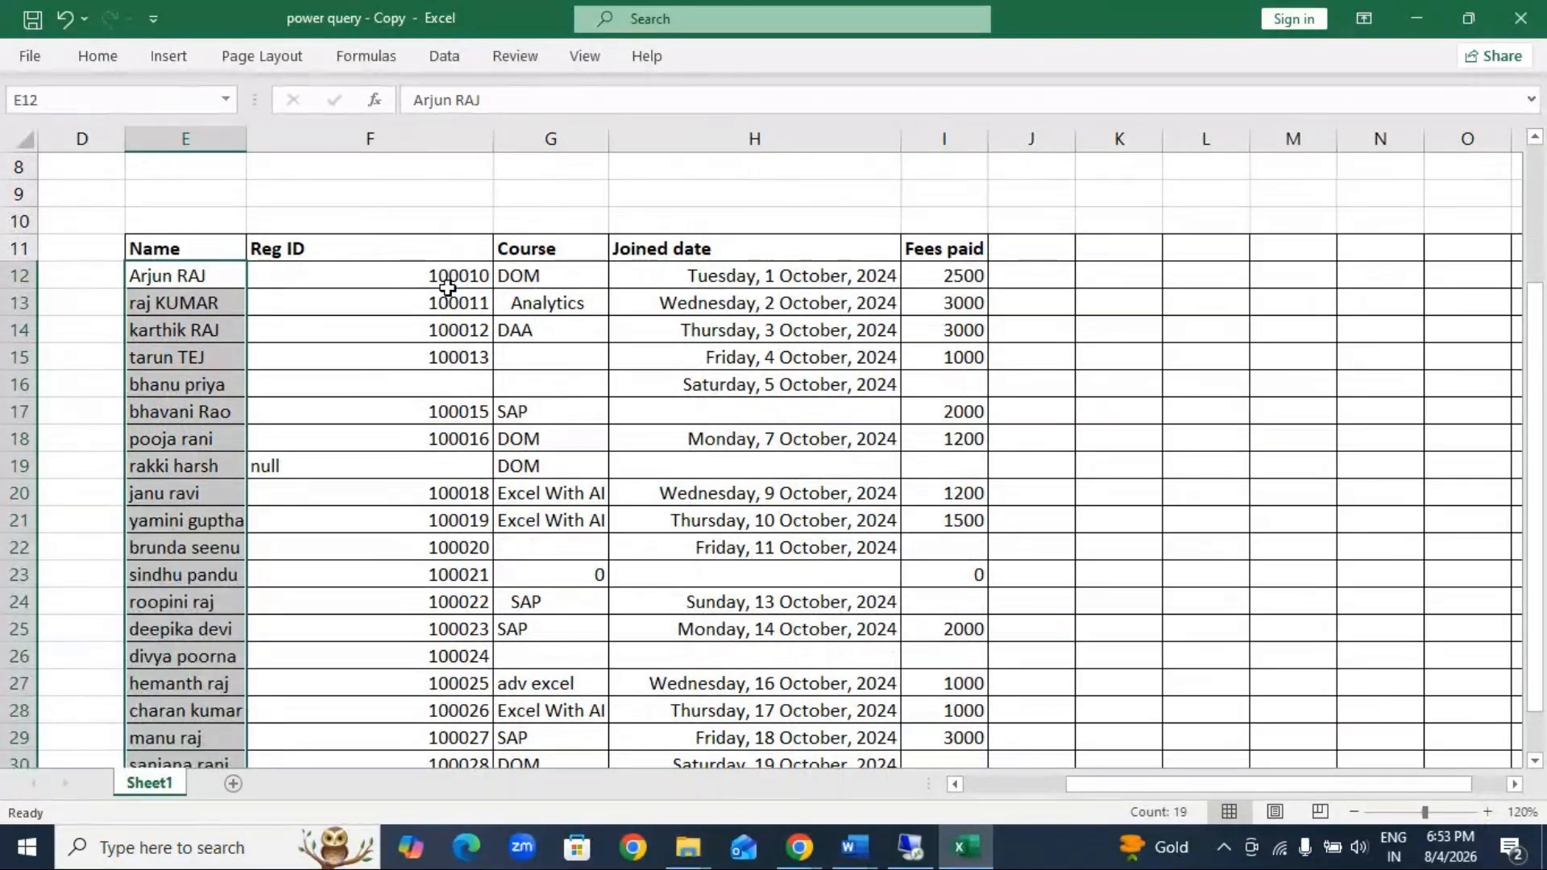
pyautogui.moveTo(523, 276); pyautogui.dragTo(548, 602)
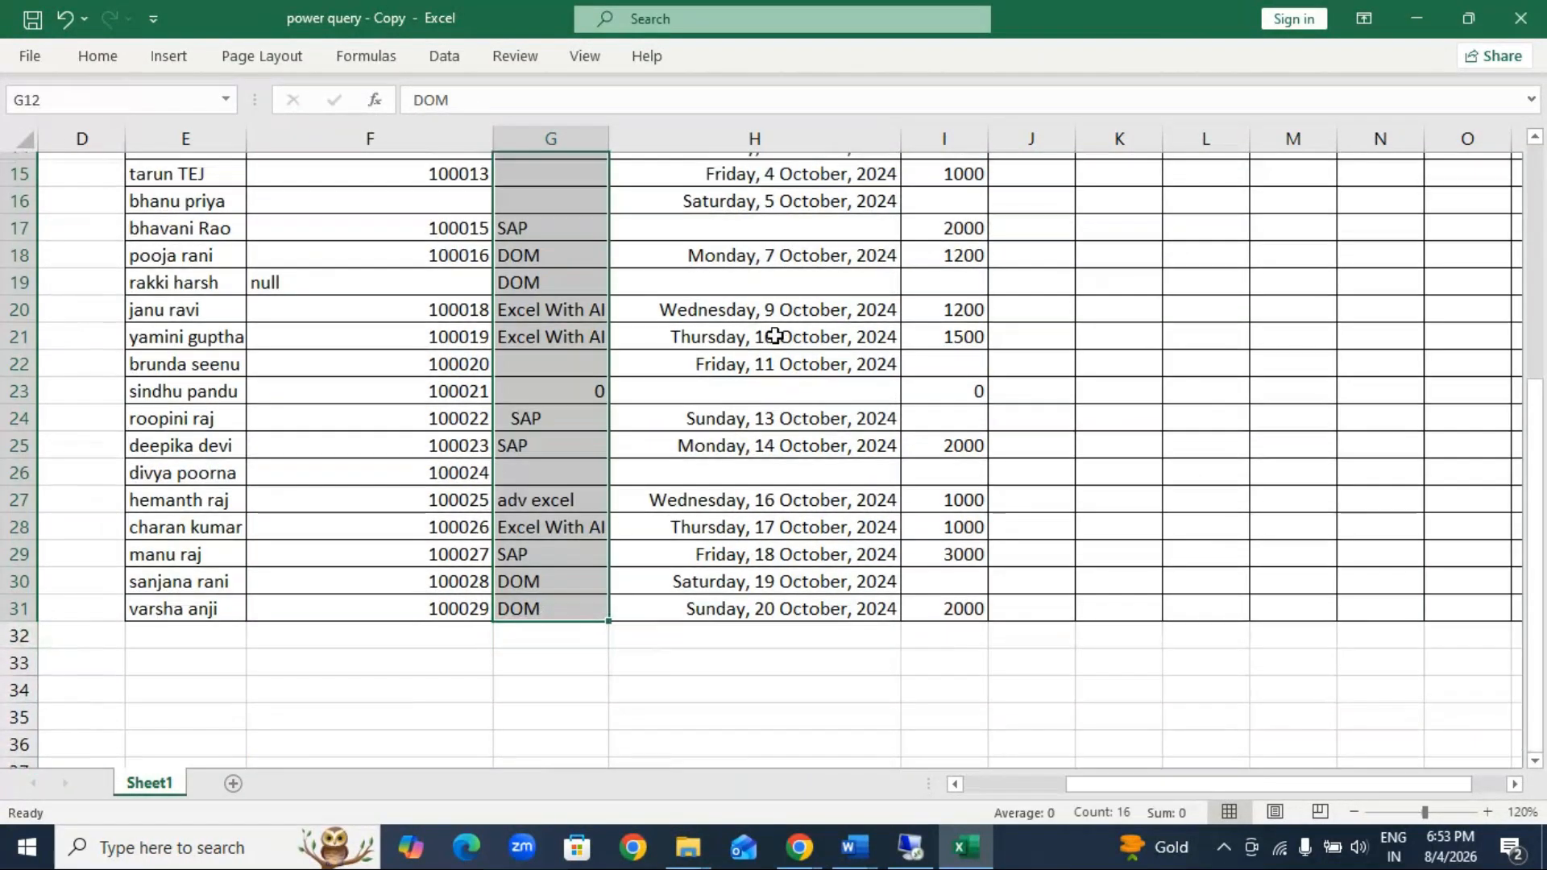
pyautogui.scroll(1, 790, 242)
pyautogui.scroll(2, 791, 241)
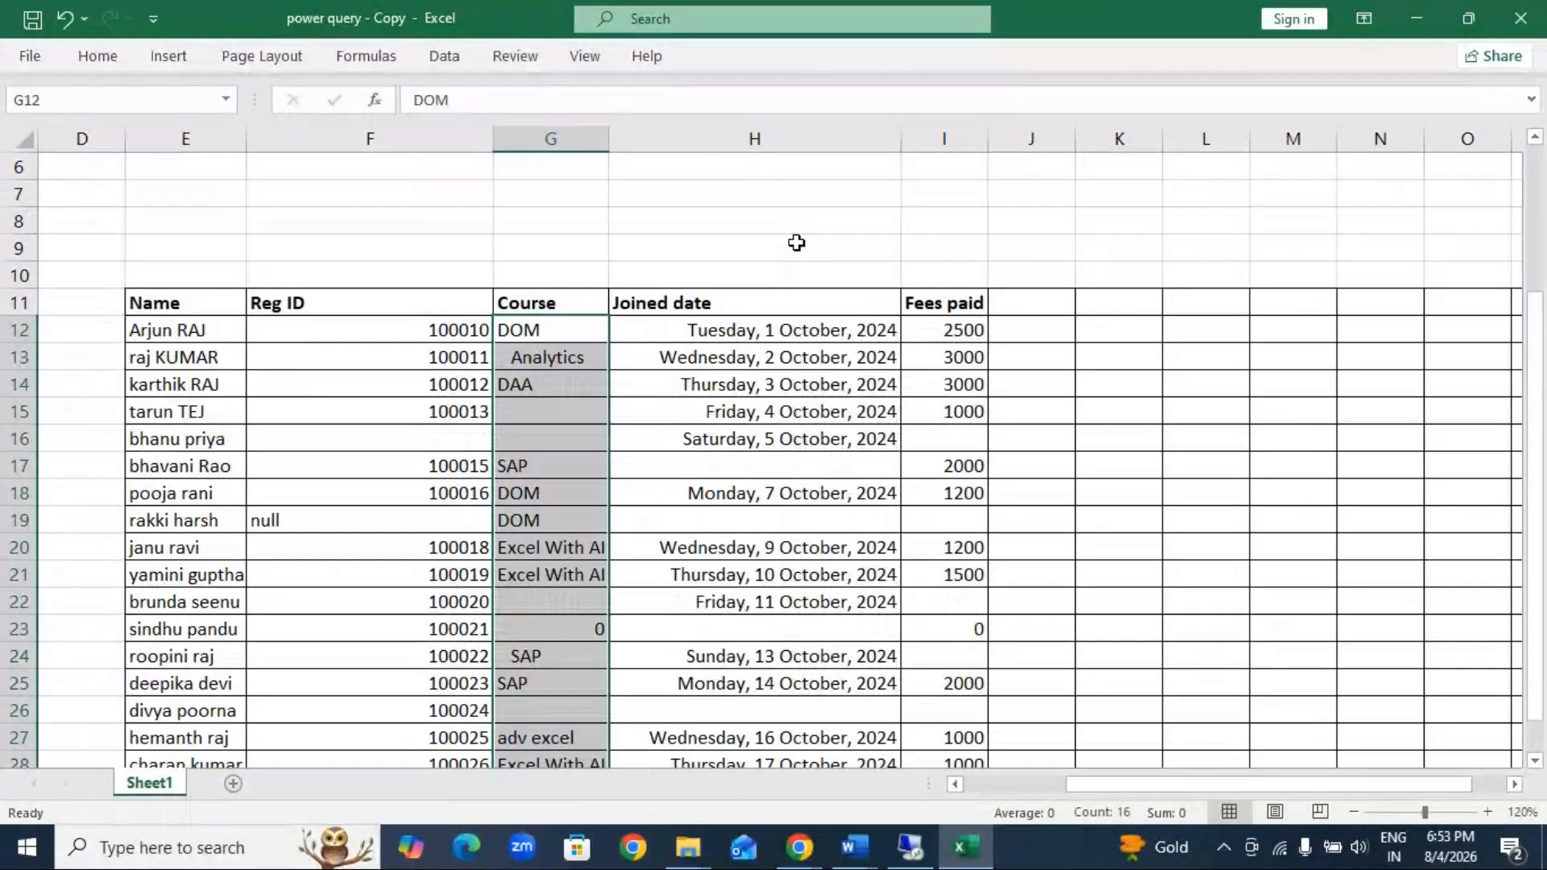
pyautogui.moveTo(774, 322); pyautogui.dragTo(806, 769)
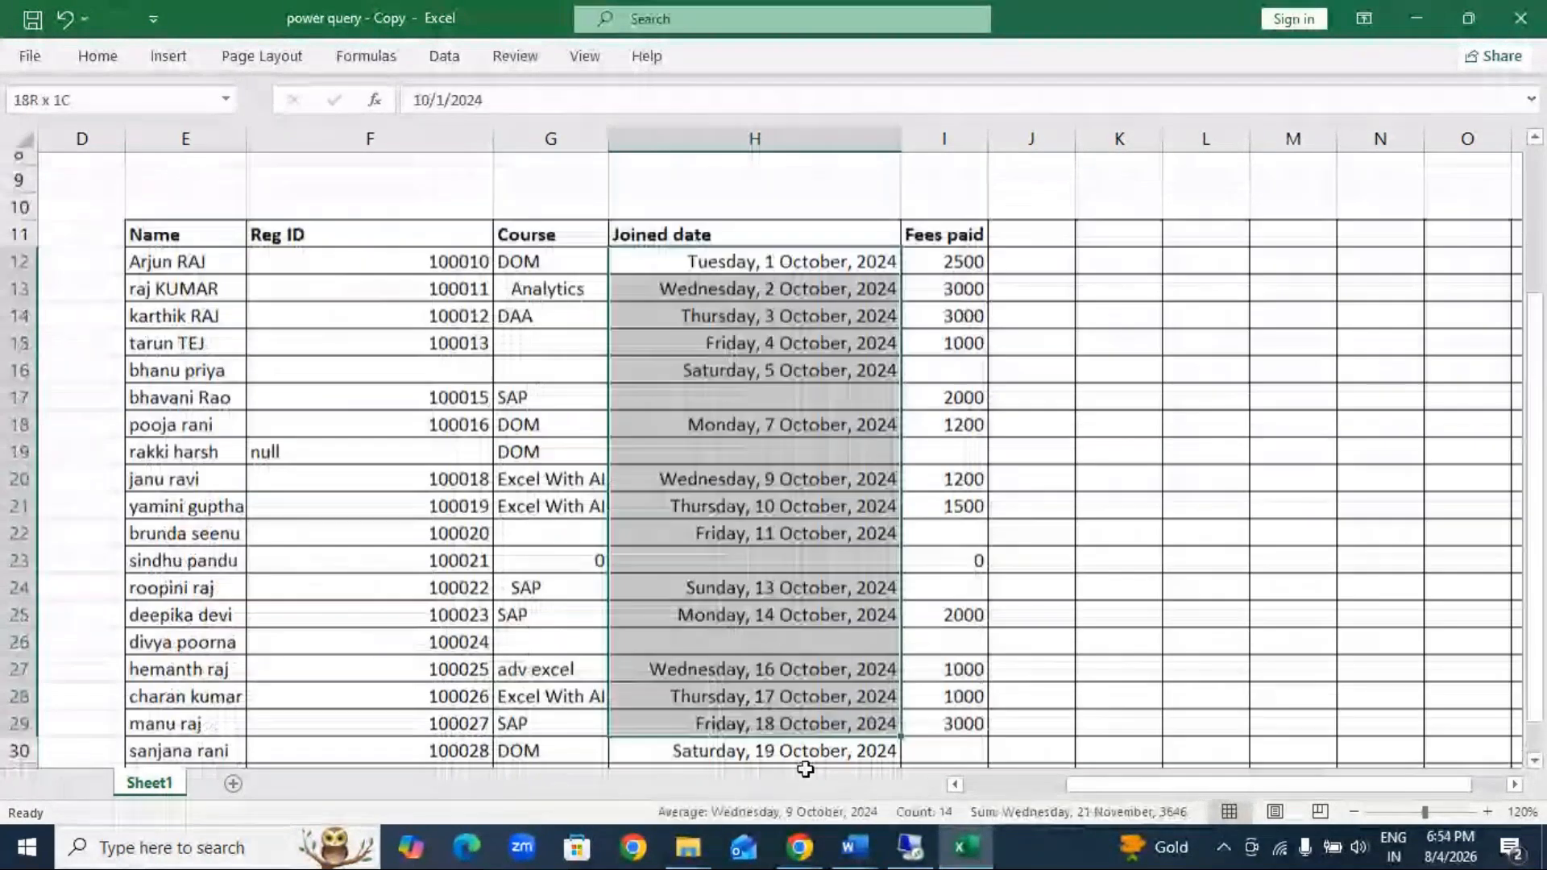
pyautogui.moveTo(958, 261); pyautogui.dragTo(975, 740)
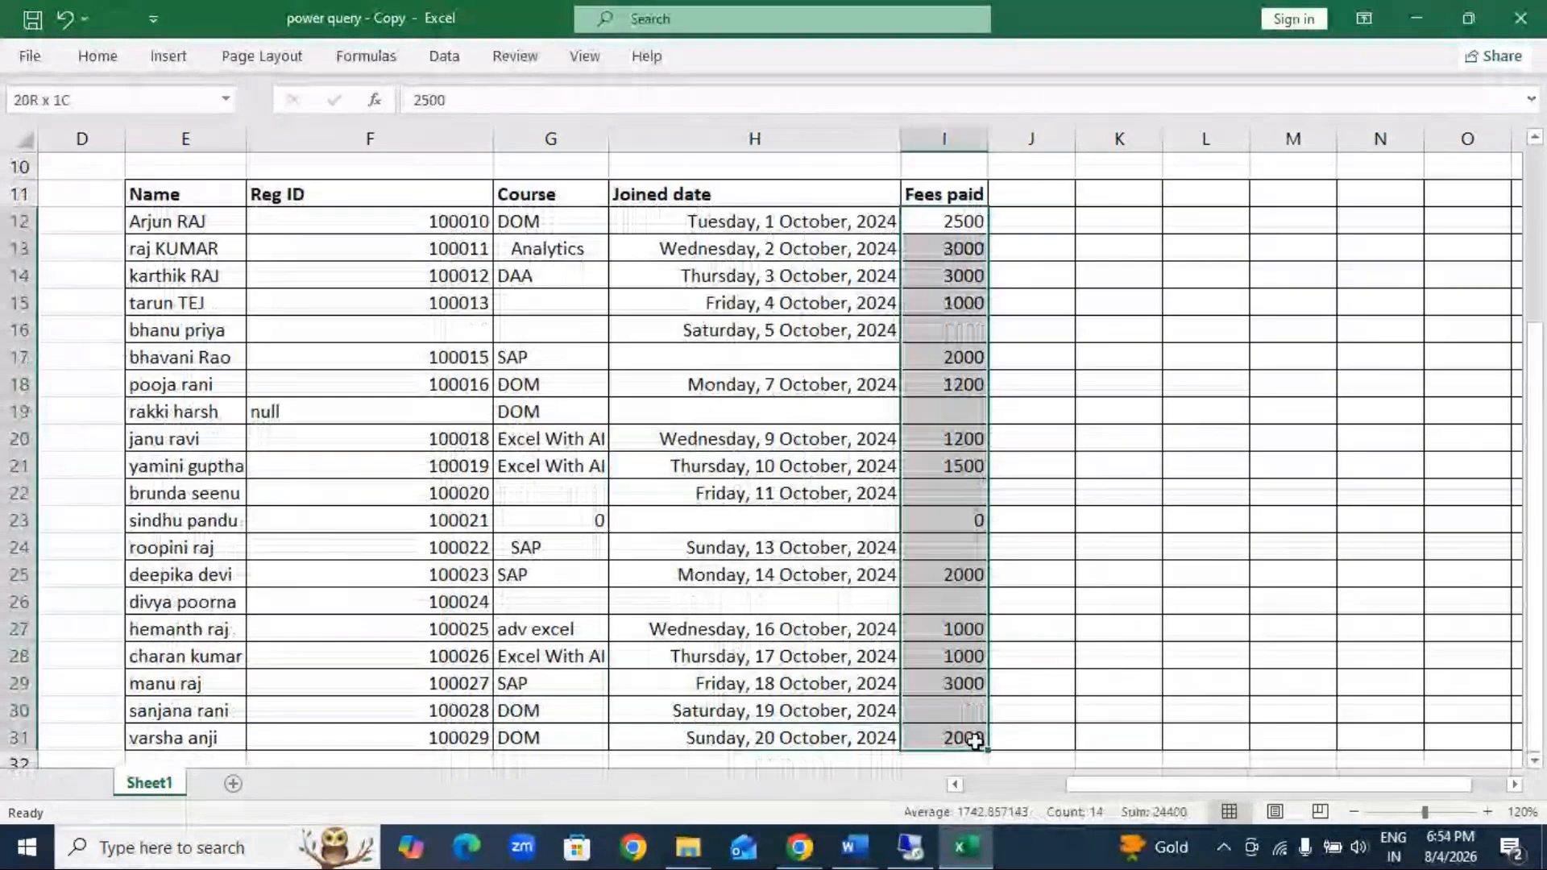
# Step: Check the student table's Reg ID, Course and Joined date columns for blank, null or zero entries down to the last row
pyautogui.click(559, 306)
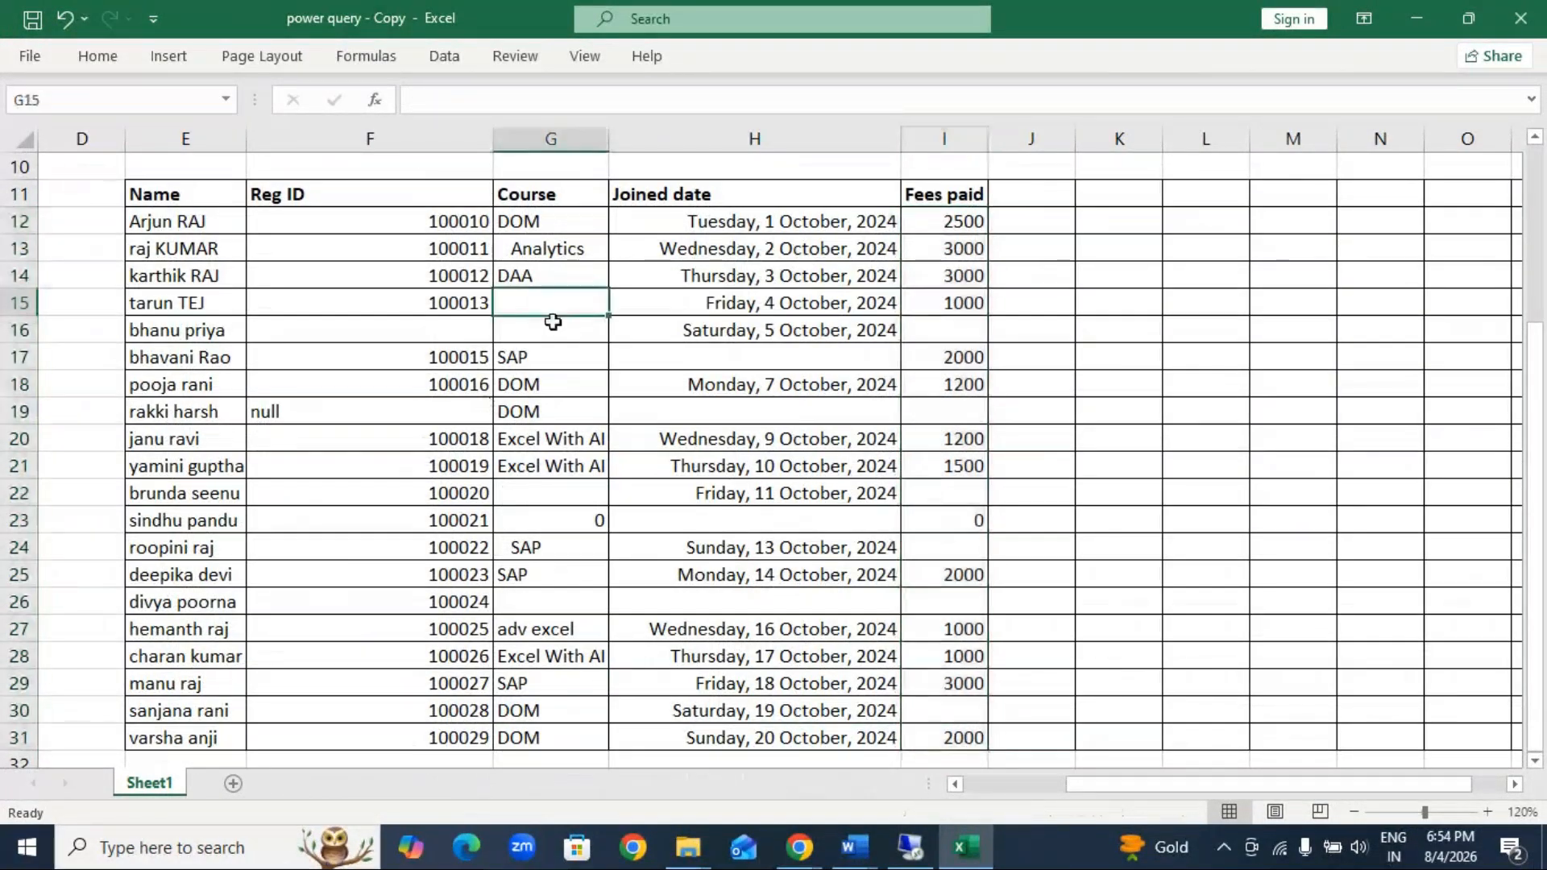
pyautogui.click(459, 328)
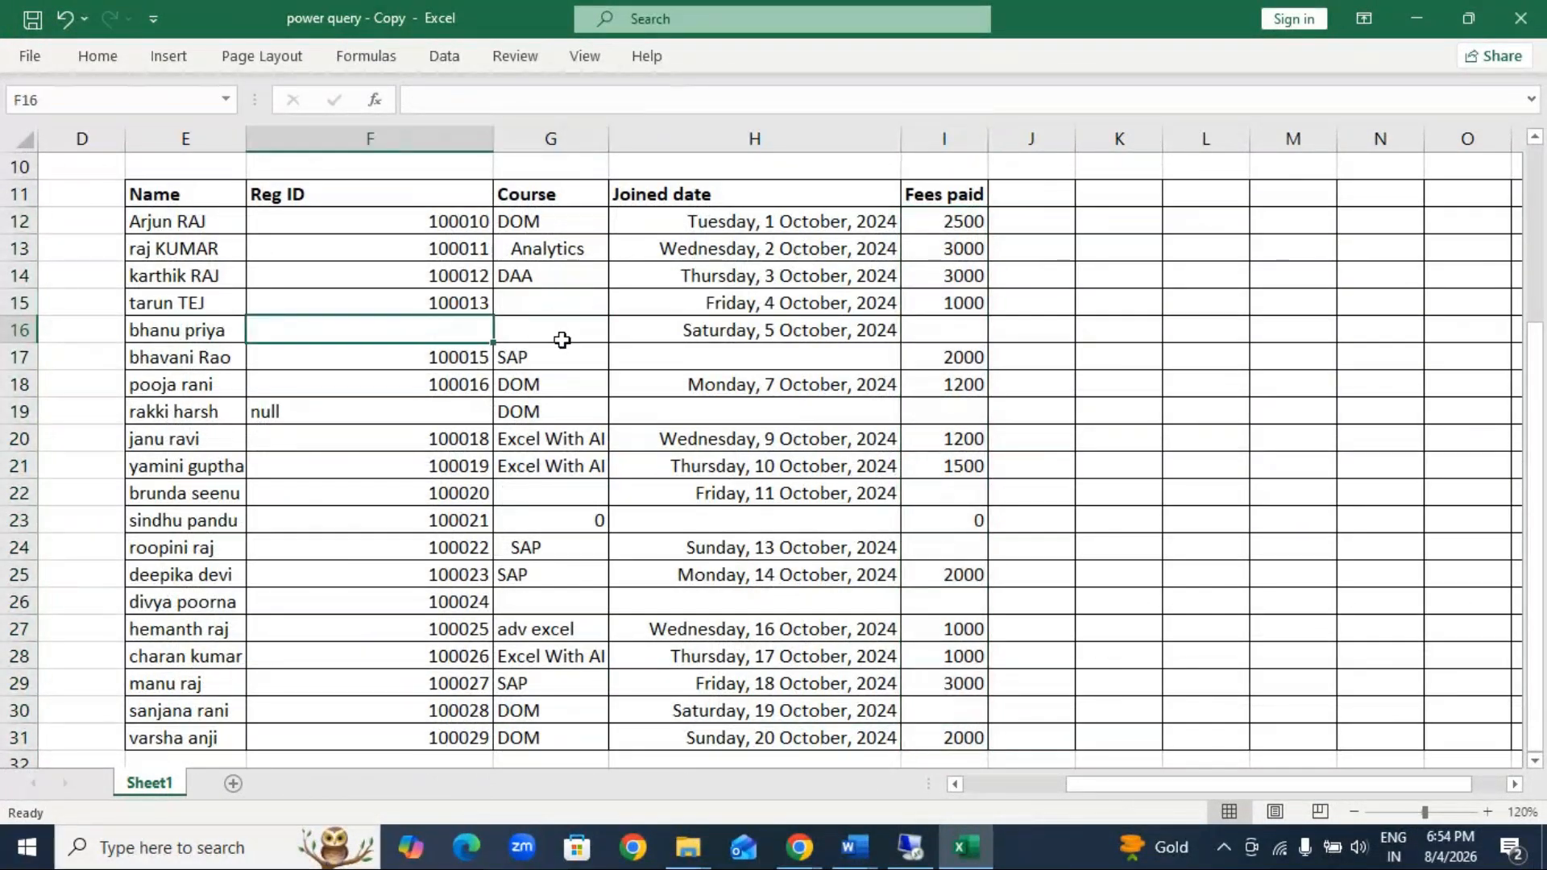
pyautogui.click(254, 416)
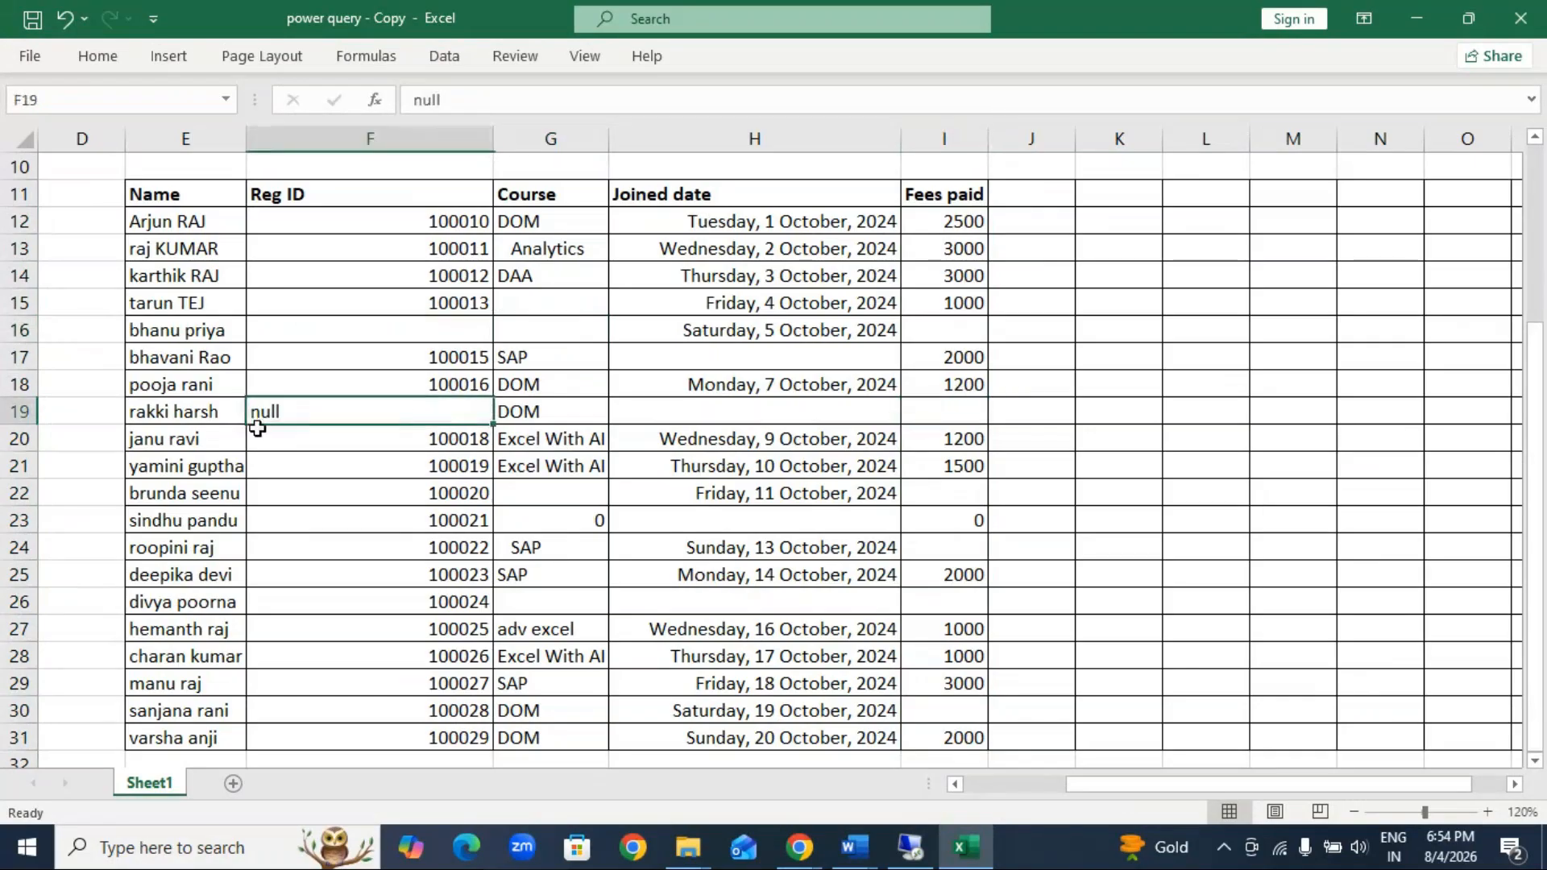
pyautogui.click(562, 525)
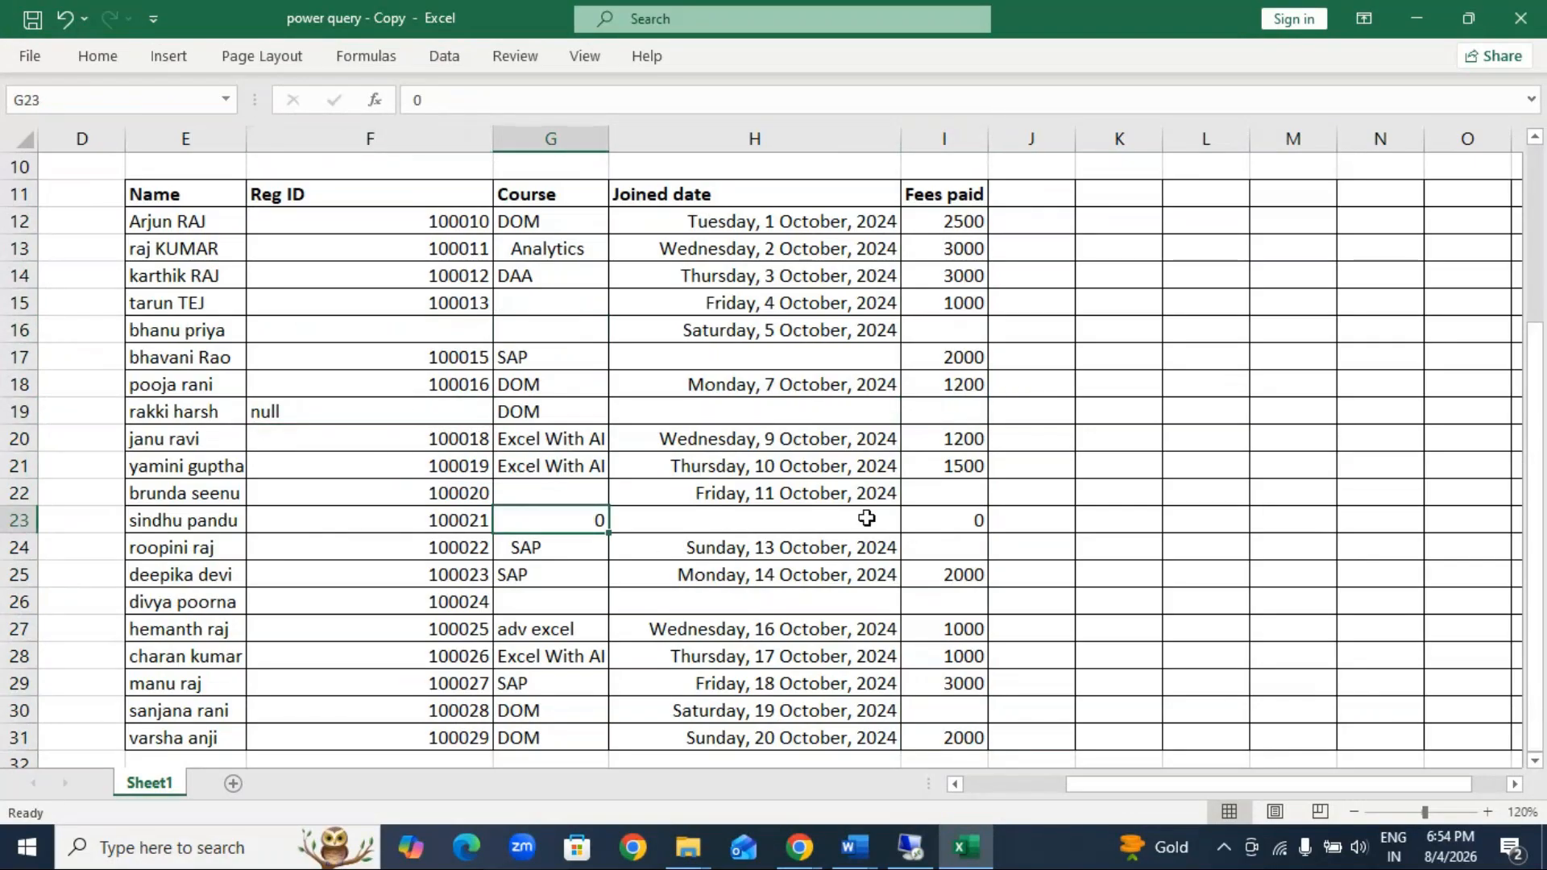
pyautogui.click(882, 595)
pyautogui.scroll(-2, 880, 578)
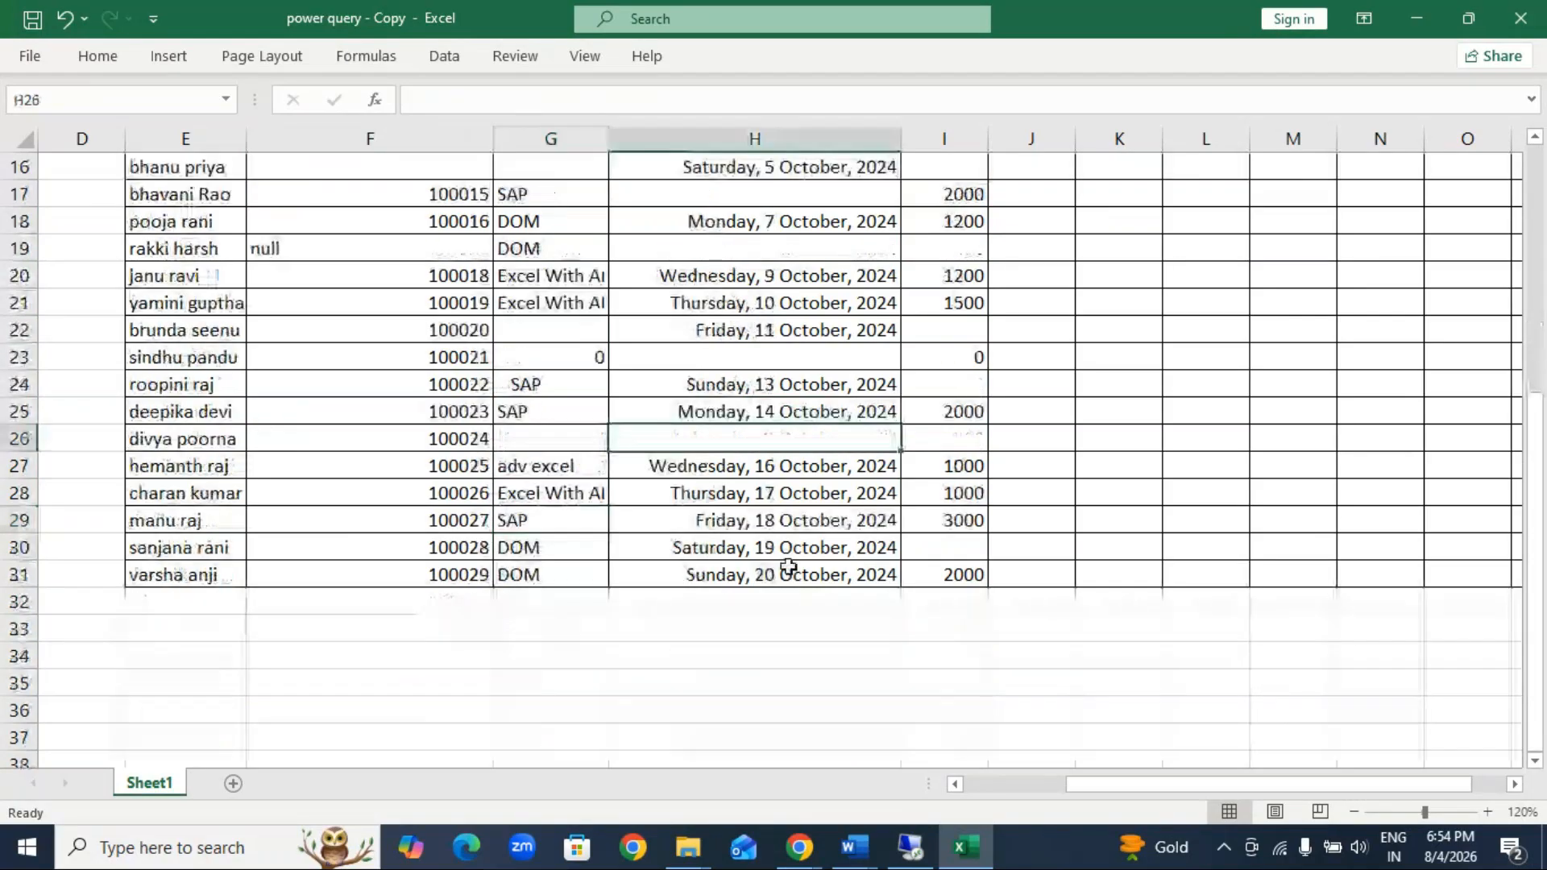
pyautogui.scroll(2, 788, 566)
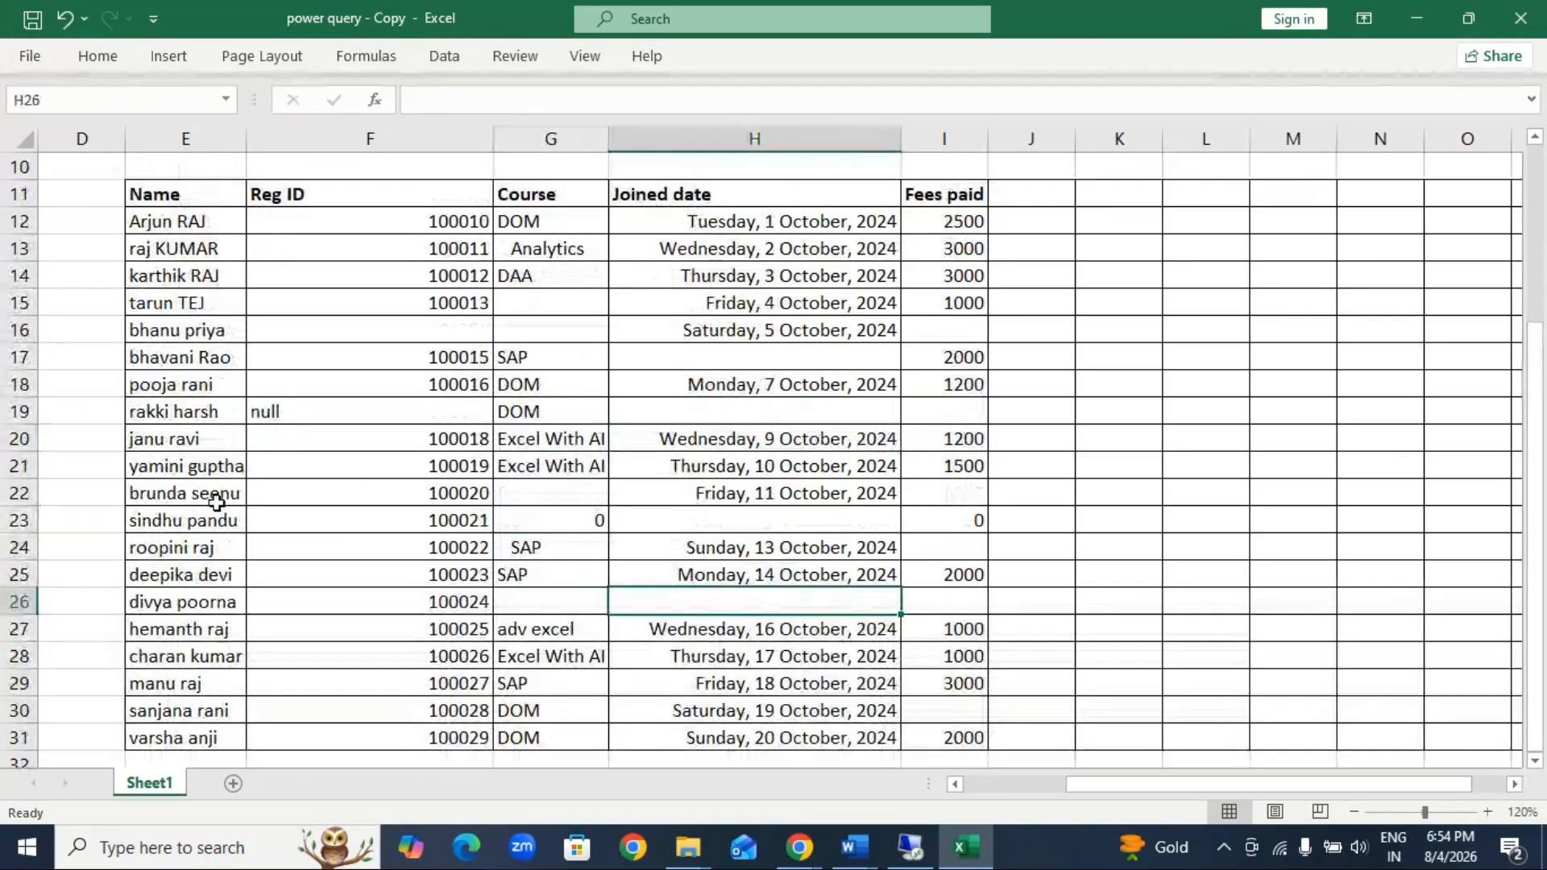
pyautogui.scroll(-1, 209, 596)
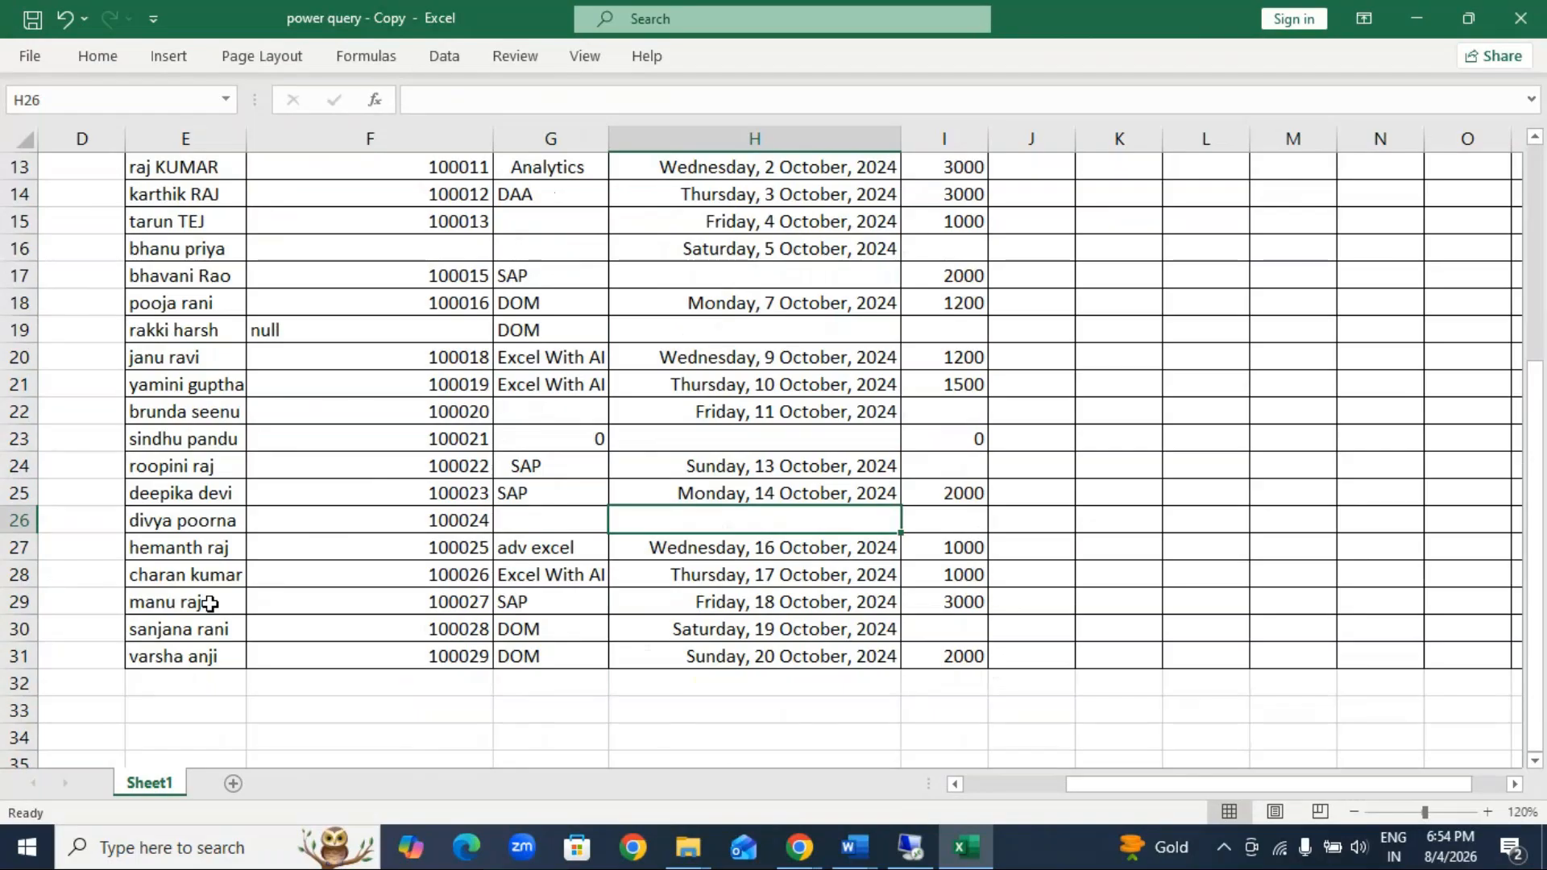
pyautogui.scroll(4, 234, 726)
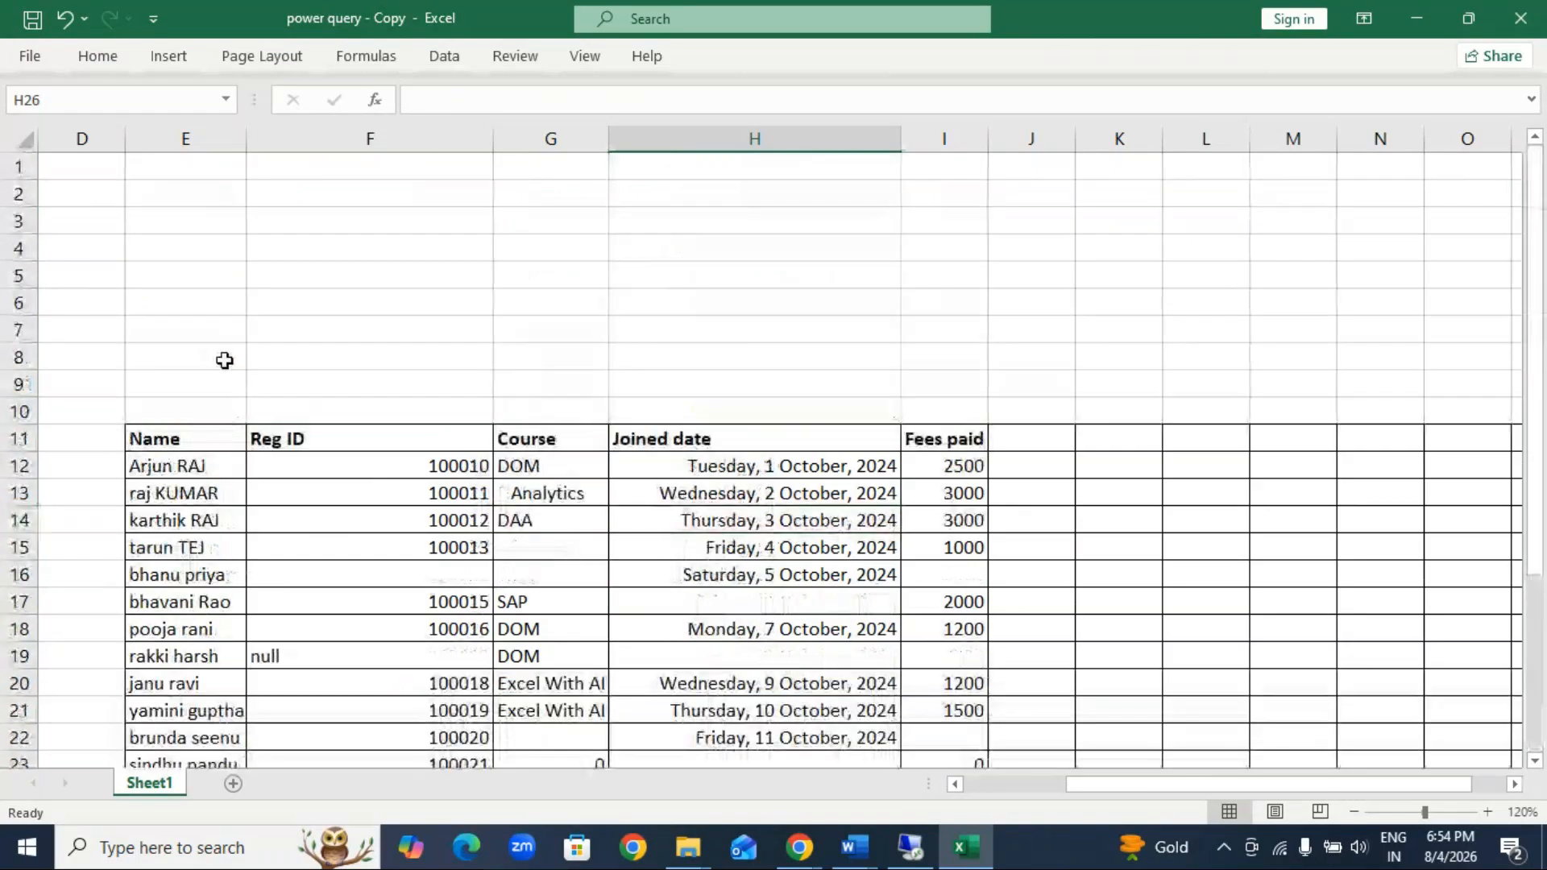
pyautogui.scroll(-2, 226, 371)
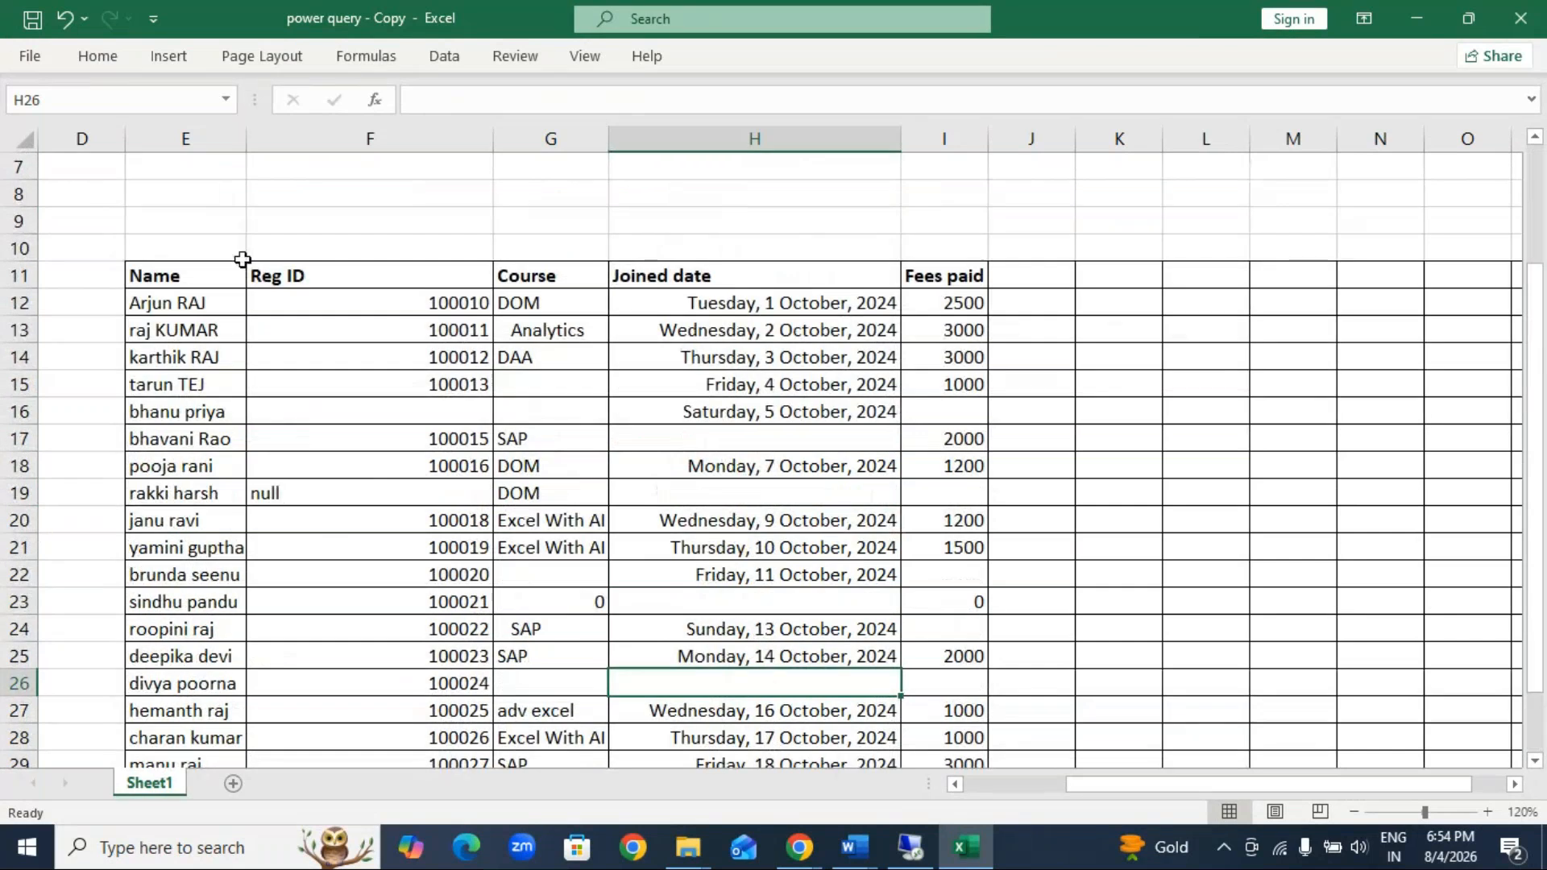
# Step: Copy the entire contents of Sheet1
pyautogui.click(25, 138)
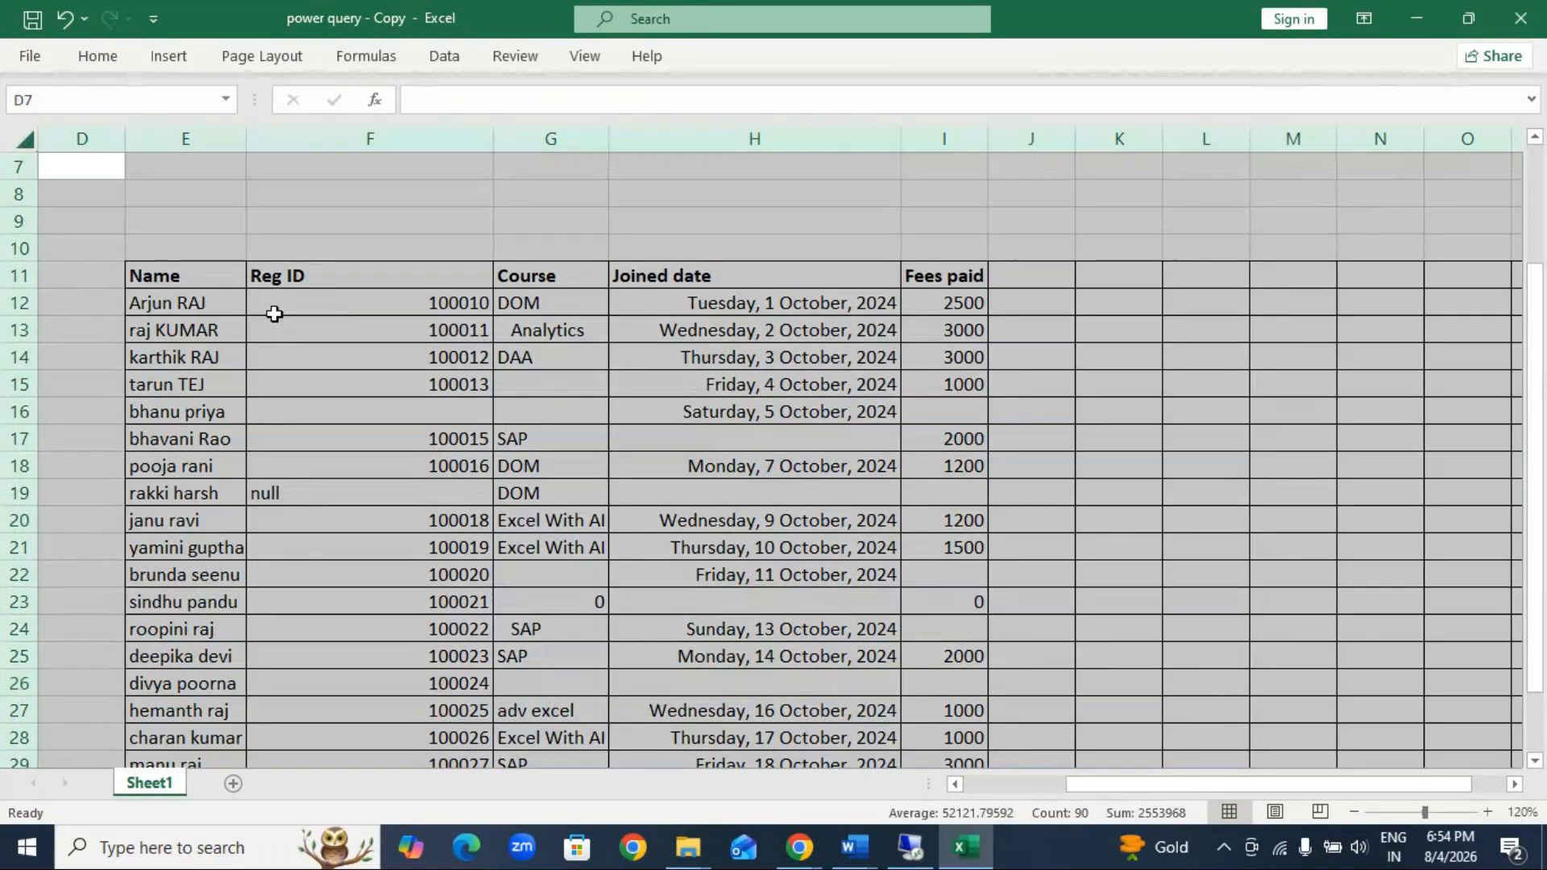
pyautogui.hotkey('ctrl', 'c')
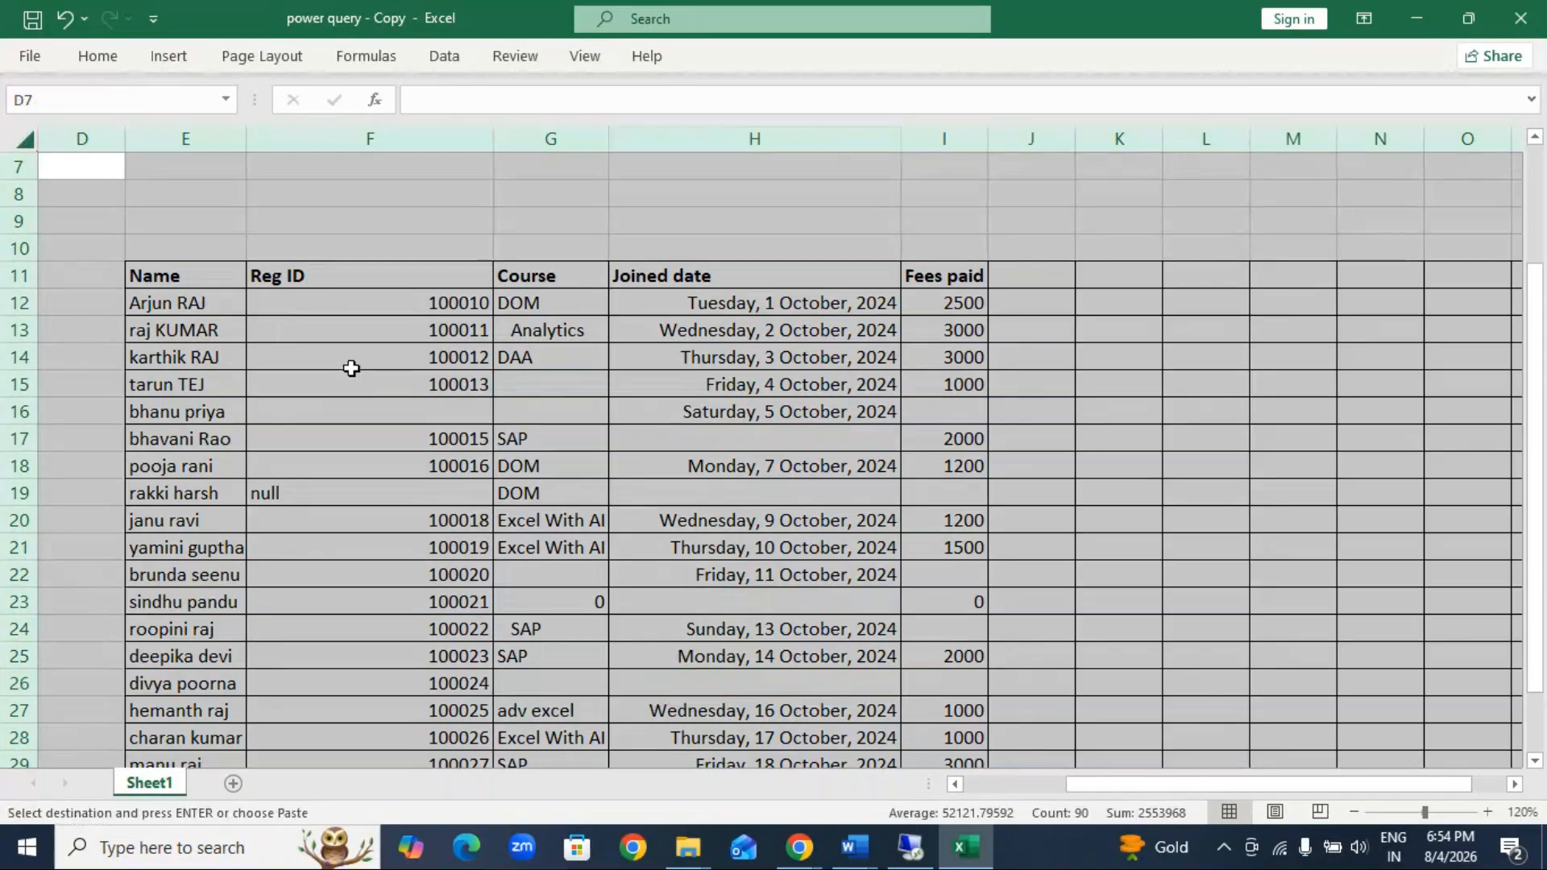
pyautogui.moveTo(911, 848)
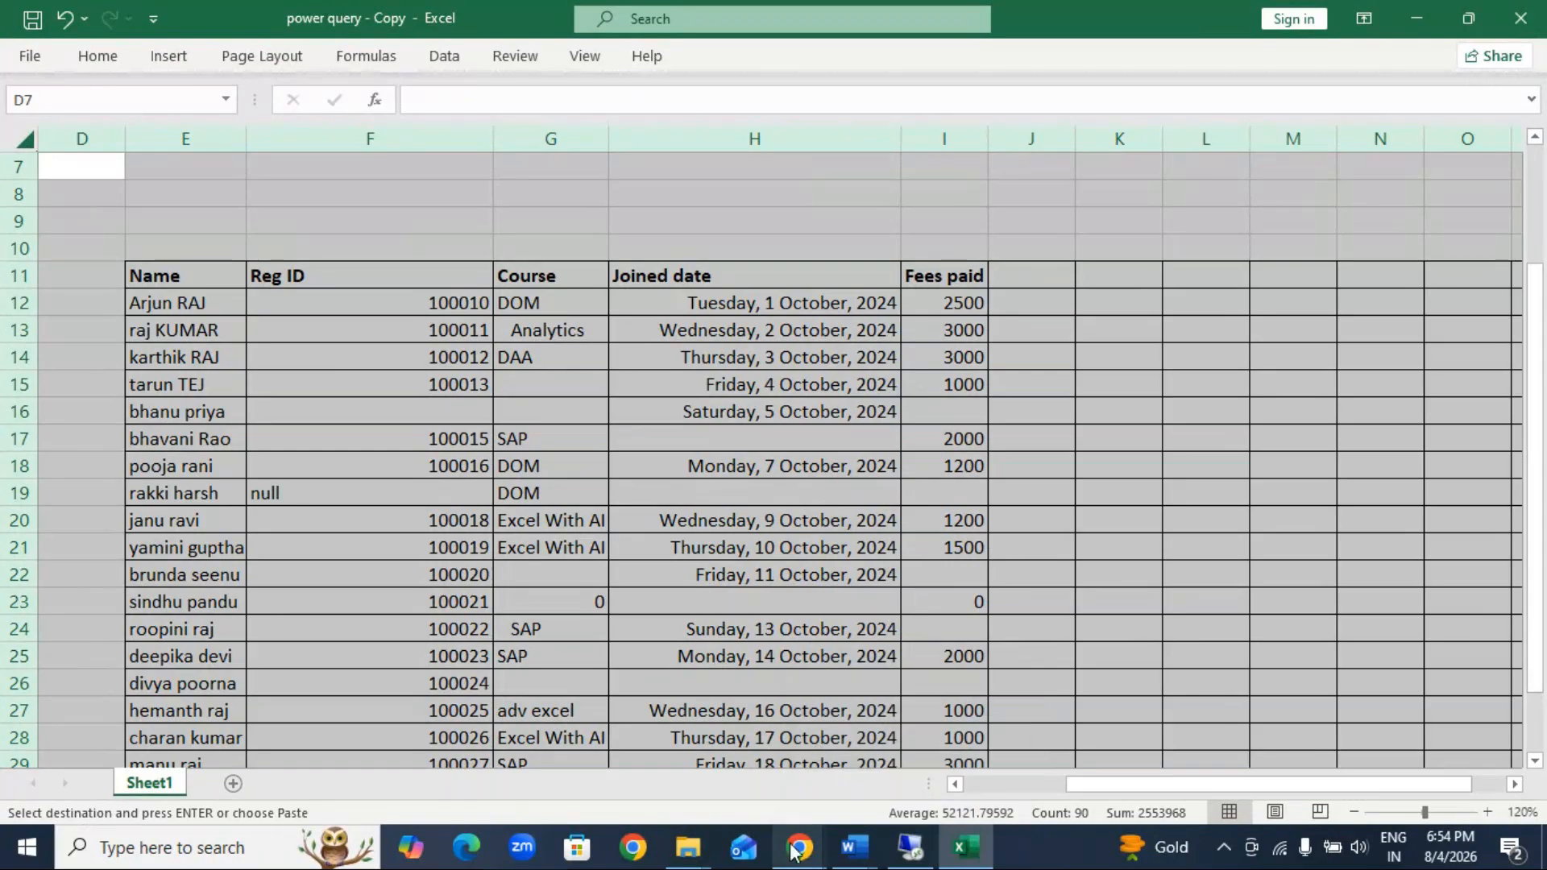
pyautogui.moveTo(797, 848)
pyautogui.moveTo(886, 777)
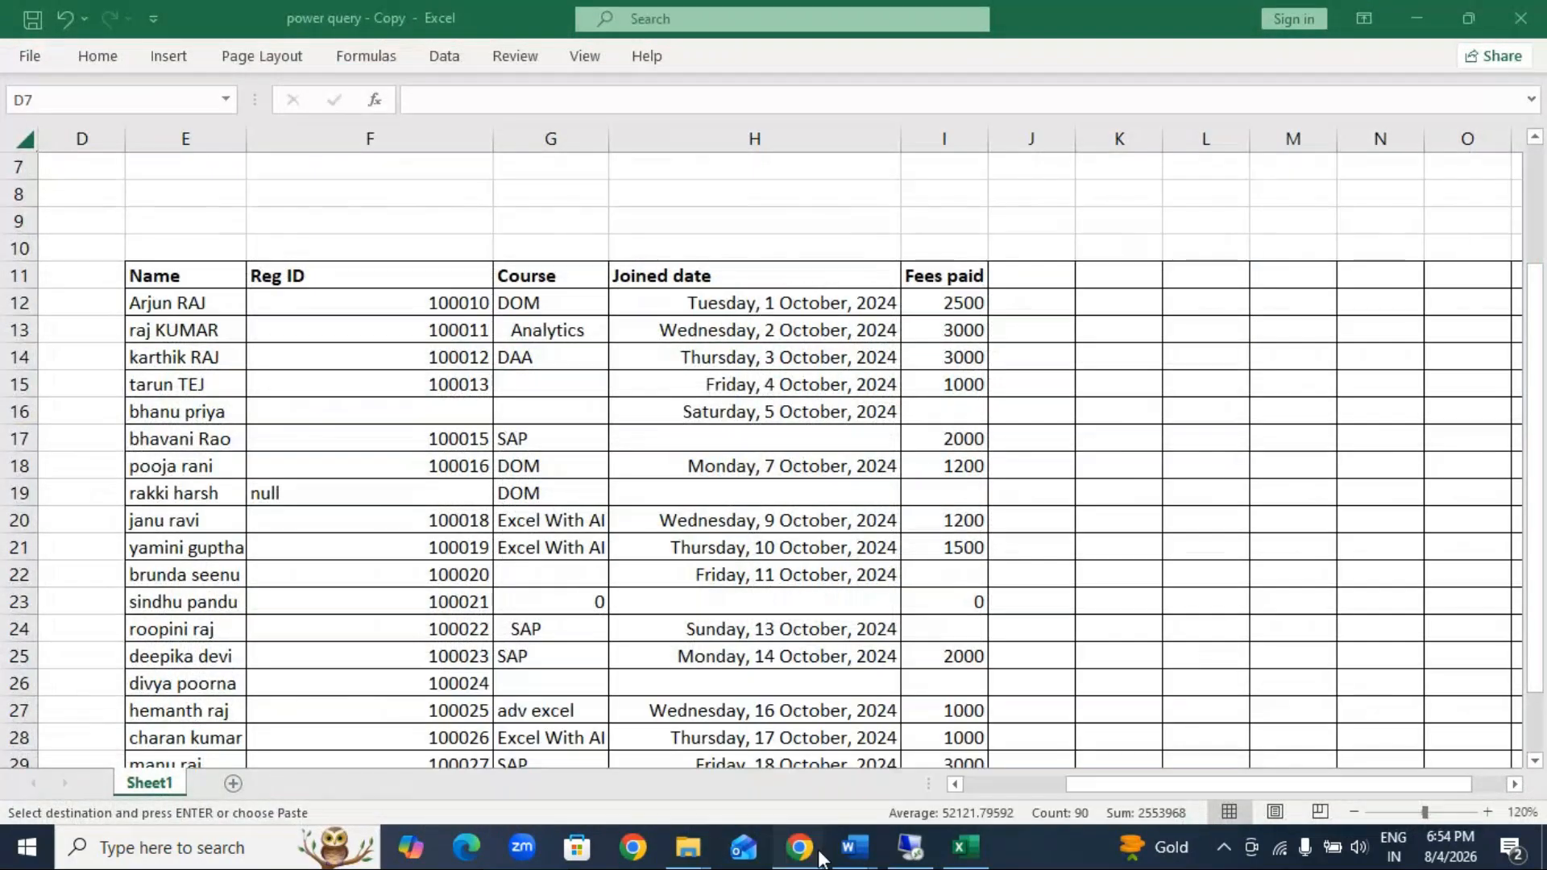
# Step: Switch to WhatsApp Web and try to paste the copied sheet into the Advance Excel group chat's message field
pyautogui.click(819, 855)
pyautogui.click(765, 786)
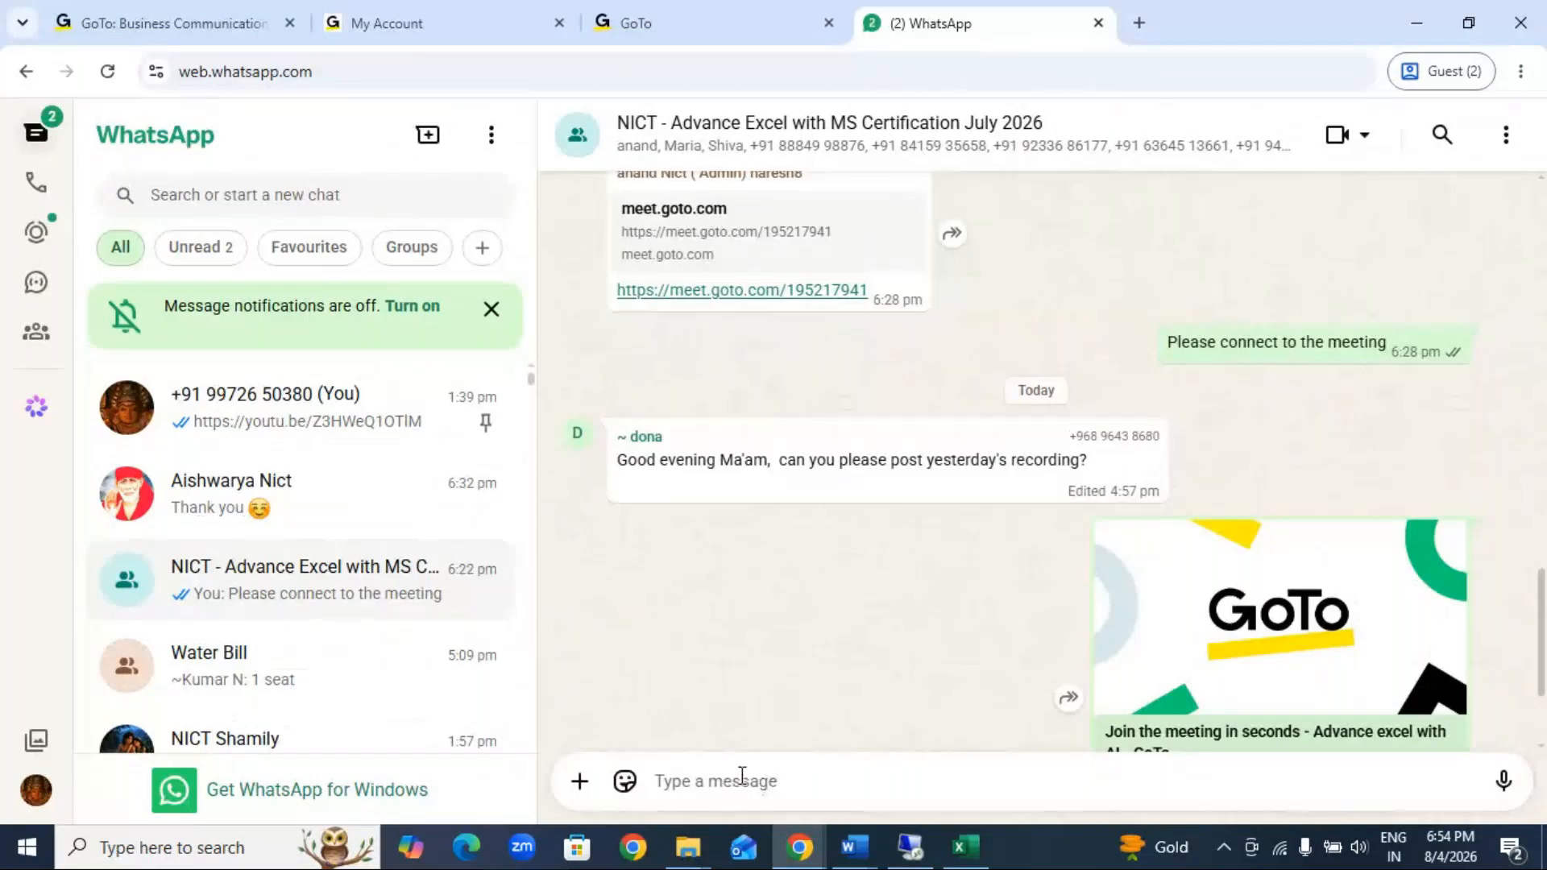
pyautogui.rightClick(741, 787)
pyautogui.click(780, 524)
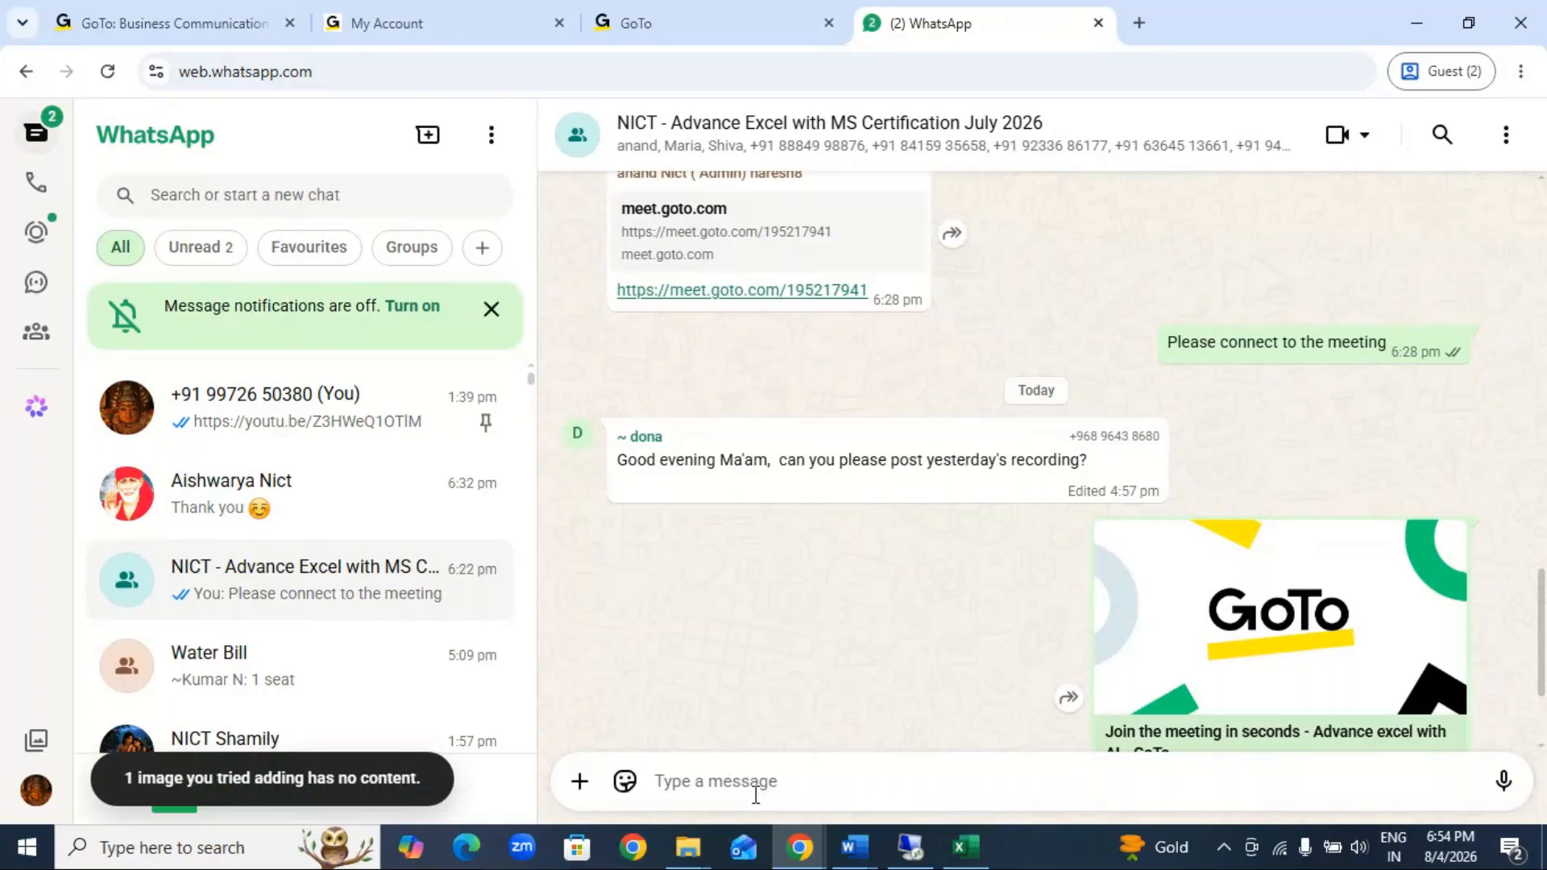
pyautogui.moveTo(1541, 660); pyautogui.dragTo(1542, 726)
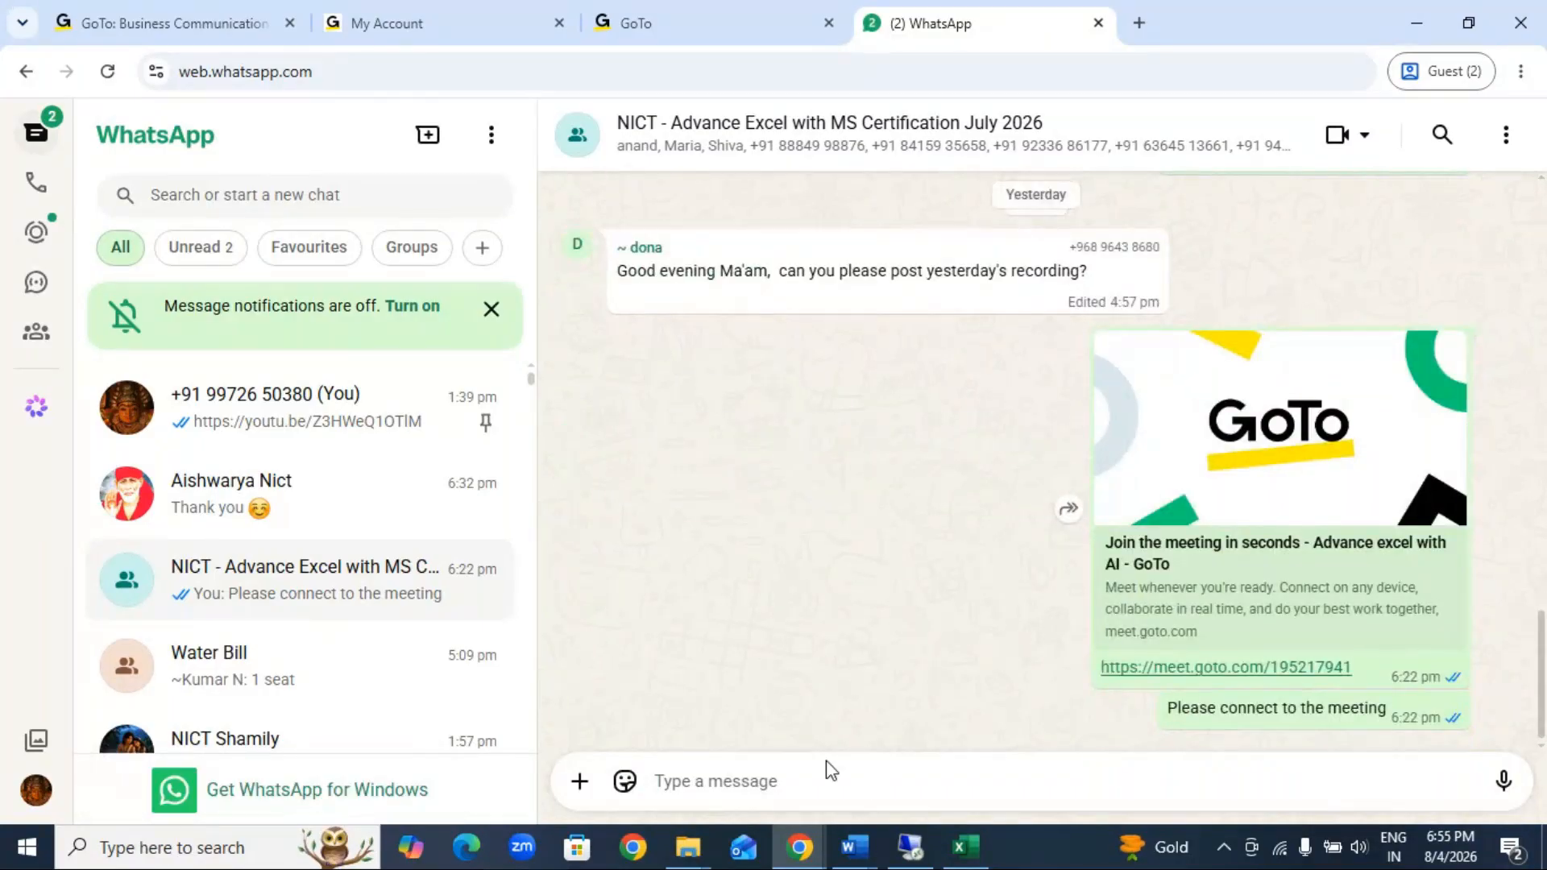
pyautogui.rightClick(793, 782)
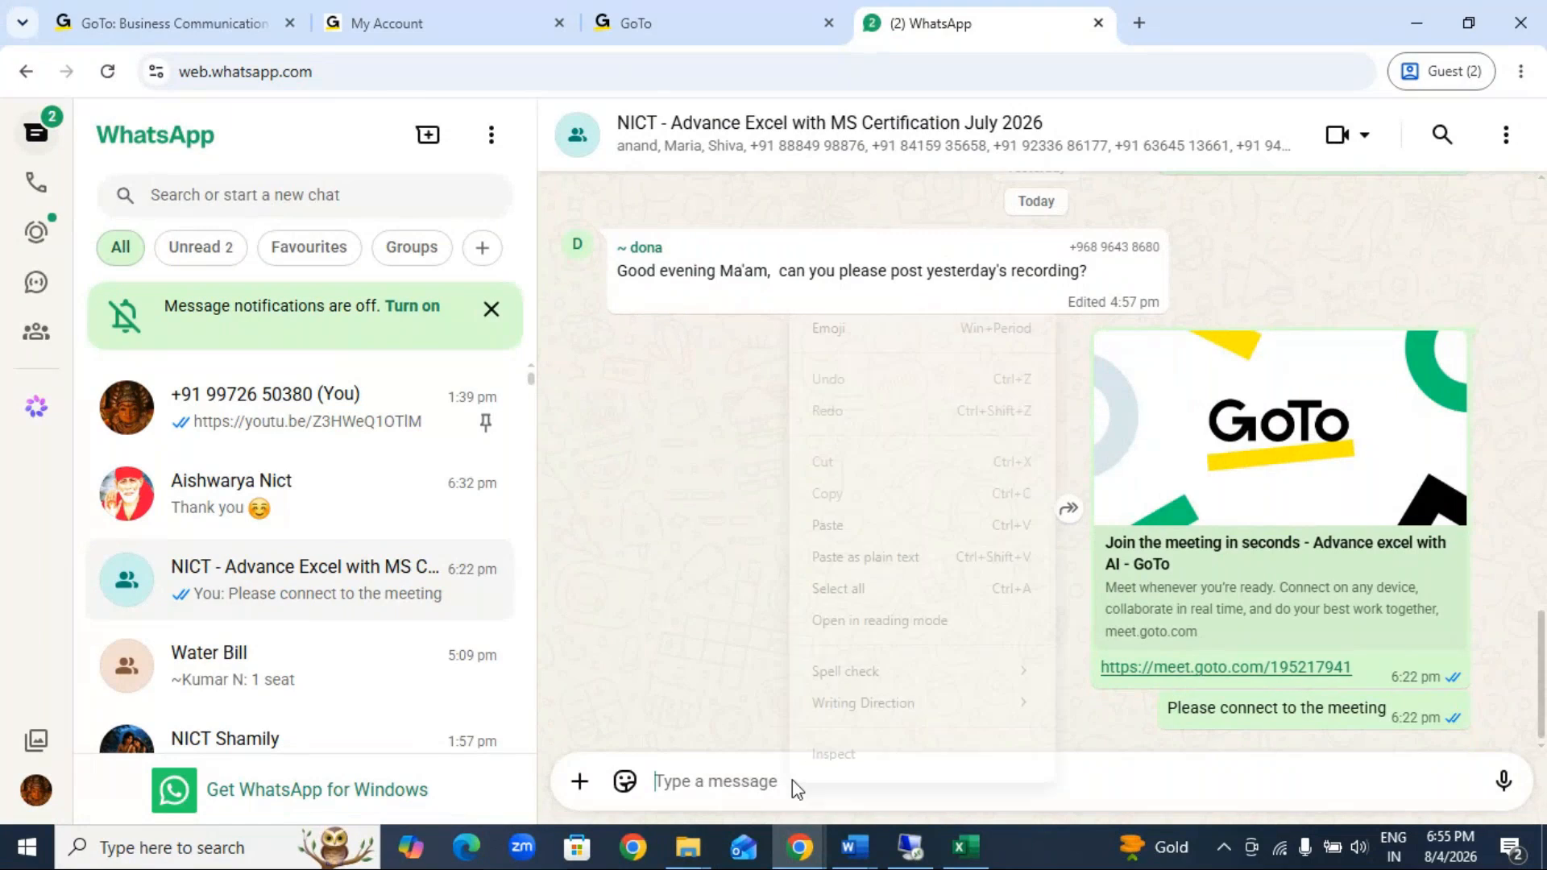
pyautogui.click(834, 526)
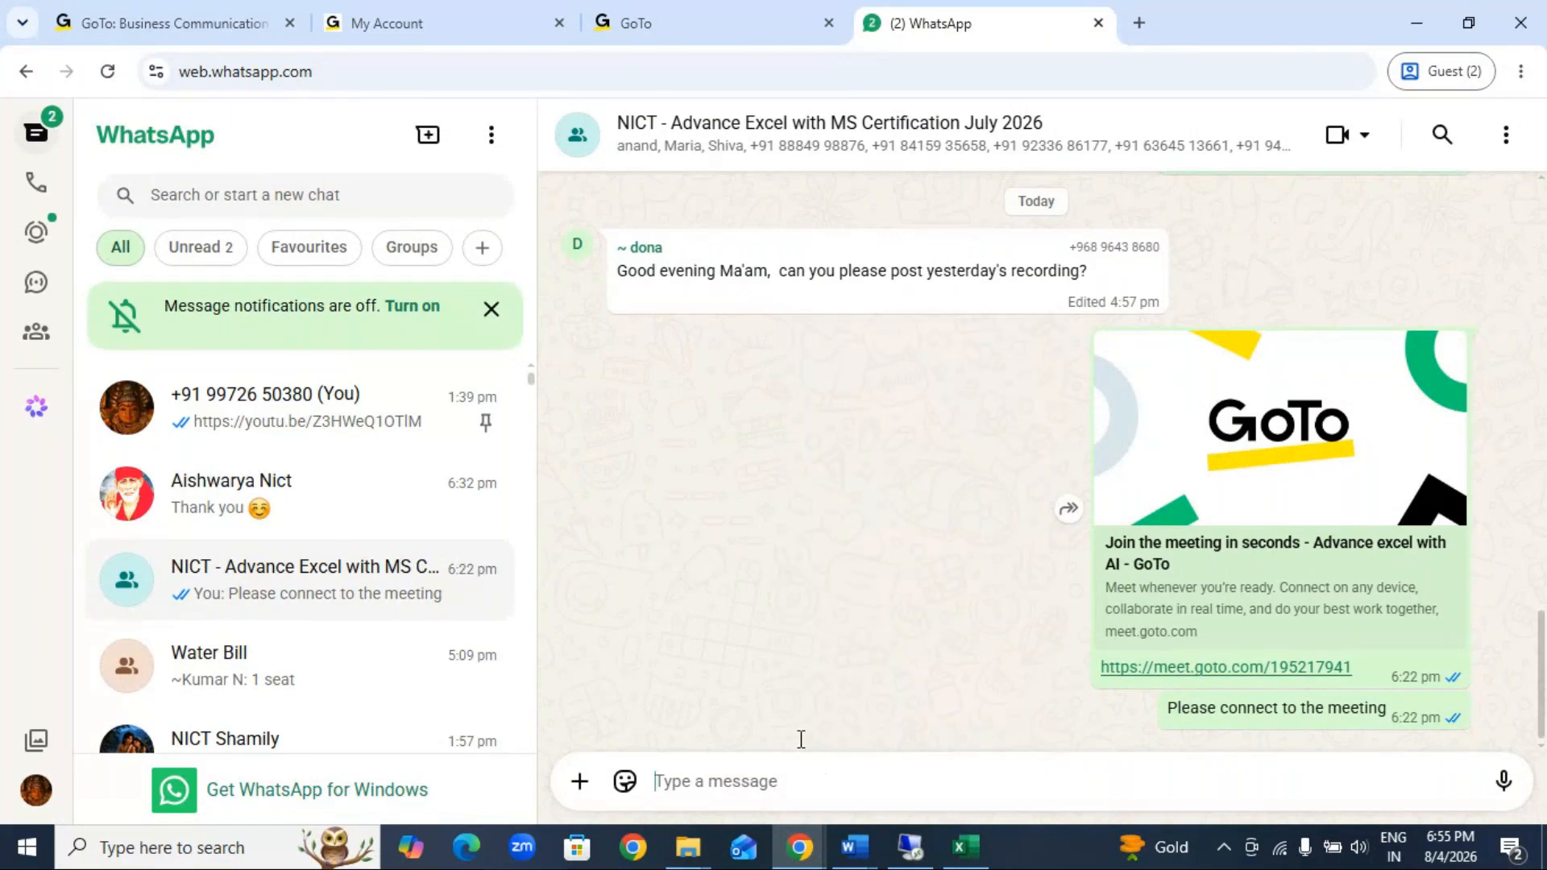
# Step: Switch back to the power query - Copy workbook in Excel and save it to the Desktop as power query 1- Copy
pyautogui.click(960, 846)
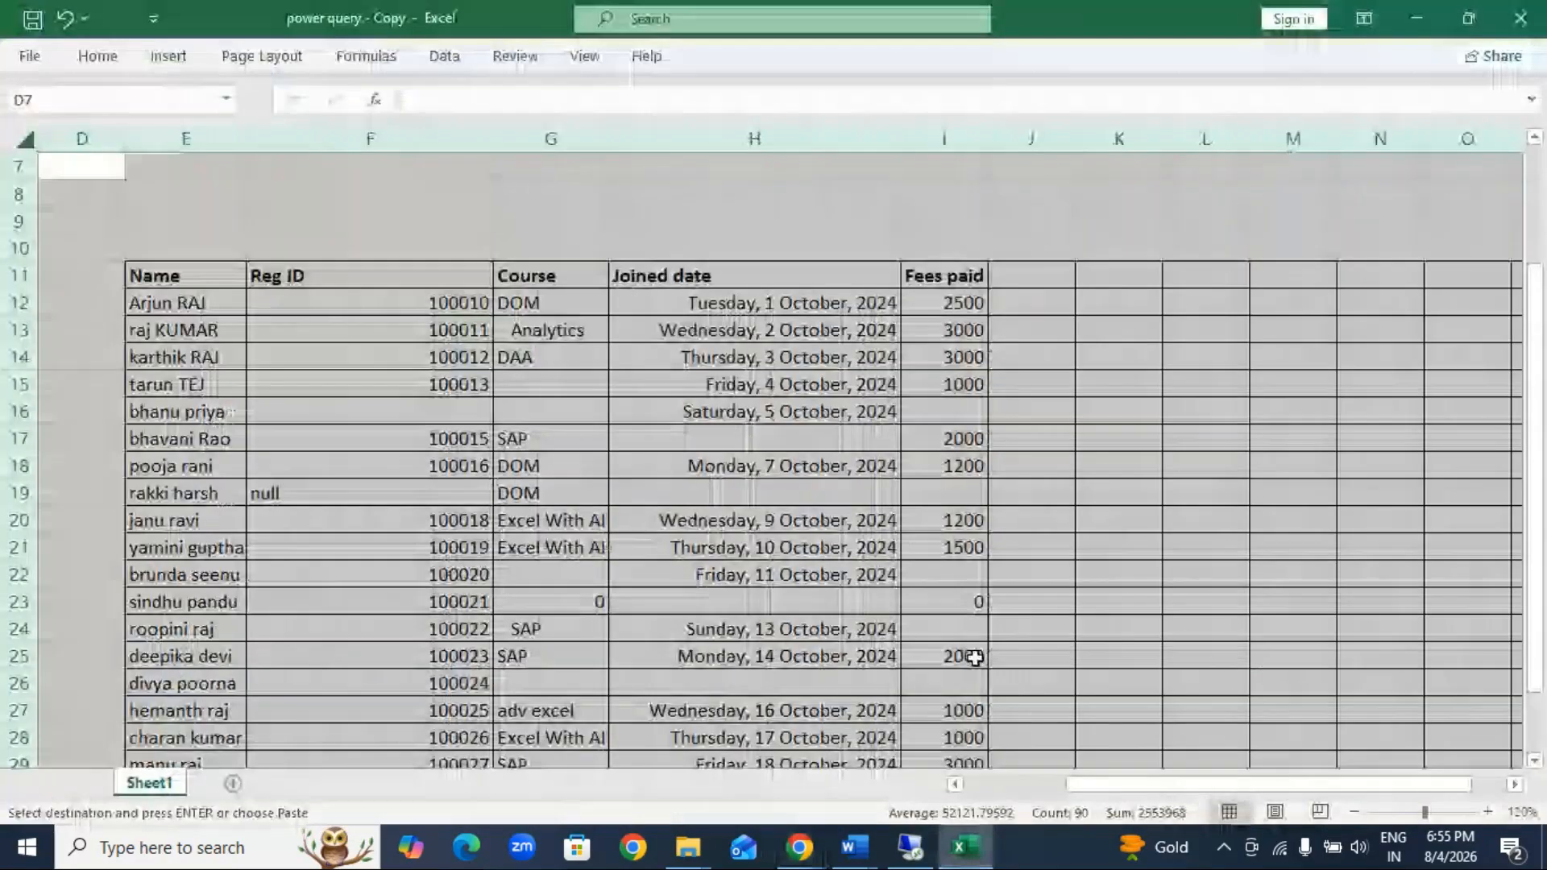
pyautogui.click(1425, 7)
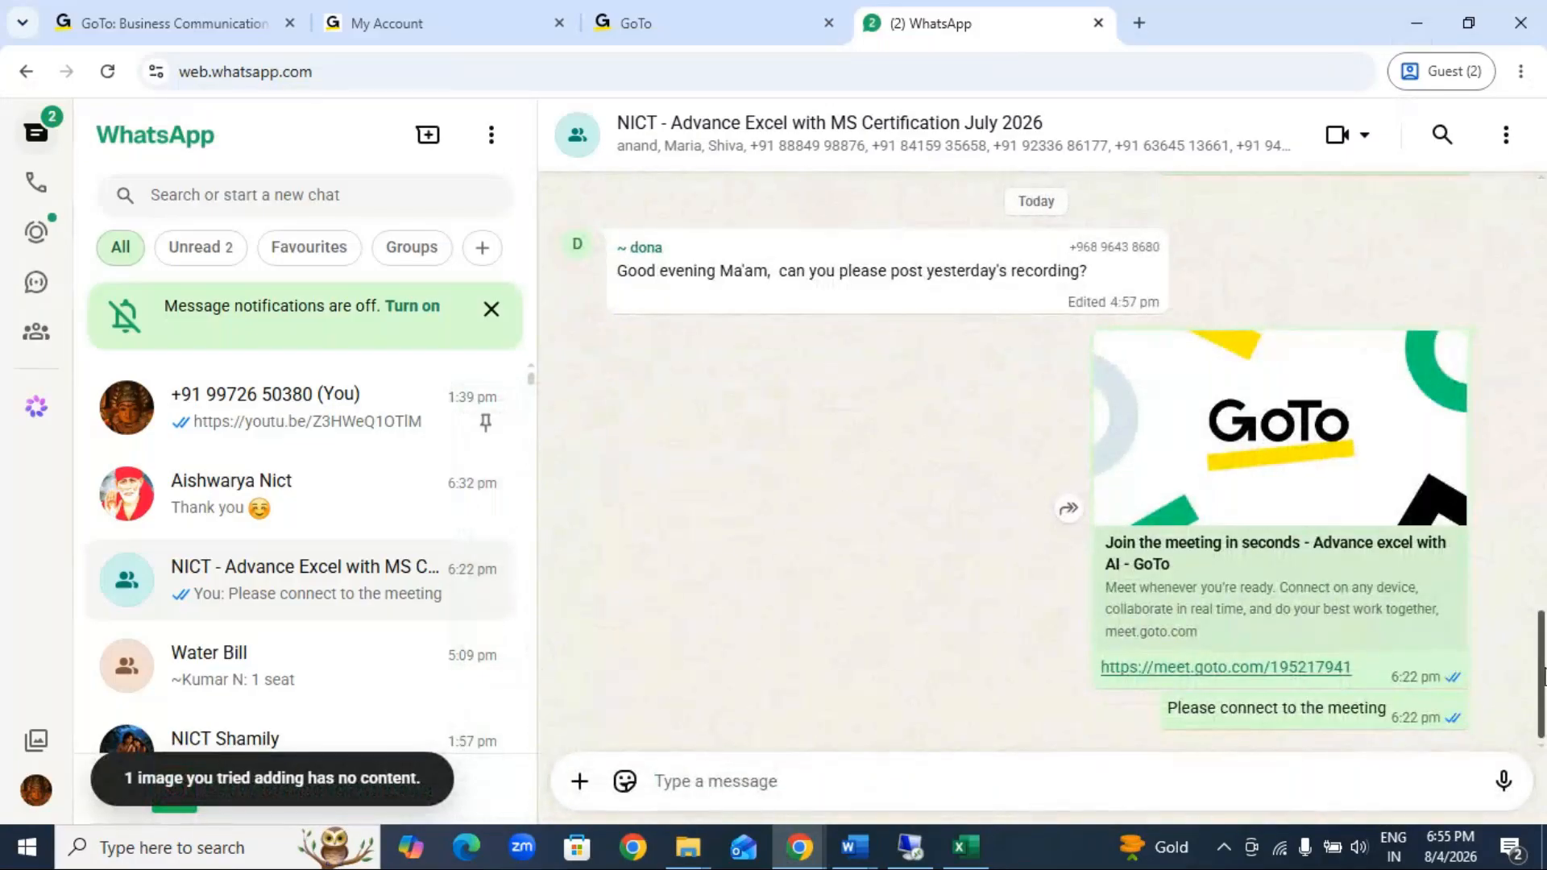
pyautogui.click(971, 853)
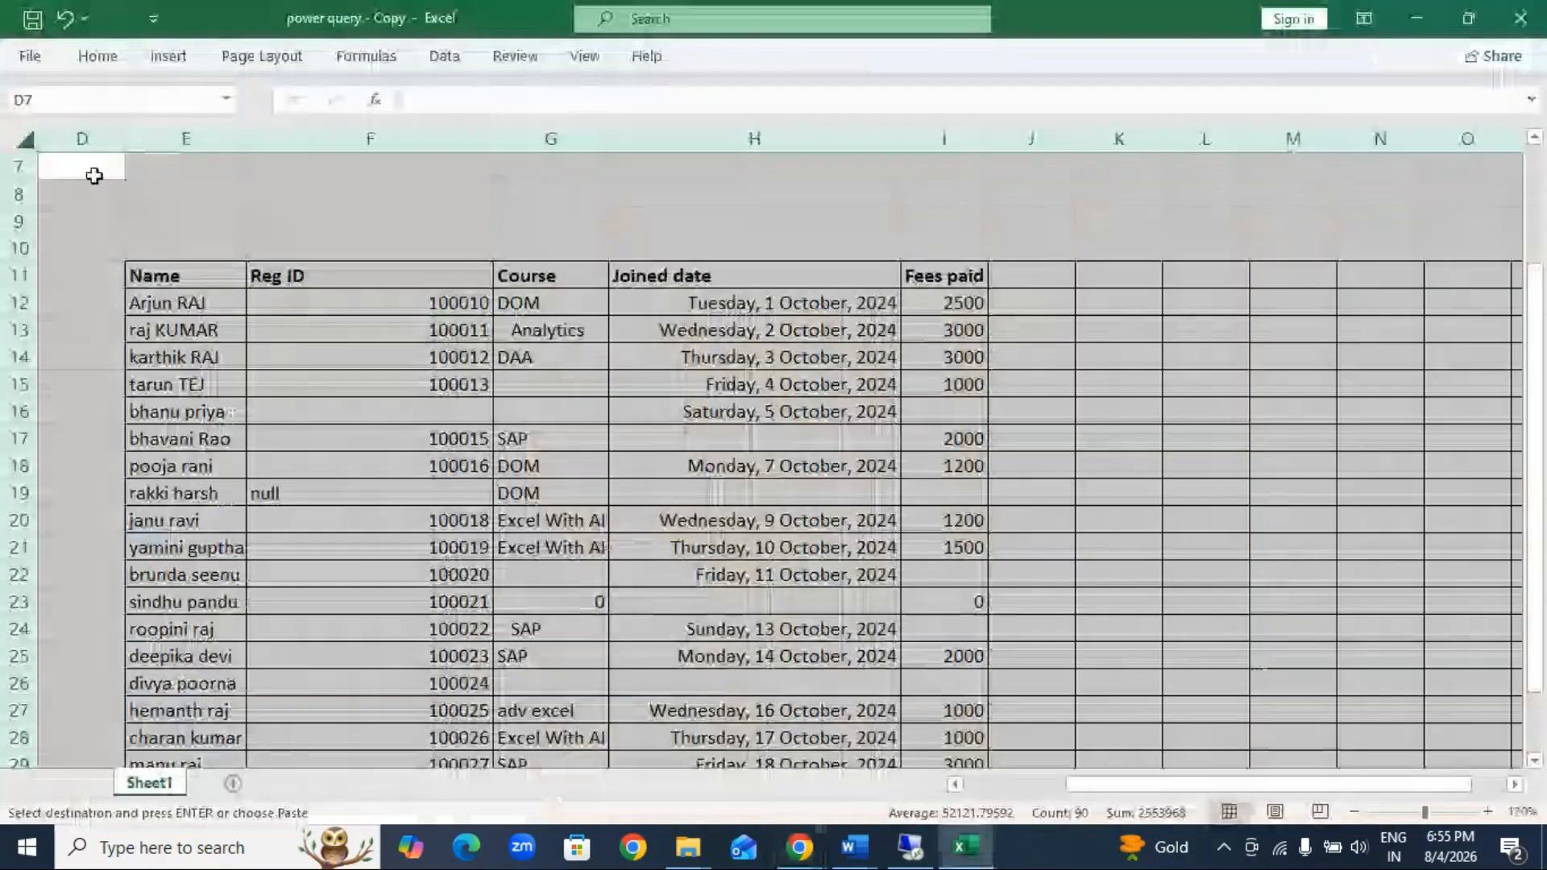
pyautogui.click(30, 56)
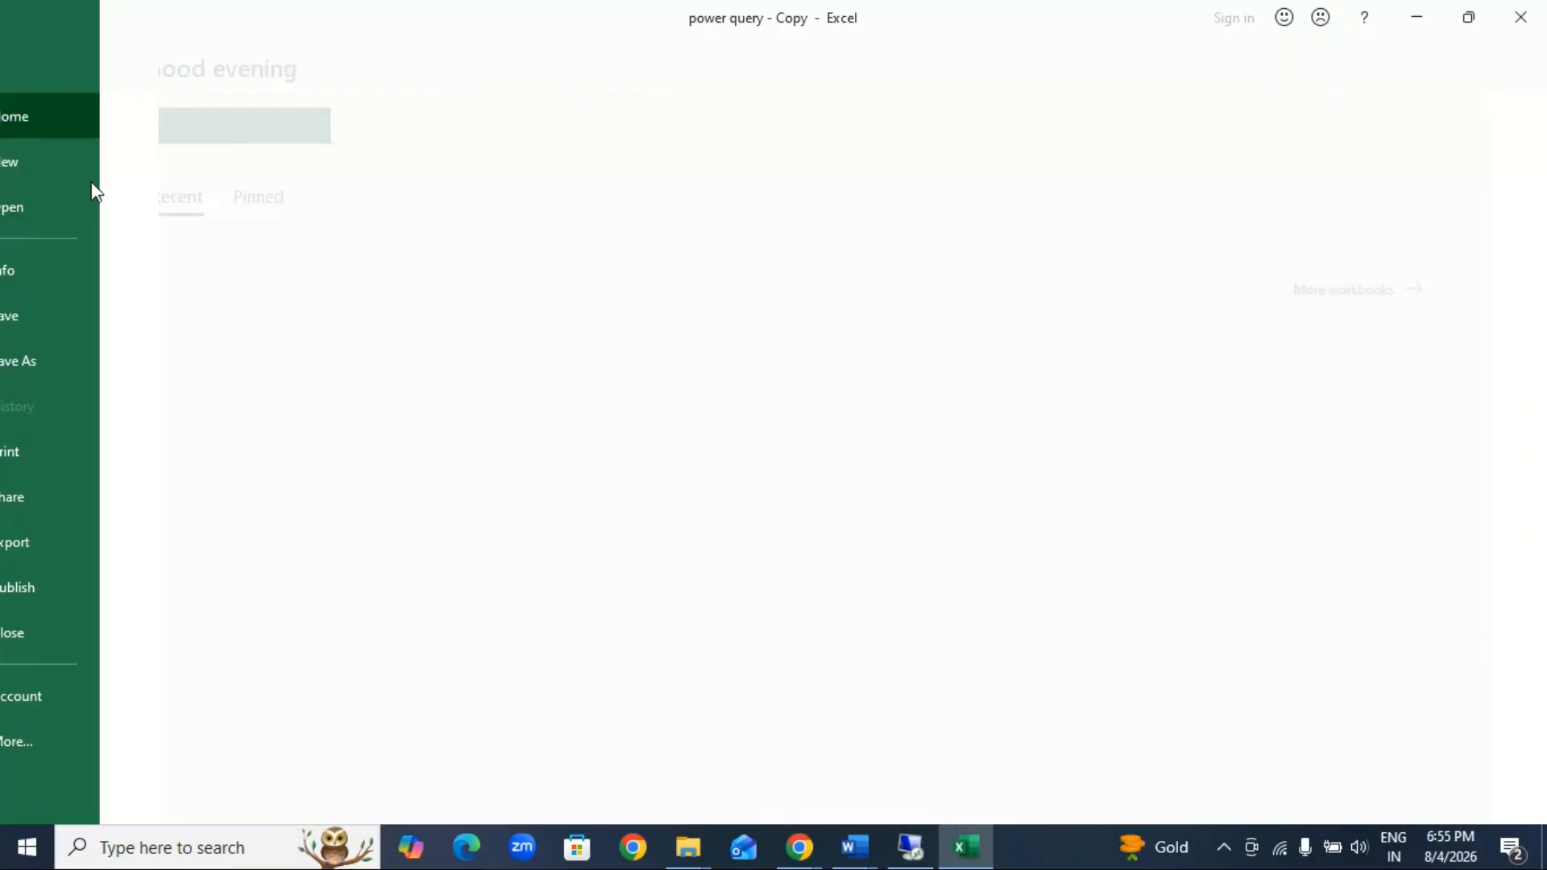
pyautogui.click(98, 373)
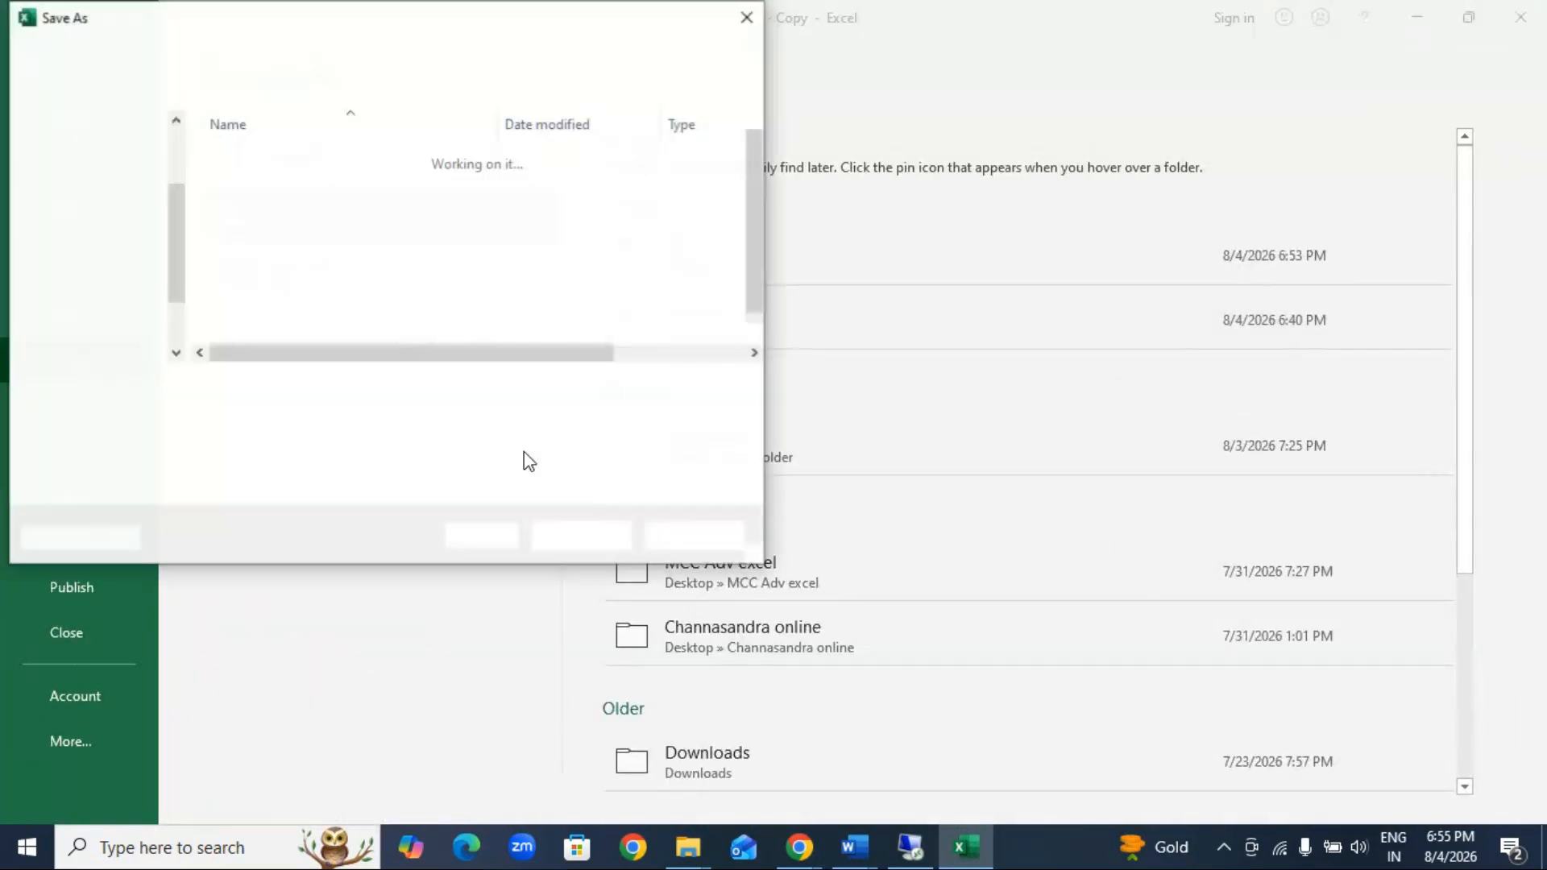
pyautogui.click(92, 186)
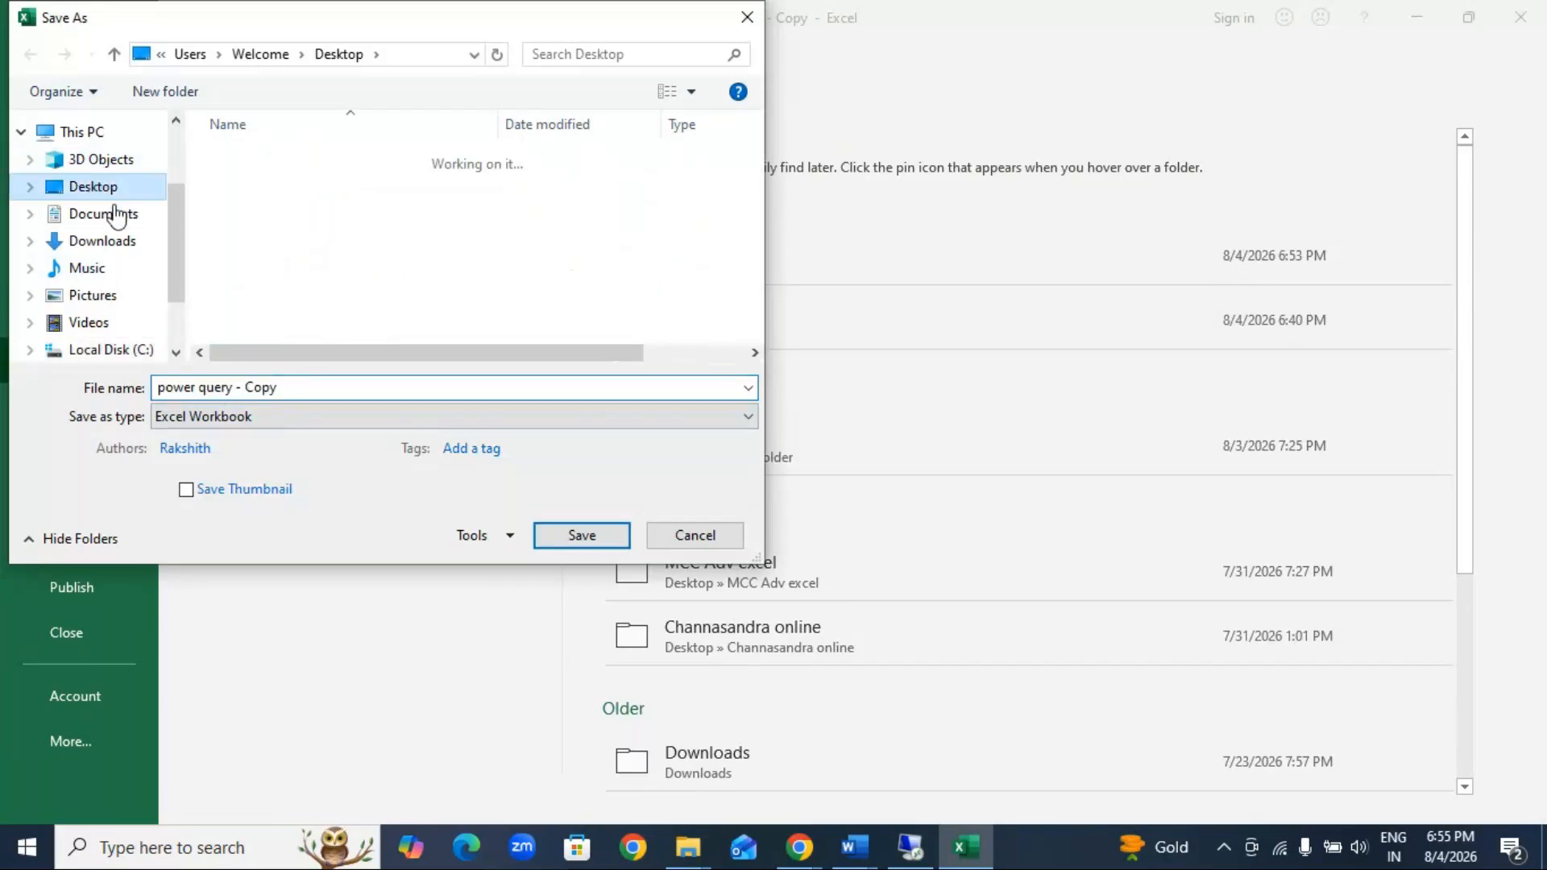
pyautogui.click(240, 388)
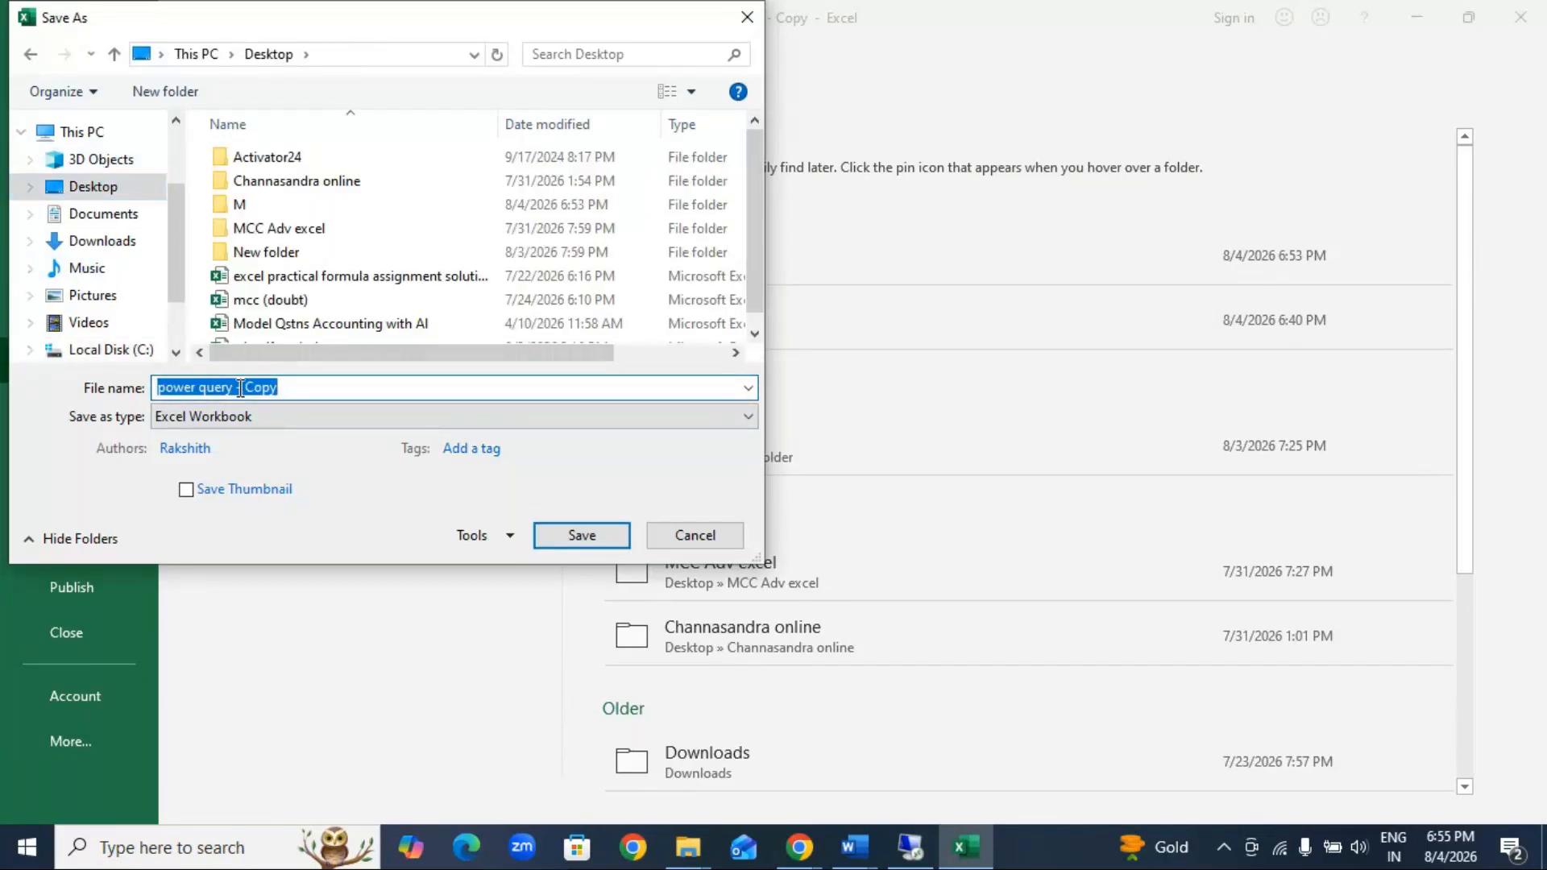
pyautogui.click(240, 388)
pyautogui.write('1')
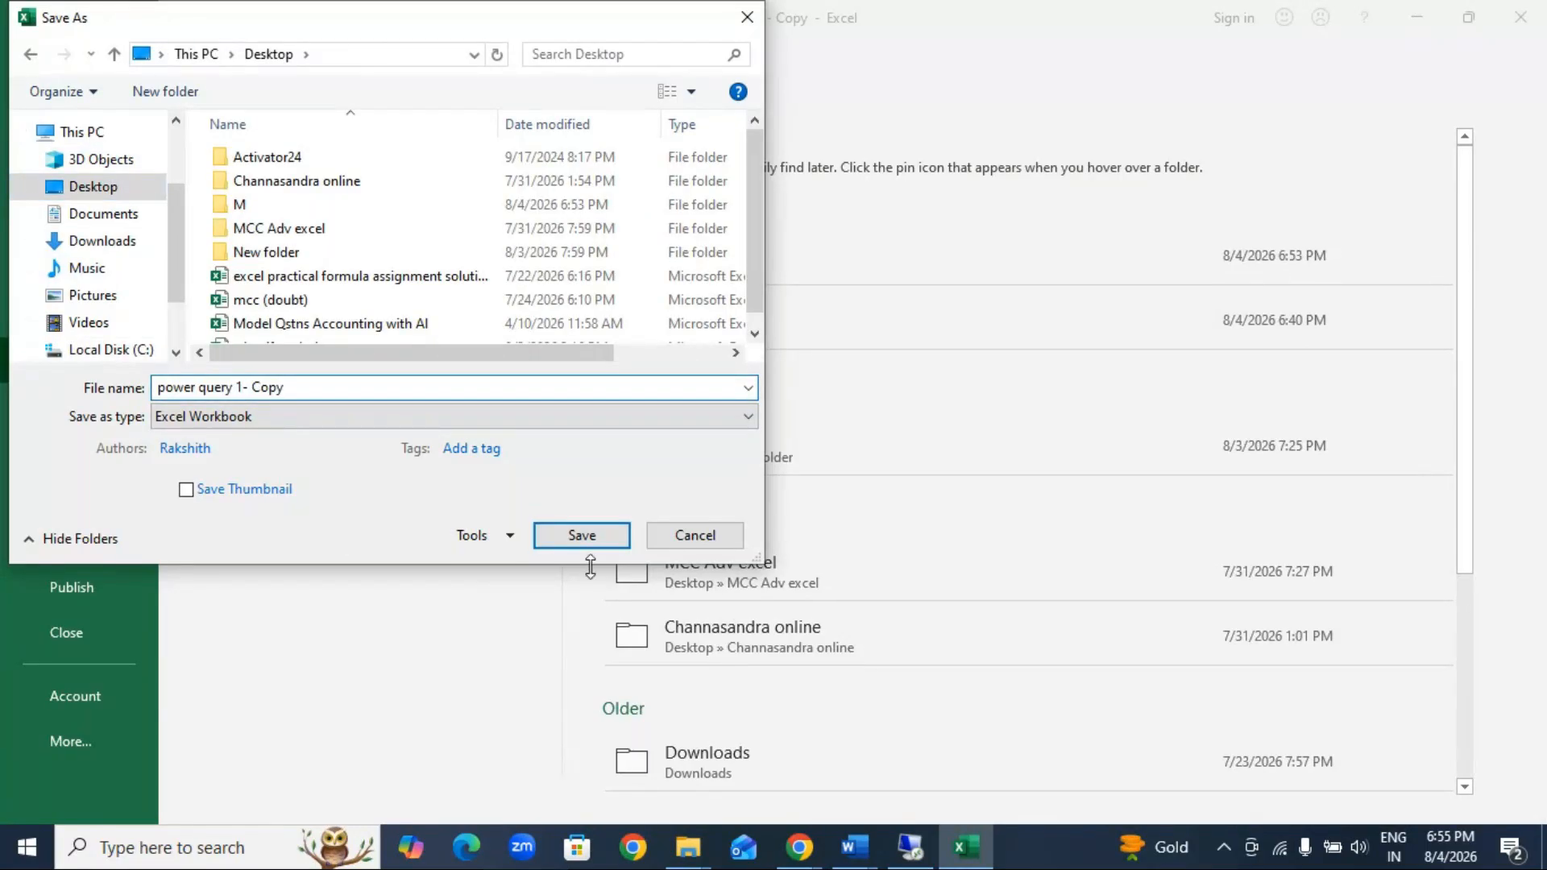
pyautogui.click(574, 537)
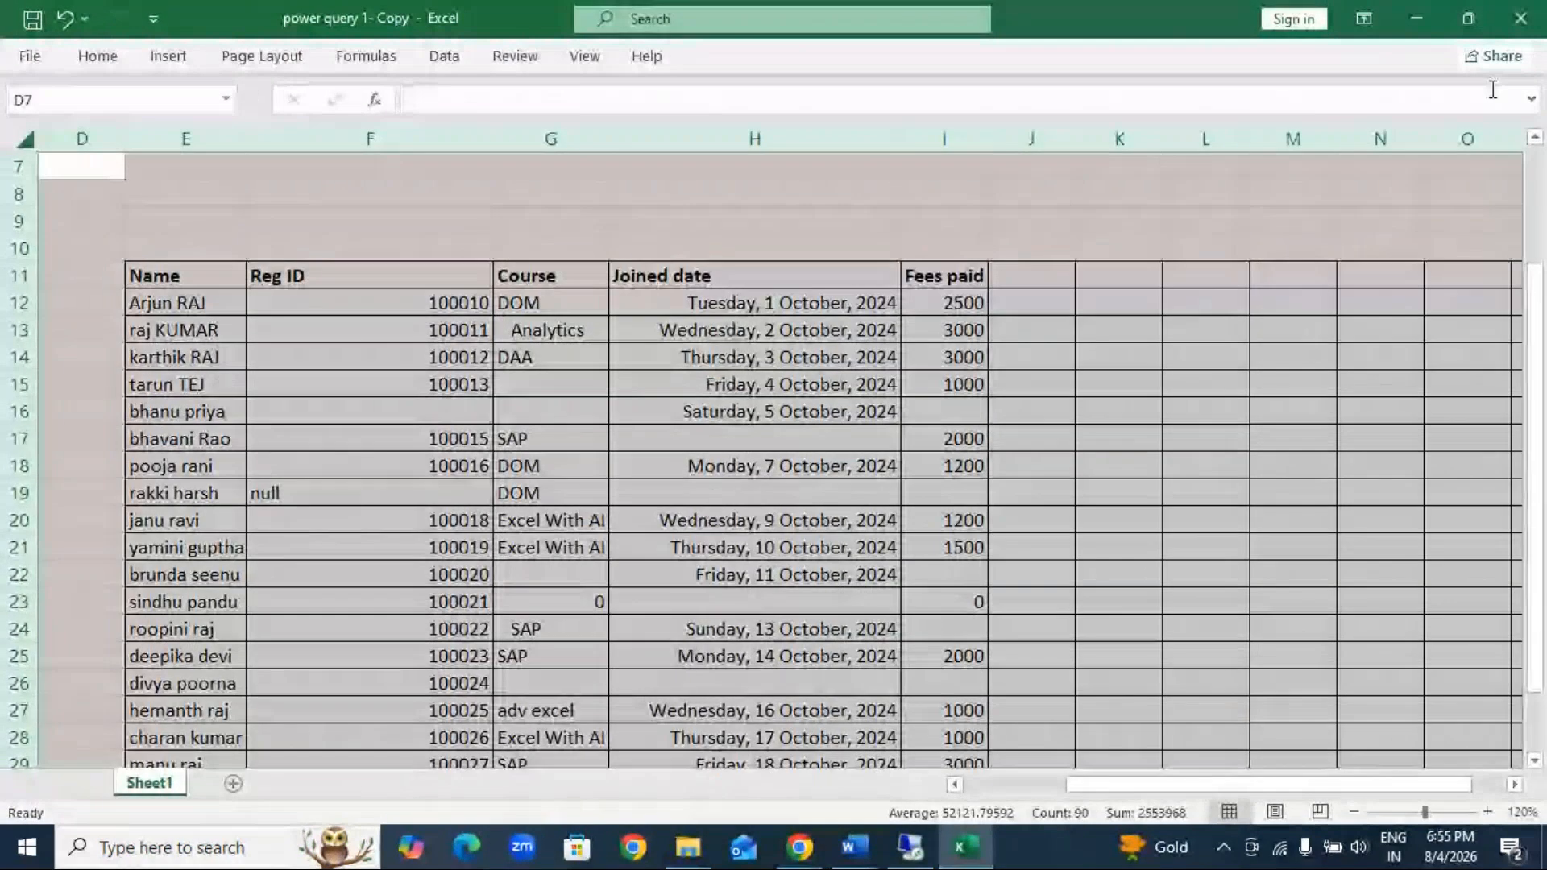
# Step: Switch to WhatsApp Web and send the power query 1- Copy workbook from the Desktop to the Advance Excel group chat
pyautogui.click(1407, 13)
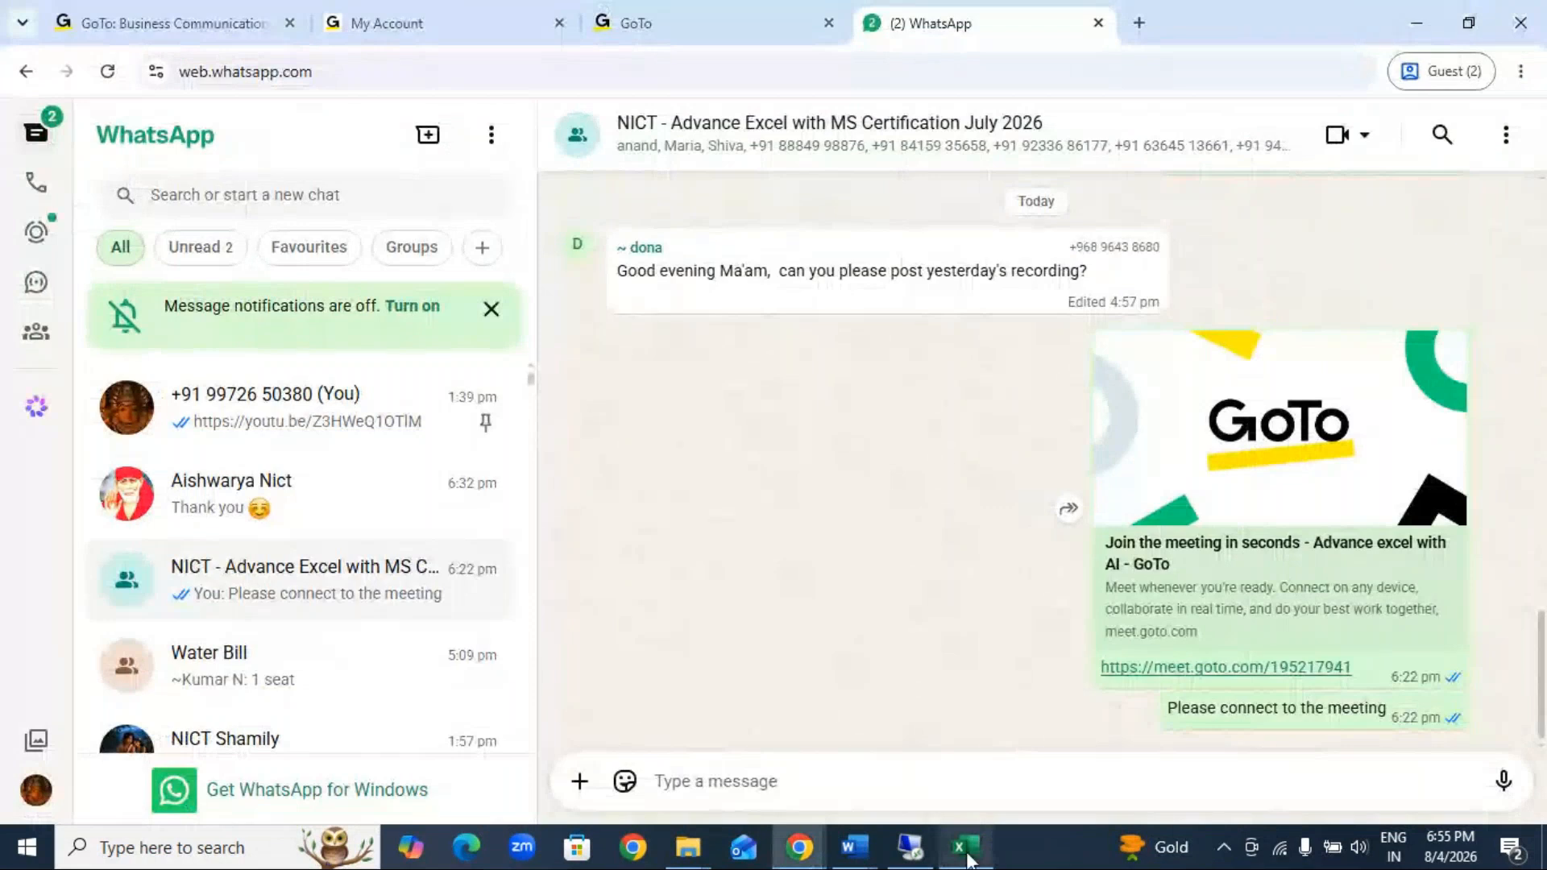
pyautogui.click(577, 786)
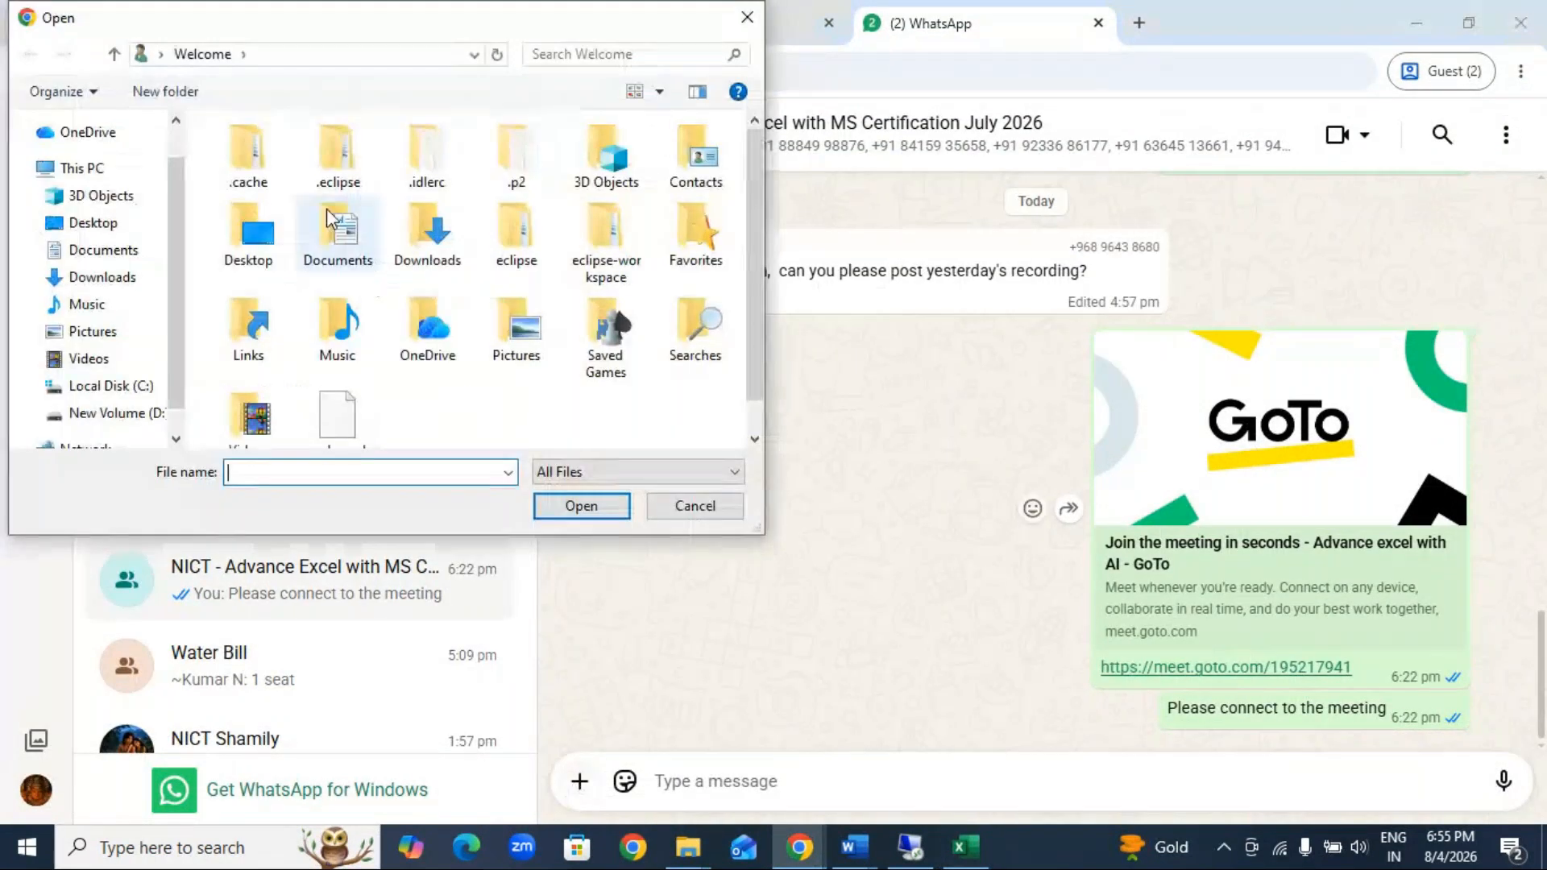
pyautogui.click(92, 222)
pyautogui.click(298, 307)
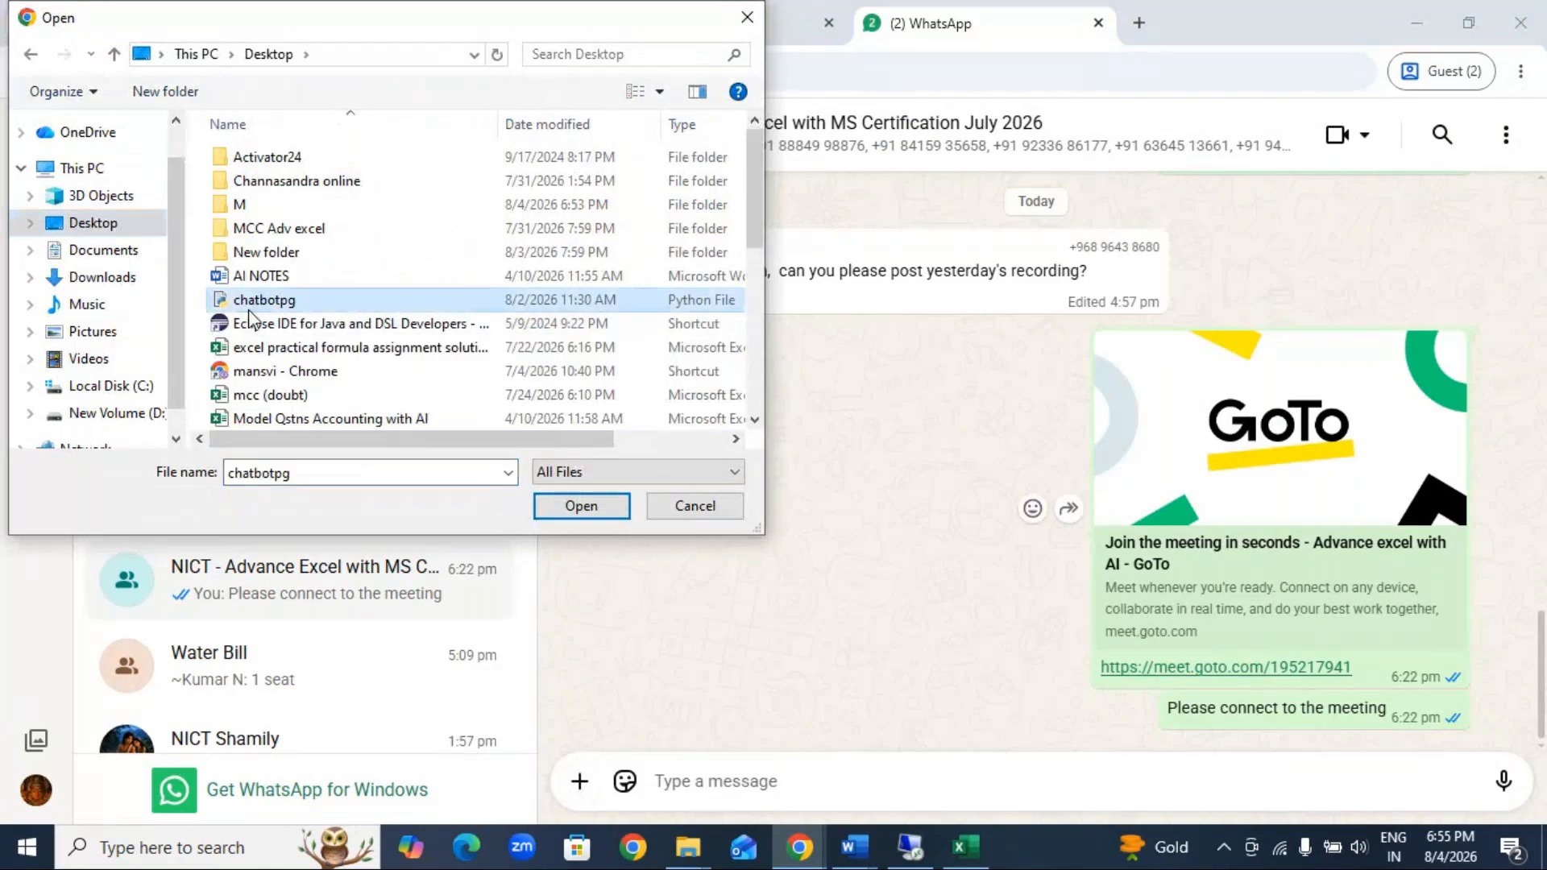
pyautogui.write('pg')
pyautogui.click(318, 390)
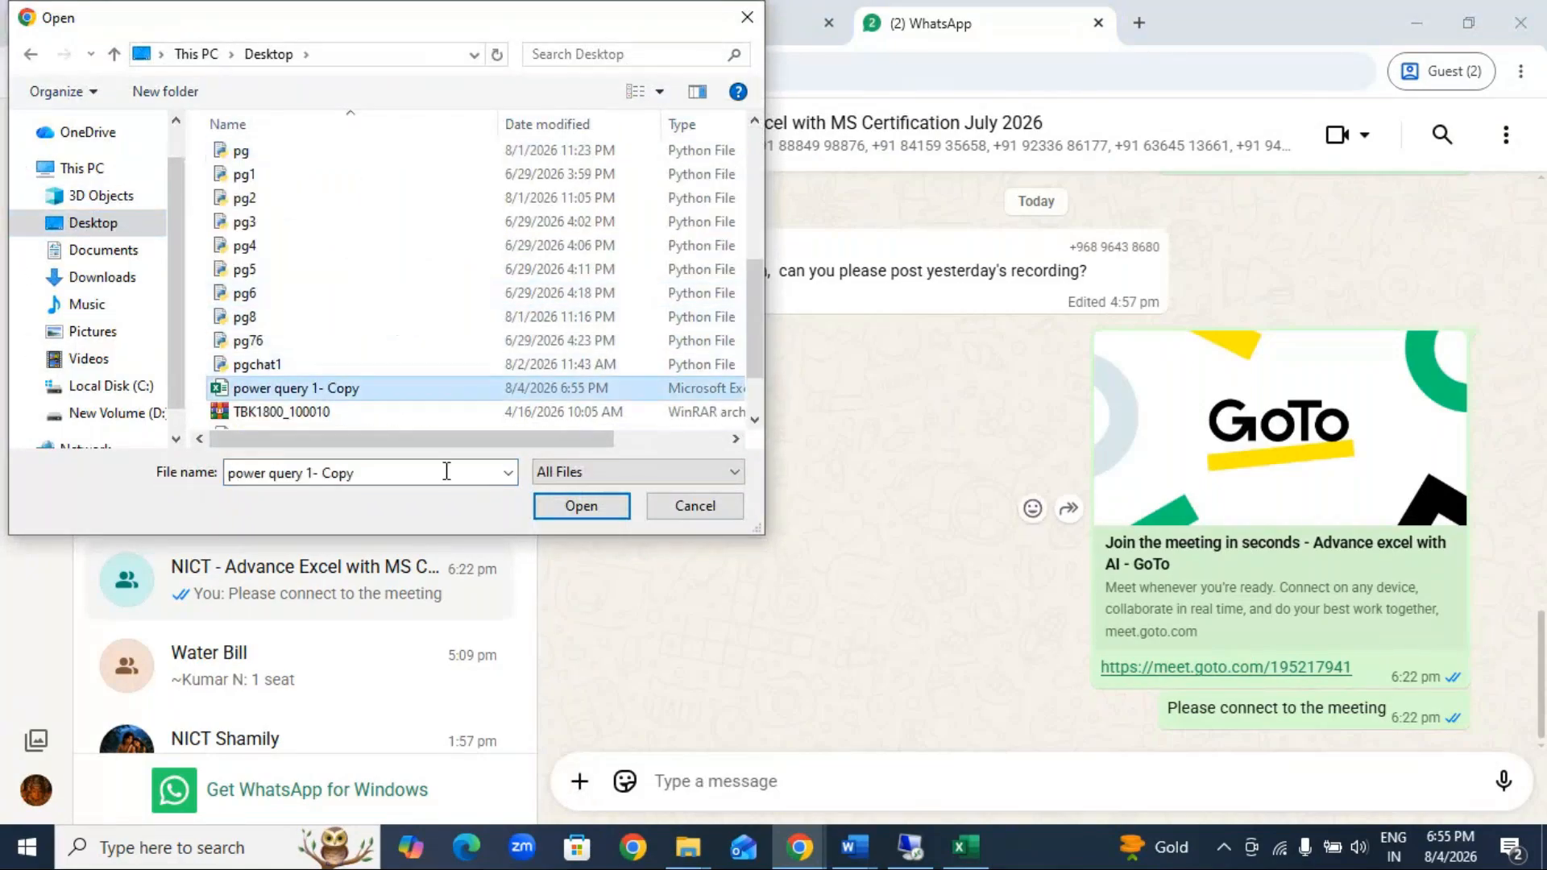
pyautogui.click(581, 505)
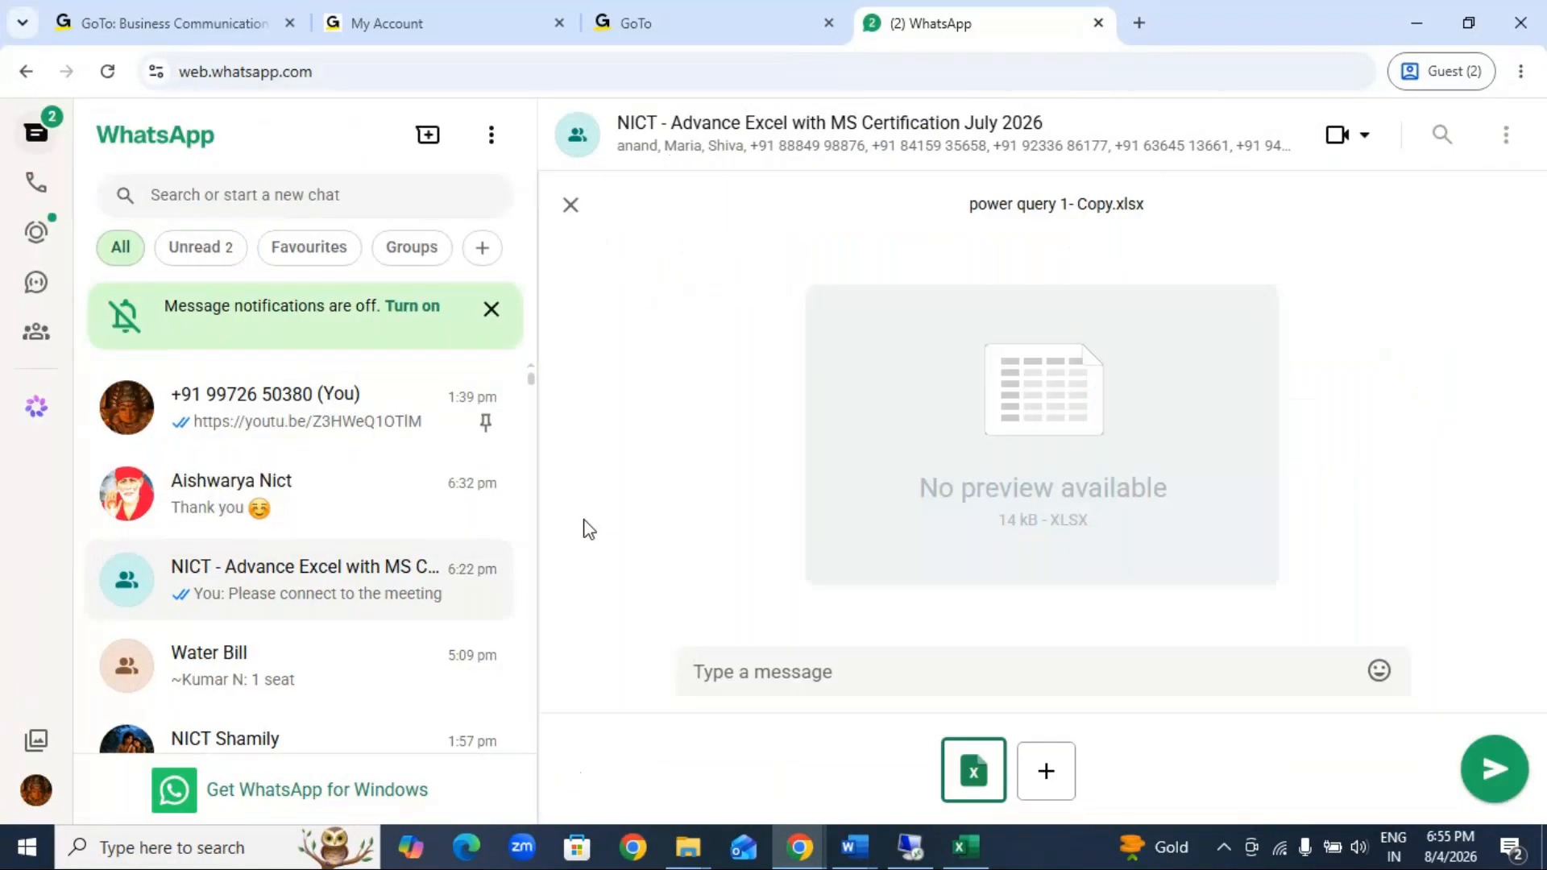
pyautogui.click(1492, 770)
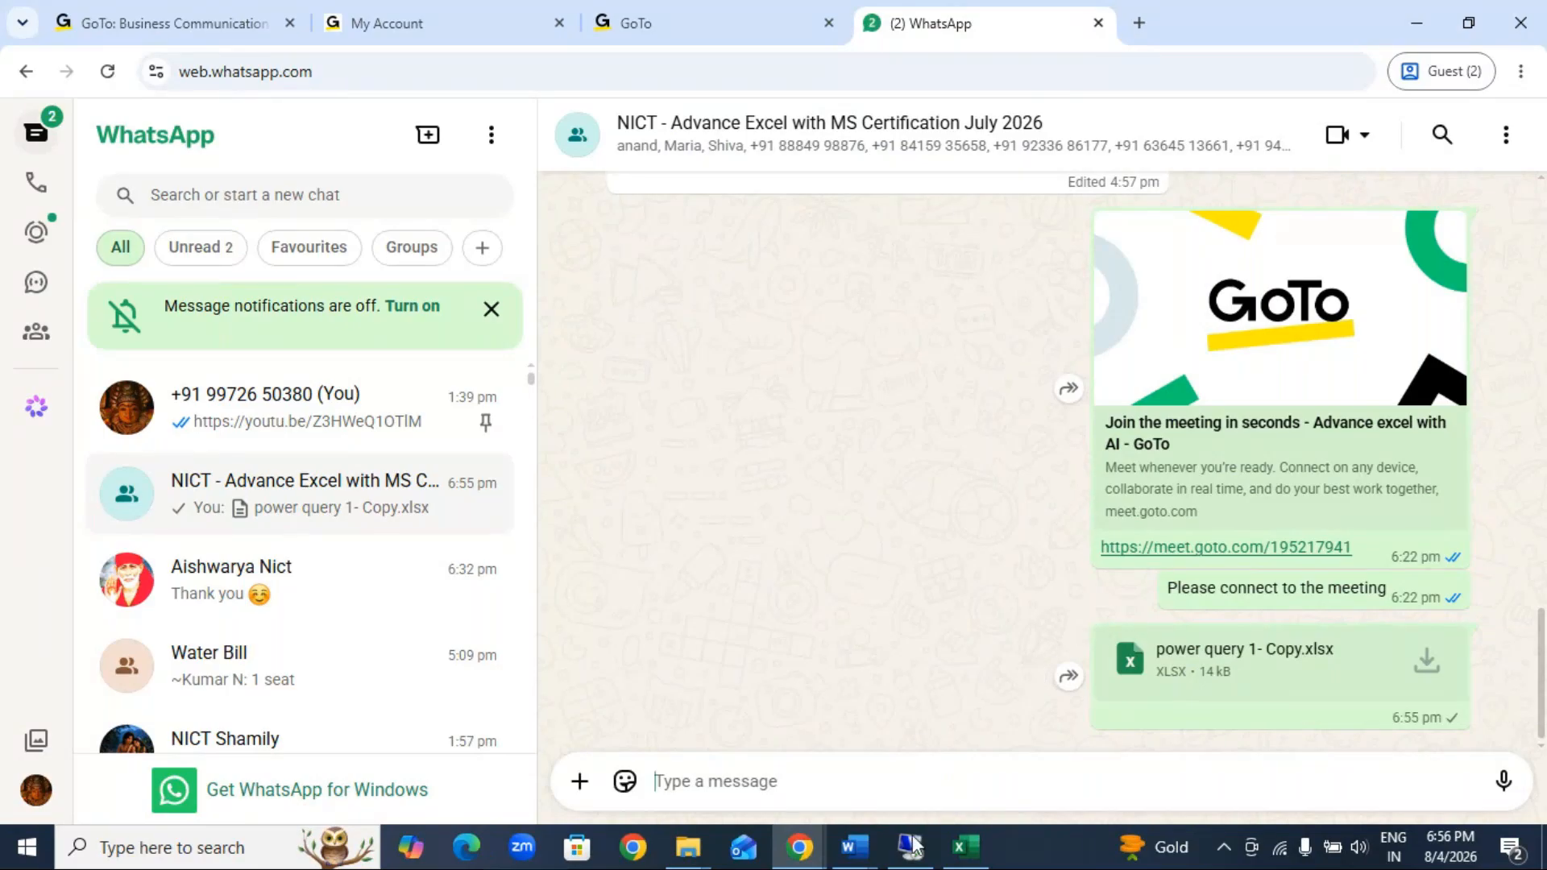
# Step: Check the class chat in the GoTo Meeting window and return to the power query 1- Copy workbook in Excel
pyautogui.moveTo(905, 858)
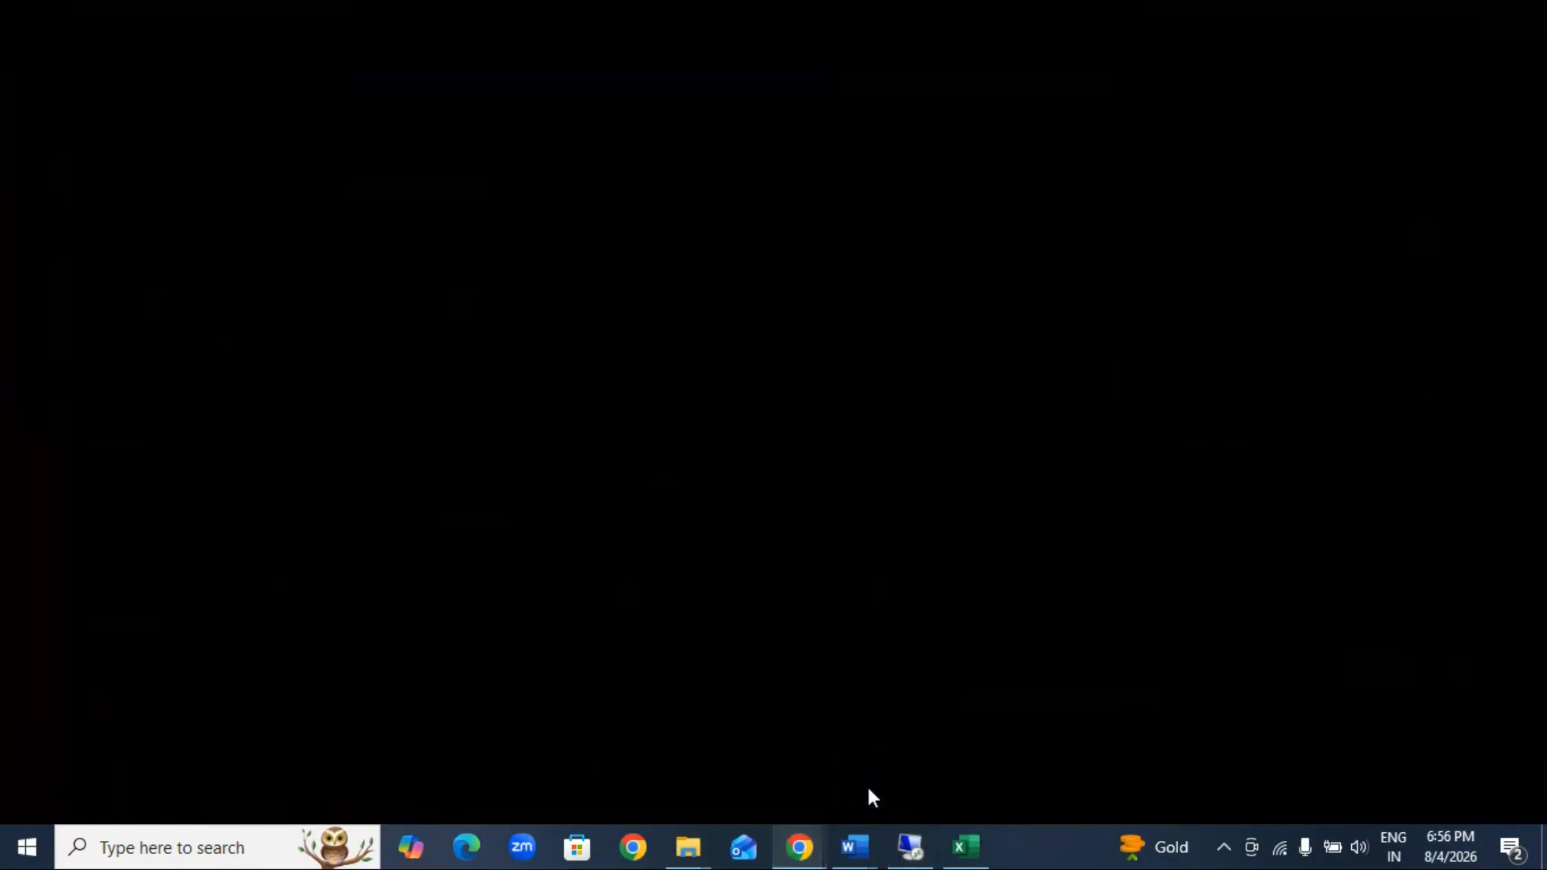
pyautogui.click(868, 786)
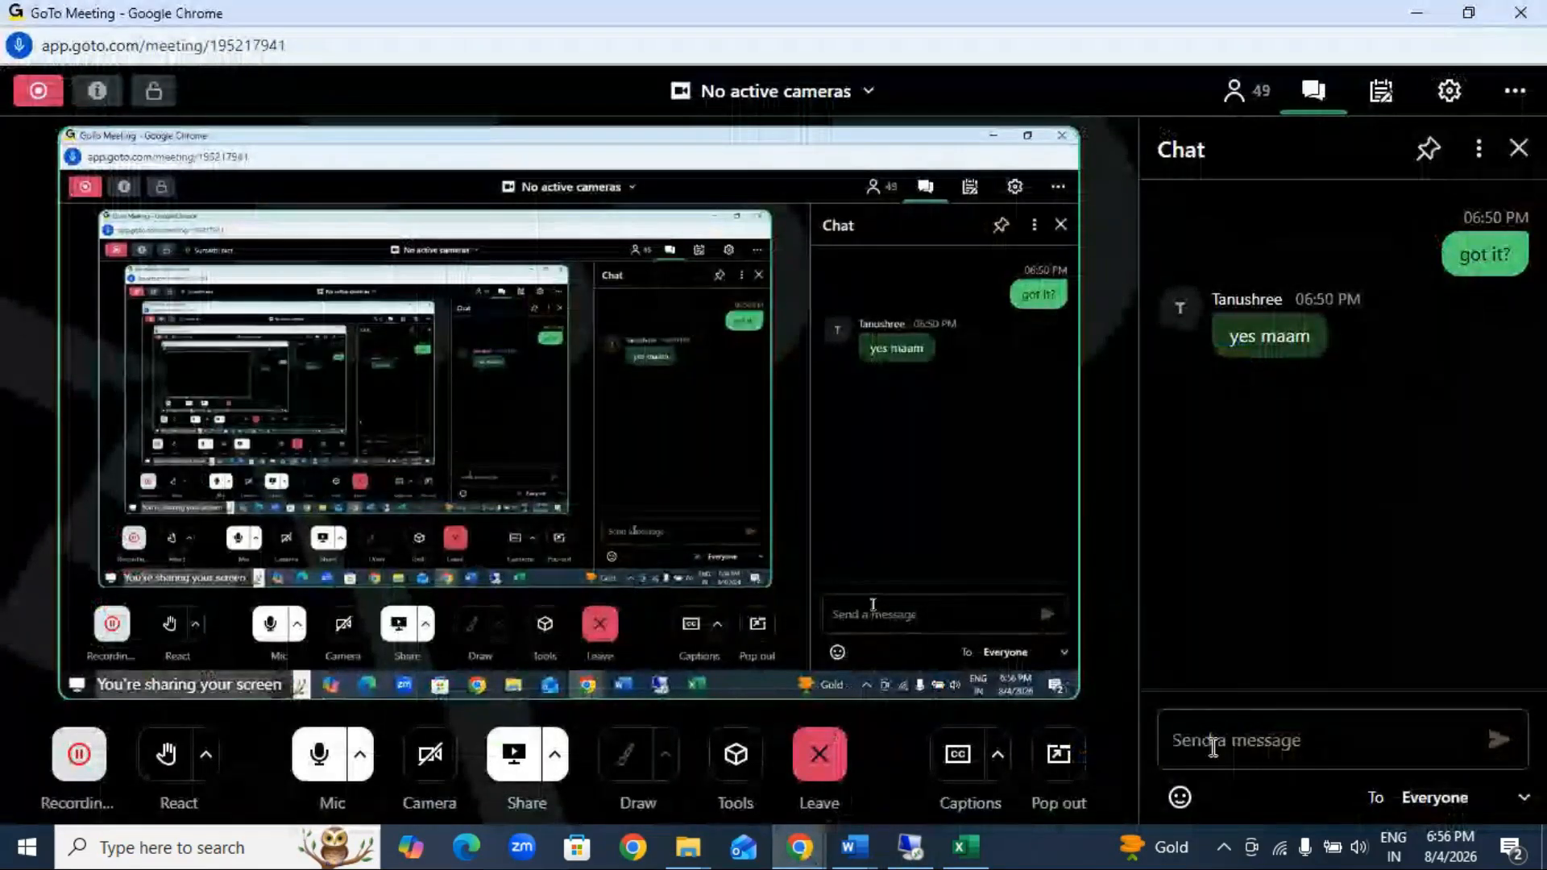
pyautogui.moveTo(981, 855)
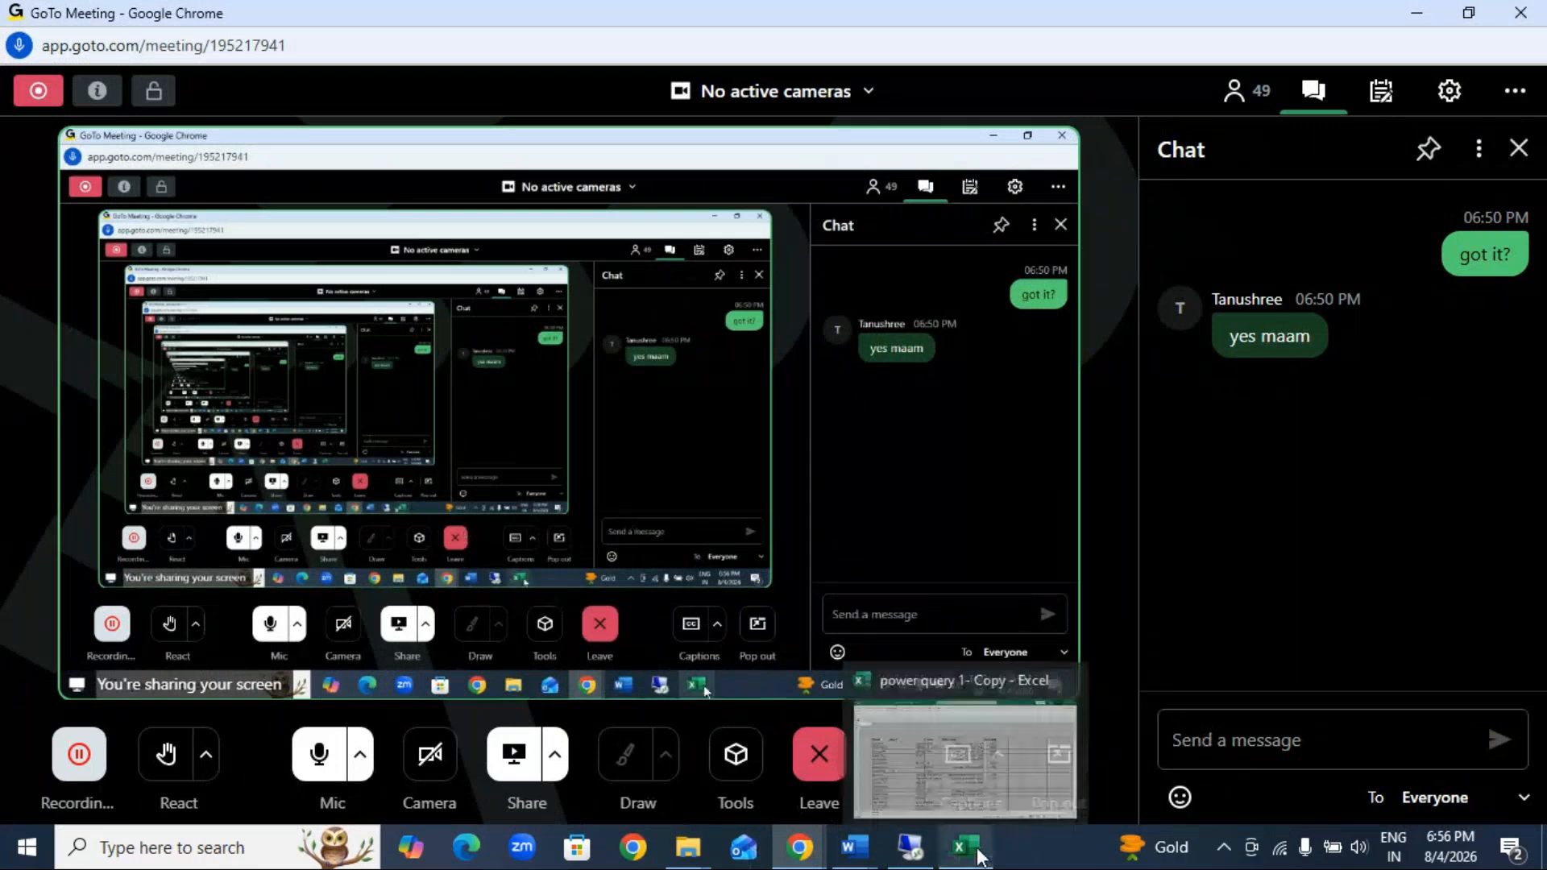
pyautogui.click(966, 848)
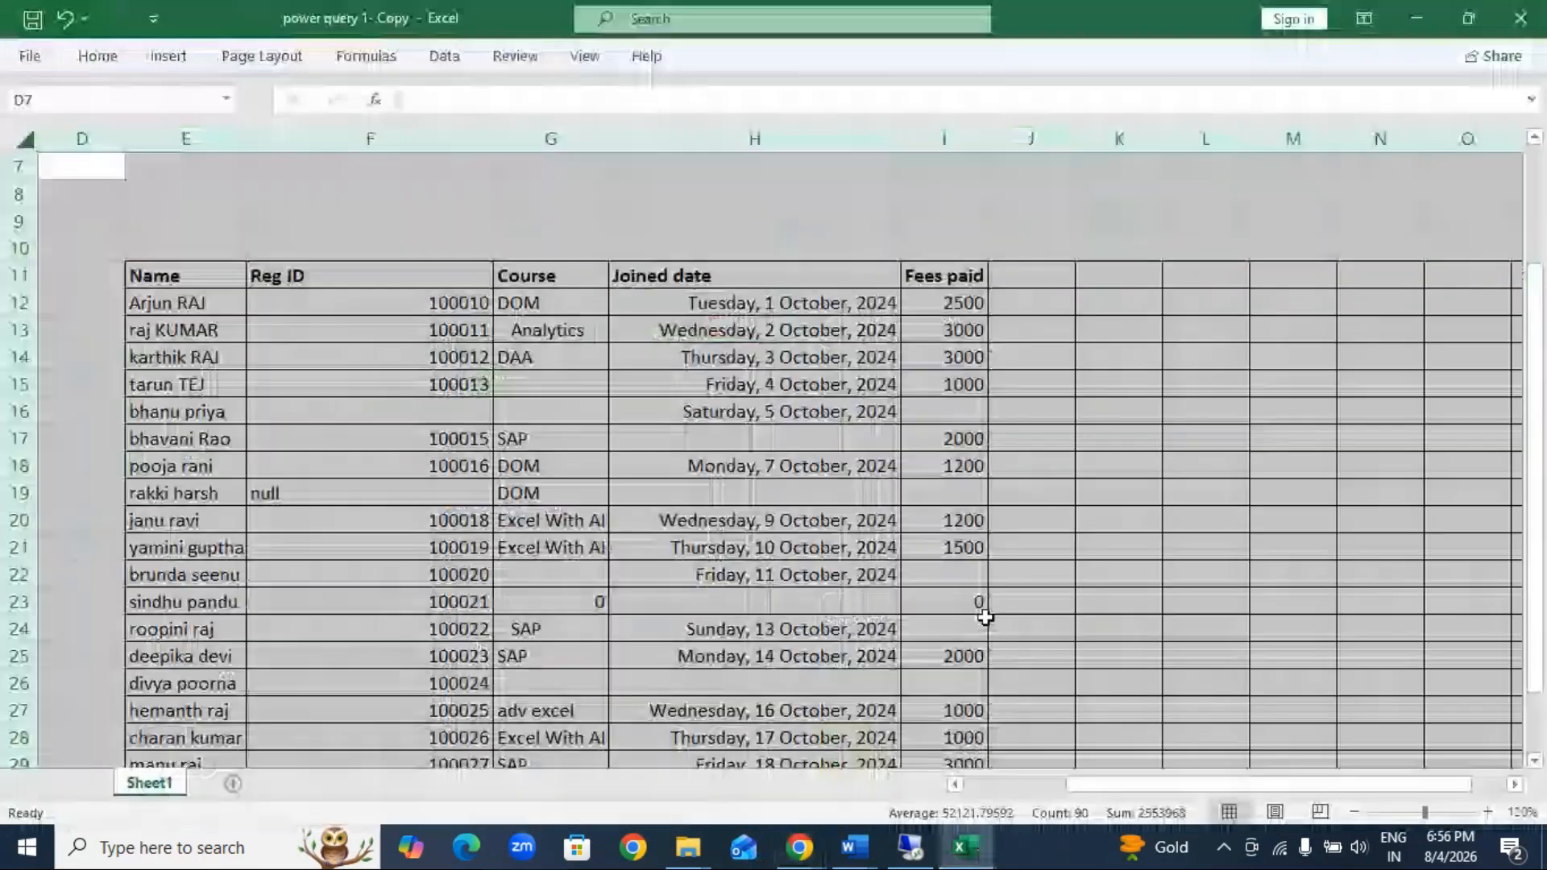
# Step: Move the student table from E11 so that it starts at cell B1, and auto-fit the Joined date column
pyautogui.scroll(2, 495, 415)
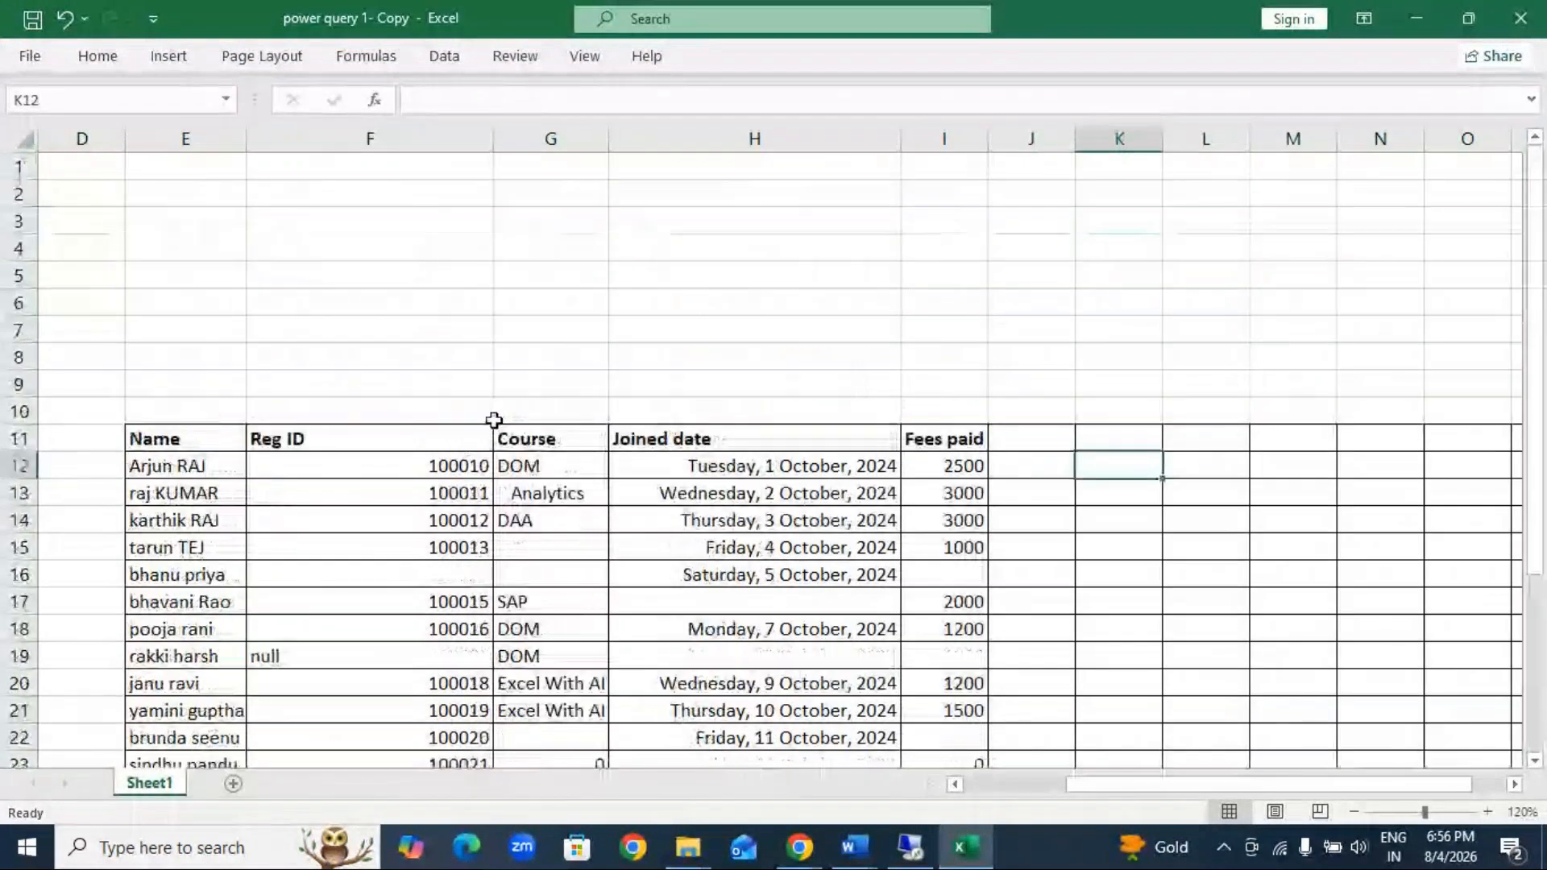
pyautogui.moveTo(161, 442); pyautogui.dragTo(1294, 655)
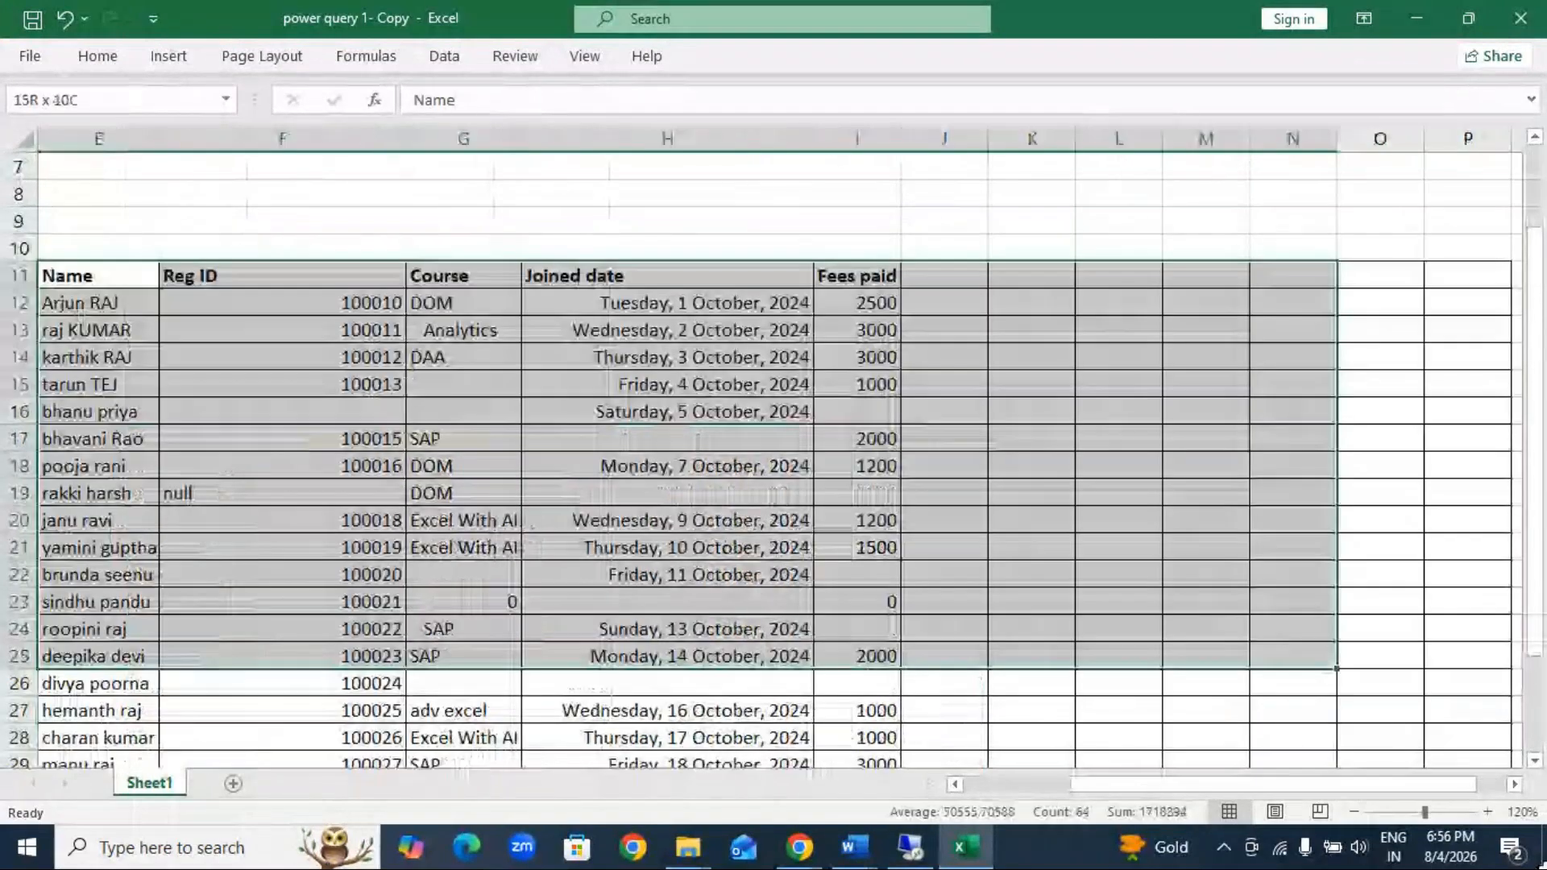
pyautogui.moveTo(1542, 866); pyautogui.dragTo(1113, 793)
pyautogui.scroll(4, 1297, 785)
pyautogui.moveTo(318, 429); pyautogui.dragTo(63, 124)
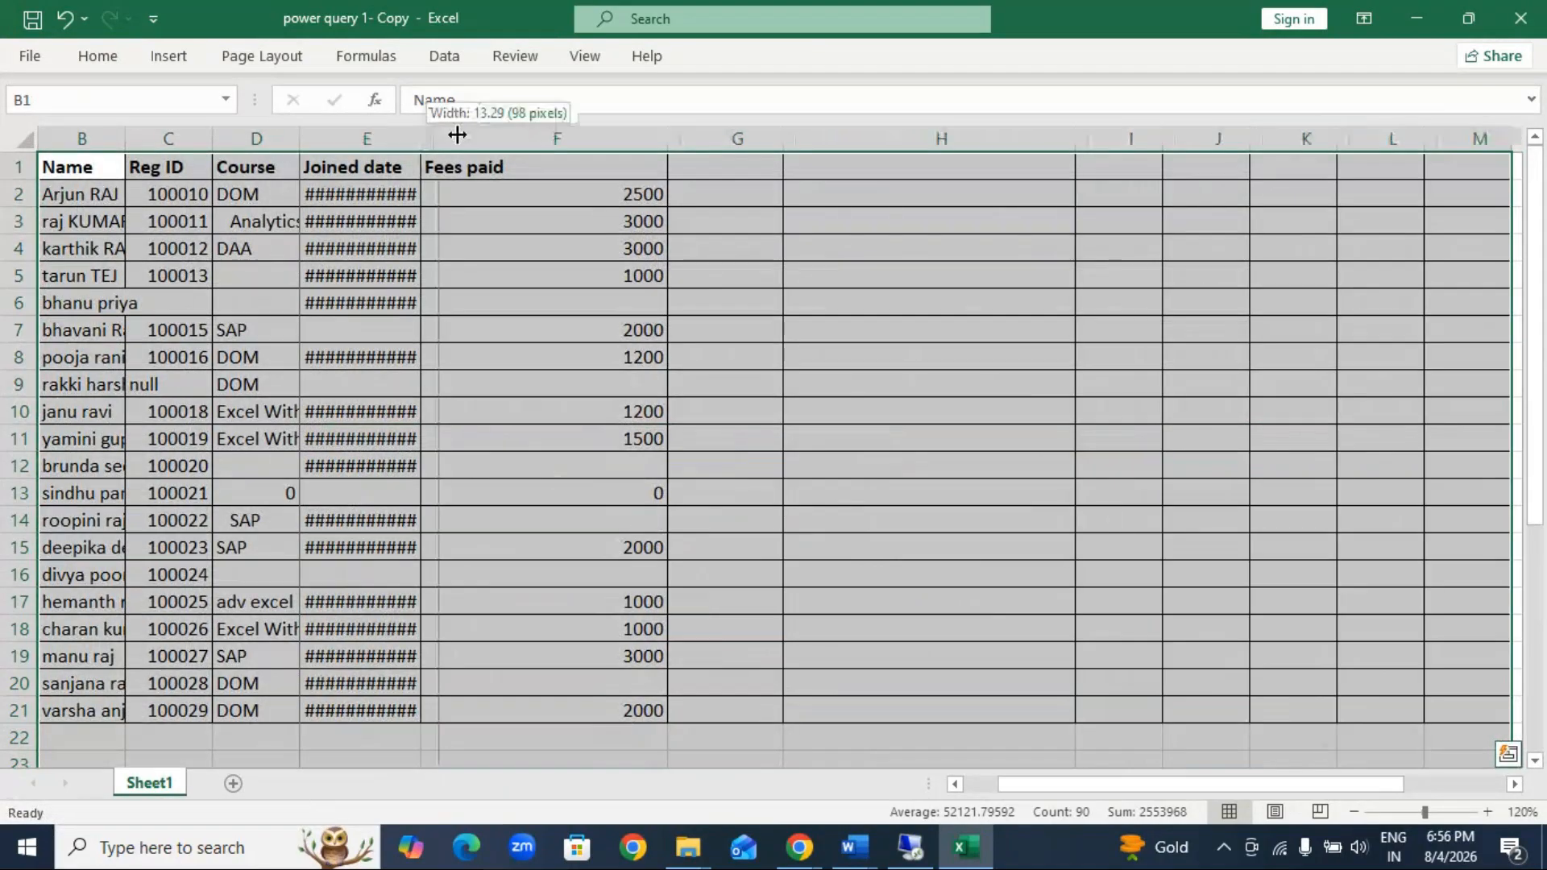
pyautogui.doubleClick(421, 139)
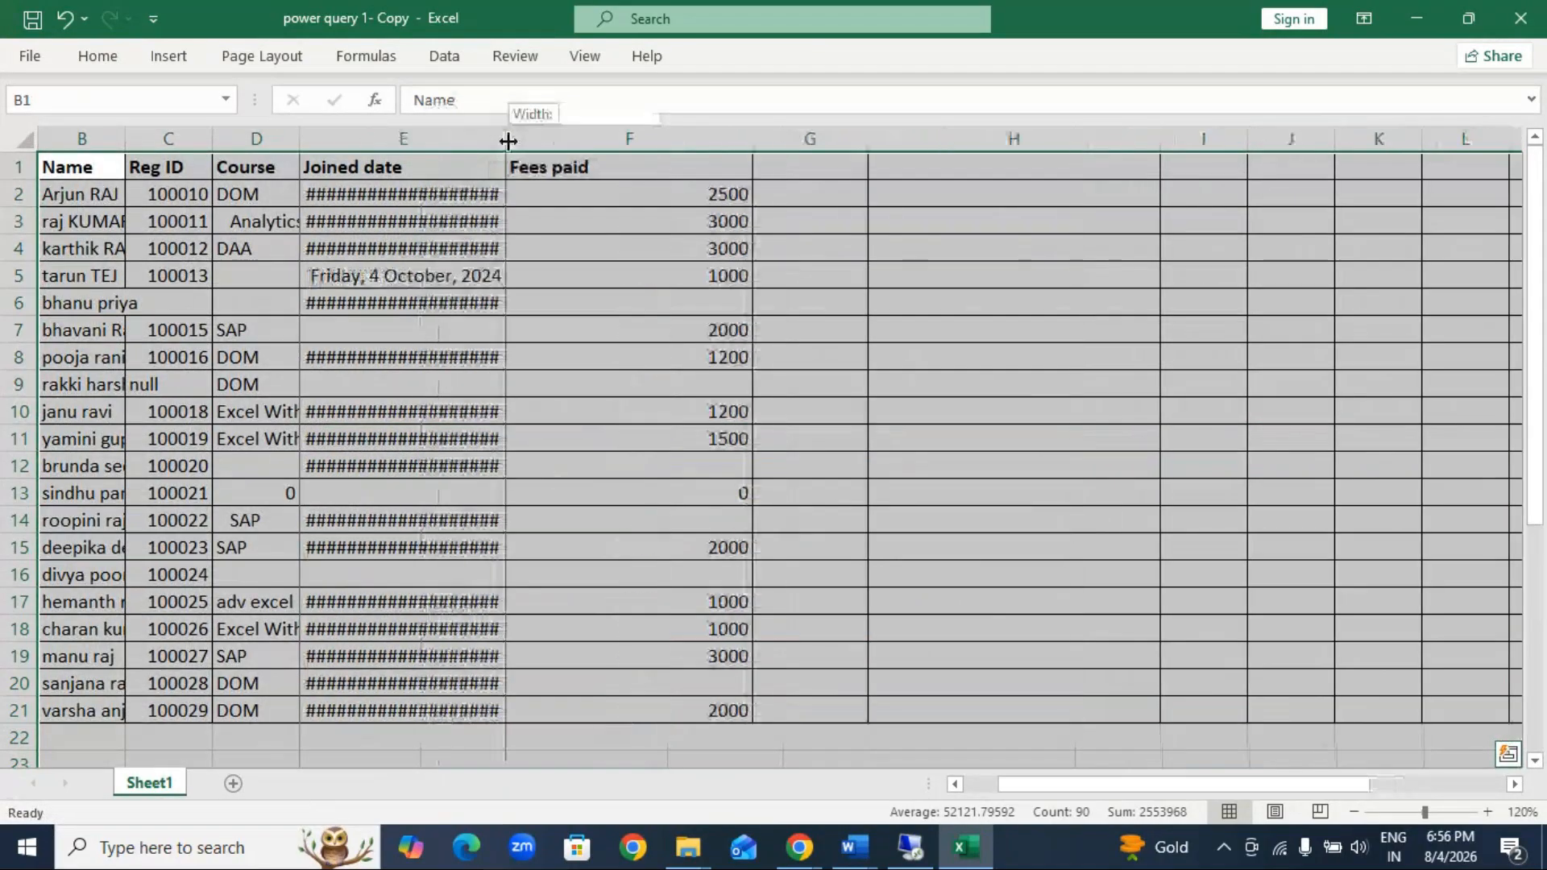
pyautogui.click(573, 759)
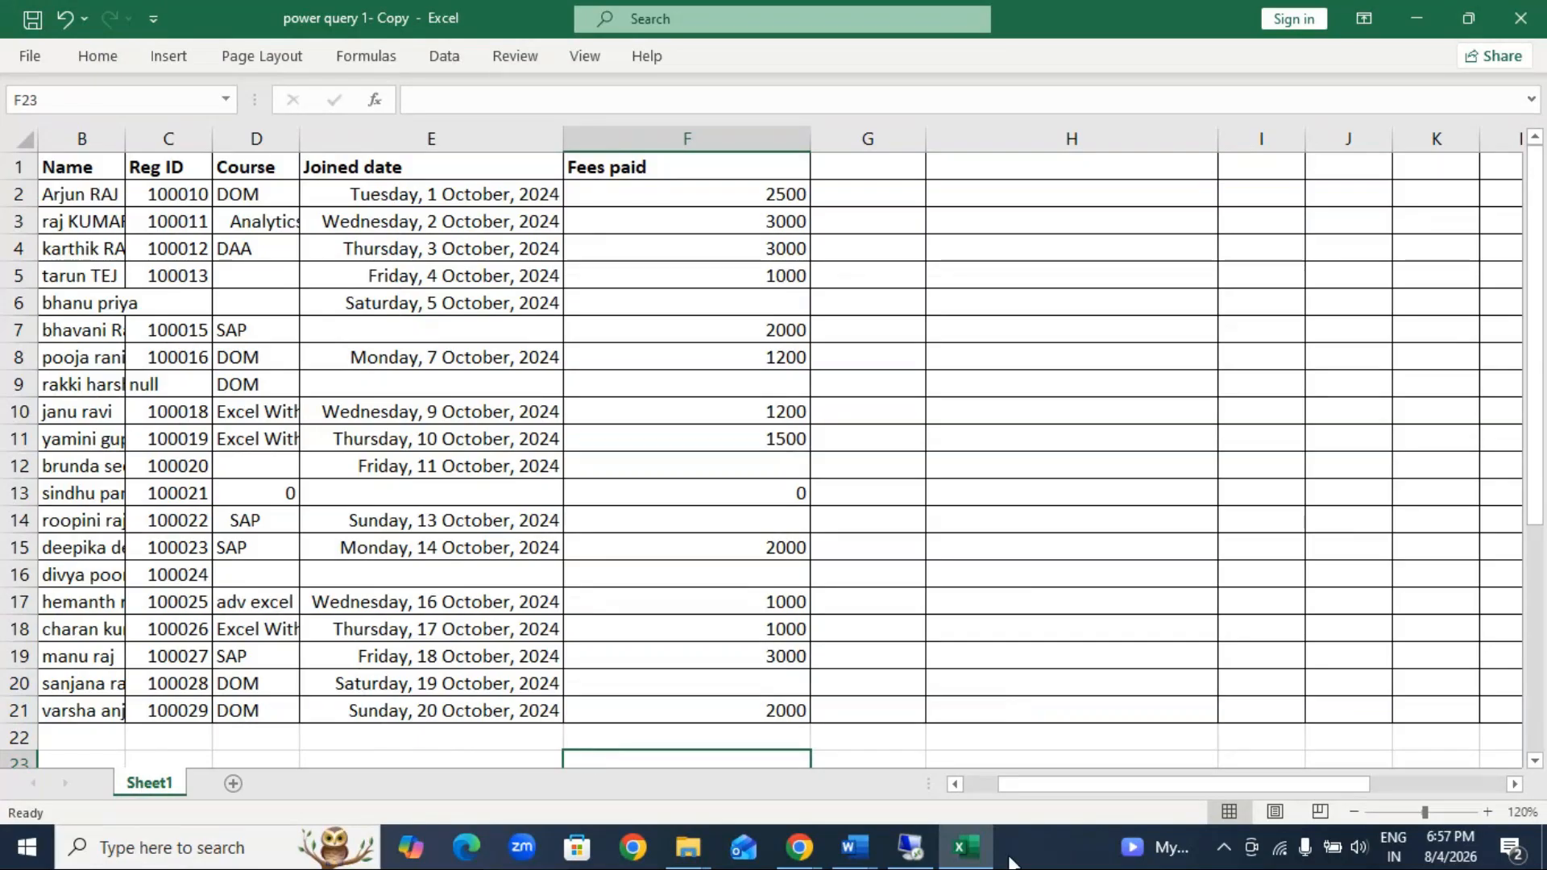
# Step: Switch to the GoTo Meeting window and send everyone the chat message "imported?"
pyautogui.click(911, 846)
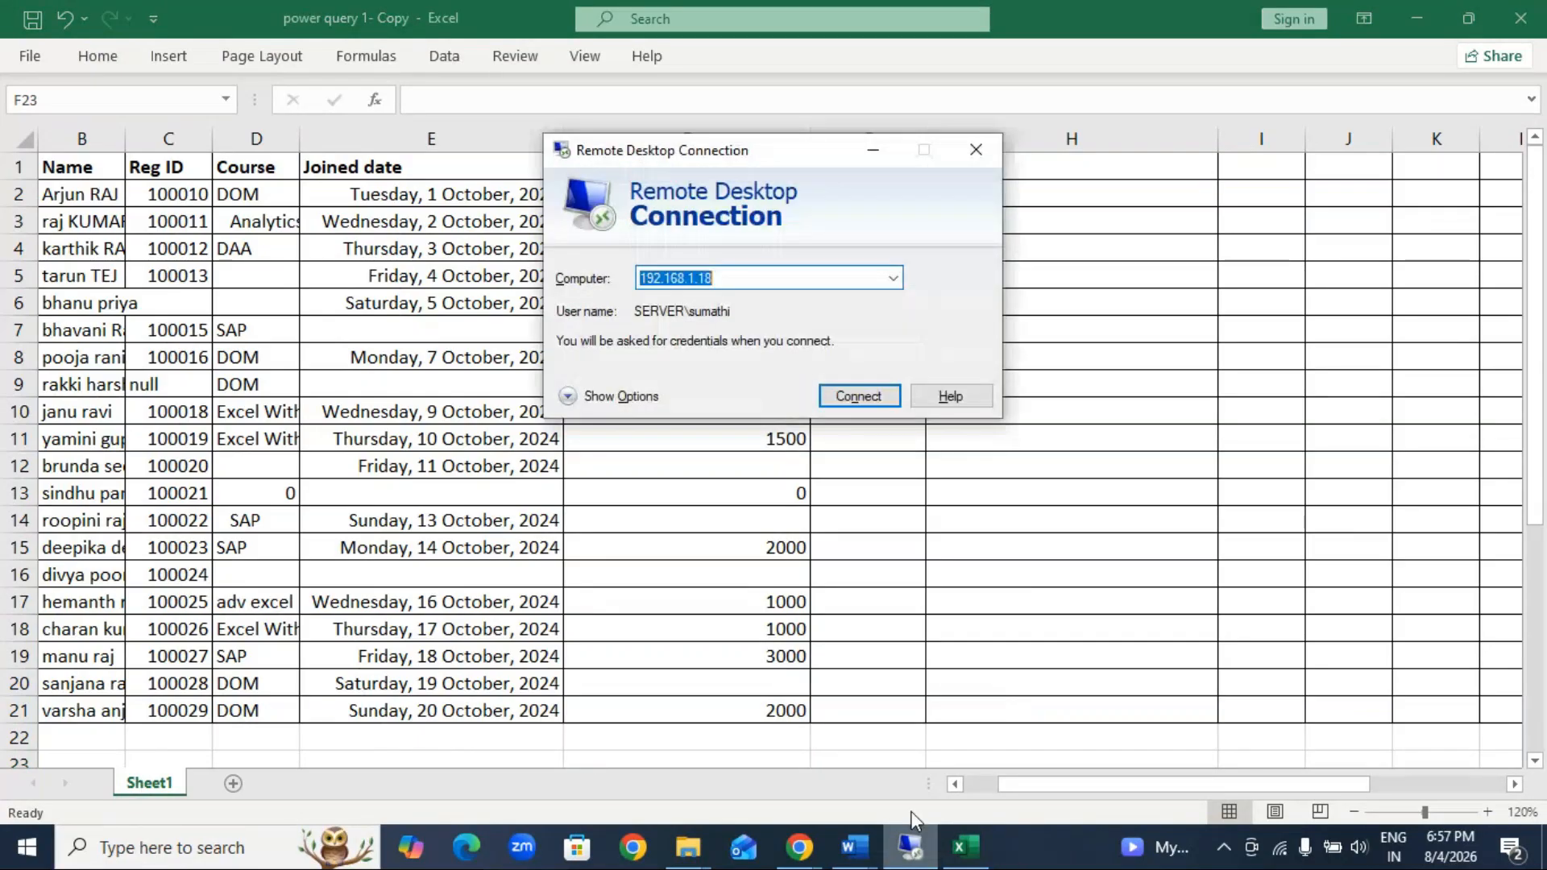
pyautogui.click(873, 150)
pyautogui.moveTo(800, 857)
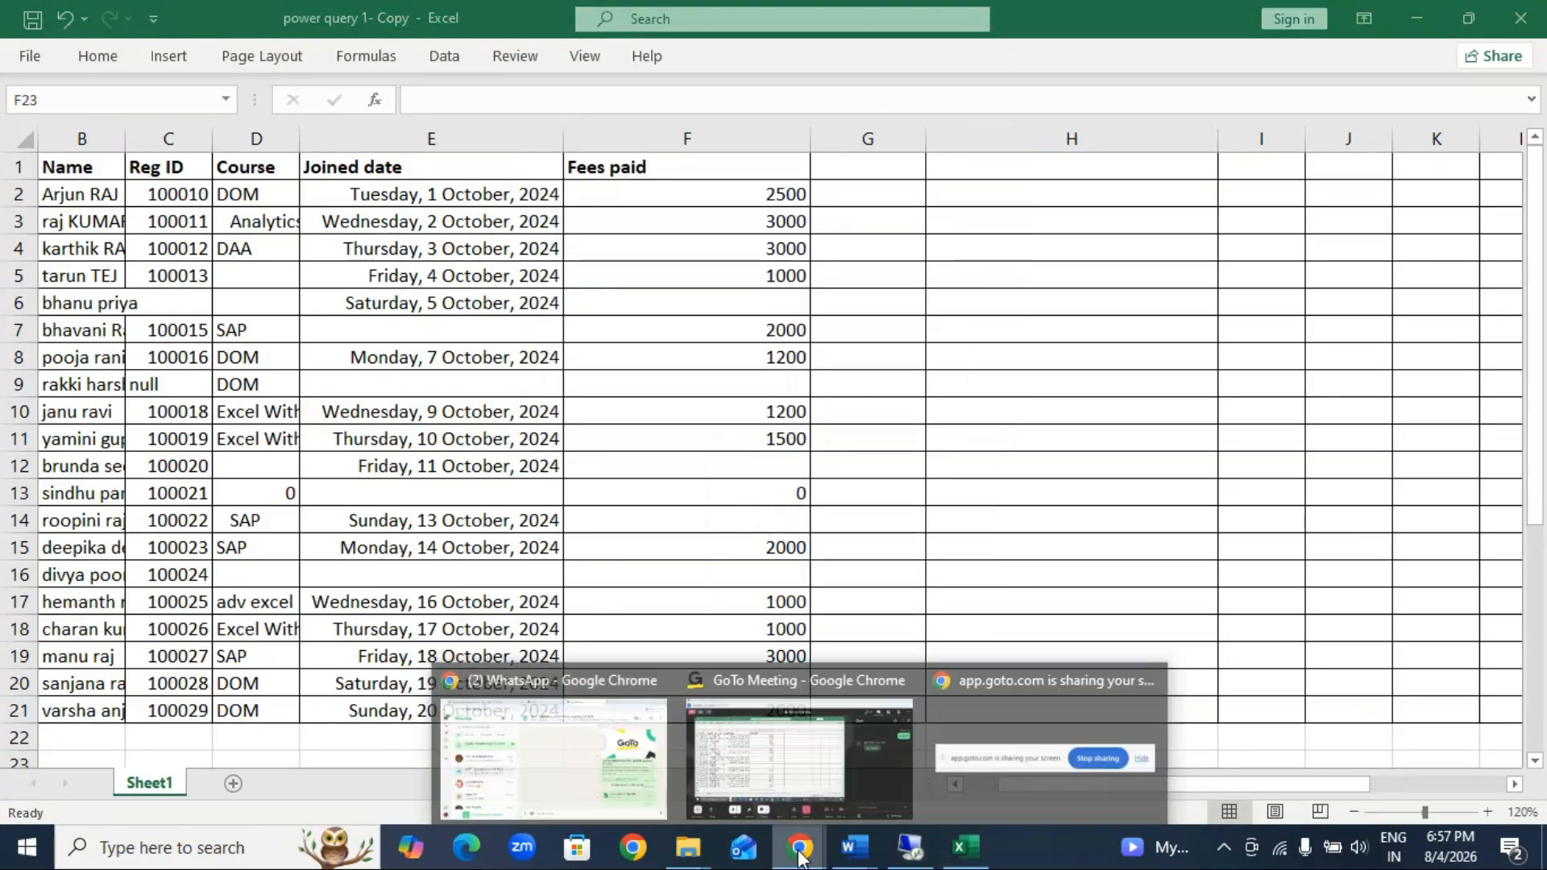
pyautogui.click(873, 781)
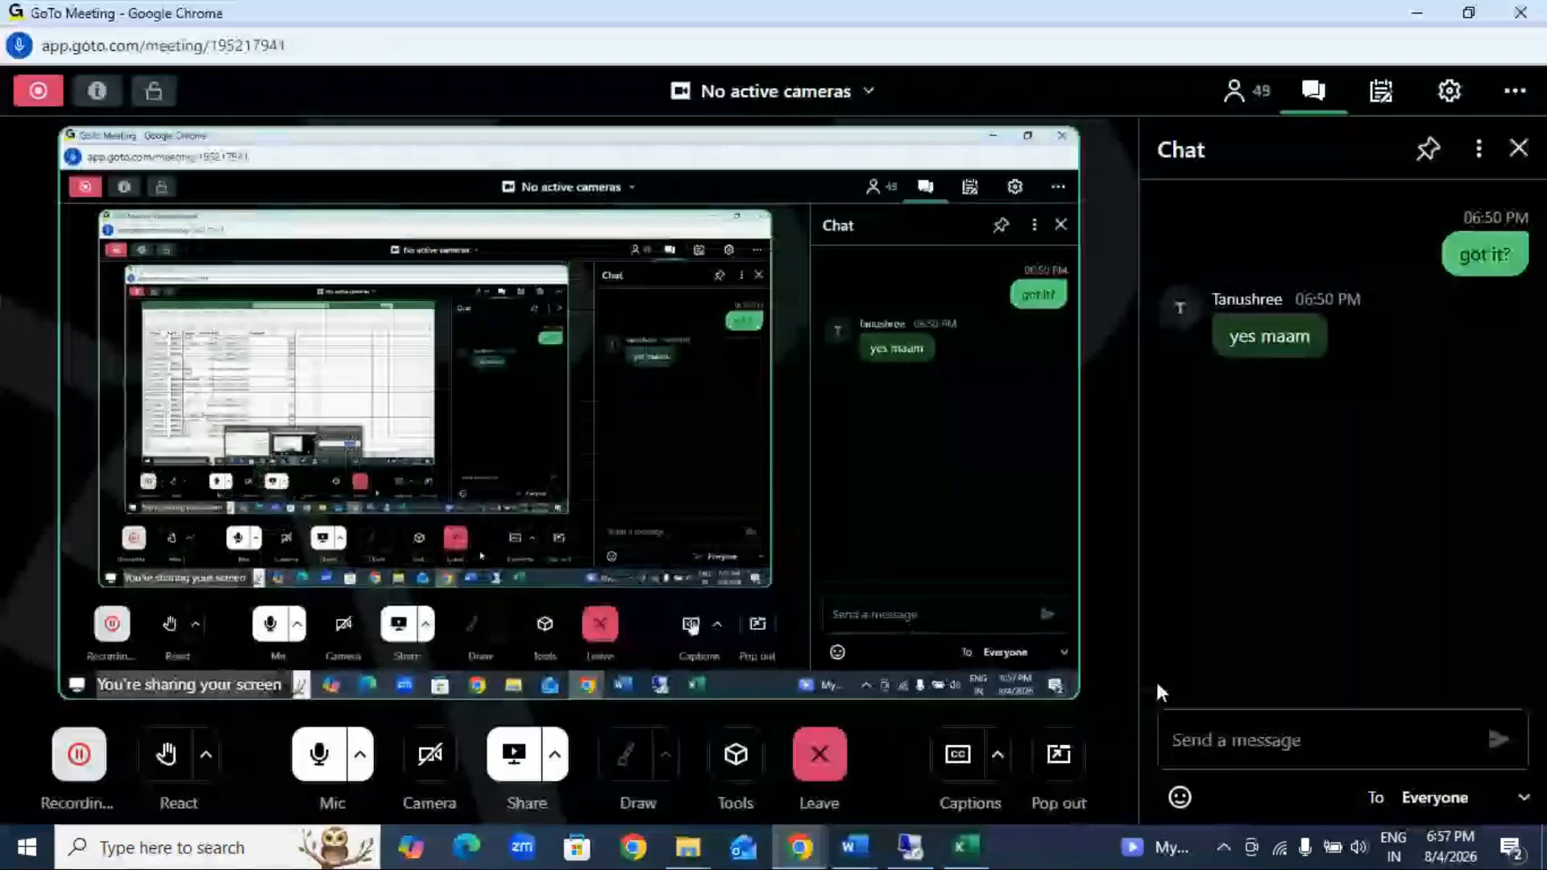
pyautogui.click(1254, 740)
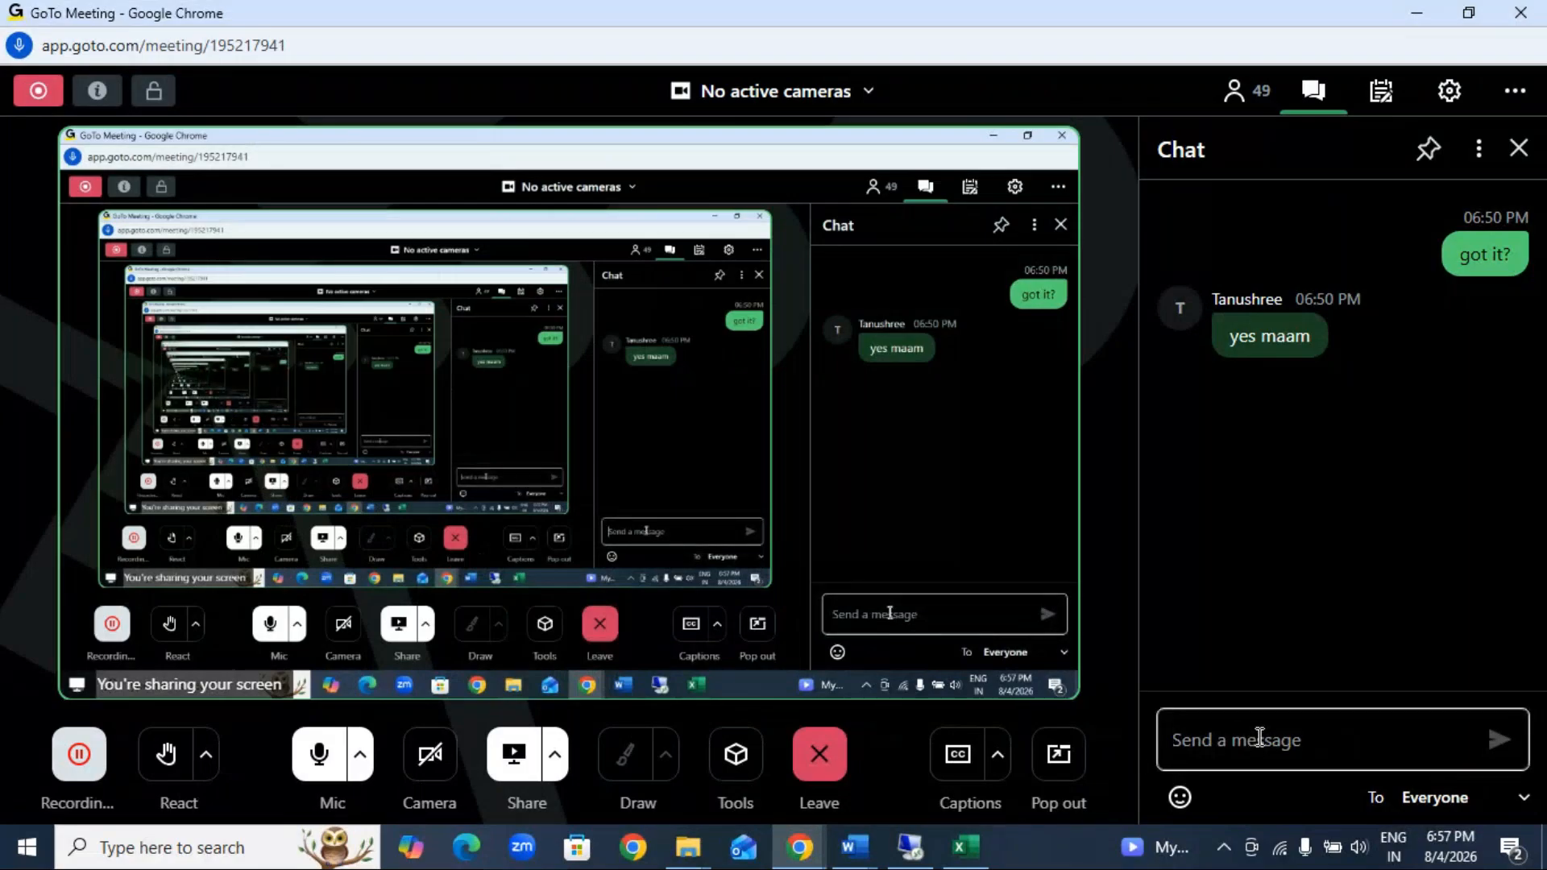
pyautogui.write('imported')
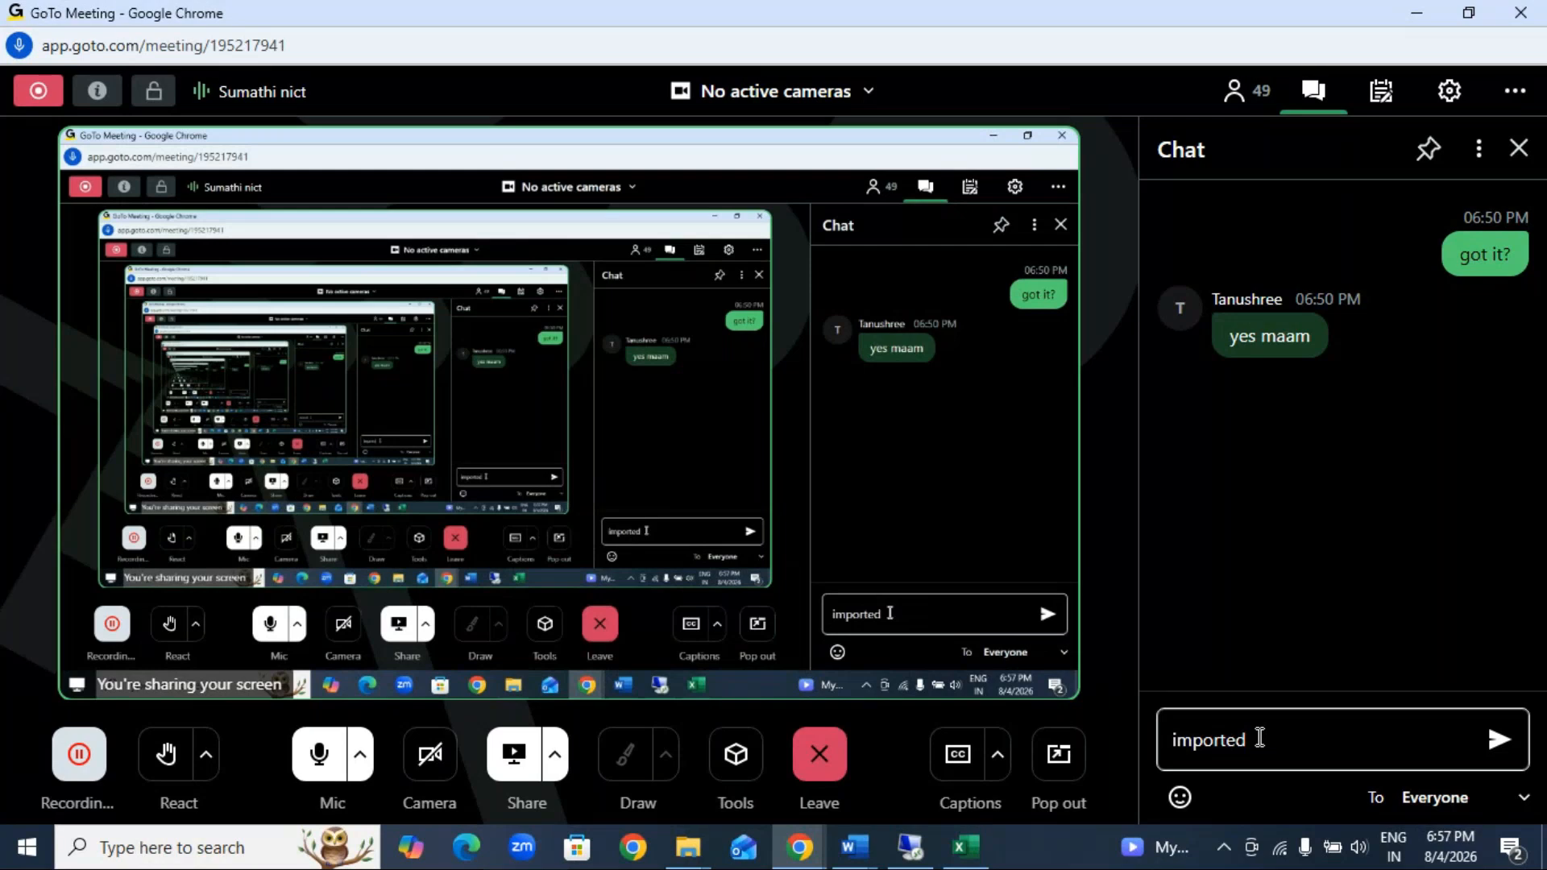
pyautogui.write('?')
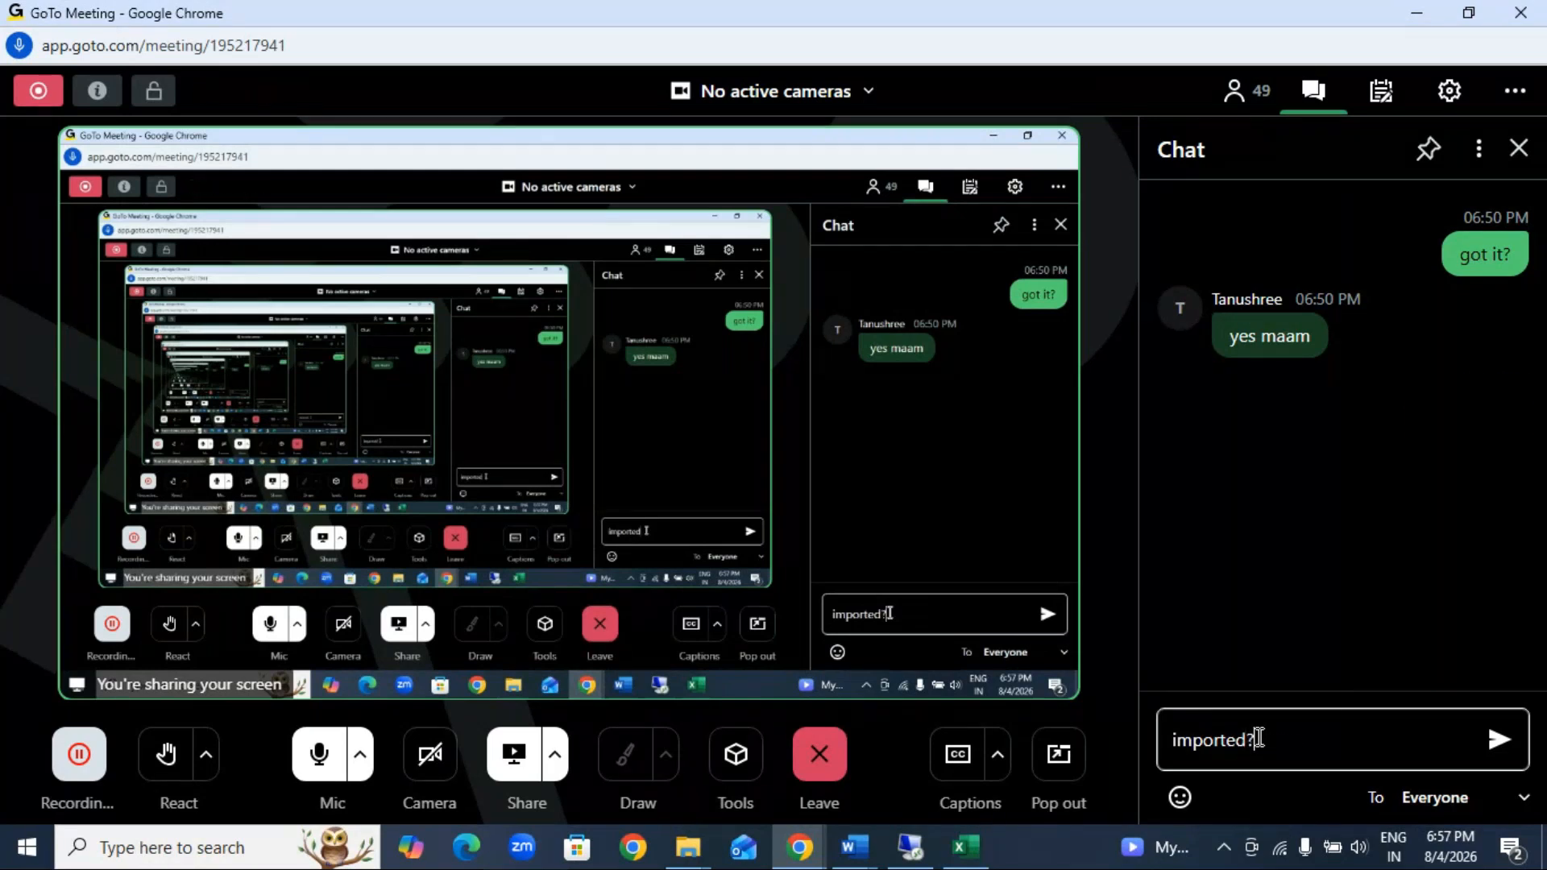
pyautogui.press('Return')
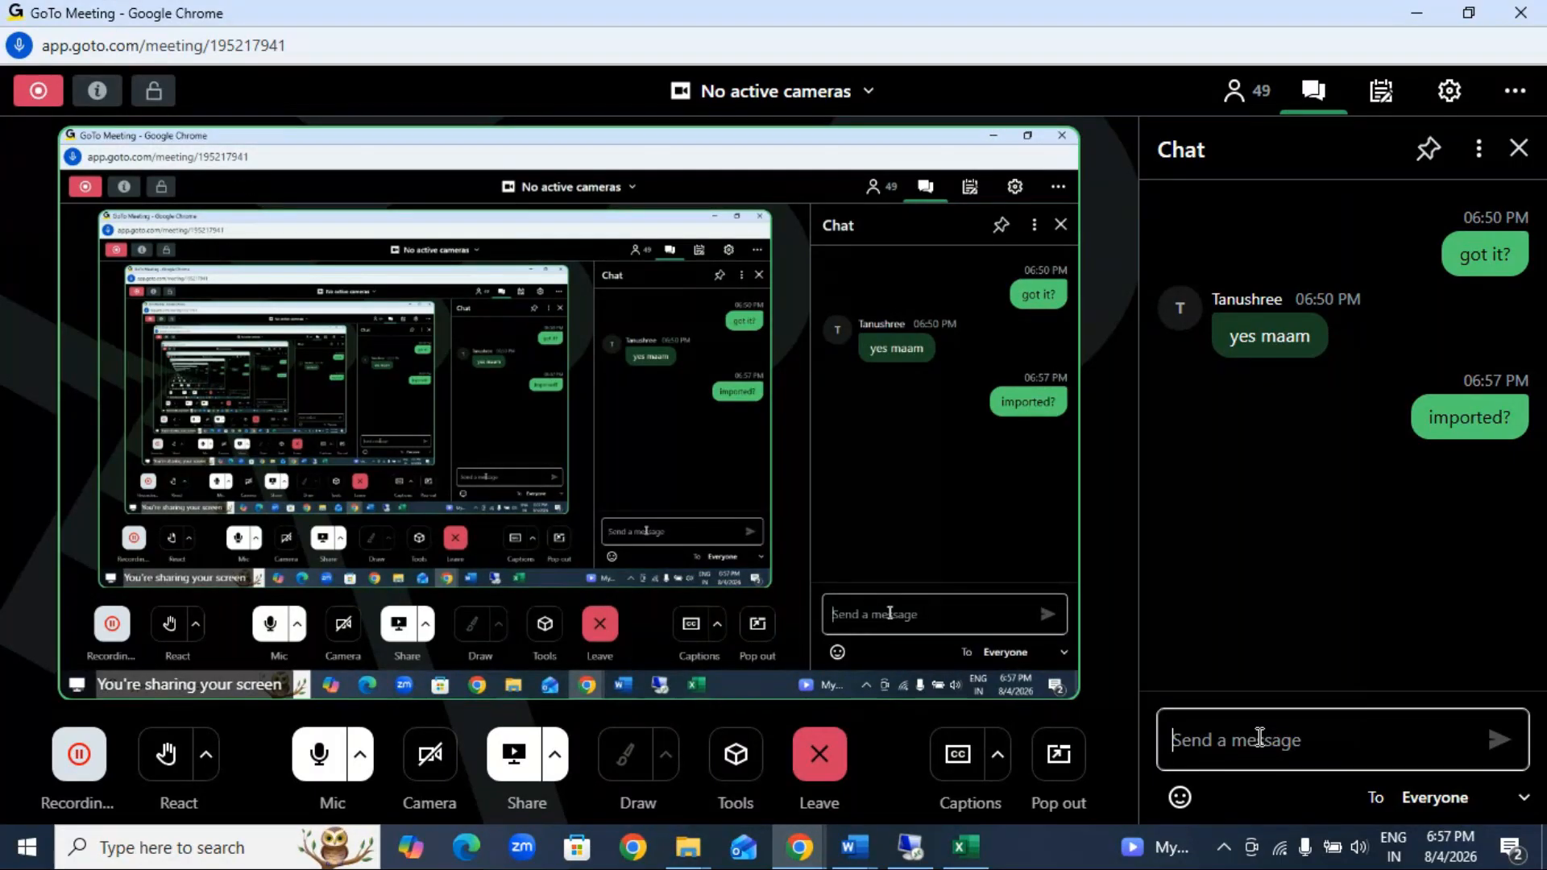
# Step: Send everyone the follow-up chat message "done?" in the meeting
pyautogui.write('don')
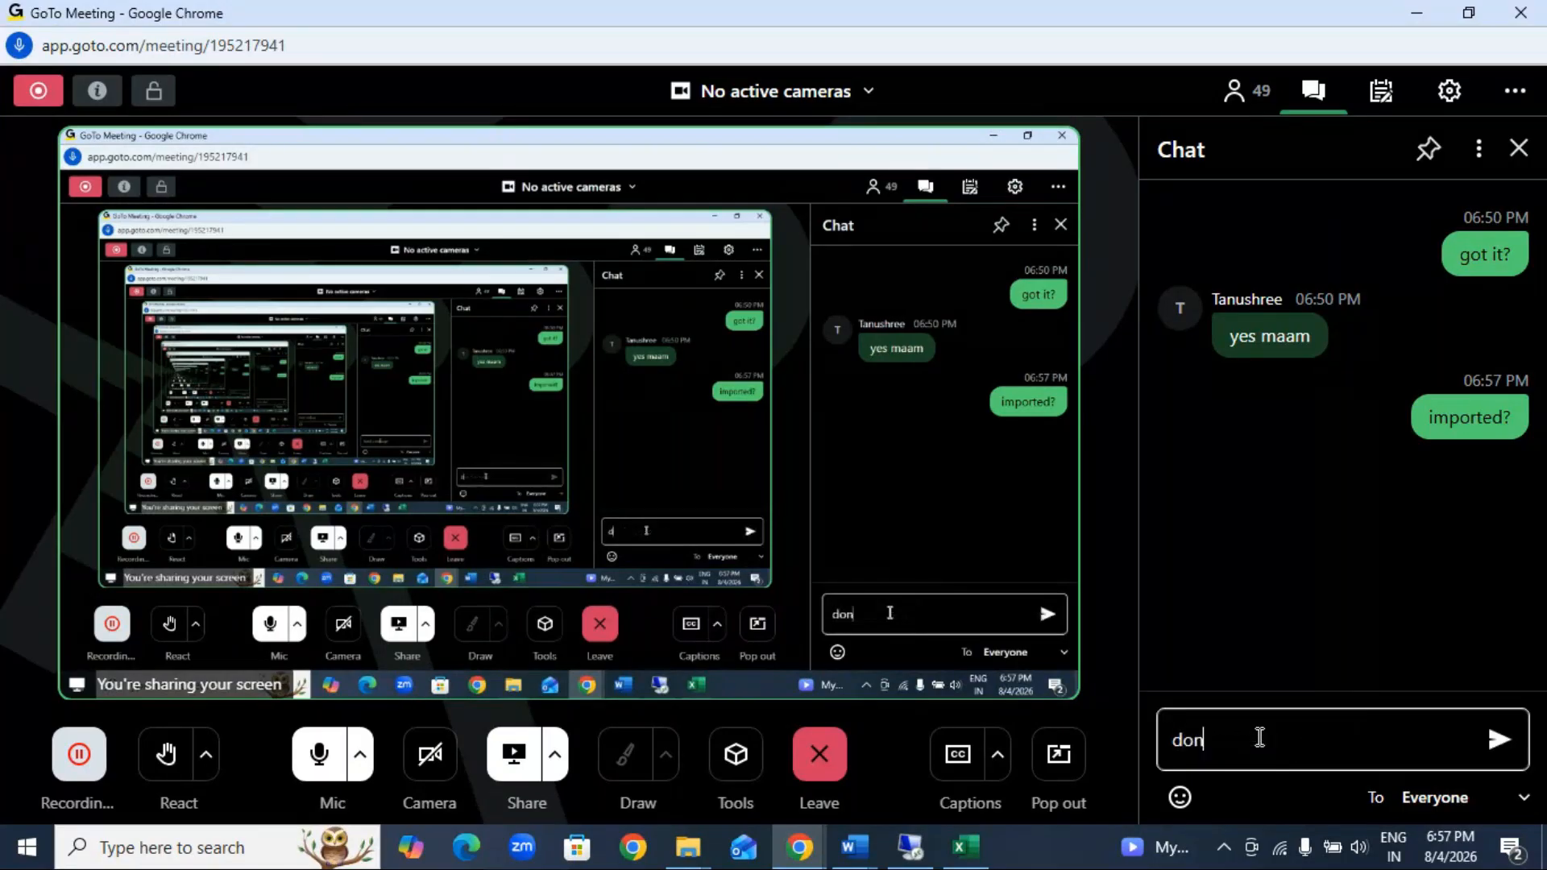
pyautogui.write('e?')
pyautogui.press('Return')
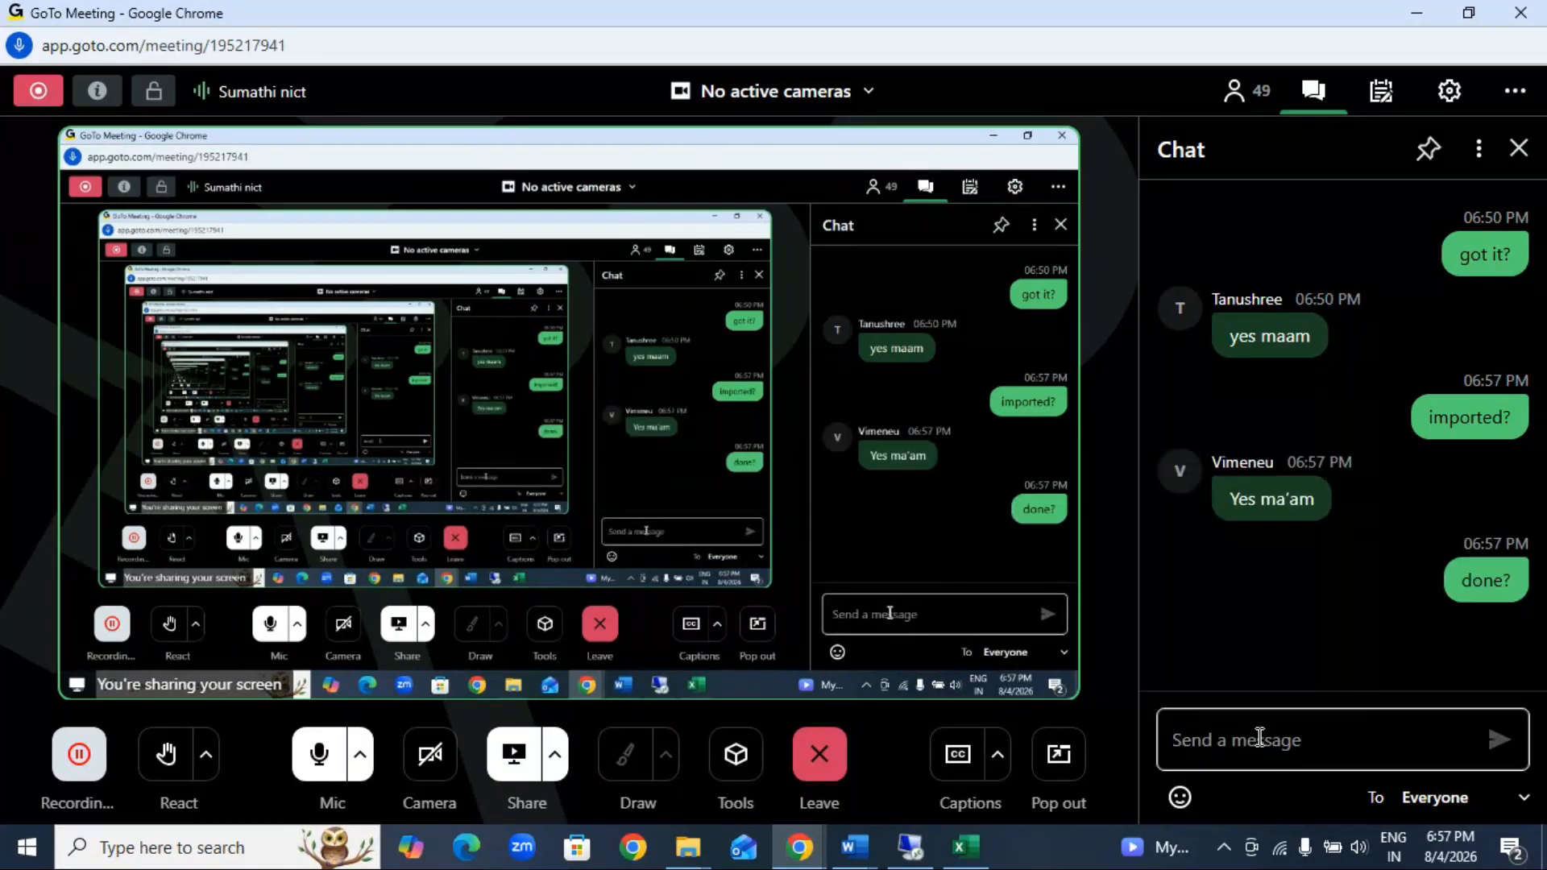
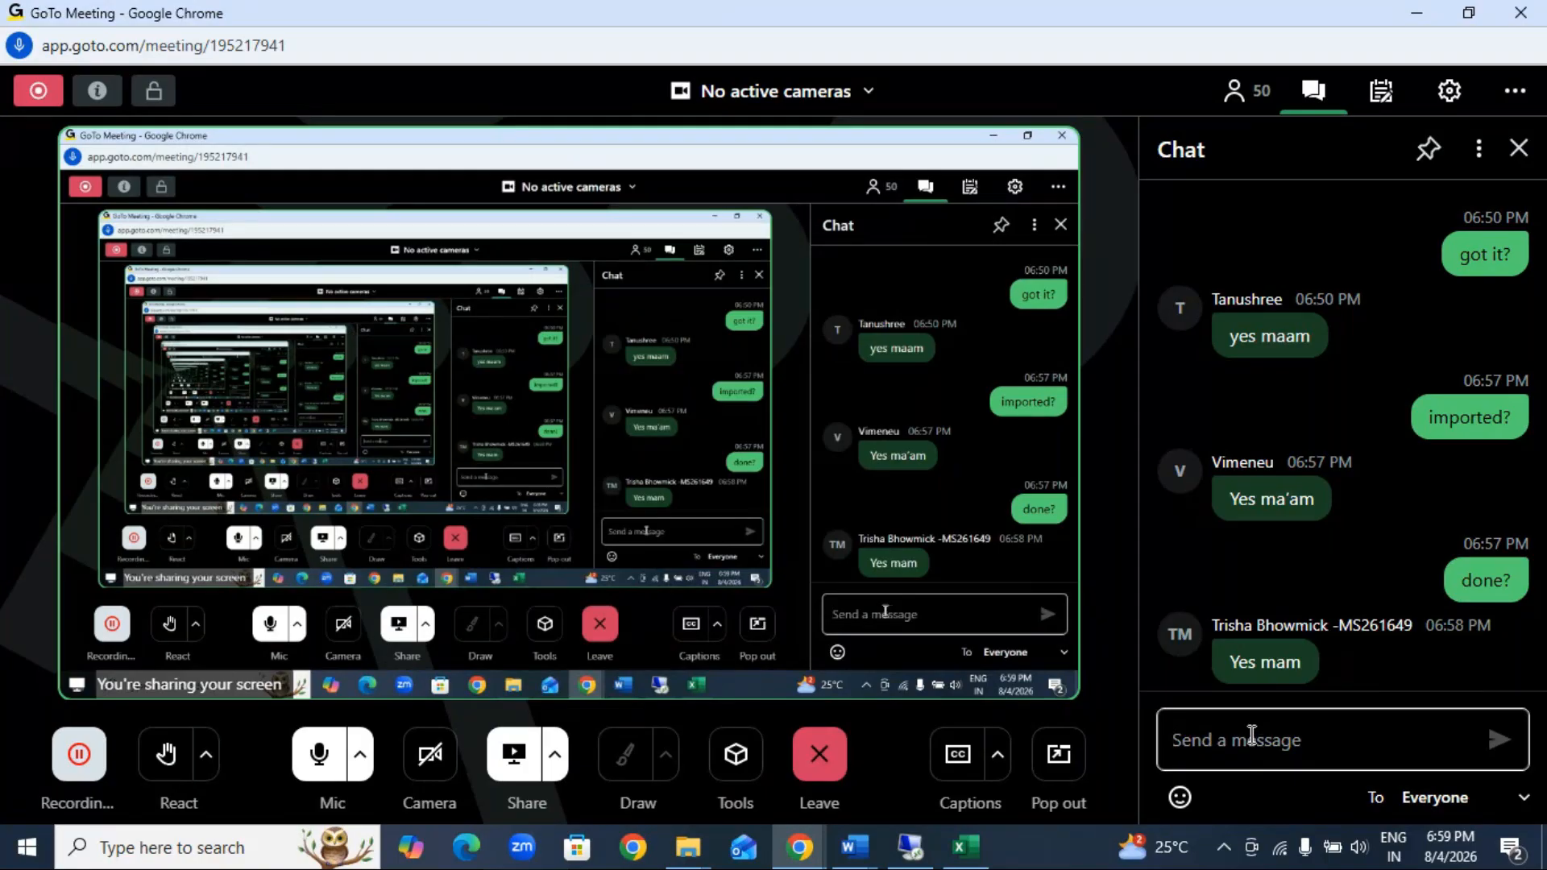
# Step: Switch to the power query 1- Copy workbook and examine the student table and the empty bordered range G1:M21 beside it
pyautogui.moveTo(955, 859)
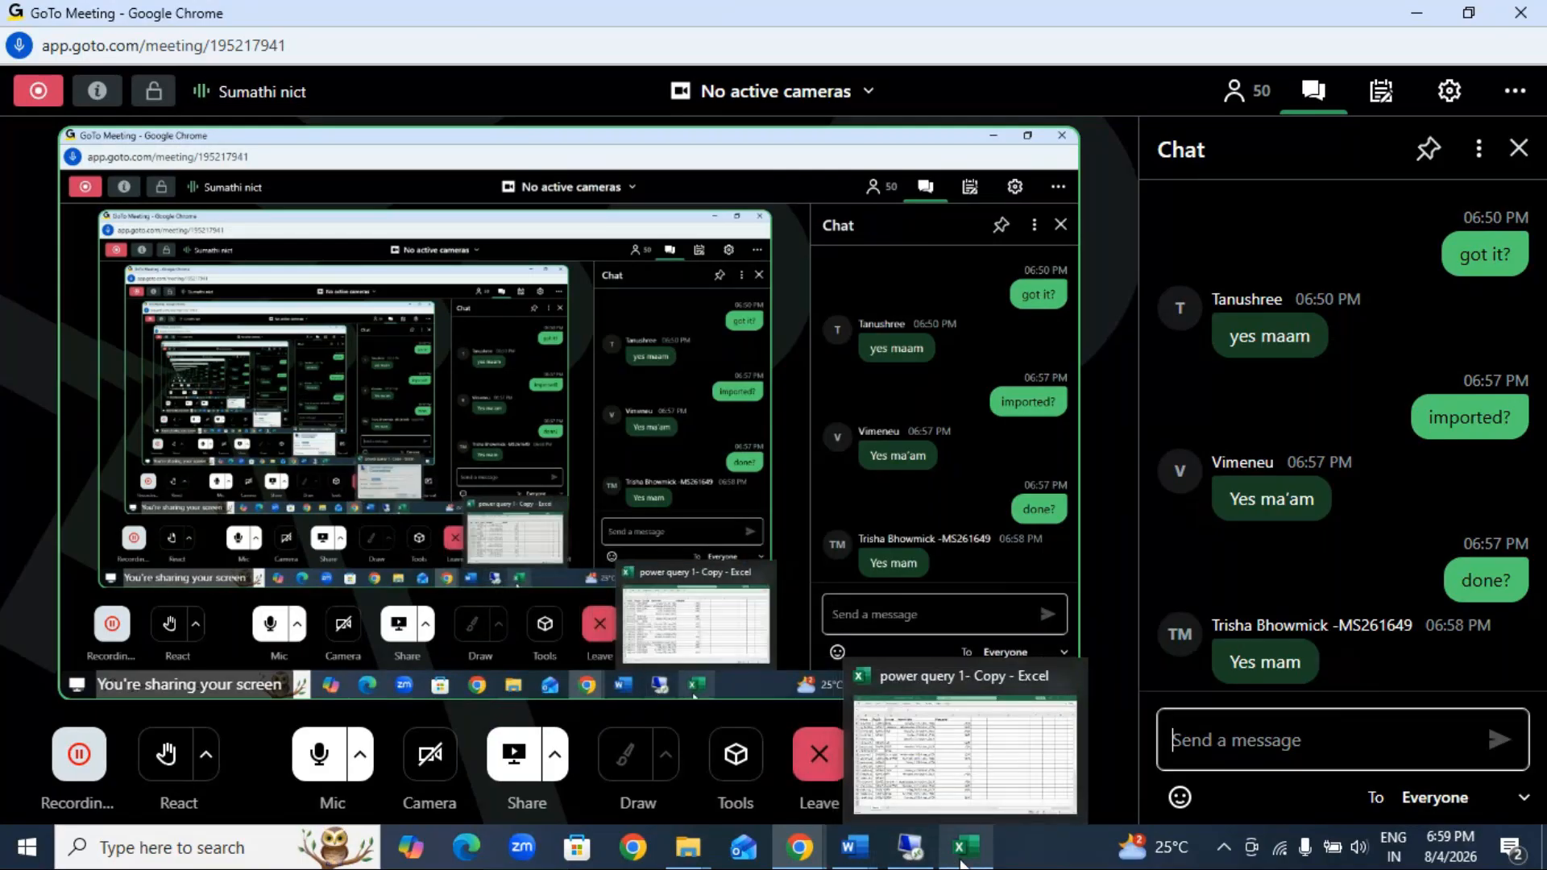
pyautogui.click(962, 863)
pyautogui.click(387, 439)
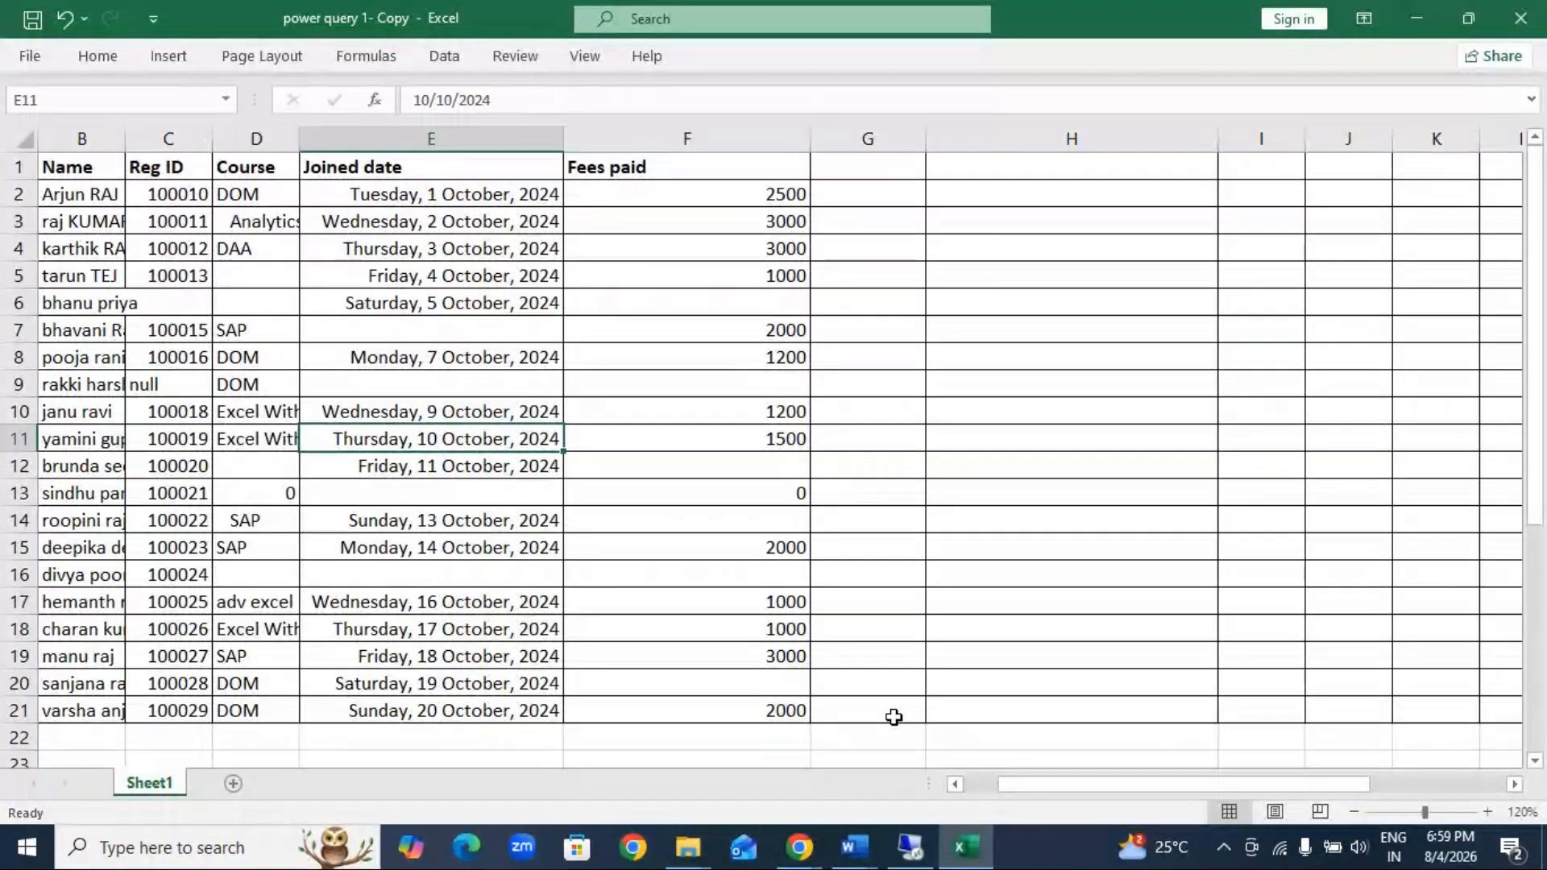
pyautogui.hscroll(-1, 893, 717)
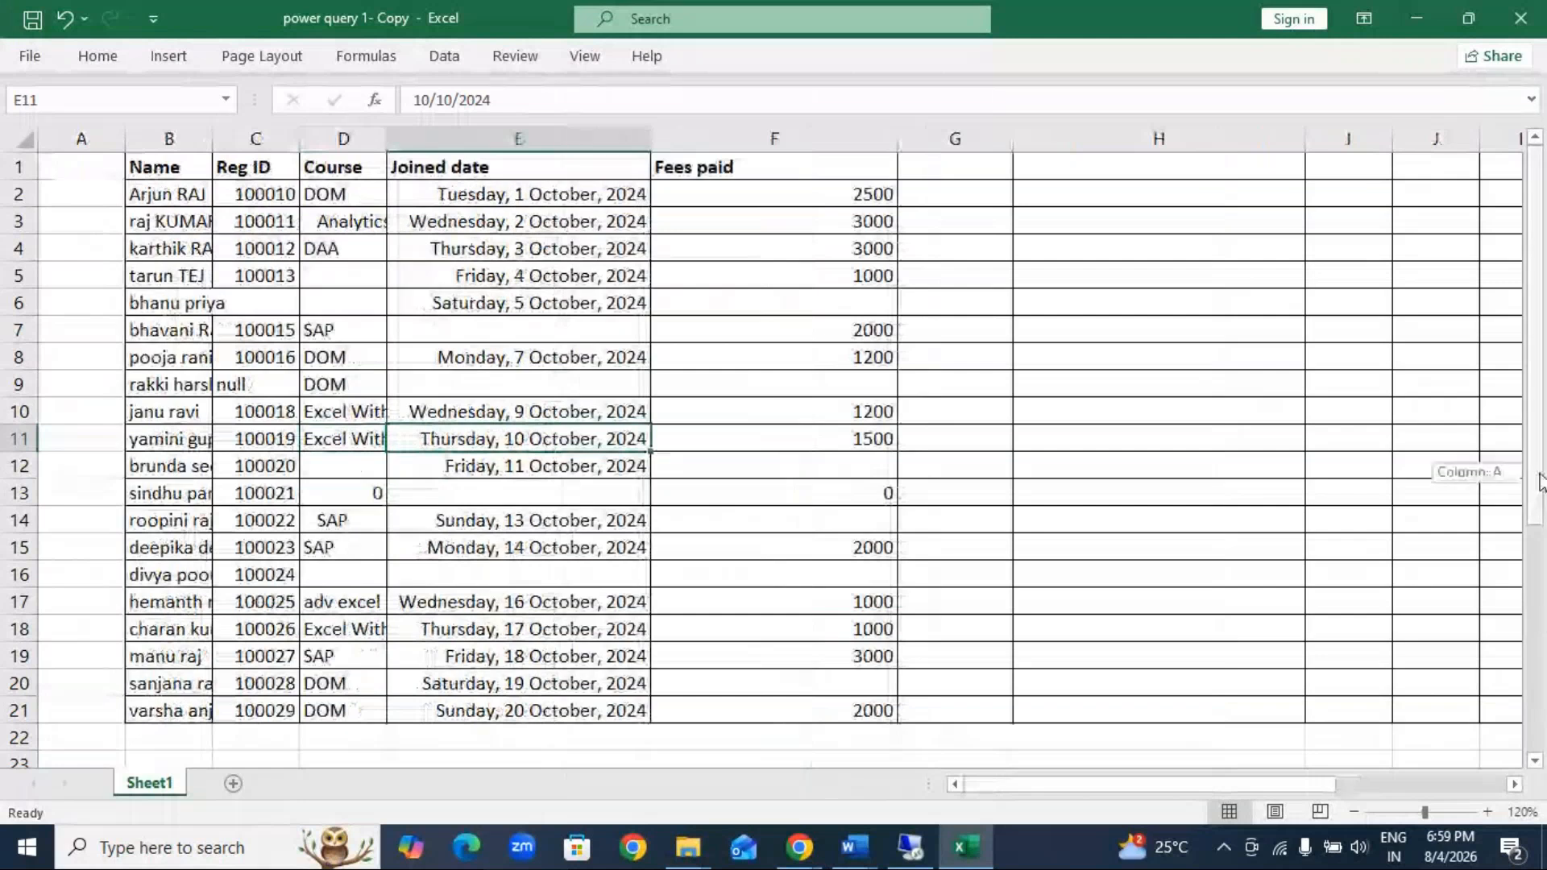
pyautogui.moveTo(1541, 481); pyautogui.dragTo(1544, 384)
pyautogui.moveTo(955, 167); pyautogui.dragTo(1420, 704)
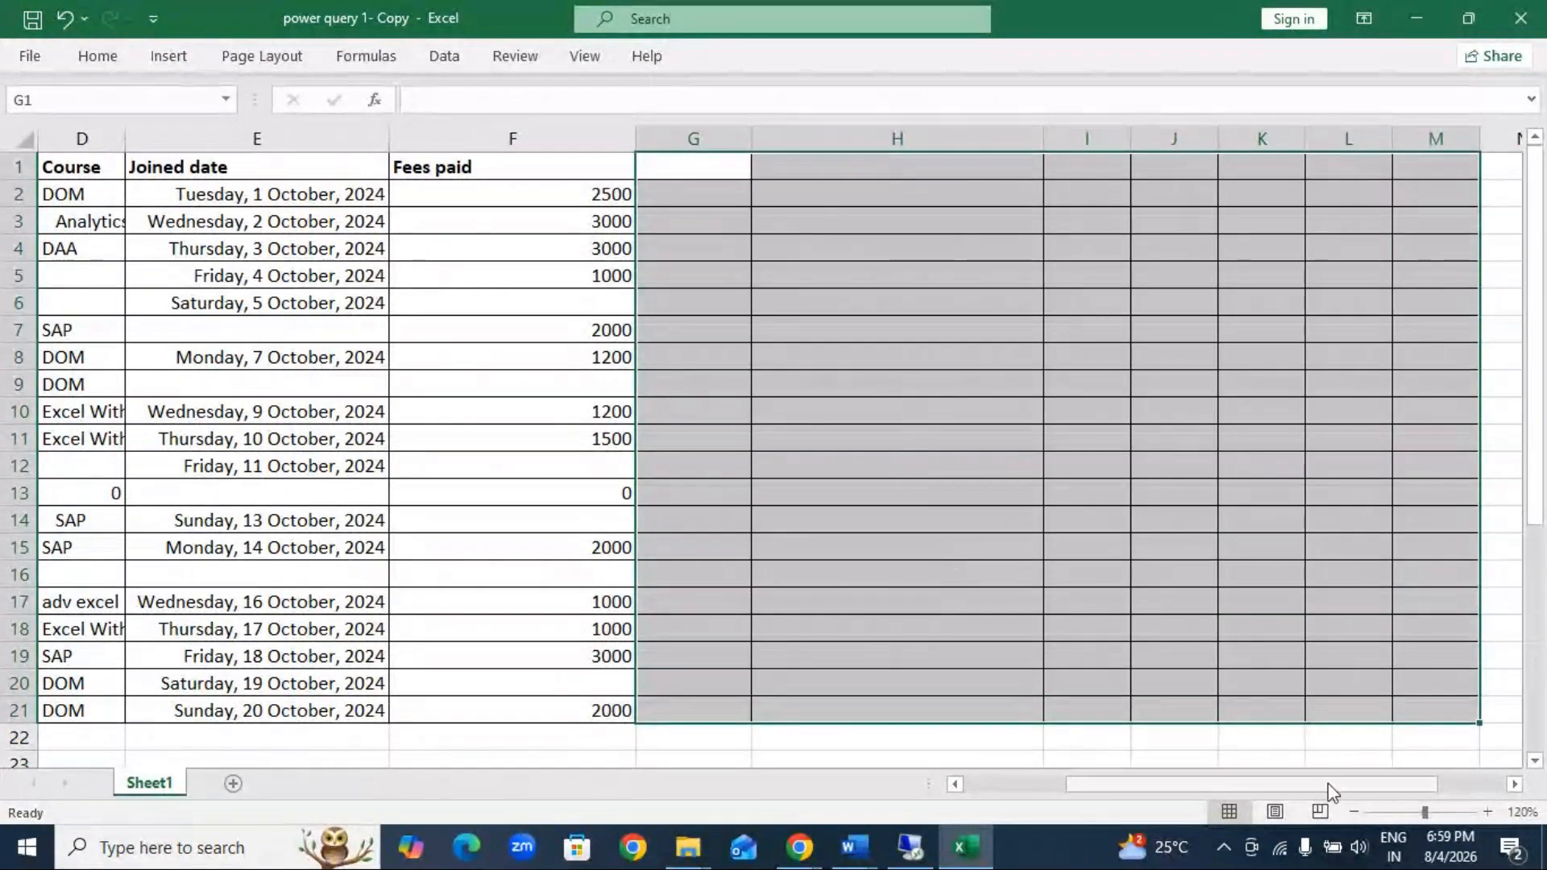
pyautogui.moveTo(1328, 786); pyautogui.dragTo(1129, 742)
pyautogui.click(487, 494)
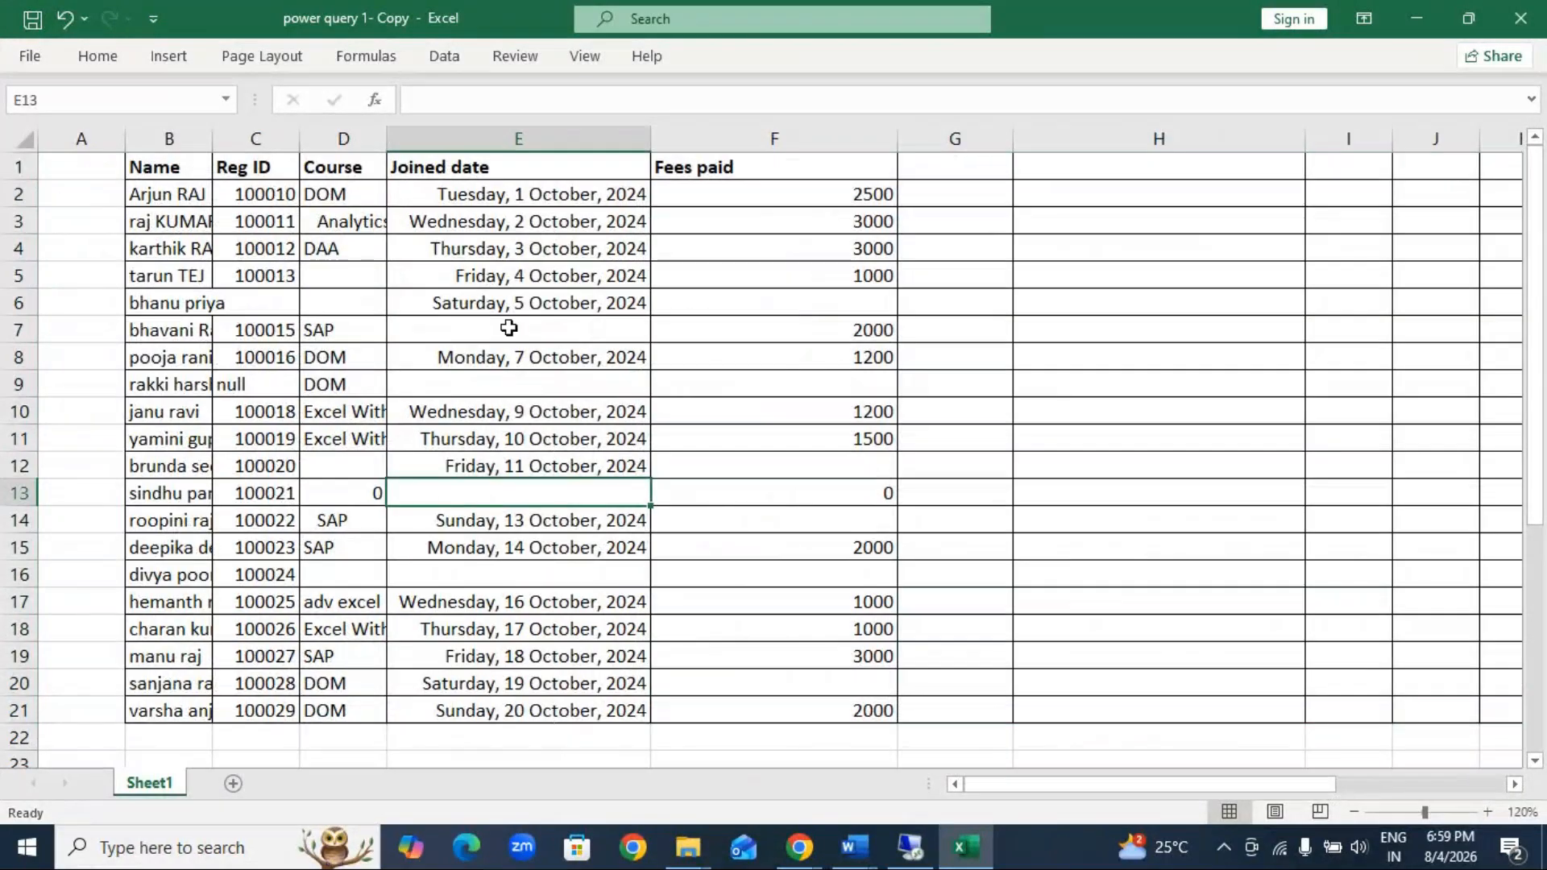
pyautogui.click(701, 571)
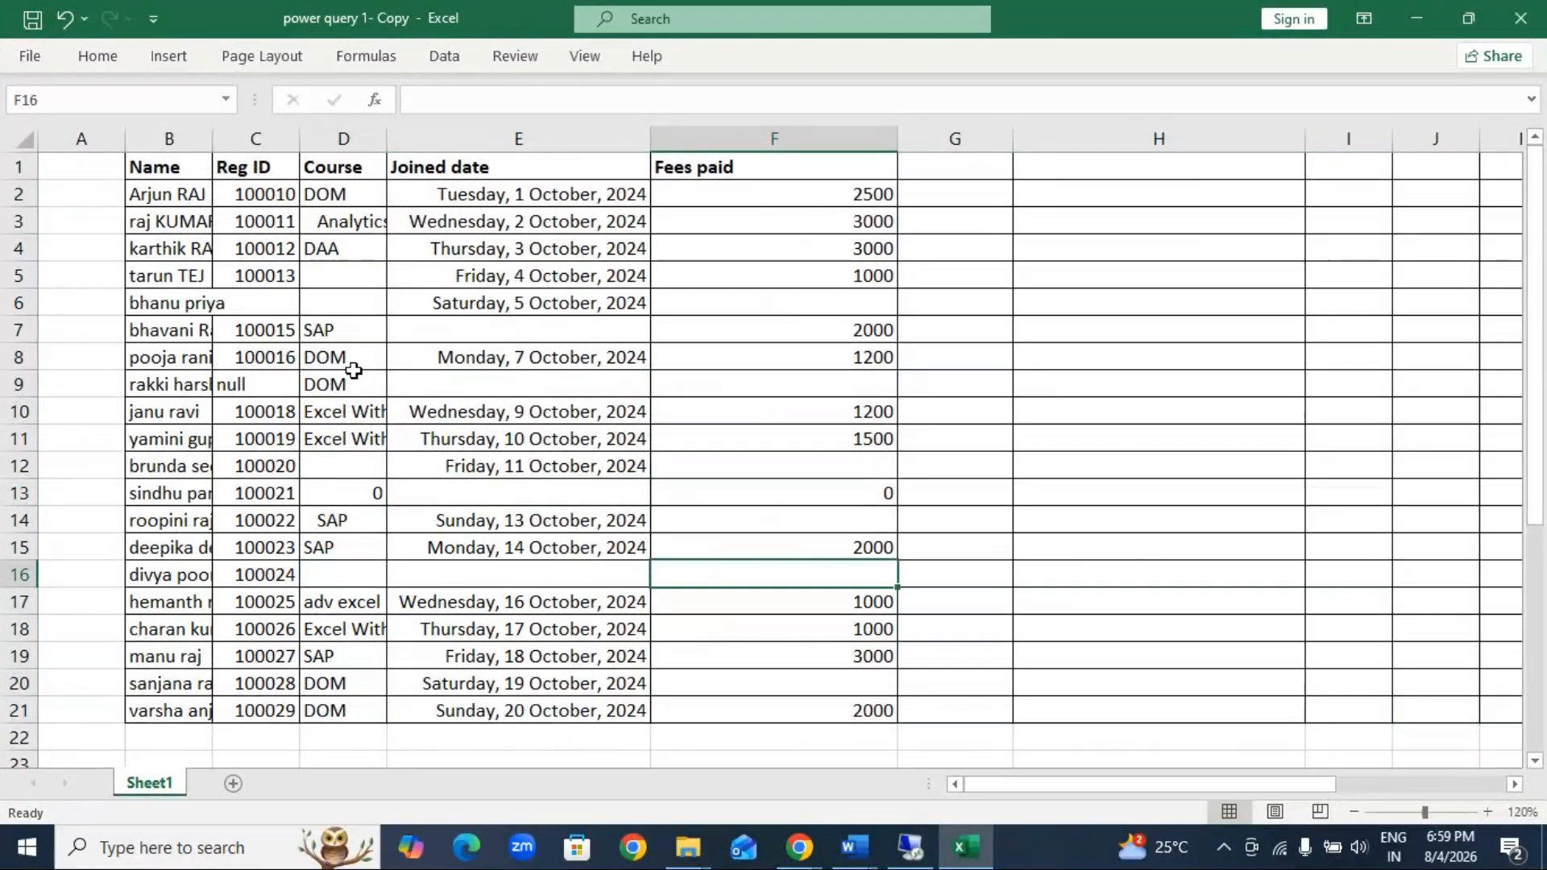
# Step: Widen the Course, Reg ID and Name columns of the student table so their entries fit fully
pyautogui.moveTo(387, 137); pyautogui.dragTo(428, 137)
pyautogui.moveTo(299, 138); pyautogui.dragTo(390, 138)
pyautogui.moveTo(212, 138); pyautogui.dragTo(281, 137)
pyautogui.click(377, 387)
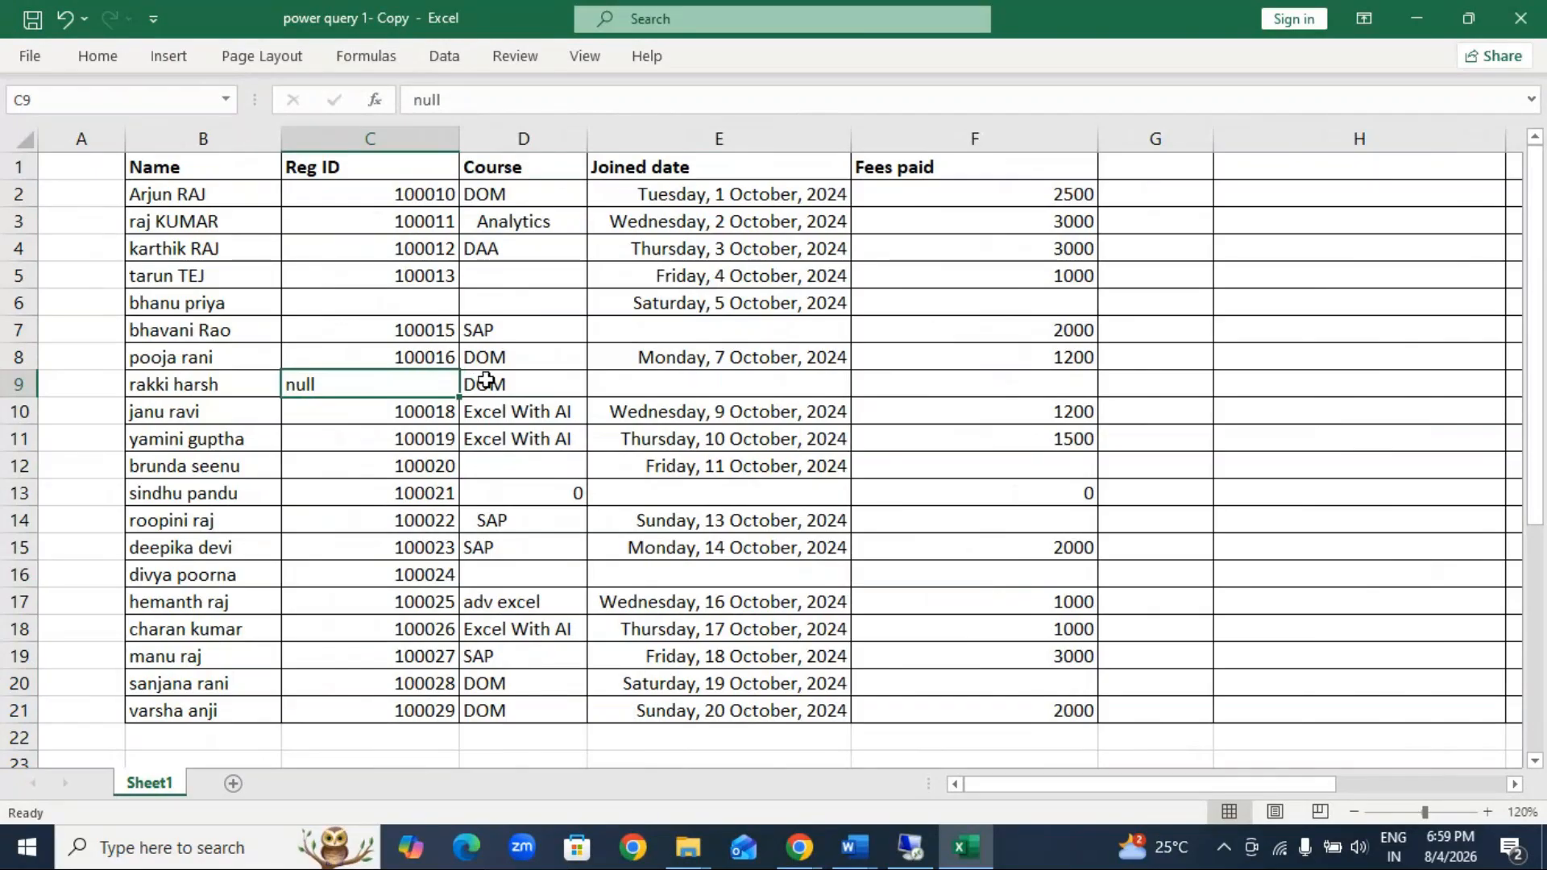
# Step: Review the available Get Data sources, including the list of database sources, and return to the sheet
pyautogui.click(435, 58)
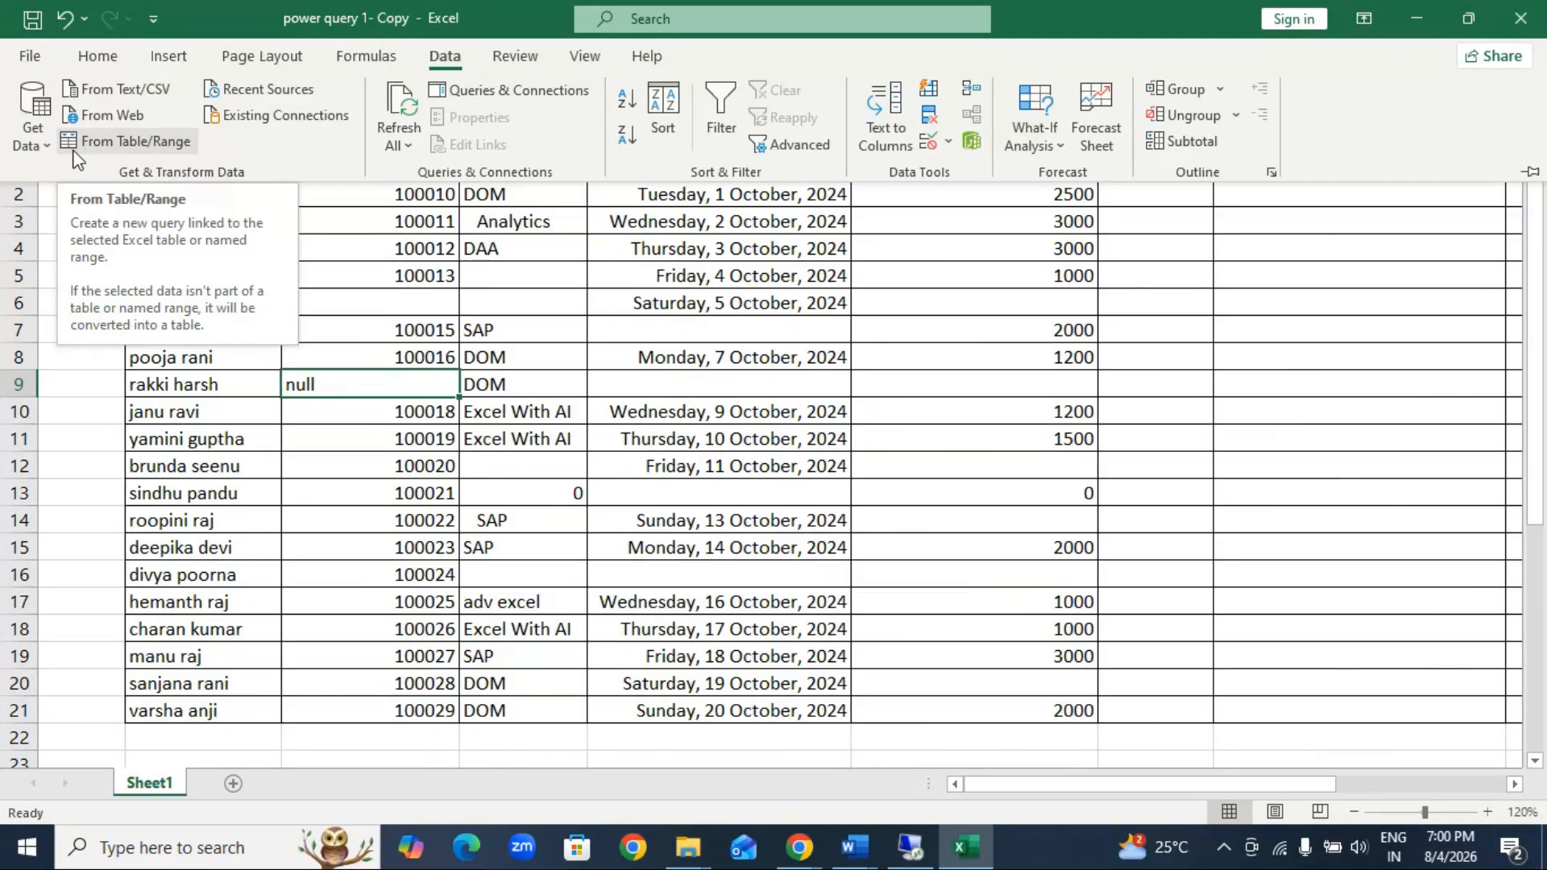
pyautogui.click(30, 121)
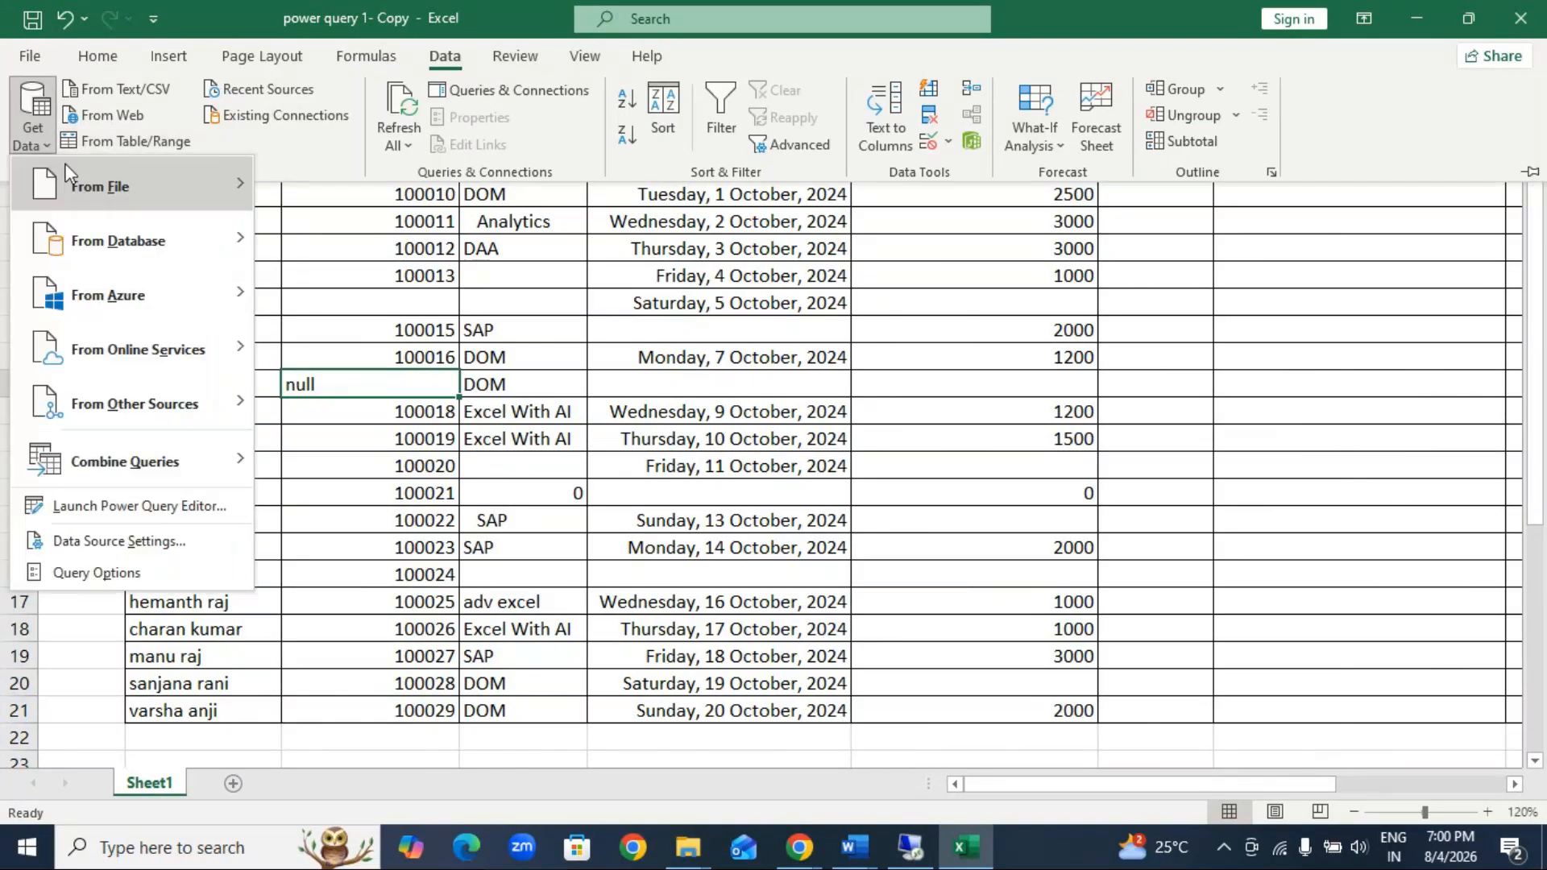
pyautogui.moveTo(94, 181)
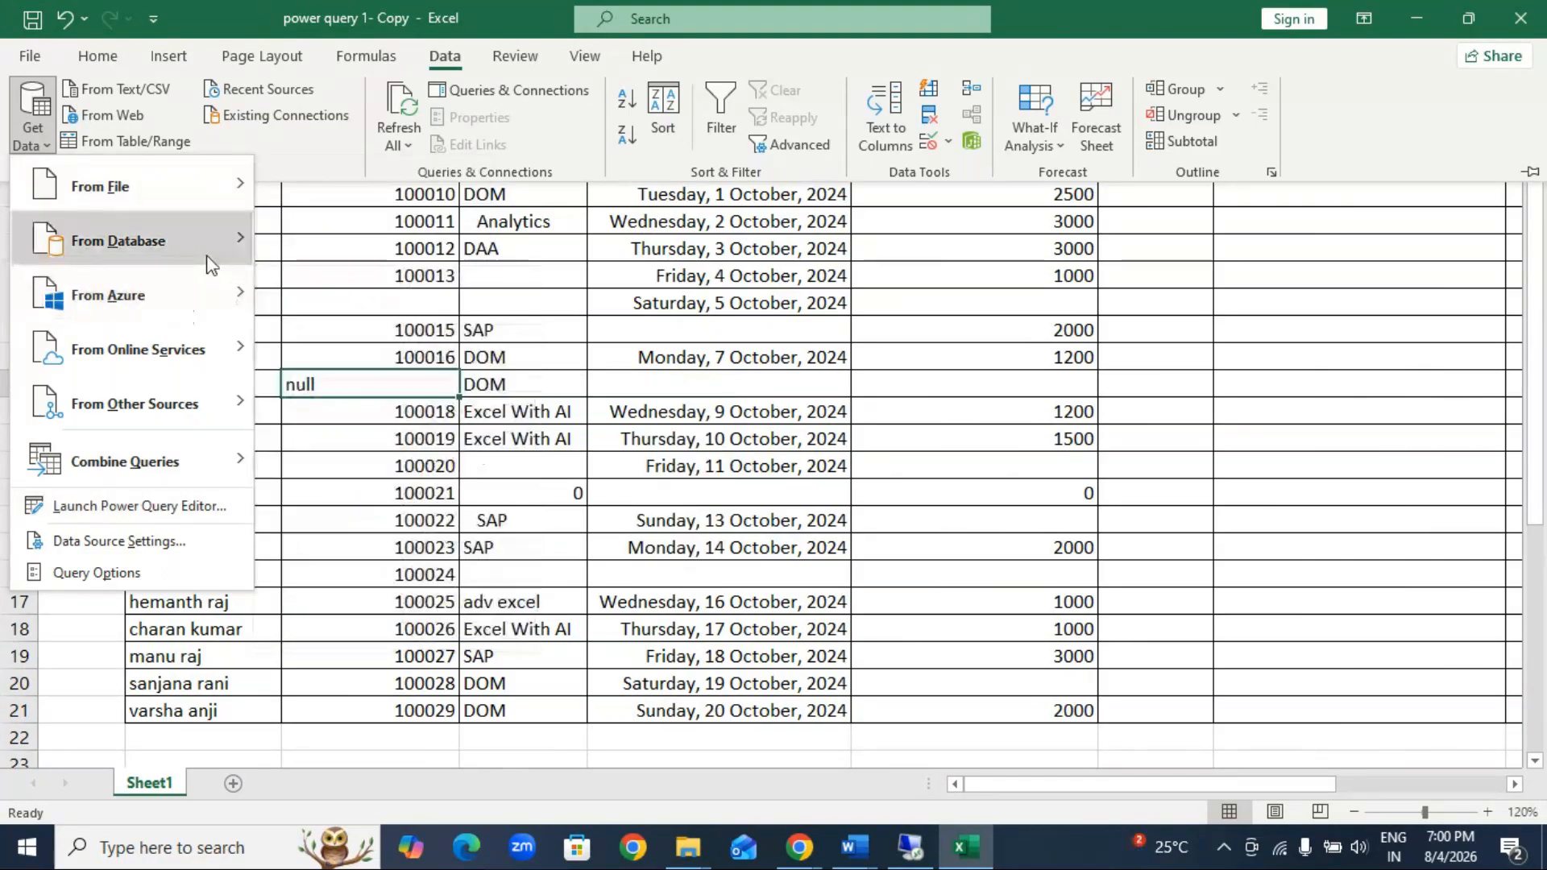
pyautogui.moveTo(205, 245)
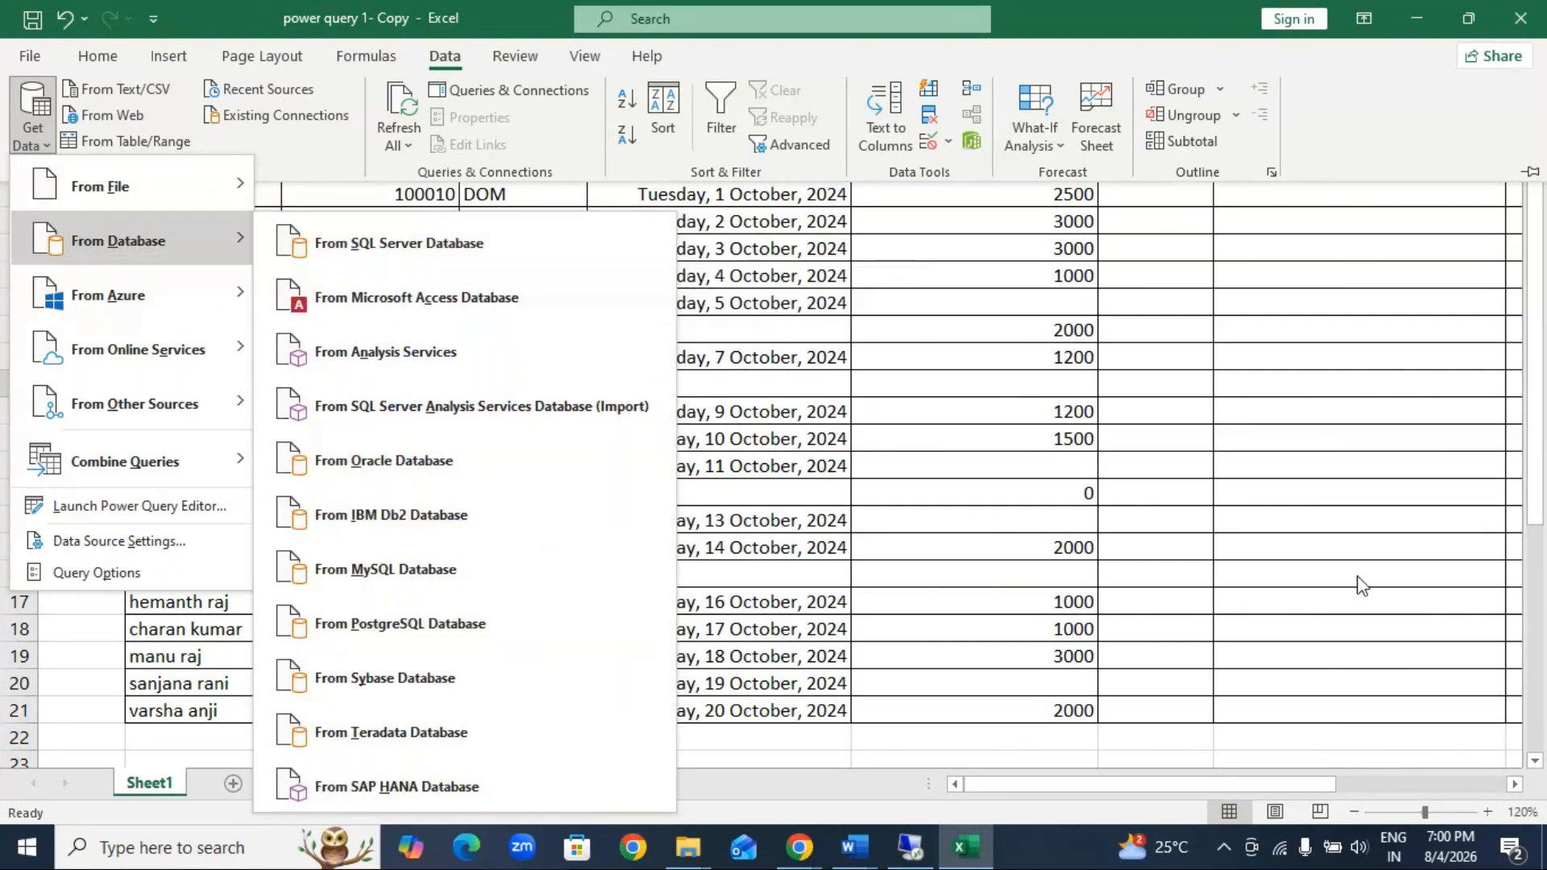
pyautogui.click(1280, 736)
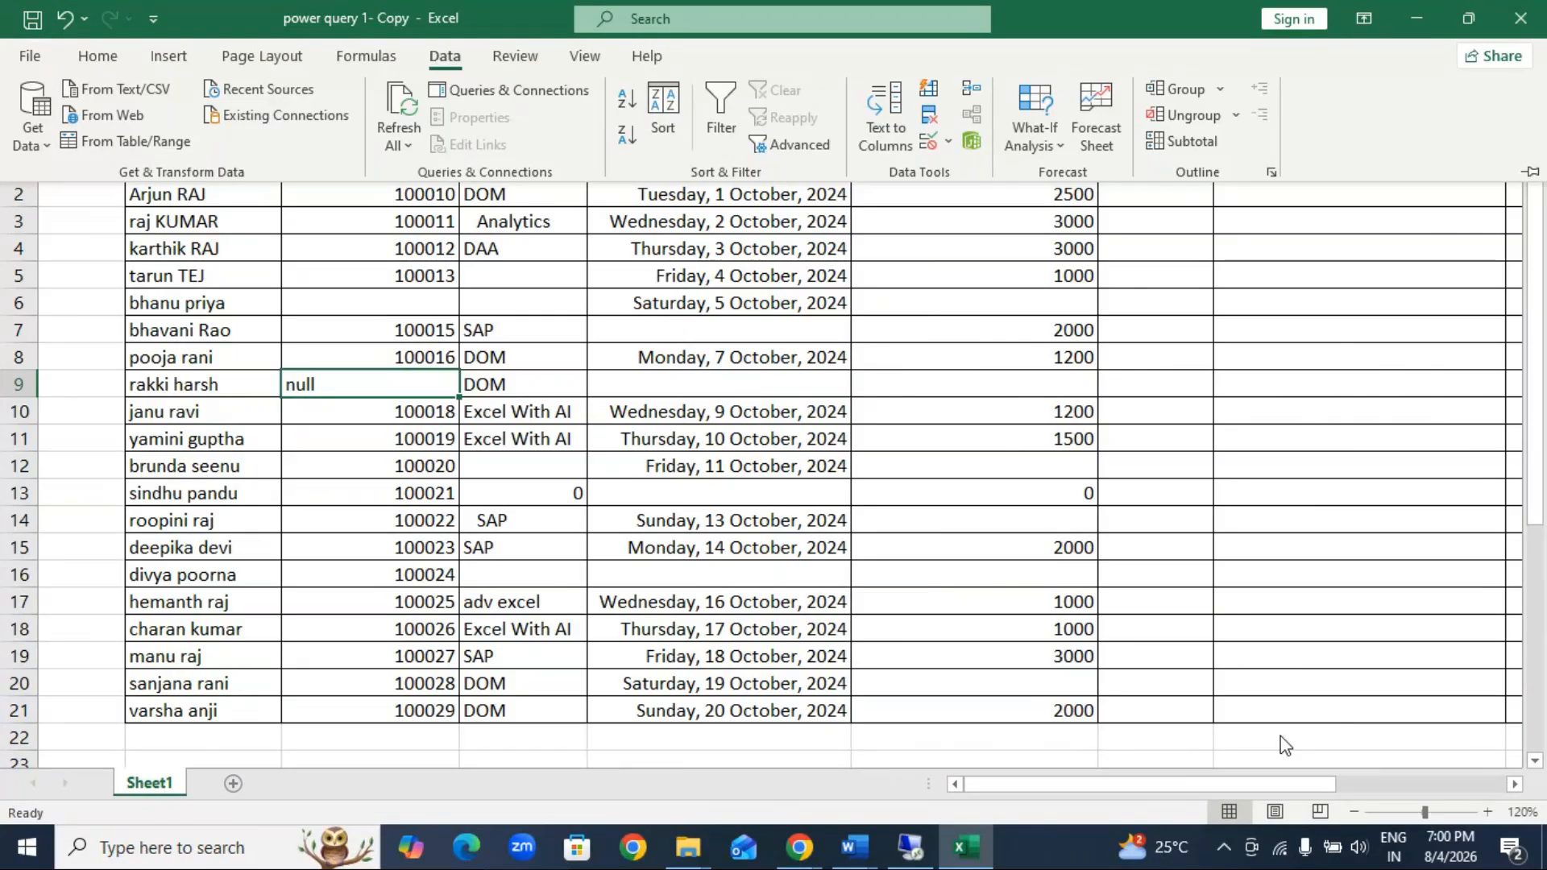
pyautogui.click(1307, 601)
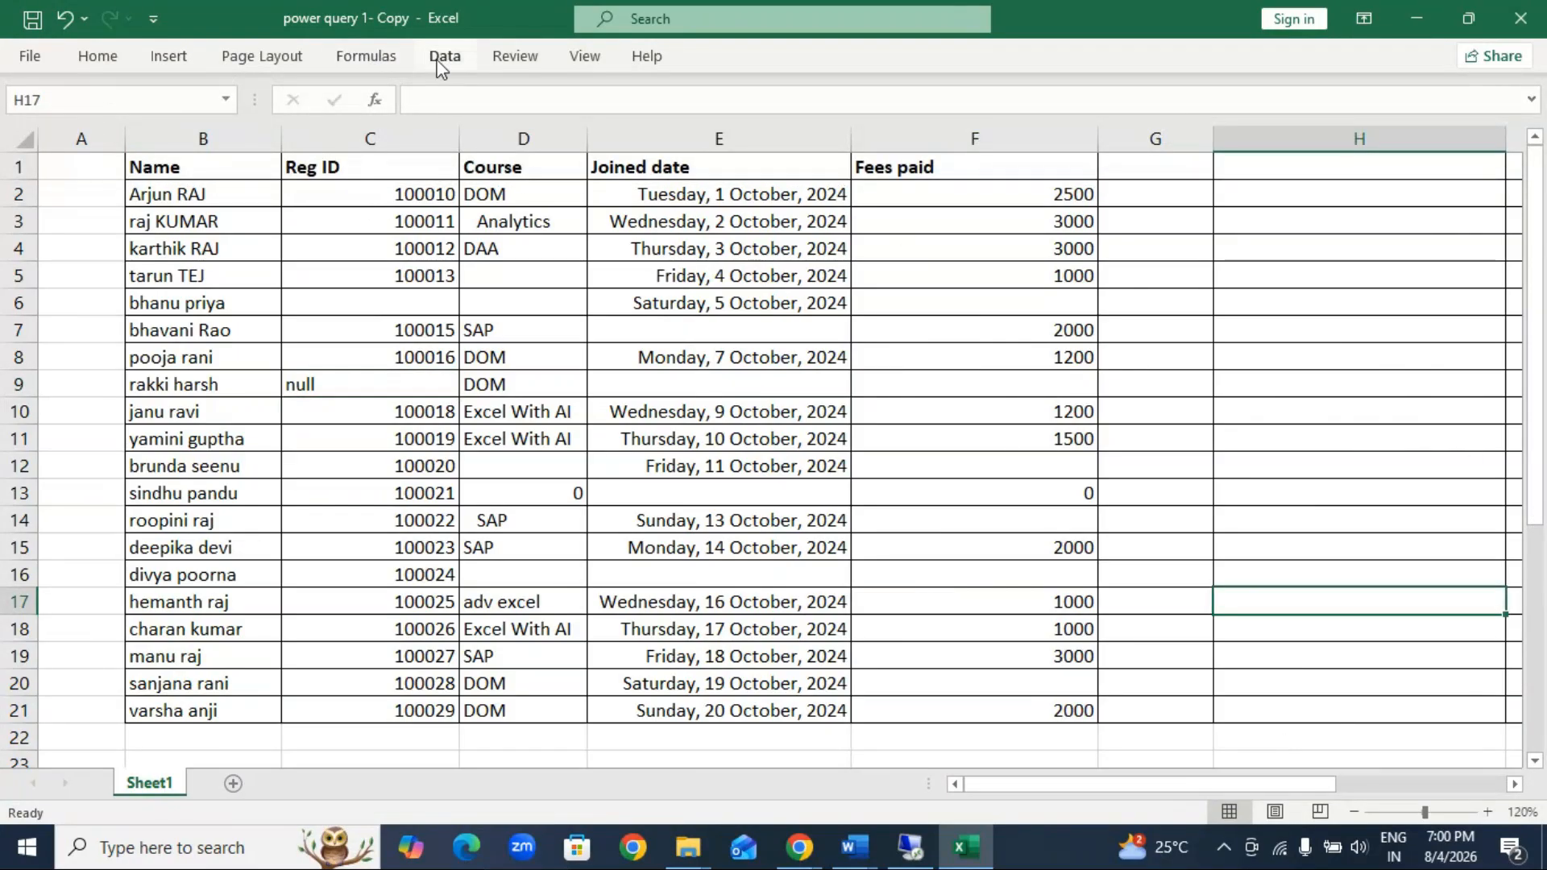
pyautogui.click(460, 64)
pyautogui.click(30, 149)
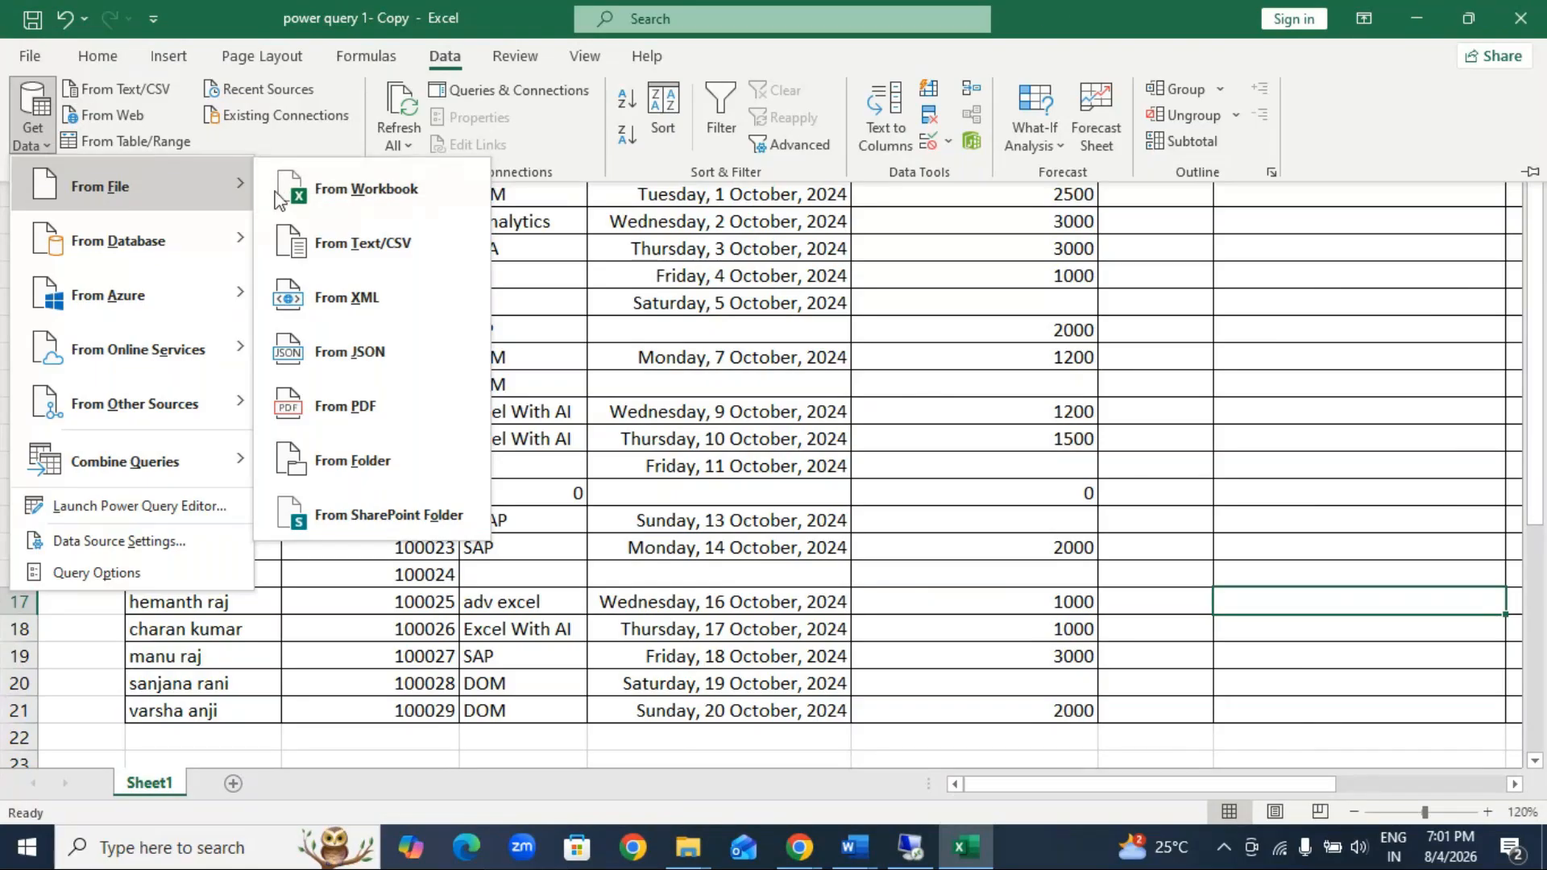
pyautogui.click(366, 190)
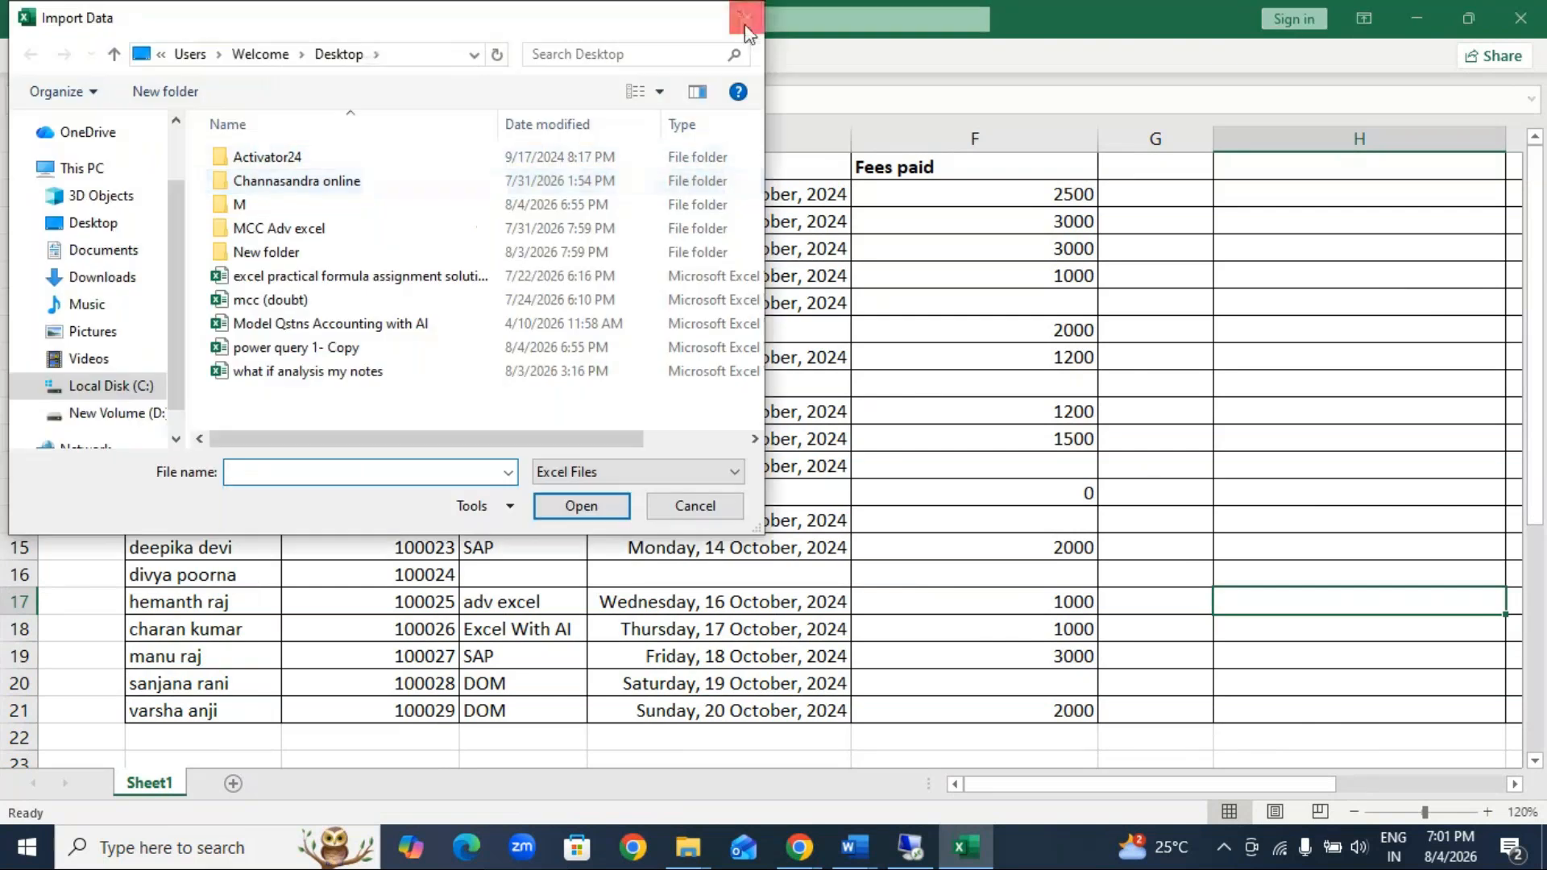
pyautogui.click(744, 25)
pyautogui.click(1269, 303)
# Step: Close the power query 1- Copy workbook without saving and minimise the GoTo Meeting and WhatsApp windows
pyautogui.click(1520, 17)
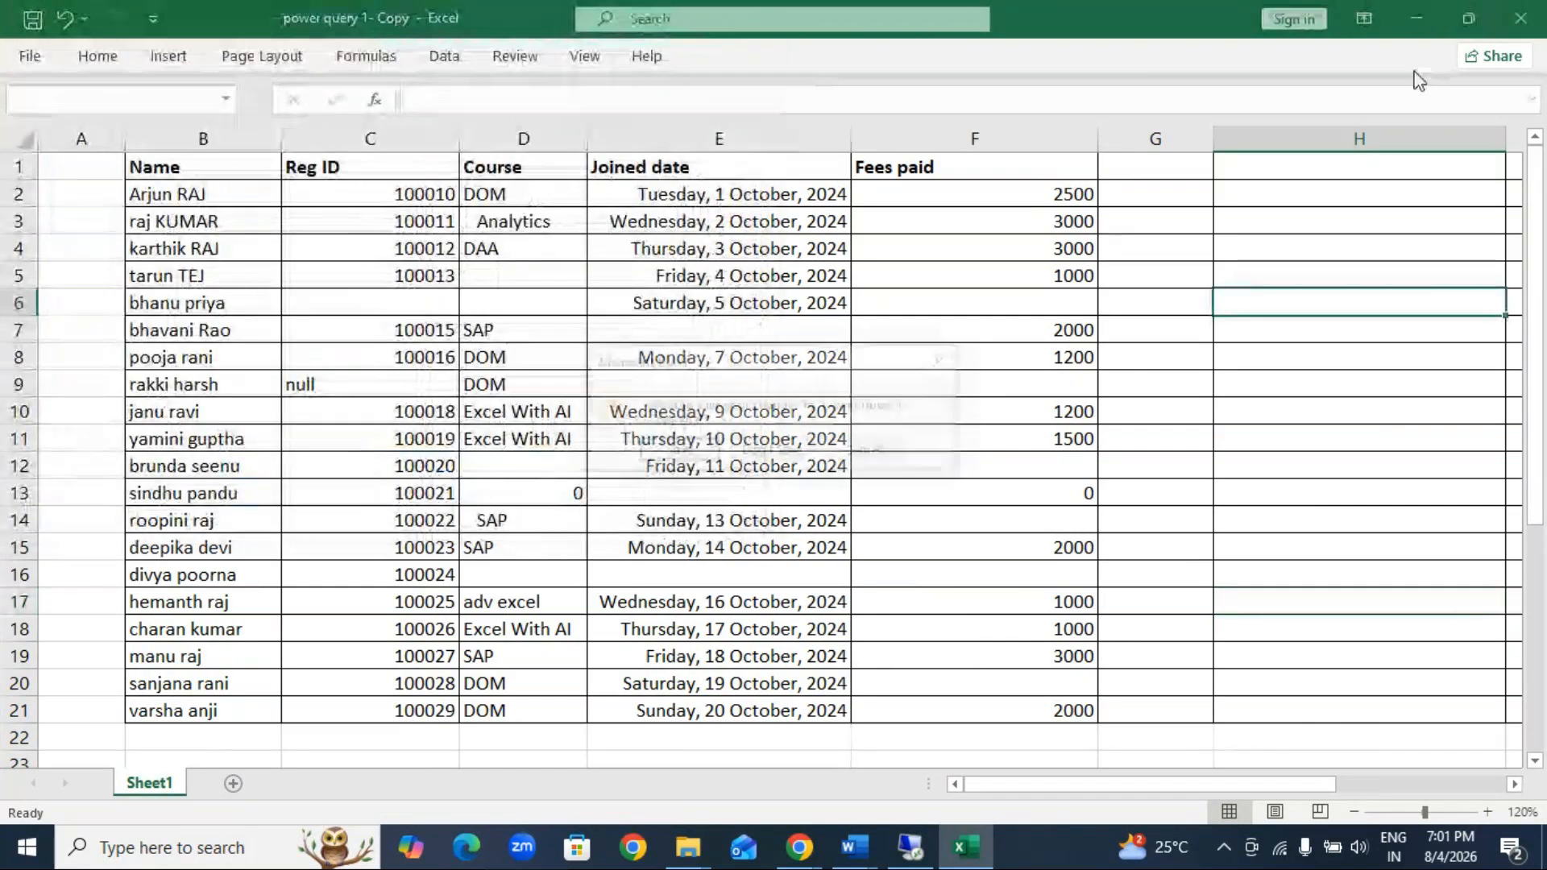
pyautogui.click(785, 452)
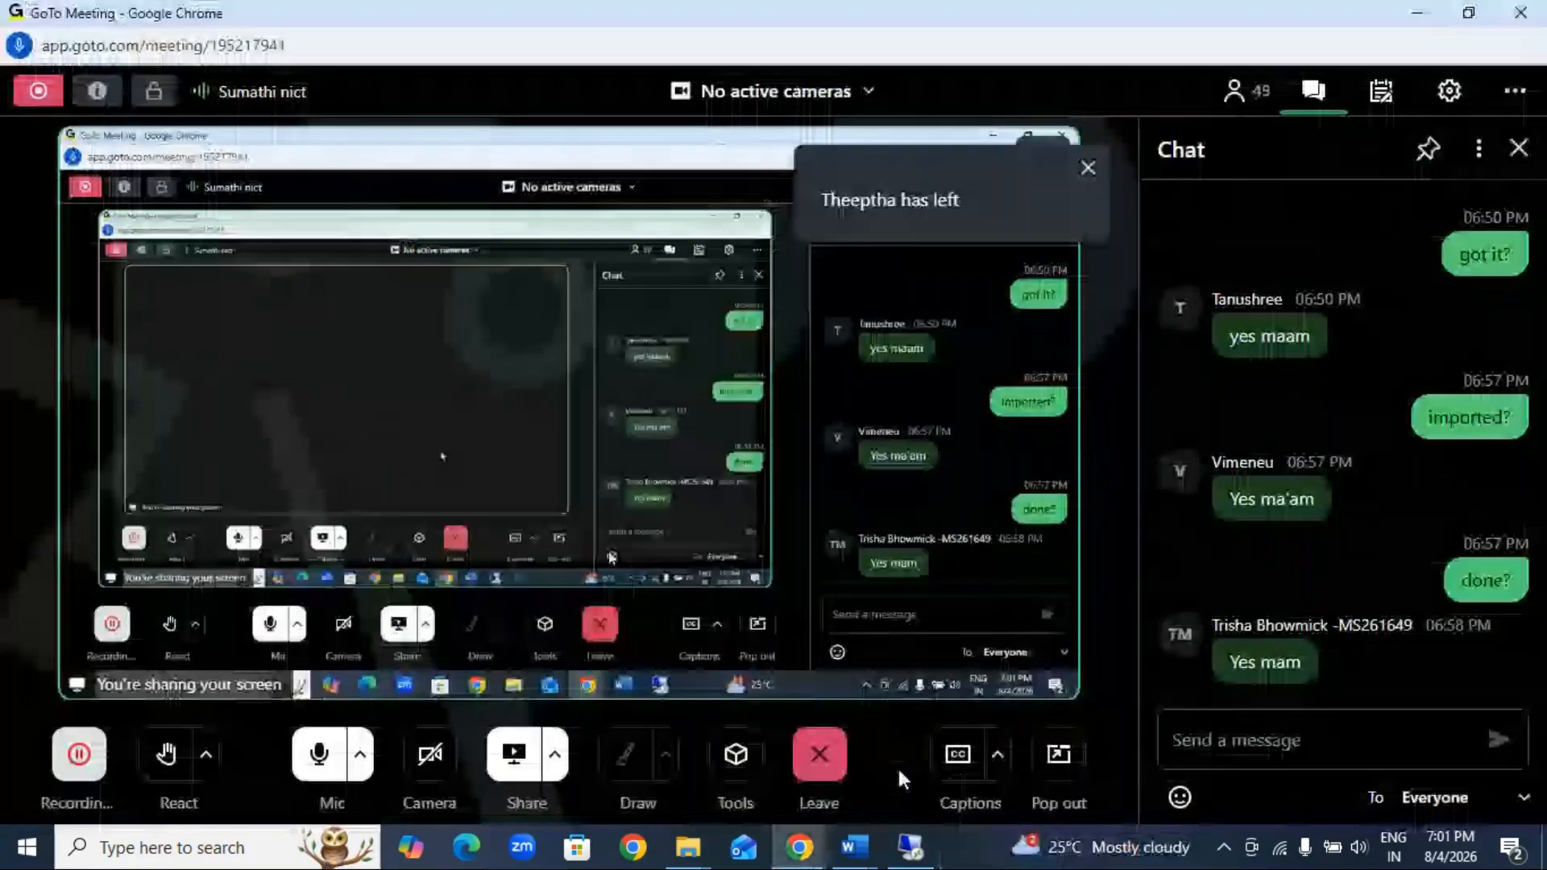
pyautogui.click(1426, 18)
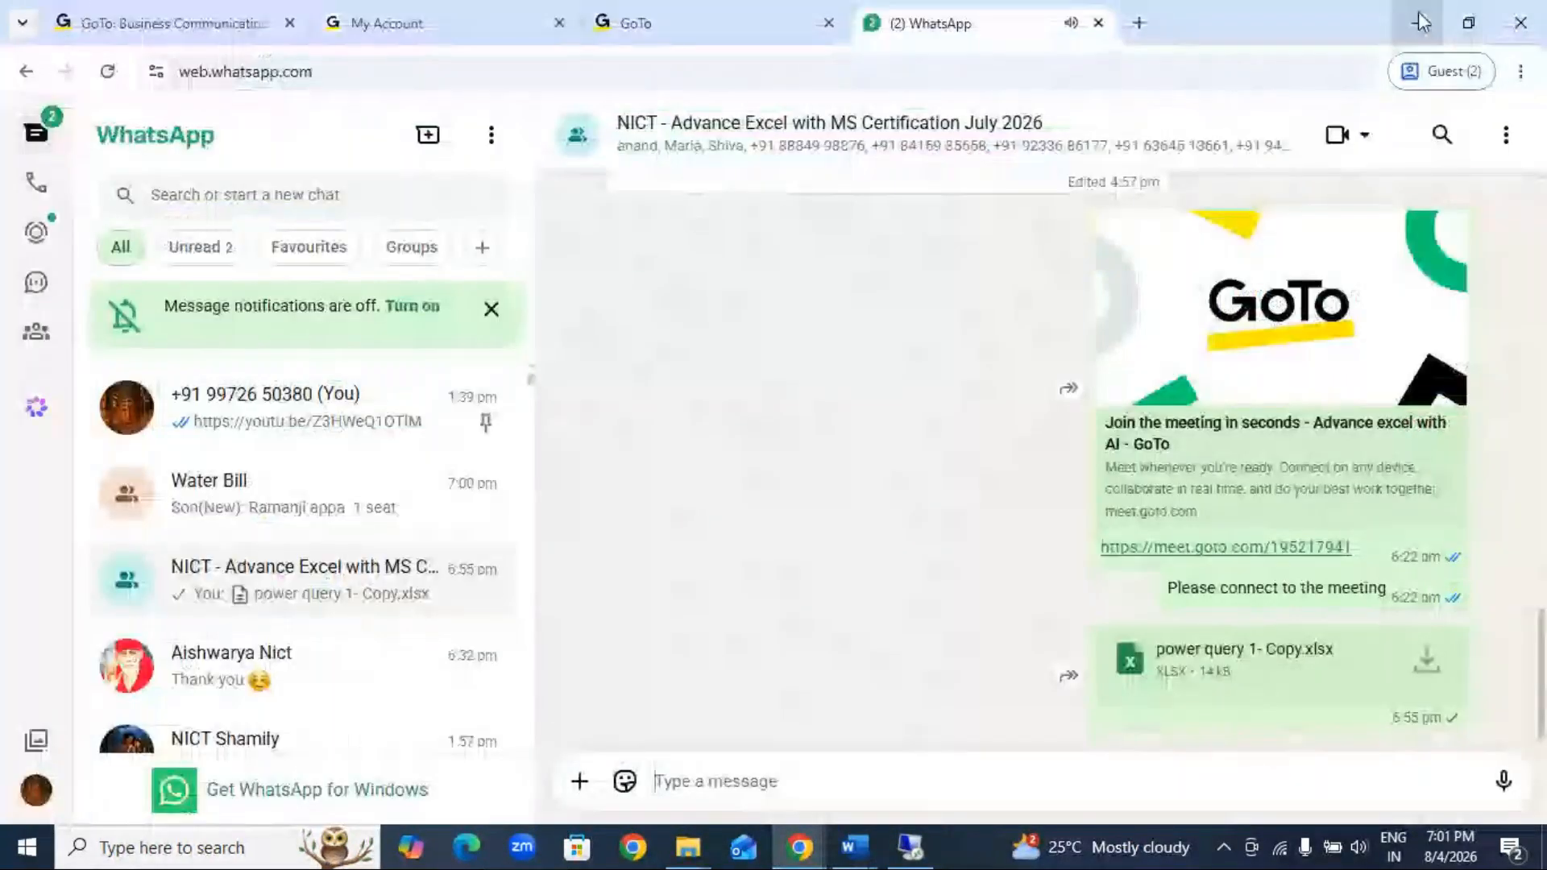
pyautogui.click(1420, 22)
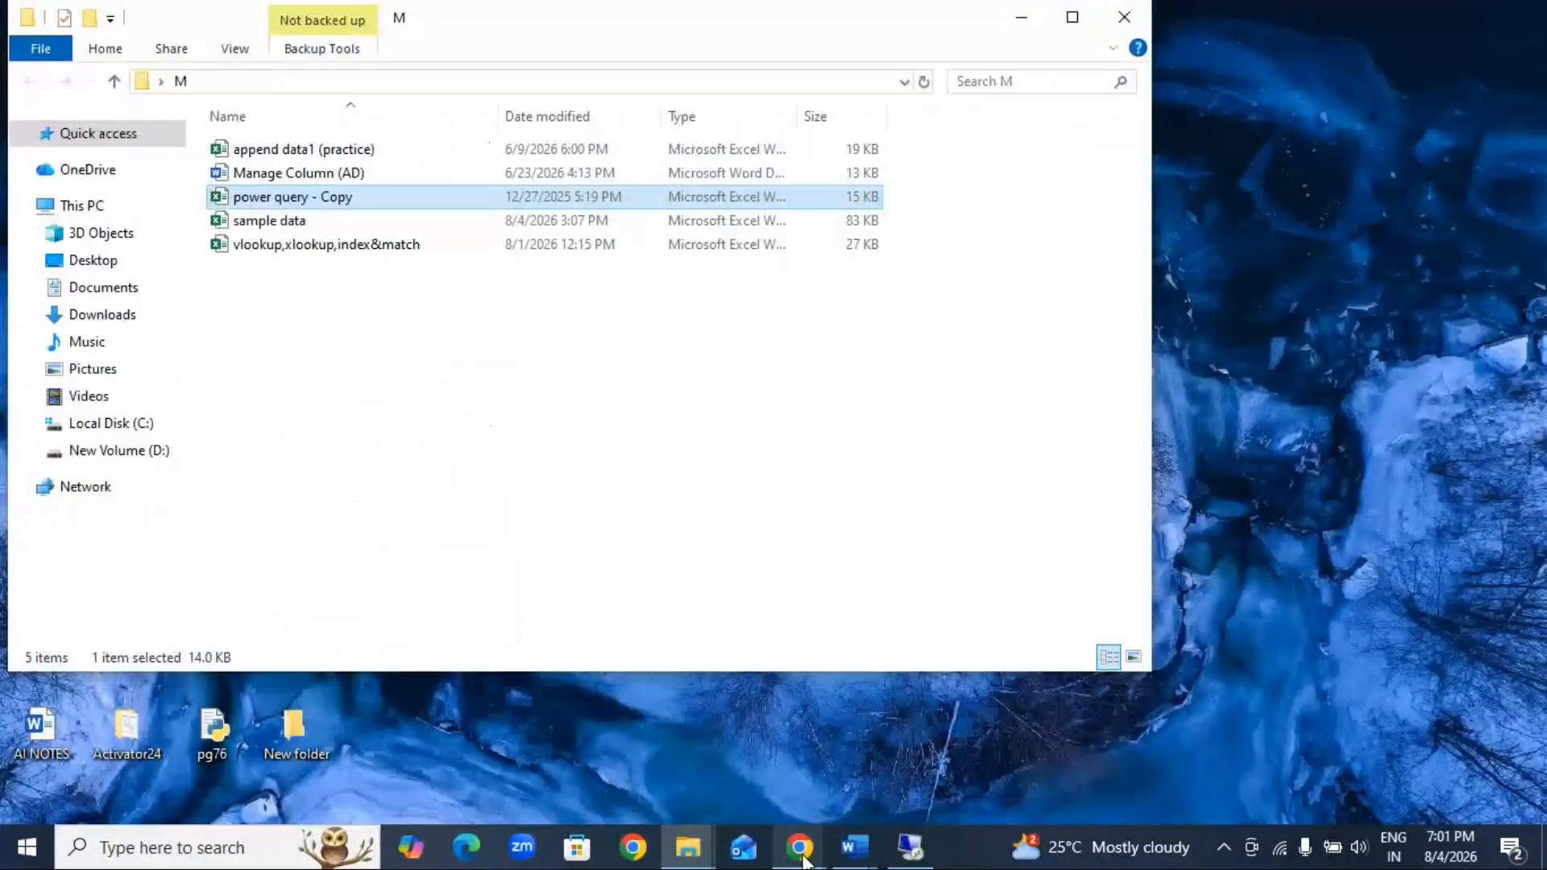
# Step: Check the GoTo Meeting window, minimise it again, and close the M folder window to clear the desktop
pyautogui.moveTo(800, 851)
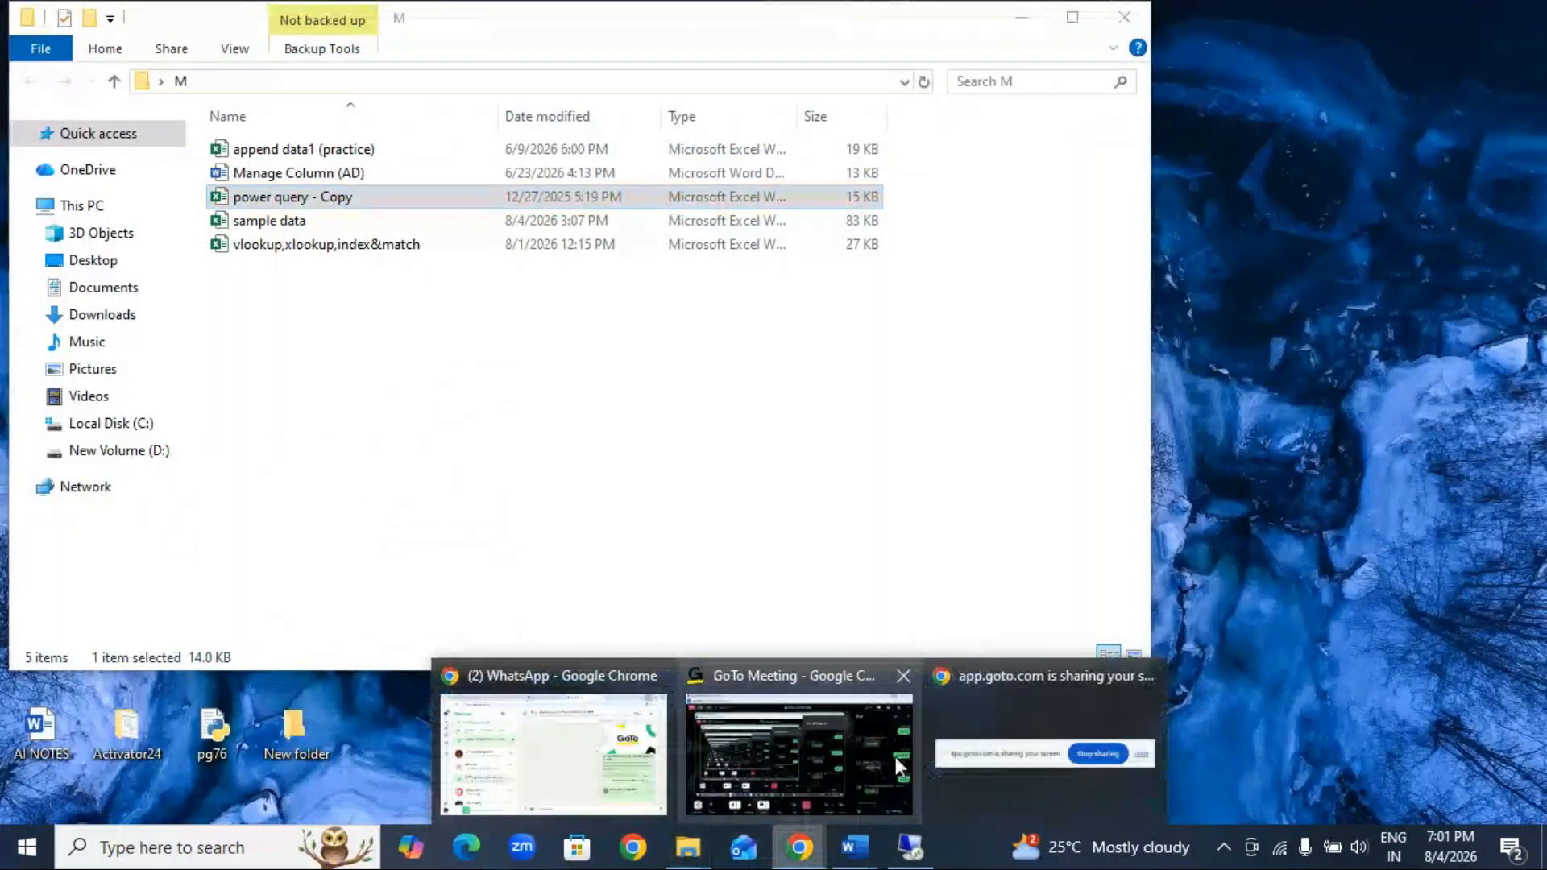
pyautogui.click(883, 726)
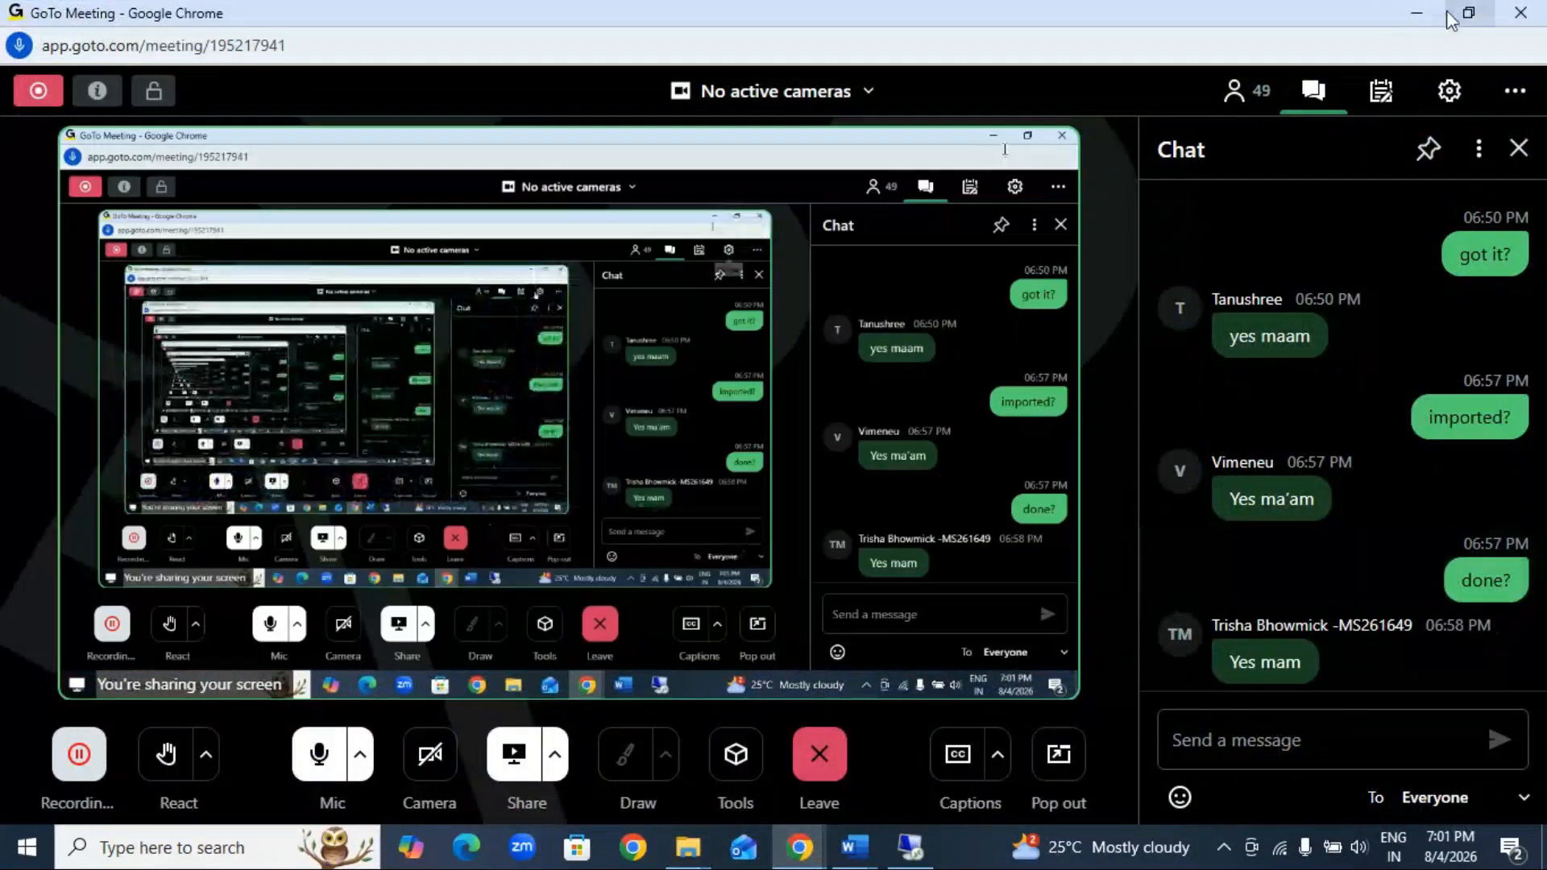
pyautogui.click(1417, 13)
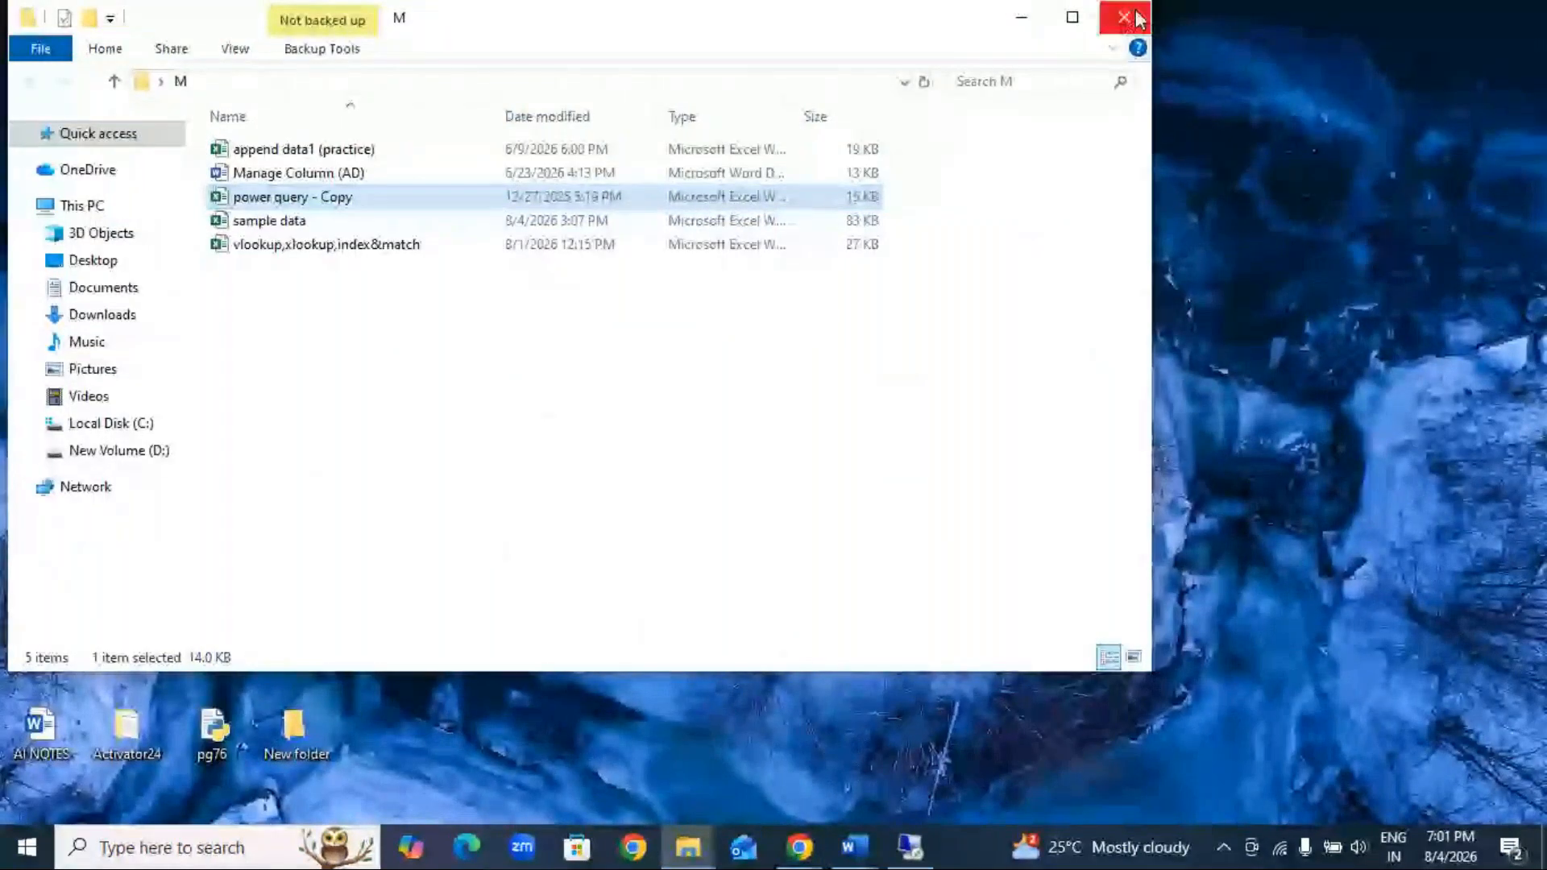
pyautogui.click(1124, 17)
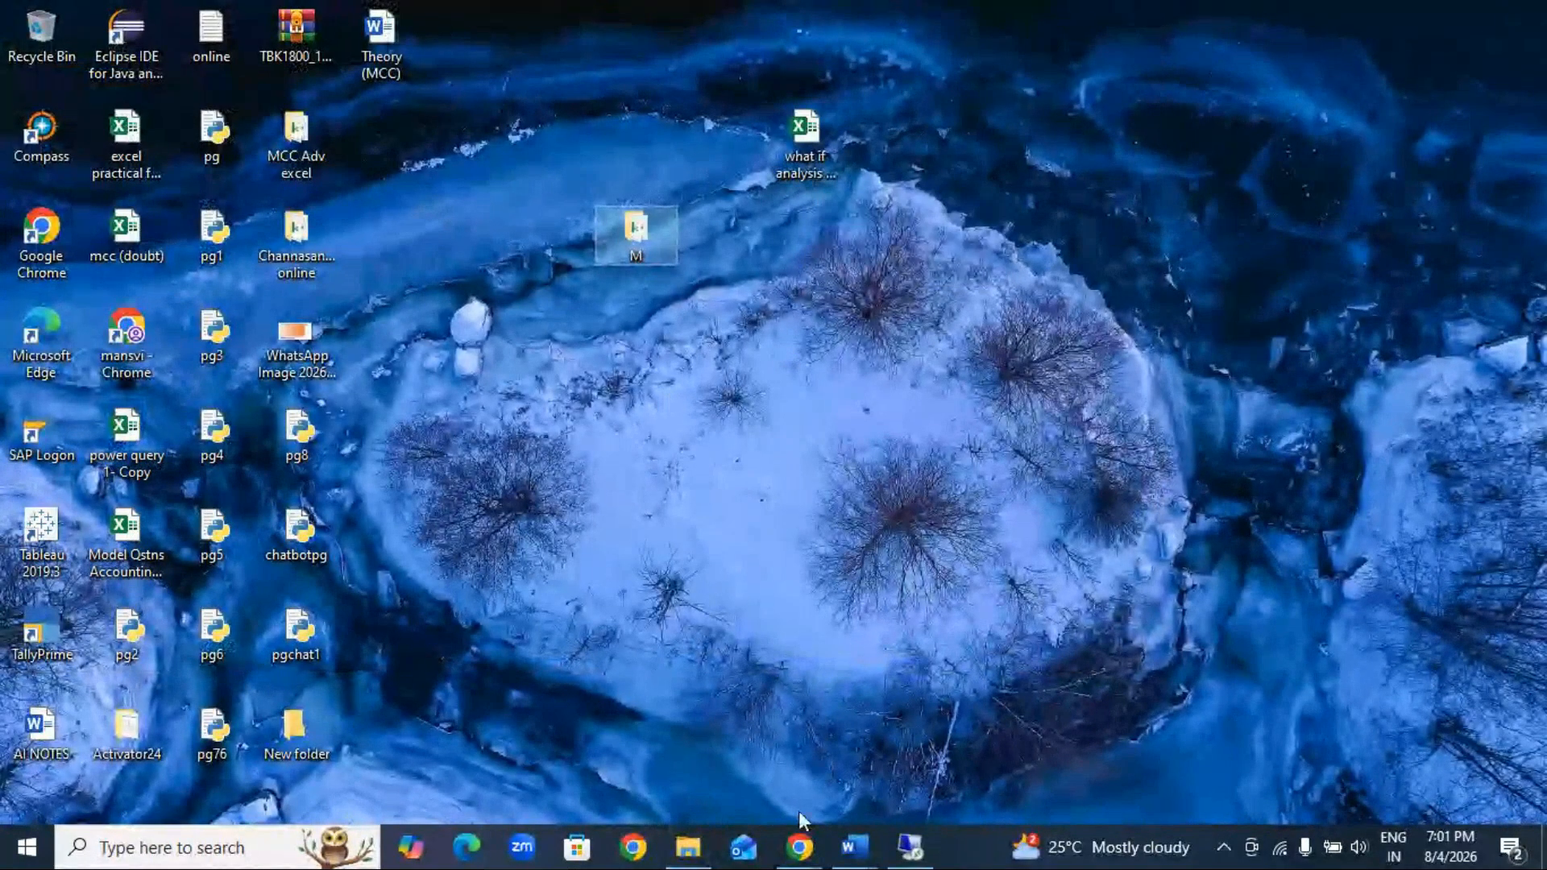
# Step: Switch to Remote Desktop Connection and connect to 192.168.1.18, entering the account password
pyautogui.press('super+s')
pyautogui.hotkey('alt', 'Tab')
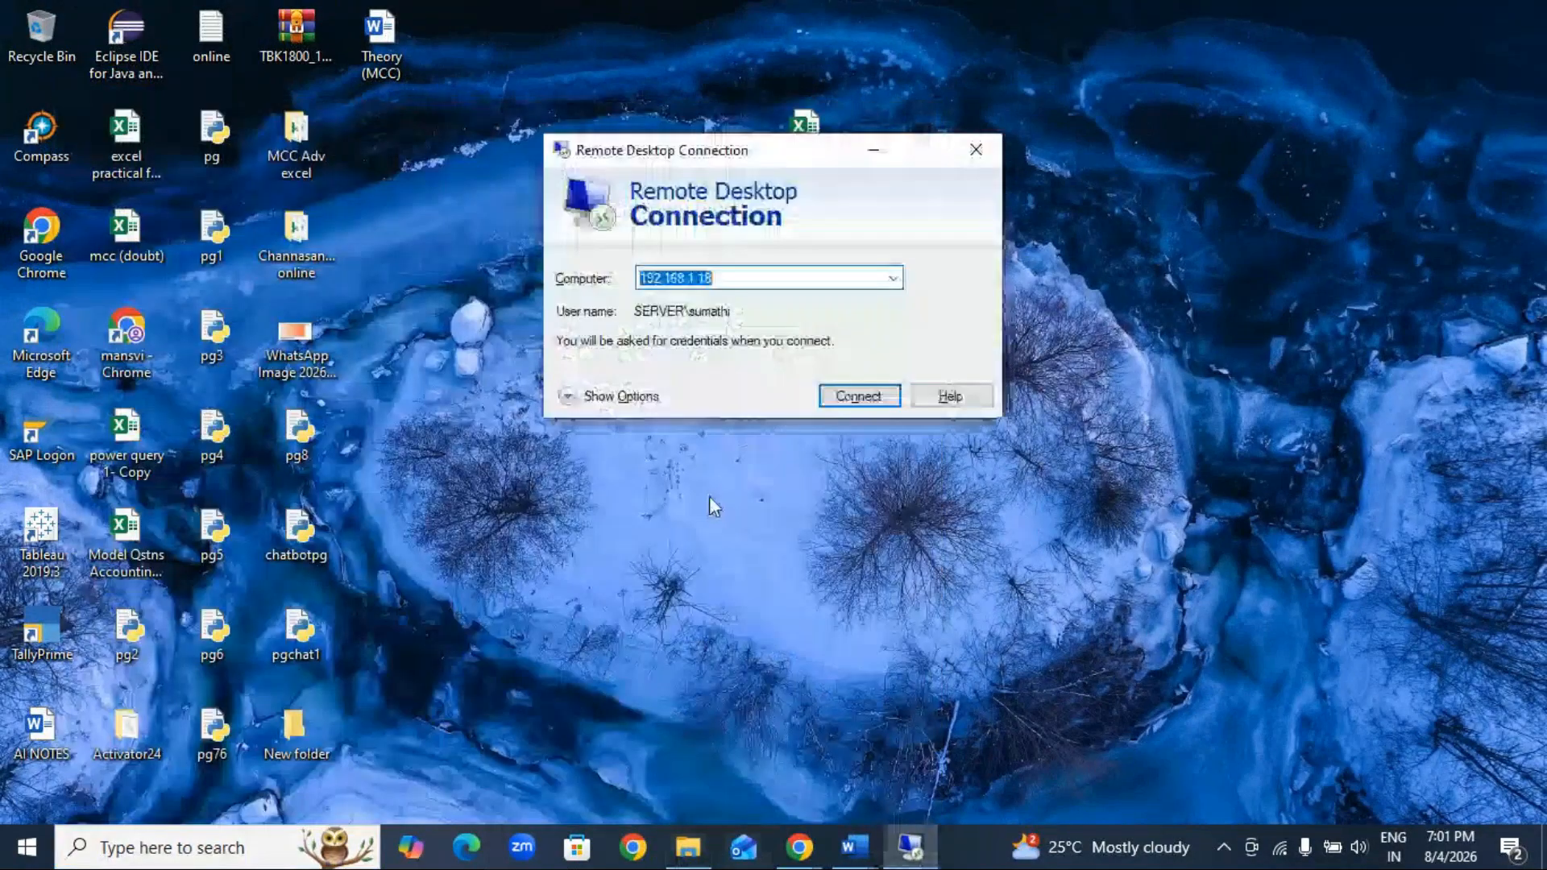
pyautogui.press('Return')
pyautogui.write('•••••••')
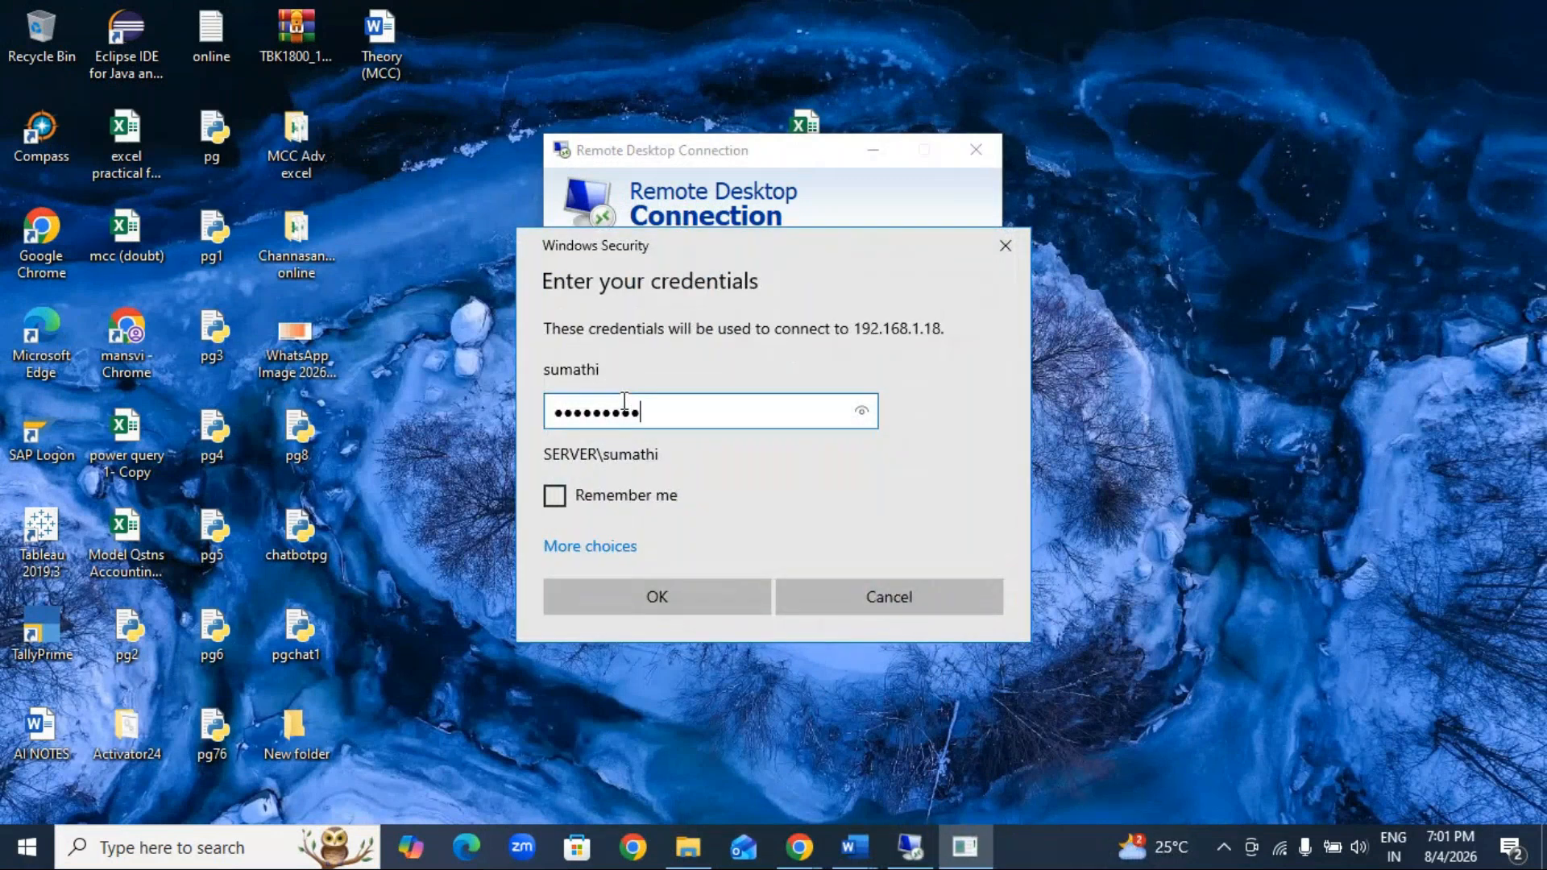
pyautogui.press('Return')
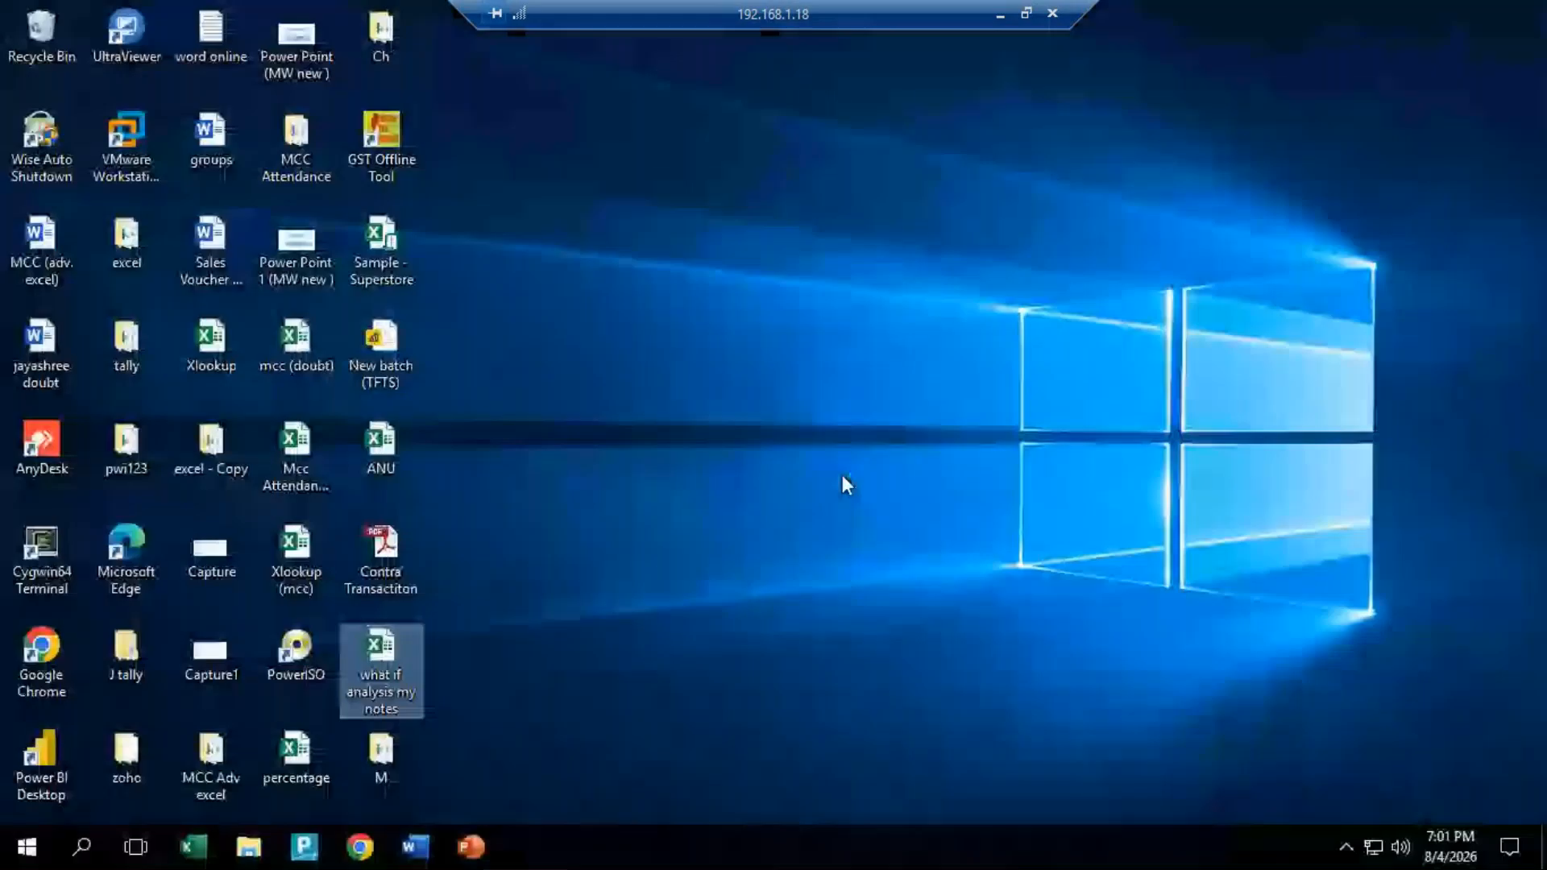
# Step: Open Excel on the remote computer and create a blank workbook
pyautogui.rightClick(843, 479)
pyautogui.click(899, 413)
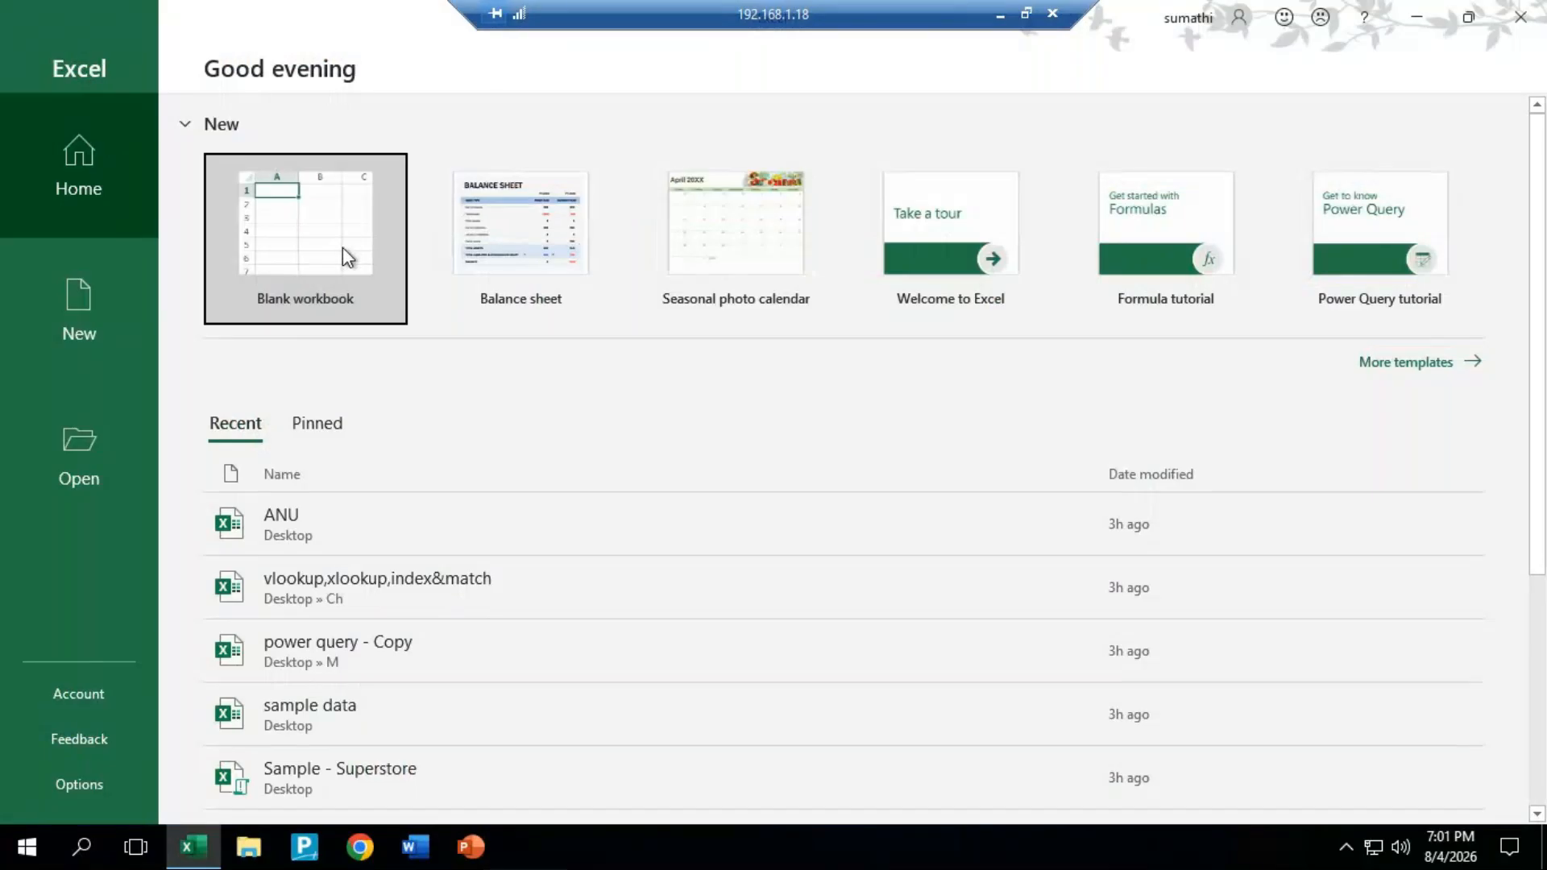
pyautogui.click(379, 311)
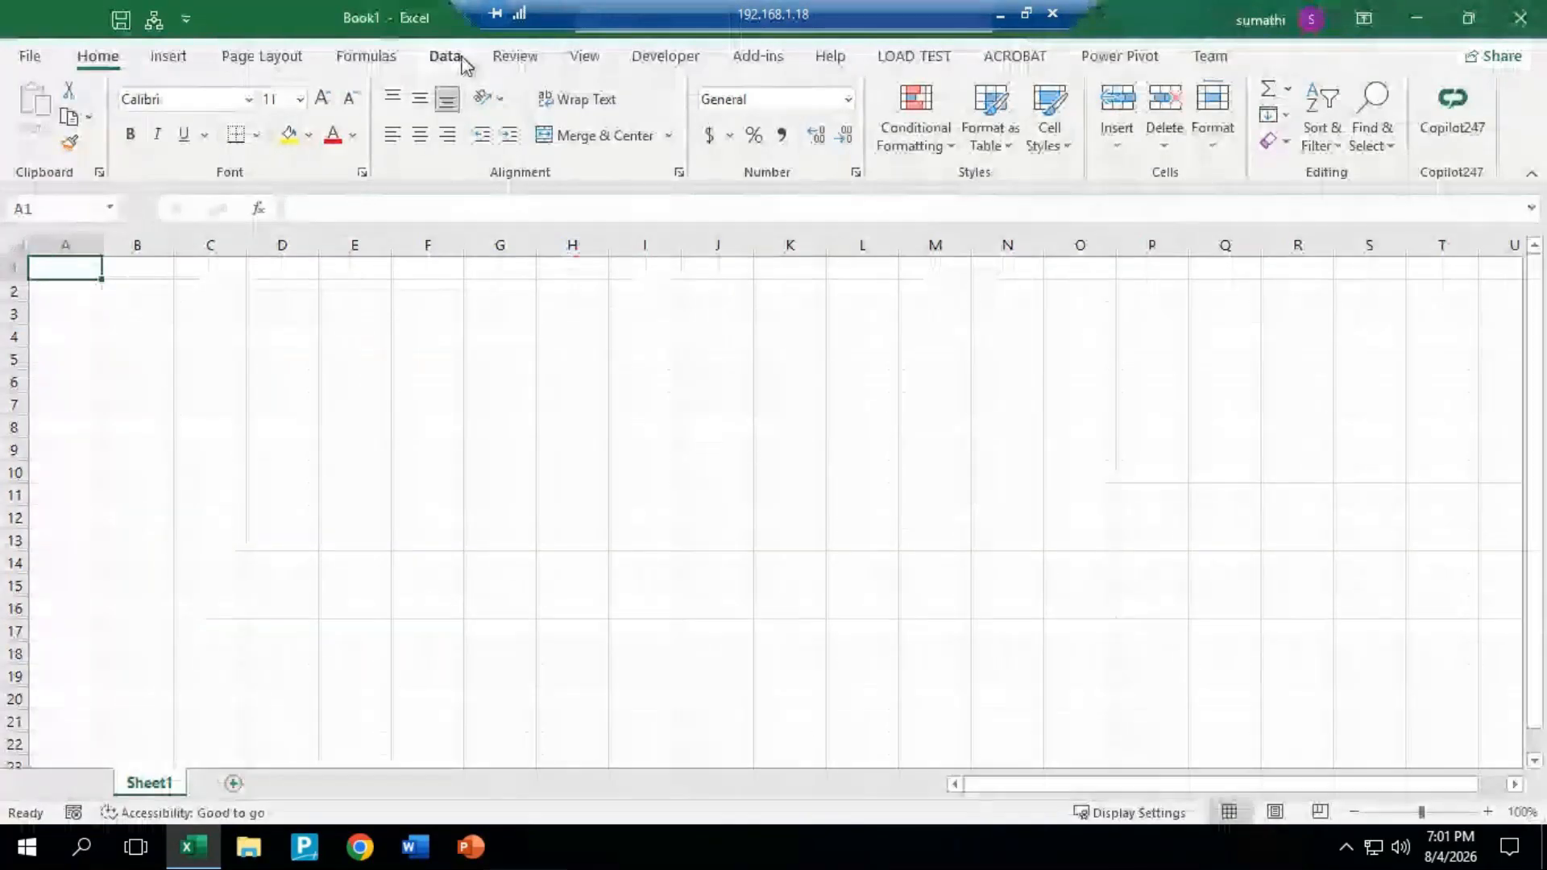
# Step: Try to import the power query - Copy workbook from the Desktop's M folder with Get Data
pyautogui.click(445, 56)
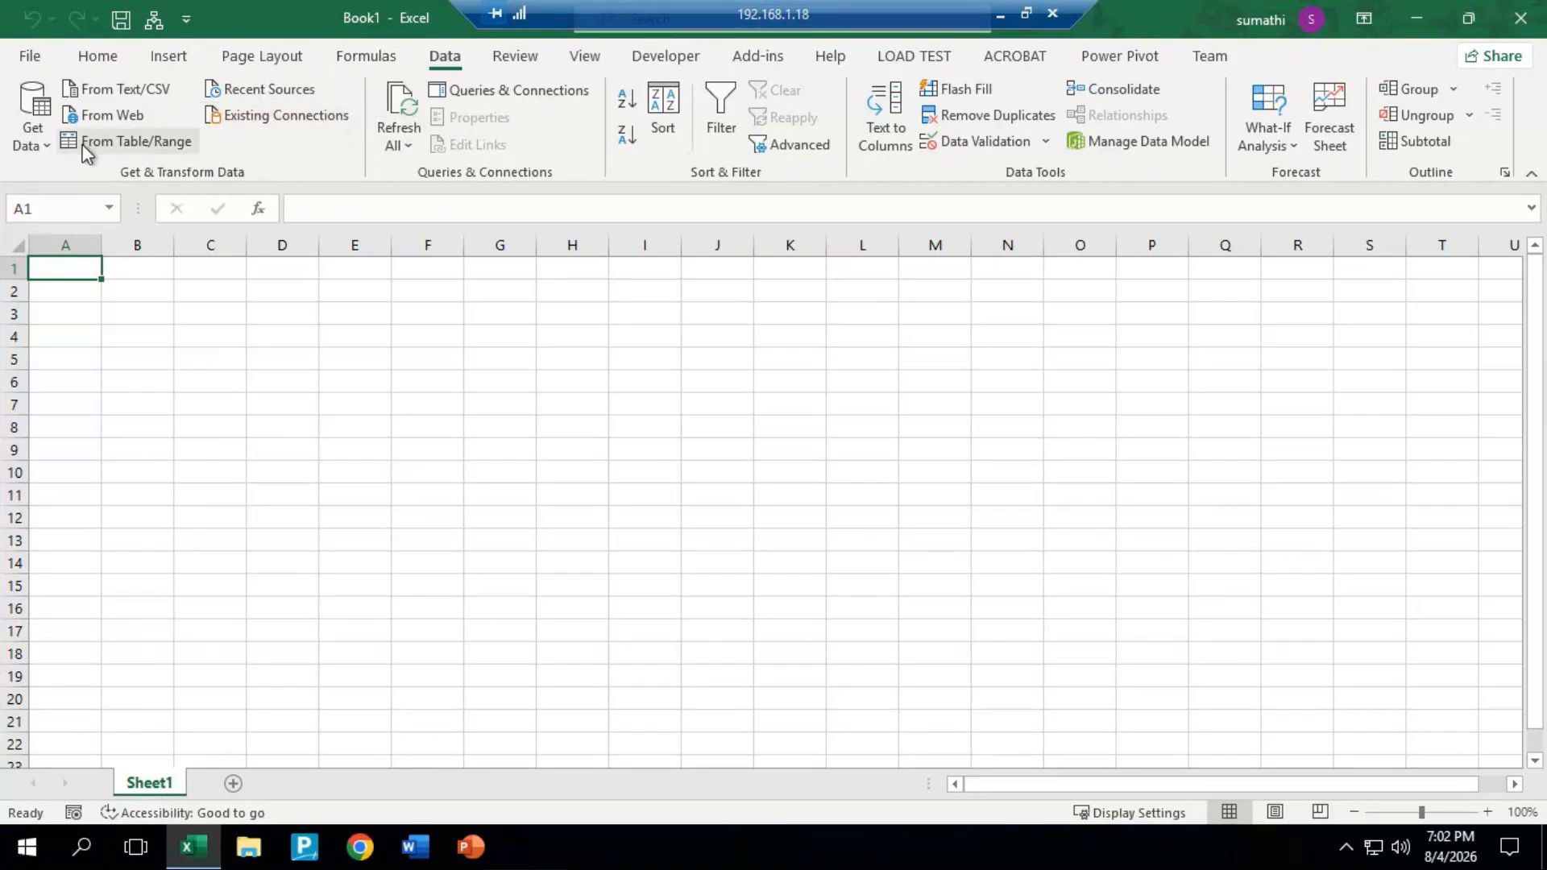
pyautogui.click(34, 130)
pyautogui.moveTo(46, 182)
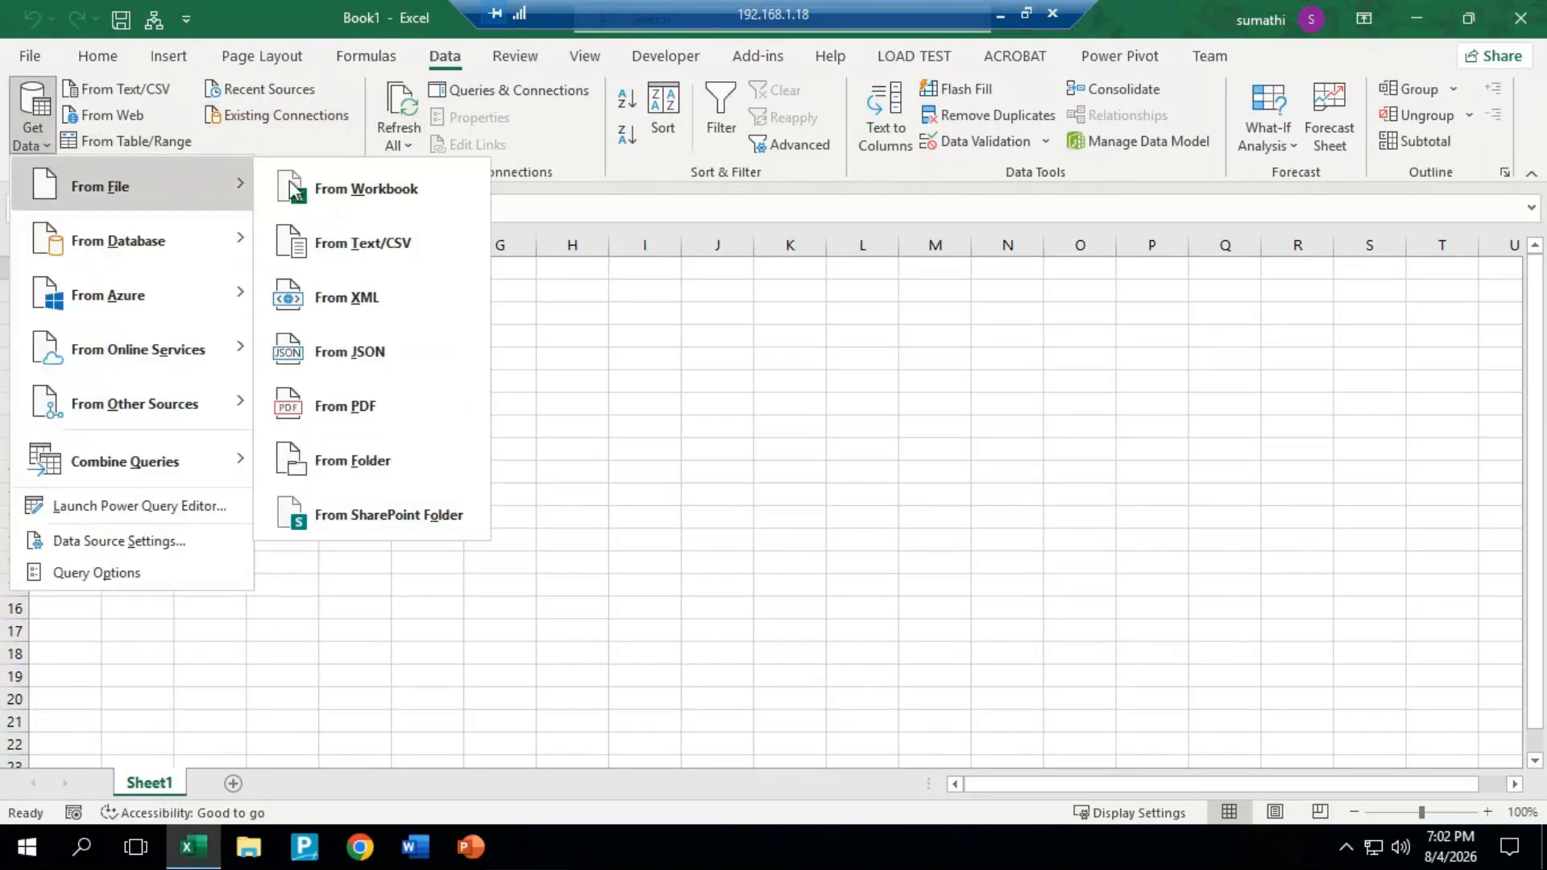
pyautogui.click(409, 186)
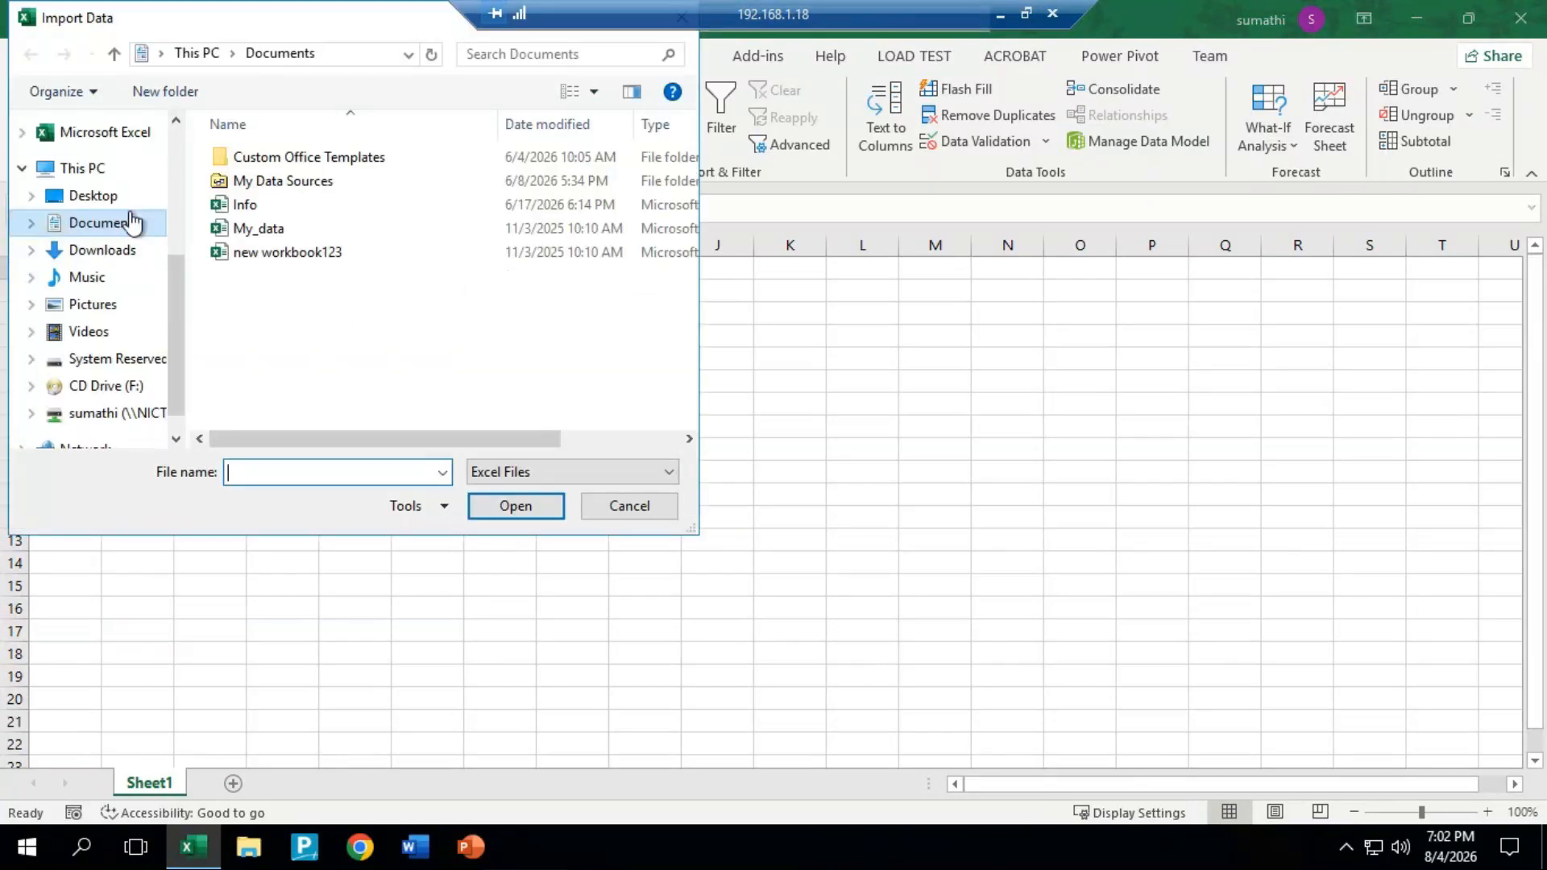
pyautogui.click(101, 196)
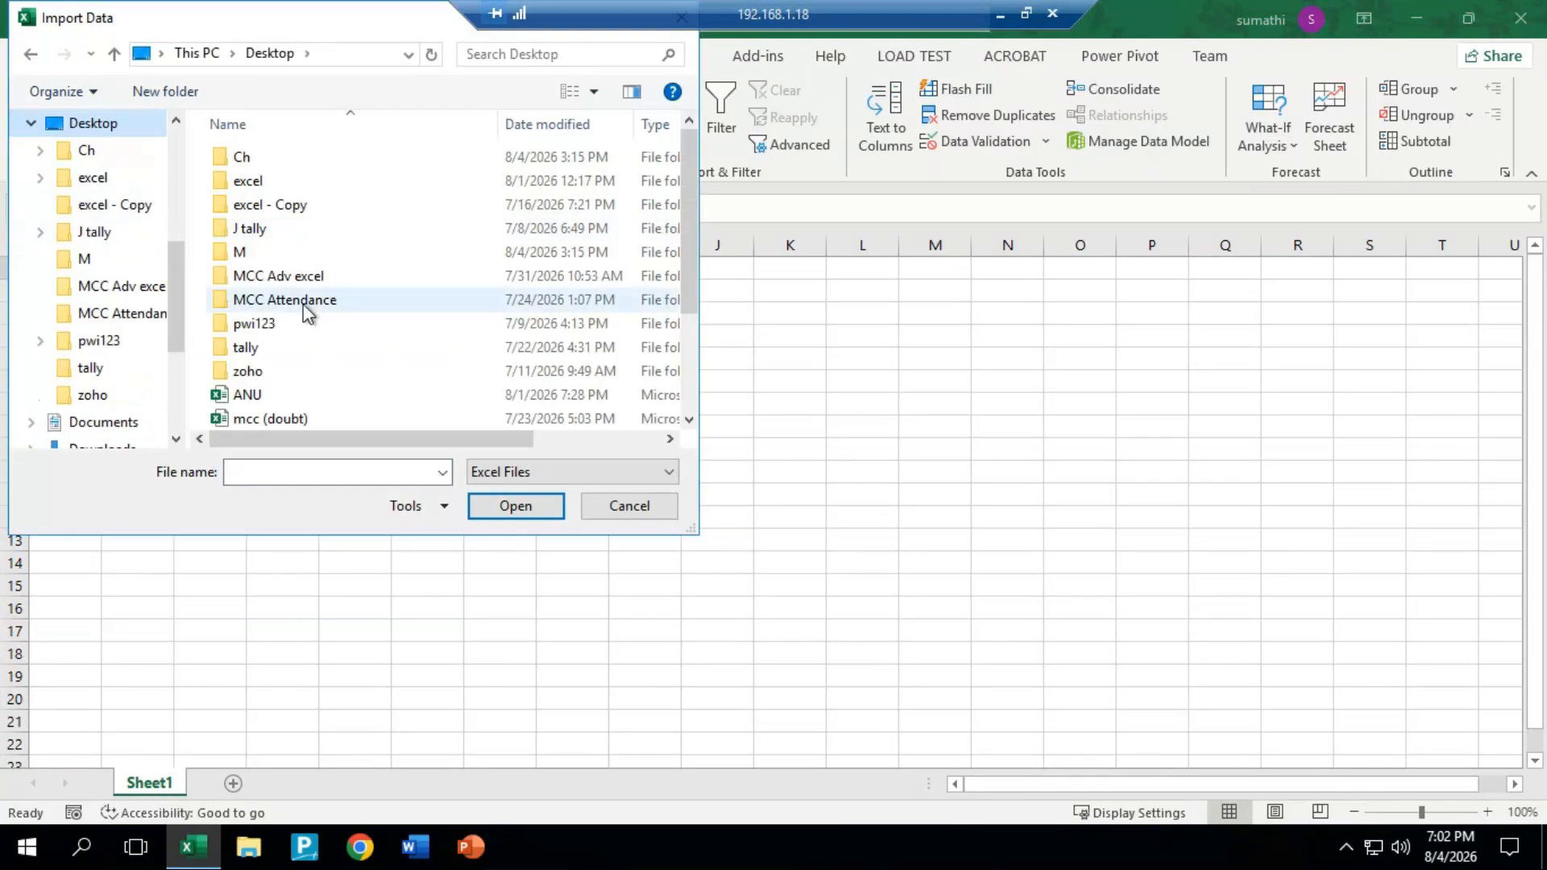
pyautogui.click(256, 255)
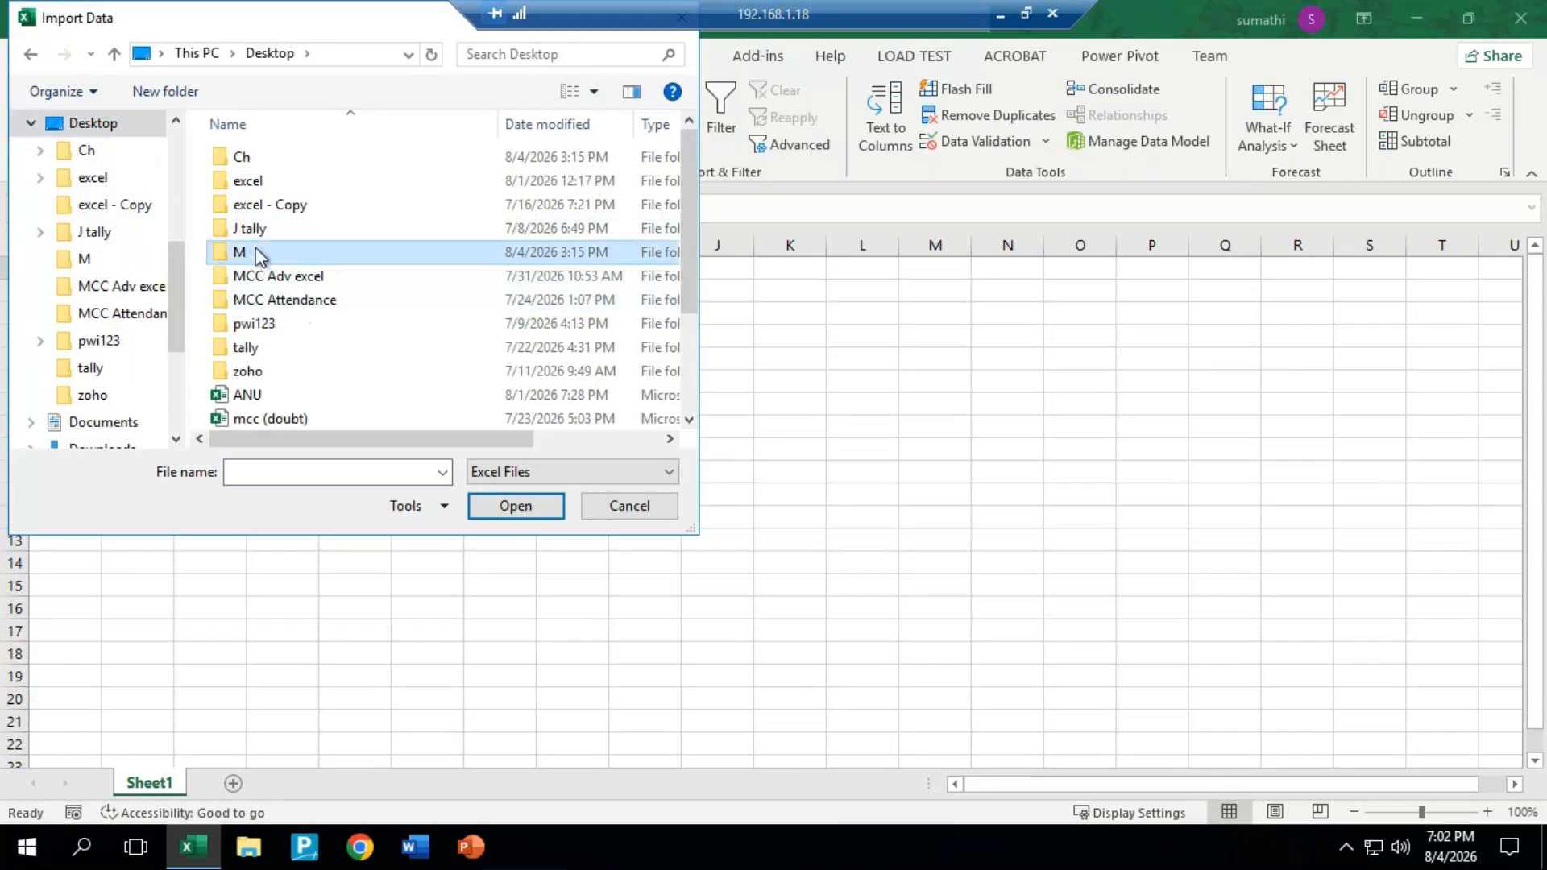
pyautogui.doubleClick(257, 254)
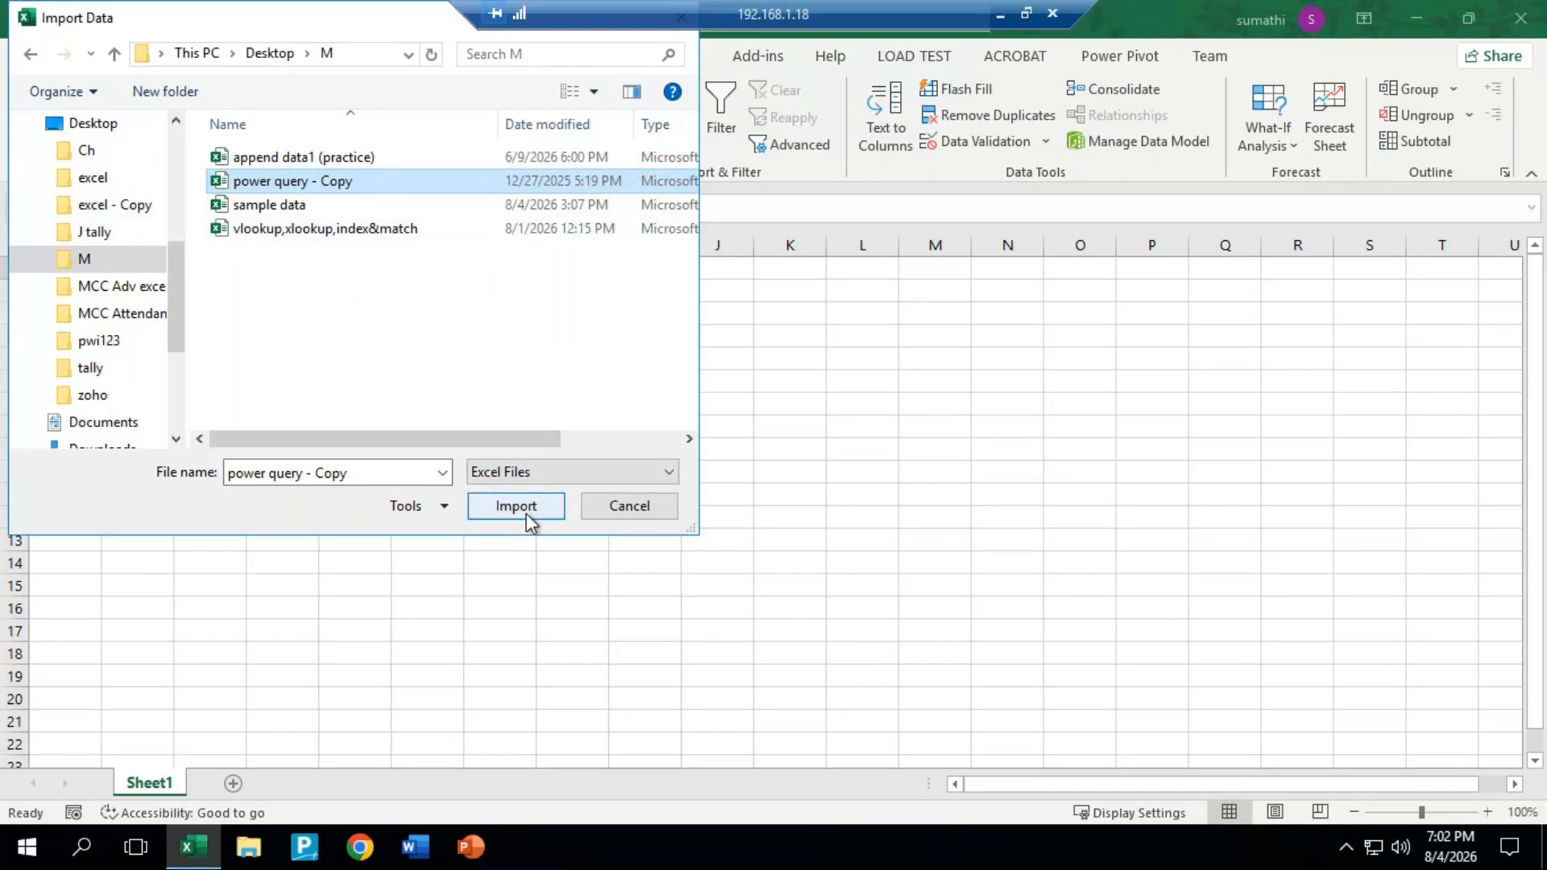
pyautogui.click(668, 508)
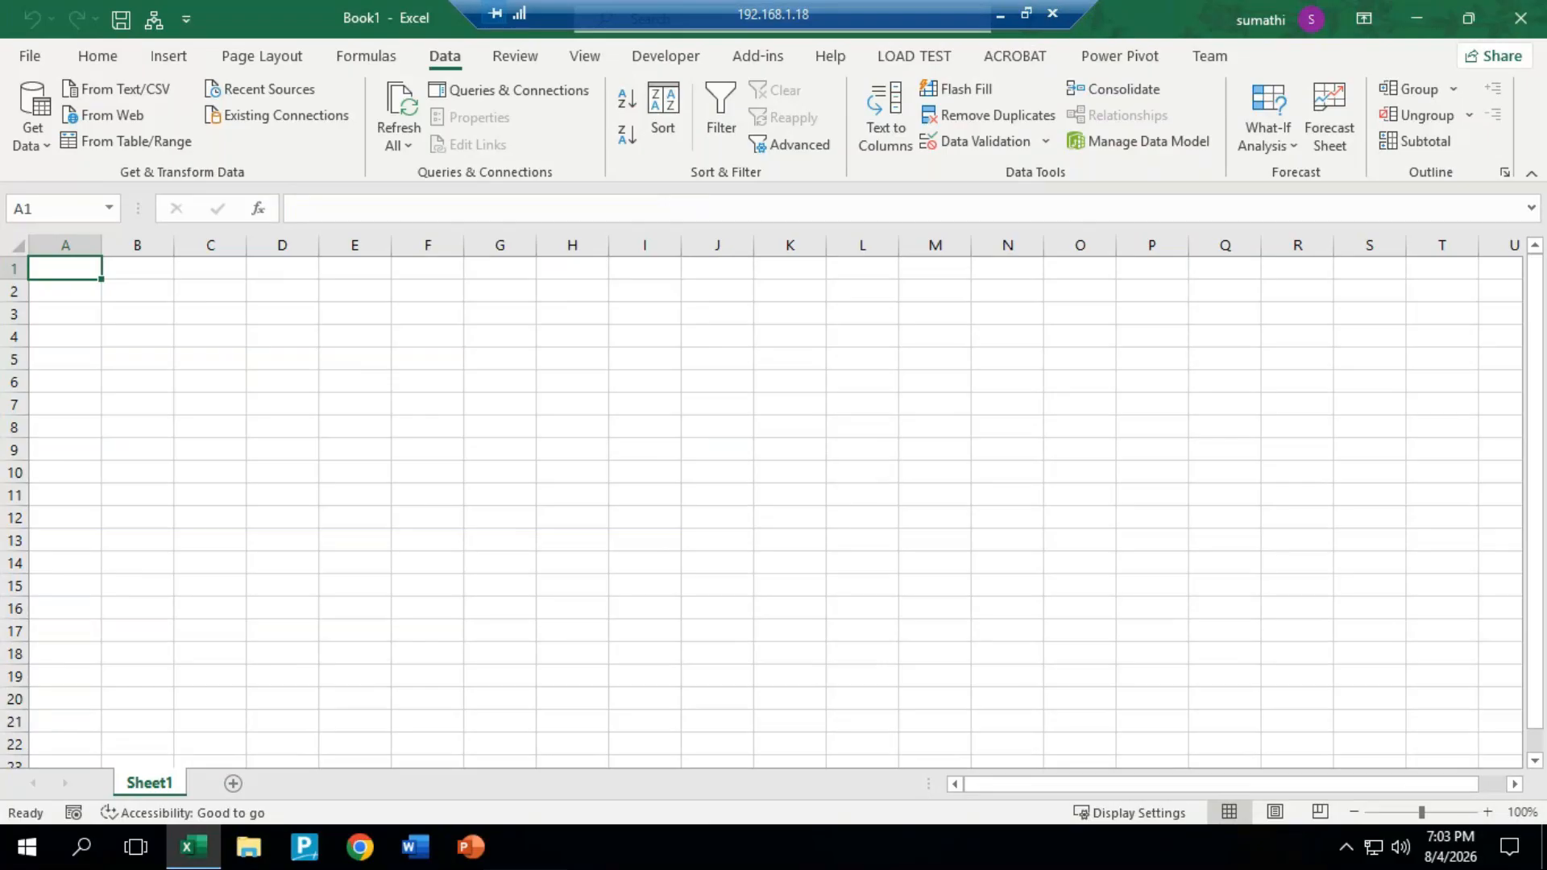
# Step: Minimise the workbook window, search the remote computer's programs for "note" and open Notepad
pyautogui.click(1417, 18)
pyautogui.click(24, 848)
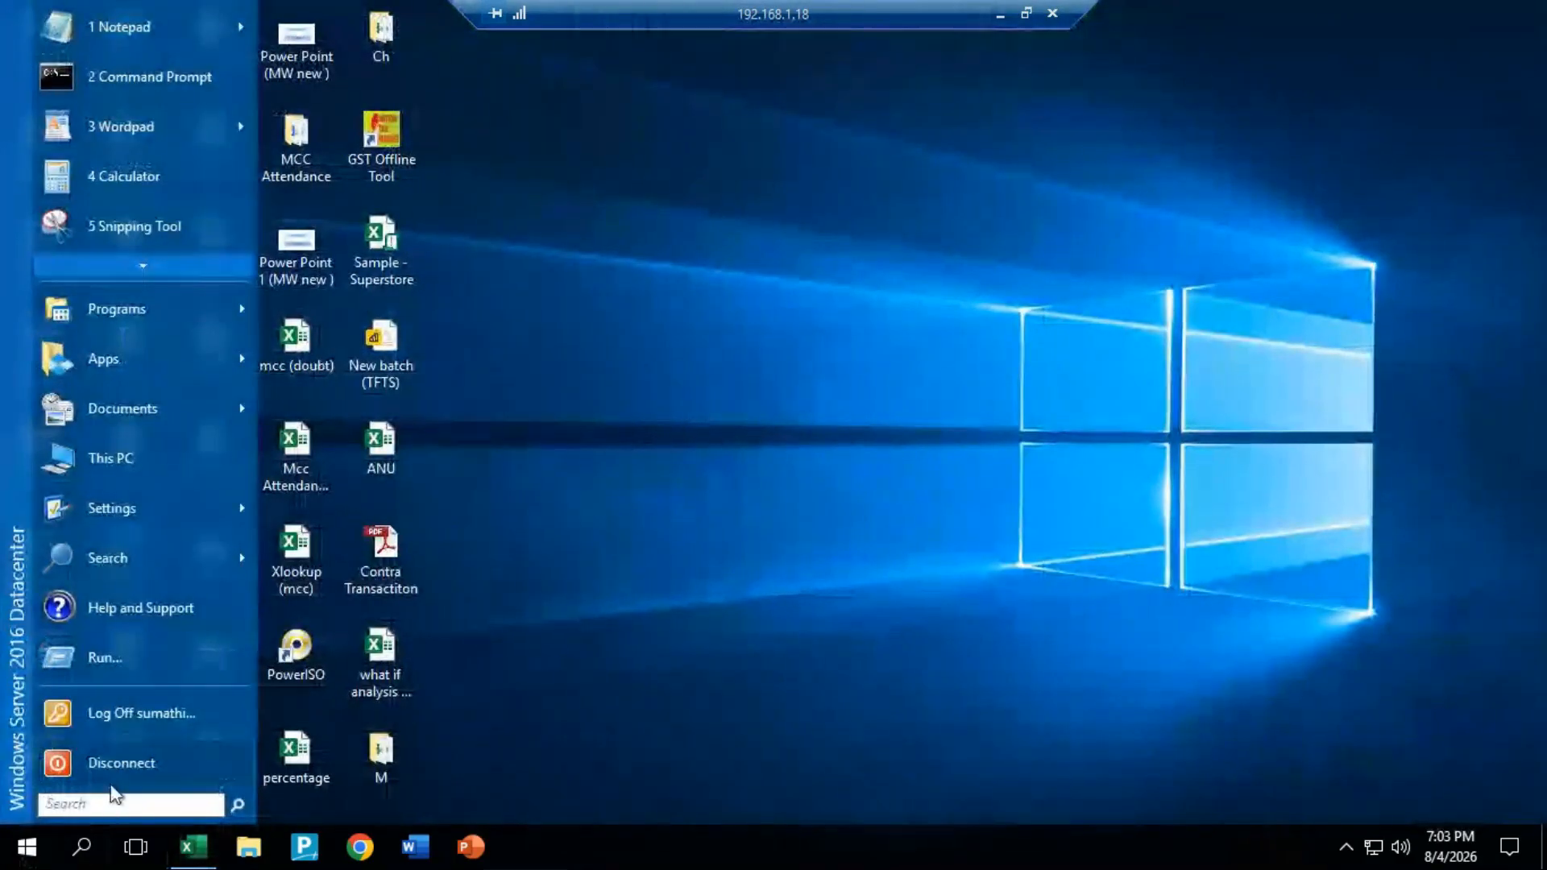
pyautogui.click(111, 801)
pyautogui.write('not')
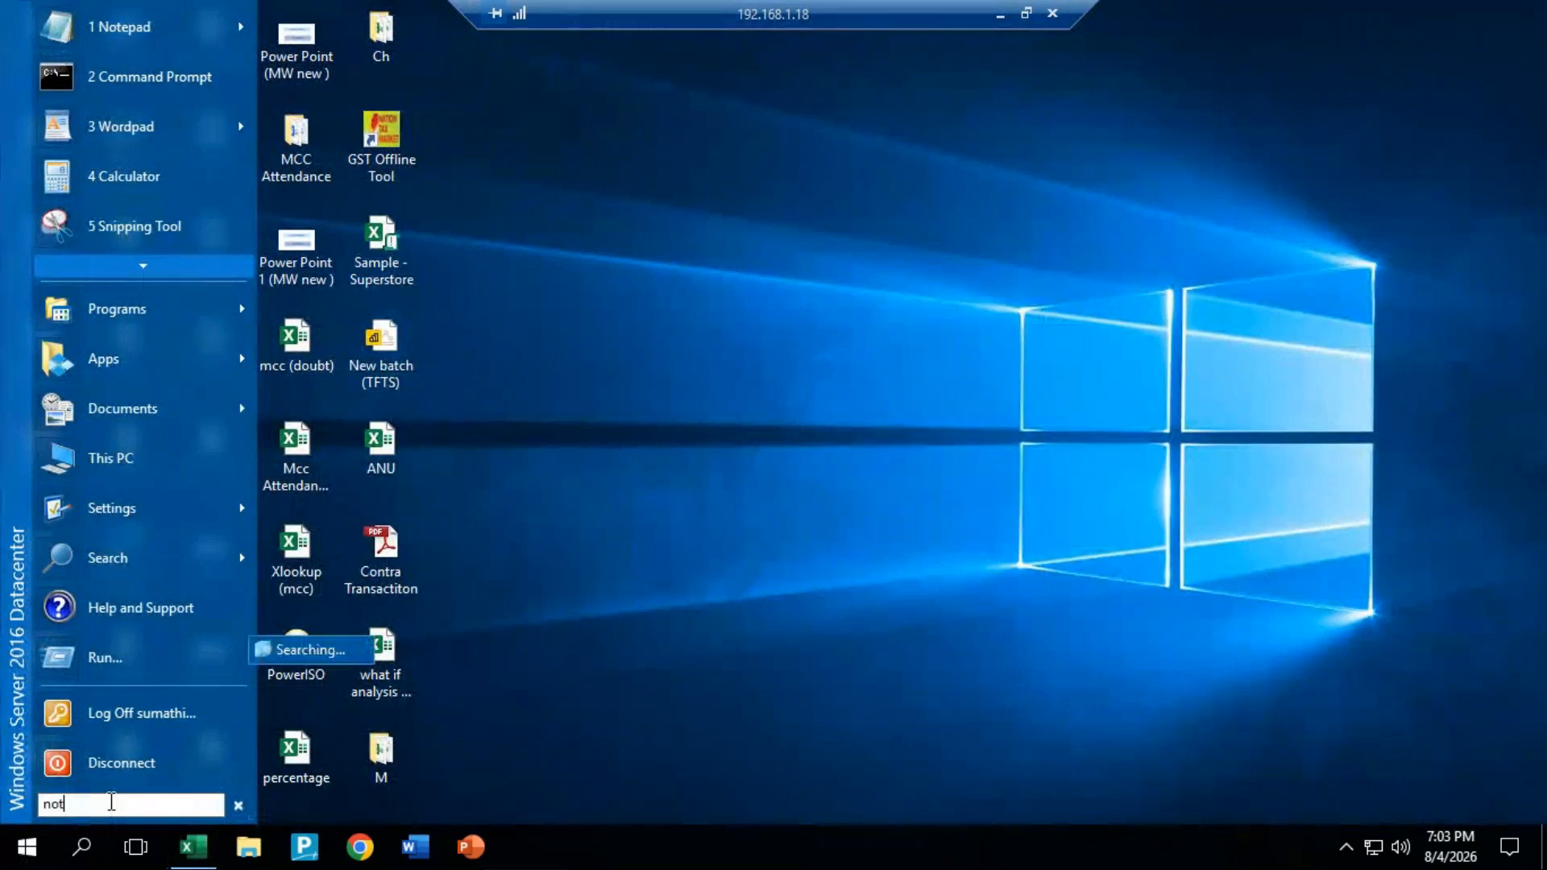
pyautogui.write('e')
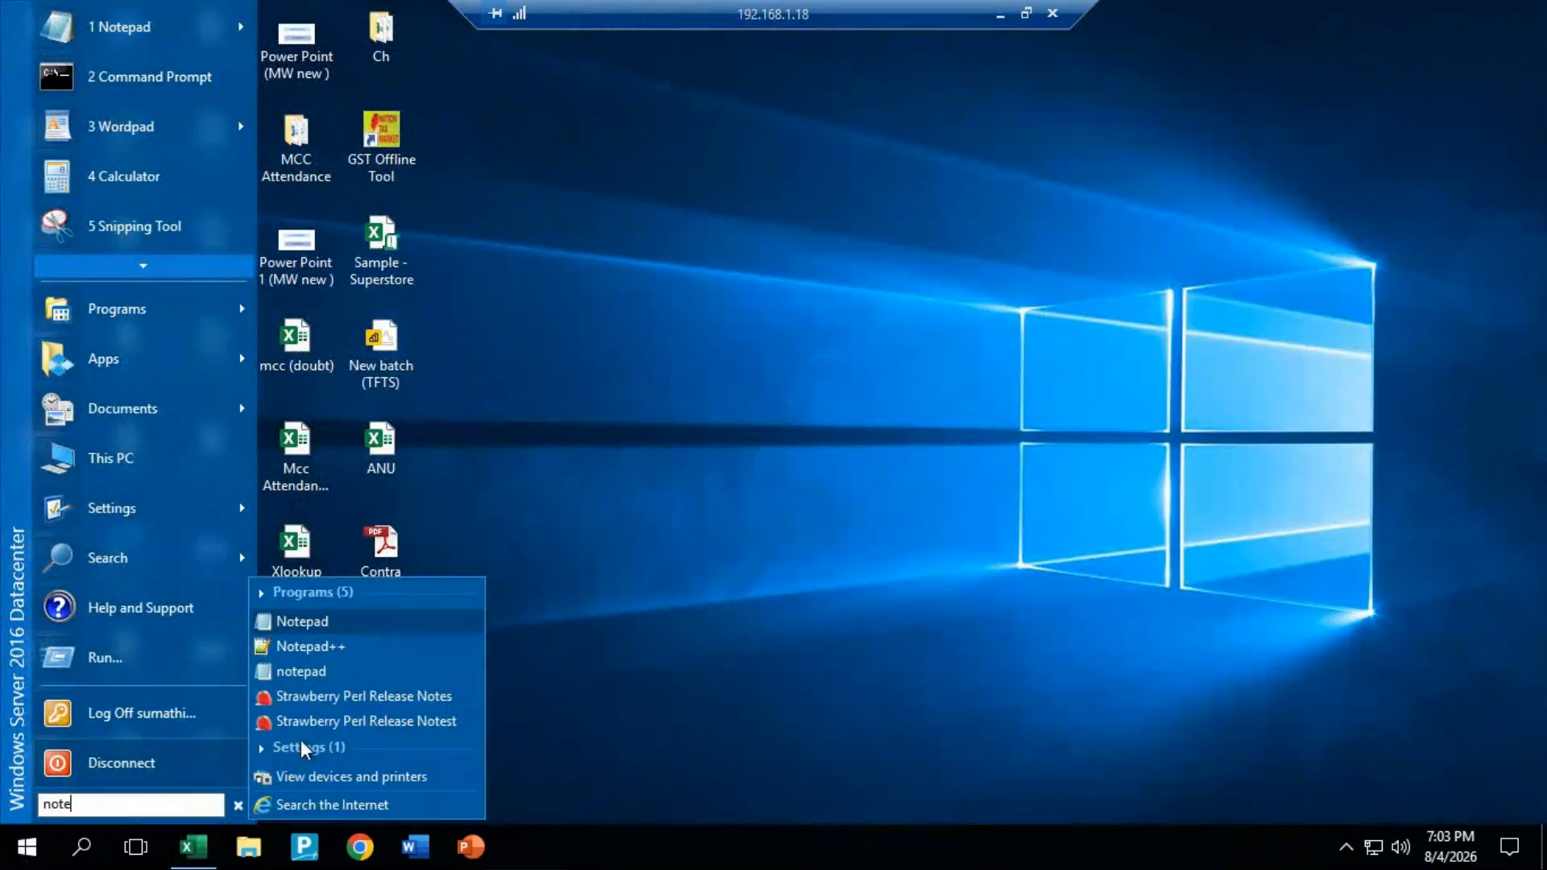
pyautogui.click(349, 619)
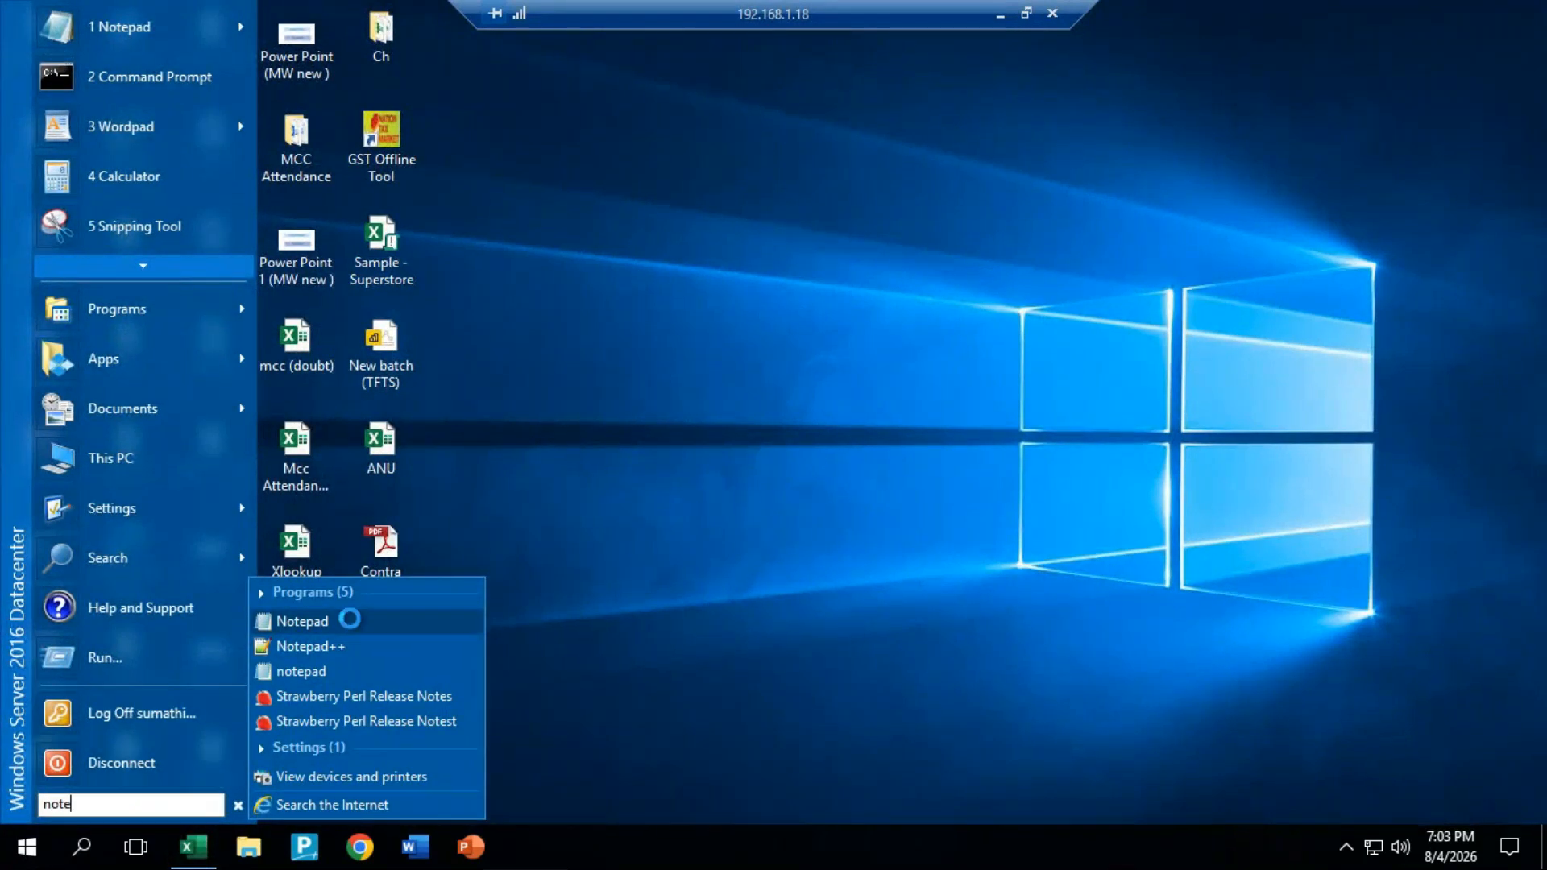
# Step: Write "This is my Excel format data." in the blank Notepad document and copy the sentence
pyautogui.write('This')
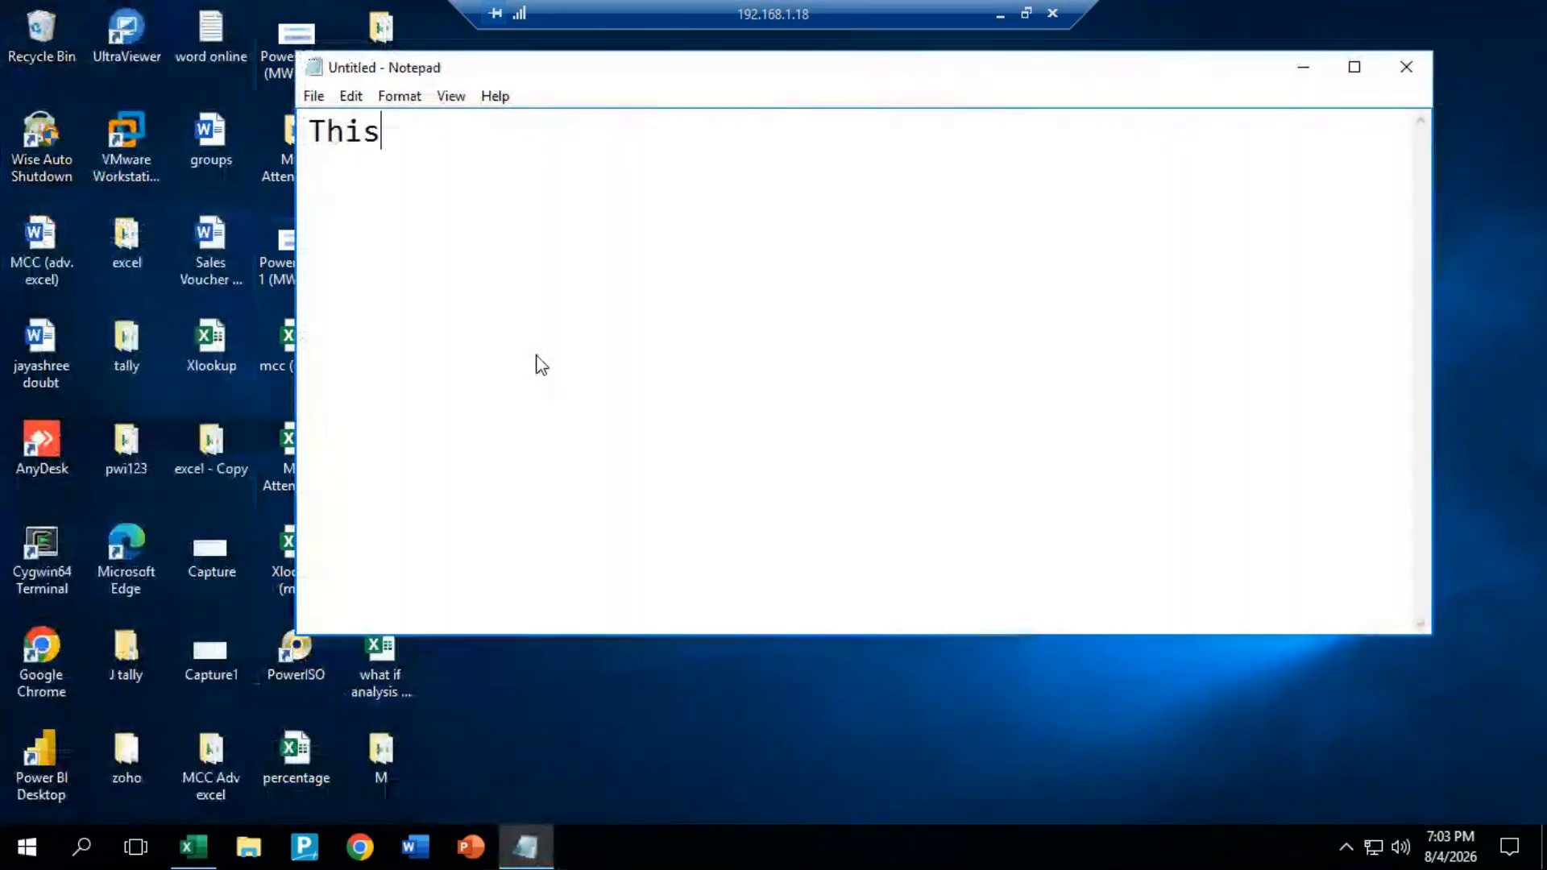
pyautogui.write(' is my')
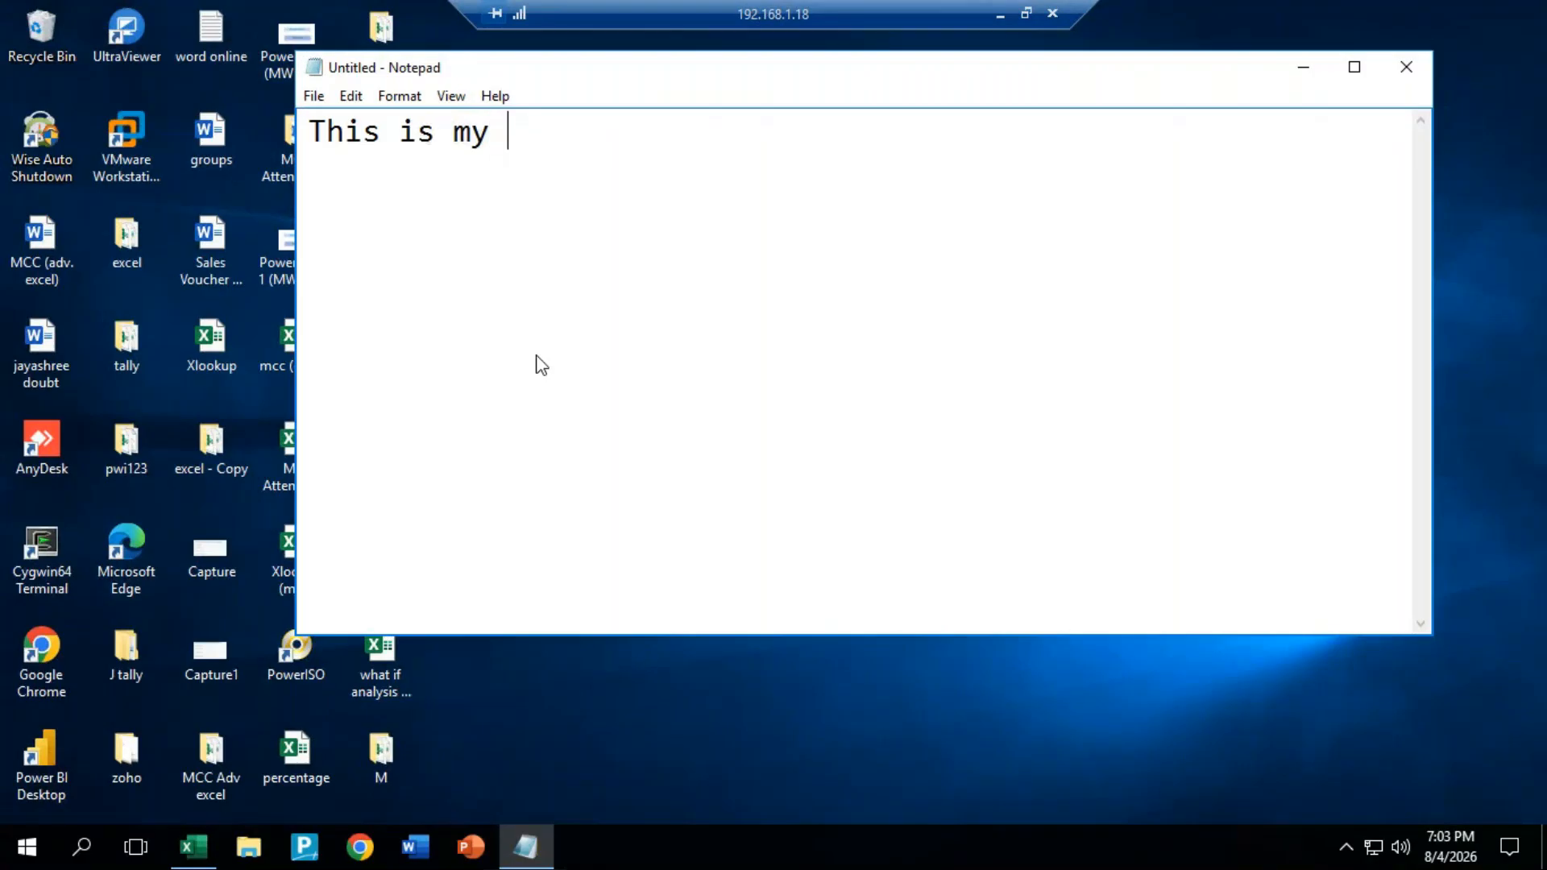
pyautogui.write(' Excel')
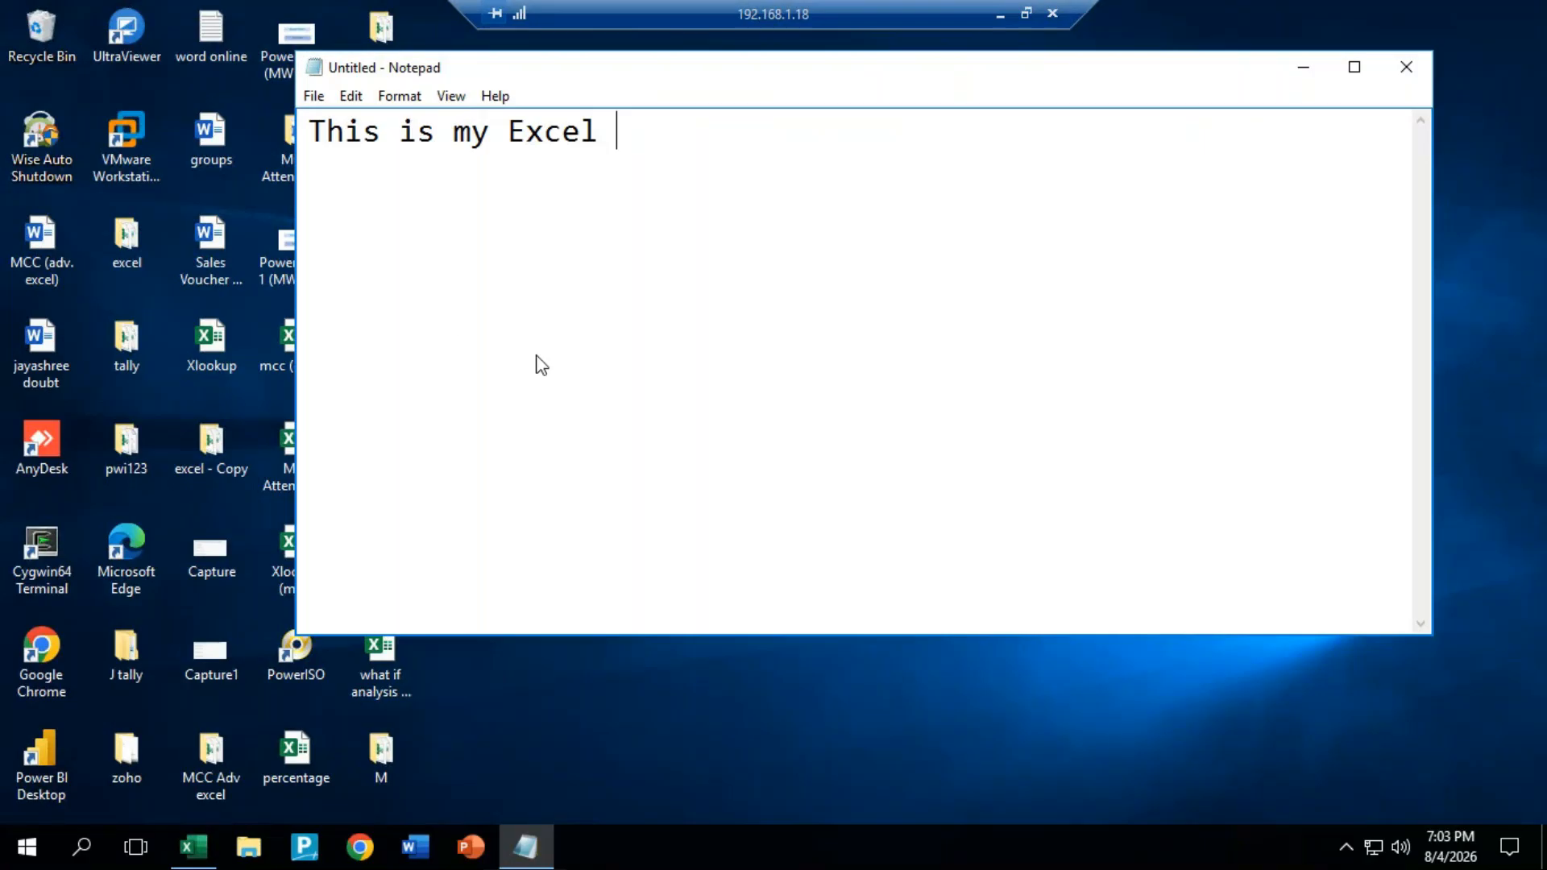
pyautogui.write('format of d')
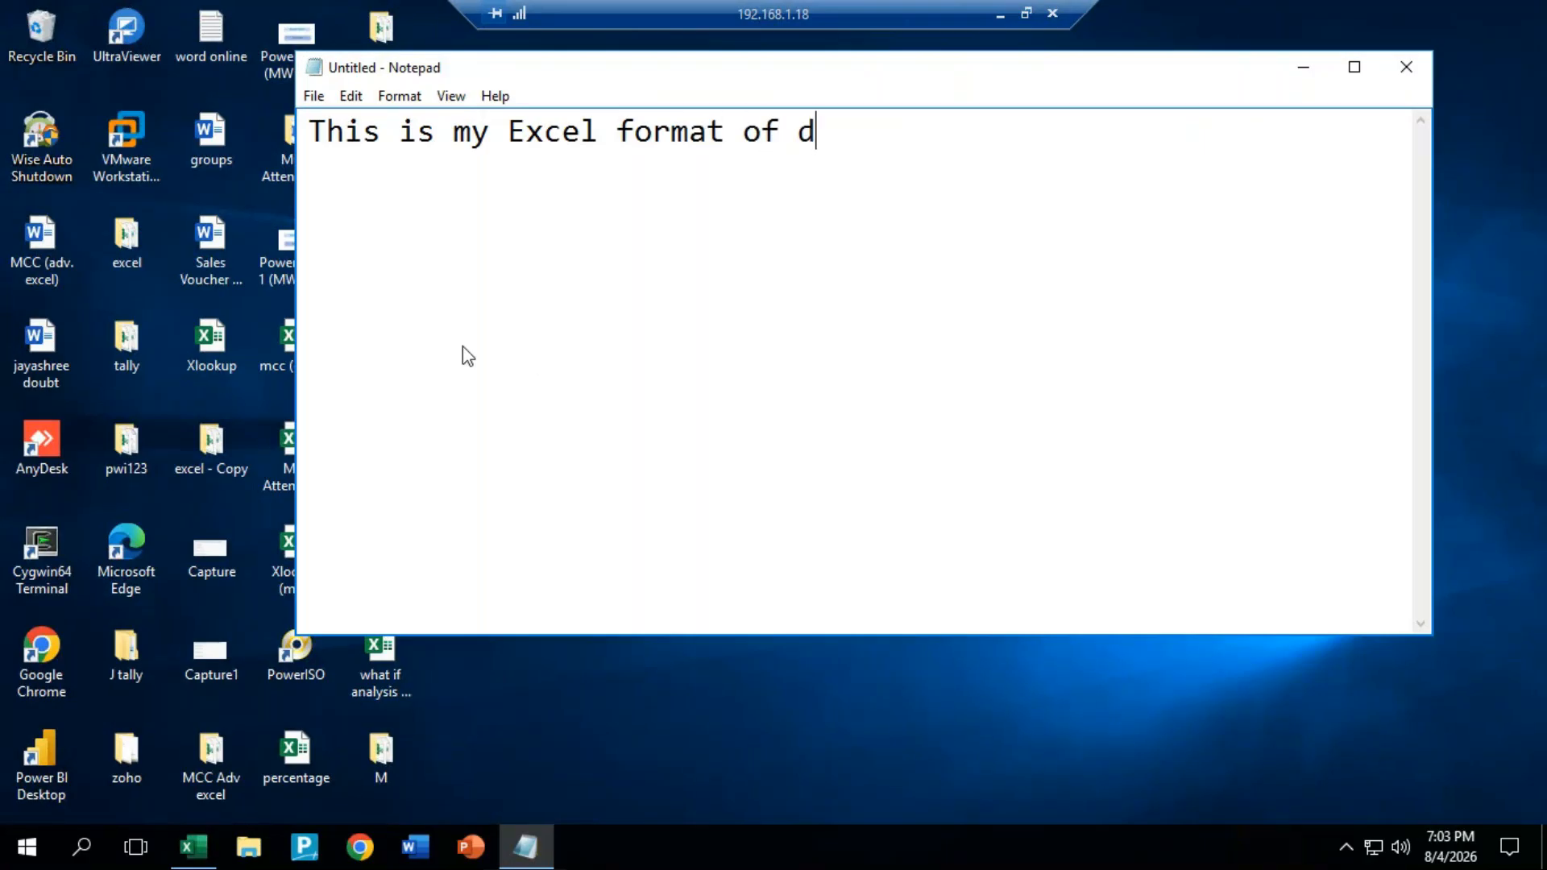
pyautogui.write('ata.')
pyautogui.click(796, 122)
pyautogui.press('BackSpace')
pyautogui.press('BackSpace')
pyautogui.press('BackSpace')
pyautogui.press('BackSpace')
pyautogui.moveTo(901, 152); pyautogui.dragTo(237, 61)
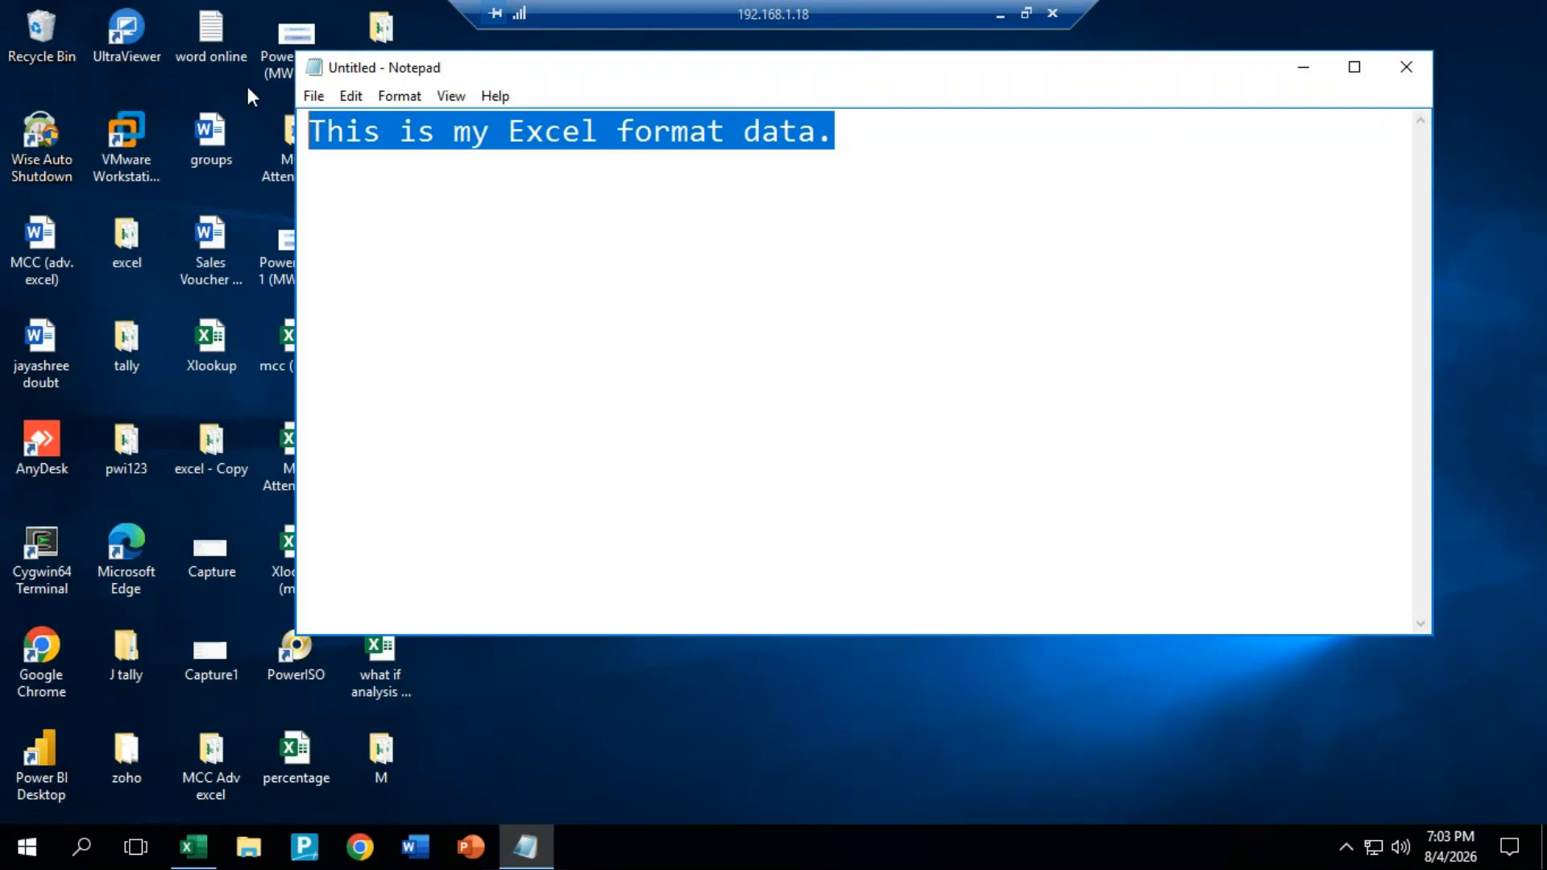
# Step: Save the text document to the Desktop as info and close Notepad
pyautogui.click(314, 96)
pyautogui.click(368, 178)
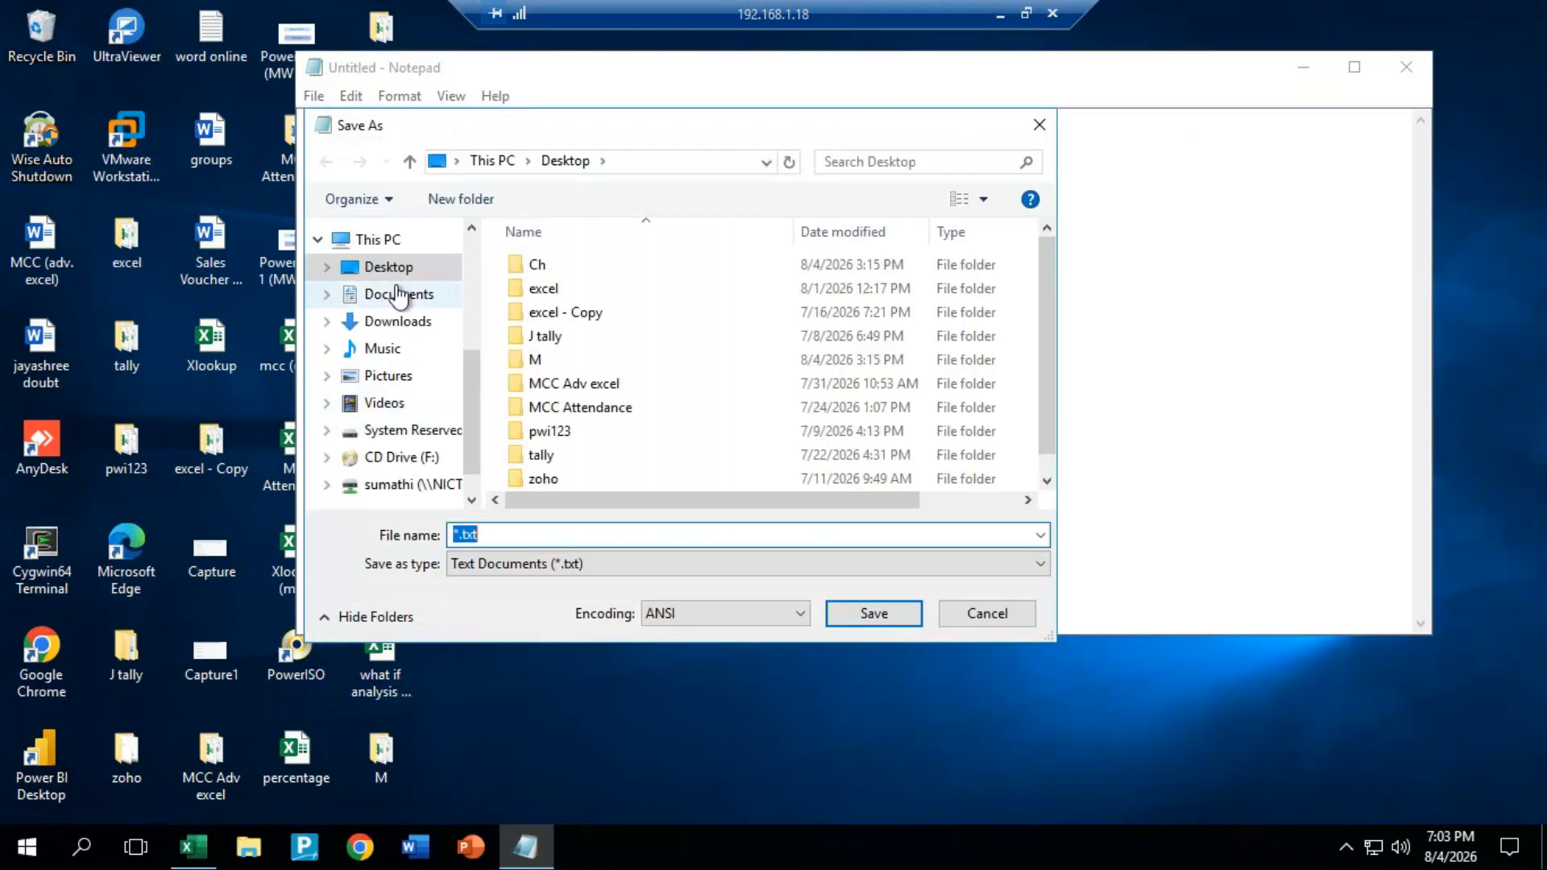
pyautogui.write('123')
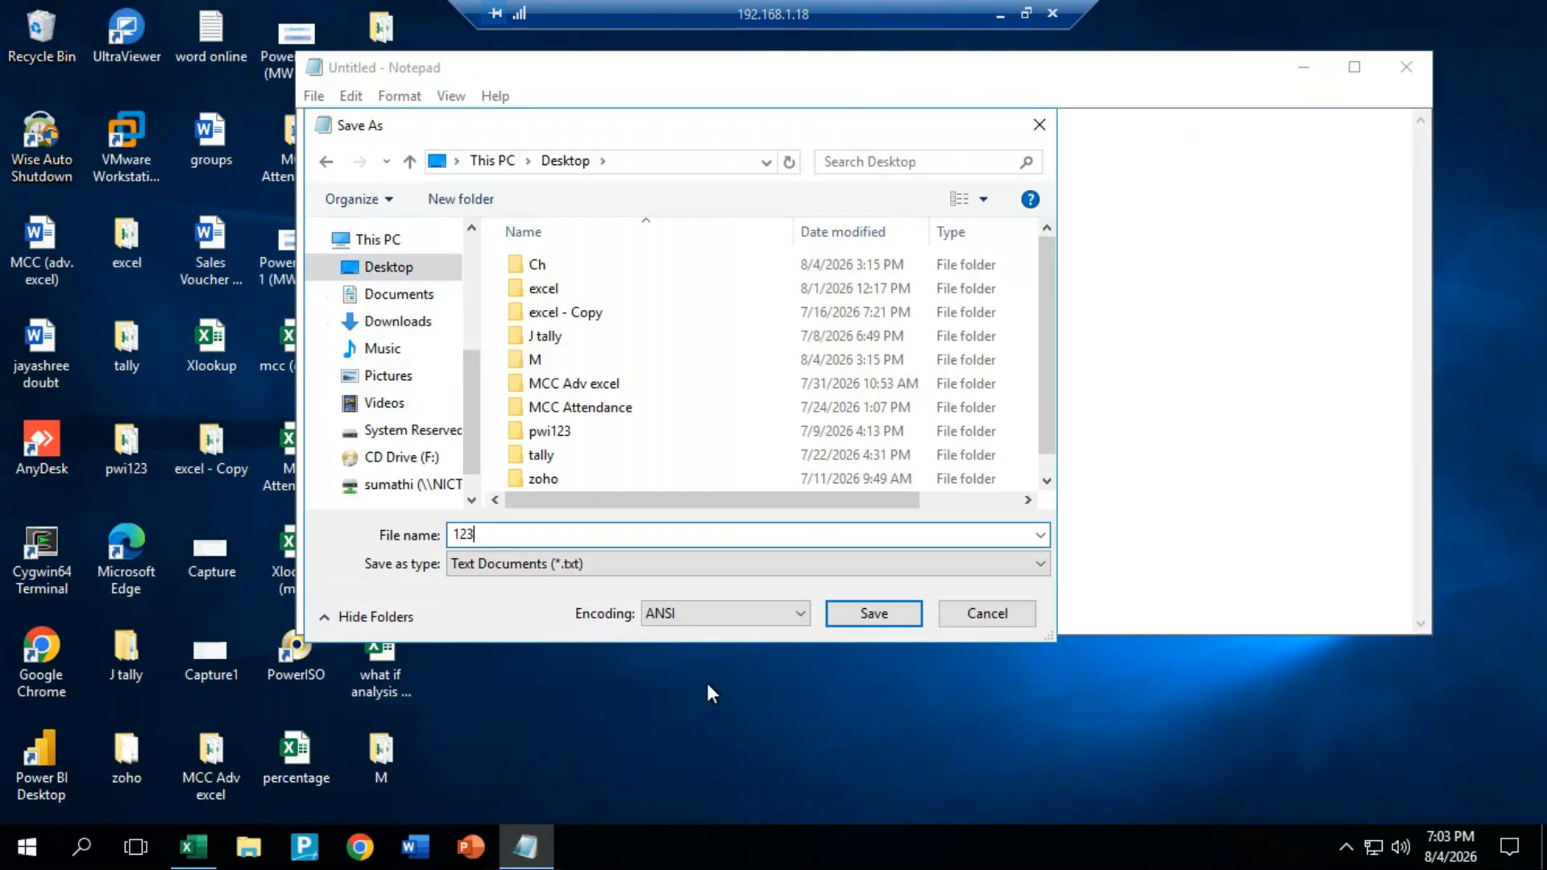
pyautogui.click(901, 619)
pyautogui.write('info')
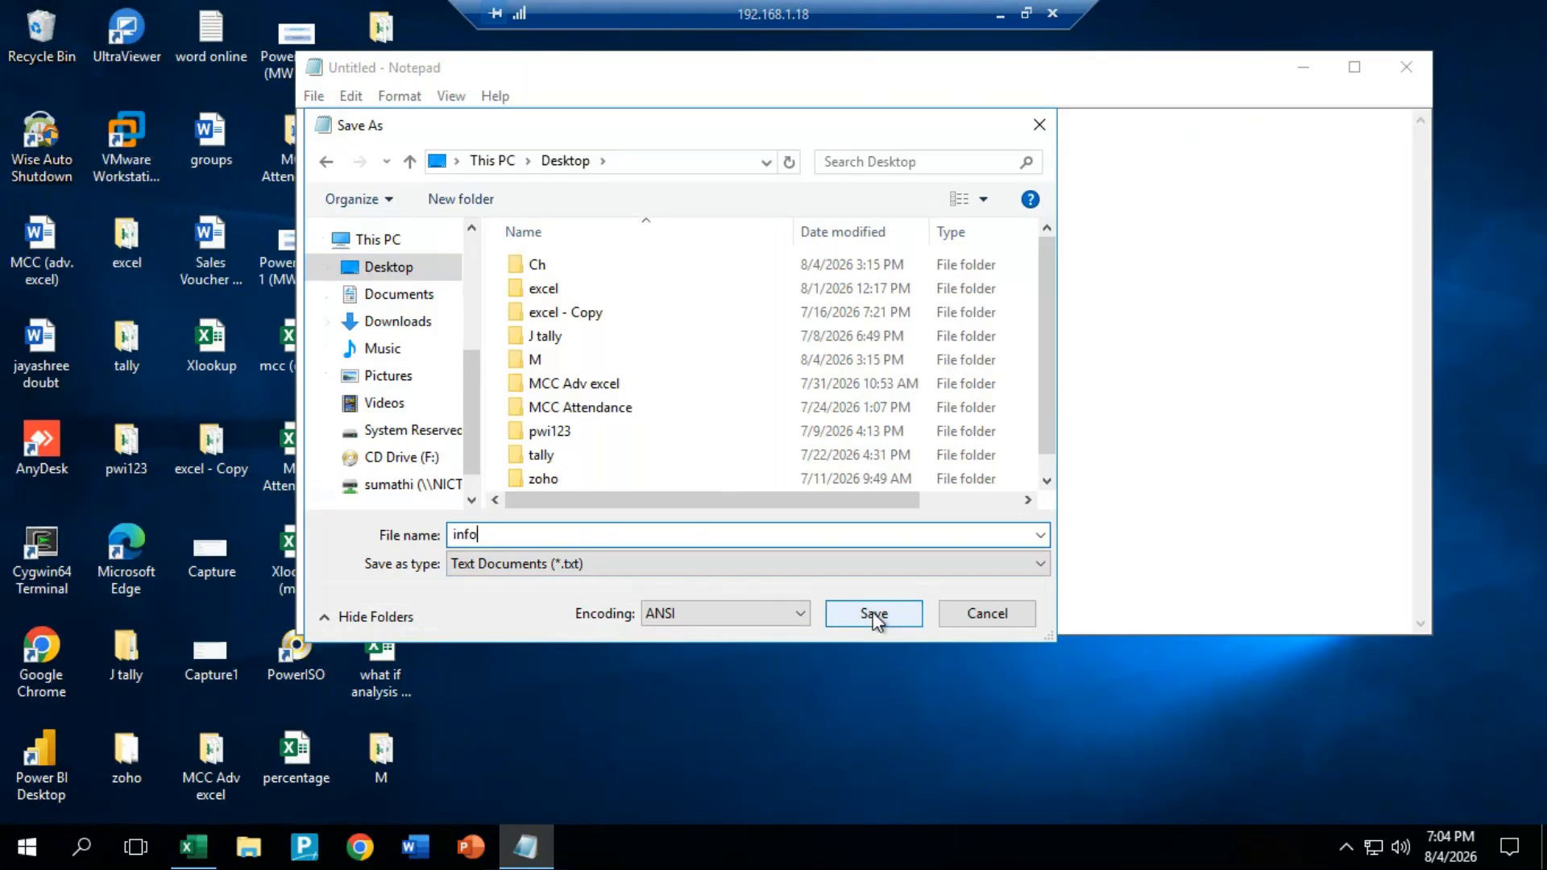
pyautogui.click(874, 615)
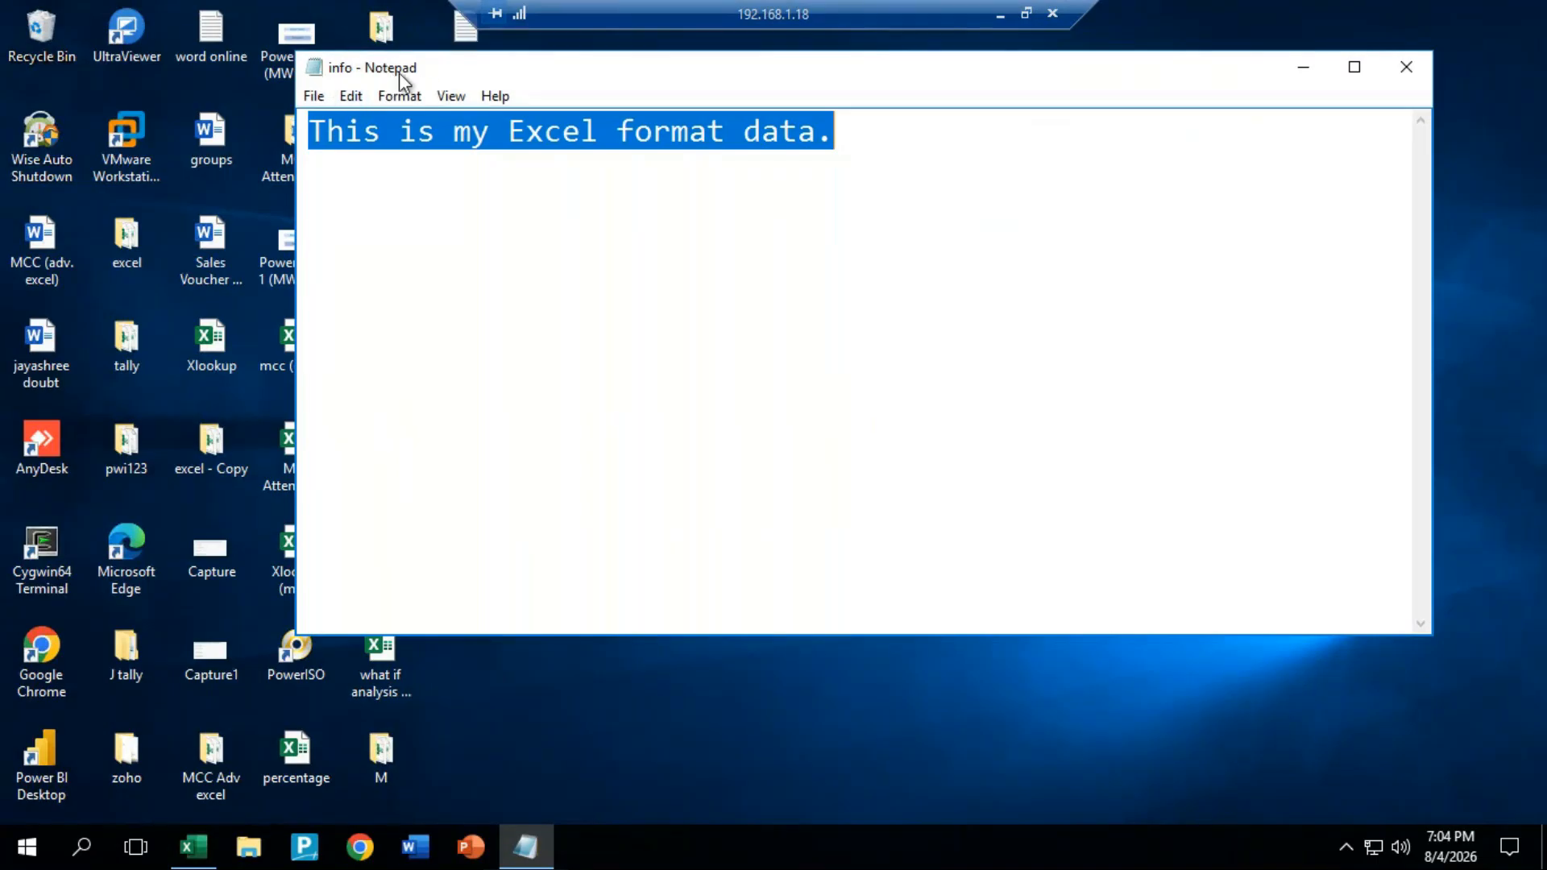
pyautogui.click(1406, 67)
pyautogui.click(854, 655)
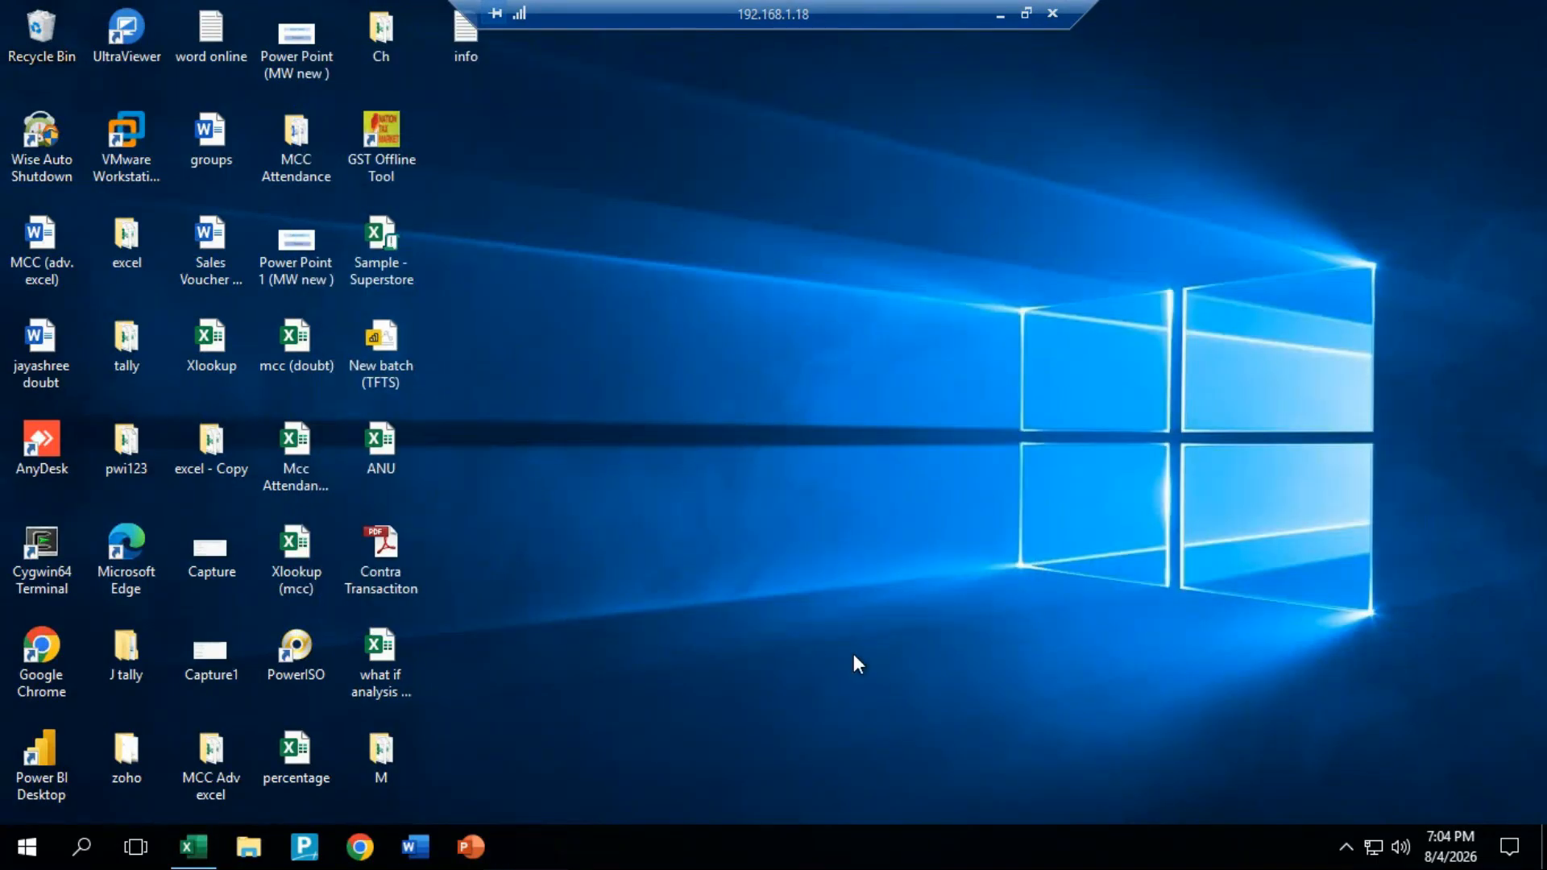
# Step: Switch back to Excel, paste the copied sentence into cell A1 of Sheet1 and autofit column A
pyautogui.click(194, 846)
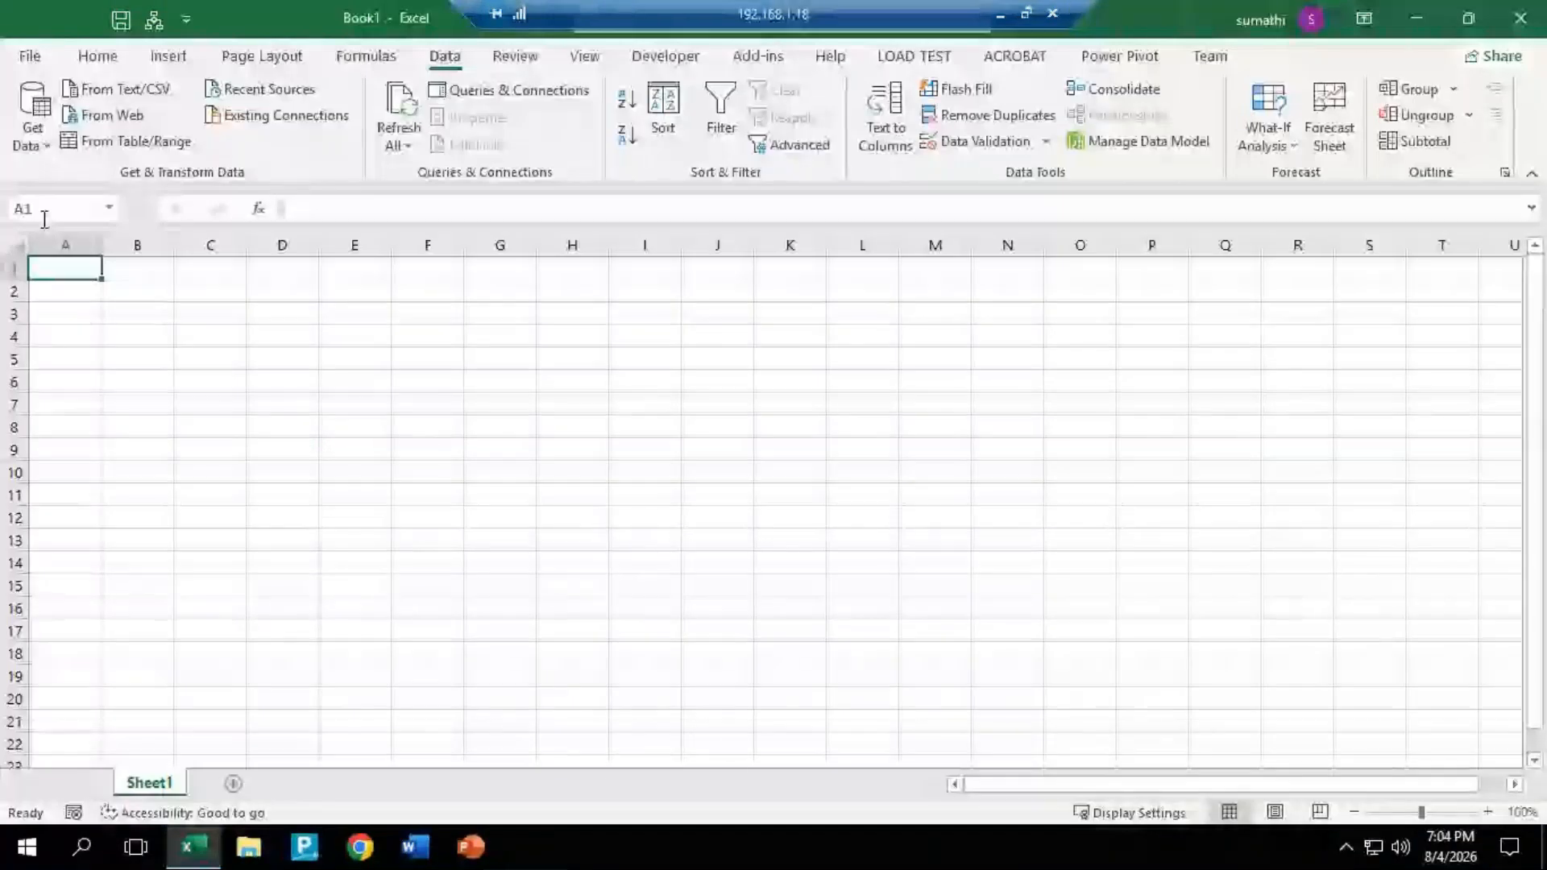
pyautogui.hotkey('ctrl', 'v')
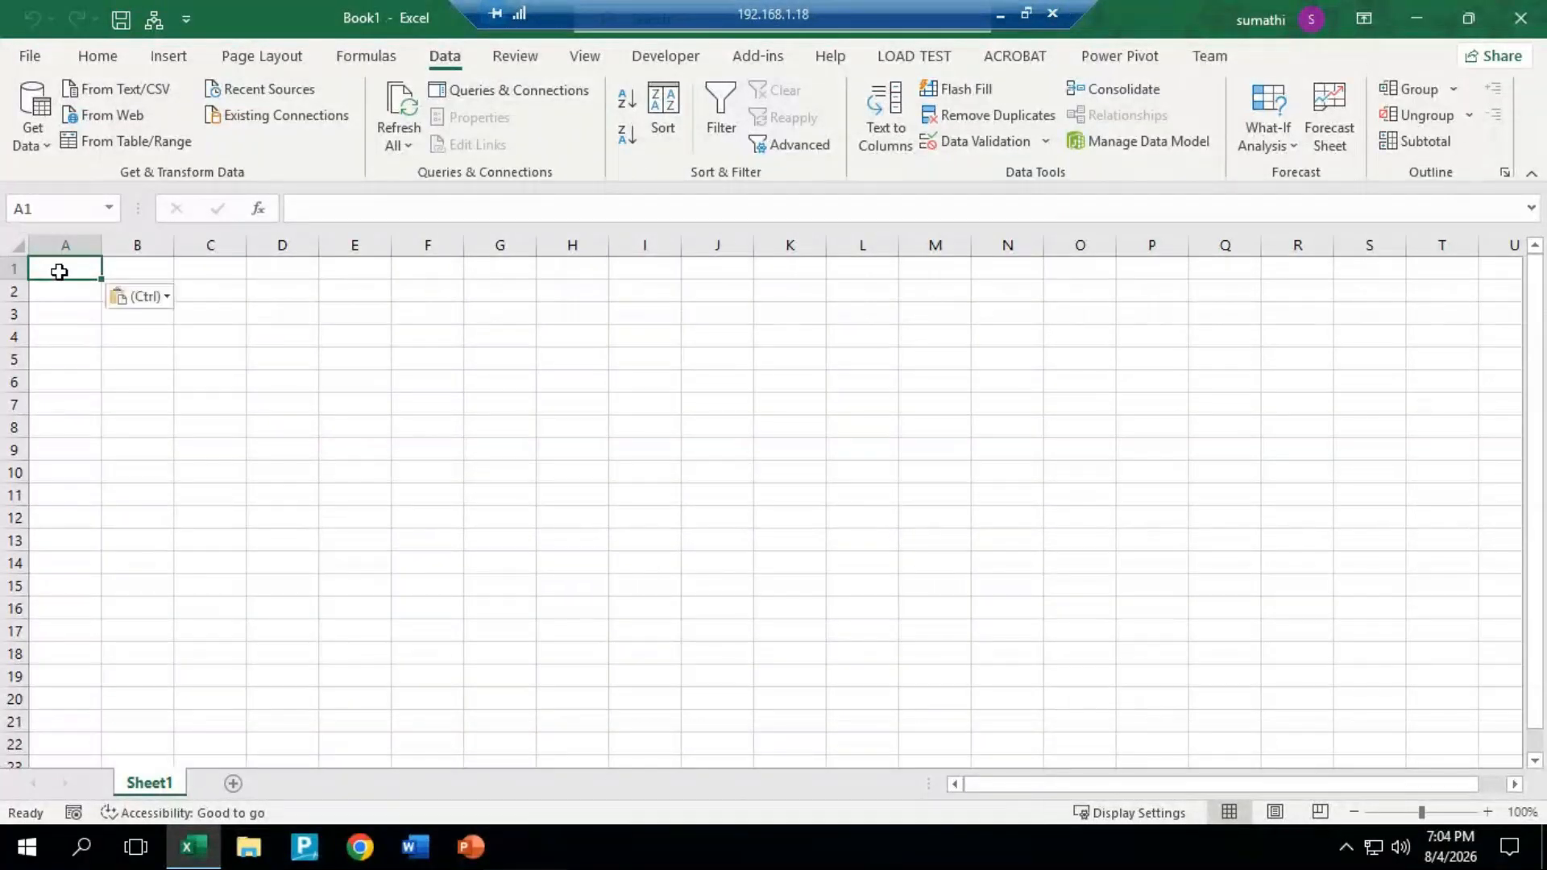
pyautogui.doubleClick(102, 245)
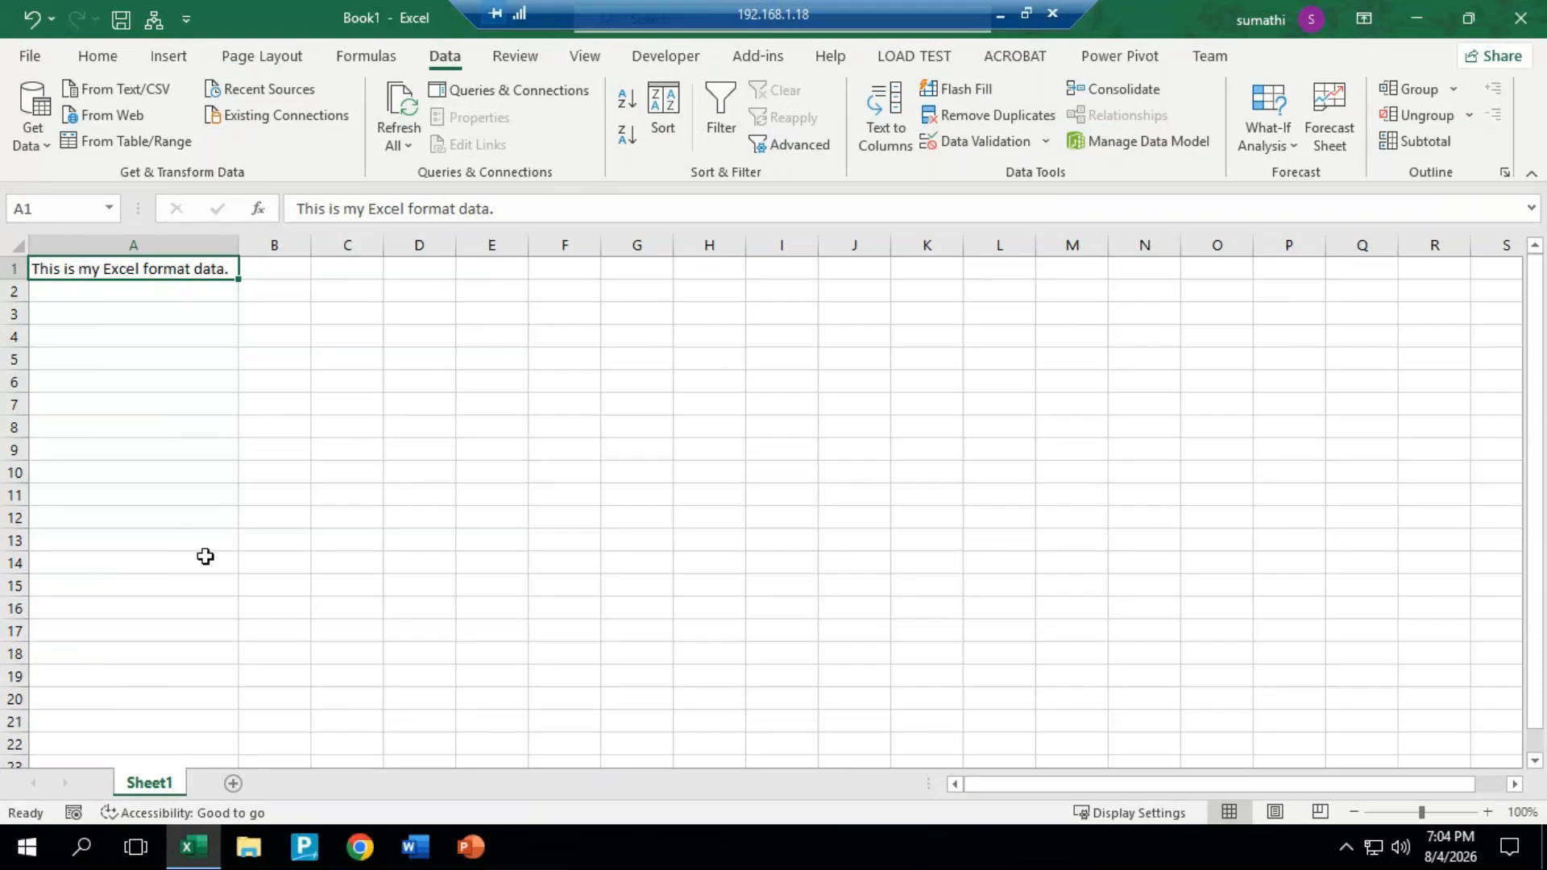
# Step: Add a new sheet, then import the Desktop's info text file with Get Data From Text/CSV and load it as a table
pyautogui.click(234, 784)
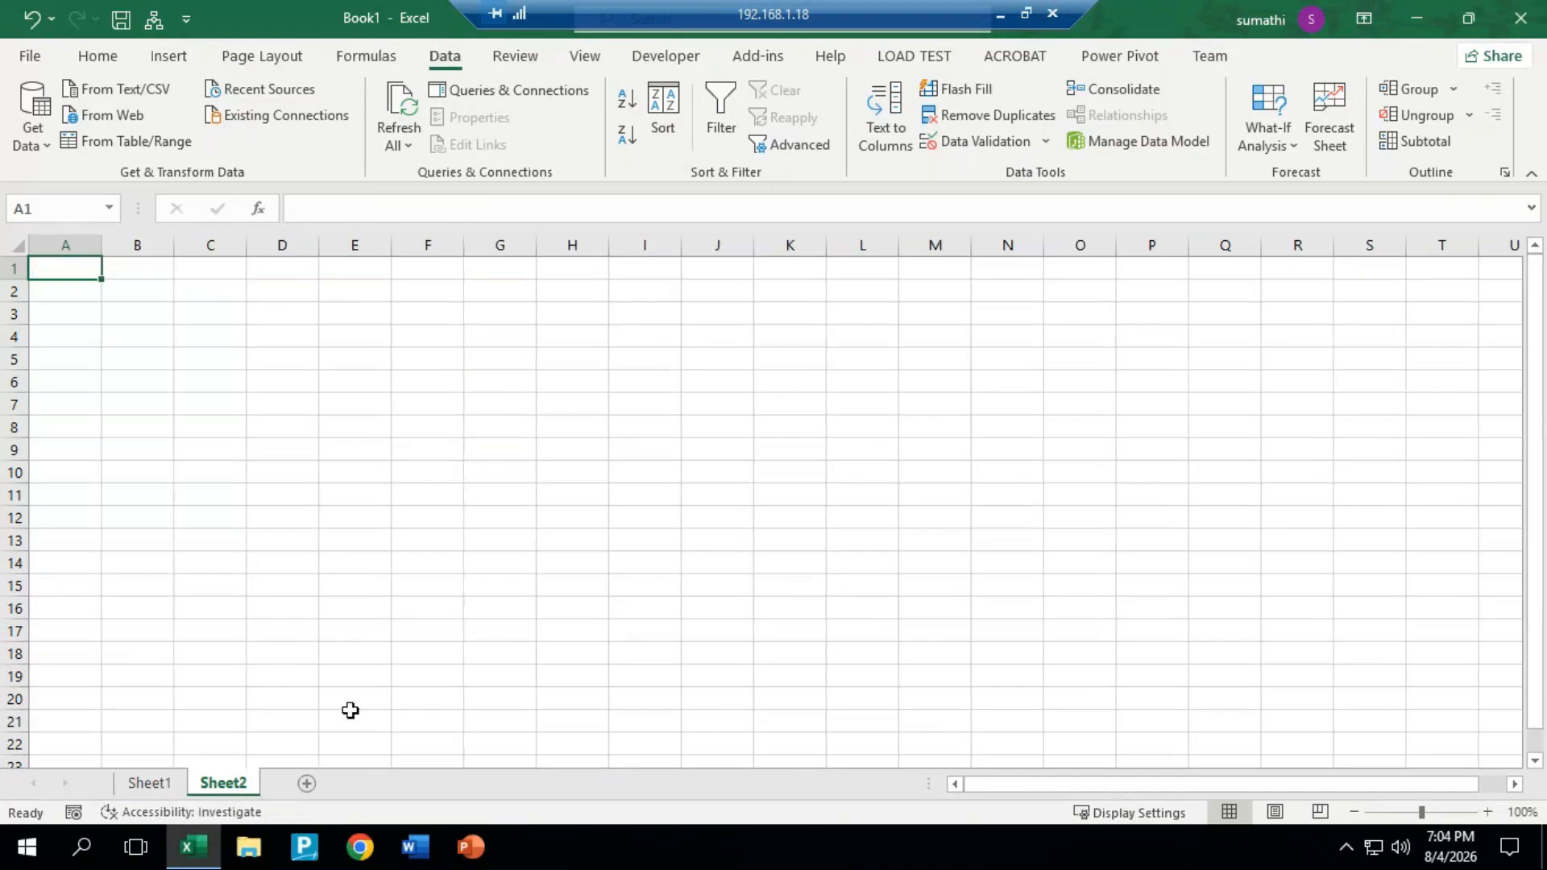
pyautogui.click(35, 137)
pyautogui.moveTo(103, 188)
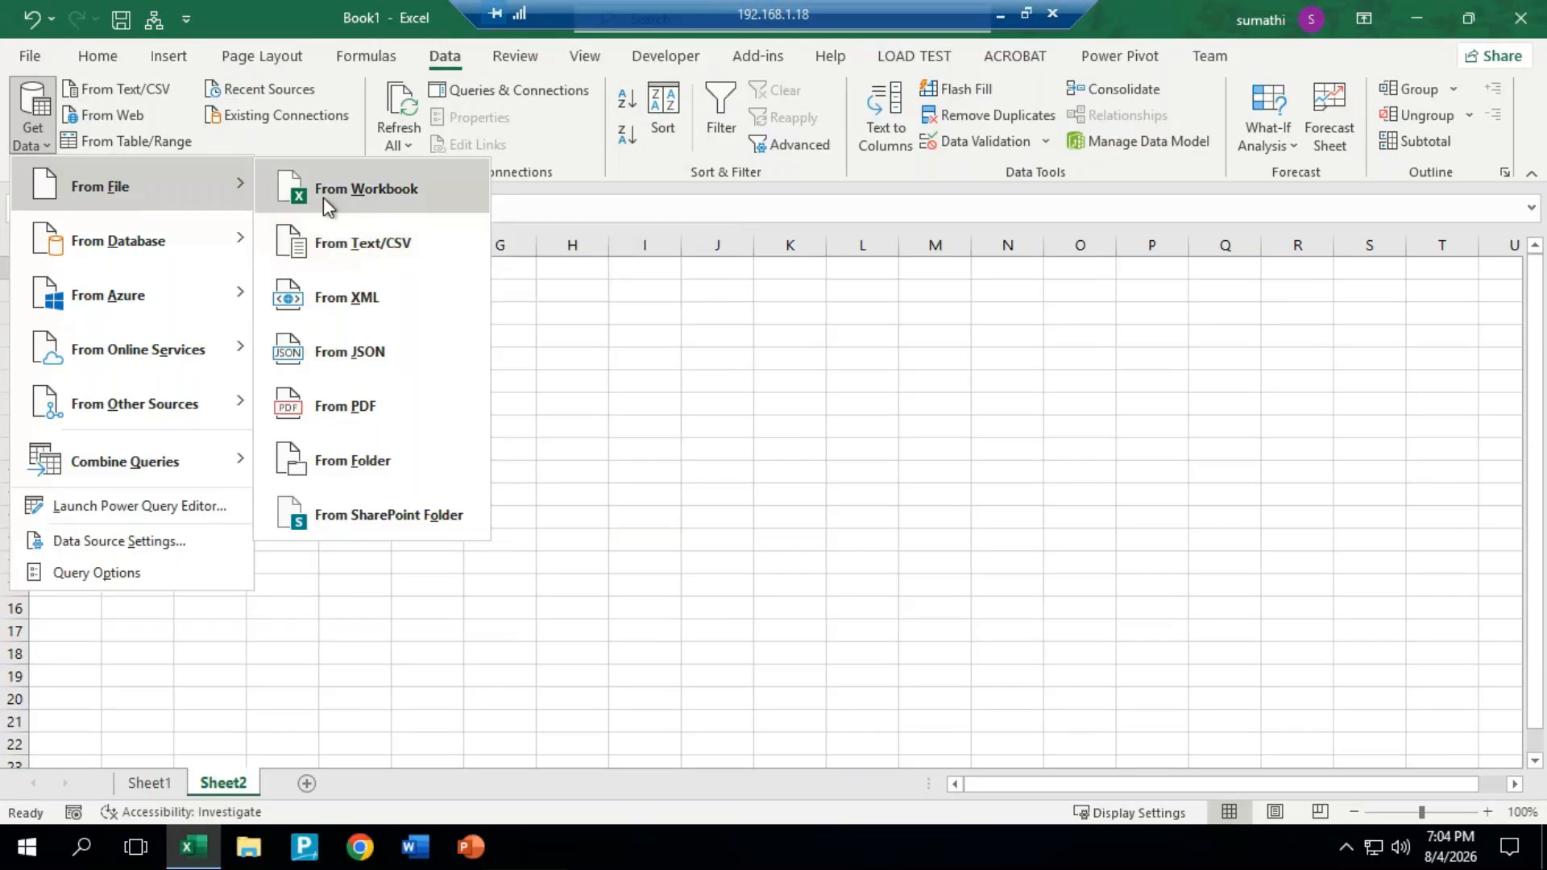
pyautogui.click(368, 242)
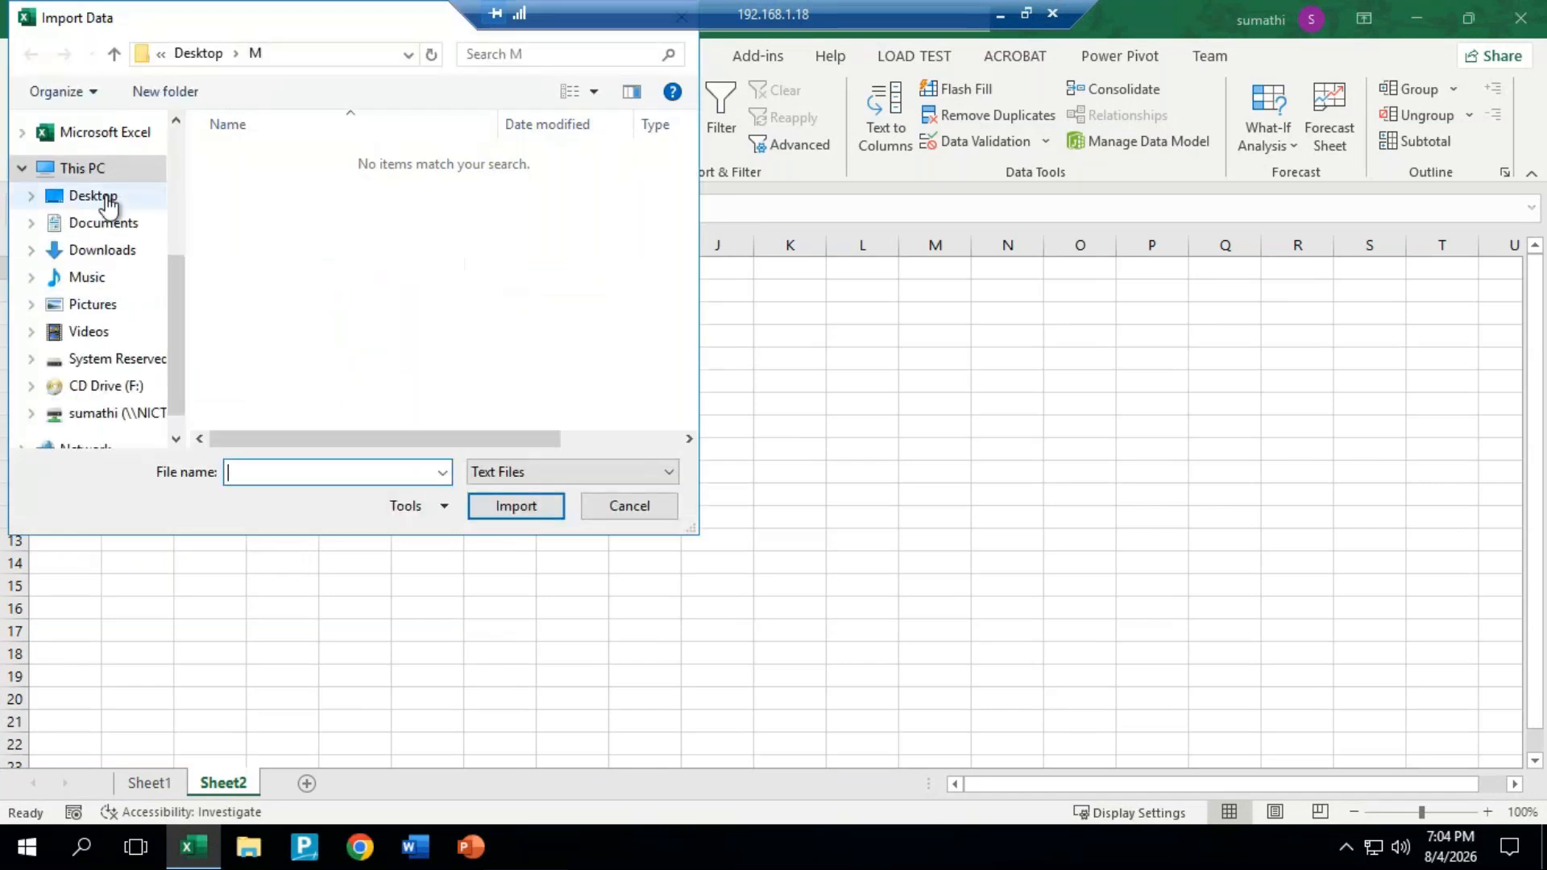
pyautogui.click(91, 200)
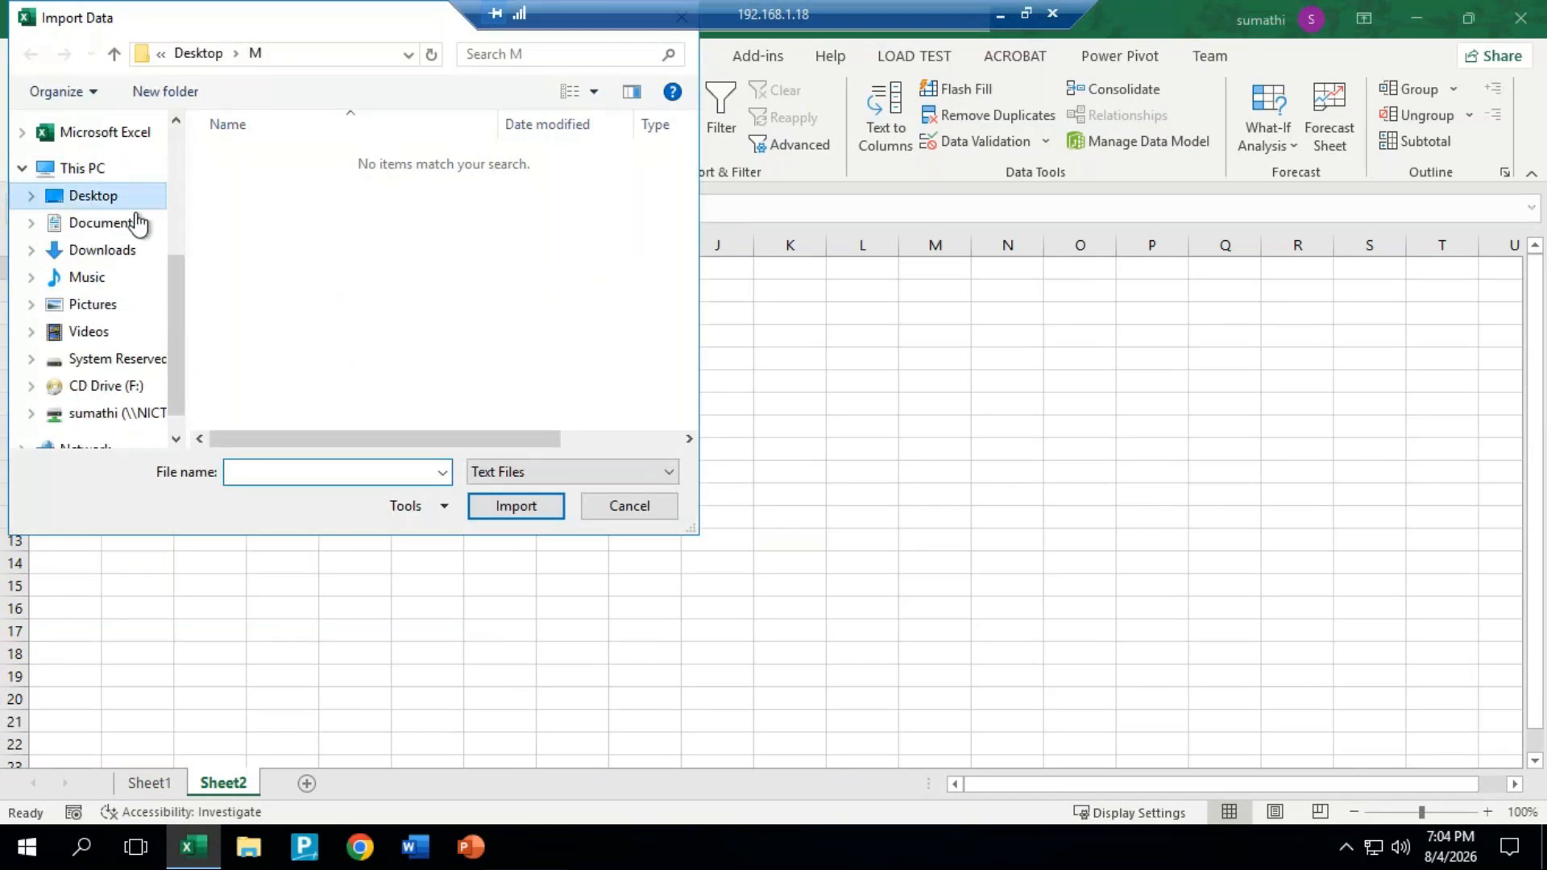
pyautogui.click(248, 398)
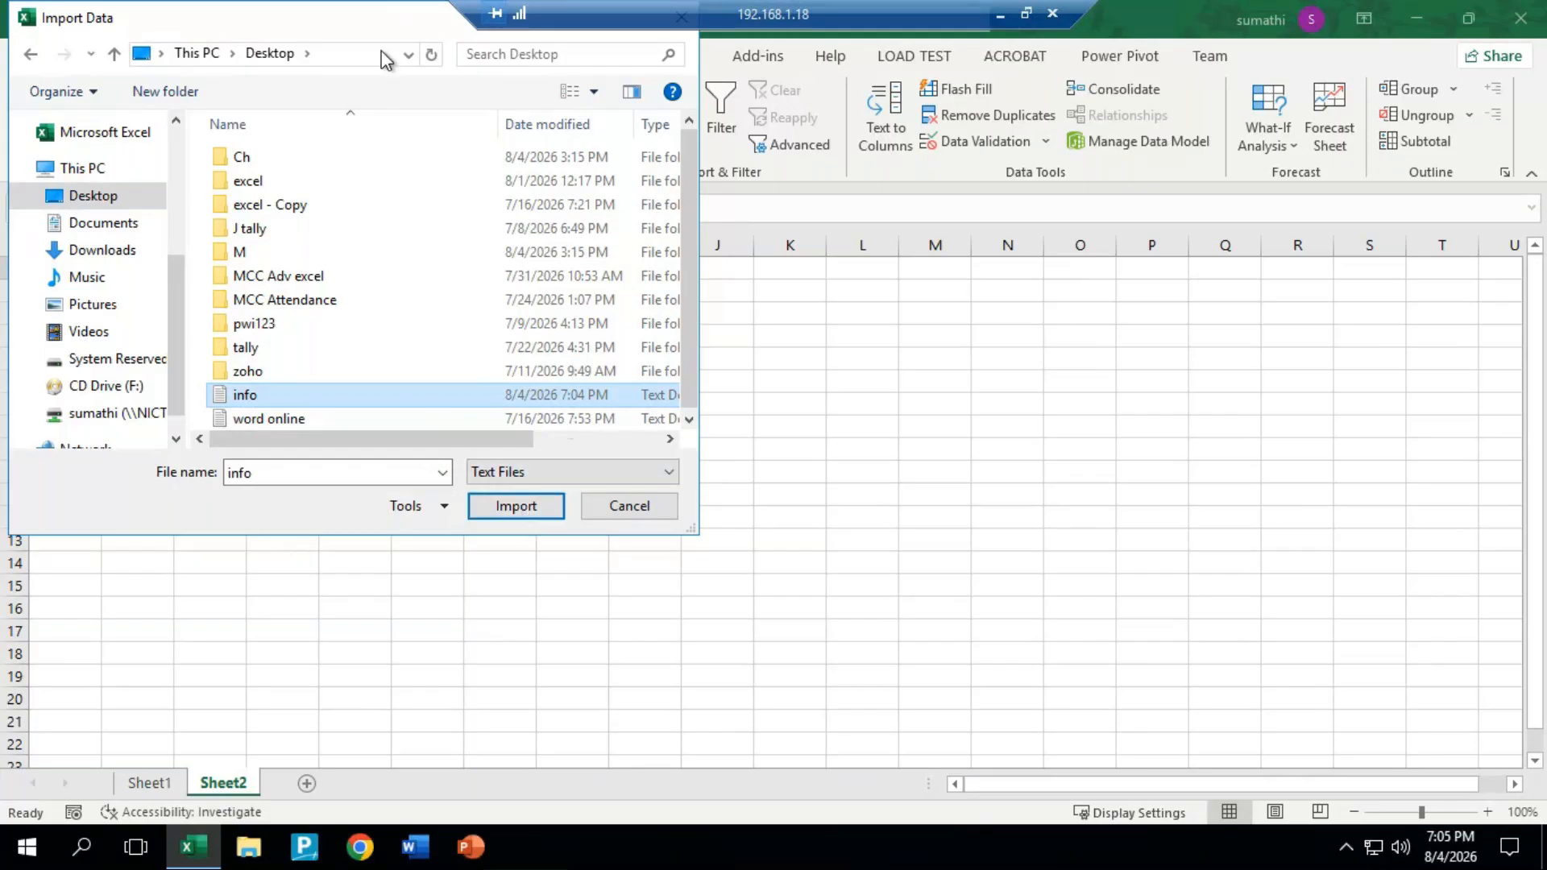
pyautogui.moveTo(383, 29); pyautogui.dragTo(916, 457)
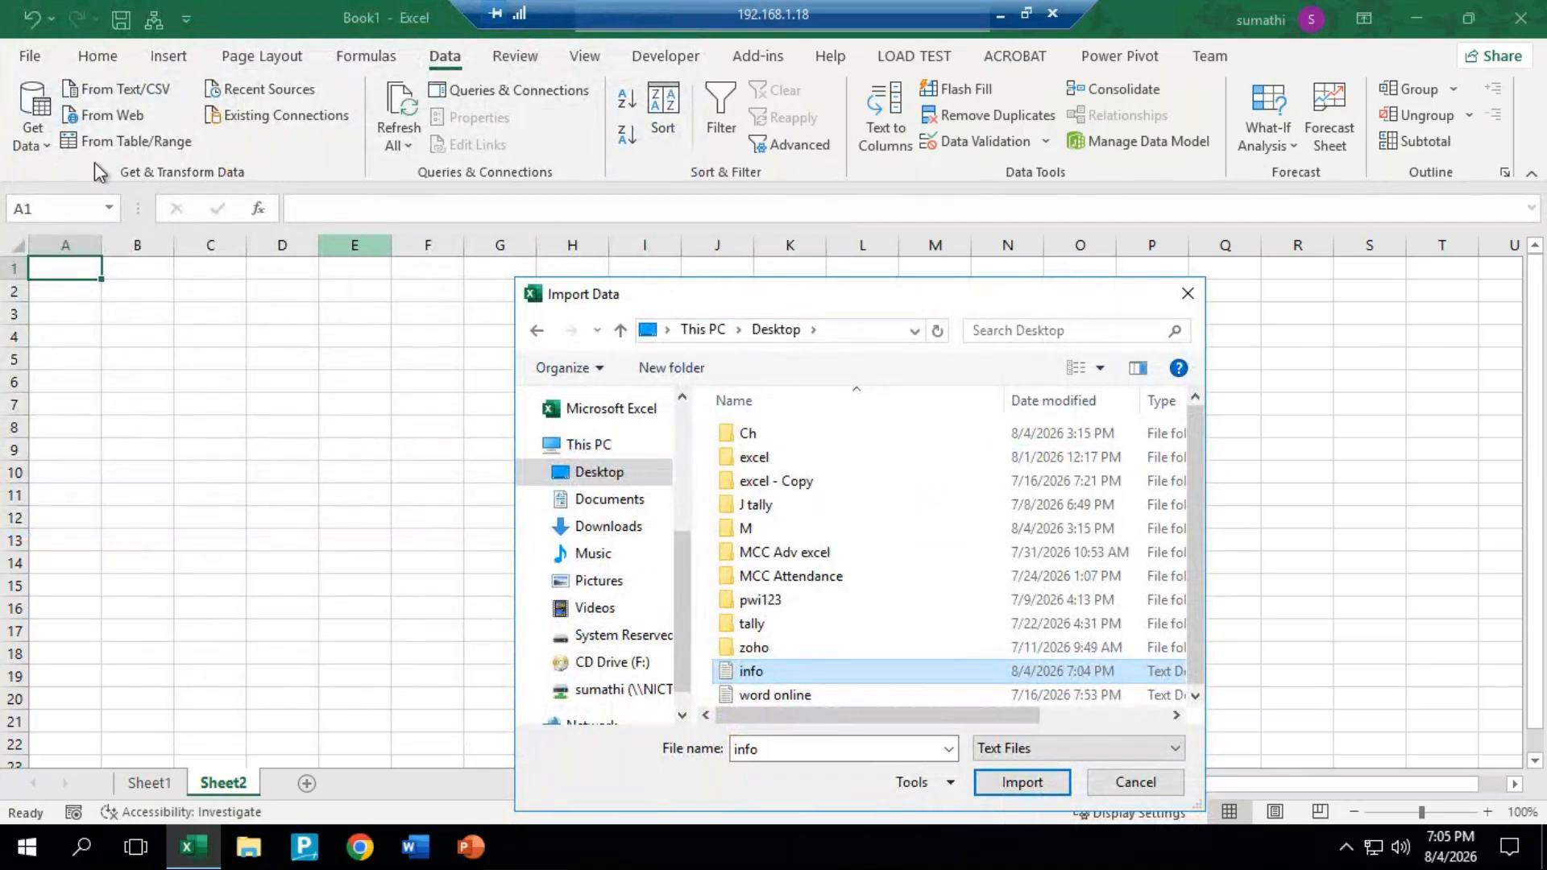
pyautogui.moveTo(872, 284); pyautogui.dragTo(743, 126)
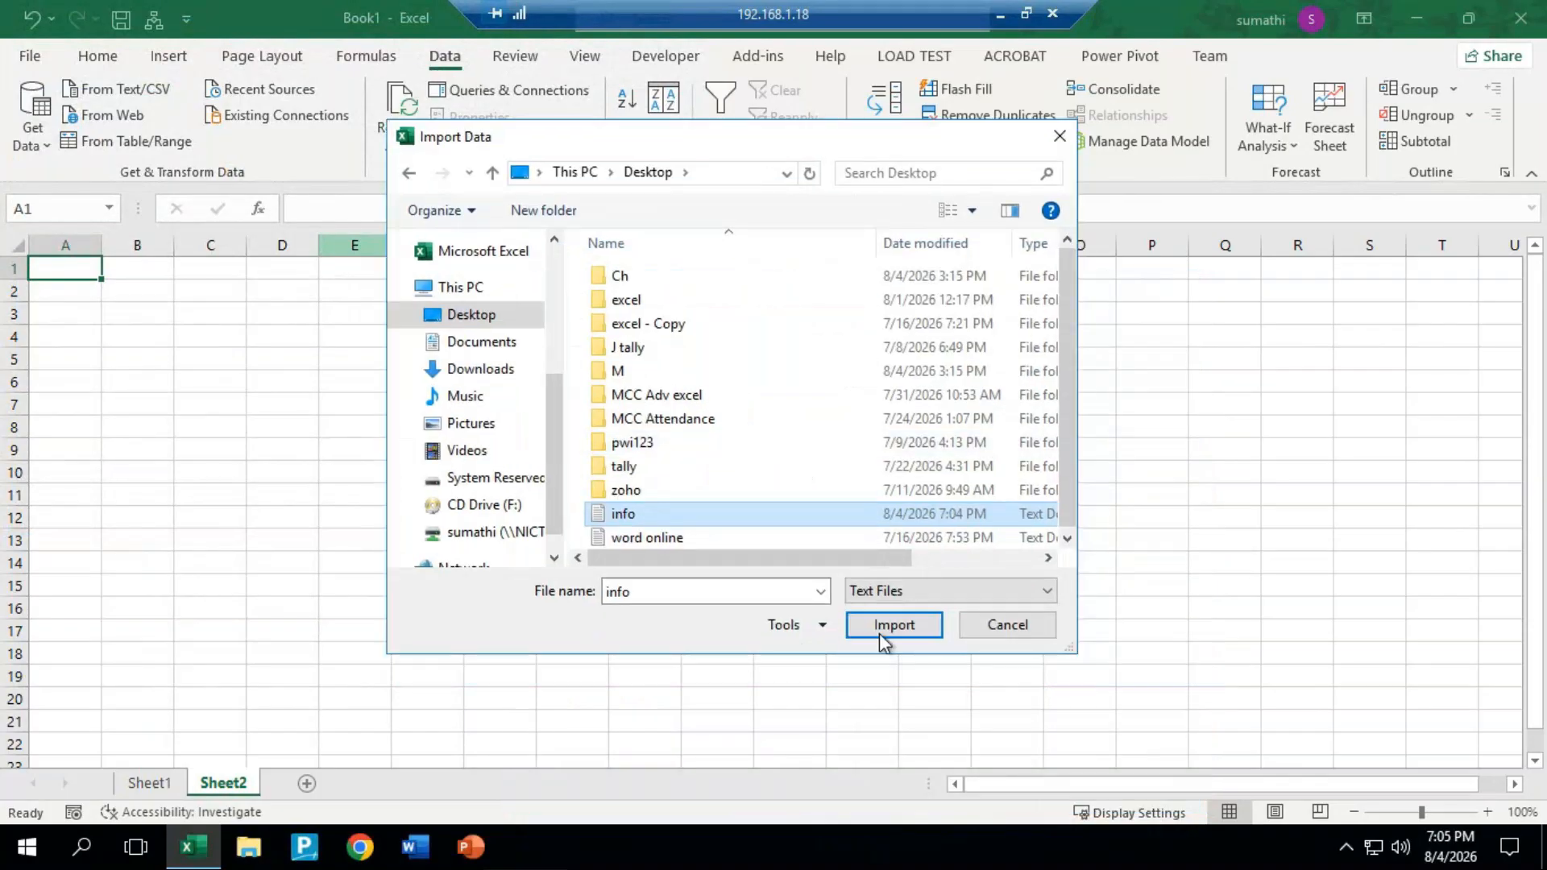
pyautogui.click(883, 634)
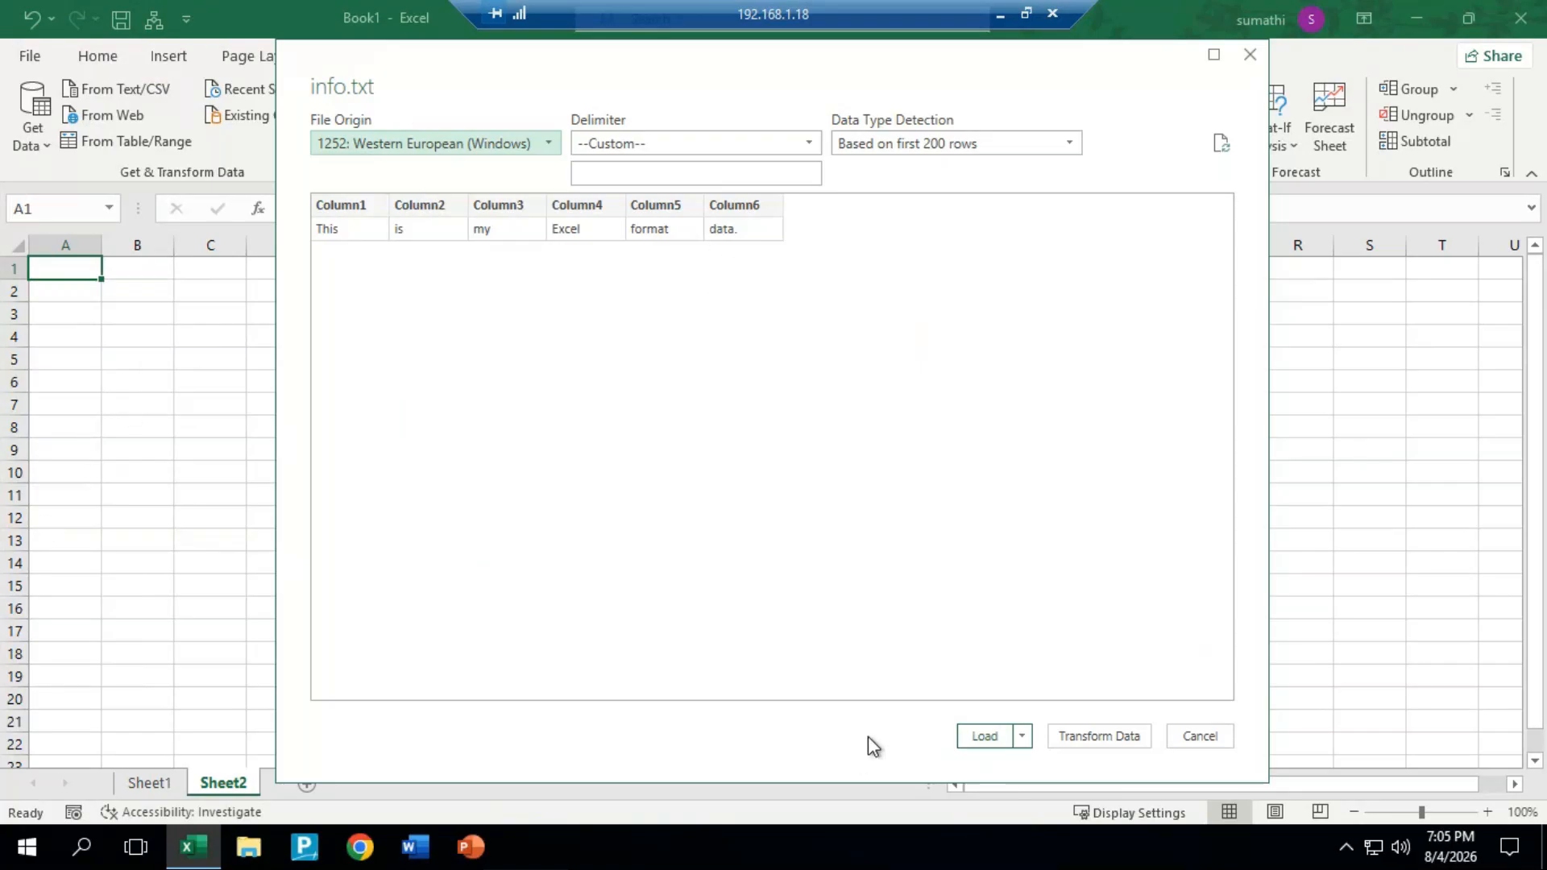
pyautogui.click(984, 736)
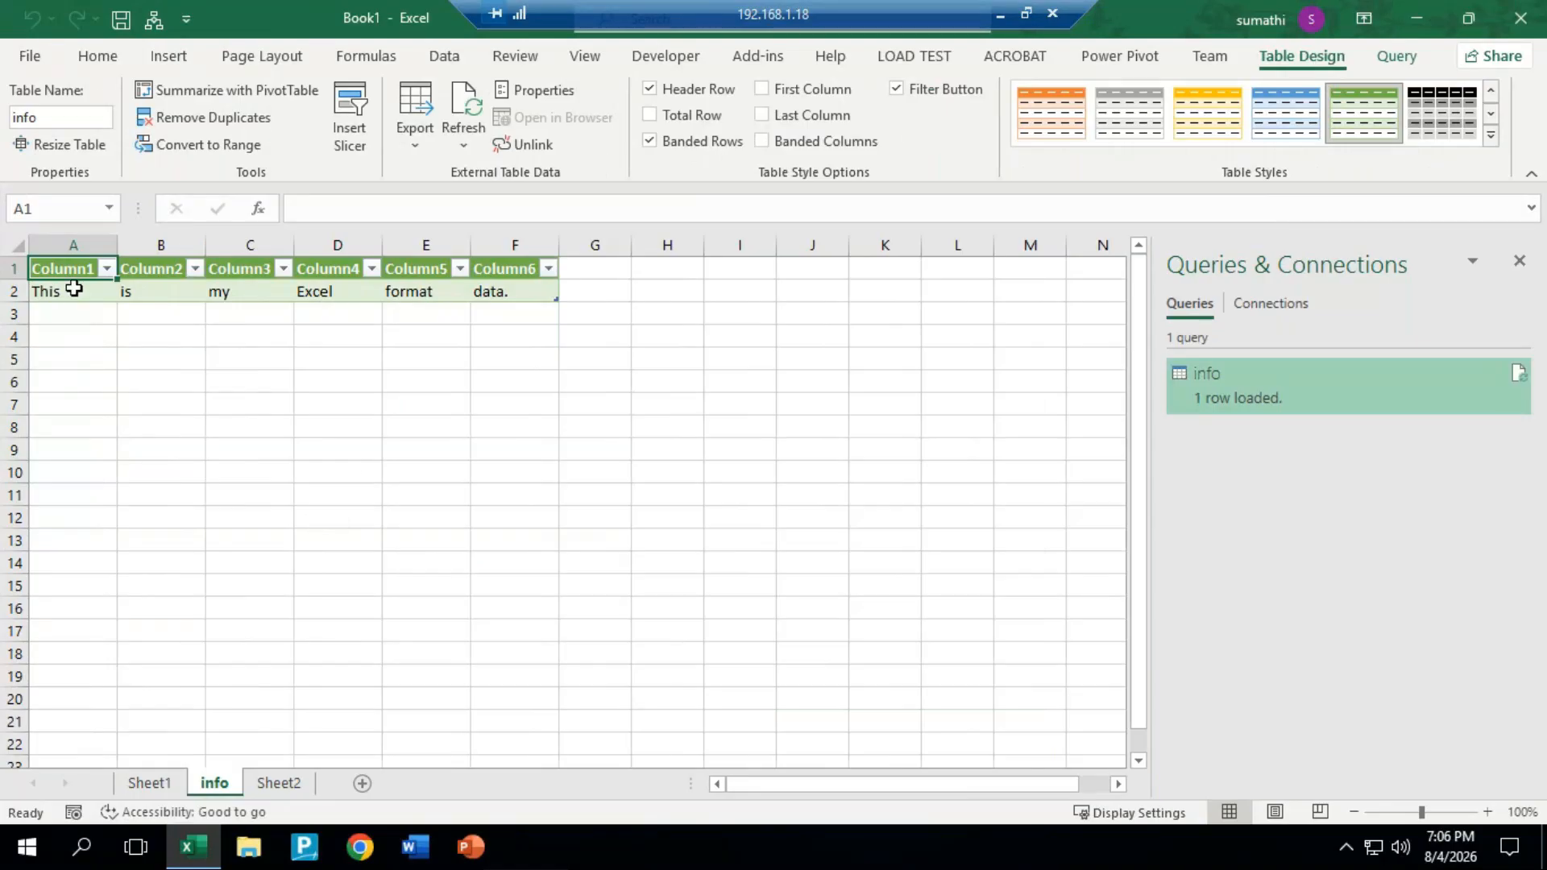
# Step: Compare the imported table on the info sheet with the pasted sentence on Sheet1
pyautogui.click(133, 292)
pyautogui.hotkey('ctrl', 'a')
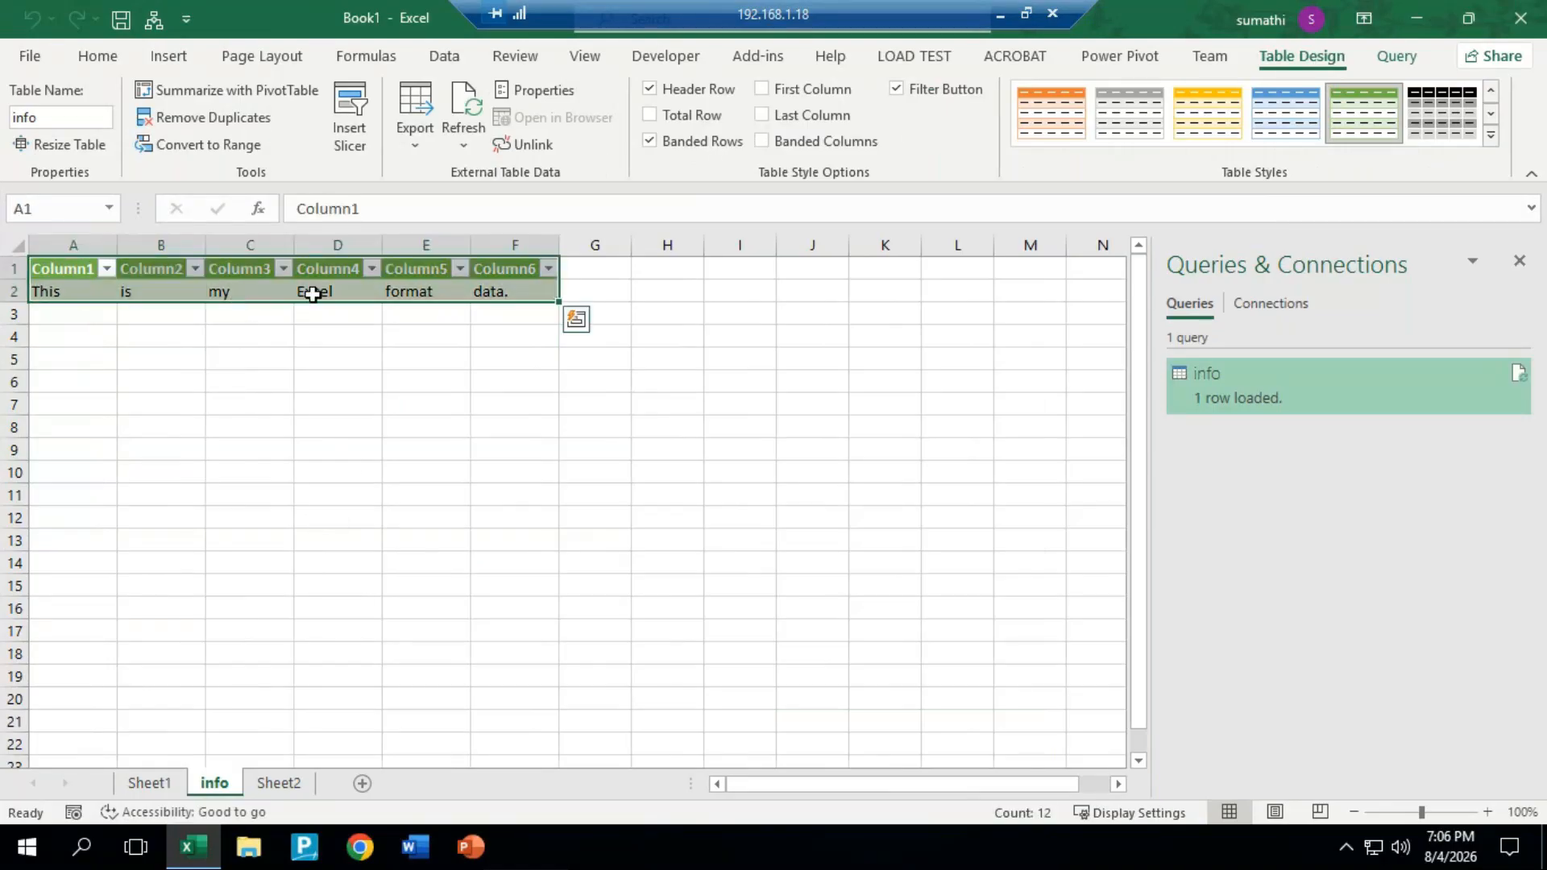
pyautogui.click(327, 385)
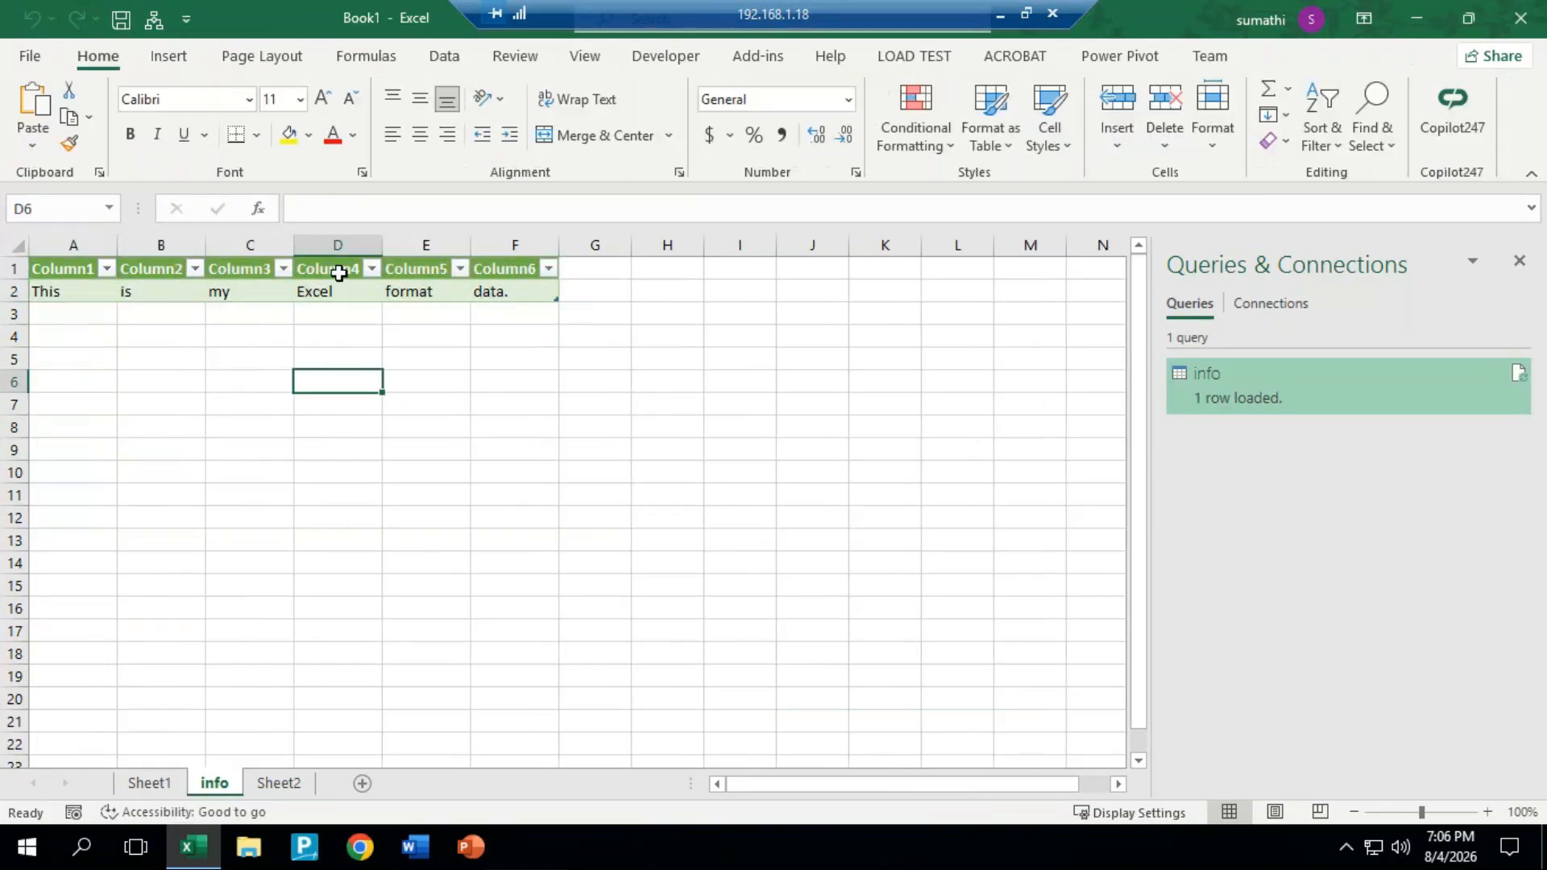
pyautogui.click(149, 783)
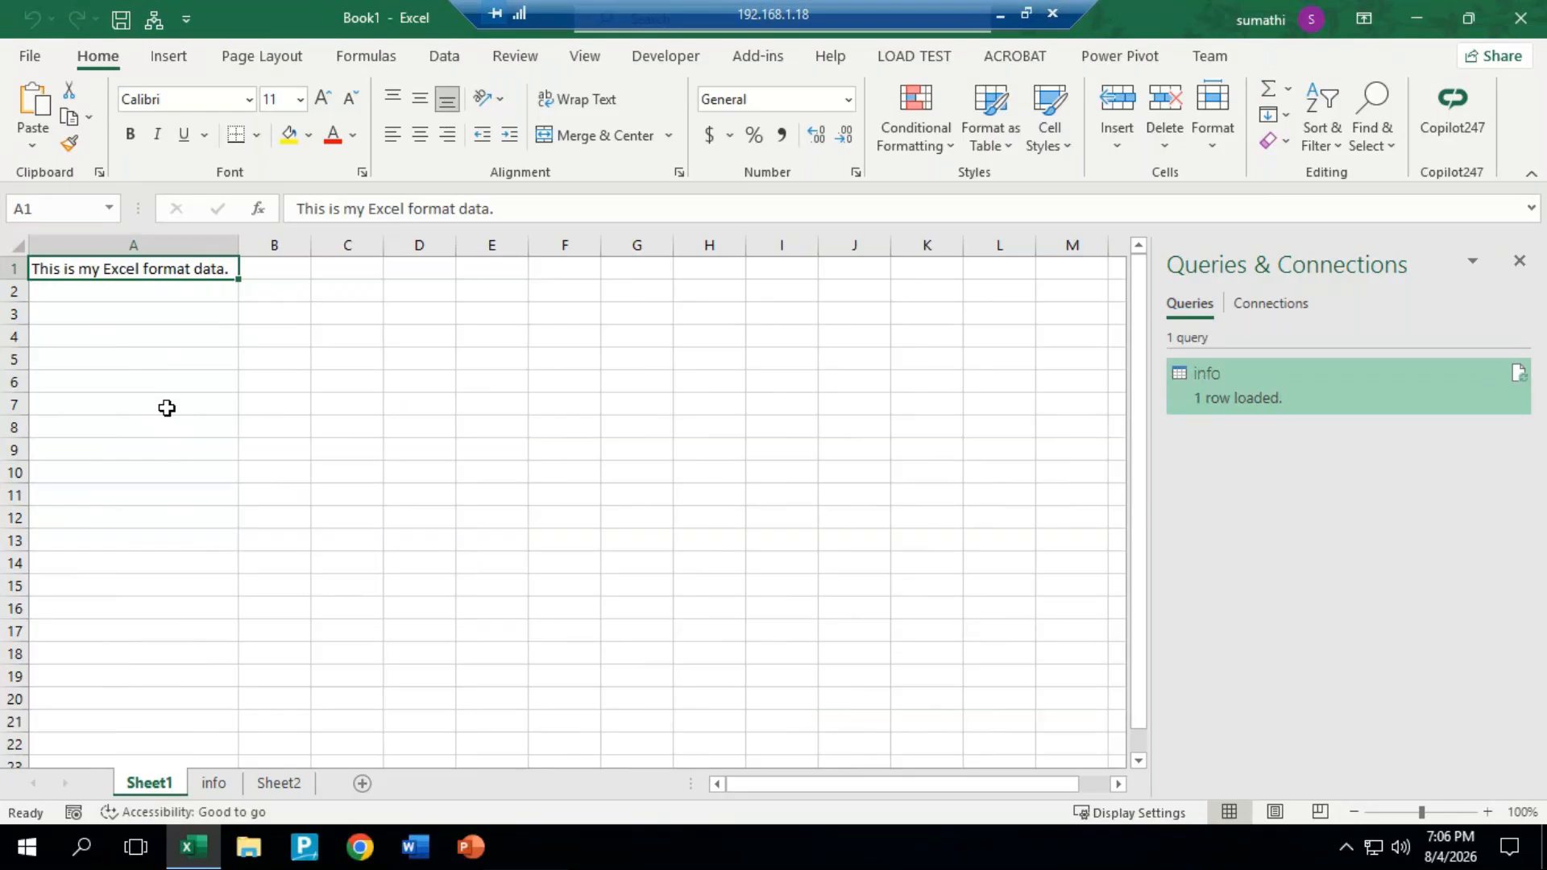
pyautogui.click(213, 784)
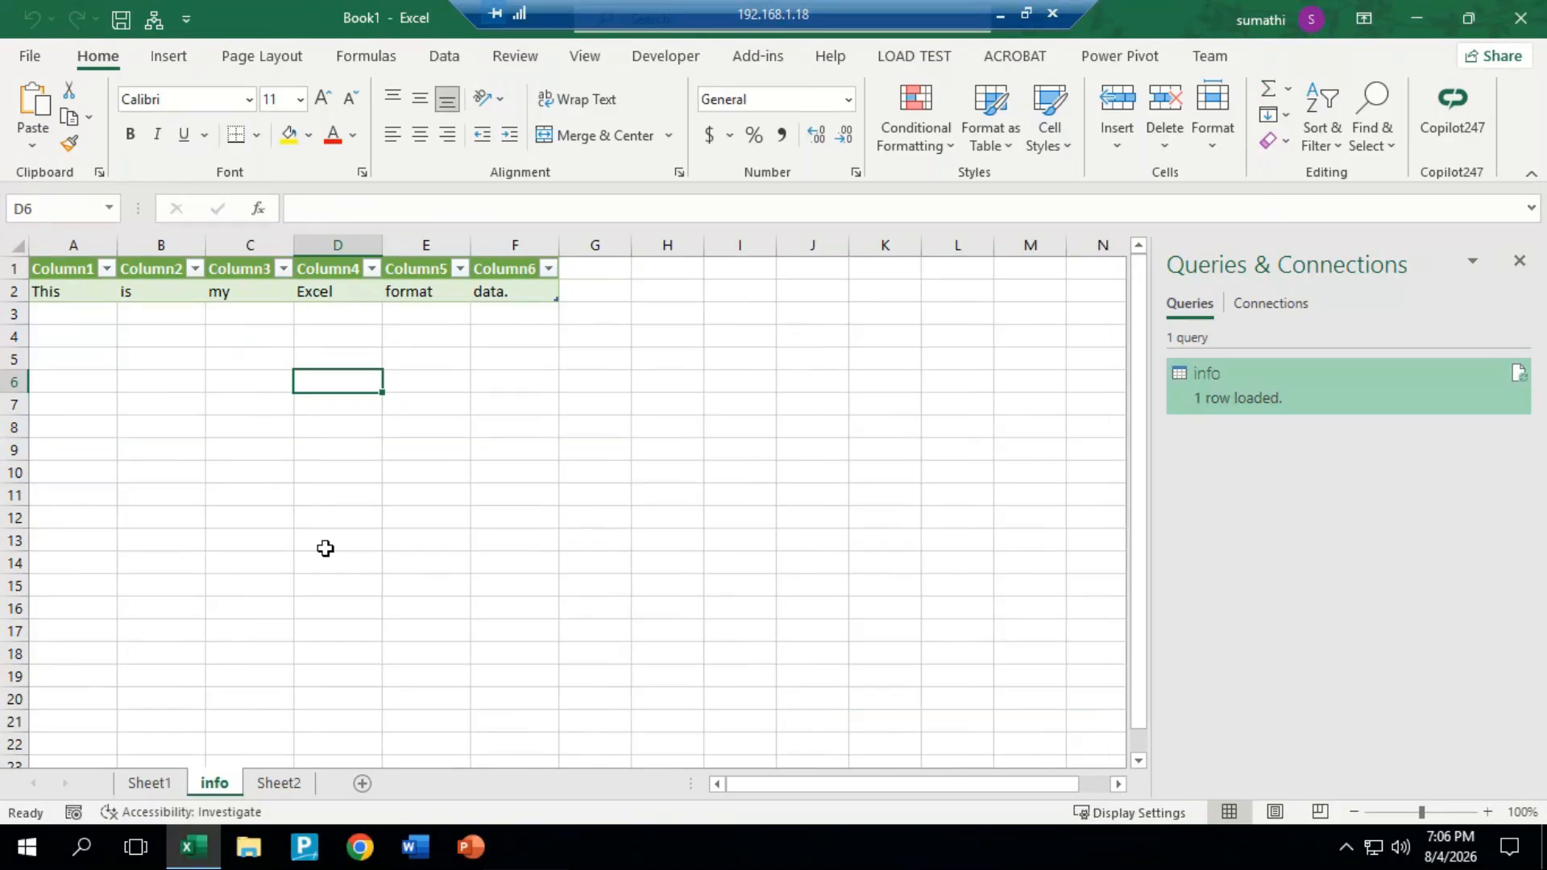
# Step: Enter a COUNTA formula in cell D5 of the info sheet to count the words in A2:F2
pyautogui.click(253, 367)
pyautogui.click(314, 359)
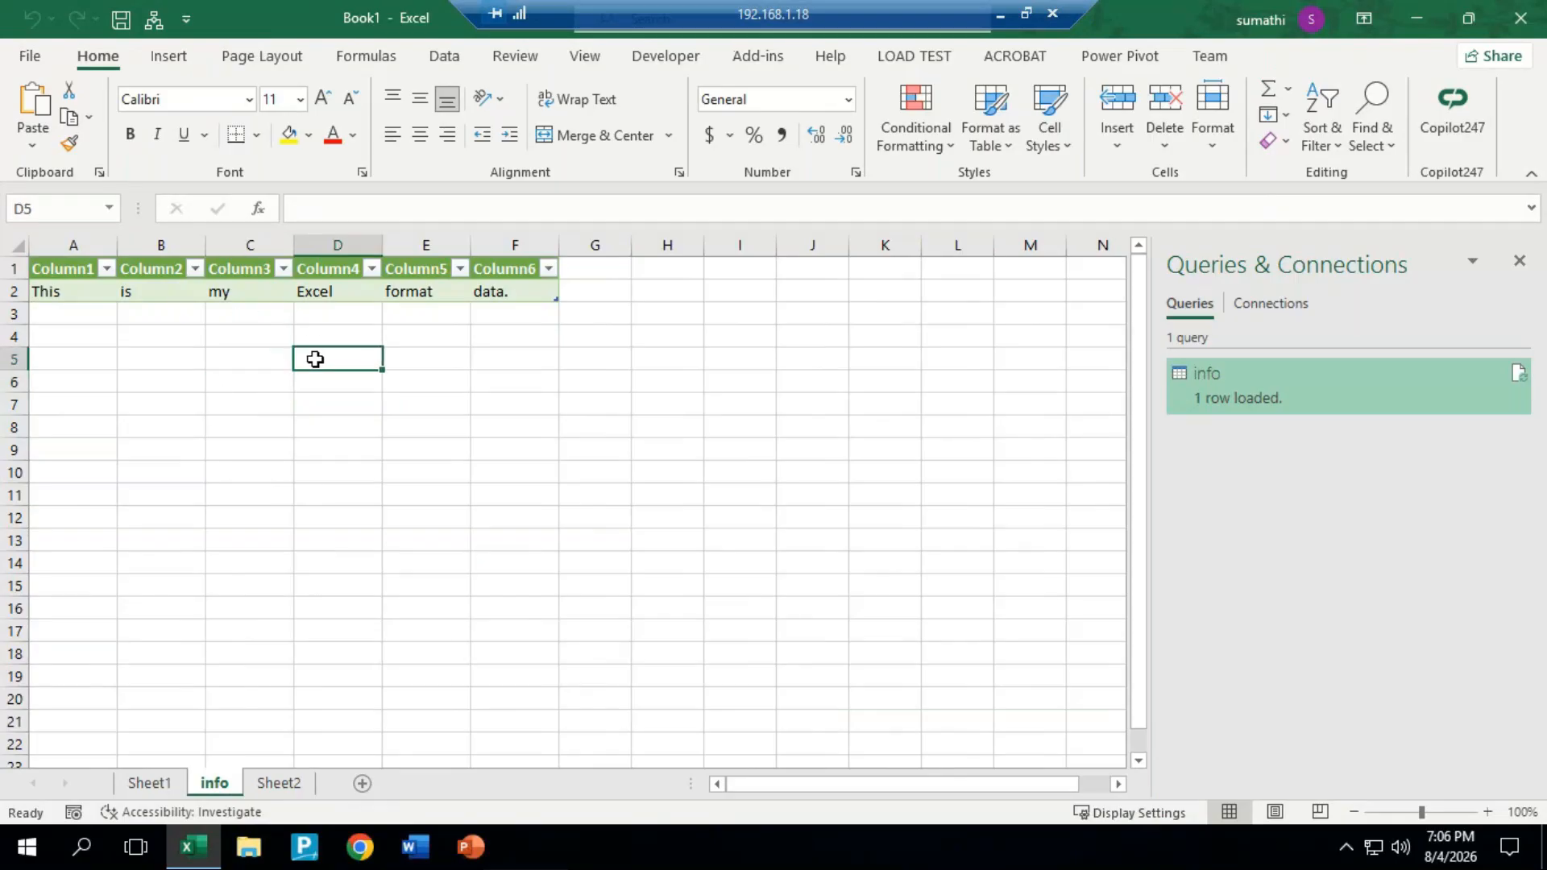
pyautogui.write('=')
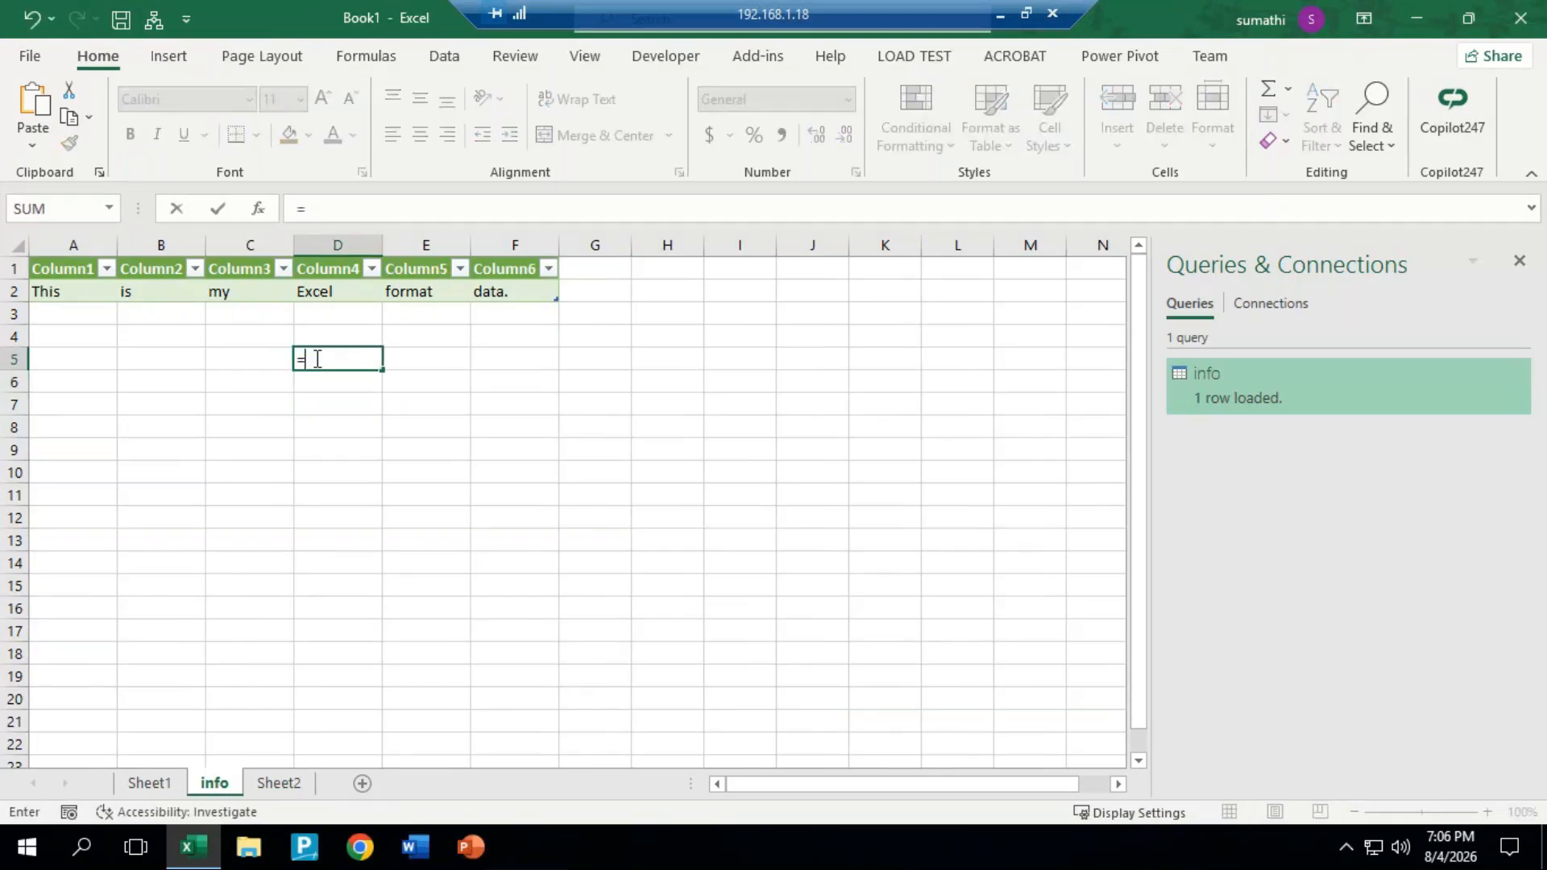
pyautogui.write('counta')
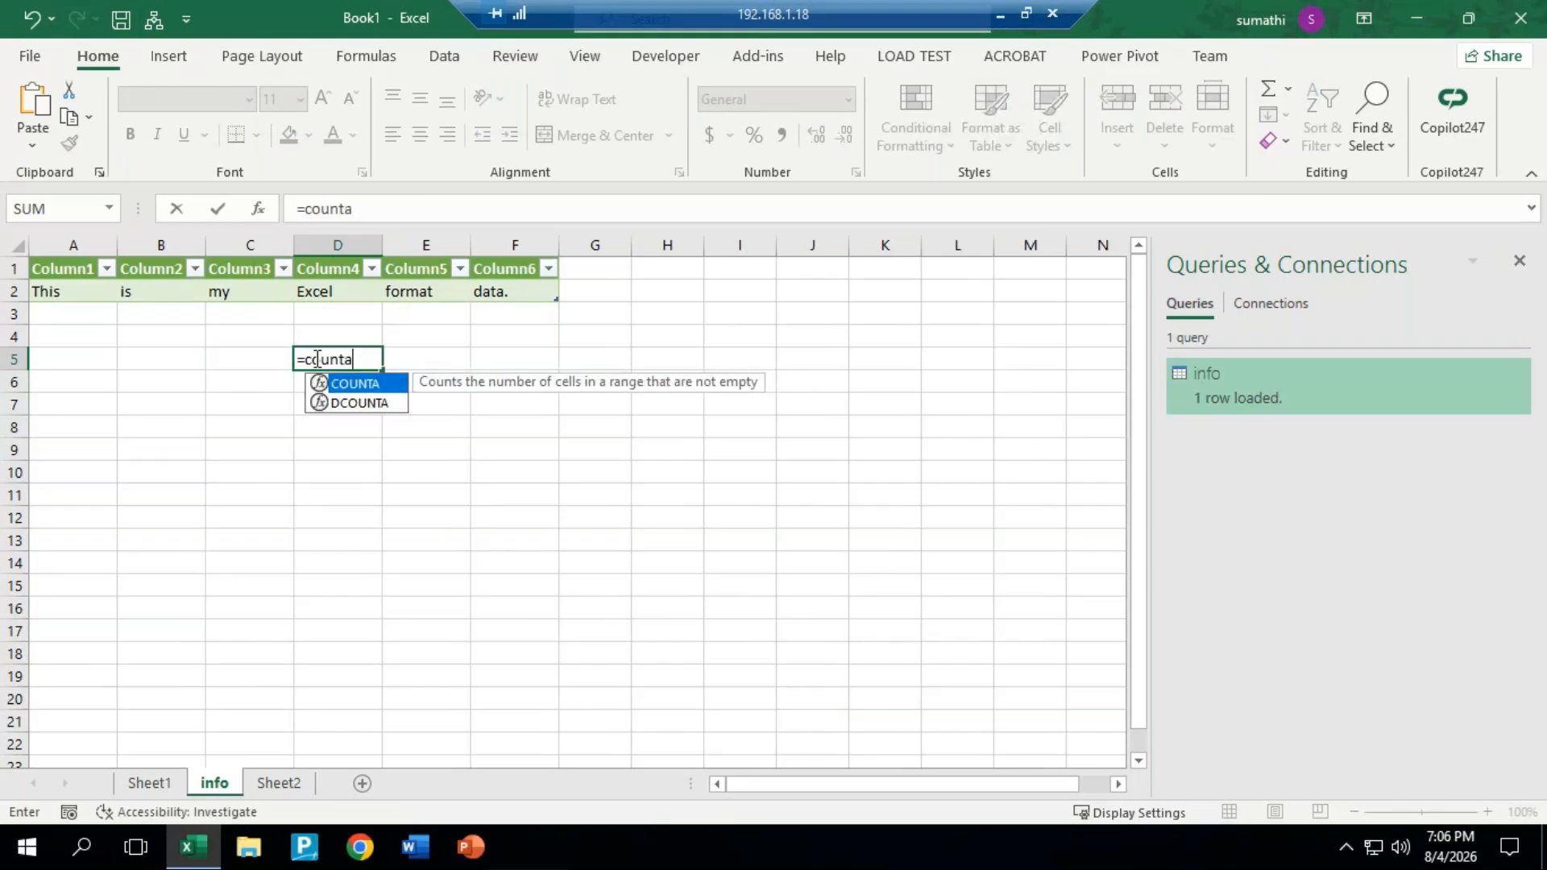
pyautogui.press('Tab')
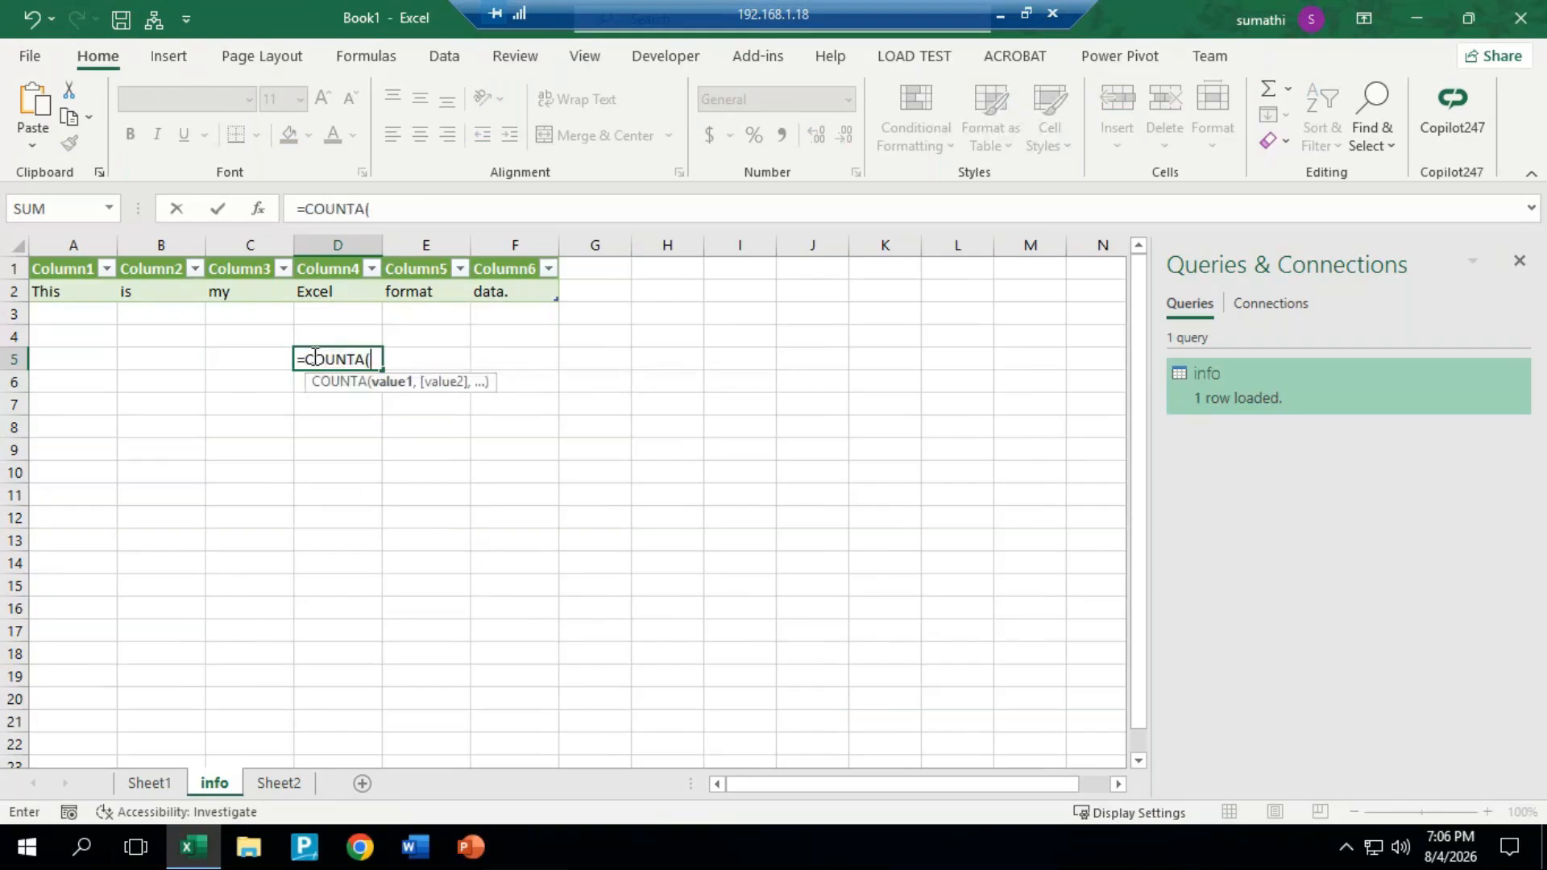
pyautogui.moveTo(84, 300); pyautogui.dragTo(500, 293)
pyautogui.press('Return')
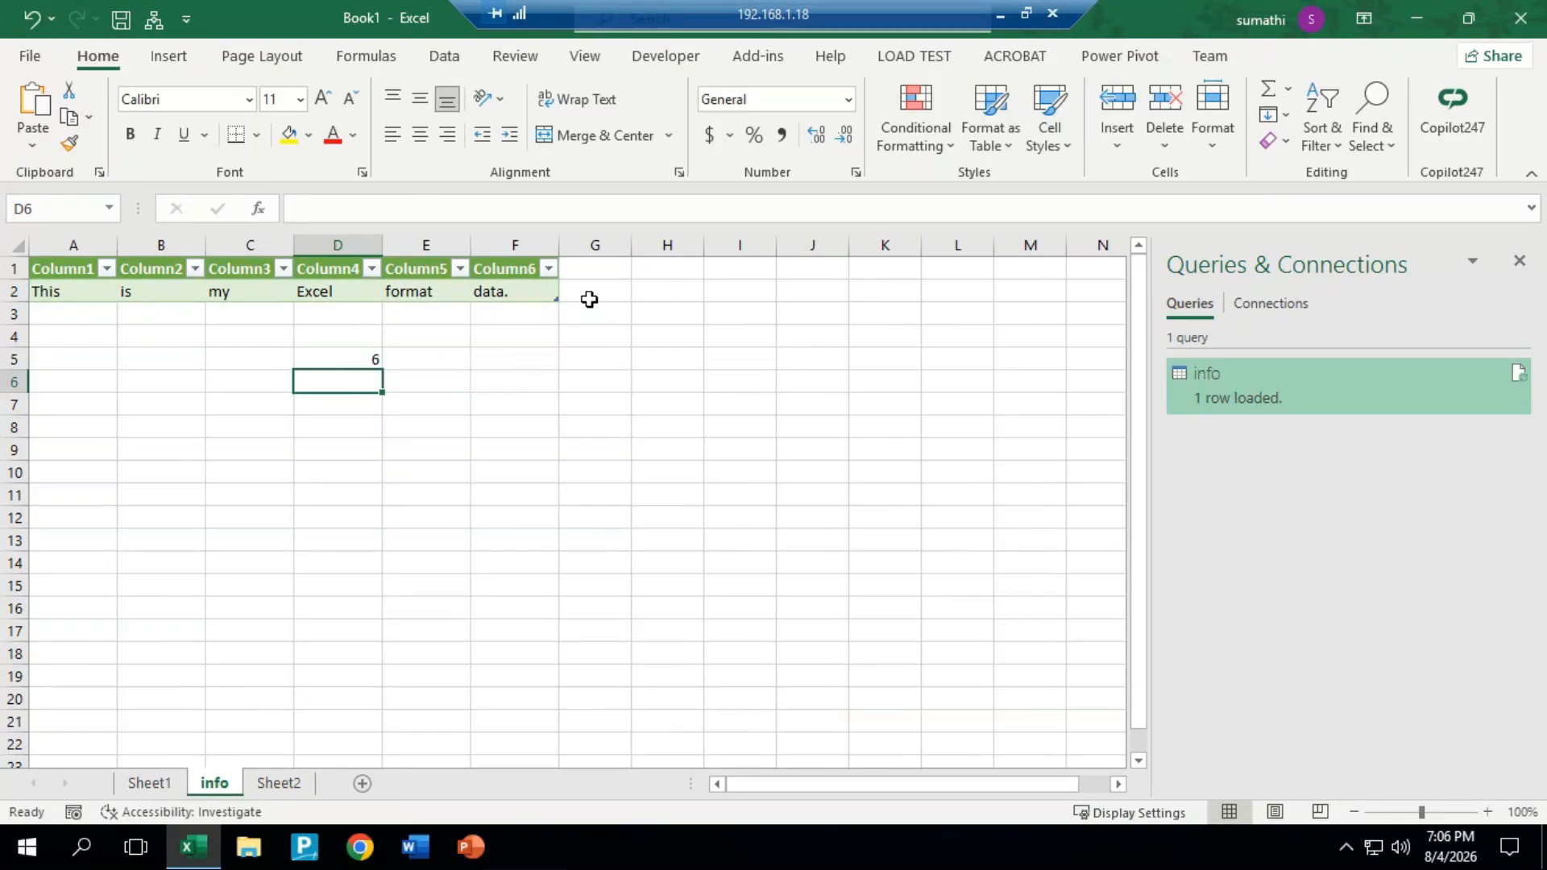
# Step: Clear the word-count formula from cell D5 of the info sheet and compare its table with the sentence on Sheet1
pyautogui.click(376, 360)
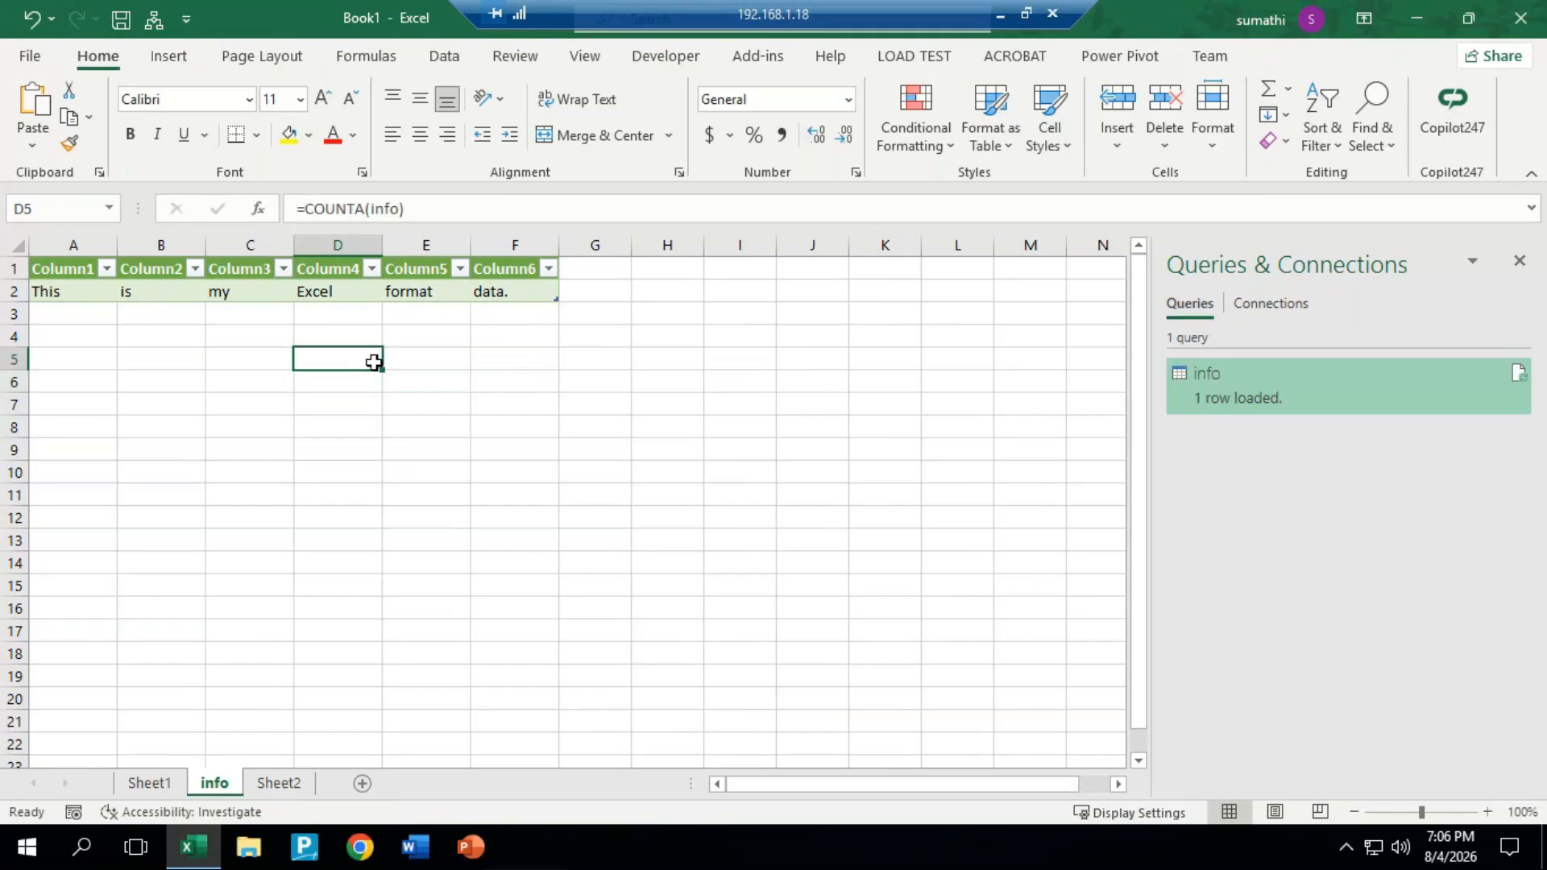
pyautogui.click(166, 780)
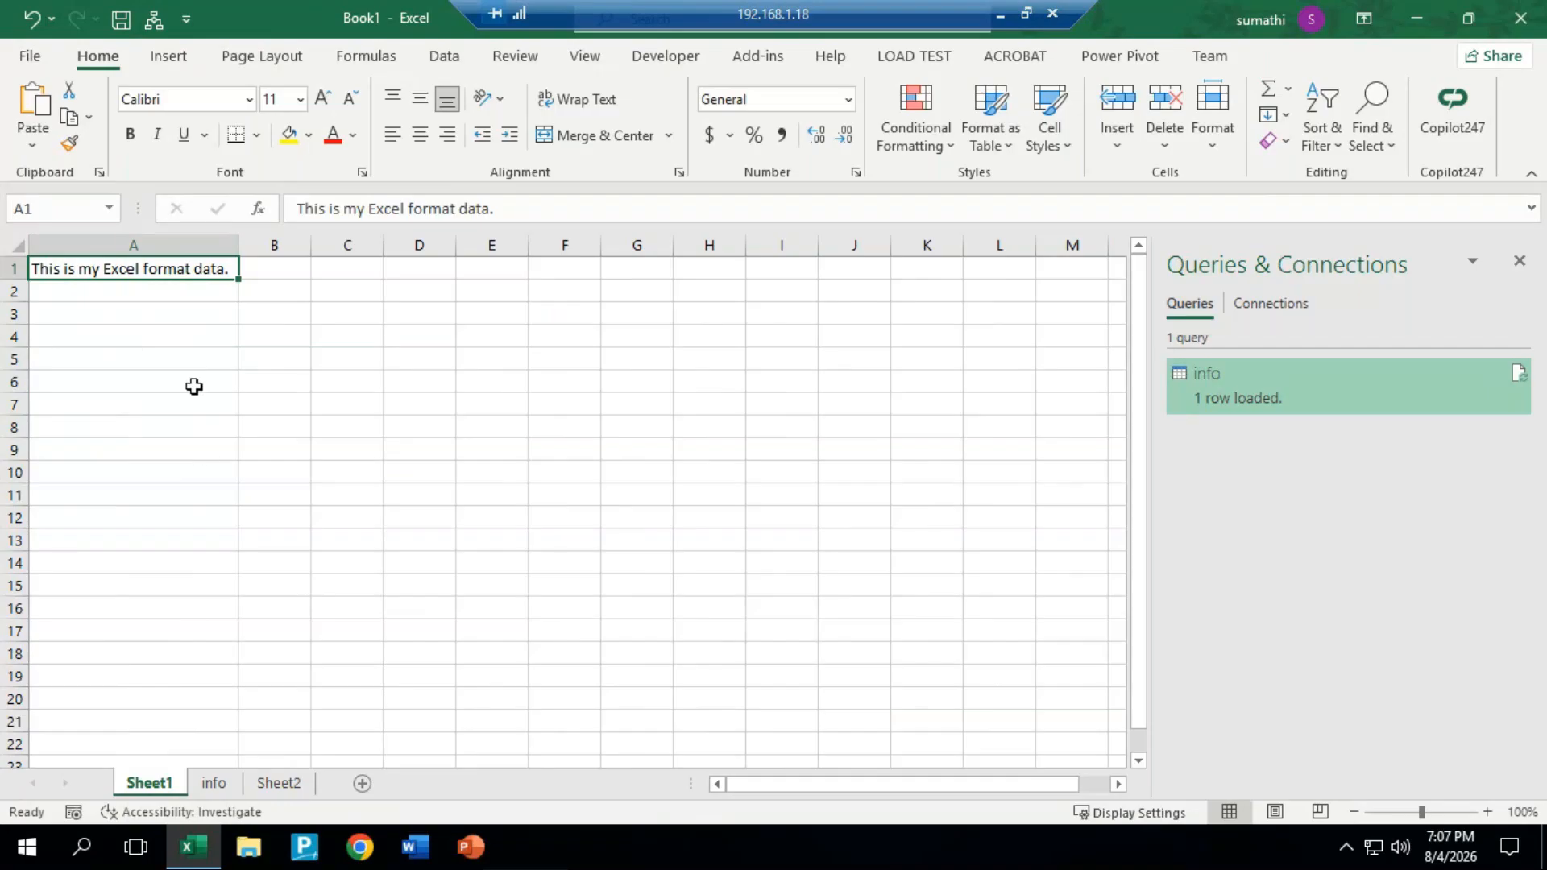
pyautogui.click(214, 790)
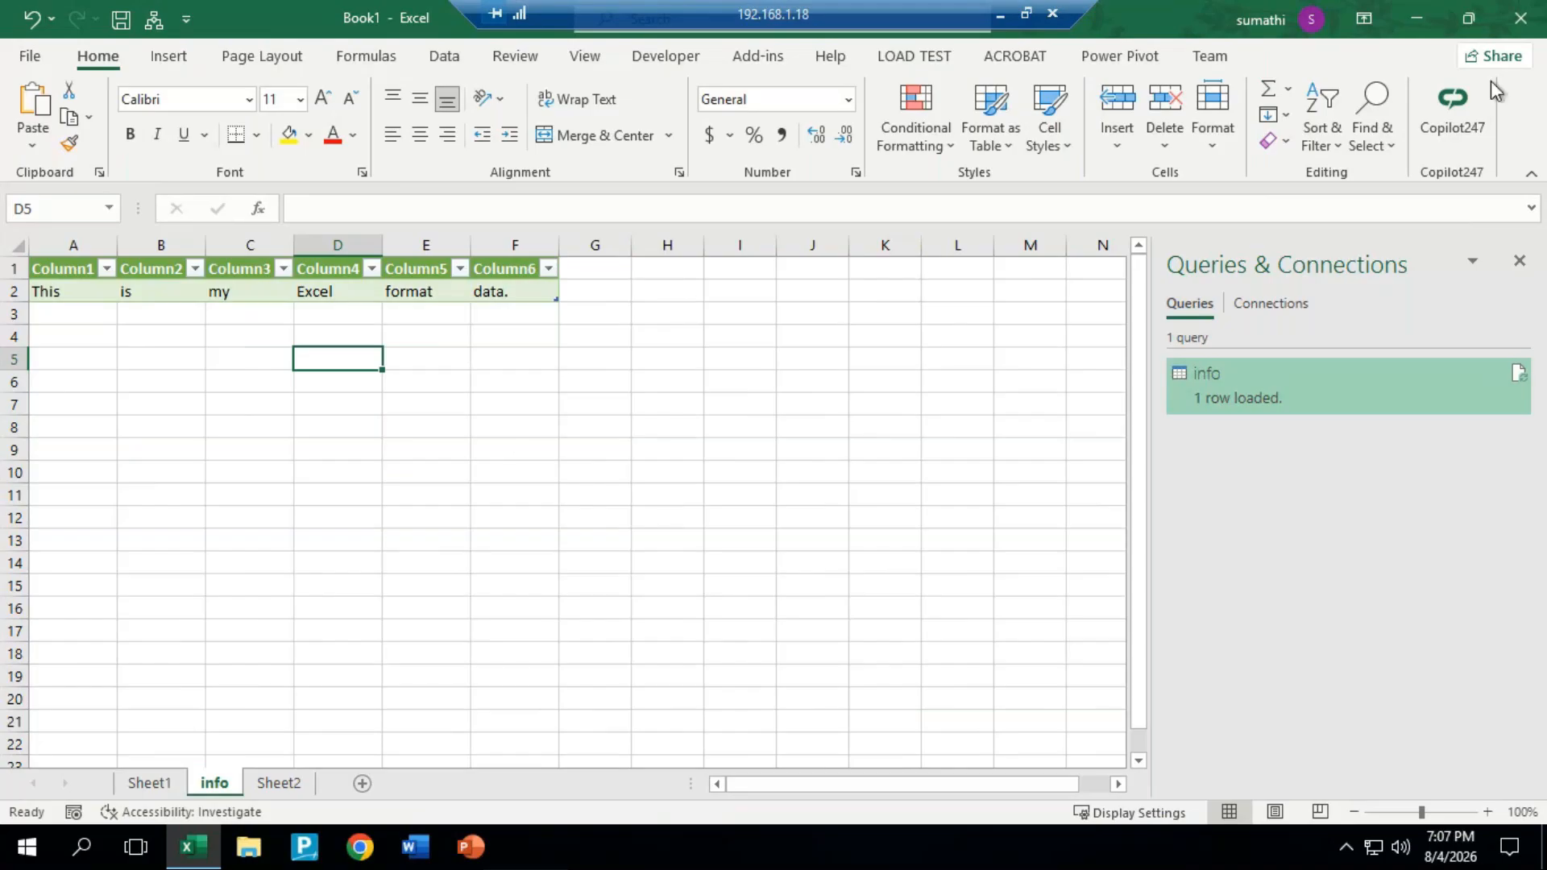
# Step: Close the current workbook without saving it and create a new blank workbook
pyautogui.click(1520, 18)
pyautogui.click(775, 447)
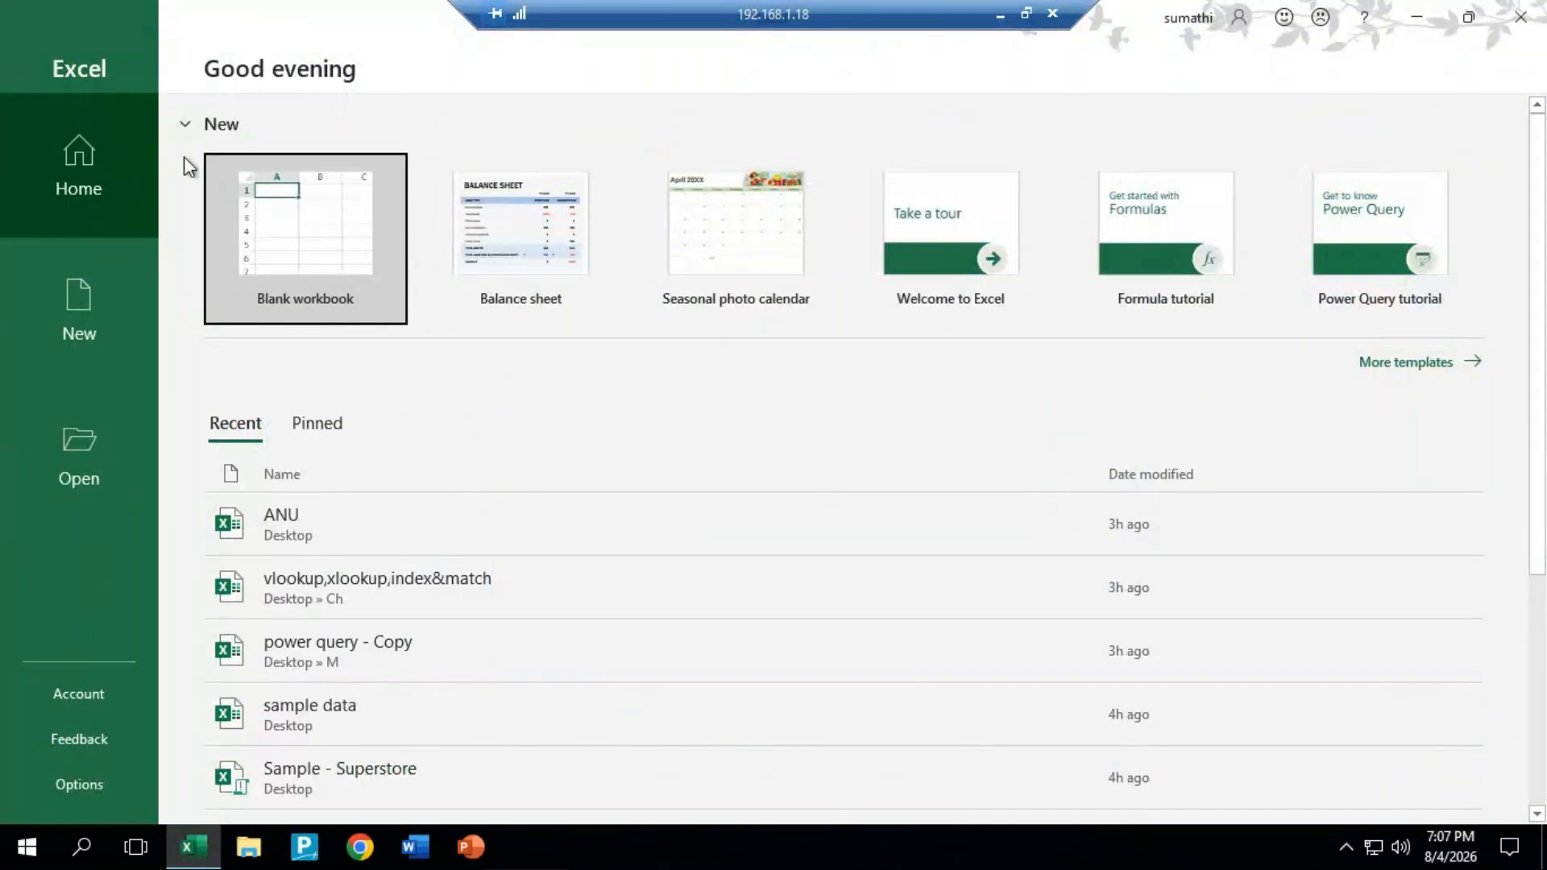
pyautogui.click(362, 298)
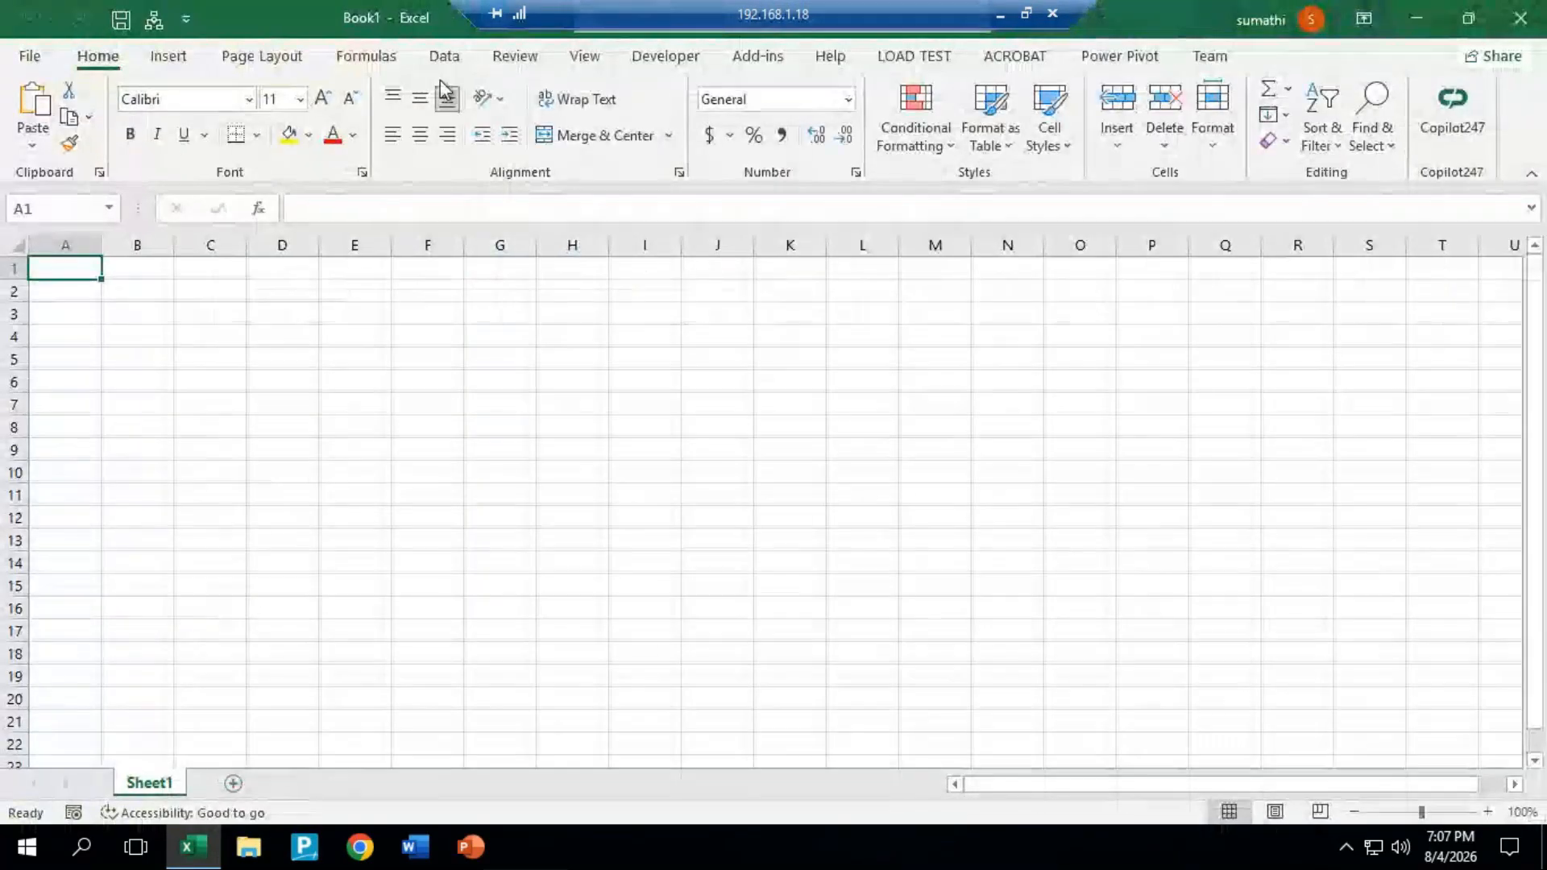
# Step: Start a Get Data From Workbook import of the power query - Copy file in the Desktop's M folder
pyautogui.click(444, 56)
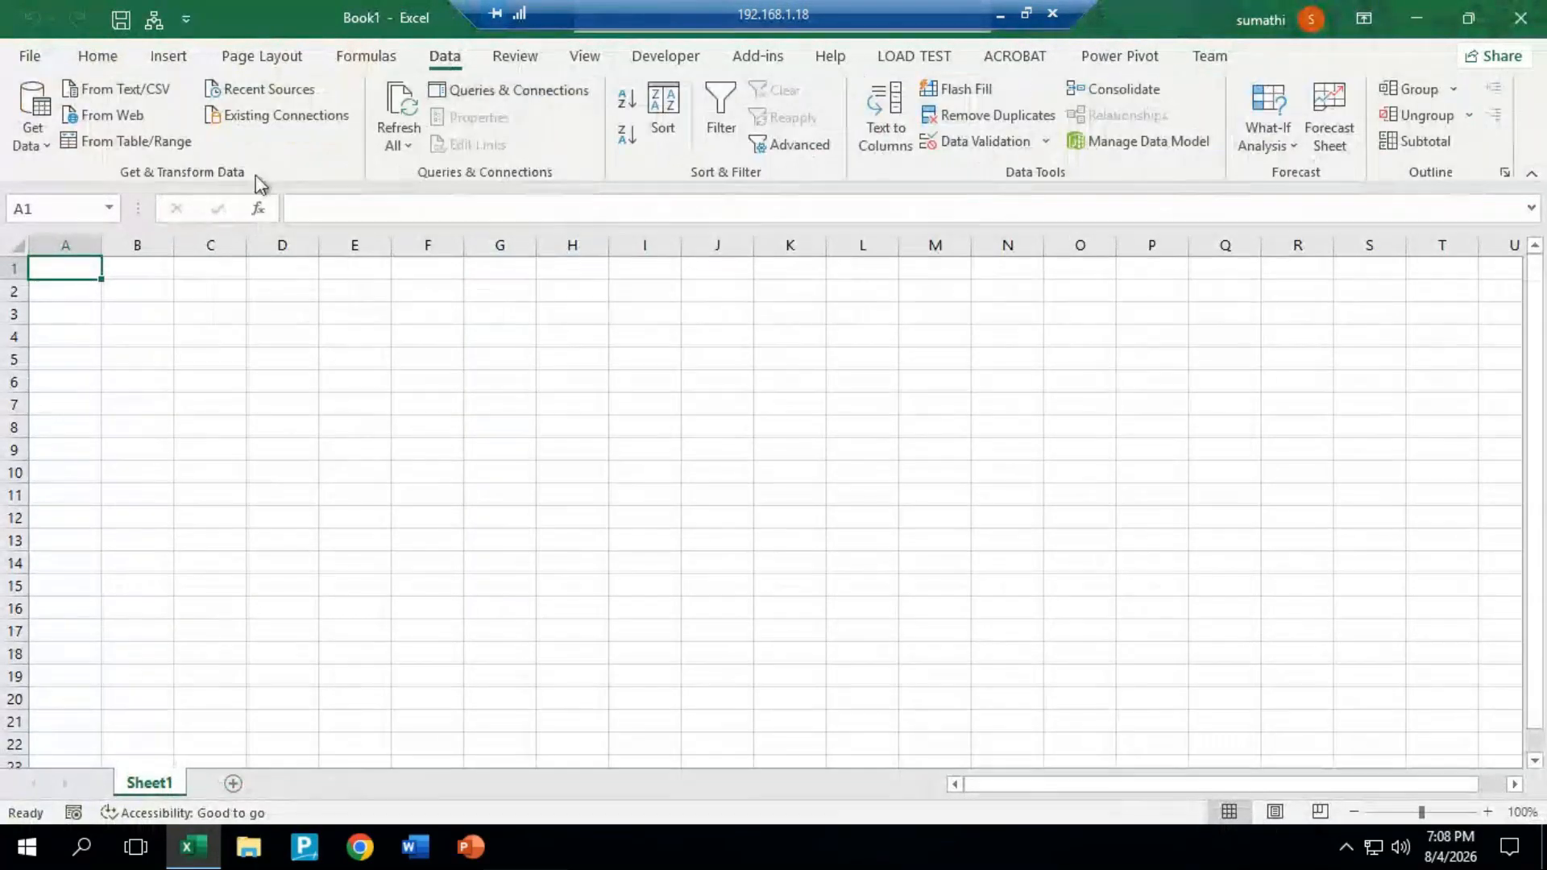
pyautogui.click(39, 137)
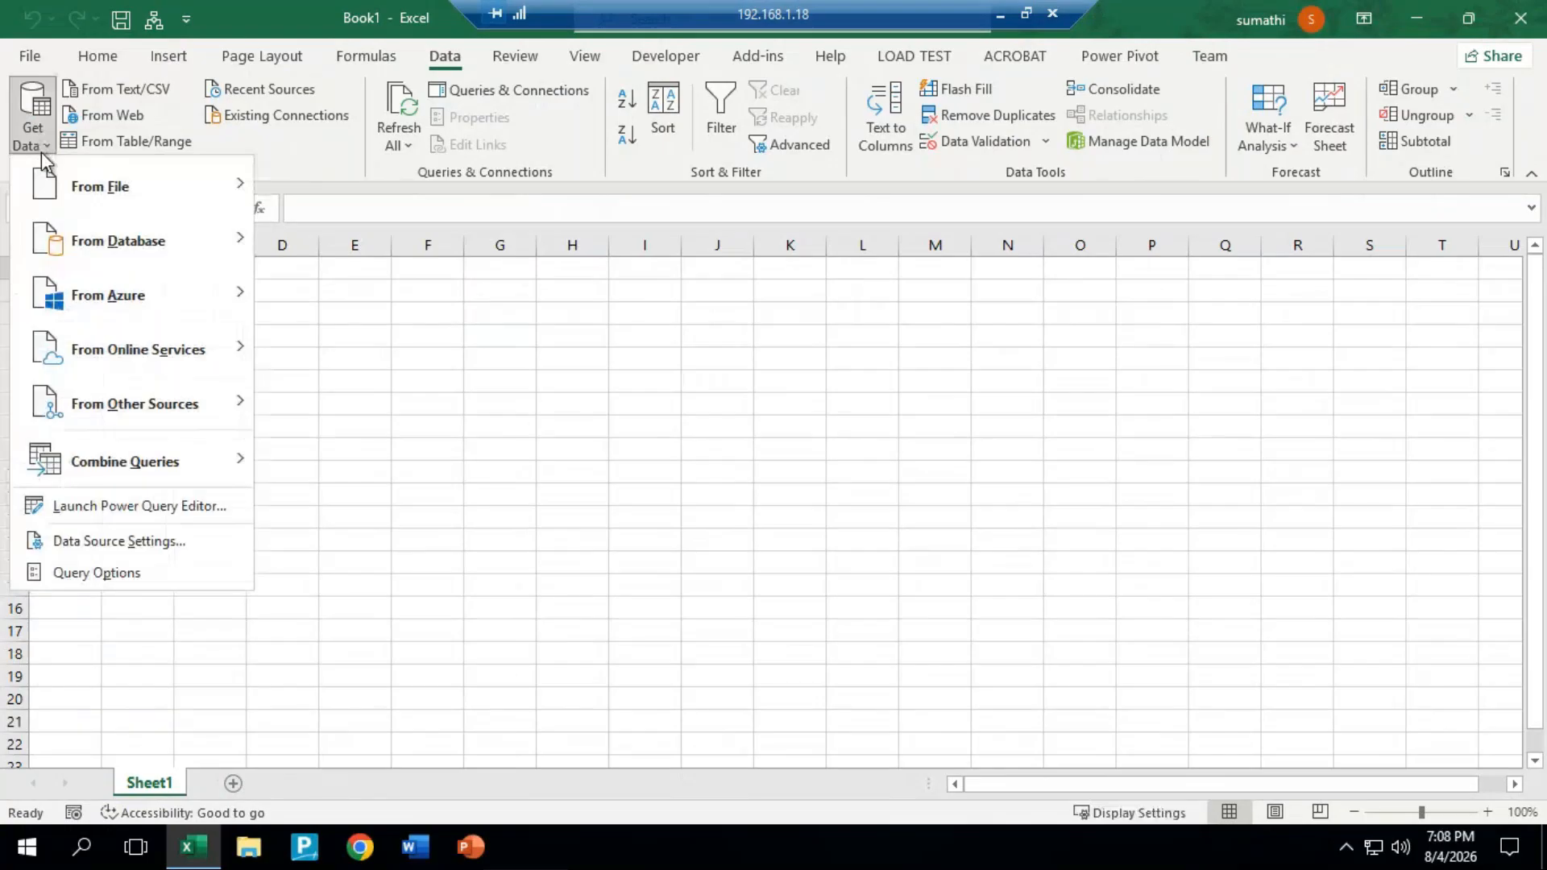
pyautogui.moveTo(121, 186)
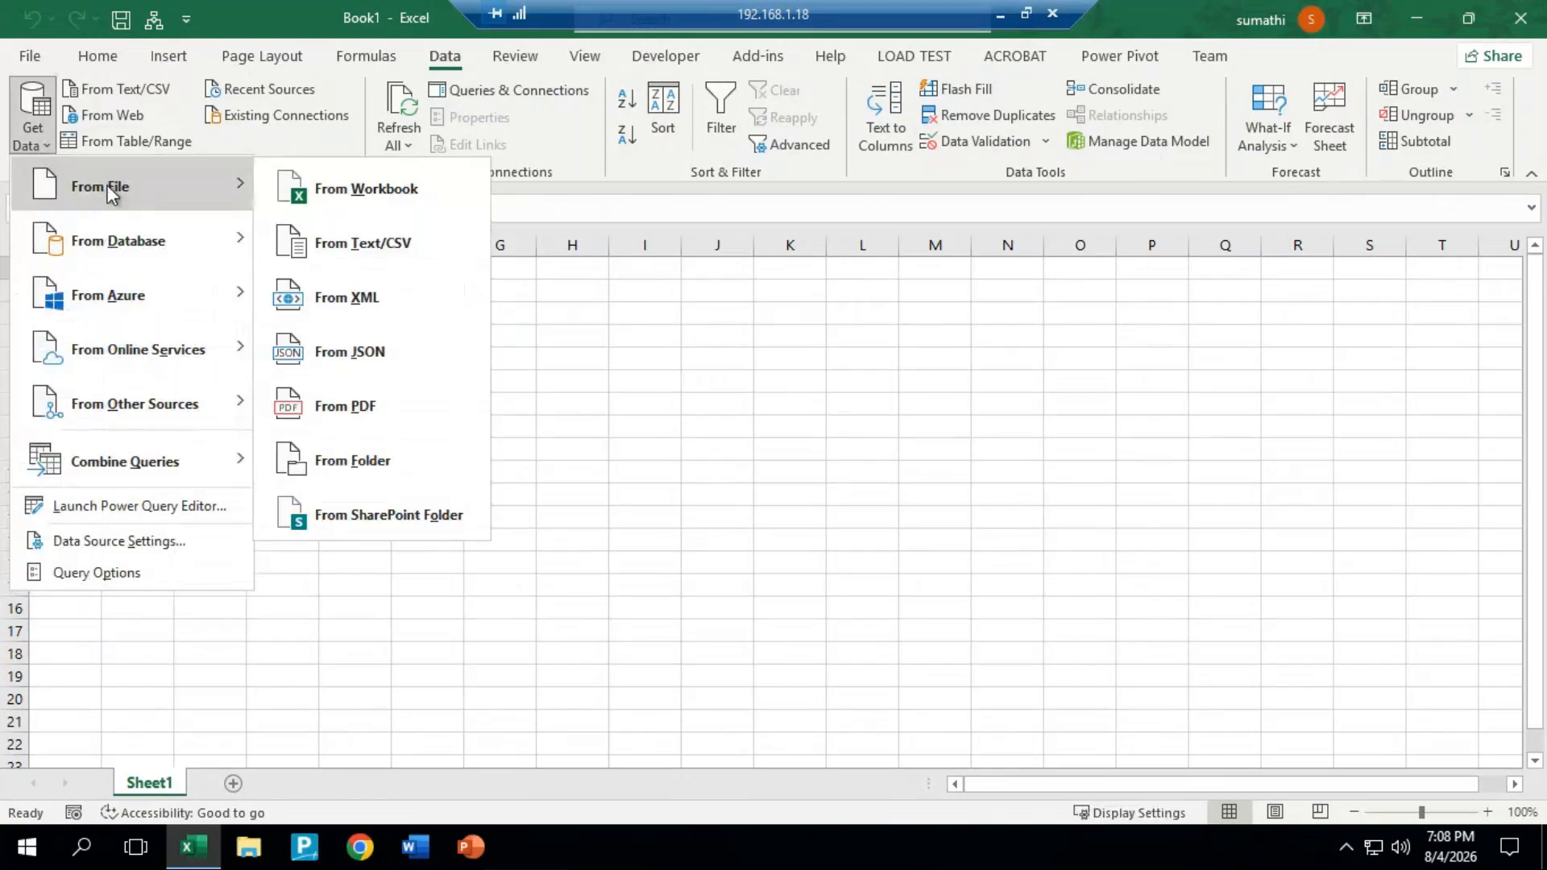
pyautogui.click(372, 188)
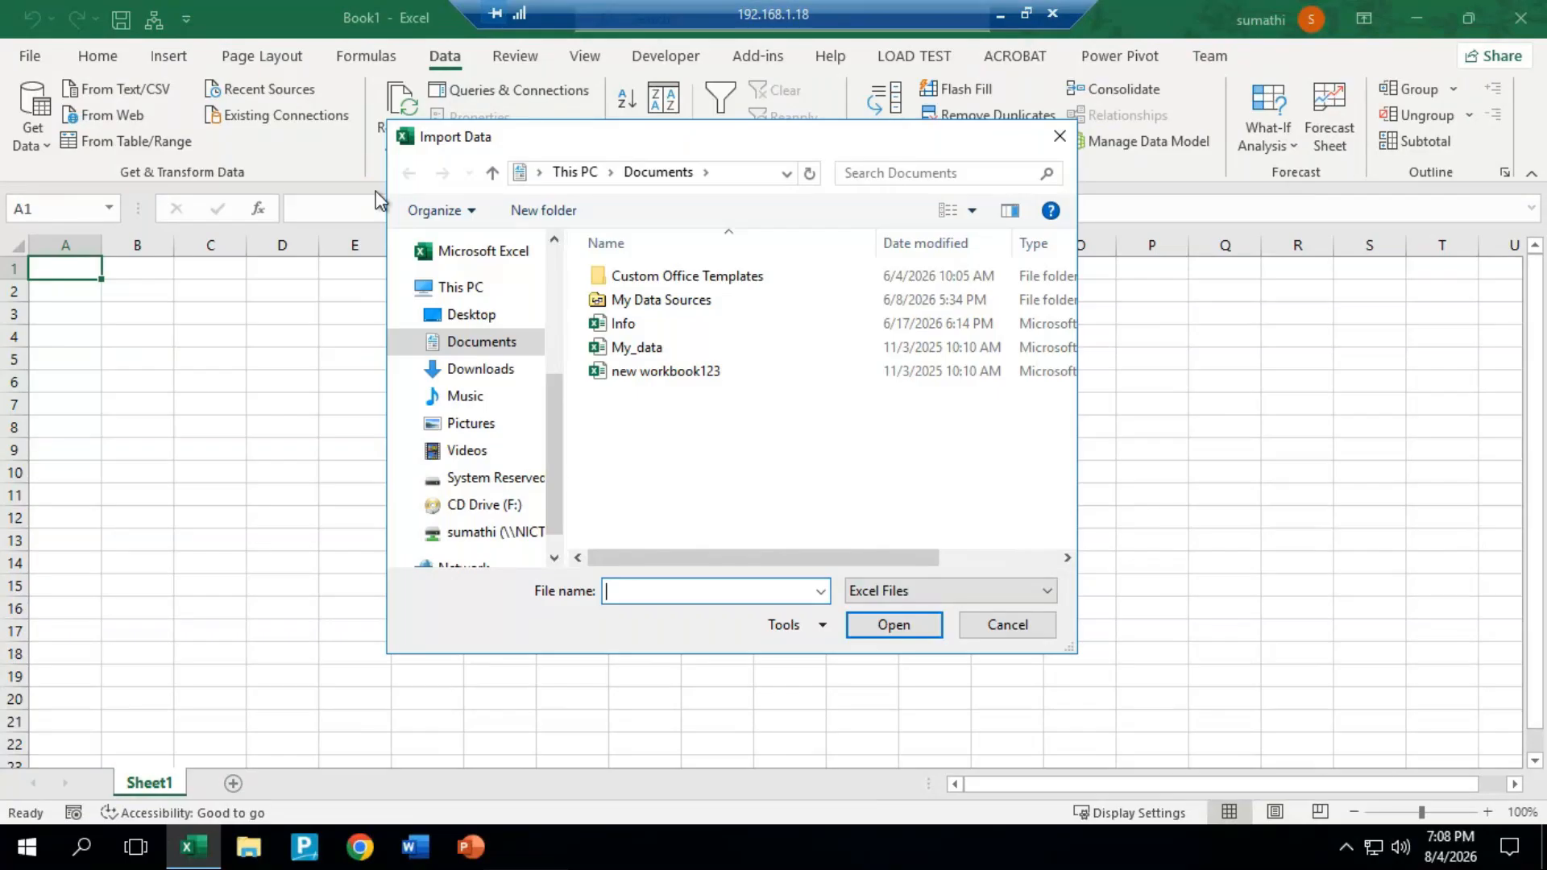
pyautogui.click(474, 315)
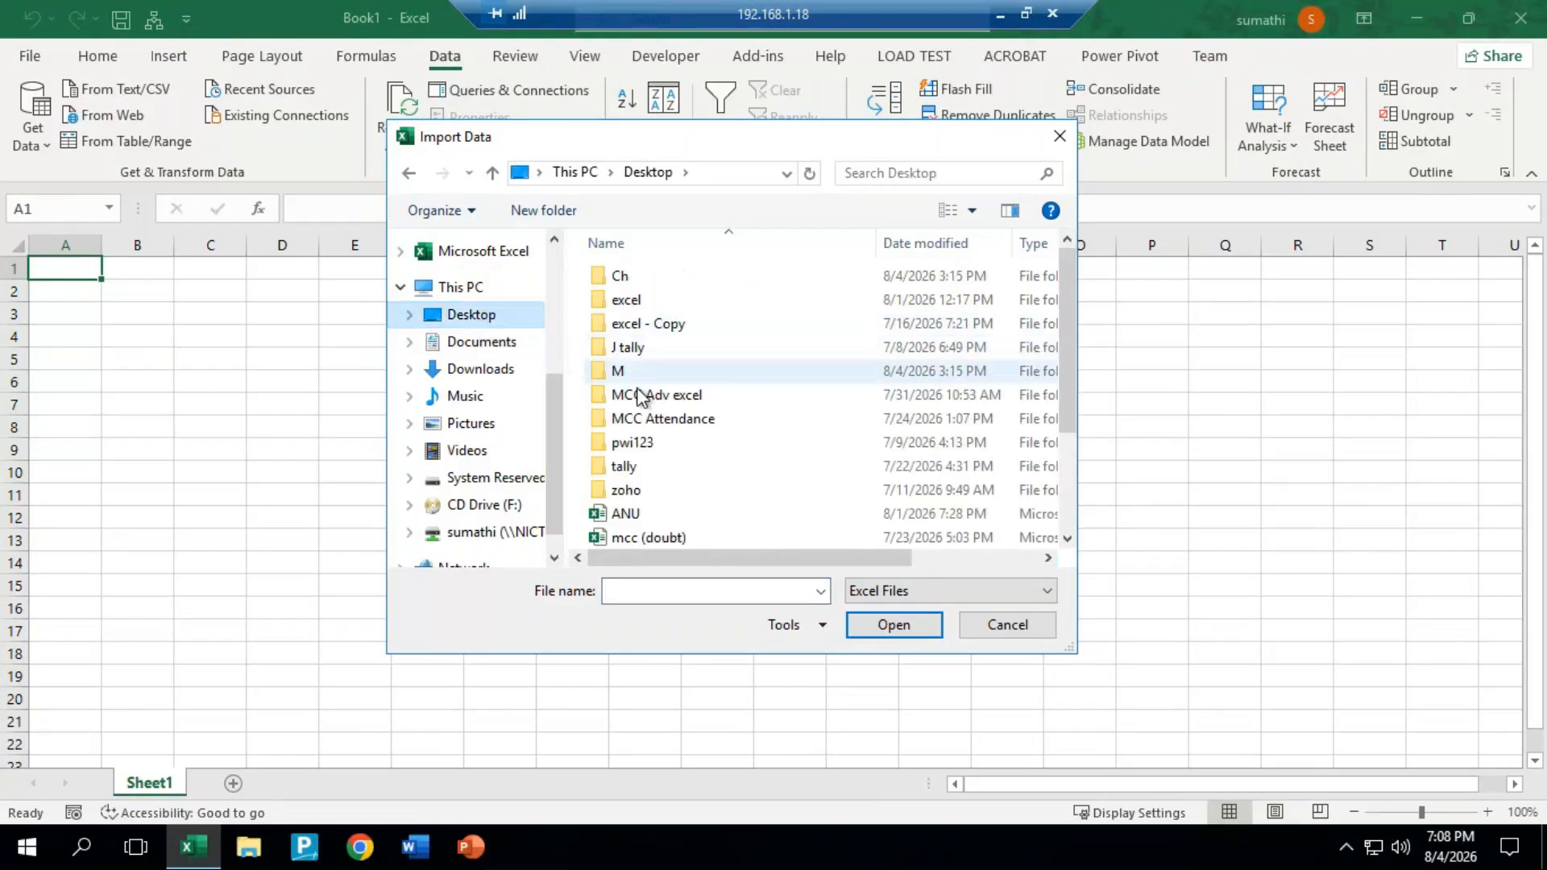
pyautogui.doubleClick(617, 372)
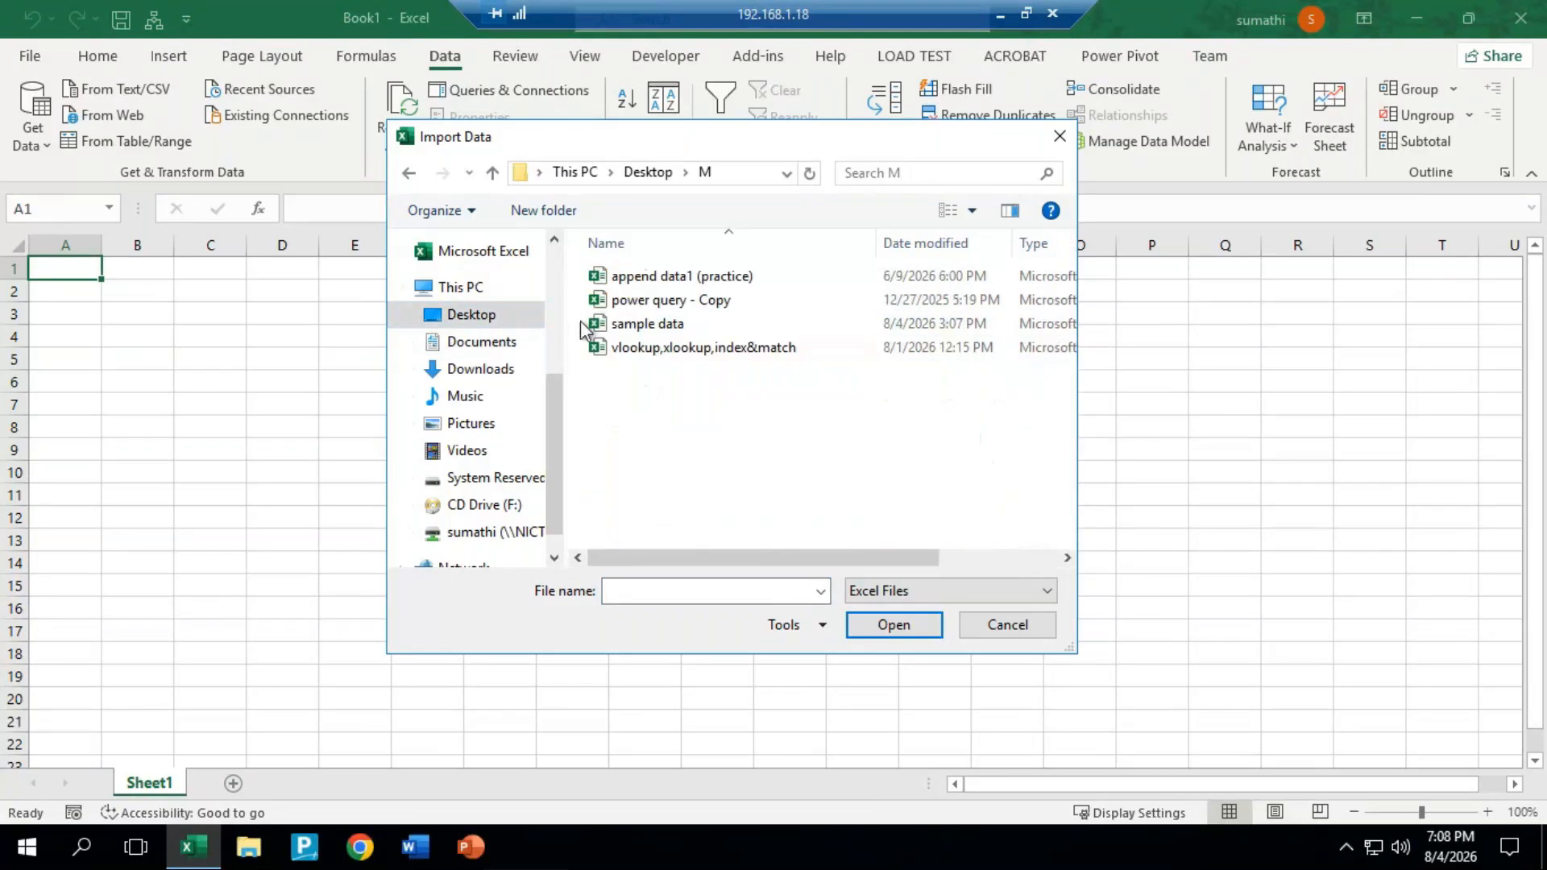
pyautogui.click(673, 300)
pyautogui.click(895, 625)
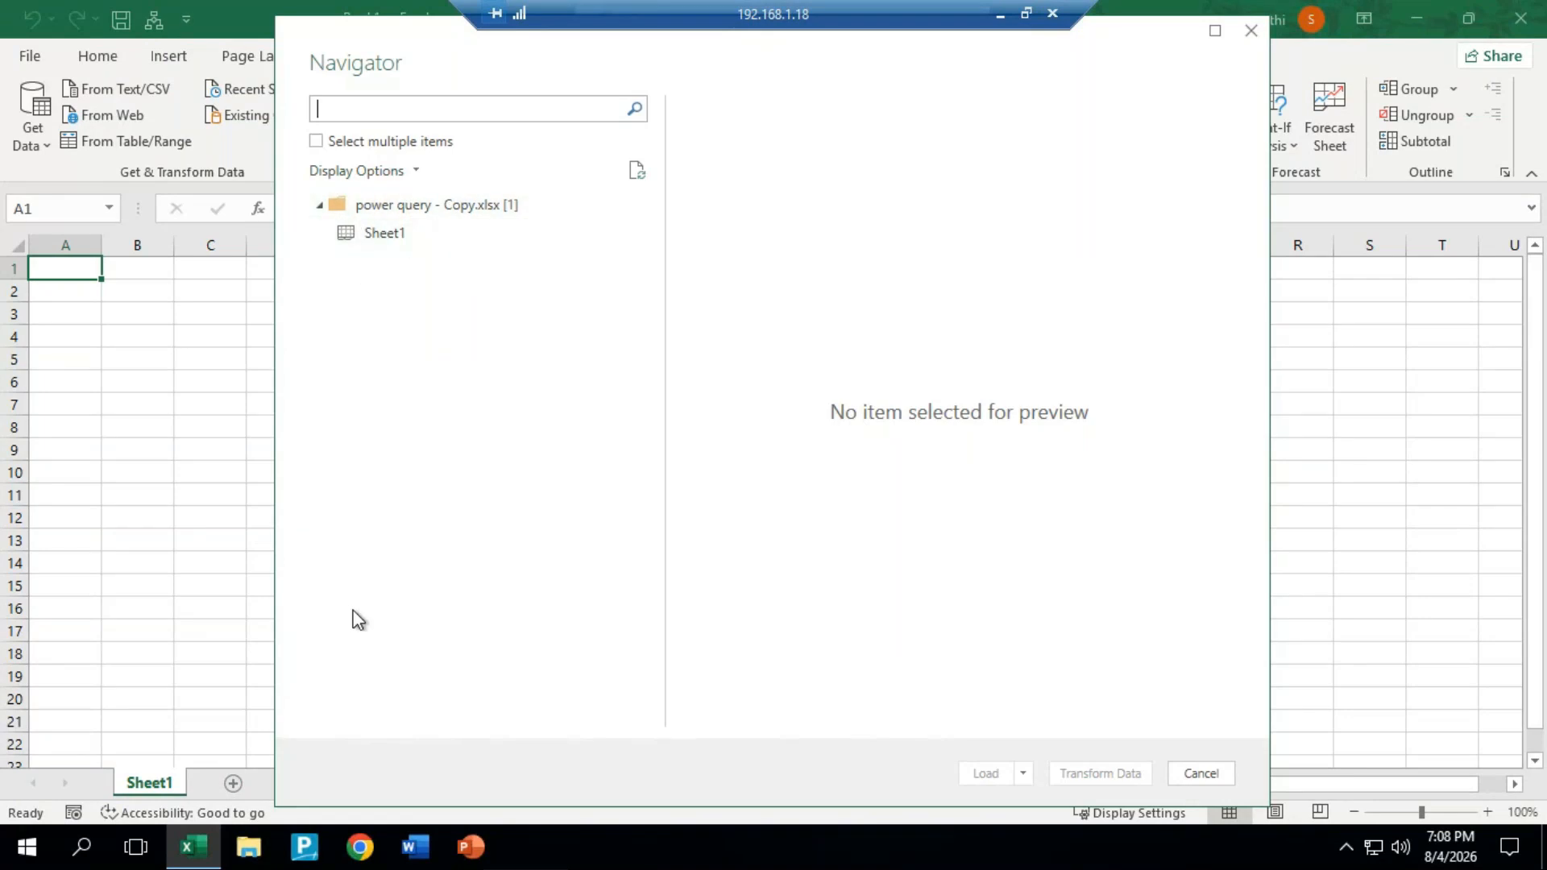
# Step: Preview all columns of Sheet1 in the Navigator and open the sheet for transformation in the Power Query Editor
pyautogui.click(389, 235)
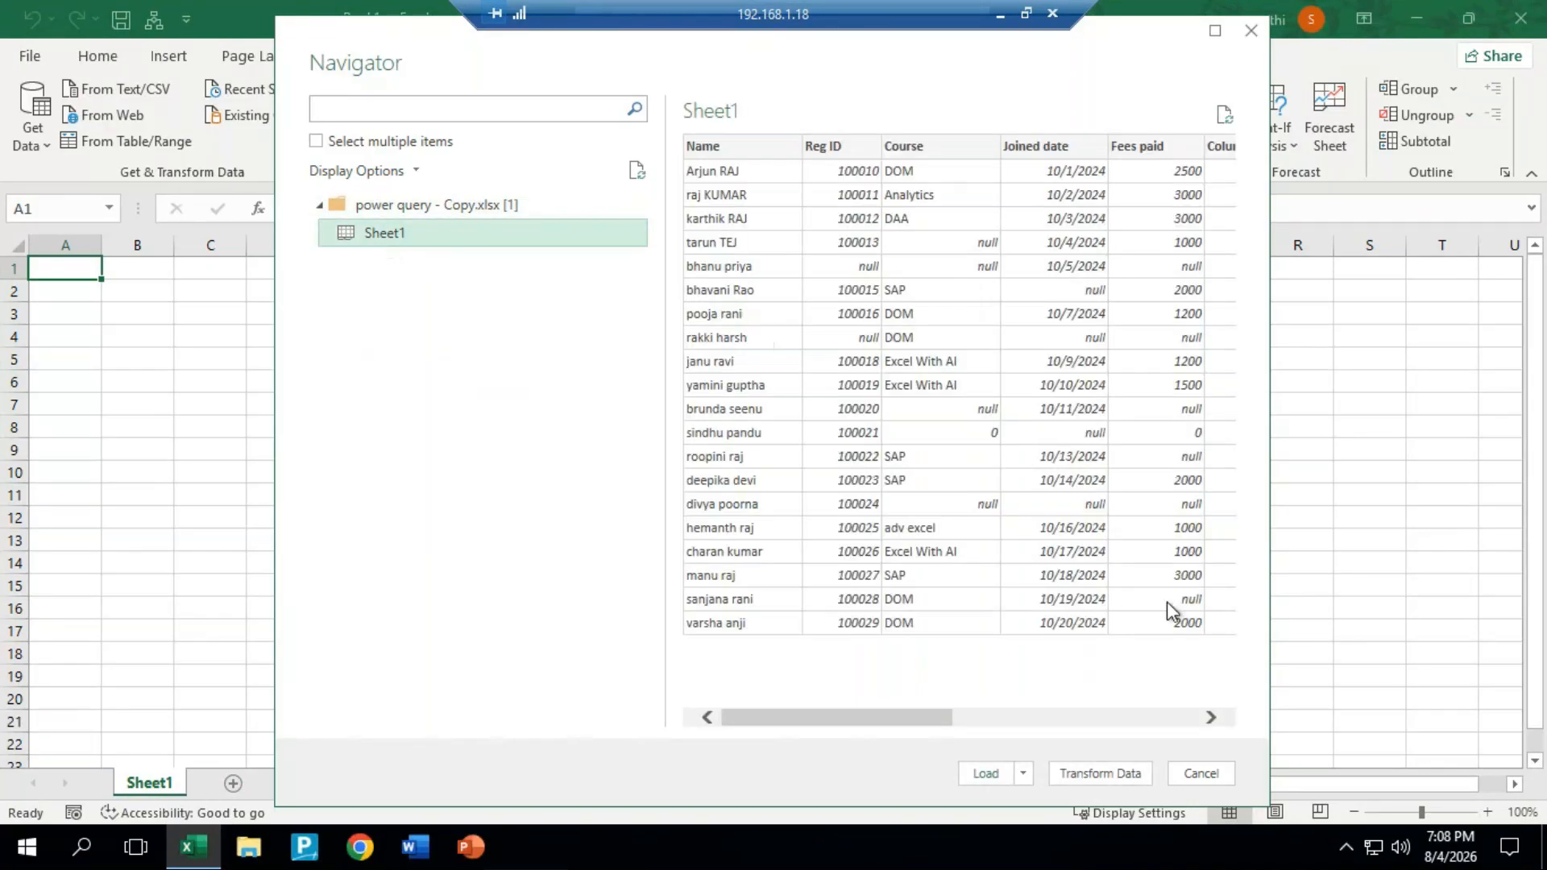
pyautogui.moveTo(912, 718); pyautogui.dragTo(1048, 714)
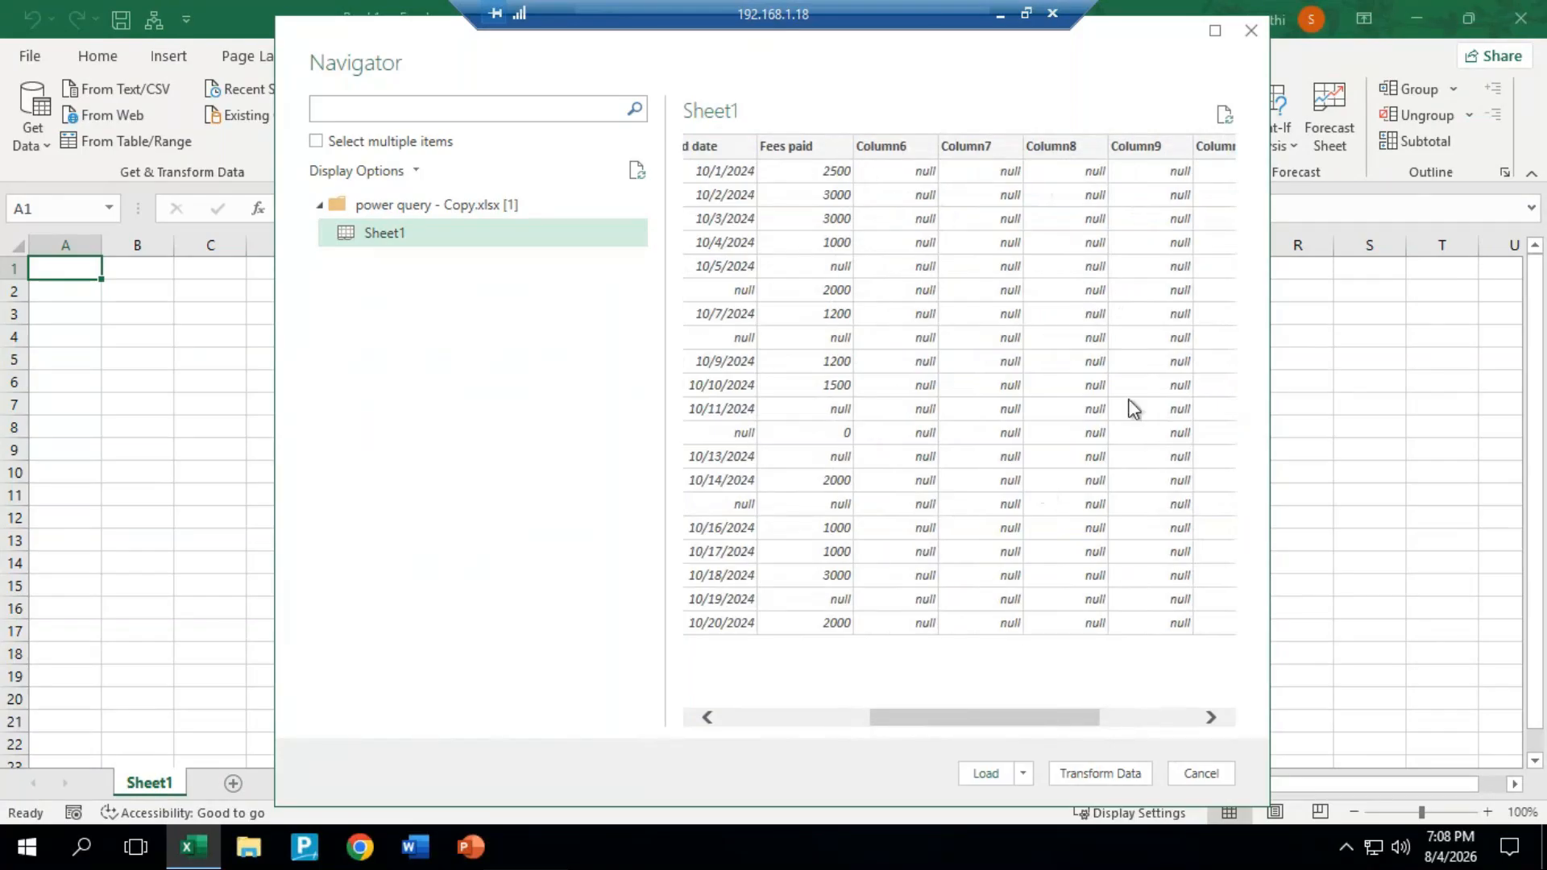
pyautogui.moveTo(1007, 717); pyautogui.dragTo(822, 718)
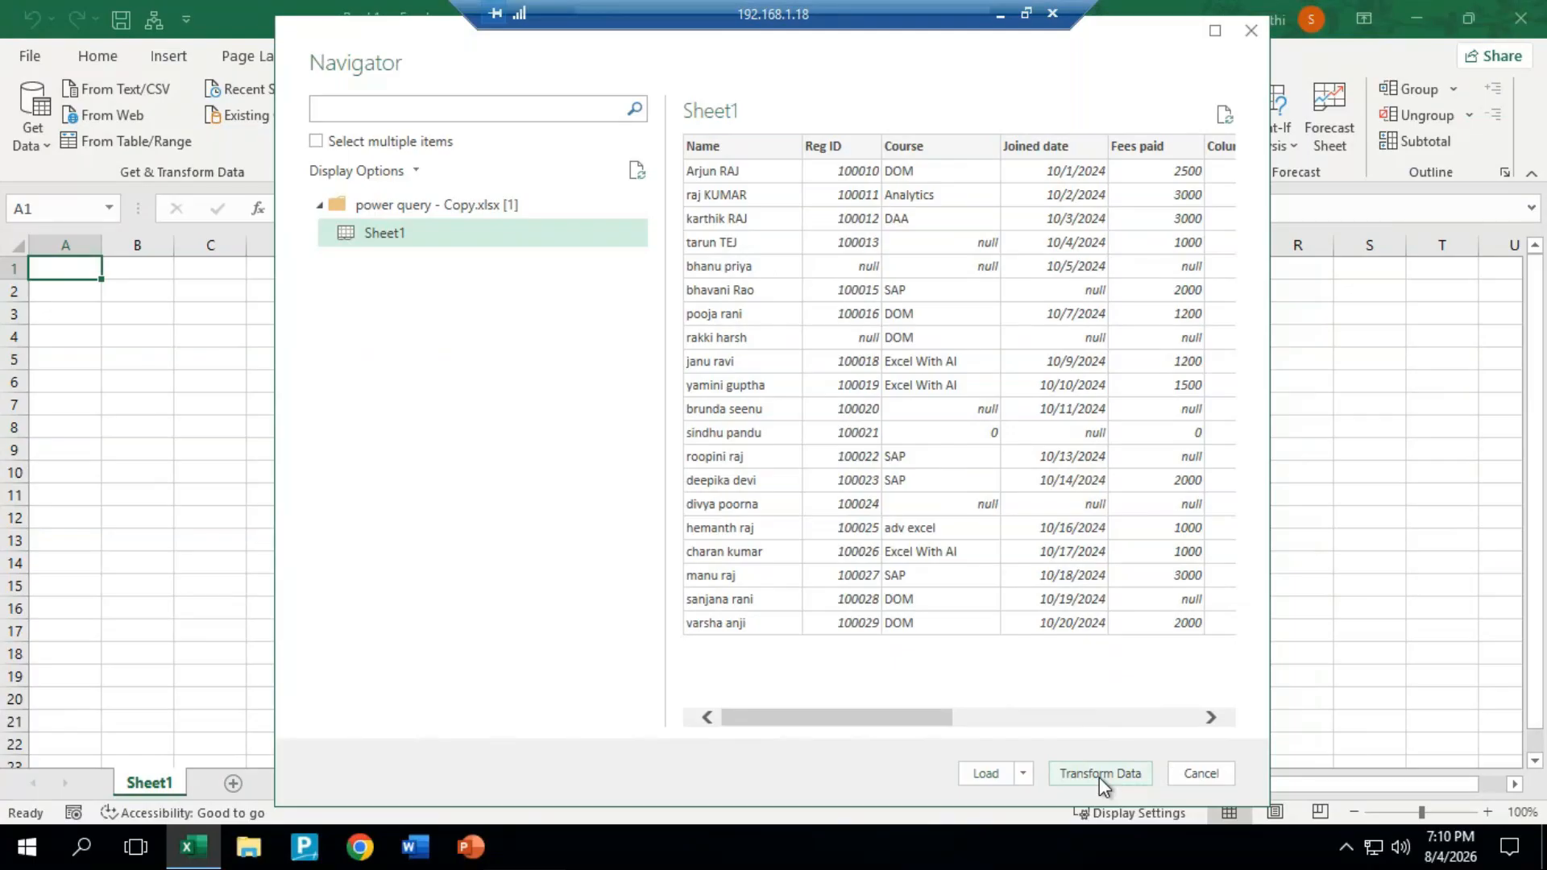
pyautogui.click(1100, 773)
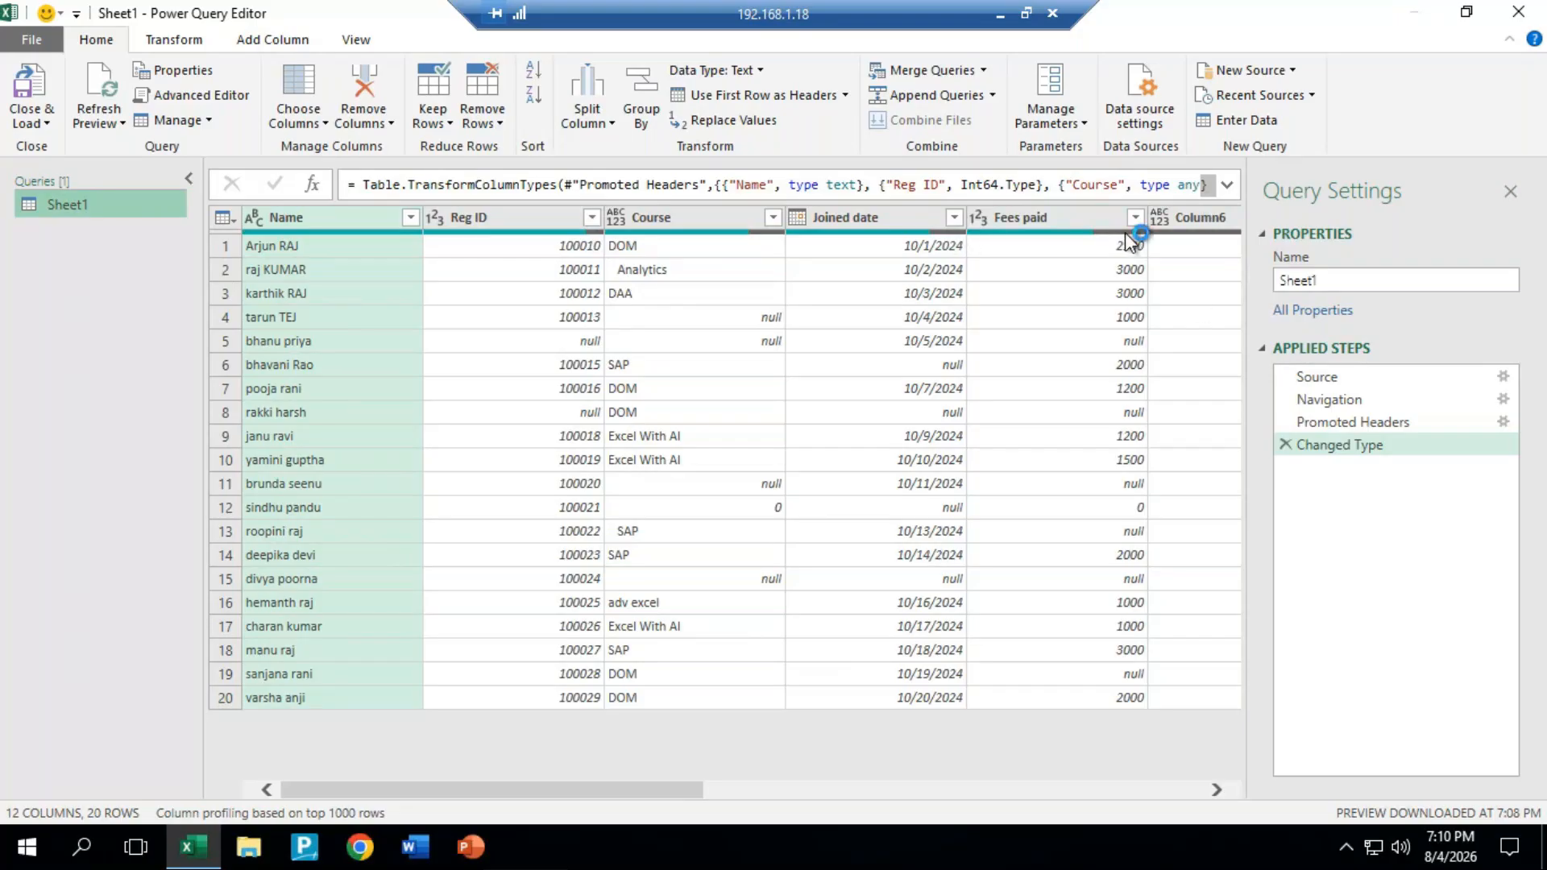
# Step: Examine the valid, error and empty shares of each column, displaying Column quality for the check and hiding it again
pyautogui.moveTo(1103, 234)
pyautogui.moveTo(1104, 240)
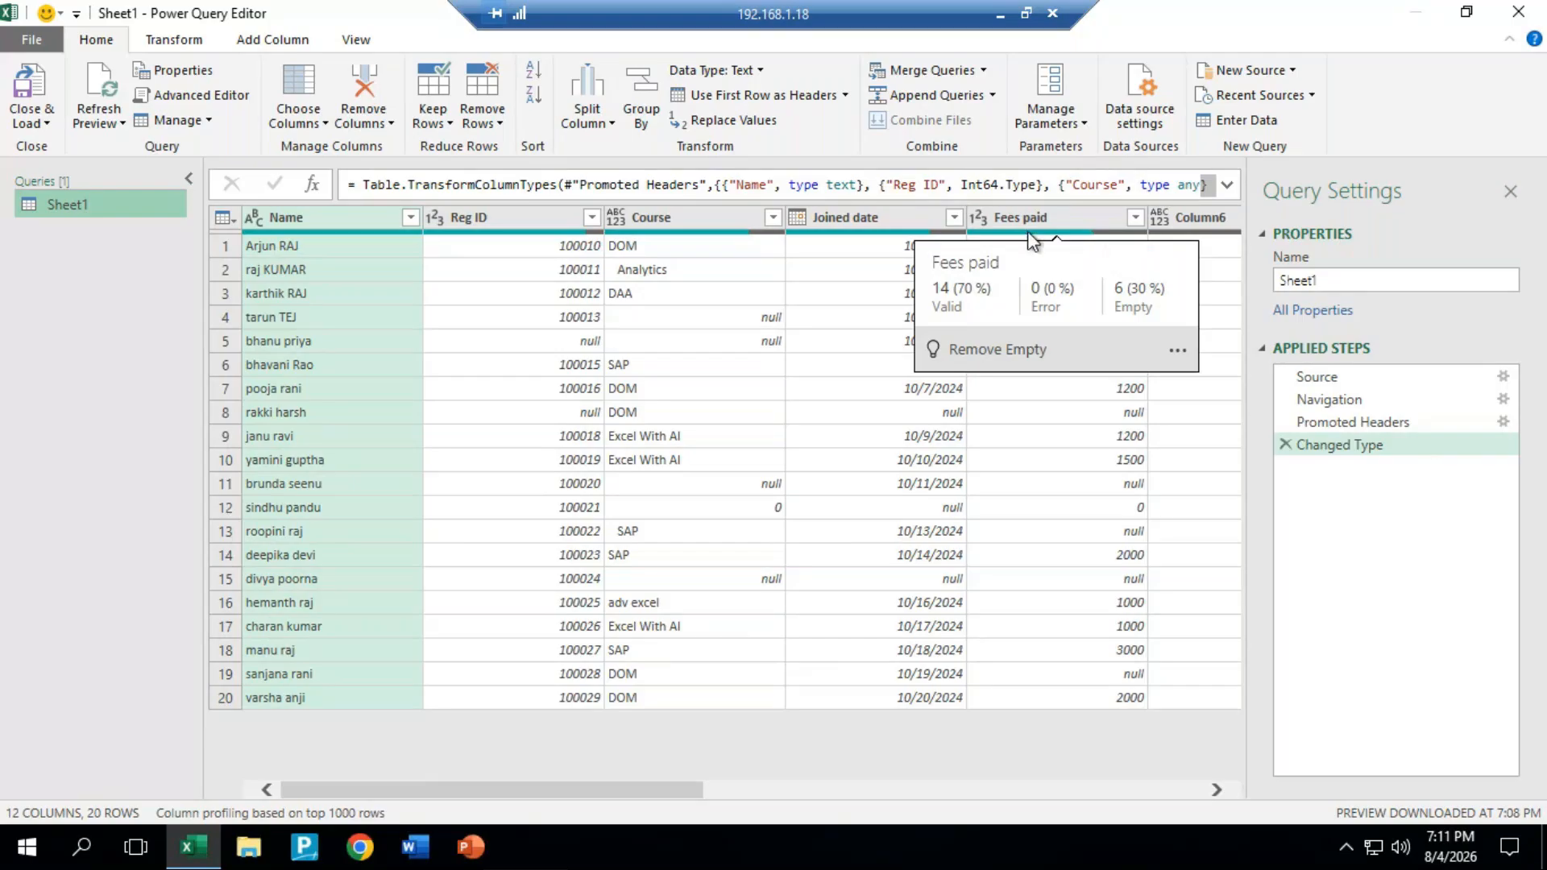
pyautogui.moveTo(900, 232)
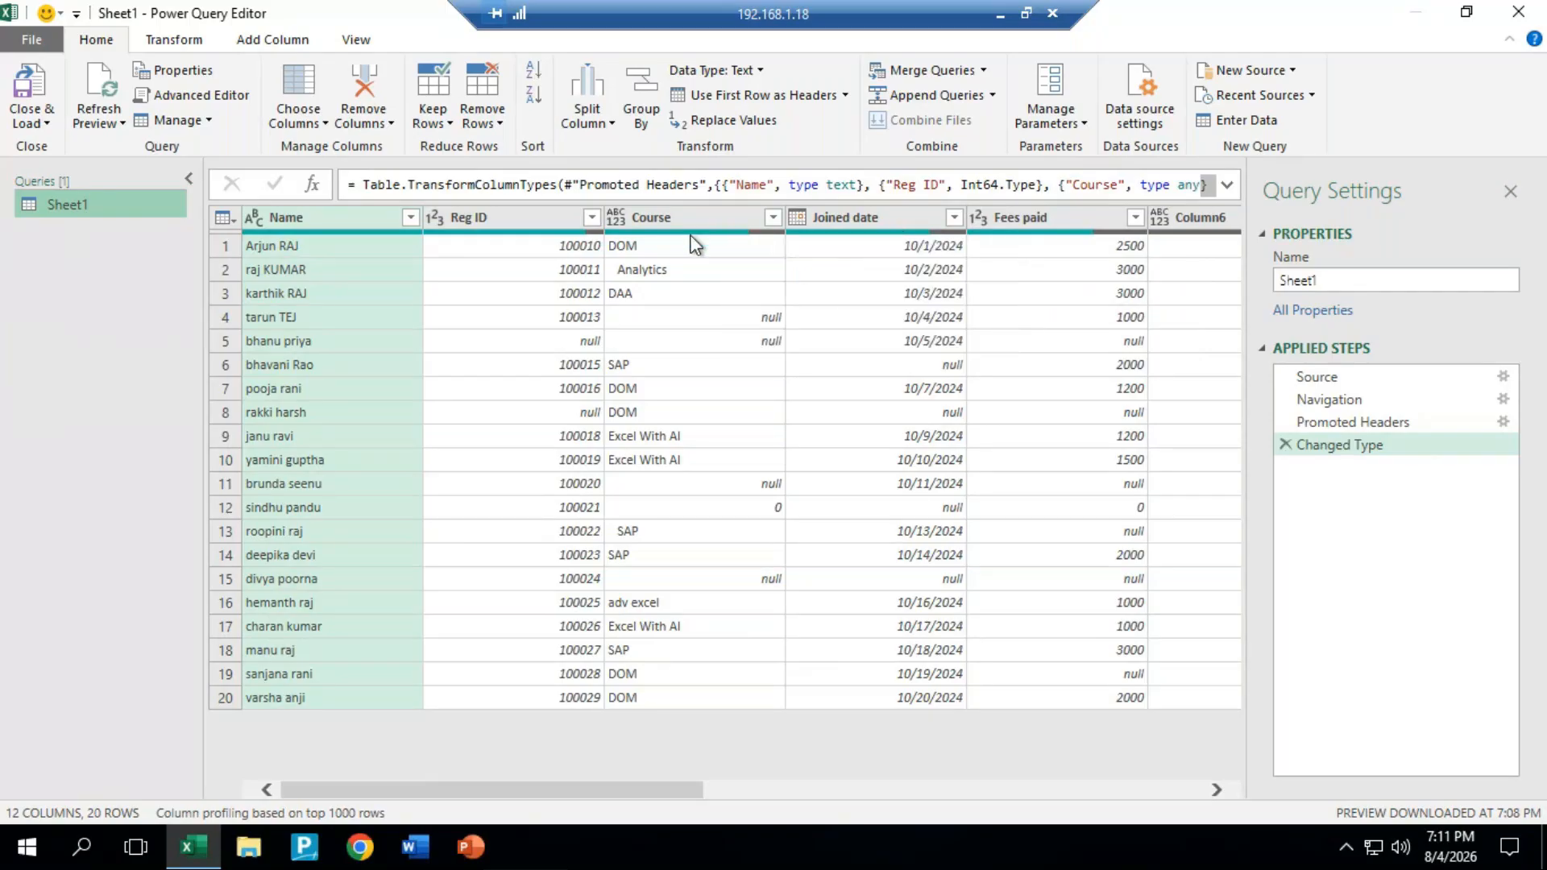
pyautogui.moveTo(694, 241)
pyautogui.click(357, 41)
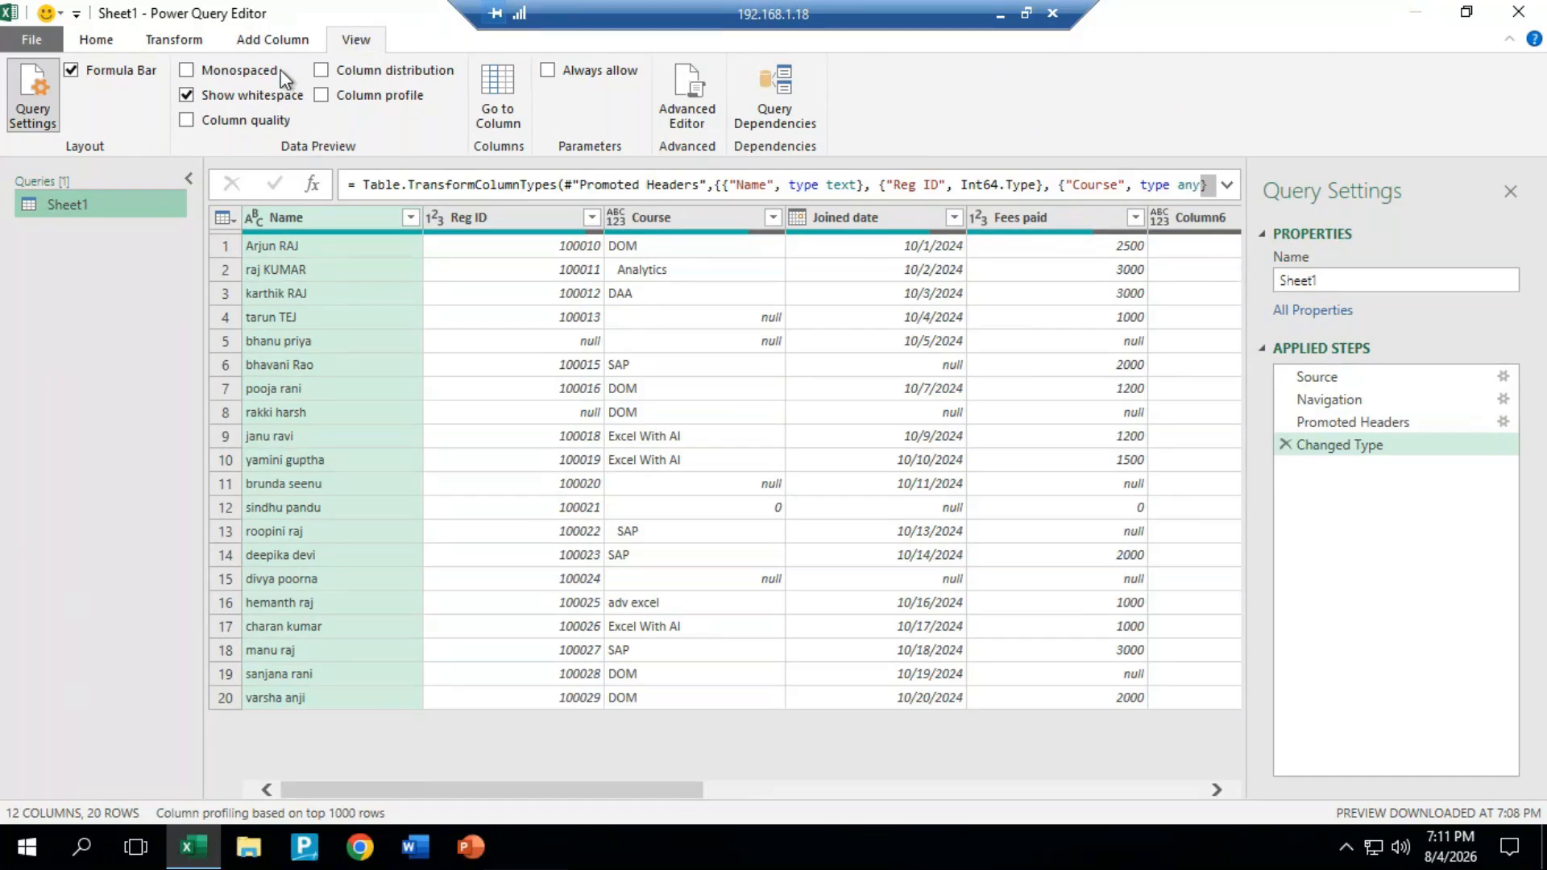
pyautogui.click(234, 119)
pyautogui.moveTo(276, 242)
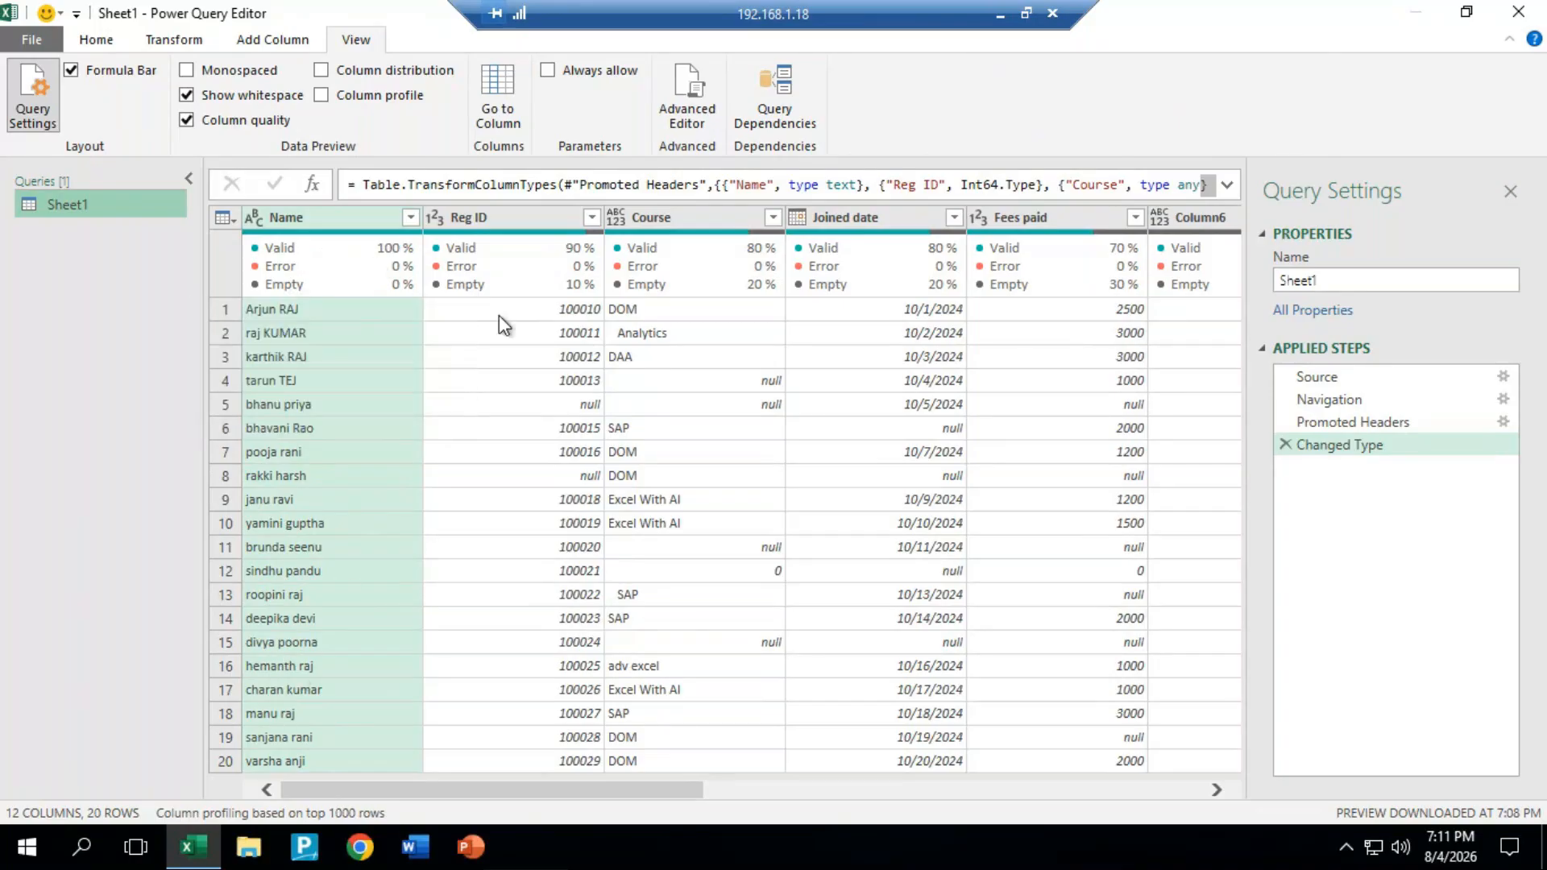
pyautogui.moveTo(578, 296)
pyautogui.moveTo(1140, 276)
pyautogui.click(186, 119)
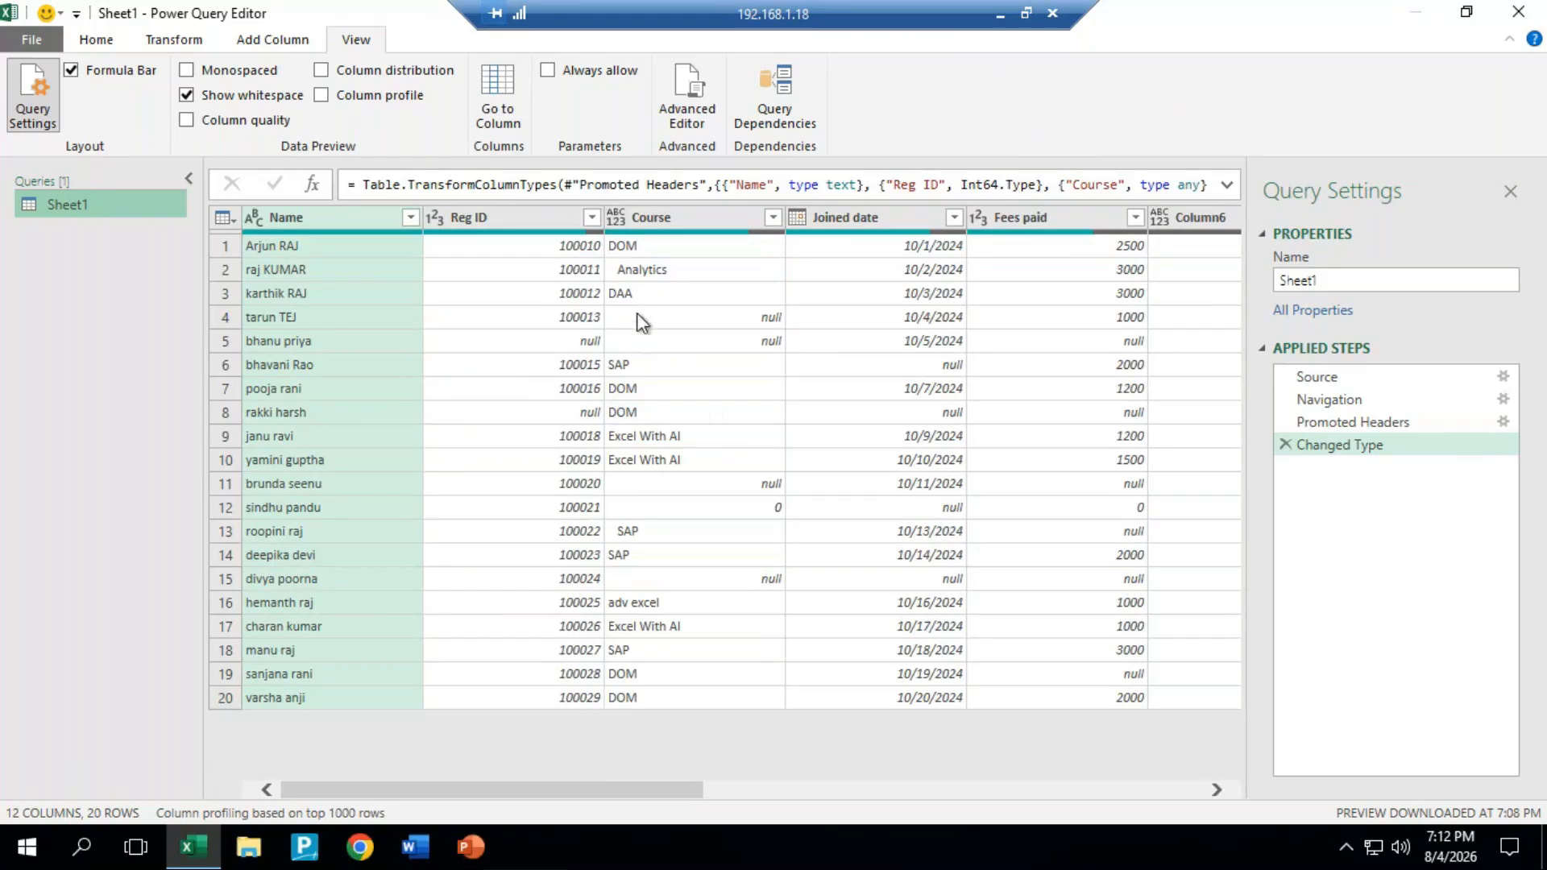
# Step: Remove the rows with empty values in the Reg ID and Course columns
pyautogui.click(592, 218)
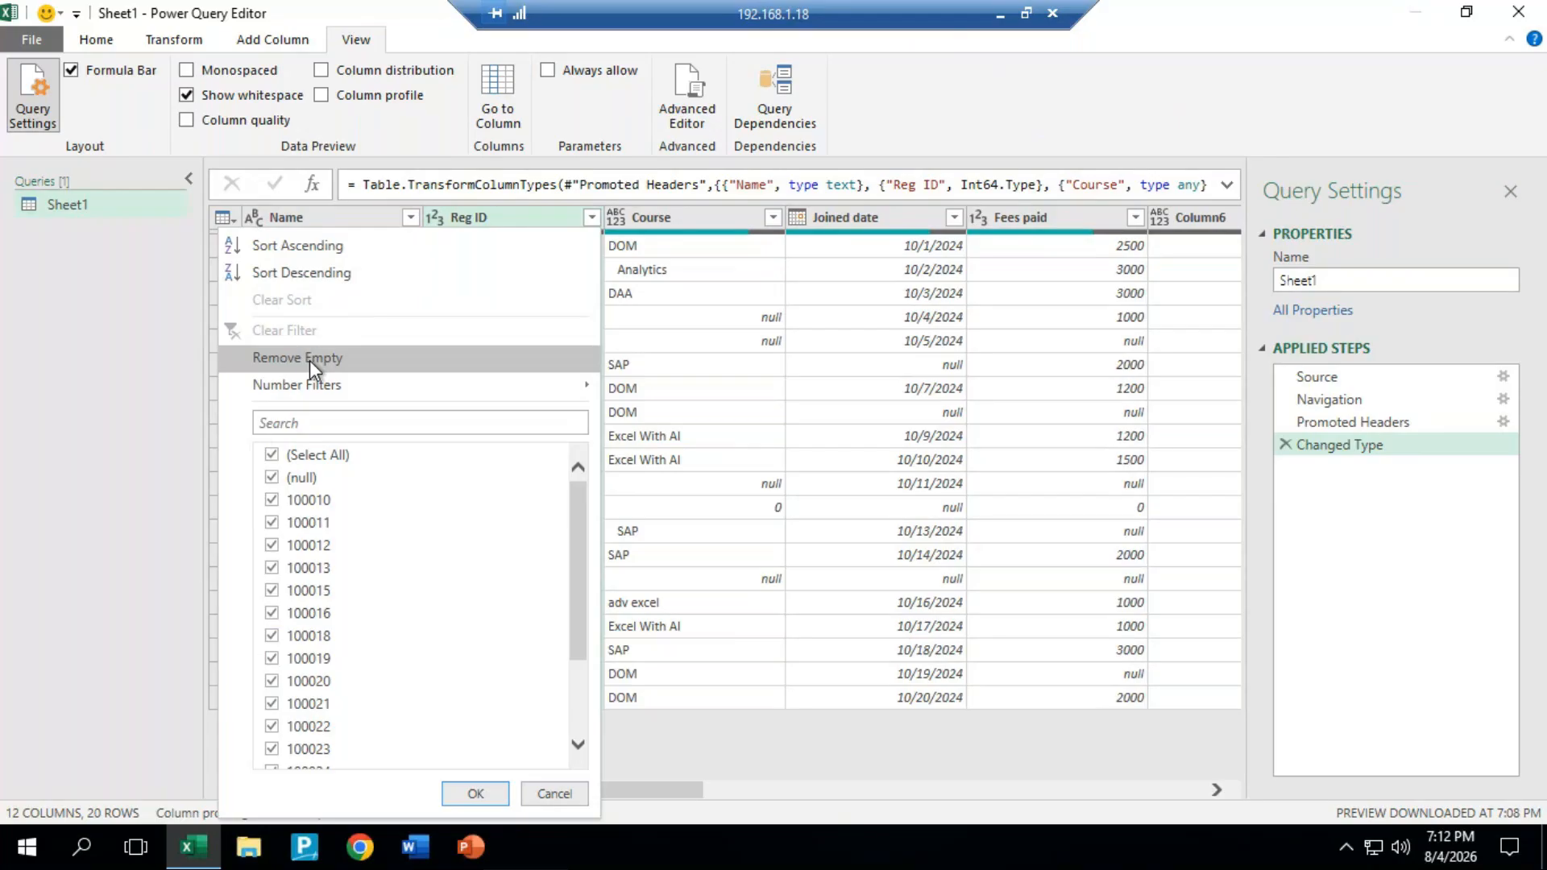
pyautogui.click(310, 360)
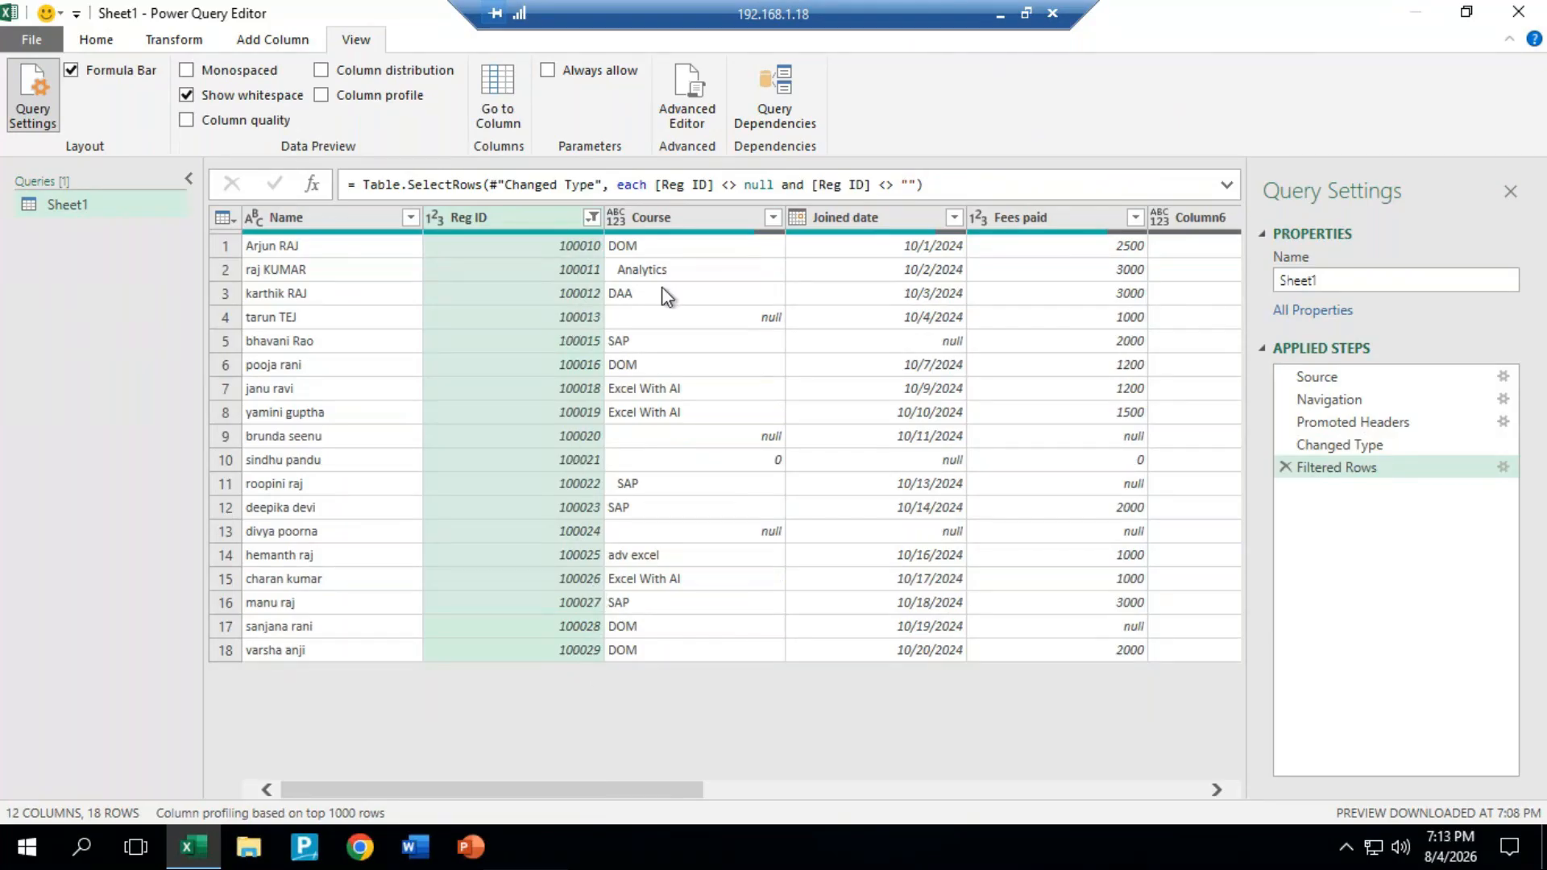
pyautogui.click(773, 218)
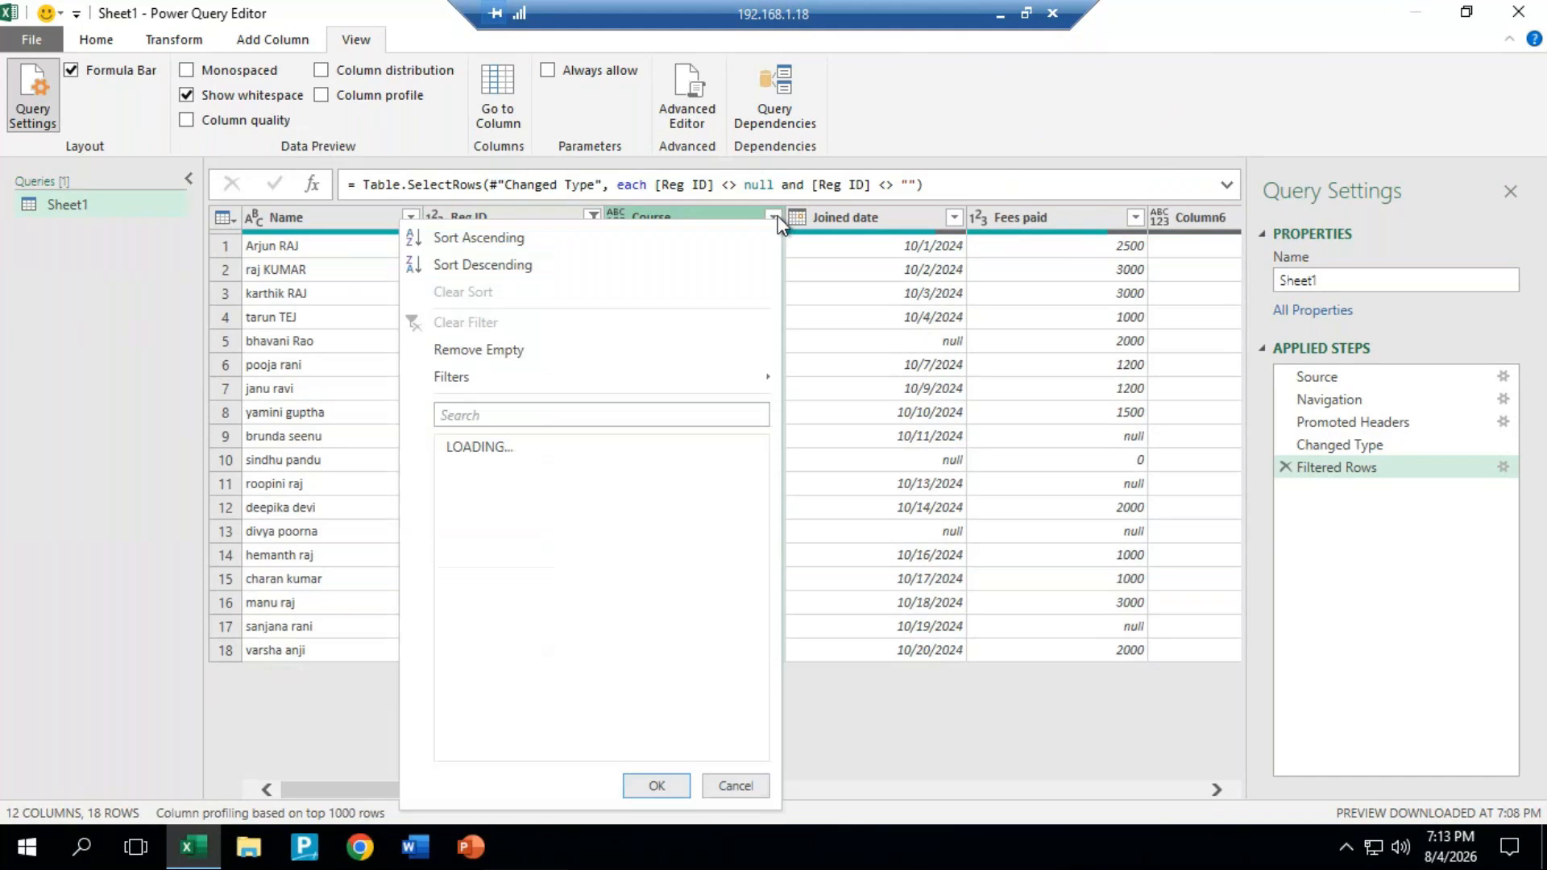
pyautogui.click(497, 350)
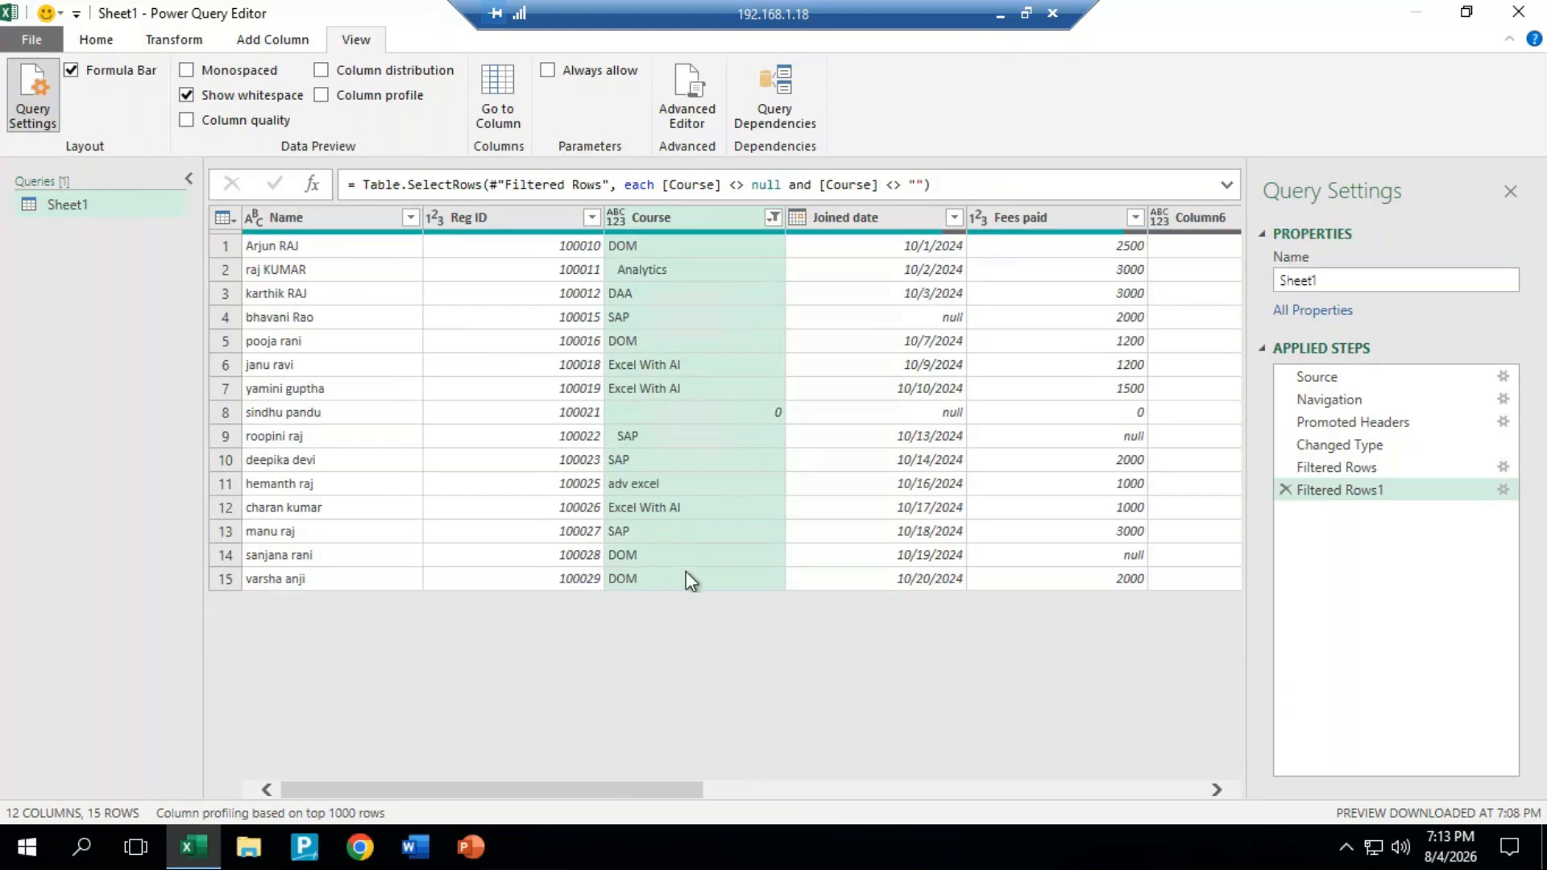
# Step: Filter the value 0 out of the Course column
pyautogui.click(770, 217)
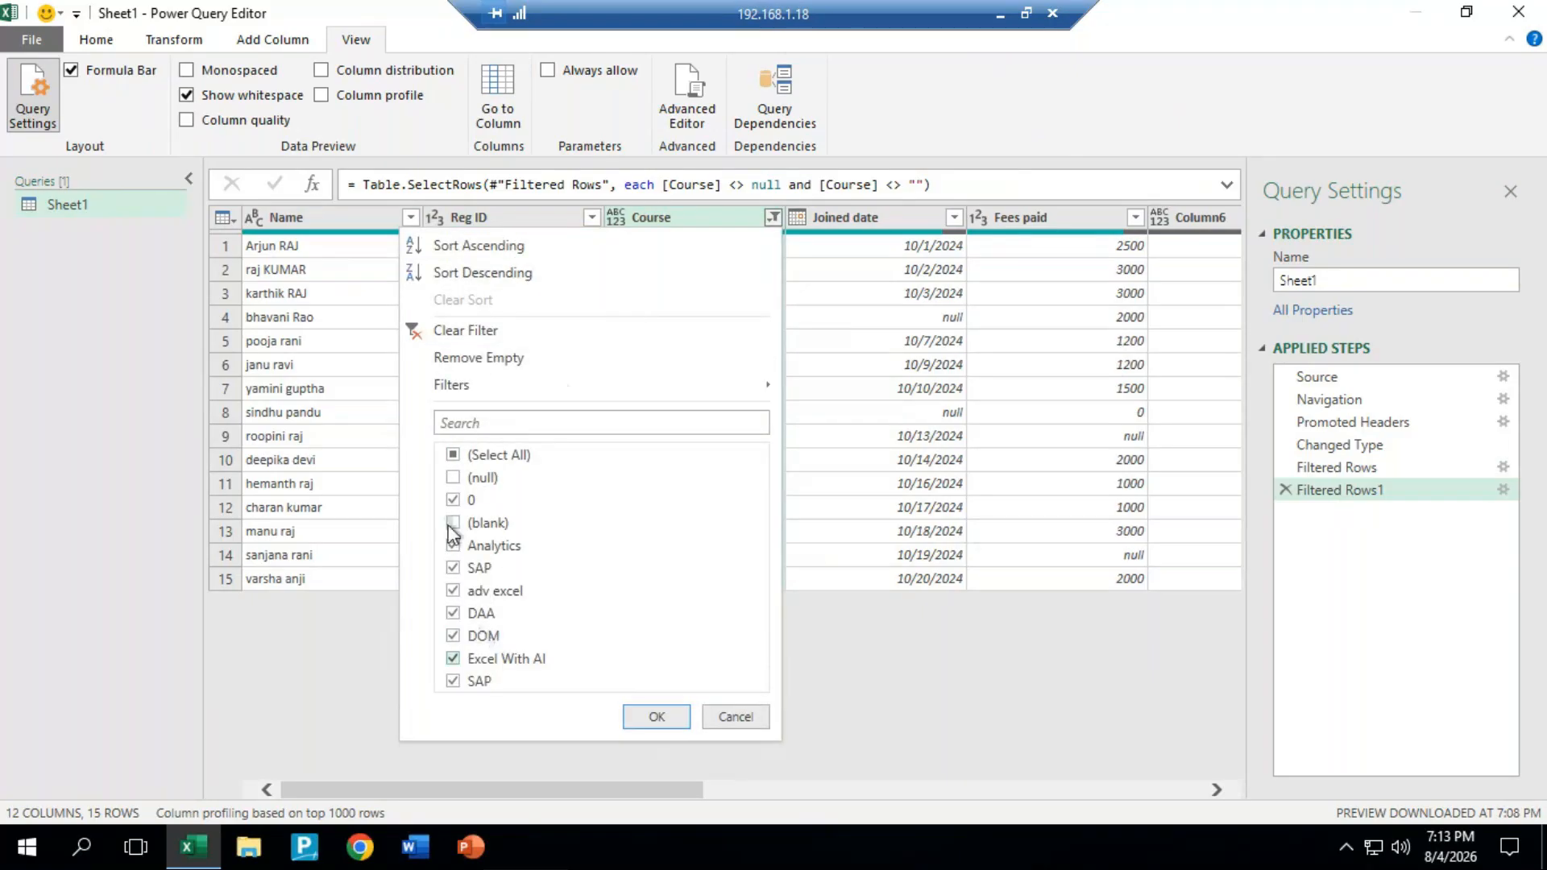
pyautogui.click(472, 507)
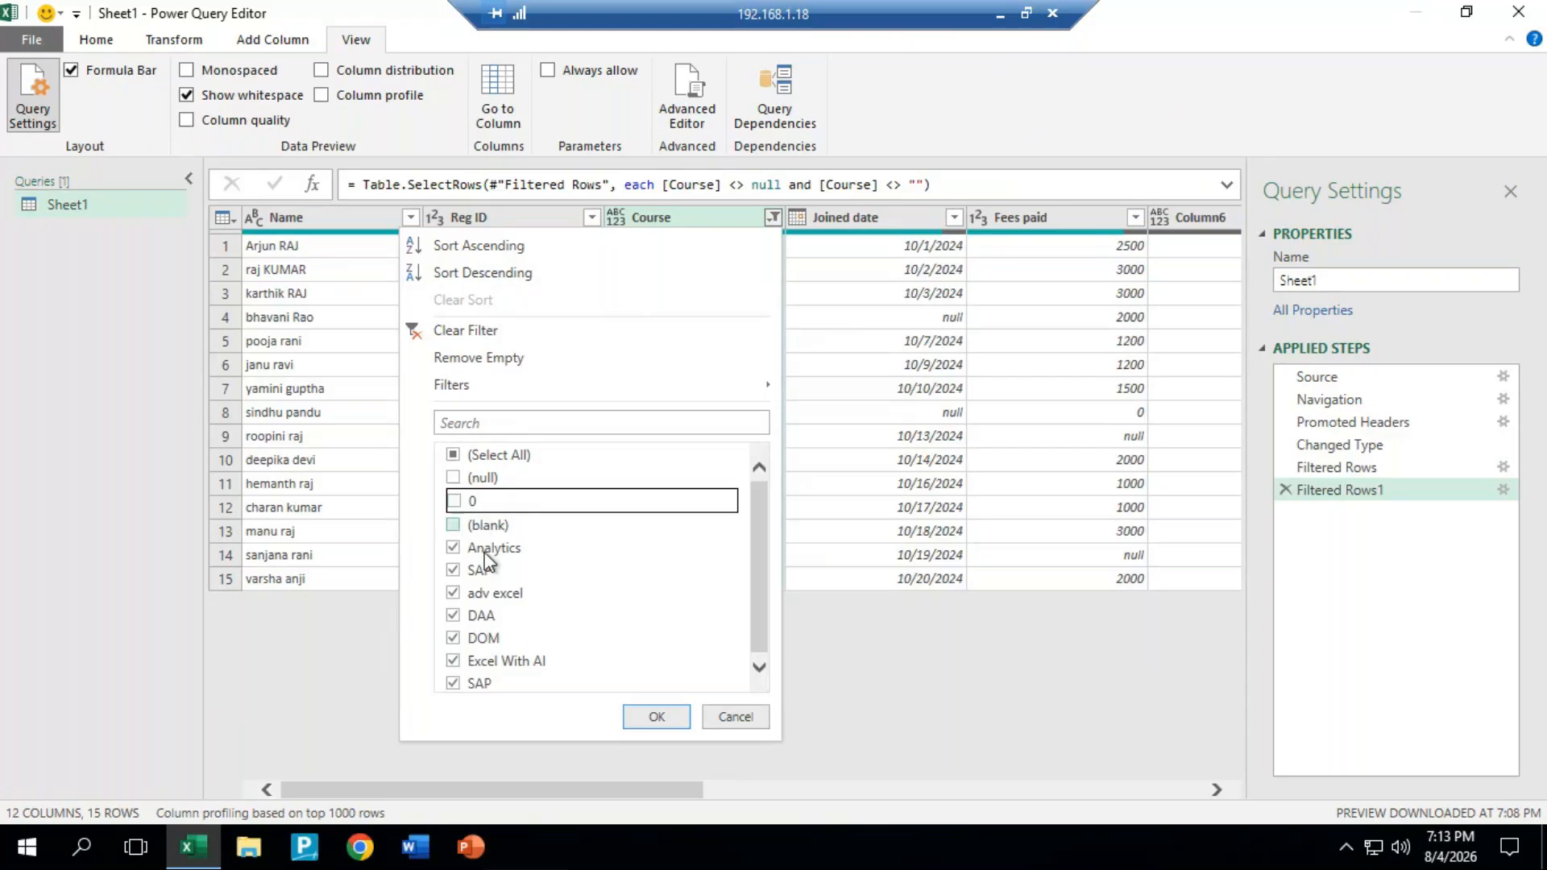
pyautogui.click(657, 718)
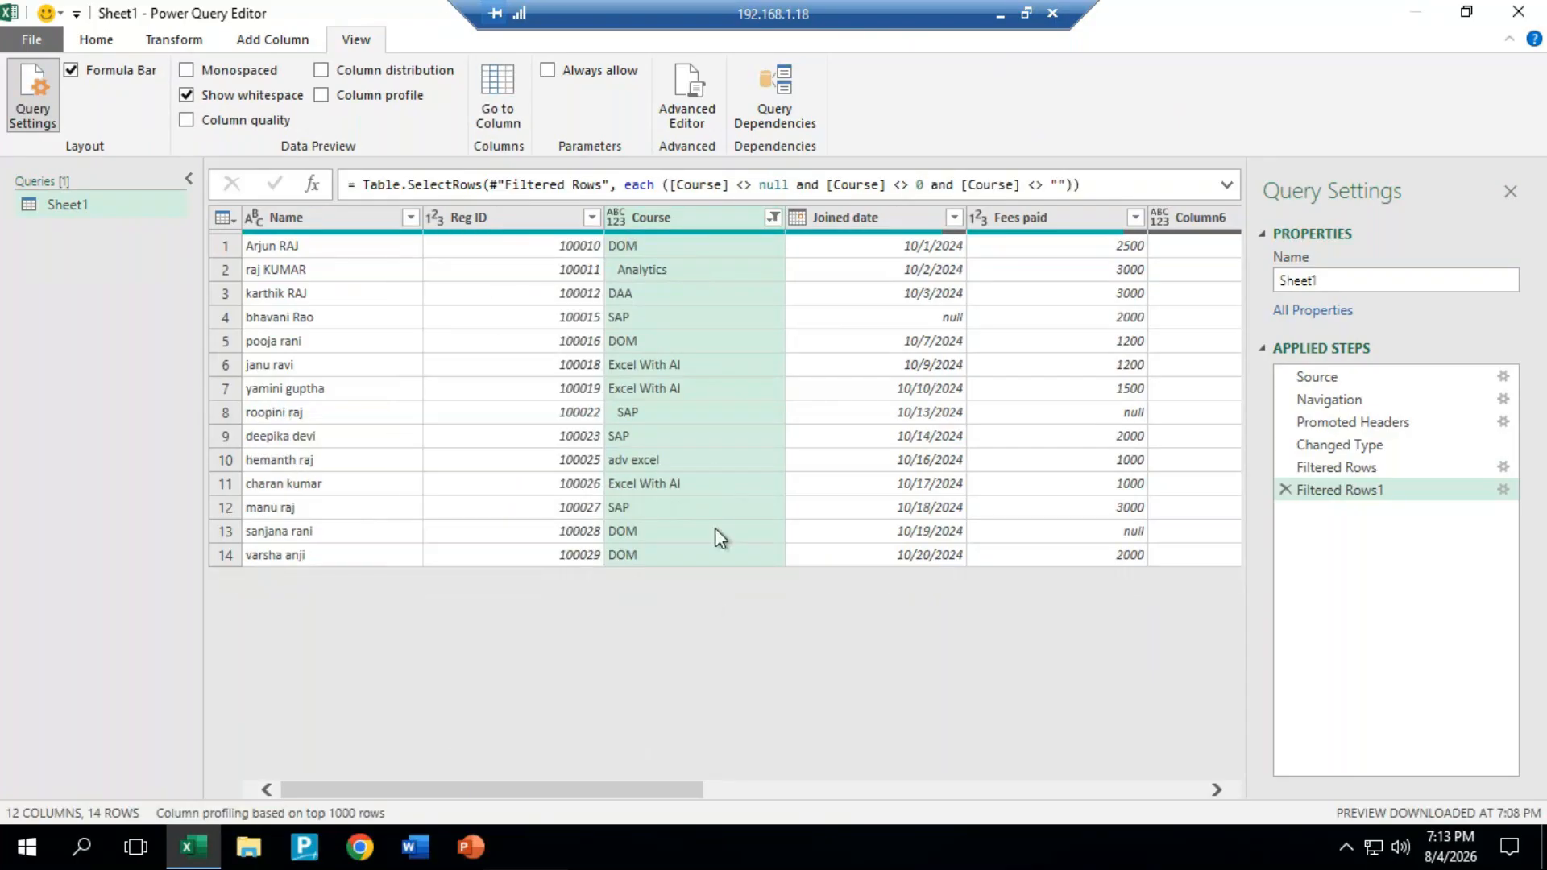
# Step: Remove the rows with empty Joined date and Fees paid values, and check the remaining dates in the Joined date filter
pyautogui.click(954, 217)
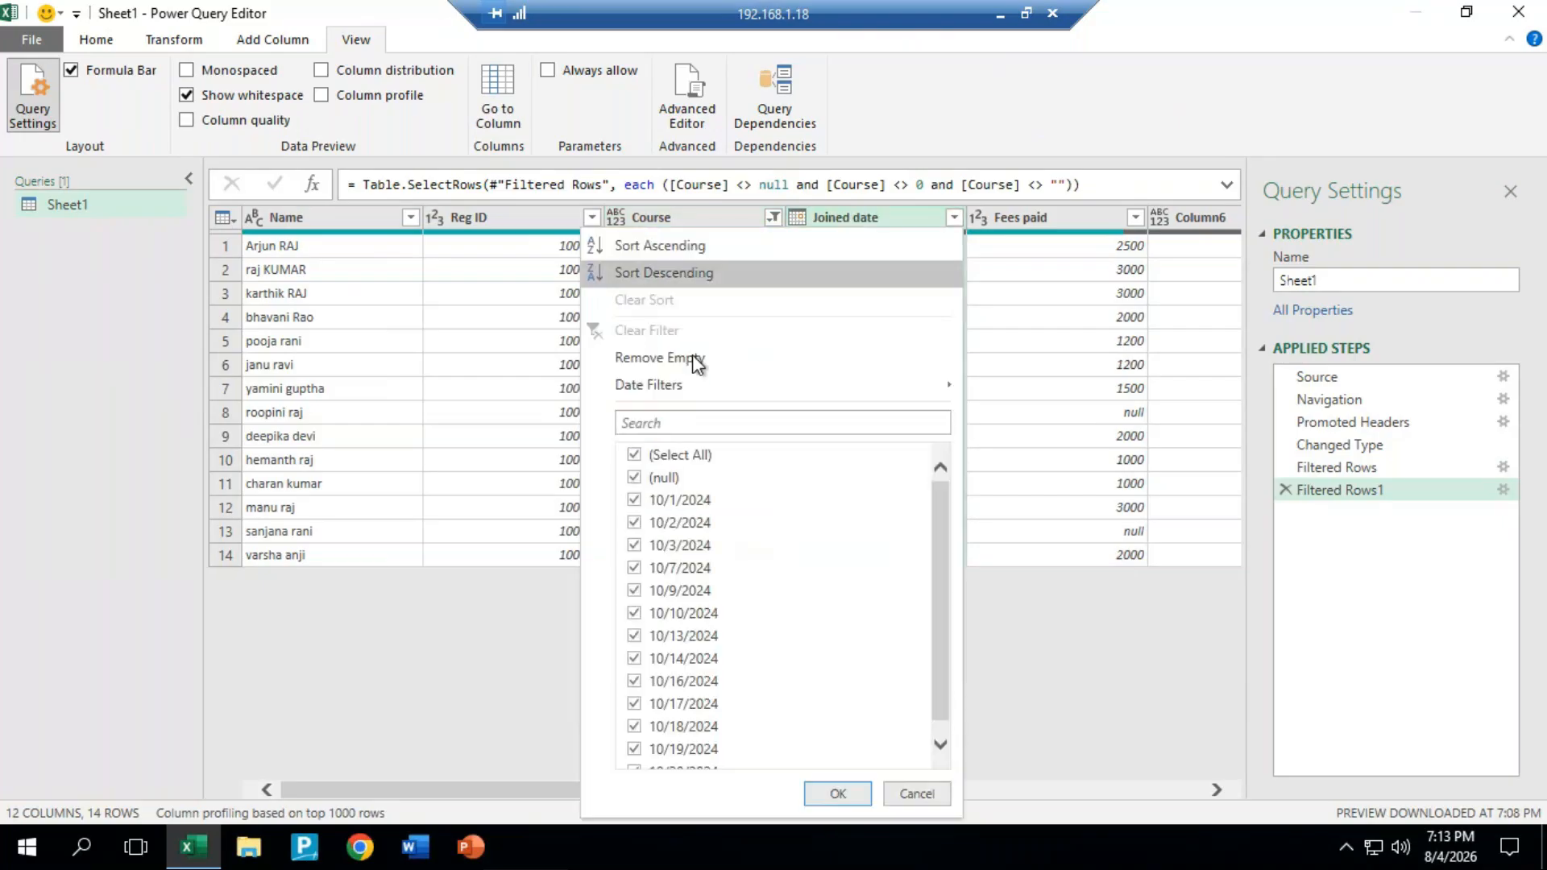
pyautogui.click(696, 360)
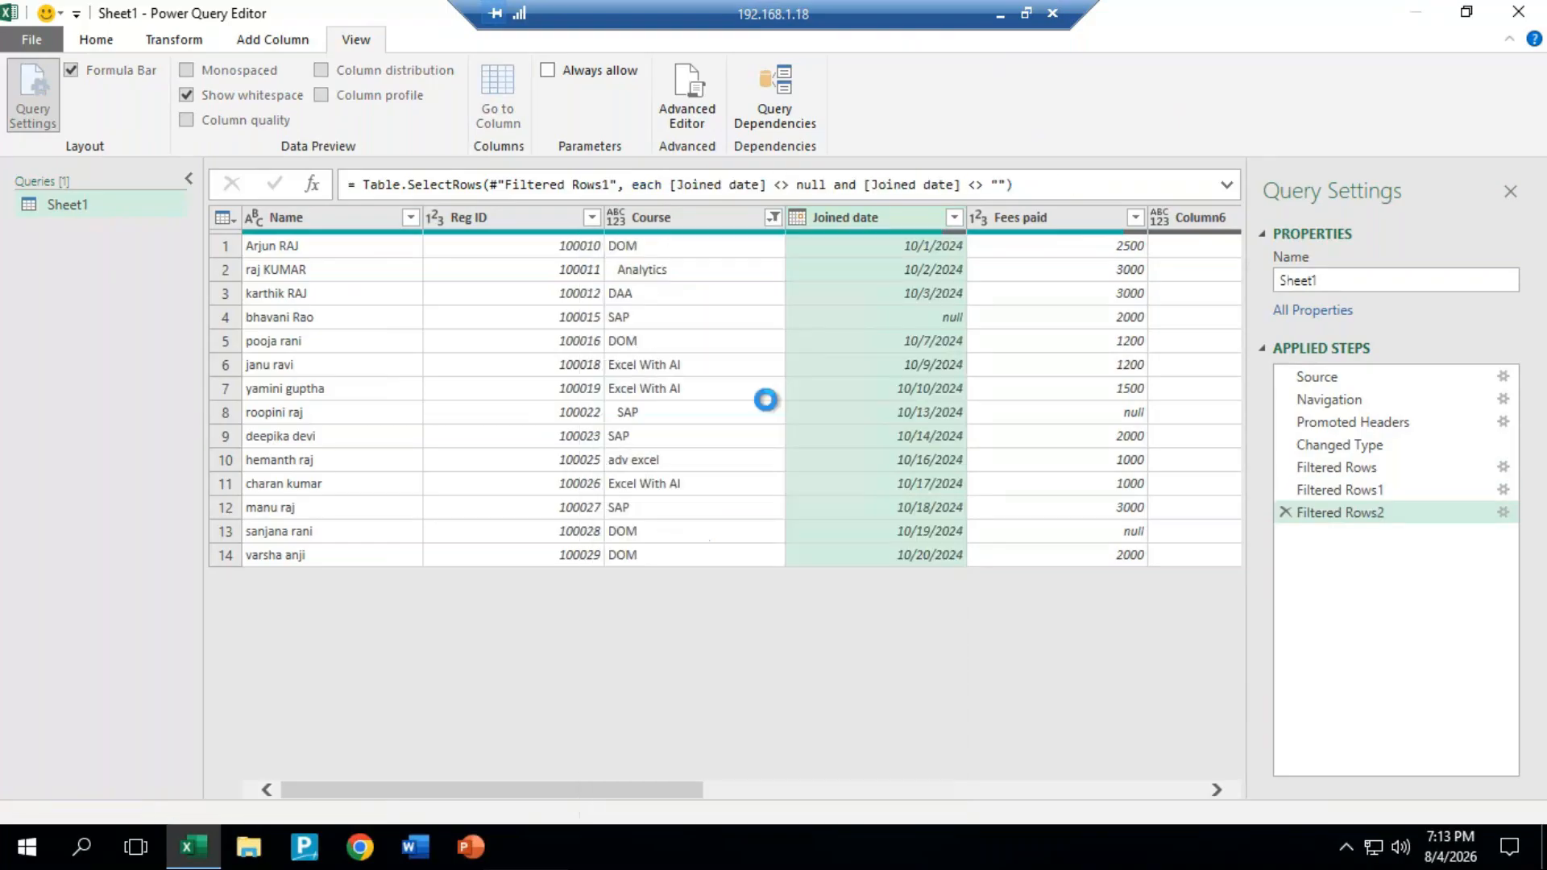
pyautogui.moveTo(661, 794); pyautogui.dragTo(725, 795)
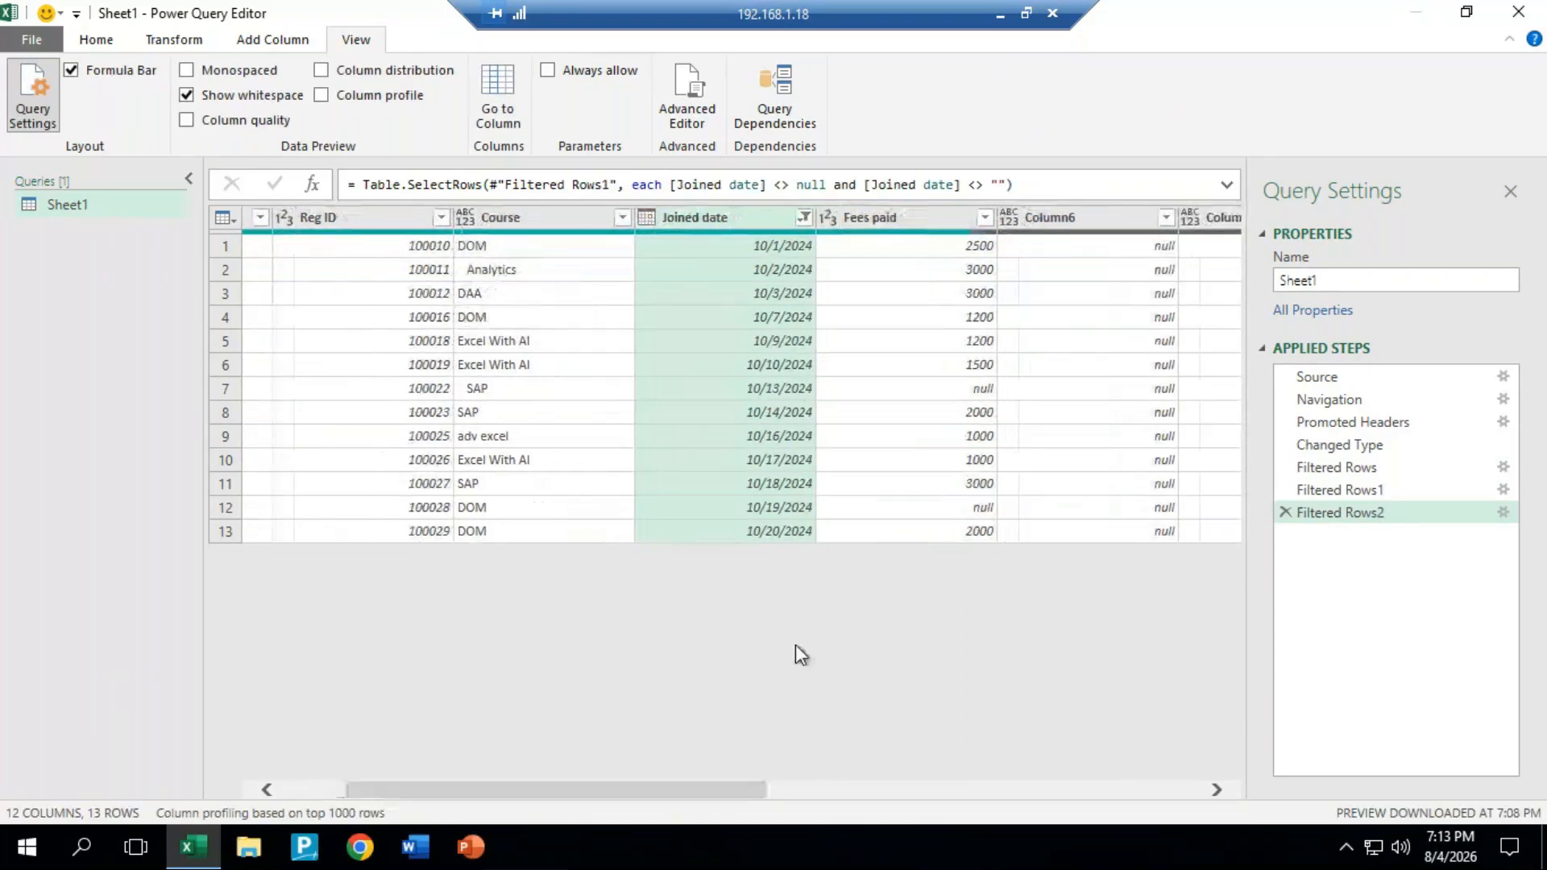
pyautogui.click(984, 217)
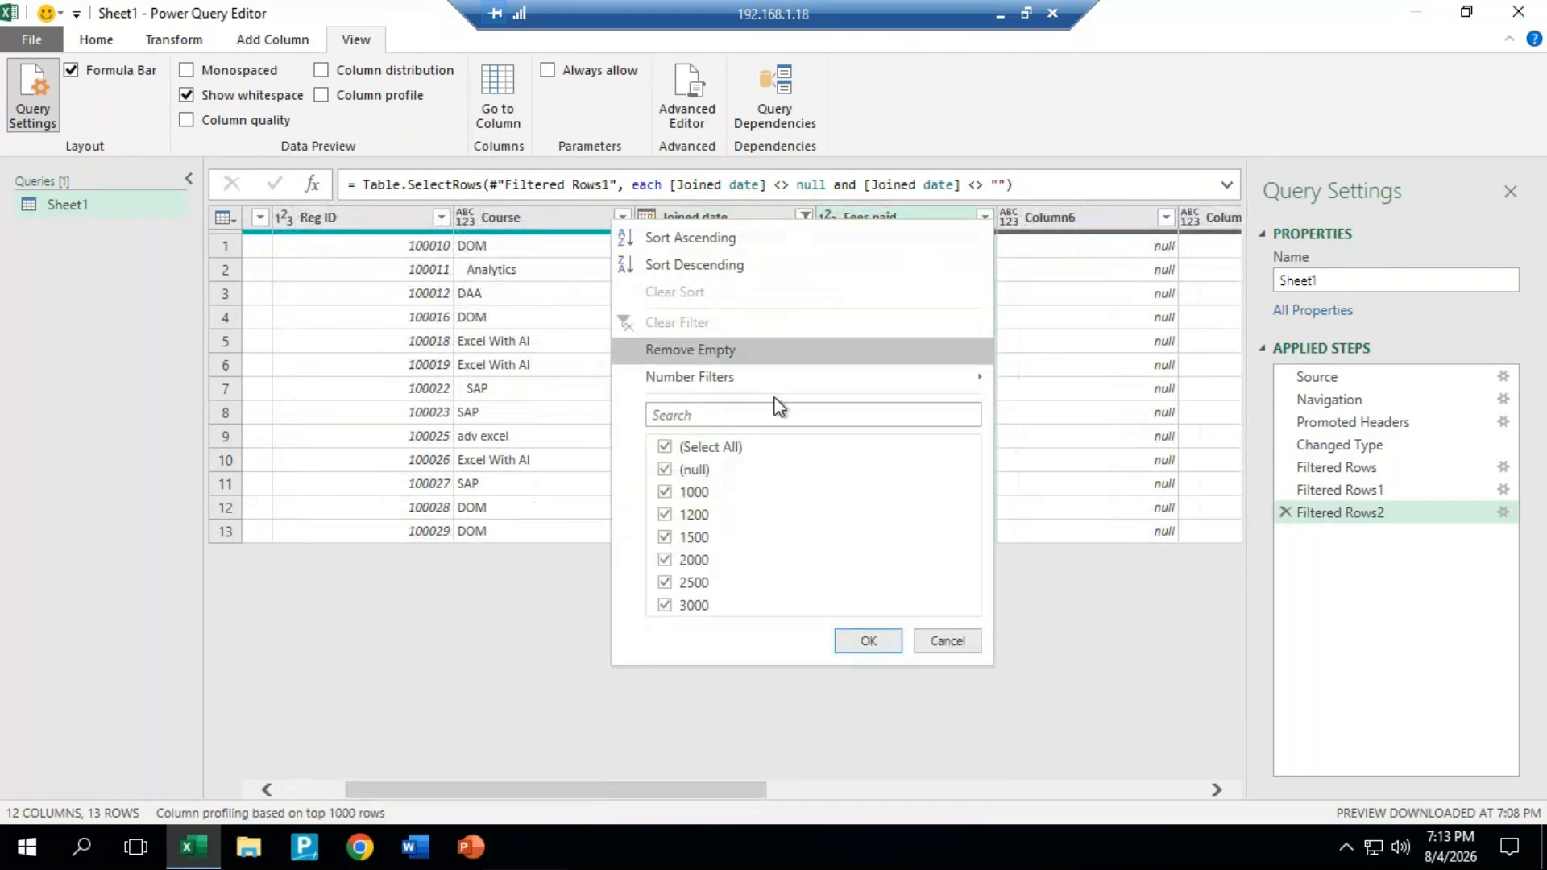
pyautogui.click(708, 350)
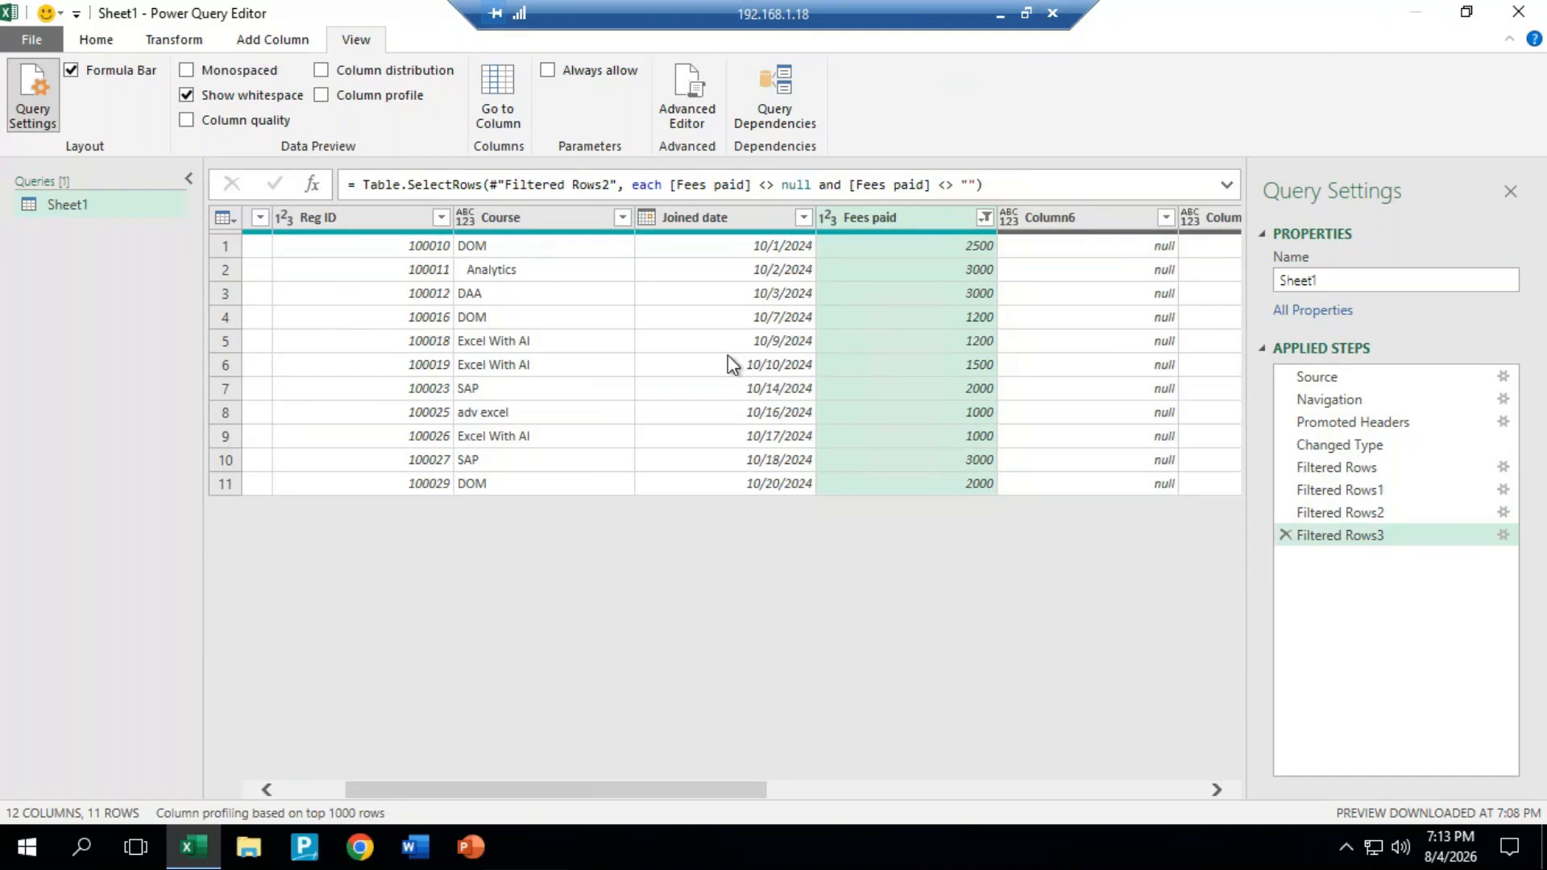
pyautogui.click(805, 218)
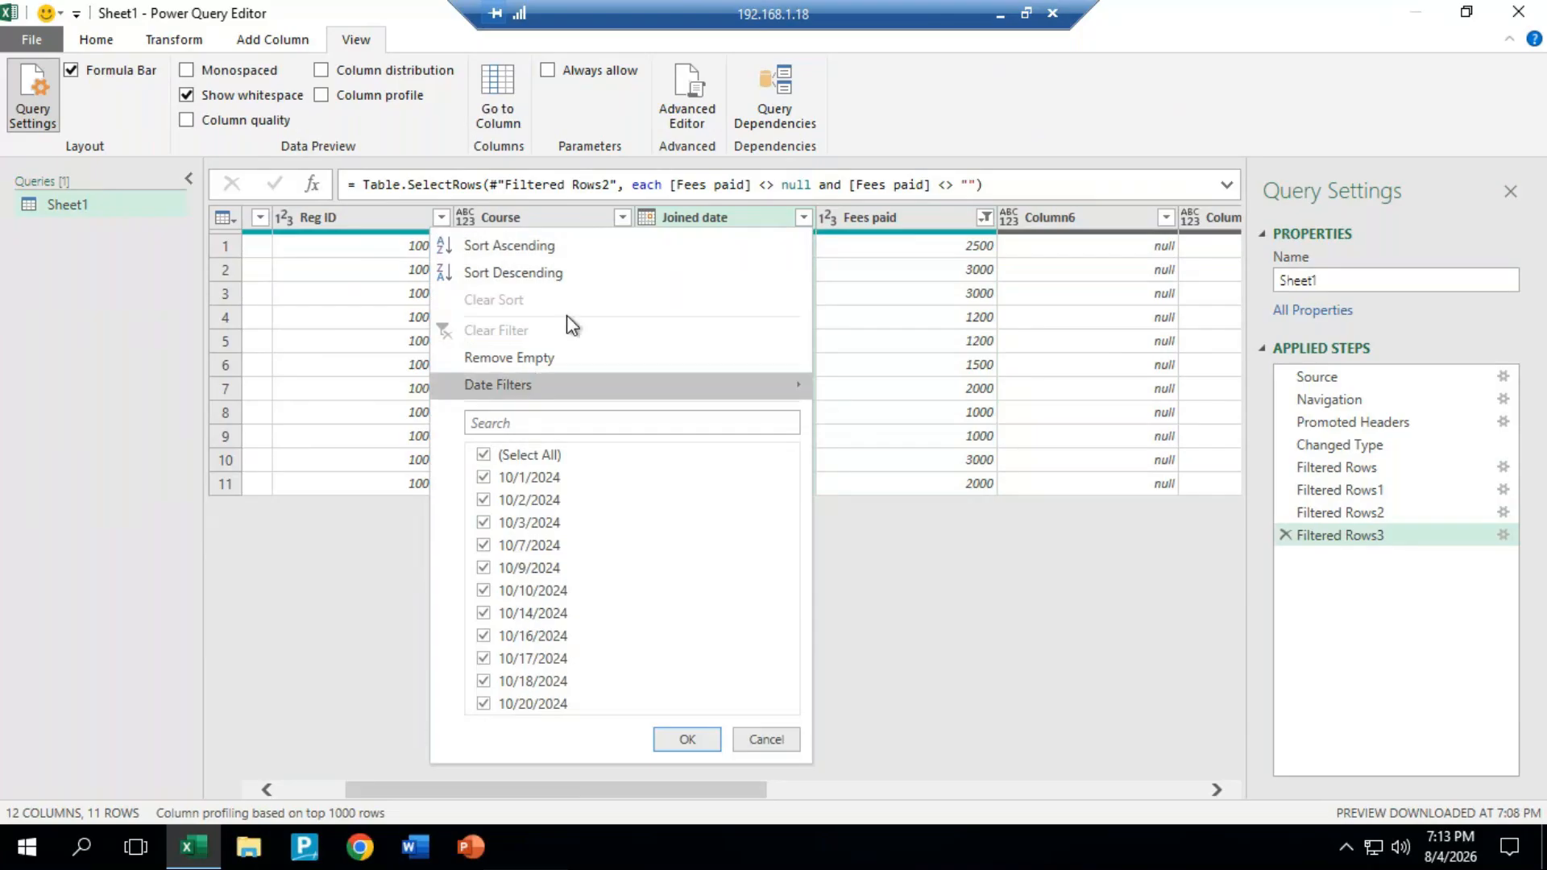
pyautogui.click(705, 741)
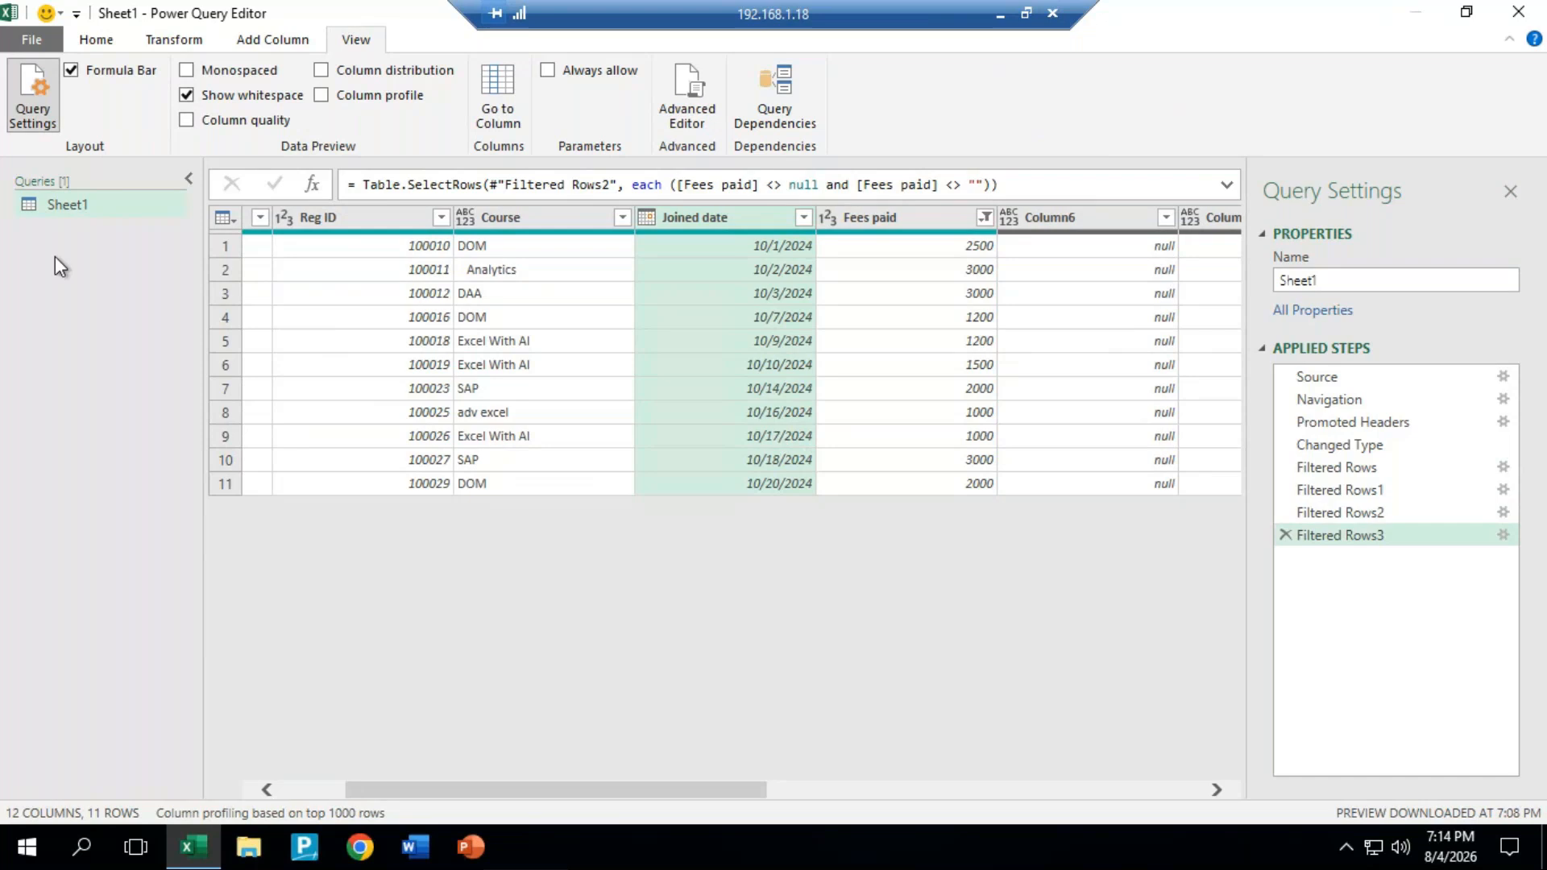
# Step: Add a new query source from an Excel workbook and import the sample data file
pyautogui.click(95, 41)
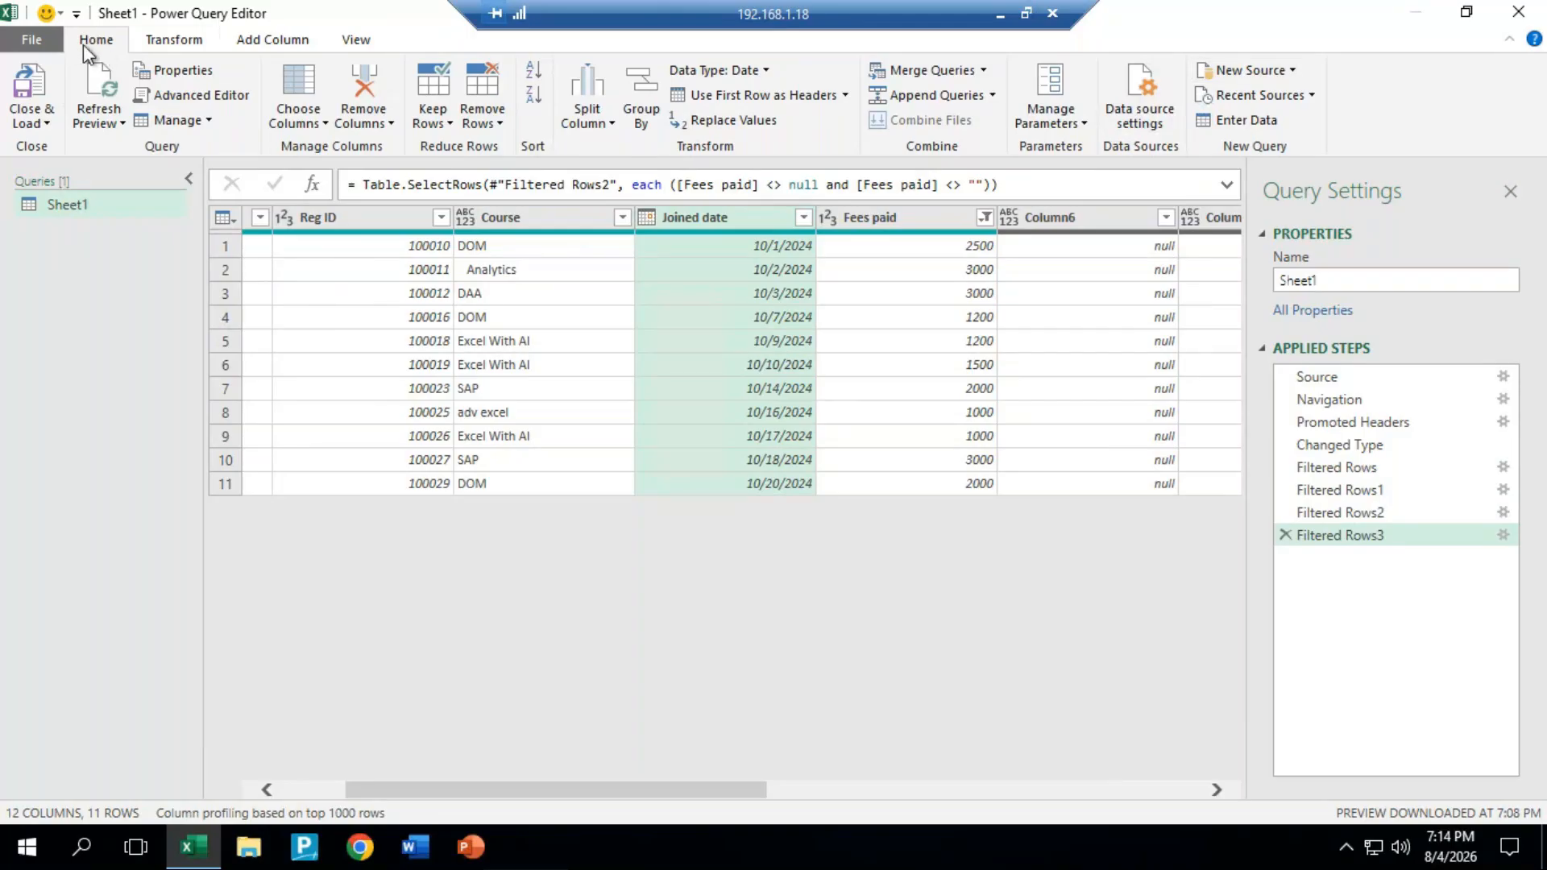
pyautogui.click(1287, 68)
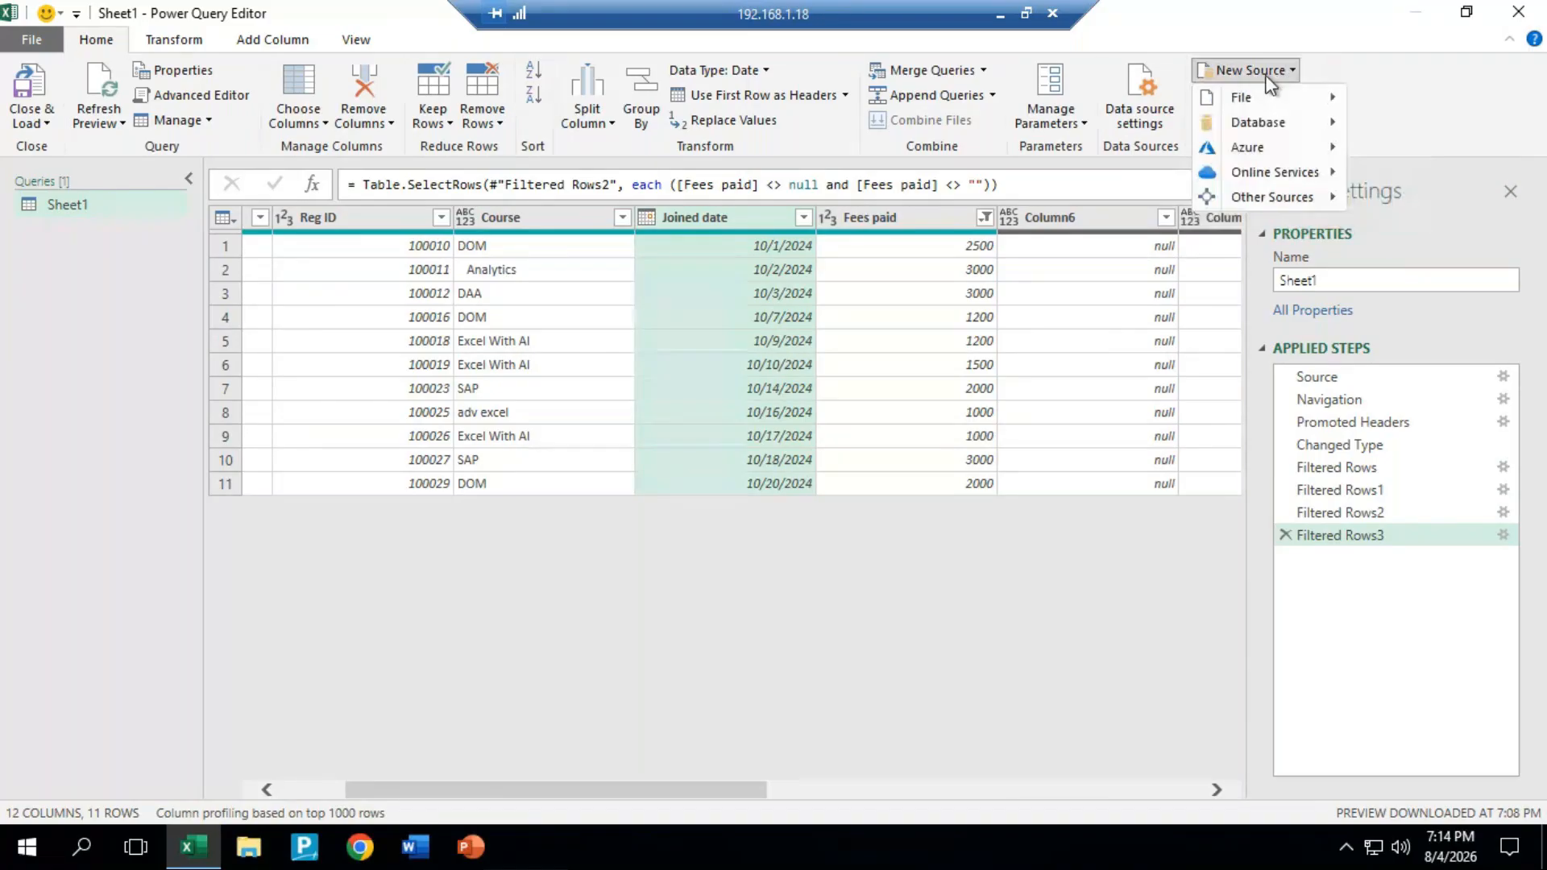
pyautogui.moveTo(1264, 94)
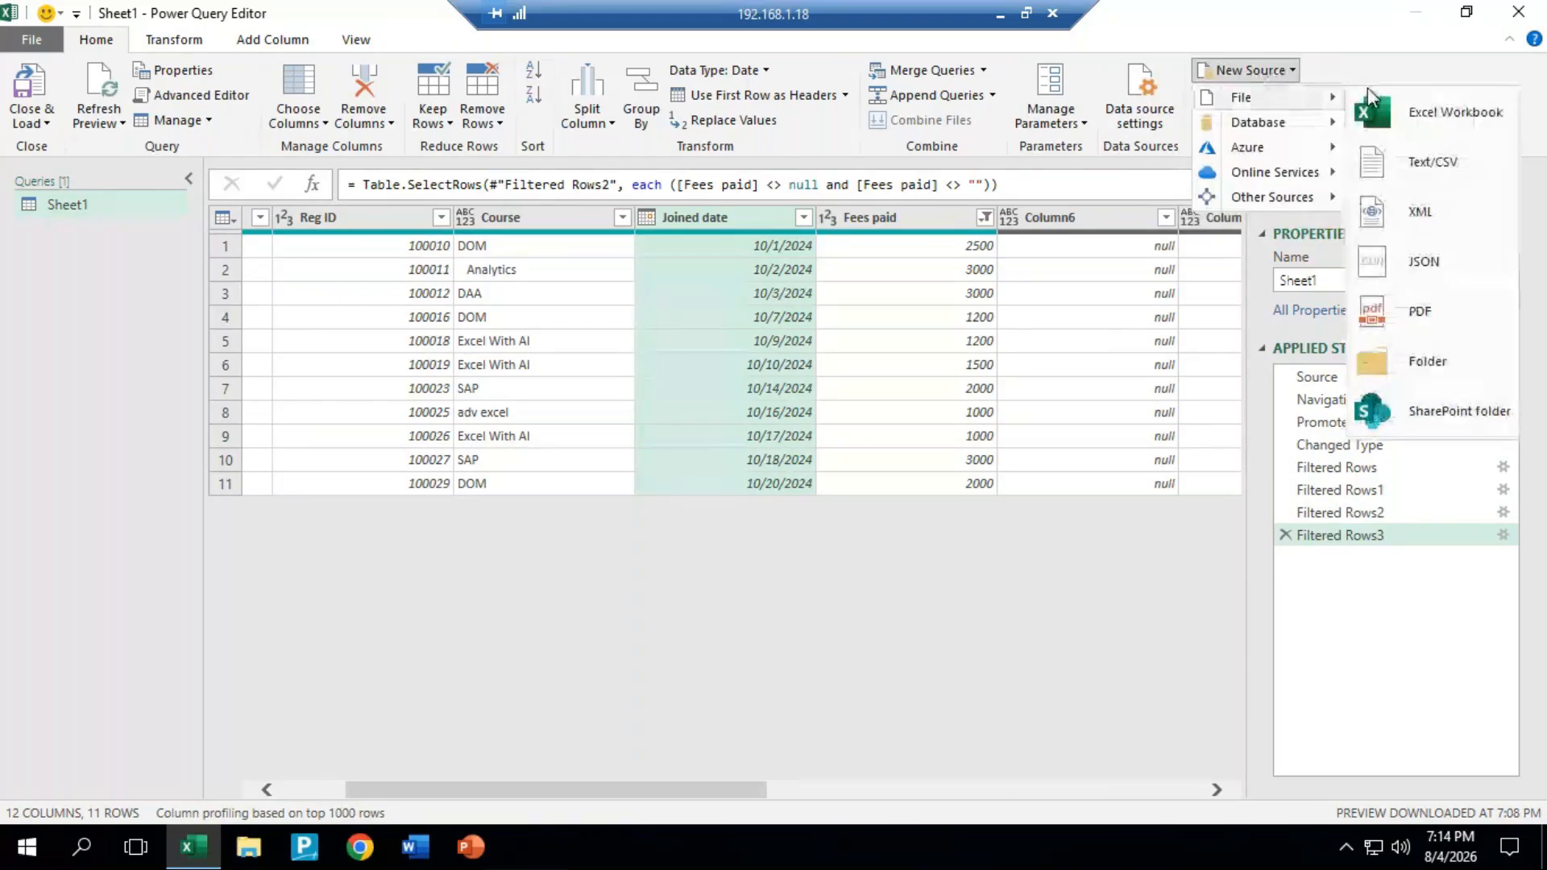
pyautogui.click(1433, 113)
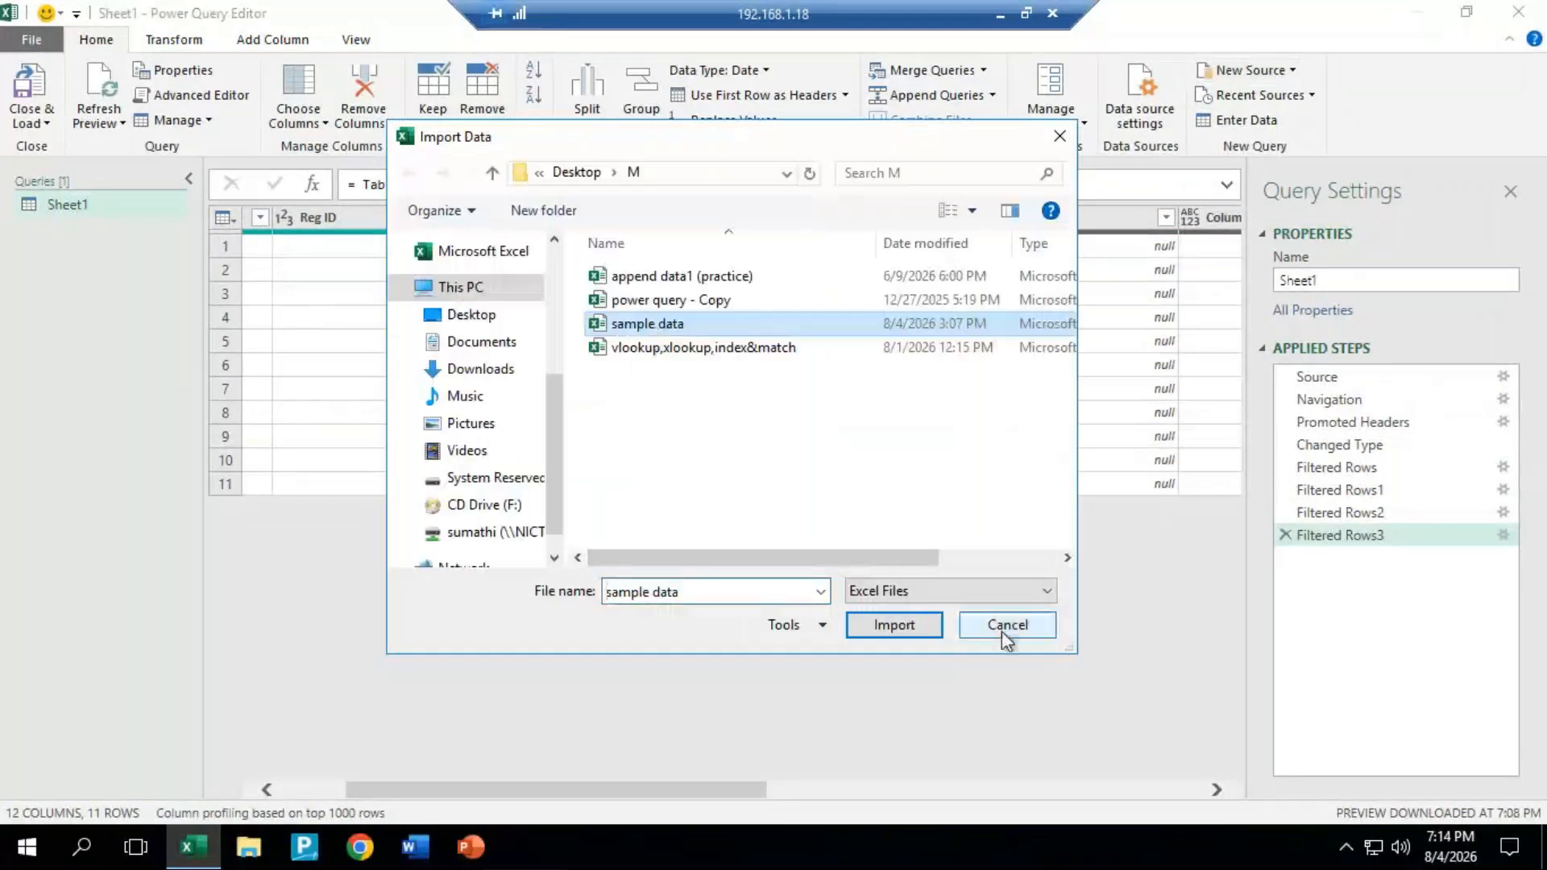
pyautogui.click(910, 630)
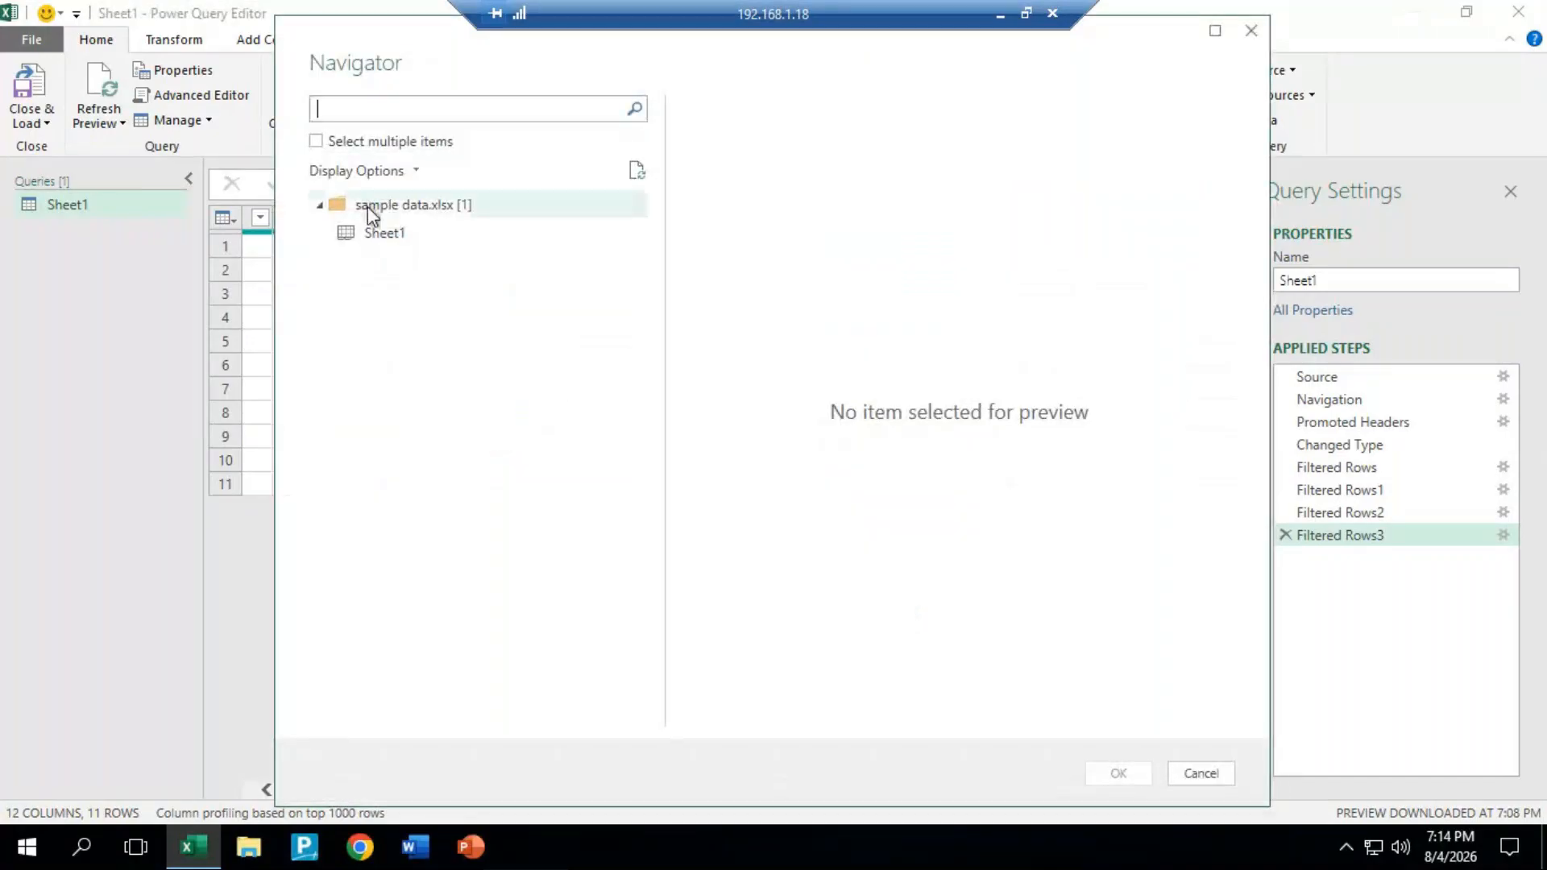
# Step: Preview Sheet1 of the sample data workbook, try the Select multiple items option, and load Sheet1 alone as a query
pyautogui.click(414, 240)
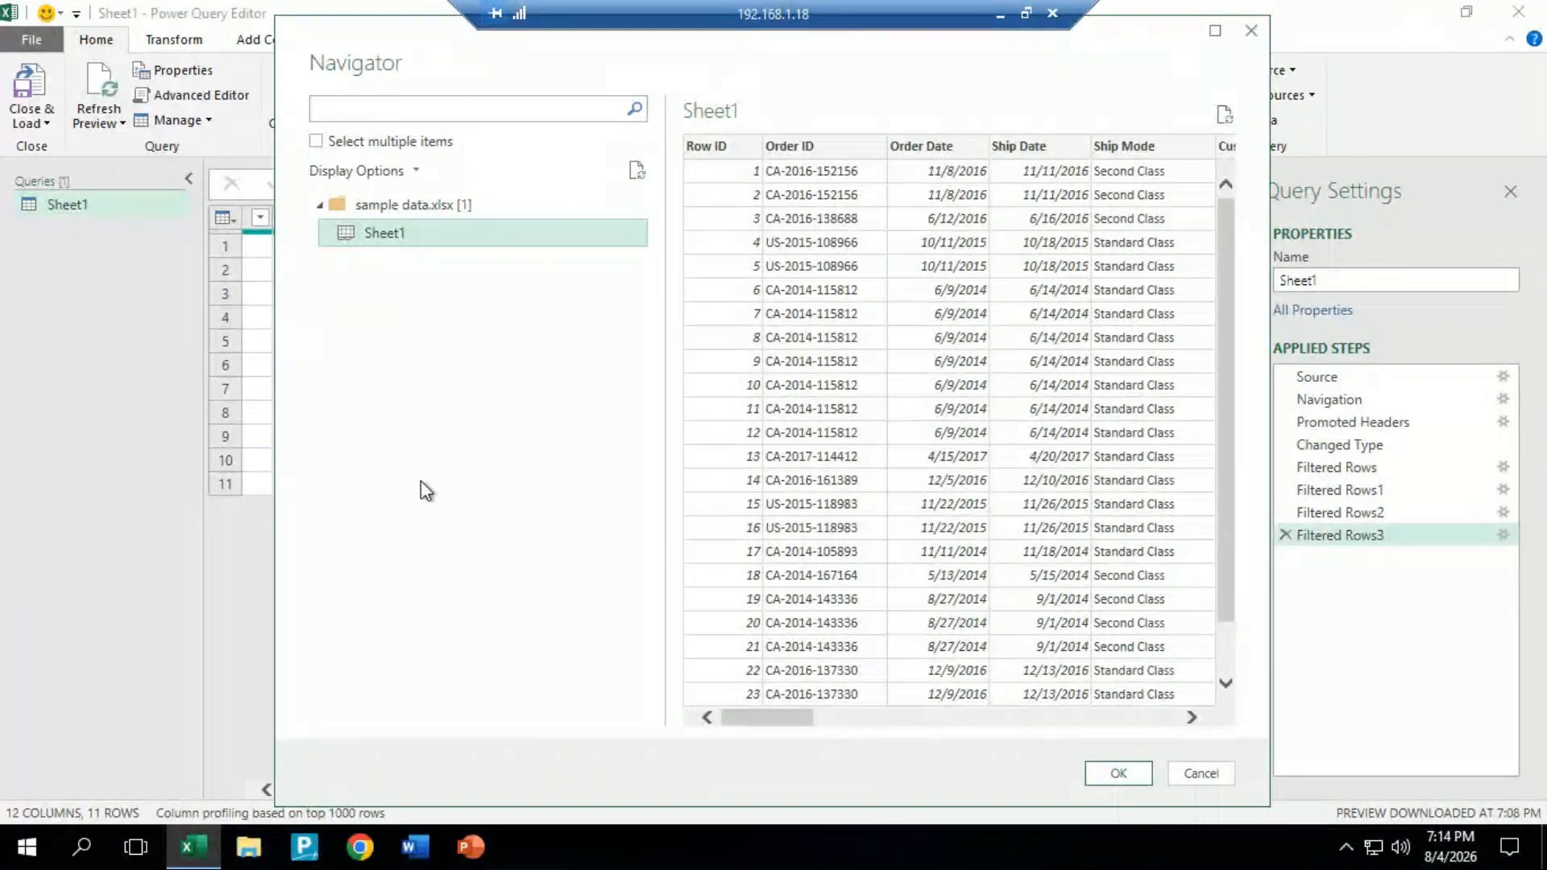
pyautogui.click(317, 143)
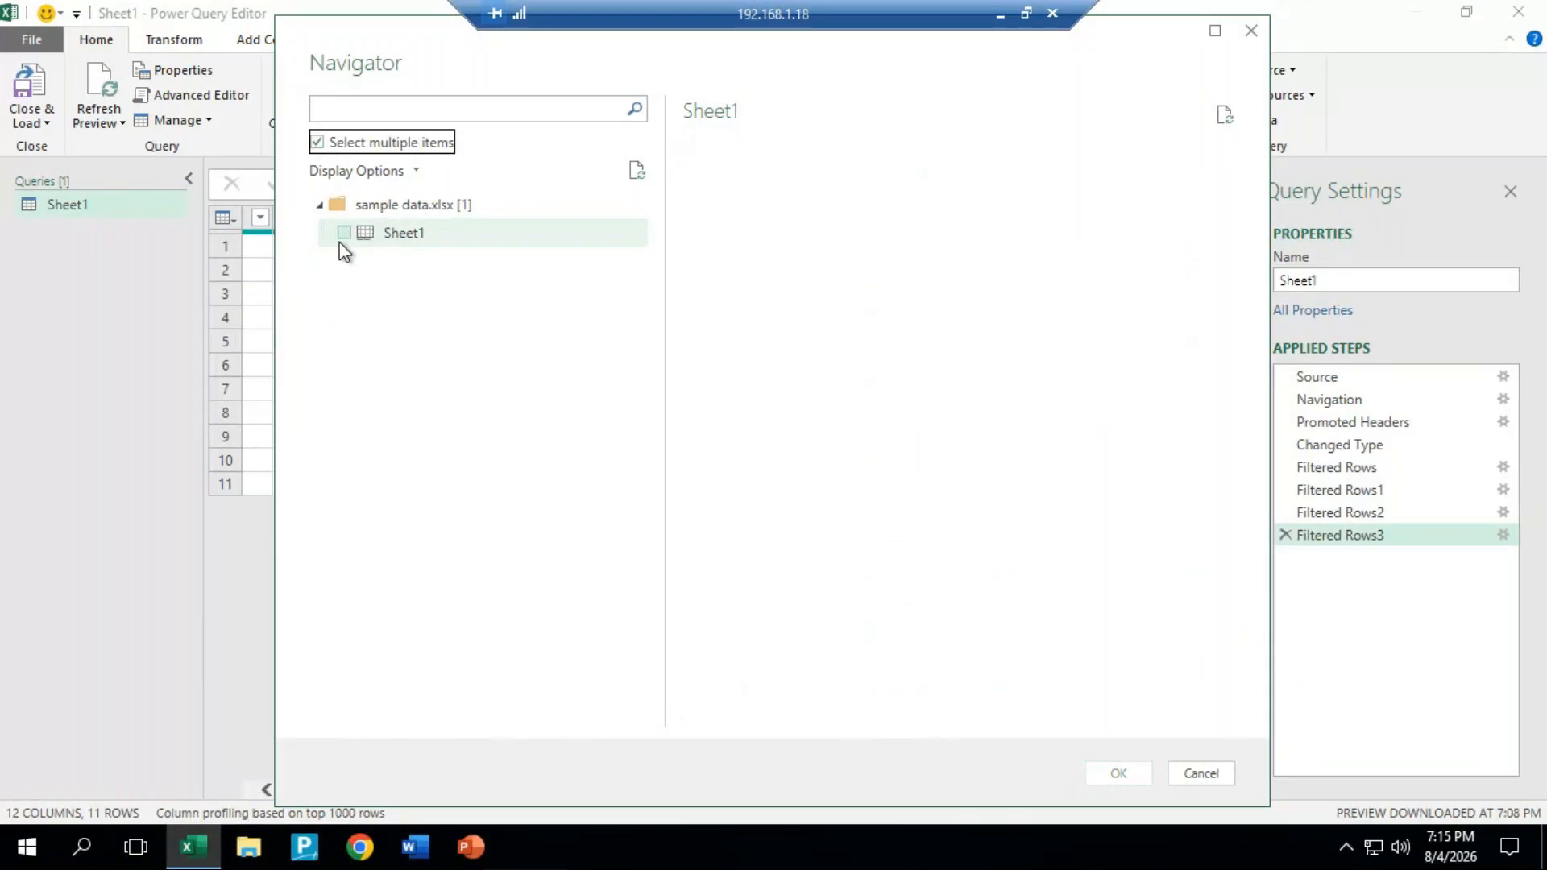
pyautogui.click(315, 142)
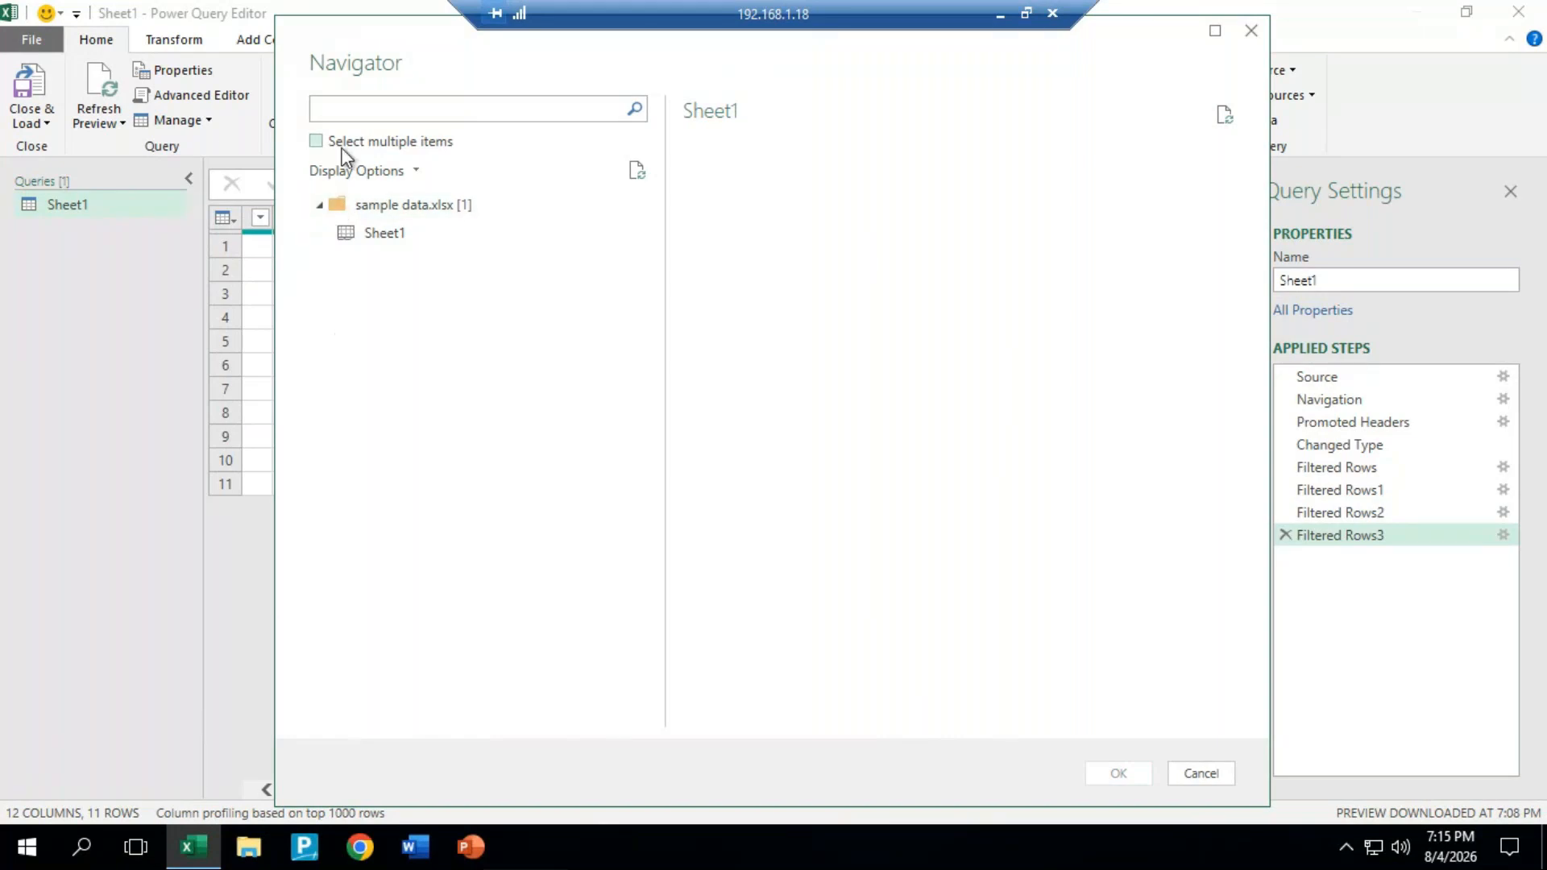
pyautogui.click(371, 240)
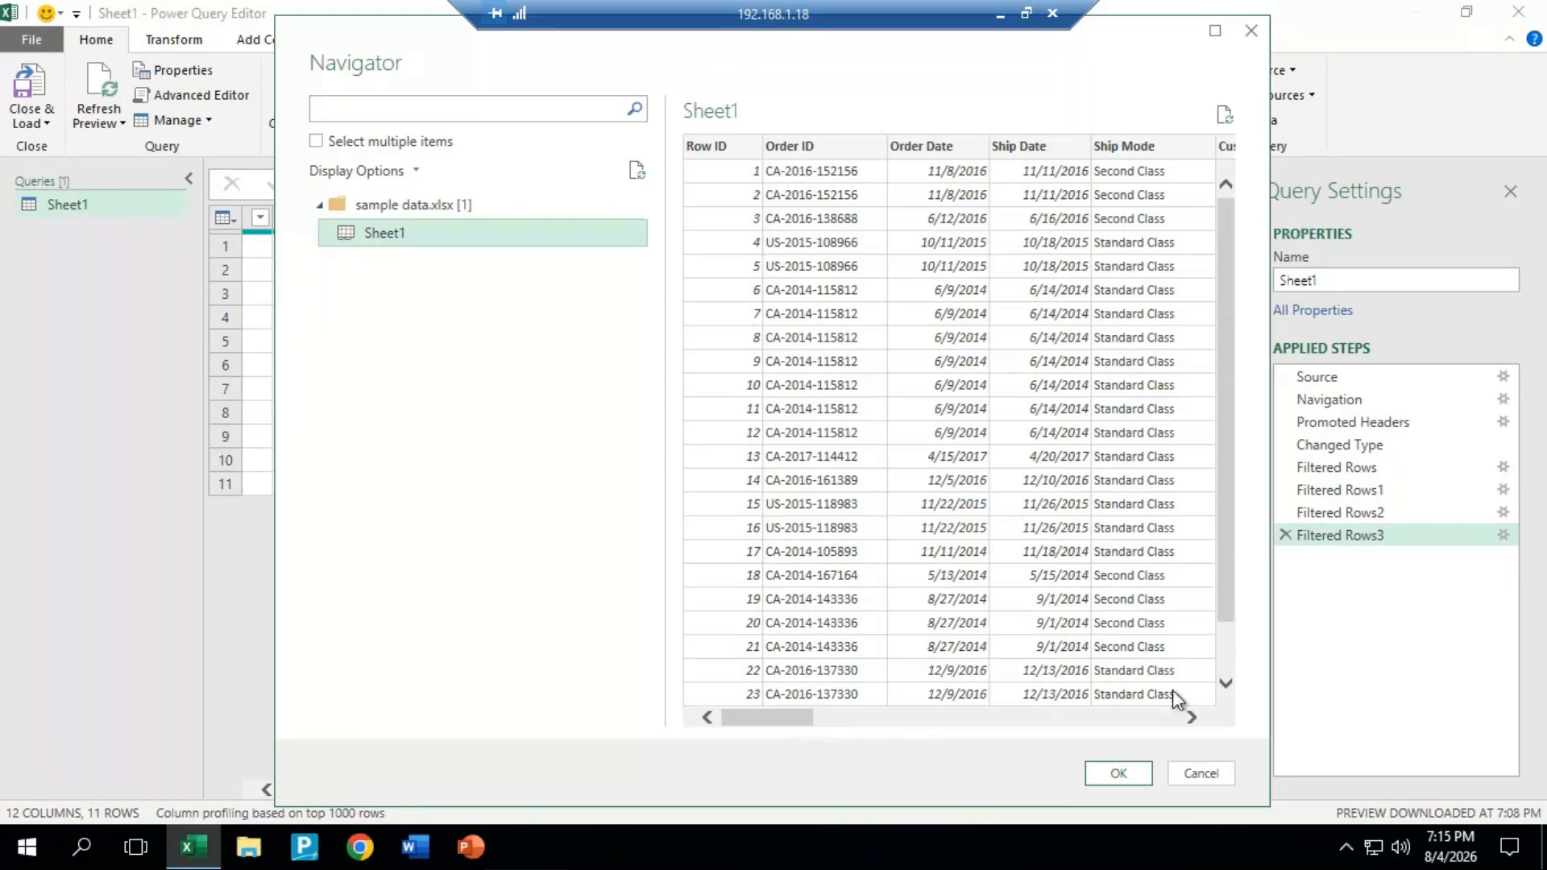
pyautogui.moveTo(805, 717); pyautogui.dragTo(1122, 780)
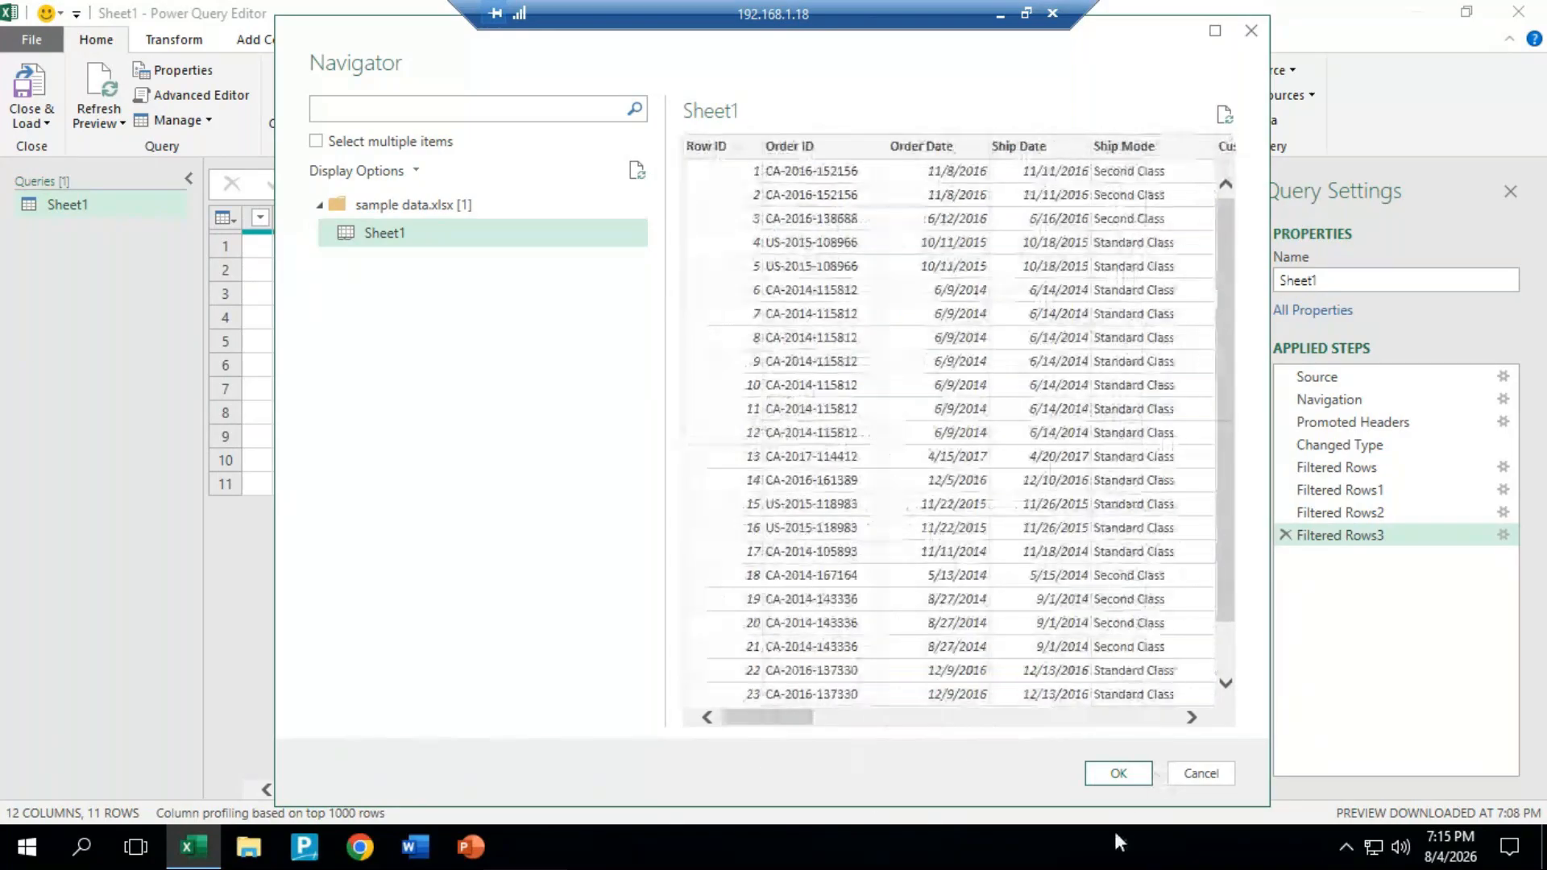
pyautogui.click(1119, 776)
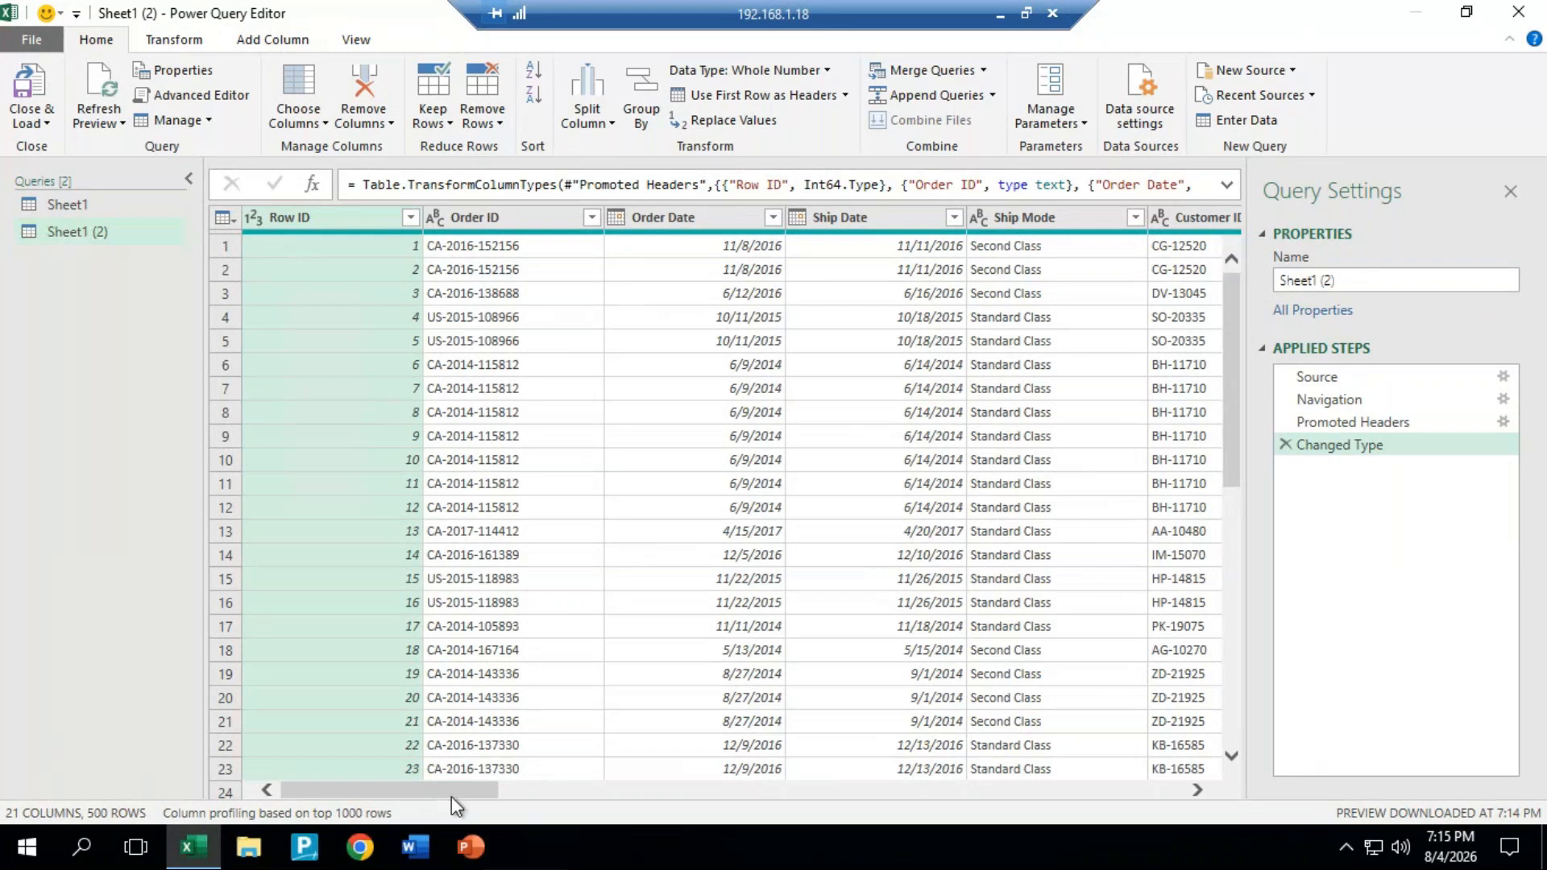
# Step: Examine all columns of the imported order table, from Row ID through Sales and Quantity, and return to the first column
pyautogui.moveTo(482, 799); pyautogui.dragTo(1122, 838)
pyautogui.moveTo(919, 842); pyautogui.dragTo(3, 732)
pyautogui.moveTo(443, 788); pyautogui.dragTo(606, 812)
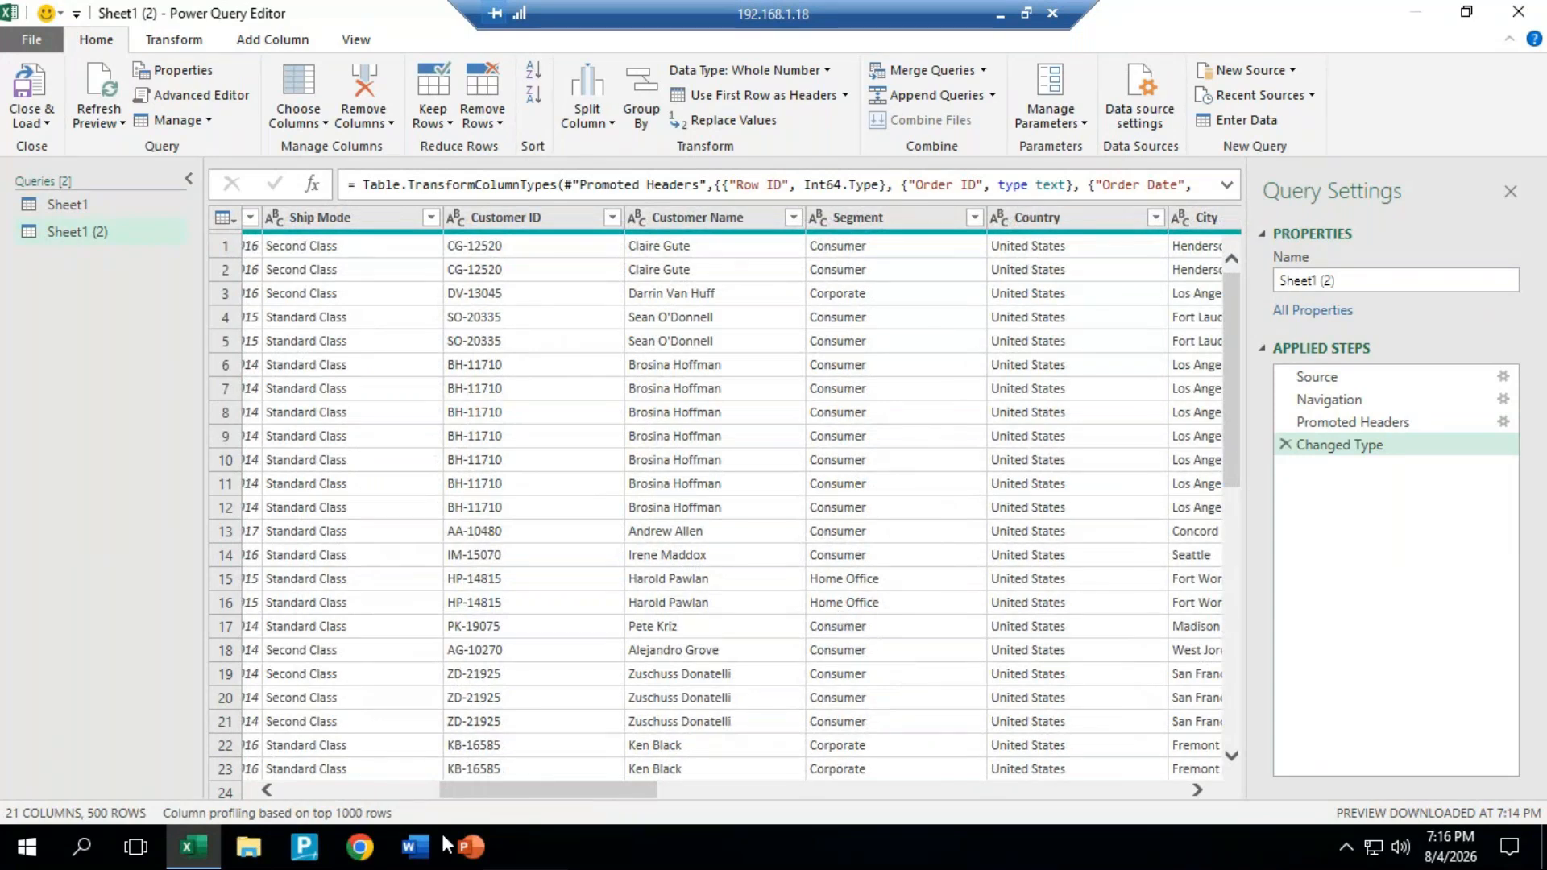
pyautogui.moveTo(562, 806); pyautogui.dragTo(799, 795)
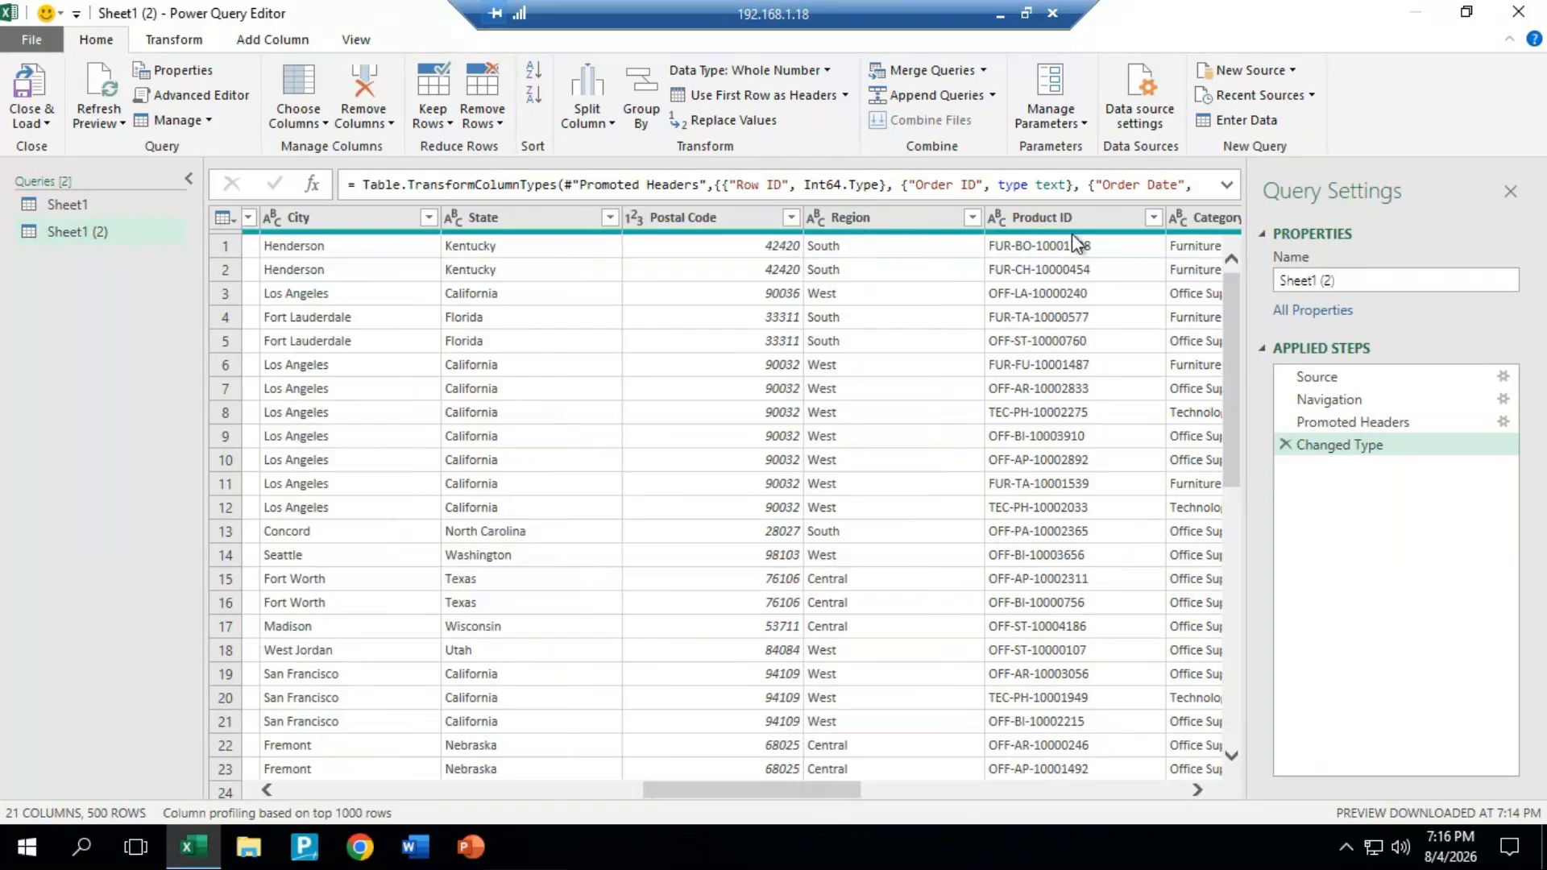
pyautogui.moveTo(828, 794); pyautogui.dragTo(916, 742)
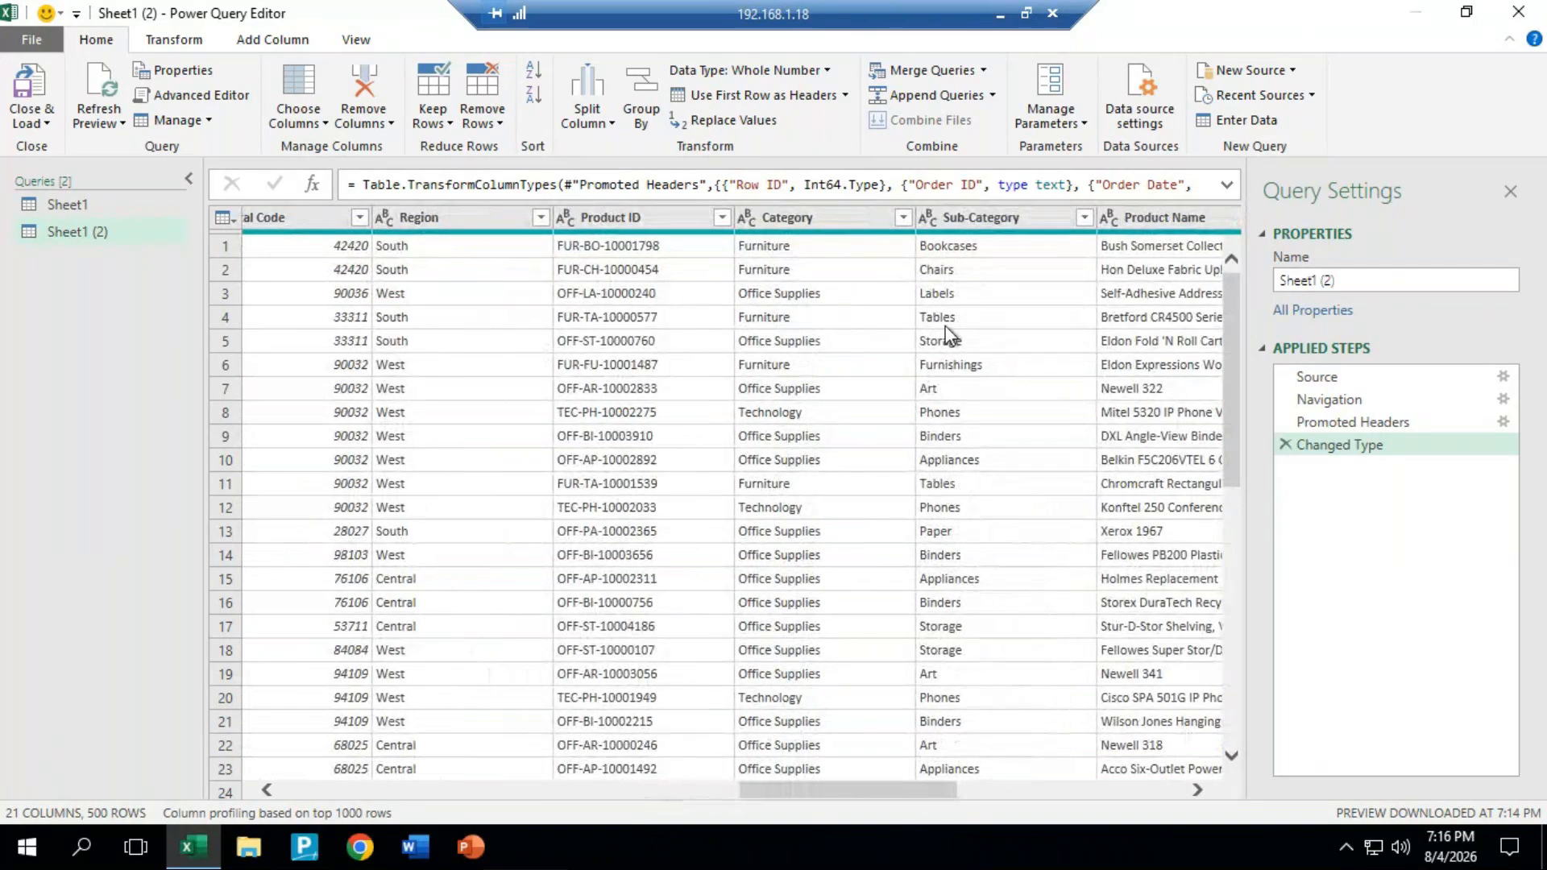
pyautogui.moveTo(854, 791); pyautogui.dragTo(1046, 800)
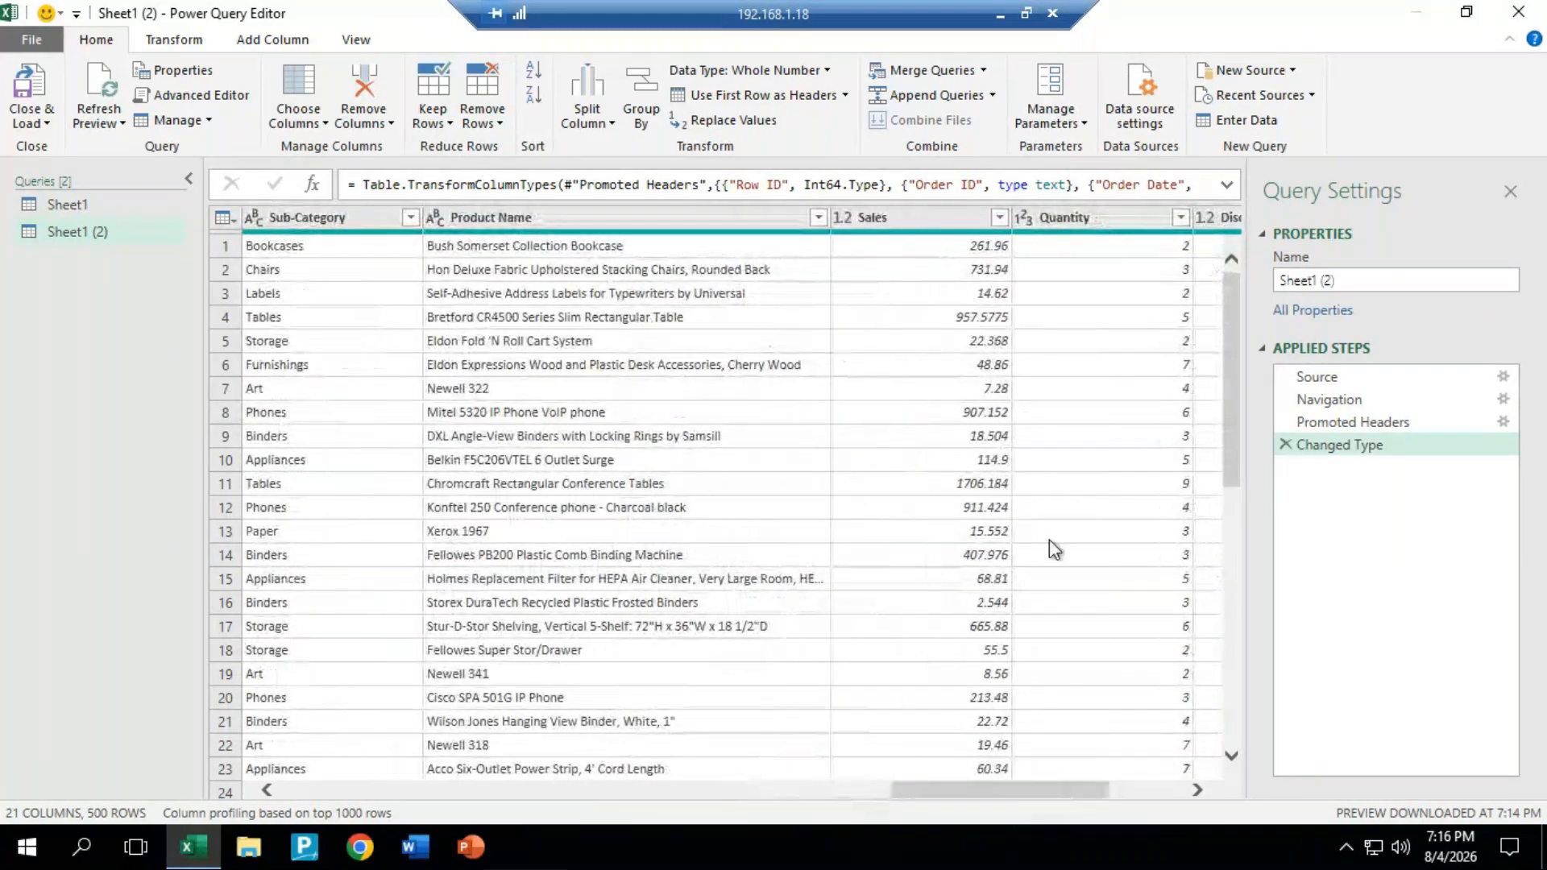
pyautogui.moveTo(1056, 791); pyautogui.dragTo(323, 770)
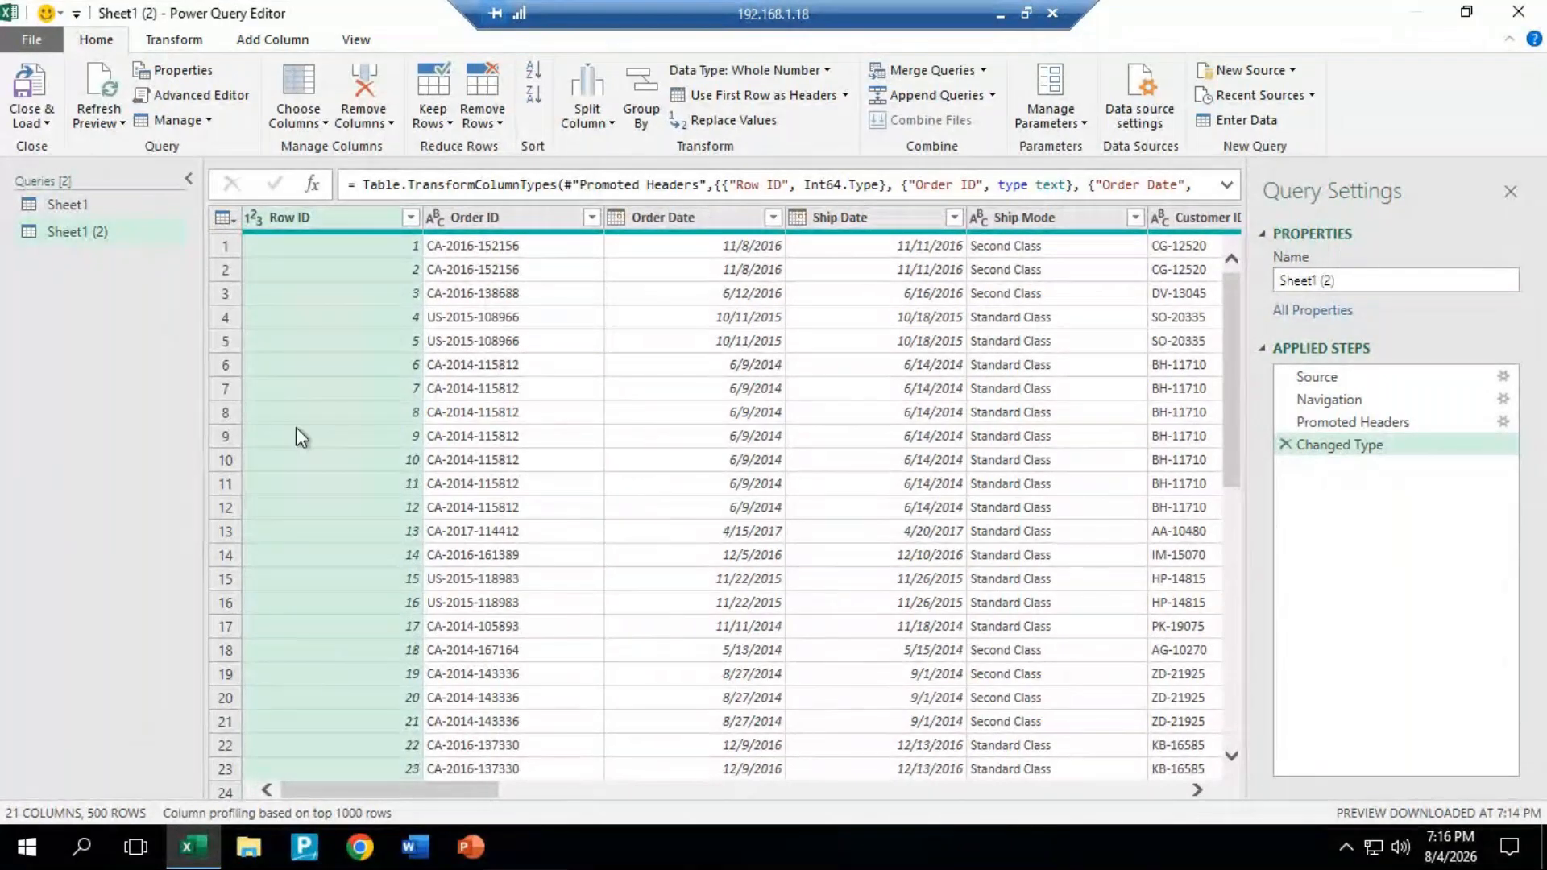
pyautogui.moveTo(446, 801); pyautogui.dragTo(109, 727)
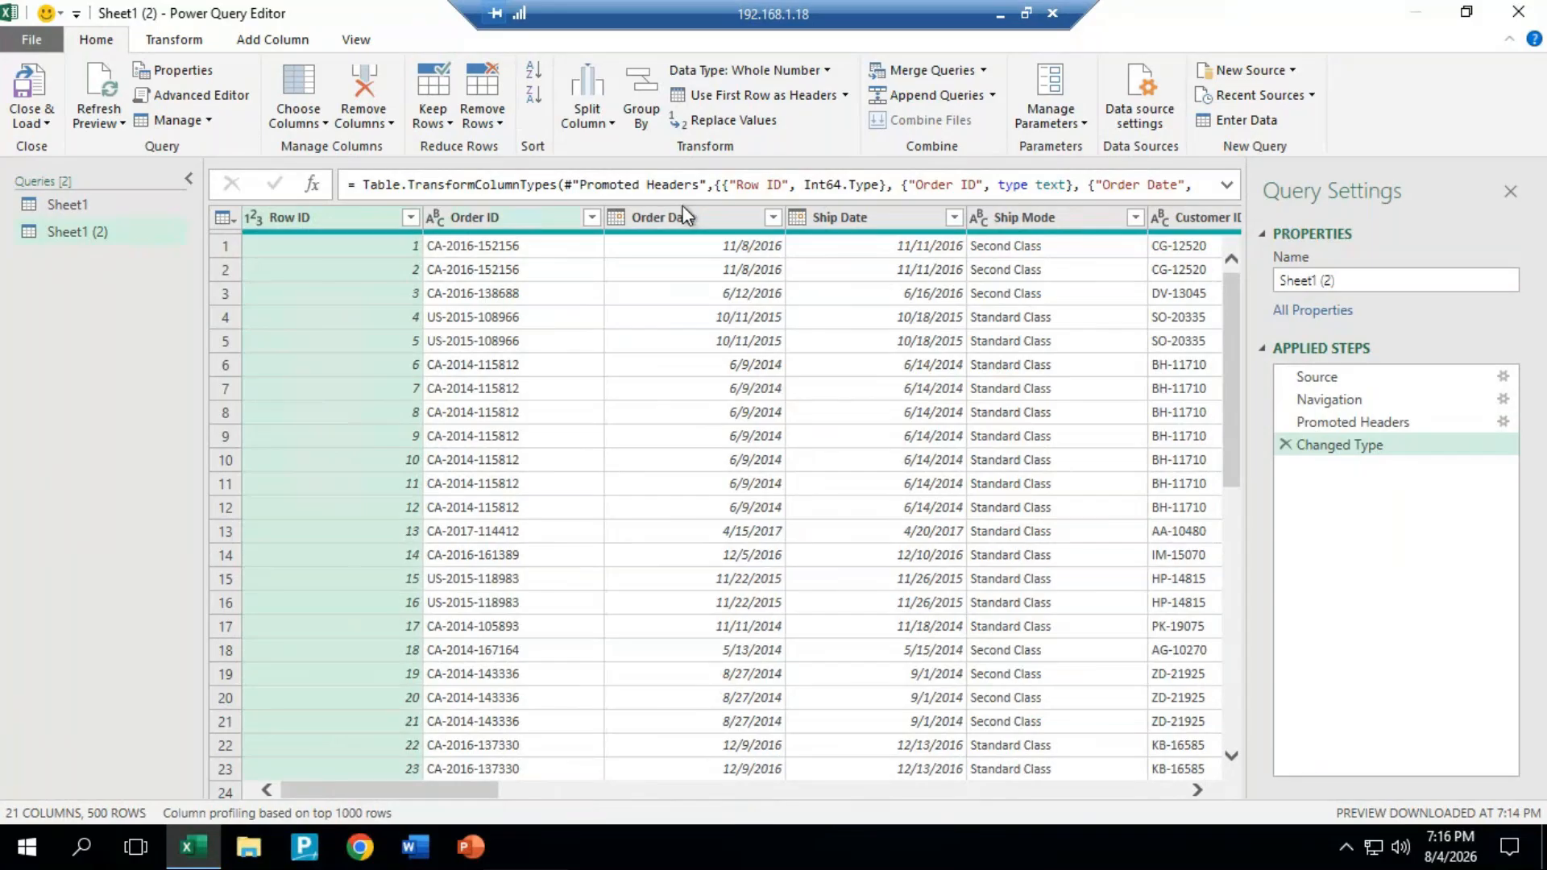
# Step: Try removing all columns other than Order Date, Ship Date and Ship Mode, and delete that applied step
pyautogui.click(726, 219)
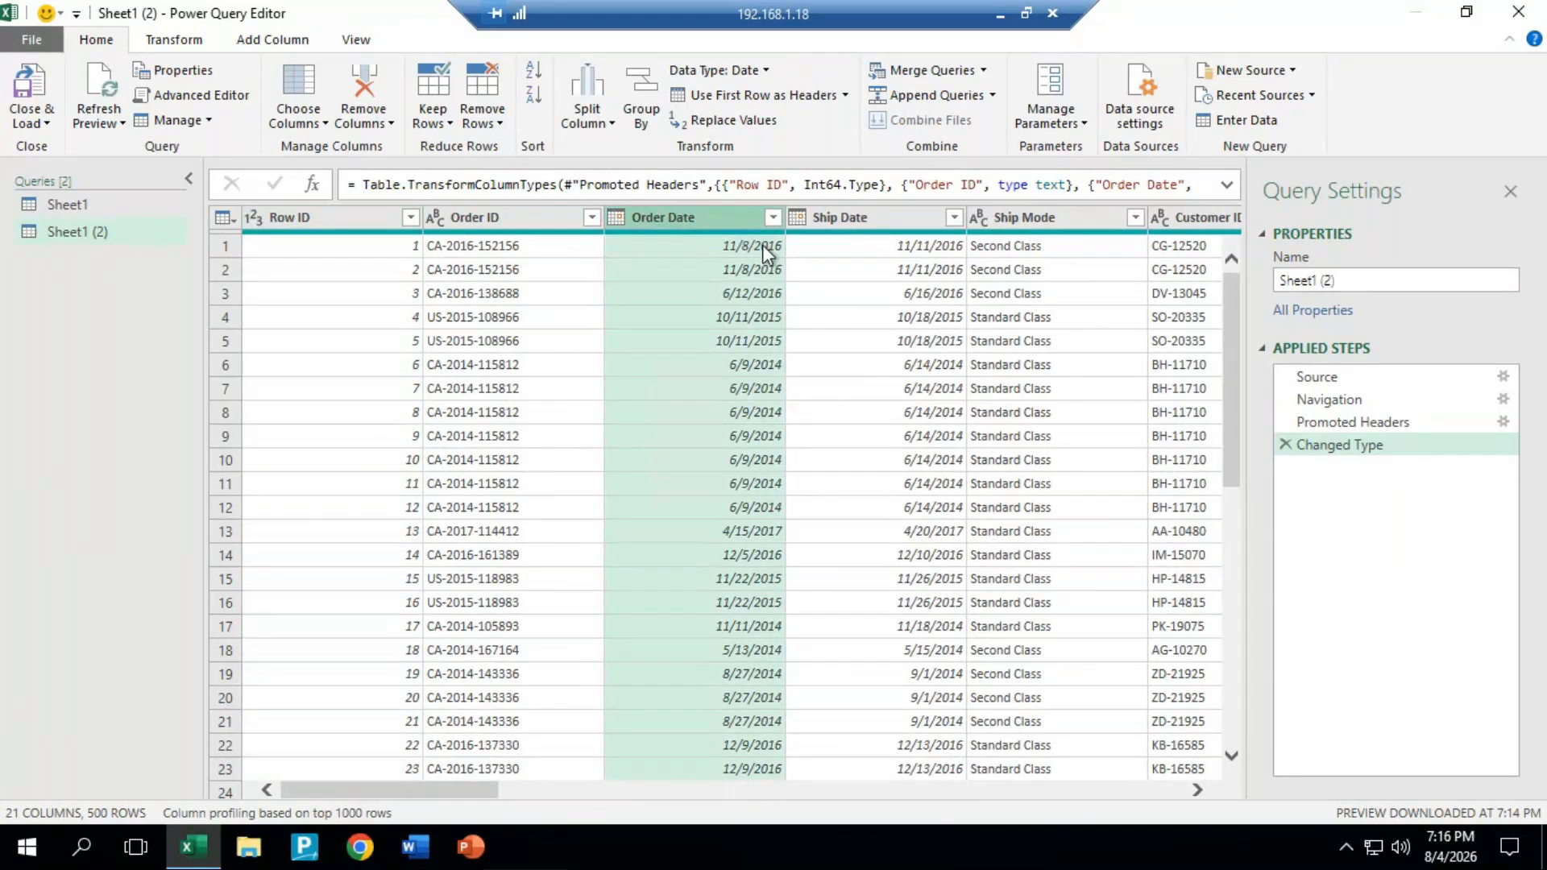
pyautogui.keyDown('shift'); pyautogui.click(1032, 284); pyautogui.keyUp('shift')
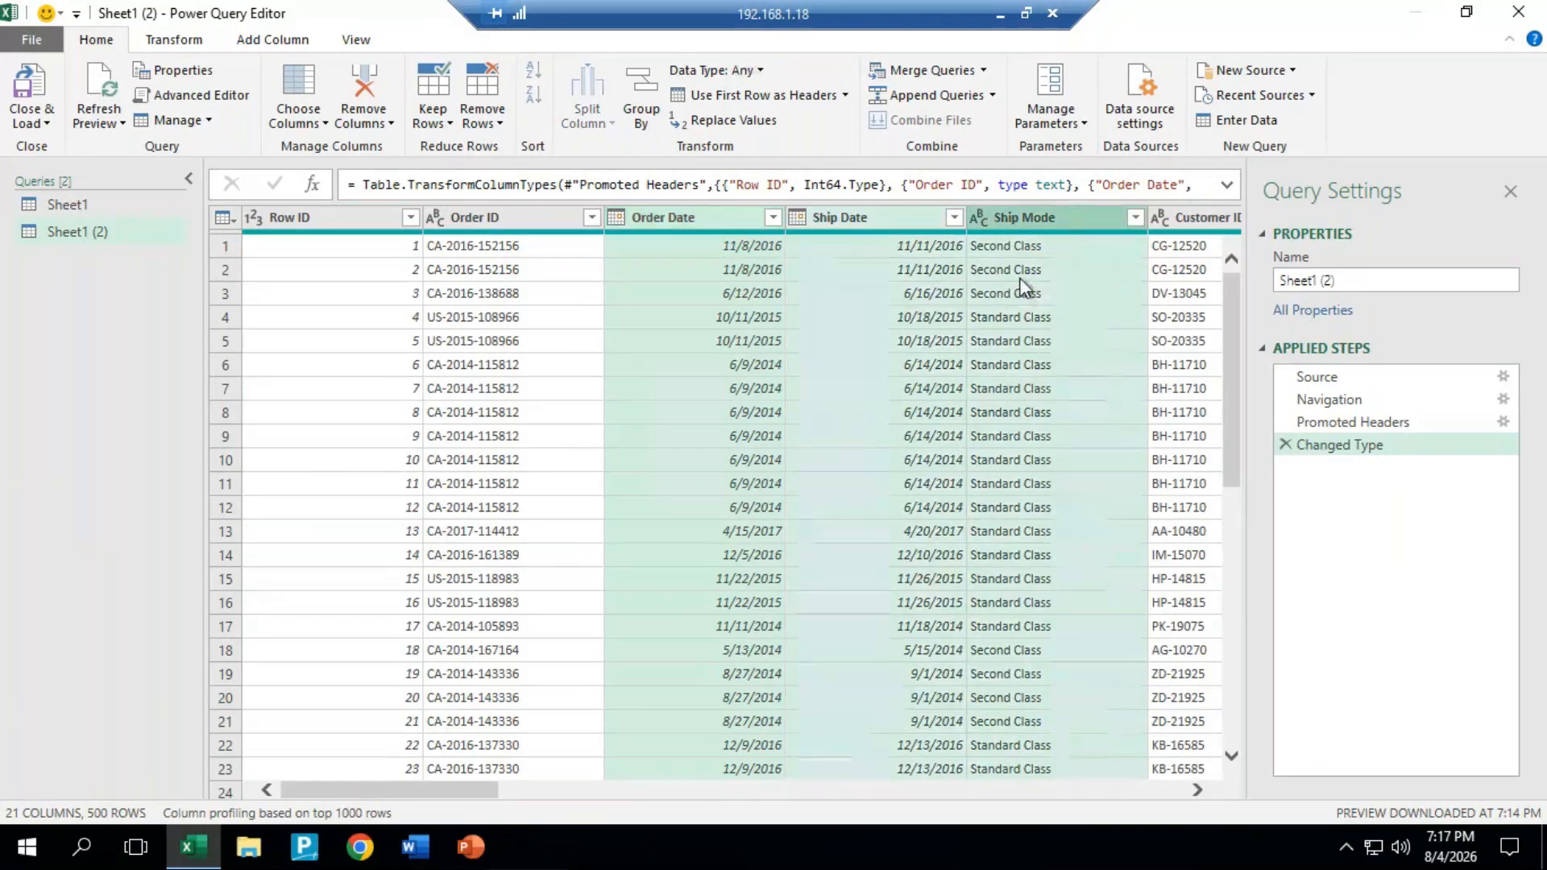
pyautogui.rightClick(1058, 214)
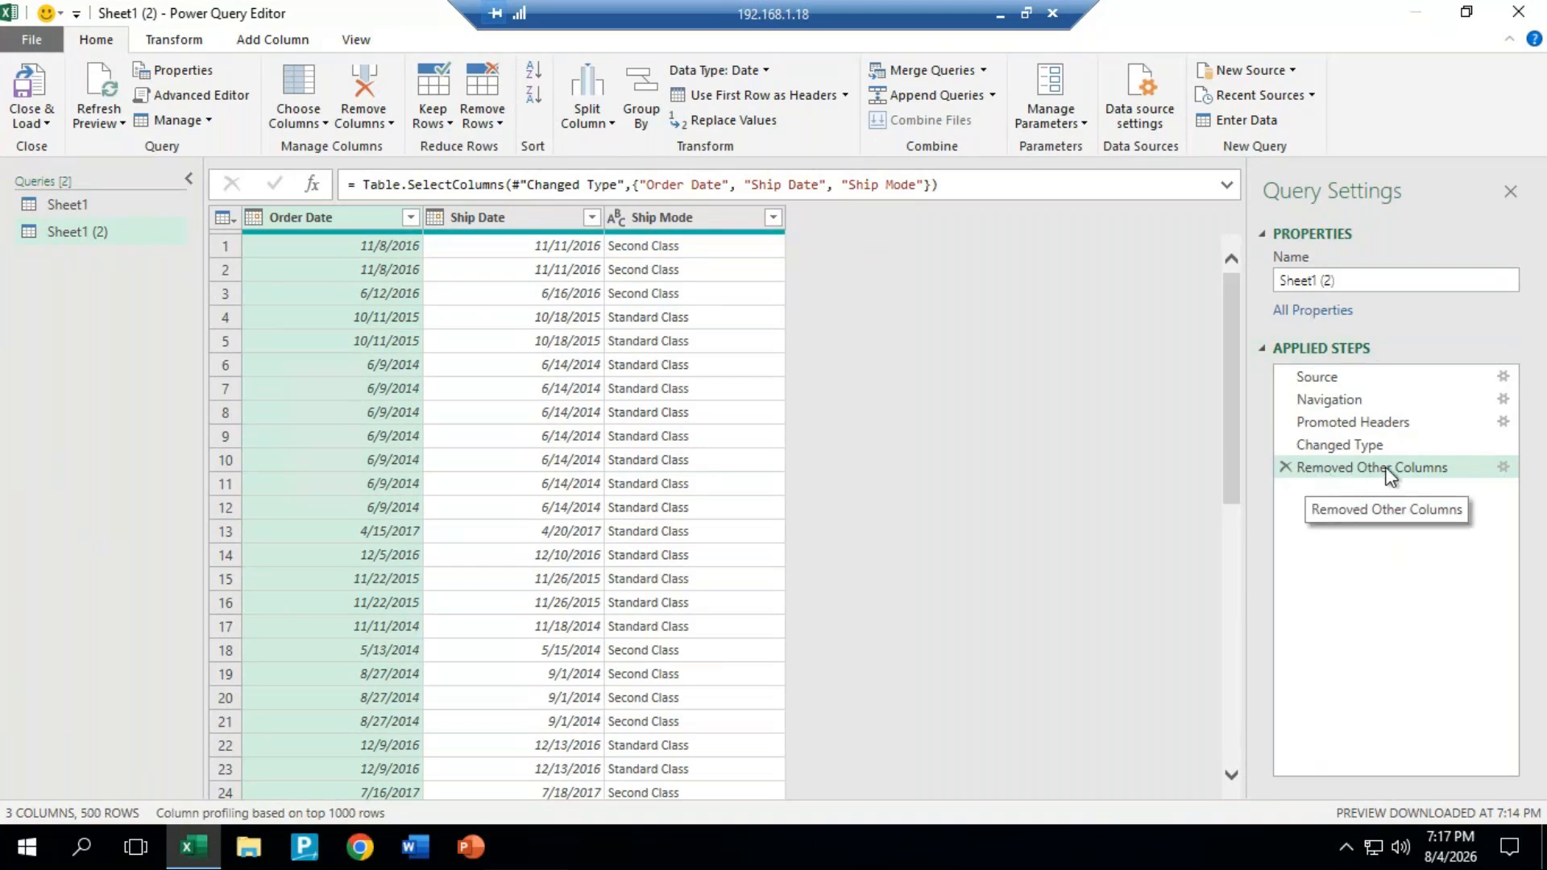
pyautogui.click(1293, 469)
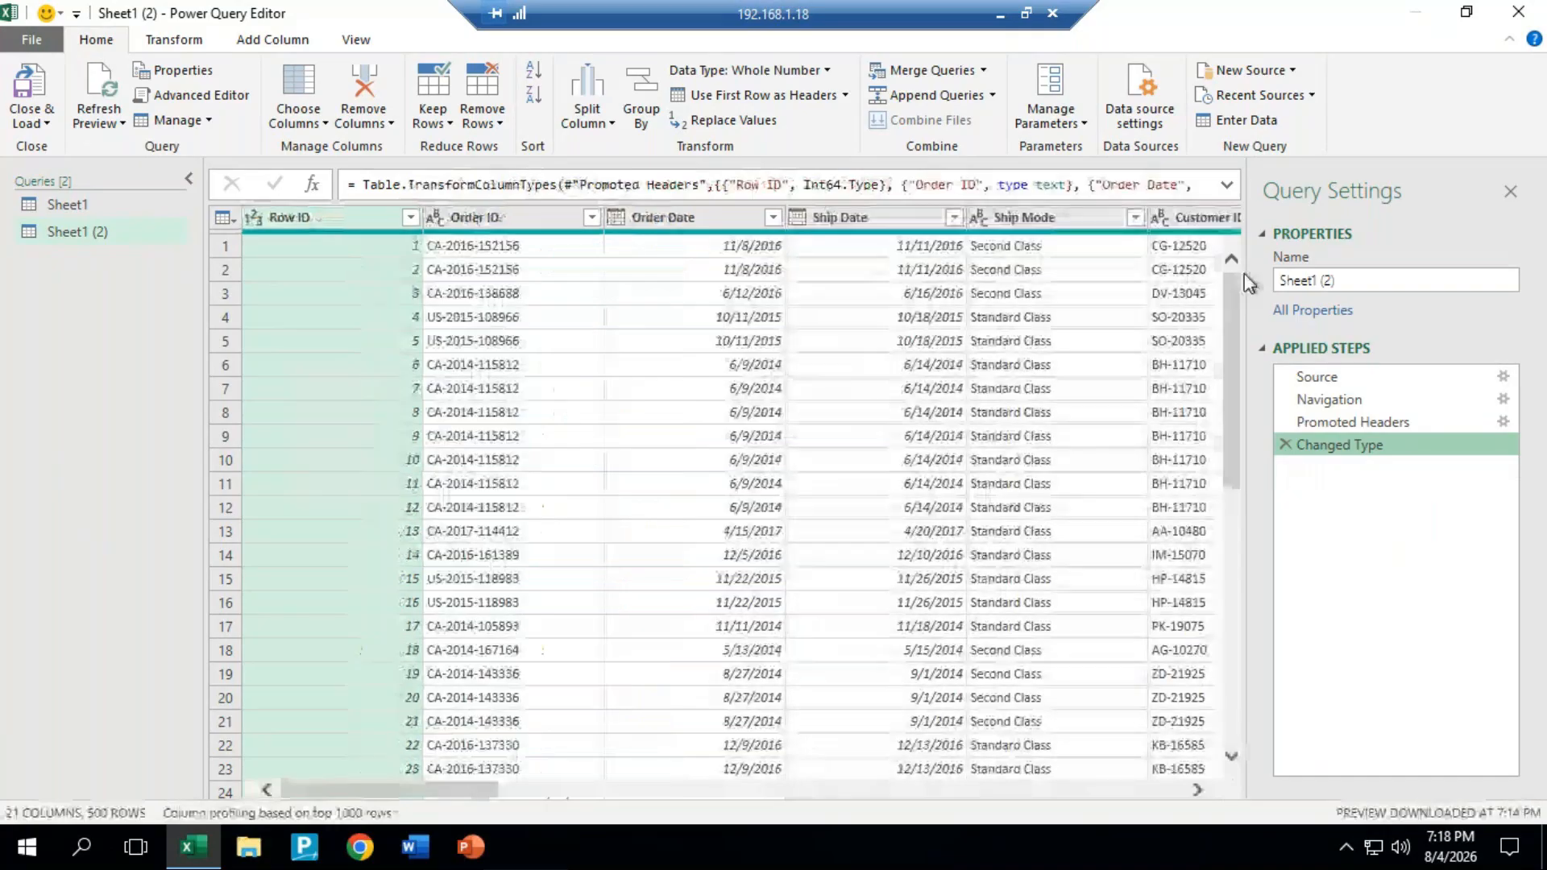
# Step: Select the Order Date, Ship Date and Ship Mode columns and examine the available column removal options
pyautogui.click(693, 217)
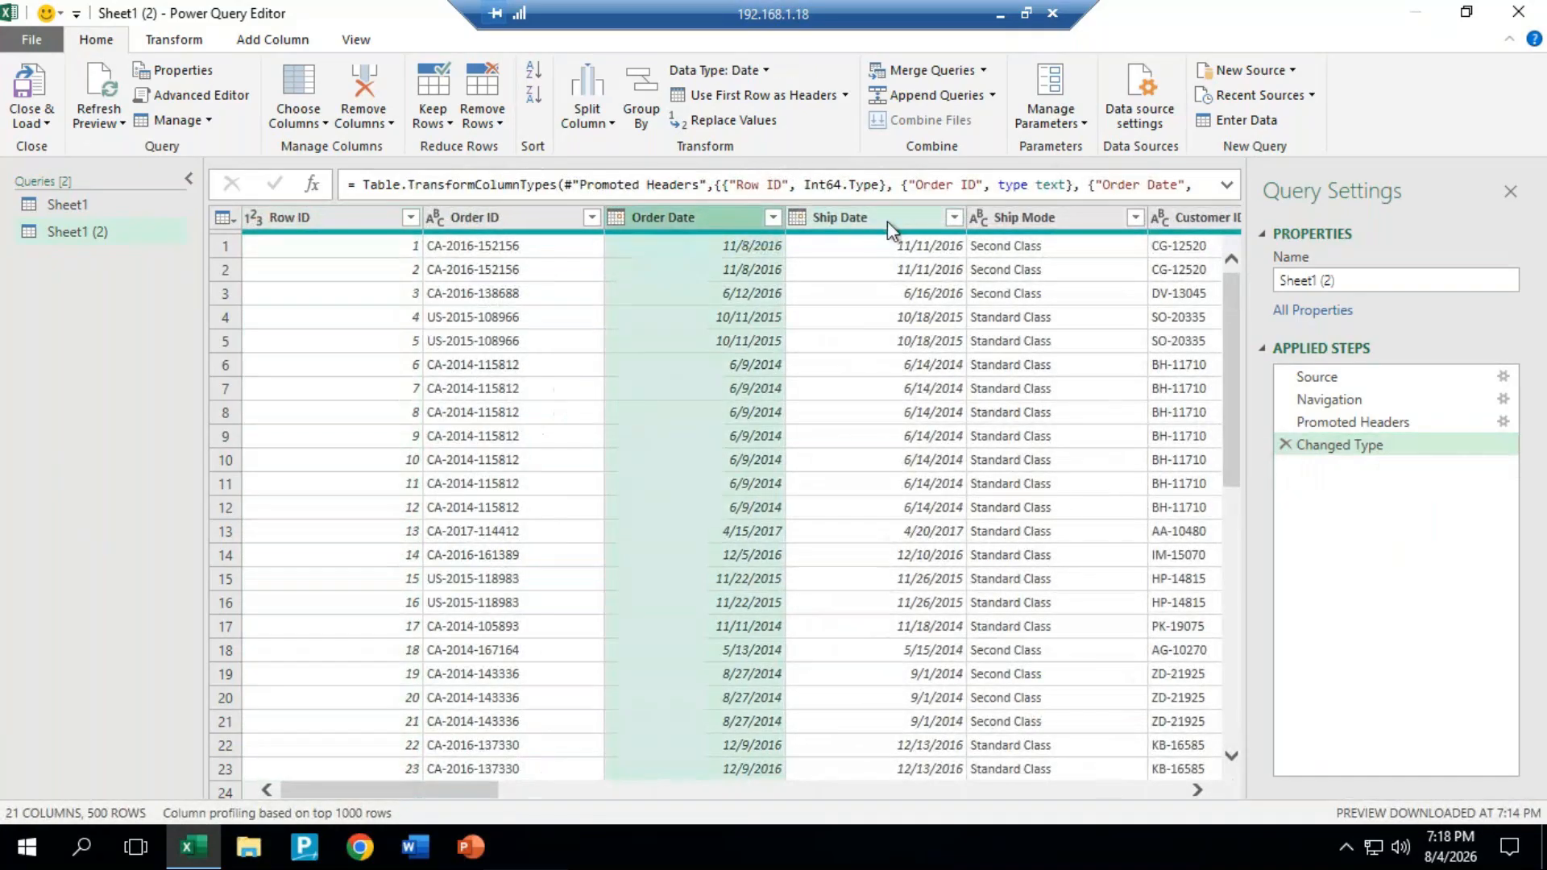
pyautogui.keyDown('ctrl'); pyautogui.click(888, 220); pyautogui.keyUp('ctrl')
pyautogui.rightClick(907, 215)
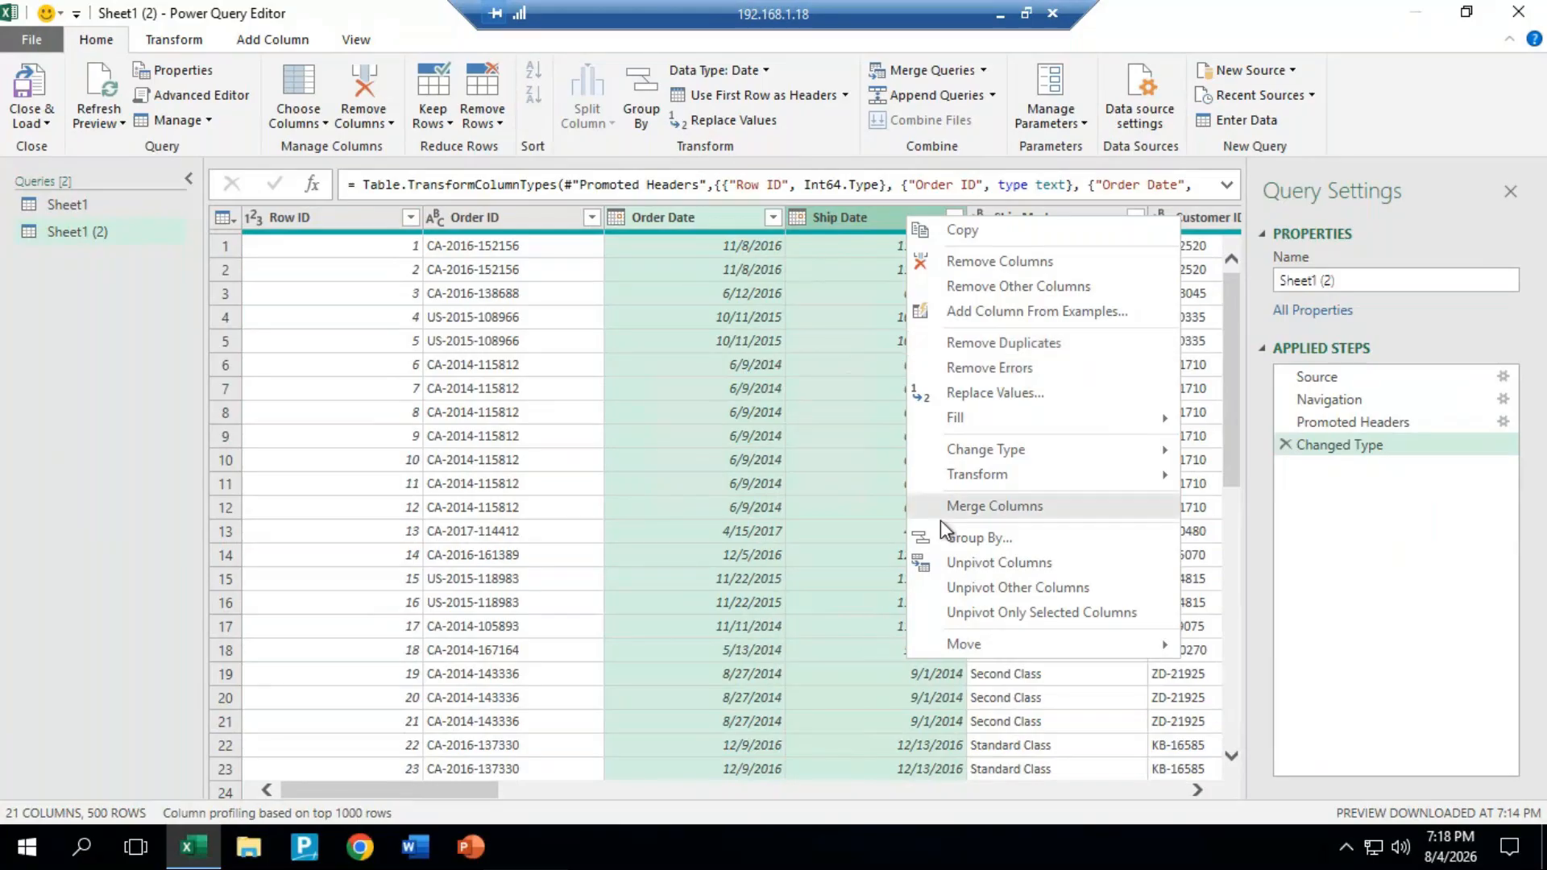
pyautogui.click(577, 264)
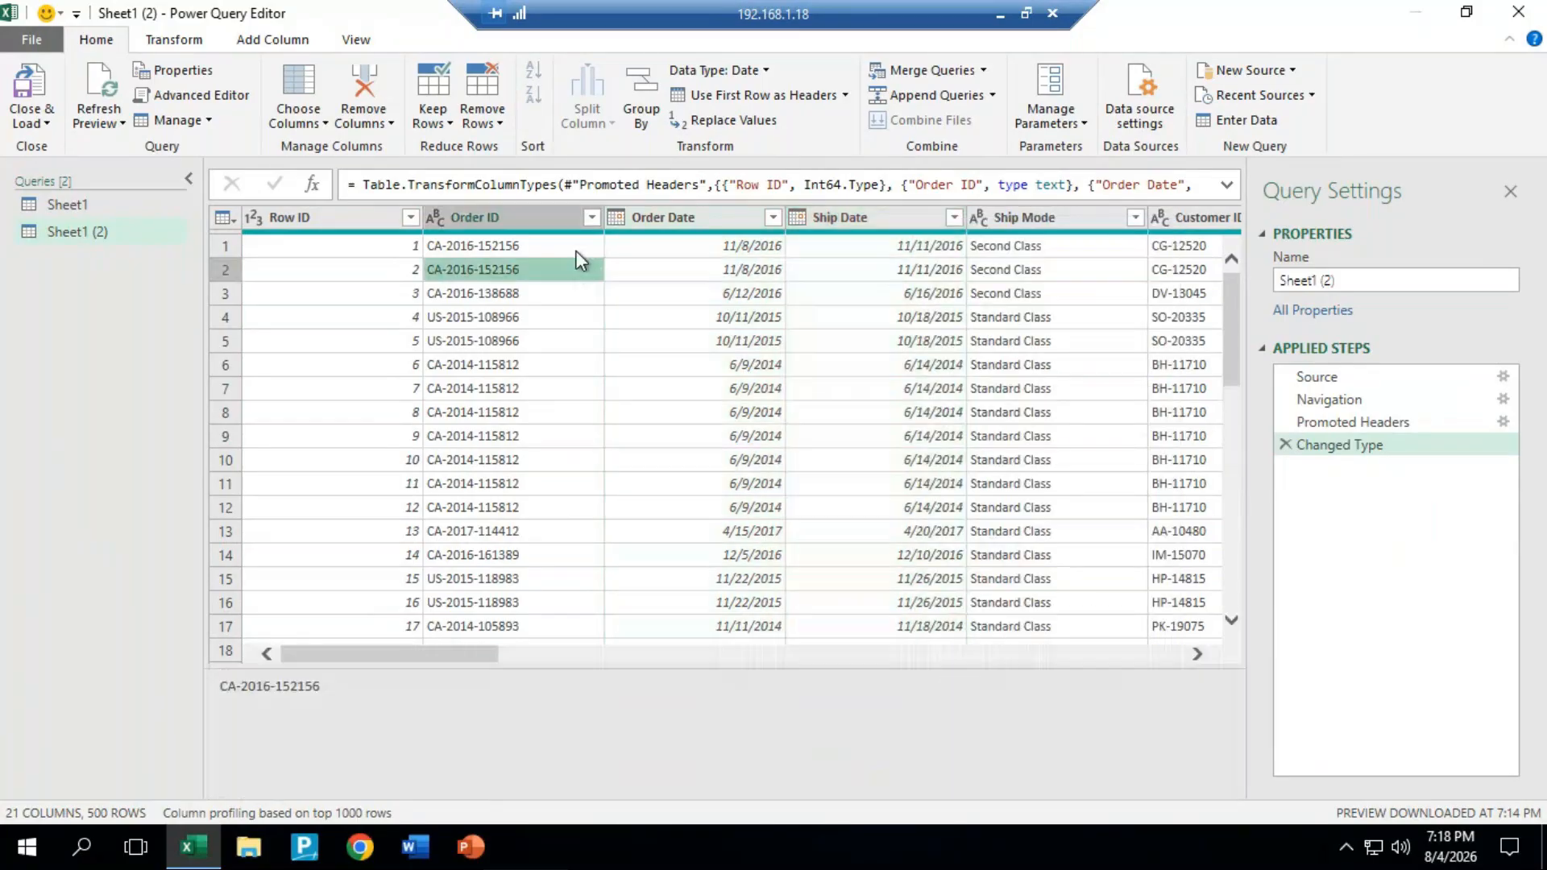
pyautogui.click(750, 212)
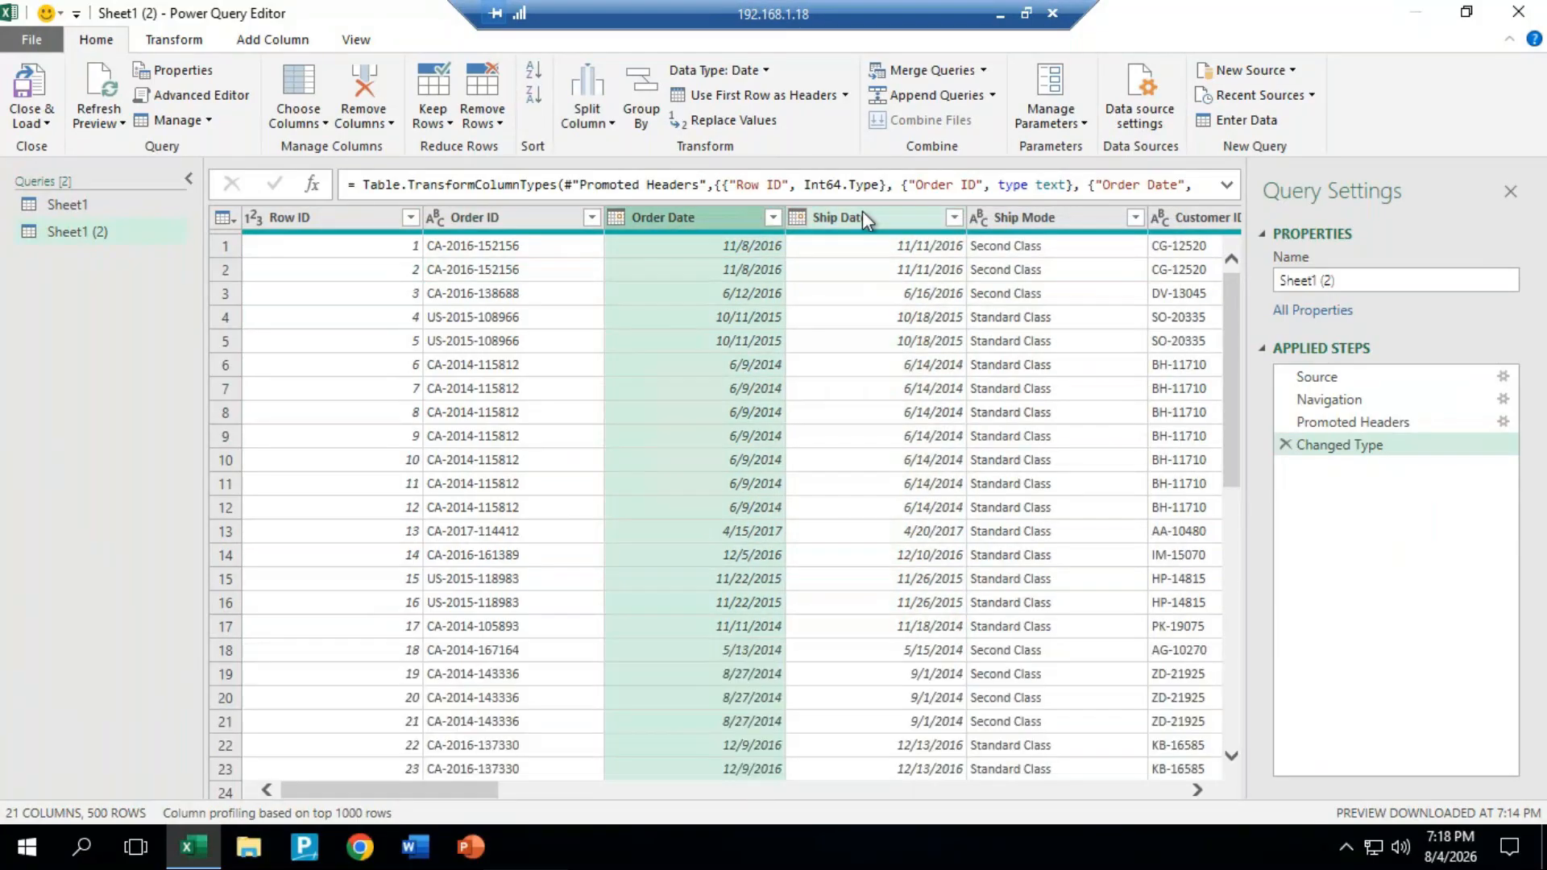
pyautogui.keyDown('ctrl'); pyautogui.click(883, 211); pyautogui.keyUp('ctrl')
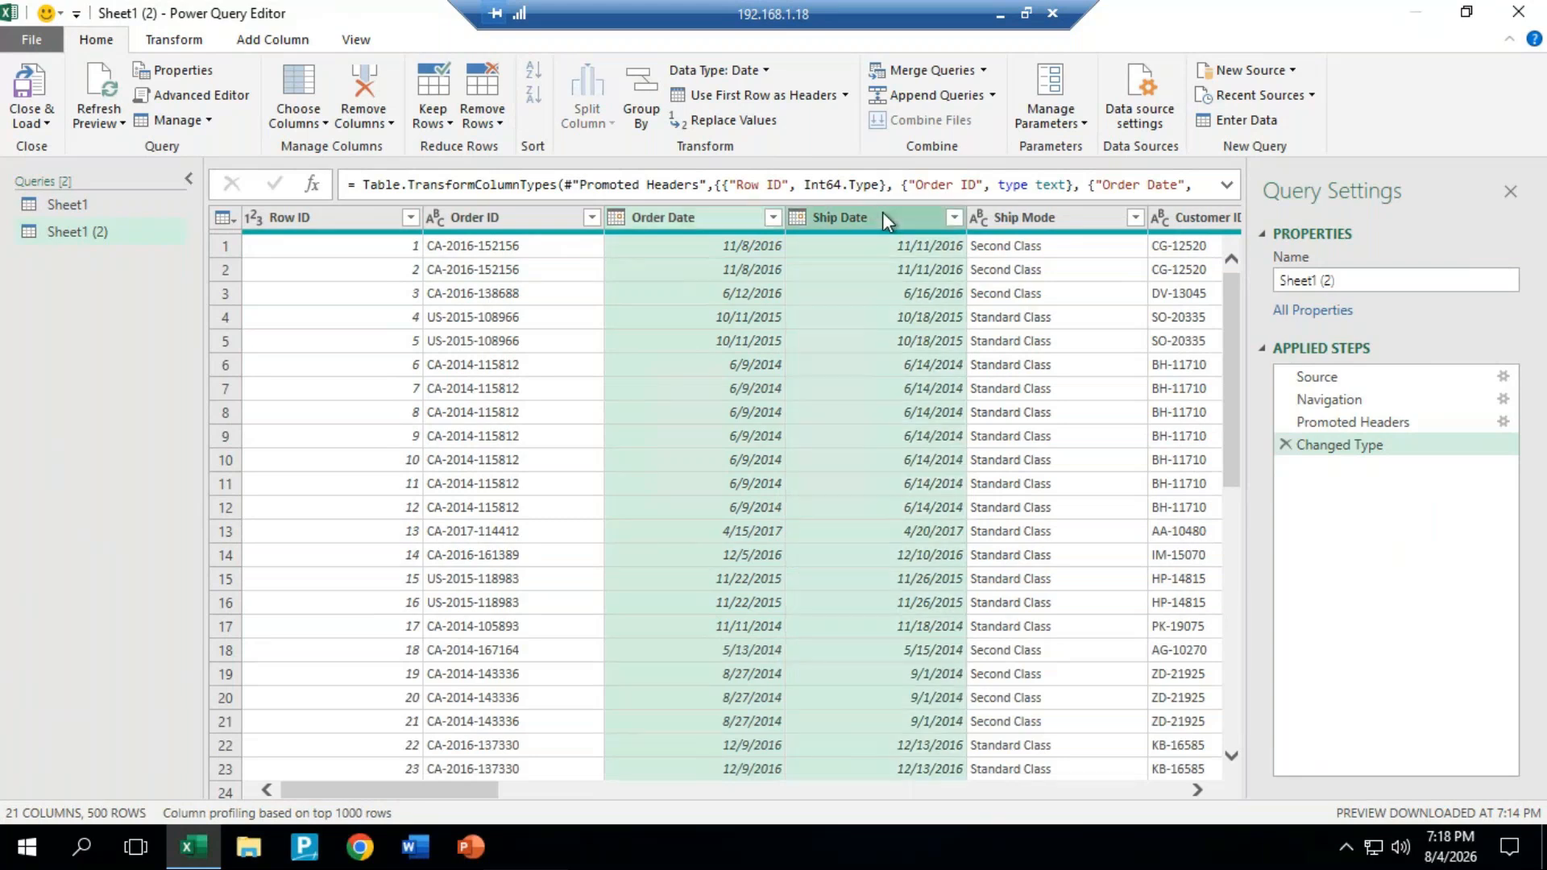
pyautogui.hotkey('shift', 'Right')
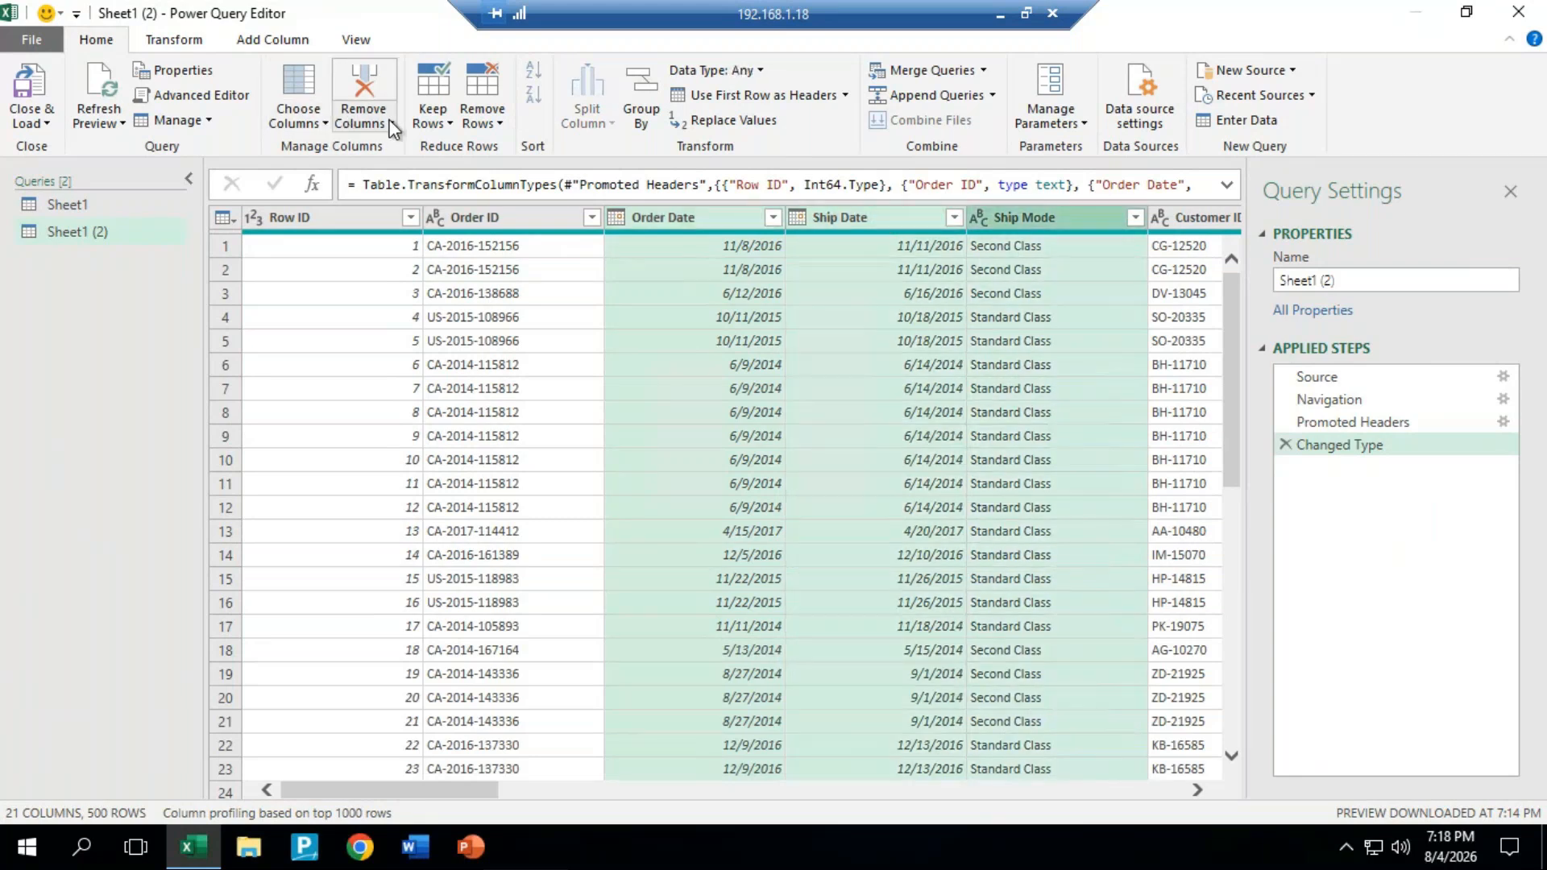
pyautogui.click(362, 121)
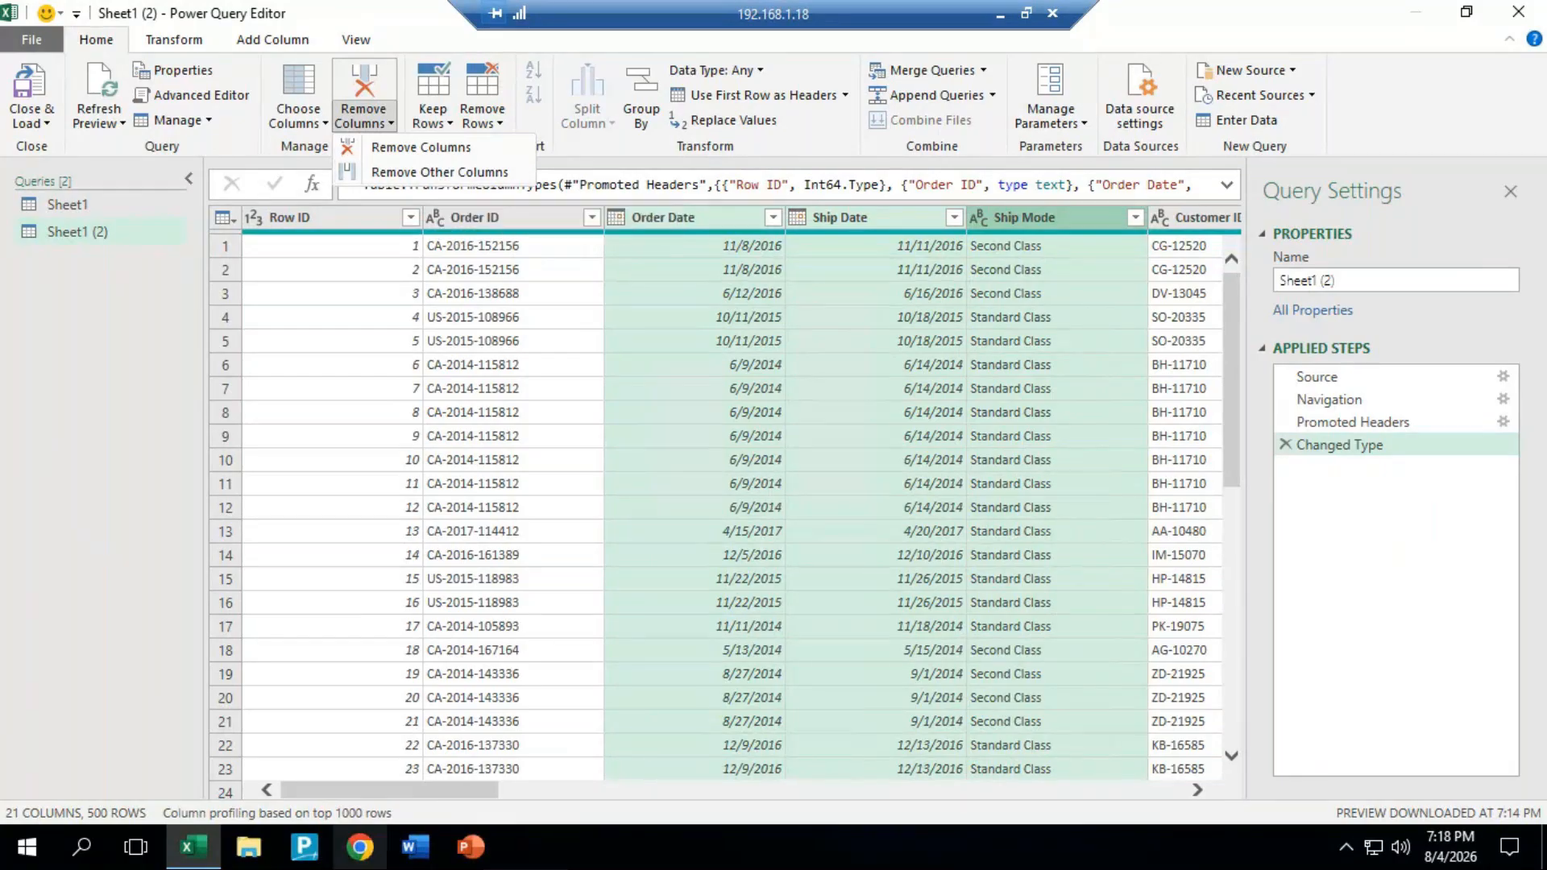
pyautogui.click(461, 785)
# Step: Examine the Choose Columns options for the order table
pyautogui.moveTo(458, 785); pyautogui.dragTo(408, 787)
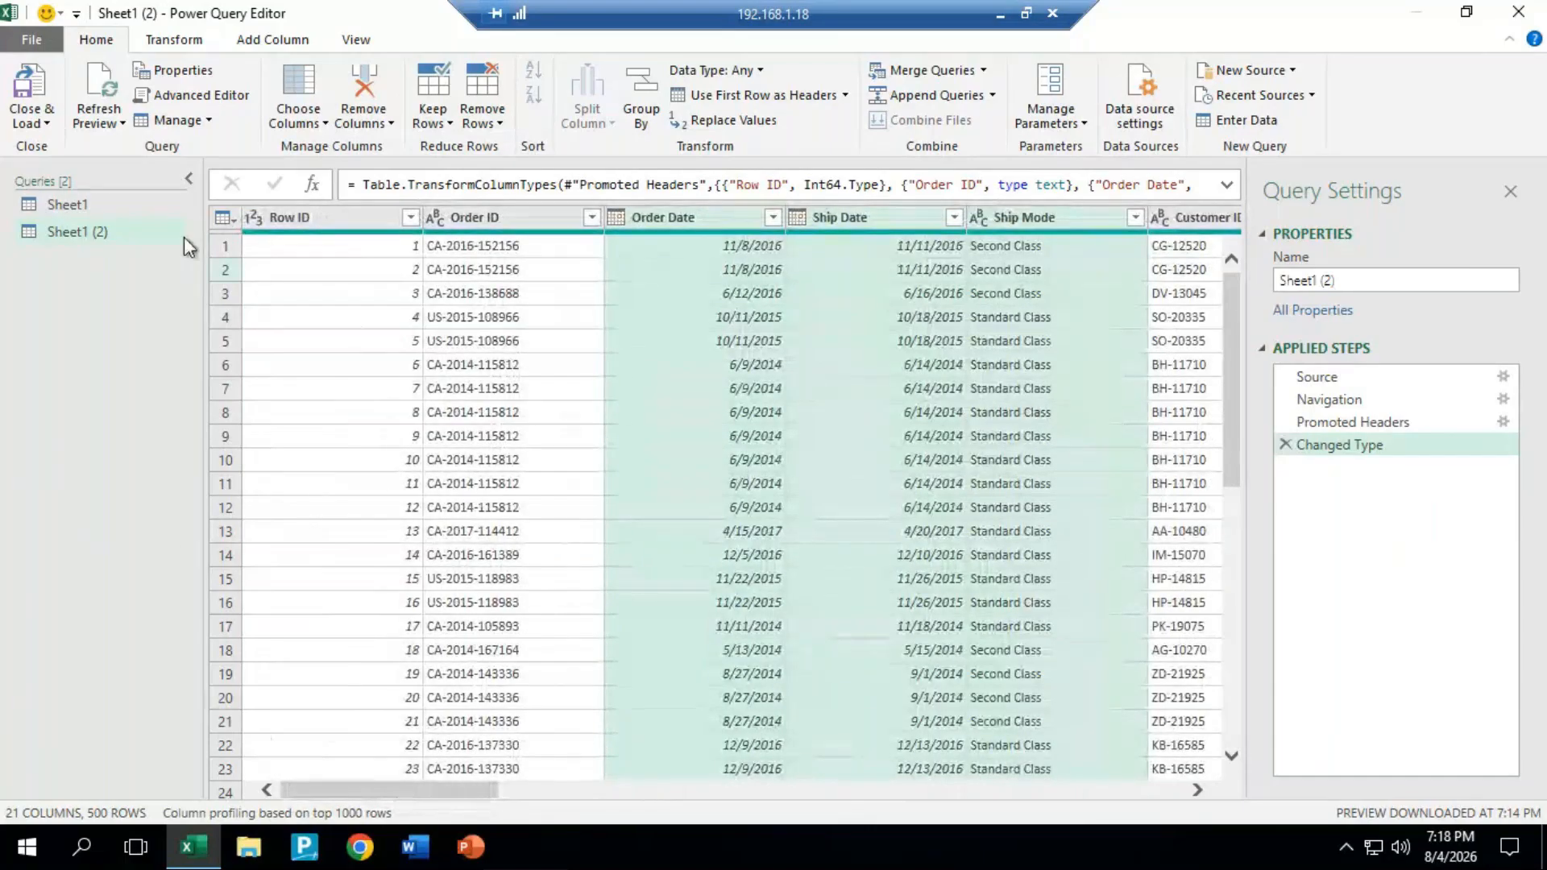
pyautogui.moveTo(484, 788); pyautogui.dragTo(75, 693)
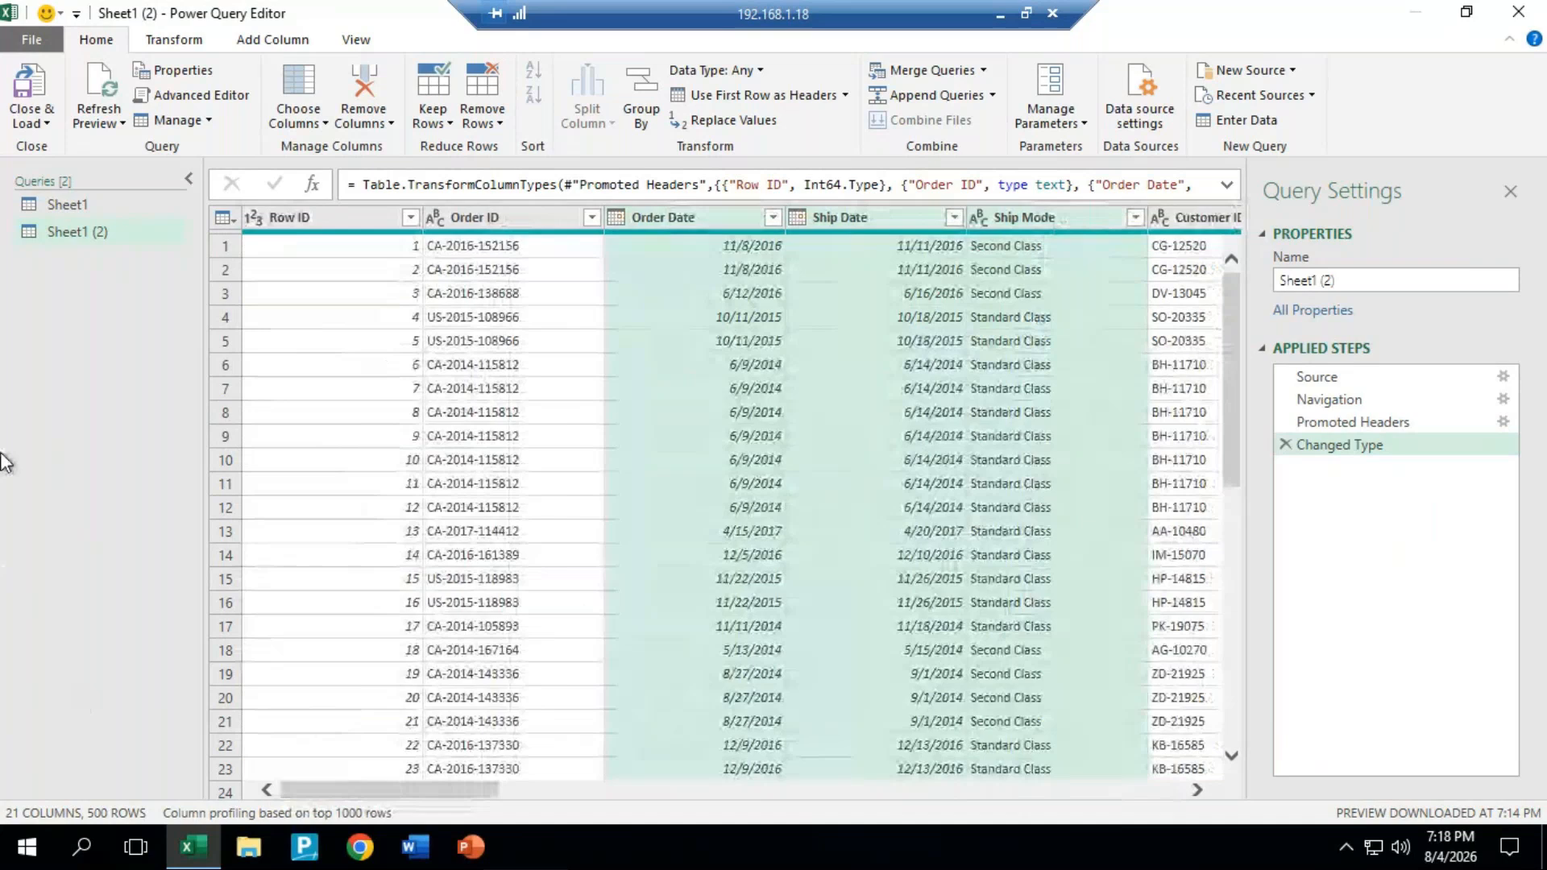
pyautogui.click(312, 124)
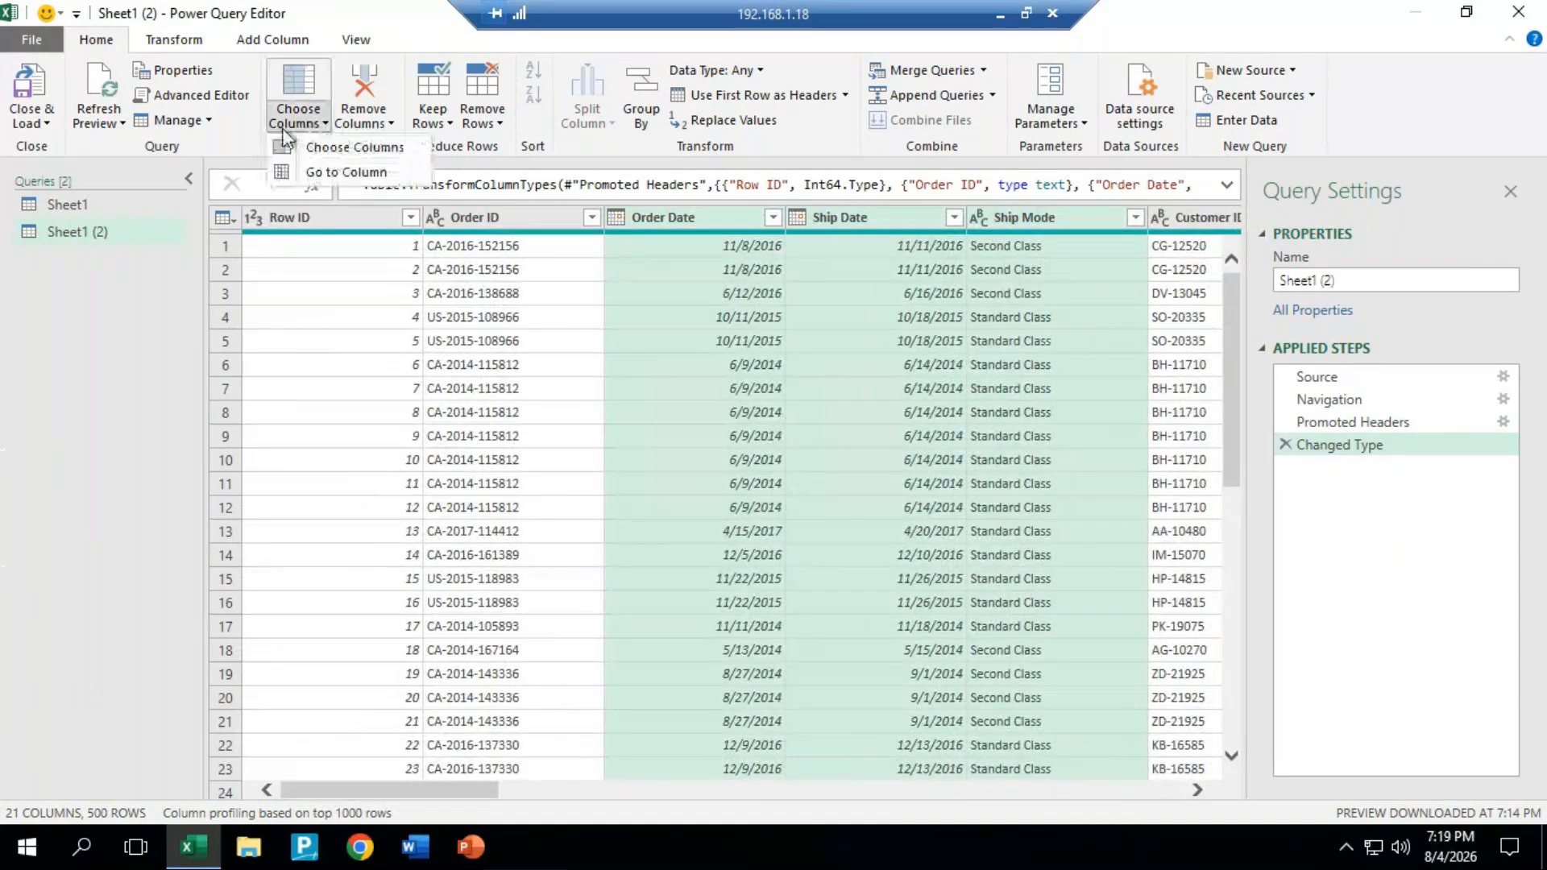
pyautogui.click(283, 130)
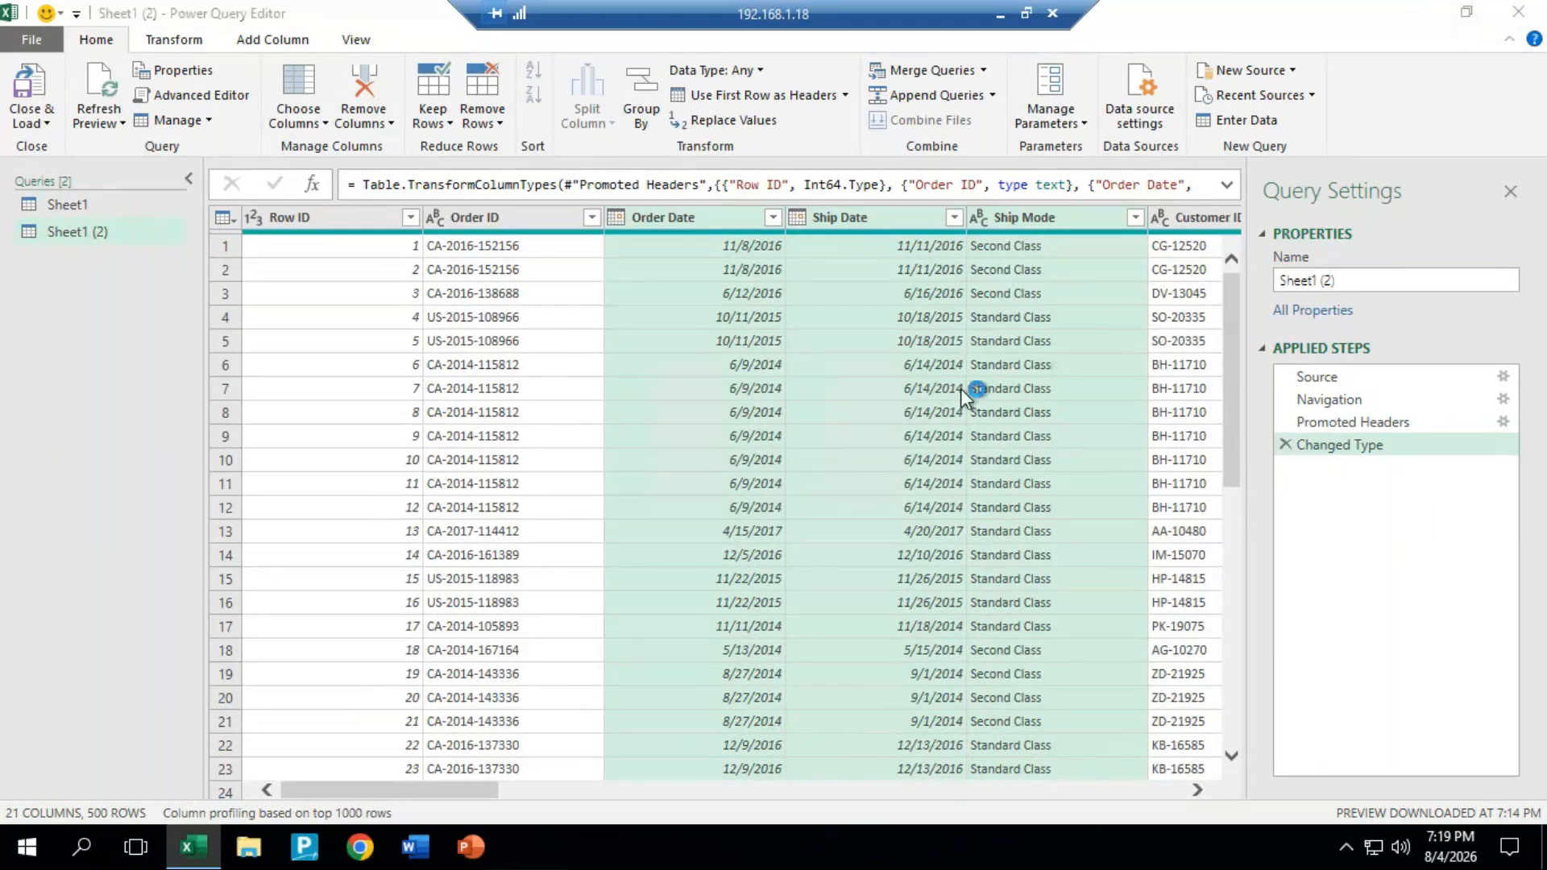
# Step: Copy the sample data workbook from the M folder on the remote desktop, and leave the remote session for the local computer
pyautogui.click(880, 454)
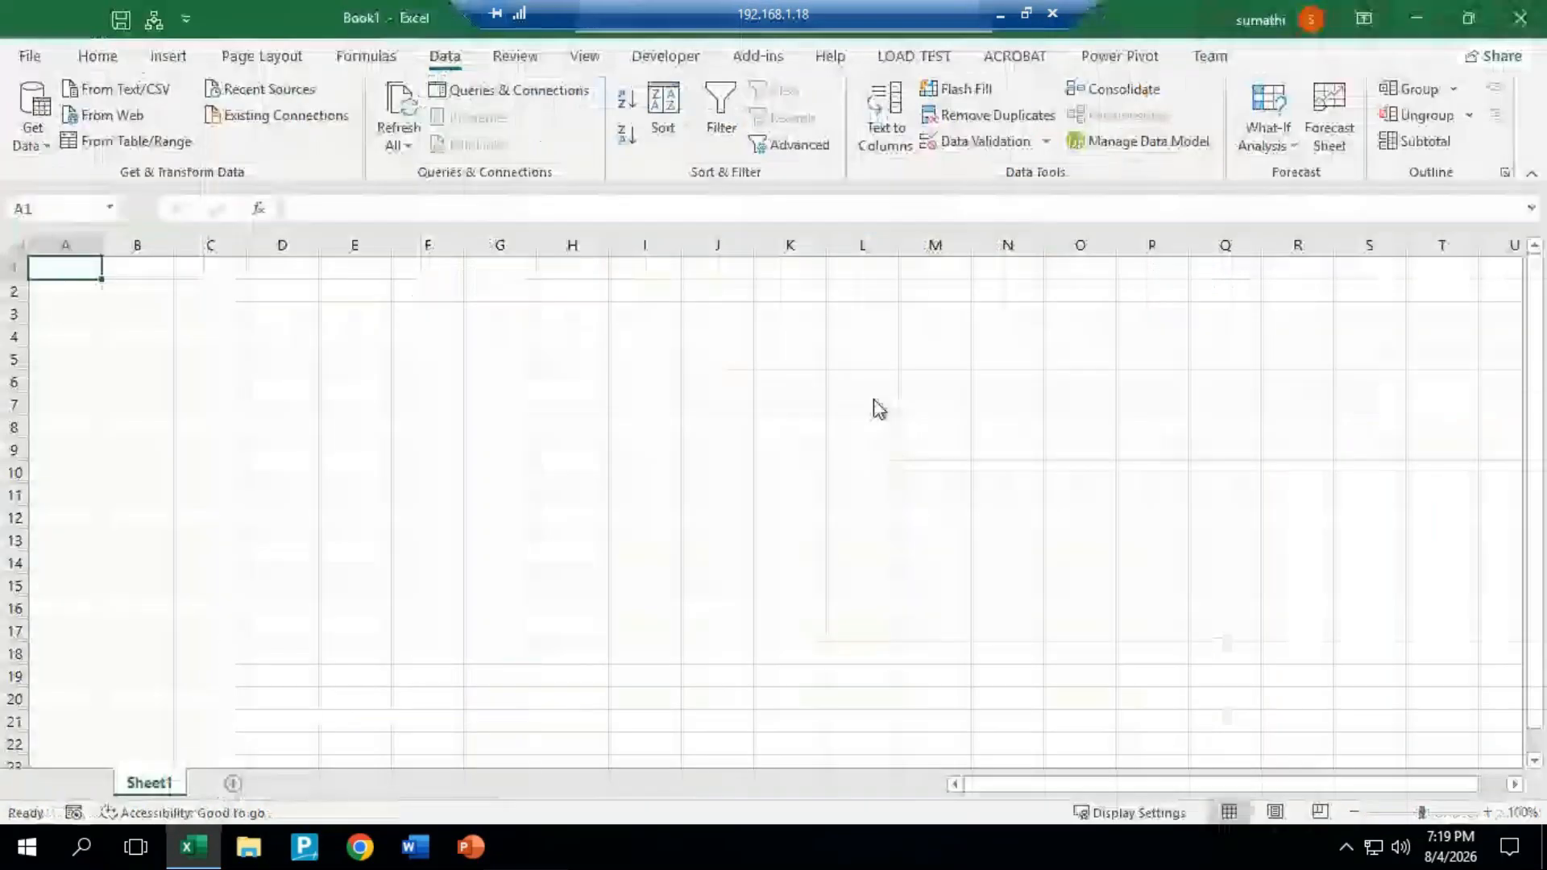
pyautogui.click(1415, 18)
pyautogui.doubleClick(379, 756)
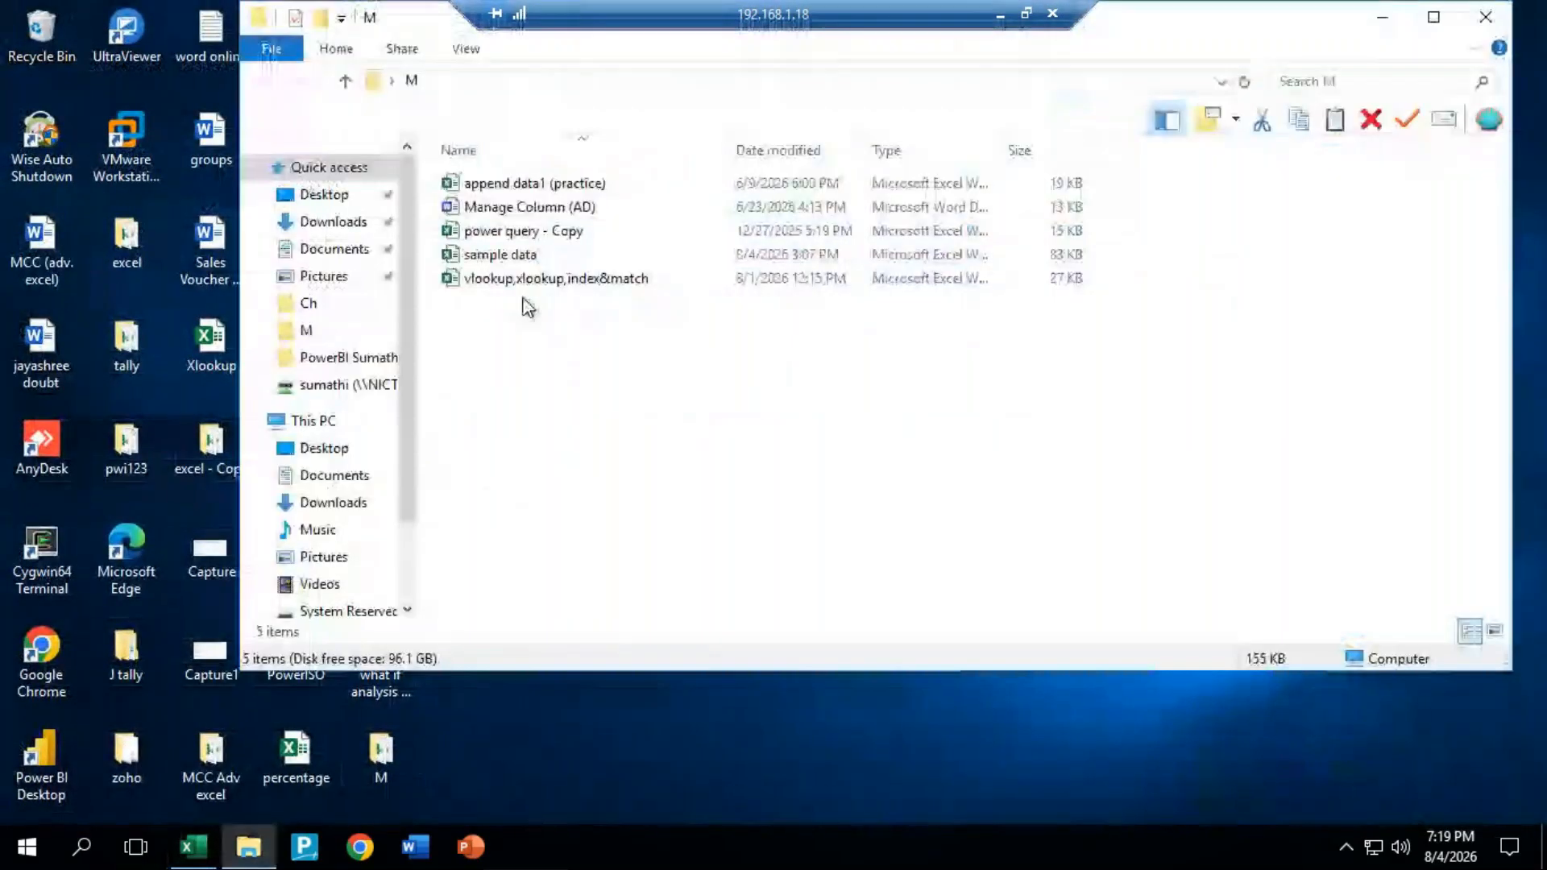
pyautogui.click(509, 234)
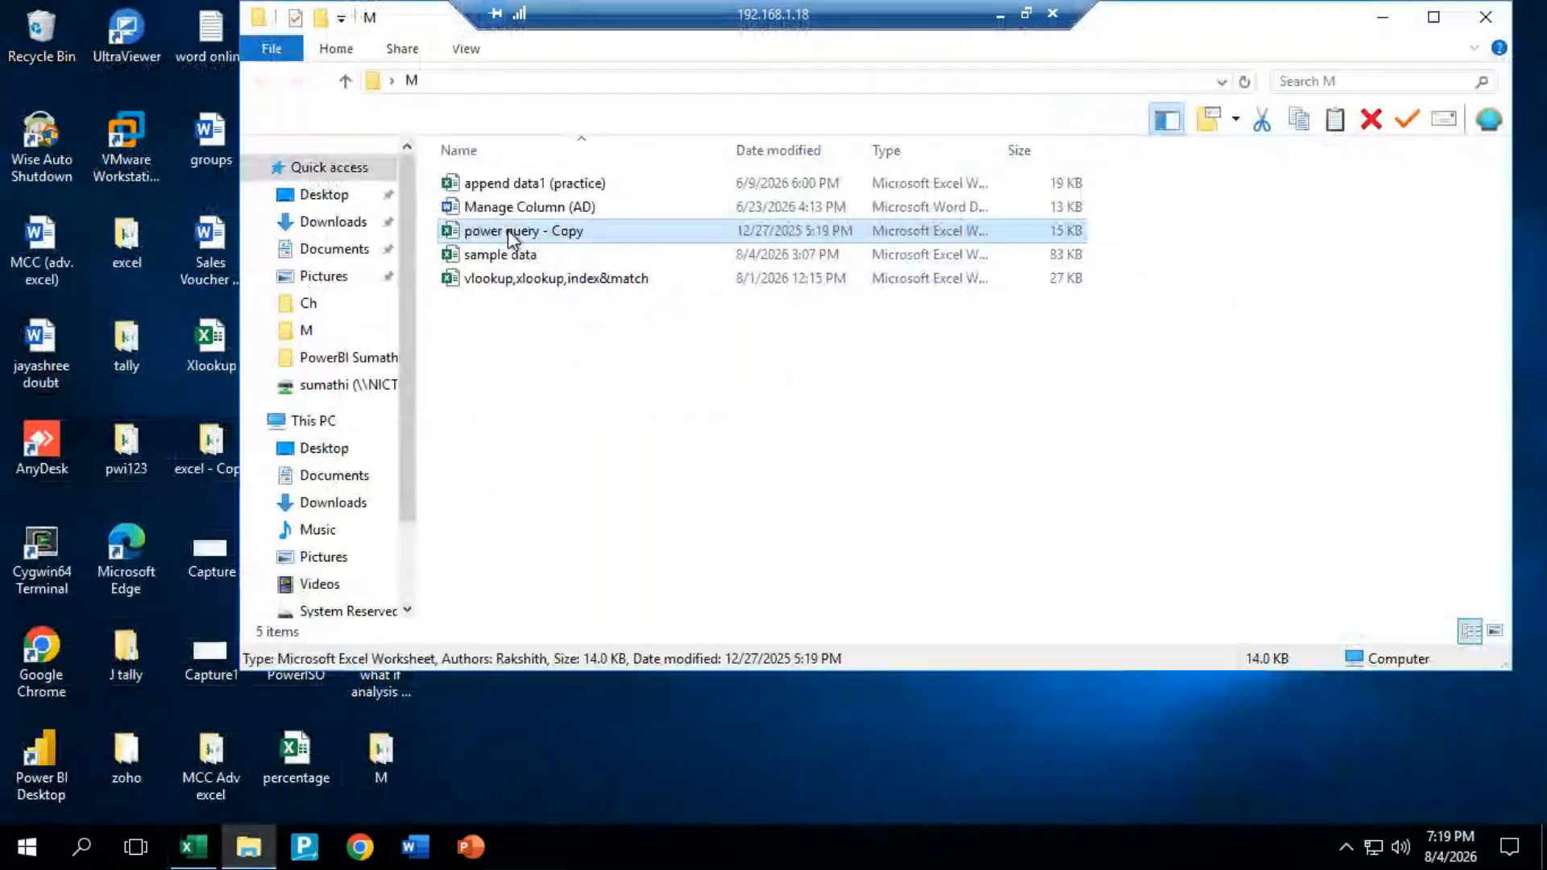
pyautogui.rightClick(508, 231)
pyautogui.click(651, 342)
pyautogui.rightClick(525, 255)
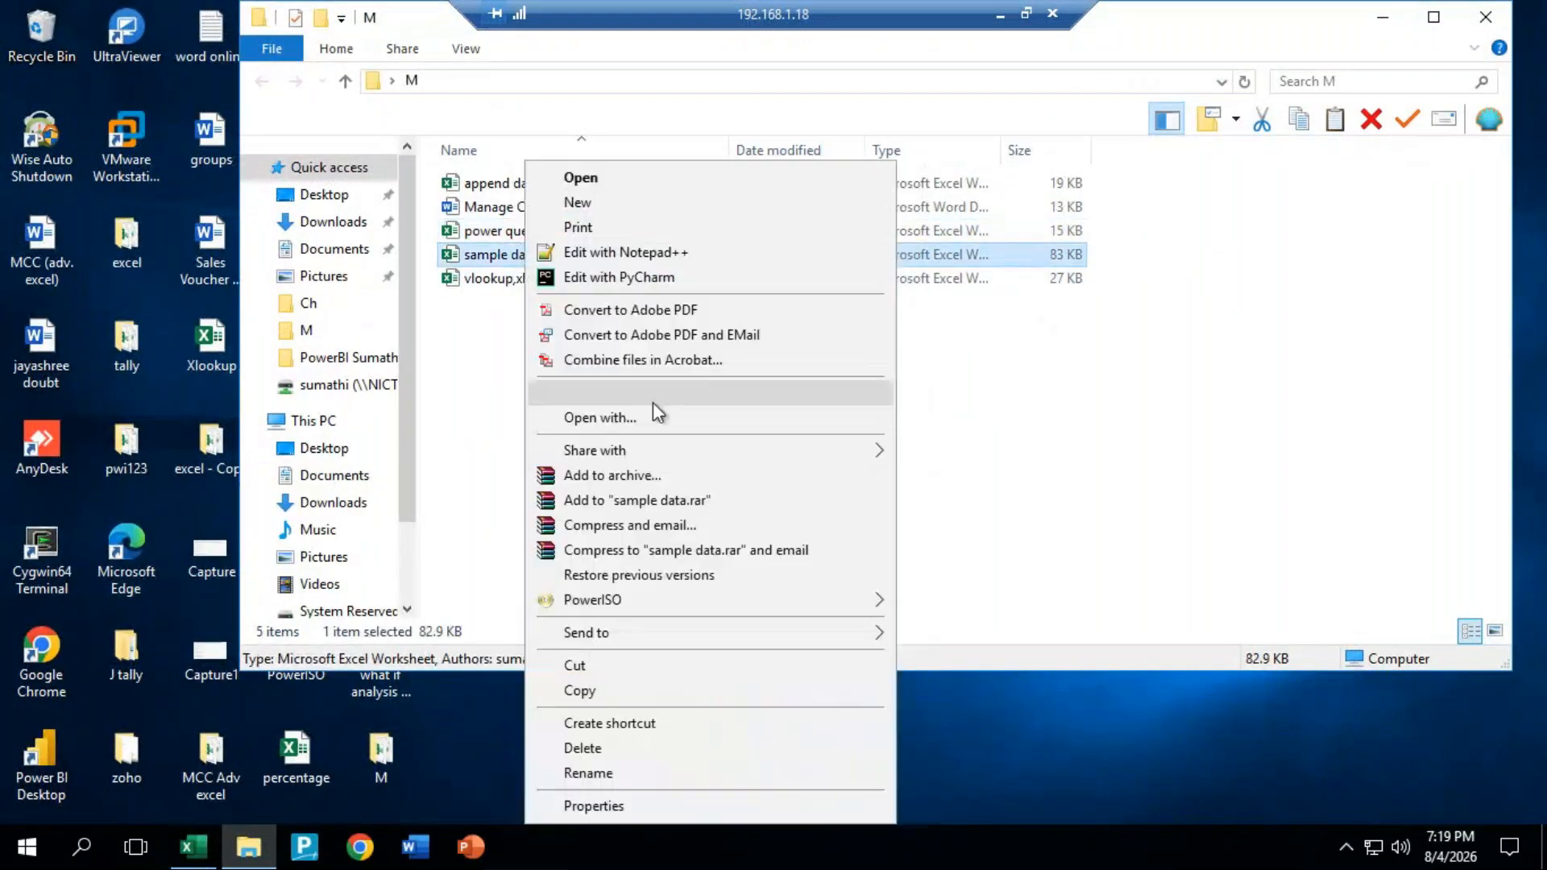
pyautogui.click(616, 691)
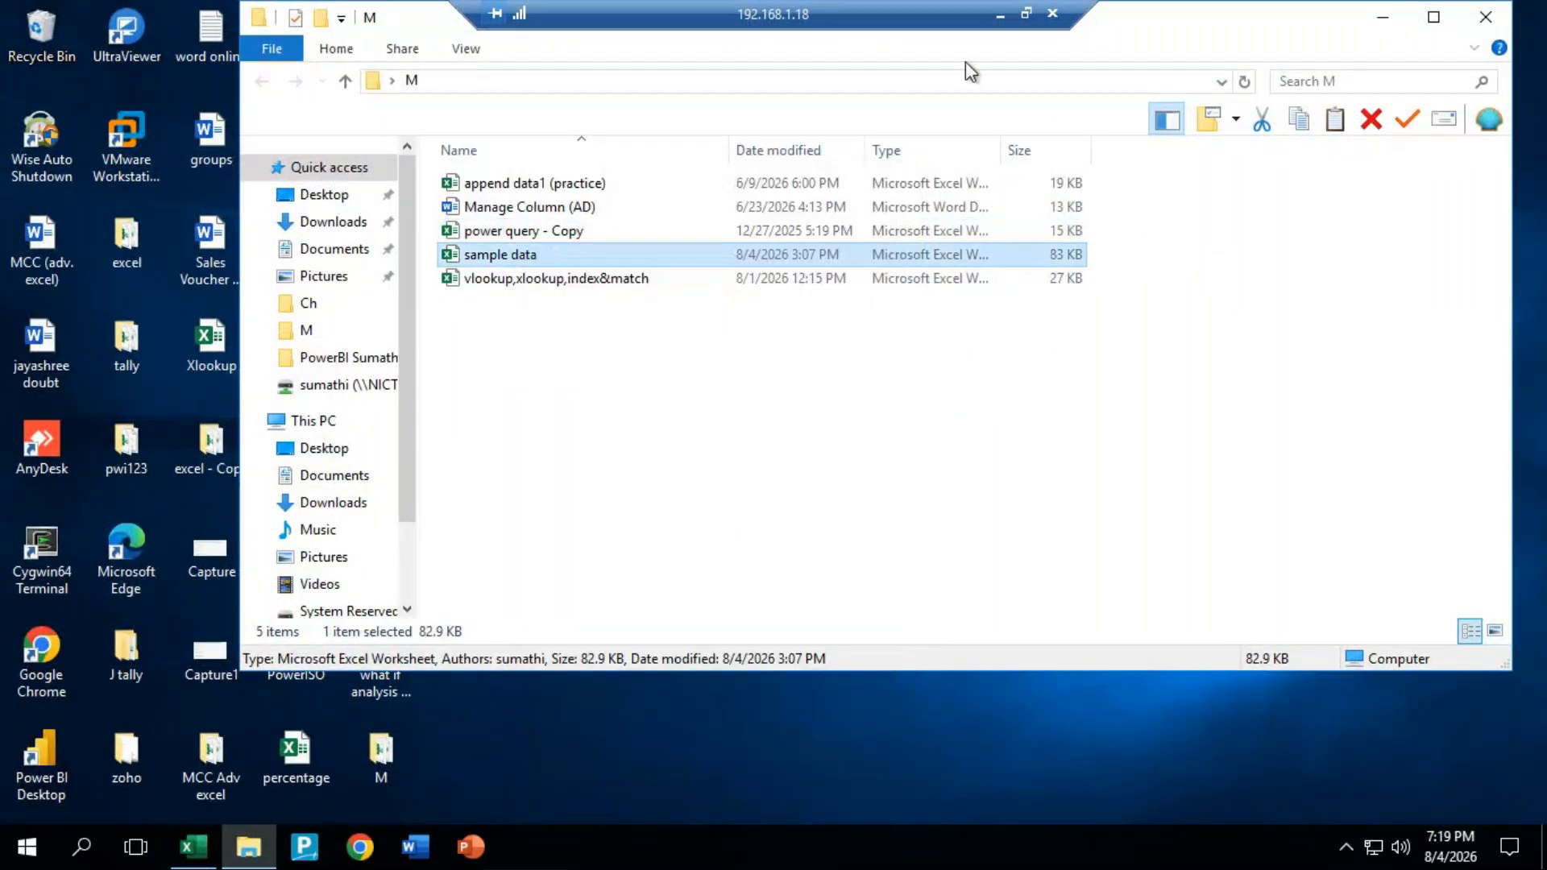
pyautogui.click(1003, 15)
pyautogui.moveTo(804, 819)
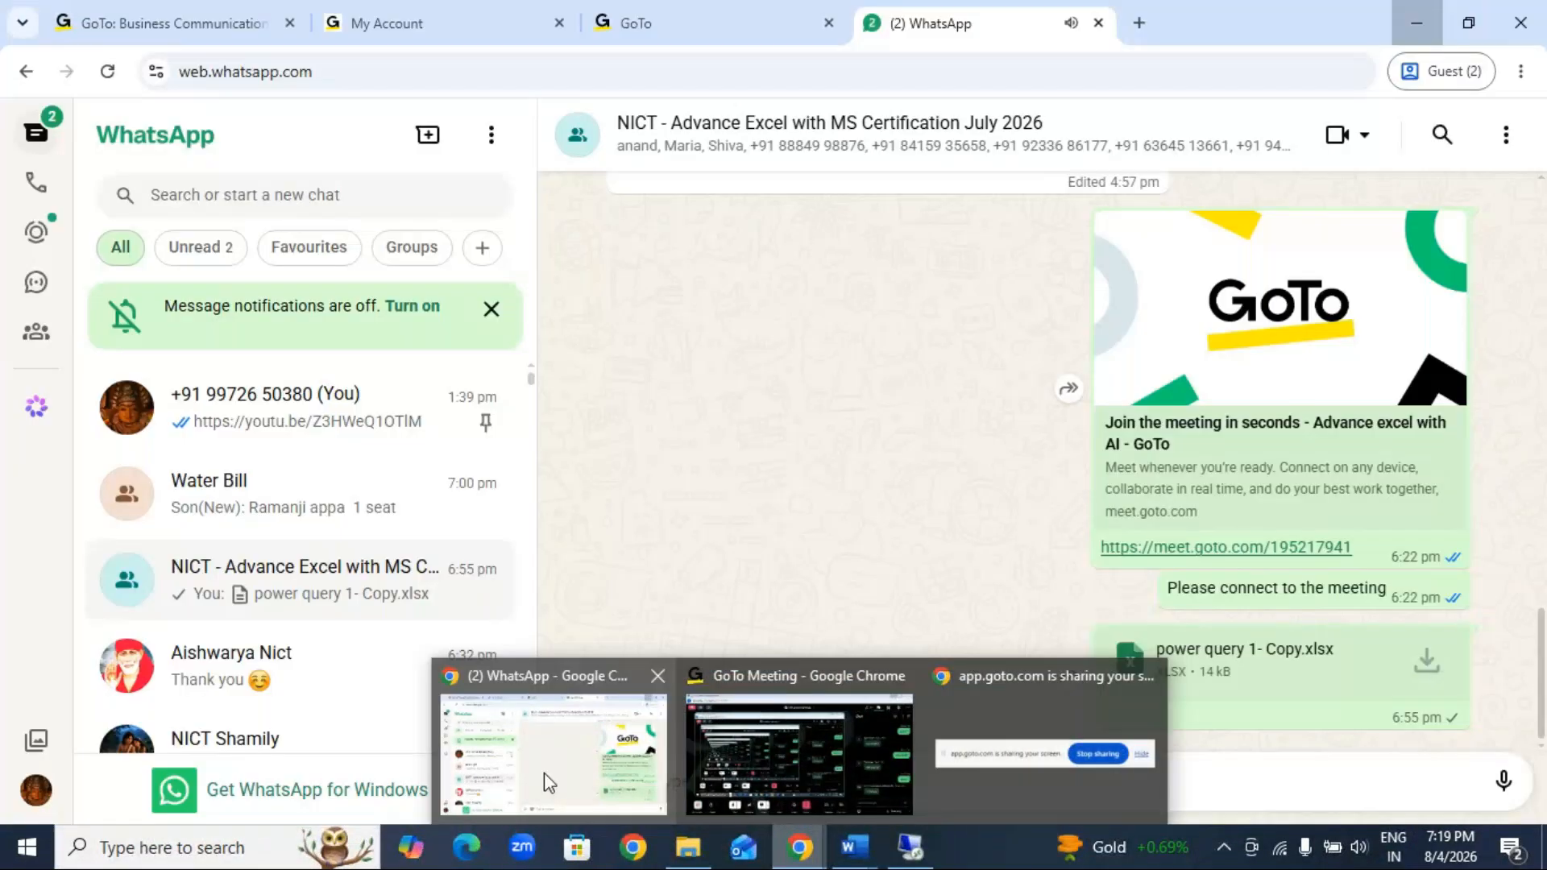
pyautogui.click(544, 772)
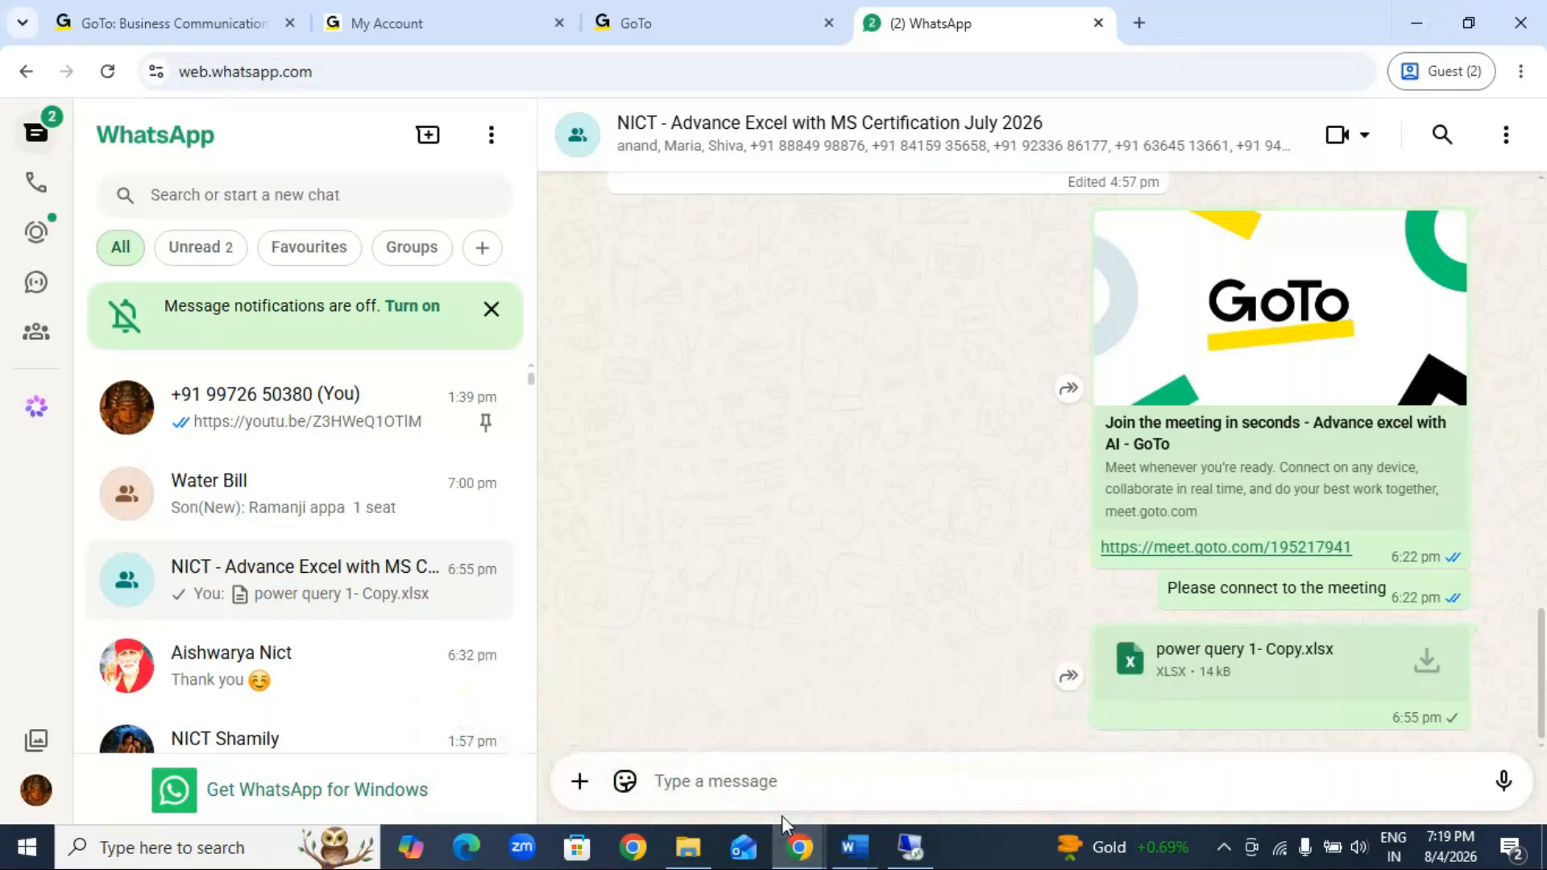
pyautogui.rightClick(794, 783)
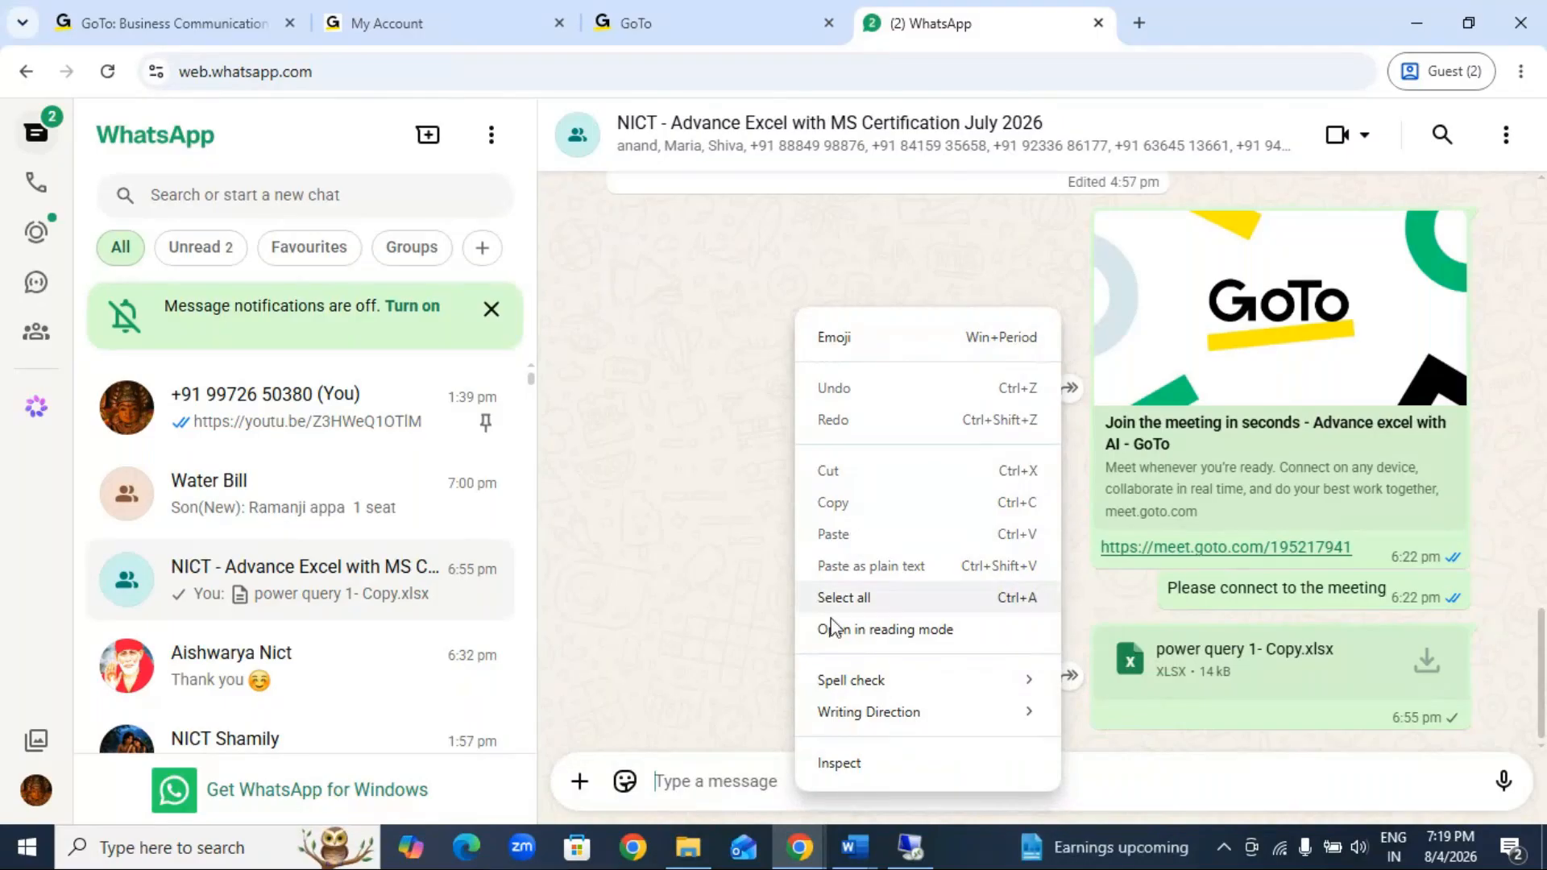
# Step: Minimize the open windows and paste the copied sample data workbook onto the local desktop
pyautogui.click(1423, 24)
pyautogui.click(1423, 25)
pyautogui.rightClick(761, 344)
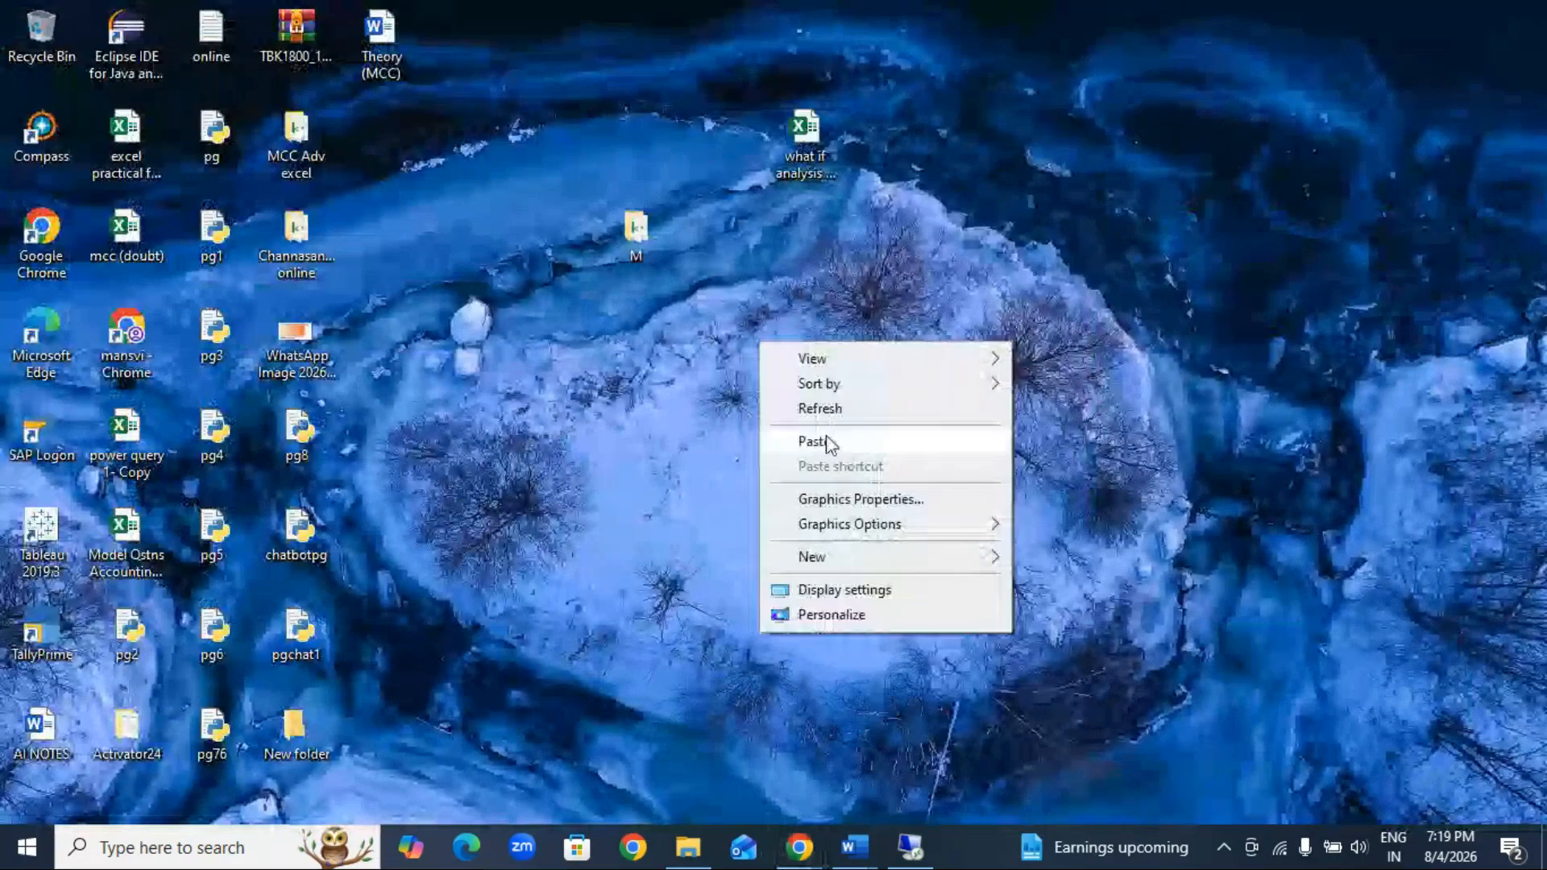
pyautogui.click(830, 443)
# Step: Send the sample data workbook from the desktop as a document to the NICT Advance Excel group chat in WhatsApp
pyautogui.moveTo(800, 846)
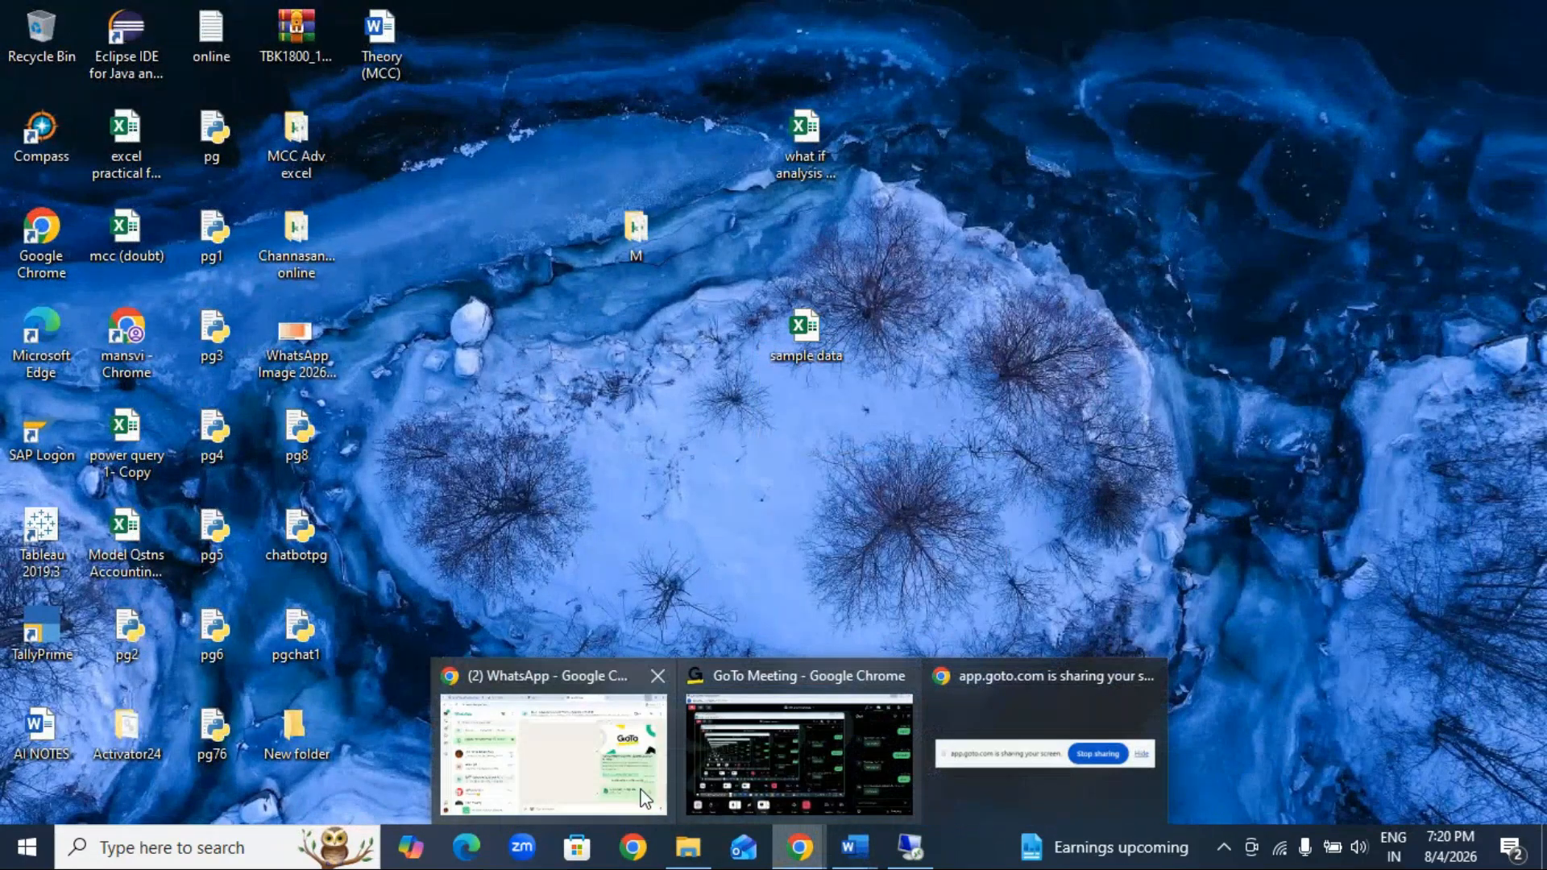
pyautogui.click(572, 785)
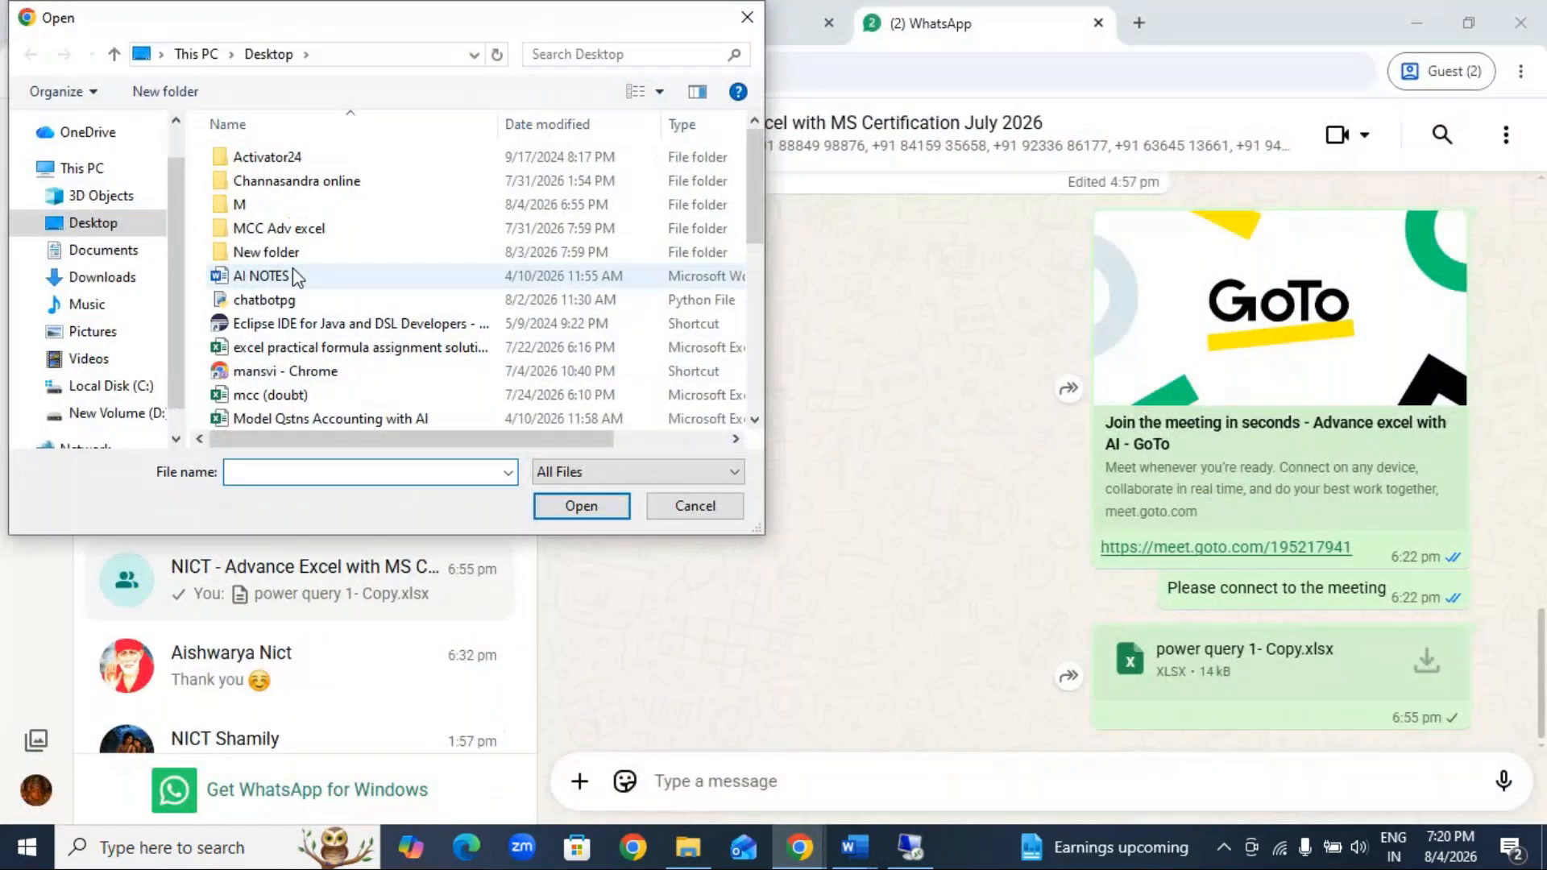
pyautogui.click(282, 325)
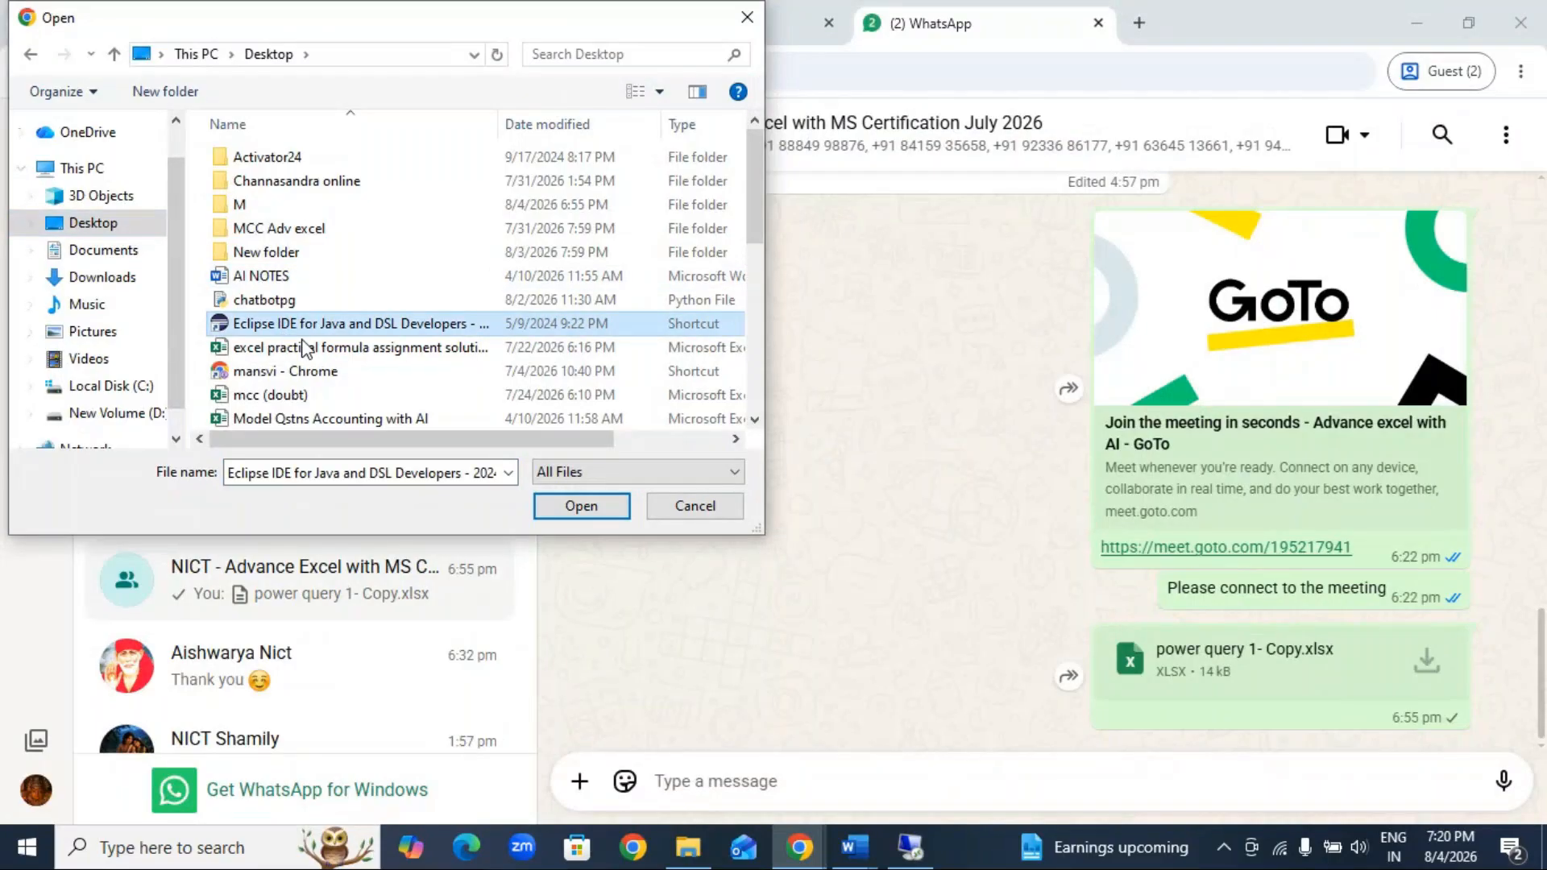
pyautogui.scroll(-5, 305, 348)
pyautogui.click(282, 322)
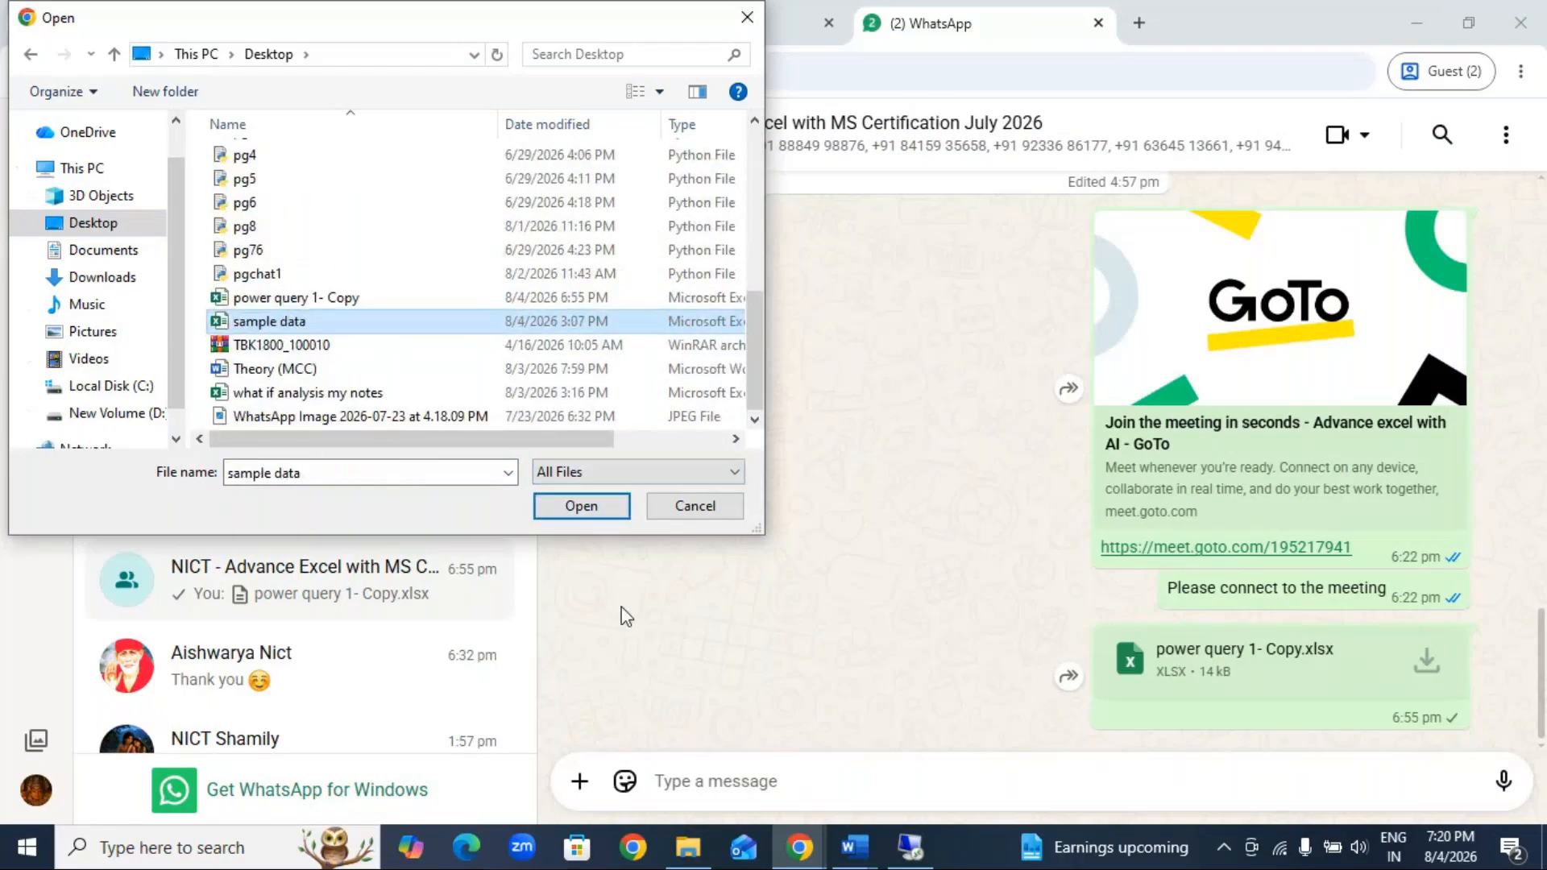
pyautogui.click(580, 506)
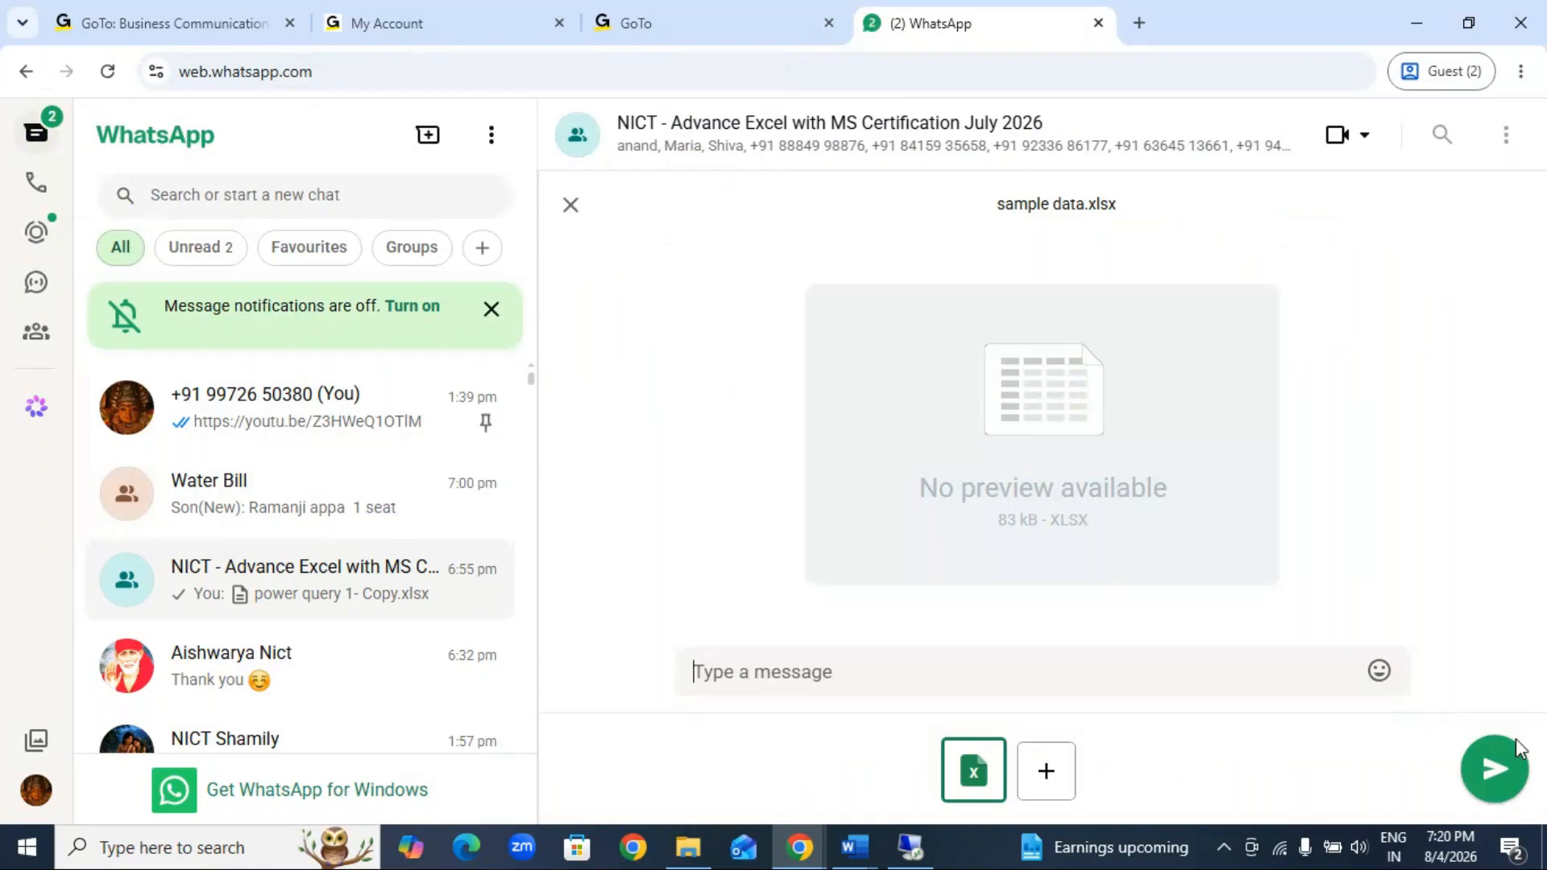
pyautogui.click(1502, 772)
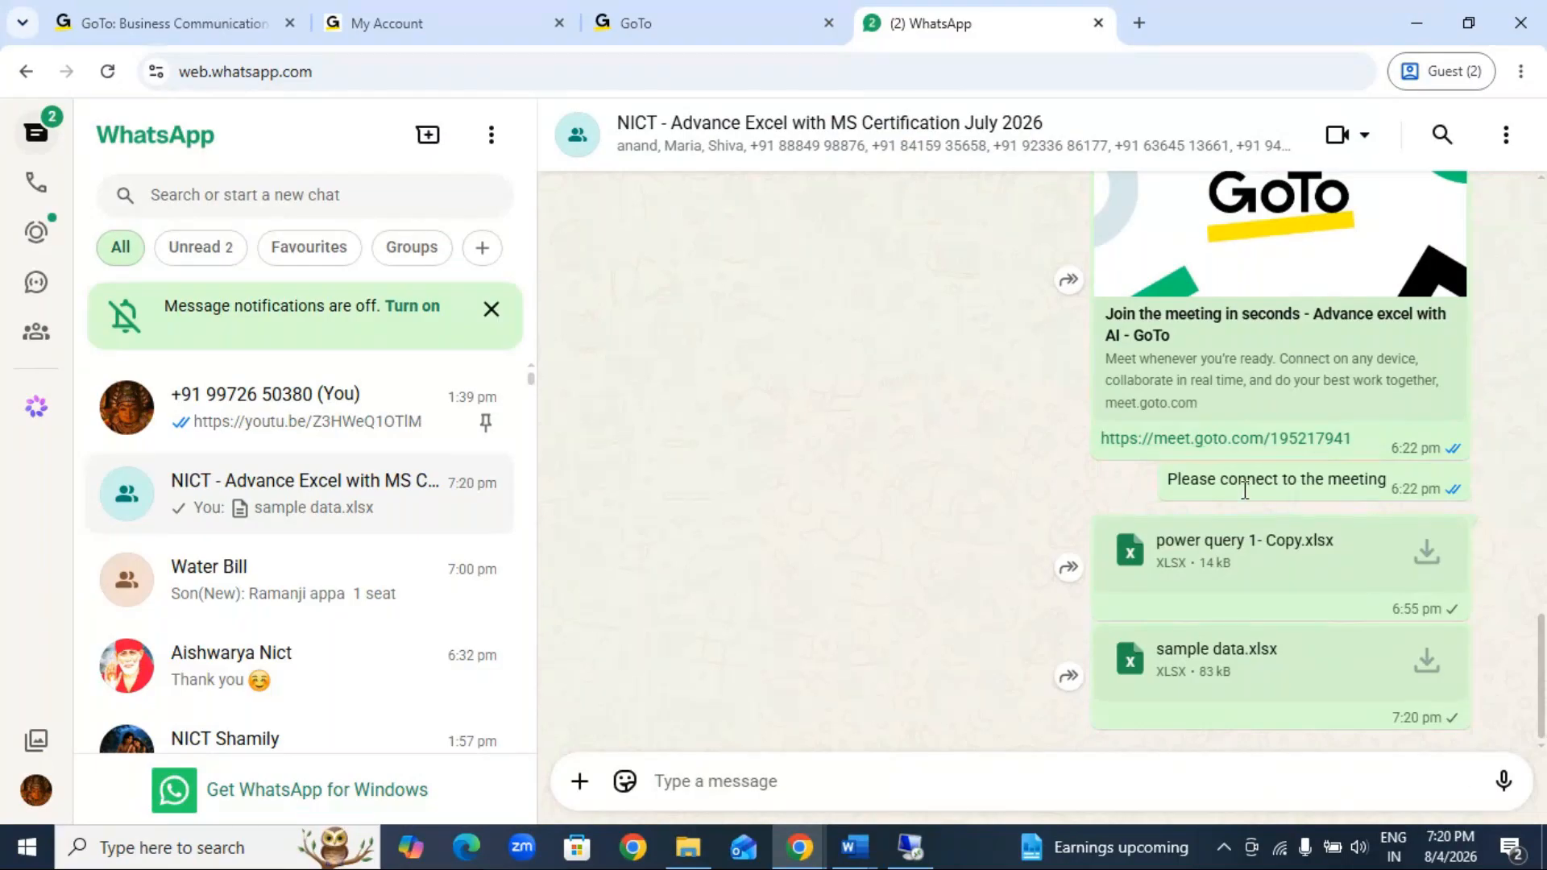
# Step: Switch to GoTo Meeting and send the message "done?" to everyone in the meeting chat
pyautogui.moveTo(799, 846)
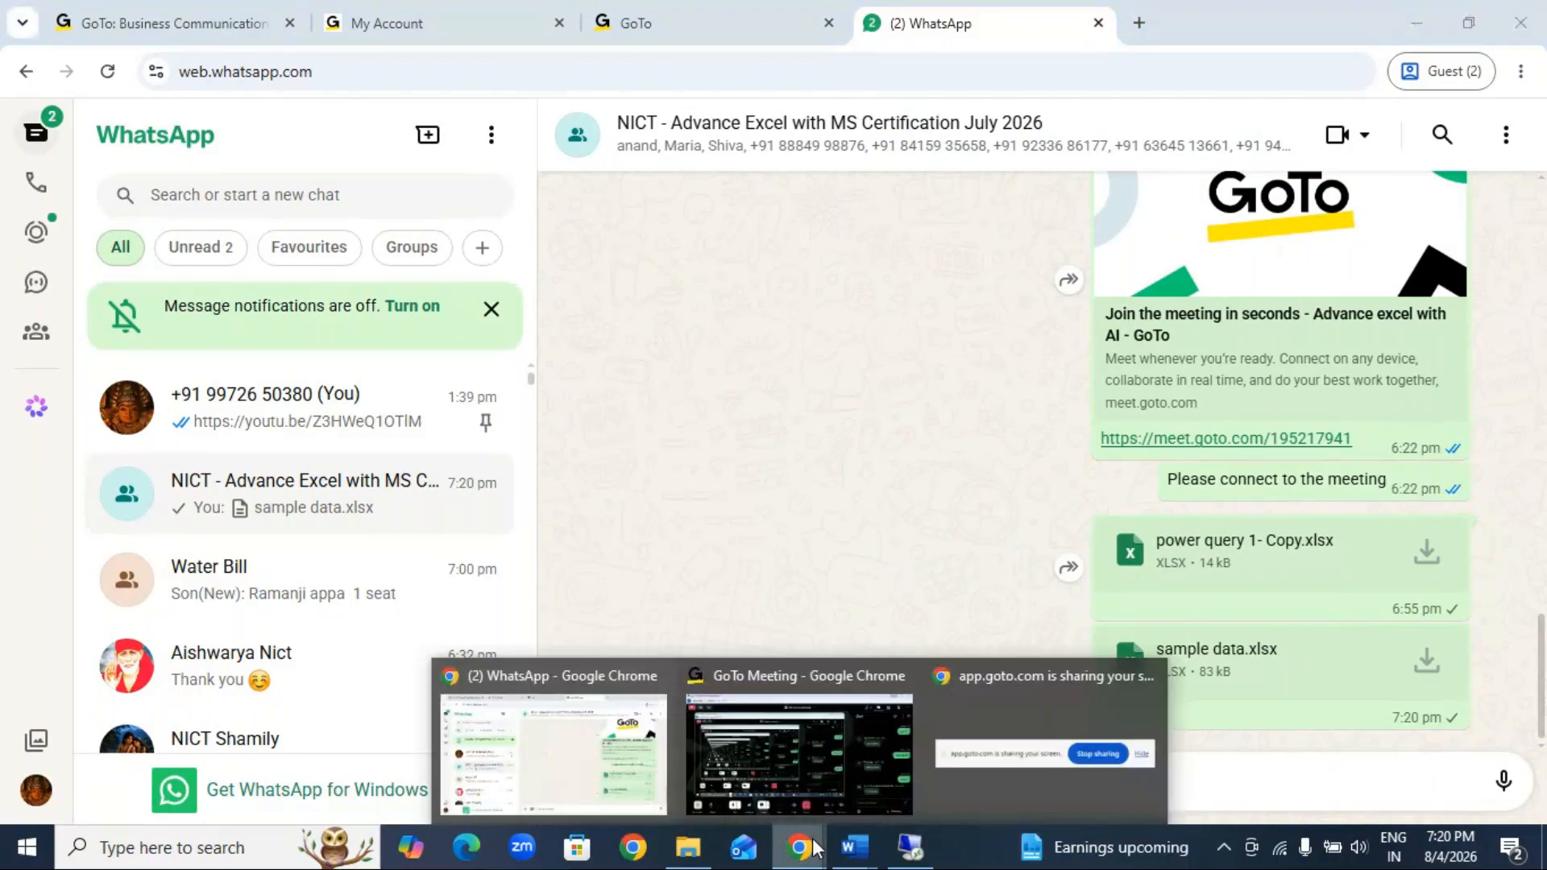
pyautogui.click(849, 789)
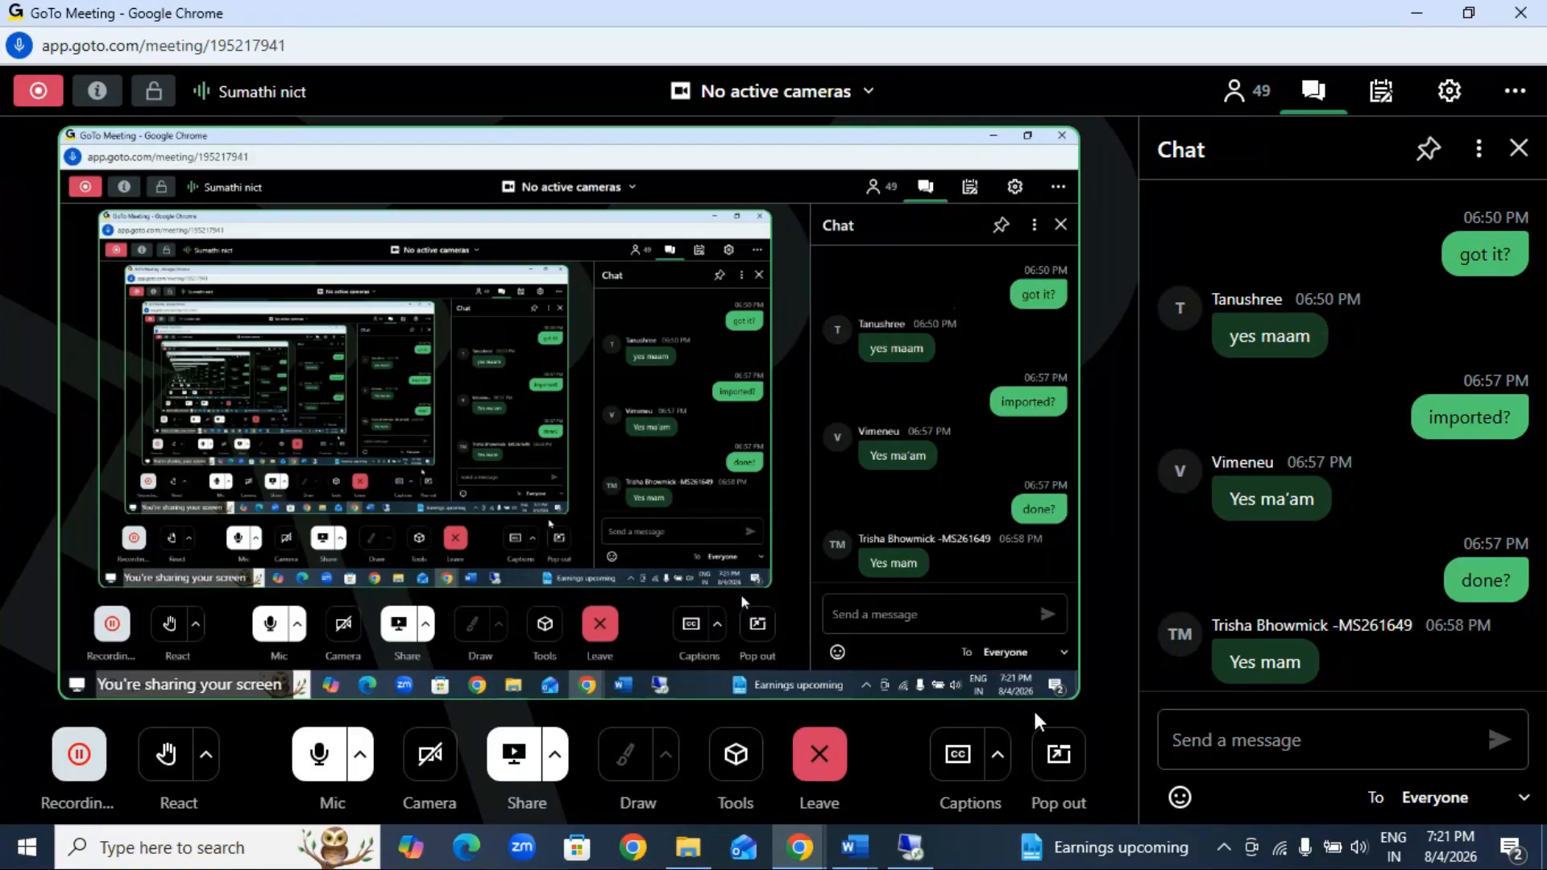
pyautogui.click(1216, 740)
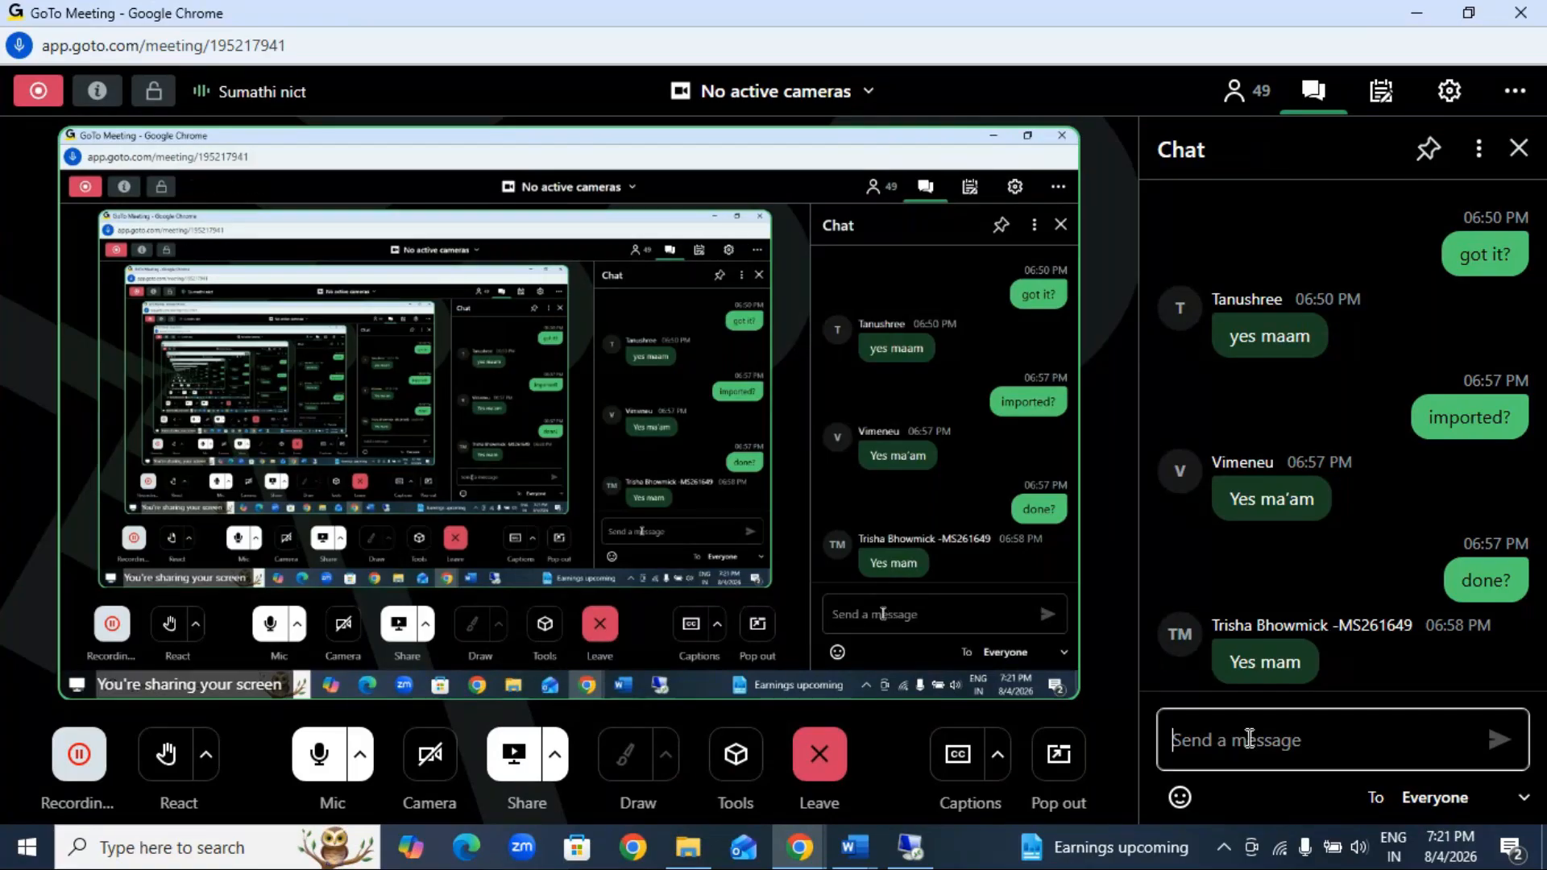
pyautogui.write('done?')
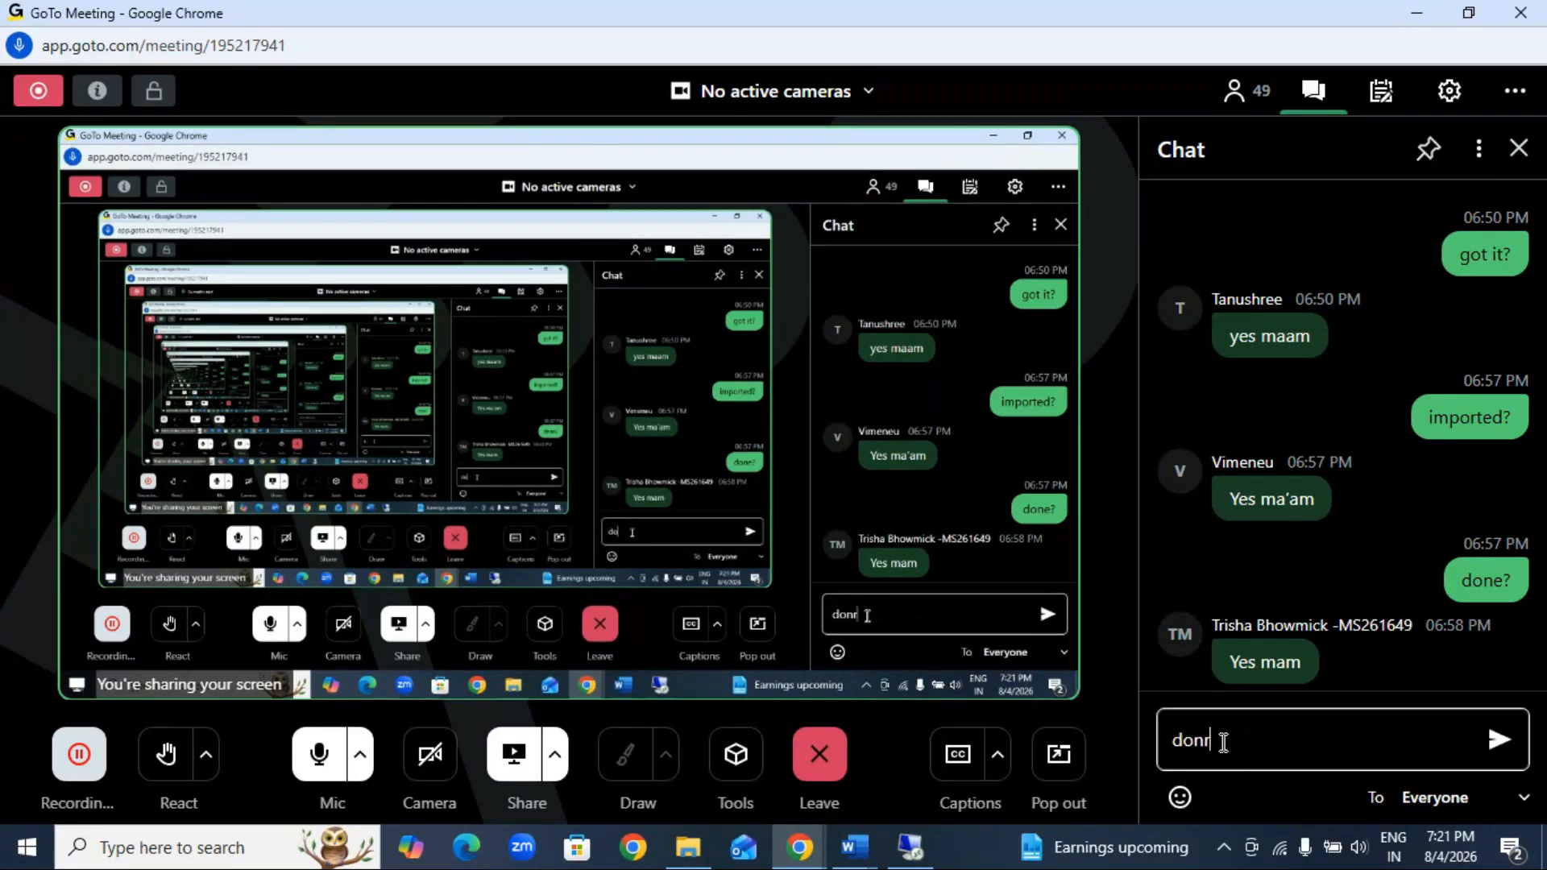
pyautogui.press('Return')
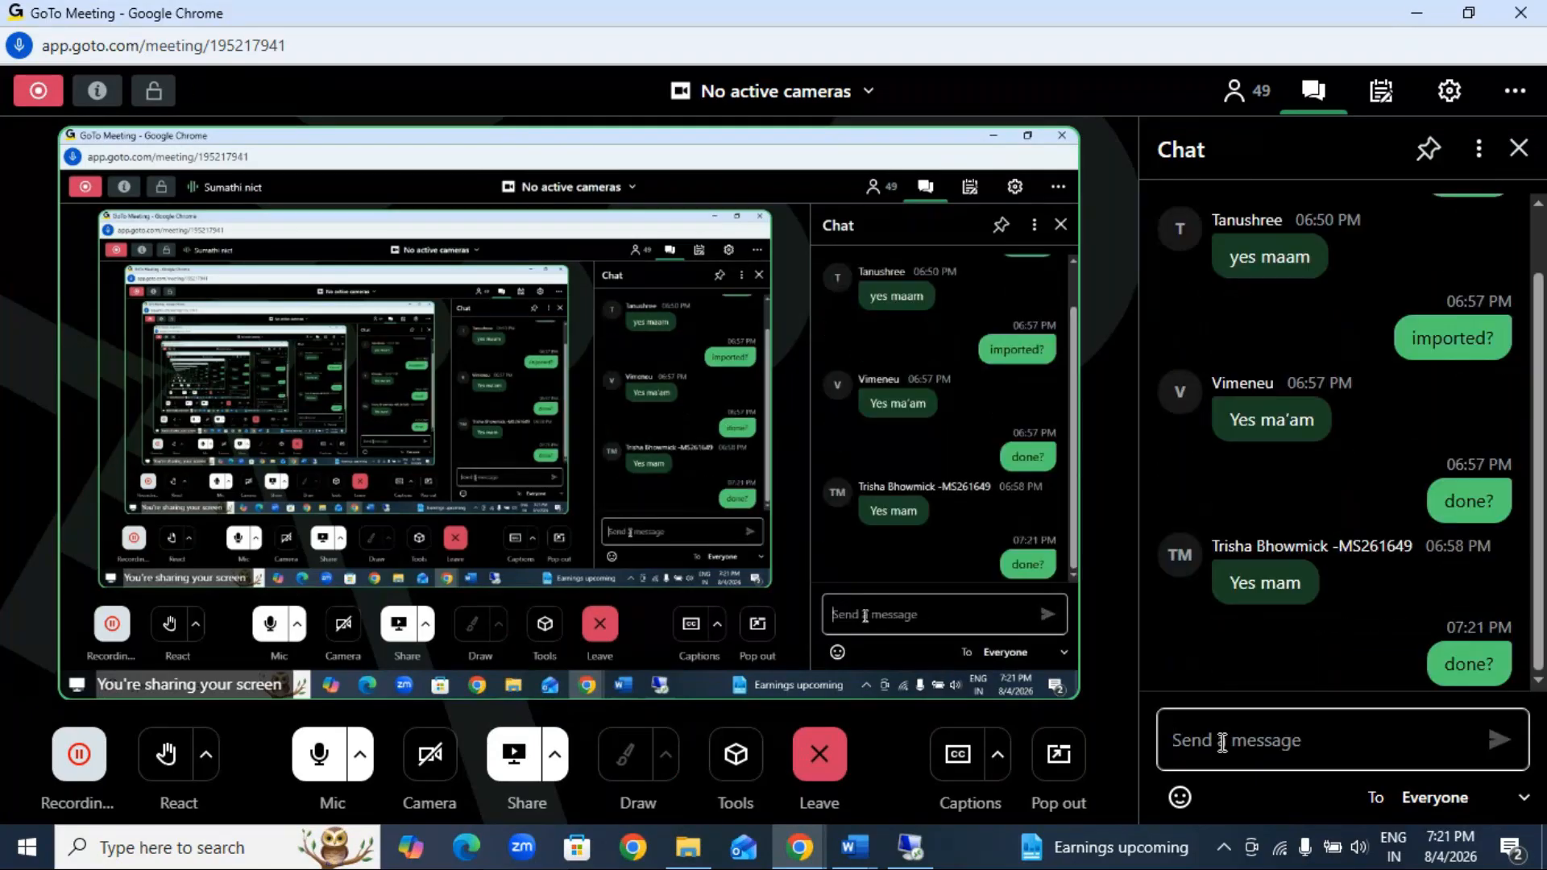
# Step: Send the message "downloaded?" to everyone in the meeting chat
pyautogui.write('downp')
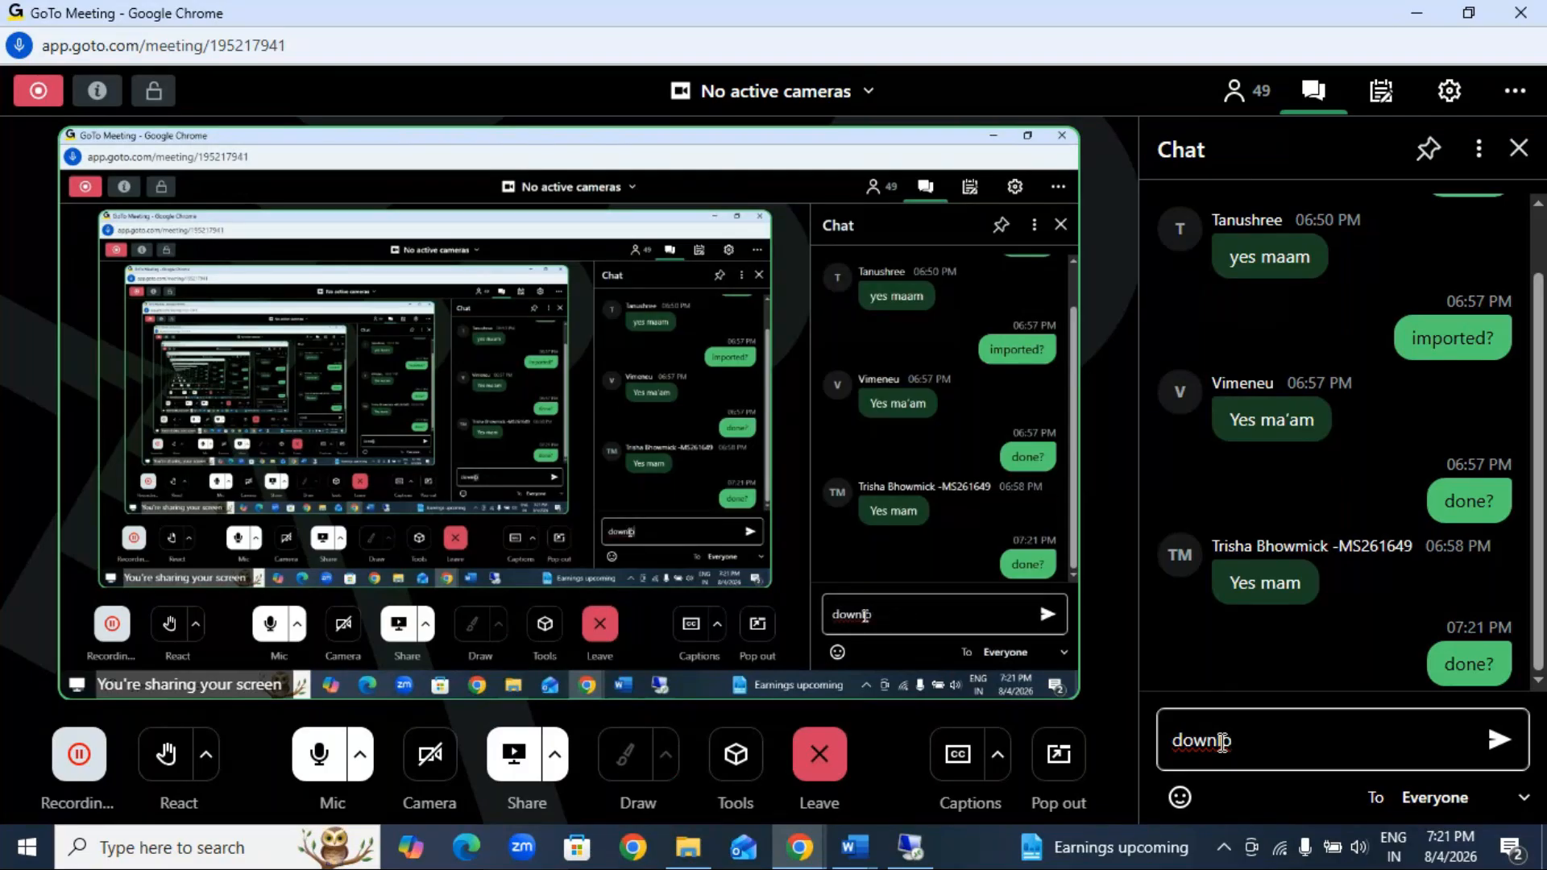
pyautogui.write('oaded?')
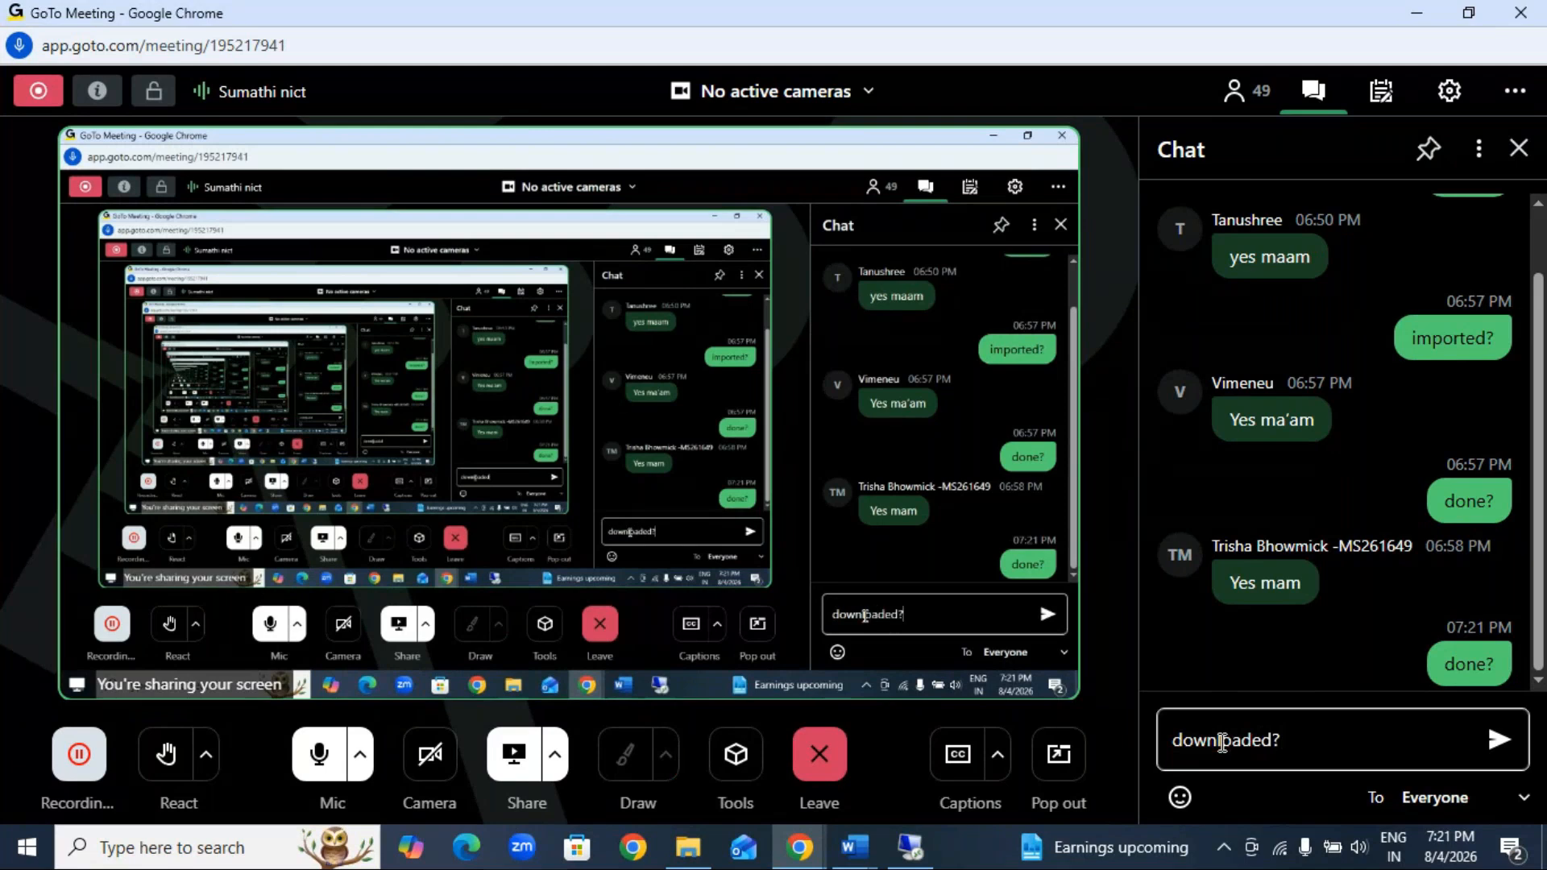
pyautogui.press('Return')
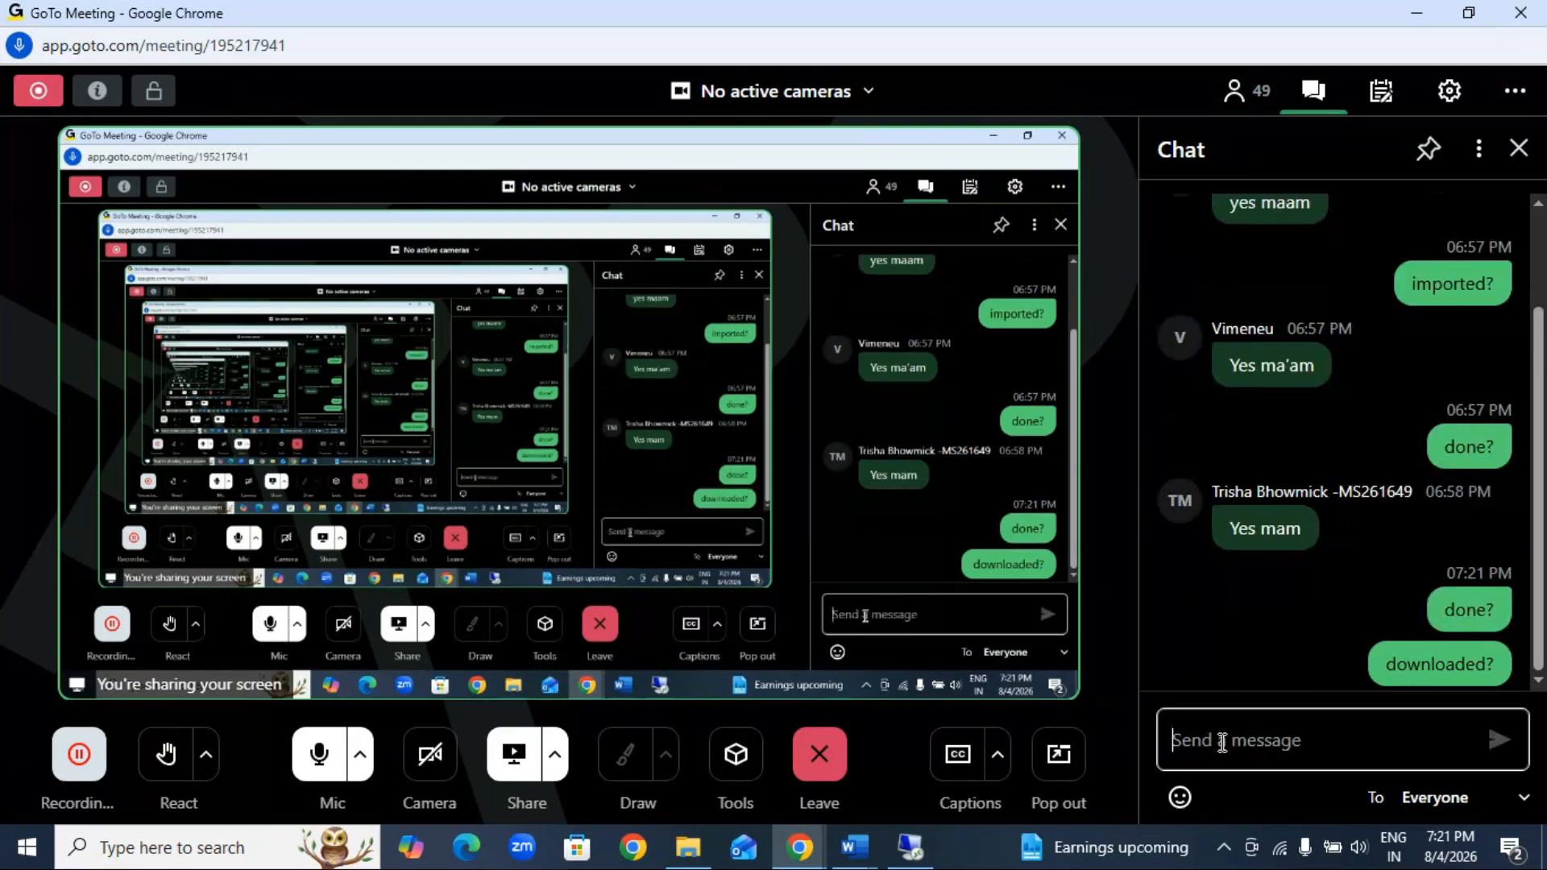
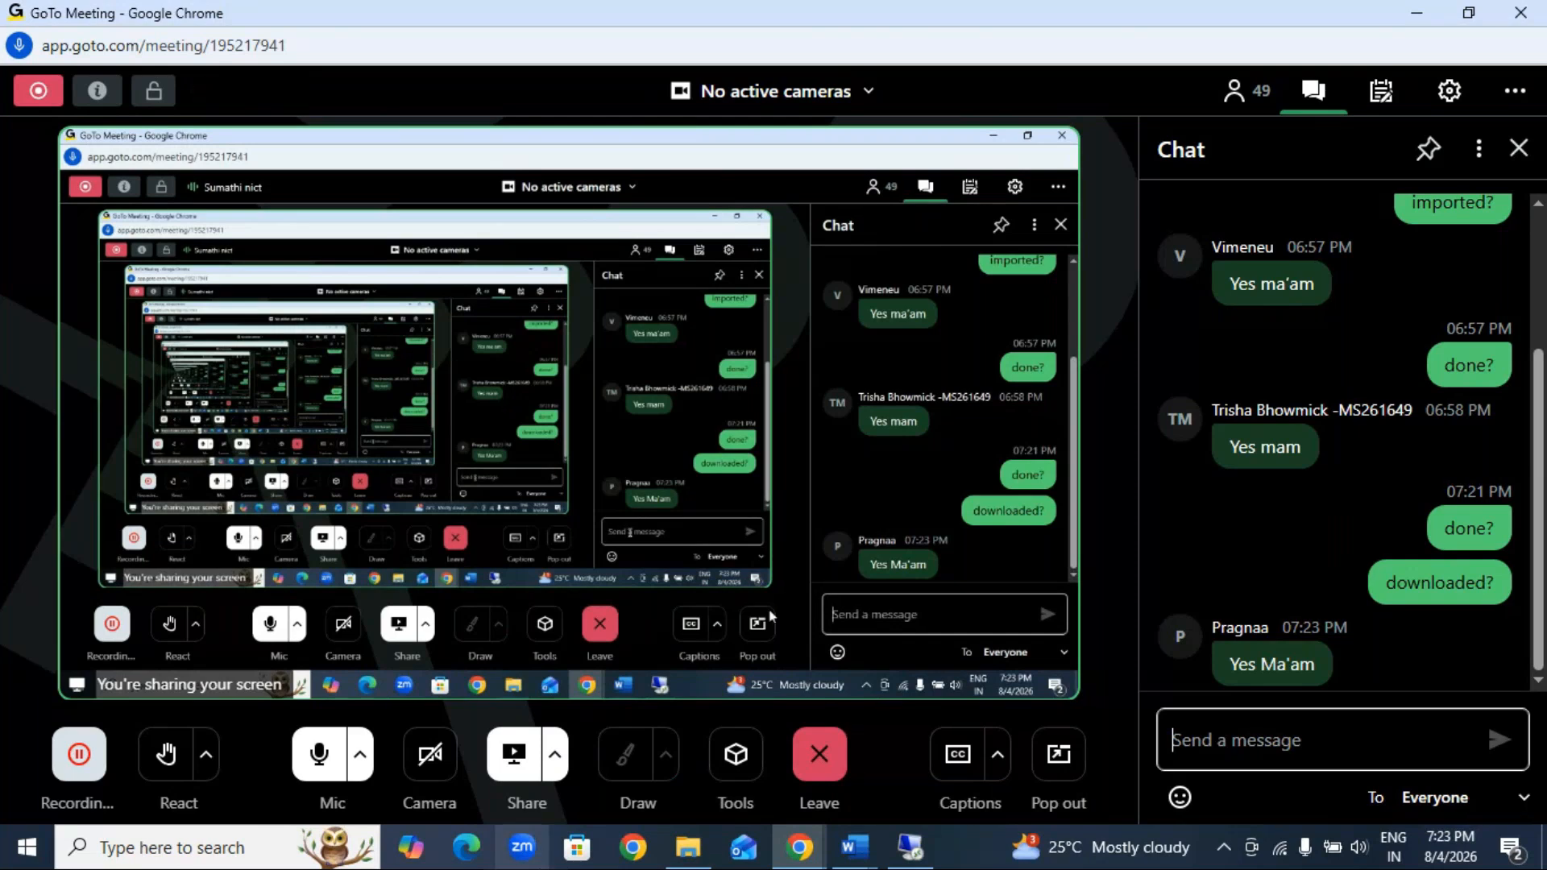
# Step: Switch to the remote desktop session and bring up the blank Excel workbook
pyautogui.click(908, 848)
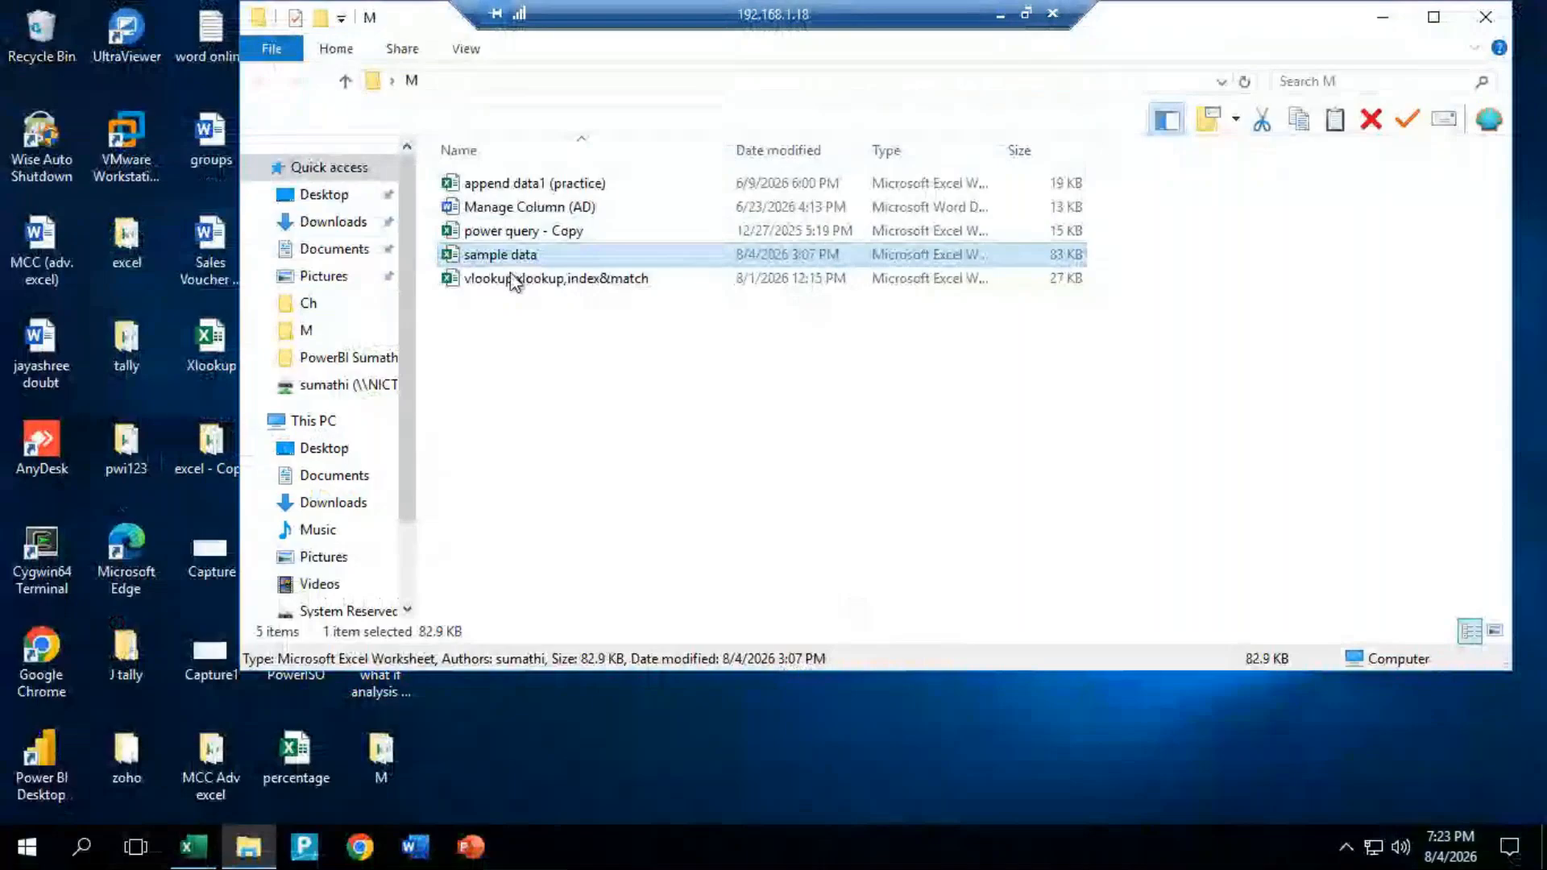
pyautogui.click(195, 846)
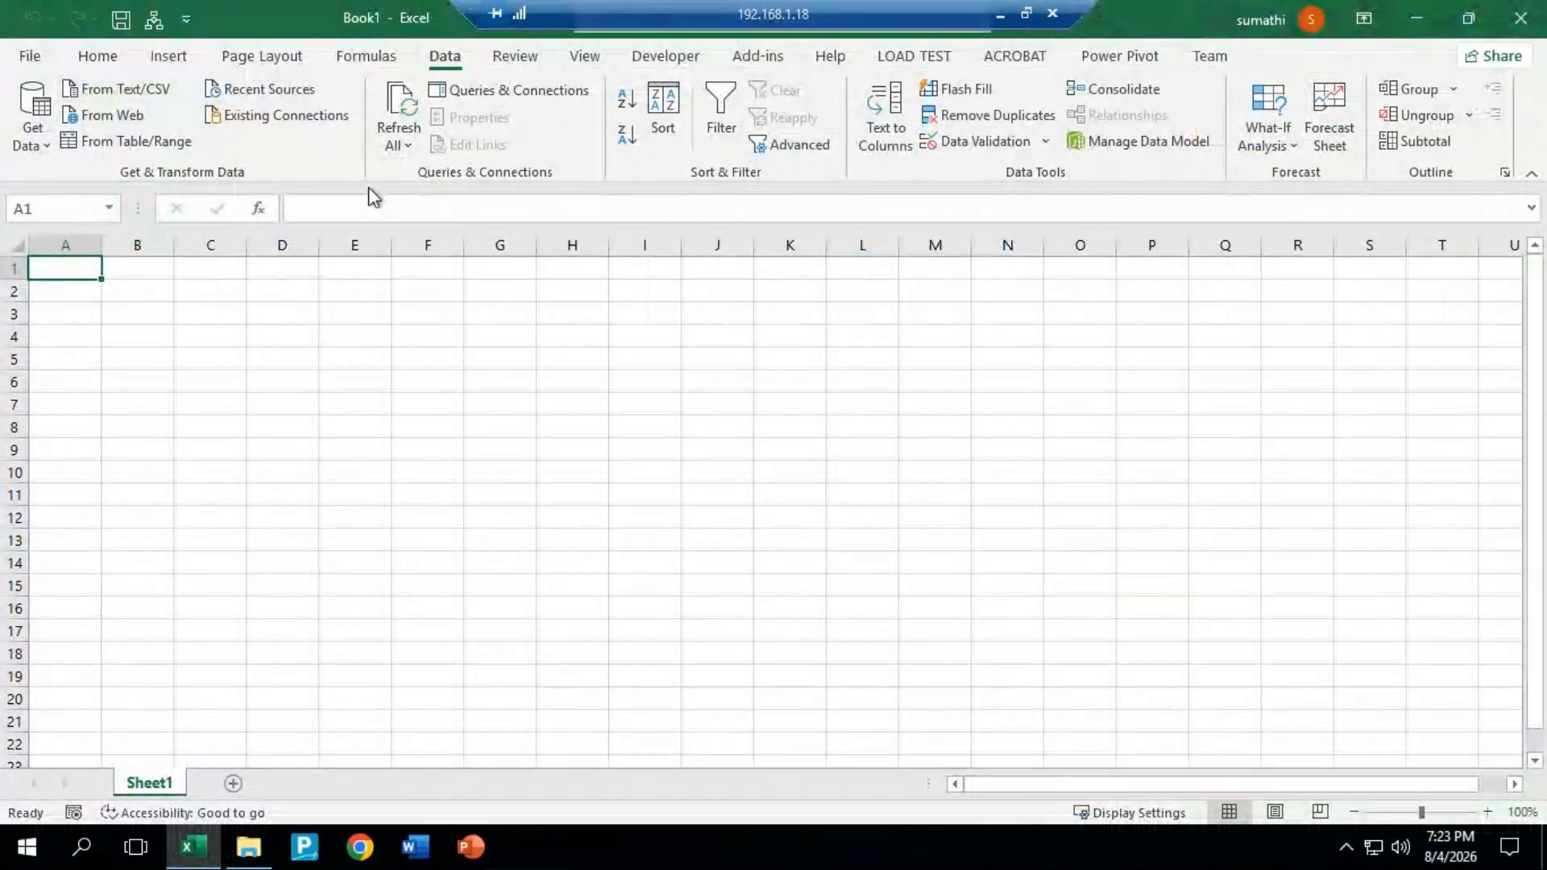
pyautogui.click(32, 117)
pyautogui.moveTo(76, 187)
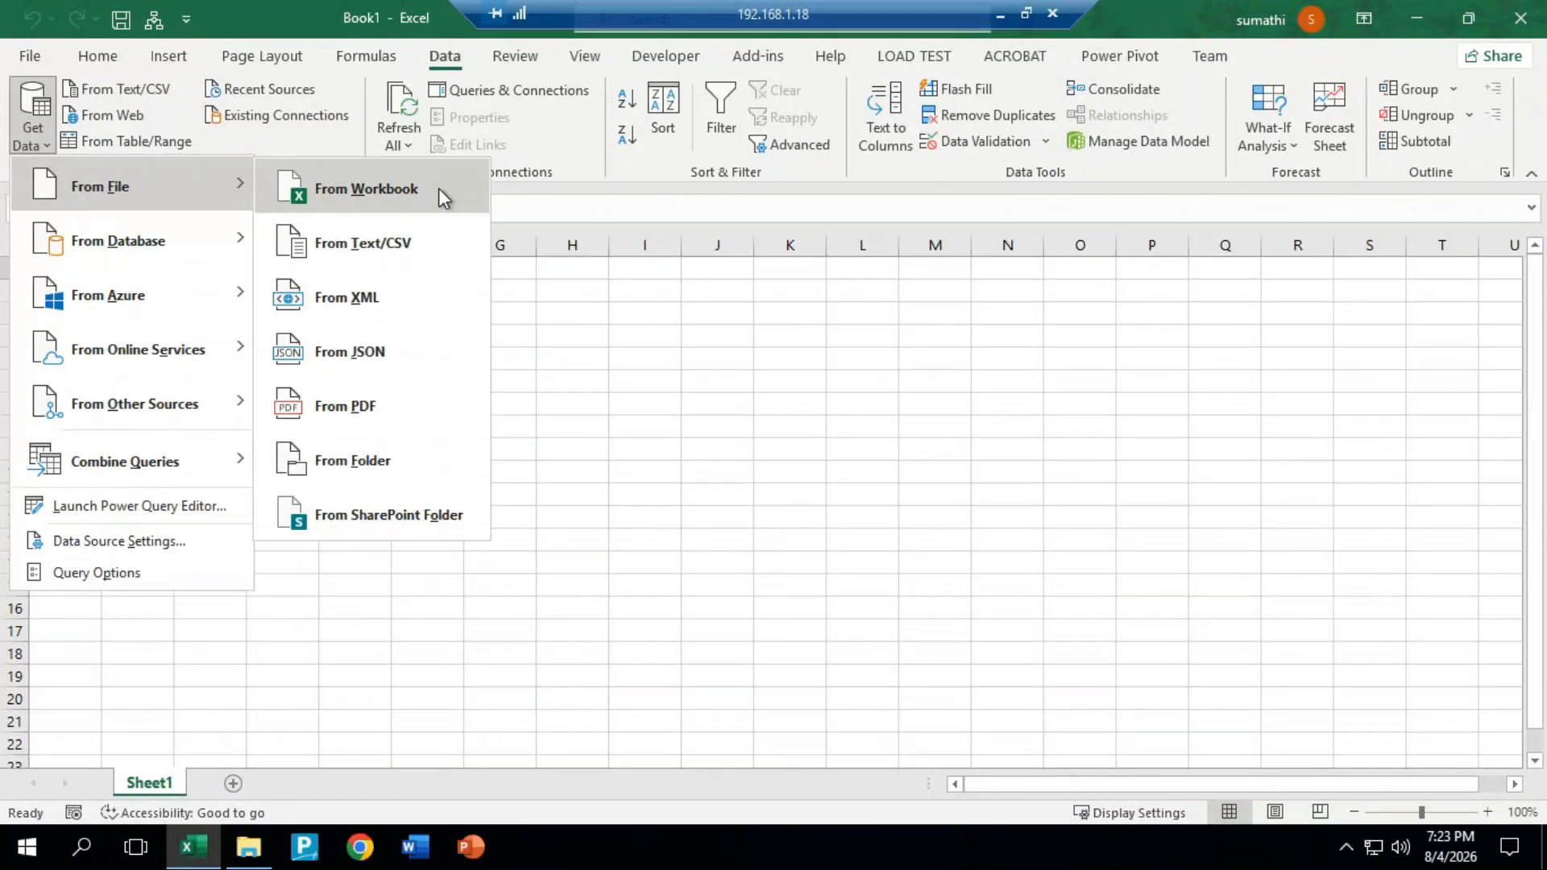
pyautogui.click(347, 190)
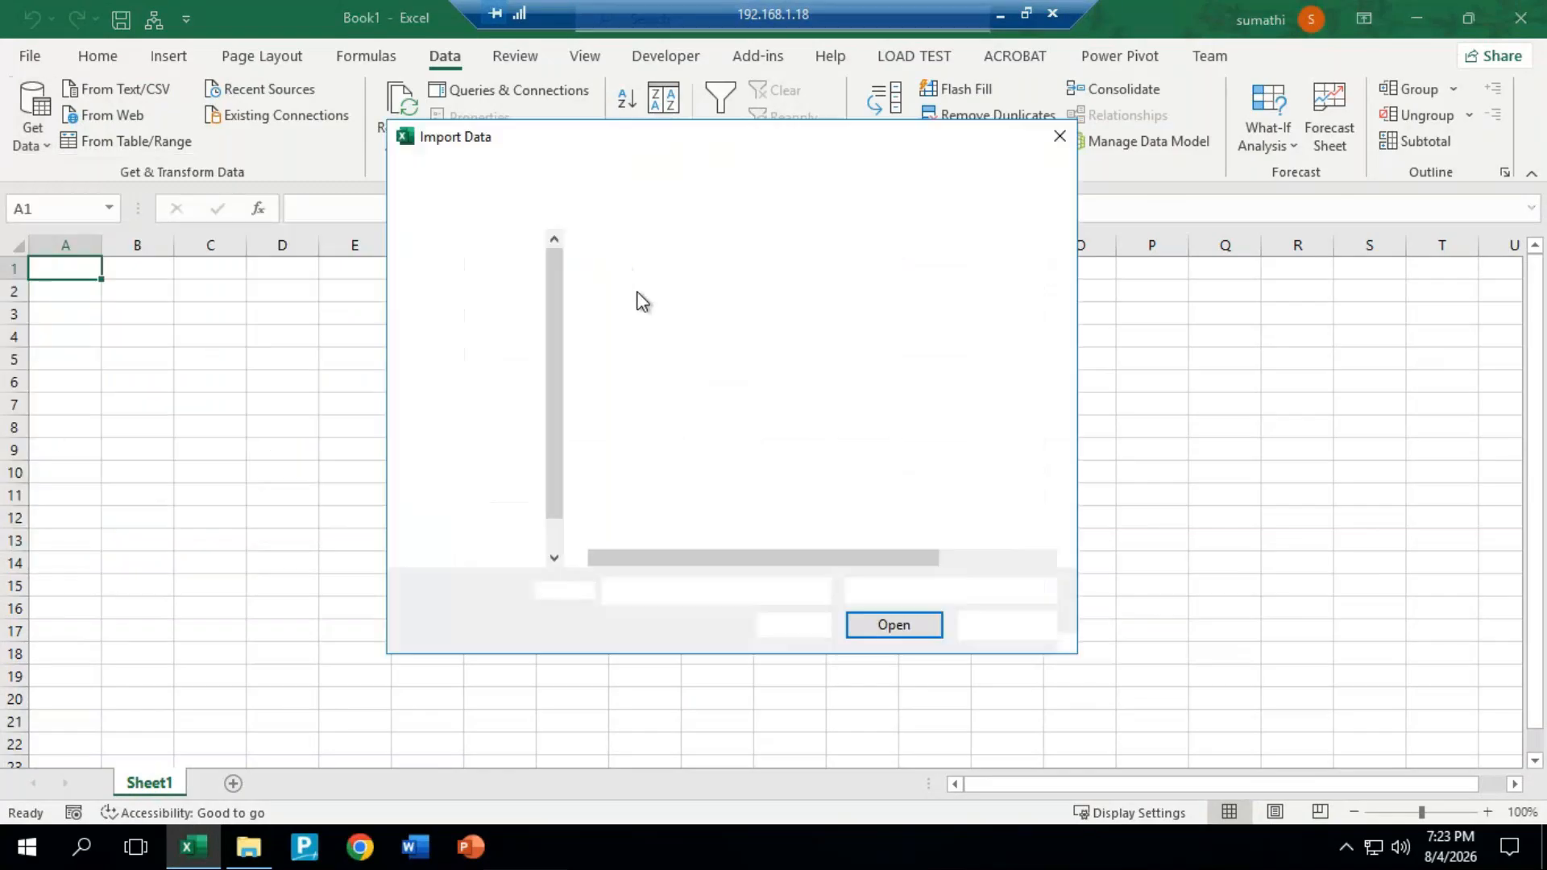
pyautogui.click(641, 299)
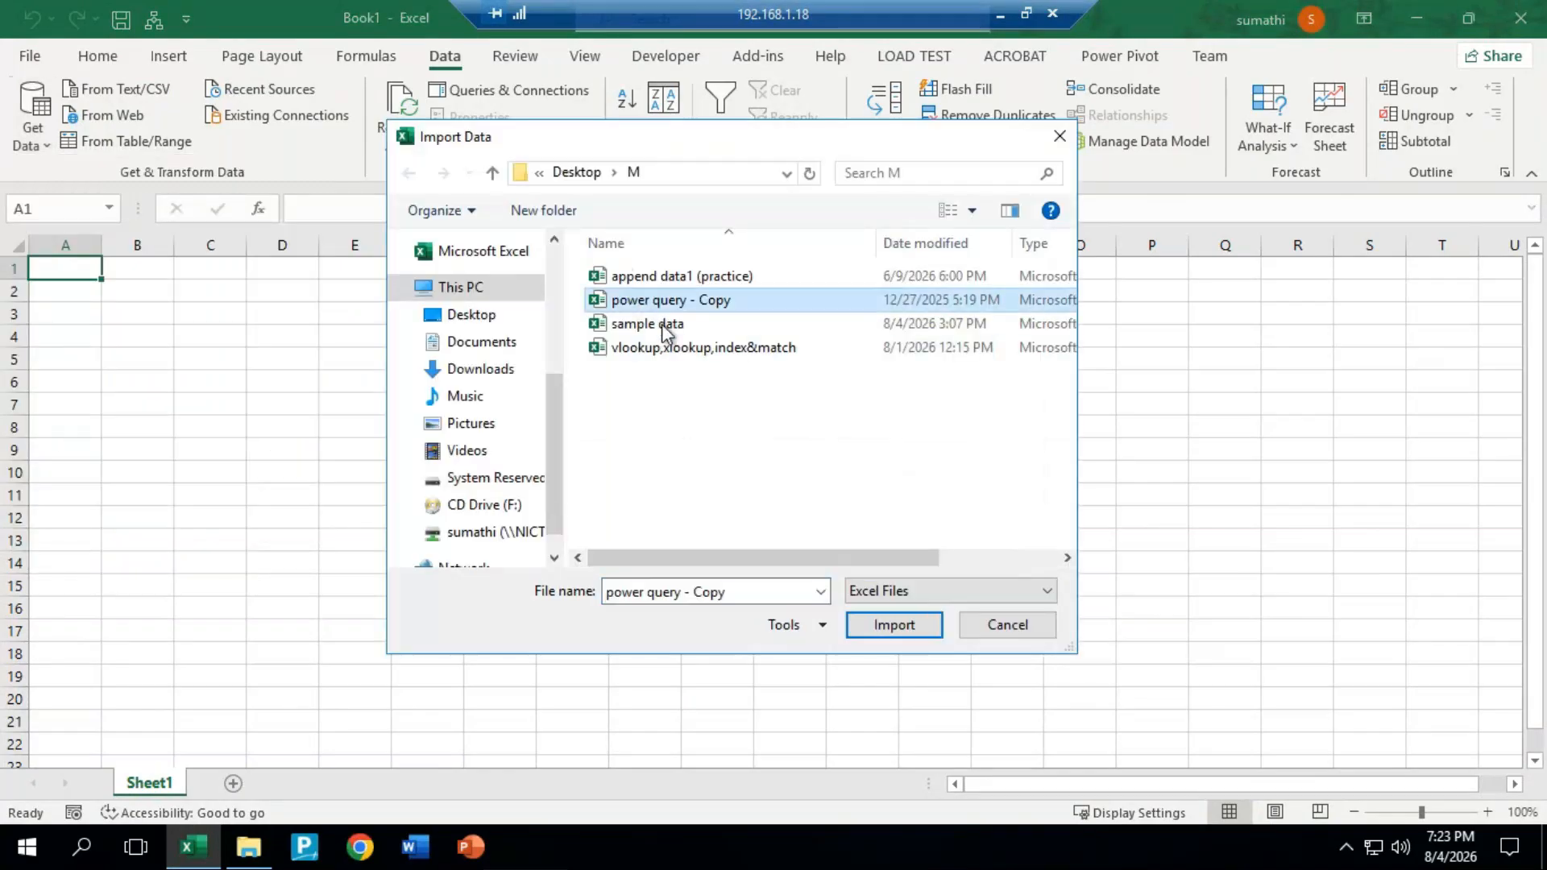
pyautogui.click(893, 625)
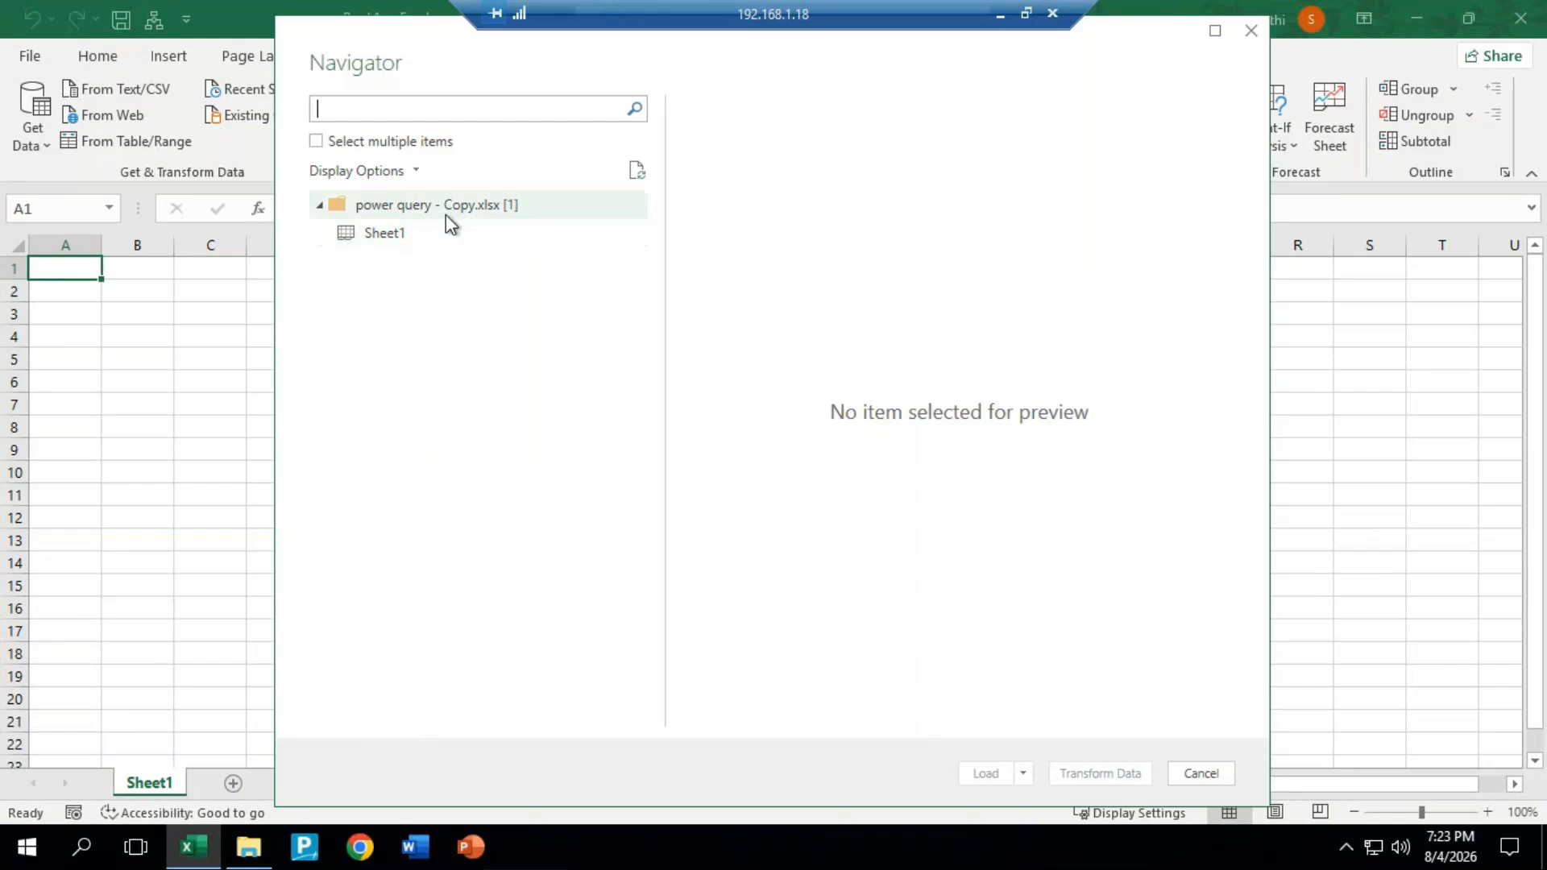
pyautogui.click(399, 248)
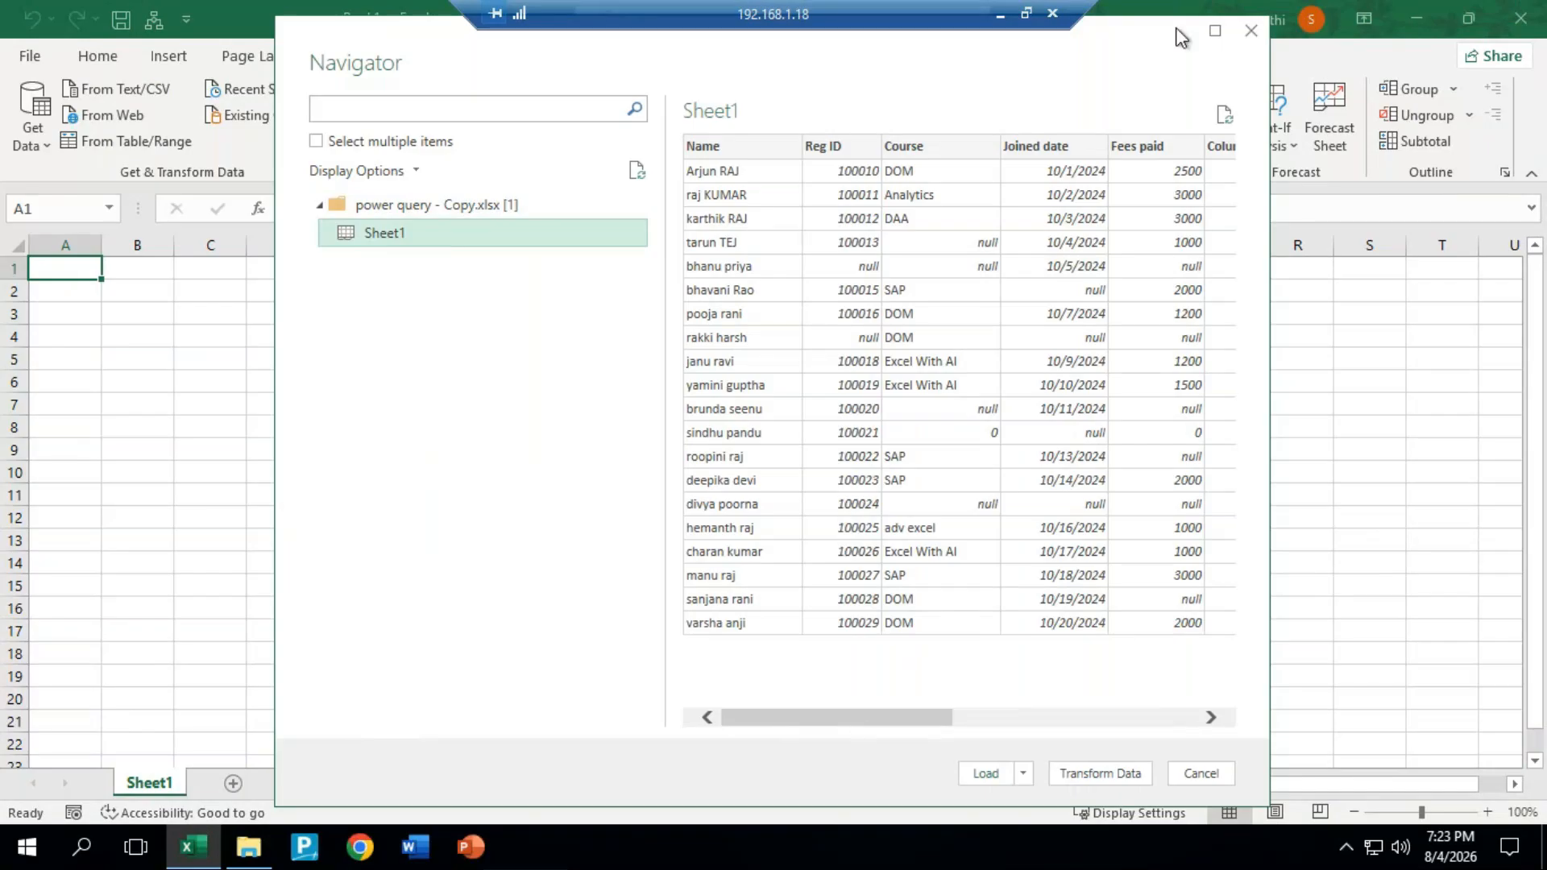
pyautogui.click(1254, 32)
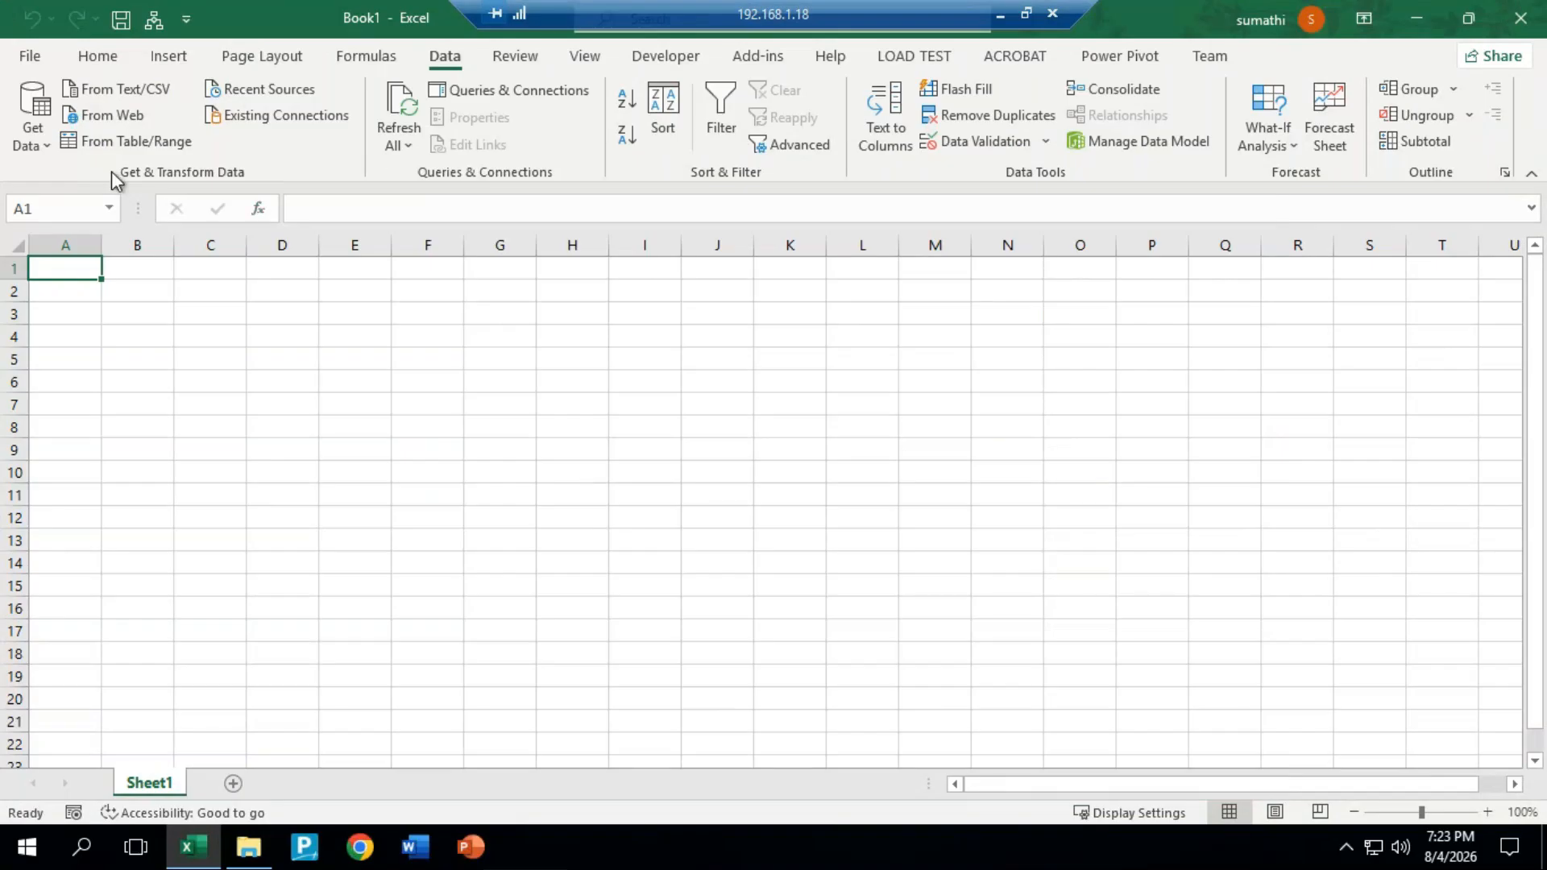
# Step: Import Sheet1 from the power query - Copy workbook and open it for transformation in Power Query Editor
pyautogui.click(19, 155)
pyautogui.moveTo(156, 191)
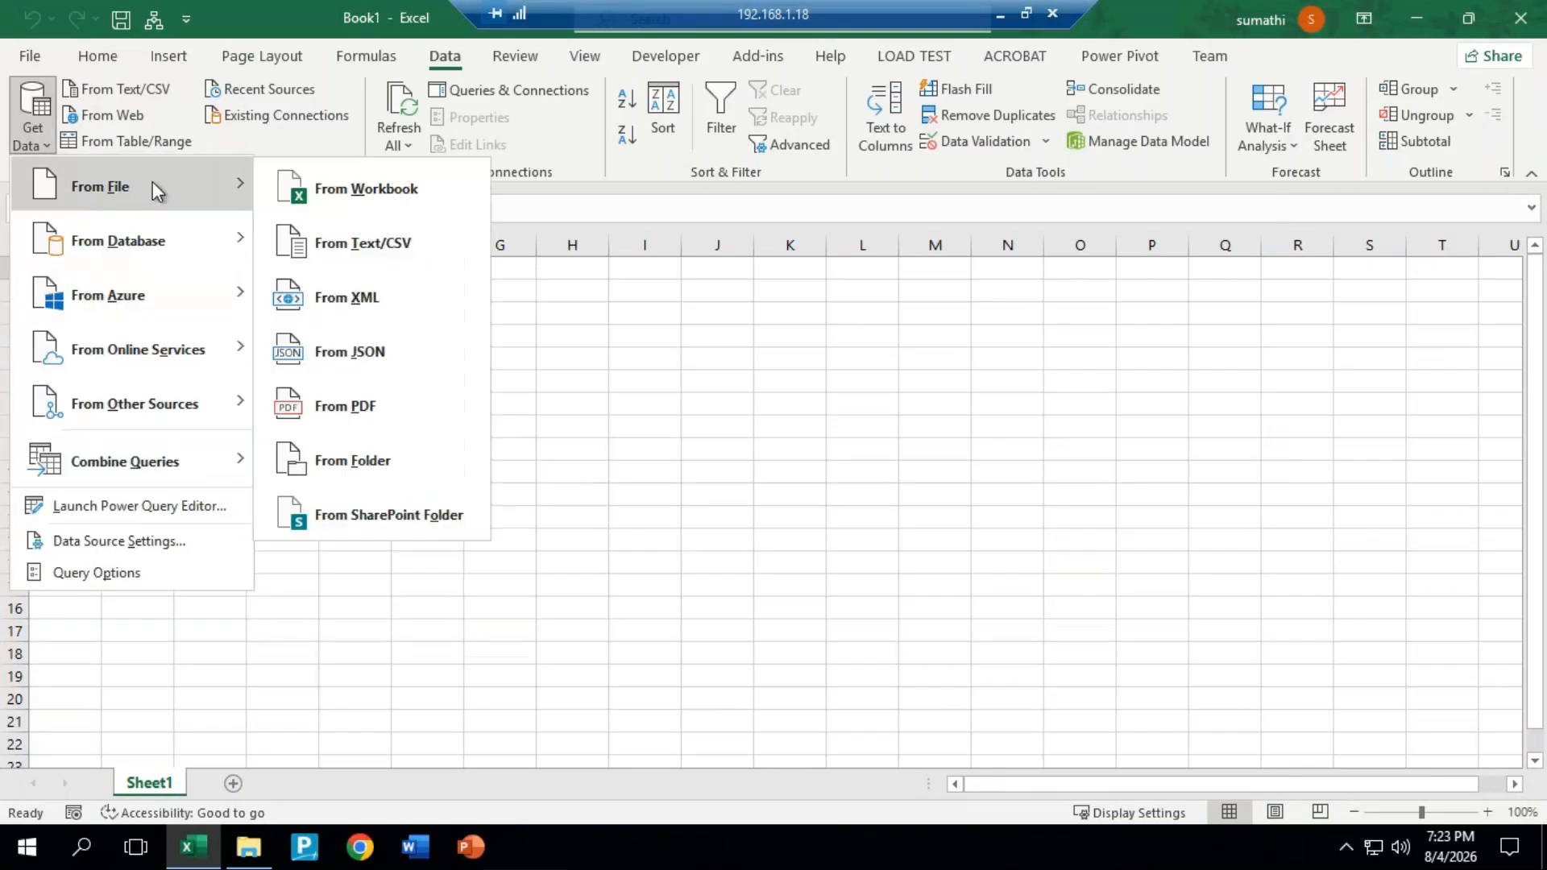
pyautogui.click(407, 198)
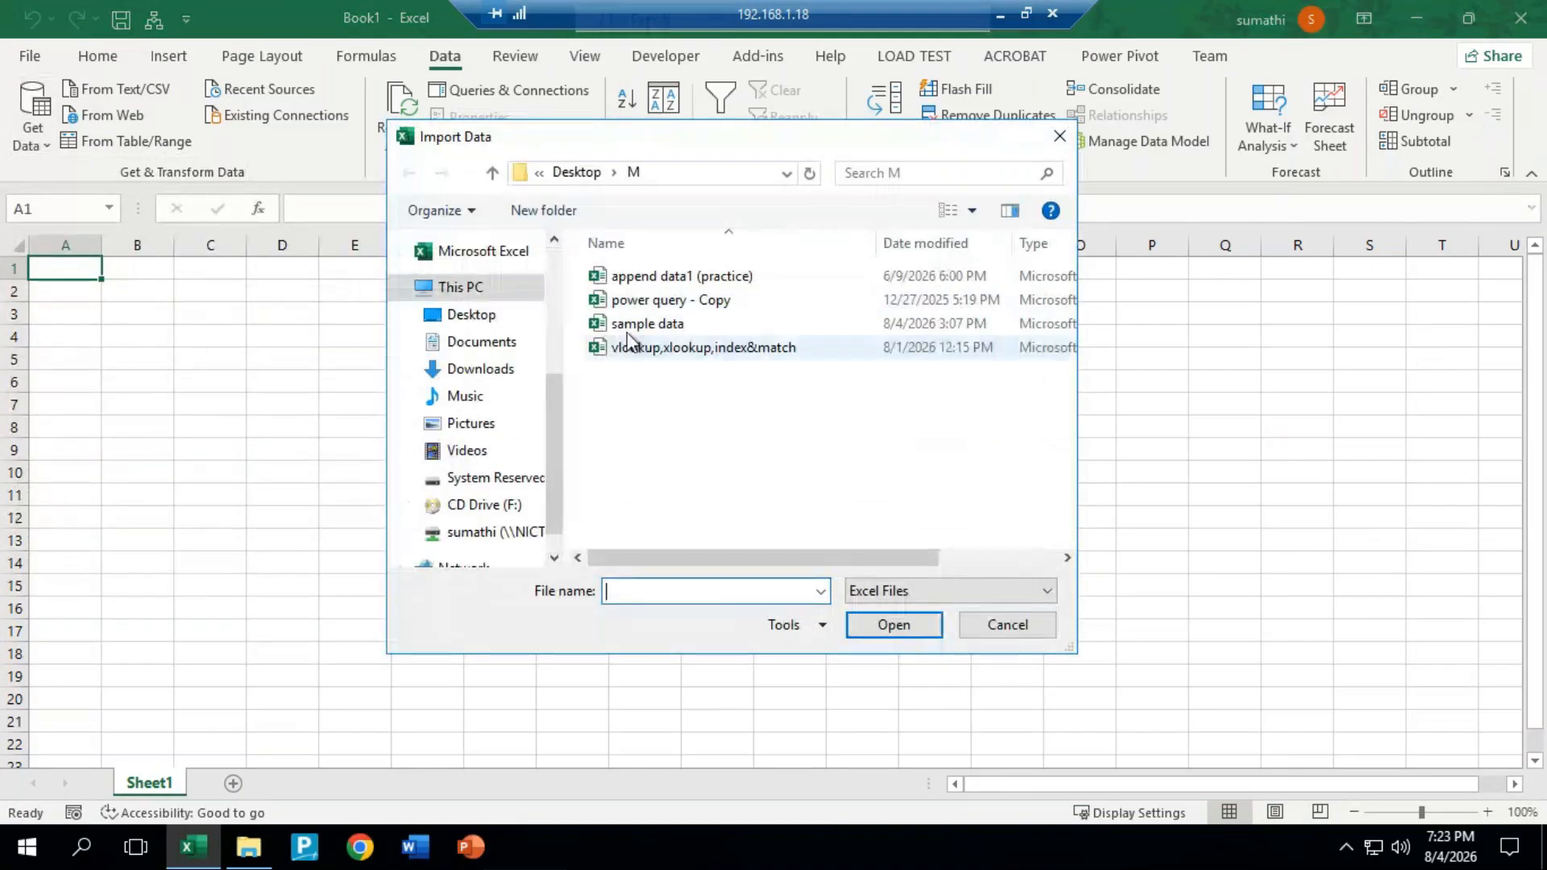
pyautogui.click(673, 305)
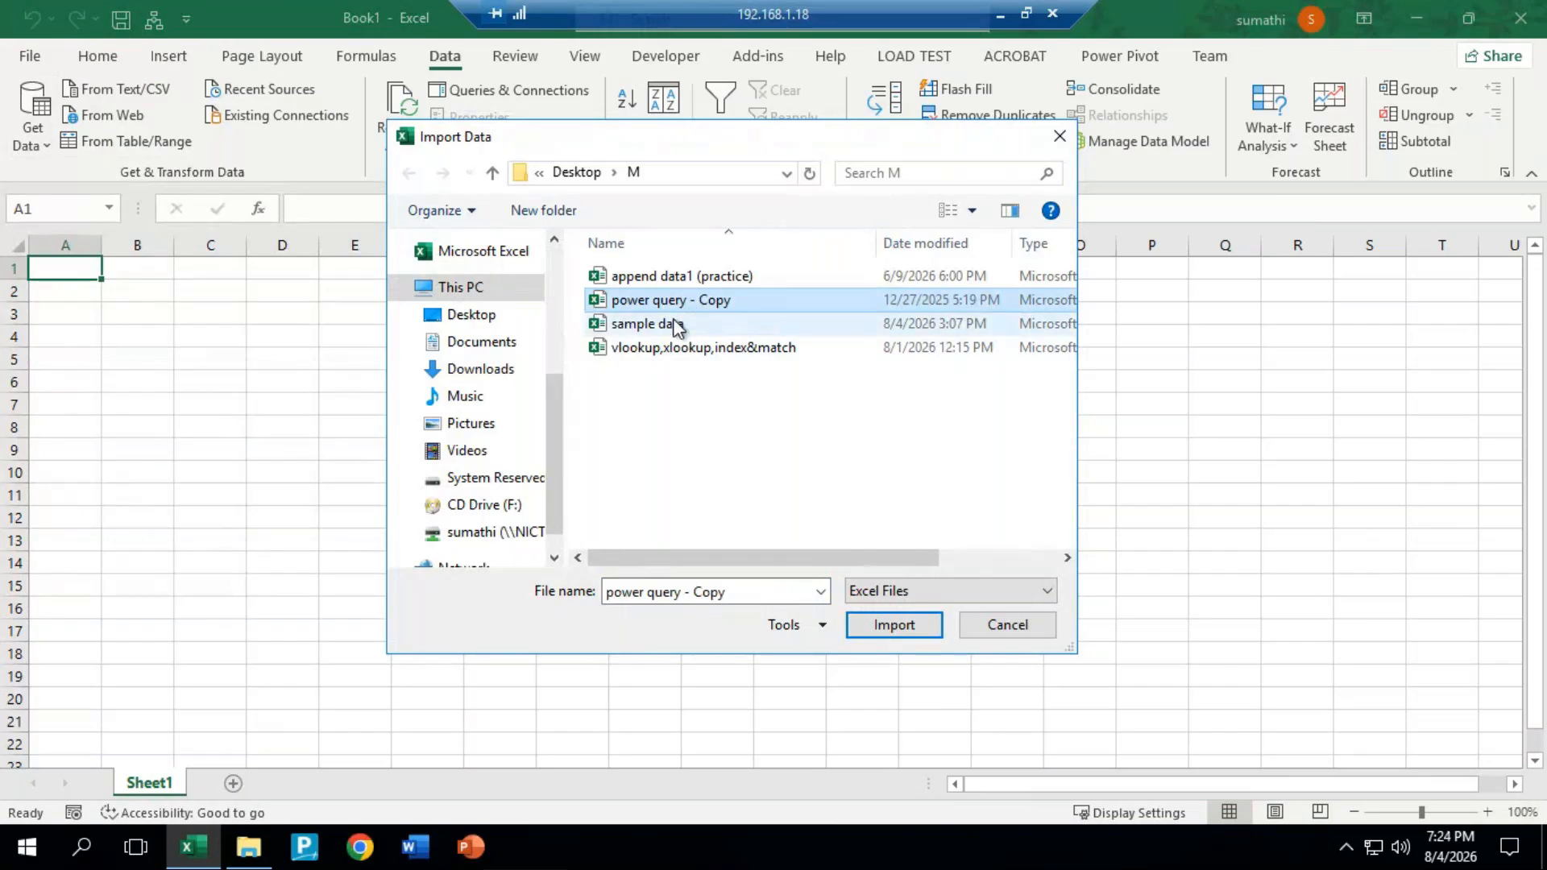
pyautogui.click(677, 326)
pyautogui.click(700, 303)
pyautogui.click(890, 625)
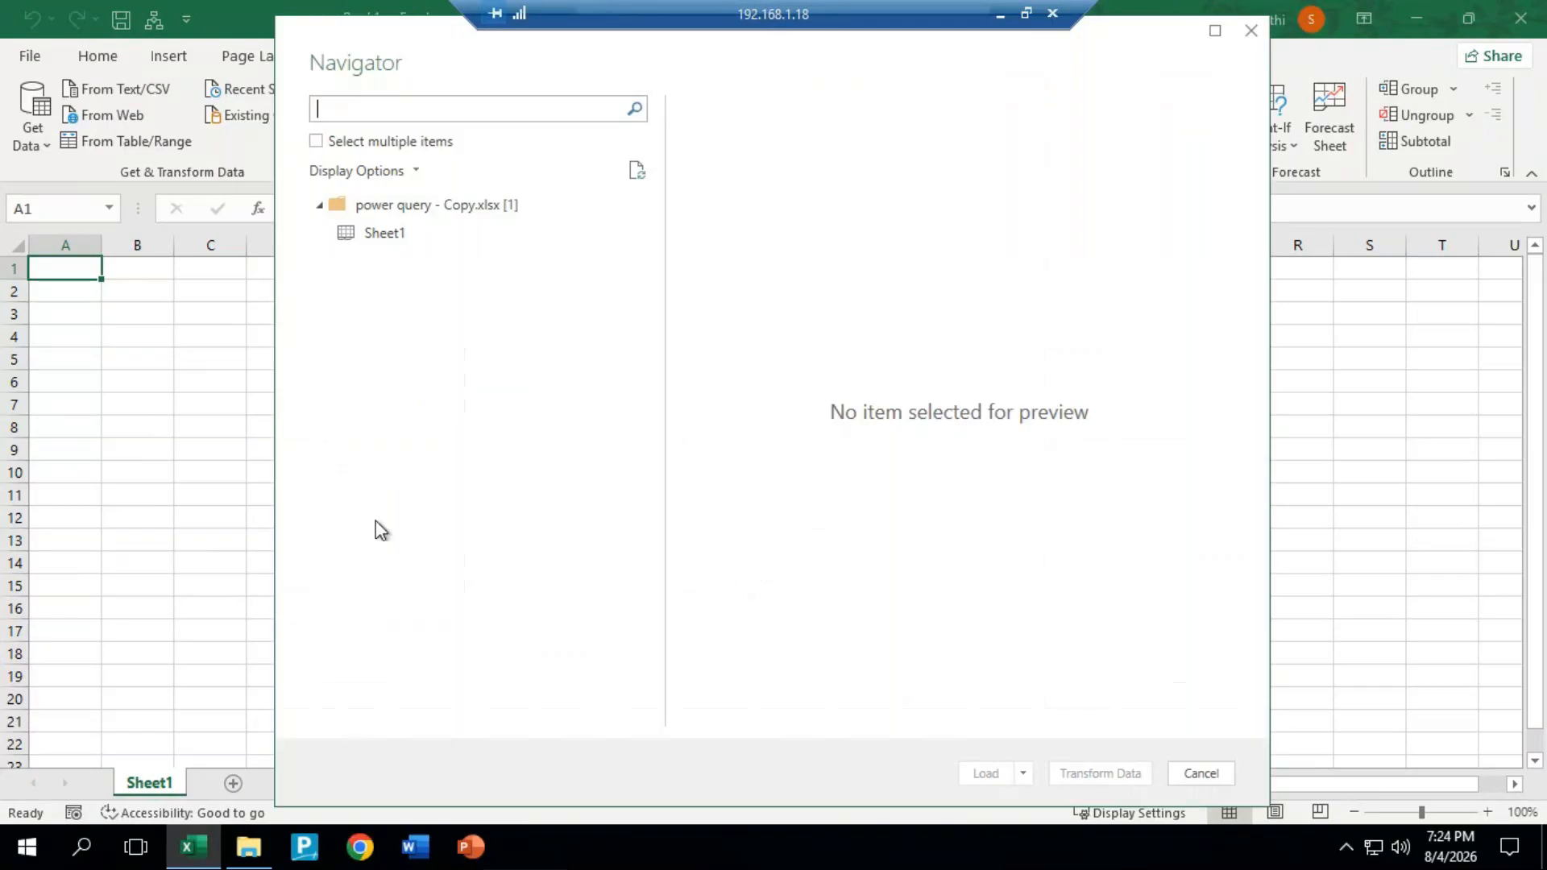
pyautogui.click(390, 233)
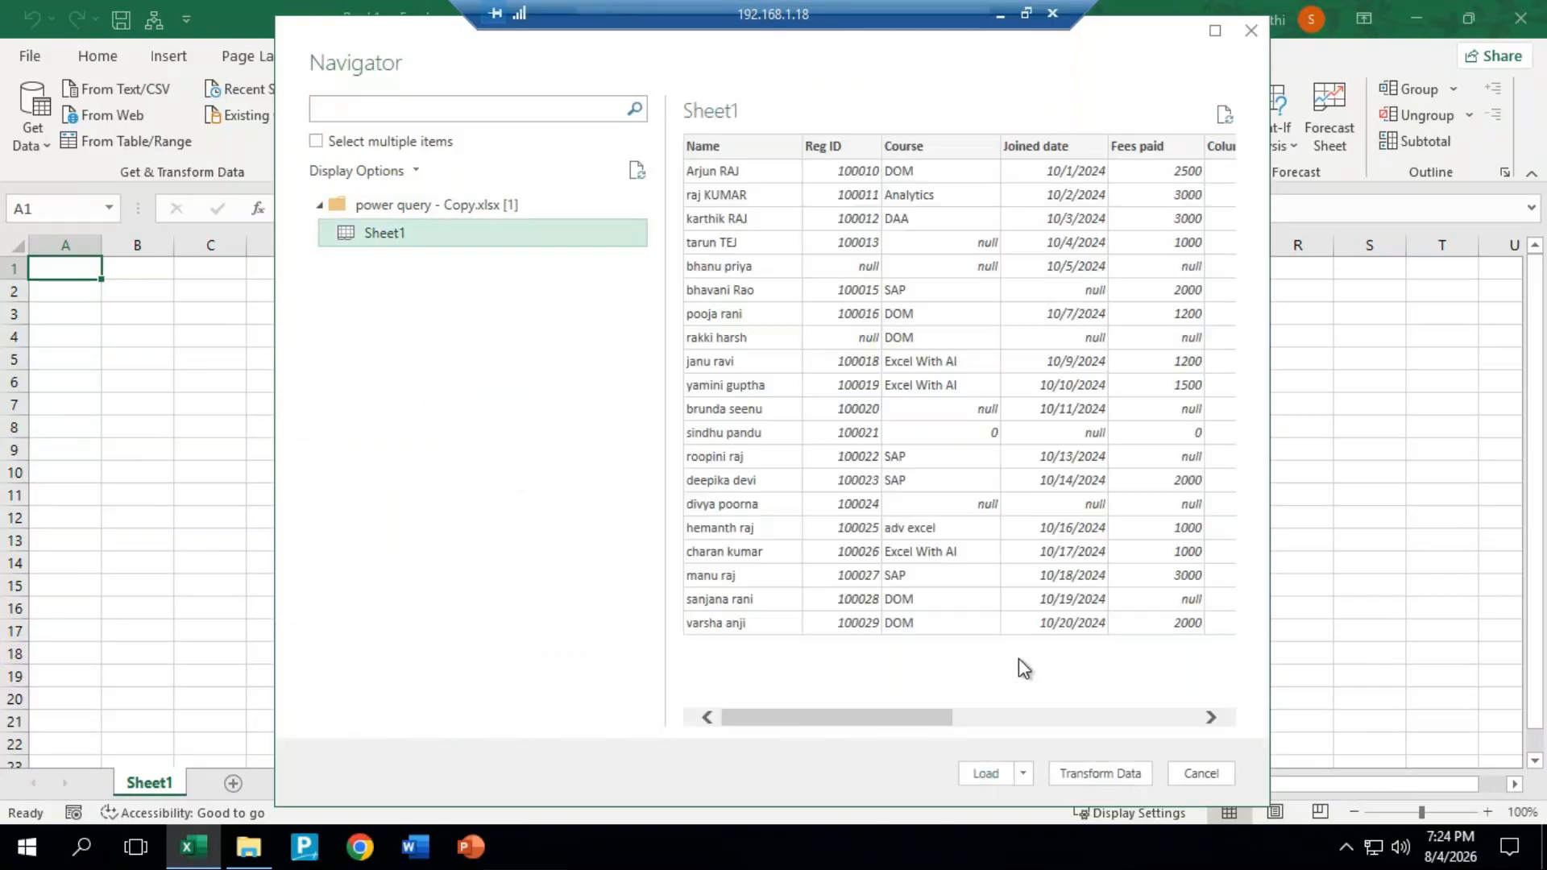
pyautogui.click(1088, 776)
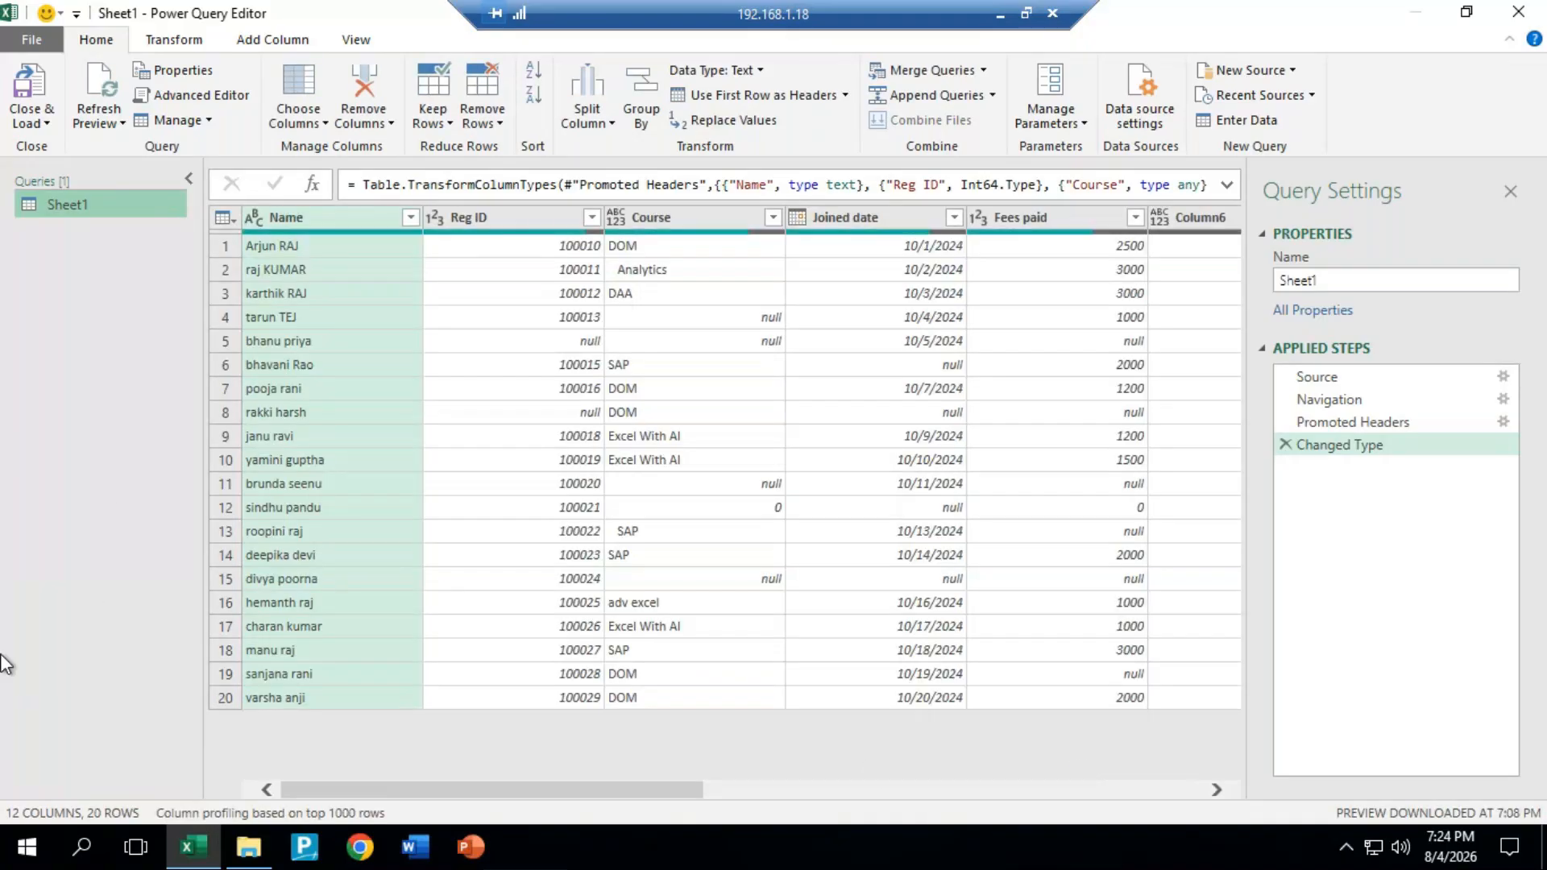
# Step: Remove the rows with an empty Reg ID and those whose Course is empty or 0
pyautogui.click(592, 217)
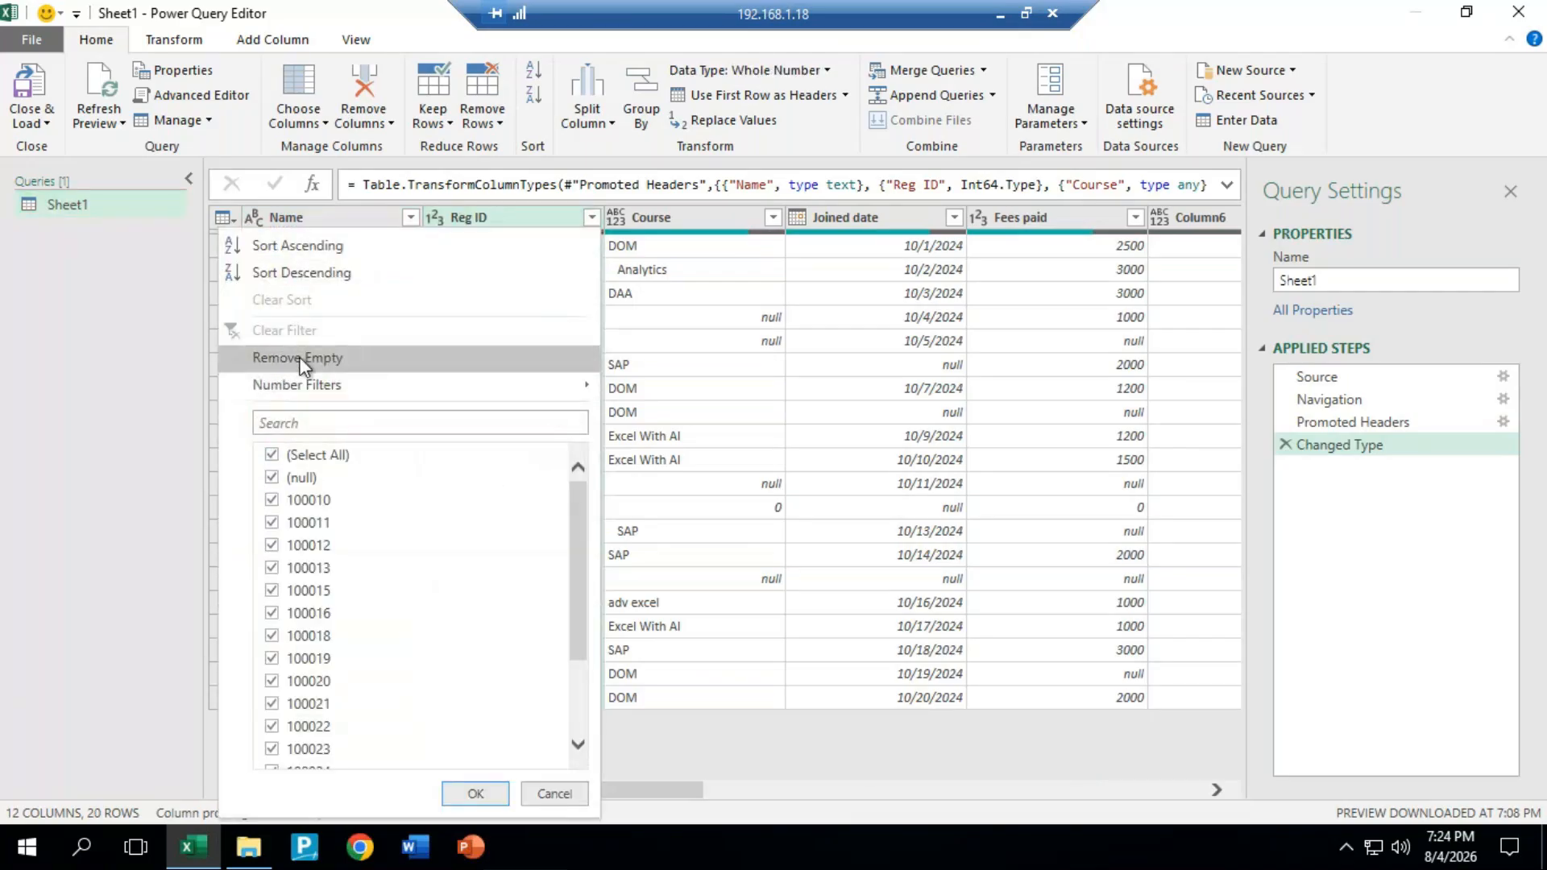
pyautogui.click(300, 359)
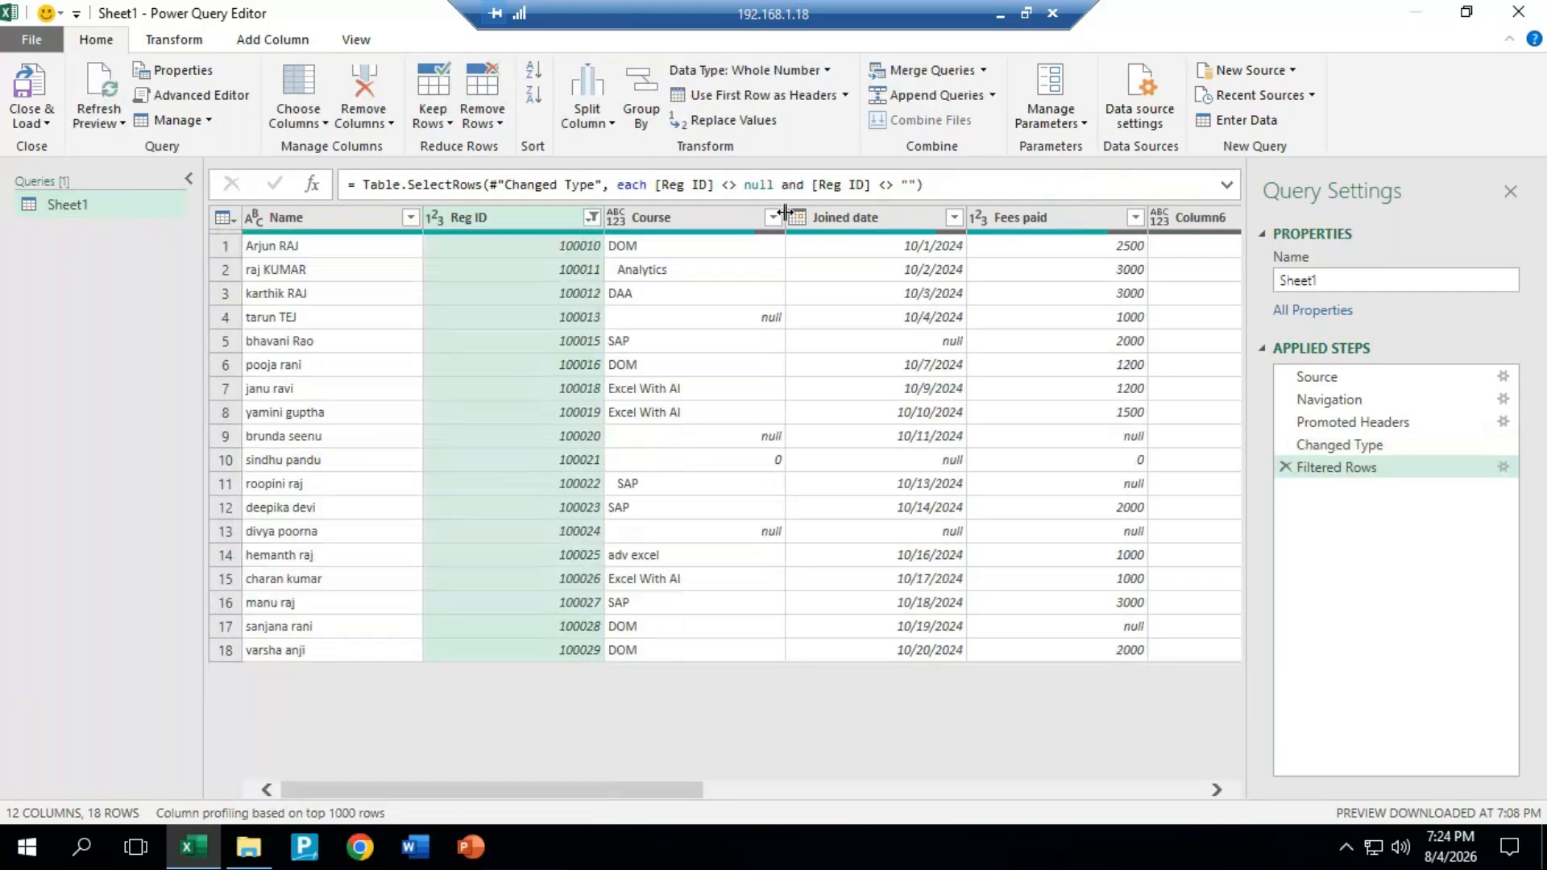
pyautogui.click(776, 214)
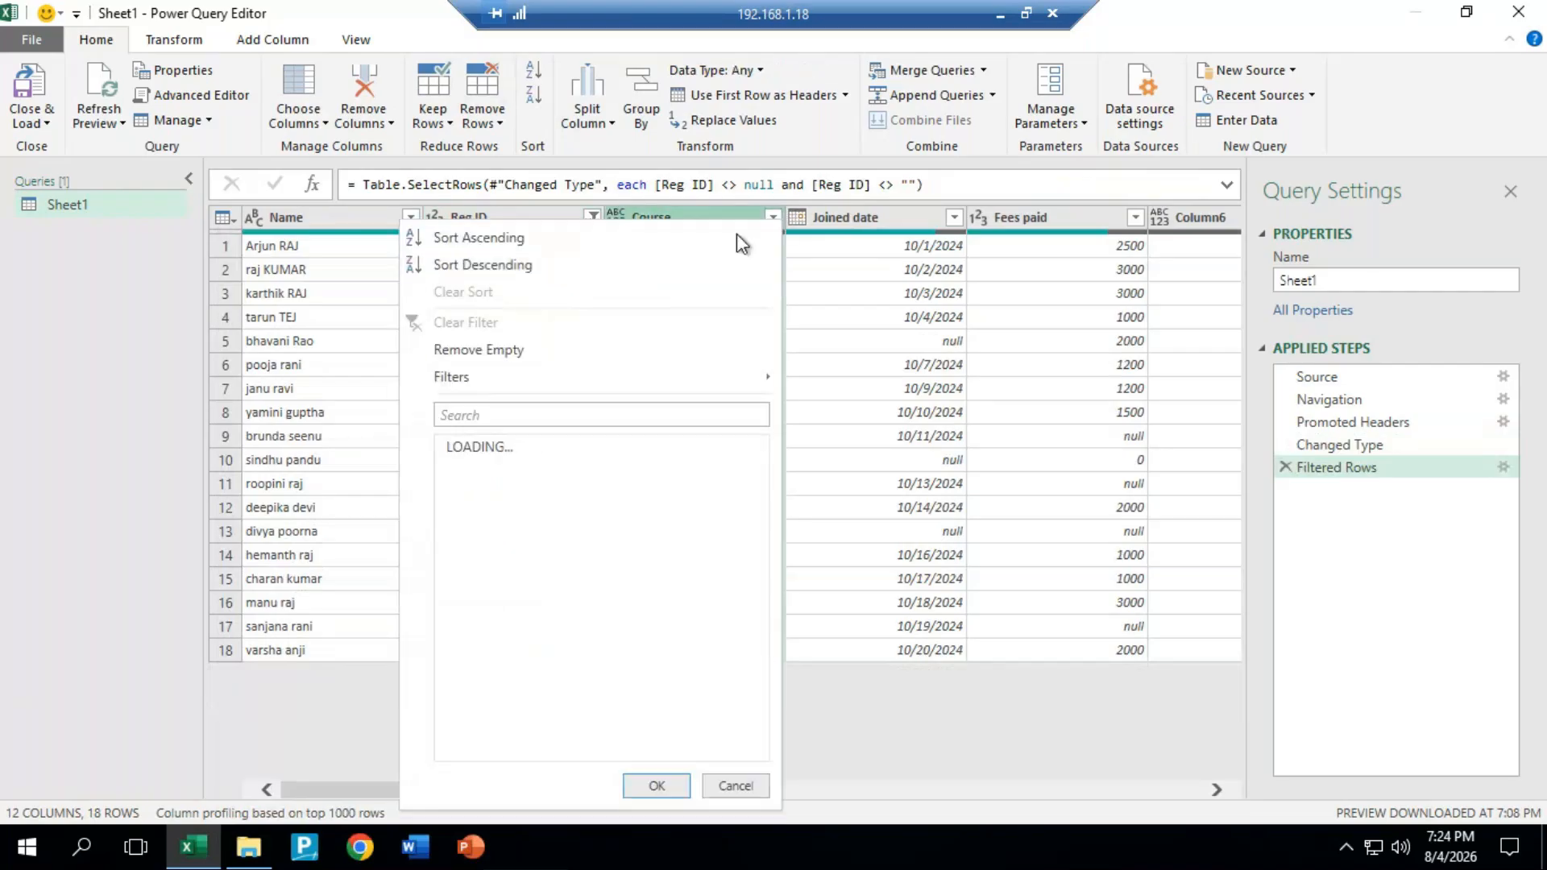
pyautogui.click(482, 351)
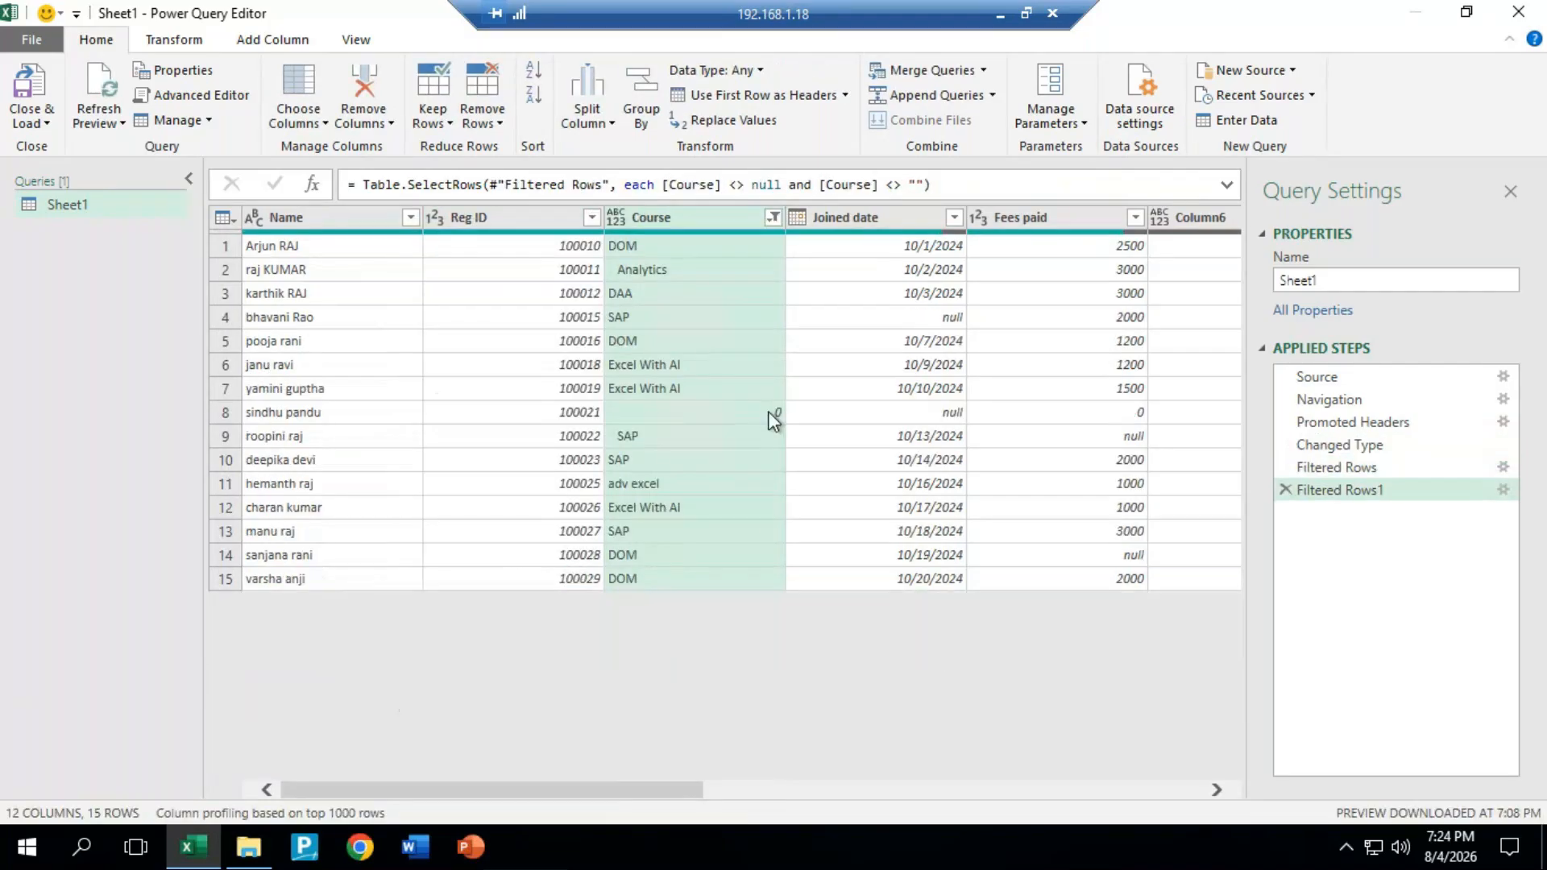
pyautogui.click(774, 218)
pyautogui.click(454, 501)
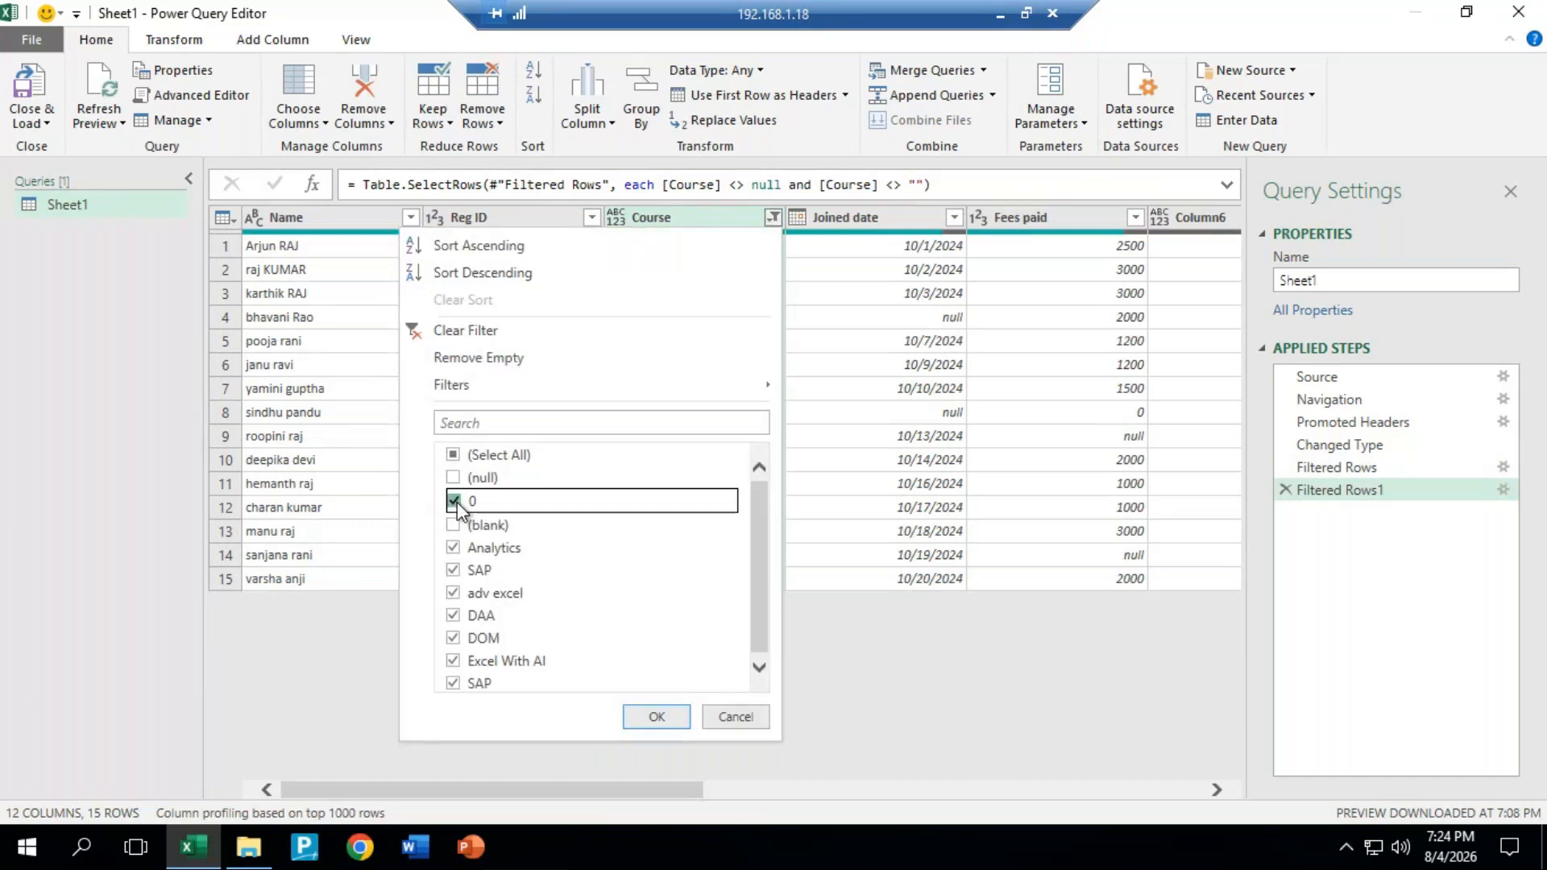
pyautogui.click(657, 715)
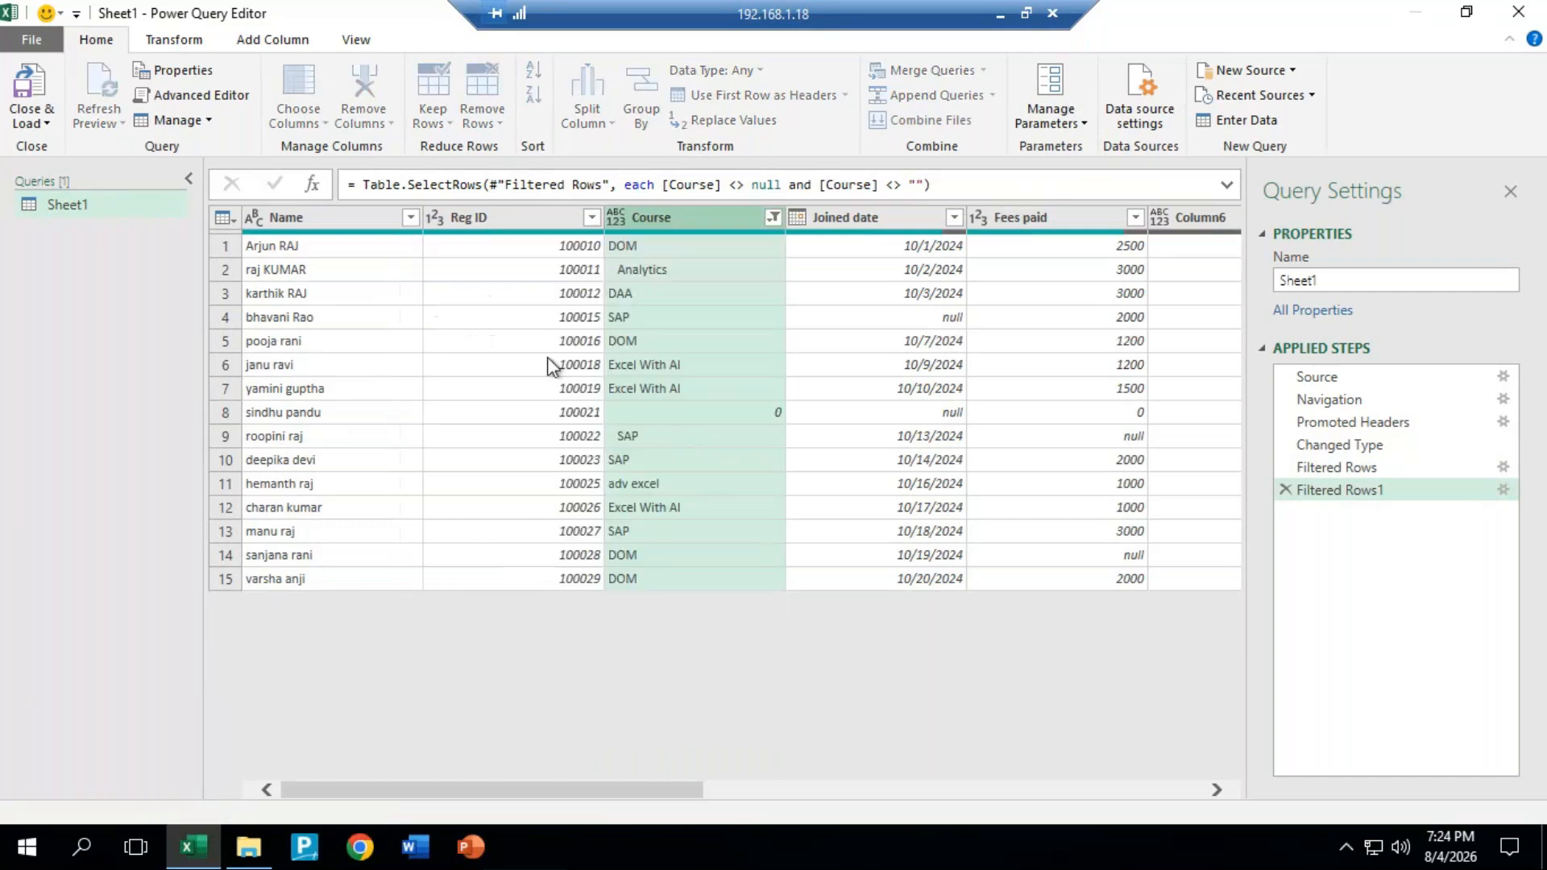
# Step: Remove the rows with an empty Joined date or empty Fees paid value
pyautogui.click(958, 219)
pyautogui.click(956, 217)
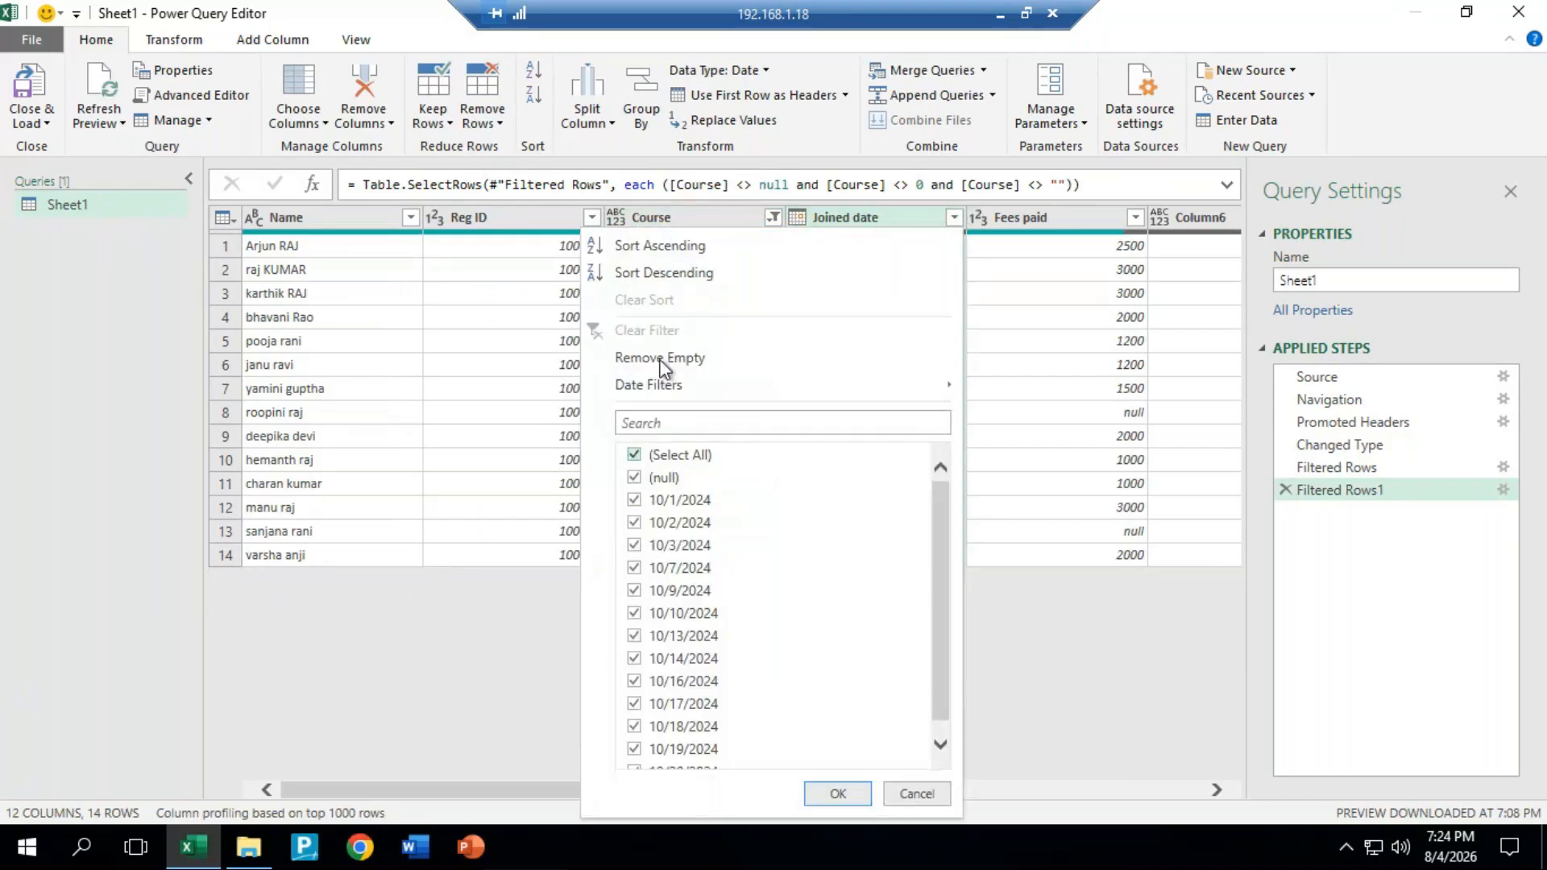
pyautogui.click(668, 358)
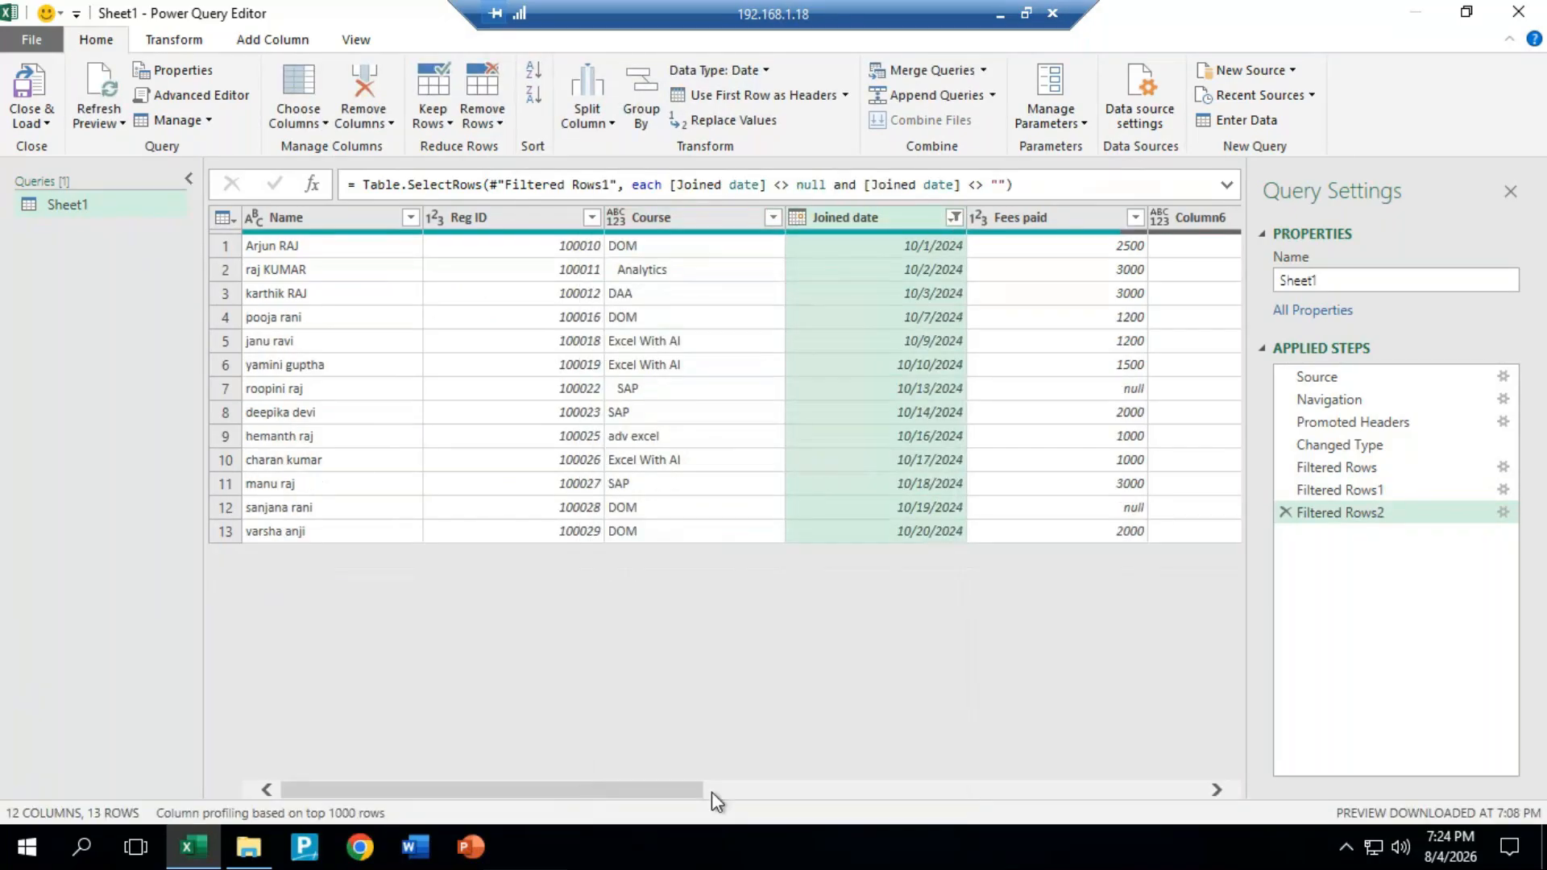
pyautogui.hscroll(5, 664, 790)
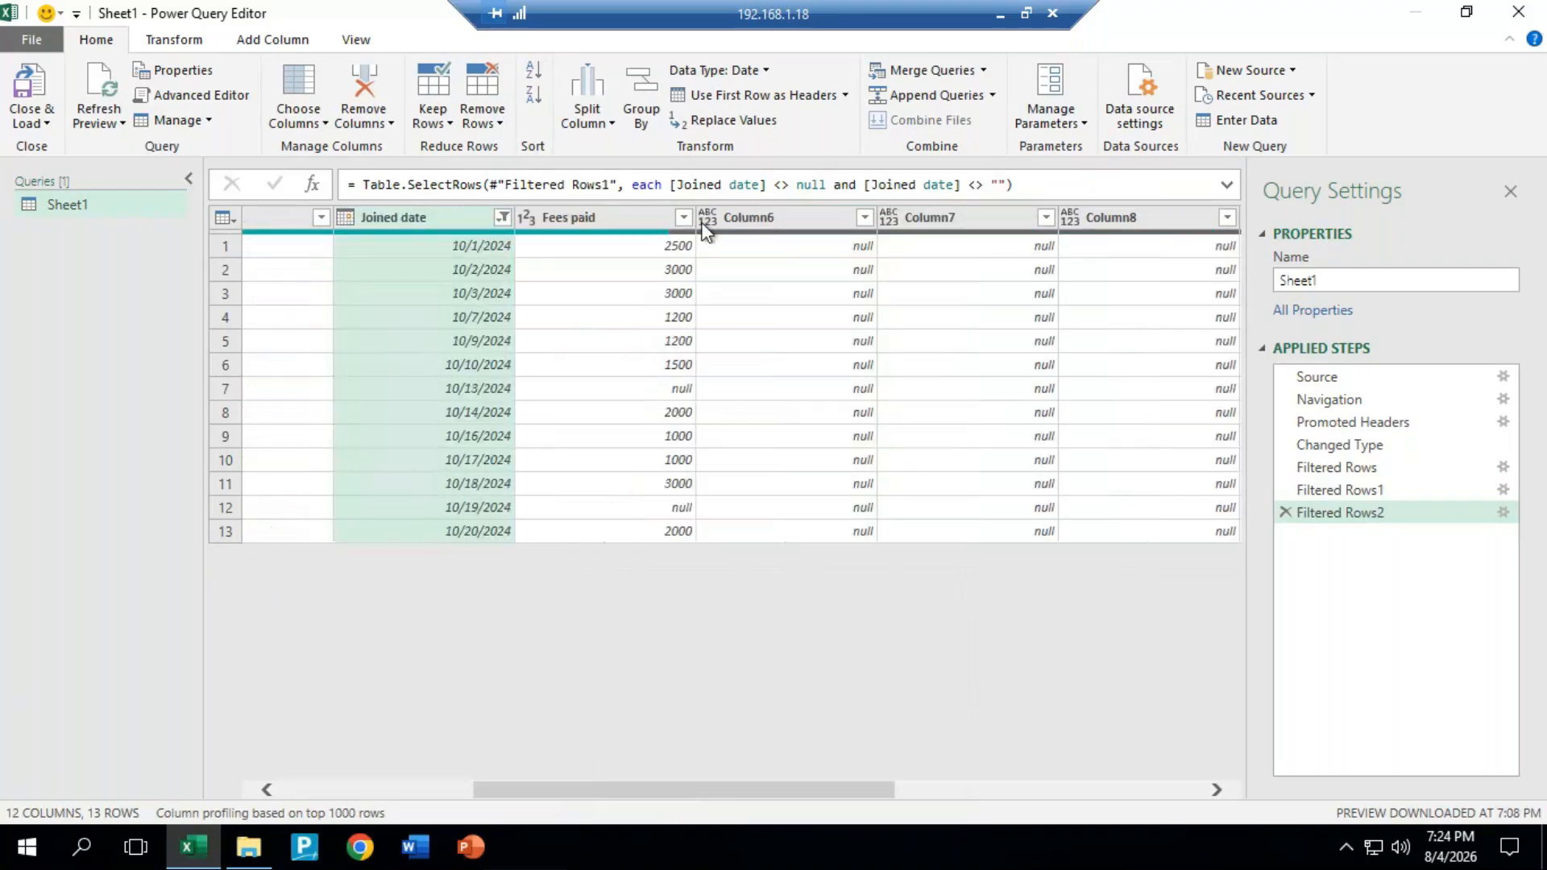
pyautogui.click(683, 216)
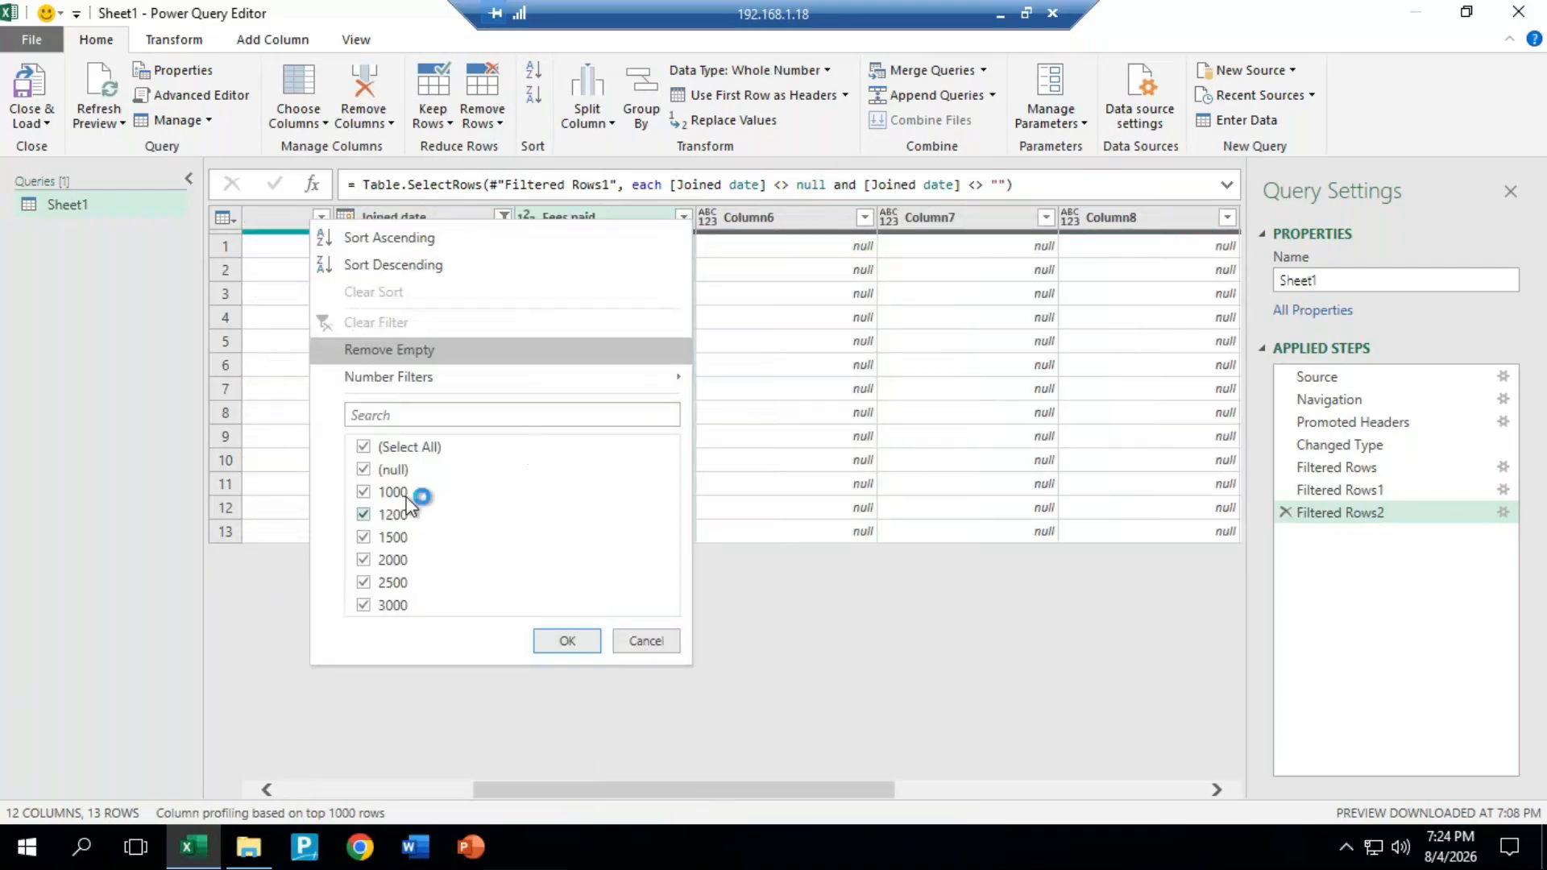
pyautogui.click(363, 470)
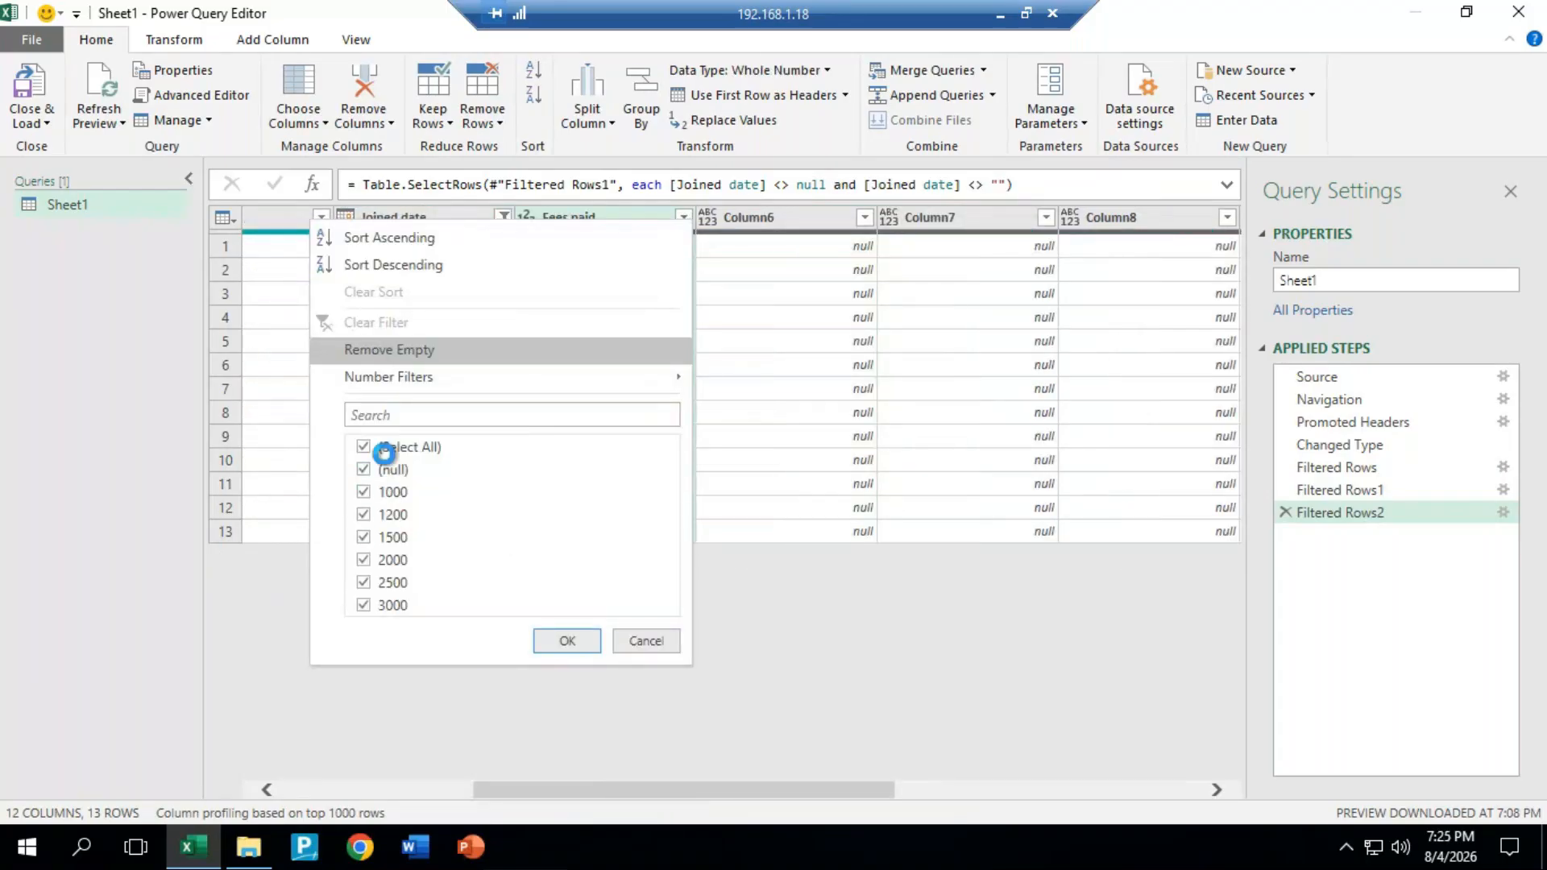
pyautogui.click(564, 642)
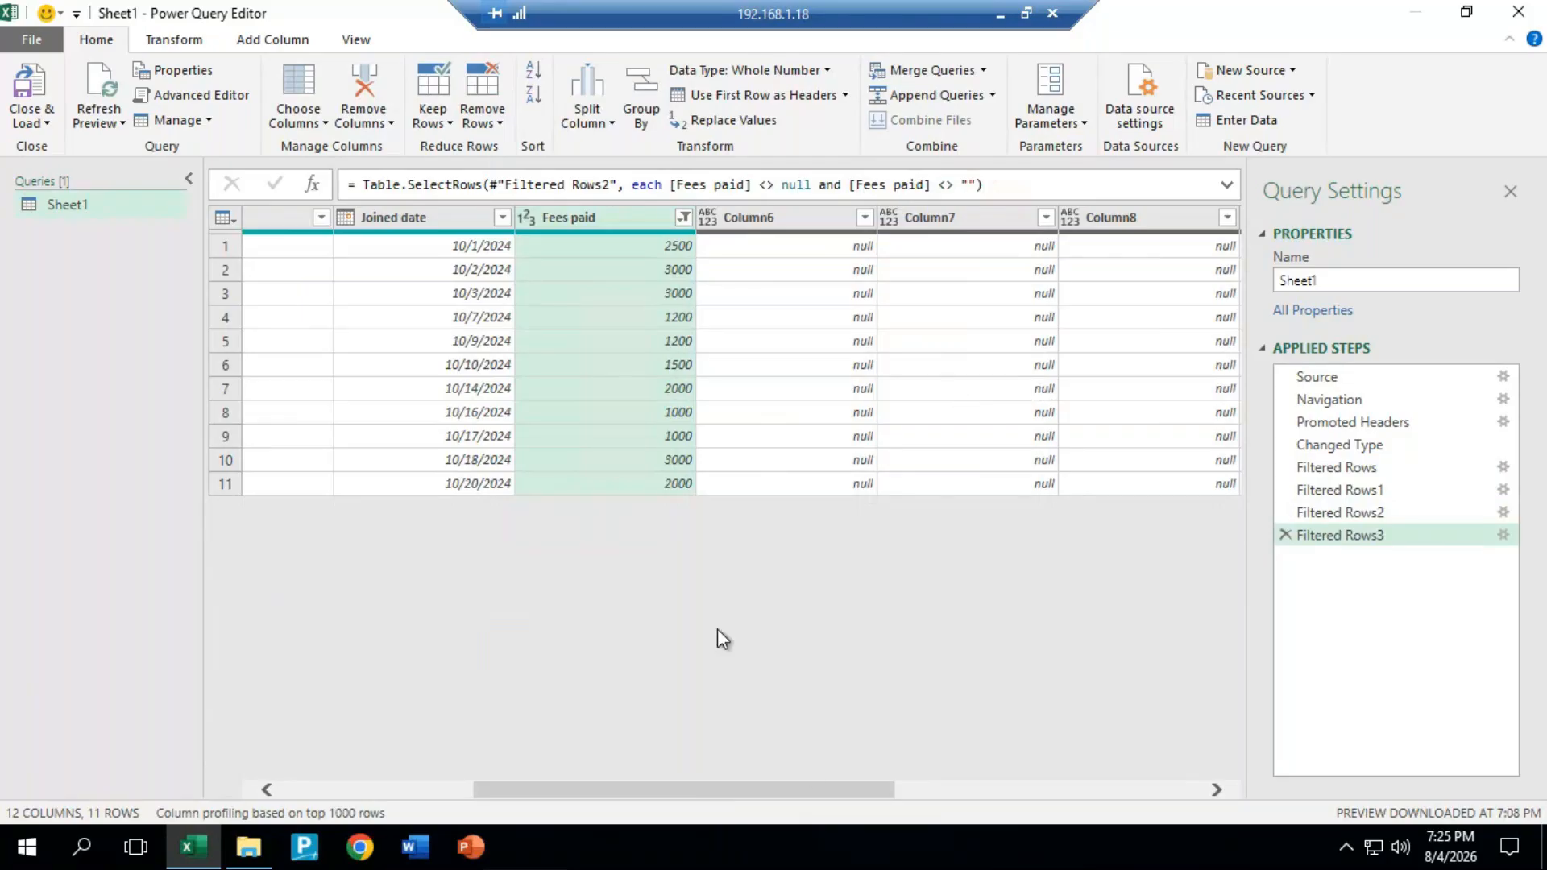
pyautogui.moveTo(738, 786); pyautogui.dragTo(516, 786)
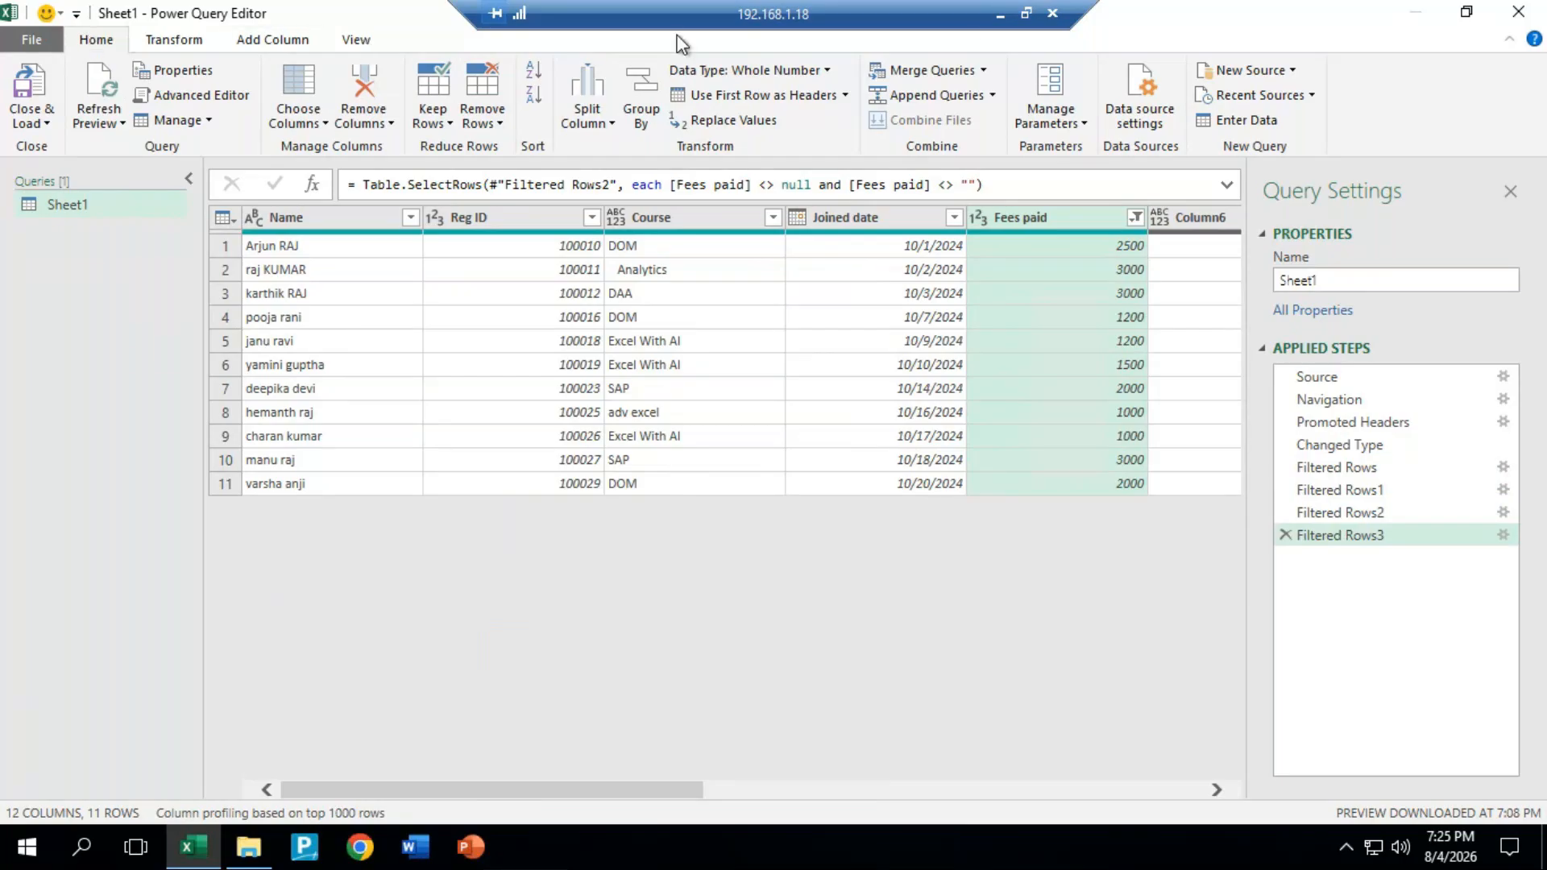
# Step: Add Sheet1 of the sample data workbook as a new Excel source in Power Query Editor
pyautogui.click(1240, 69)
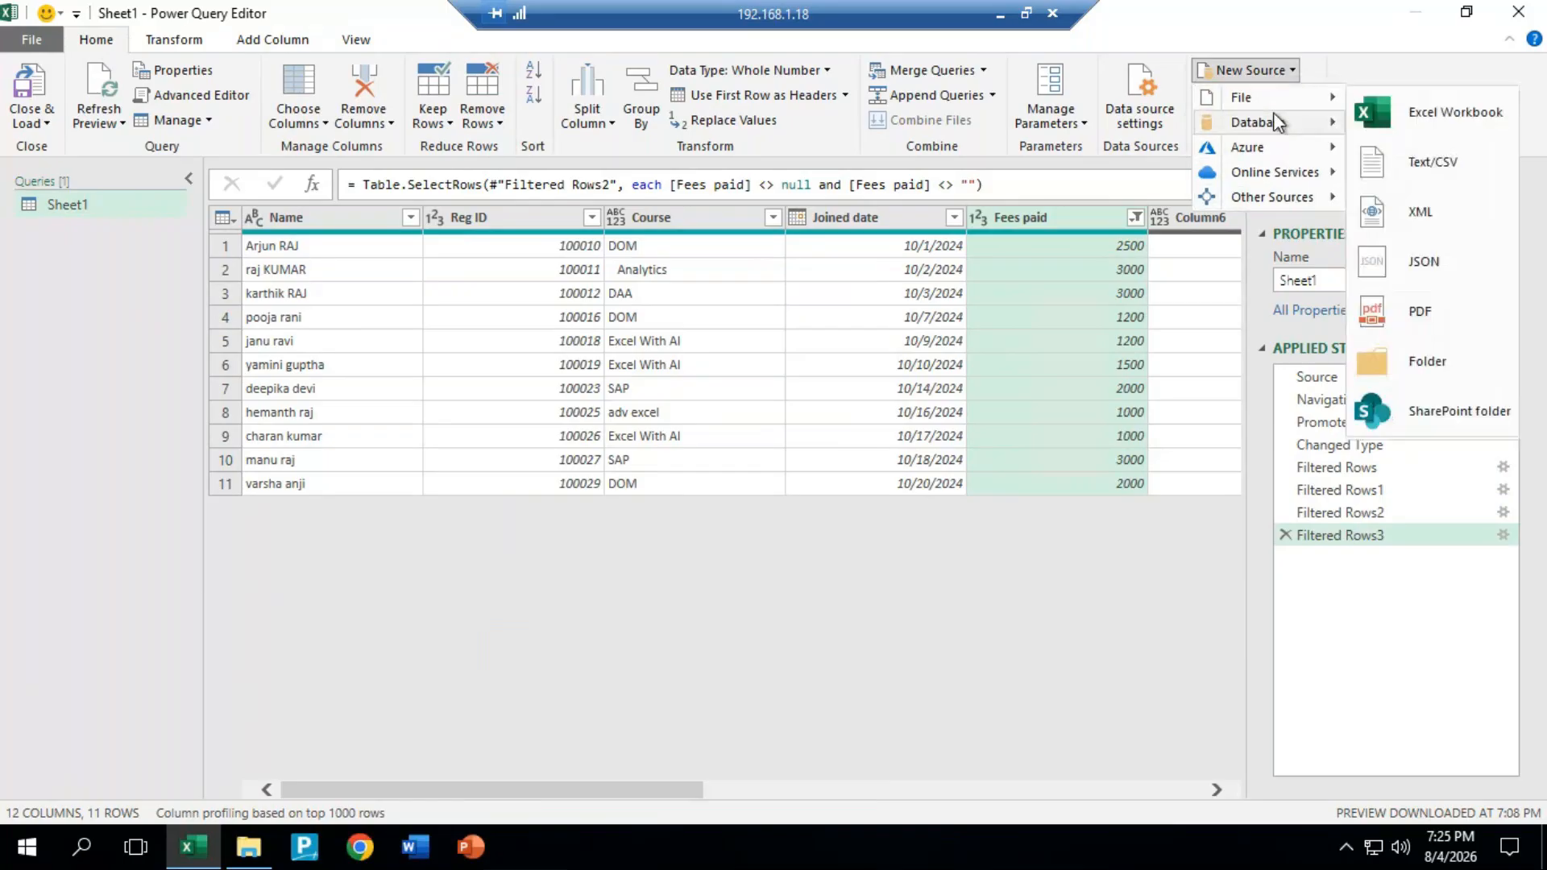
pyautogui.click(1431, 113)
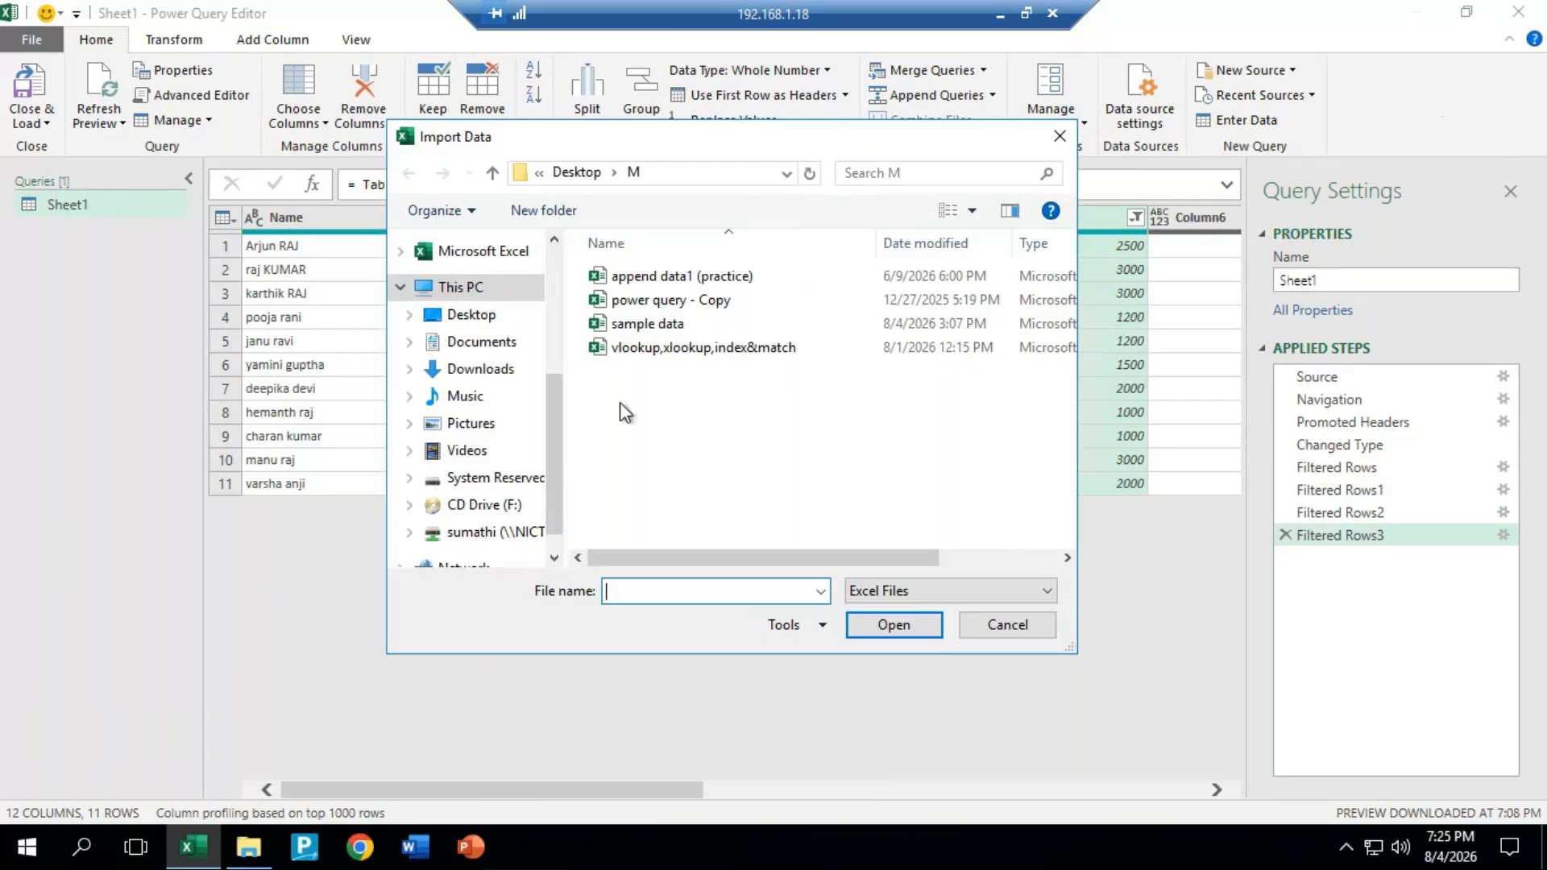
pyautogui.click(653, 327)
pyautogui.click(919, 628)
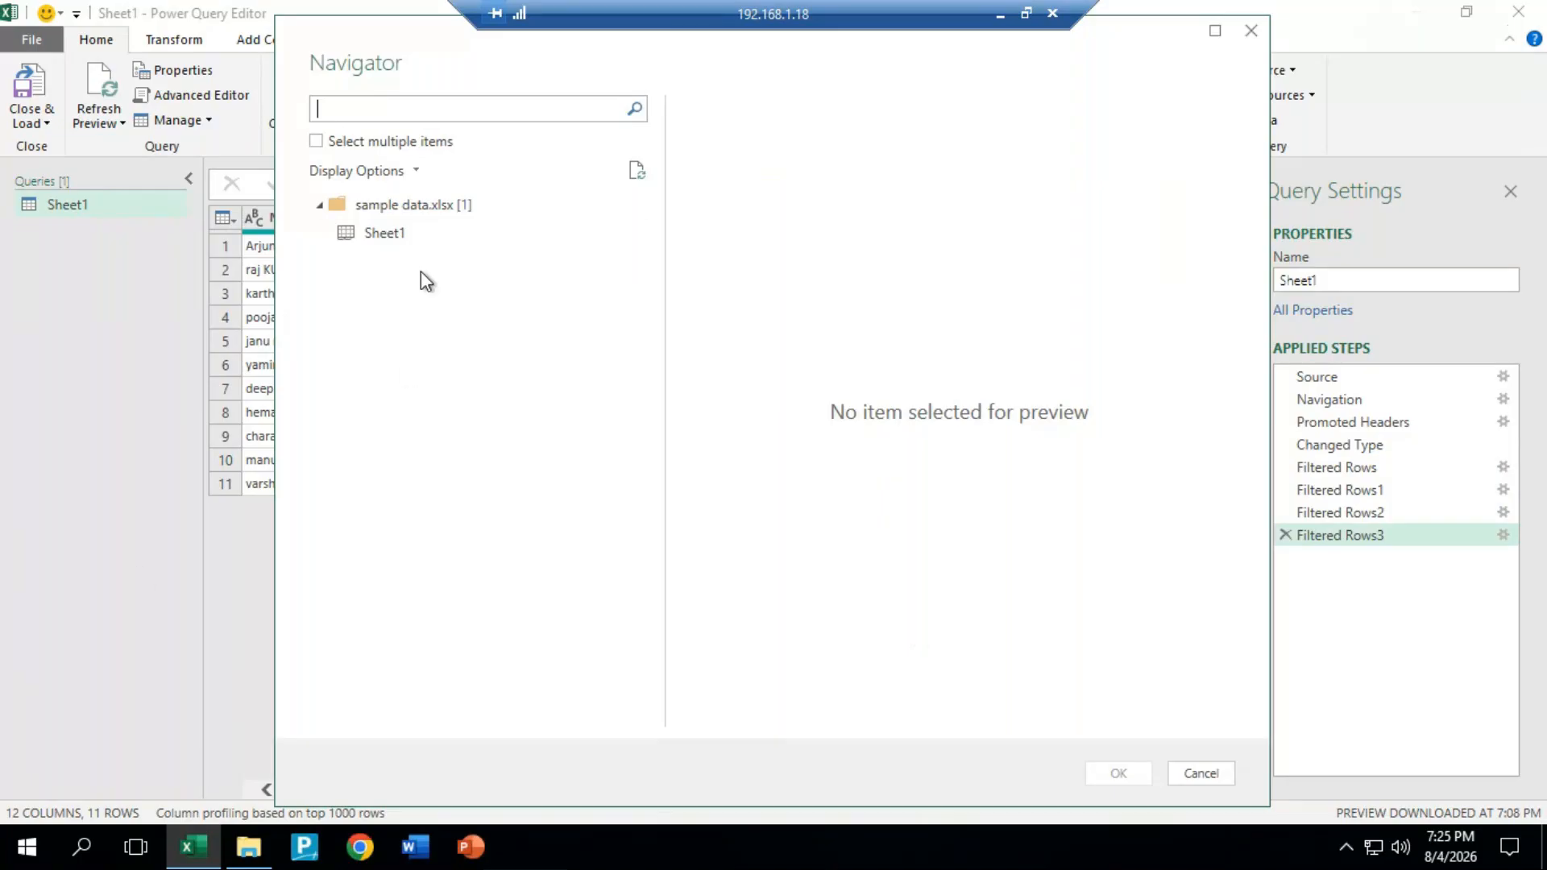
pyautogui.click(423, 234)
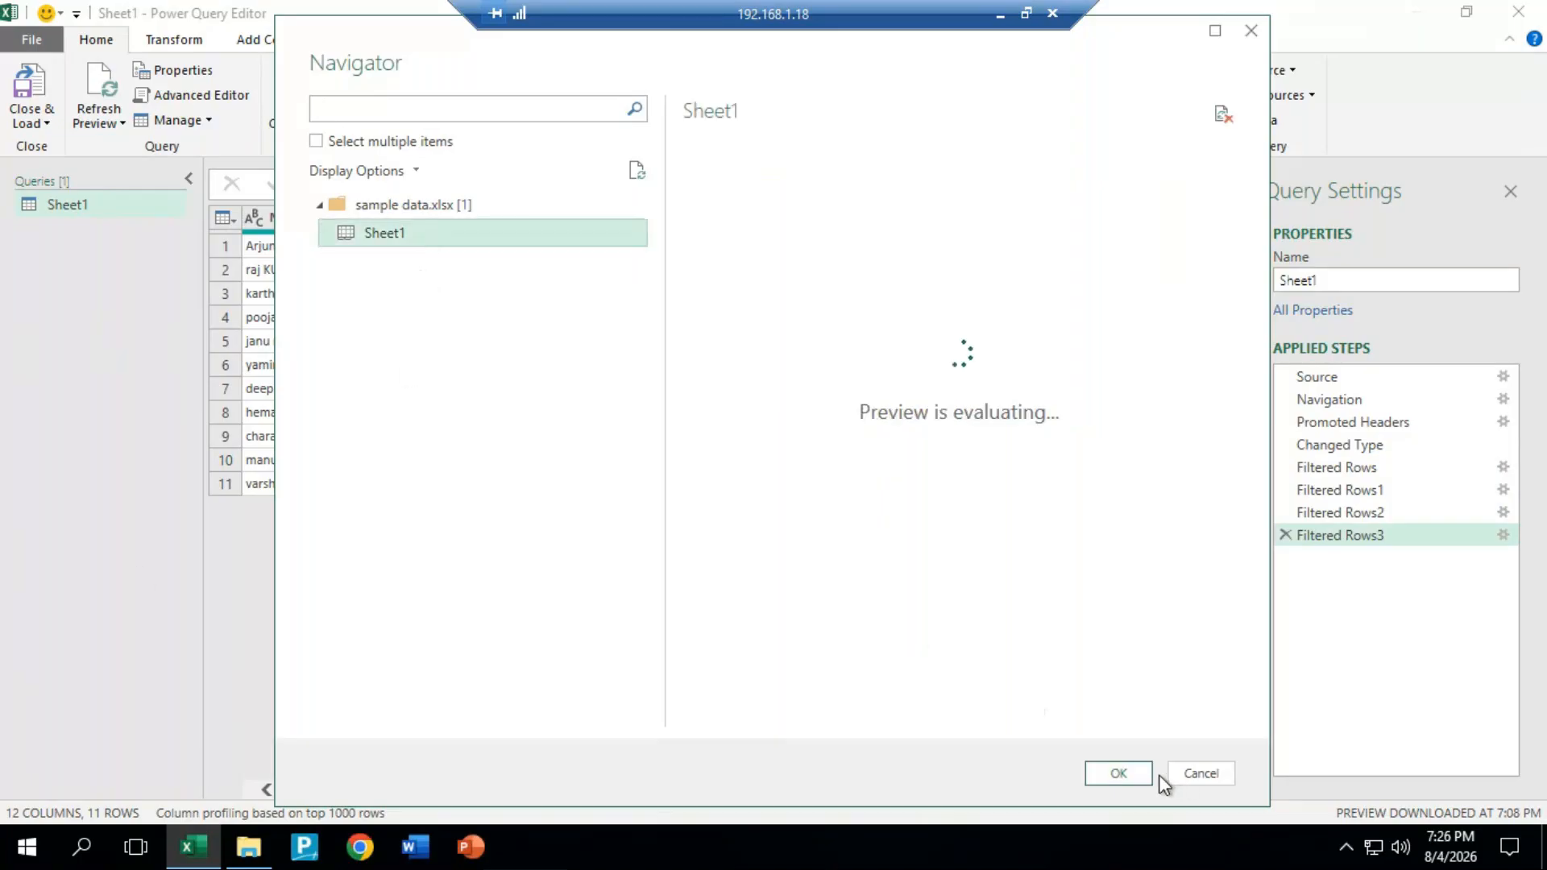
pyautogui.click(1119, 773)
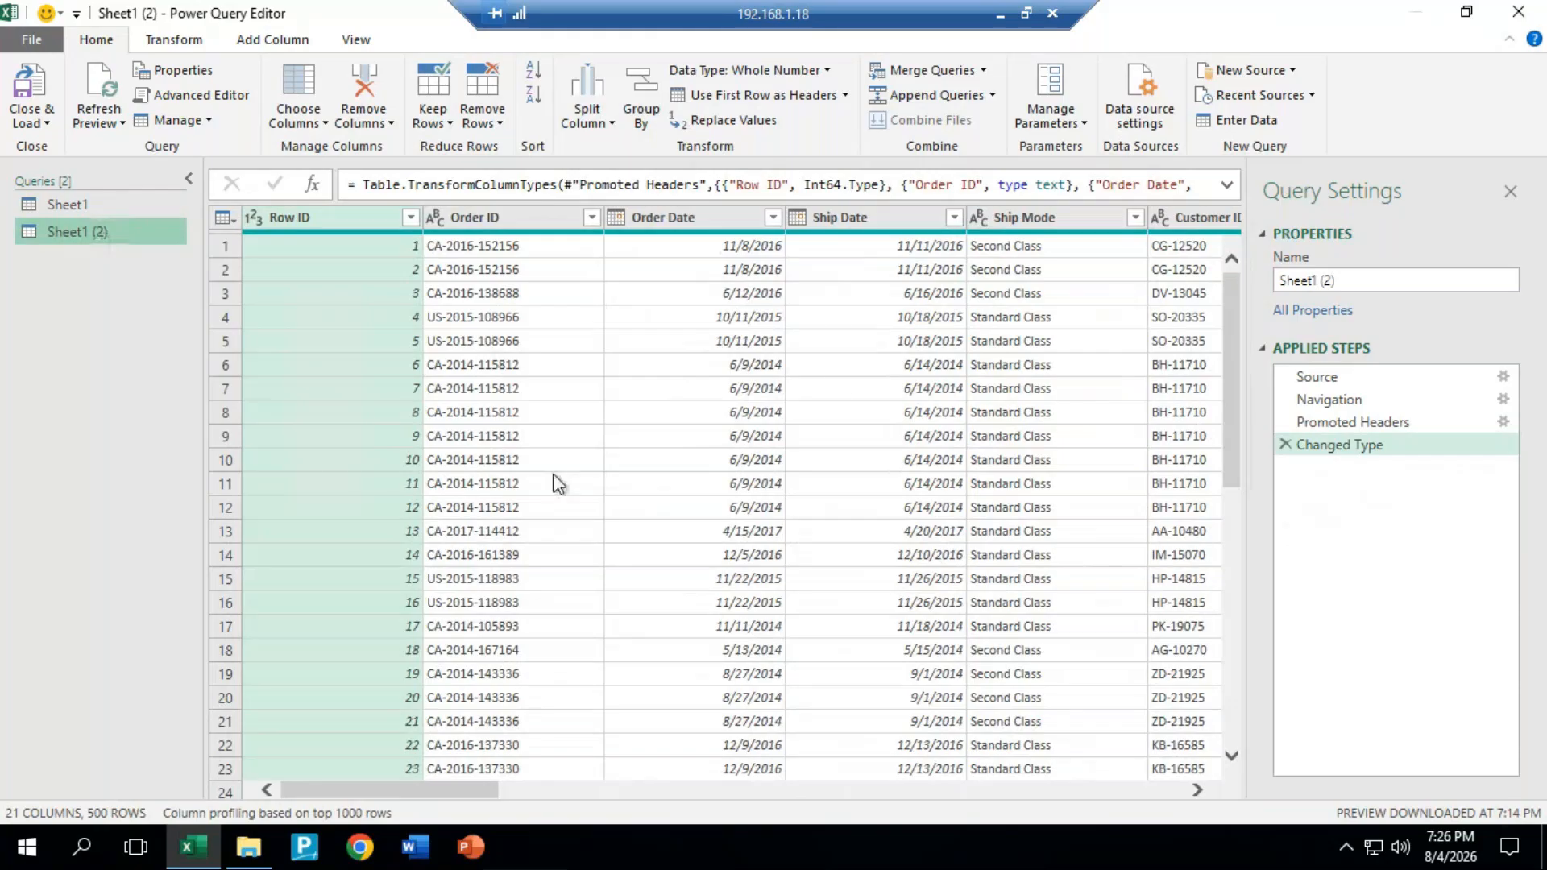
# Step: Switch between the two imported queries and look across the columns of the sample order data
pyautogui.click(74, 208)
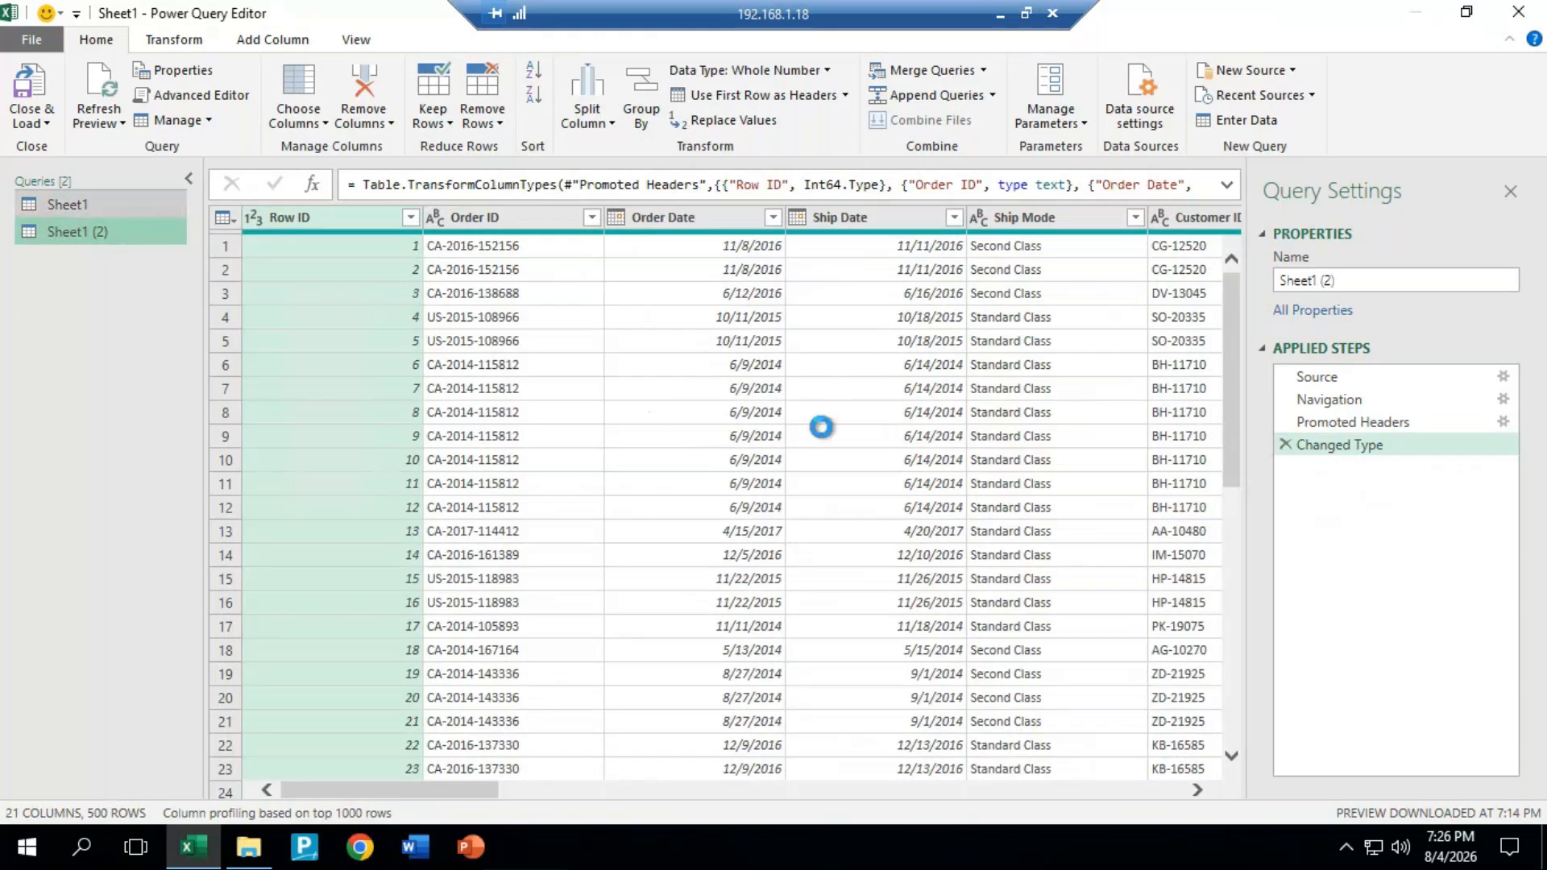
pyautogui.click(68, 232)
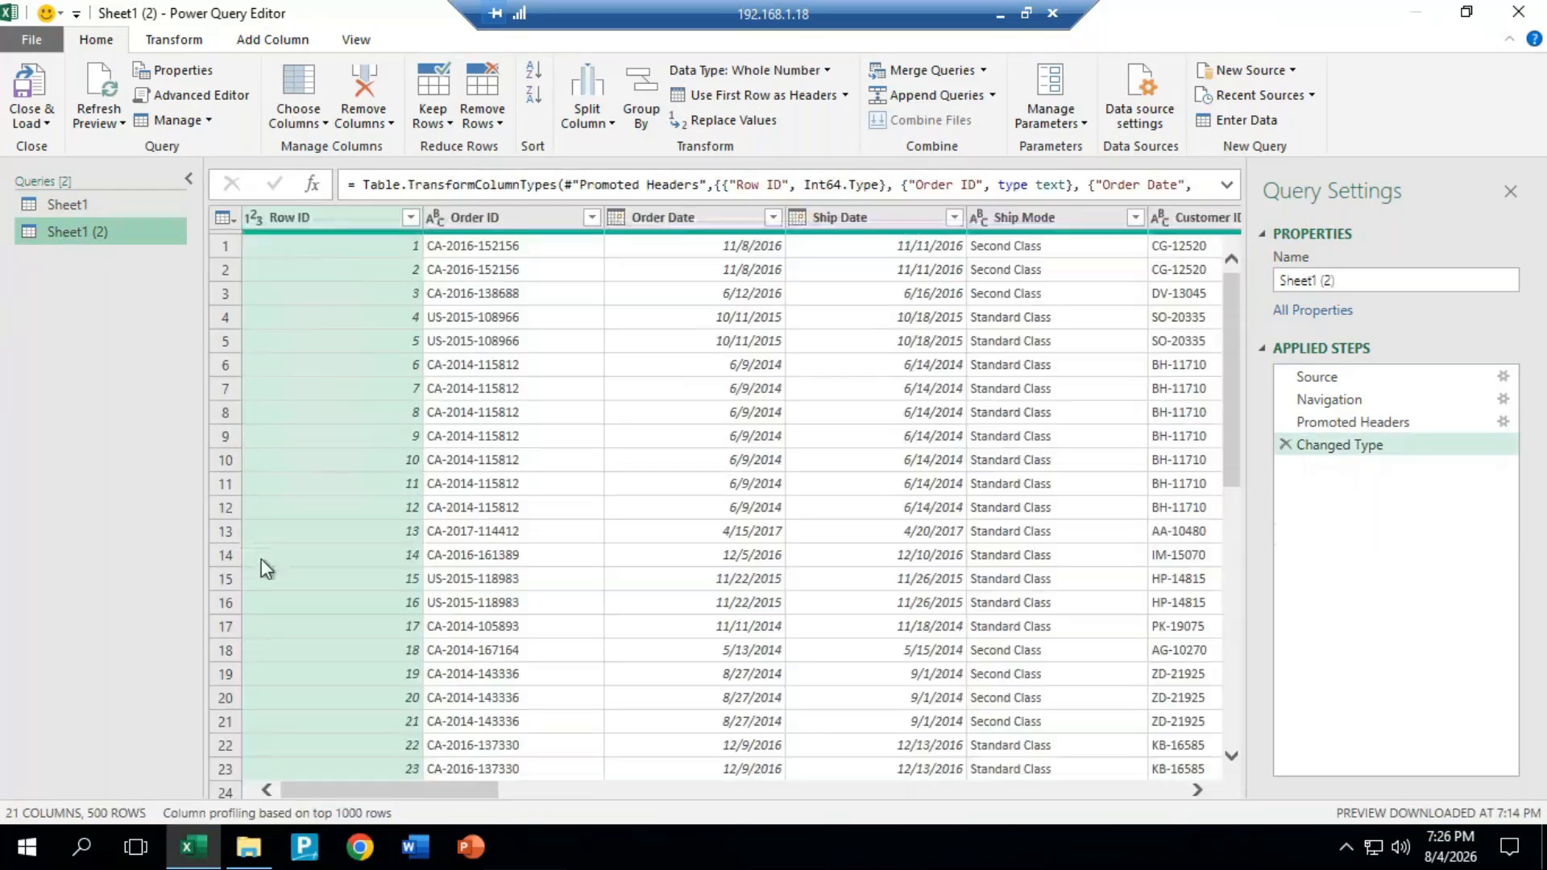
pyautogui.moveTo(427, 794); pyautogui.dragTo(588, 794)
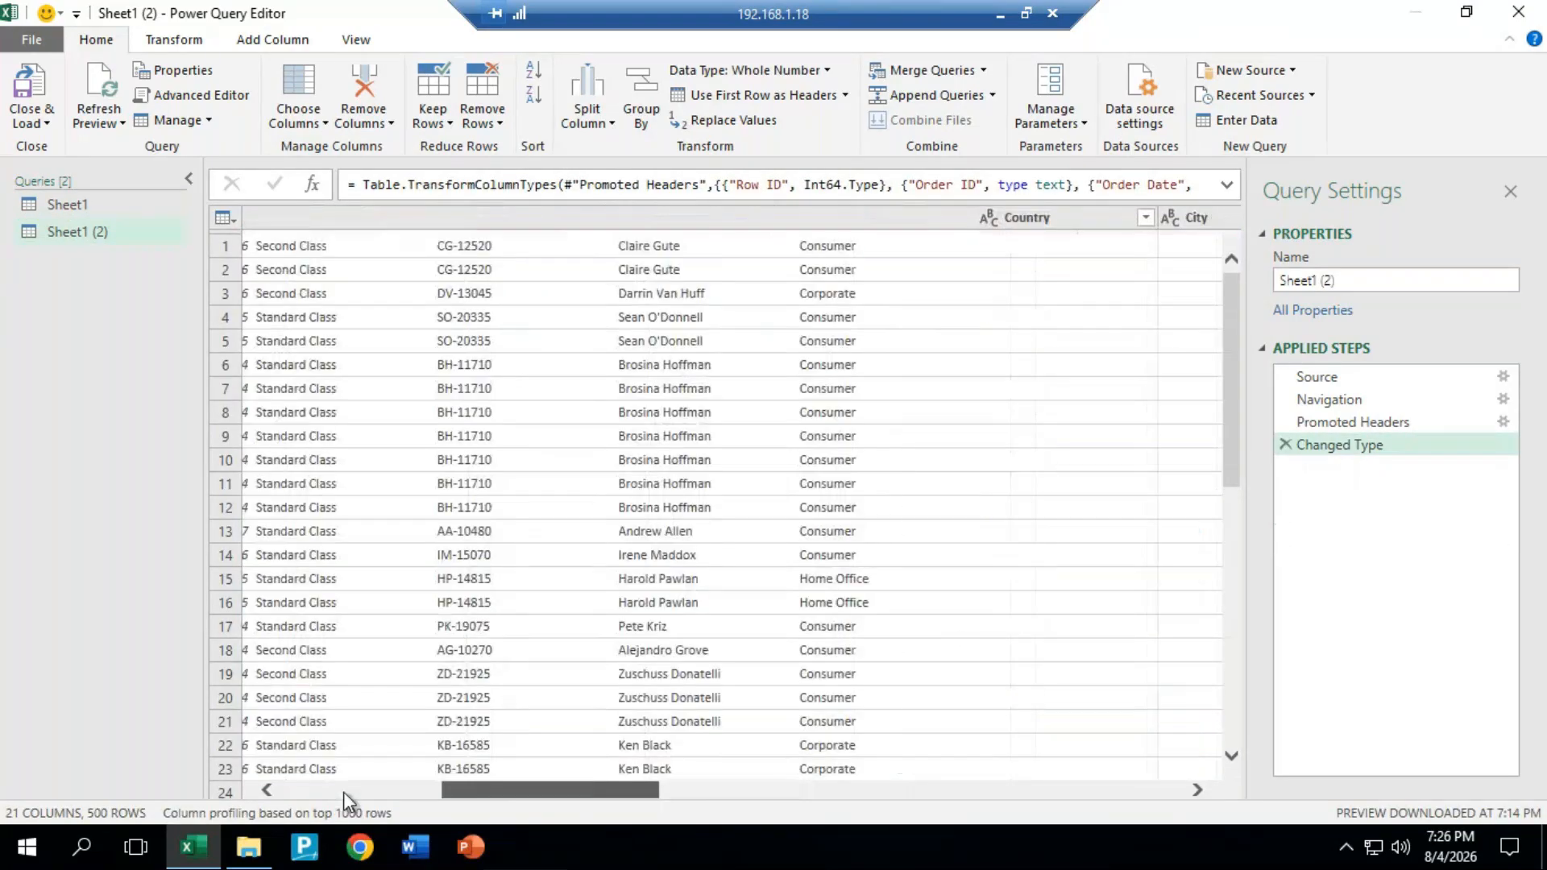
# Step: Try to open the column selection for the Sheet1 (2) query
pyautogui.click(343, 791)
pyautogui.click(346, 42)
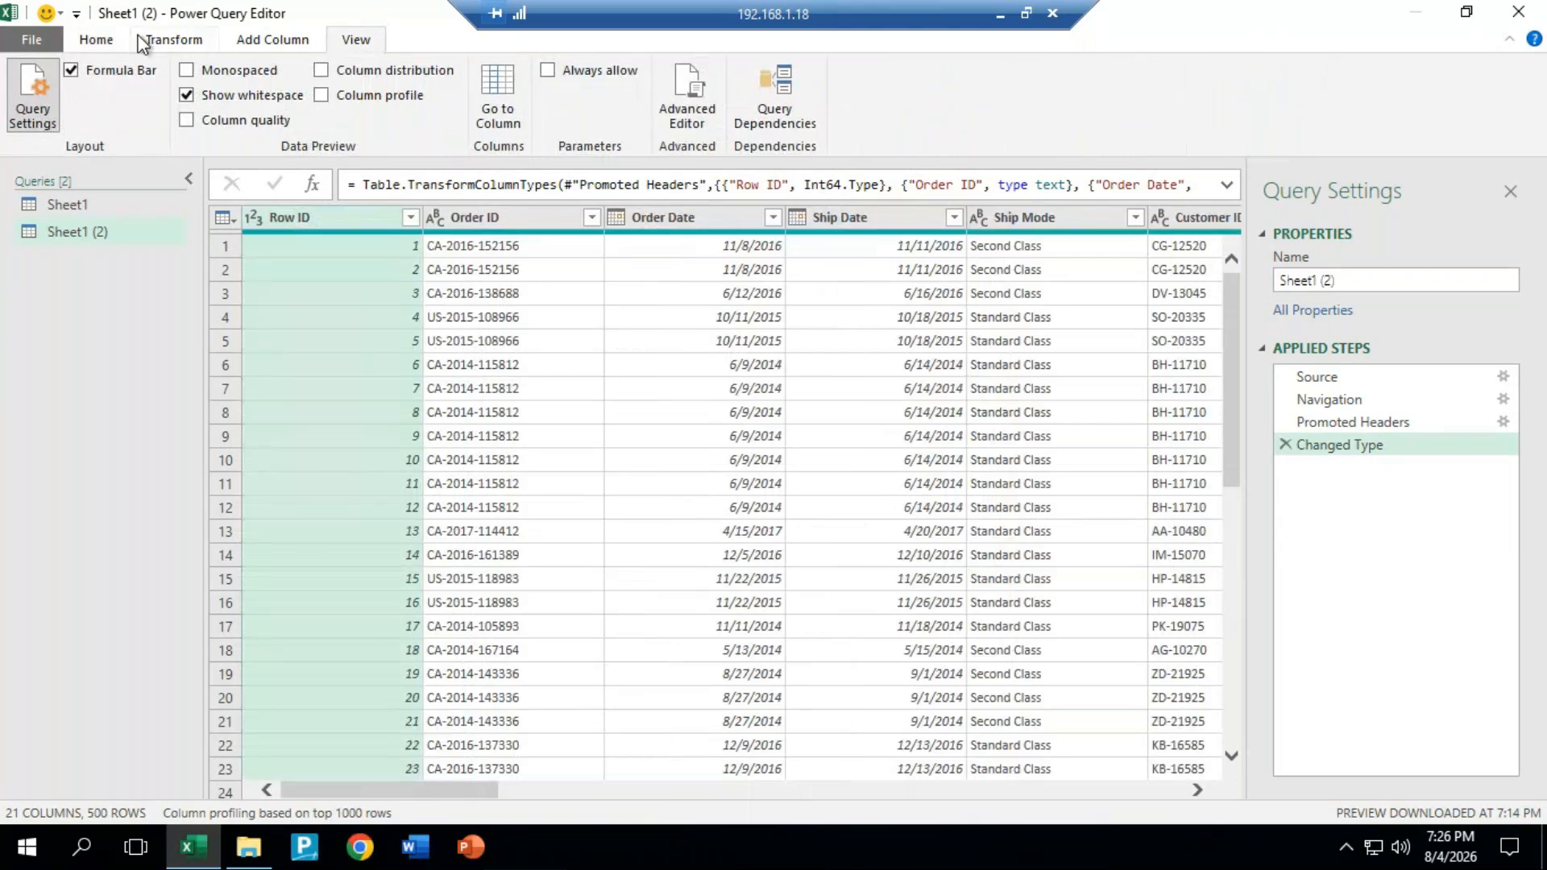
pyautogui.click(108, 40)
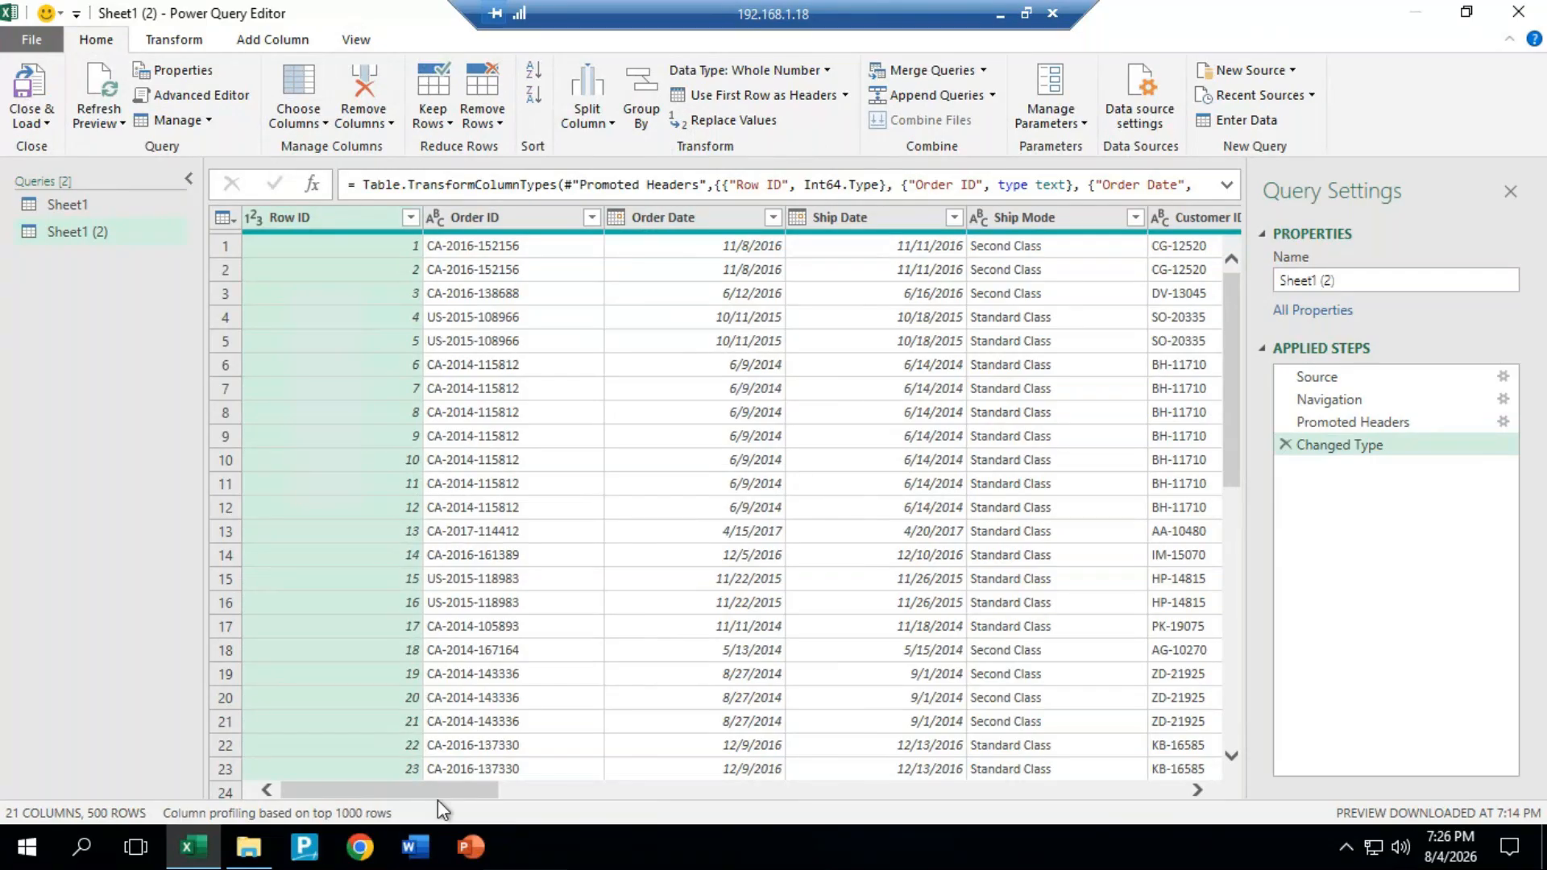
pyautogui.moveTo(438, 795); pyautogui.dragTo(366, 775)
pyautogui.click(327, 123)
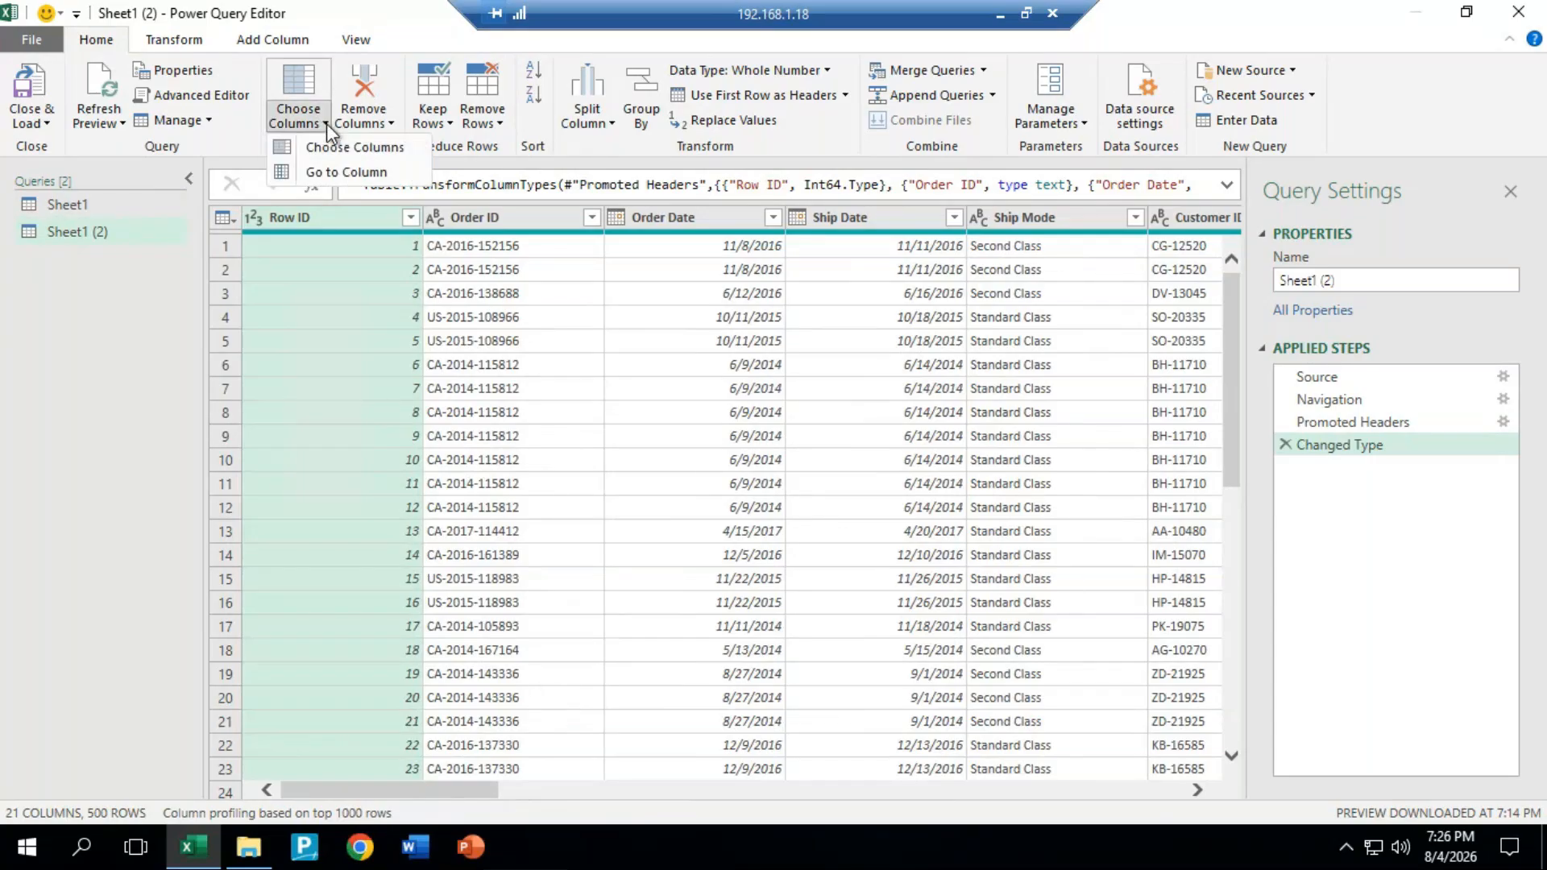
pyautogui.click(369, 150)
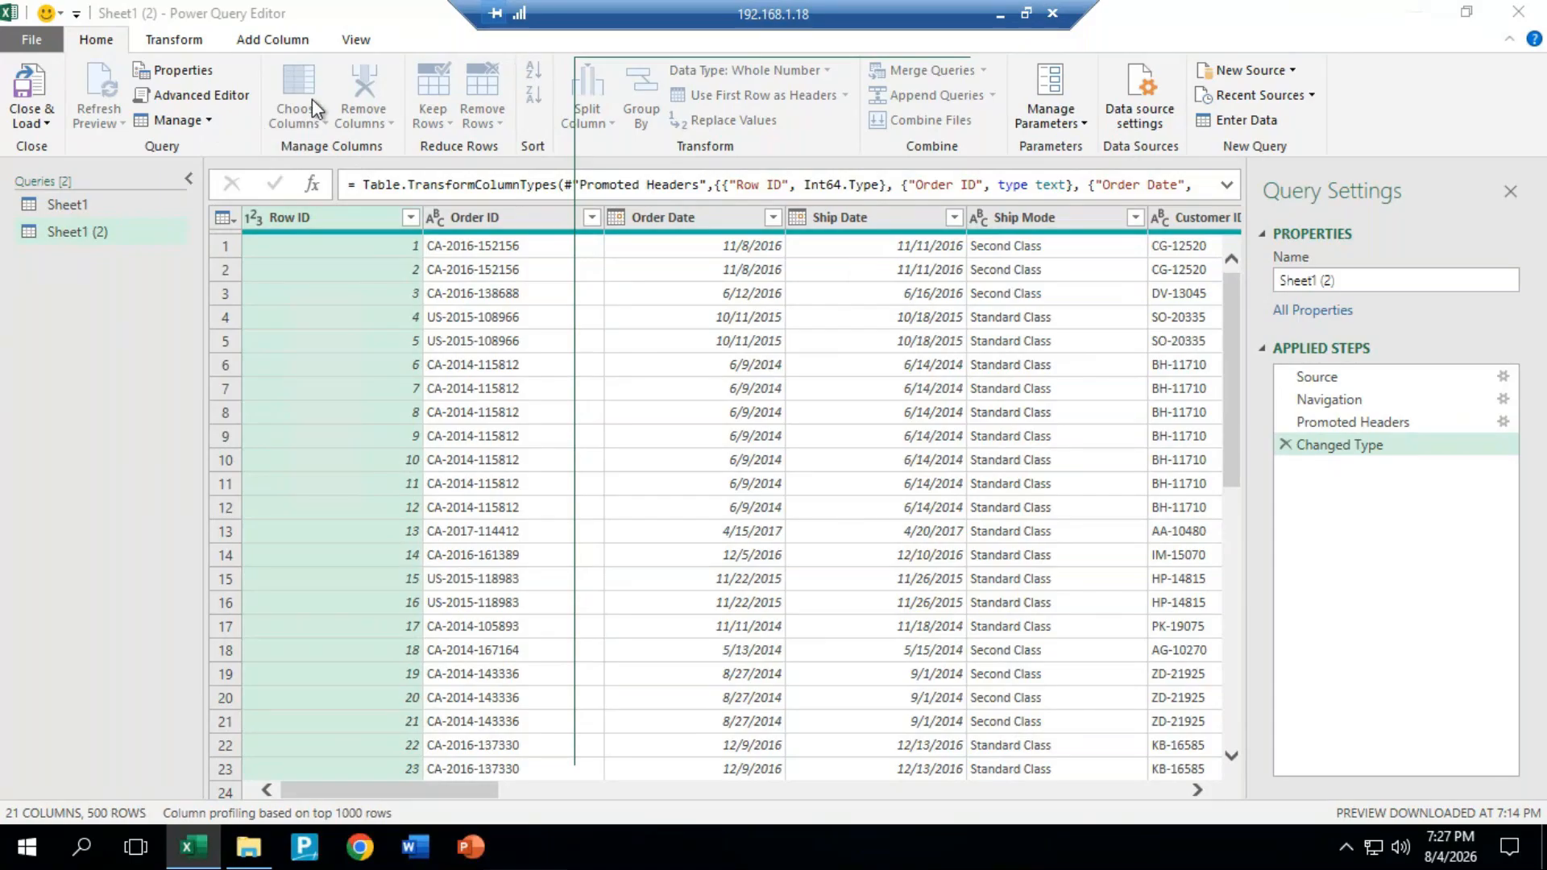
# Step: Minimise the remote session, meeting and browser windows to reach the local desktop, and refresh the desktop
pyautogui.click(1000, 15)
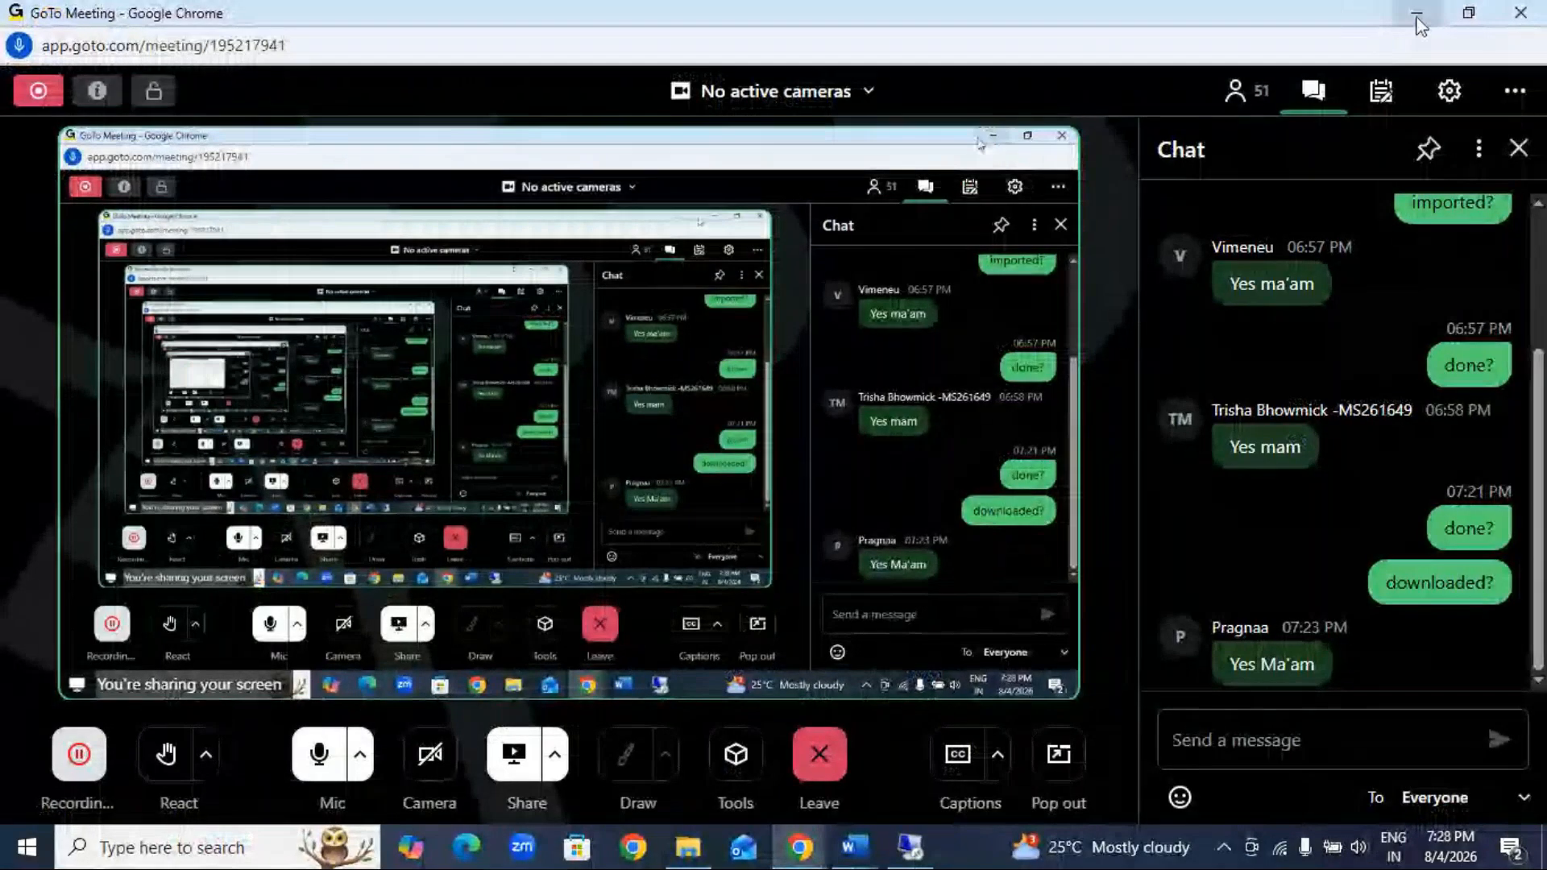
pyautogui.click(1415, 13)
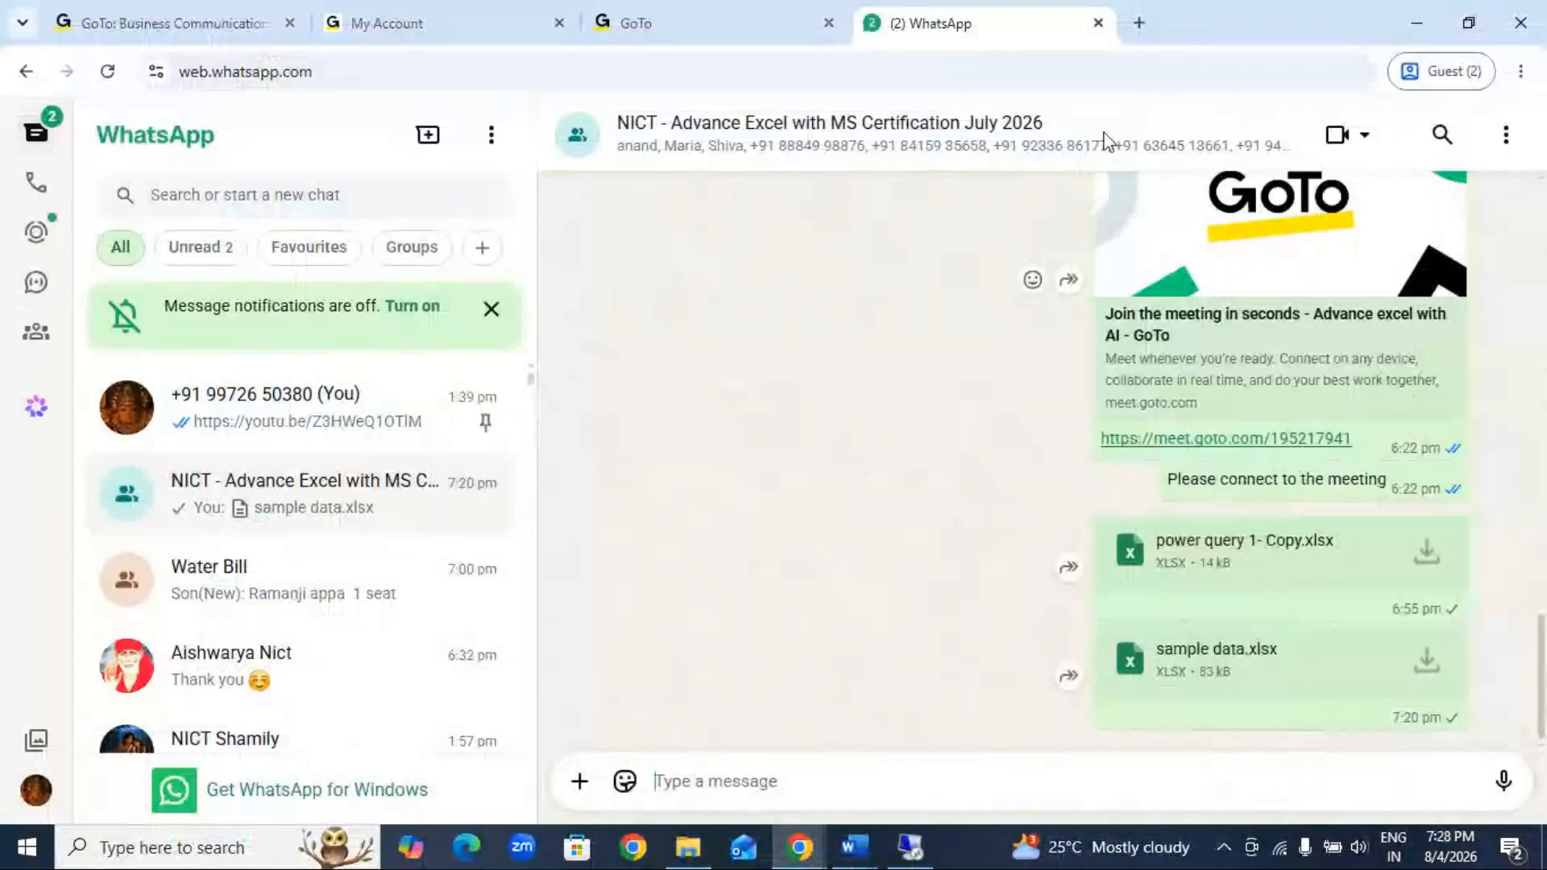
pyautogui.click(1415, 22)
pyautogui.rightClick(1075, 140)
pyautogui.click(1096, 164)
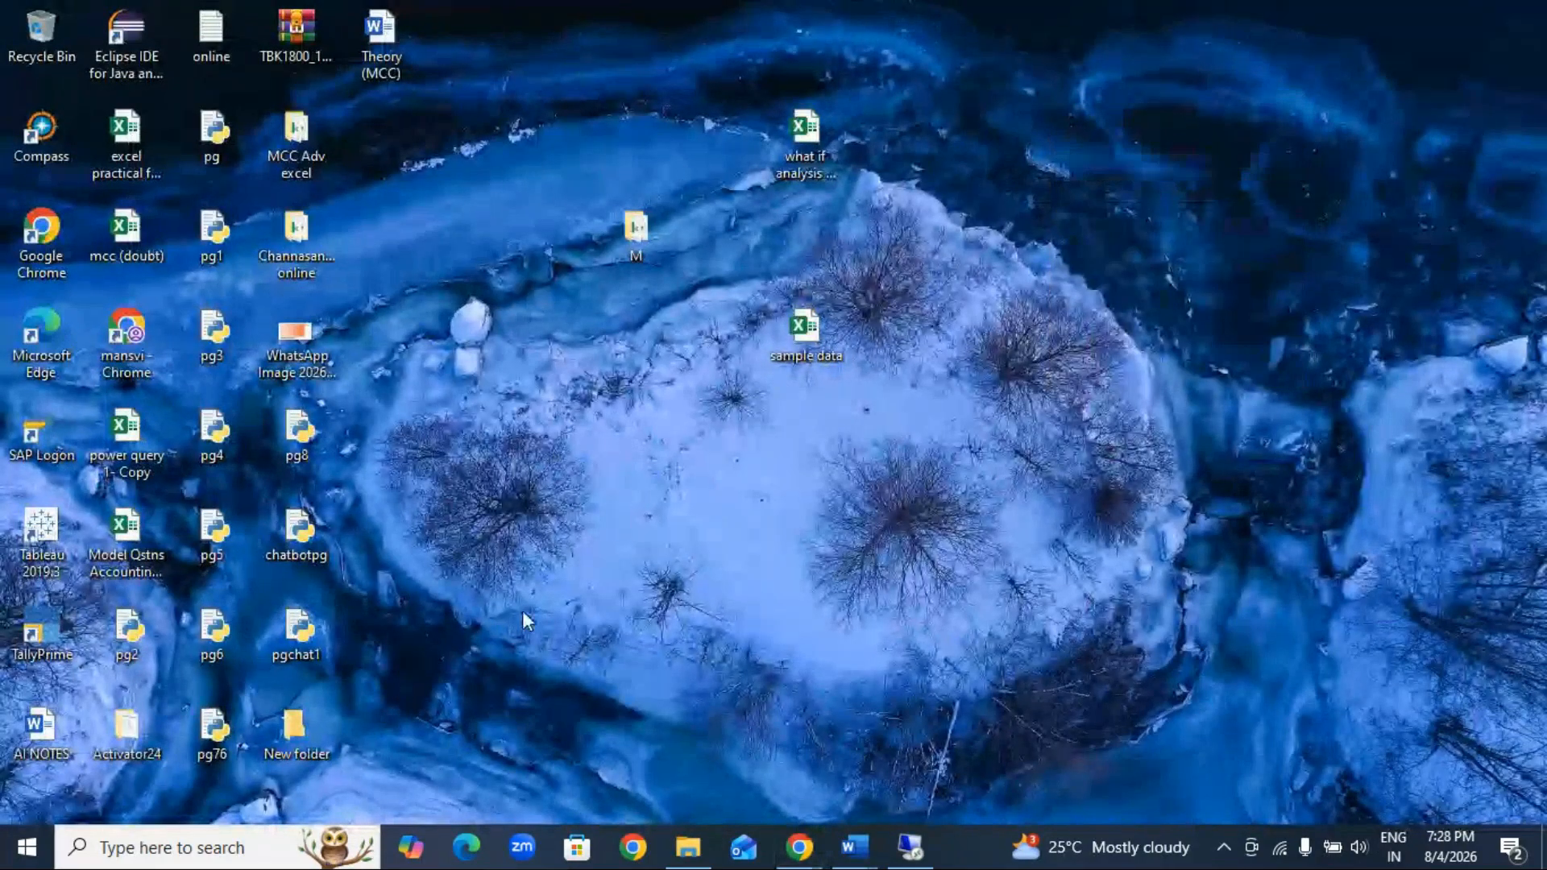
# Step: Find and launch Excel on the local computer and create a new blank workbook
pyautogui.click(278, 834)
pyautogui.write('excel')
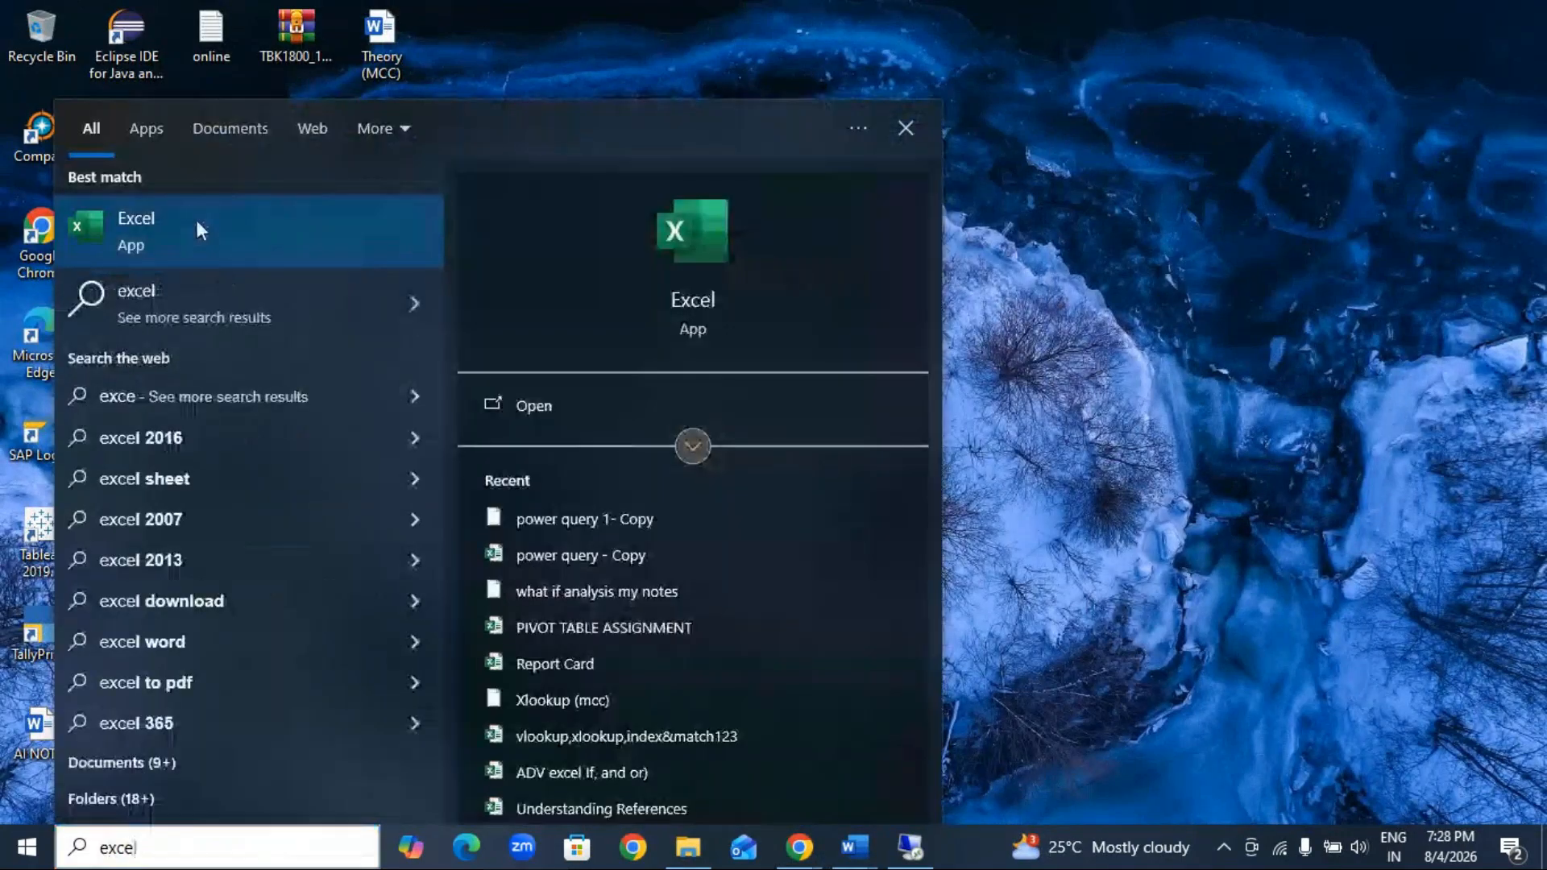
pyautogui.click(196, 228)
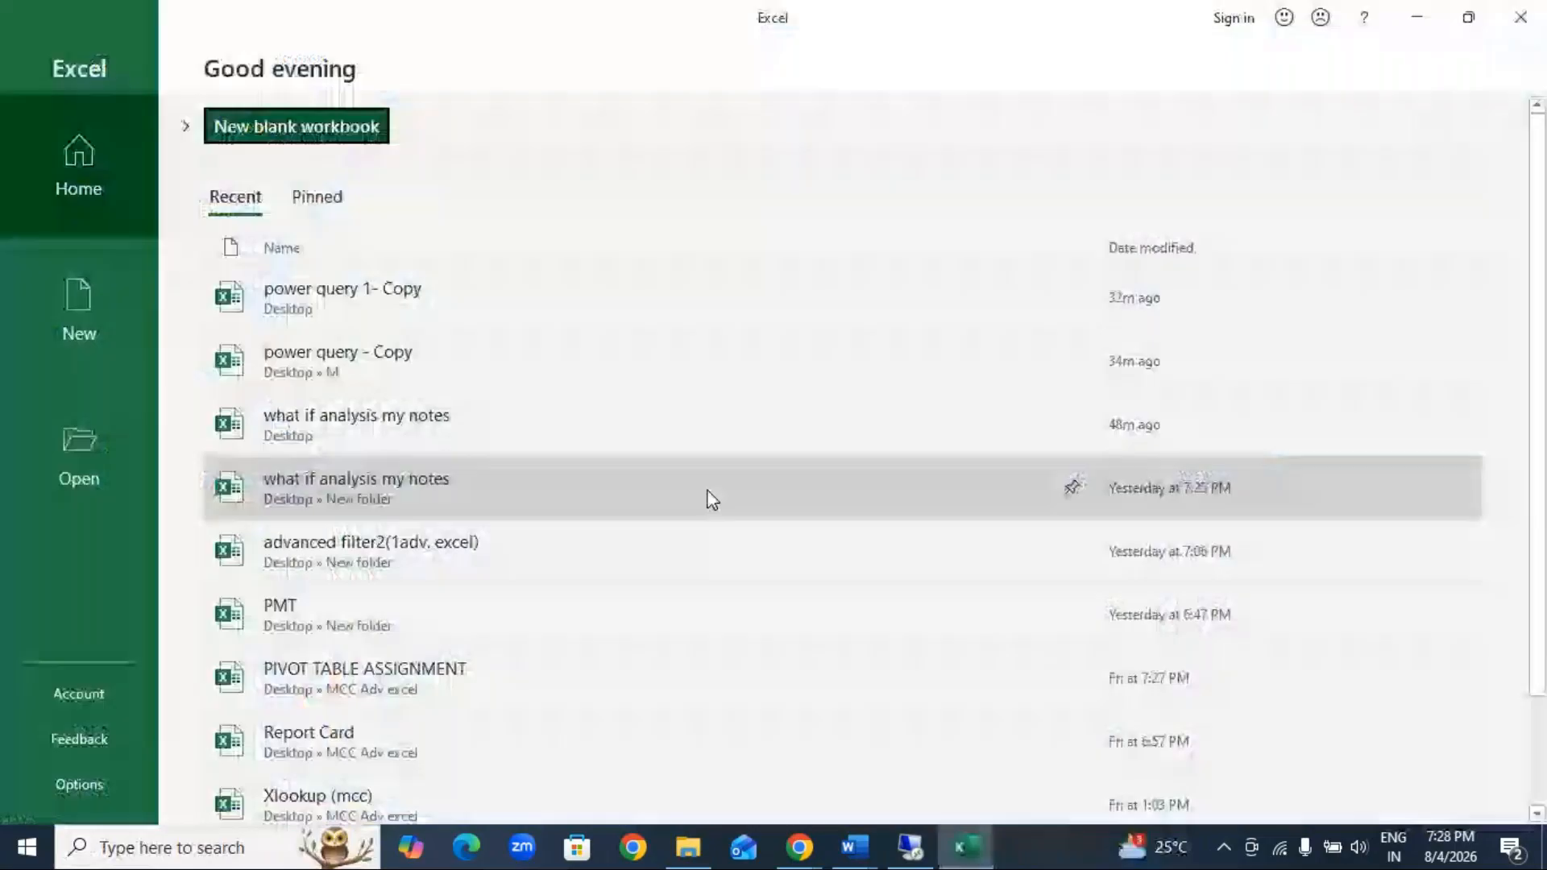
pyautogui.click(300, 126)
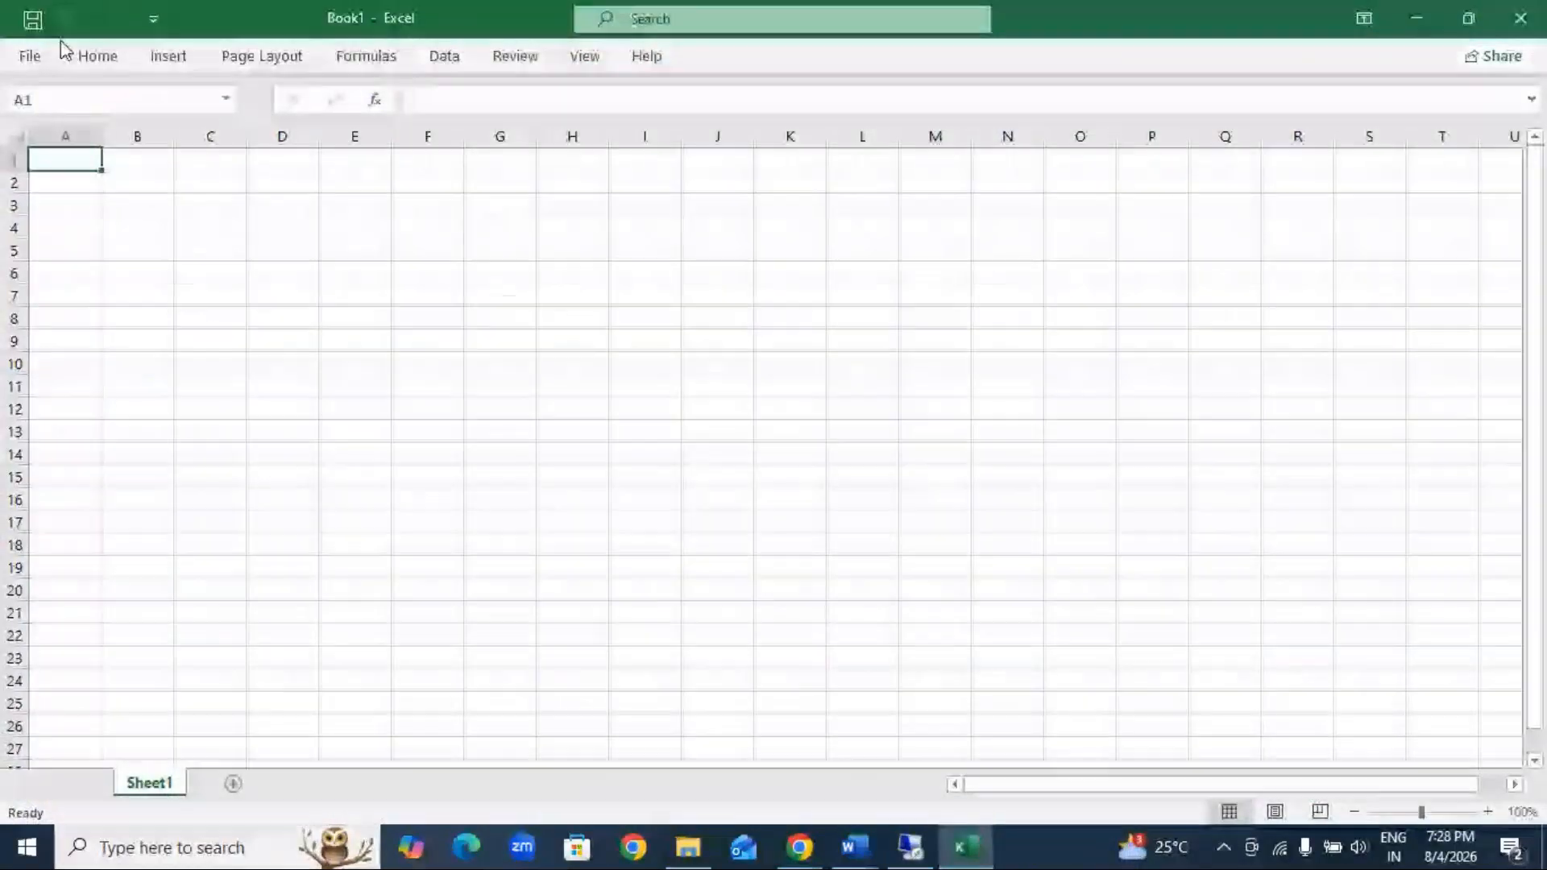
# Step: Import the sample data workbook from the Desktop folder as an external Excel data source
pyautogui.click(444, 55)
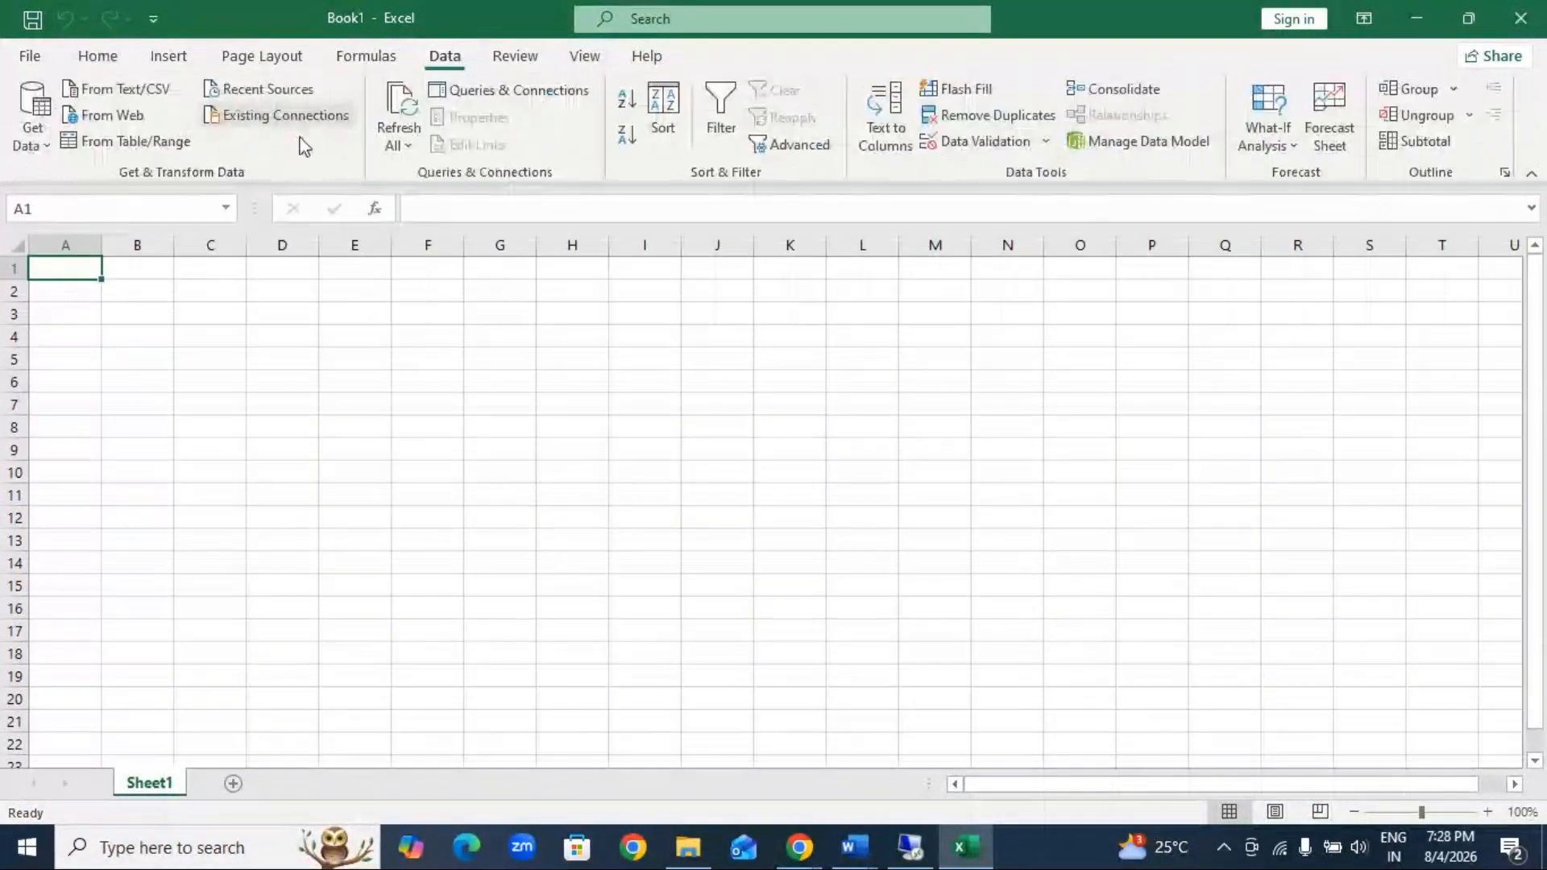
pyautogui.click(36, 129)
pyautogui.moveTo(112, 182)
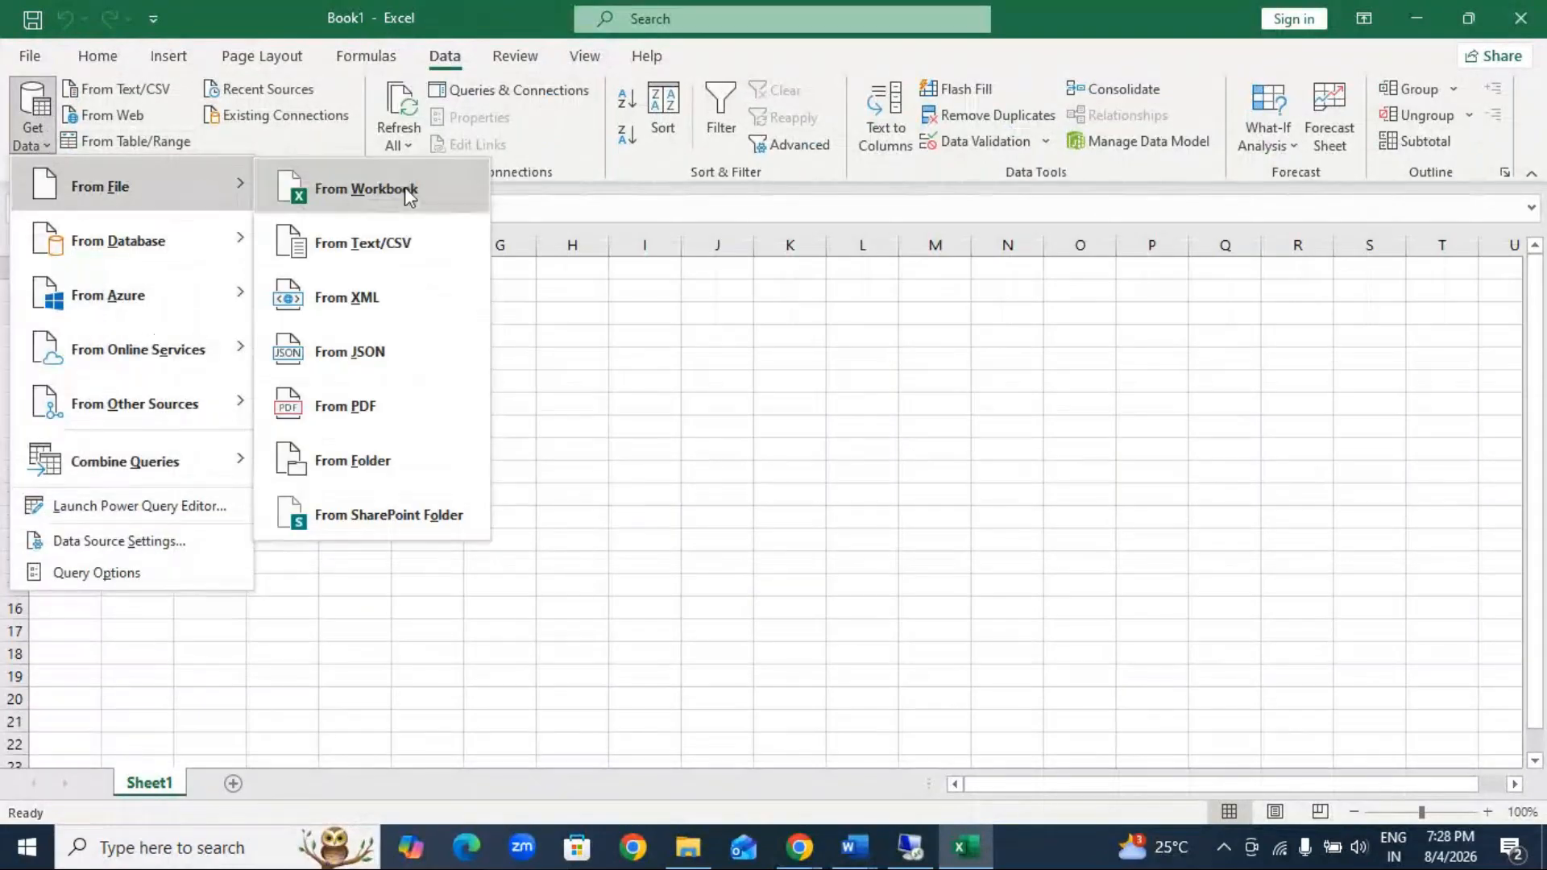
pyautogui.click(409, 190)
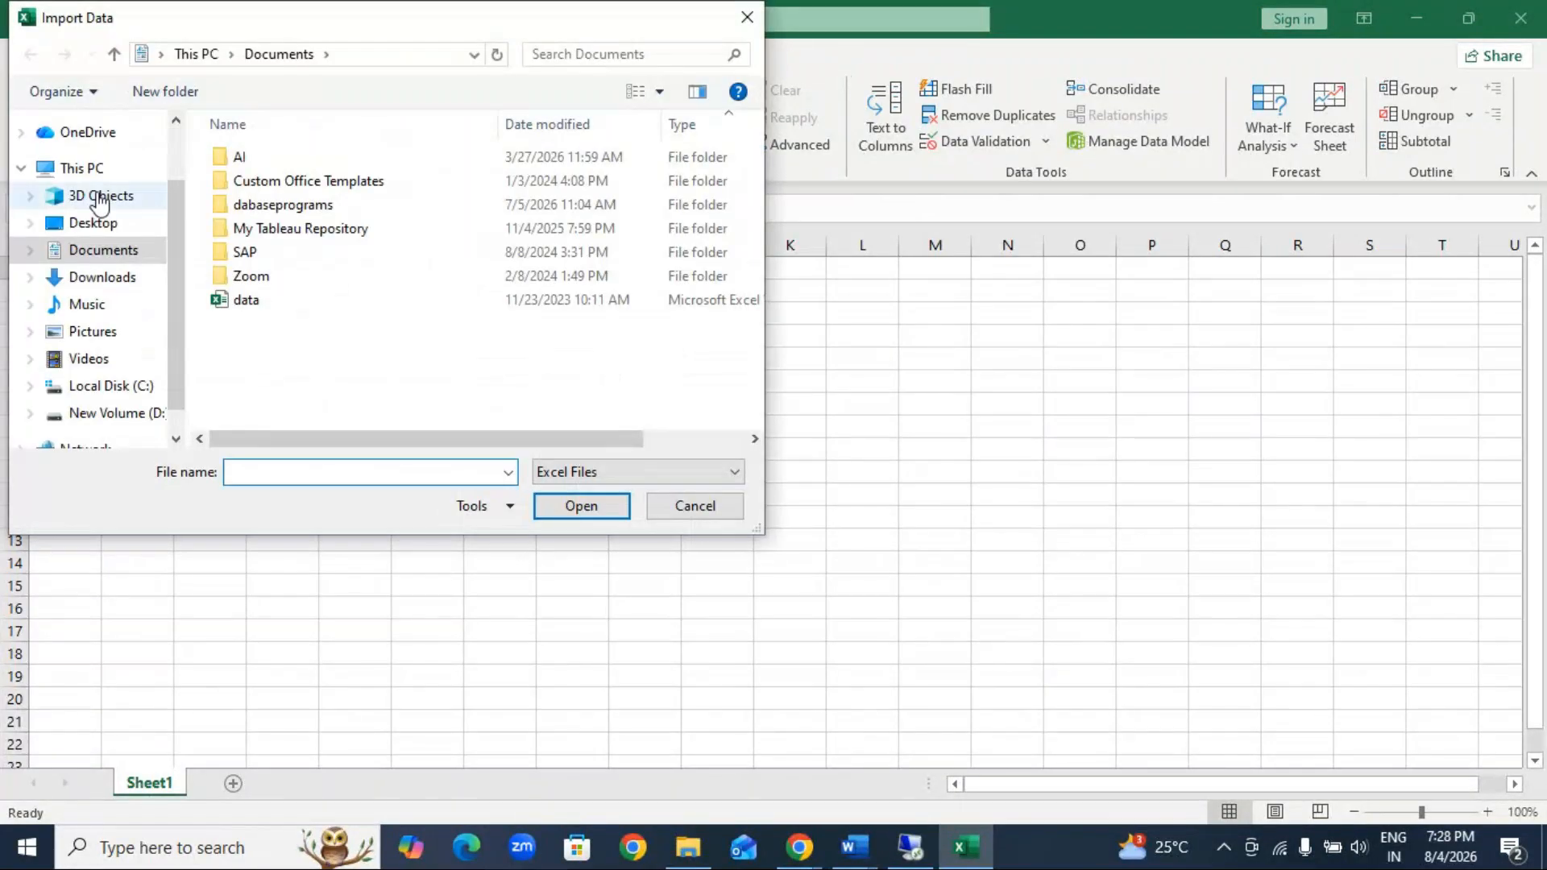
pyautogui.click(100, 224)
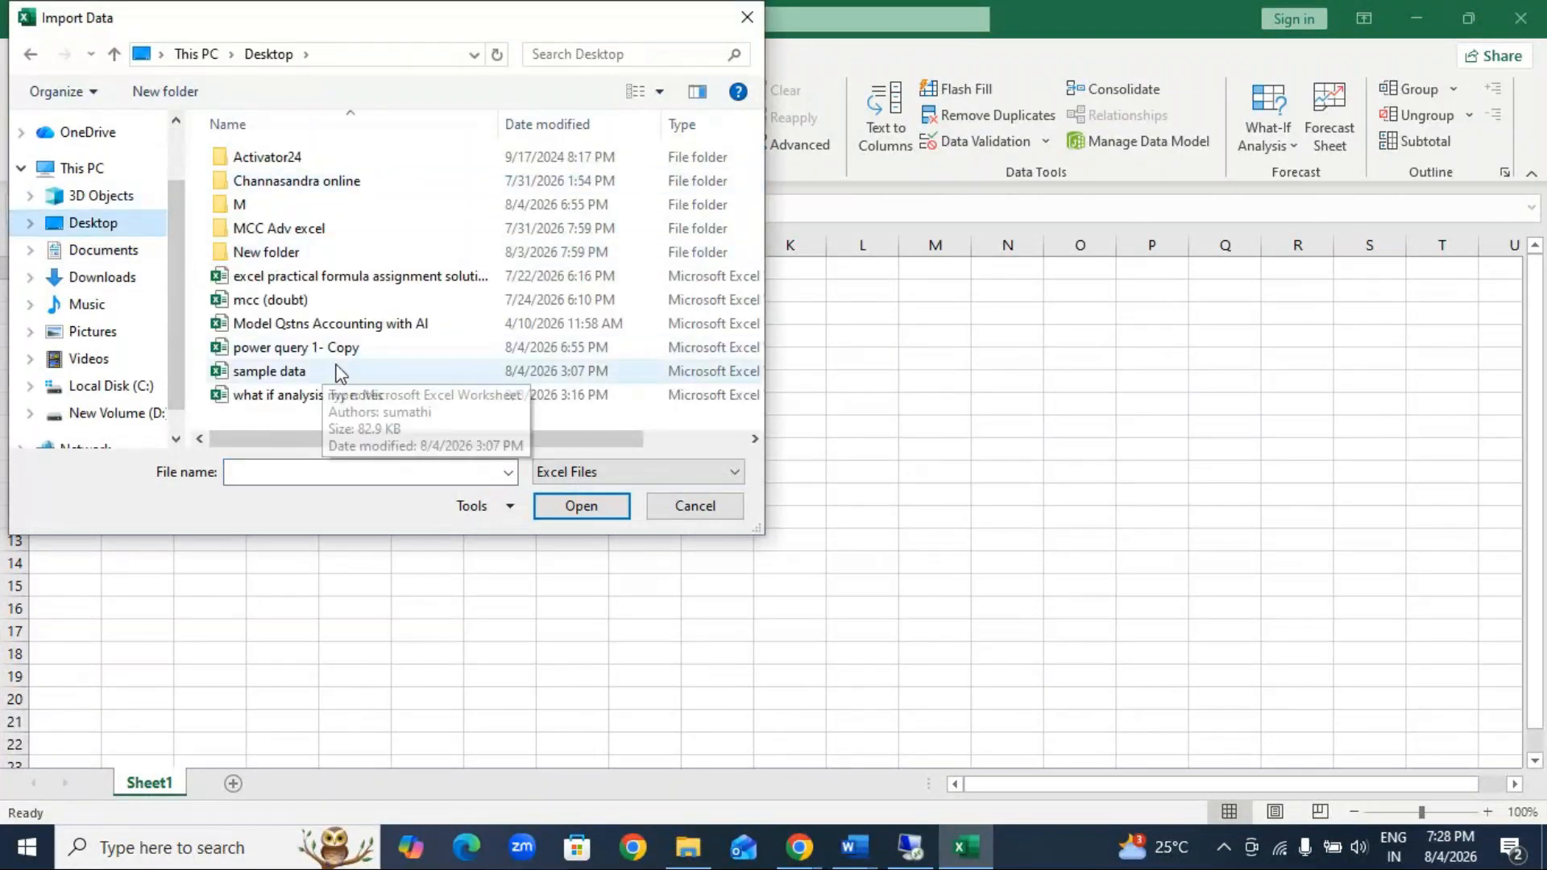
pyautogui.hscroll(2, 345, 389)
pyautogui.click(216, 348)
pyautogui.click(214, 372)
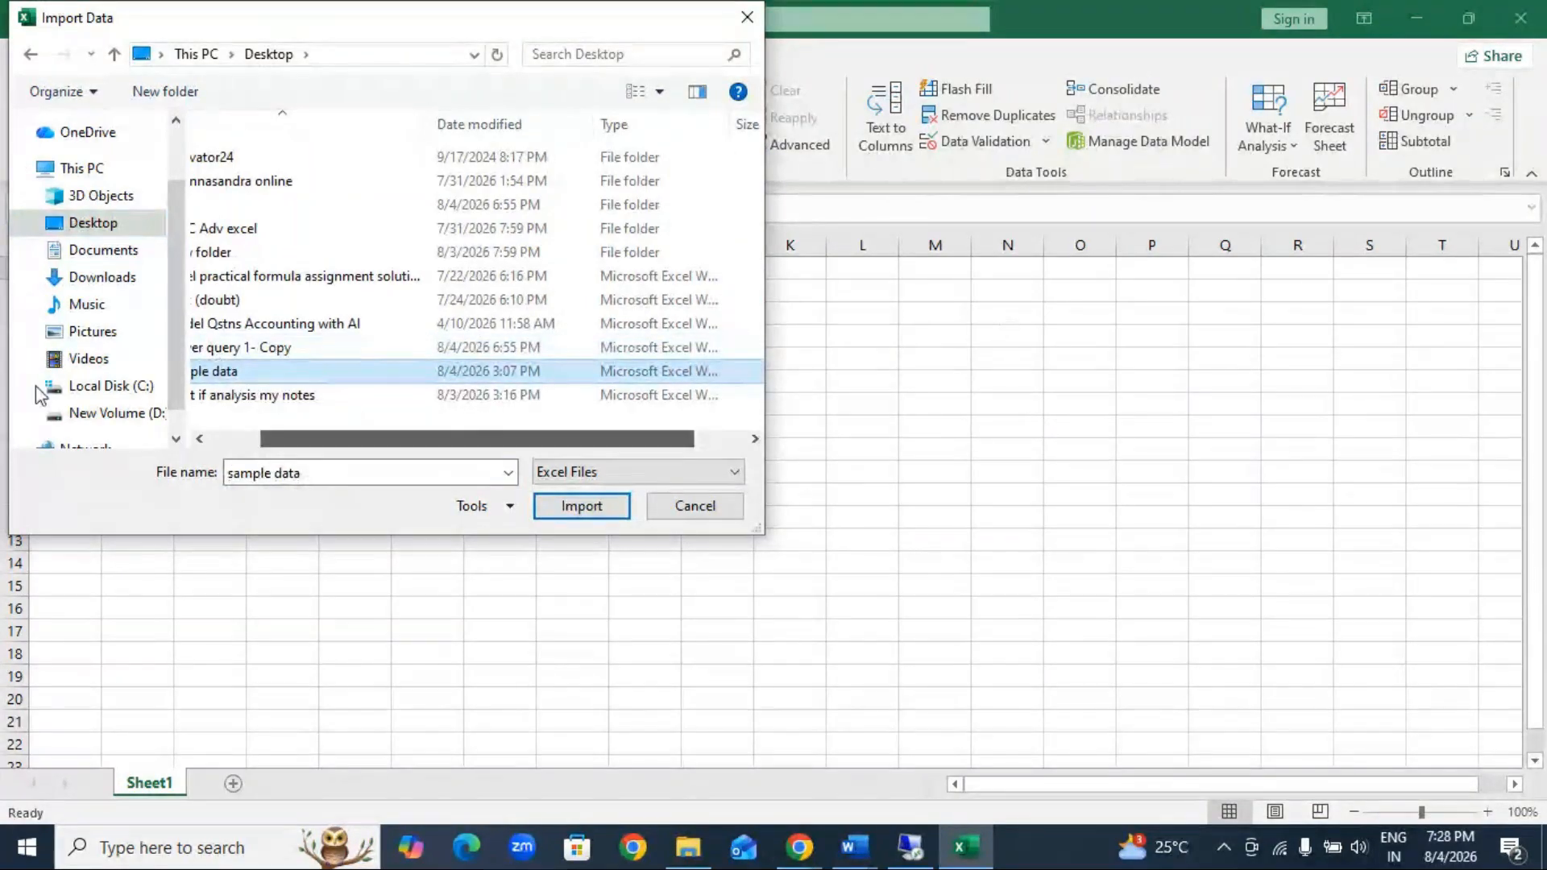
pyautogui.moveTo(355, 442); pyautogui.dragTo(195, 439)
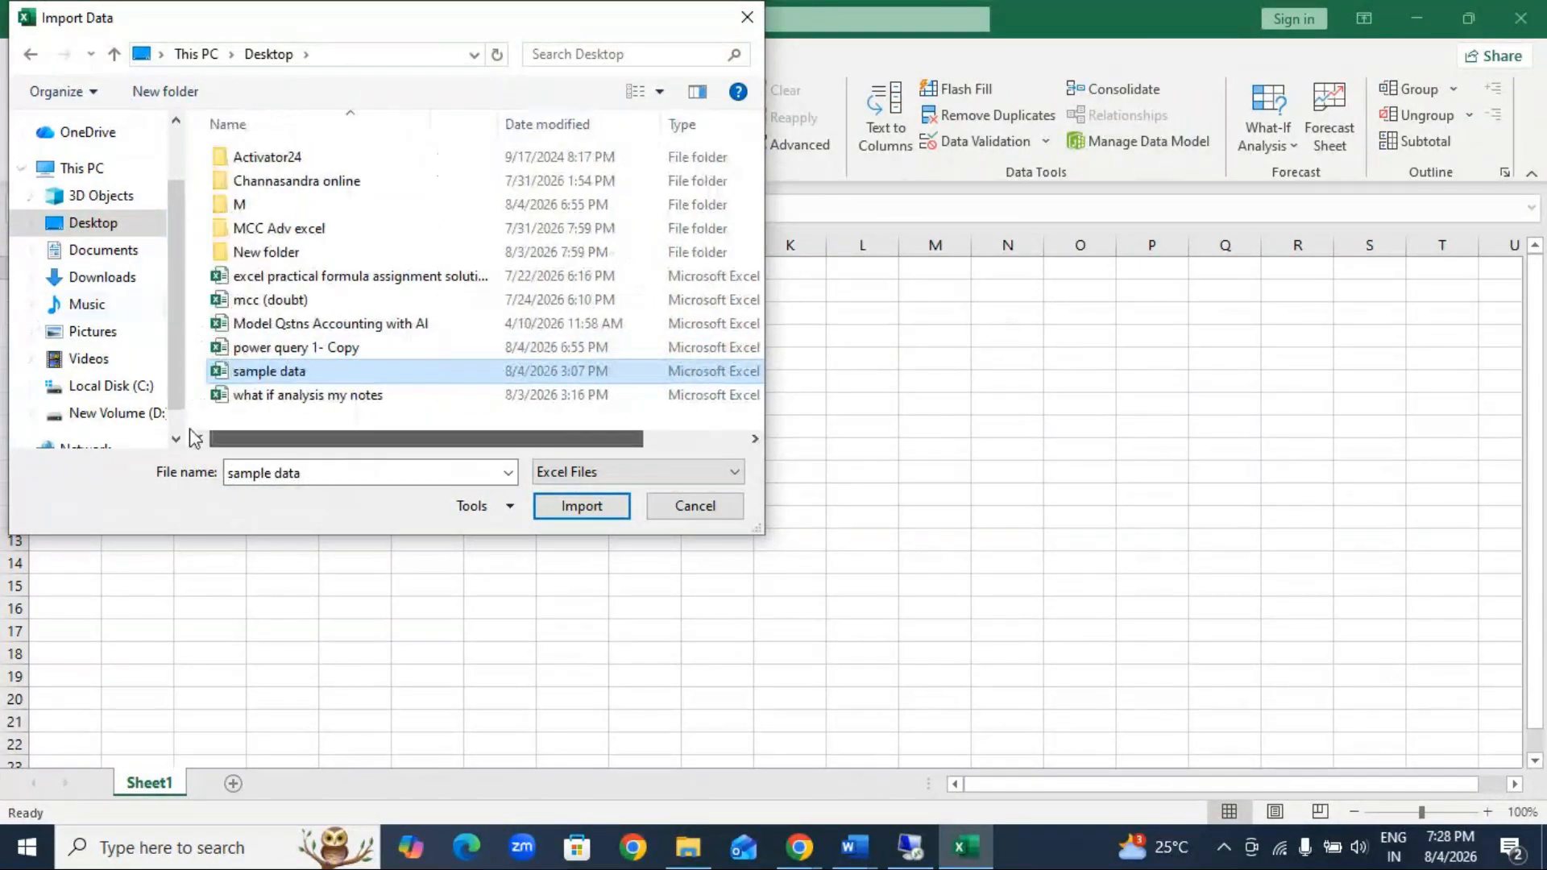
pyautogui.click(608, 512)
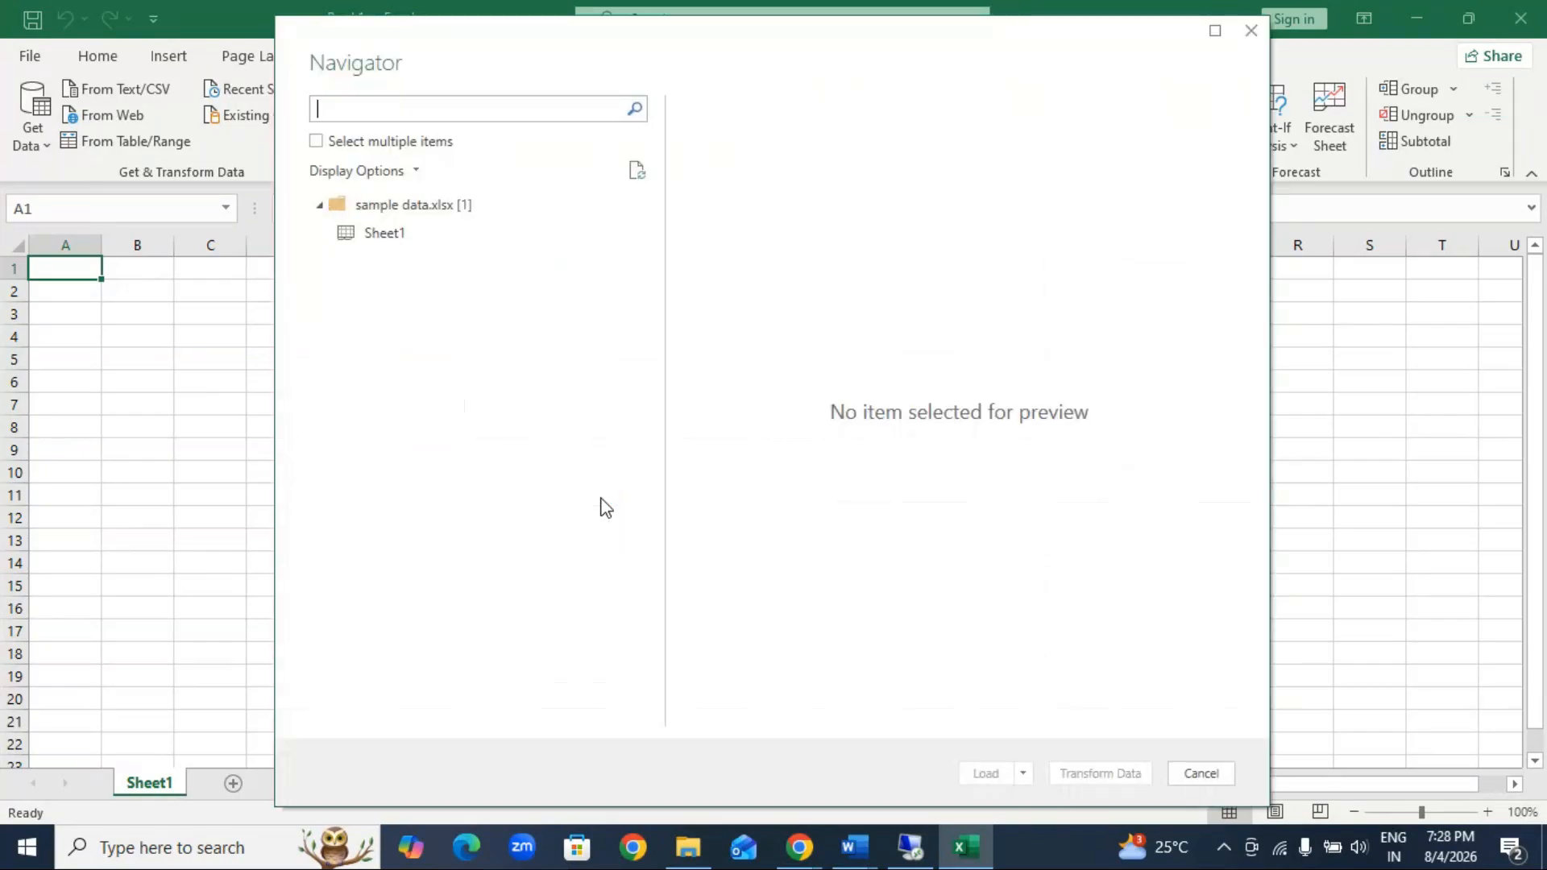
# Step: Load Sheet1 of the sample data into Power Query Editor for transformation and maximise the editor
pyautogui.click(401, 234)
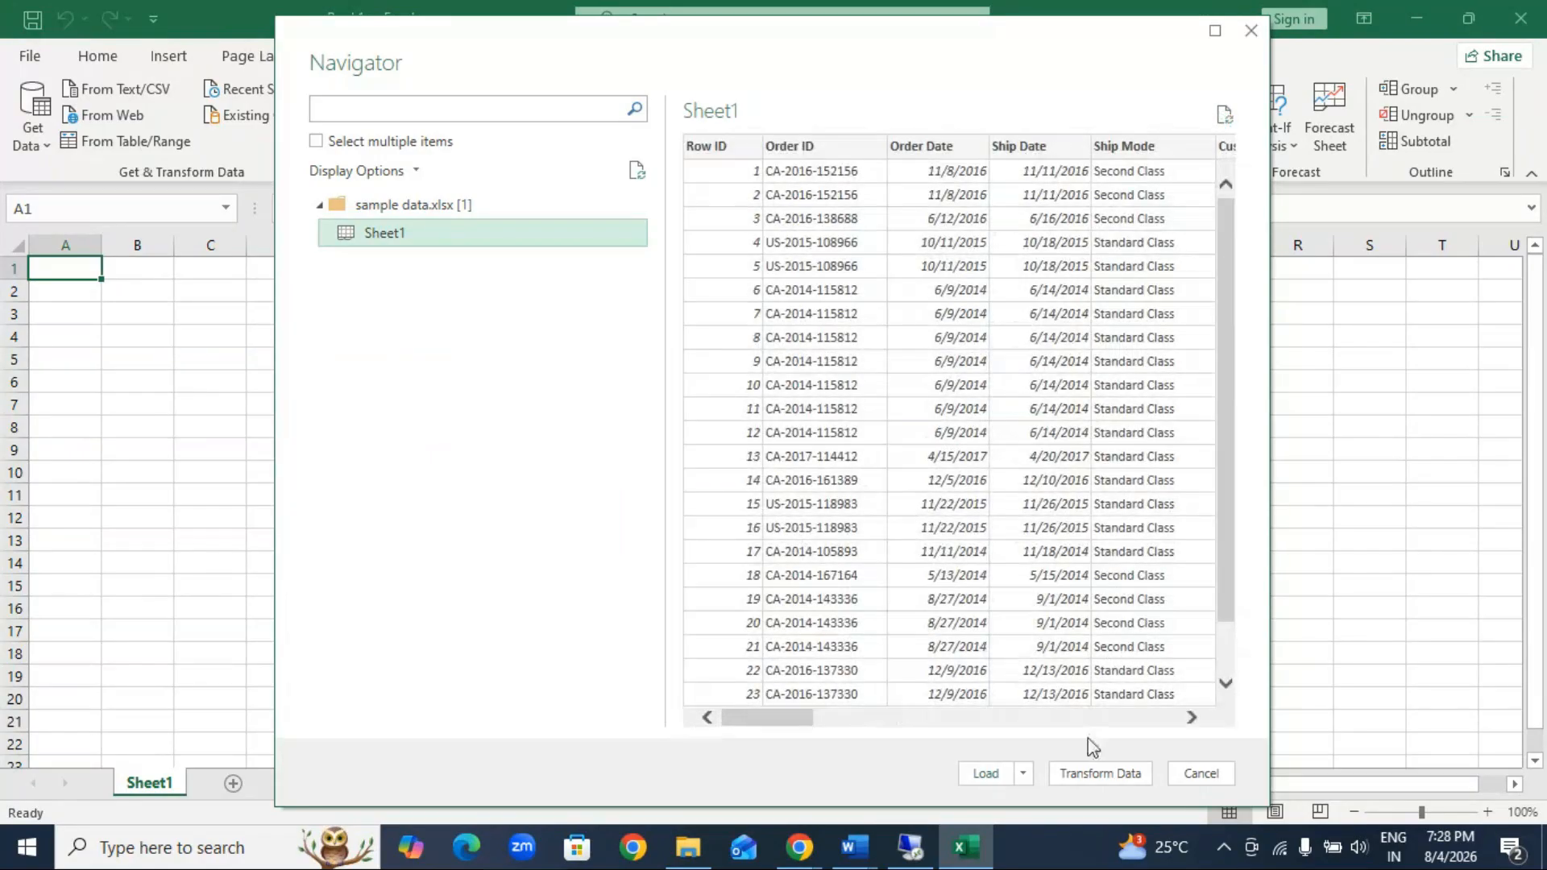
pyautogui.click(1104, 778)
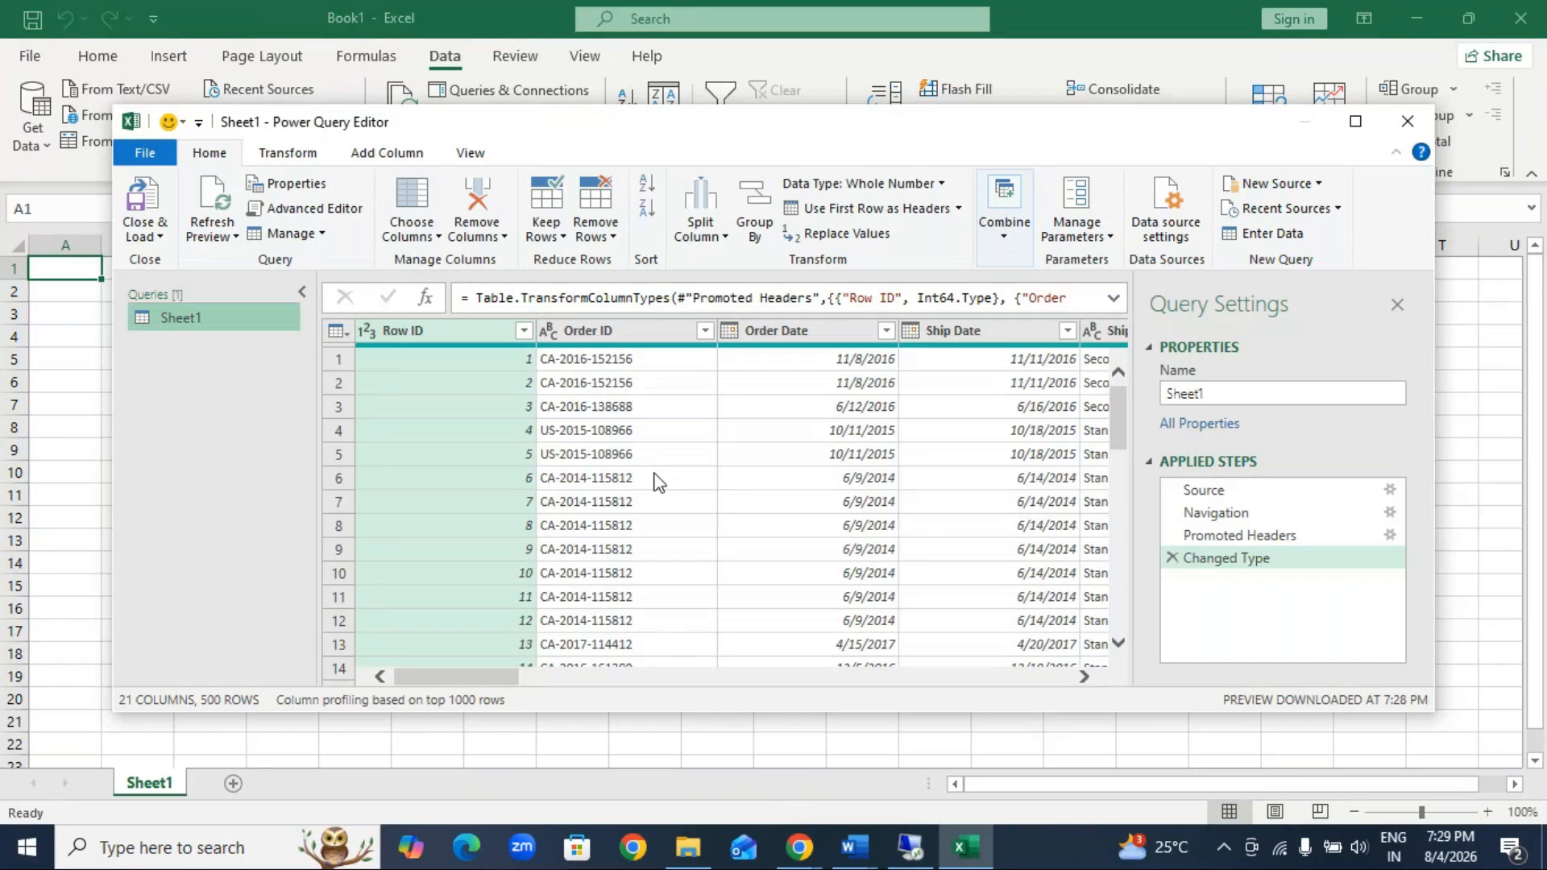
pyautogui.click(1356, 124)
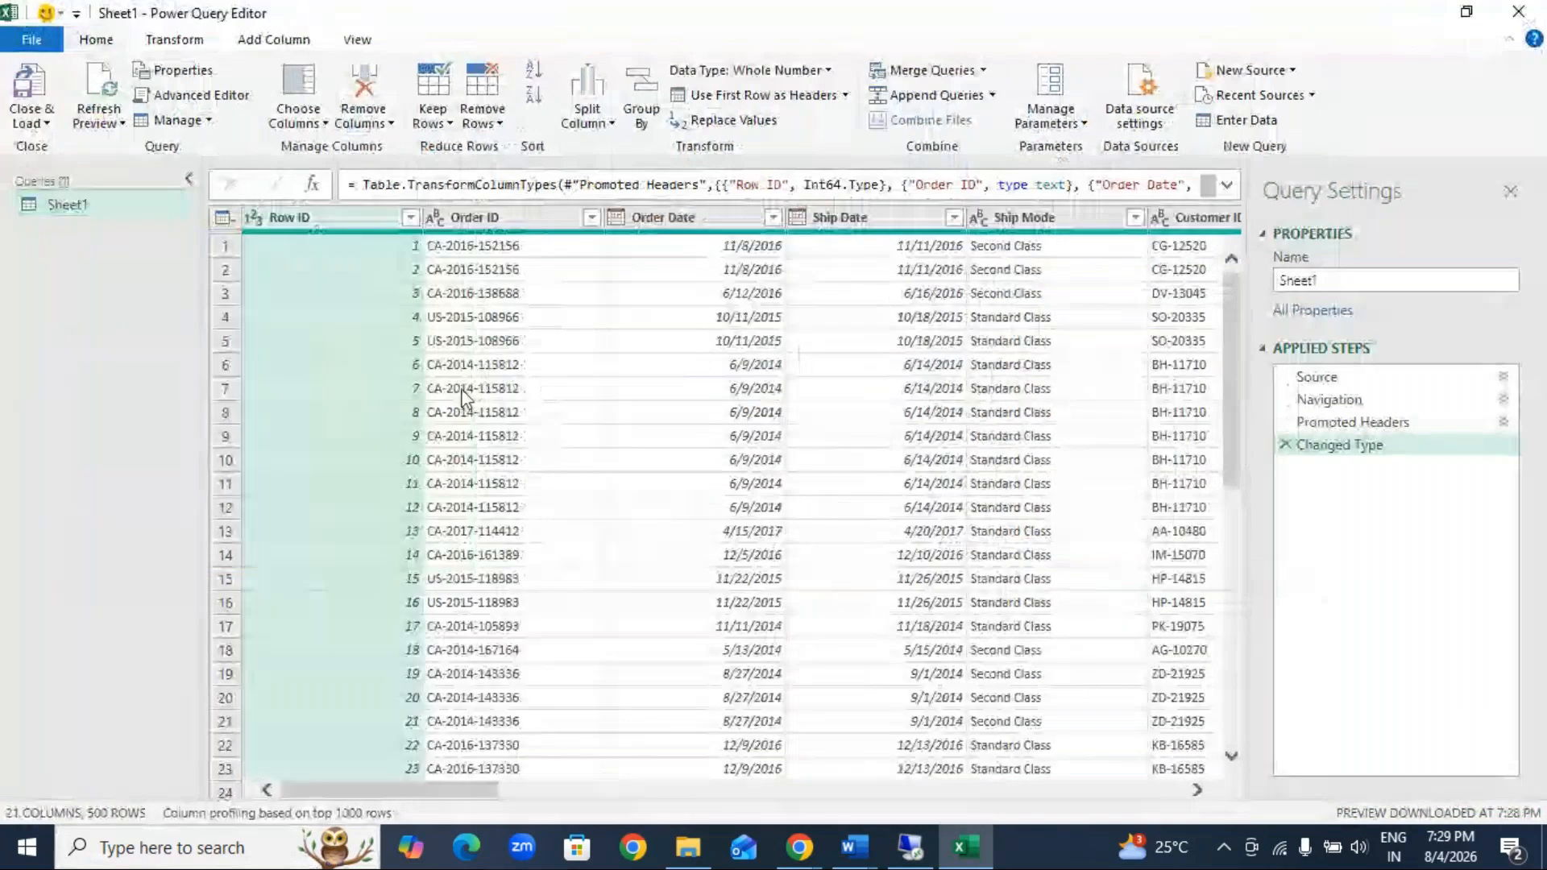
# Step: Keep only the Sales, Quantity and Profit columns, and delete the resulting Removed Other Columns step from the query
pyautogui.click(300, 119)
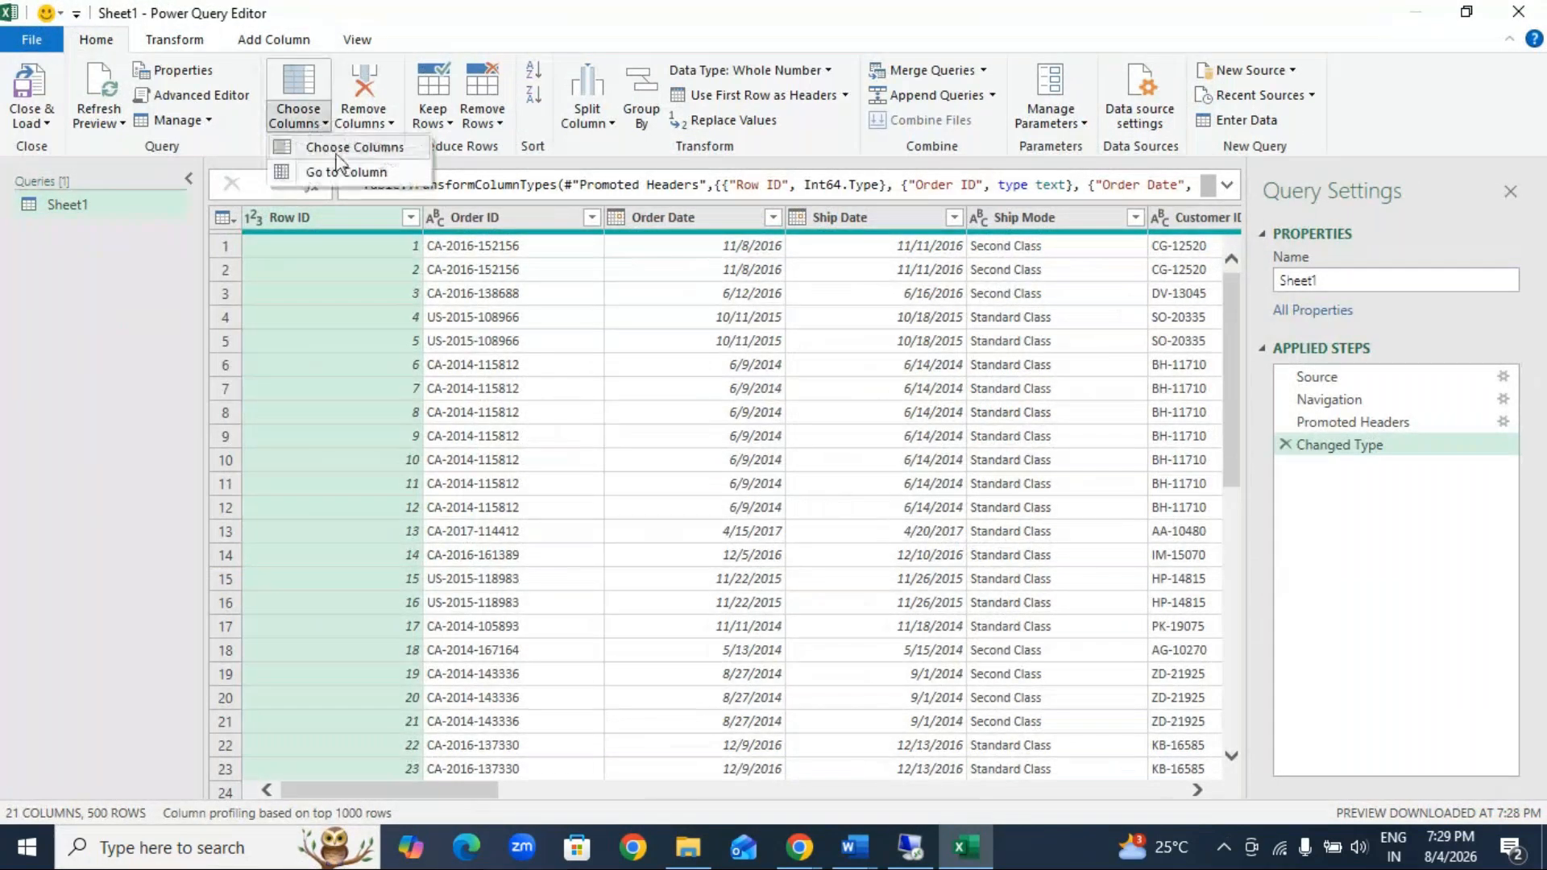
pyautogui.click(353, 153)
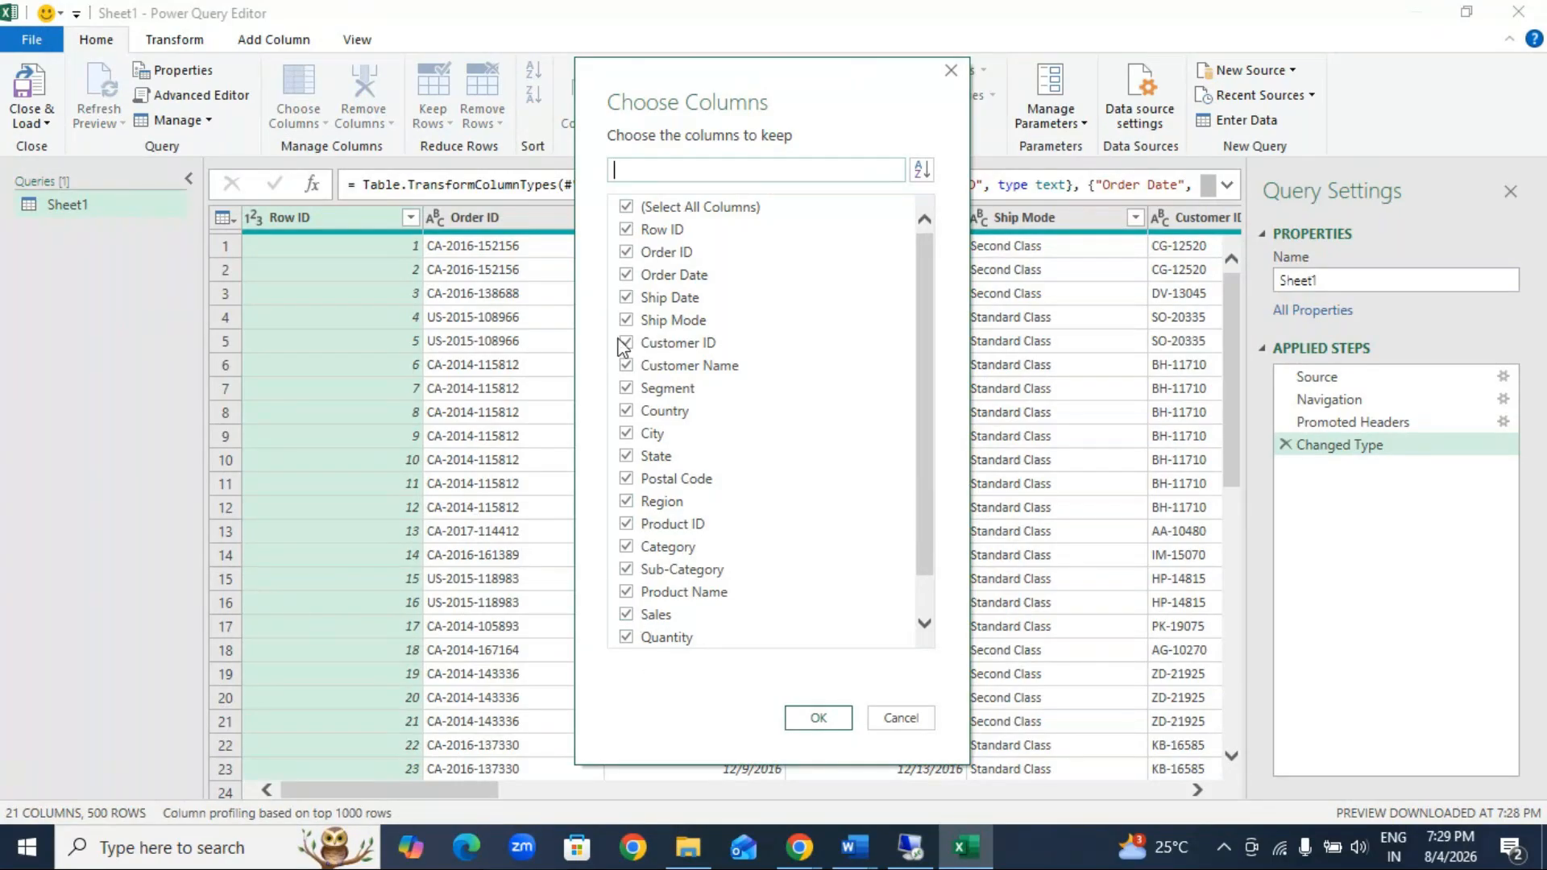
pyautogui.click(627, 208)
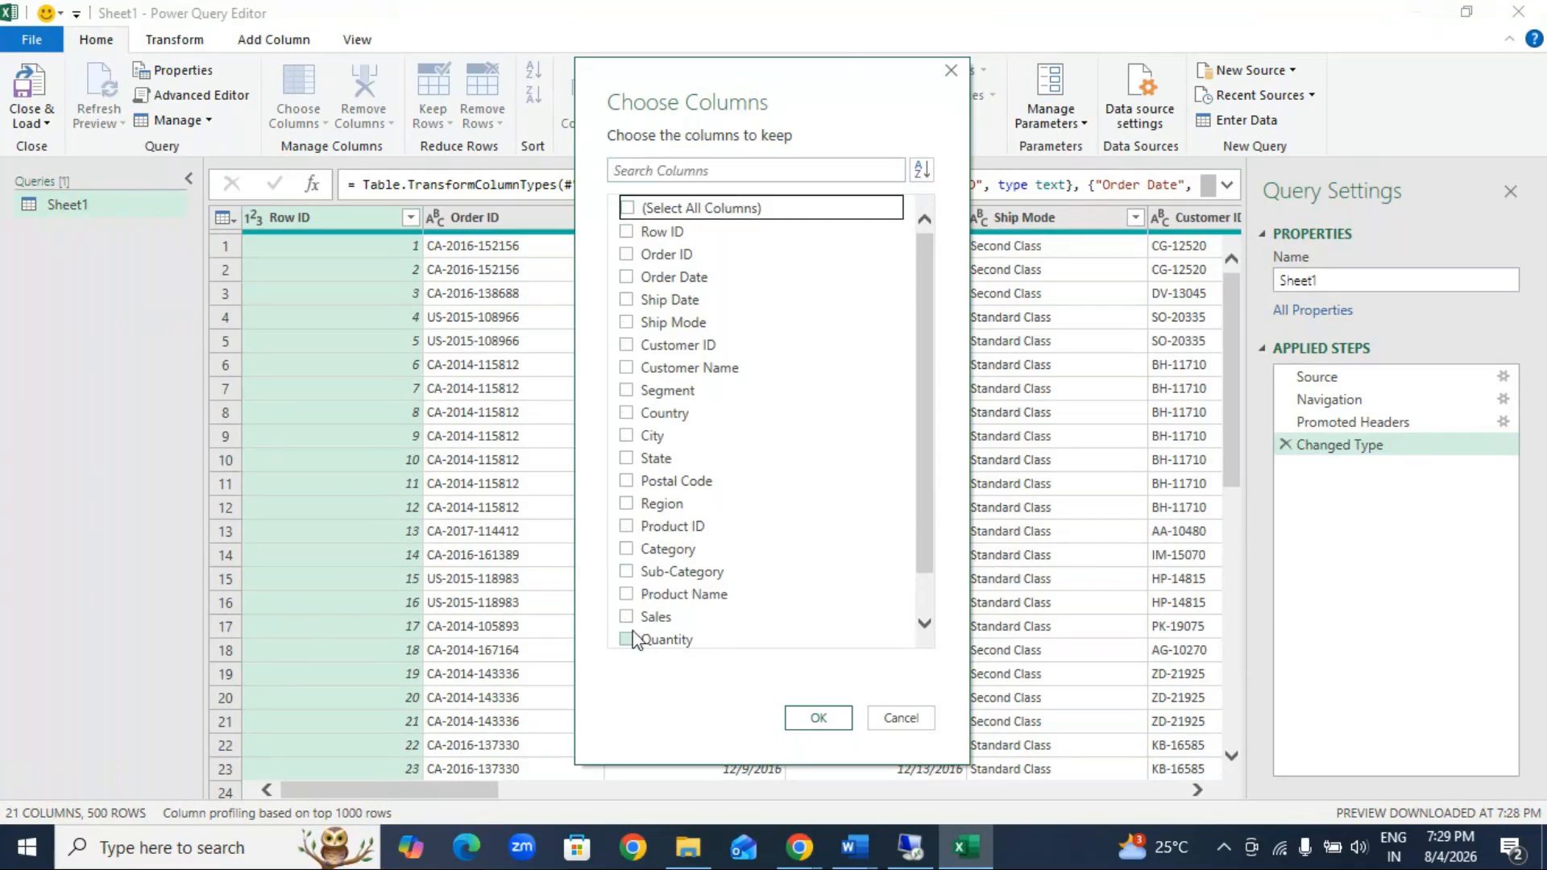
pyautogui.click(635, 620)
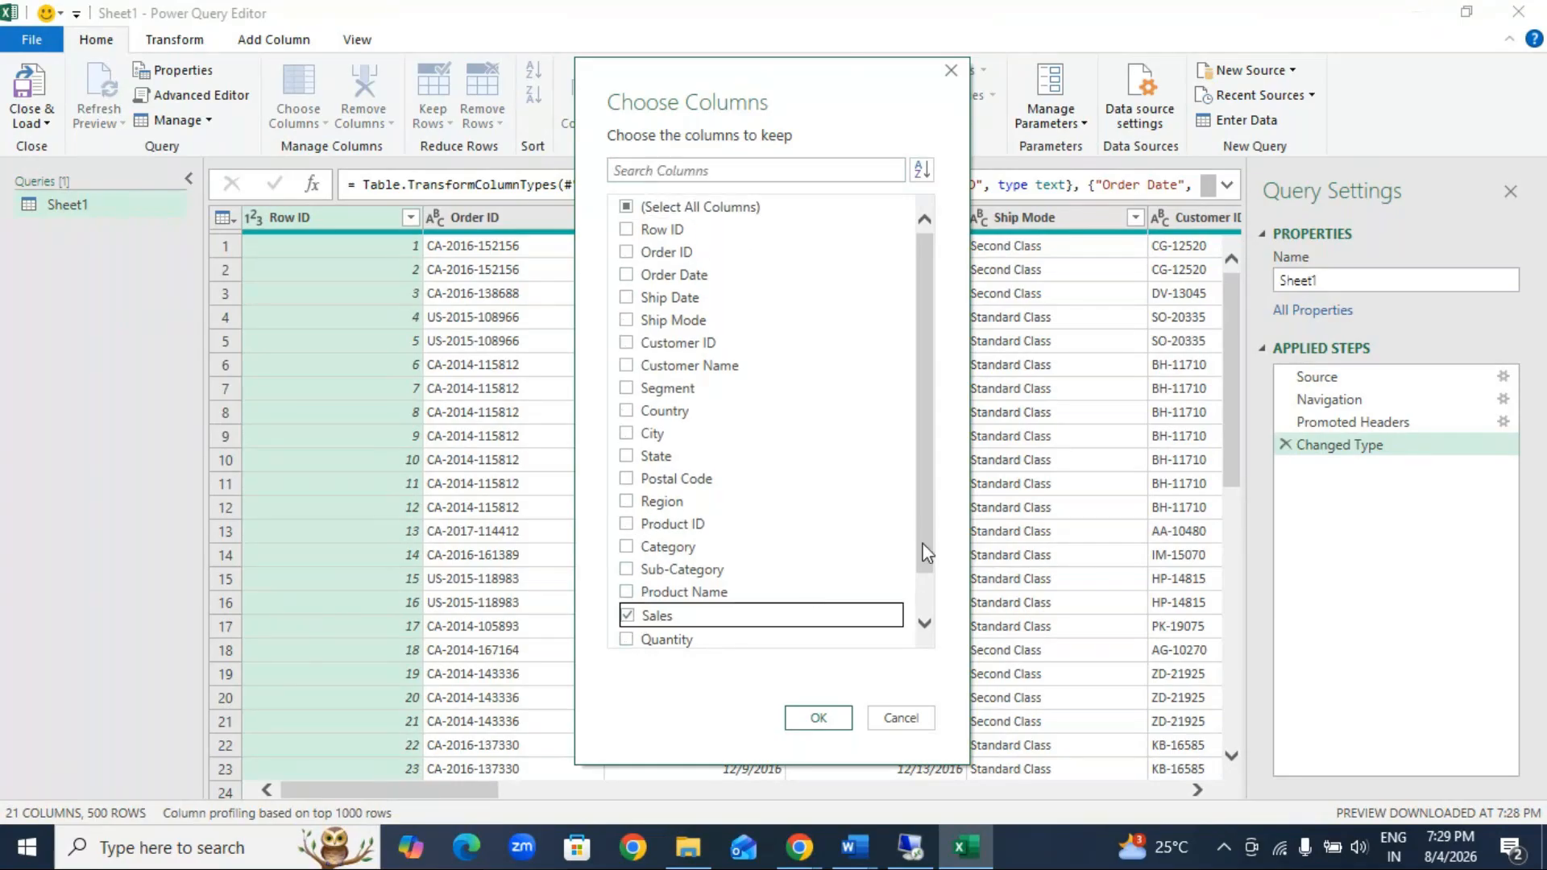
pyautogui.moveTo(930, 546); pyautogui.dragTo(851, 619)
pyautogui.click(629, 616)
pyautogui.click(629, 641)
pyautogui.click(628, 615)
pyautogui.click(628, 594)
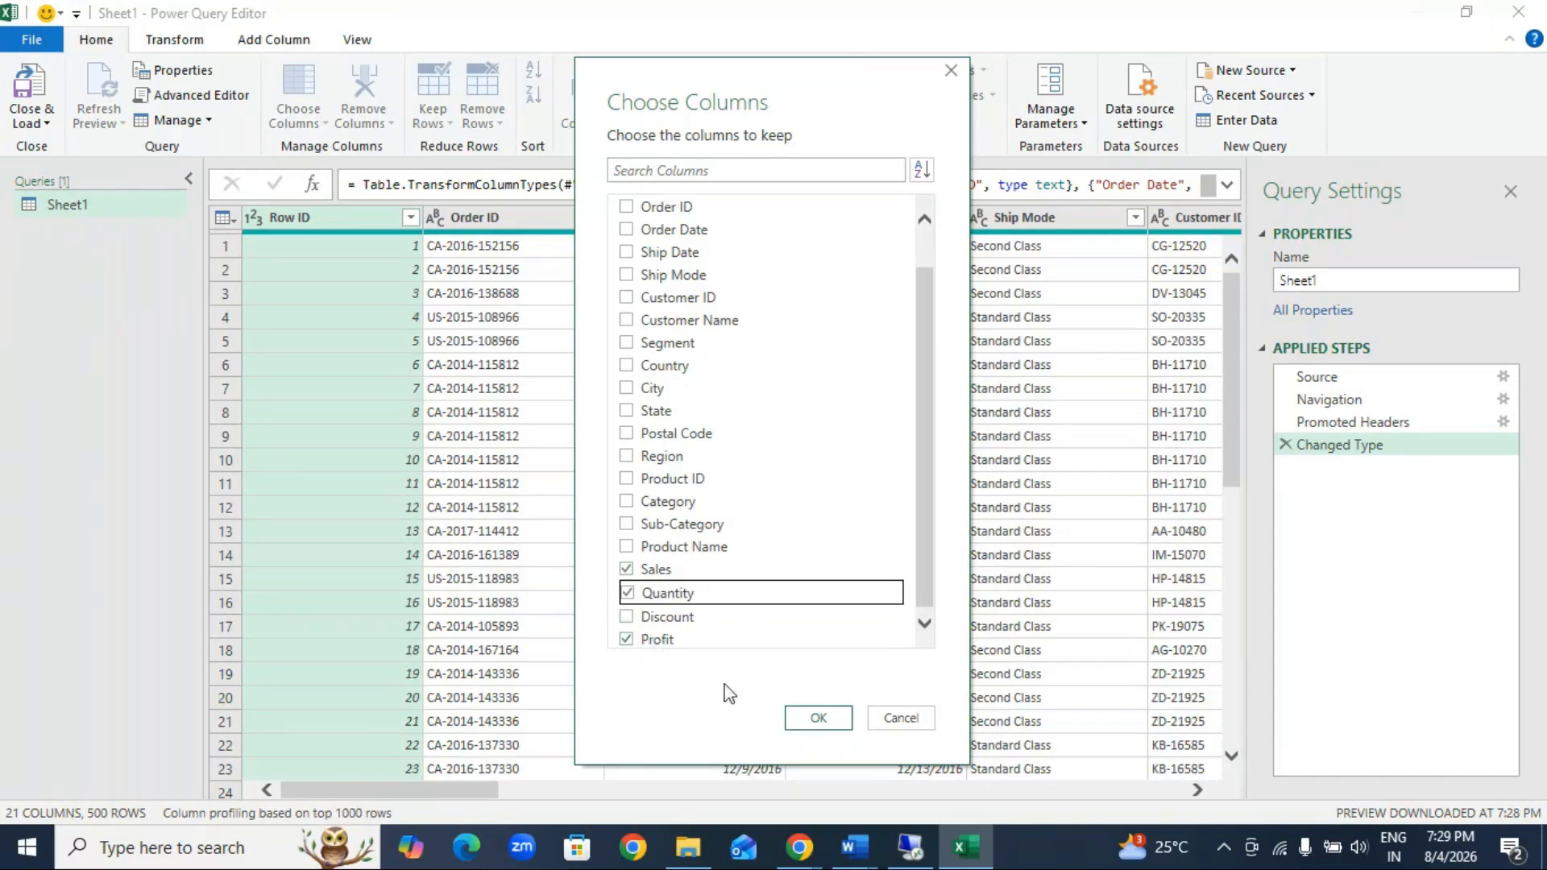
pyautogui.click(836, 717)
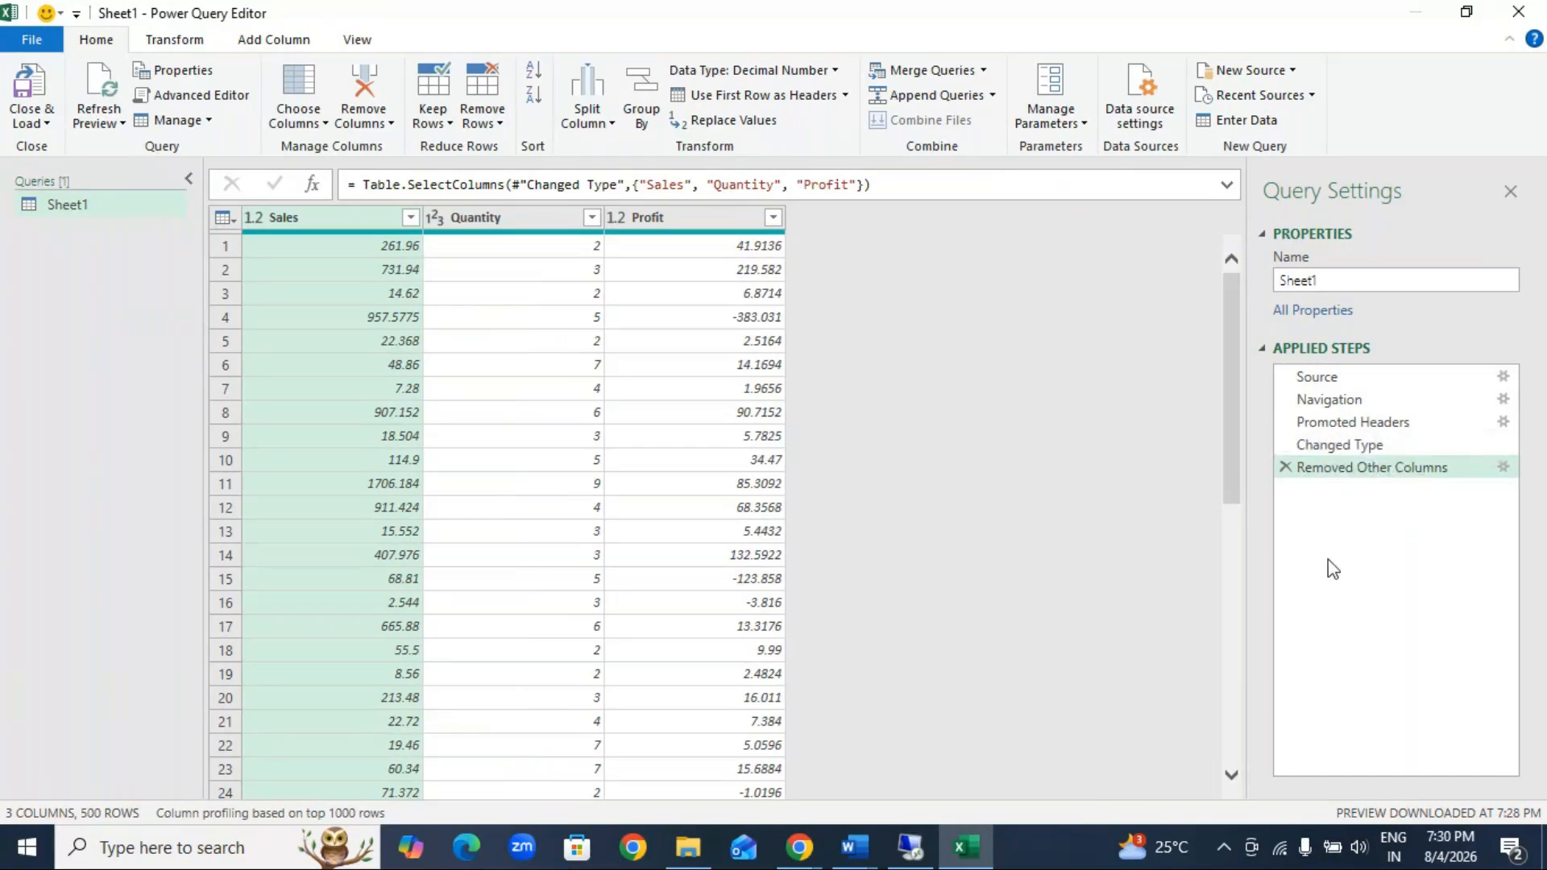
pyautogui.click(1285, 467)
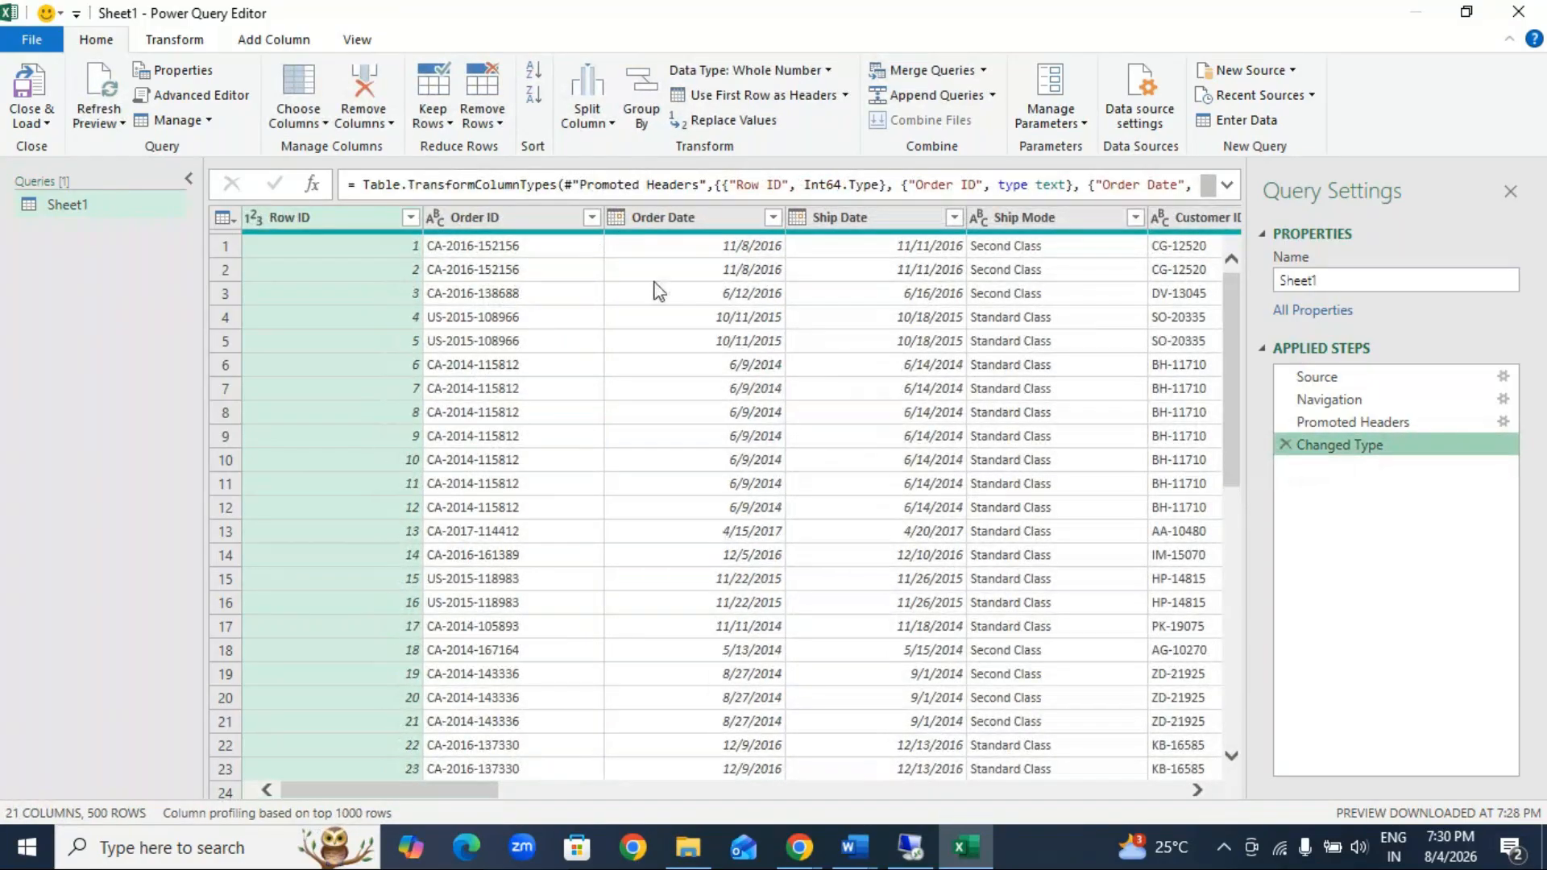
# Step: Use Go to Column to jump to the Sales column of the order data
pyautogui.click(300, 121)
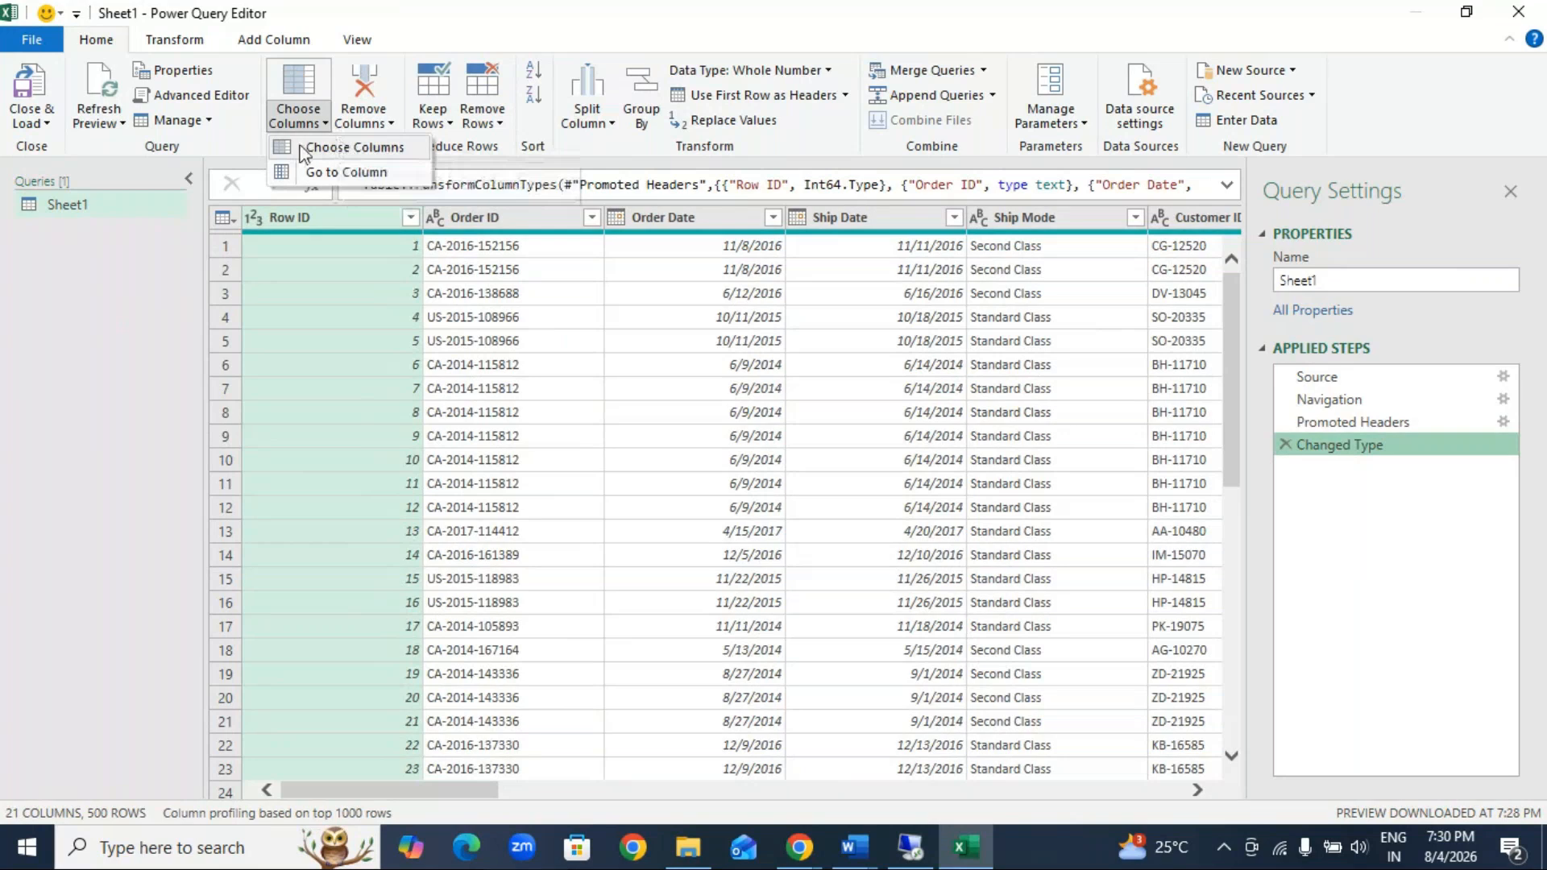
pyautogui.click(365, 176)
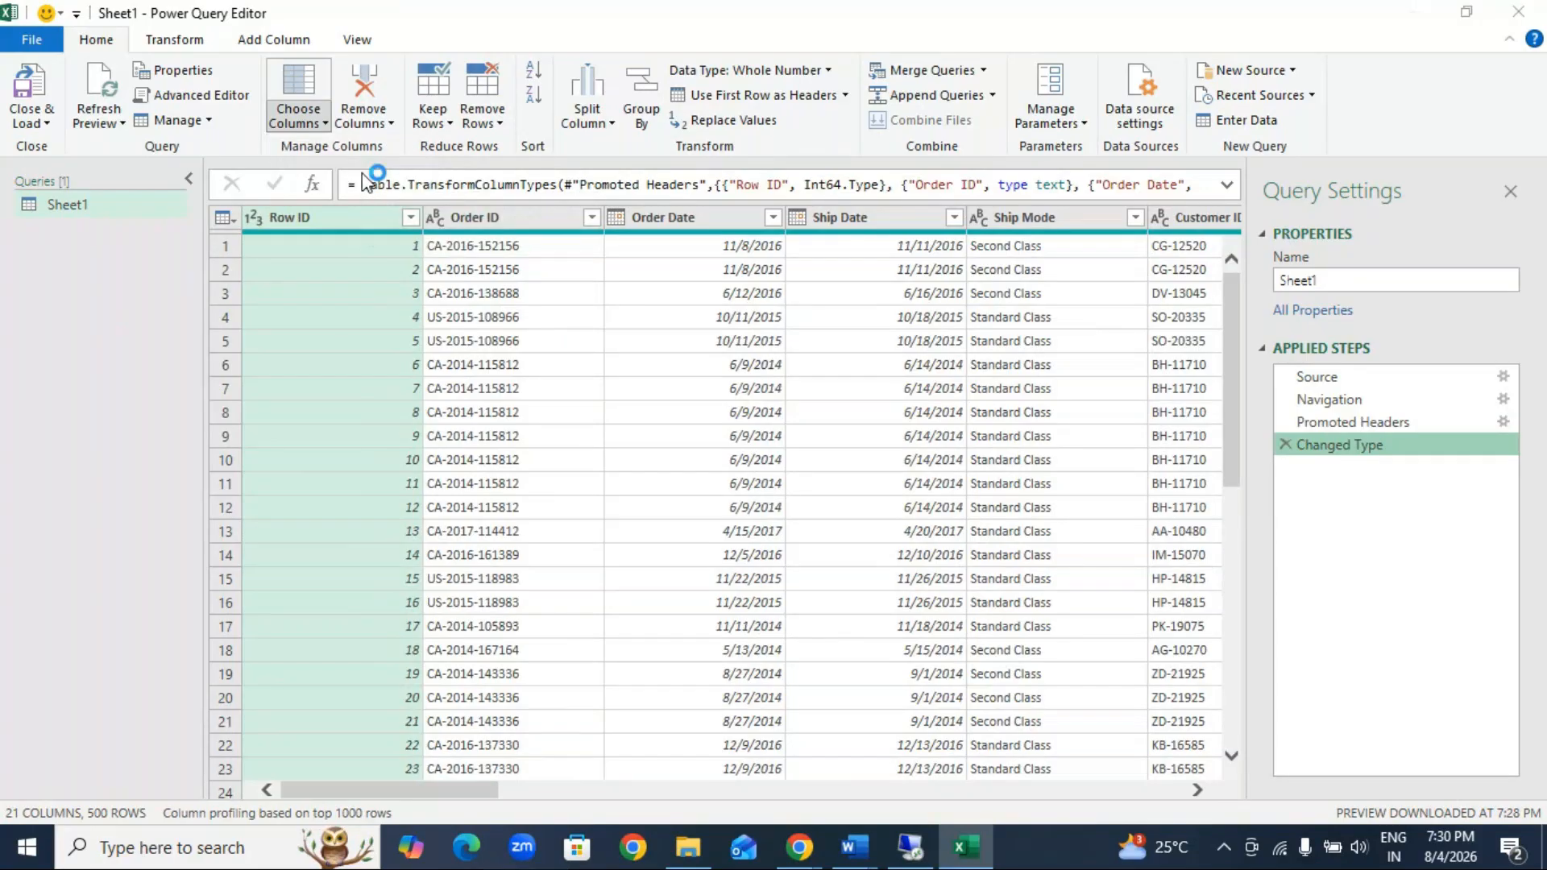
pyautogui.click(642, 535)
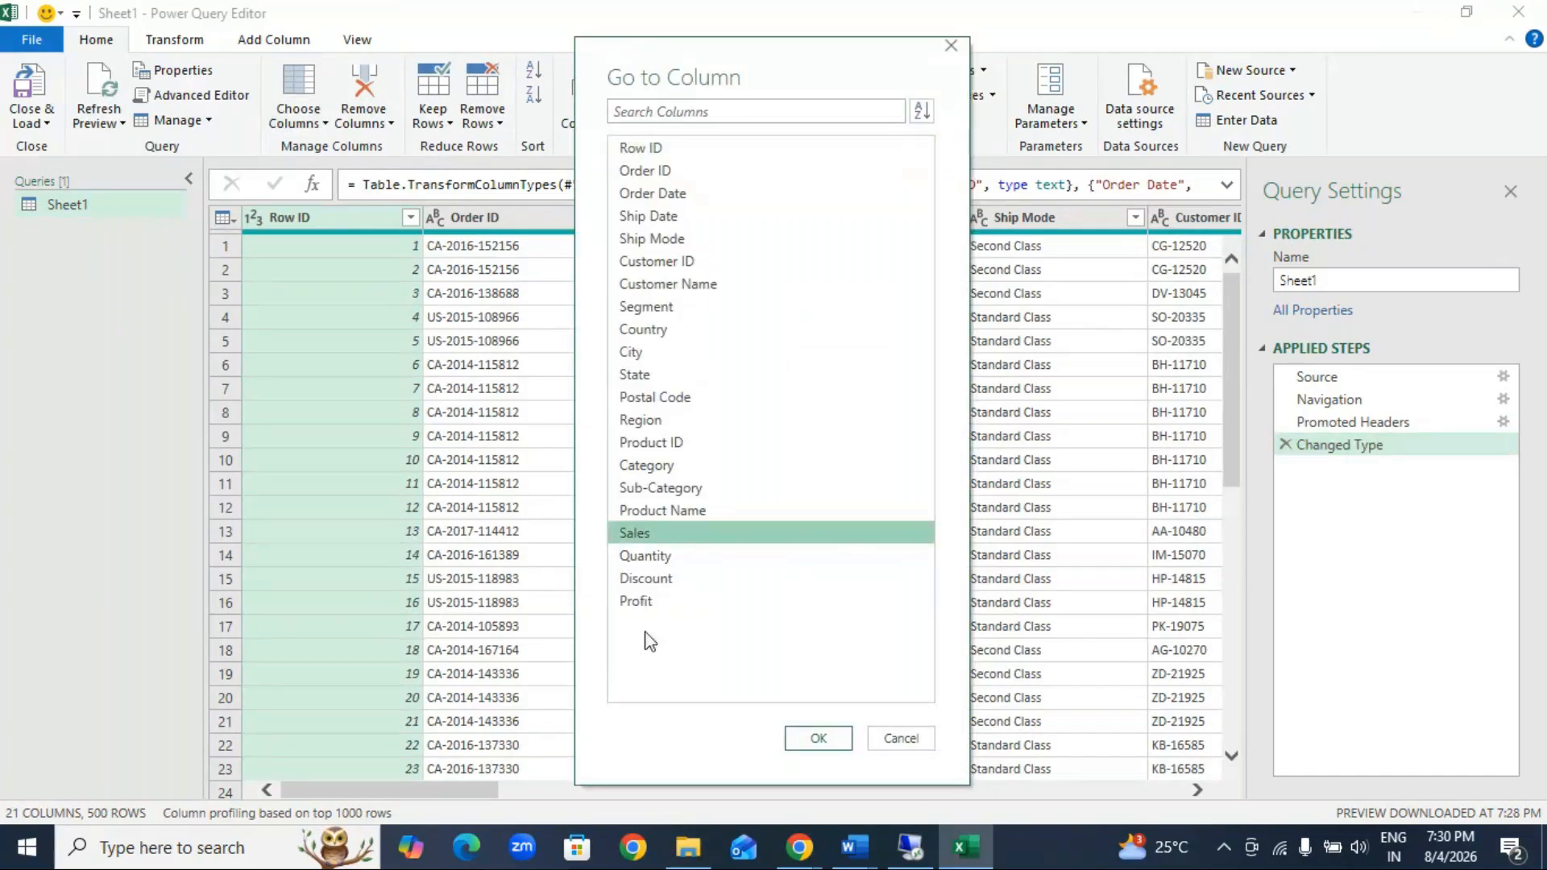
pyautogui.click(633, 603)
pyautogui.click(629, 534)
pyautogui.click(821, 741)
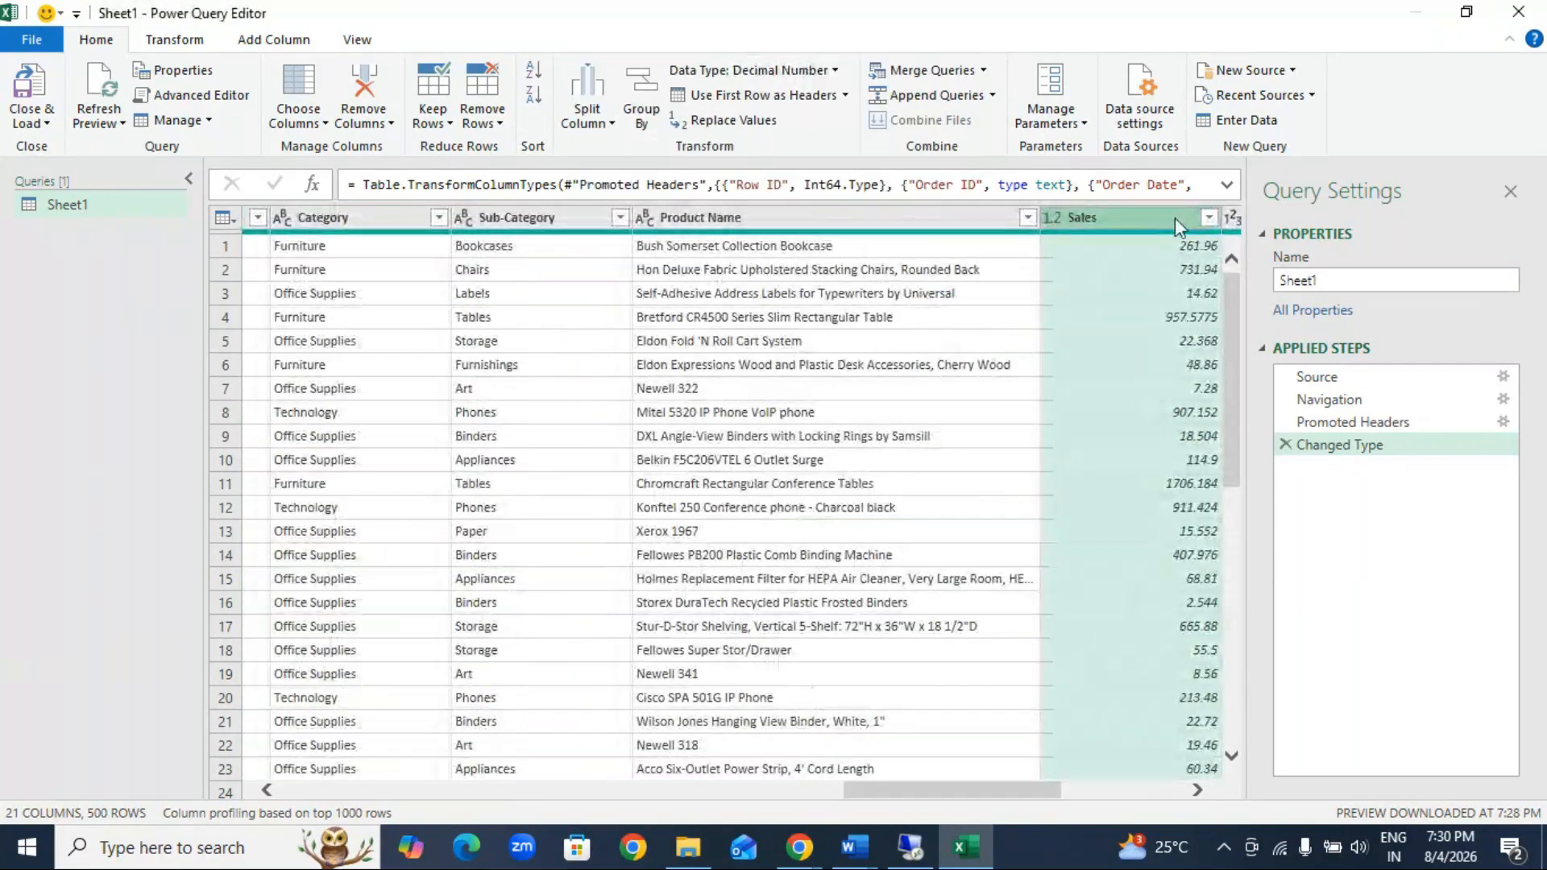
pyautogui.moveTo(1047, 791)
pyautogui.mouseDown()
pyautogui.moveTo(1177, 791)
pyautogui.moveTo(1033, 800)
pyautogui.mouseUp()
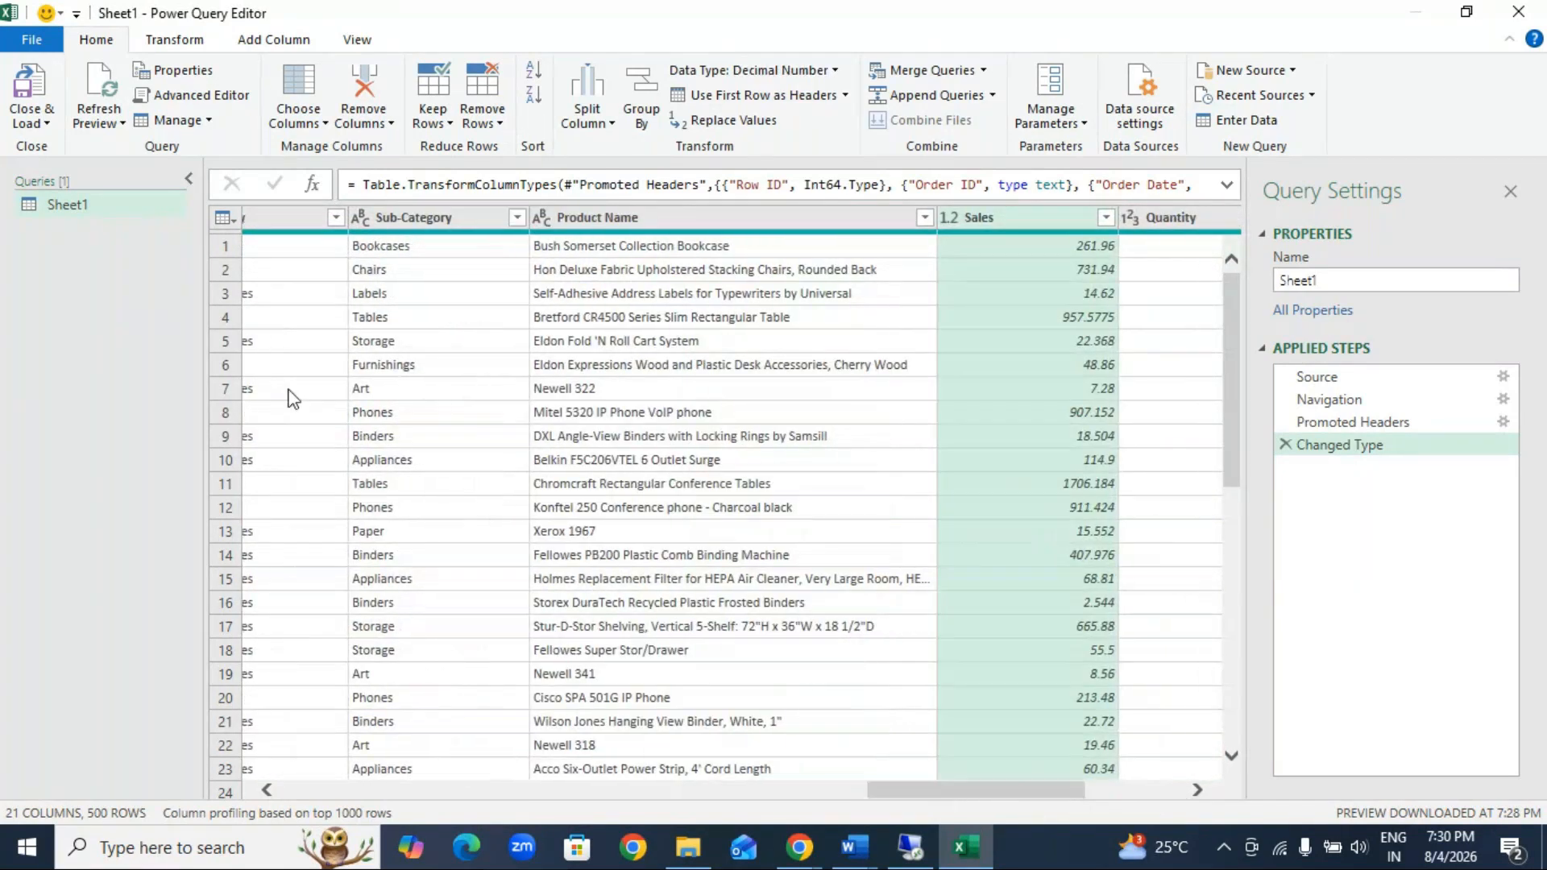
# Step: Use Go to Column to jump to the Profit column of the order data
pyautogui.click(325, 123)
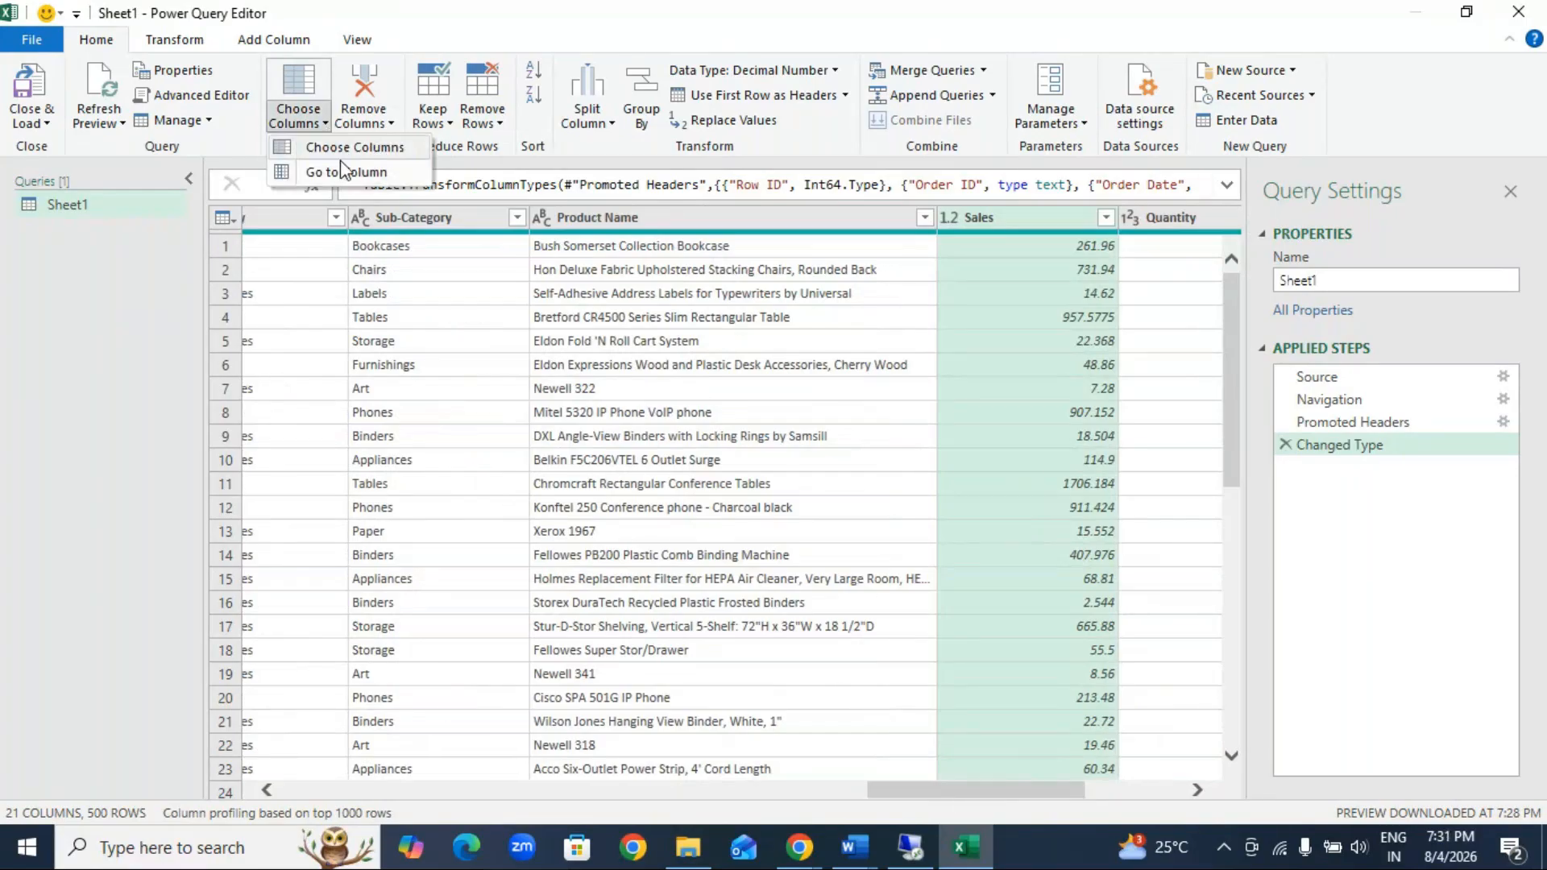
pyautogui.click(346, 171)
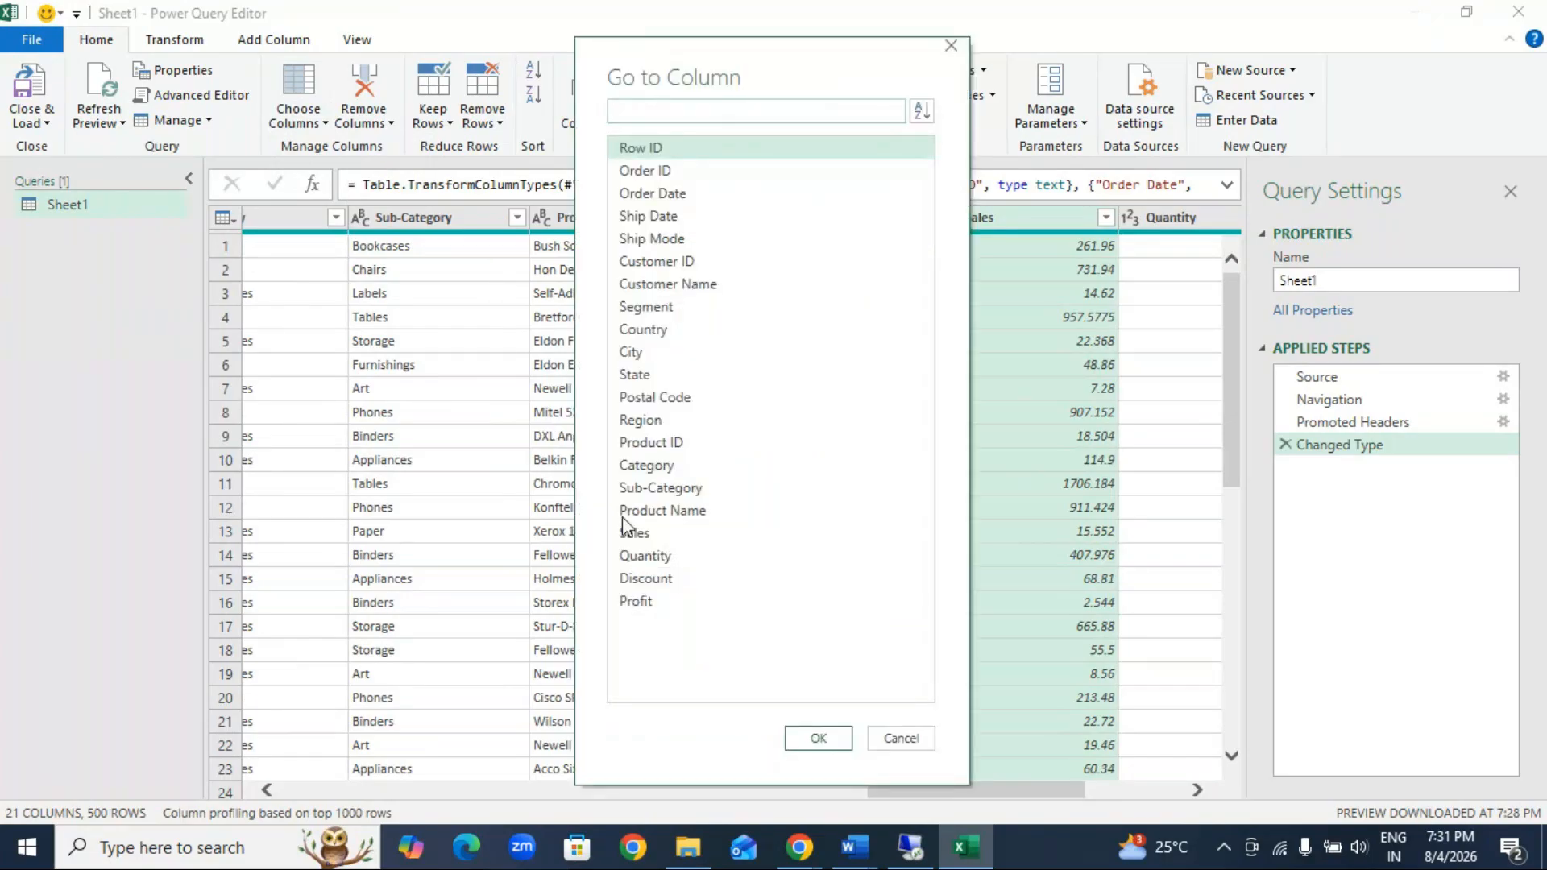
pyautogui.click(641, 604)
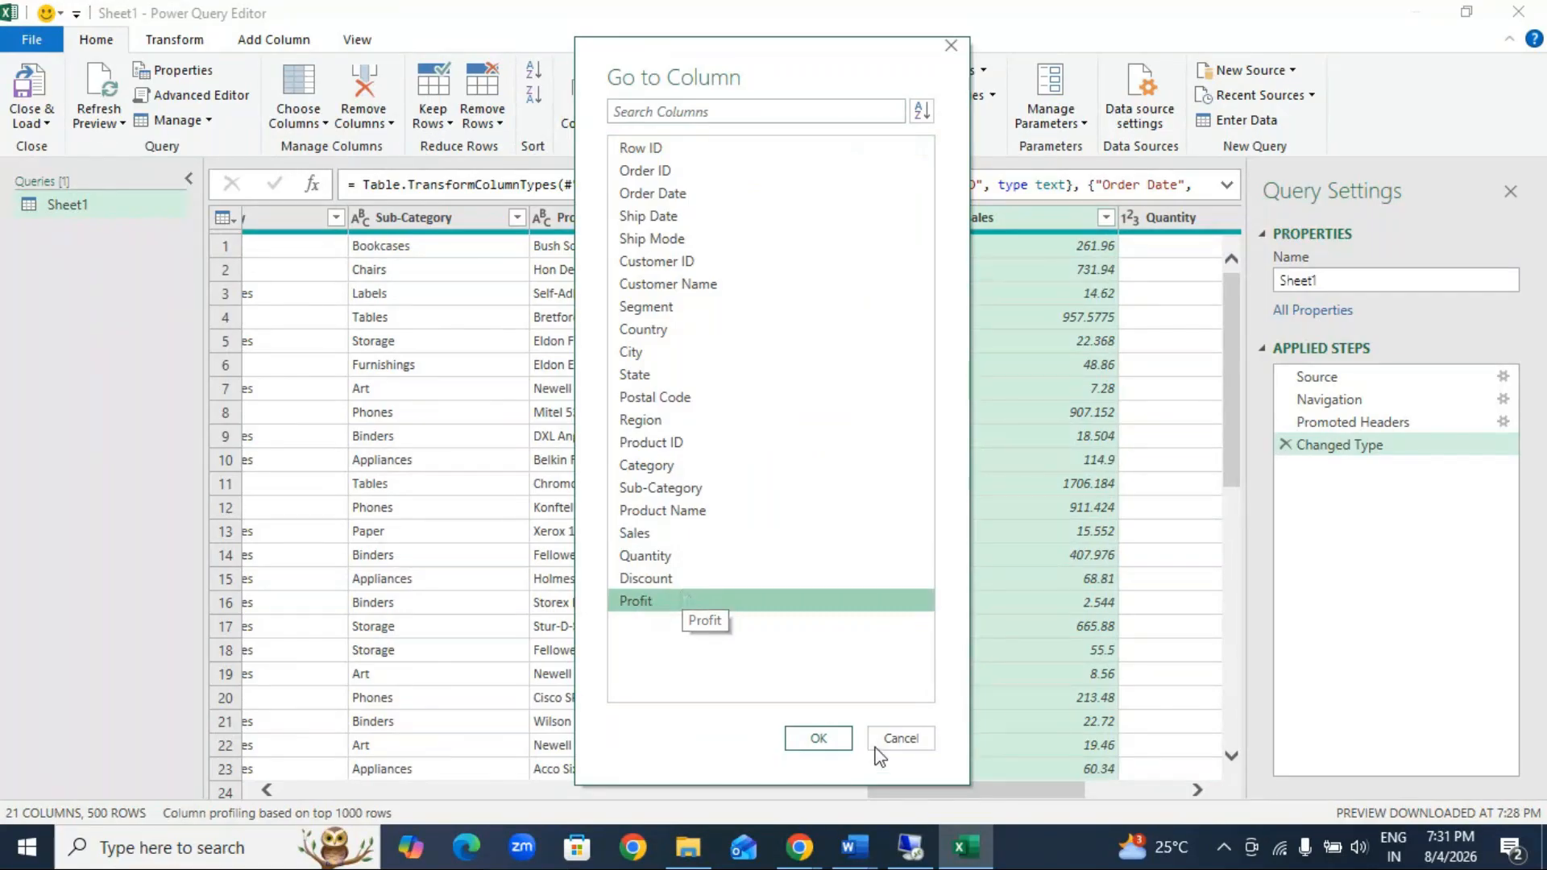
pyautogui.click(836, 741)
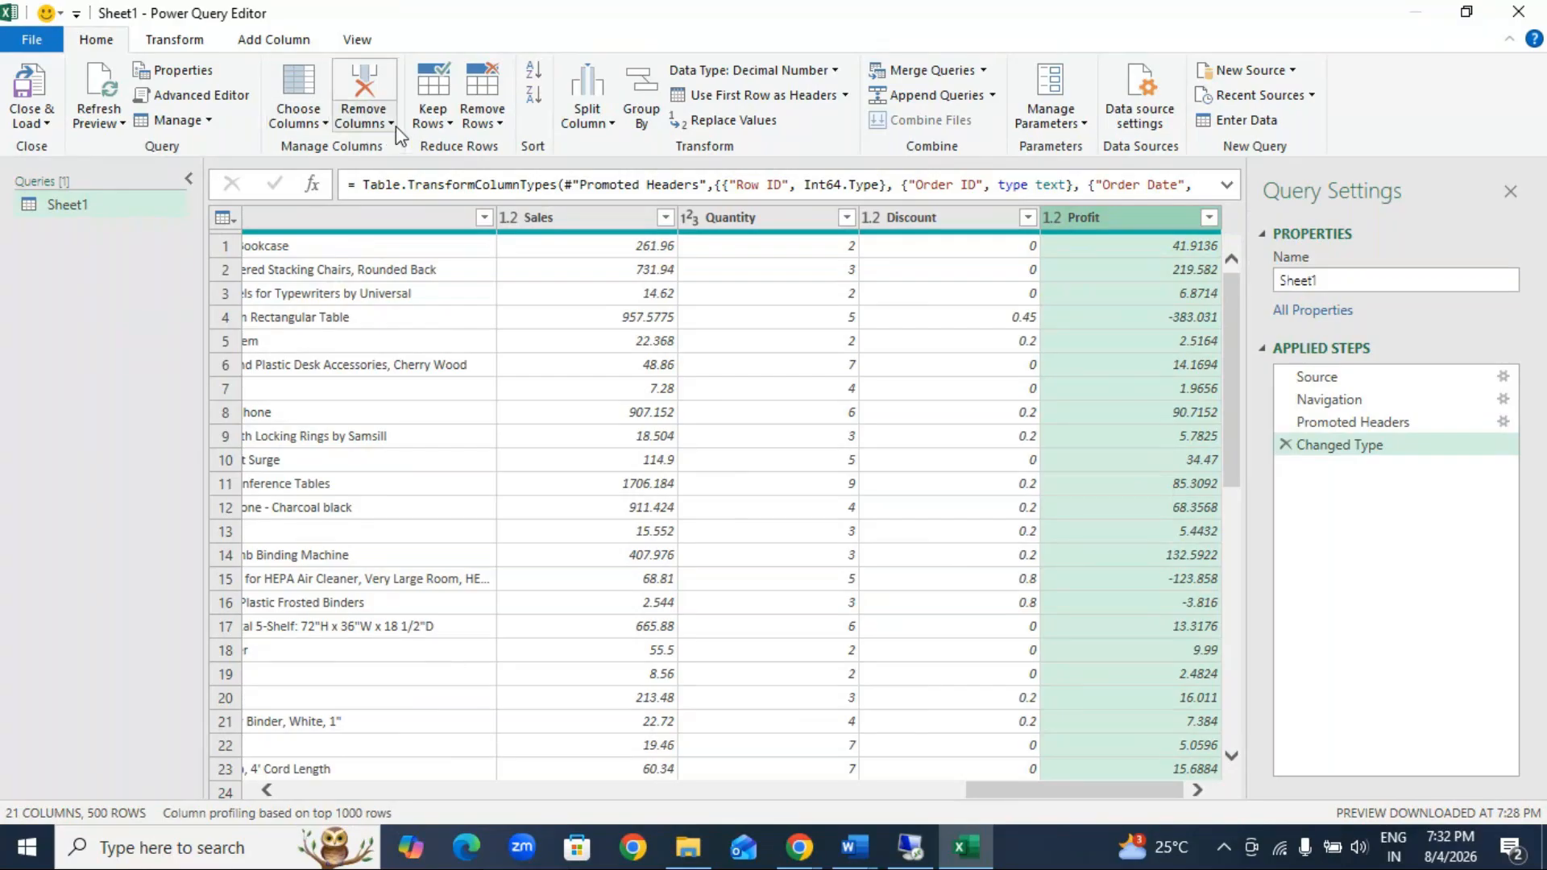
# Step: Remove the adjacent columns from Row ID through Customer ID, and delete the resulting removal step from the query
pyautogui.moveTo(994, 790); pyautogui.dragTo(146, 764)
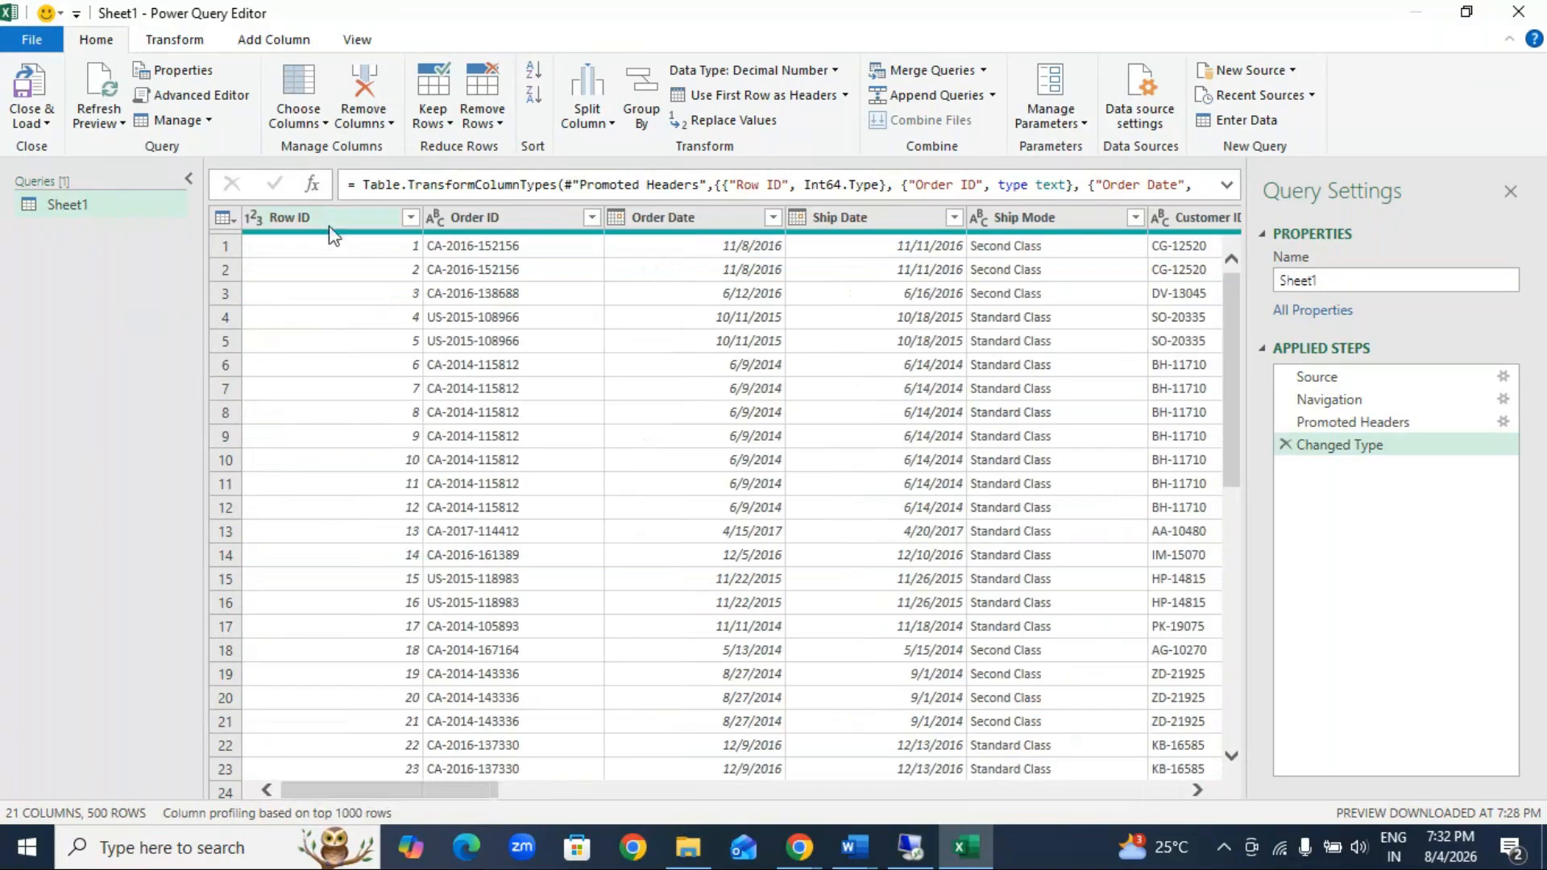
pyautogui.moveTo(330, 229); pyautogui.dragTo(1070, 214)
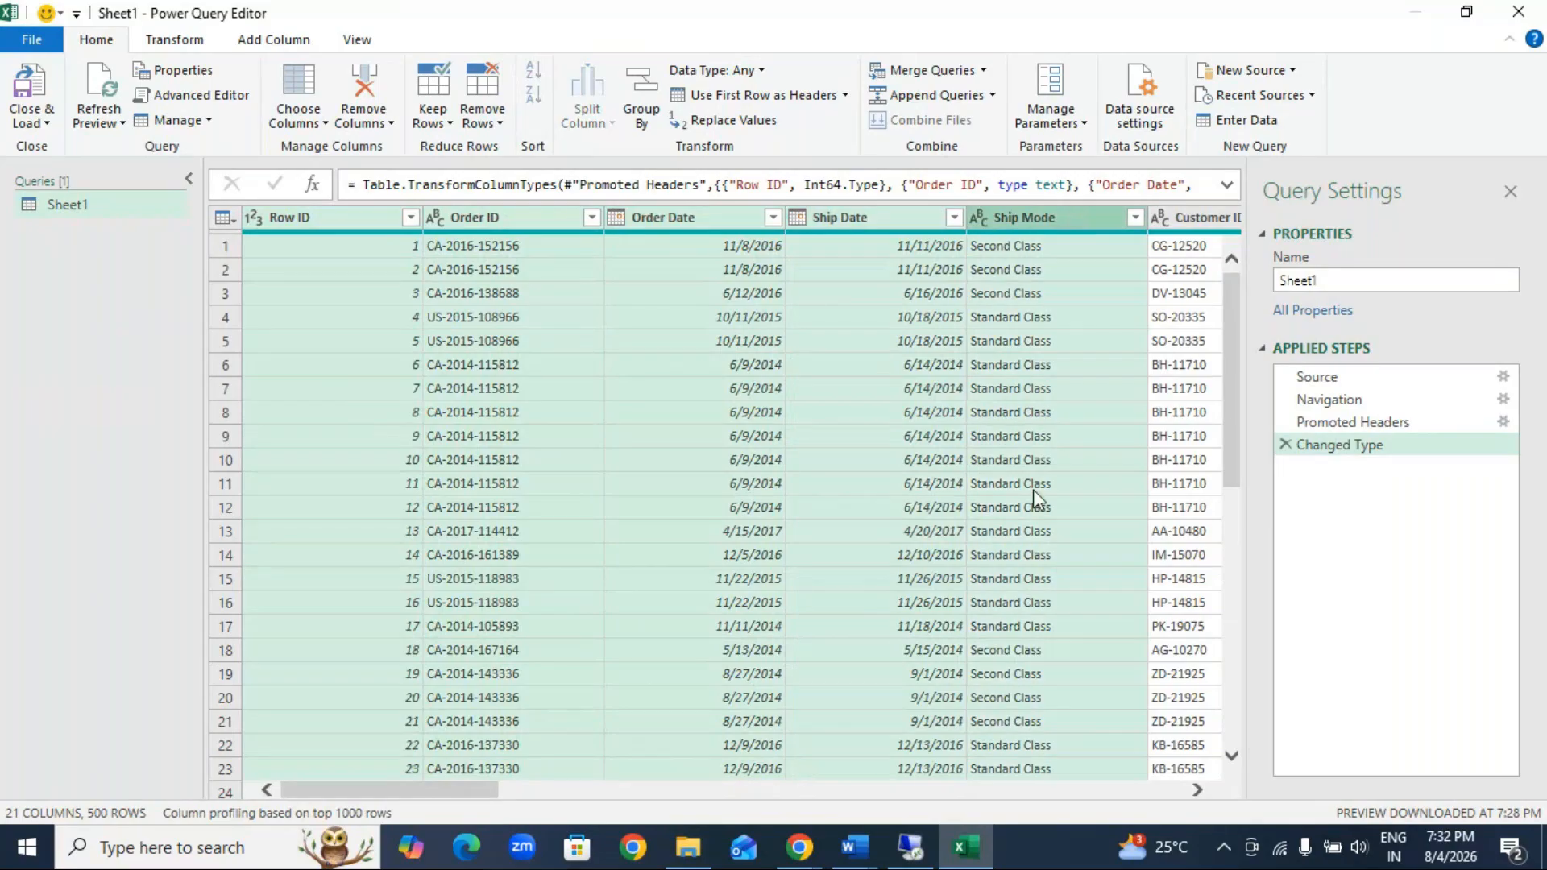
pyautogui.hscroll(3, 871, 692)
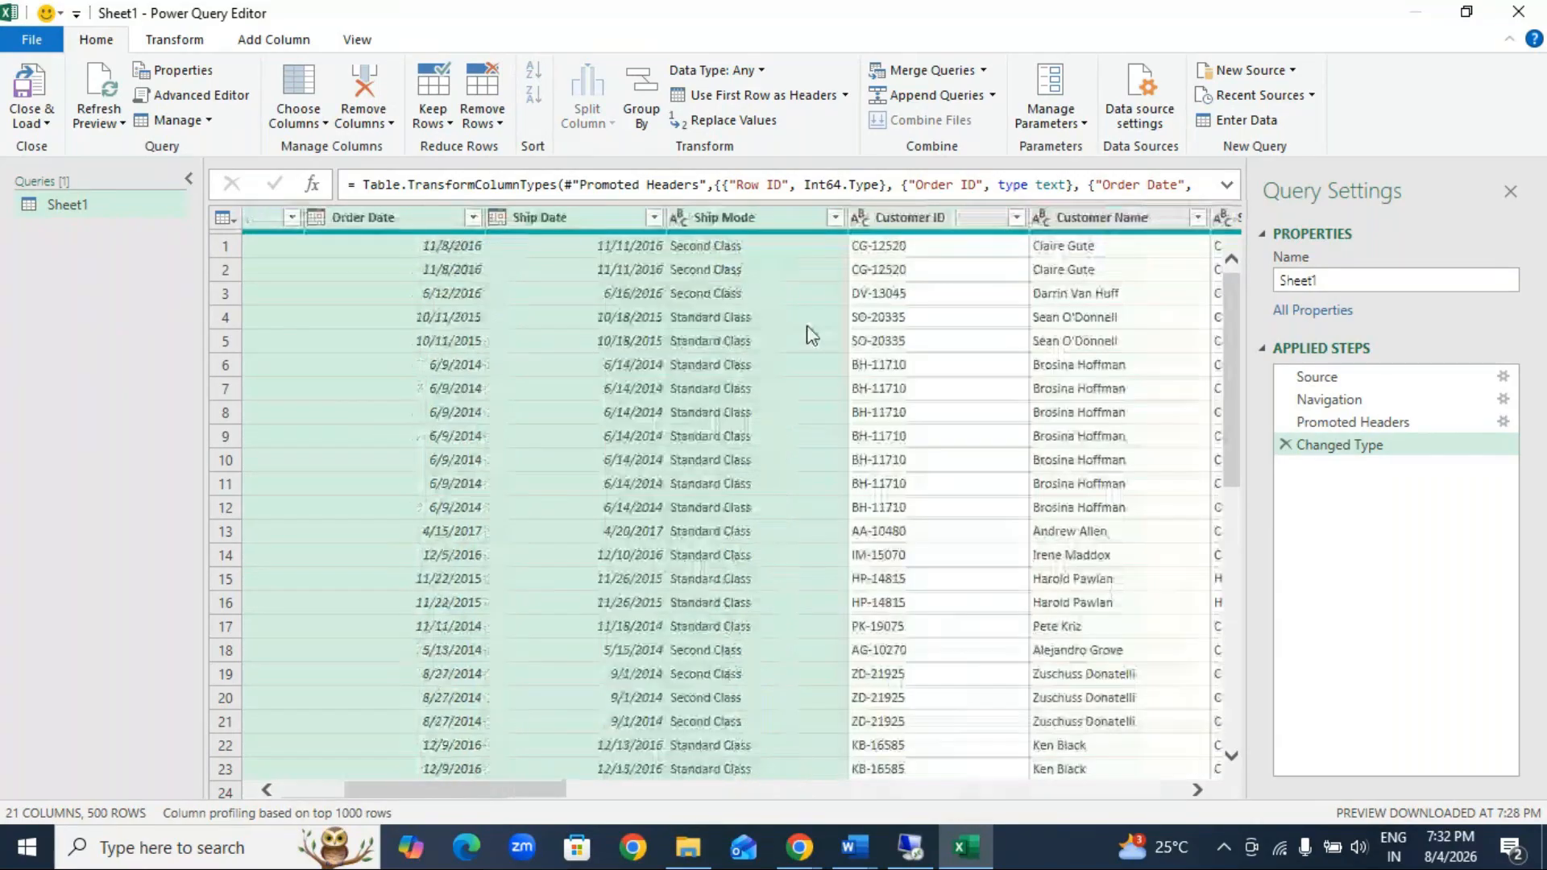
pyautogui.keyDown('ctrl'); pyautogui.click(938, 217); pyautogui.keyUp('ctrl')
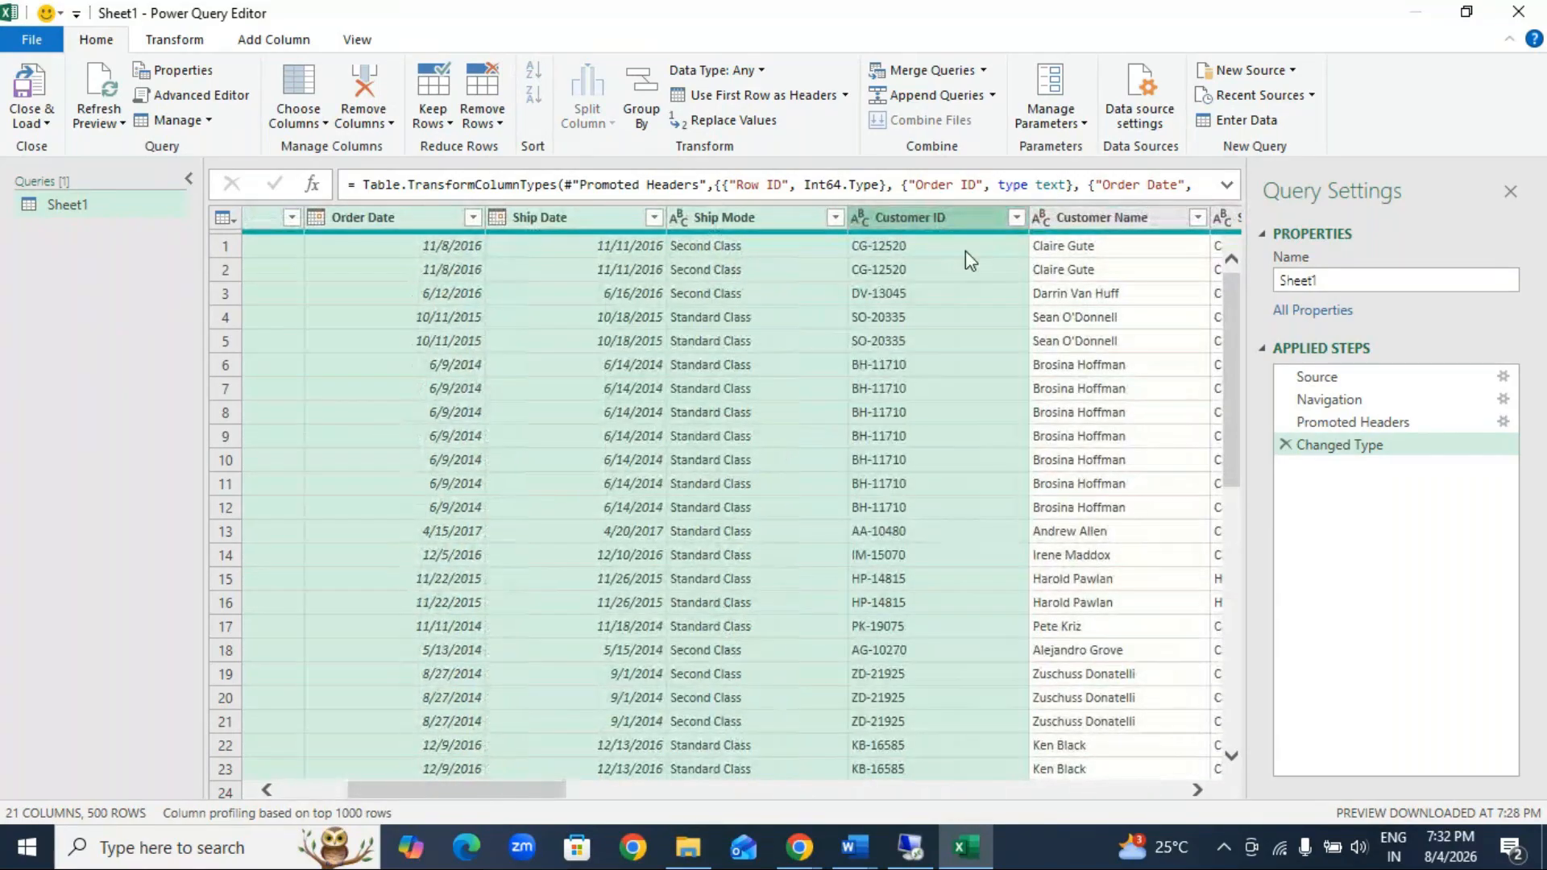
pyautogui.keyDown('ctrl'); pyautogui.click(1113, 224); pyautogui.keyUp('ctrl')
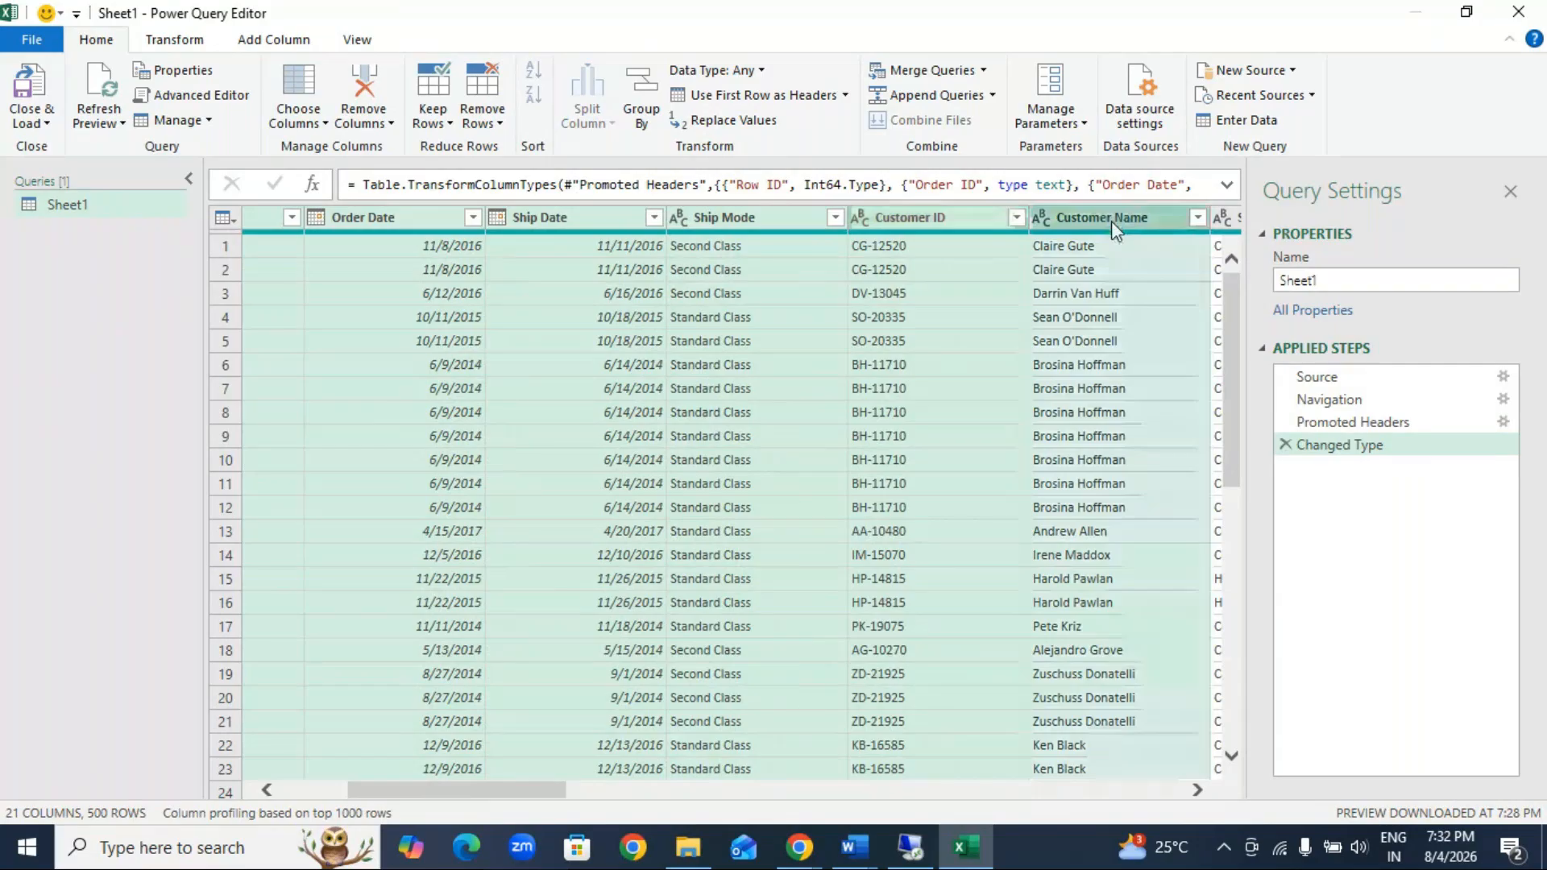
pyautogui.keyDown('ctrl'); pyautogui.click(1111, 221); pyautogui.keyUp('ctrl')
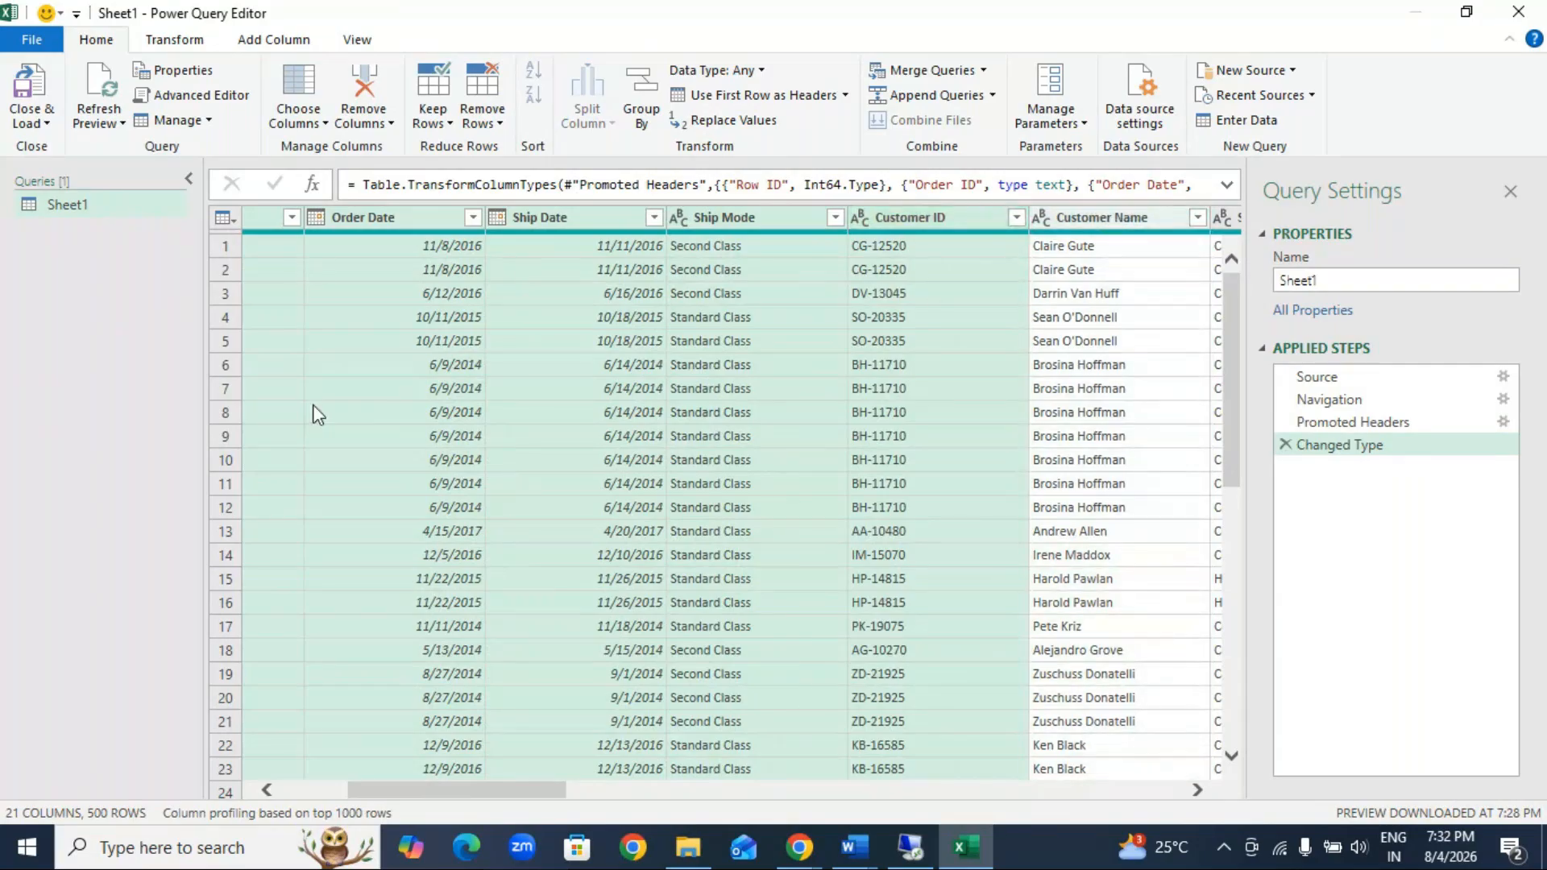
pyautogui.click(364, 121)
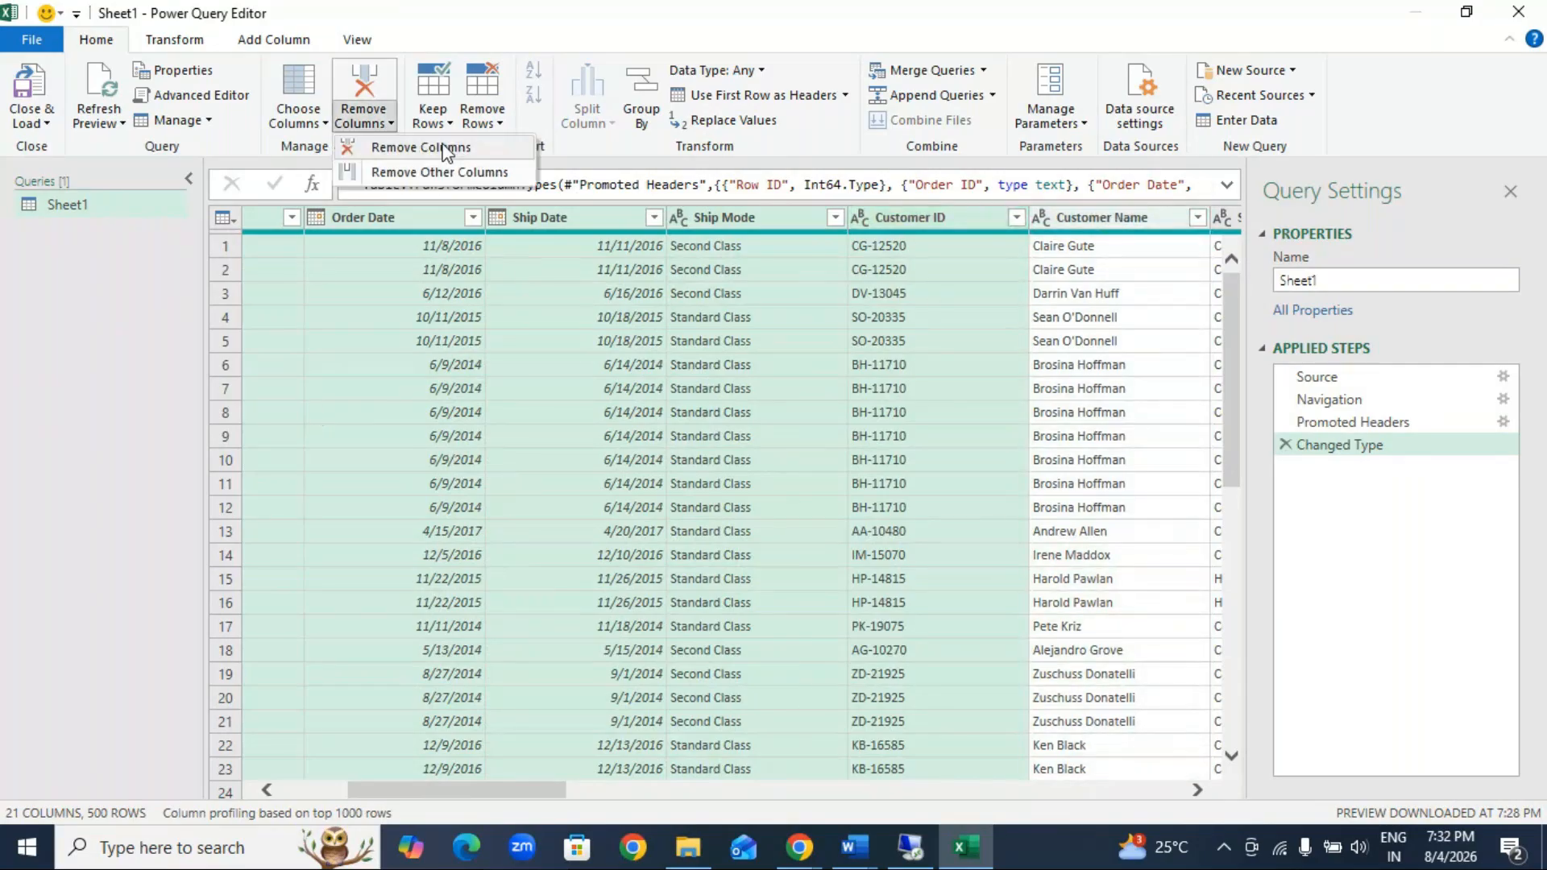
pyautogui.click(443, 147)
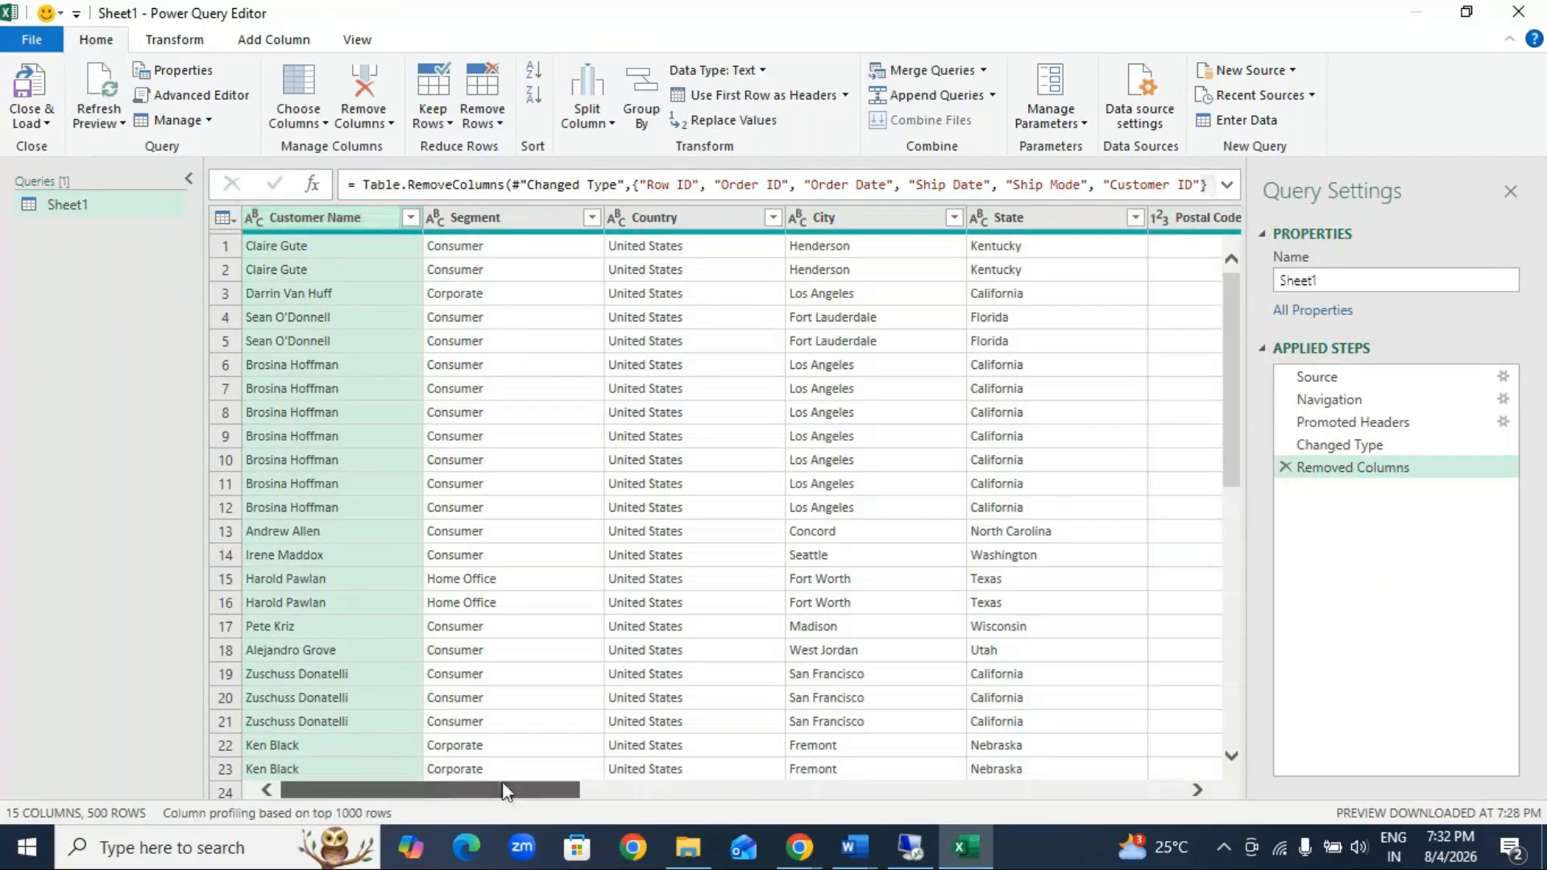
pyautogui.moveTo(501, 782); pyautogui.dragTo(1007, 820)
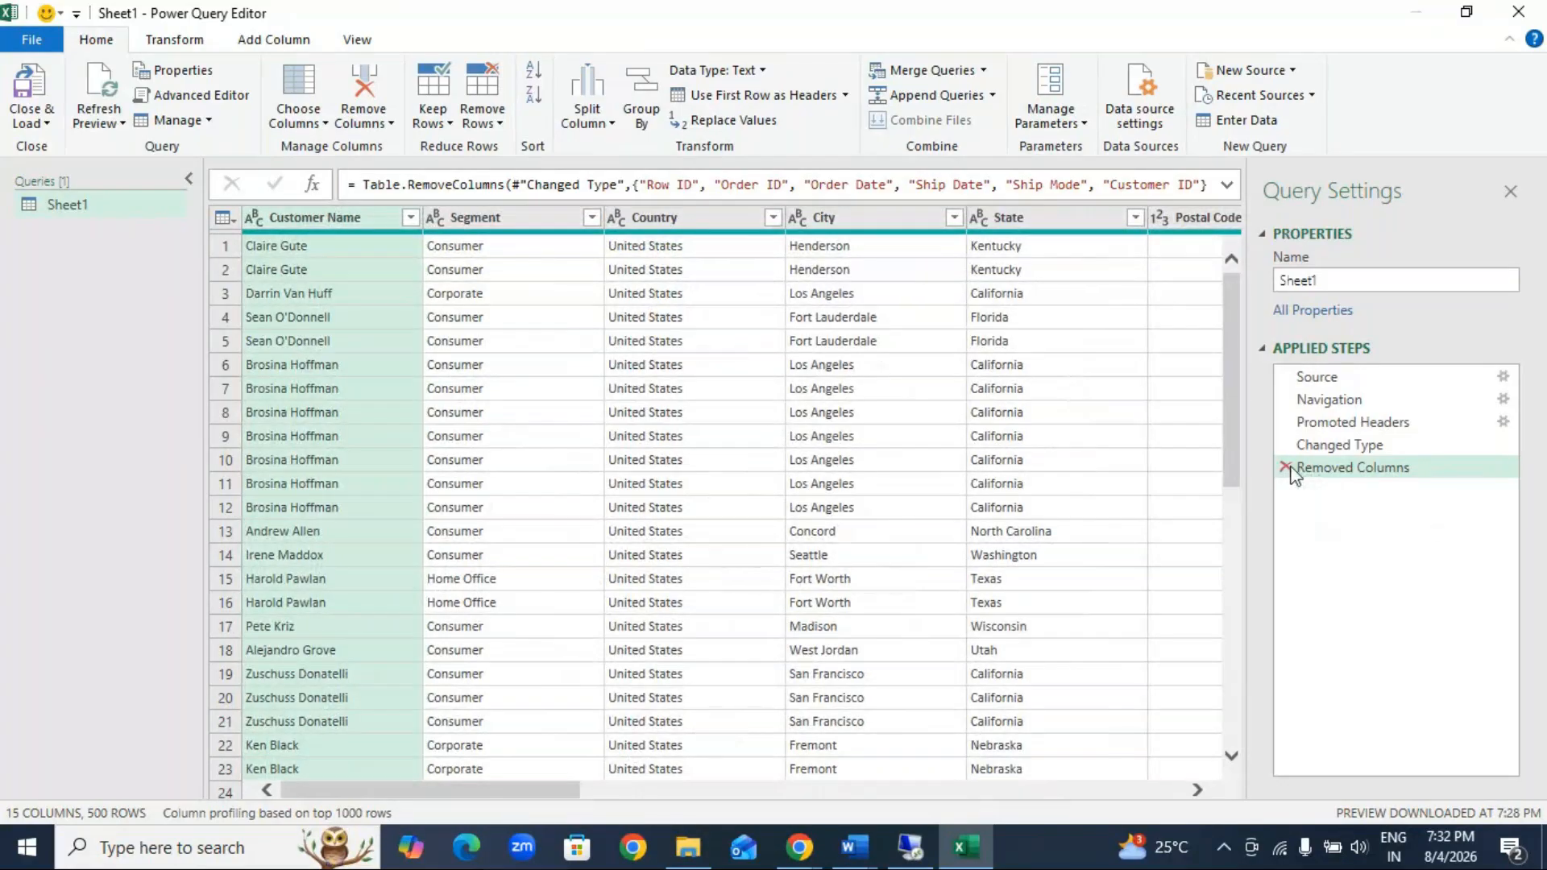
pyautogui.click(1339, 445)
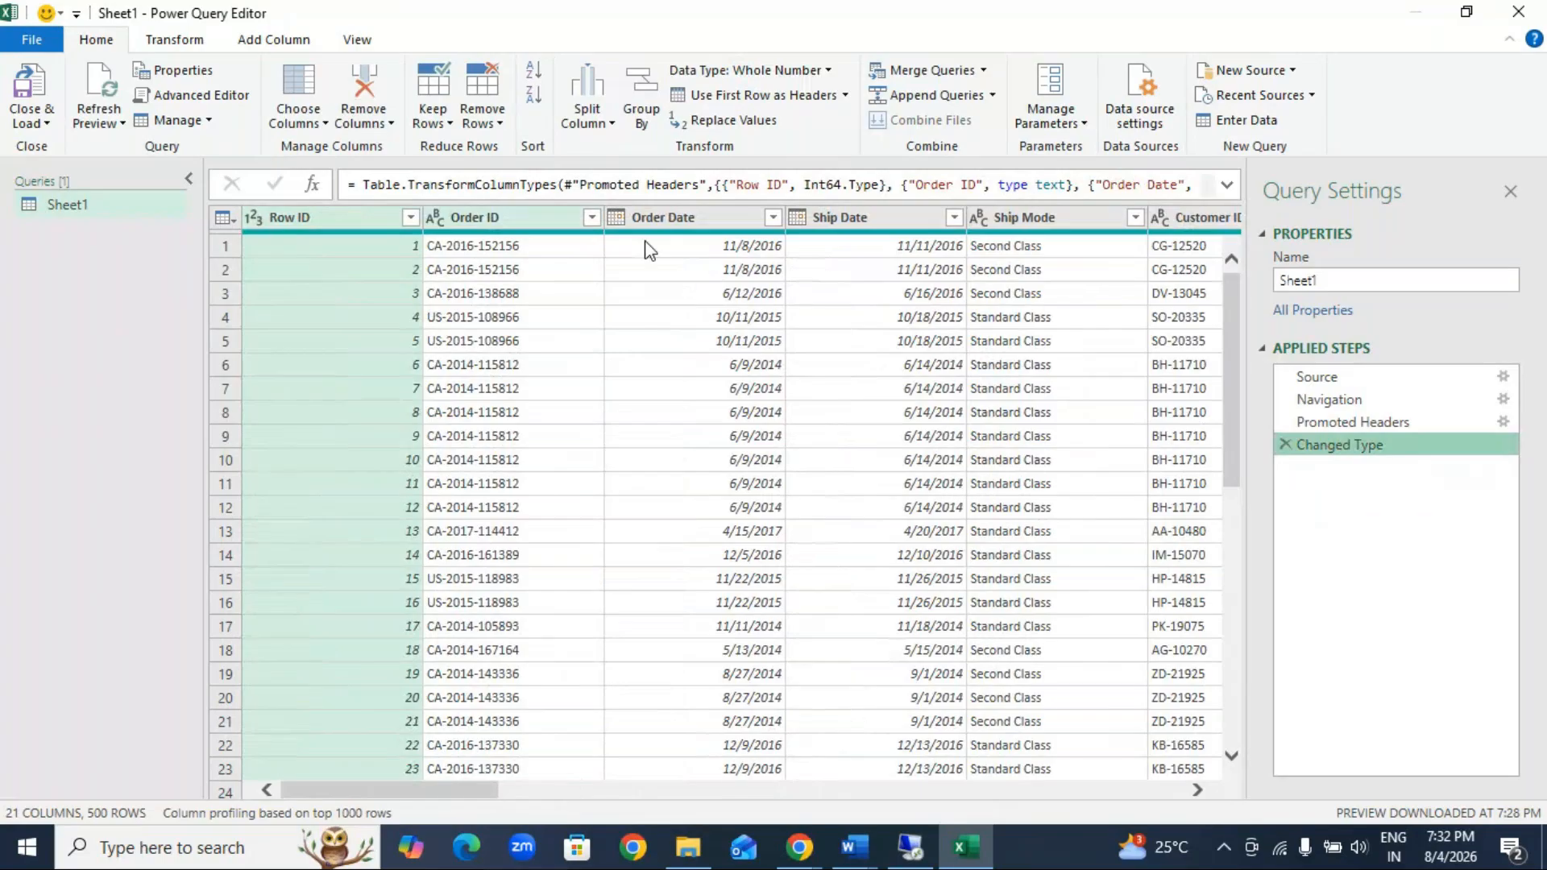
# Step: Keep only the Sales and Quantity columns with Remove Other Columns, and delete the resulting step from the query
pyautogui.click(362, 121)
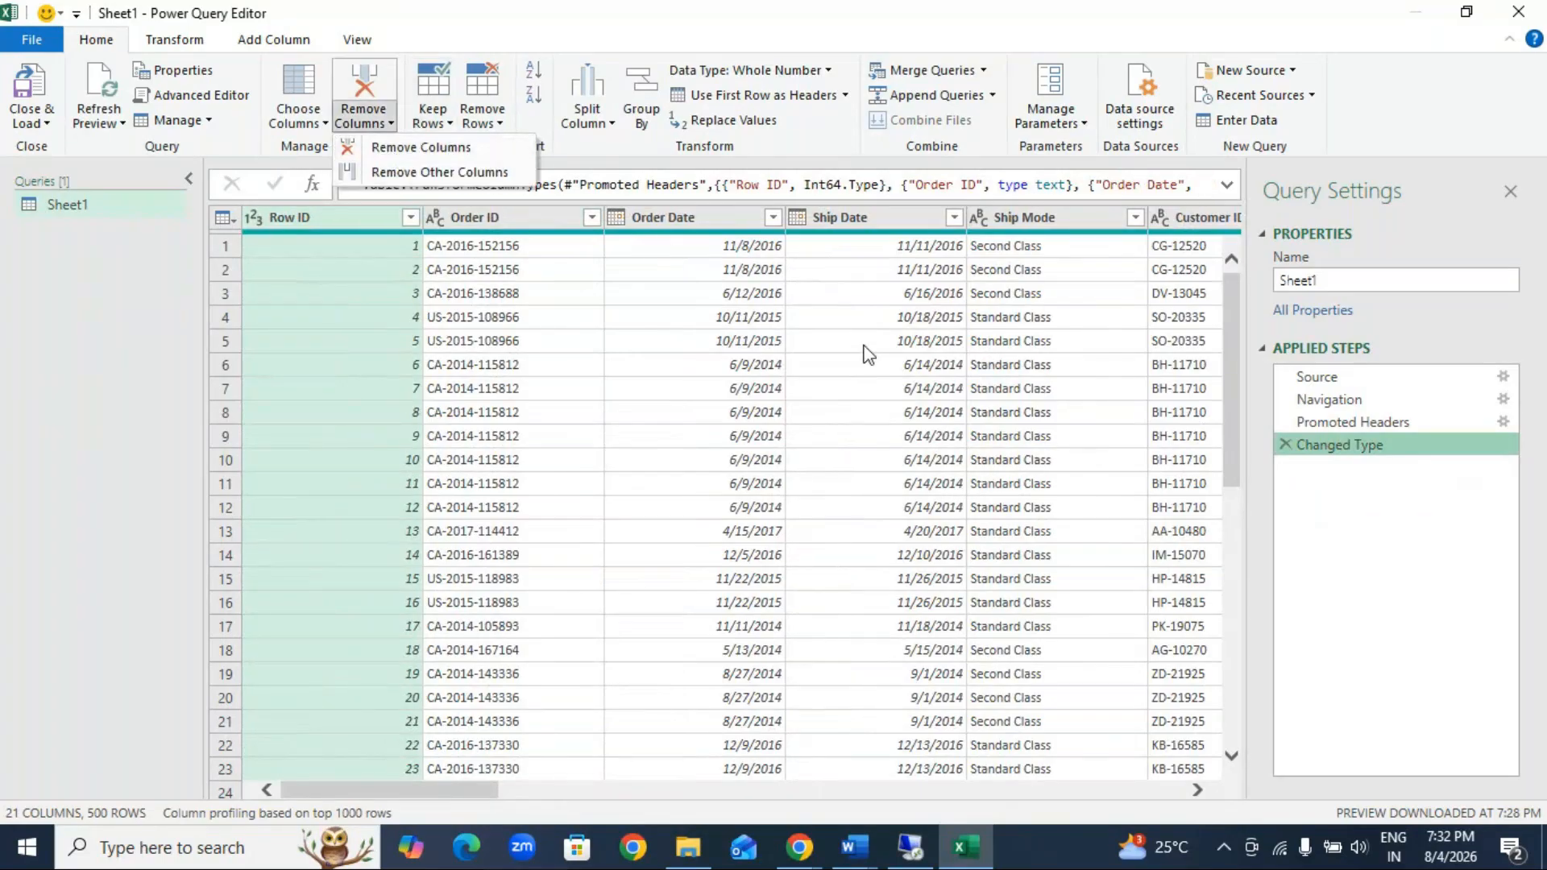
pyautogui.click(467, 788)
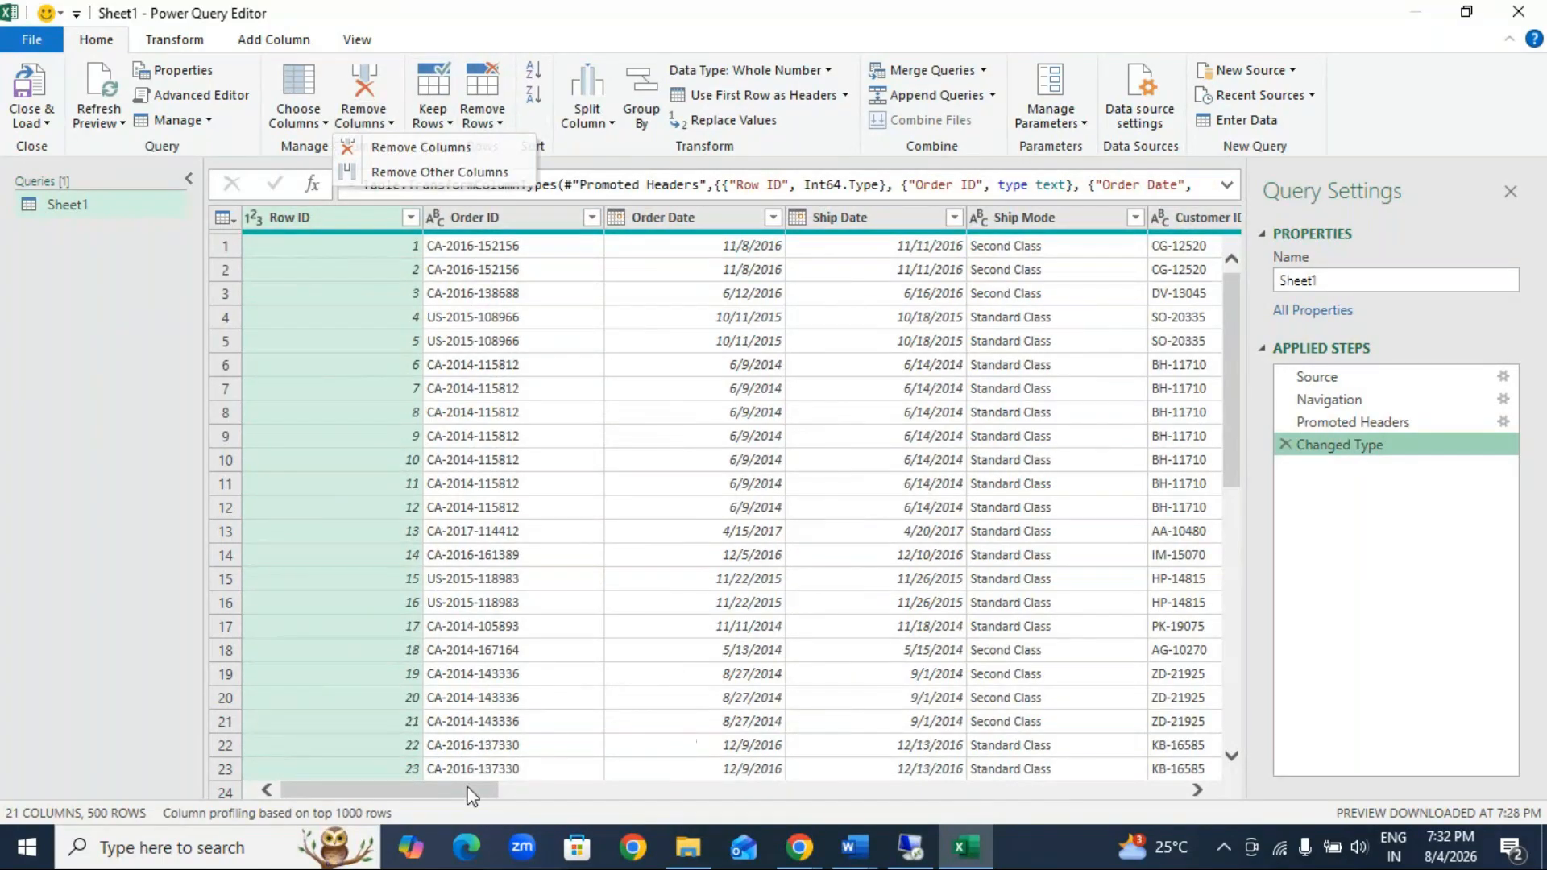
pyautogui.moveTo(472, 796); pyautogui.dragTo(1086, 809)
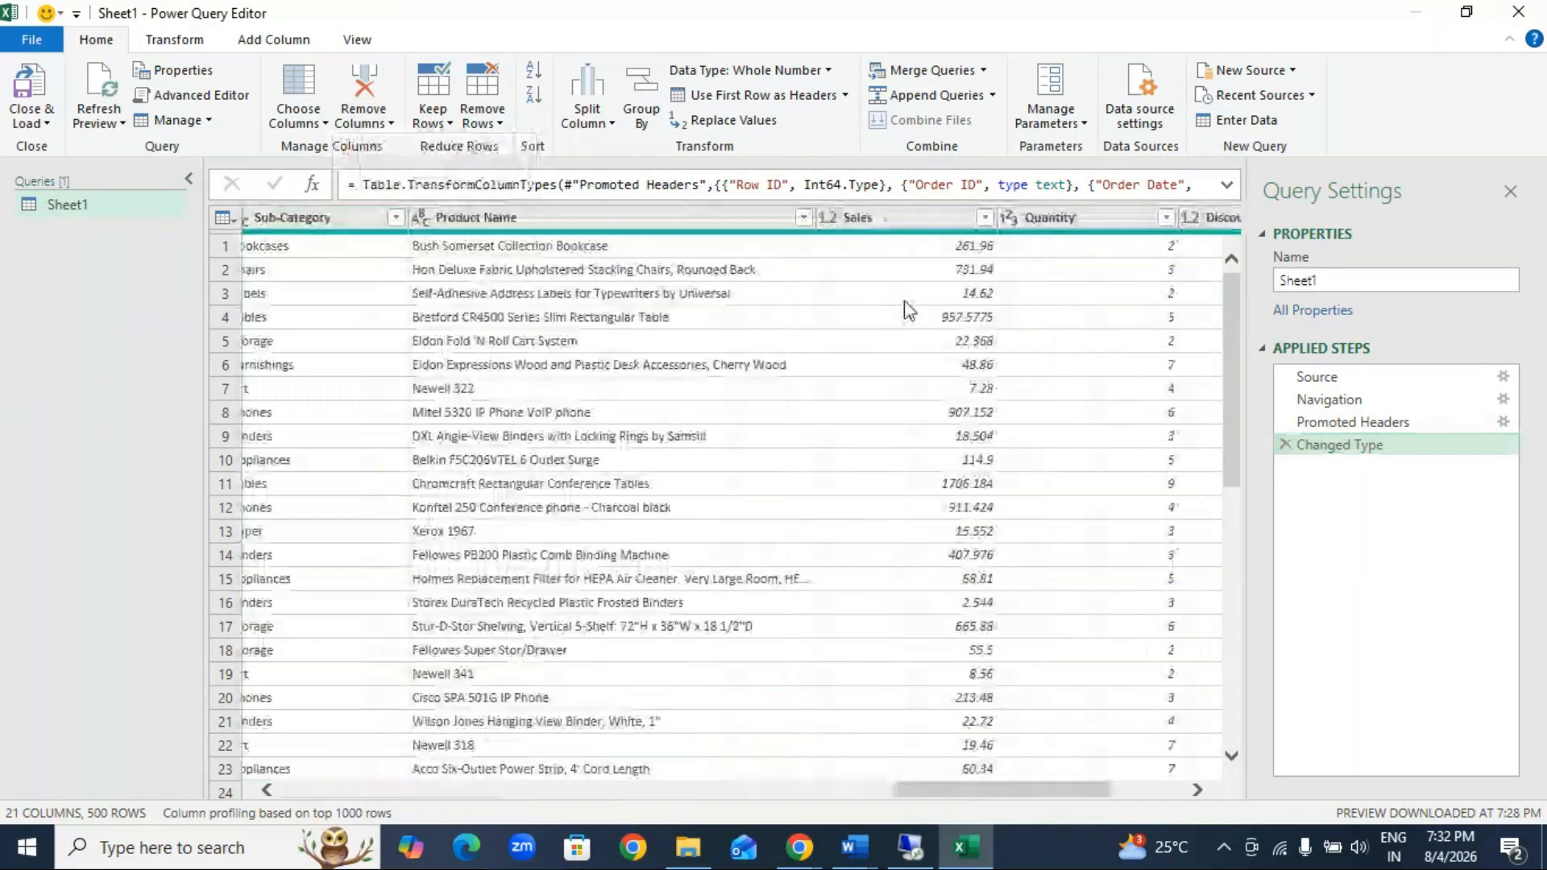
pyautogui.click(944, 222)
pyautogui.keyDown('ctrl'); pyautogui.click(1082, 222); pyautogui.keyUp('ctrl')
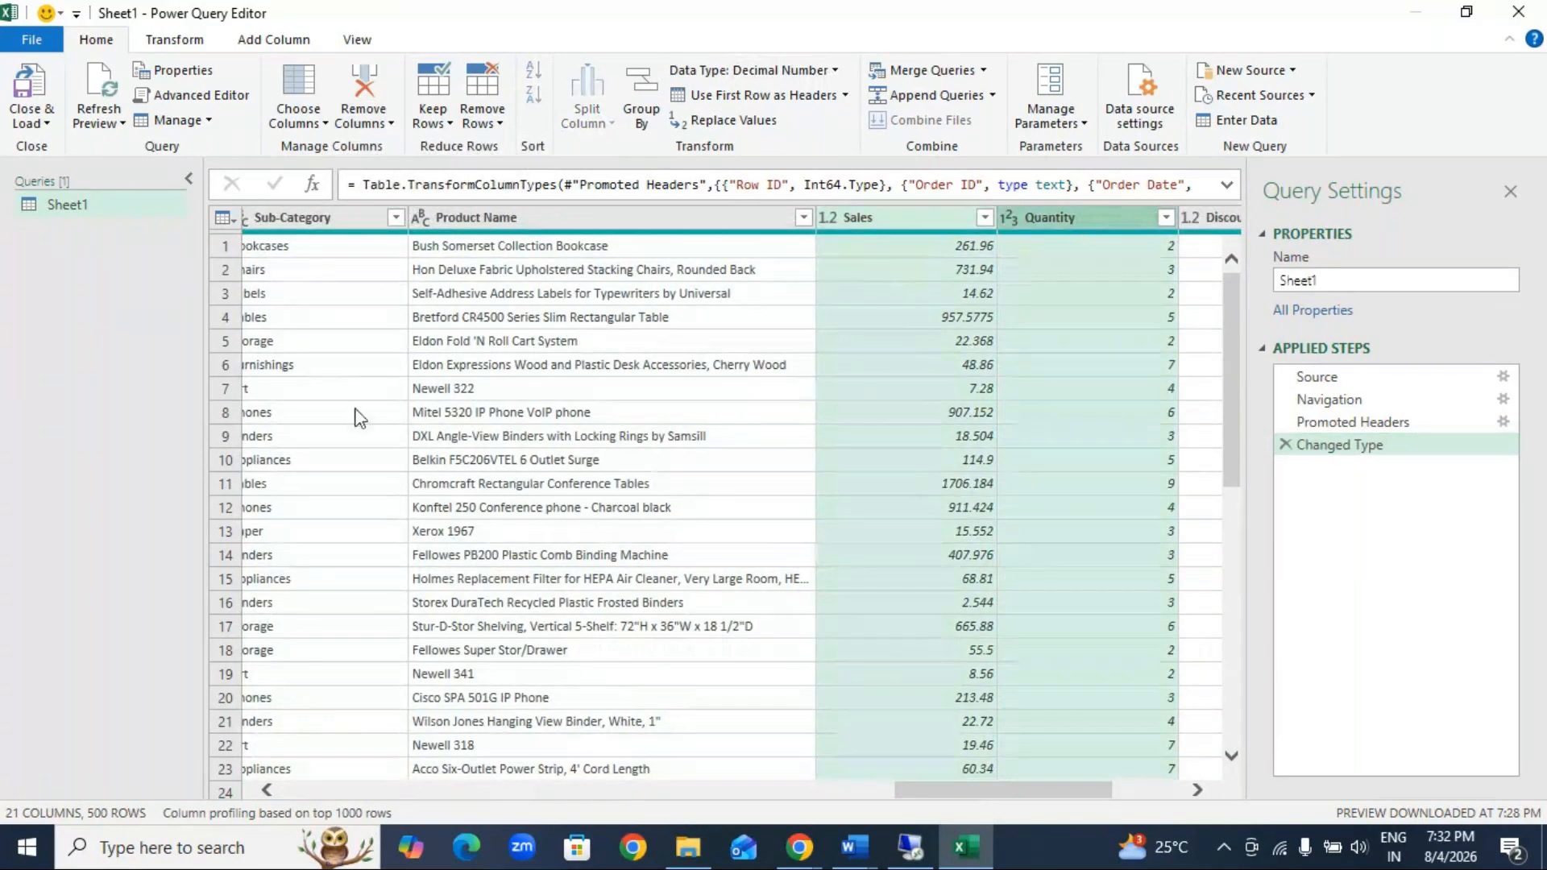
pyautogui.click(390, 125)
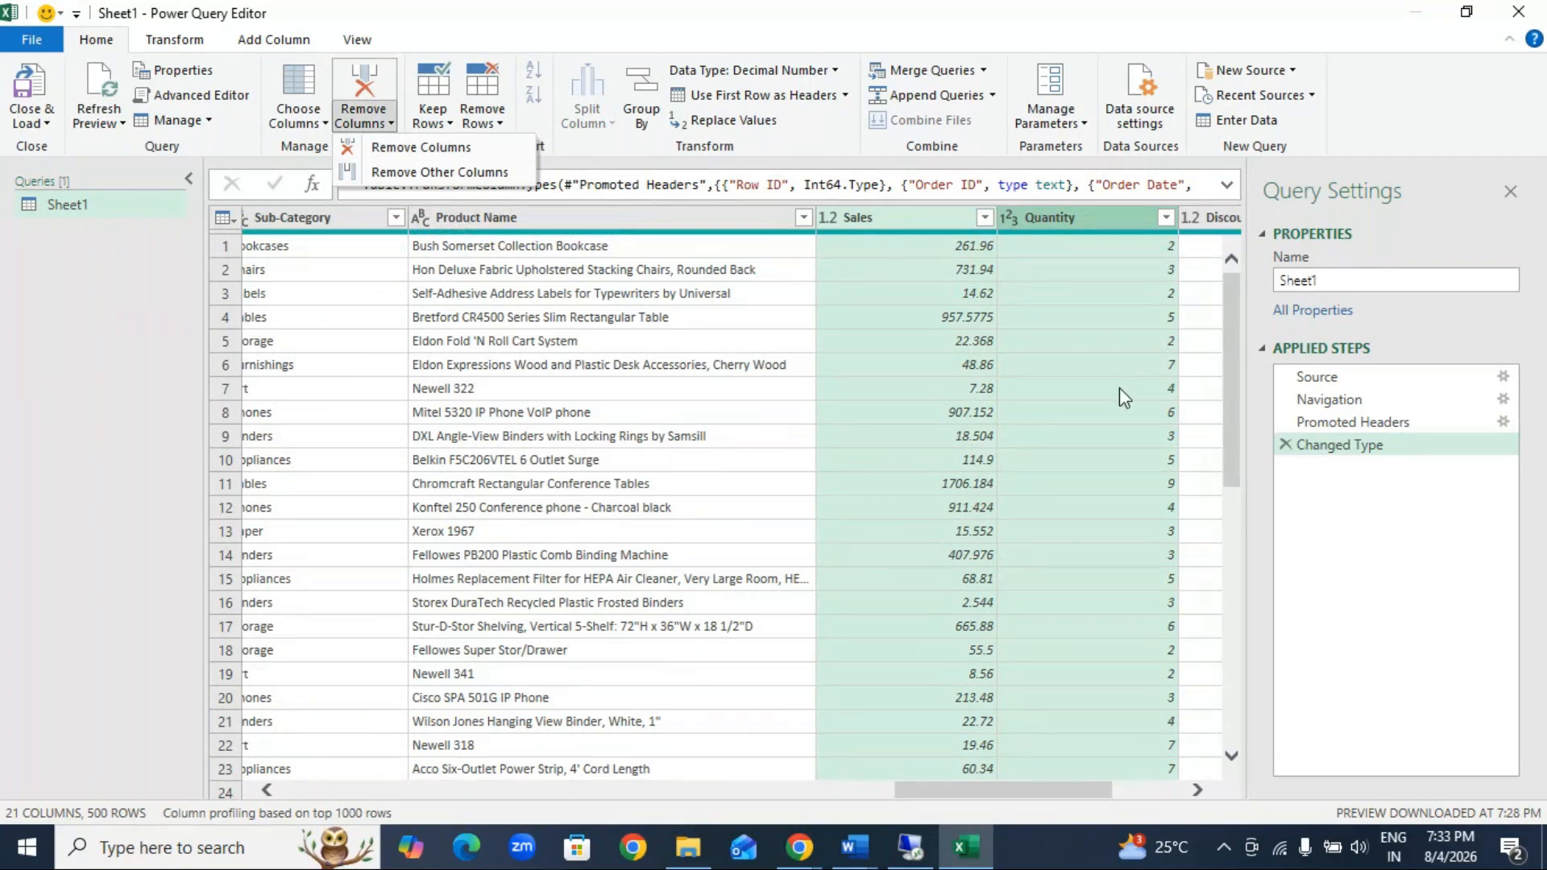
pyautogui.click(481, 173)
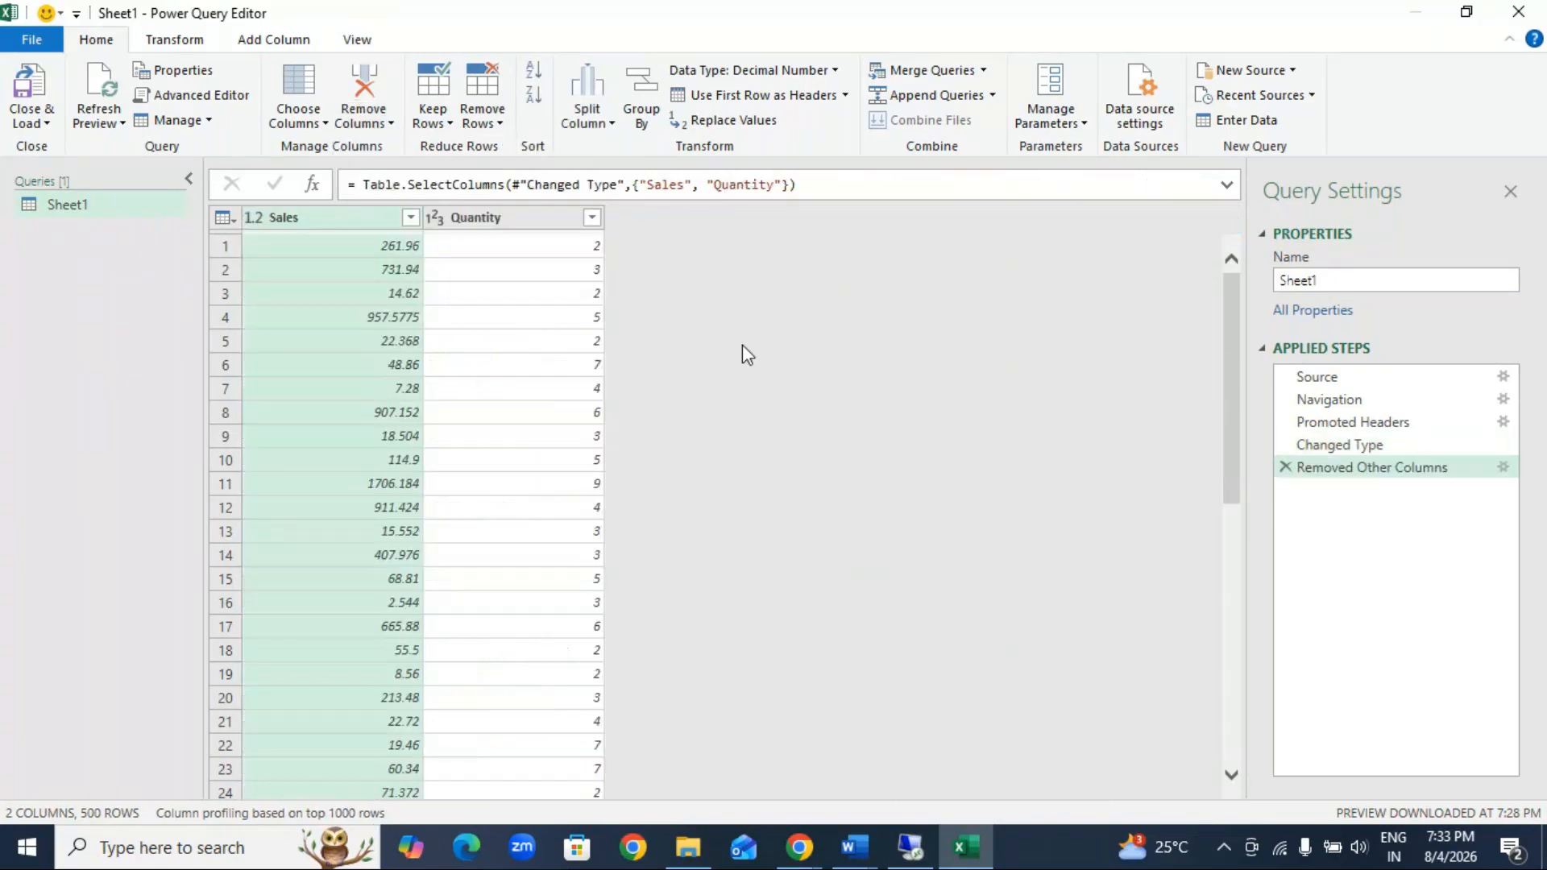
pyautogui.click(1286, 469)
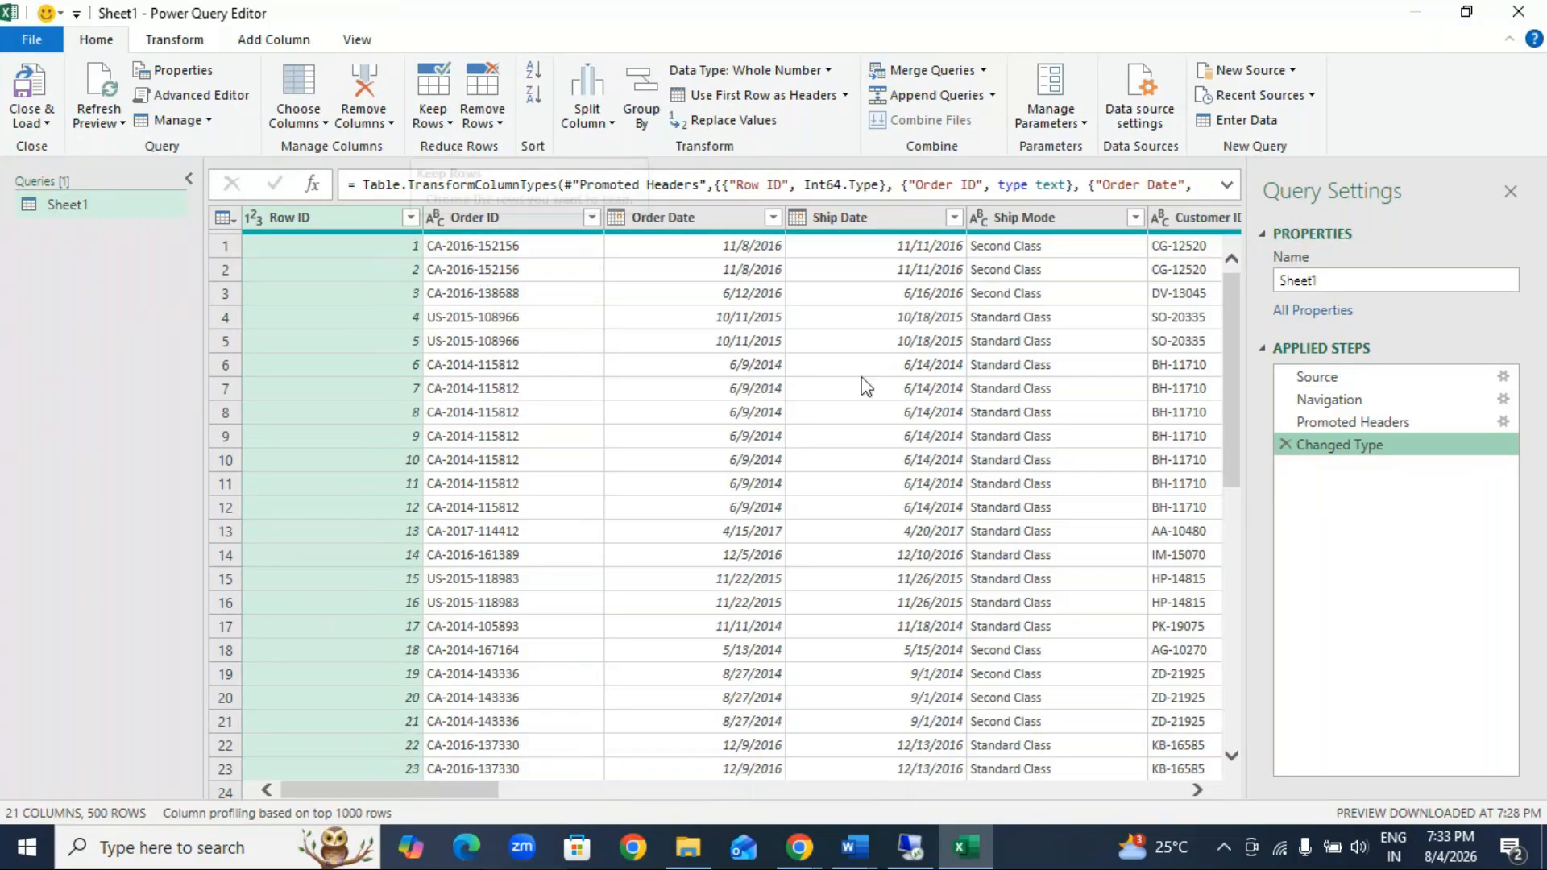
# Step: Keep only the top 20 rows of the order data, and delete the resulting step from the query
pyautogui.moveTo(1229, 404)
pyautogui.mouseDown()
pyautogui.moveTo(1228, 477)
pyautogui.moveTo(1230, 404)
pyautogui.mouseUp()
pyautogui.click(435, 121)
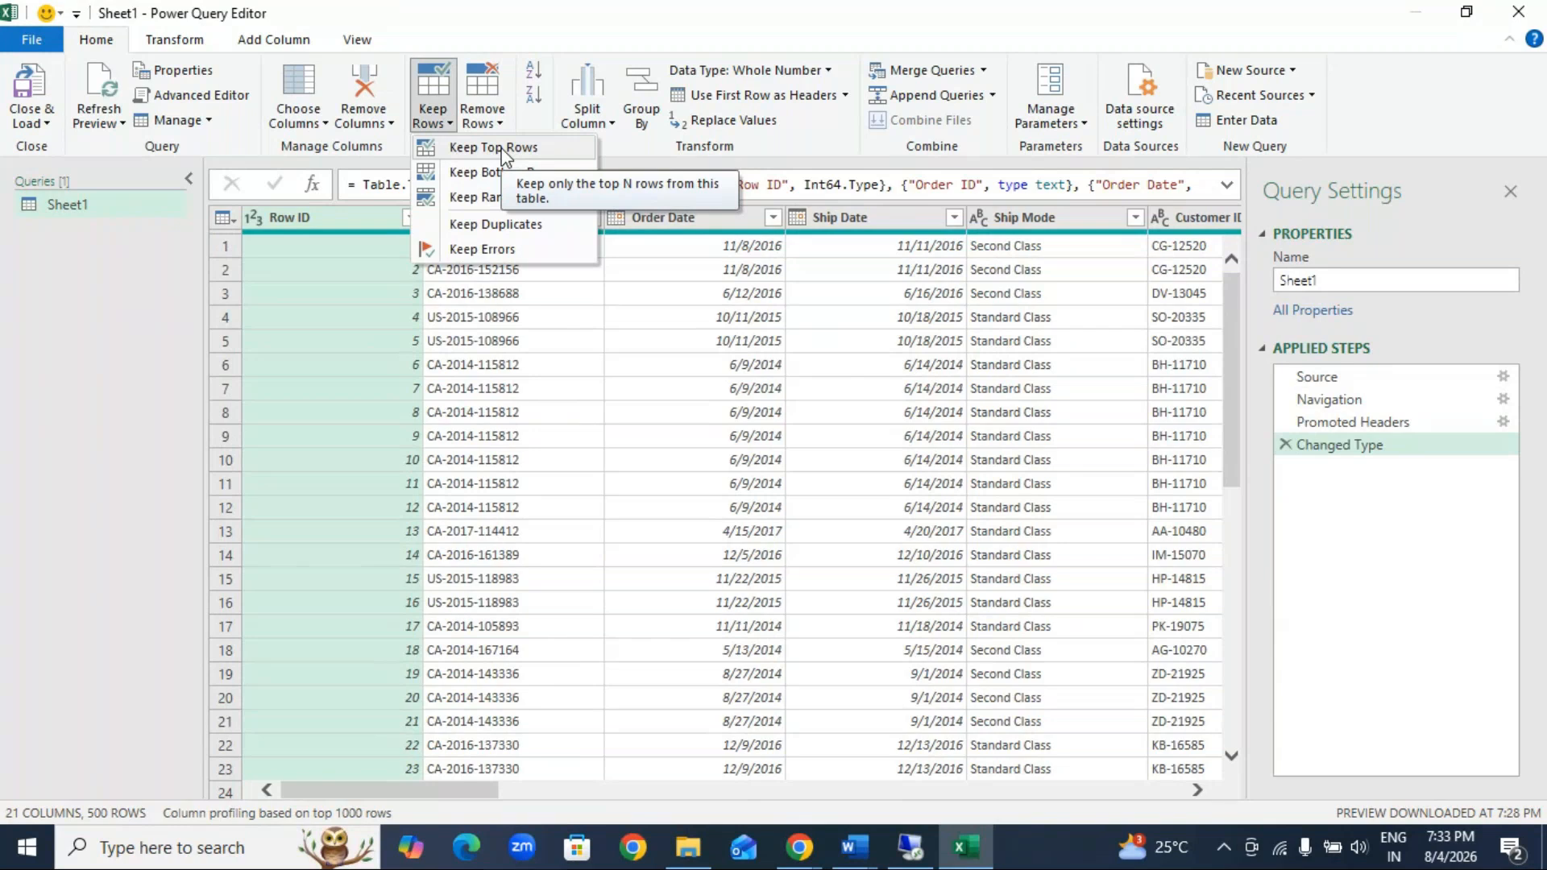
pyautogui.click(493, 147)
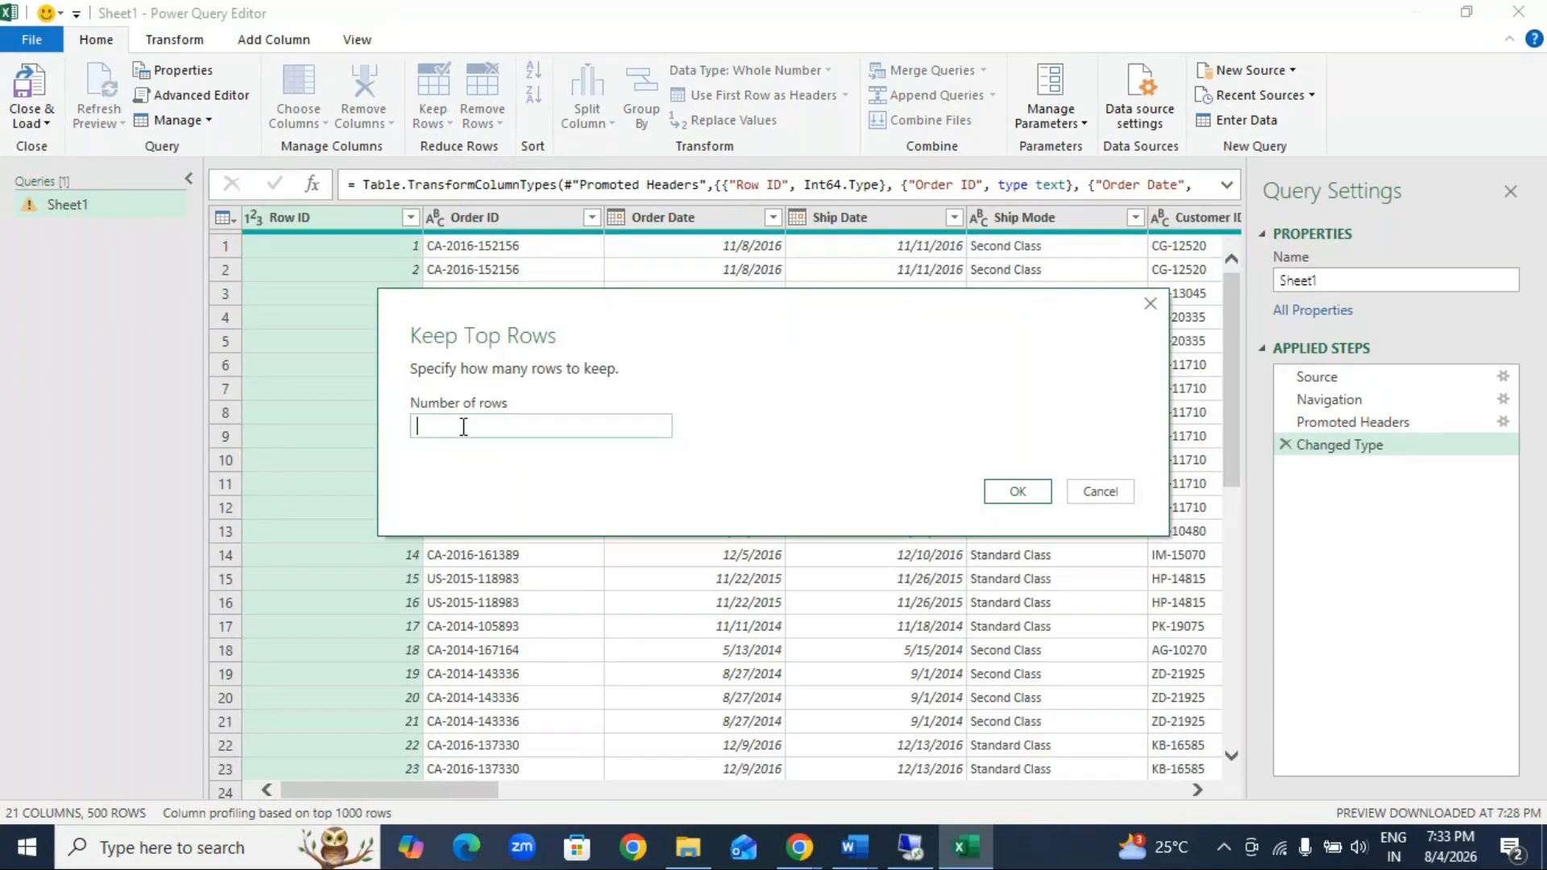
pyautogui.write('20')
pyautogui.click(1014, 493)
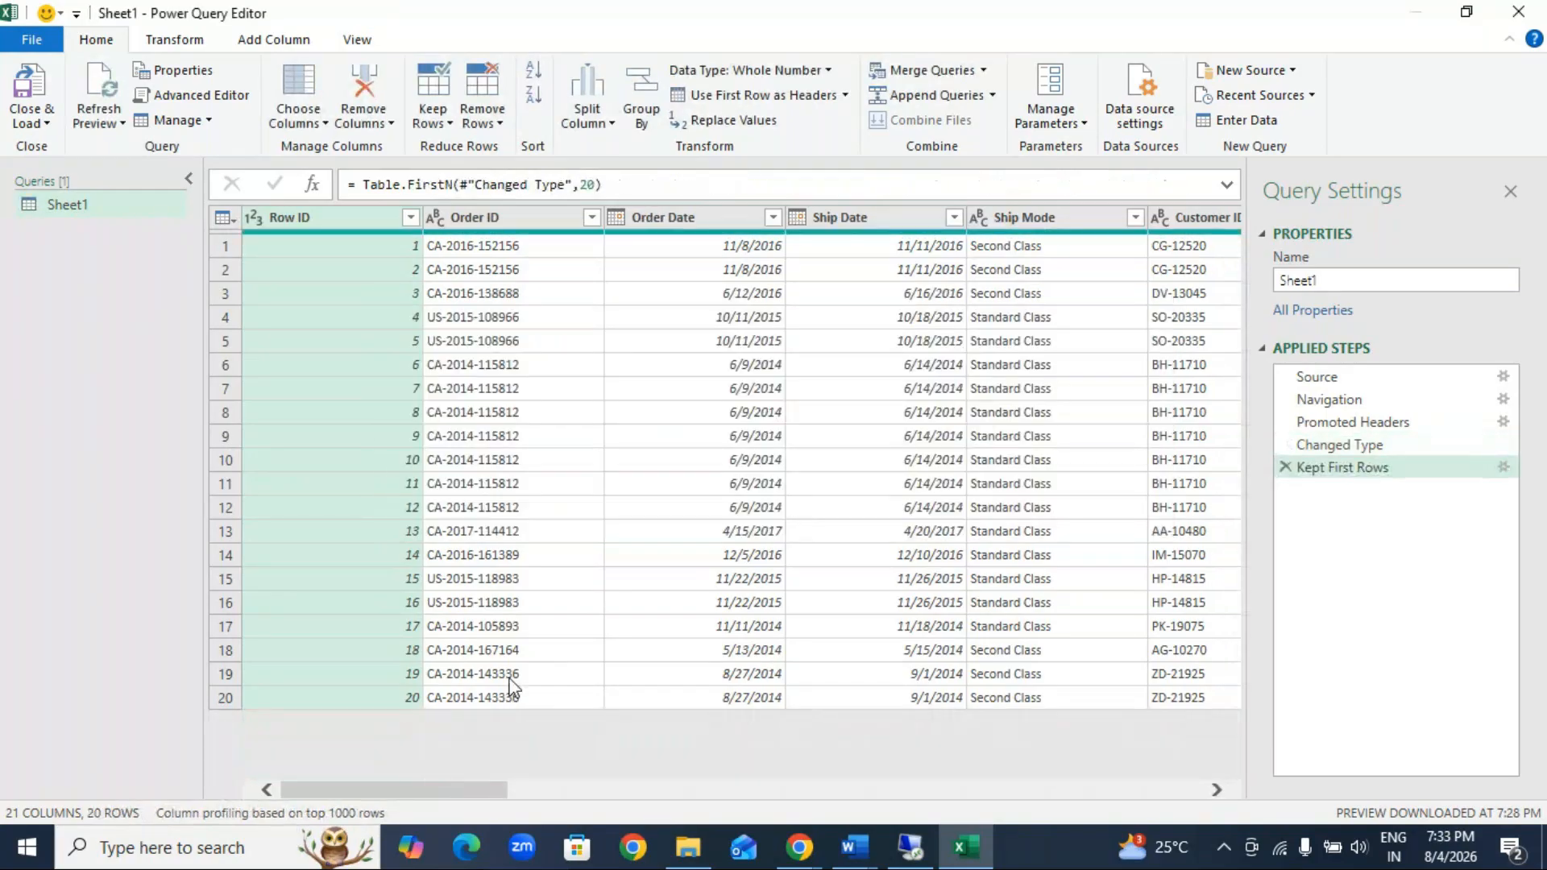
pyautogui.click(1286, 468)
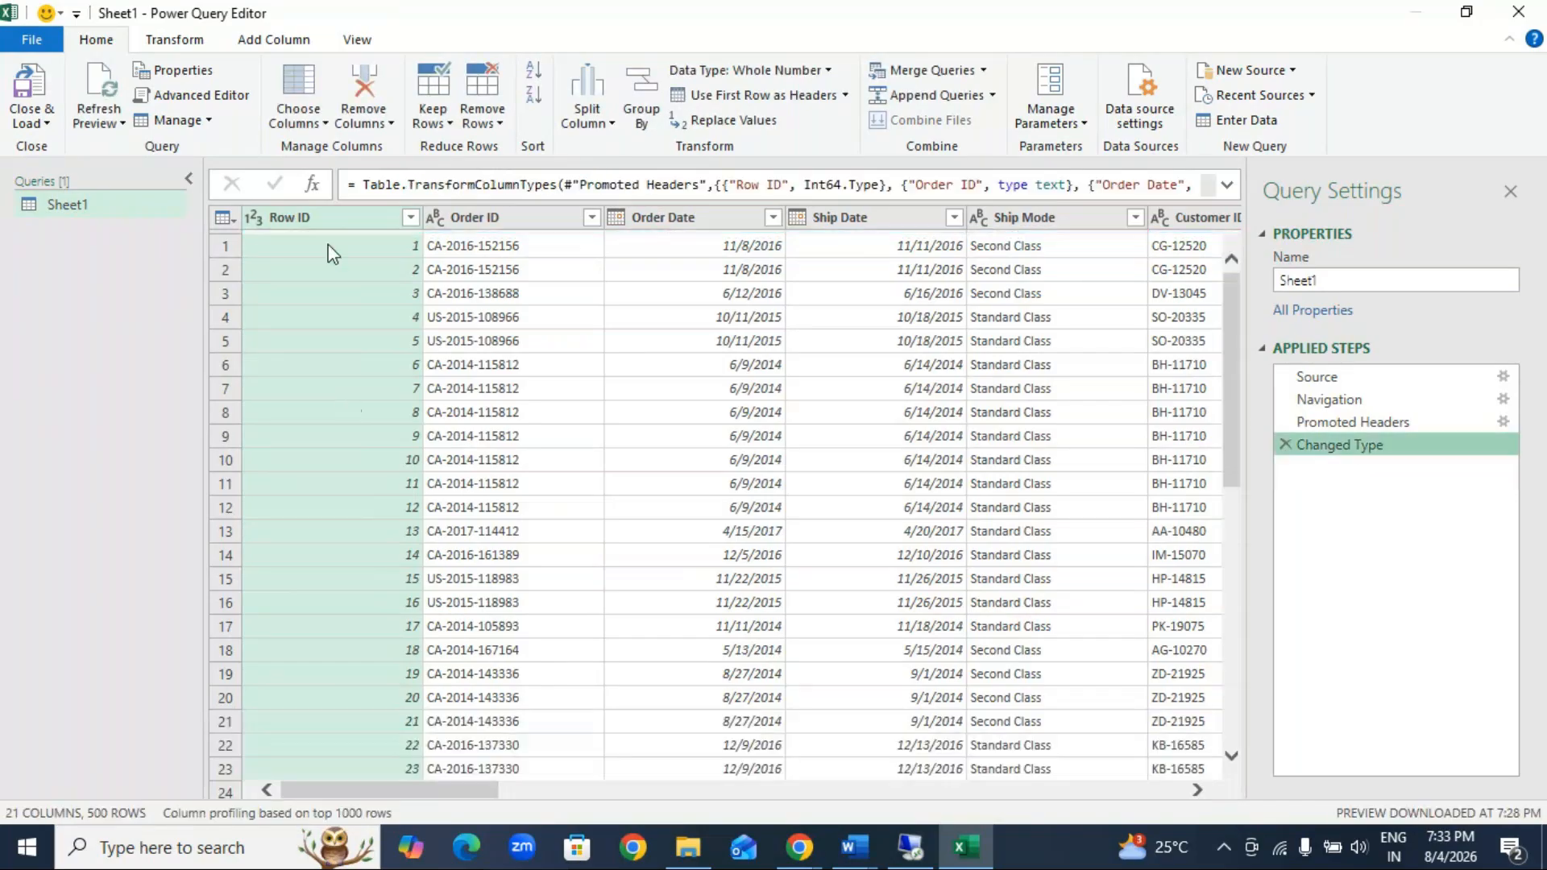
# Step: Keep only the bottom 15 rows of the order data, and delete the resulting step from the query
pyautogui.click(445, 120)
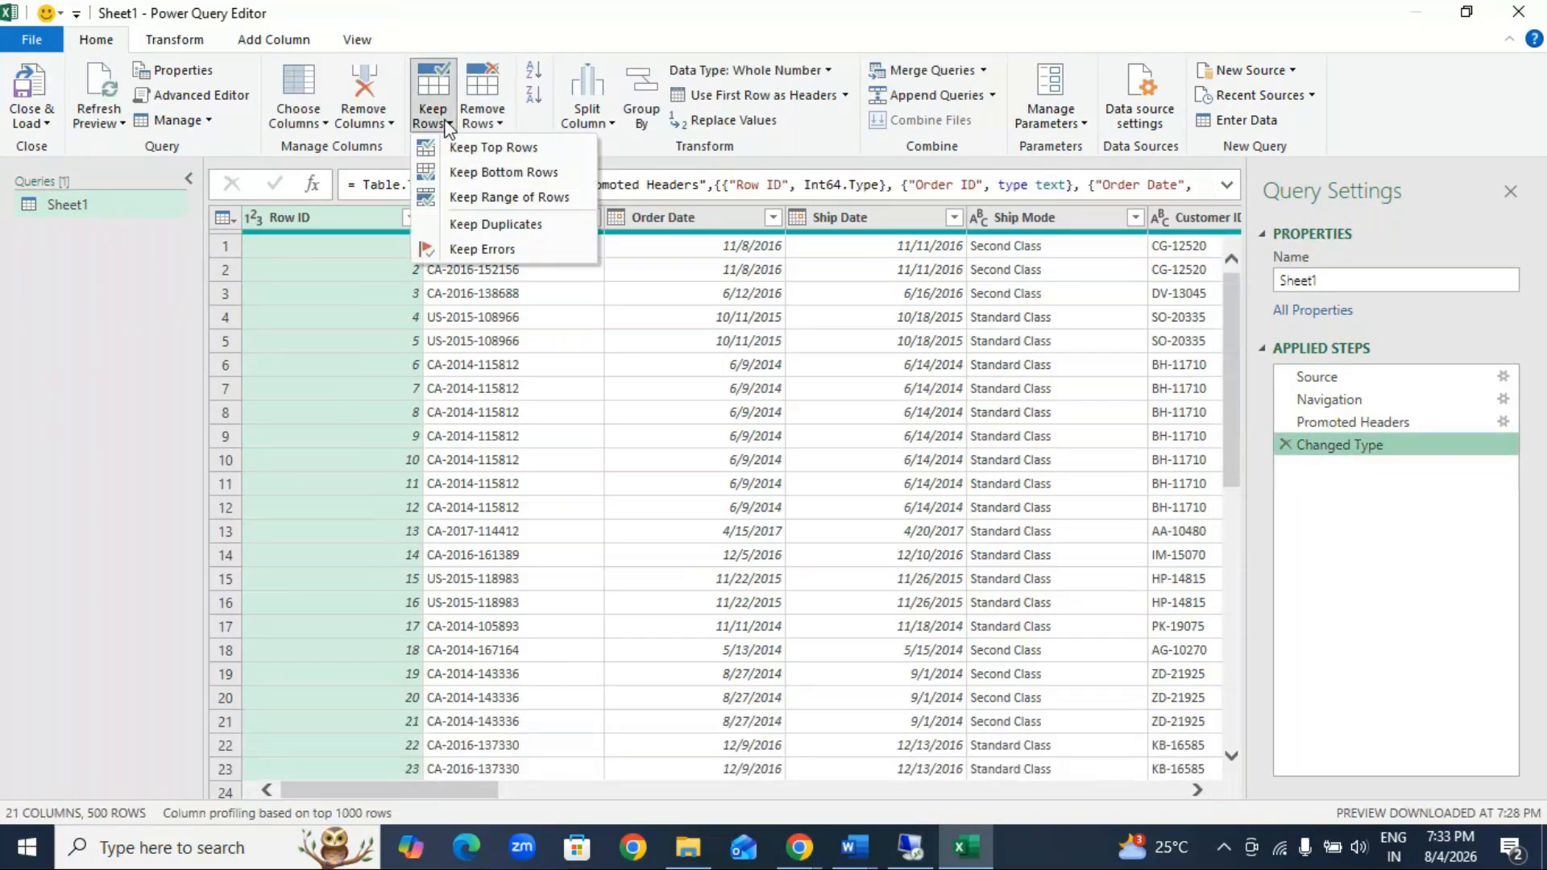
pyautogui.click(490, 172)
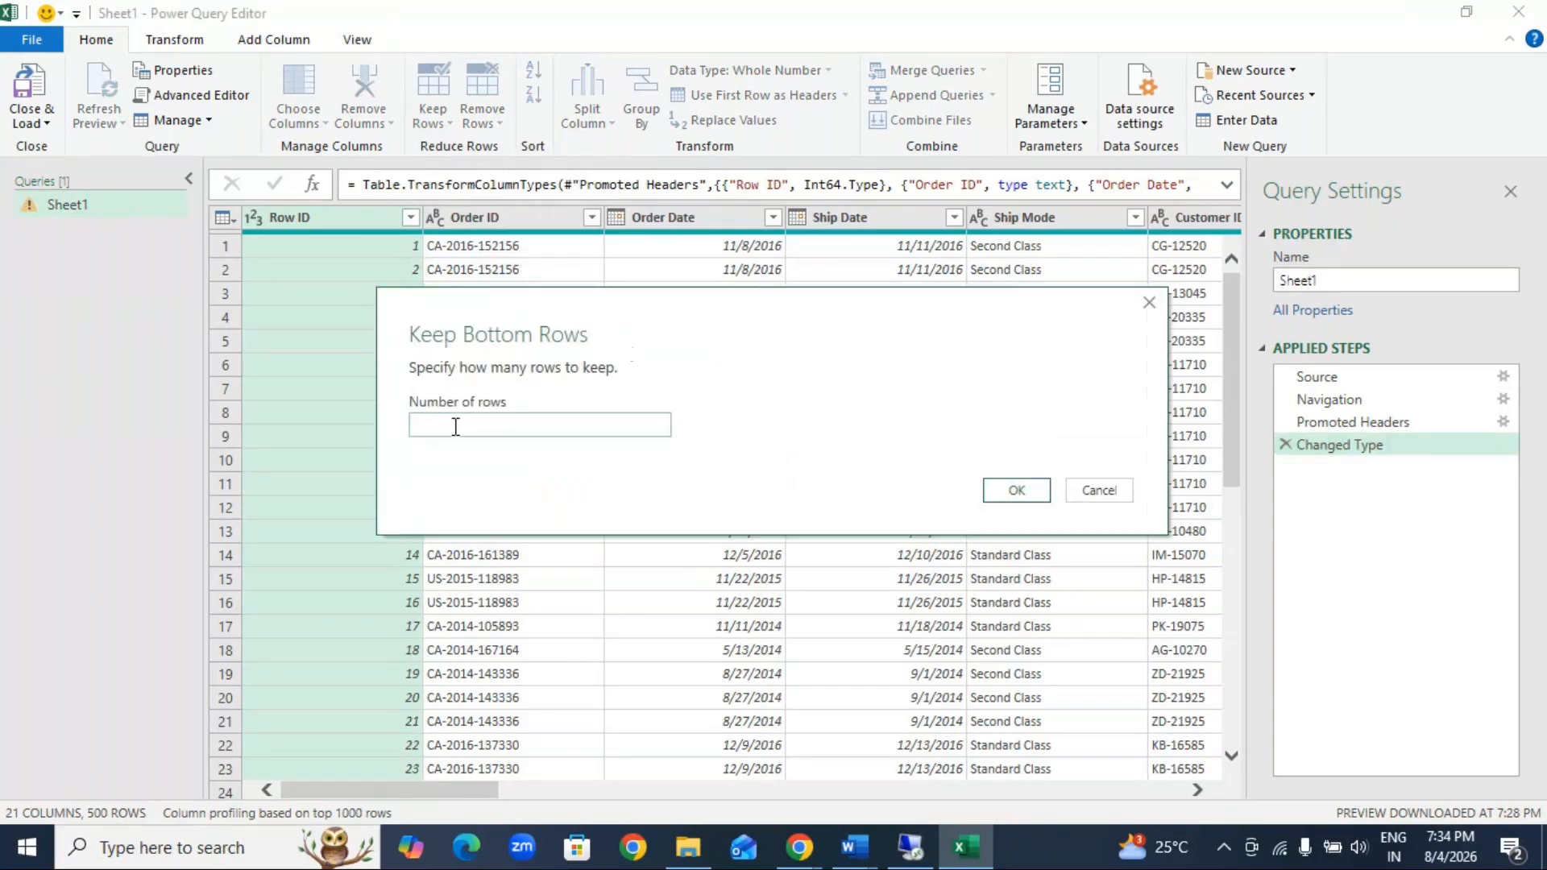
pyautogui.click(454, 427)
pyautogui.write('15')
pyautogui.click(1017, 490)
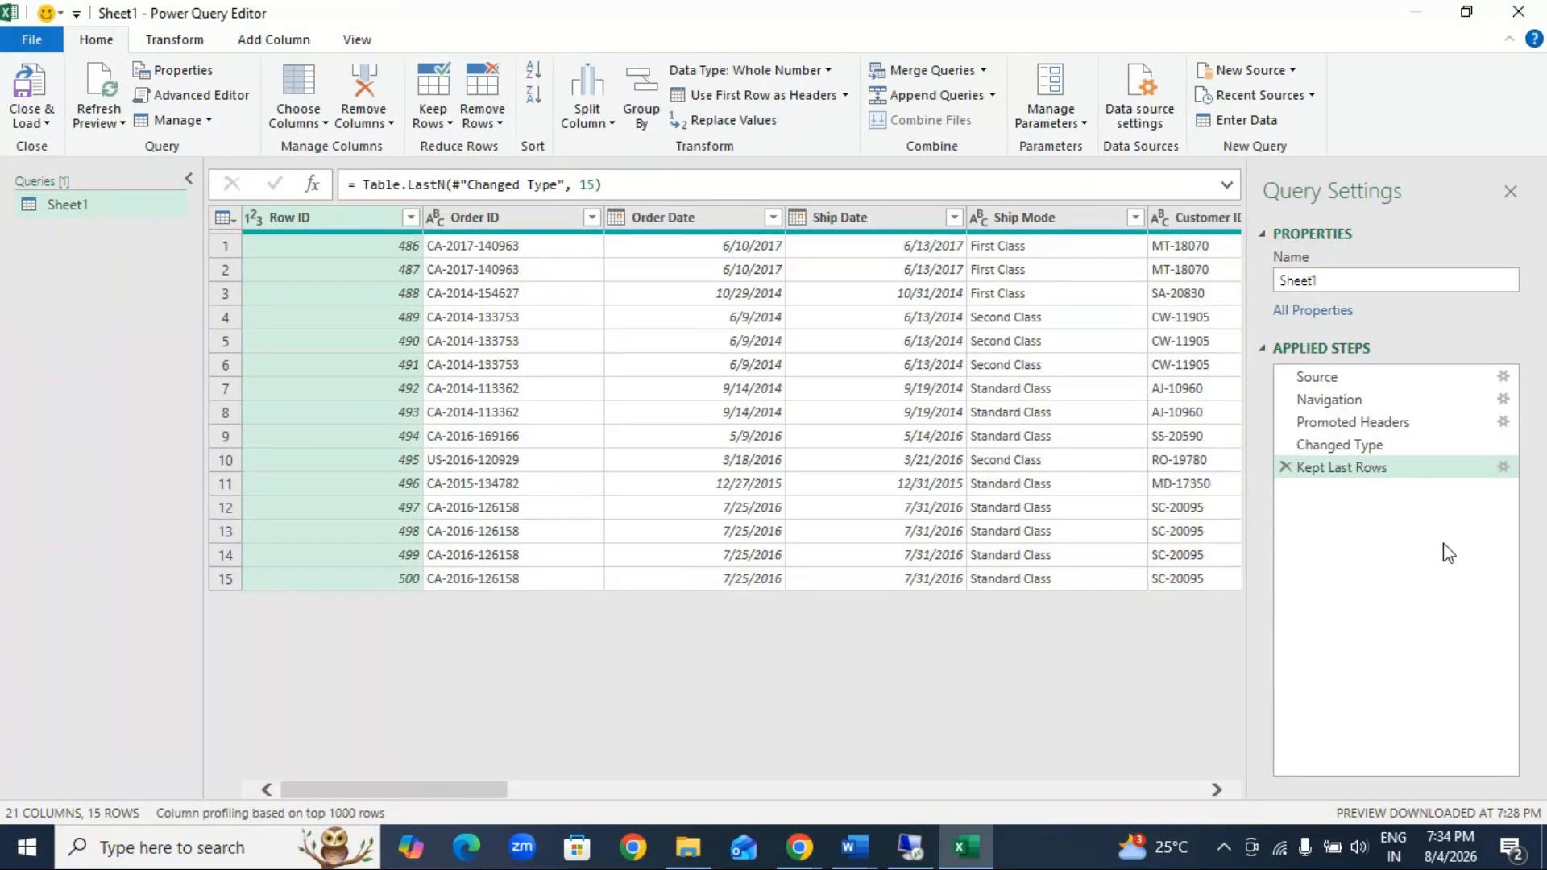
pyautogui.click(1286, 467)
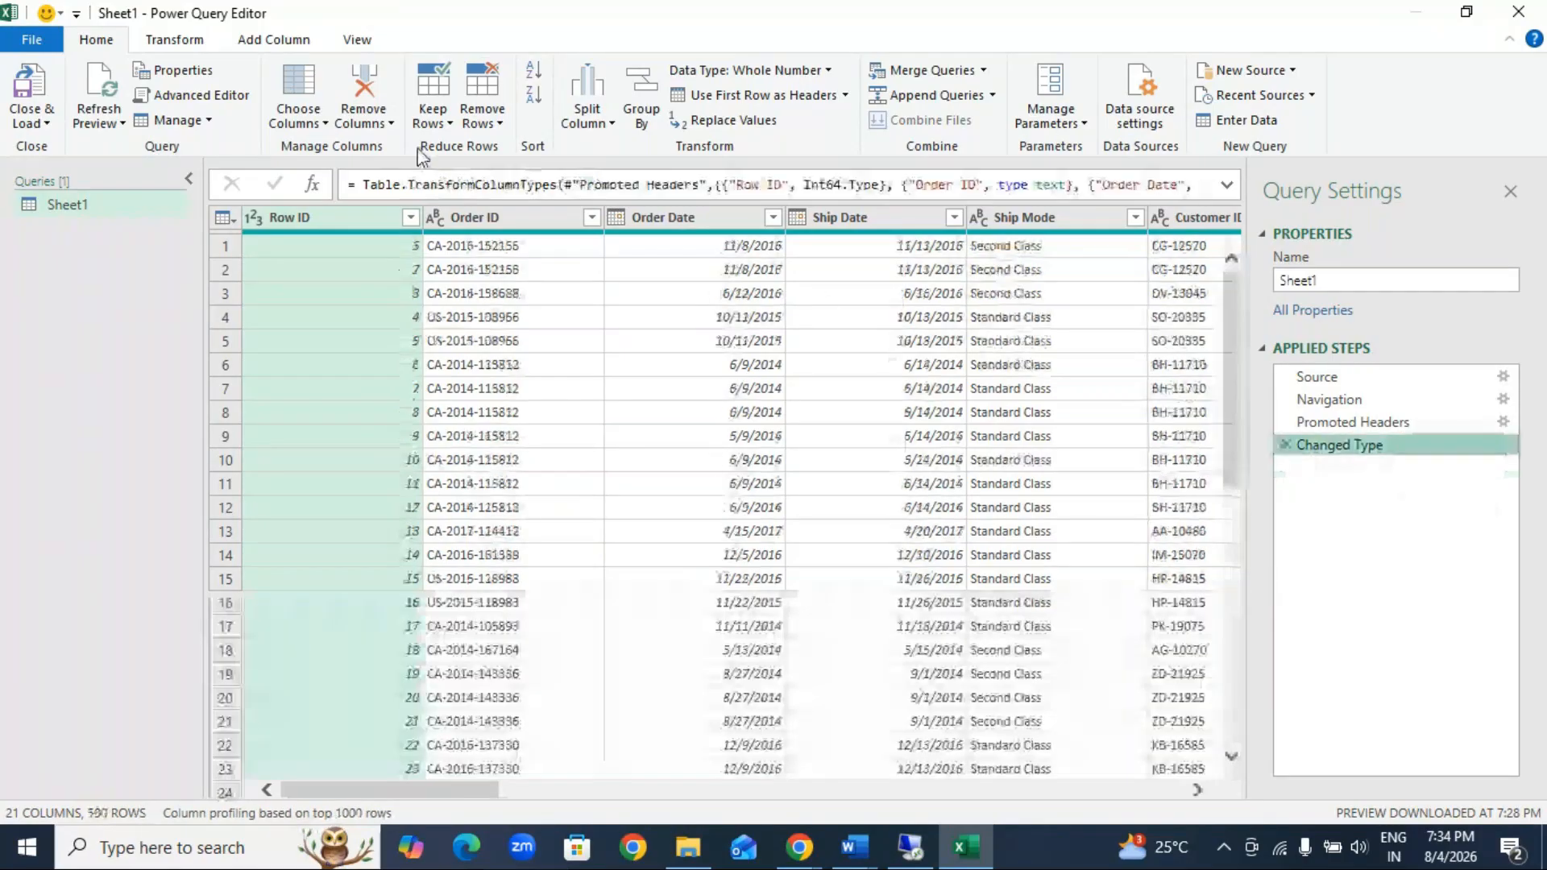
# Step: Keep a range of 15 rows starting at row 100, and delete the resulting step from the query
pyautogui.click(432, 117)
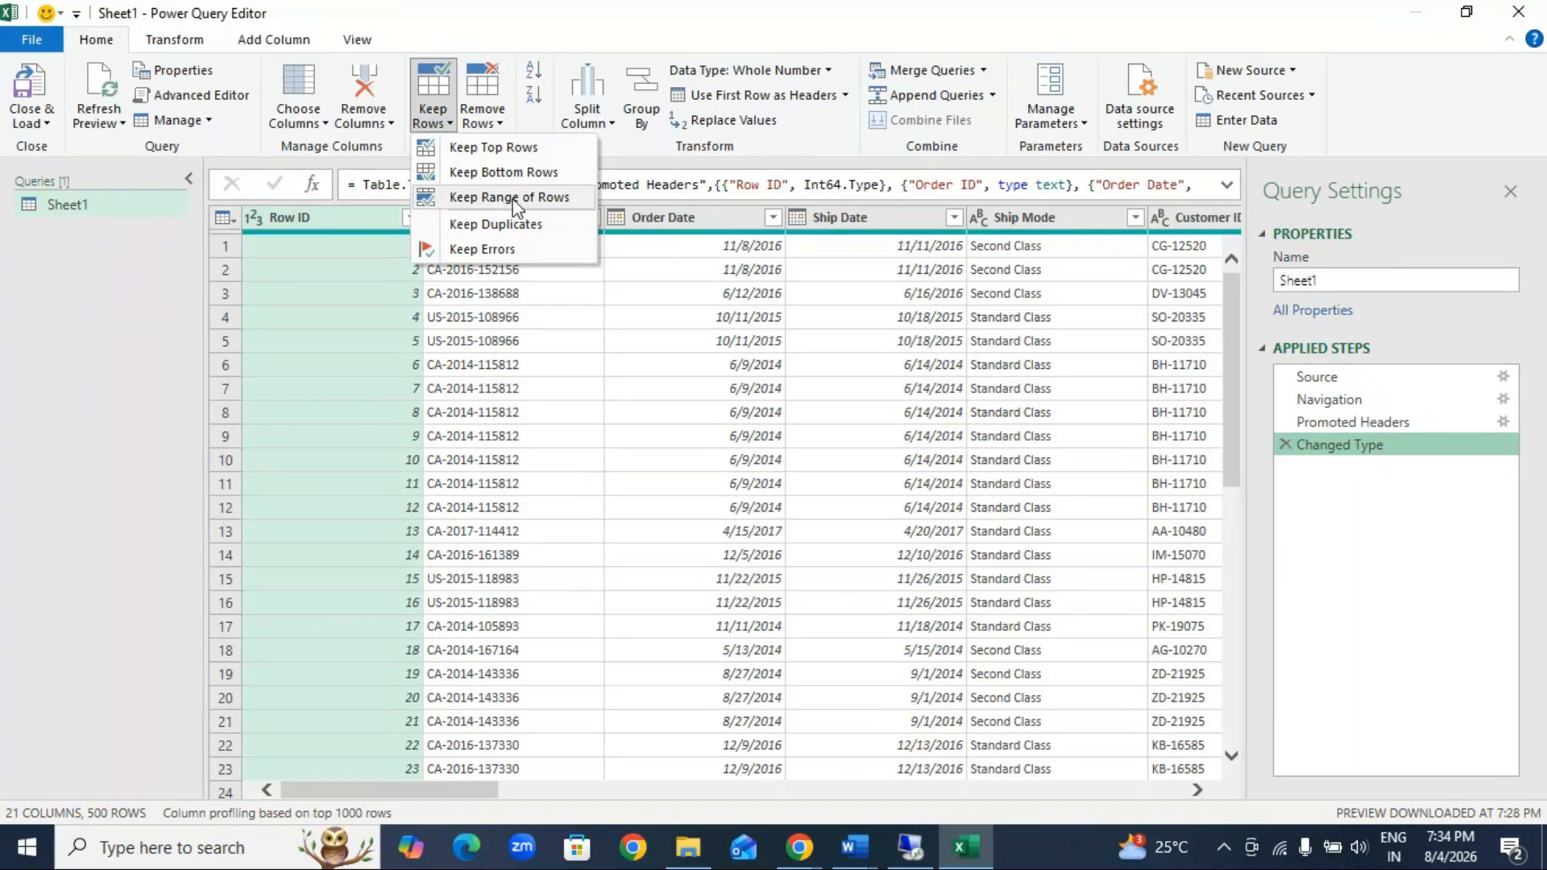
pyautogui.click(517, 200)
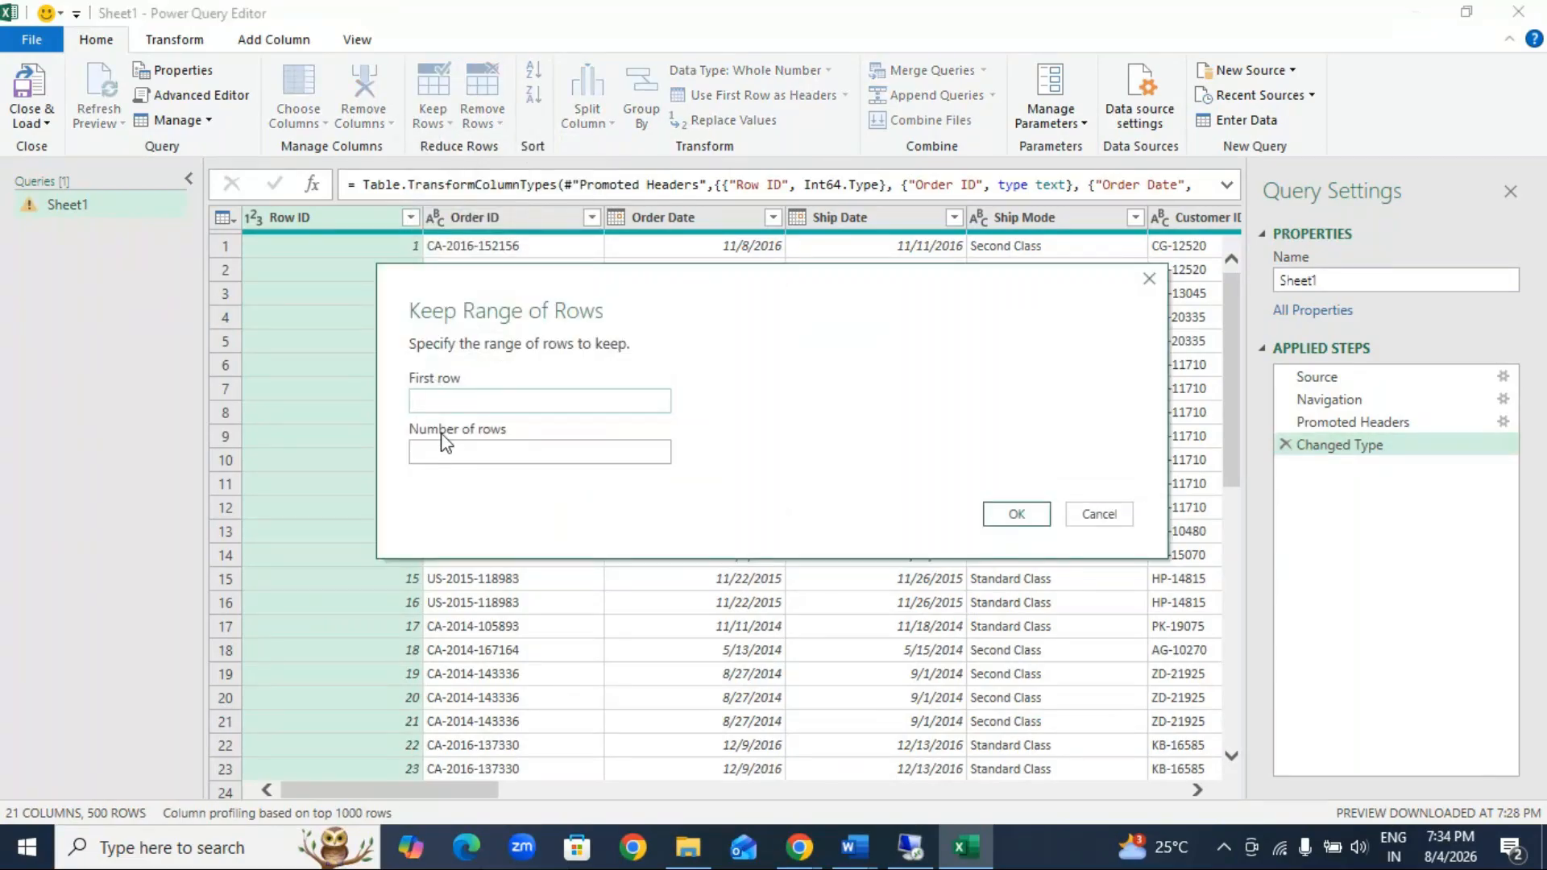
pyautogui.write('100')
pyautogui.click(459, 456)
pyautogui.write('15')
pyautogui.click(1016, 514)
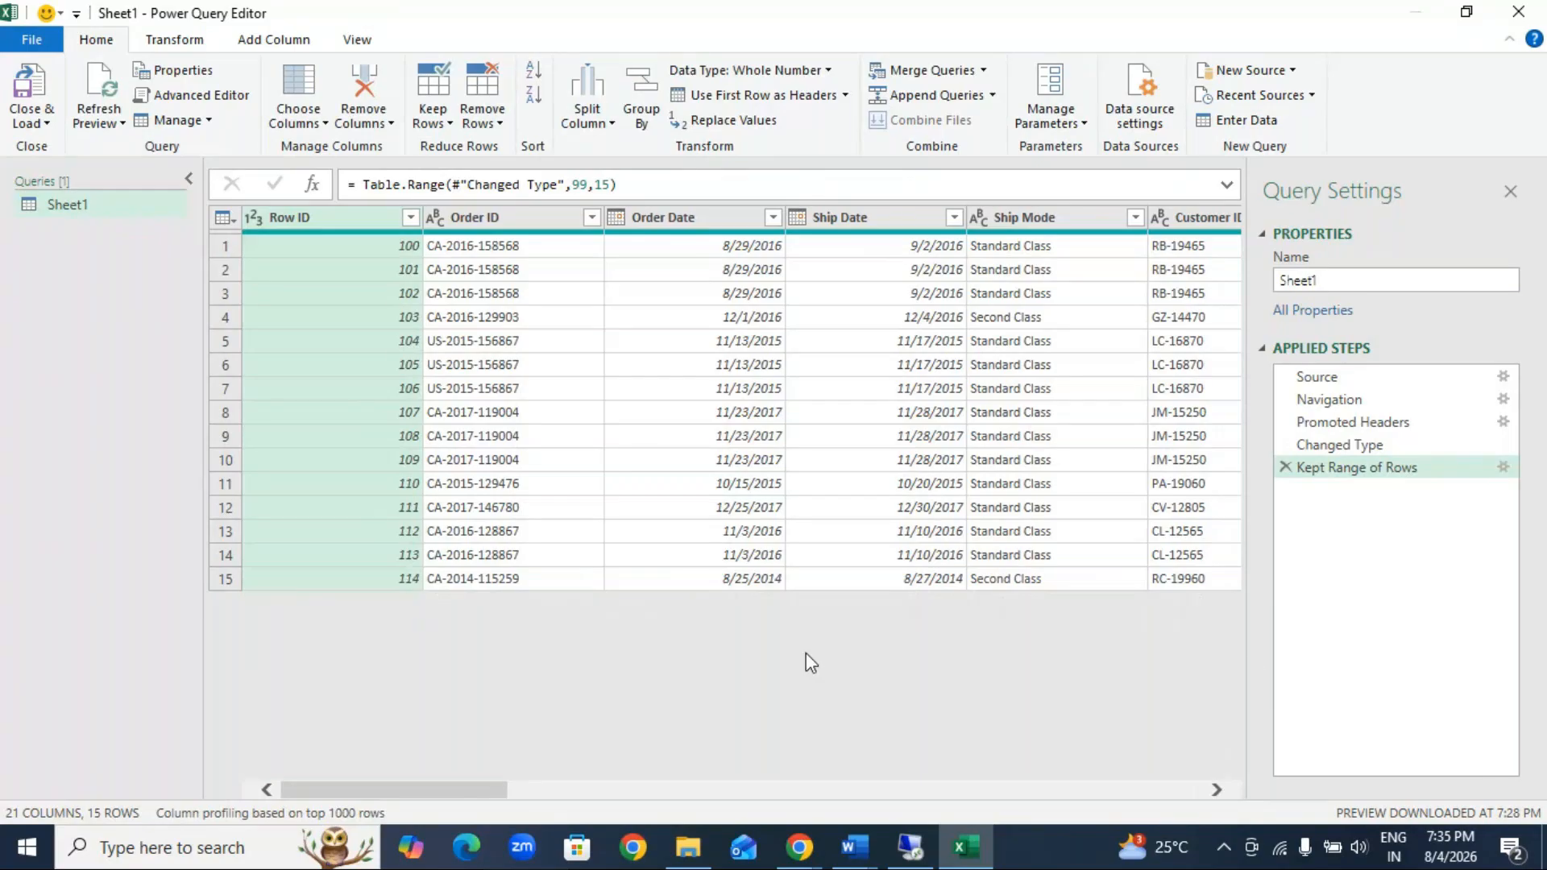
pyautogui.click(1285, 468)
# Step: Remove the top 250 rows of the order data, and delete the resulting step from the query
pyautogui.click(433, 100)
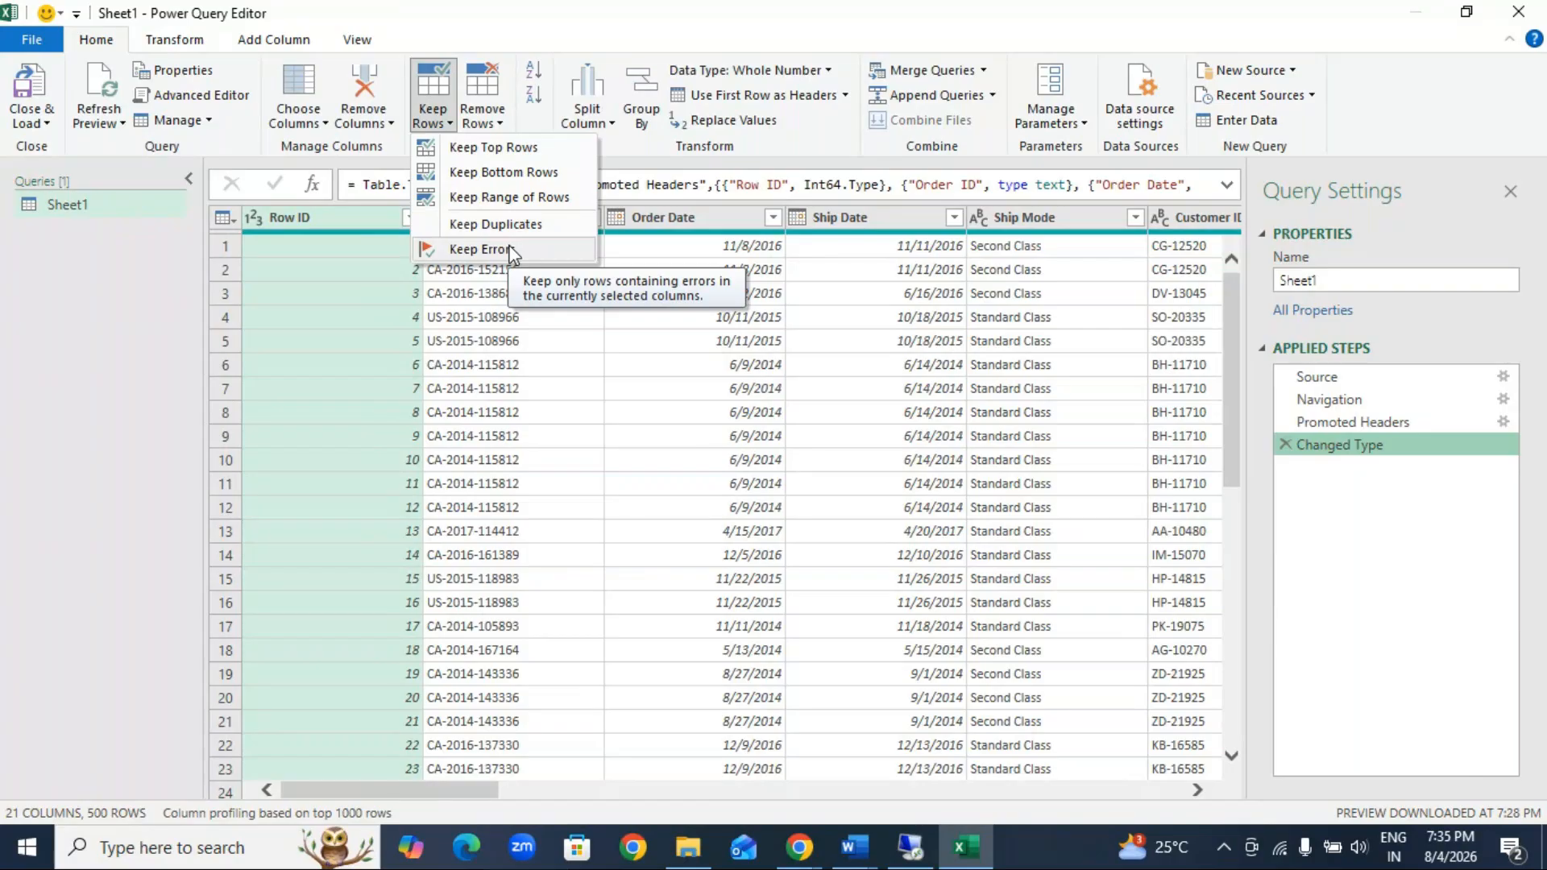
pyautogui.click(482, 120)
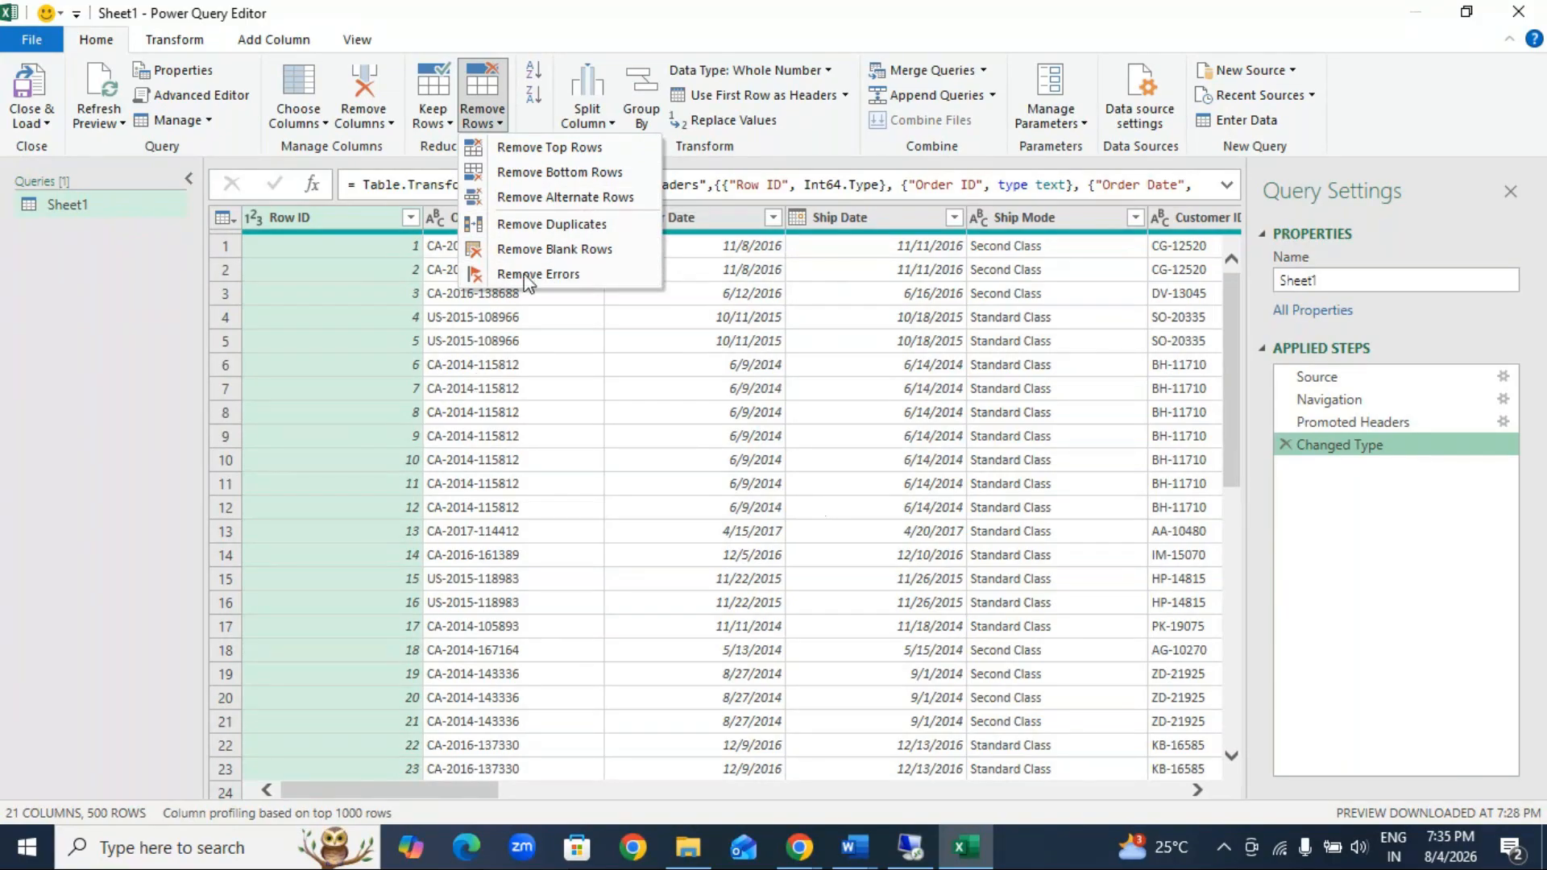
pyautogui.click(590, 150)
pyautogui.write('250')
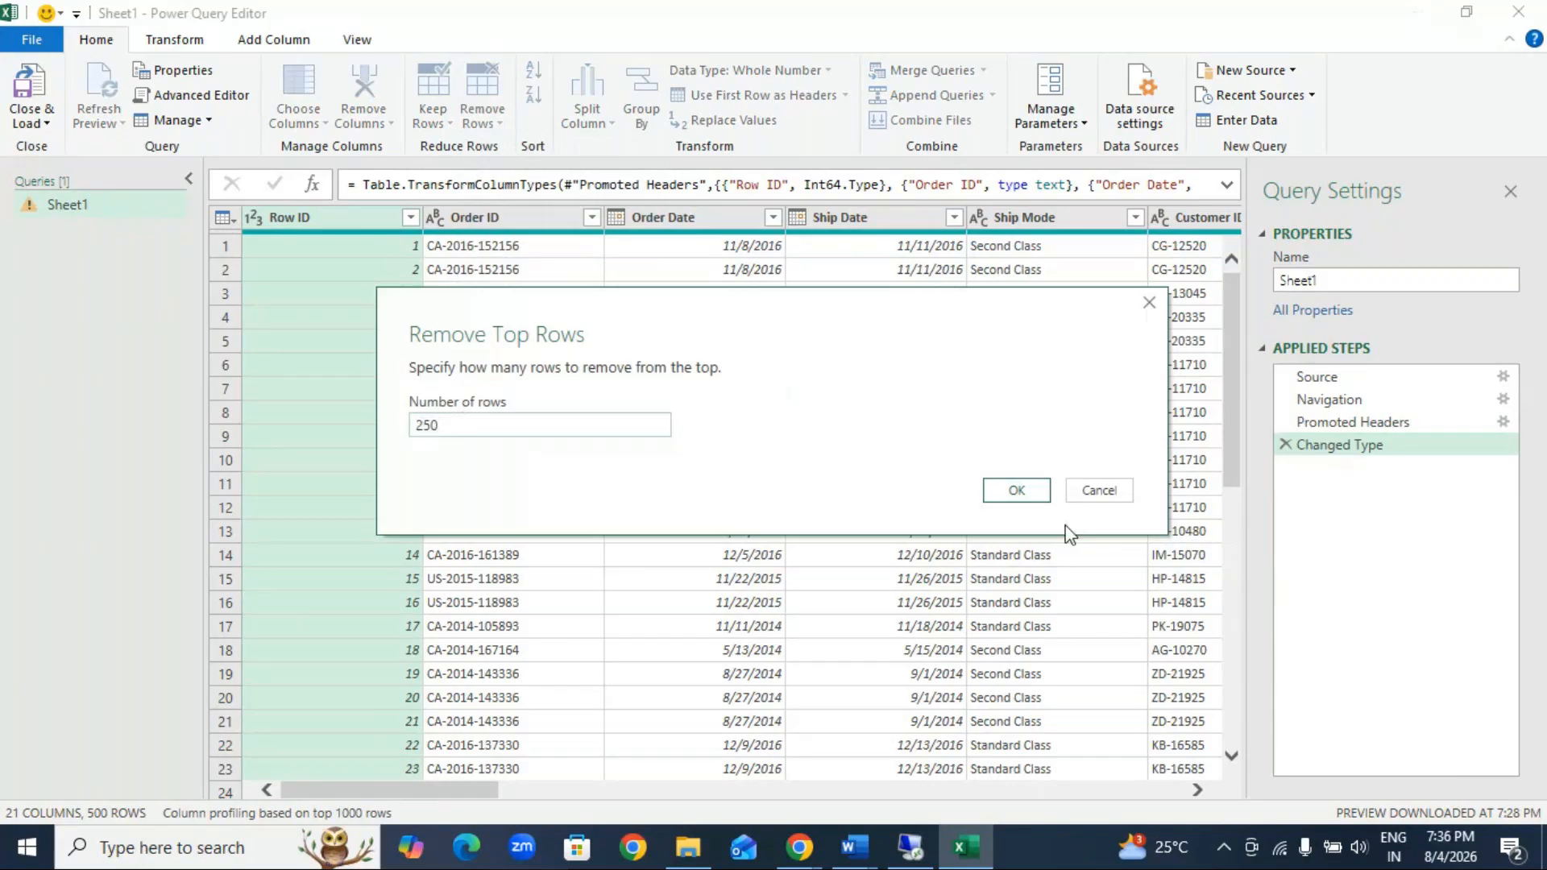
pyautogui.click(1002, 489)
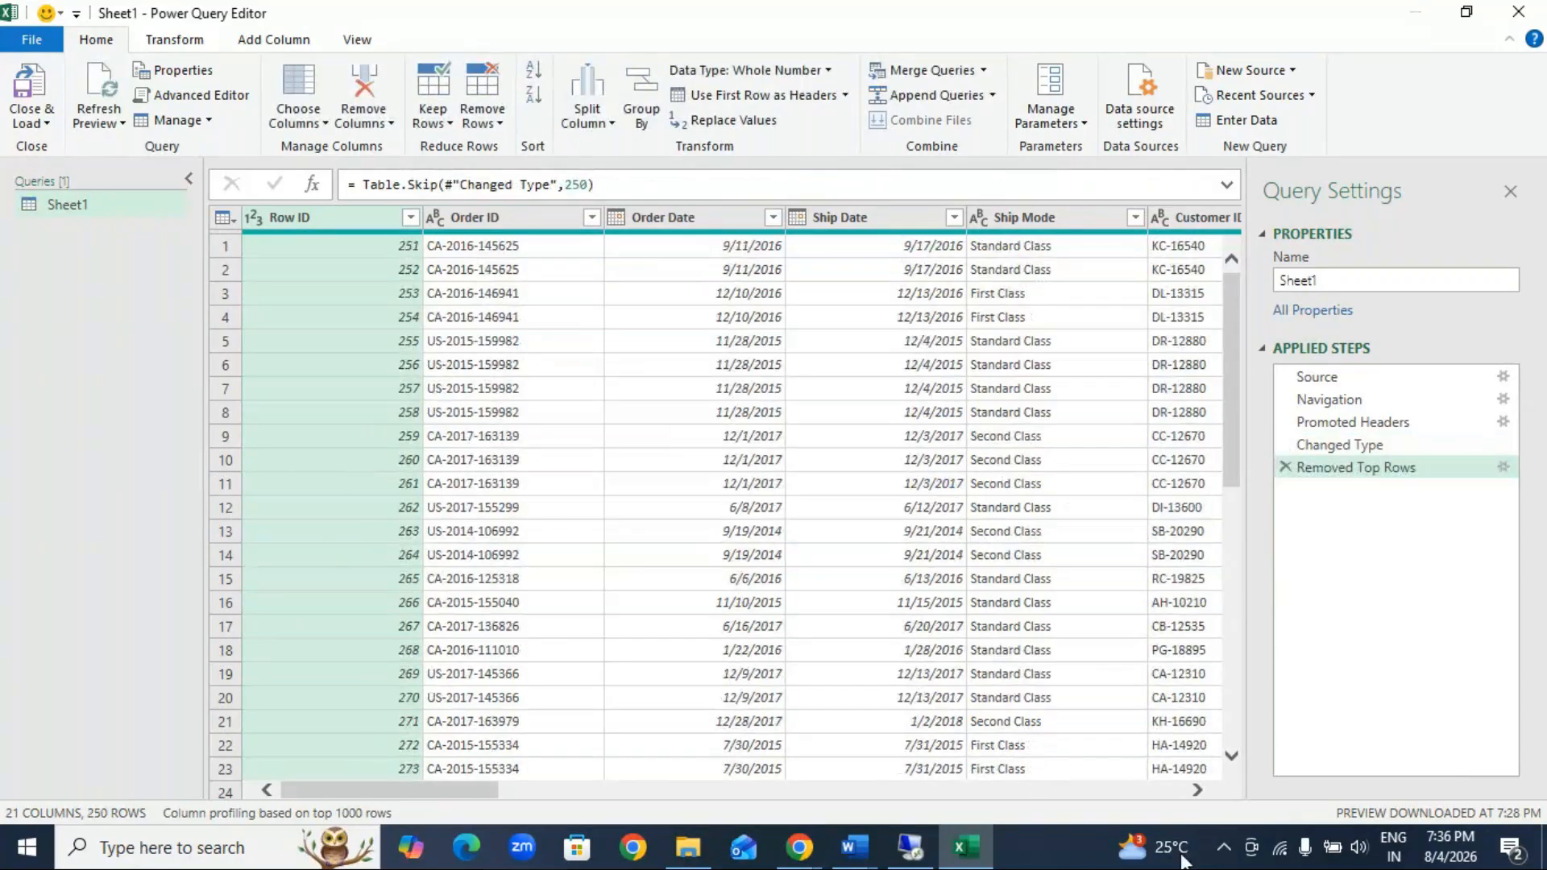
pyautogui.click(1286, 468)
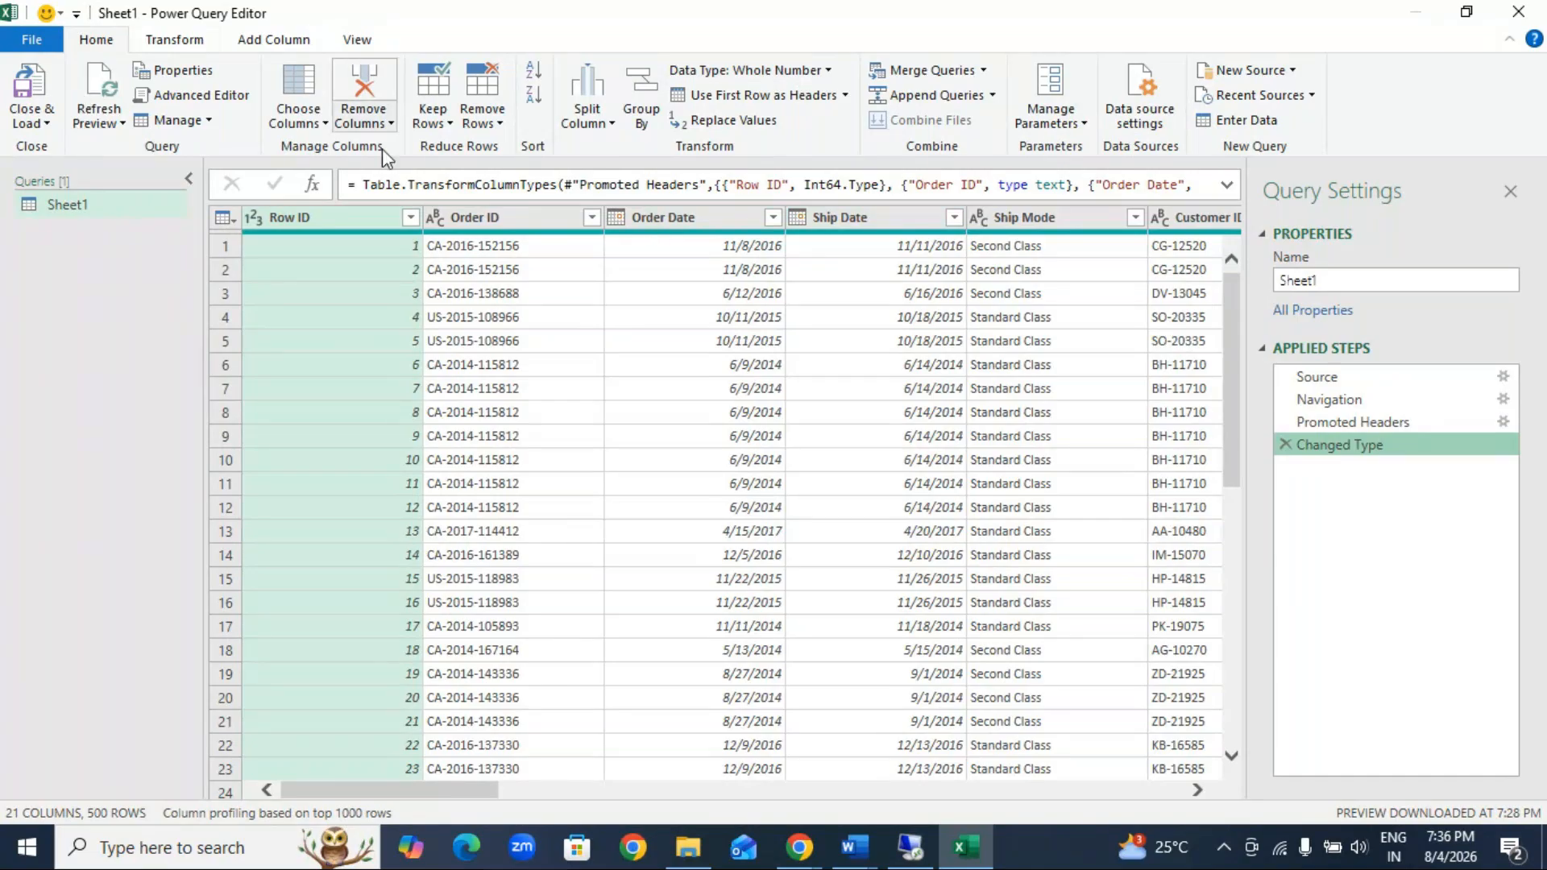
# Step: Choose only the Customer Name, Sub-Category, Sales and Profit columns to keep in the query
pyautogui.moveTo(443, 797); pyautogui.dragTo(722, 844)
pyautogui.moveTo(727, 792); pyautogui.dragTo(1229, 765)
pyautogui.click(298, 117)
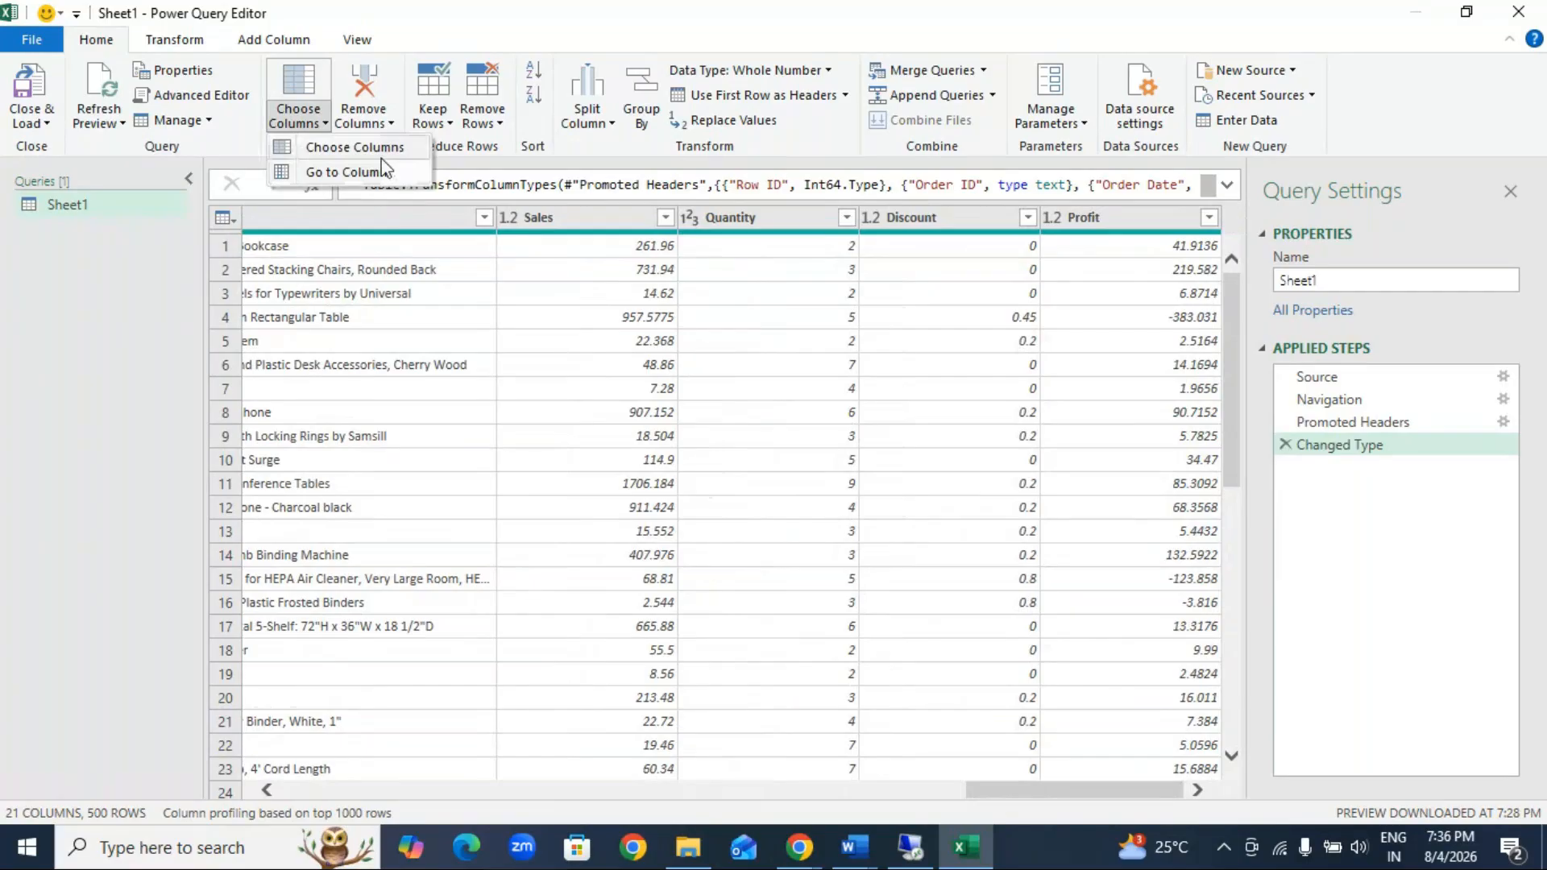
pyautogui.click(355, 147)
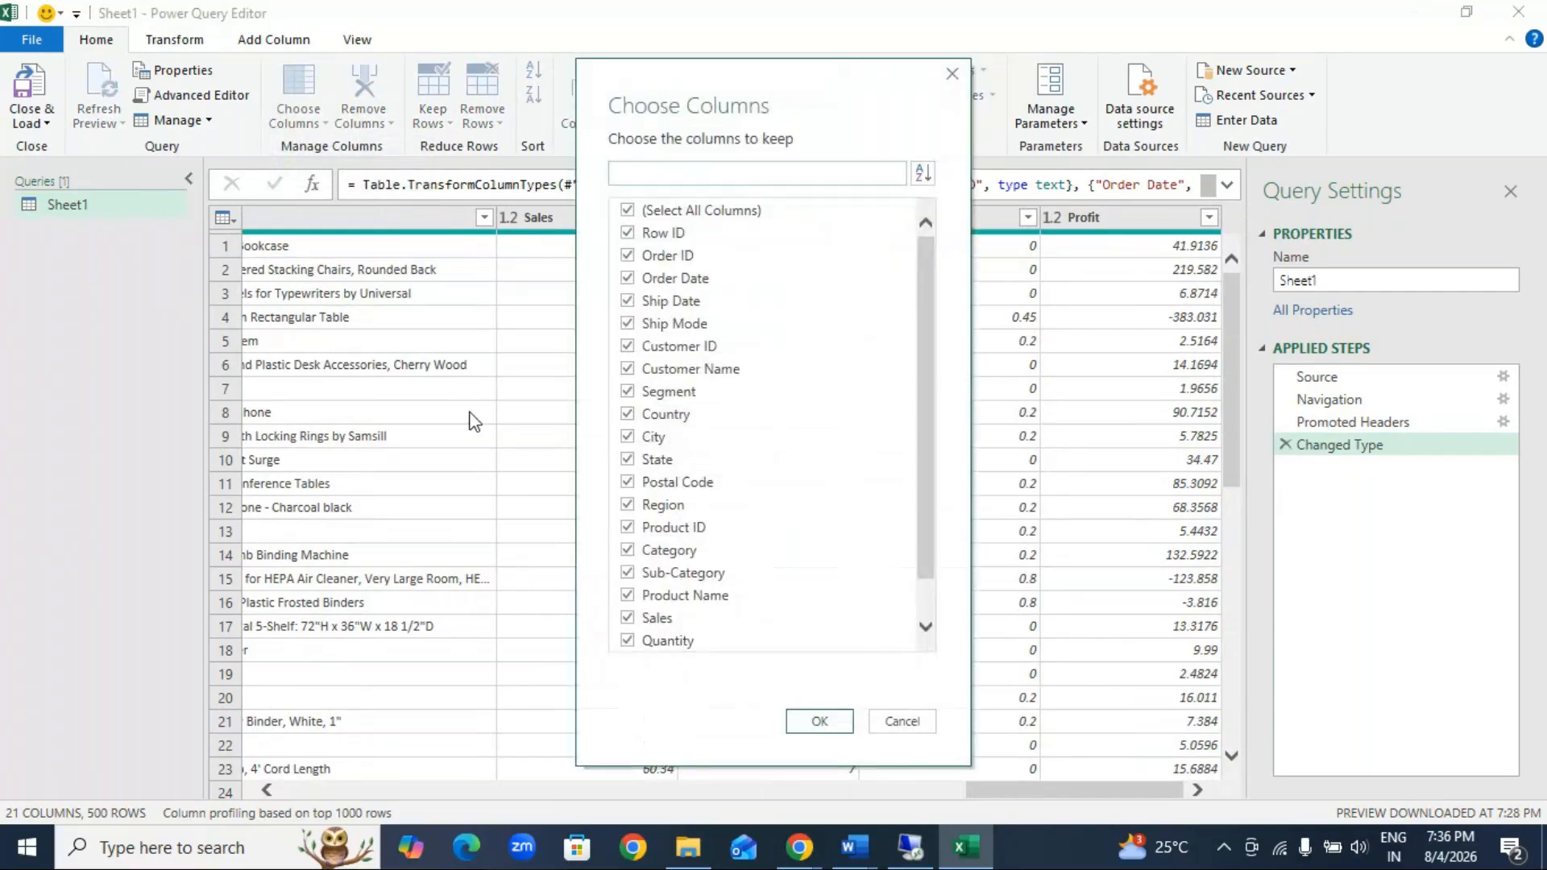
pyautogui.click(628, 210)
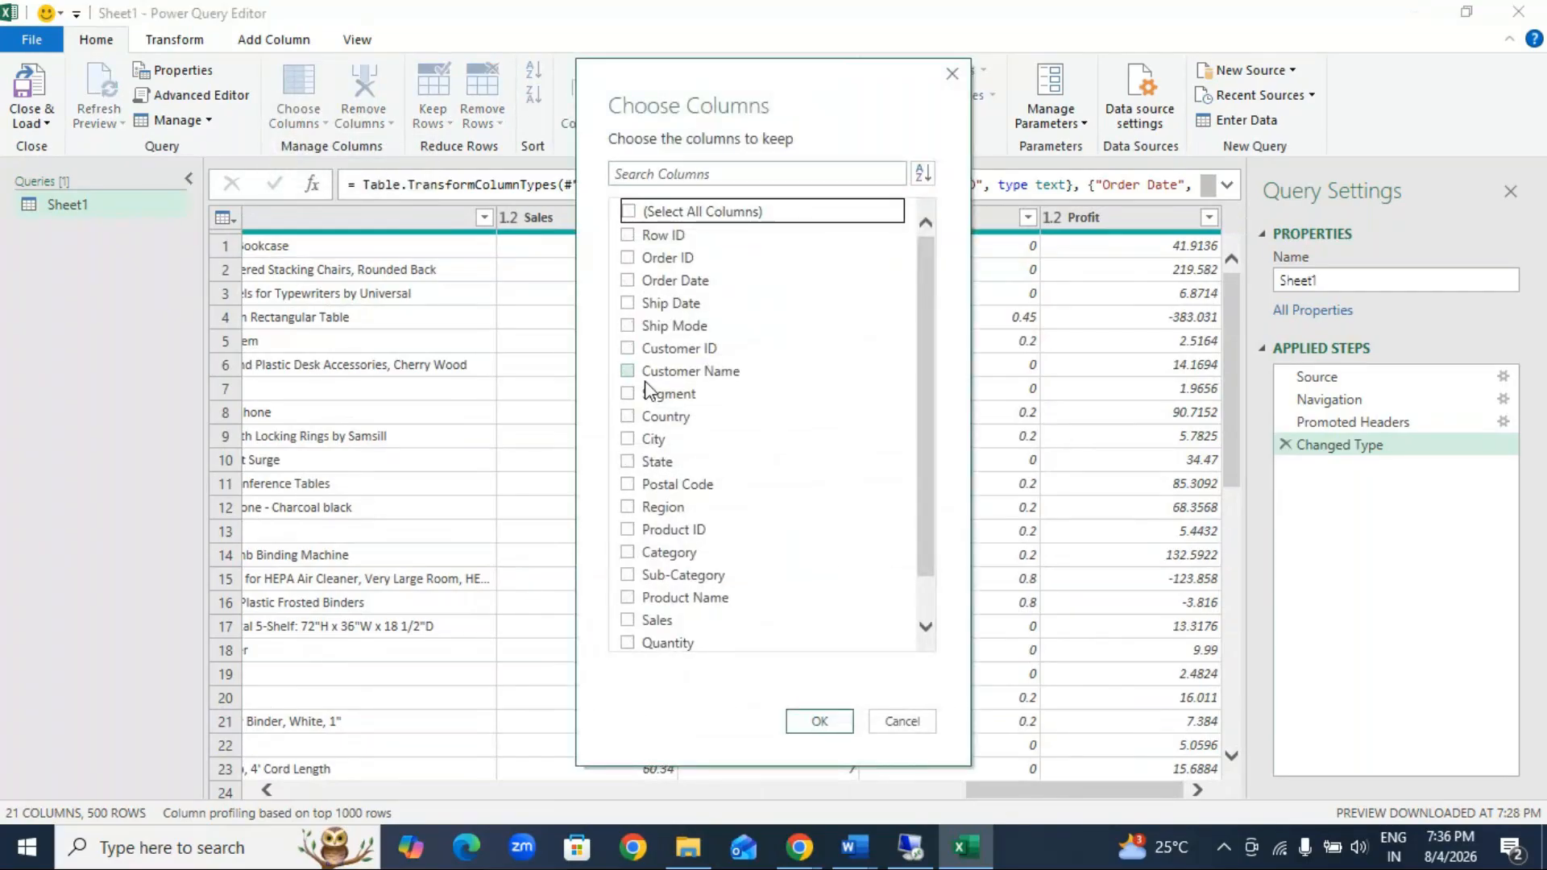
pyautogui.click(628, 370)
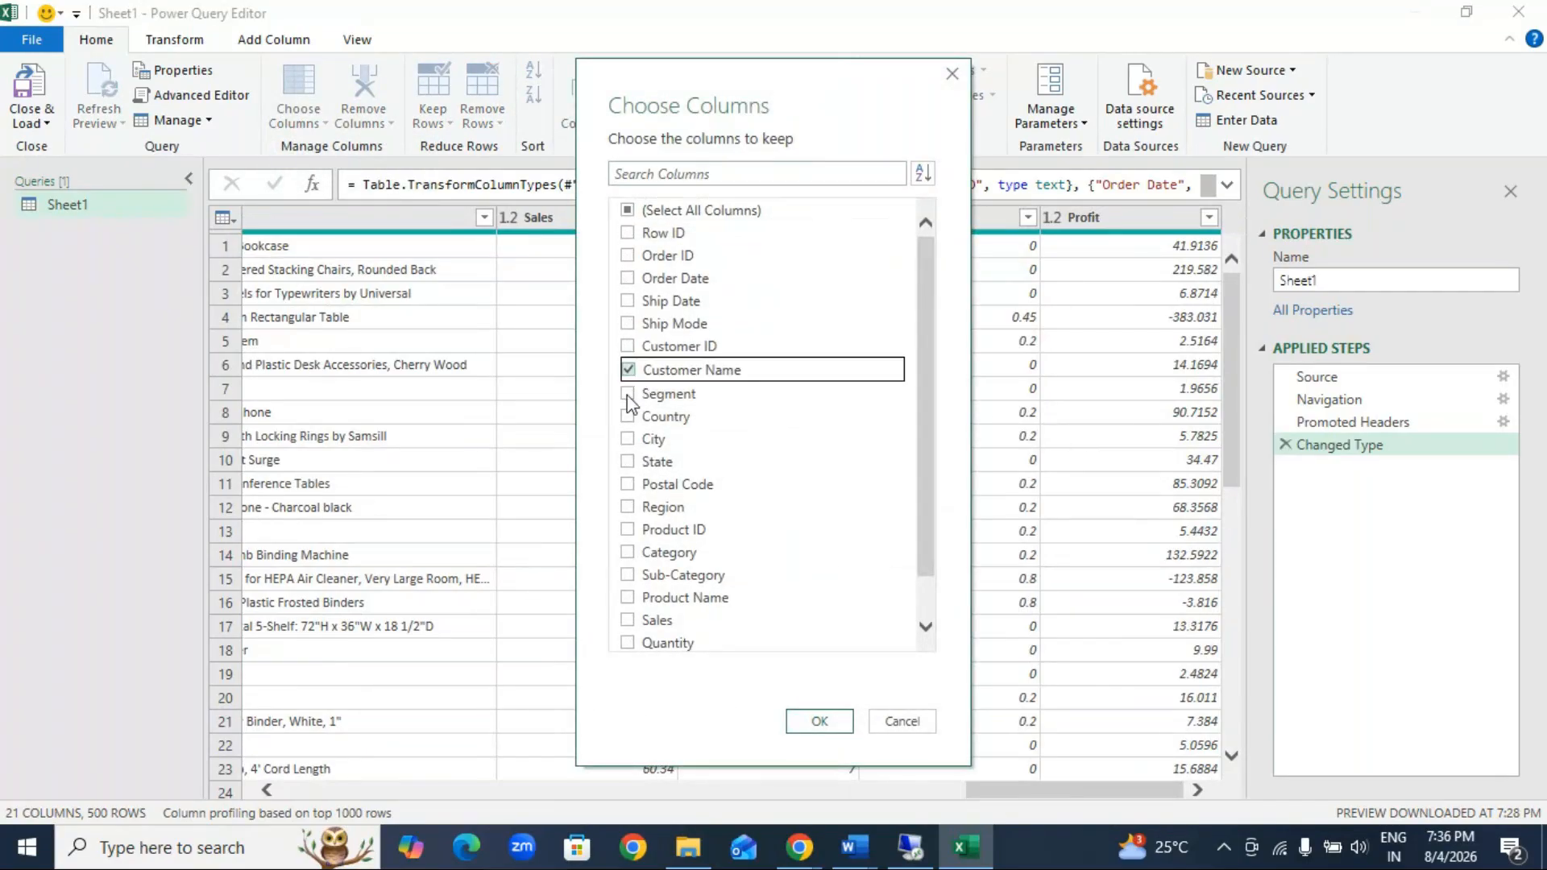
pyautogui.click(629, 618)
pyautogui.scroll(-1, 923, 602)
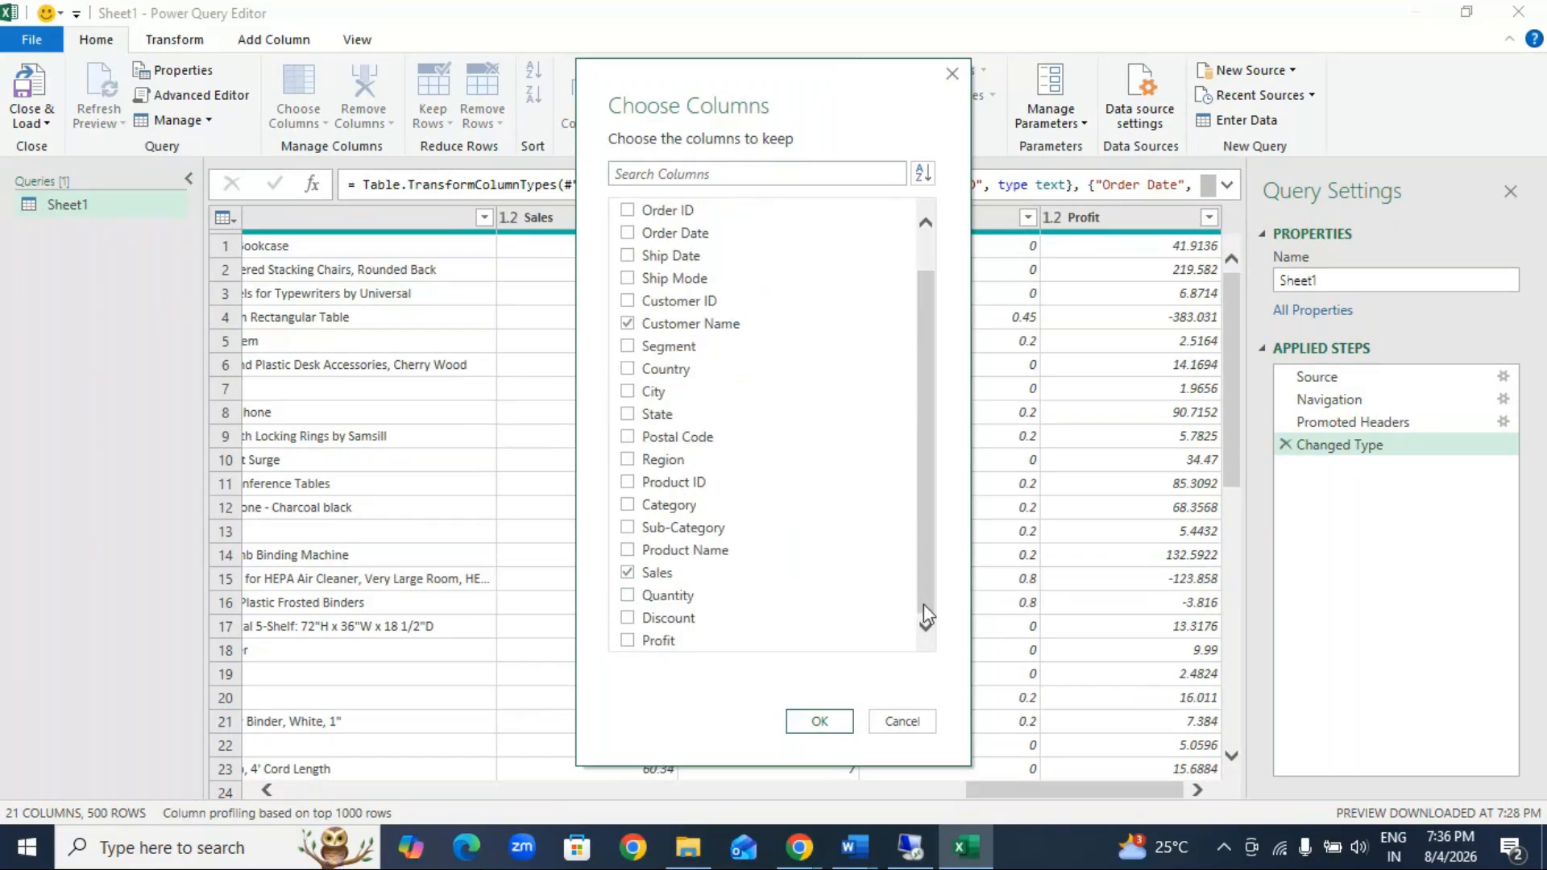
pyautogui.click(629, 643)
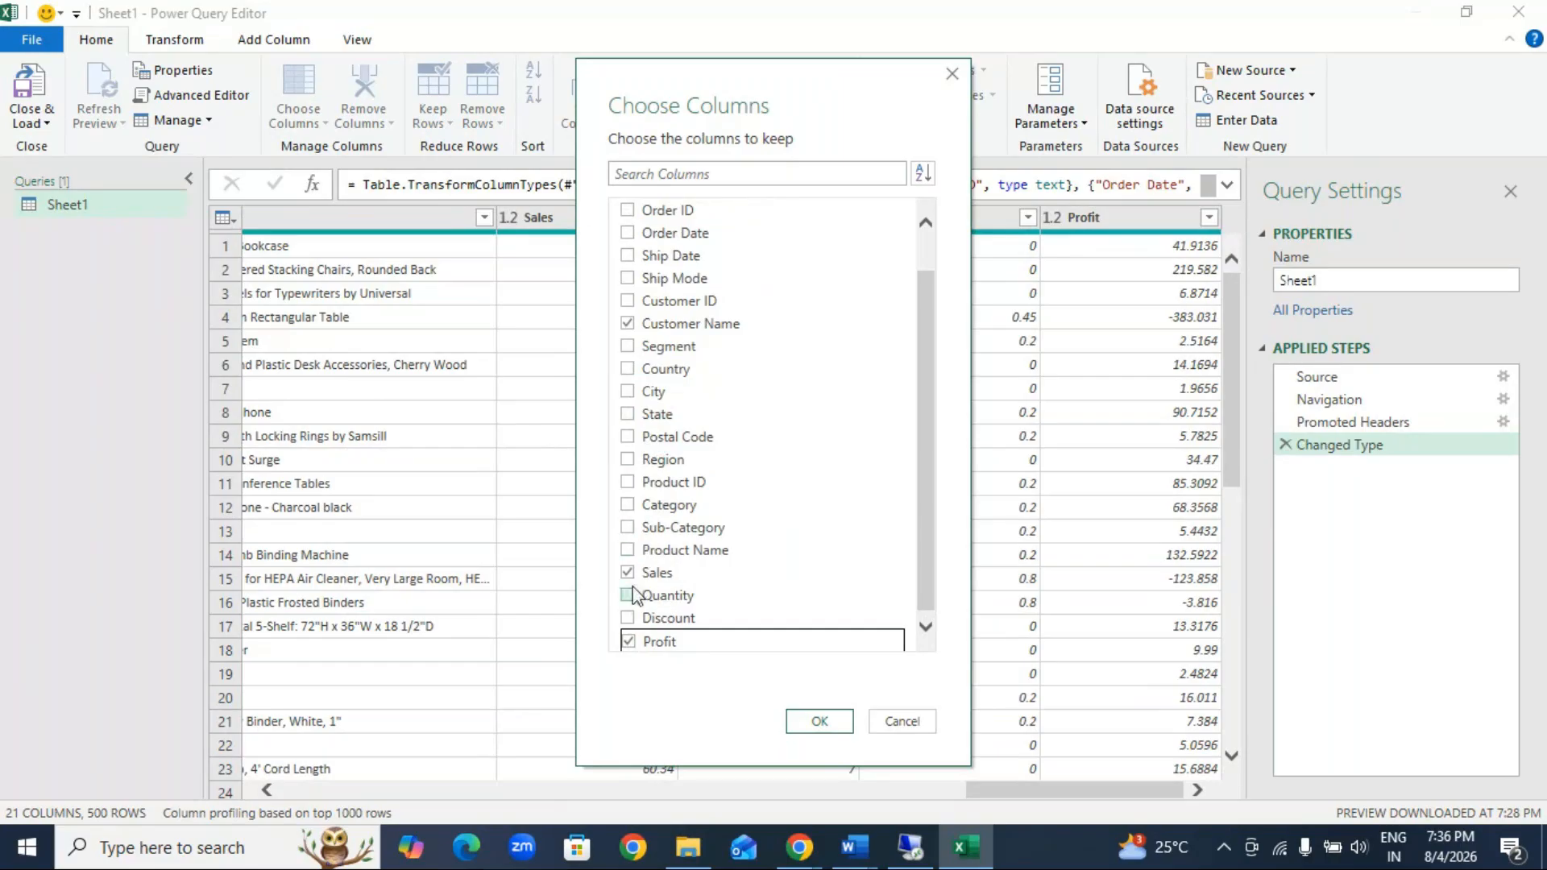
pyautogui.click(629, 529)
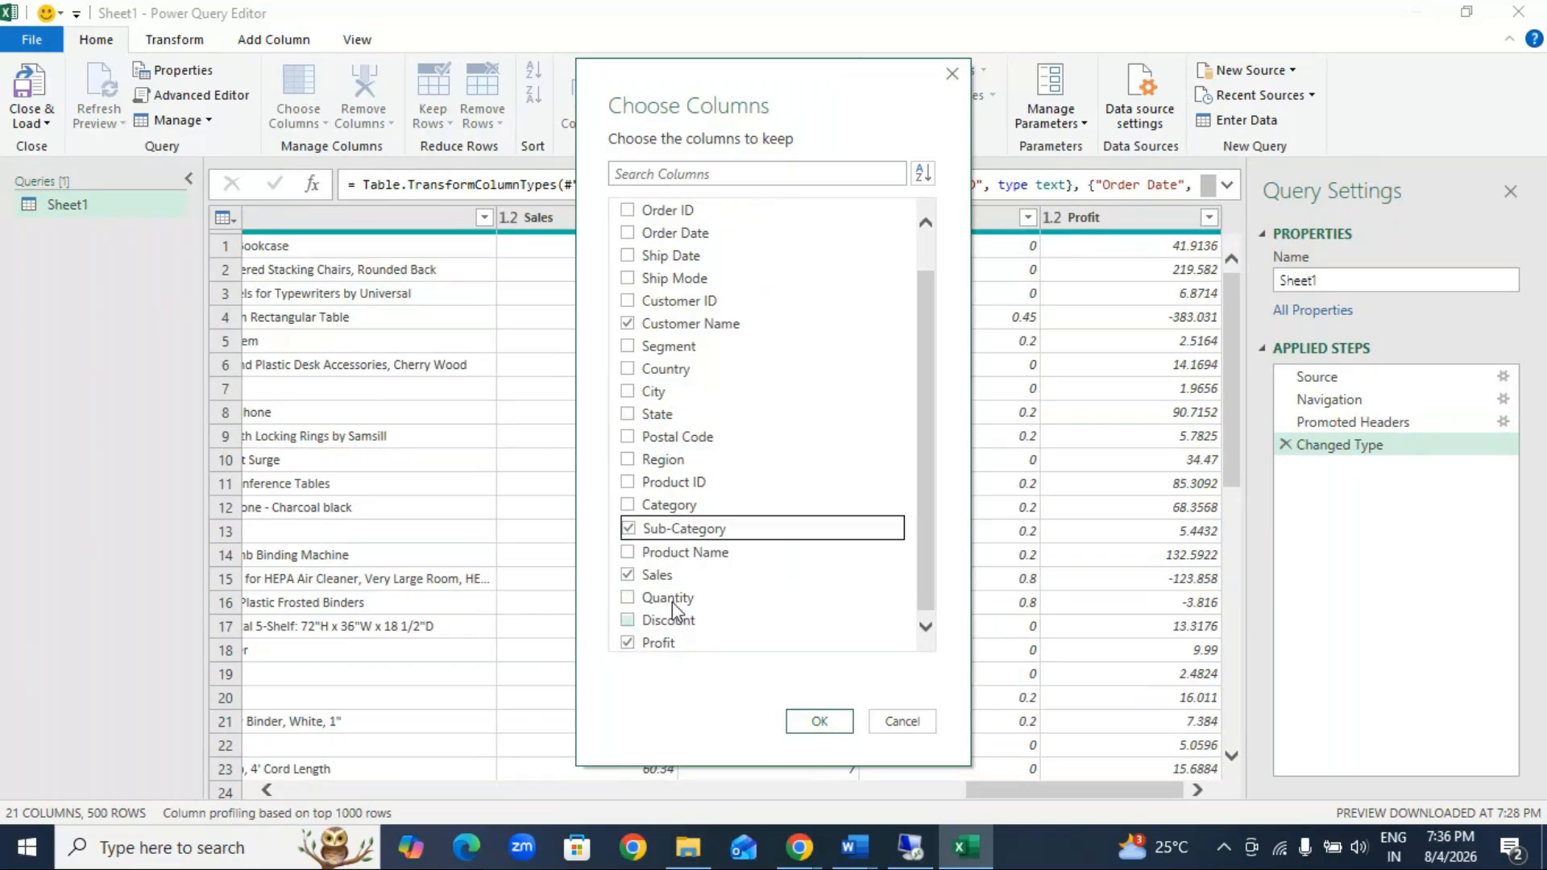
pyautogui.click(629, 529)
pyautogui.click(628, 556)
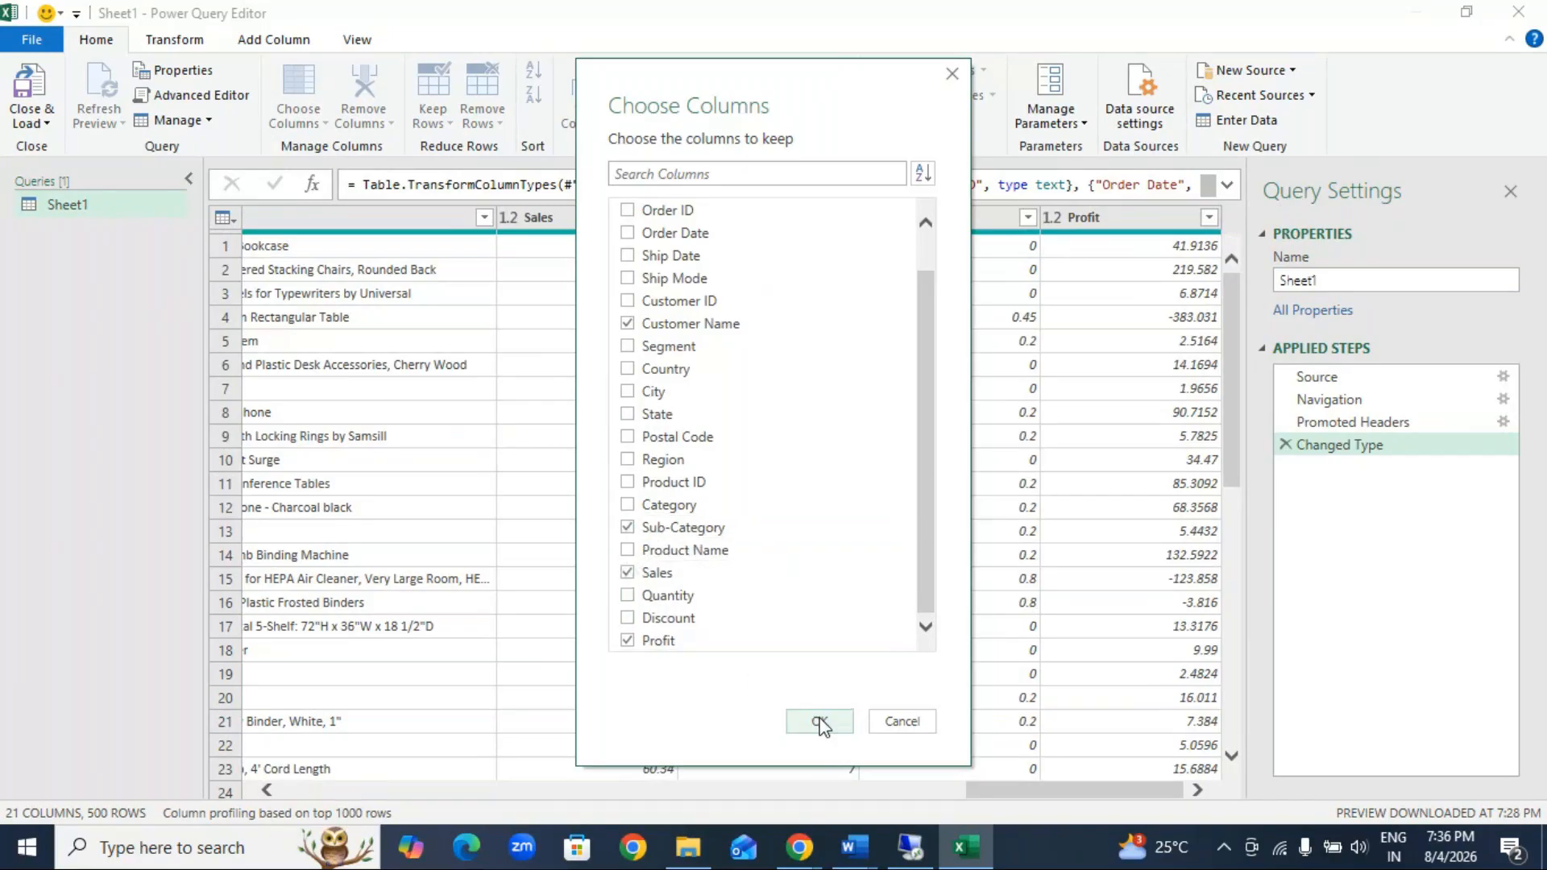
pyautogui.click(820, 723)
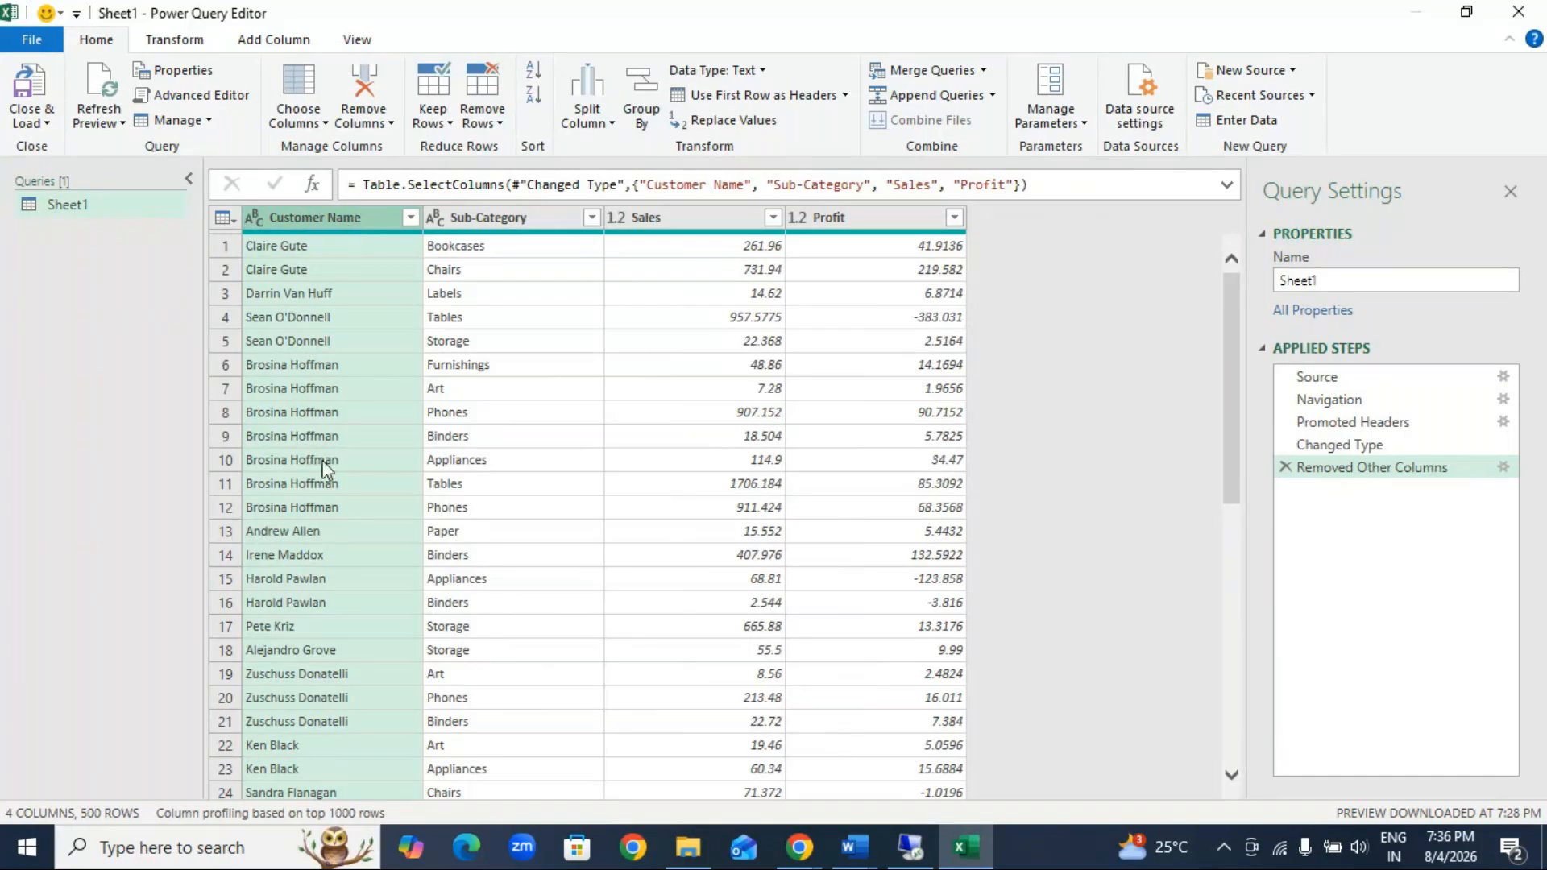
pyautogui.click(332, 243)
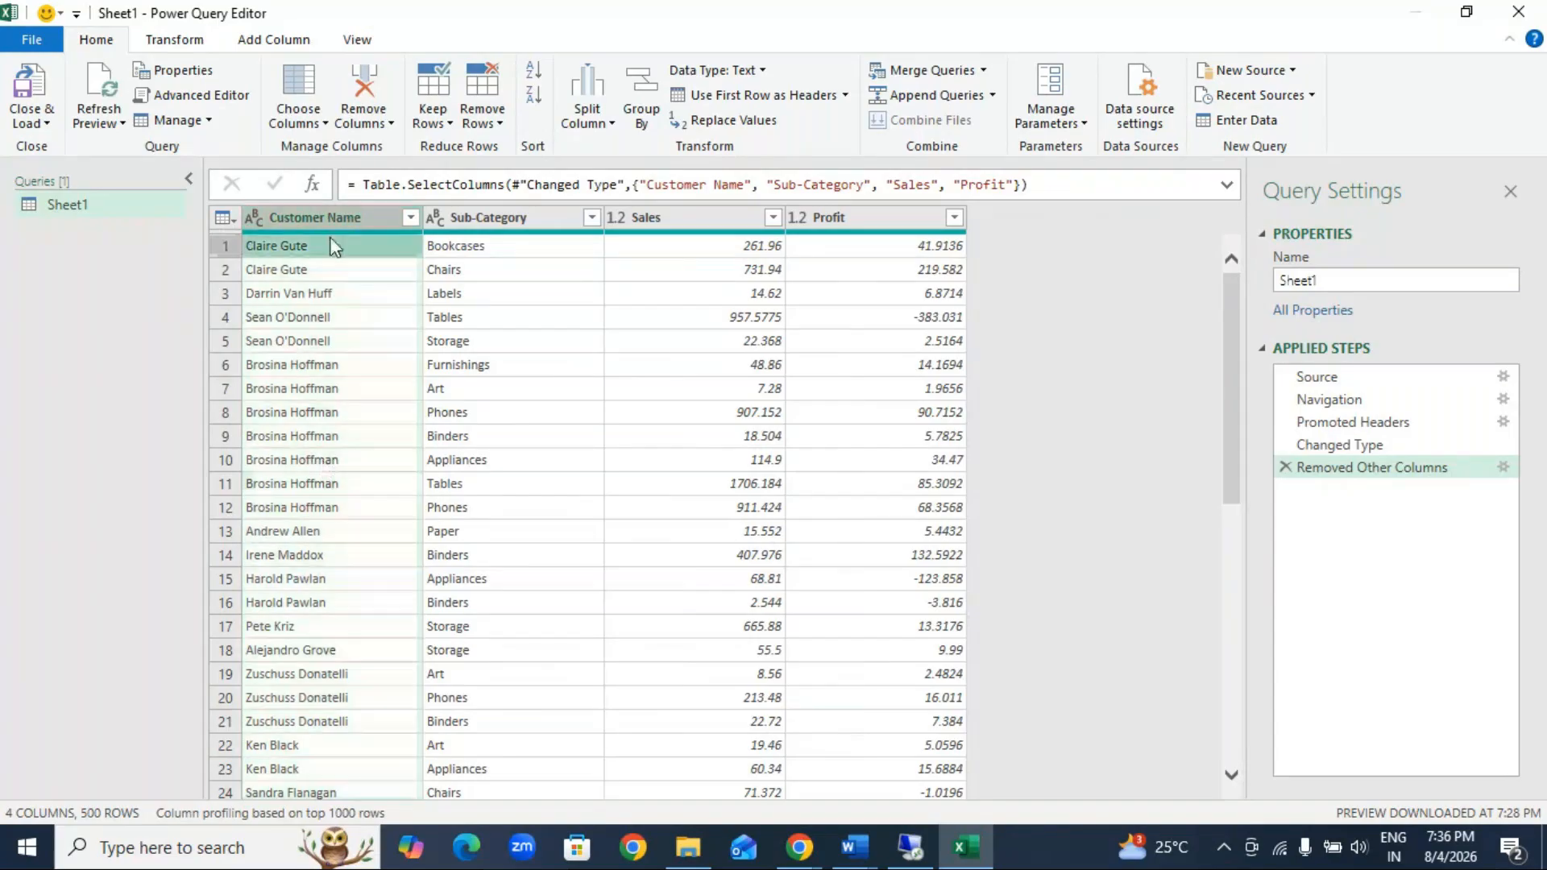
pyautogui.click(311, 368)
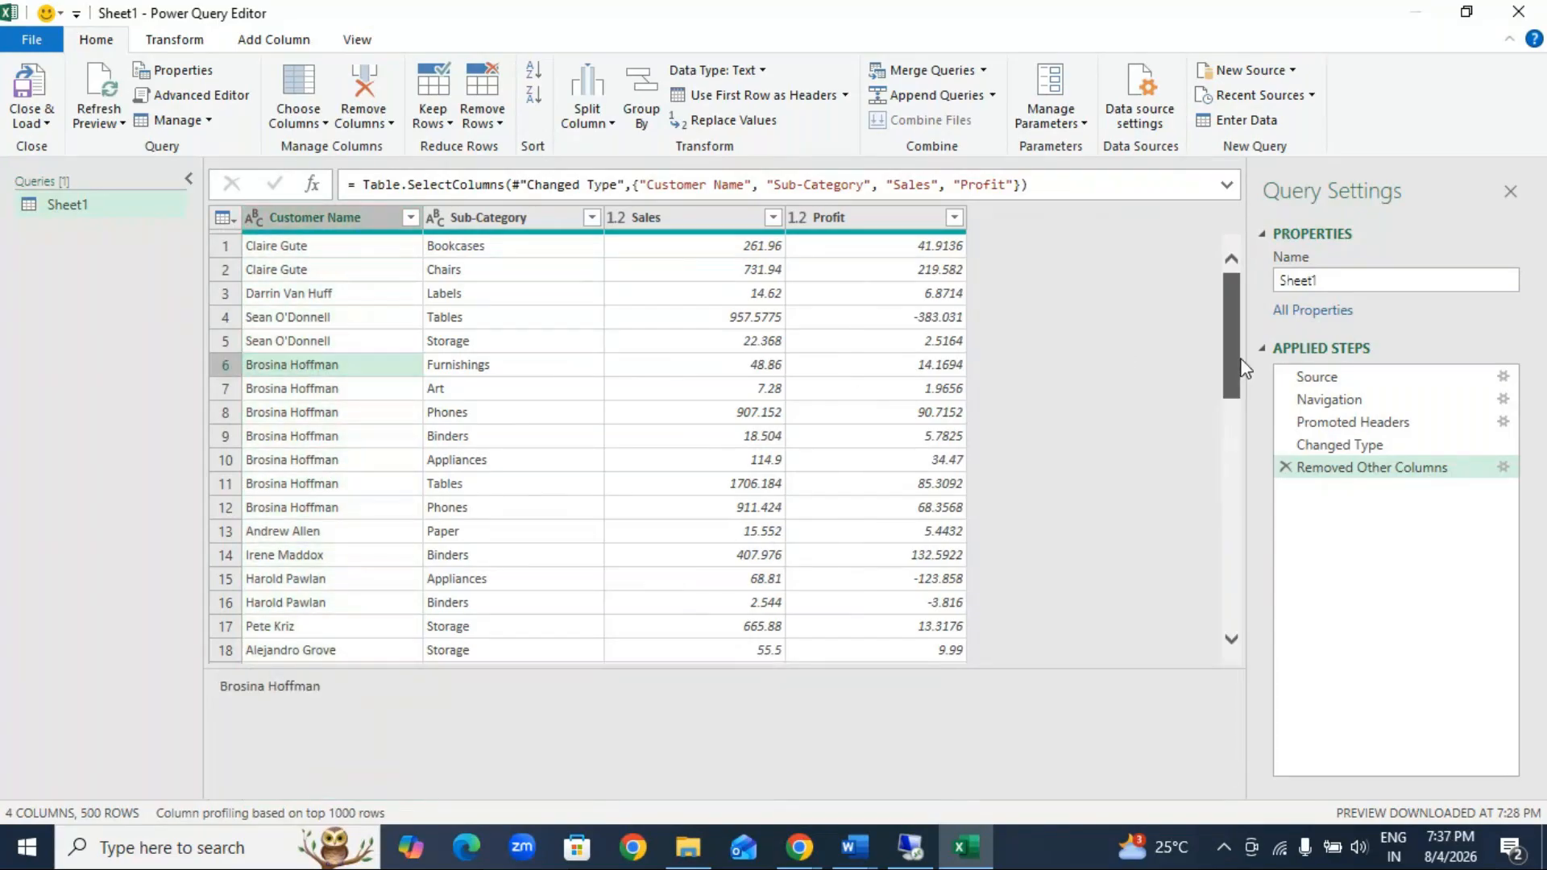
pyautogui.moveTo(1245, 369); pyautogui.dragTo(580, 331)
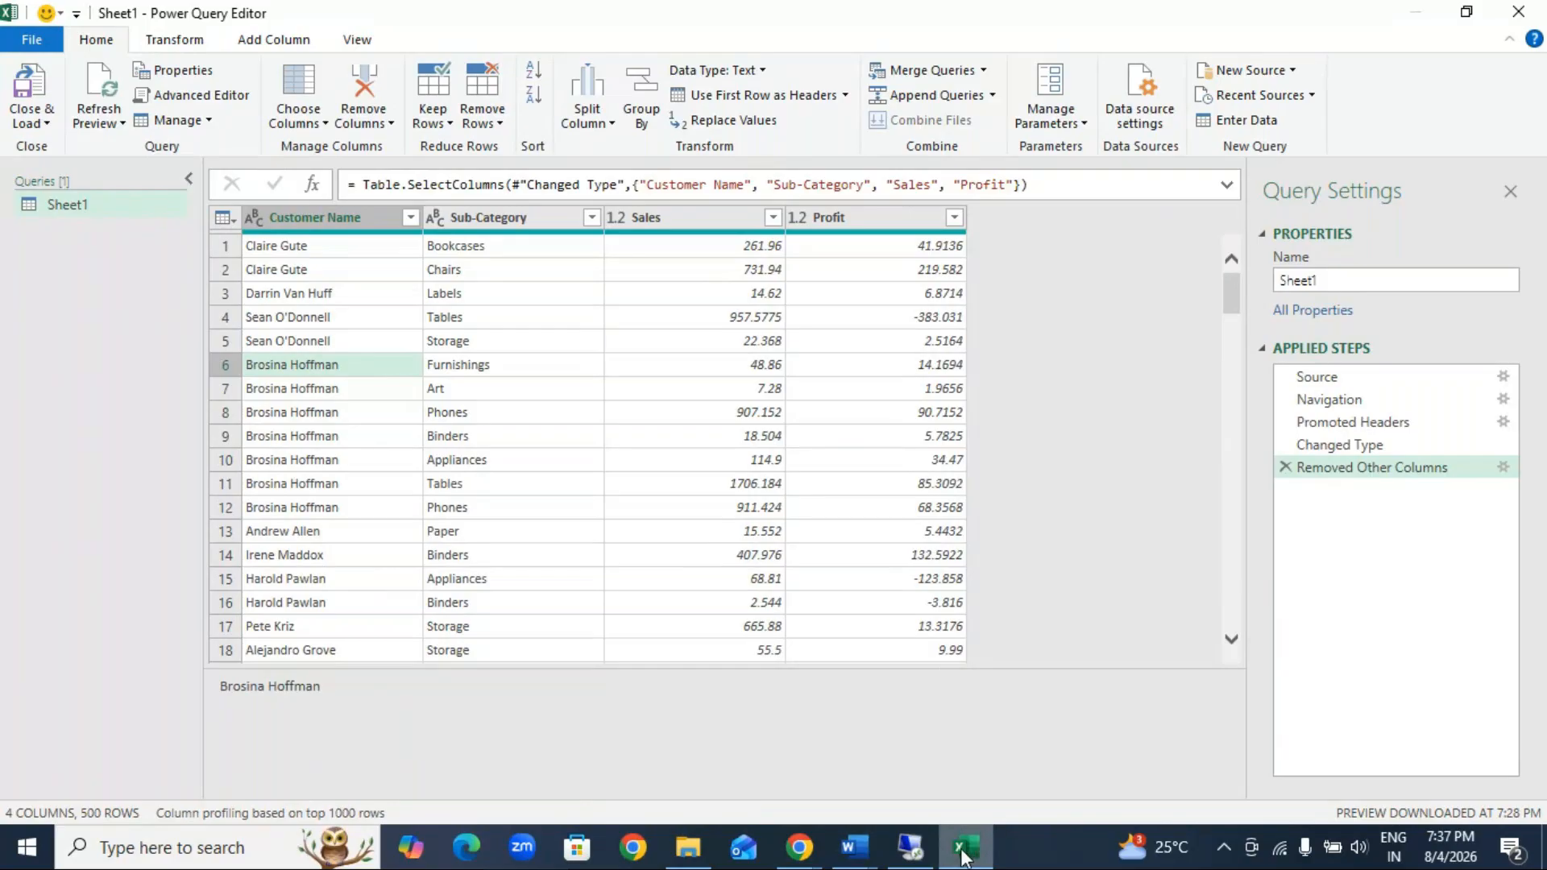
pyautogui.moveTo(964, 856)
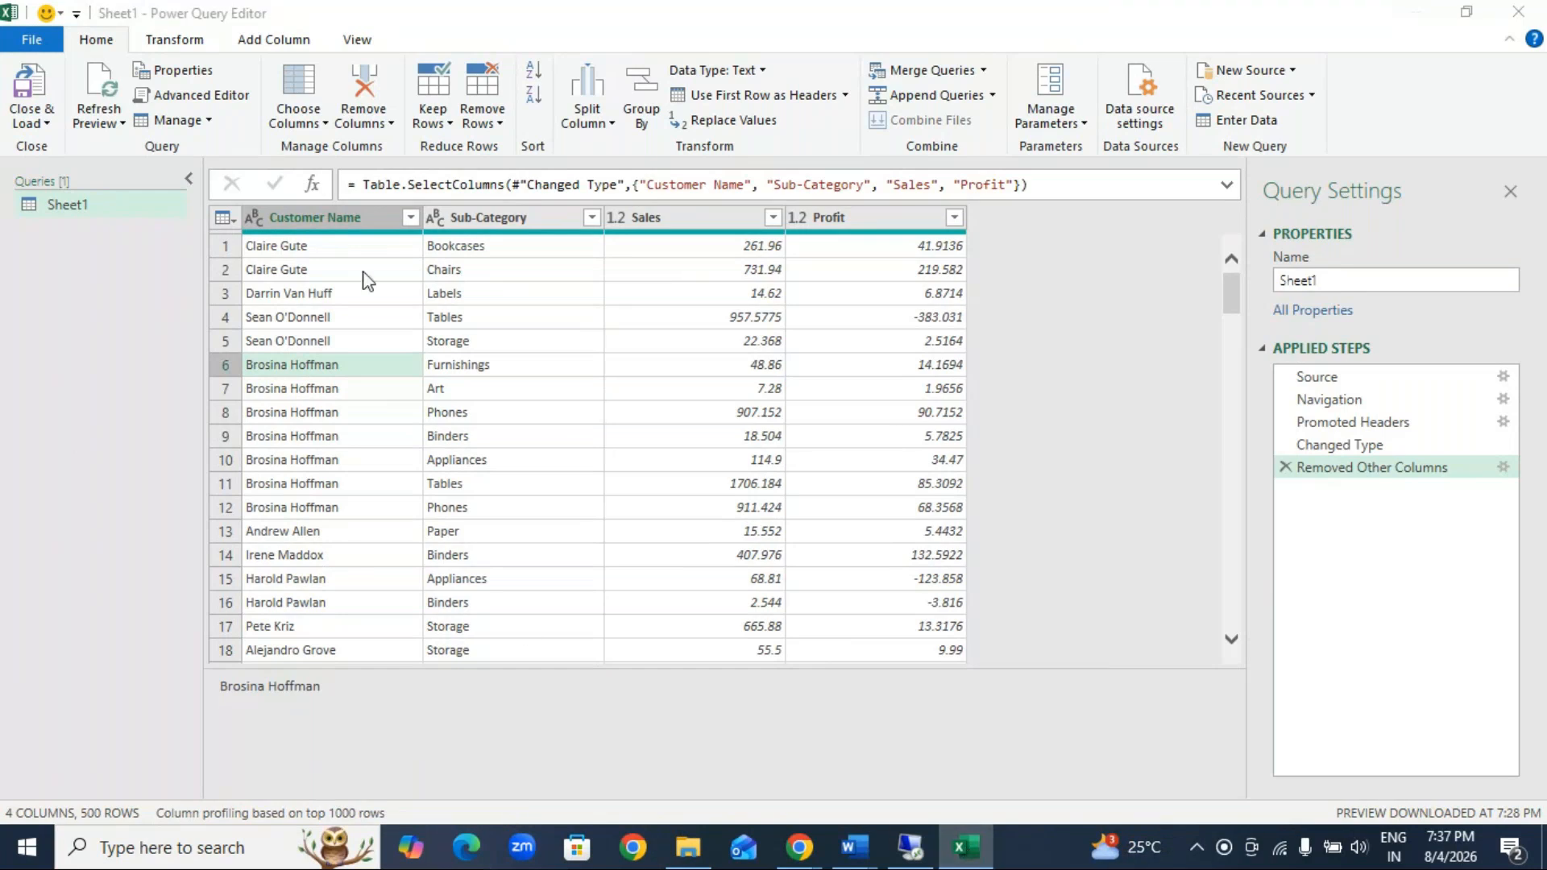
# Step: Convert the text in the Customer Name column to uppercase
pyautogui.click(367, 211)
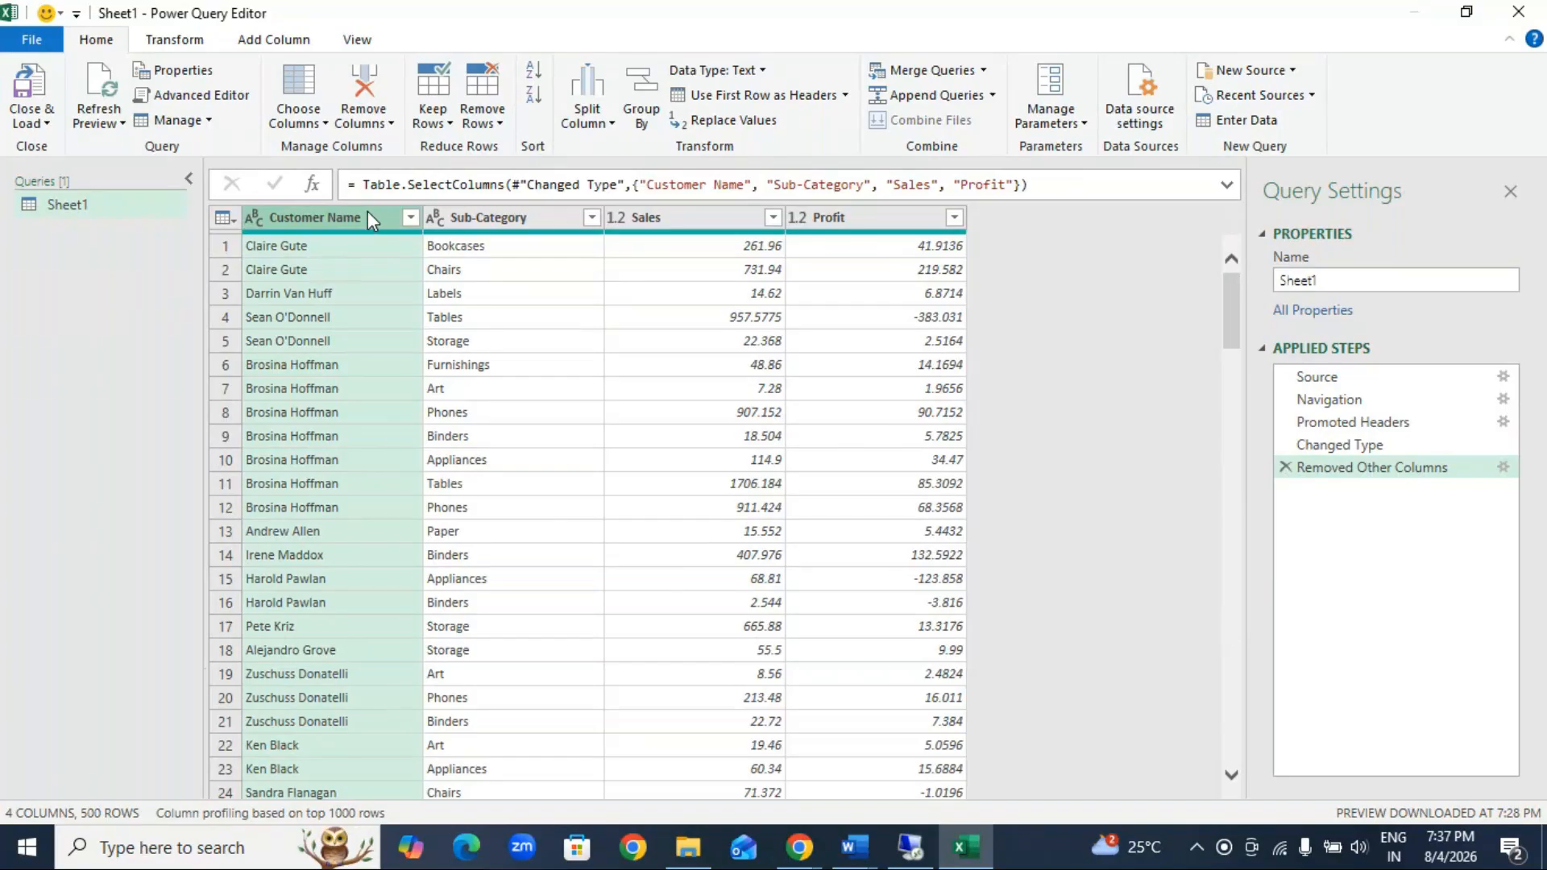
pyautogui.click(911, 846)
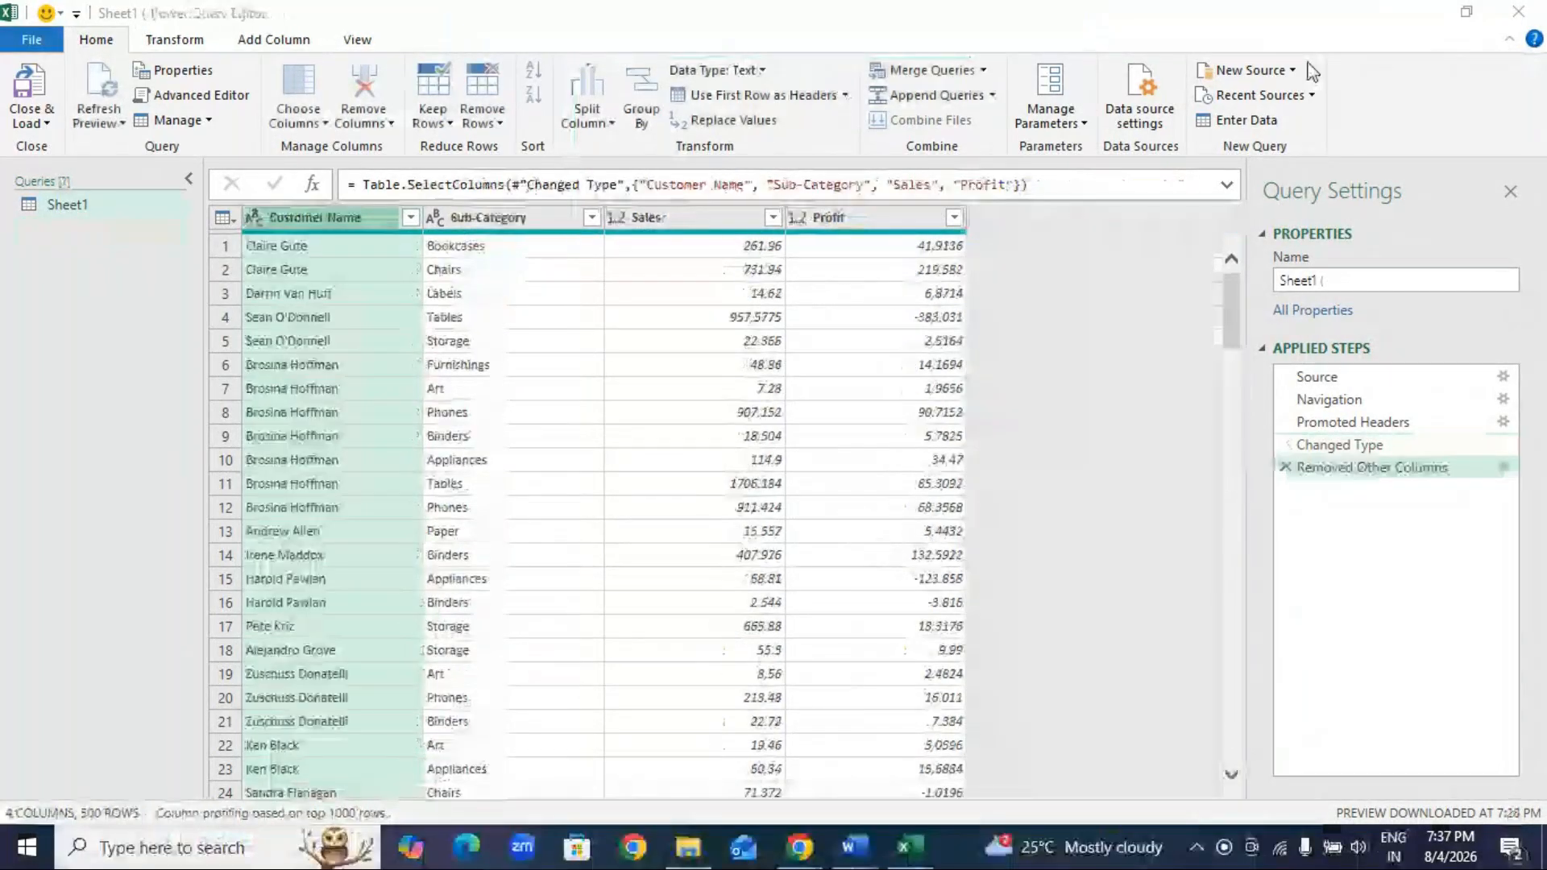
pyautogui.click(921, 859)
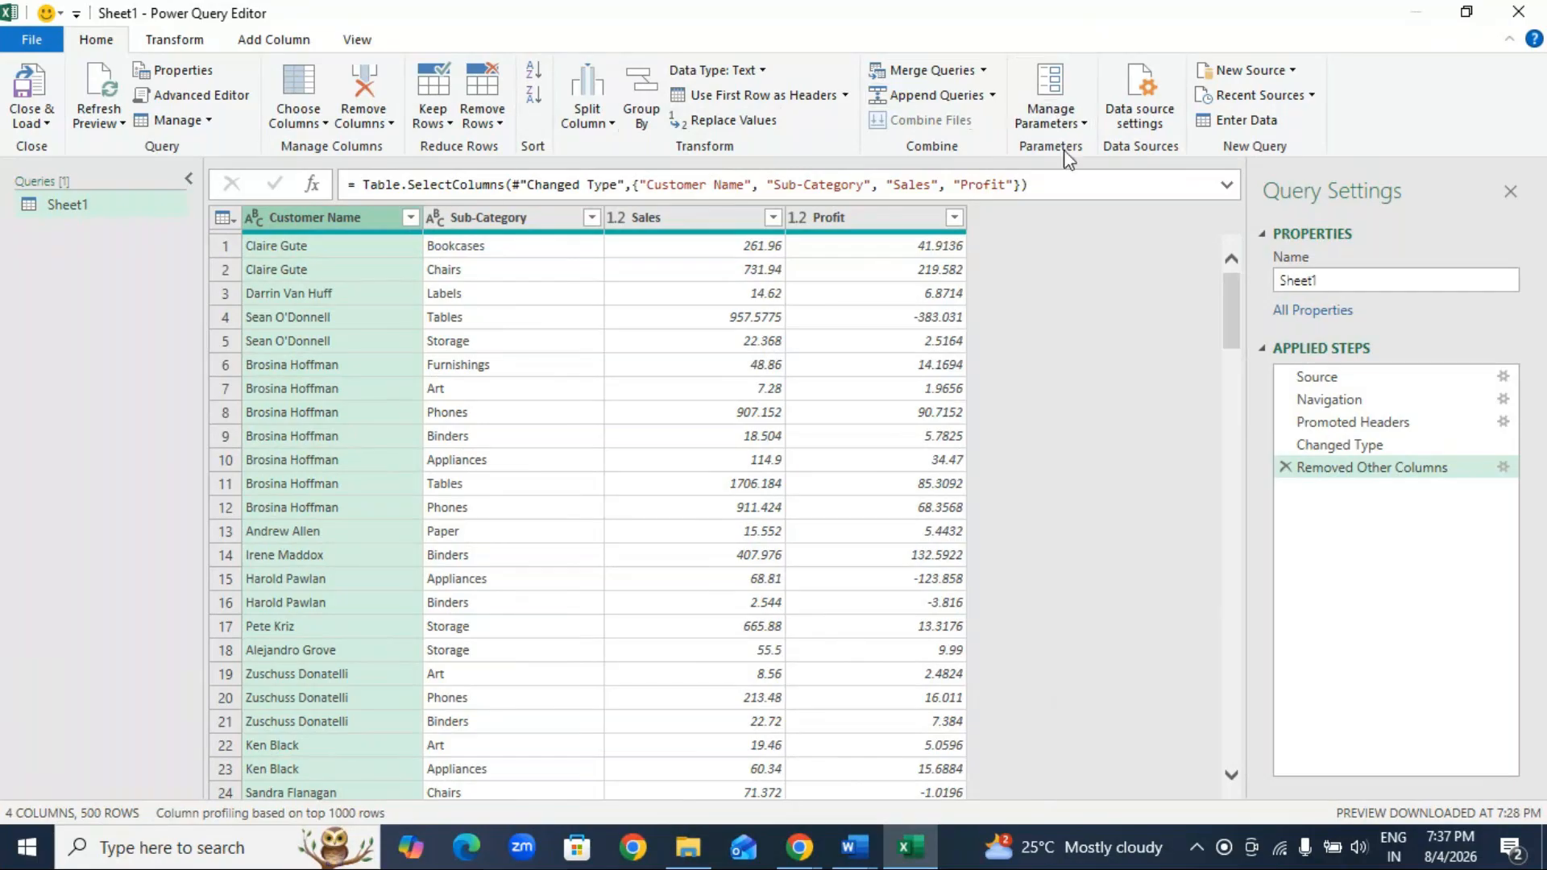
pyautogui.click(194, 49)
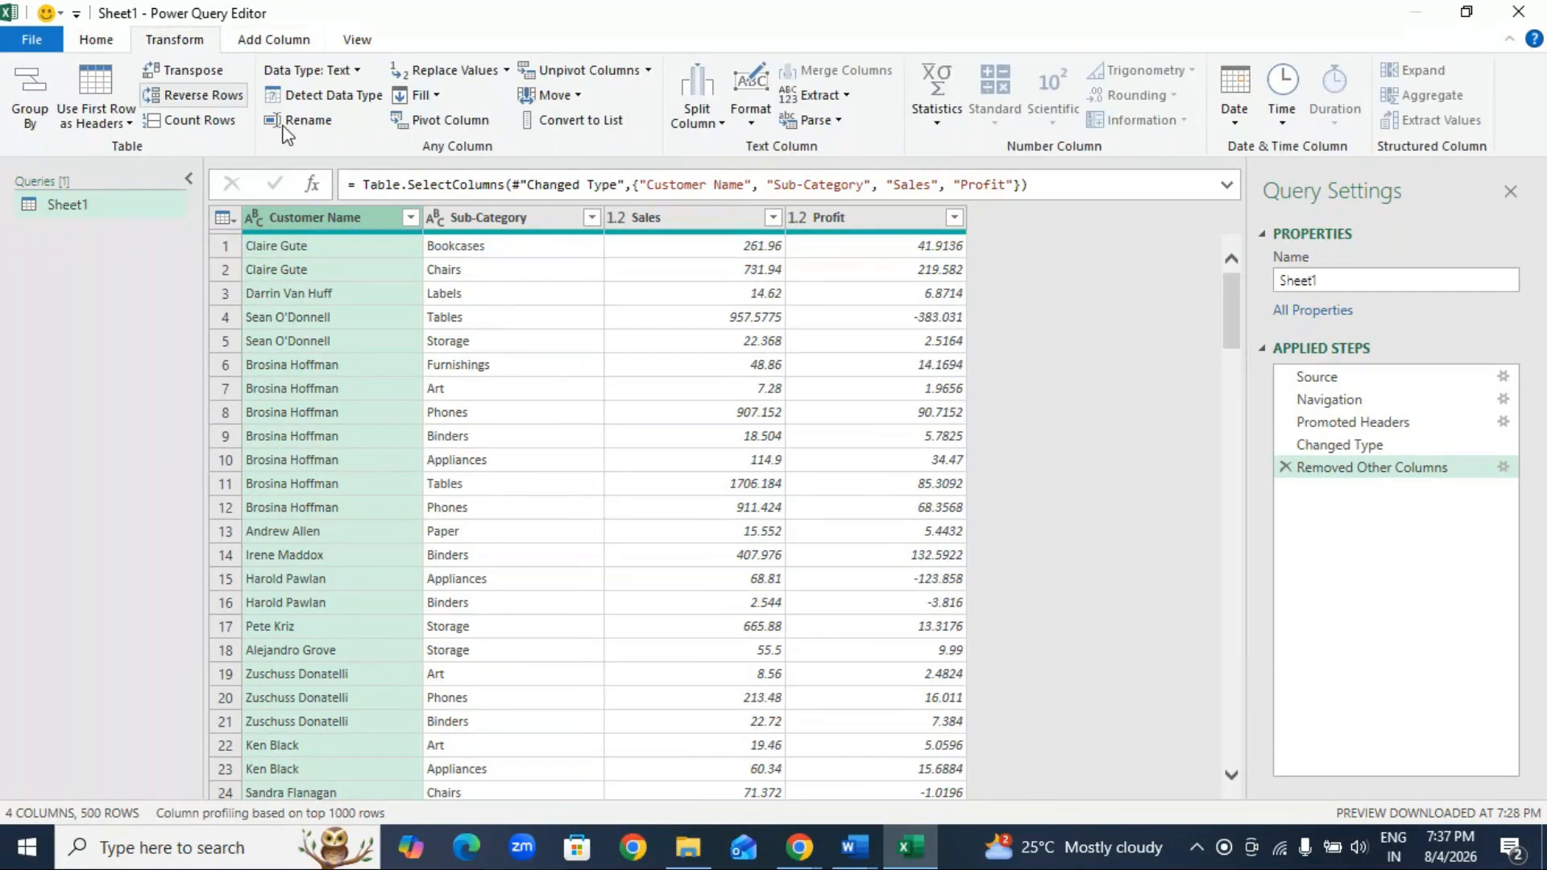
pyautogui.click(754, 121)
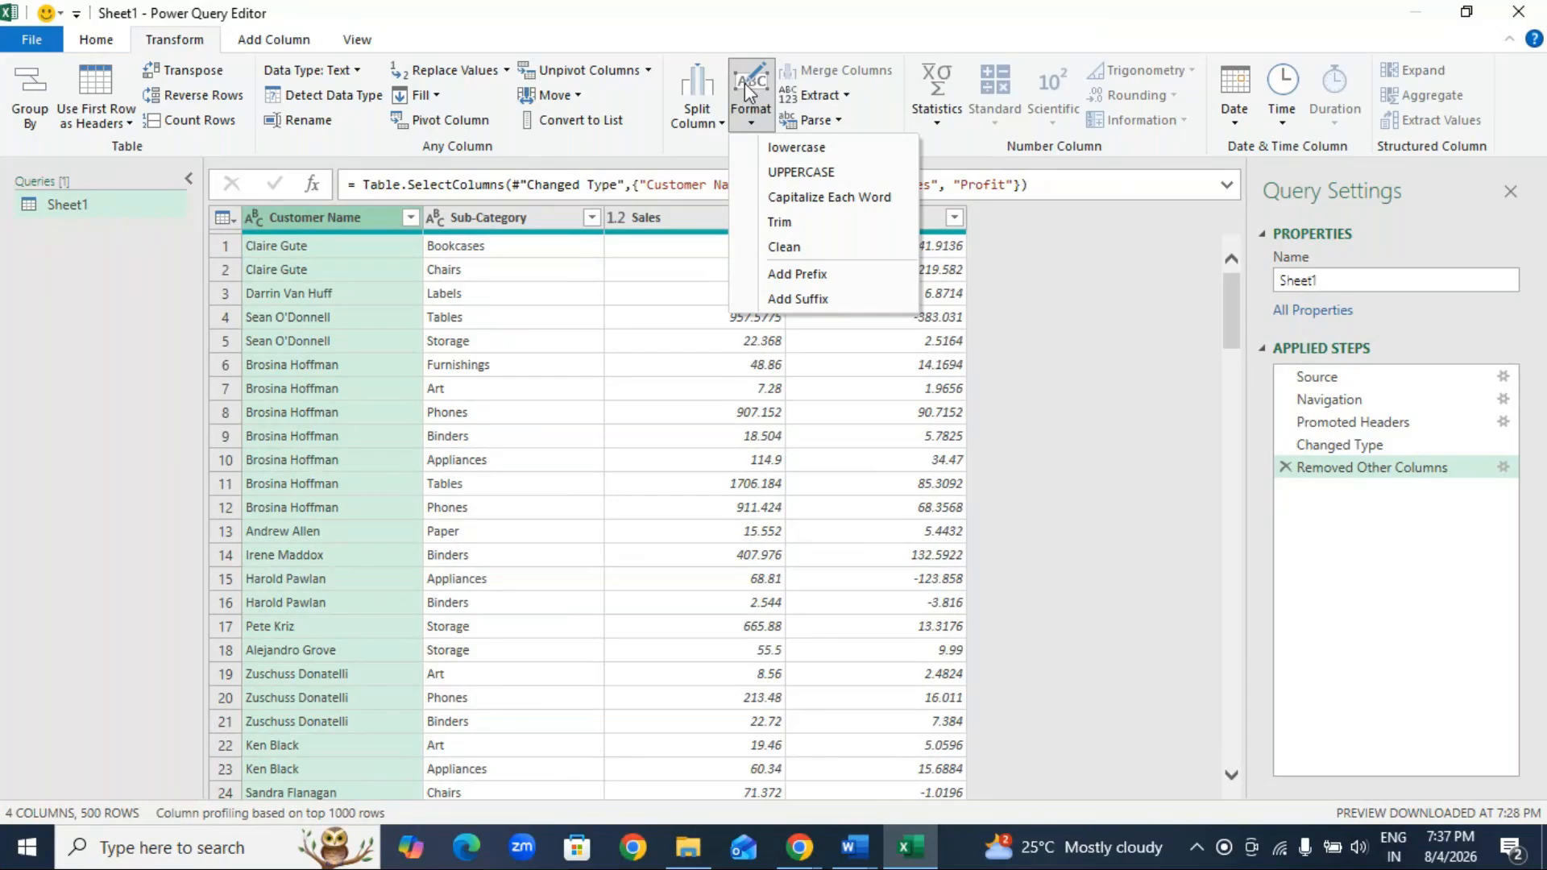
pyautogui.click(801, 172)
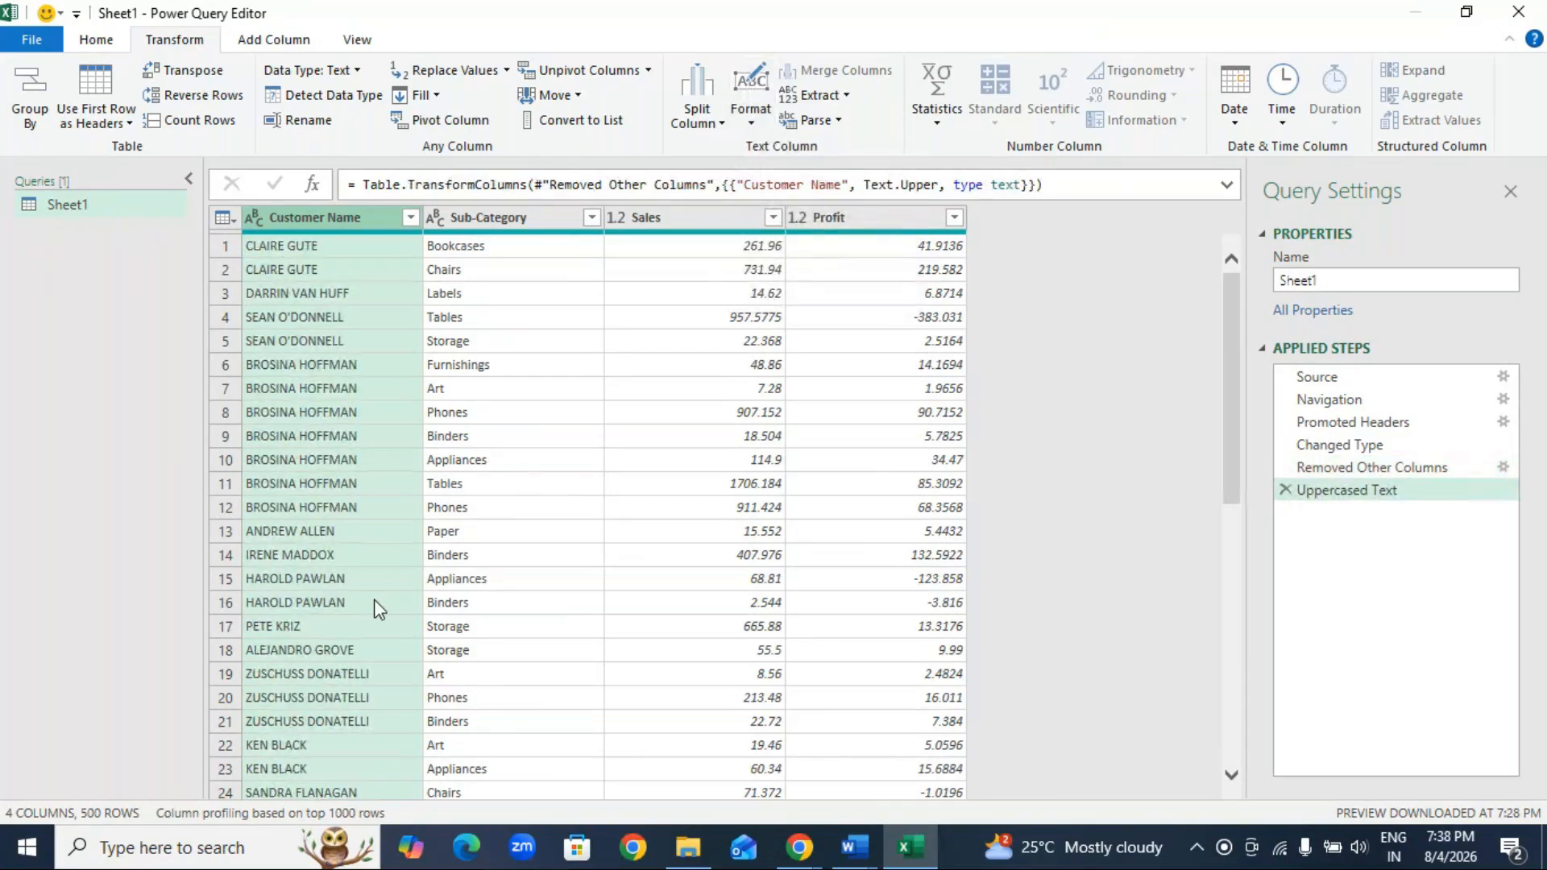
# Step: Apply Capitalize Each Word and lowercase formatting to the Sub-Category column, and delete both resulting steps from the query
pyautogui.click(537, 223)
pyautogui.click(751, 124)
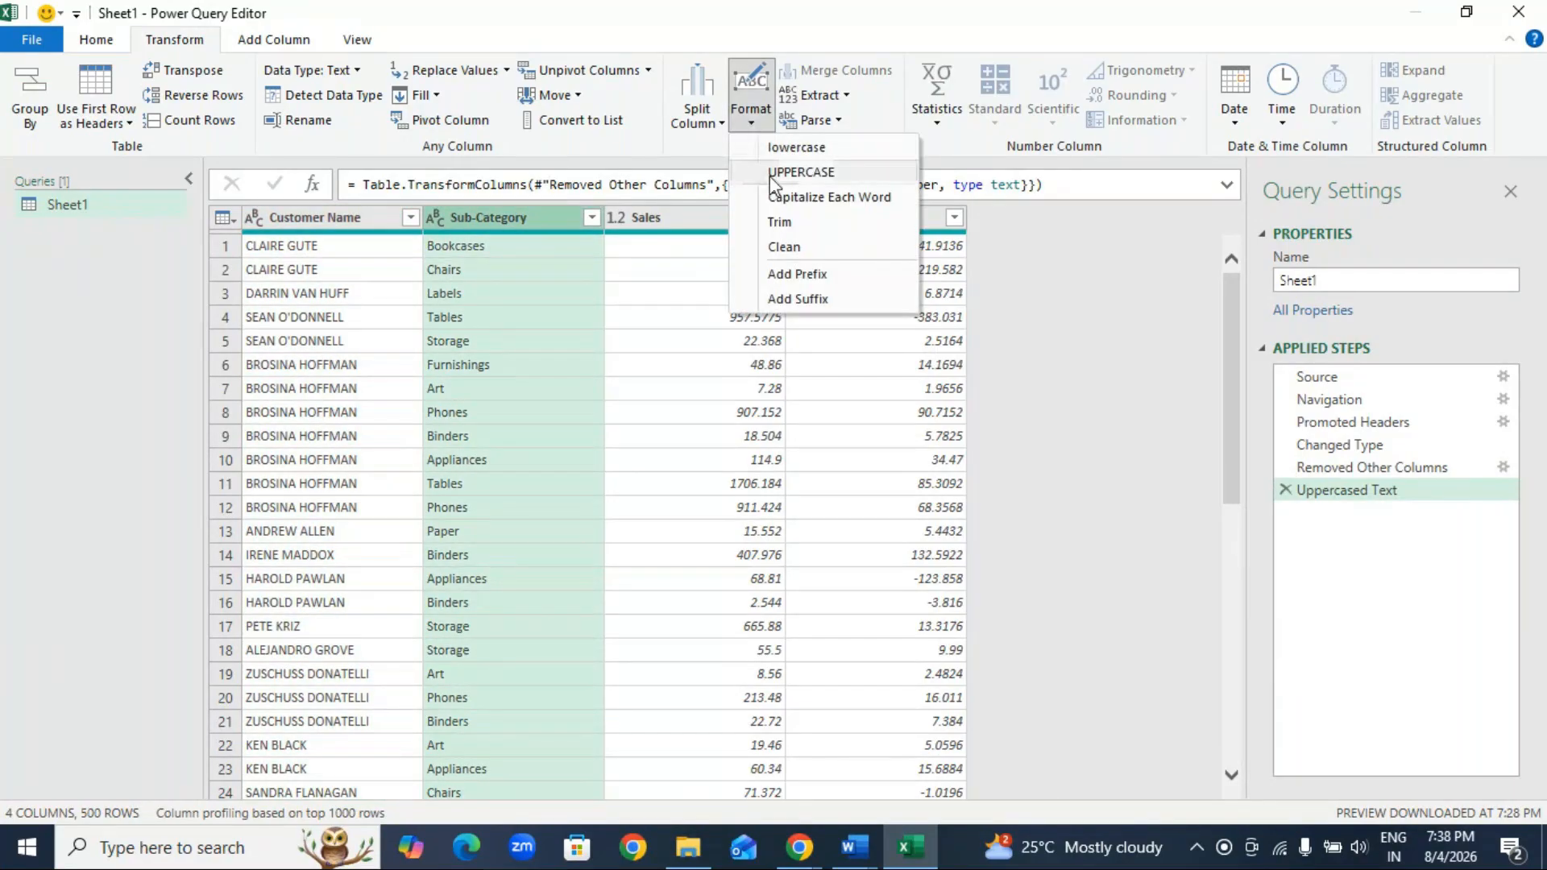
pyautogui.click(823, 198)
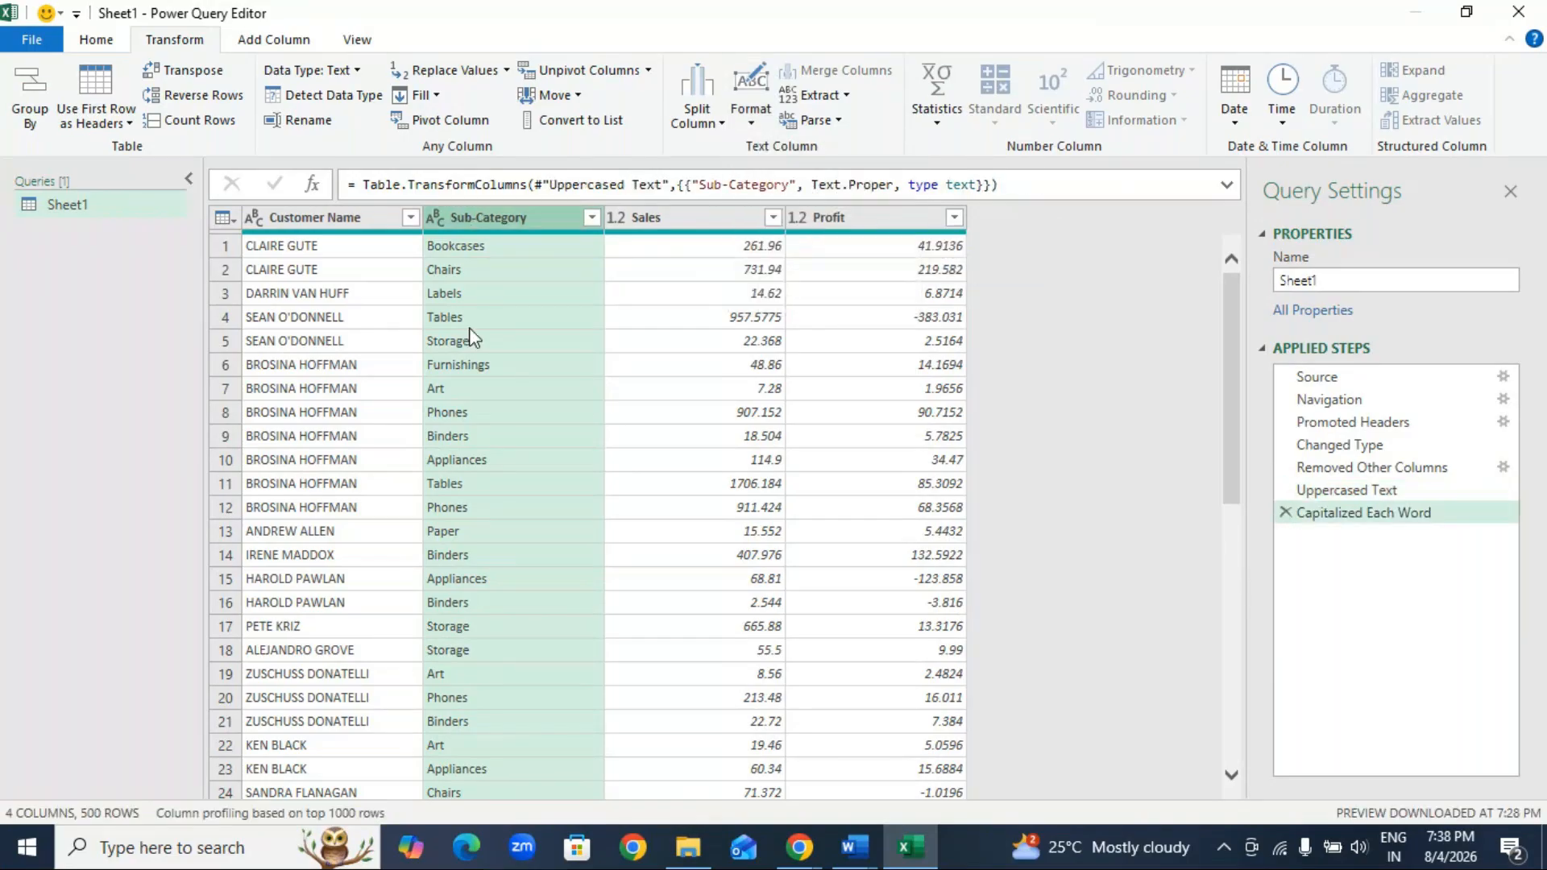
pyautogui.click(751, 101)
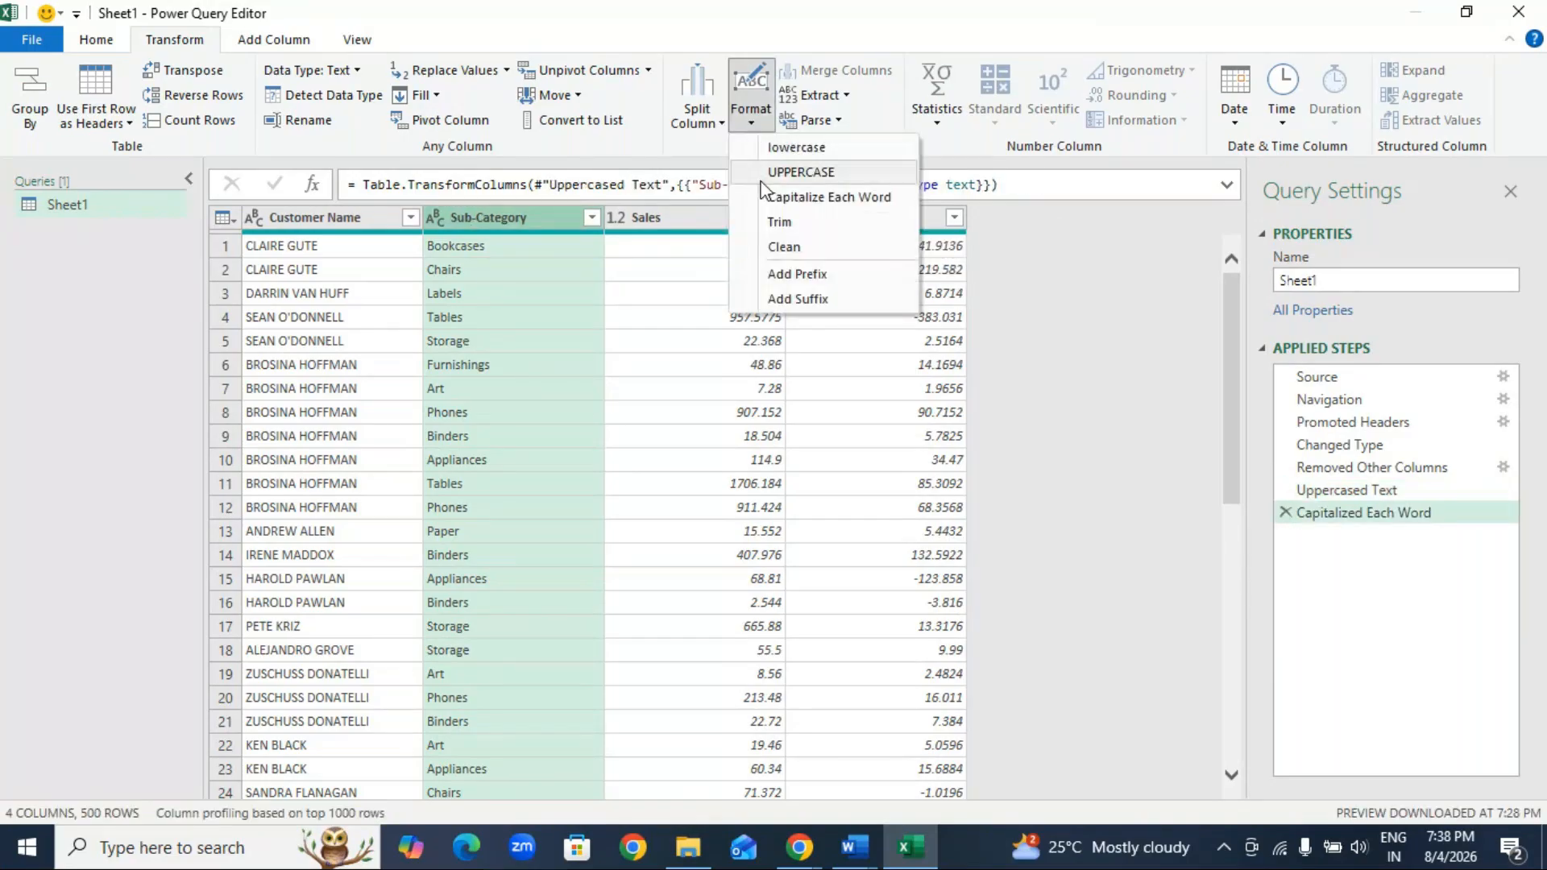
pyautogui.click(806, 150)
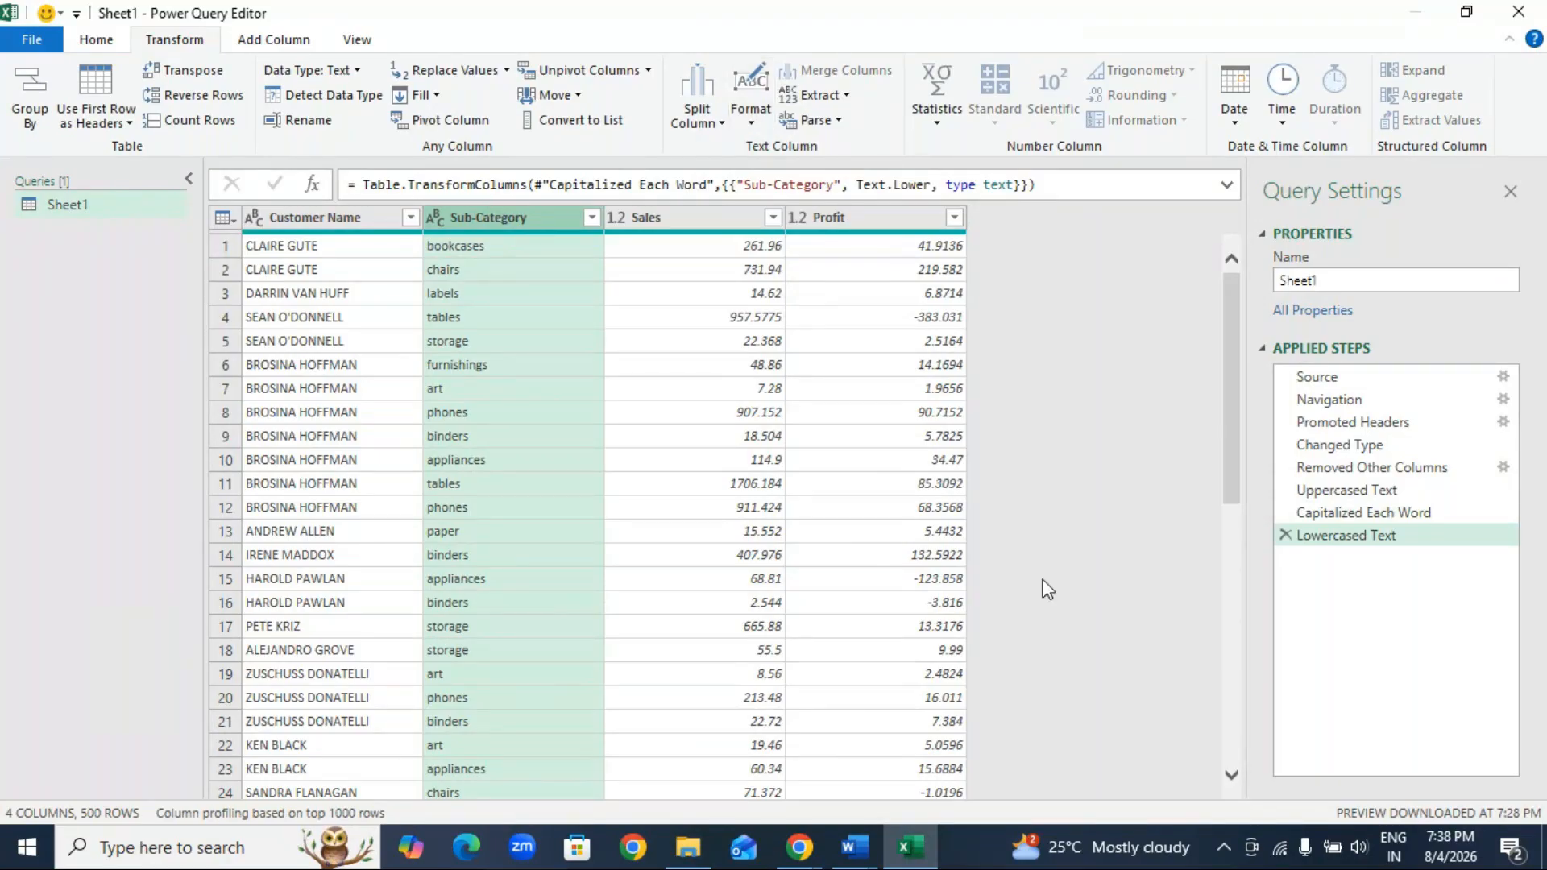
pyautogui.click(1285, 535)
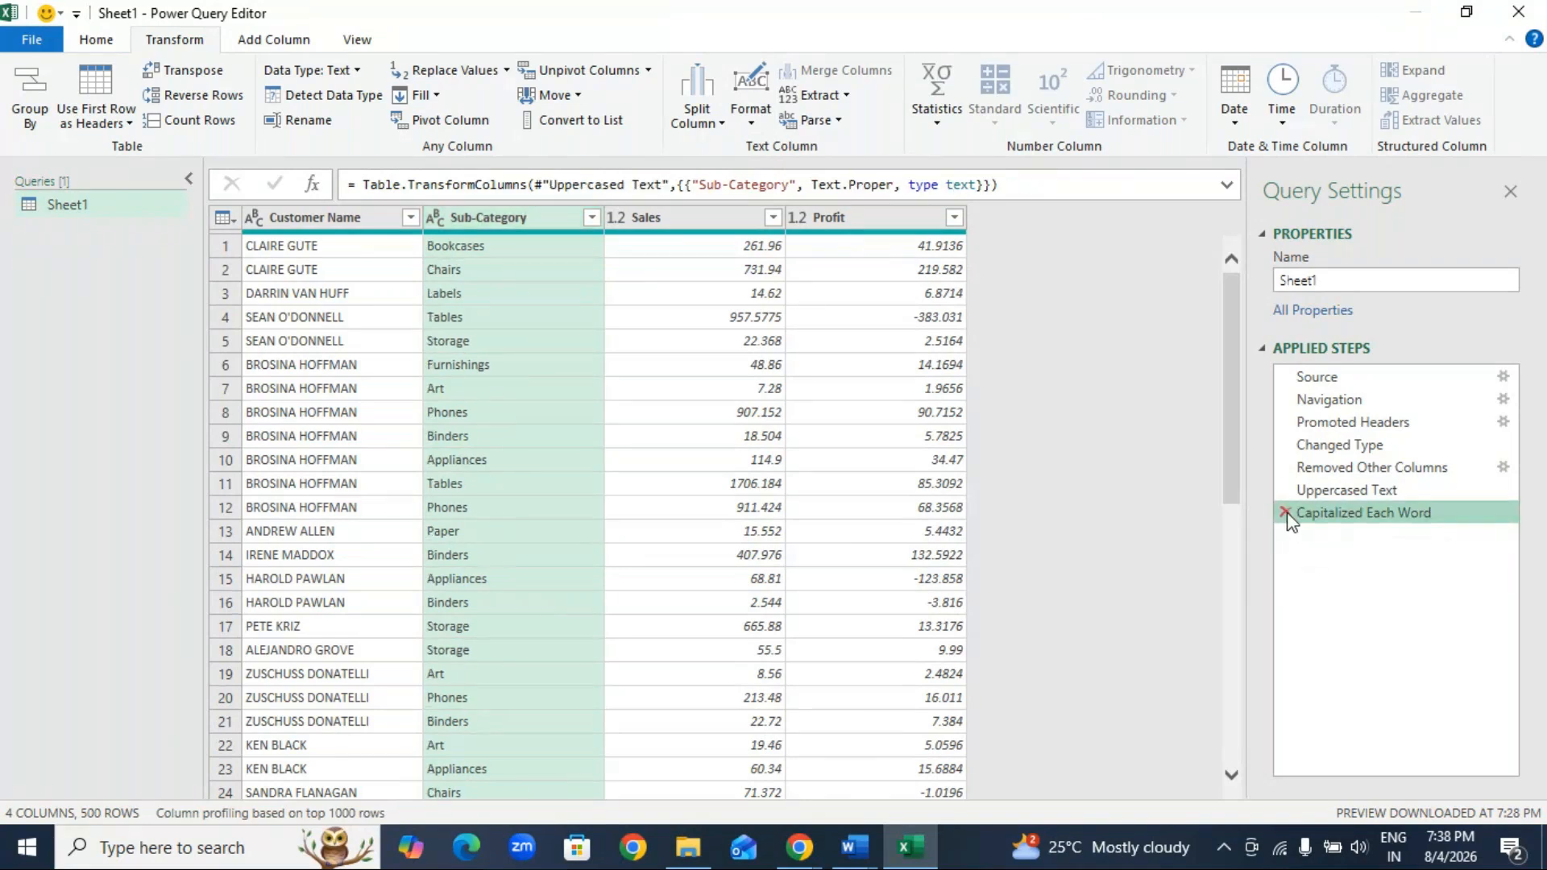
pyautogui.click(1286, 514)
# Step: Add the prefix 101-PR to every value in the Sub-Category column
pyautogui.click(756, 112)
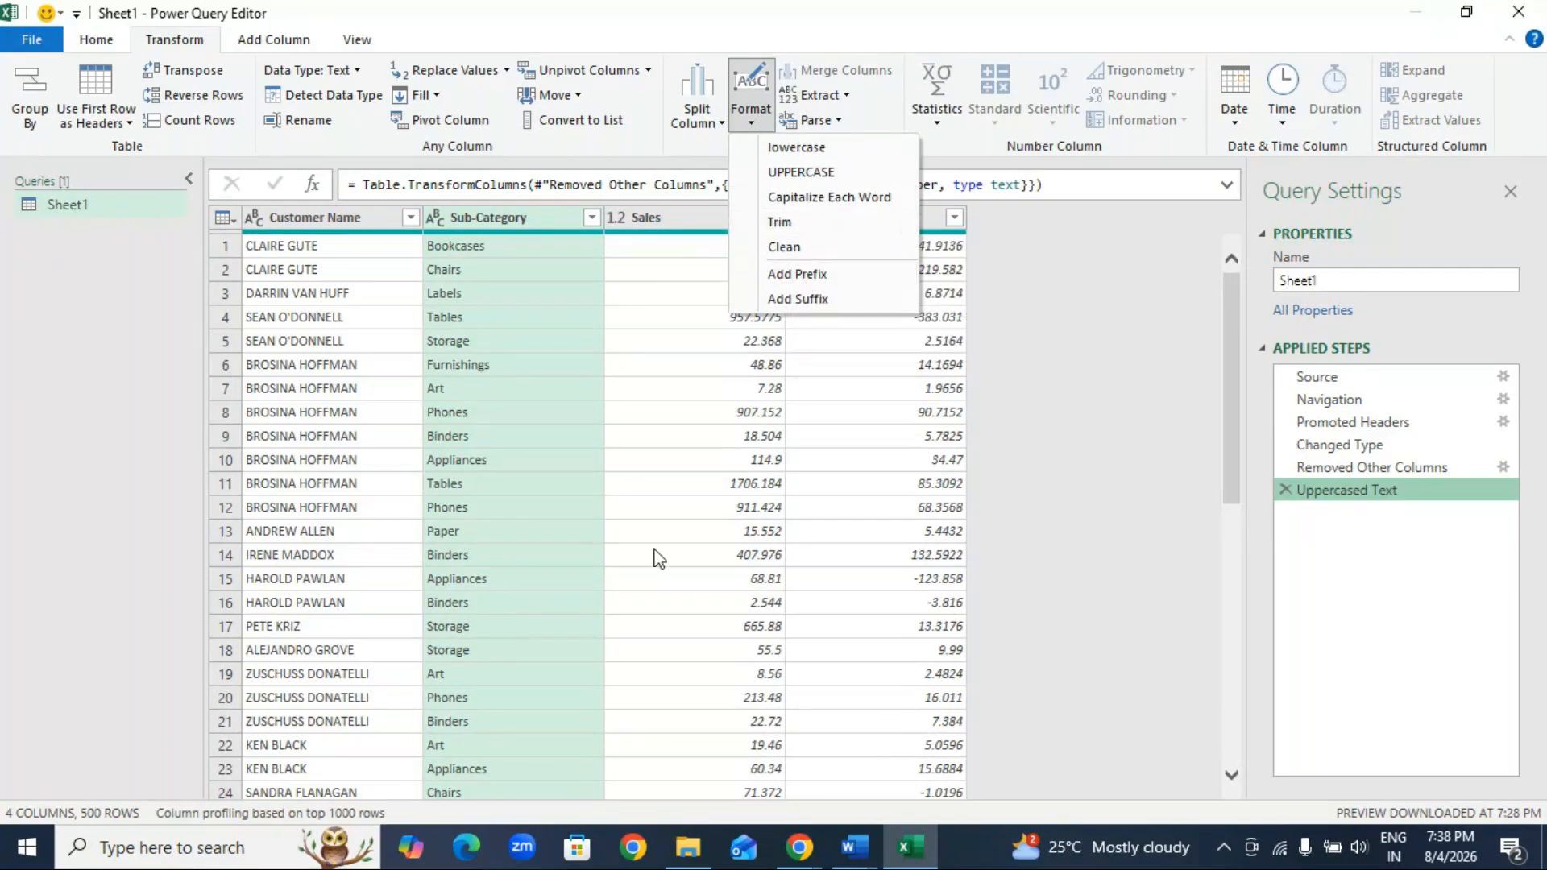
pyautogui.click(691, 269)
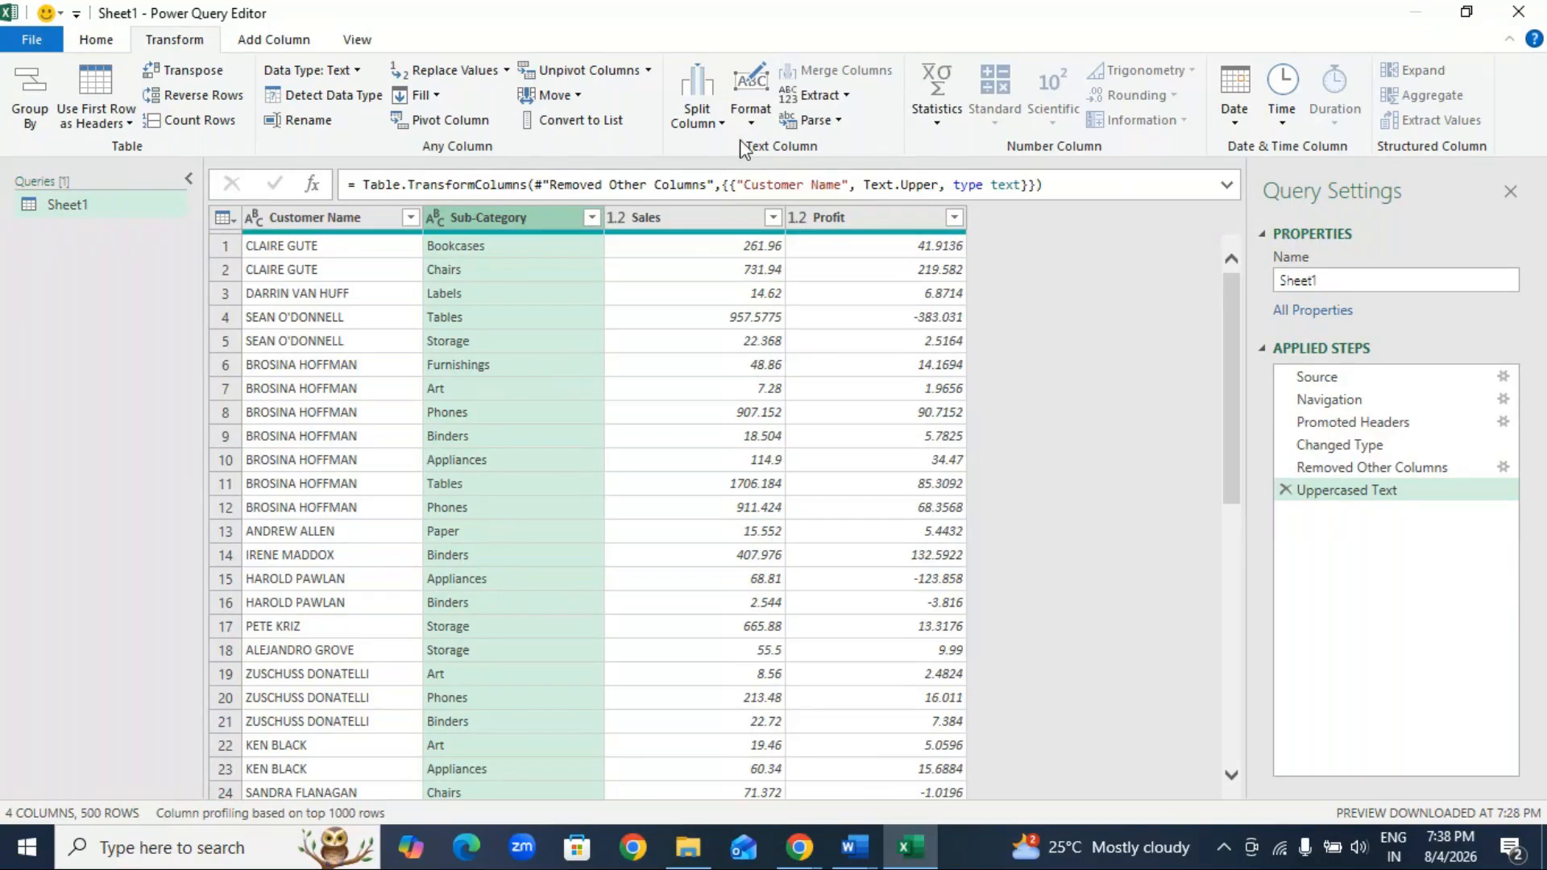
pyautogui.click(754, 117)
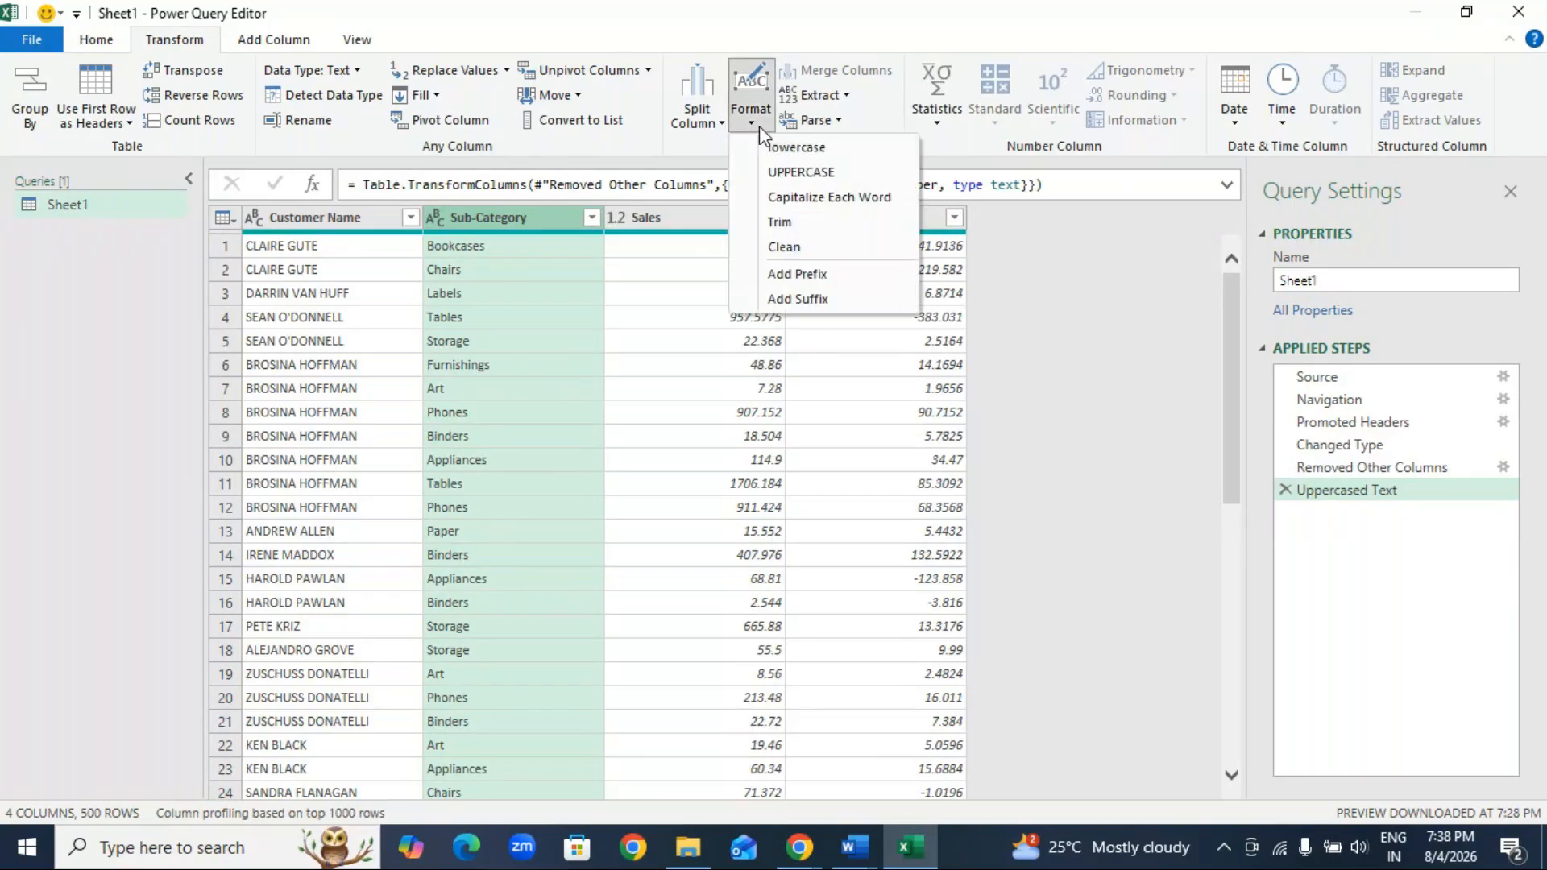
pyautogui.click(797, 275)
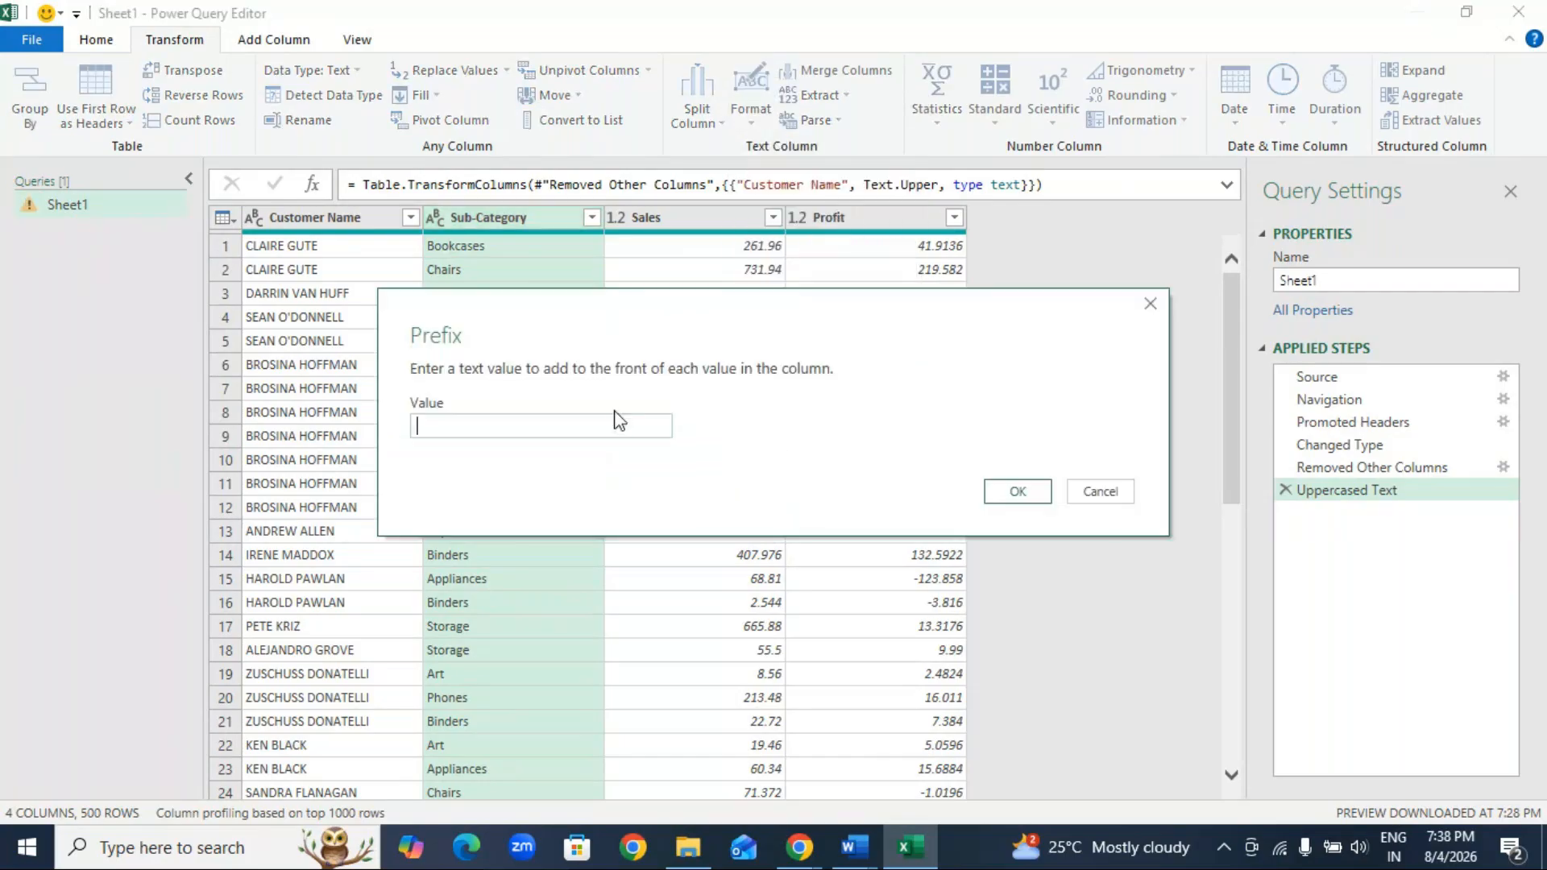
pyautogui.write('101')
pyautogui.write('-PR')
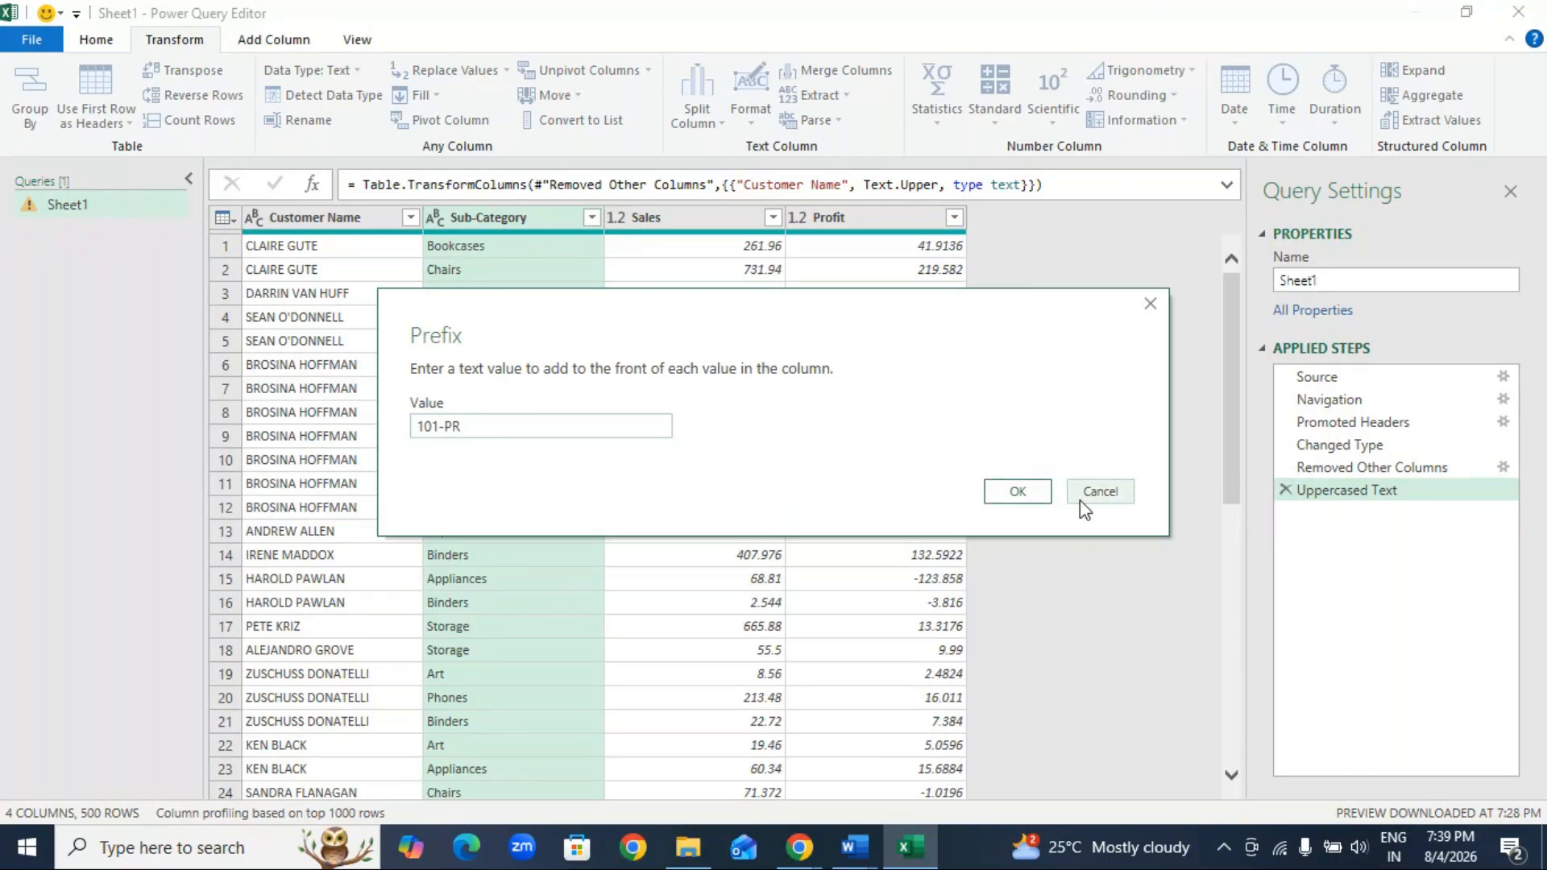
pyautogui.click(1042, 485)
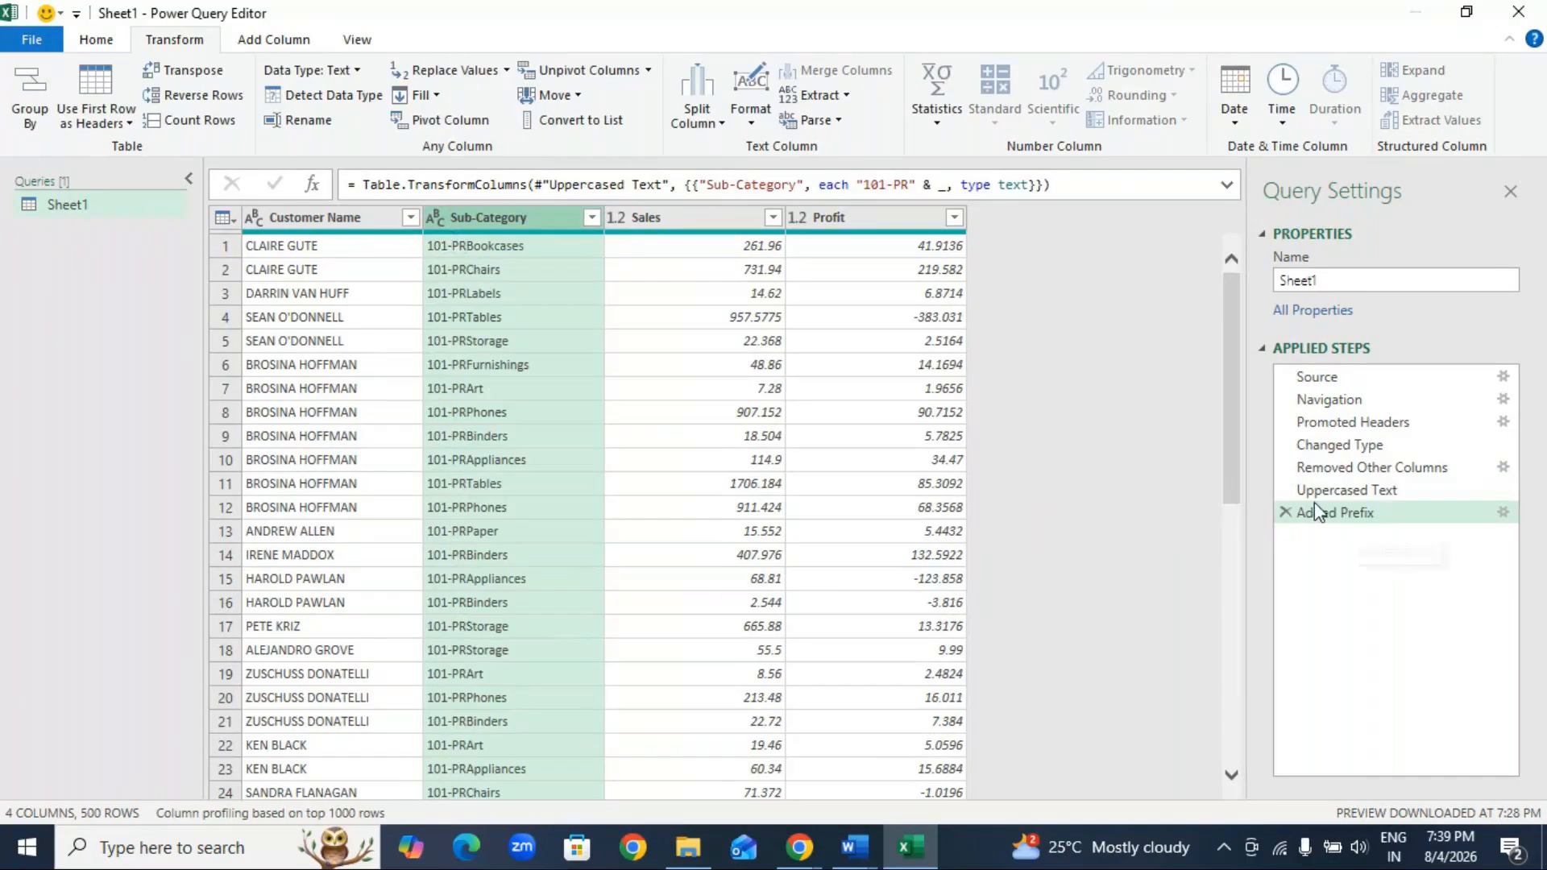
# Step: Replace the Sub-Category prefix with 101-PR followed by trailing spaces, and delete the resulting prefix step from the query
pyautogui.click(1286, 513)
pyautogui.click(750, 112)
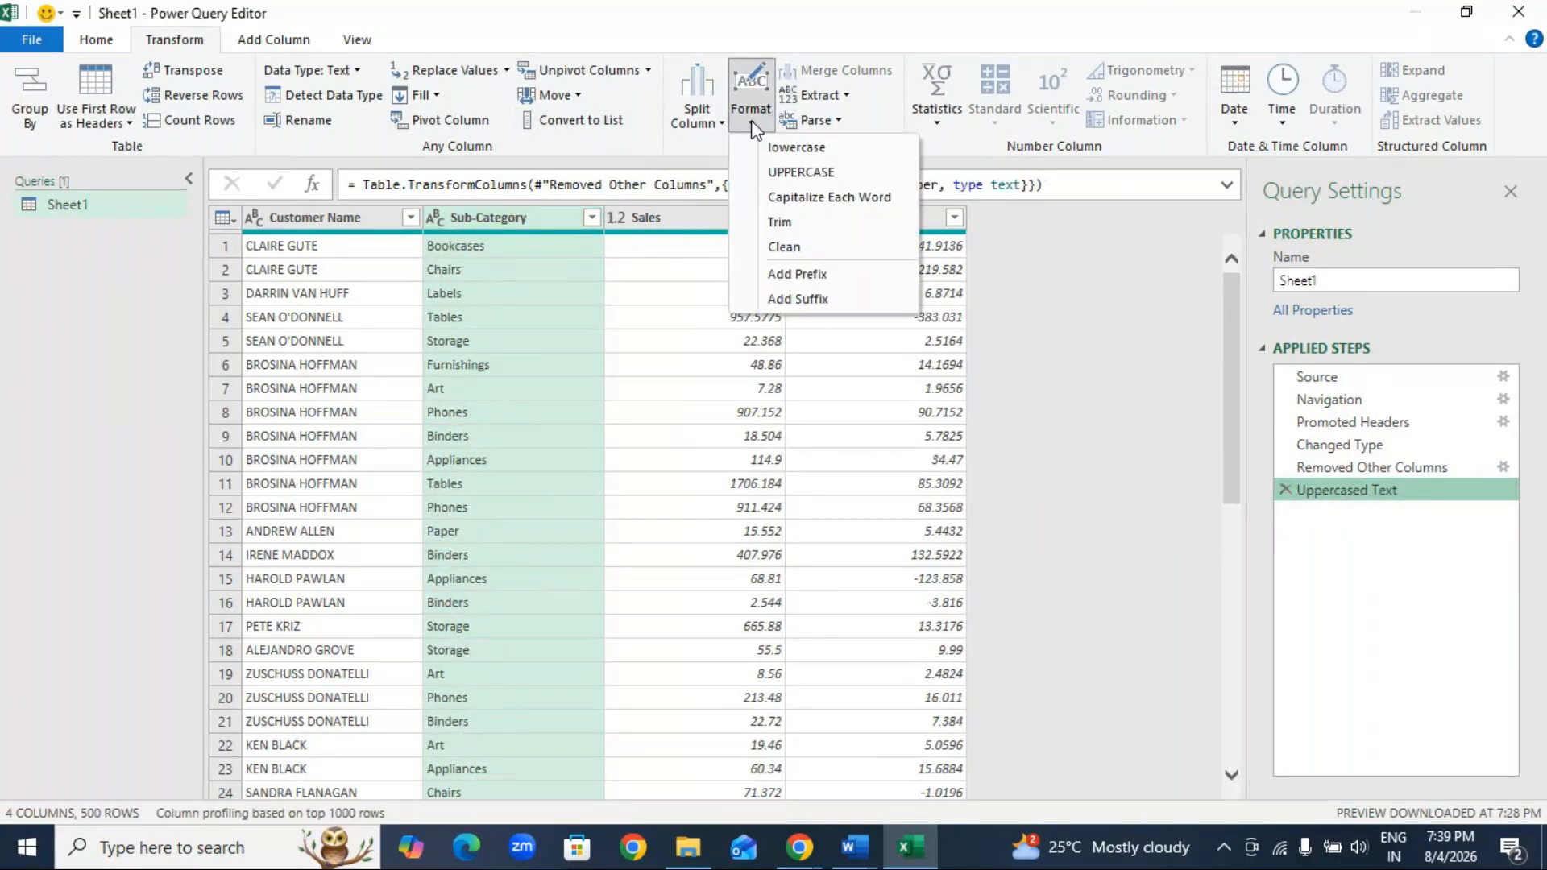
pyautogui.click(778, 274)
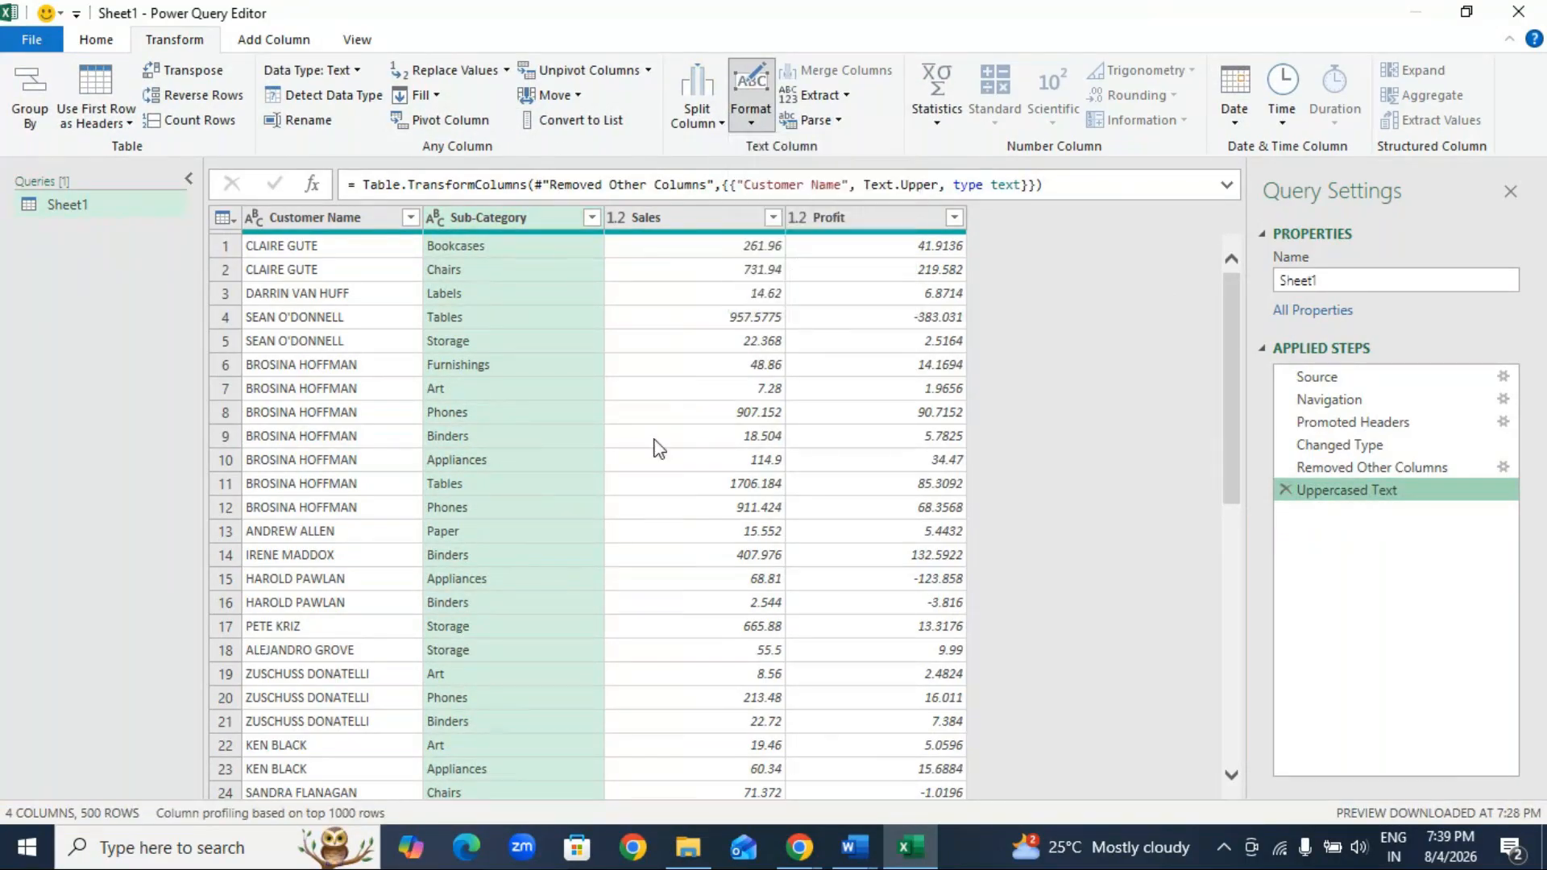
pyautogui.write('101-')
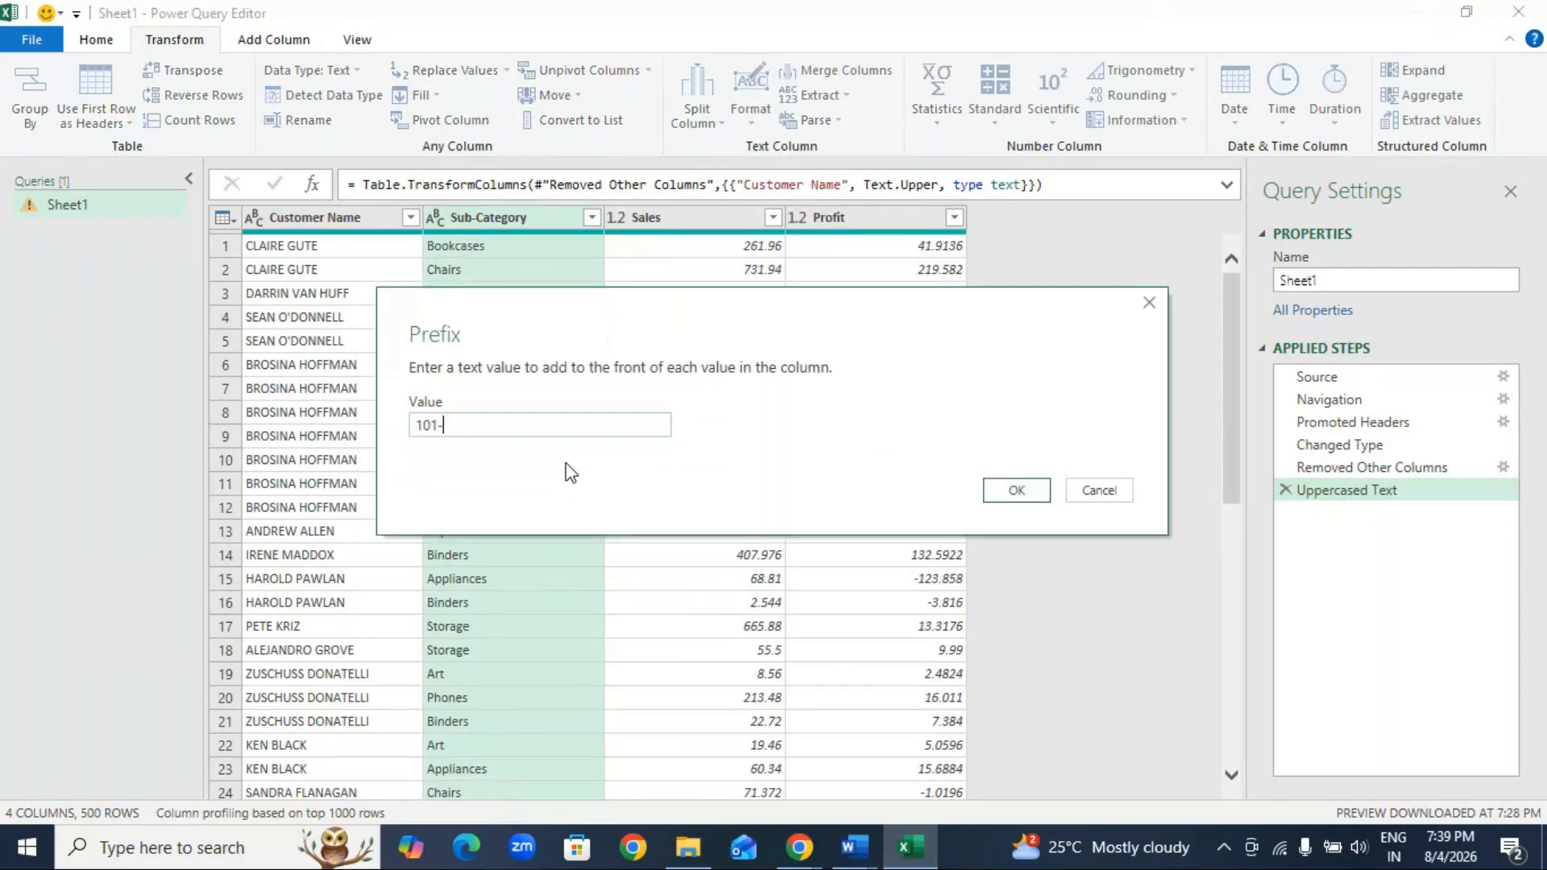
pyautogui.write('PR')
pyautogui.click(1008, 488)
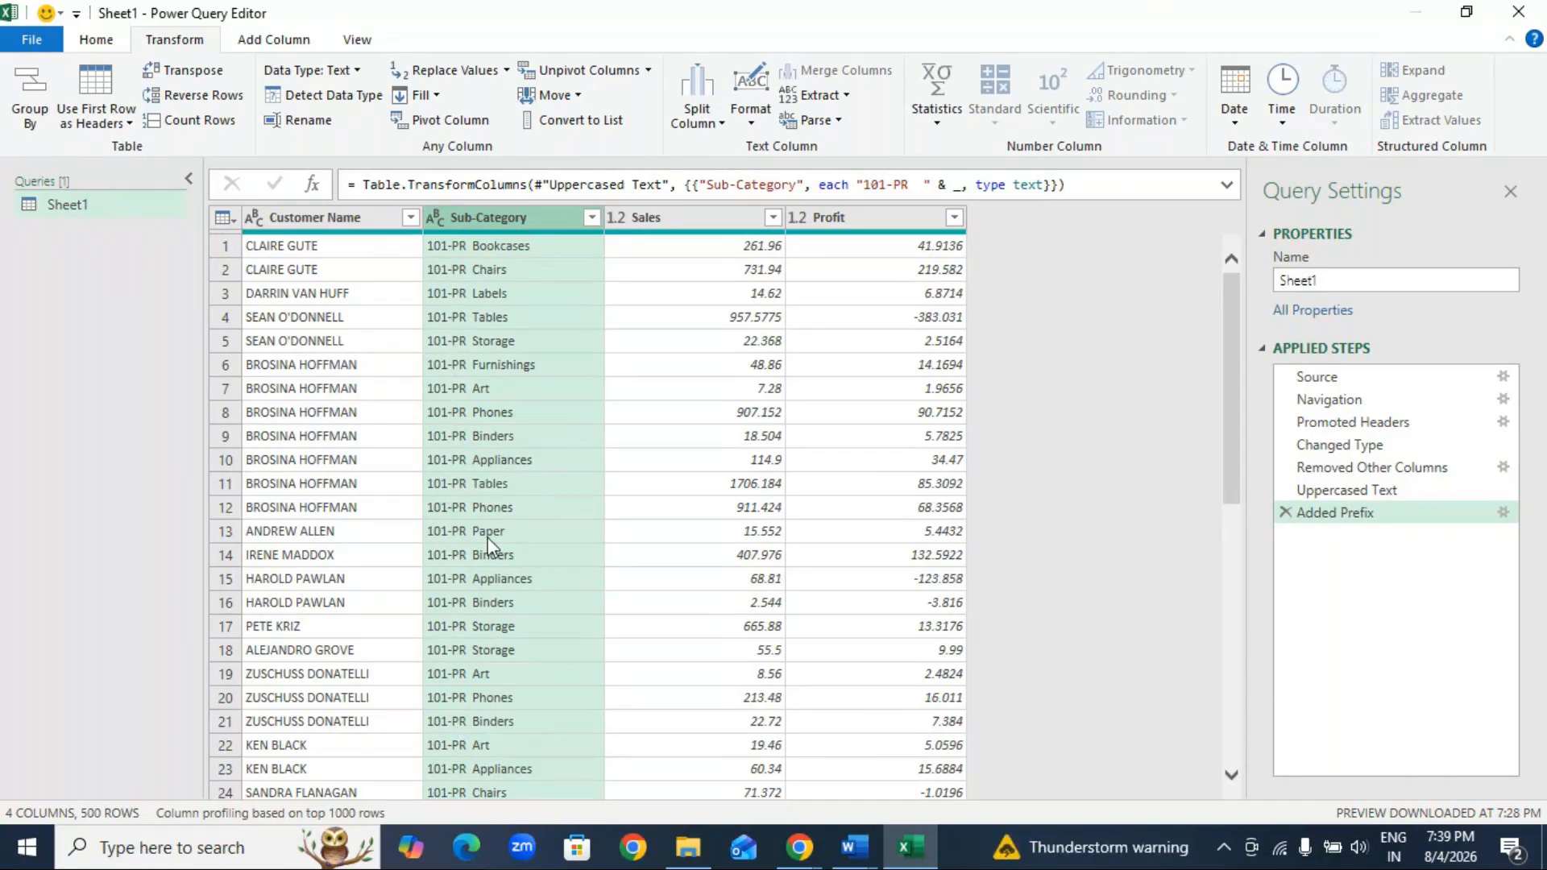
pyautogui.click(1285, 513)
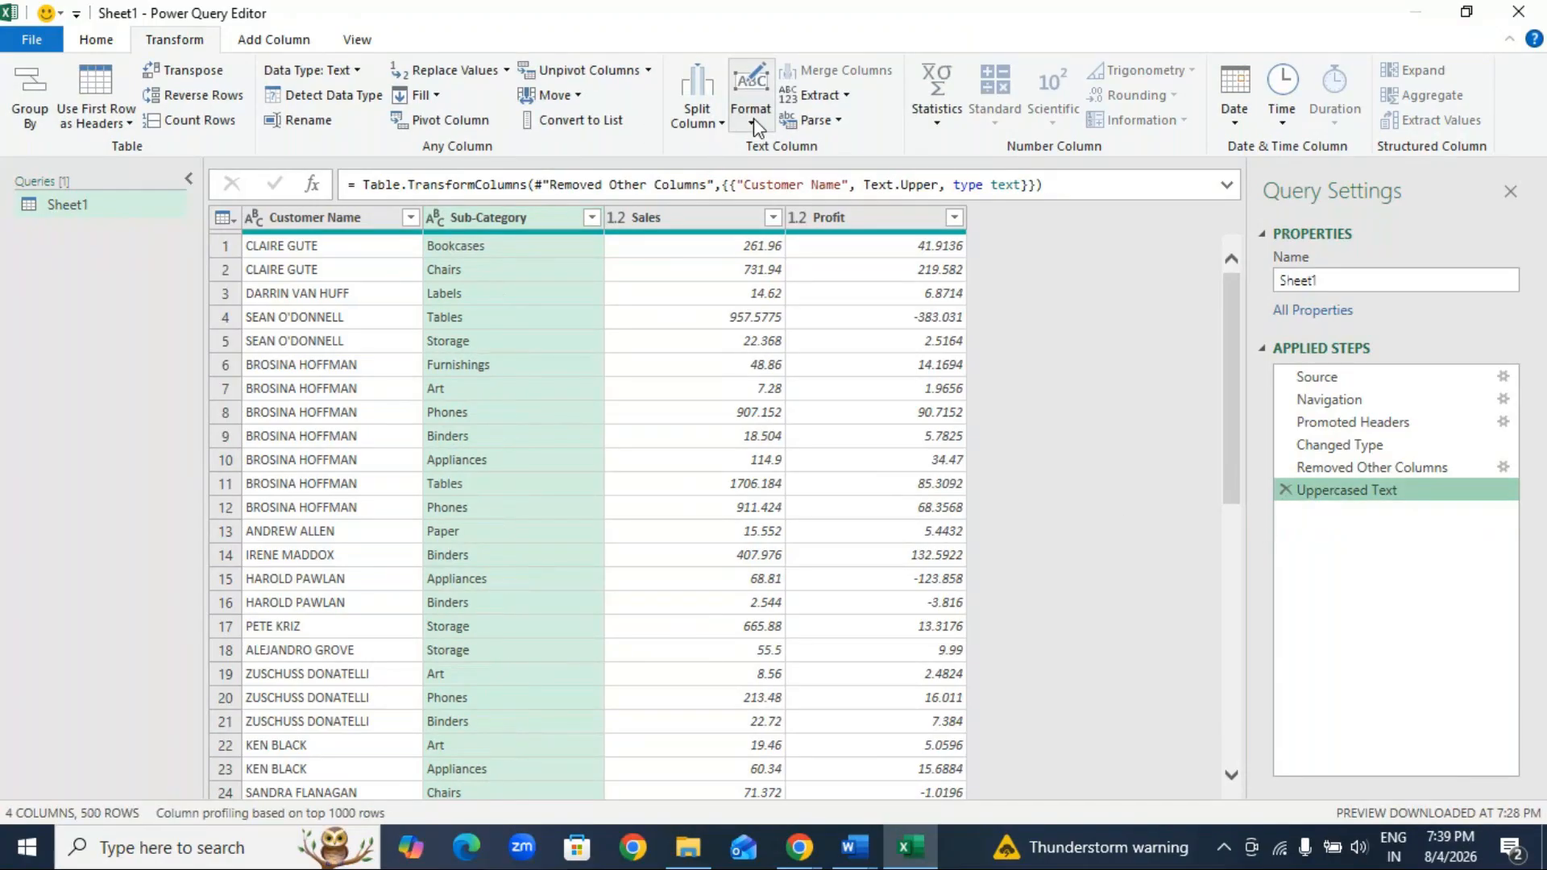
# Step: Convert the Sub-Category column to its text length in place, and delete the resulting step from the query
pyautogui.click(820, 95)
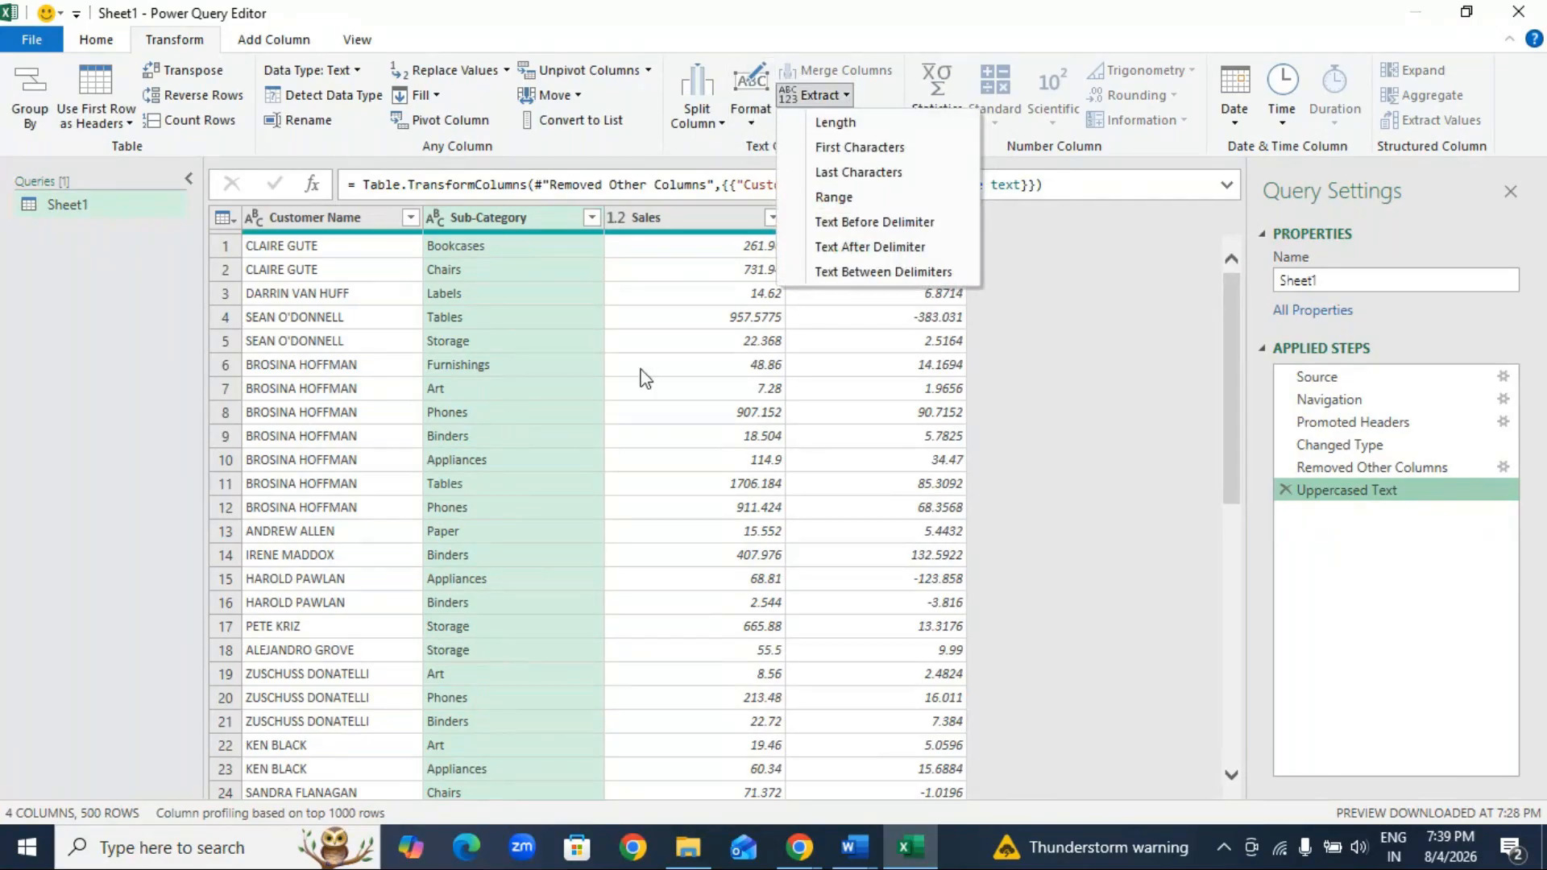
pyautogui.click(692, 288)
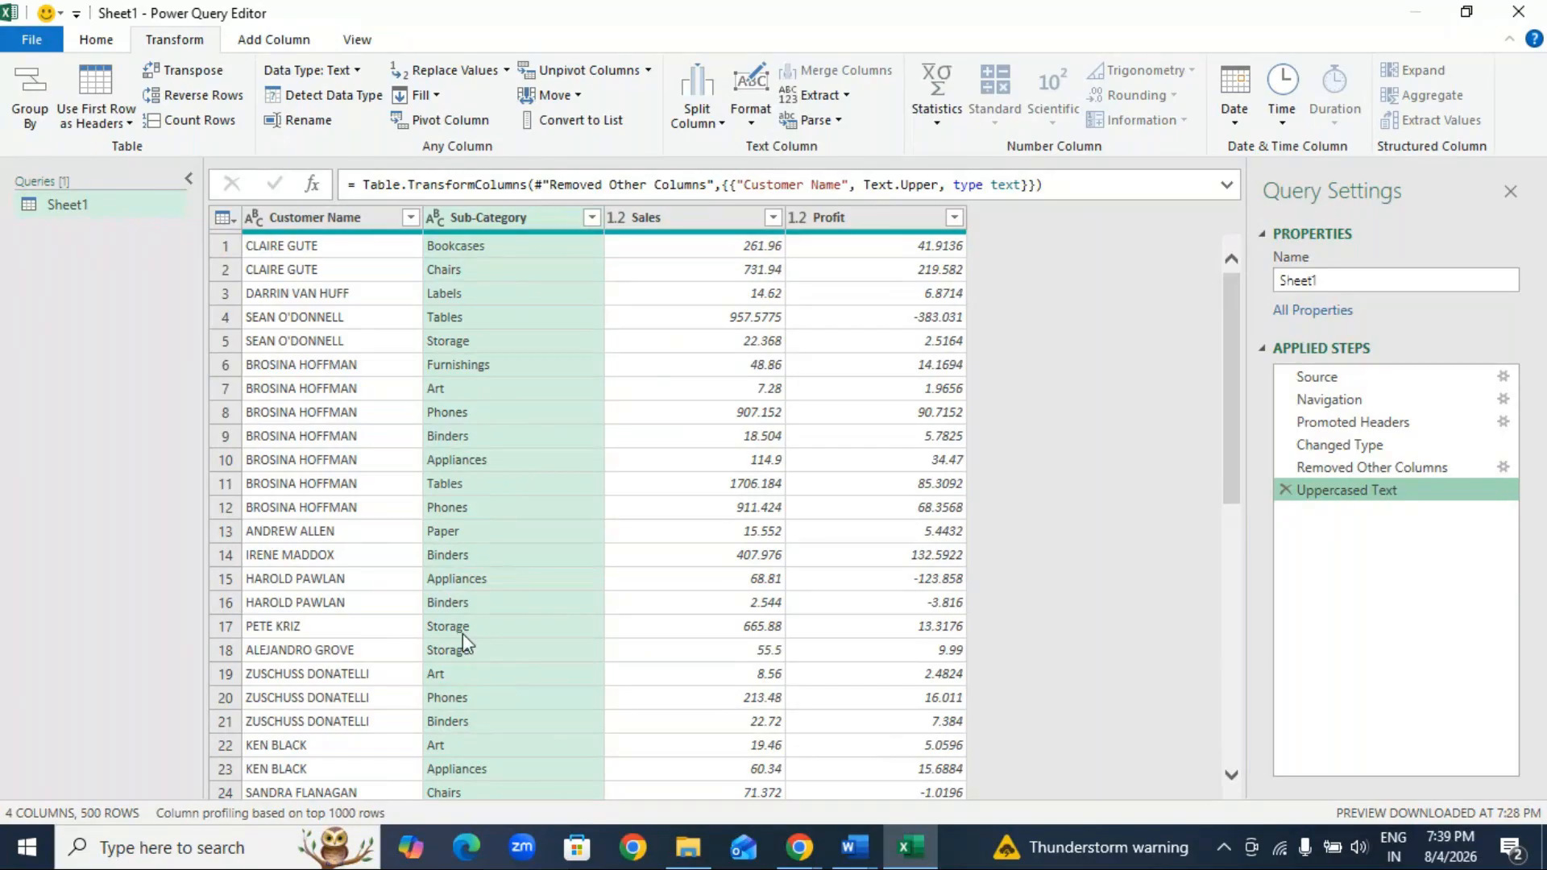
pyautogui.click(502, 219)
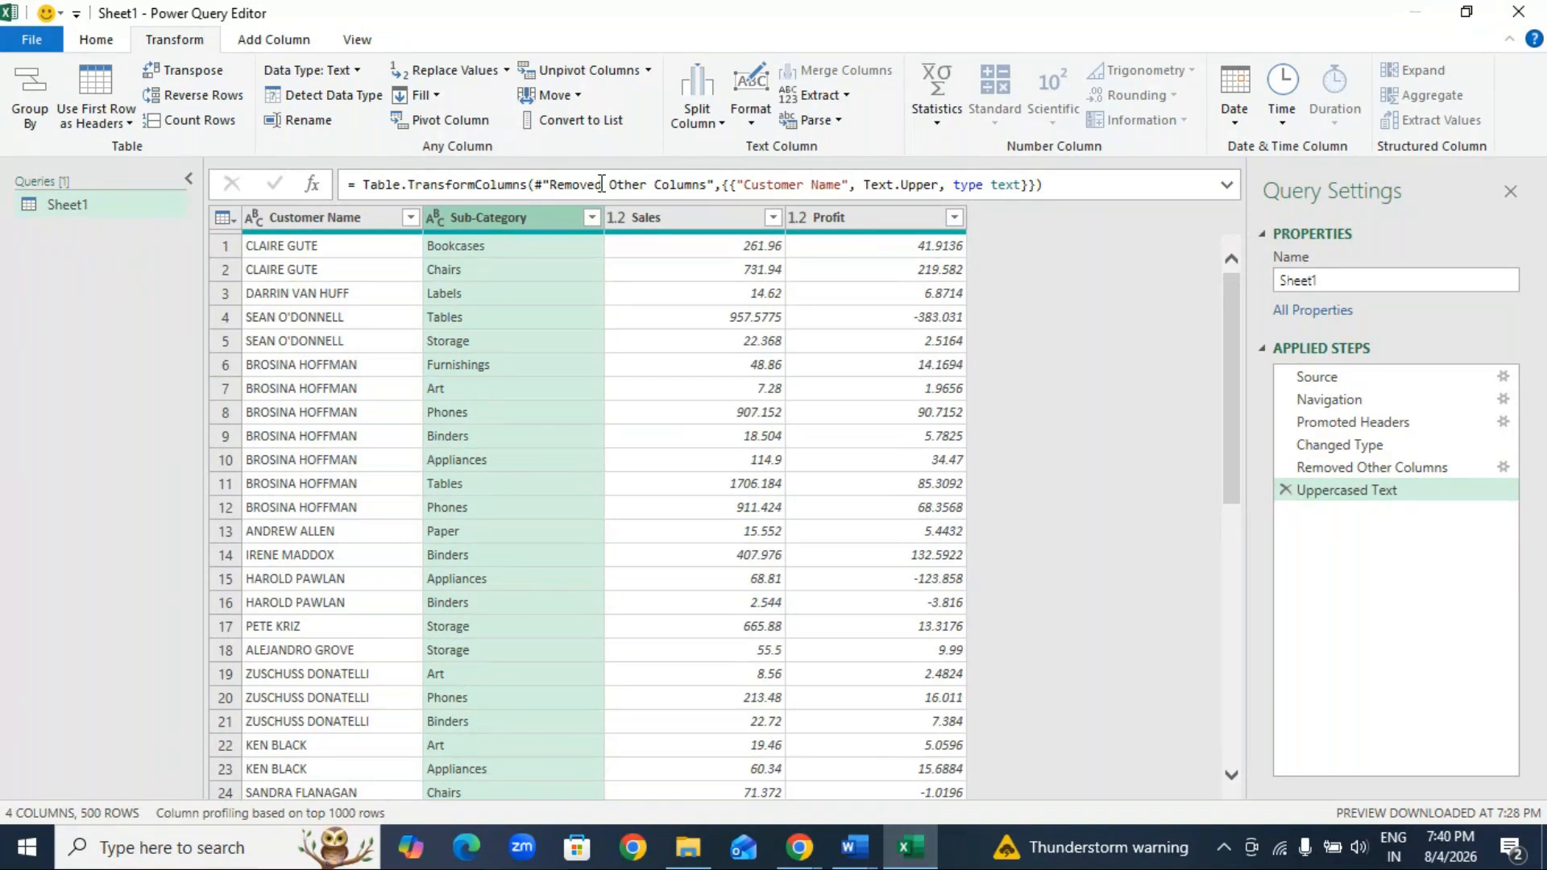
pyautogui.click(855, 98)
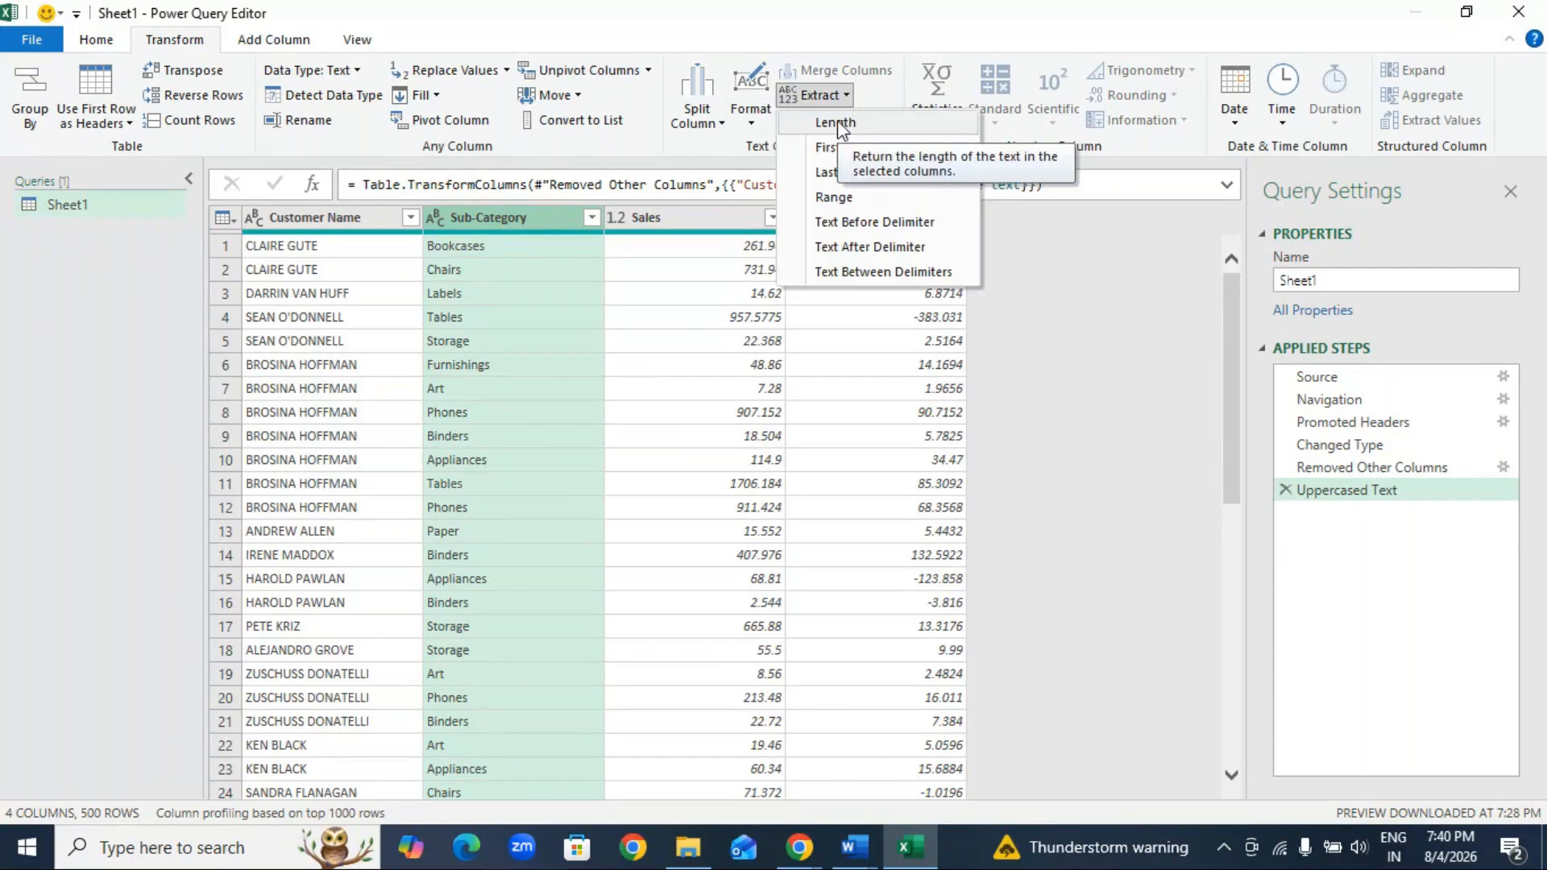
pyautogui.click(838, 121)
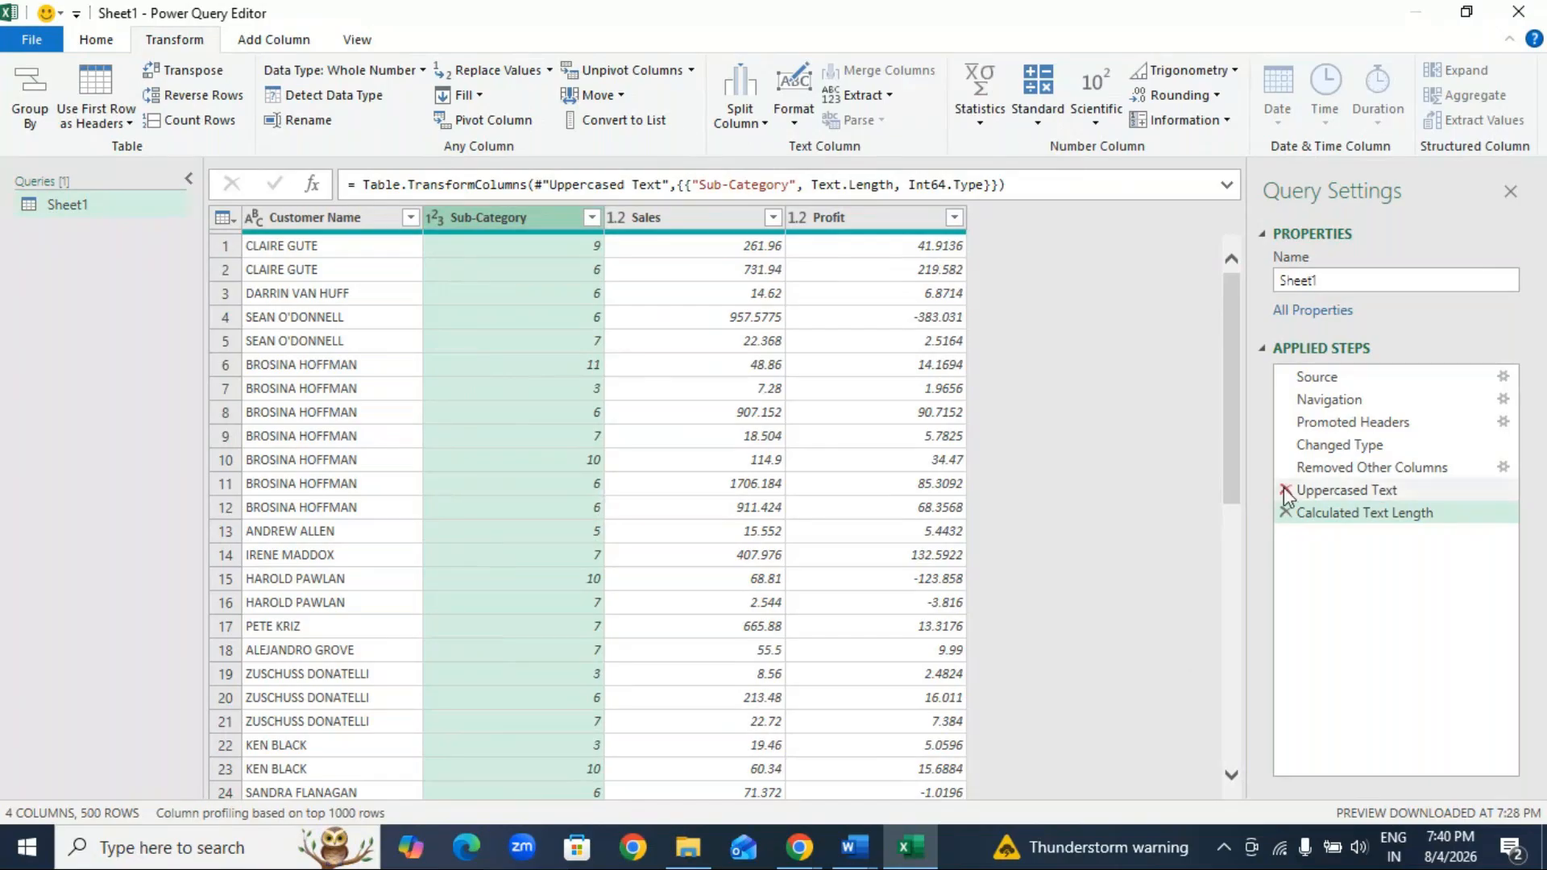
pyautogui.click(1286, 513)
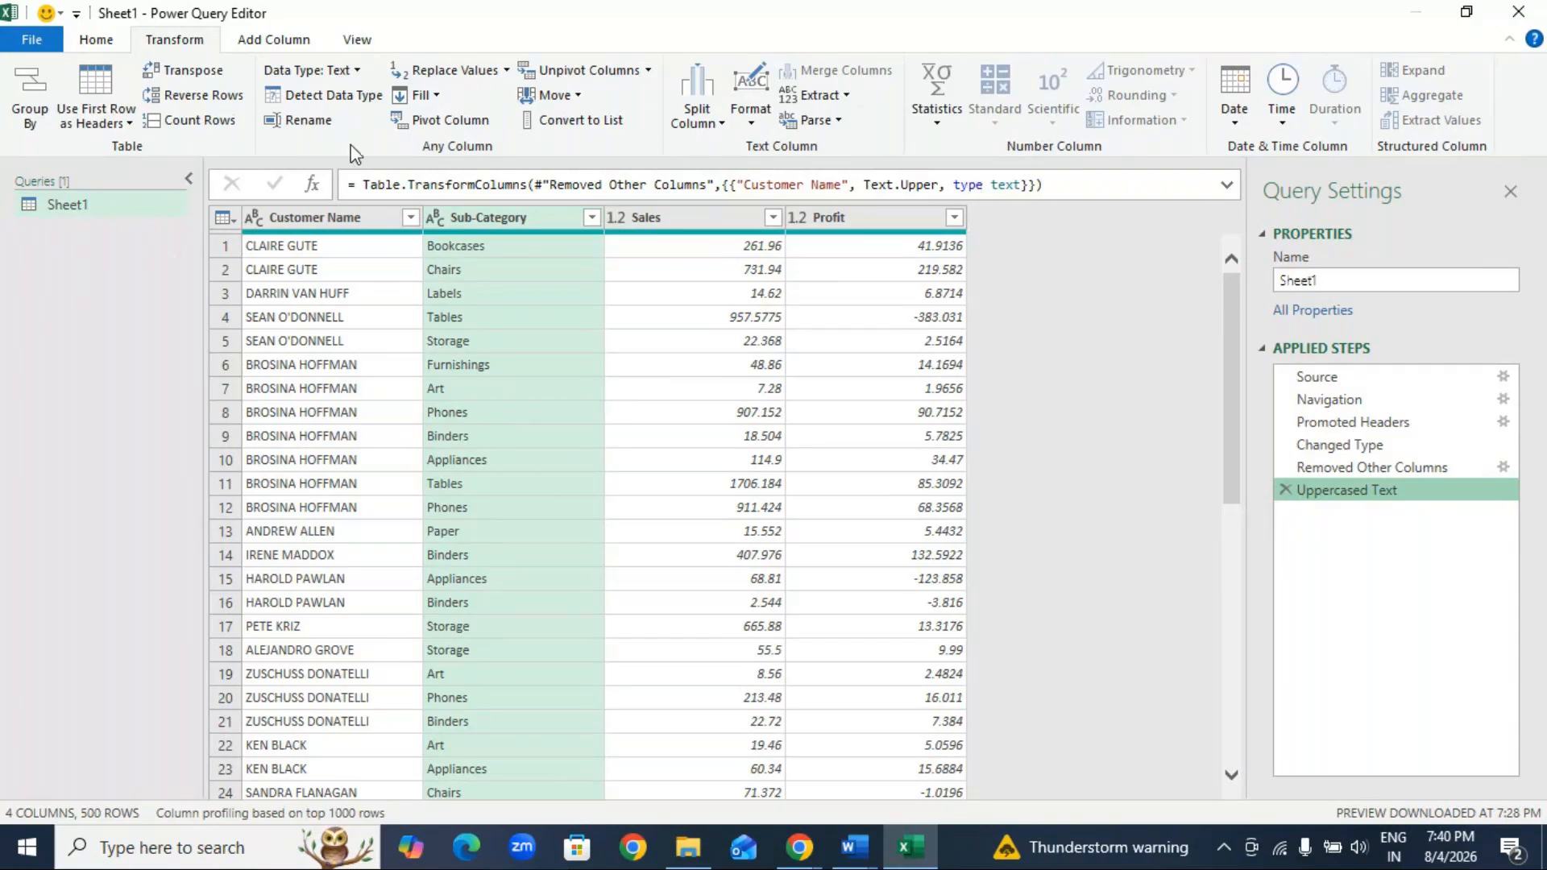
# Step: Add a new column containing the text length of each Sub-Category value
pyautogui.click(307, 41)
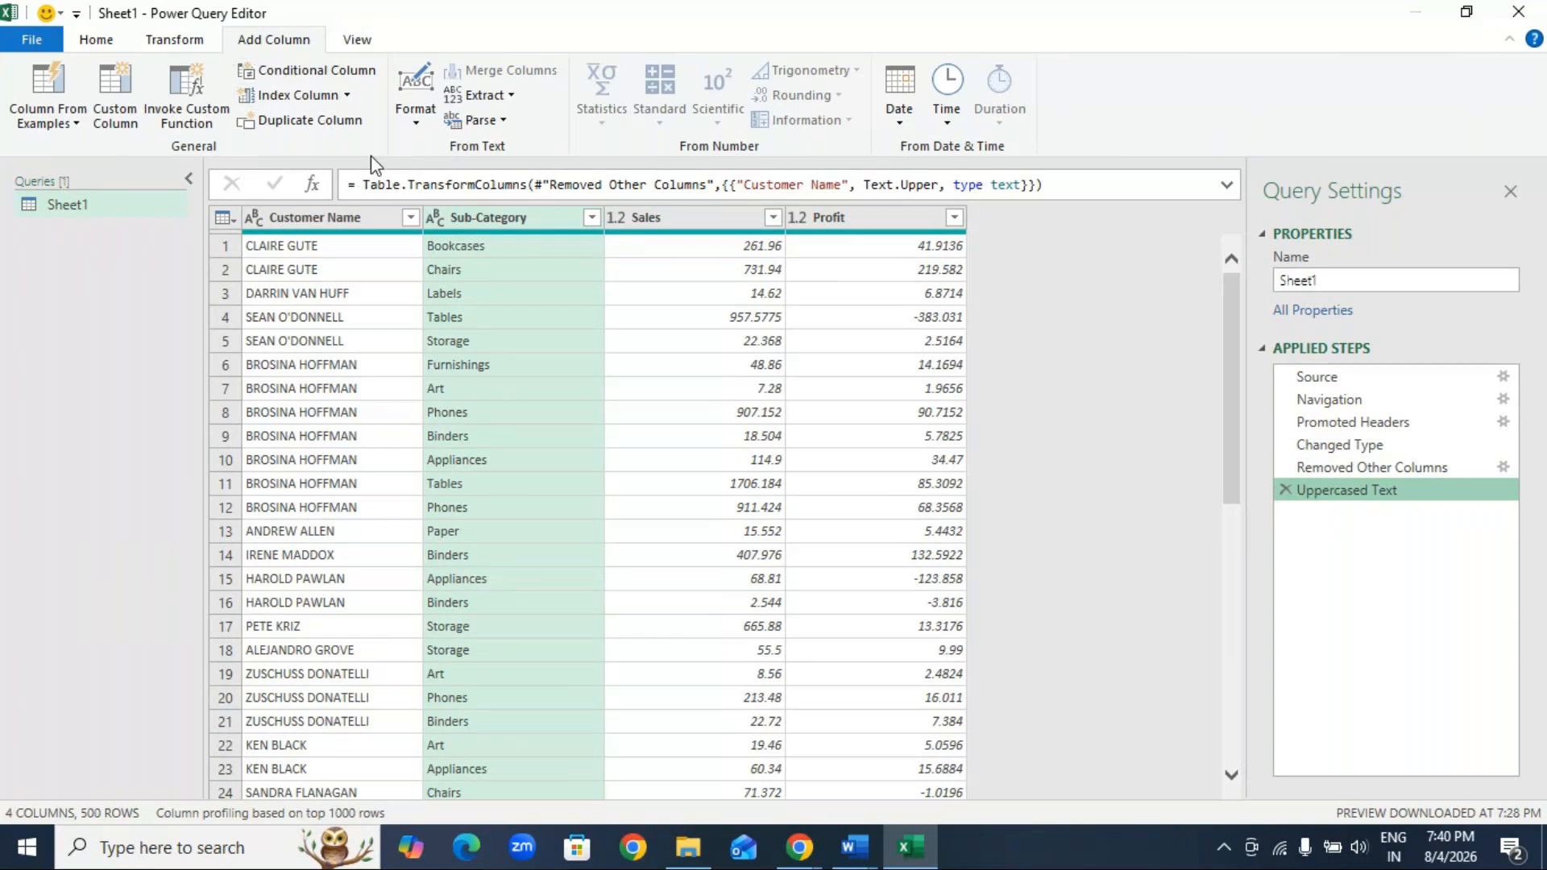
pyautogui.click(510, 95)
pyautogui.click(500, 121)
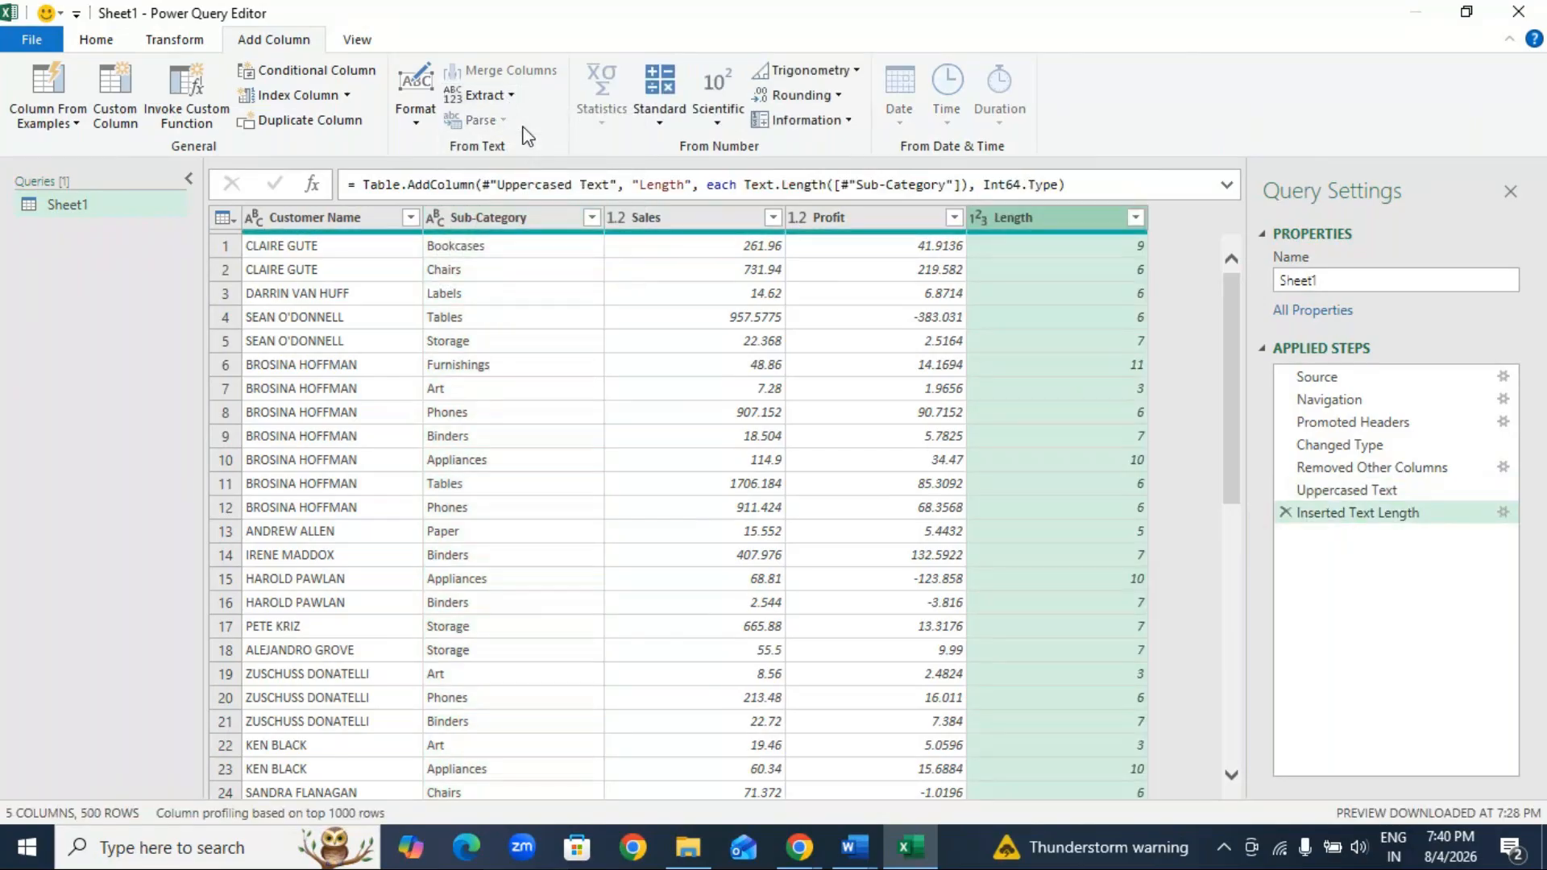
pyautogui.click(503, 246)
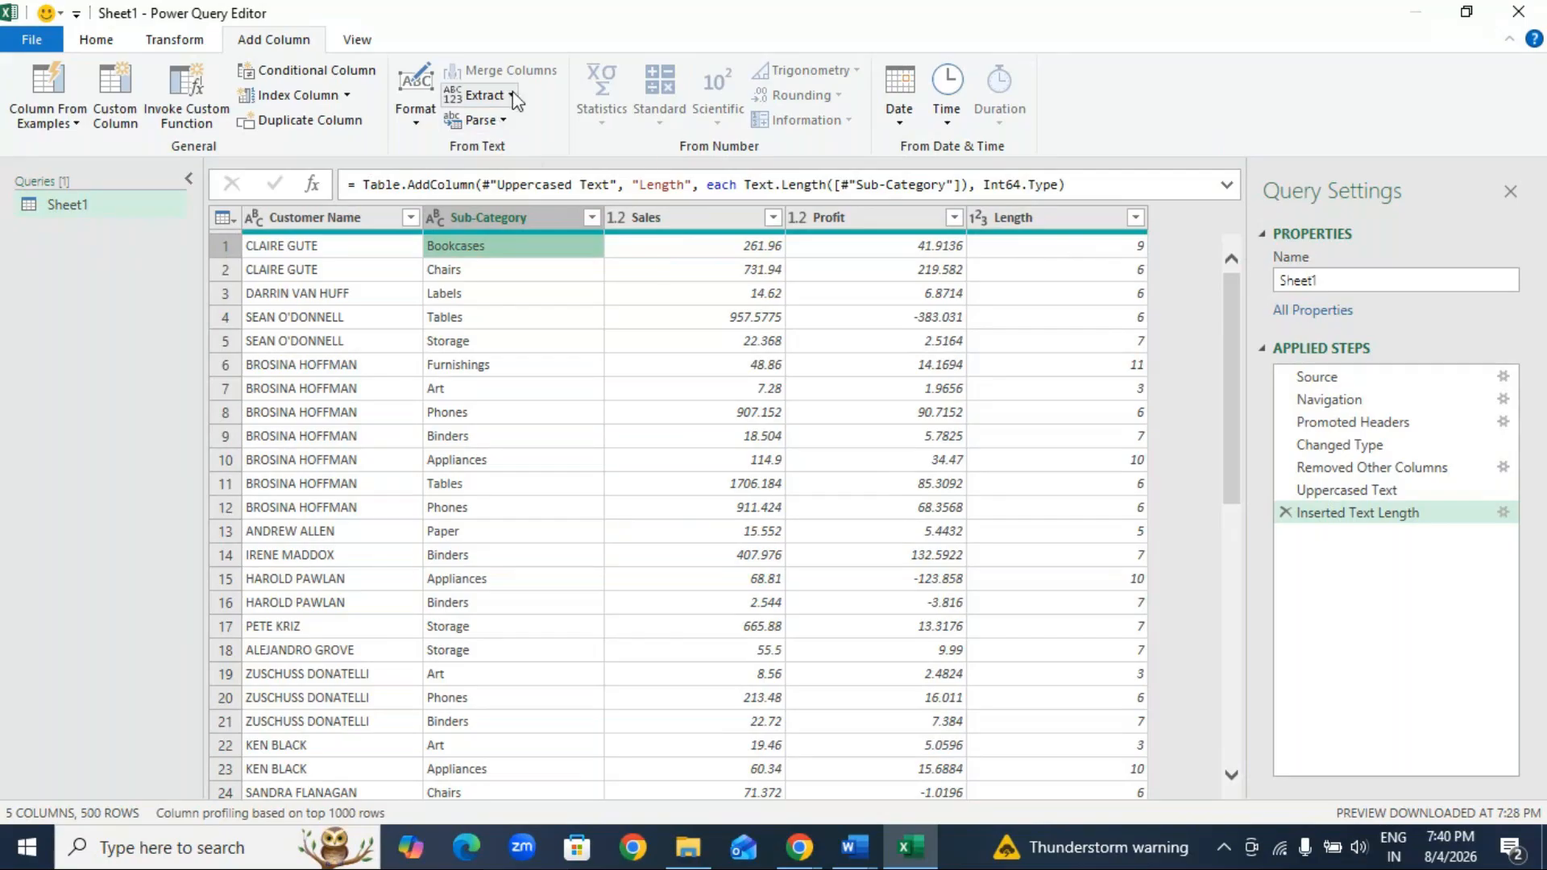
pyautogui.click(484, 95)
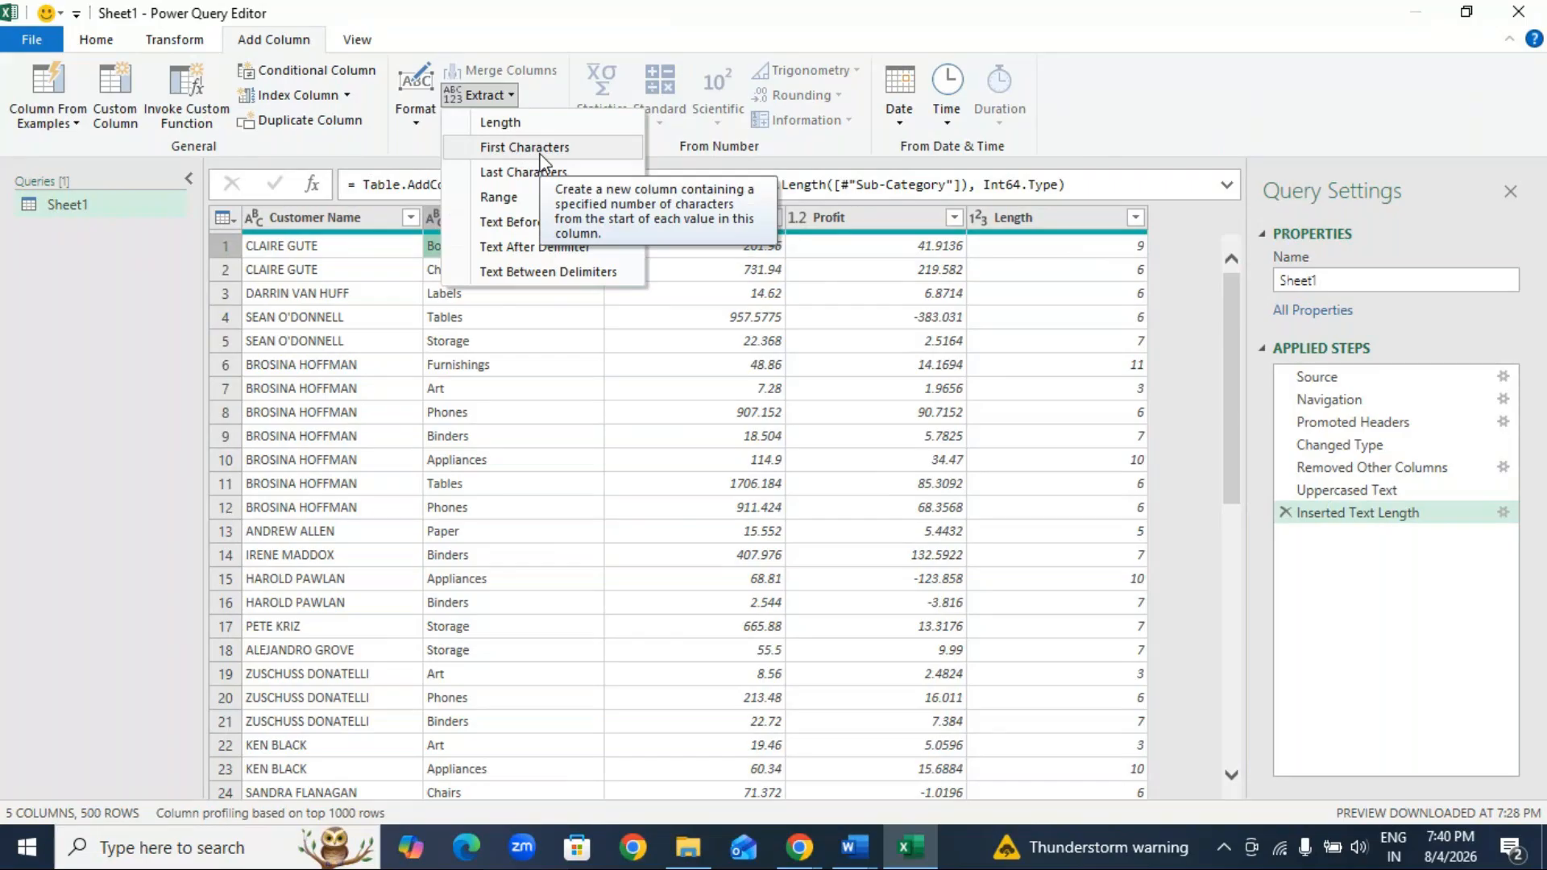
pyautogui.click(686, 299)
# Step: Delete every applied step after Changed Type and remove all columns except Order ID
pyautogui.click(1285, 513)
pyautogui.click(1286, 490)
pyautogui.click(1286, 467)
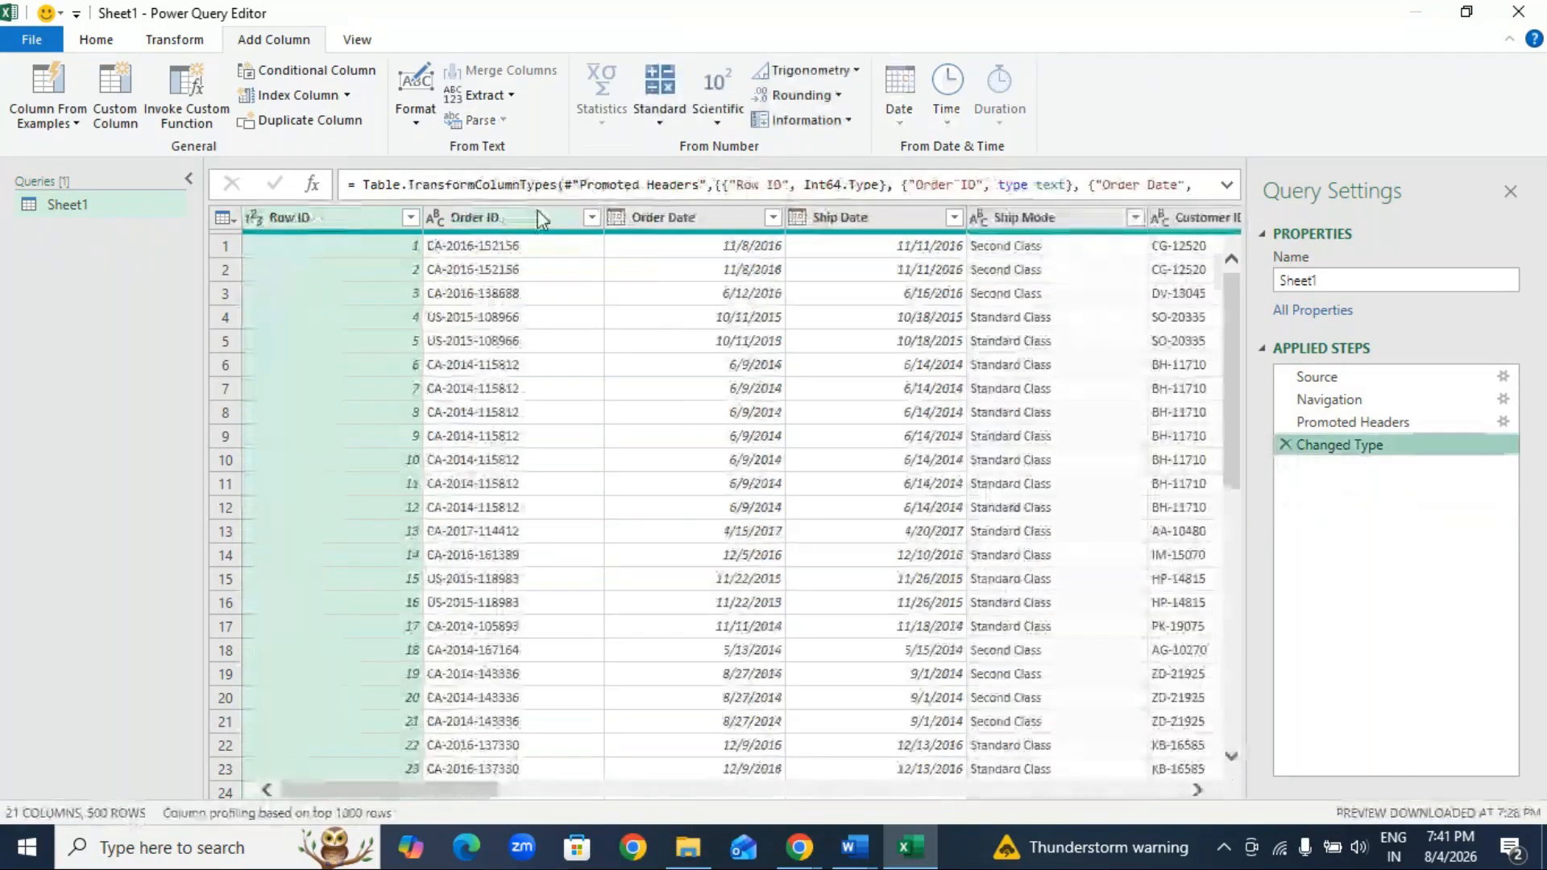
pyautogui.click(538, 210)
pyautogui.rightClick(538, 214)
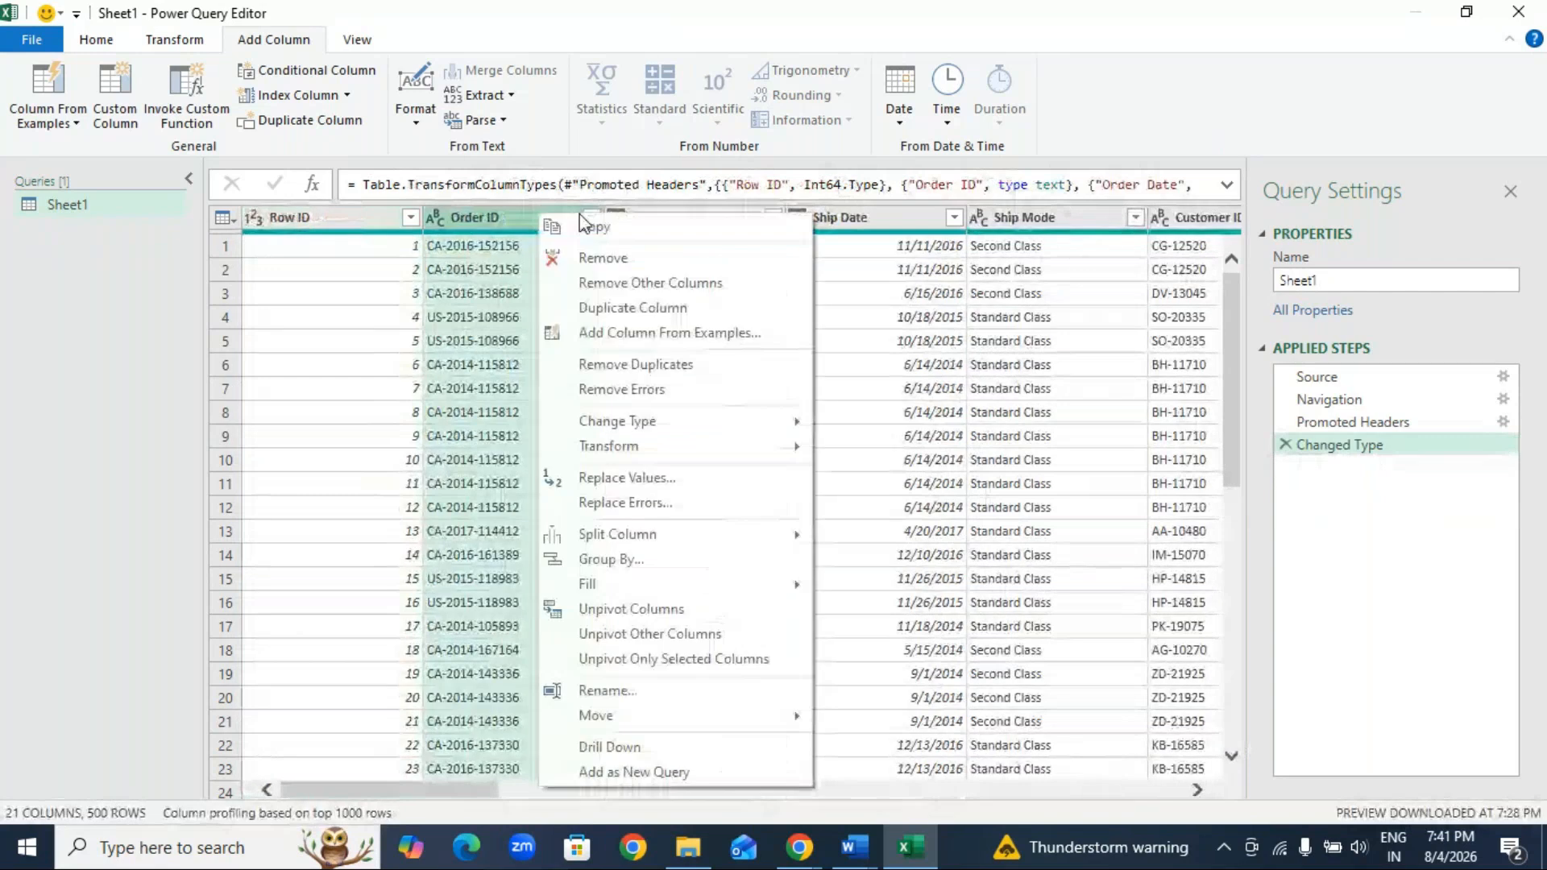
pyautogui.click(634, 283)
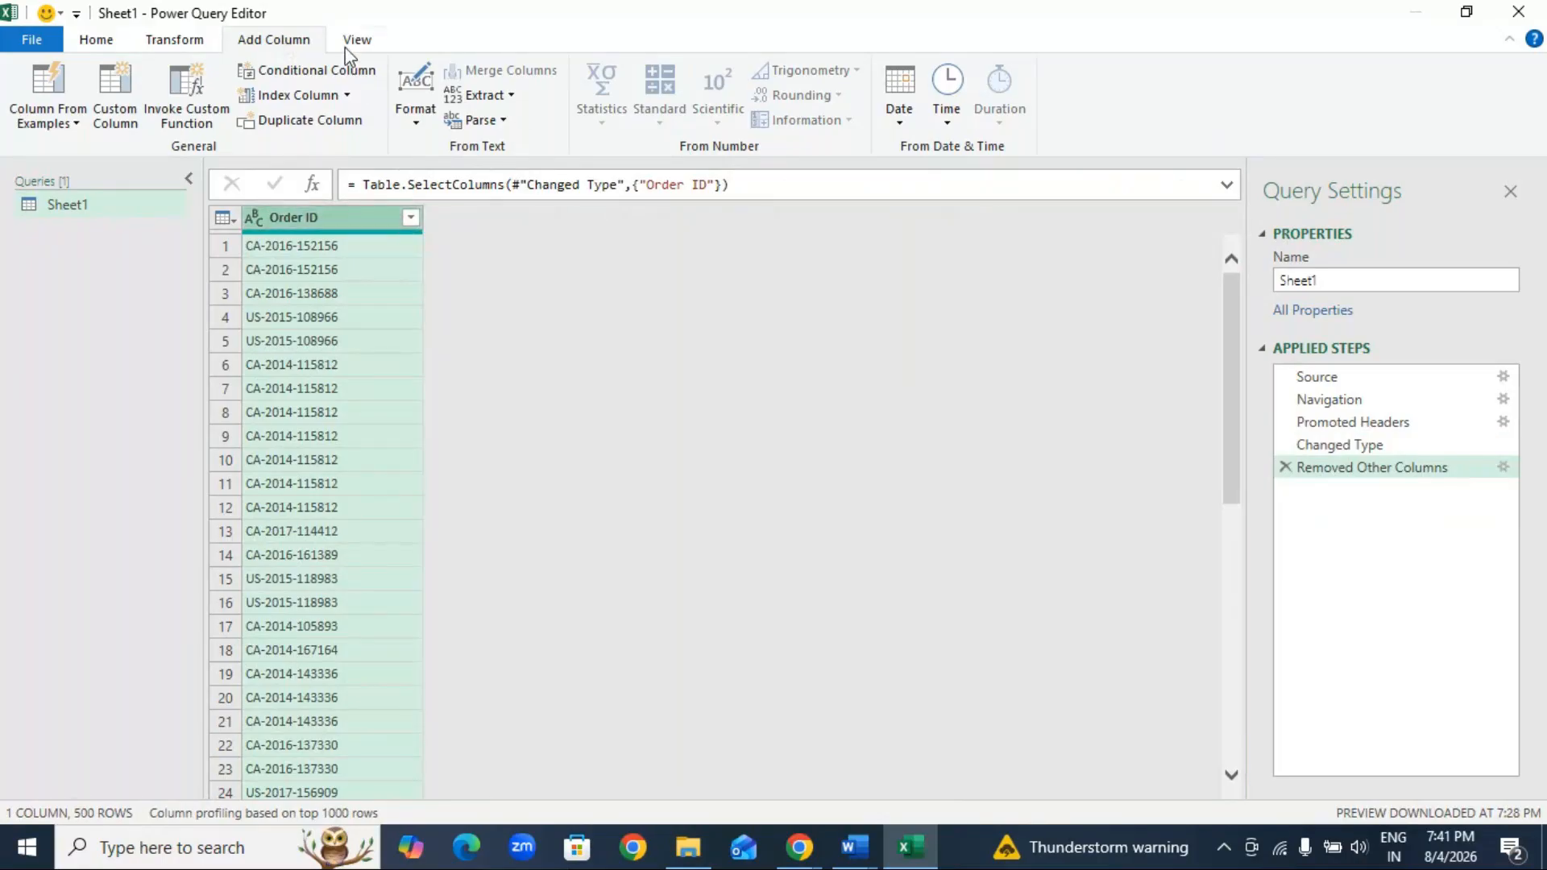
# Step: Add a new column extracting the first 3 characters of each Order ID
pyautogui.click(512, 97)
pyautogui.click(538, 148)
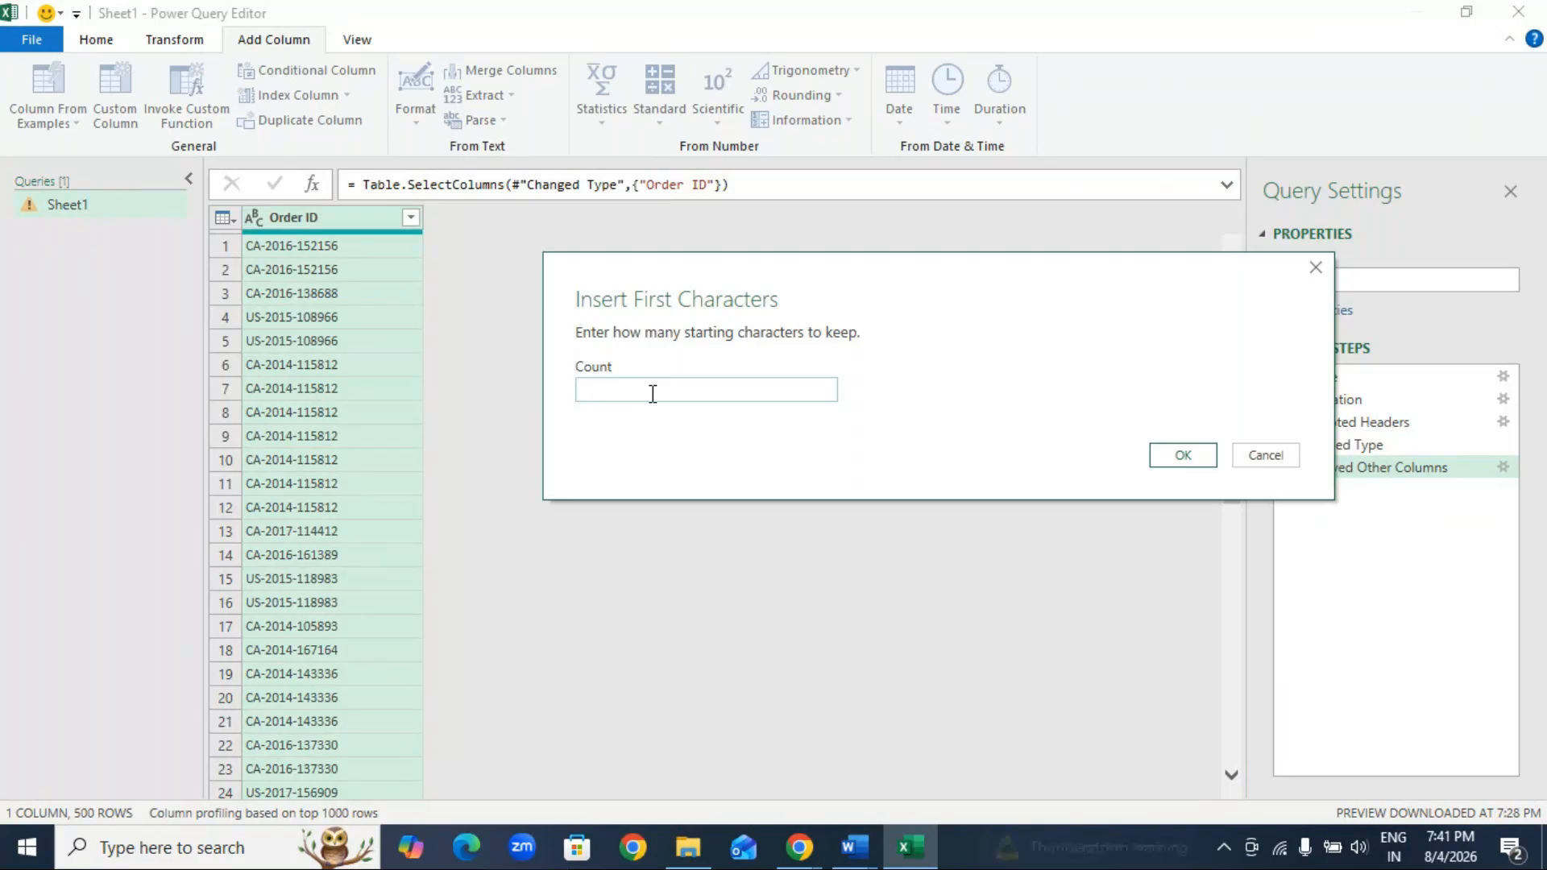
pyautogui.click(733, 393)
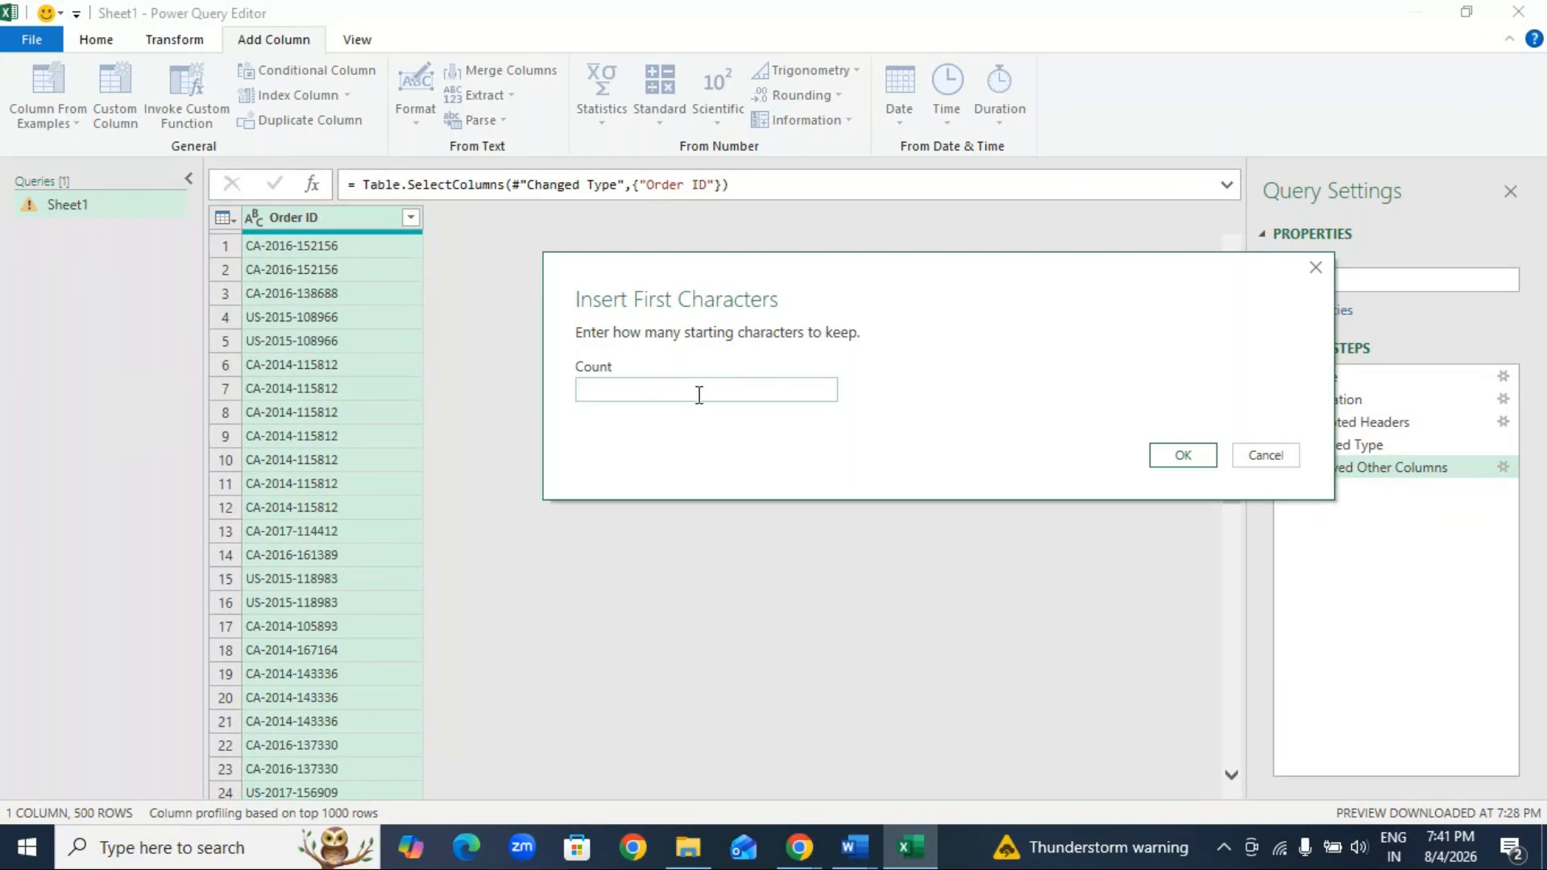
pyautogui.write('3')
pyautogui.click(1176, 456)
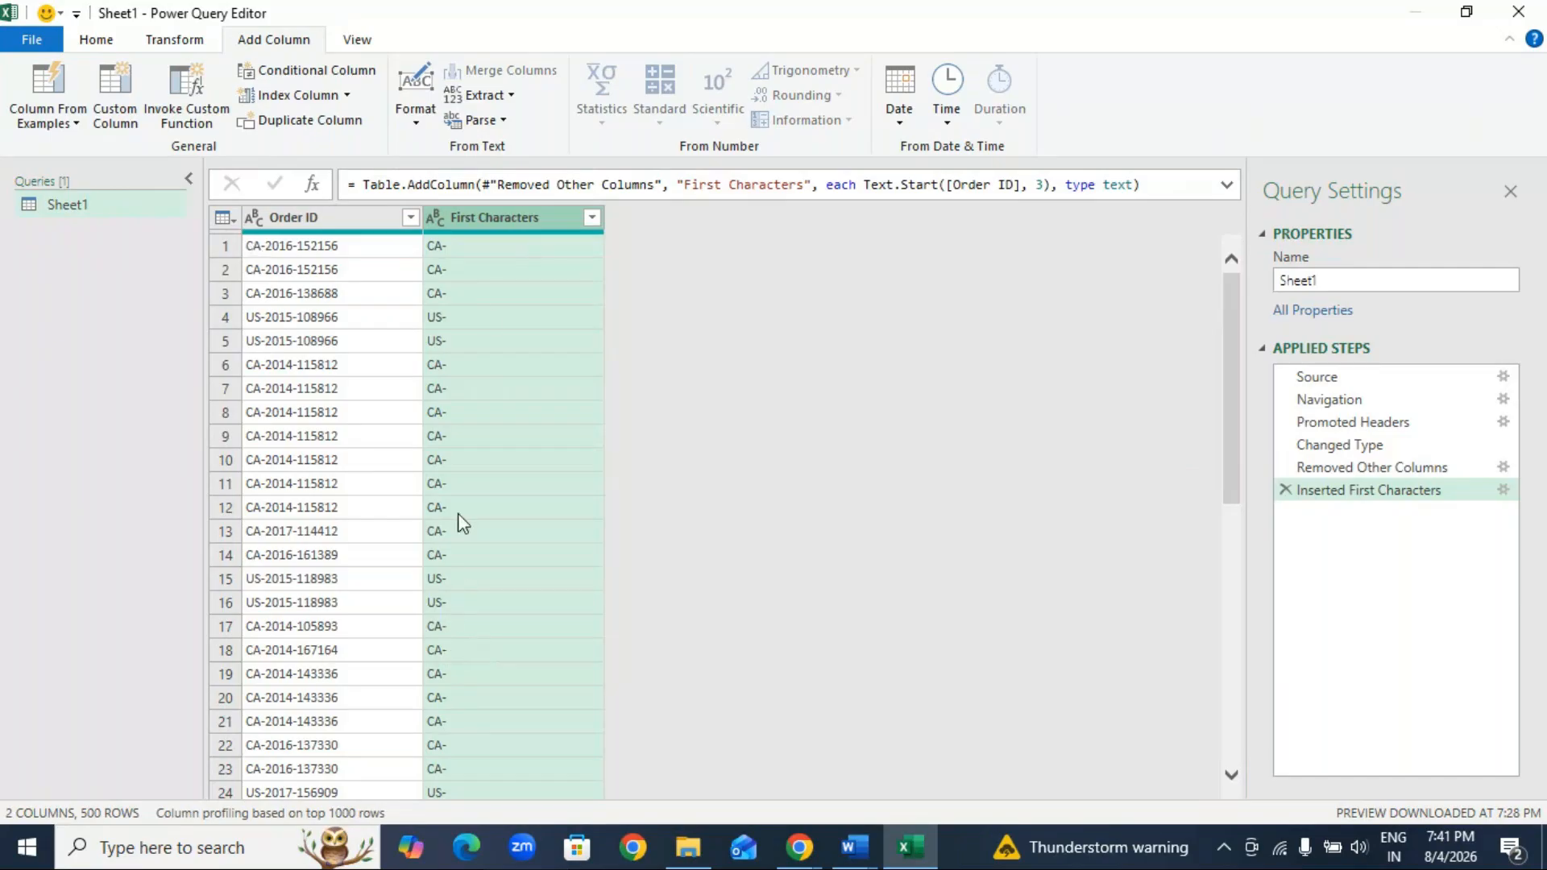
pyautogui.click(512, 97)
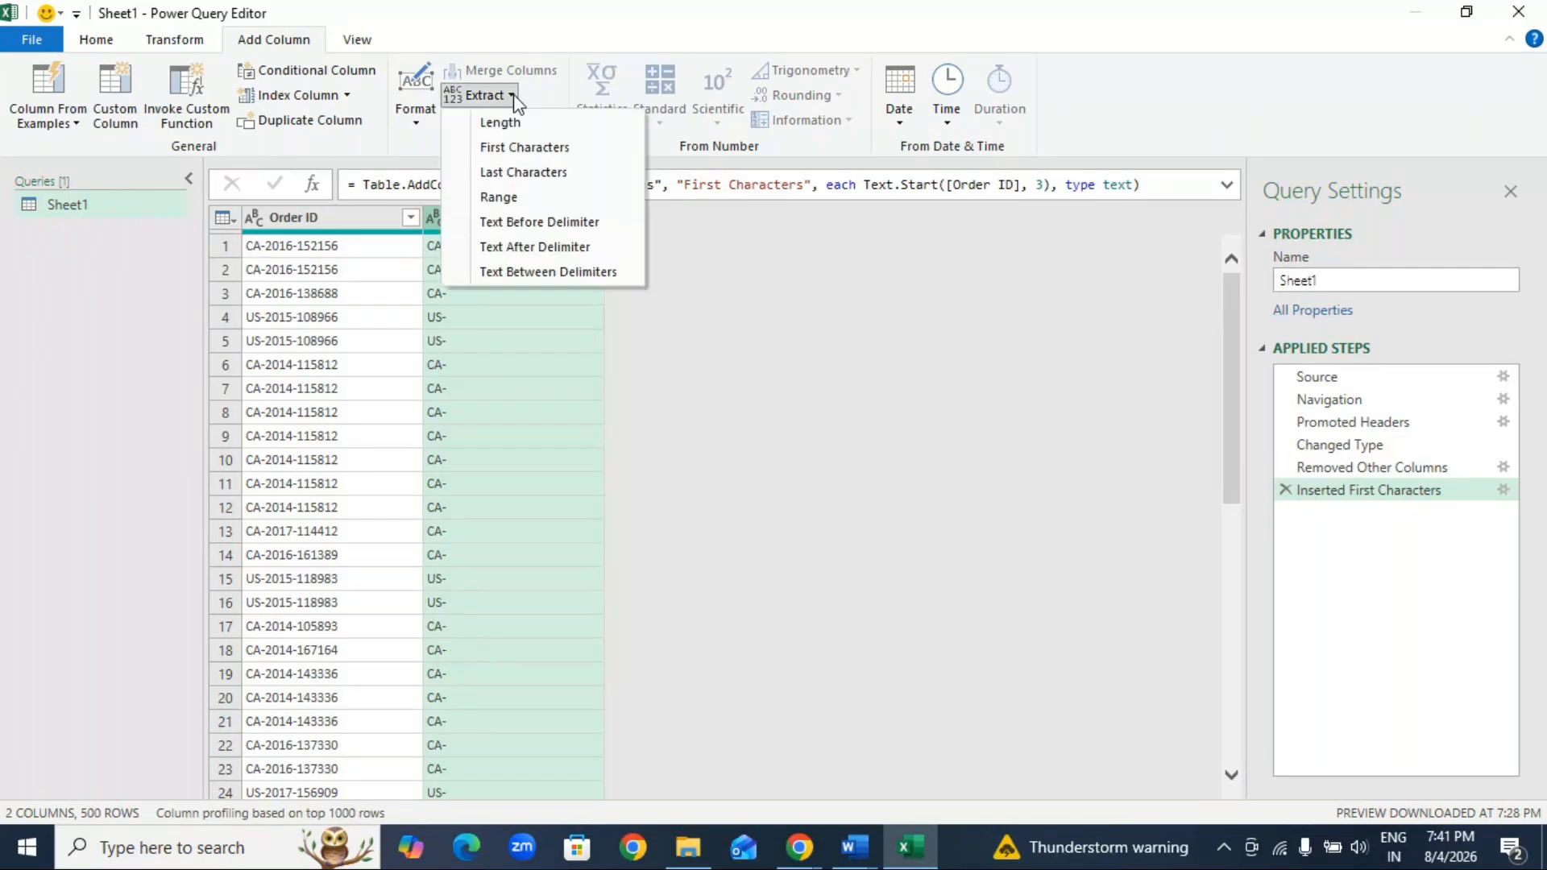
pyautogui.click(538, 176)
pyautogui.write('6')
pyautogui.click(1013, 491)
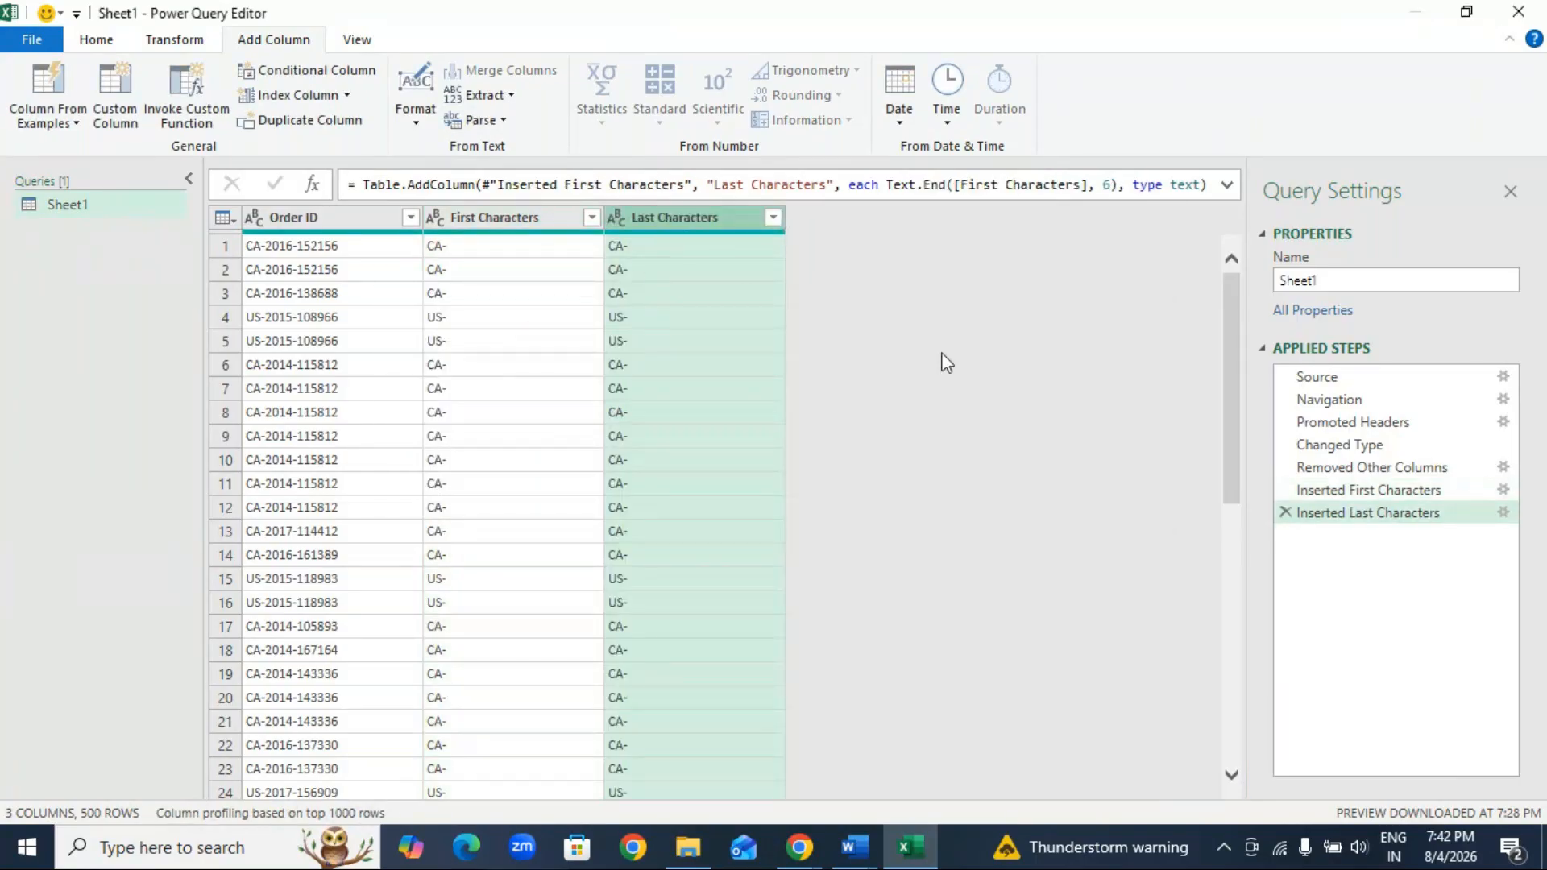
pyautogui.click(1285, 512)
# Step: Add a new column extracting the last 6 characters of each Order ID
pyautogui.click(490, 96)
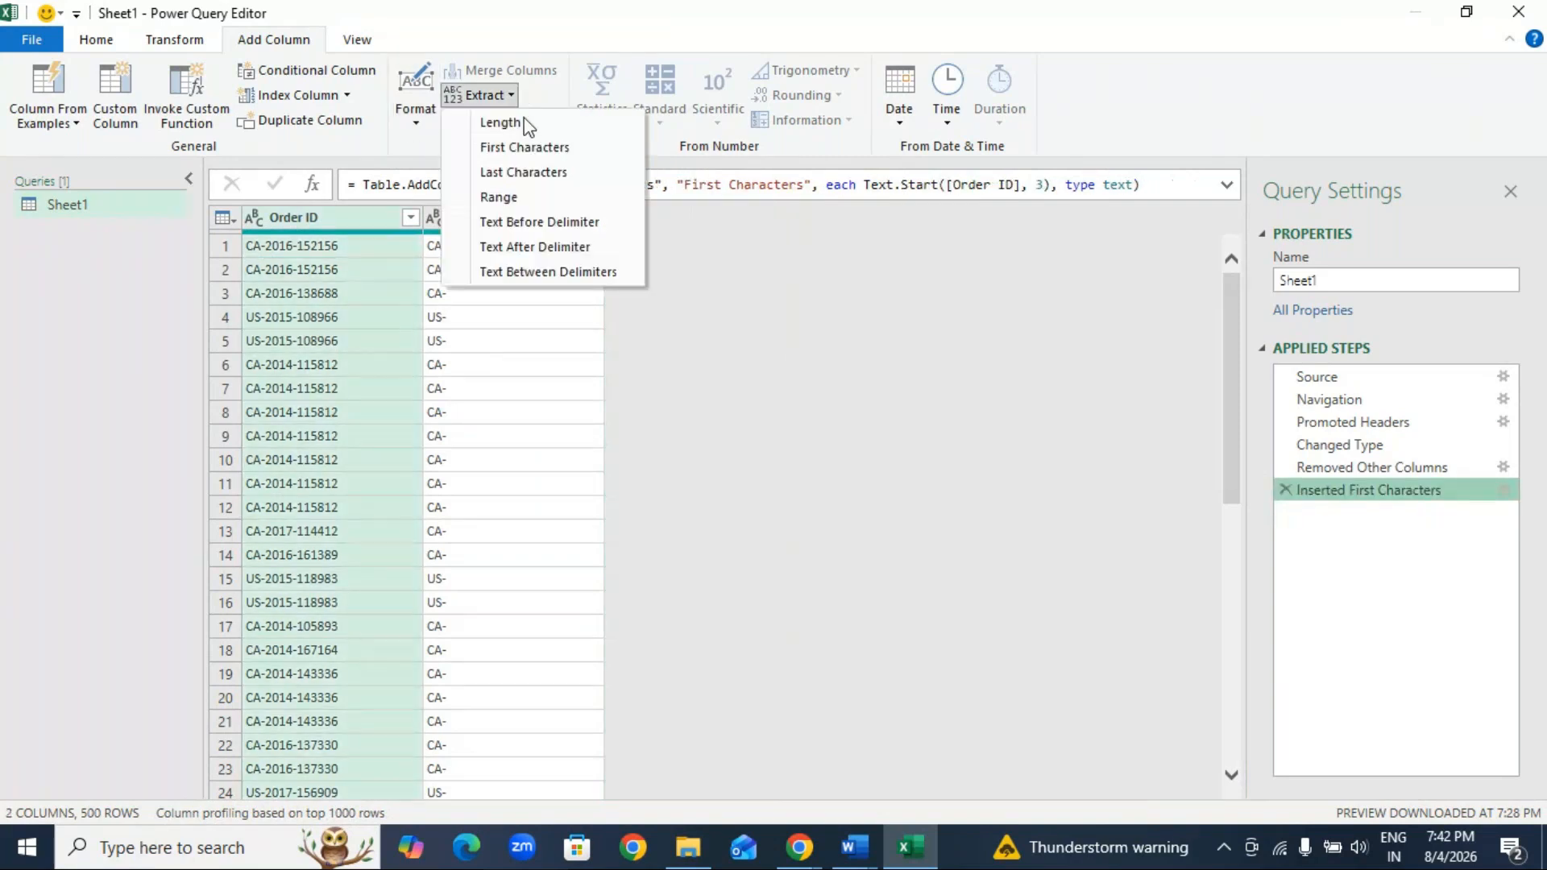
pyautogui.click(546, 172)
pyautogui.write('6')
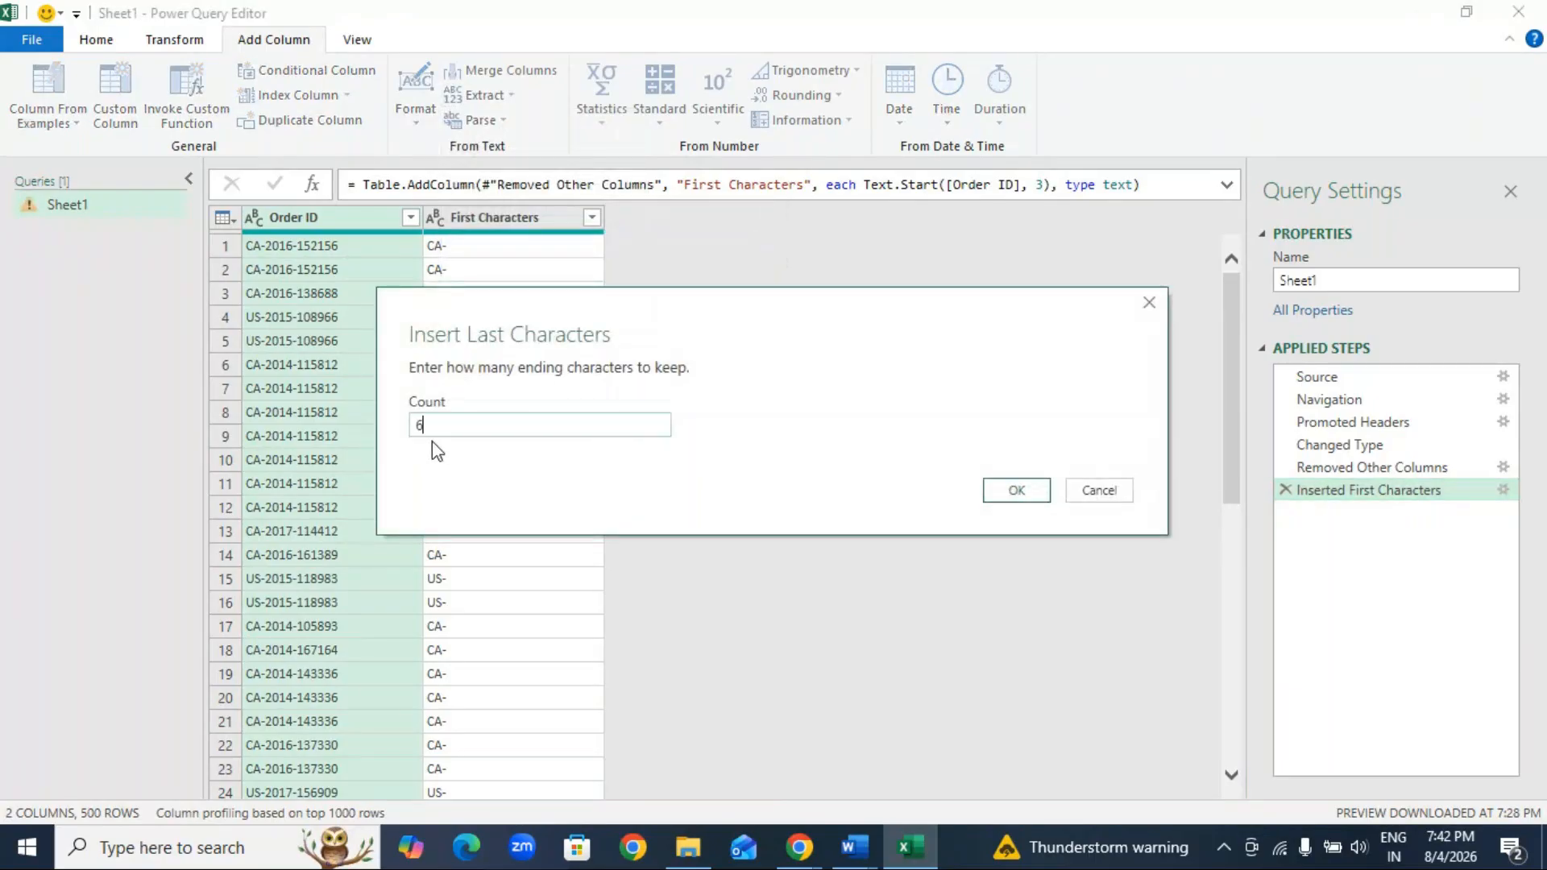
pyautogui.click(1020, 491)
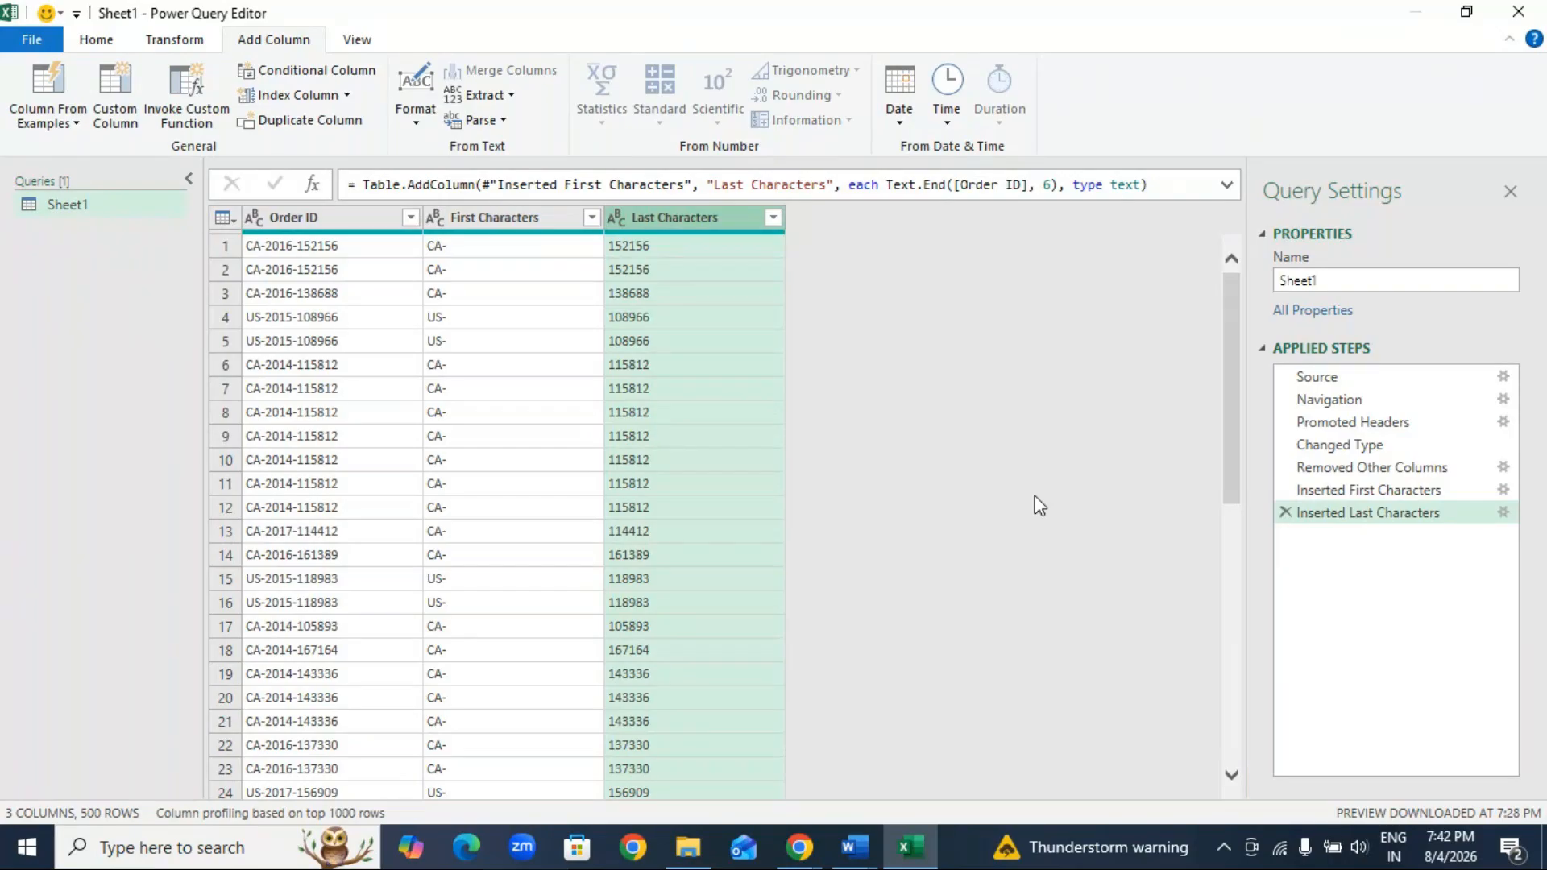
pyautogui.click(510, 96)
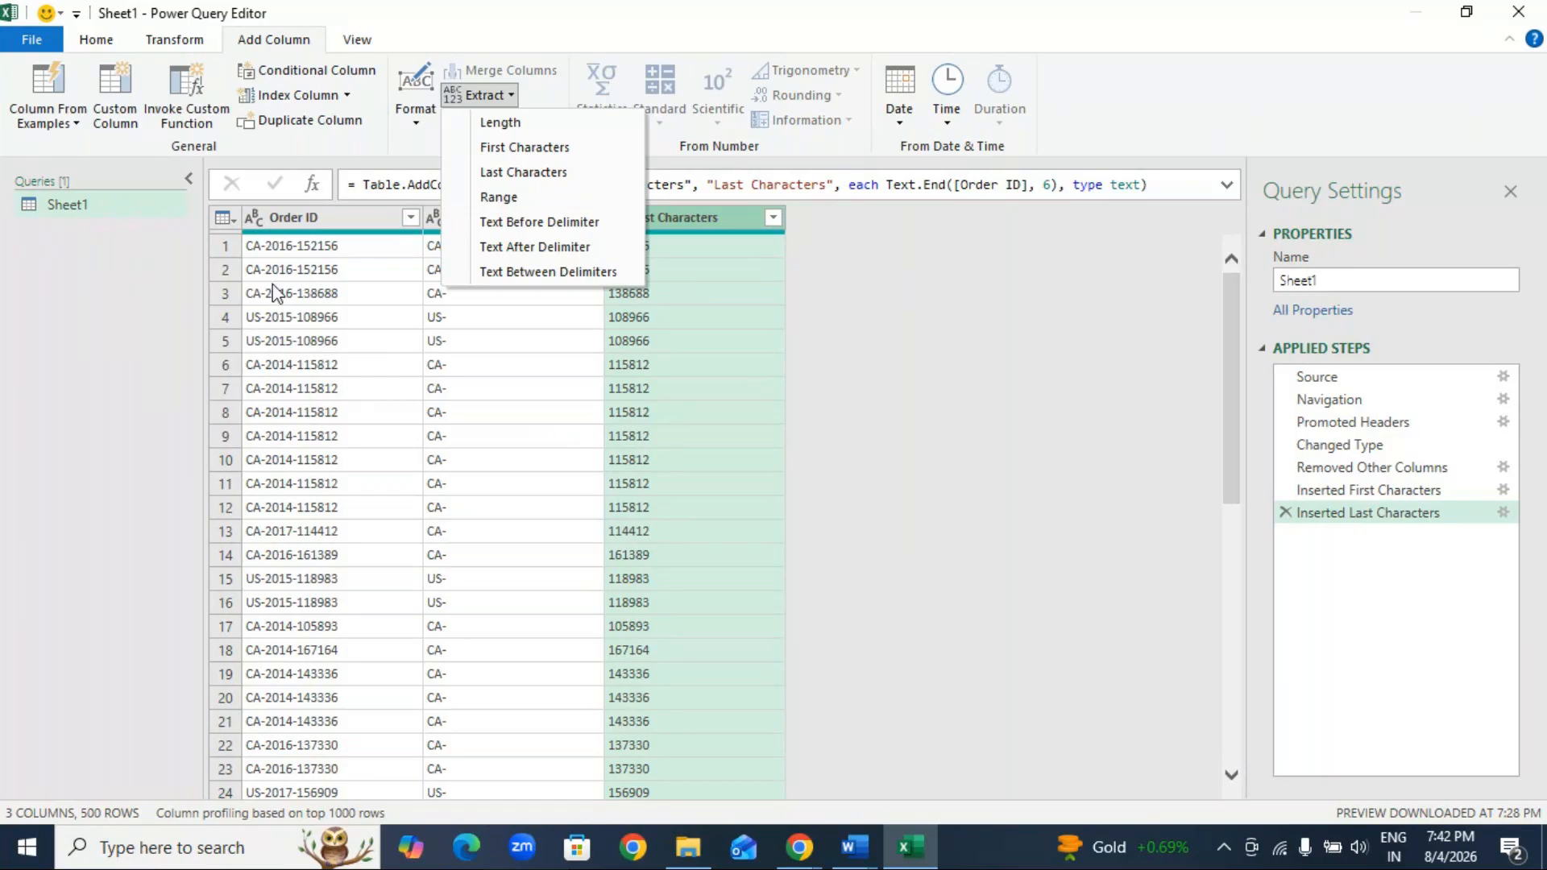
pyautogui.click(511, 201)
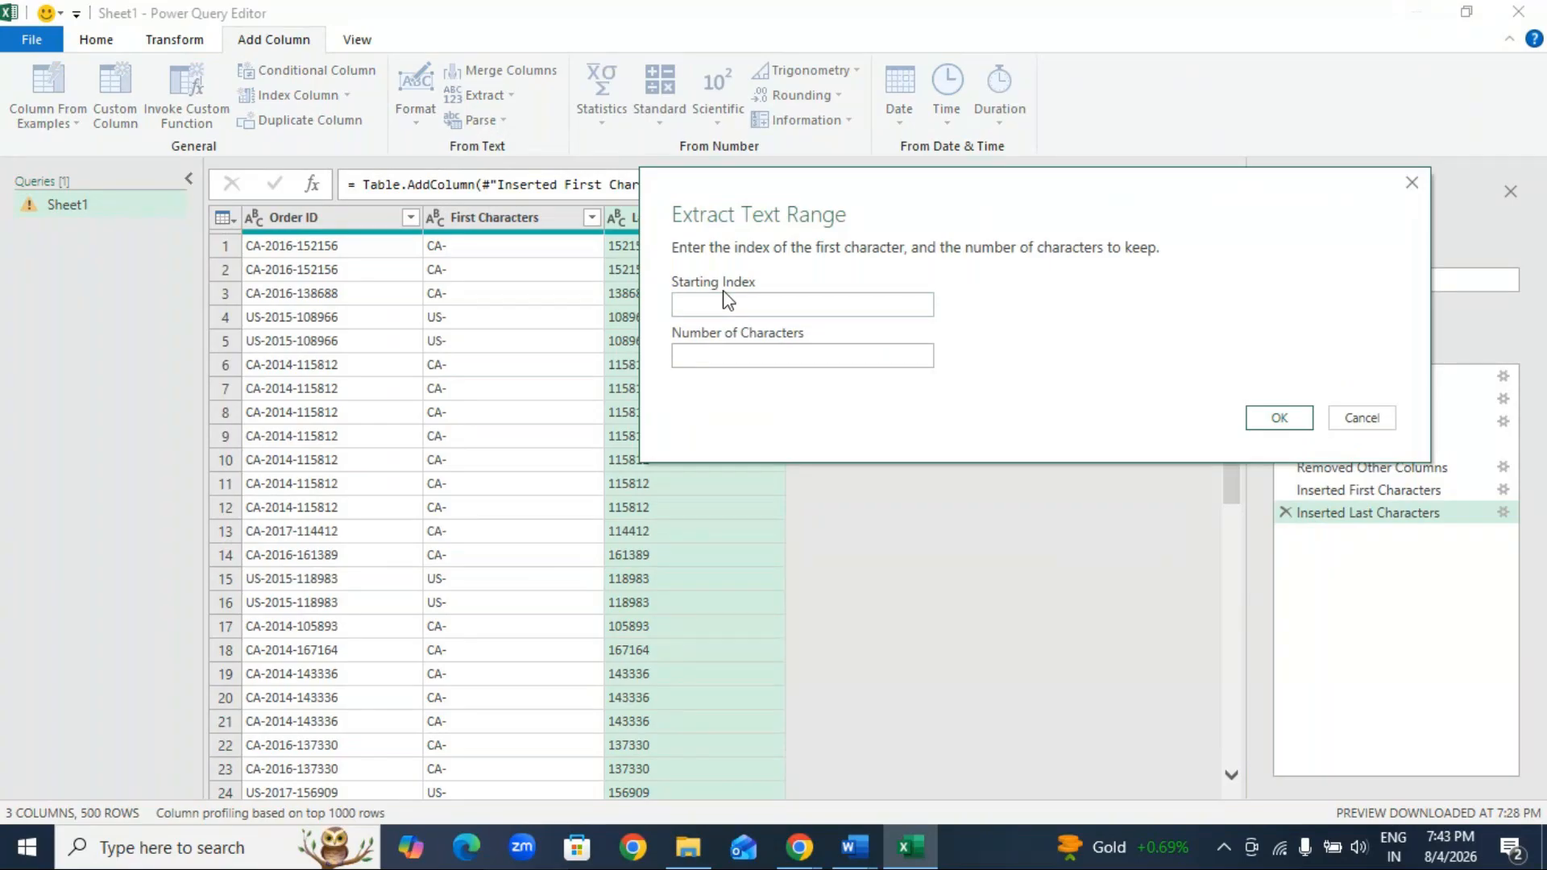
pyautogui.click(678, 303)
pyautogui.write('4')
pyautogui.click(700, 354)
pyautogui.write('4')
pyautogui.doubleClick(704, 315)
pyautogui.press('BackSpace')
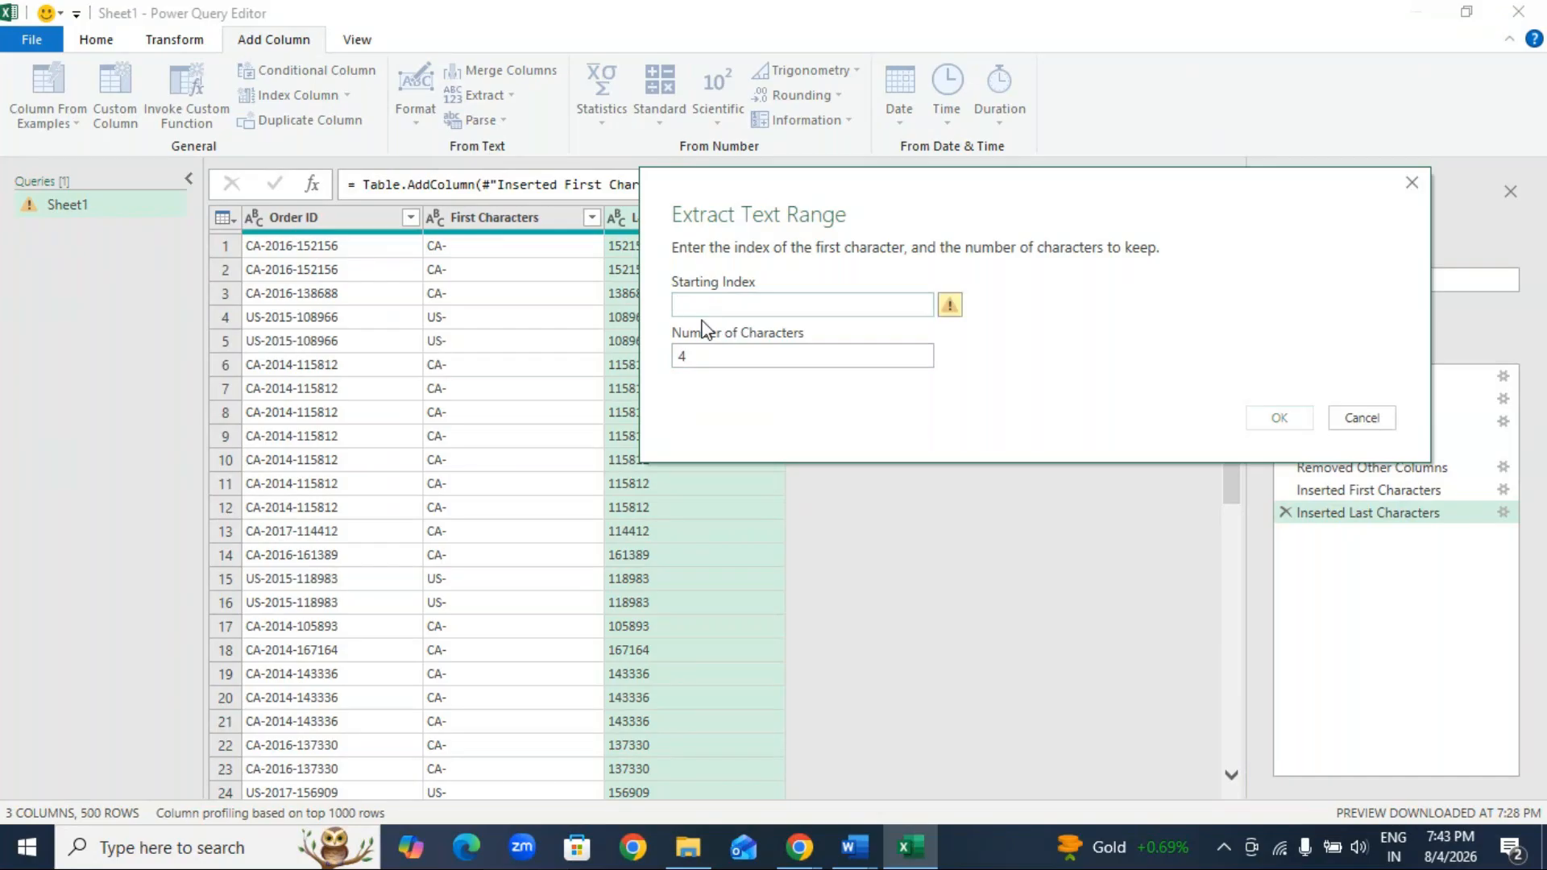
pyautogui.write('3')
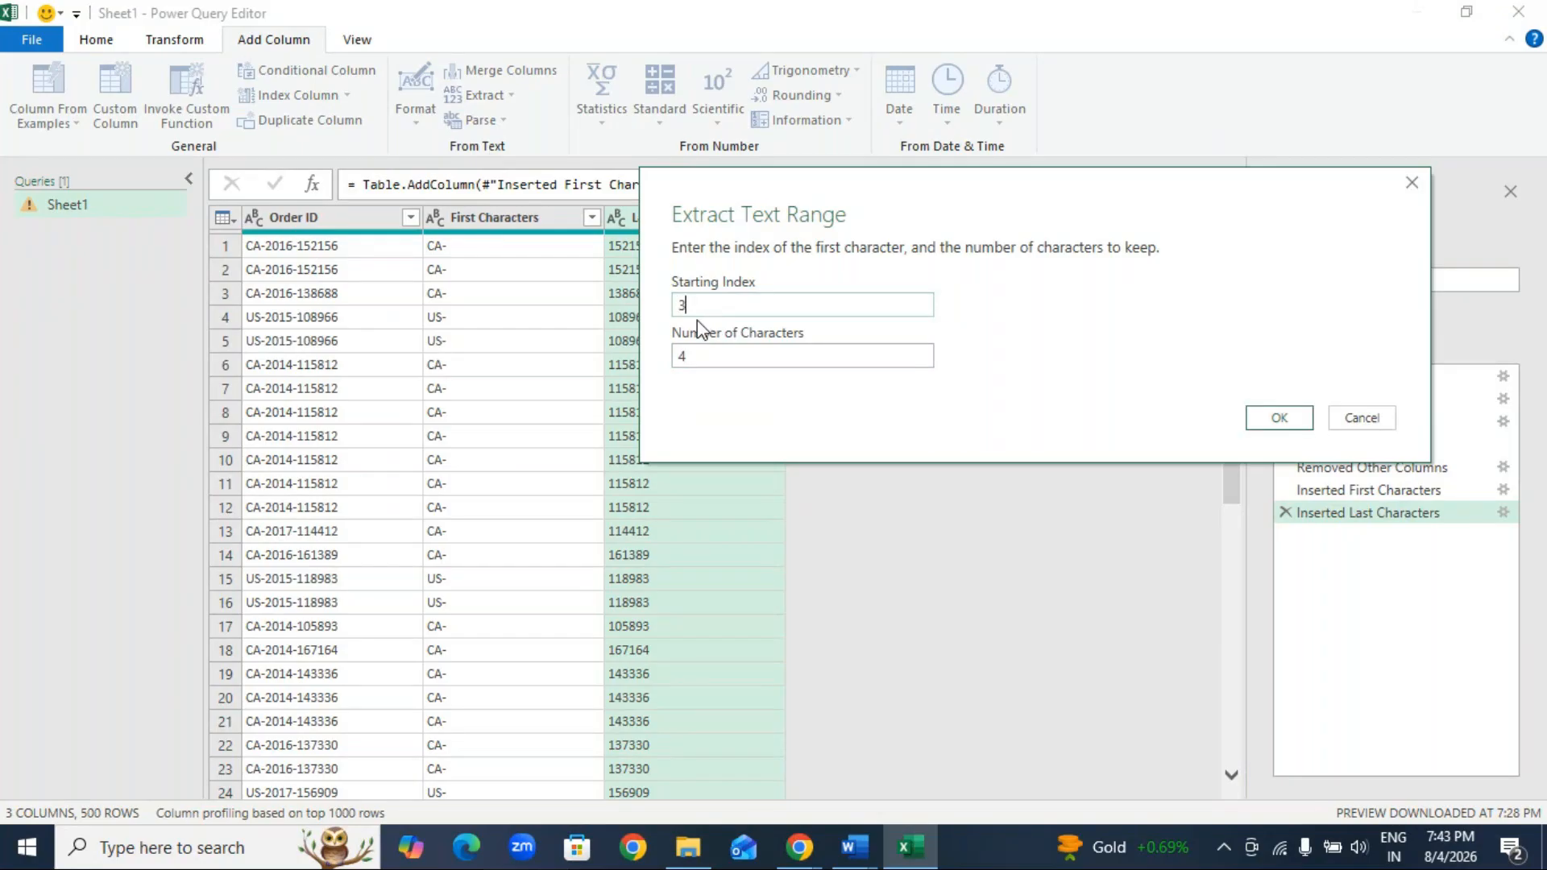
pyautogui.click(711, 365)
pyautogui.press('BackSpace')
pyautogui.write('5')
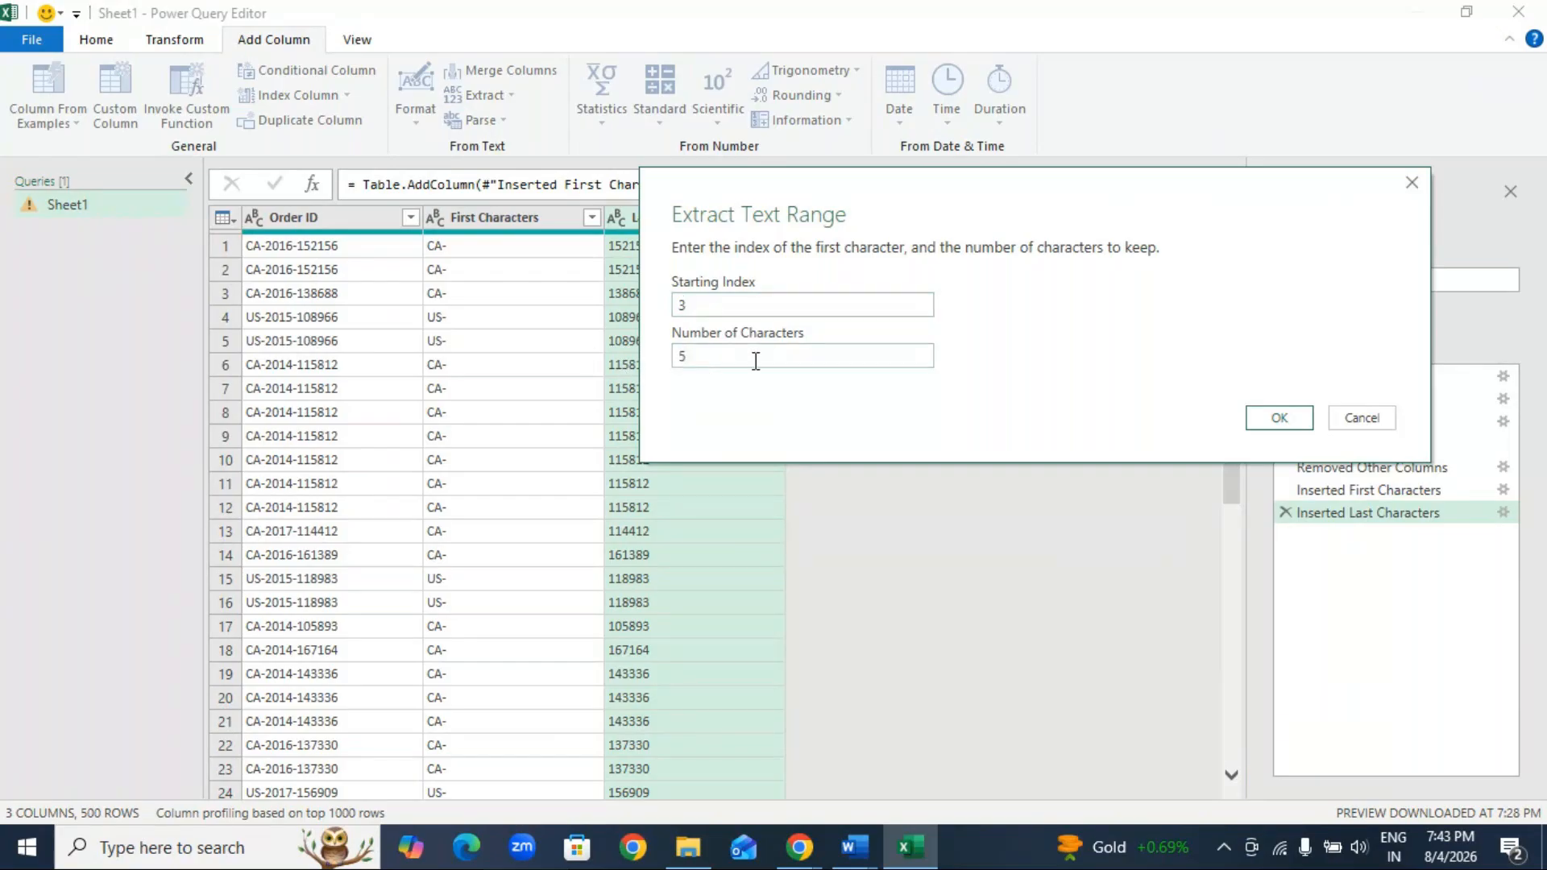
pyautogui.click(1270, 414)
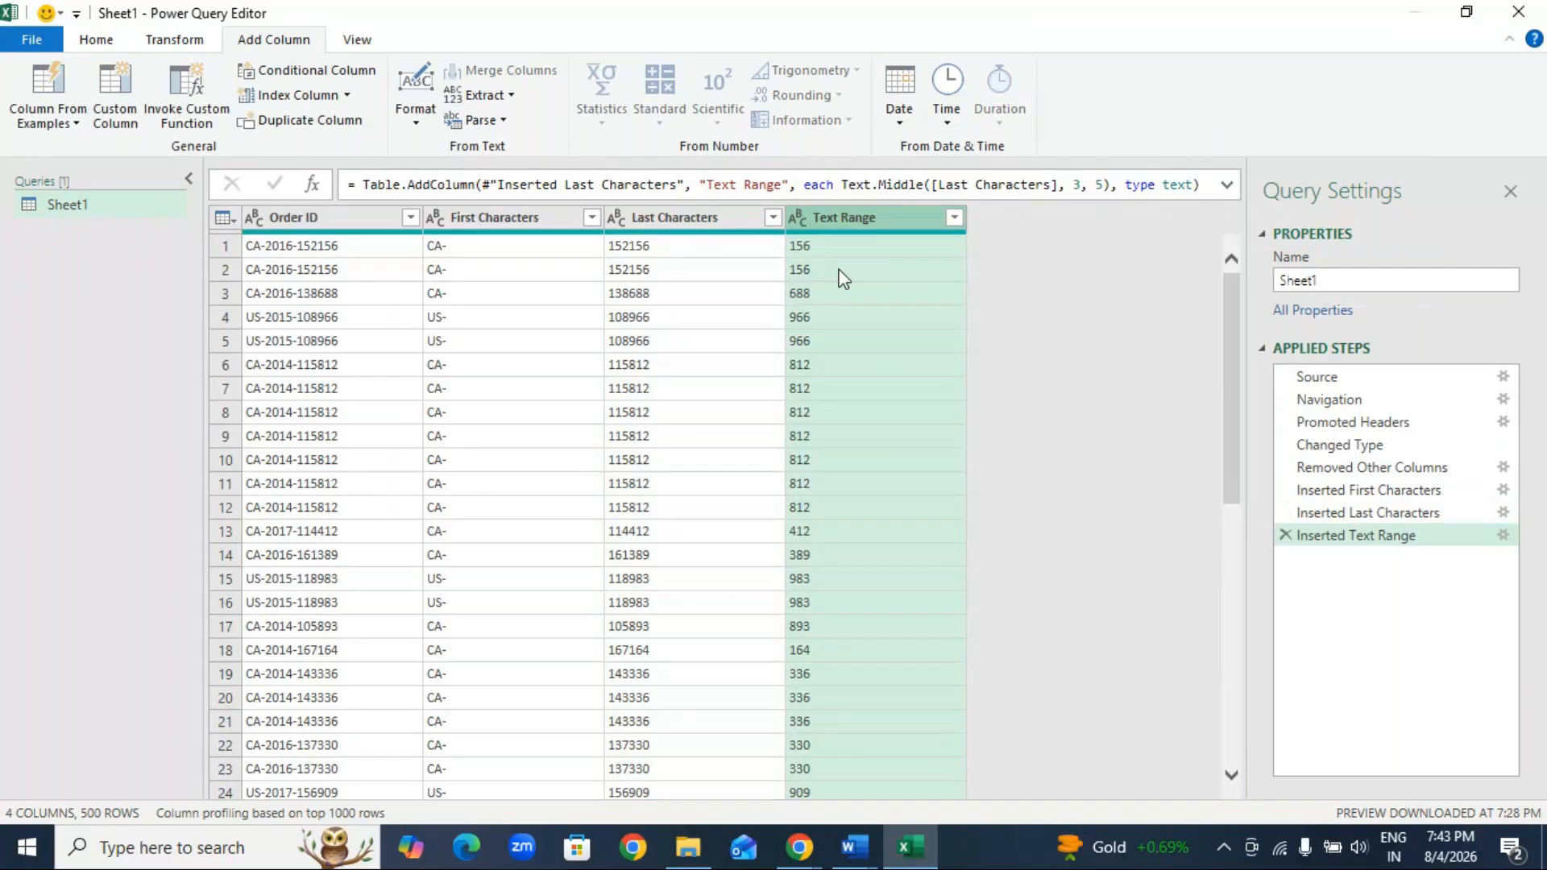
pyautogui.click(1286, 535)
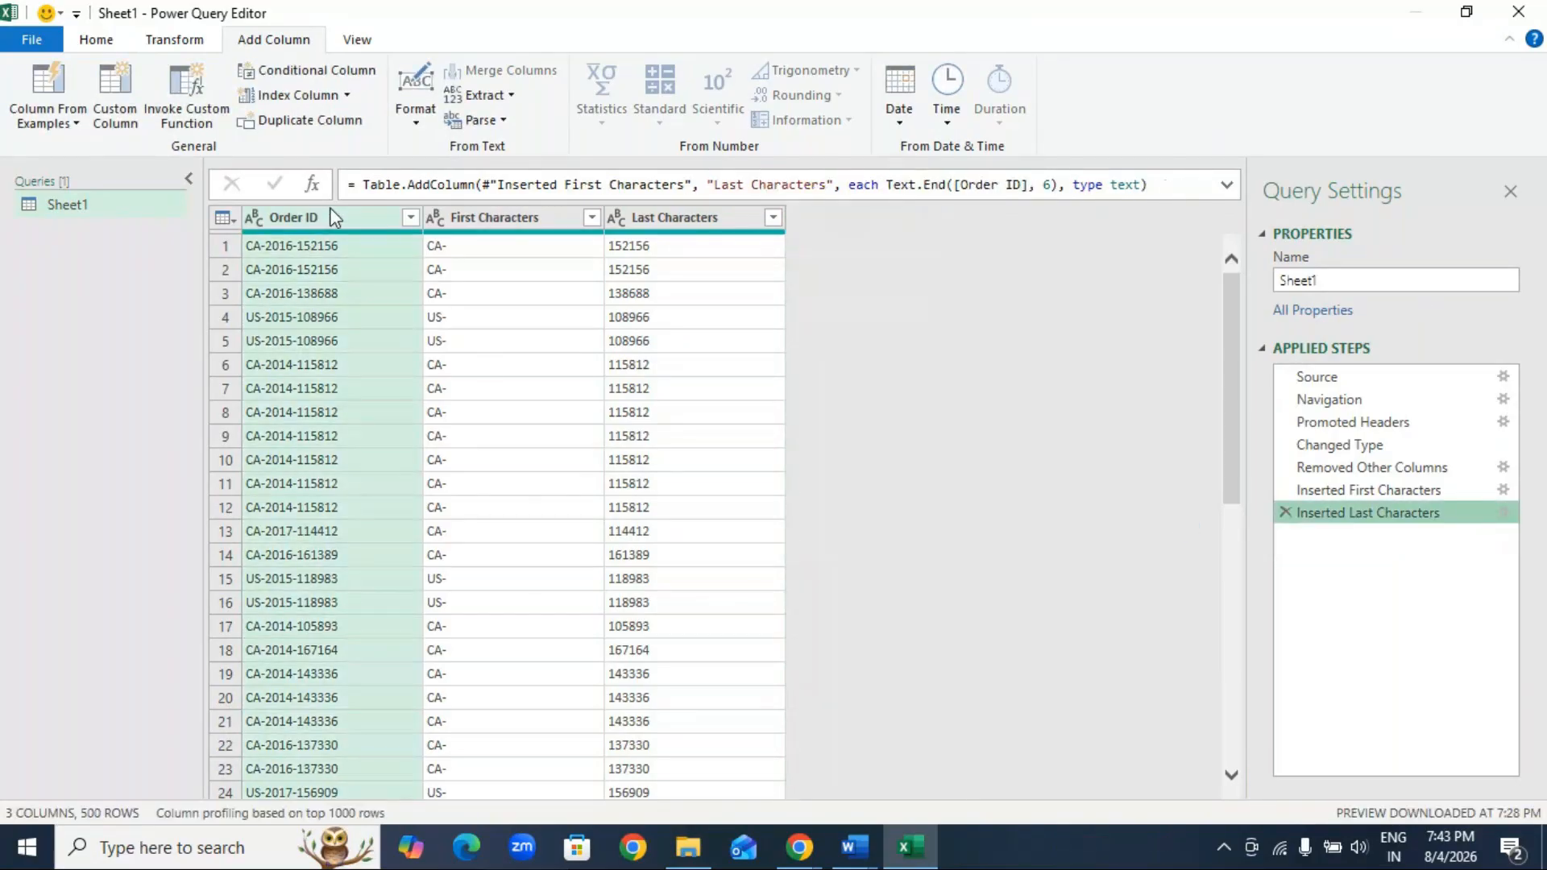
# Step: Add a new column extracting a text range from Order ID, with starting index 3 and 5 characters
pyautogui.click(510, 92)
pyautogui.click(532, 197)
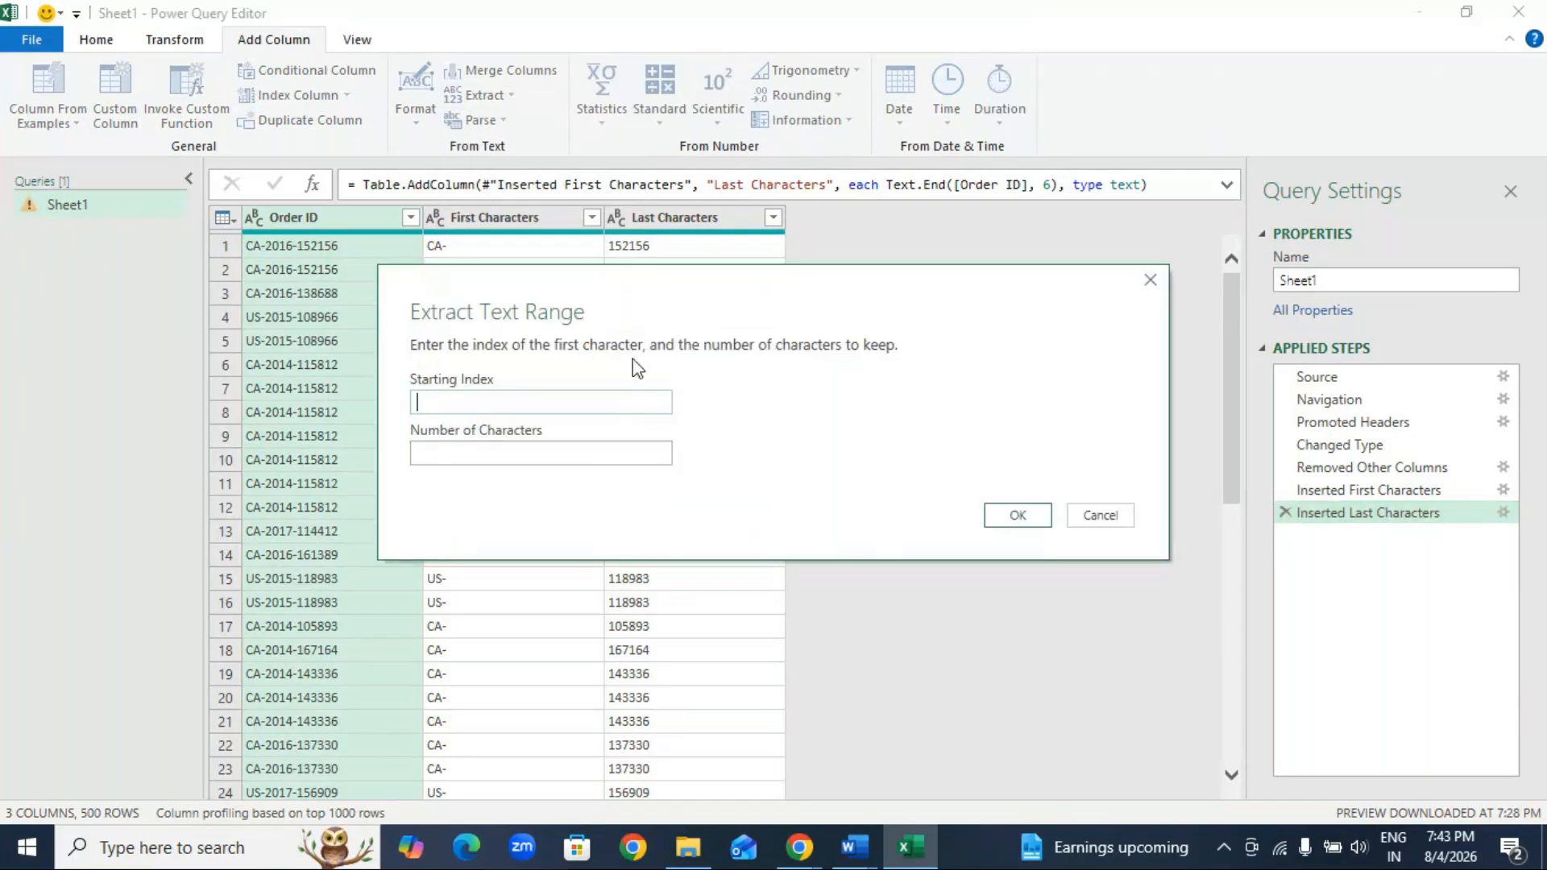
pyautogui.write('3')
pyautogui.click(452, 452)
pyautogui.write('5')
pyautogui.click(1013, 516)
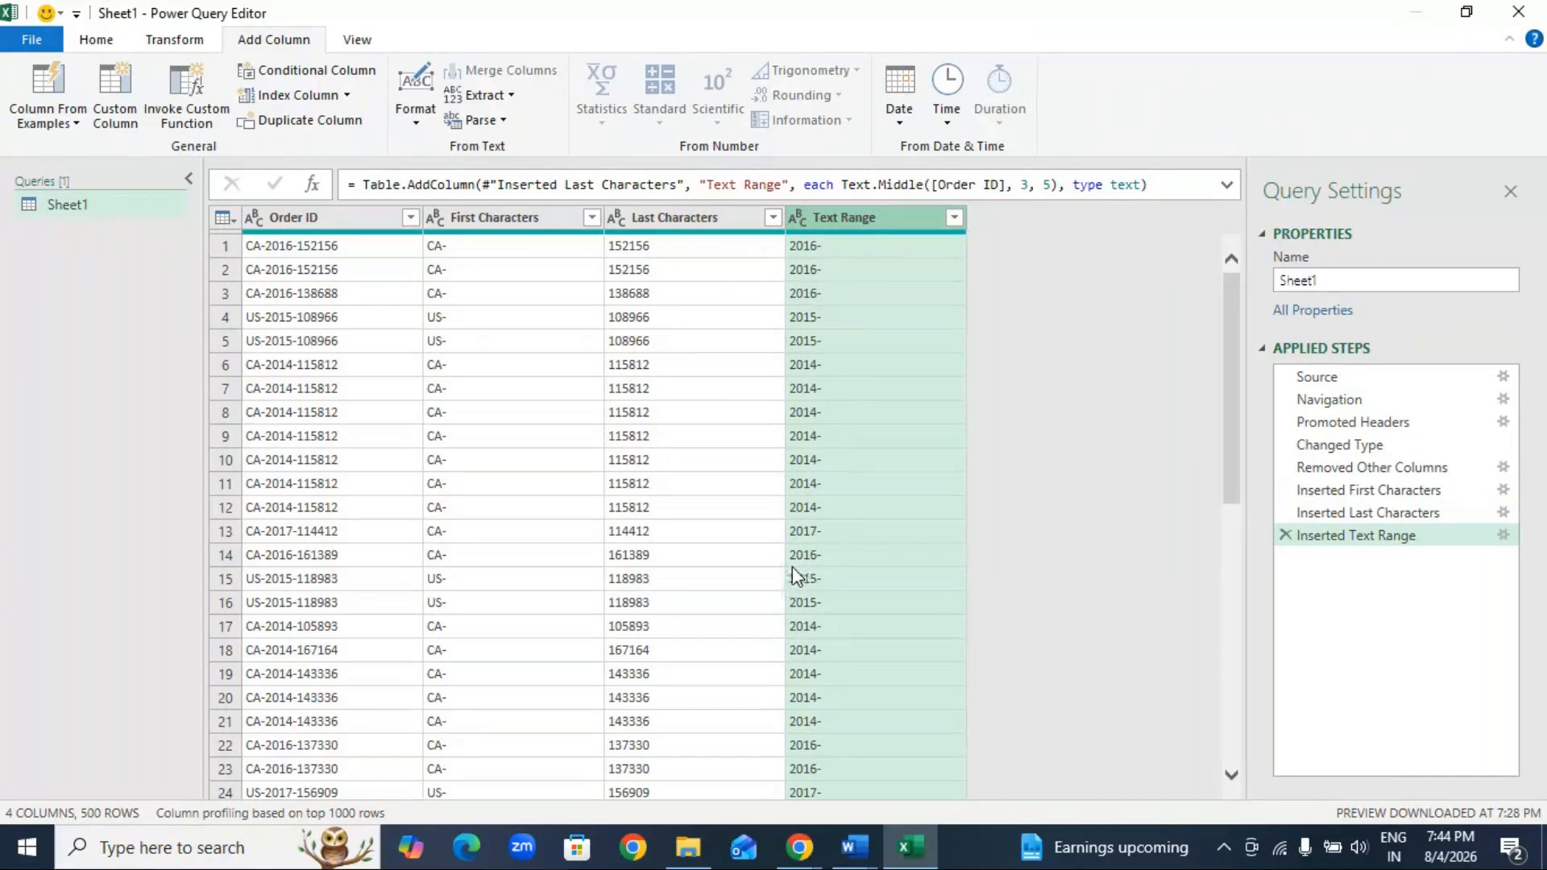
# Step: Delete the Inserted Text Range, Inserted Last Characters and Inserted First Characters steps so only the Order ID column remains
pyautogui.click(1284, 535)
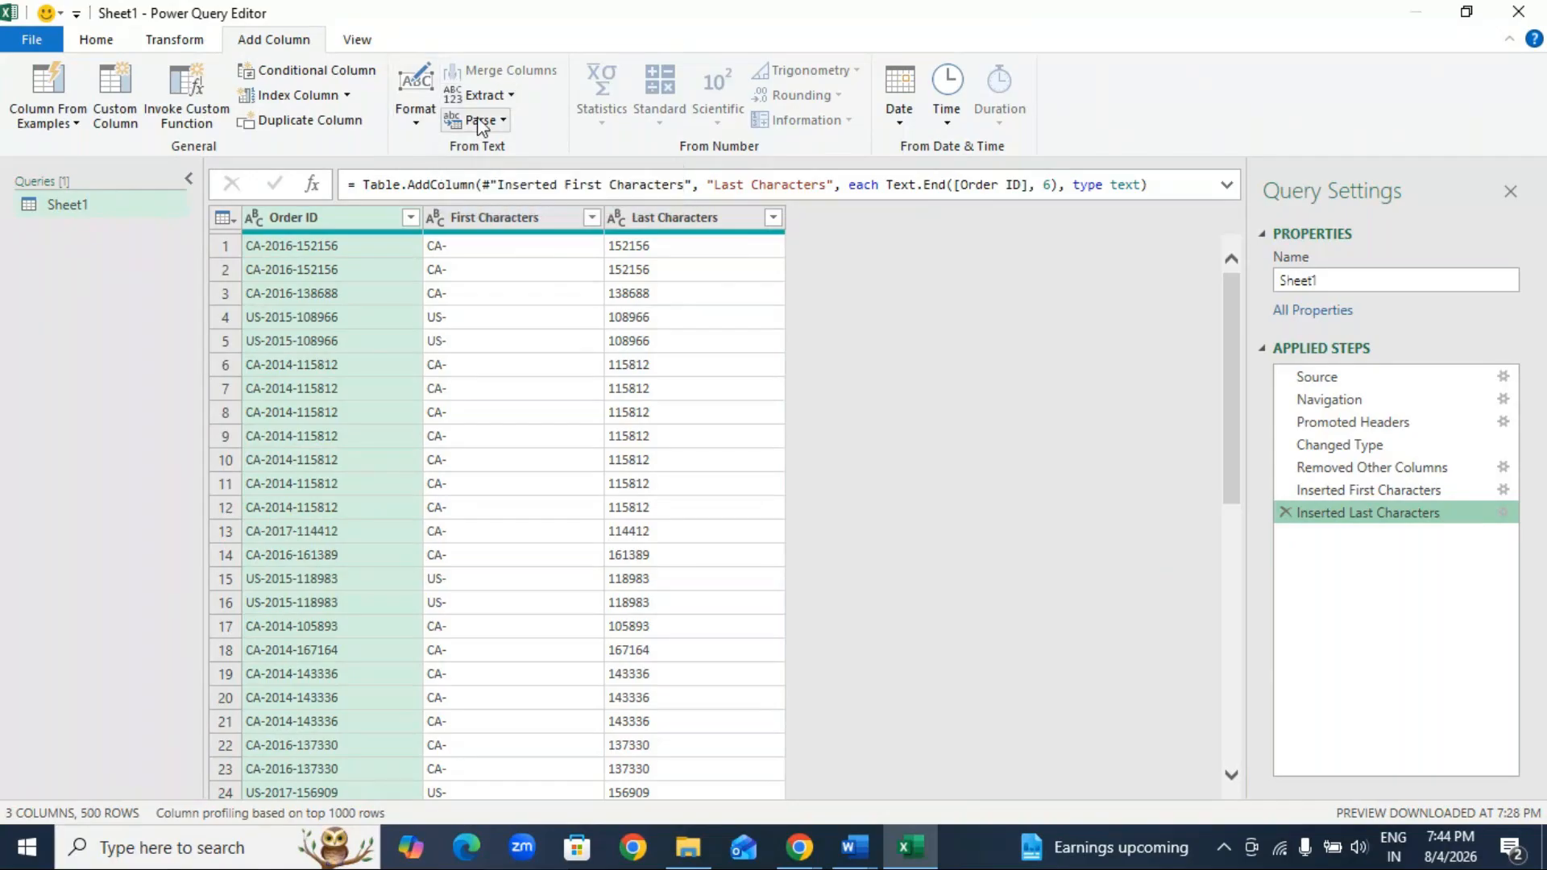
pyautogui.click(512, 96)
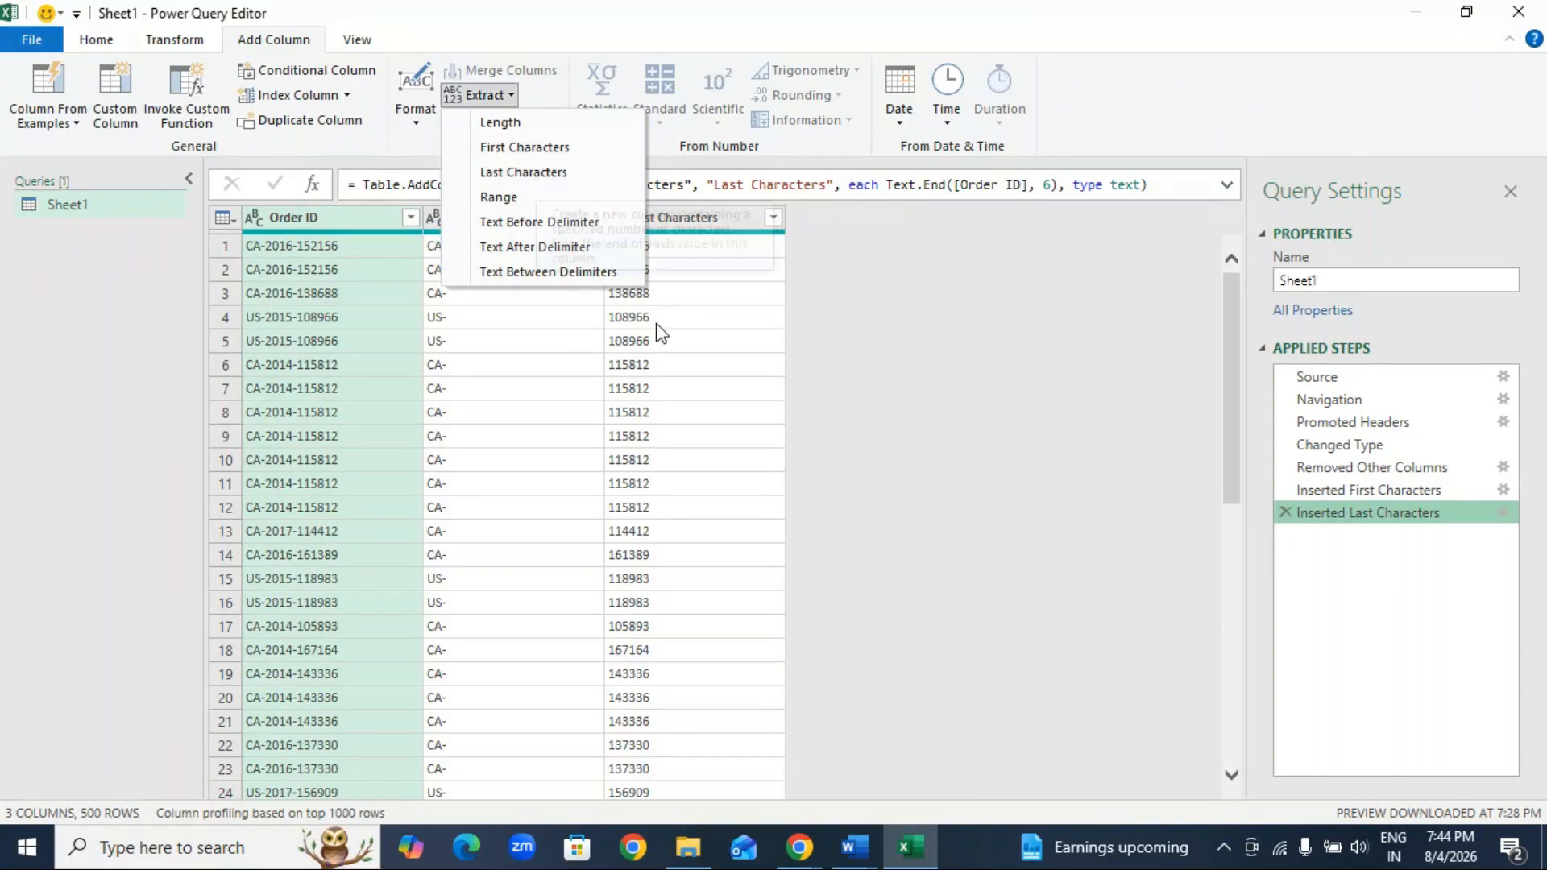
pyautogui.click(876, 308)
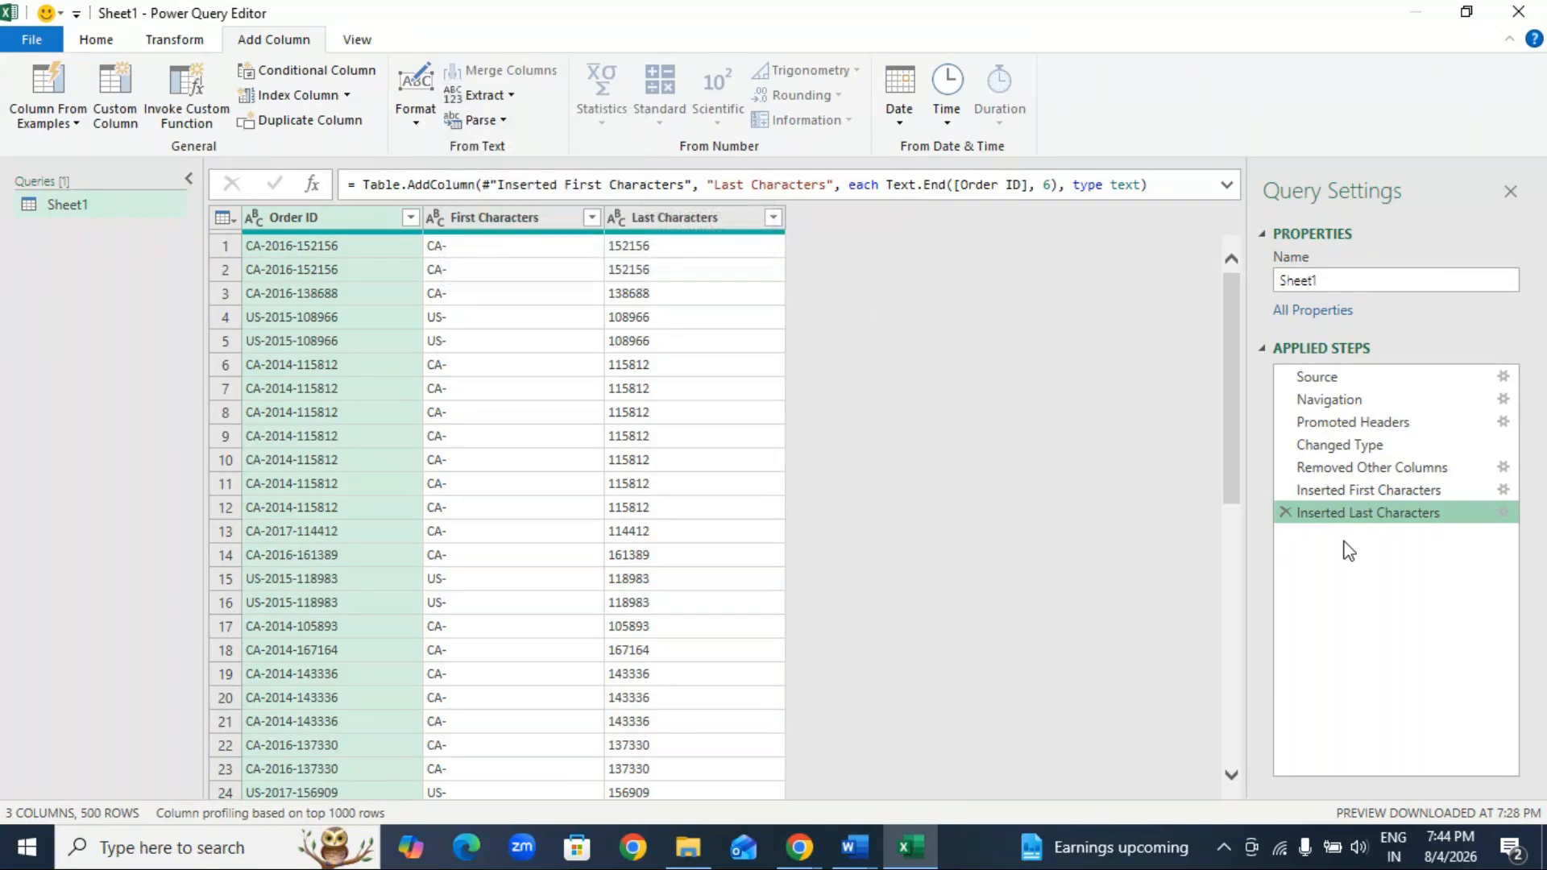
pyautogui.click(1285, 514)
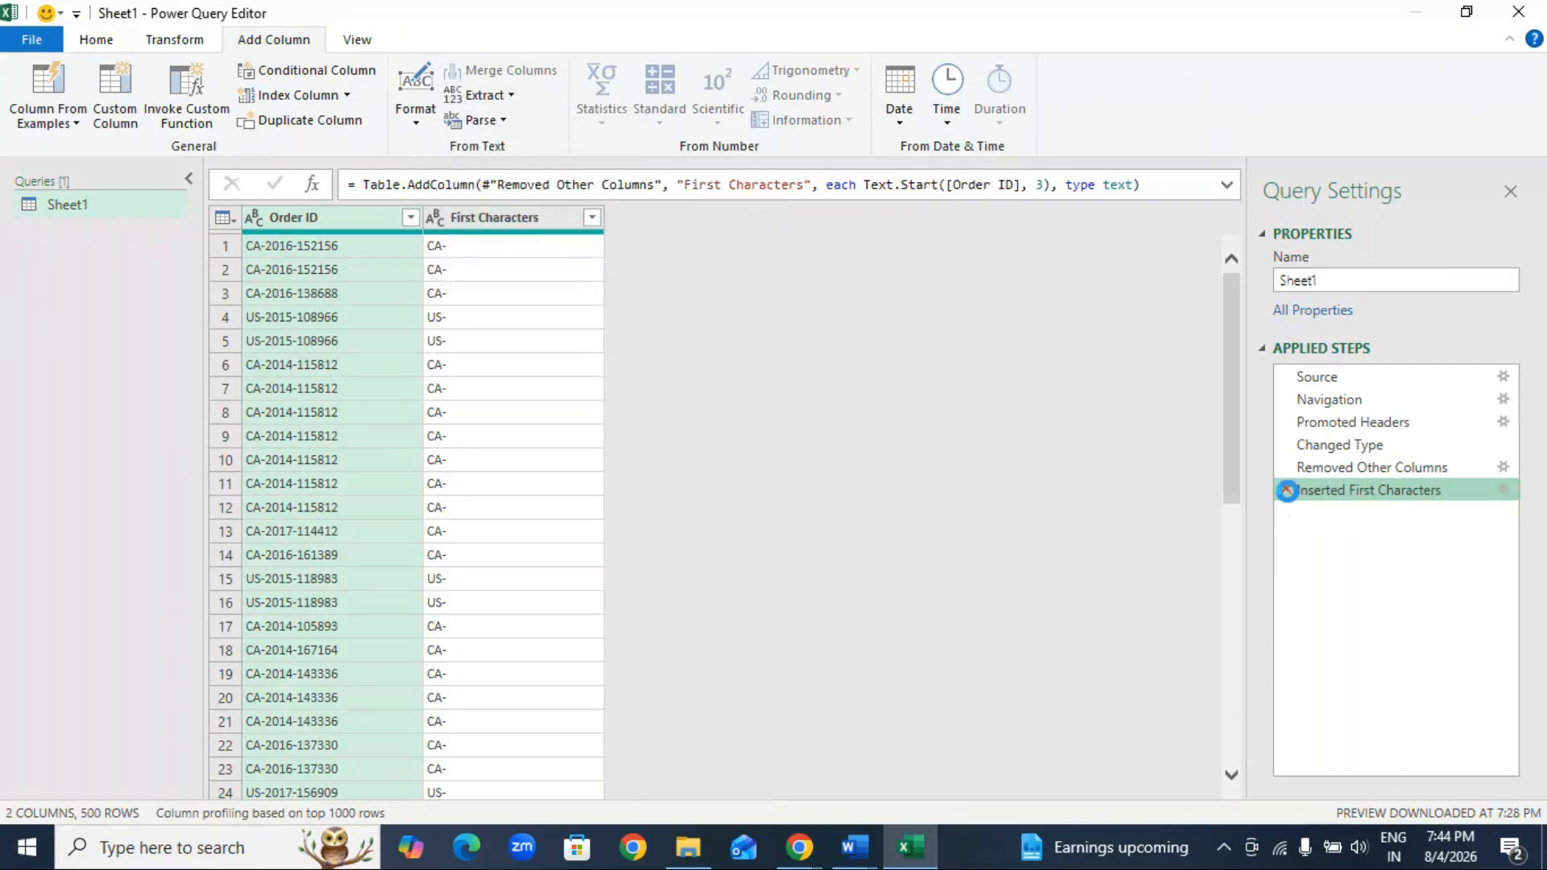
pyautogui.click(1286, 491)
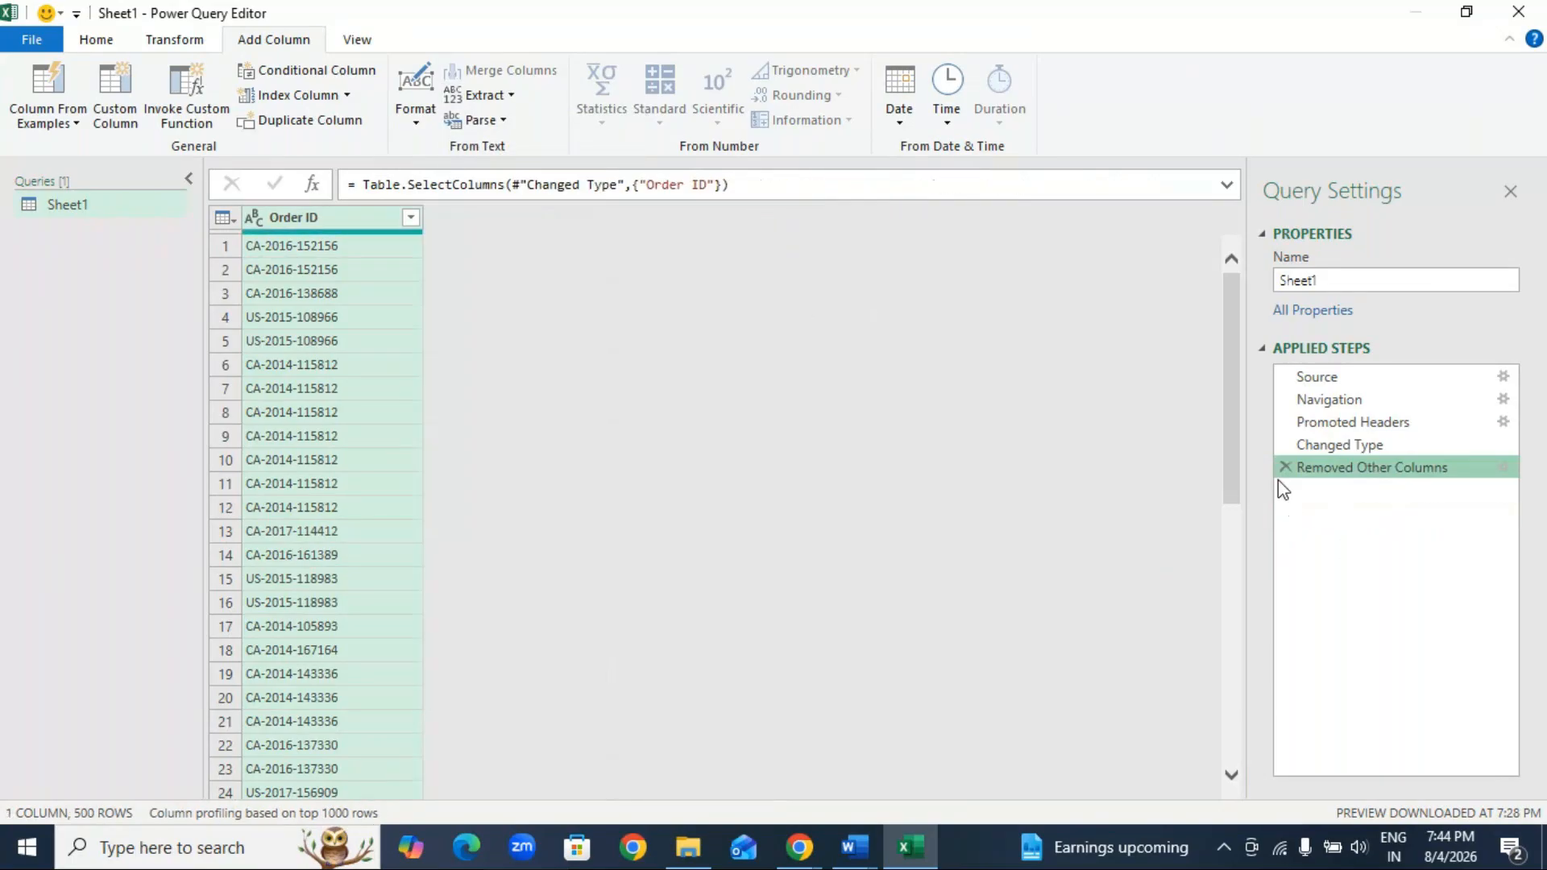
pyautogui.click(510, 97)
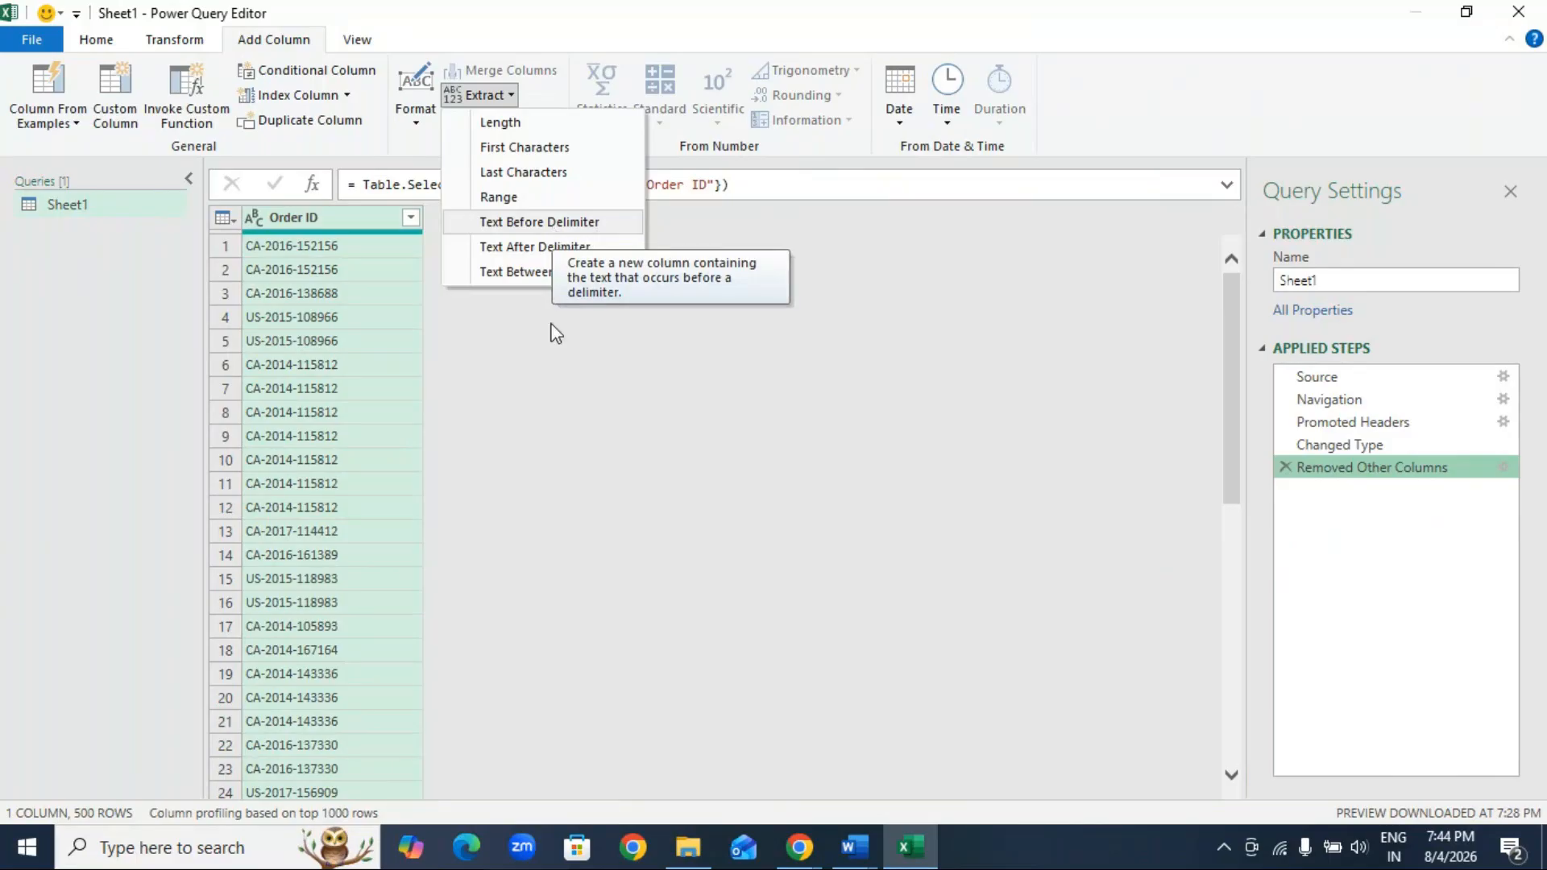
# Step: Switch to the Word notes, add the bullet "Delimeters--? Space , tab, comma / “ :" below Power query, and return to the Power Query Editor
pyautogui.click(846, 830)
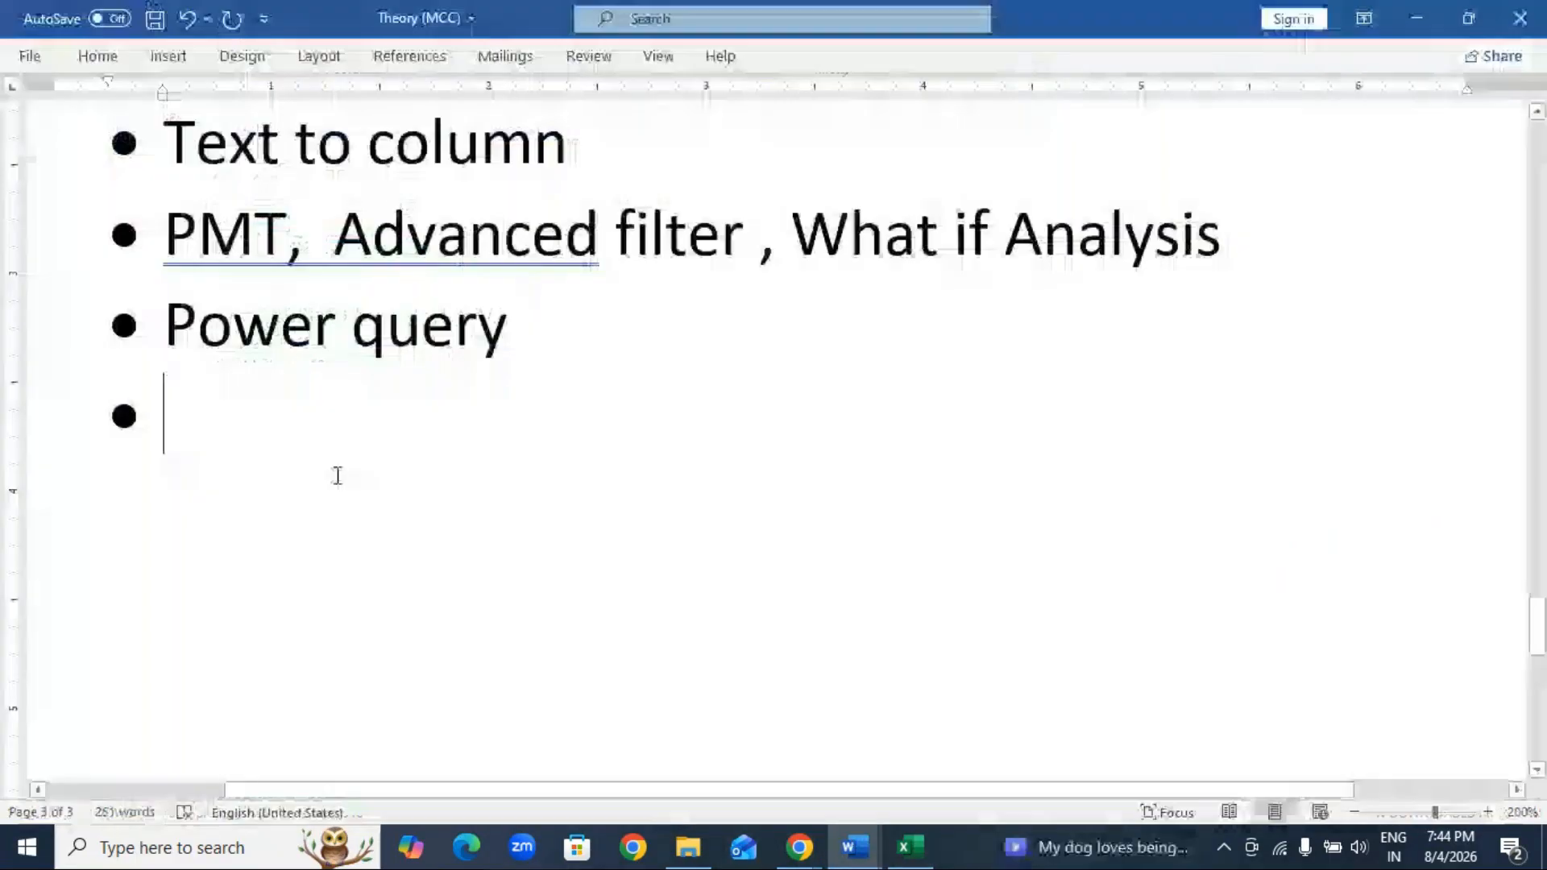
pyautogui.write('delimeters')
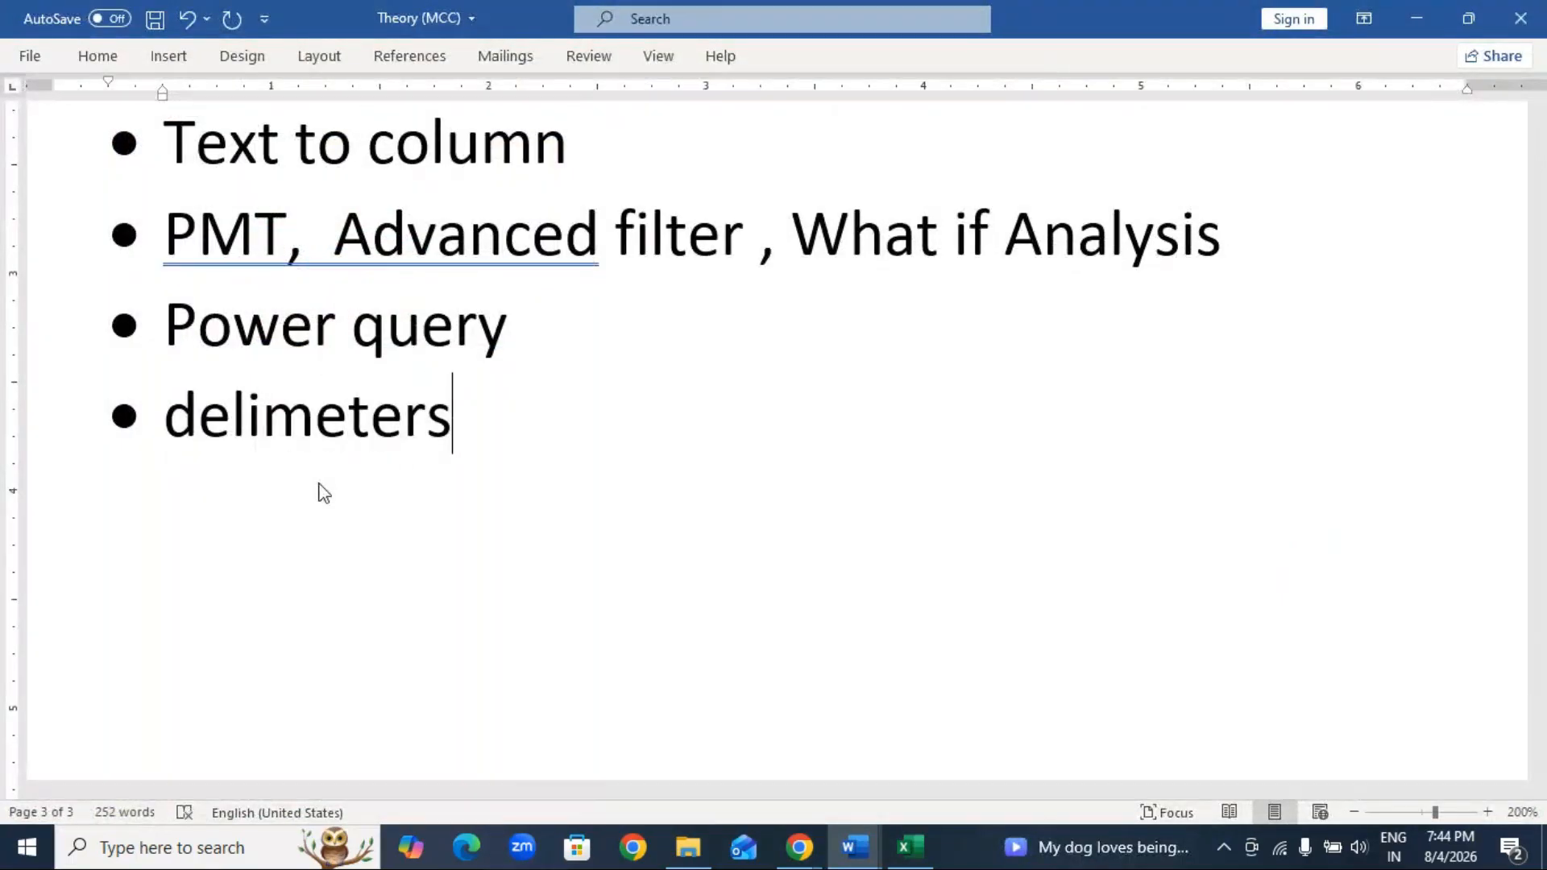
pyautogui.write('--')
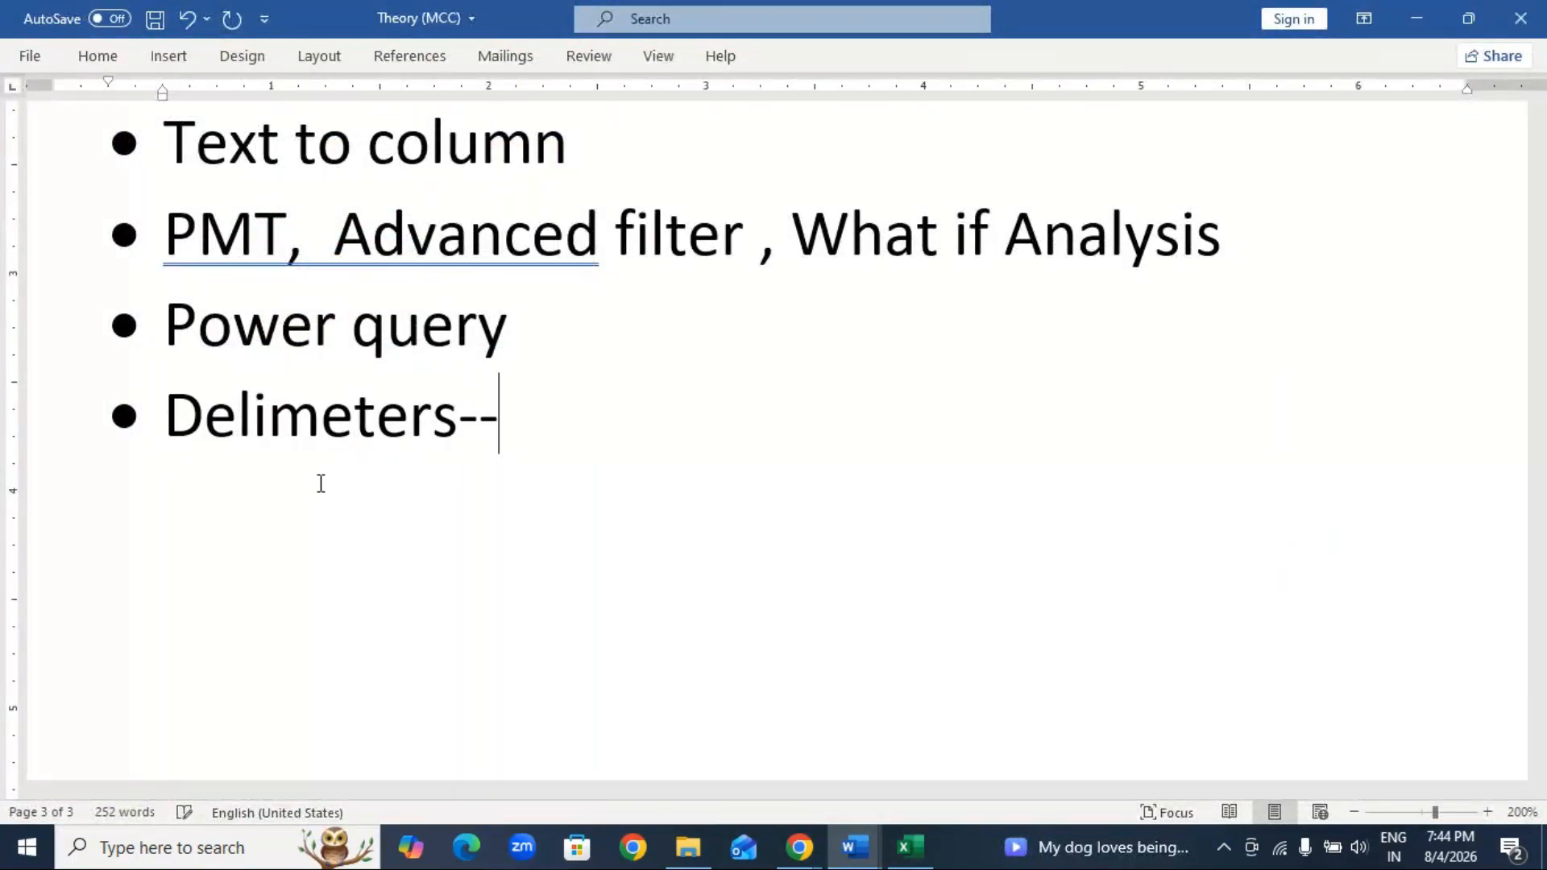
pyautogui.write('? s')
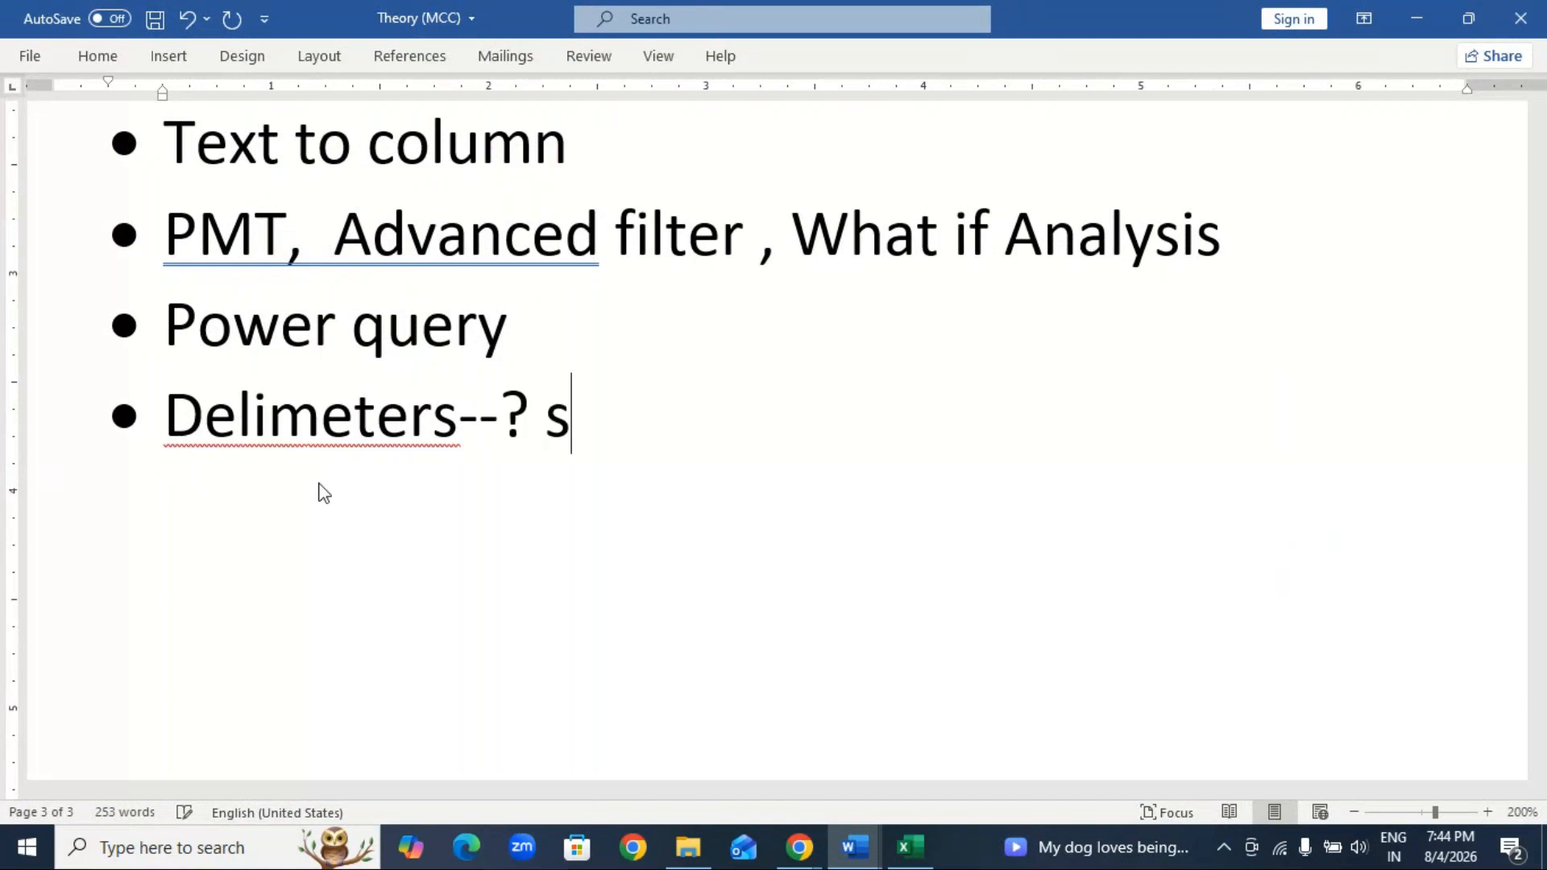
pyautogui.write('pace , tab')
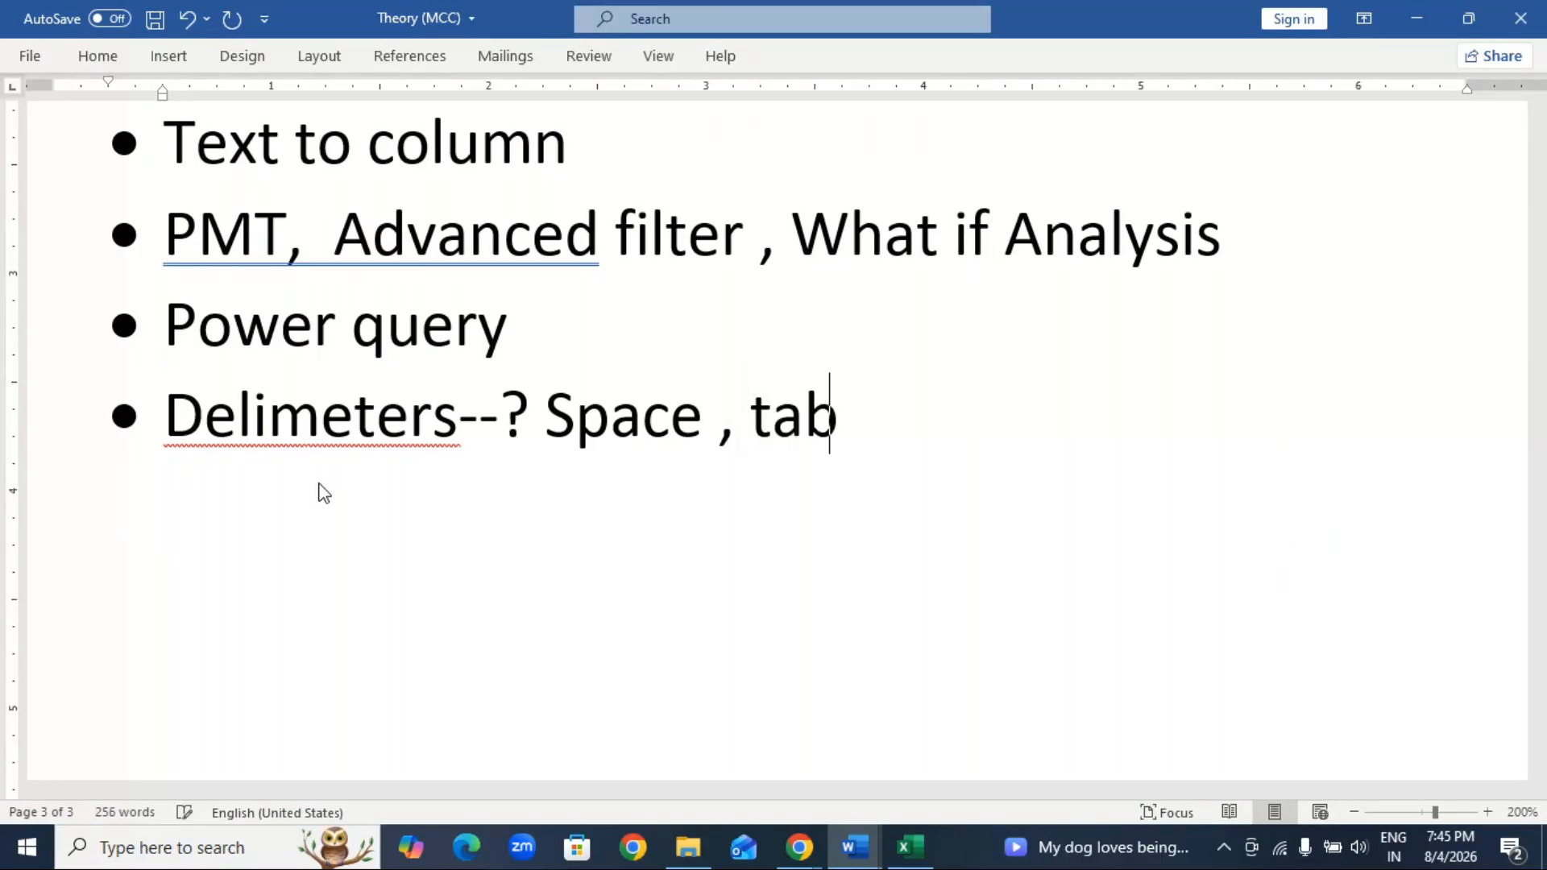
pyautogui.write(', ')
pyautogui.write('comma')
pyautogui.write(' ?')
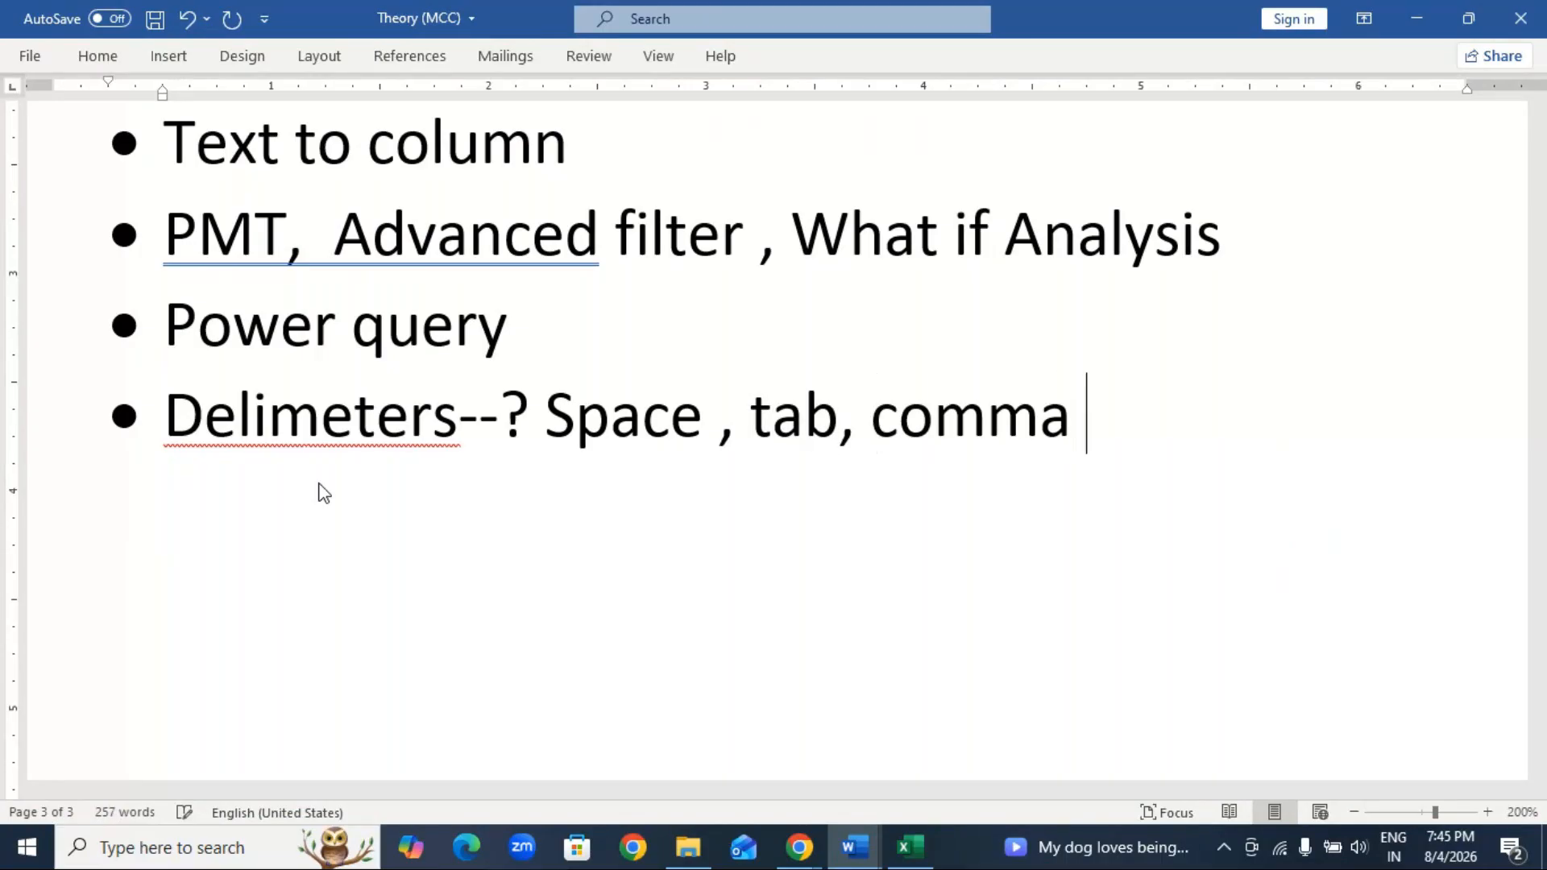
pyautogui.press('BackSpace')
pyautogui.write('/ ')
pyautogui.write('" ')
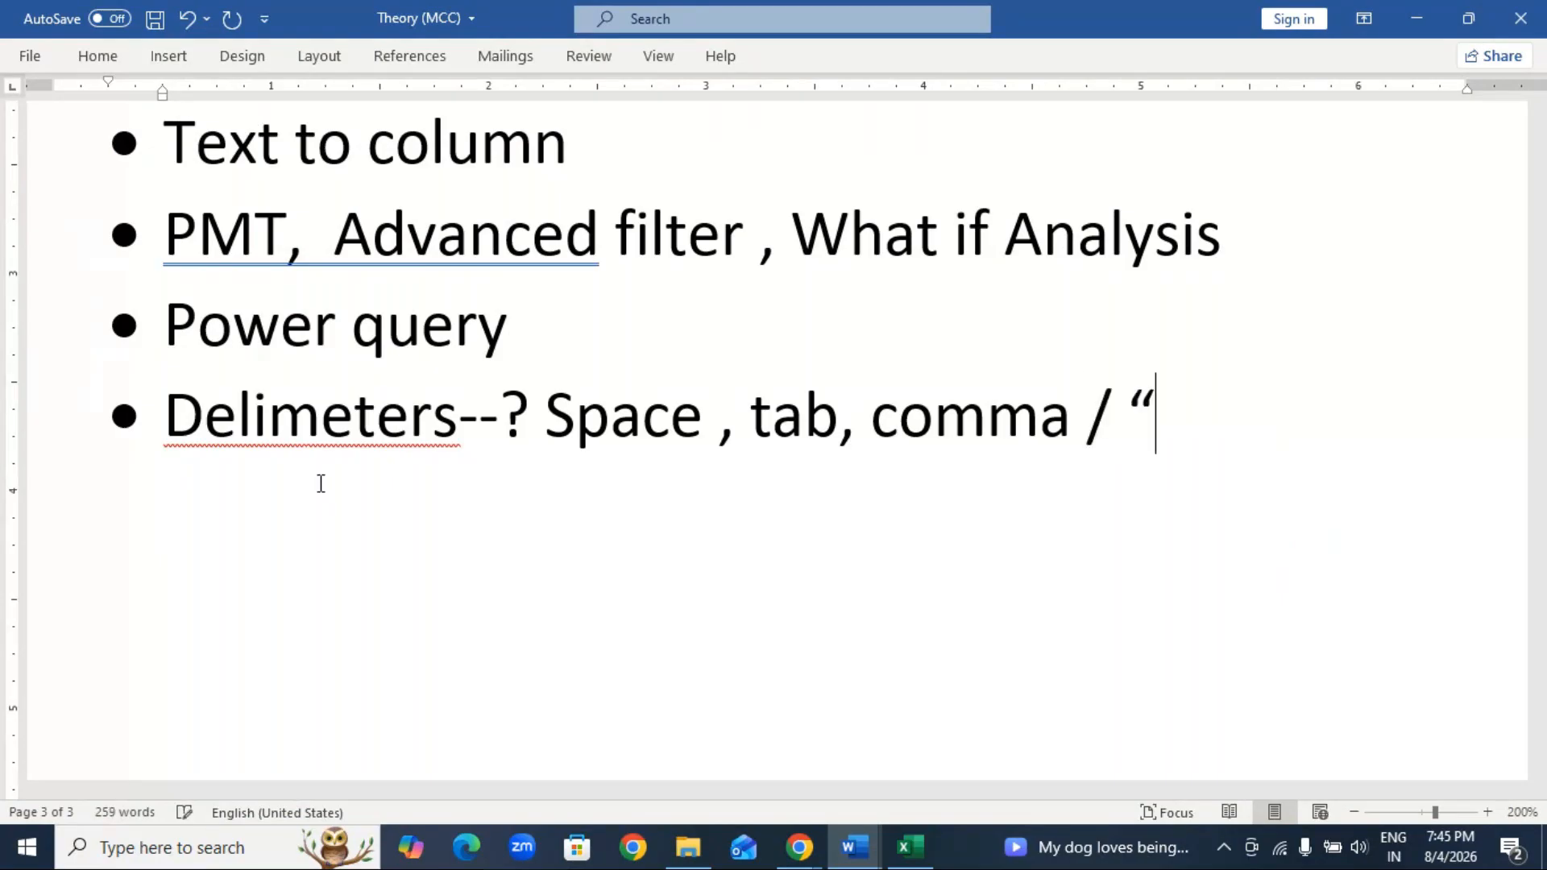
pyautogui.write(':')
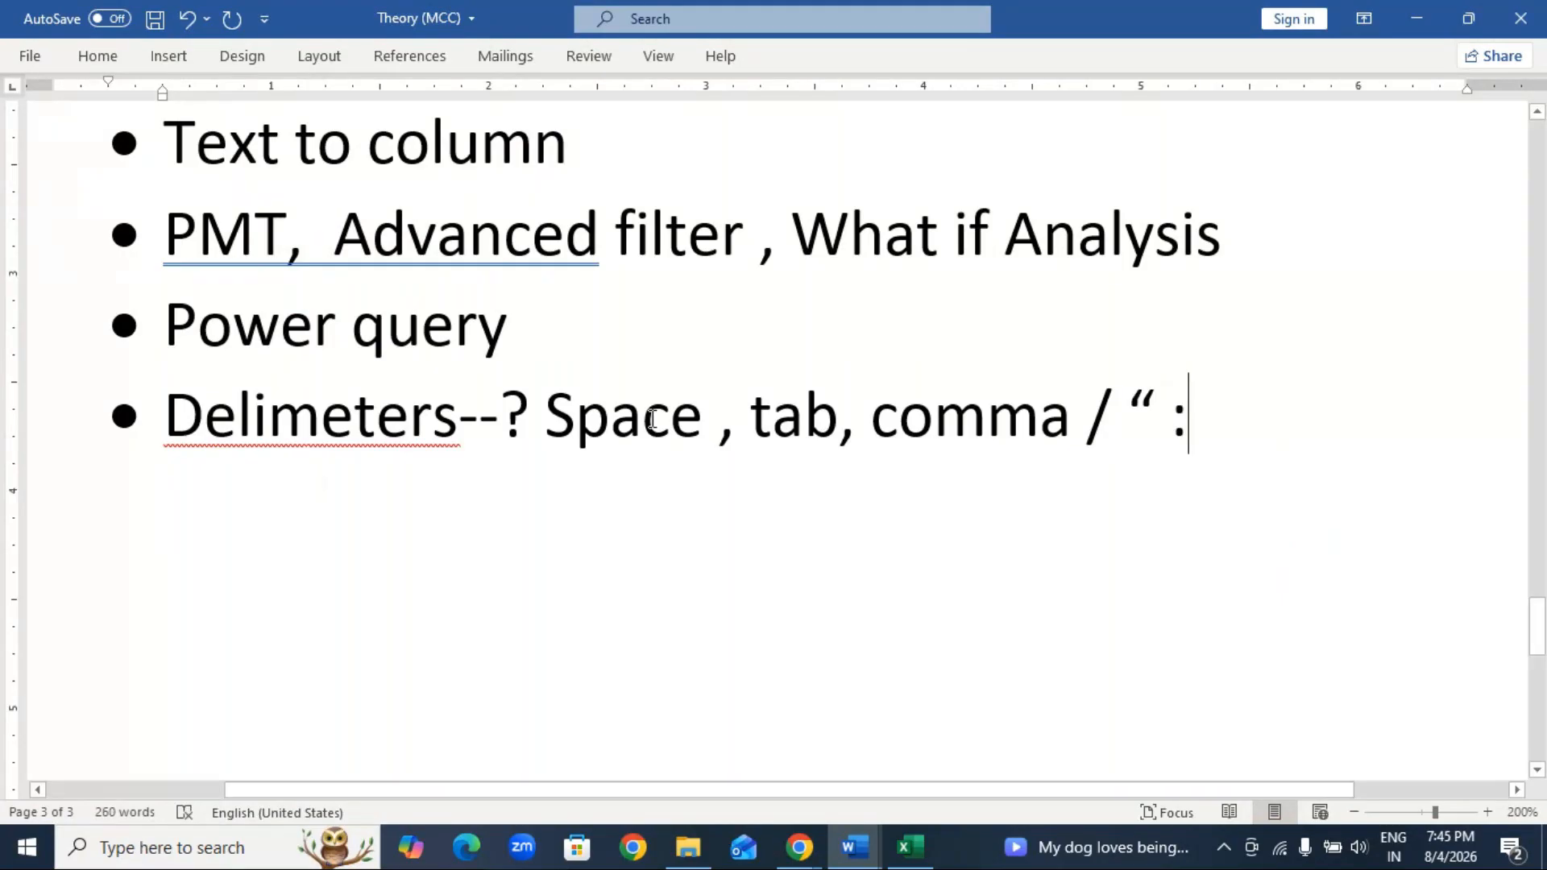
pyautogui.moveTo(562, 425); pyautogui.dragTo(1237, 379)
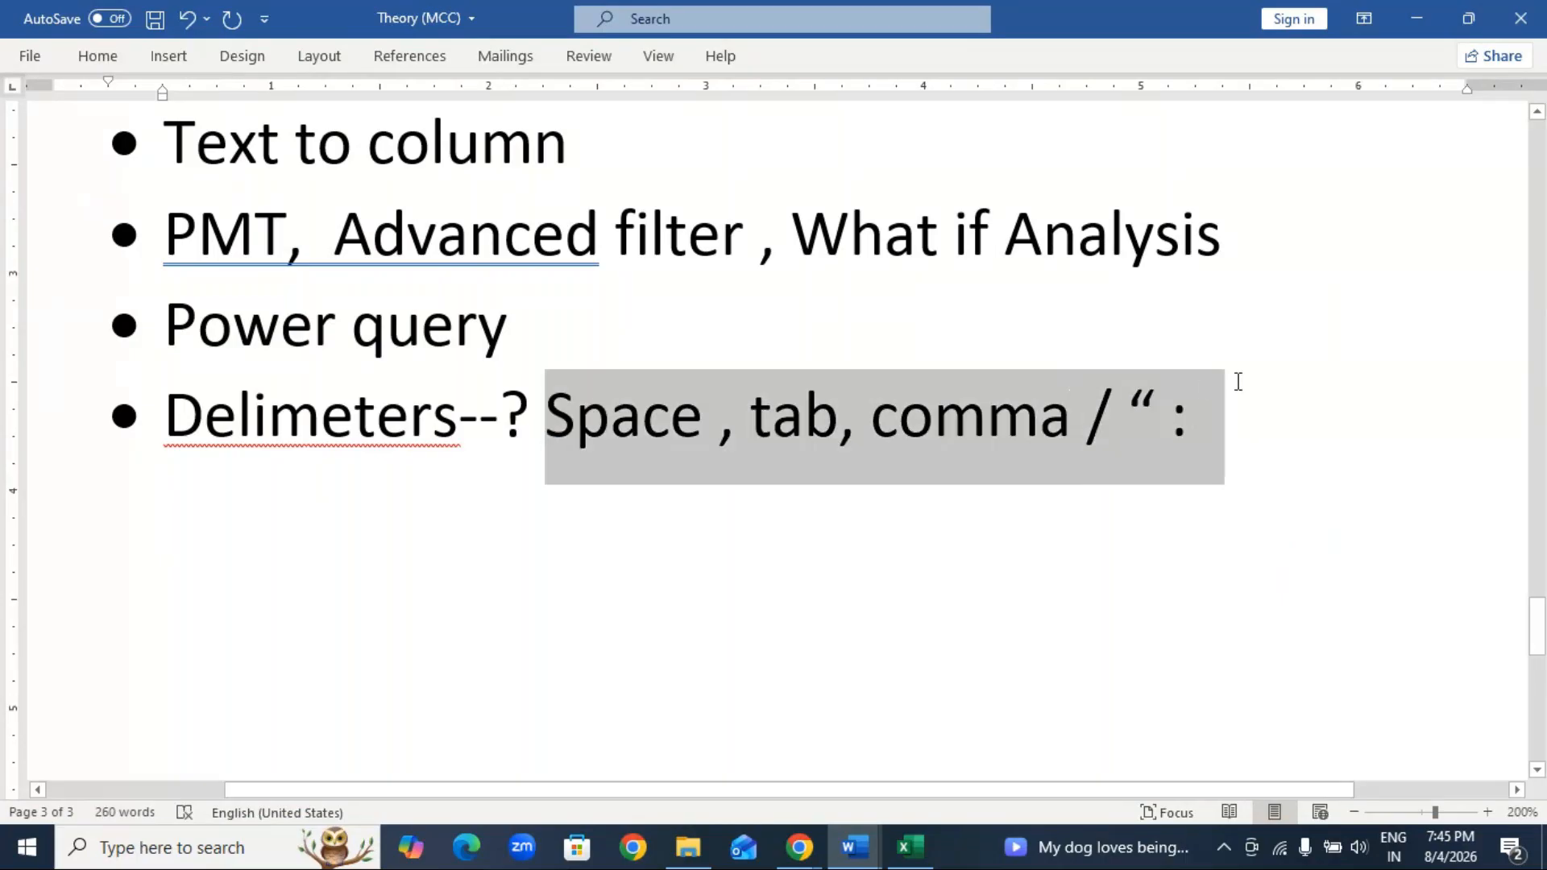
pyautogui.click(907, 848)
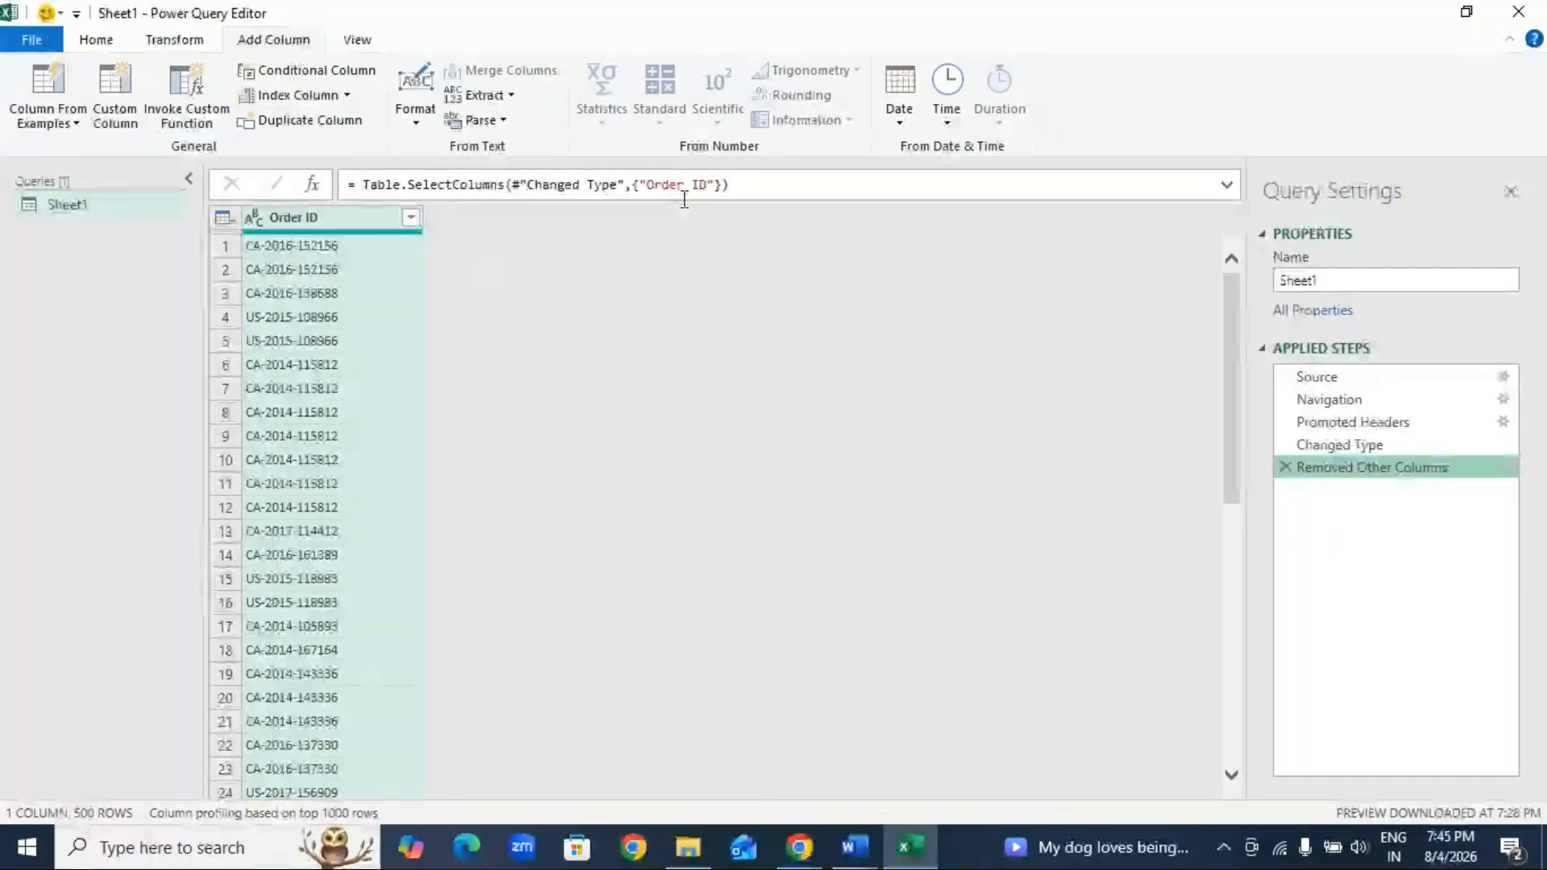
# Step: Try extracting the Order ID text before the delimiter "space" into a new column, and delete that step
pyautogui.click(511, 96)
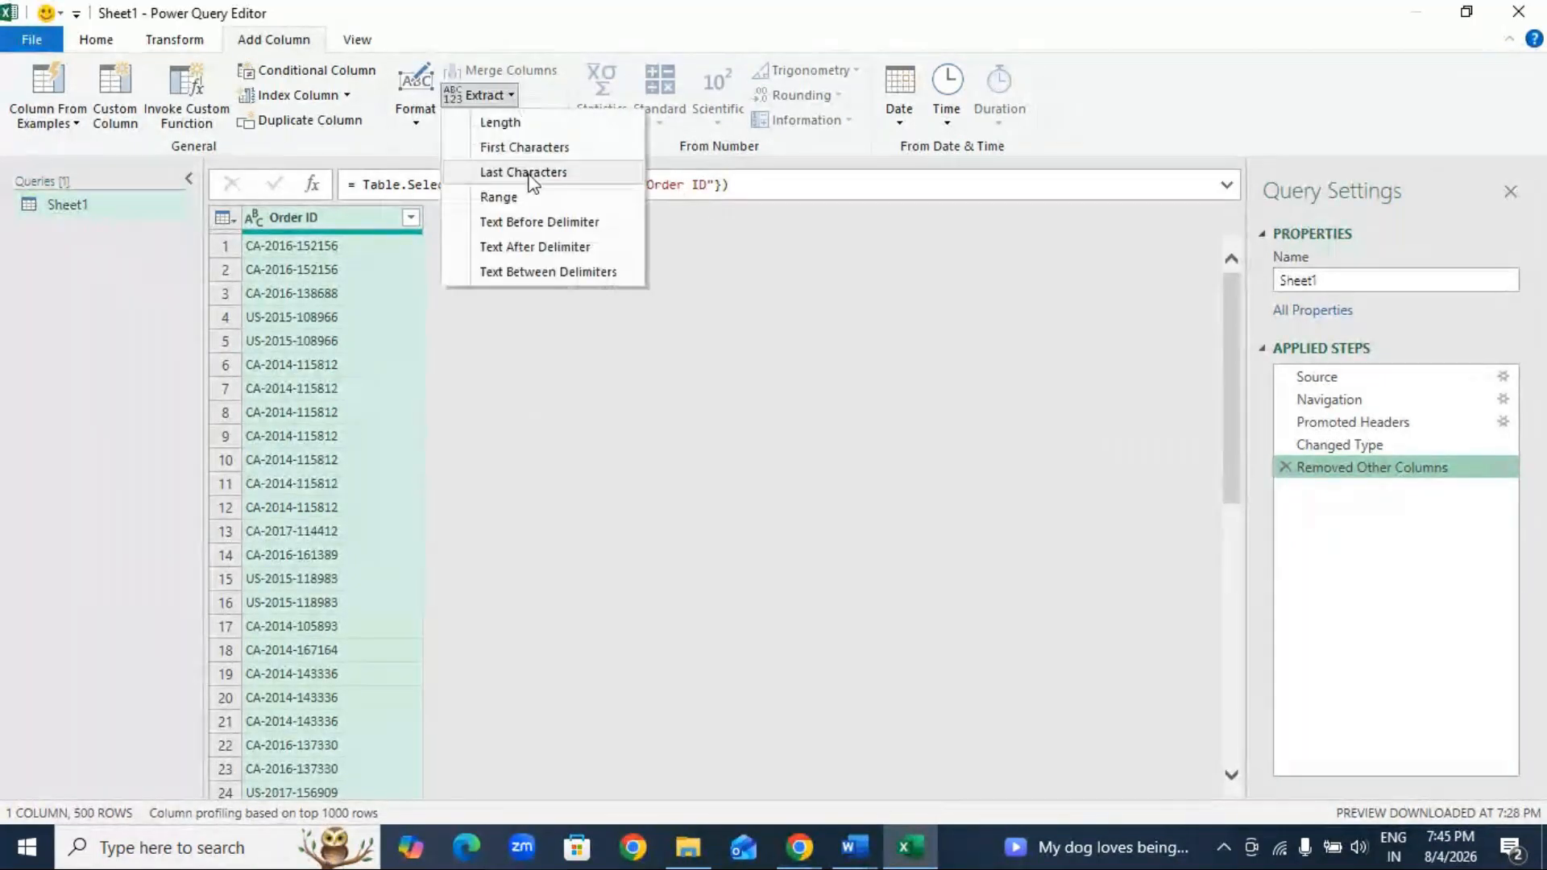
pyautogui.click(538, 225)
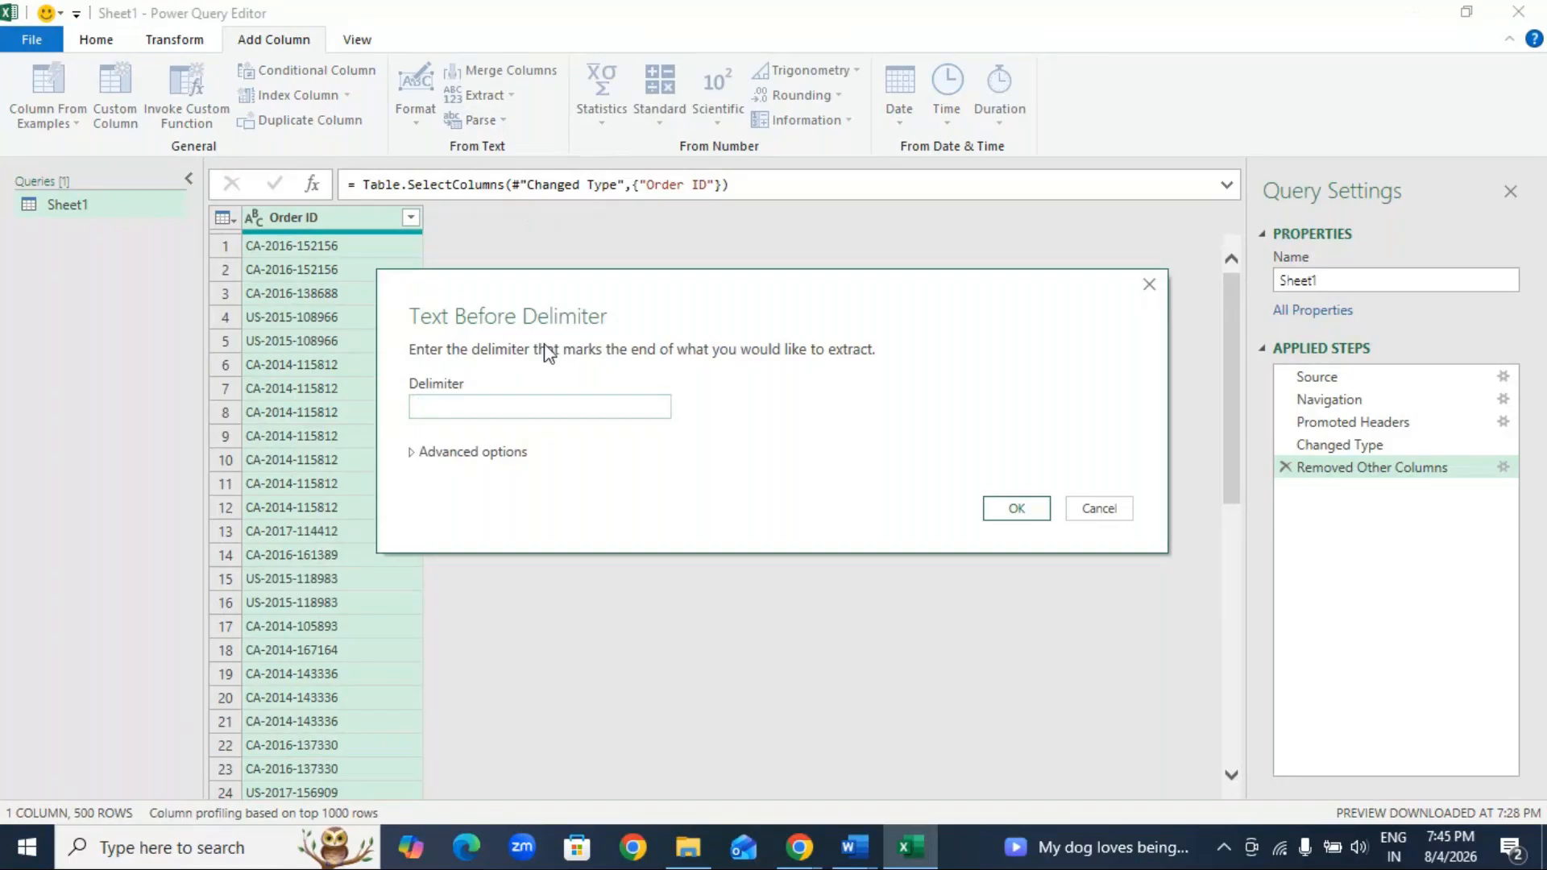
pyautogui.moveTo(604, 289); pyautogui.dragTo(762, 218)
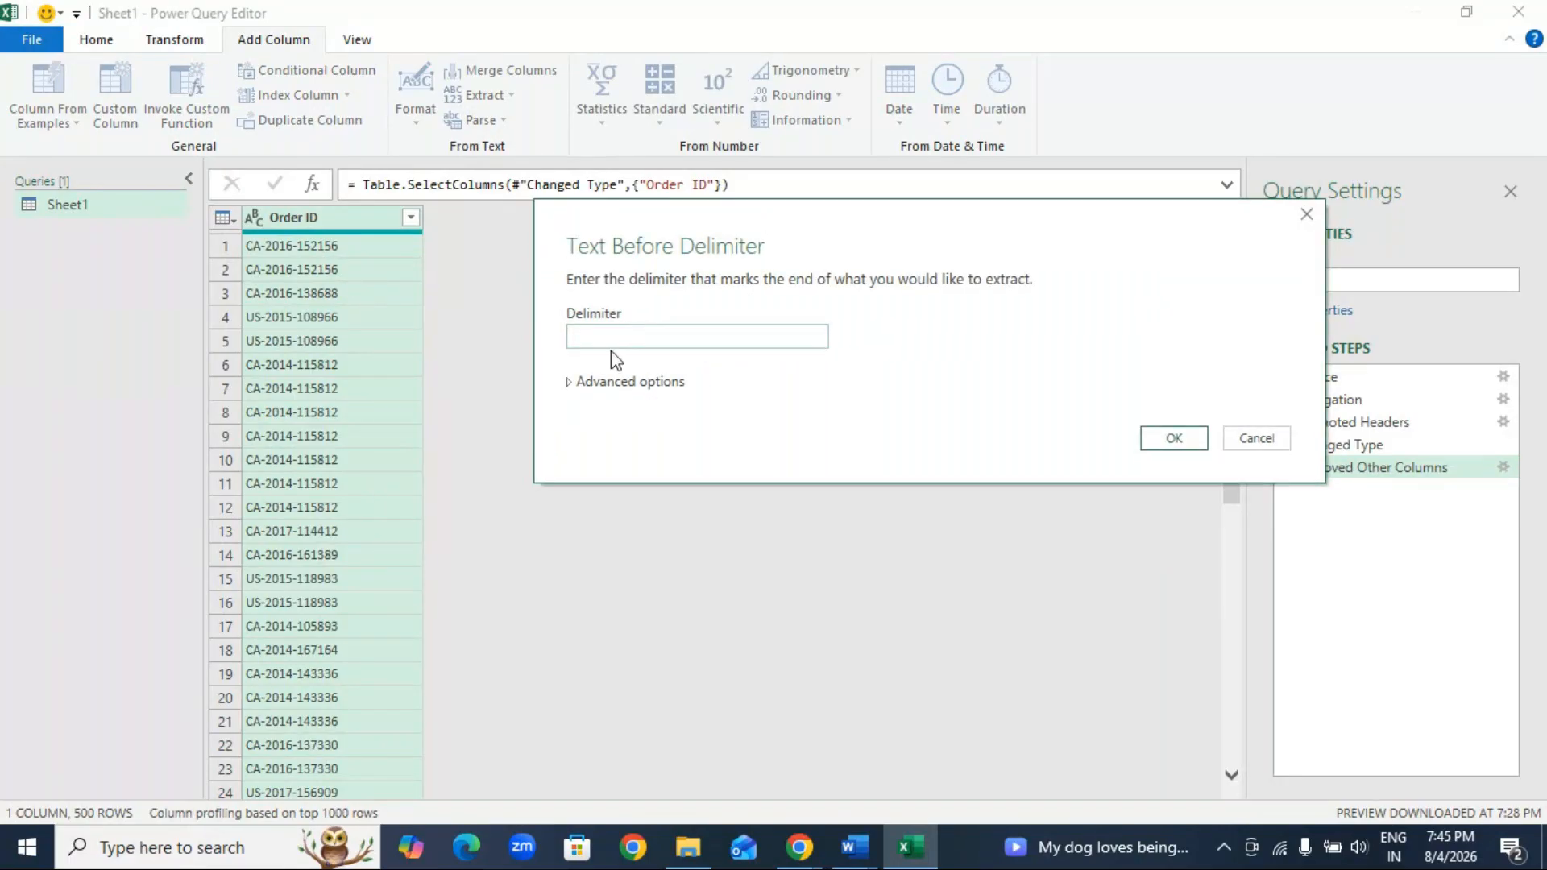
pyautogui.write('space')
pyautogui.click(1174, 439)
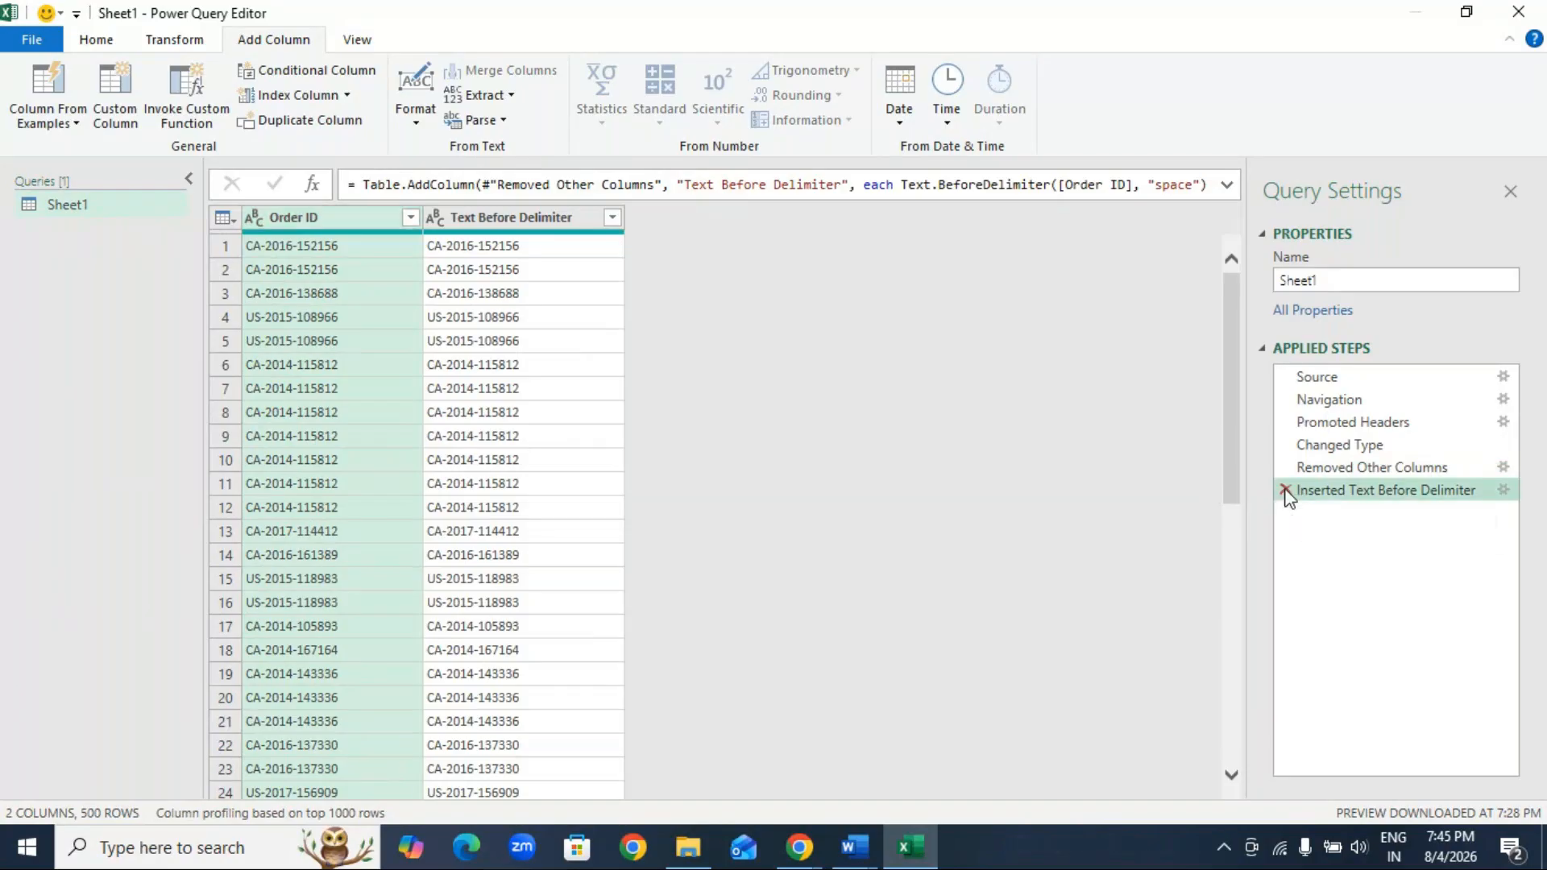
pyautogui.click(1286, 490)
# Step: Try extracting the Order ID text before a blank space character into a new column, and delete the inserted step
pyautogui.click(512, 99)
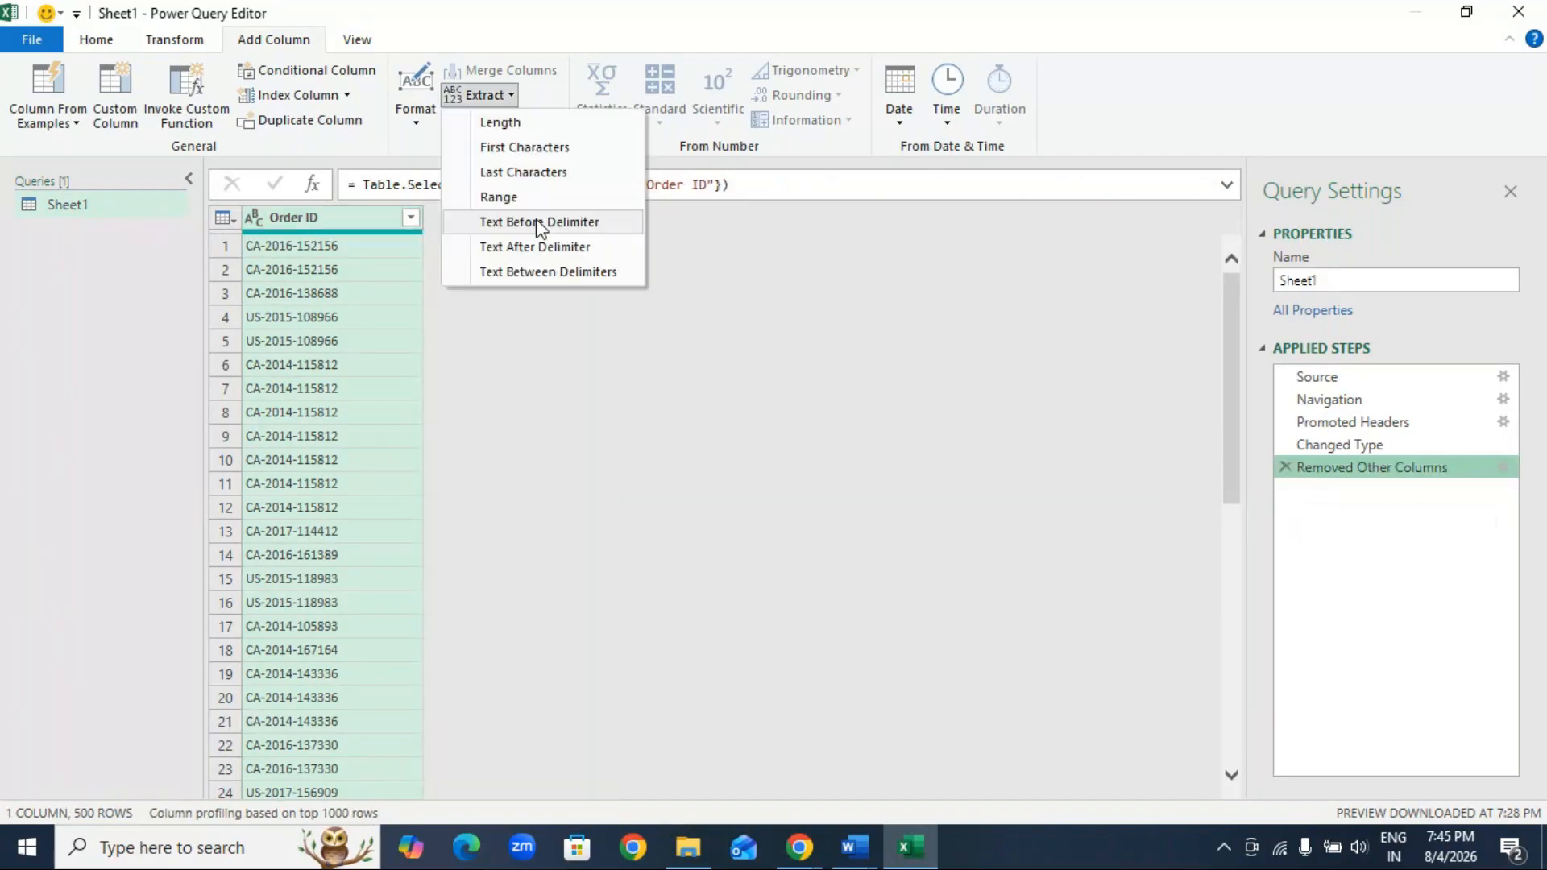
pyautogui.click(540, 225)
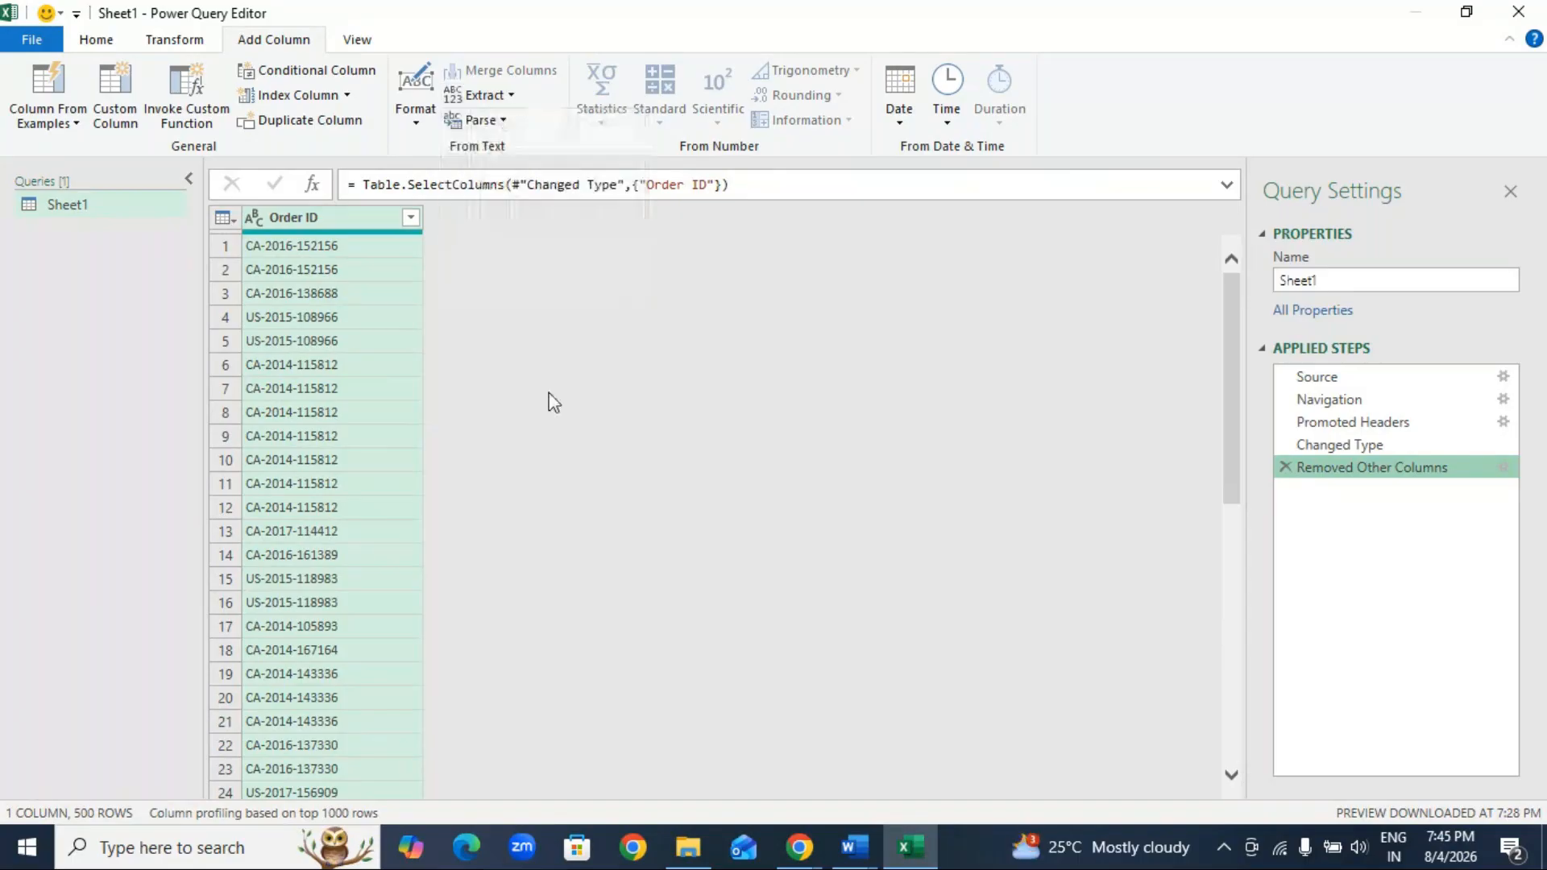
pyautogui.click(1029, 511)
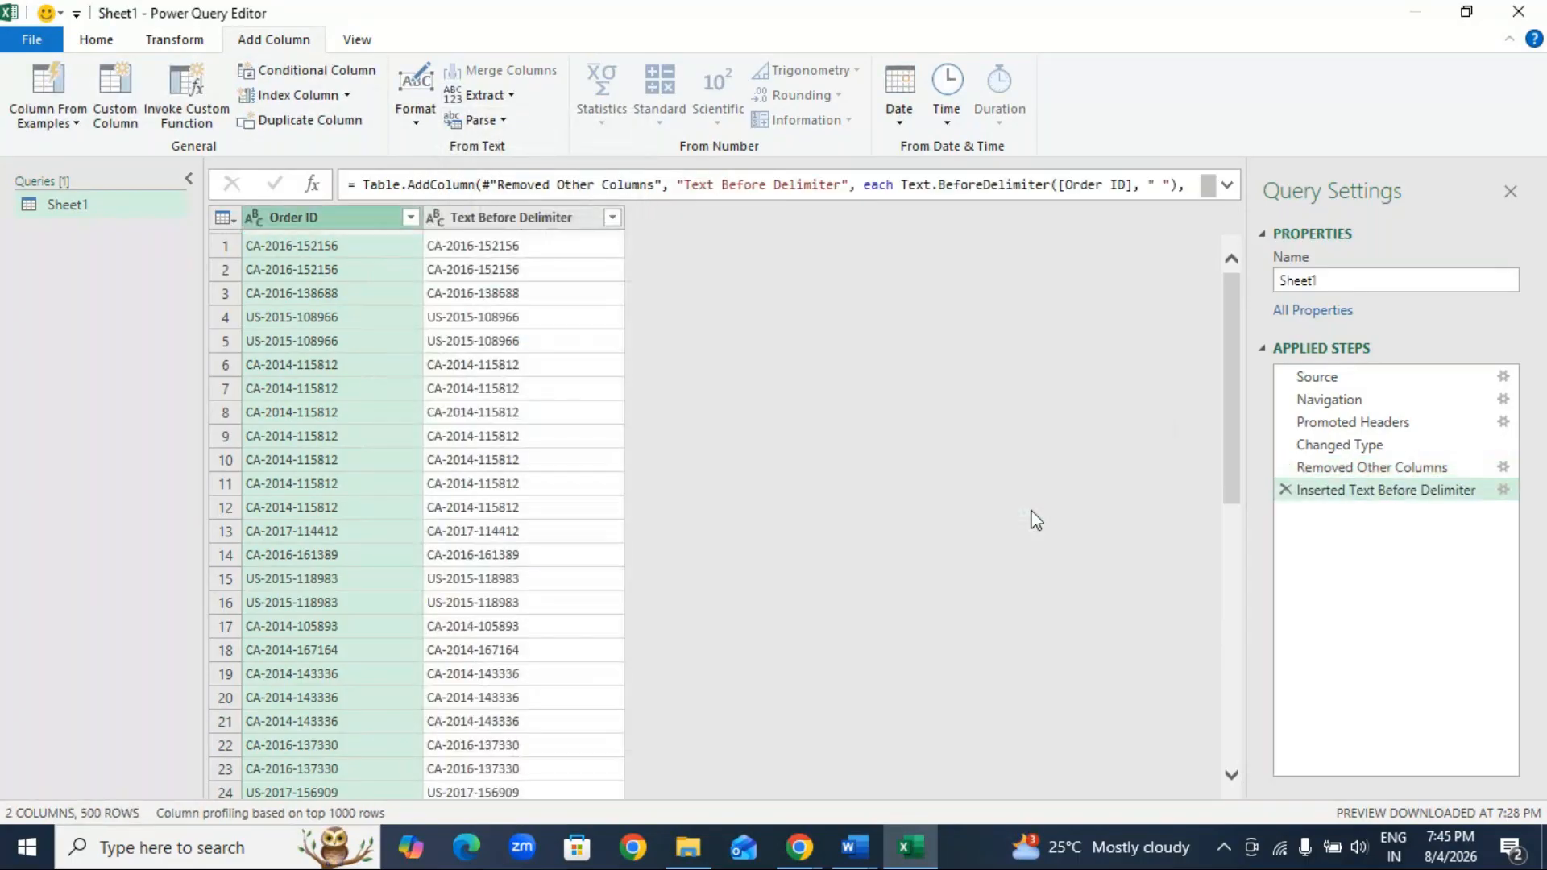
pyautogui.click(1285, 490)
# Step: Try extracting the Order ID text before a space enclosed in double quotes, and delete the resulting applied step
pyautogui.click(484, 96)
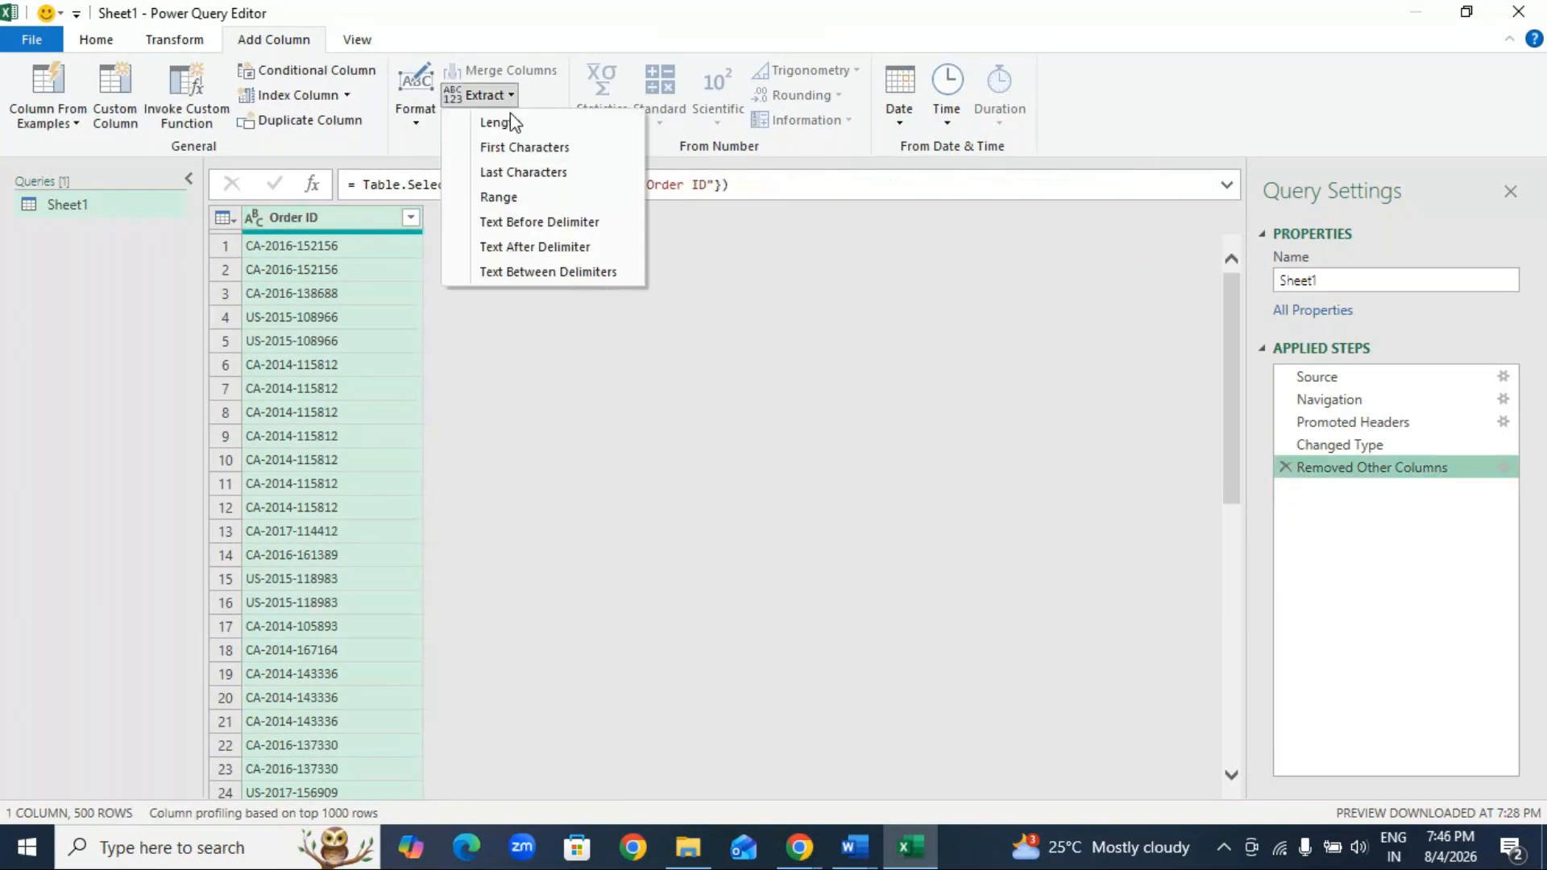
pyautogui.click(555, 226)
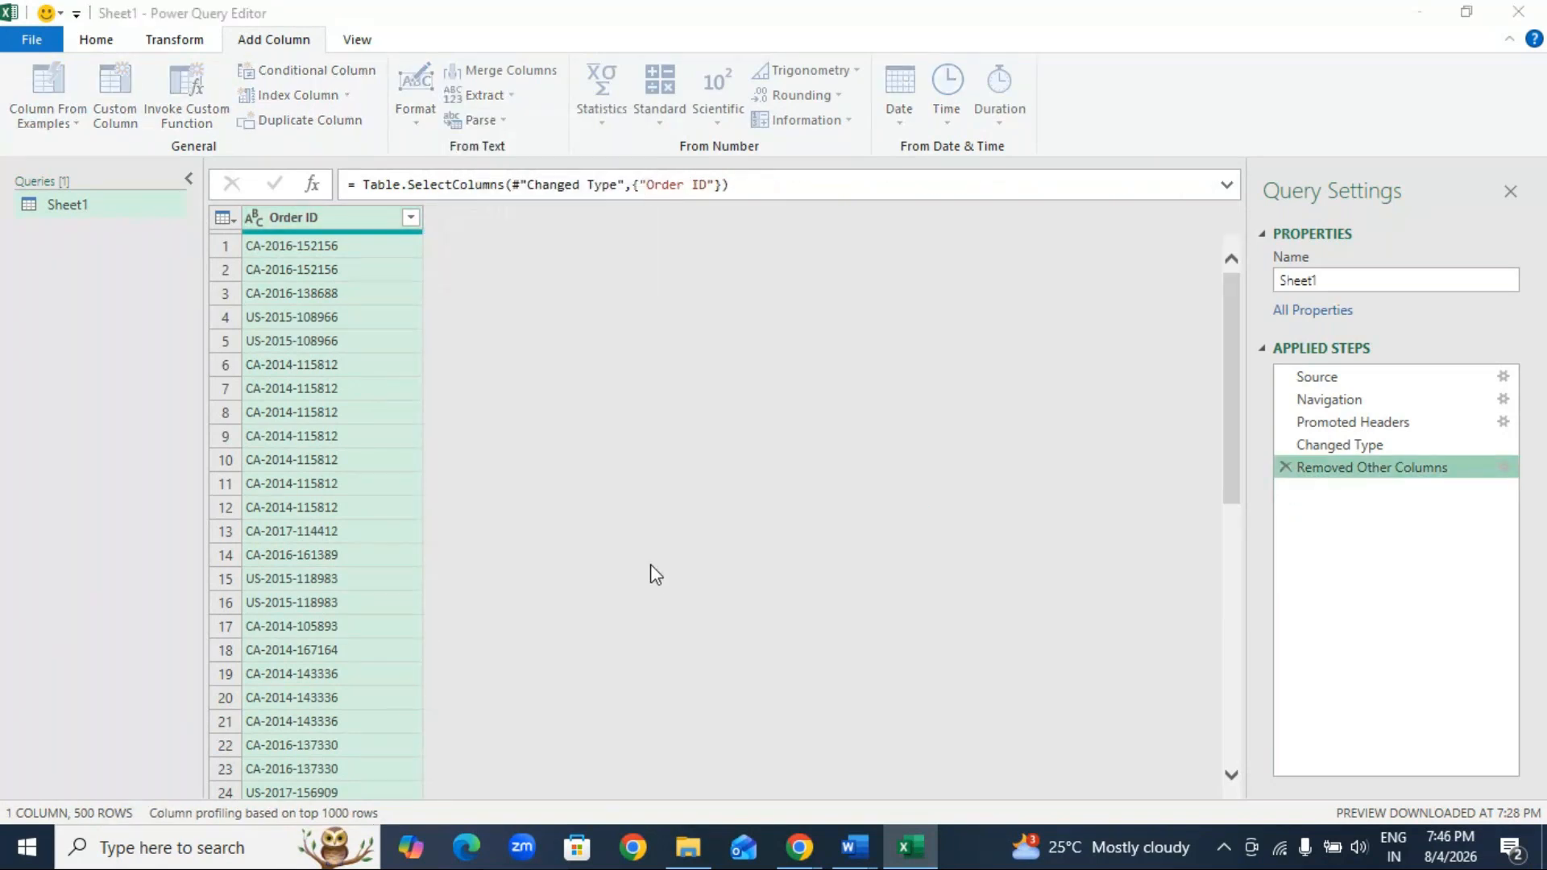
pyautogui.write('" "')
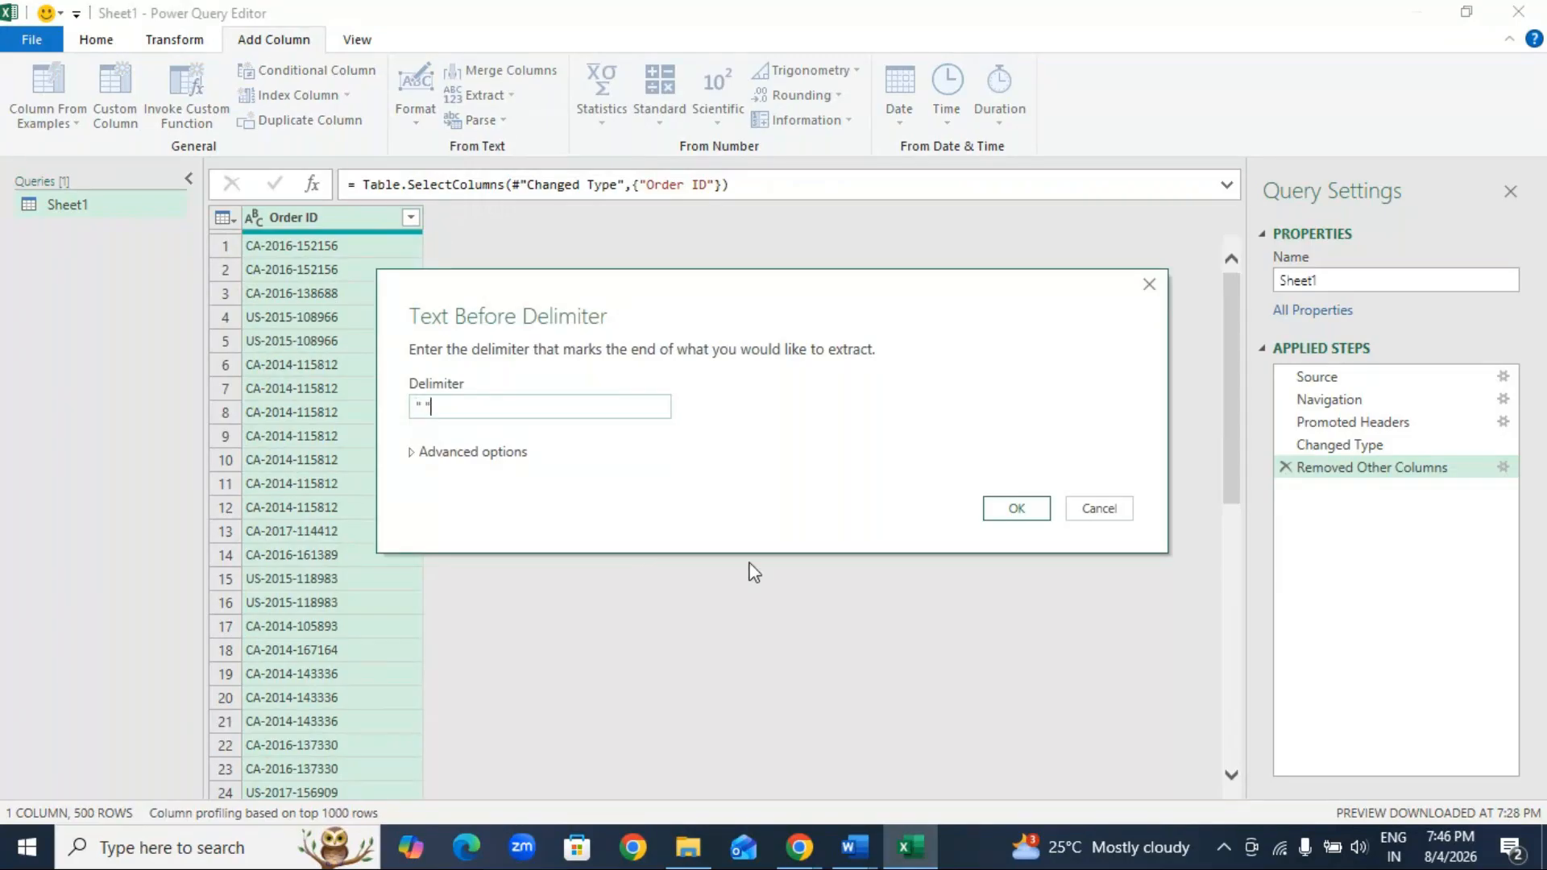
pyautogui.click(1014, 508)
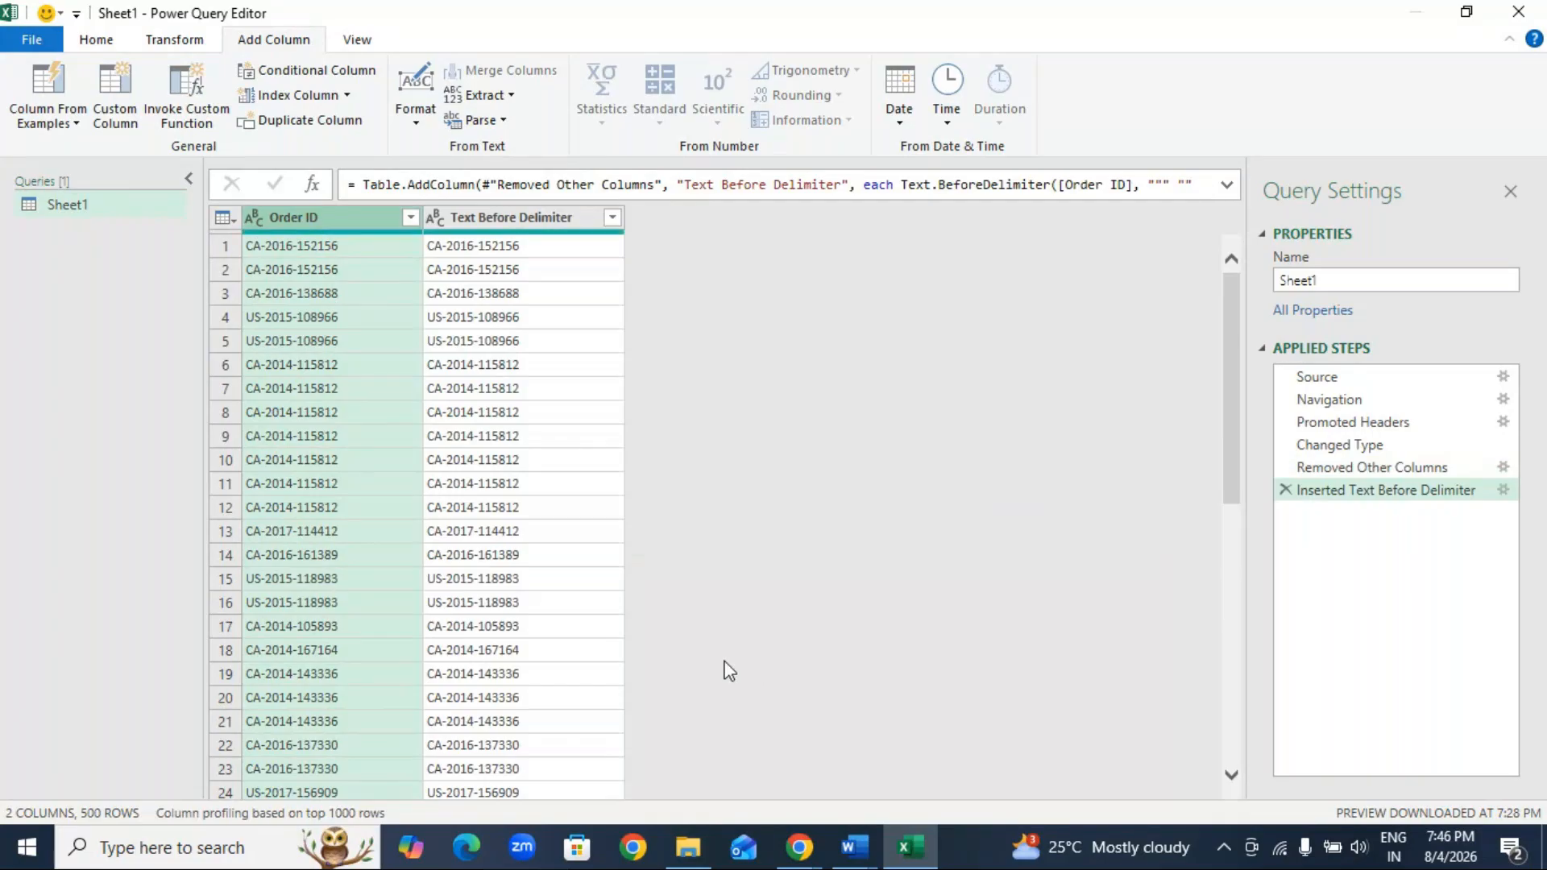
pyautogui.click(1286, 490)
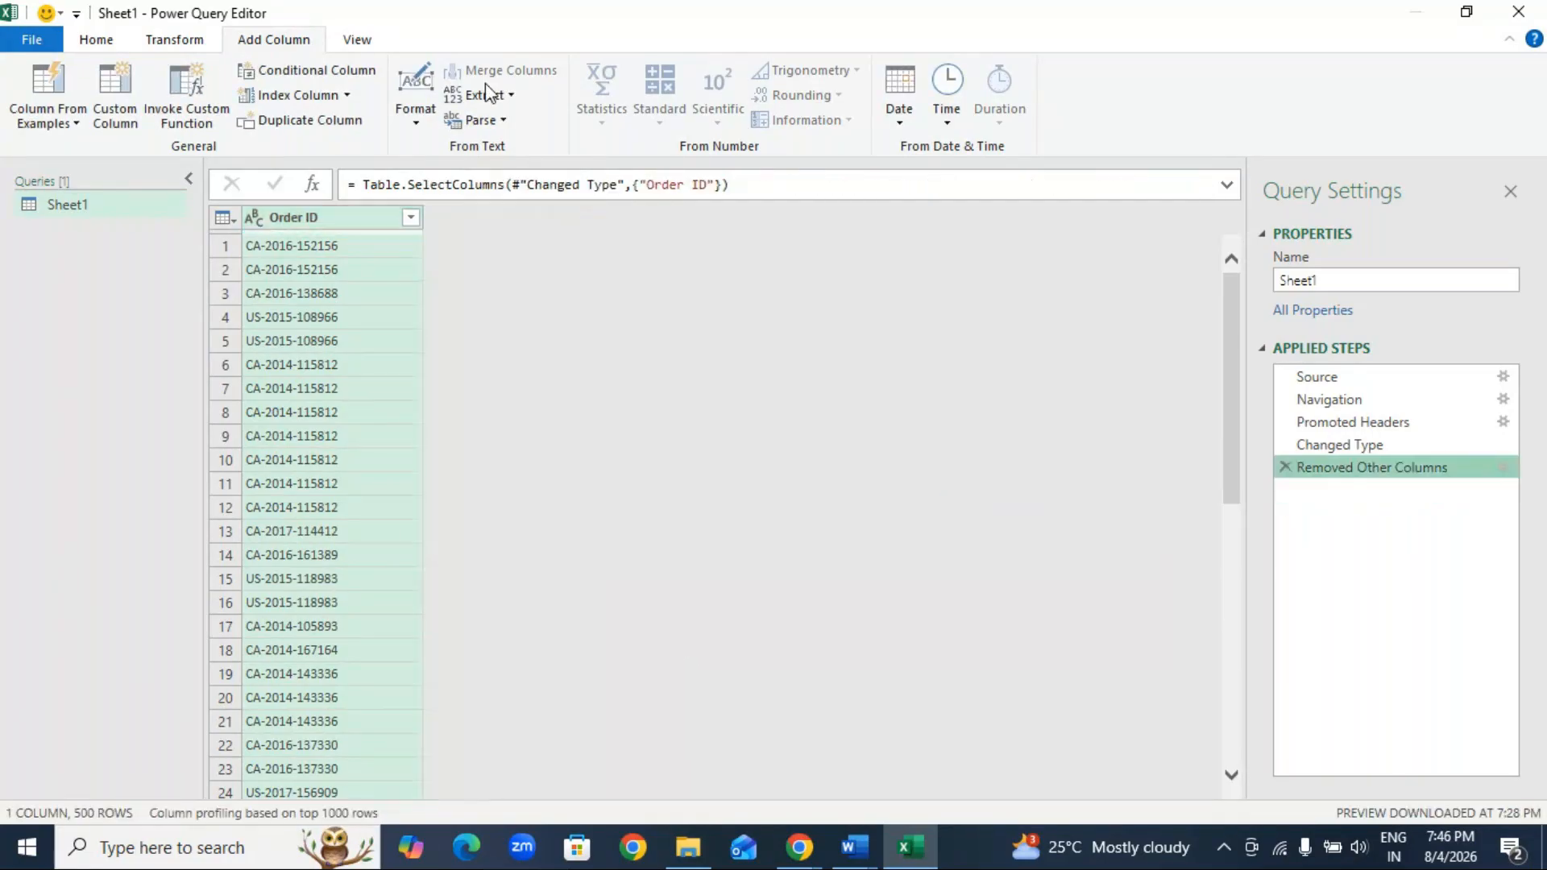
# Step: Try extracting the Order ID text after a blank space character into a new column, and delete the step
pyautogui.click(485, 96)
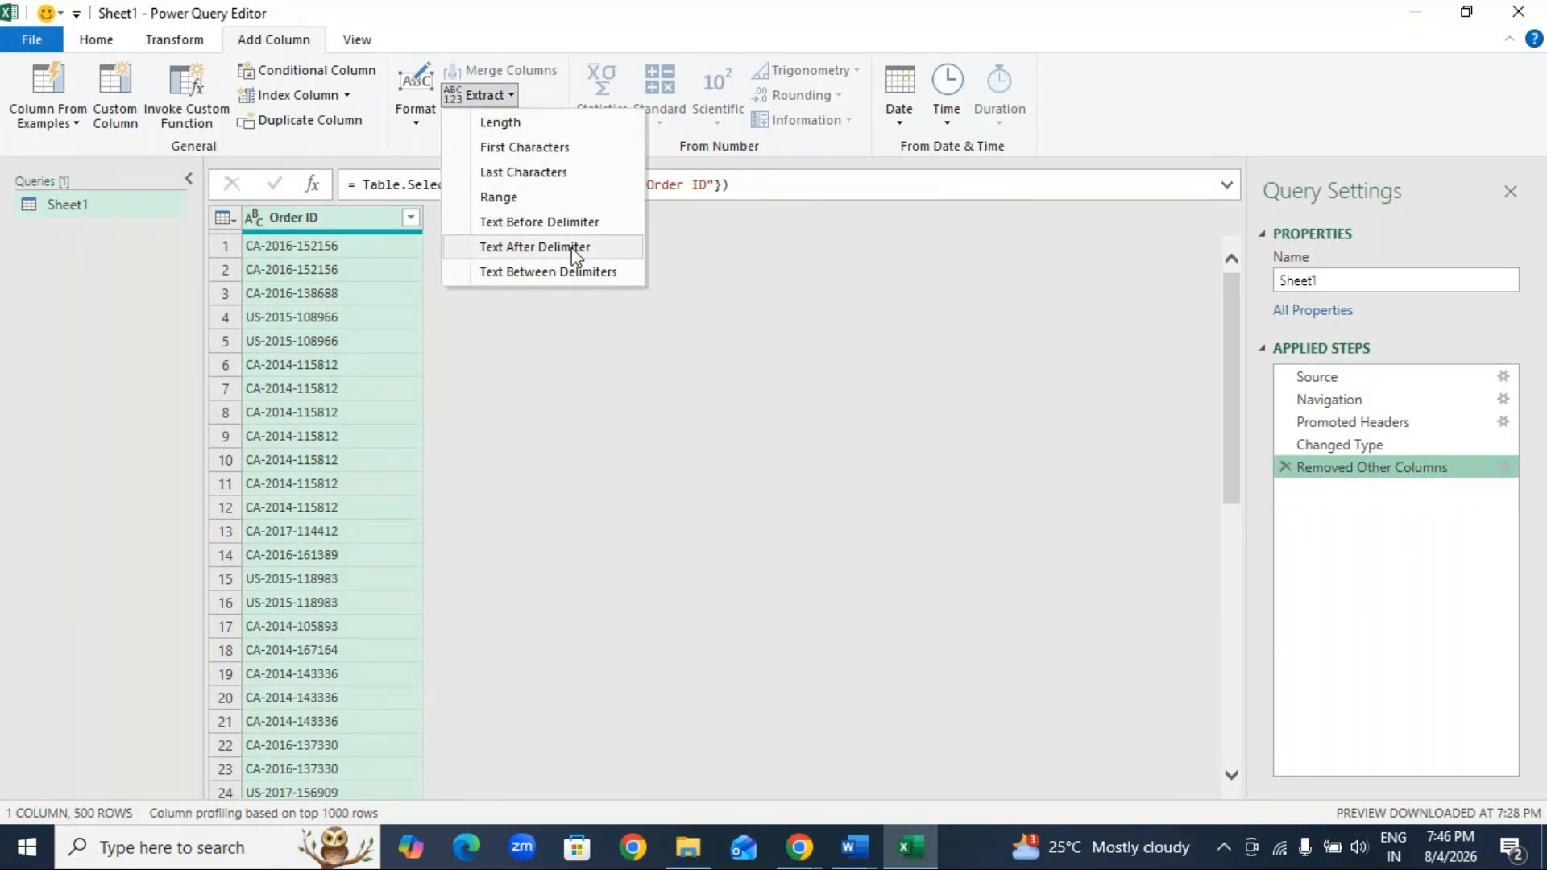
pyautogui.click(536, 247)
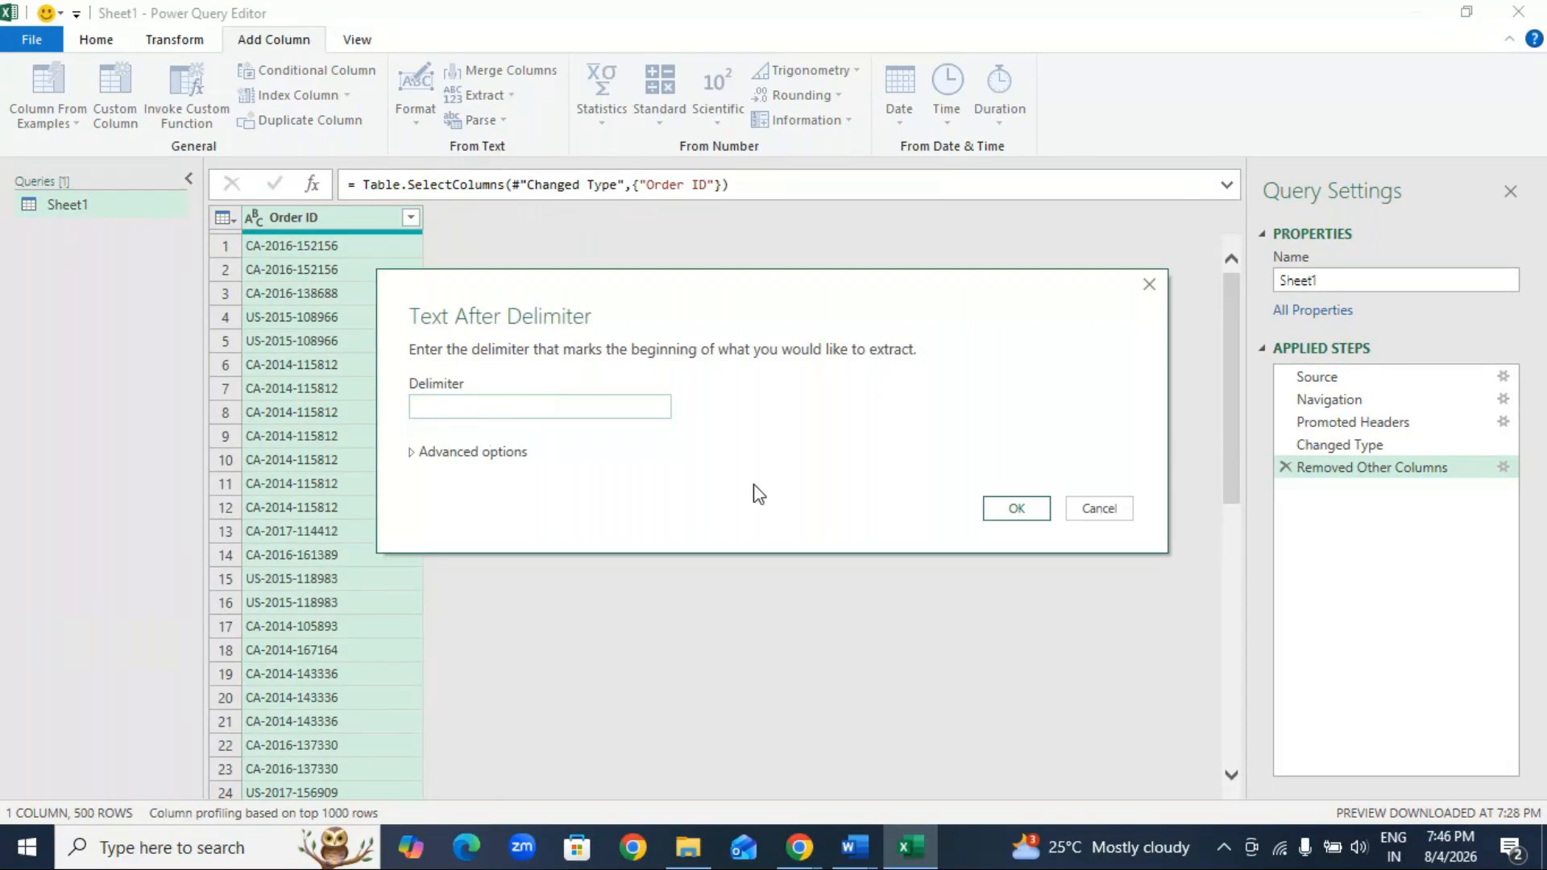
pyautogui.click(1015, 509)
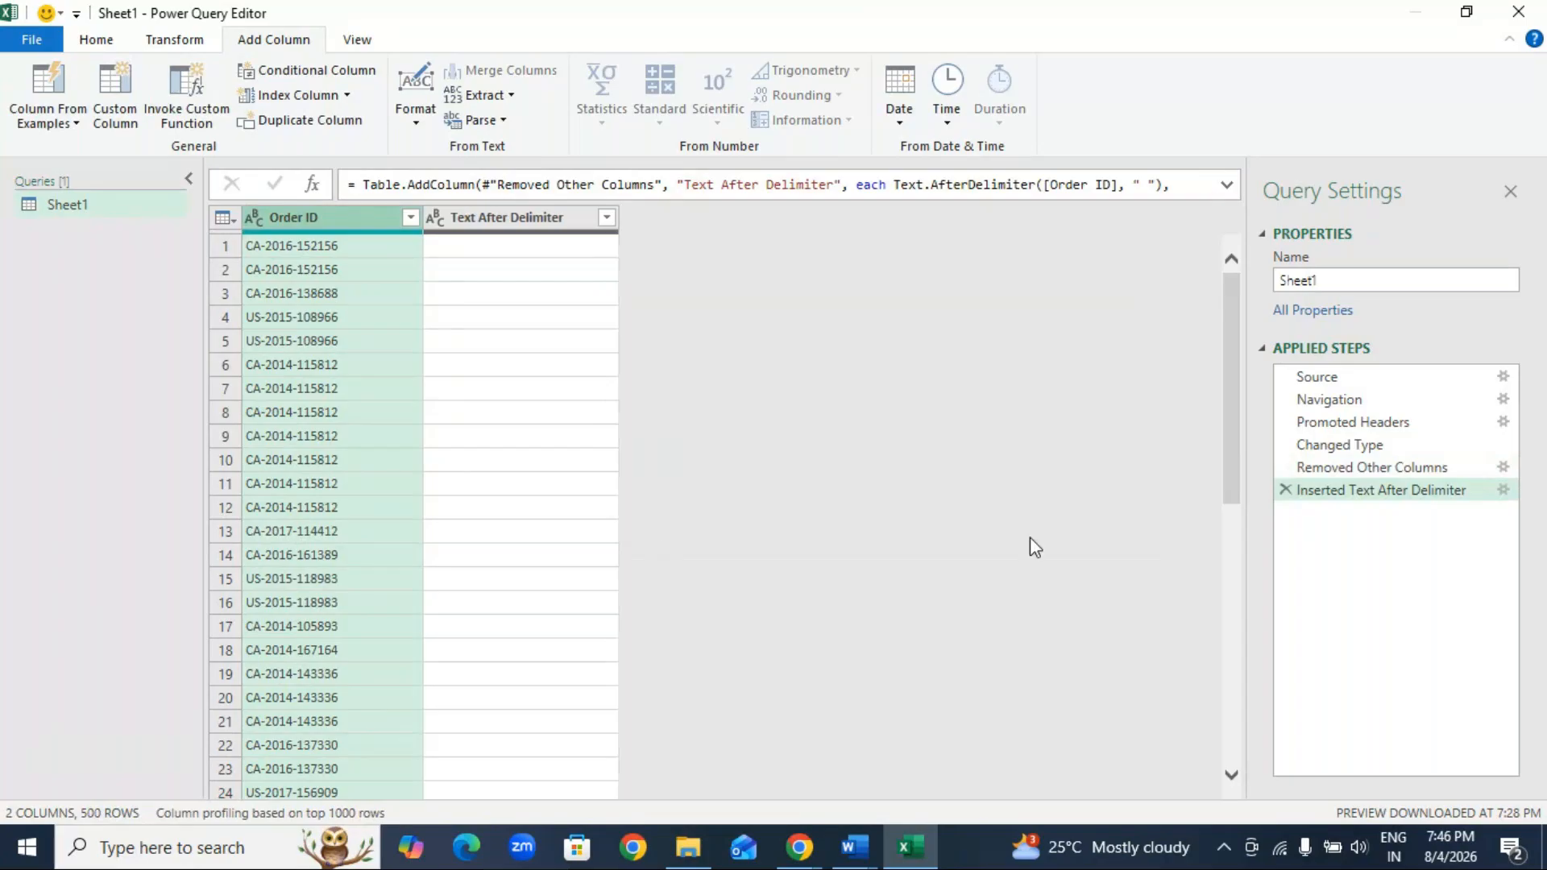
pyautogui.click(1285, 490)
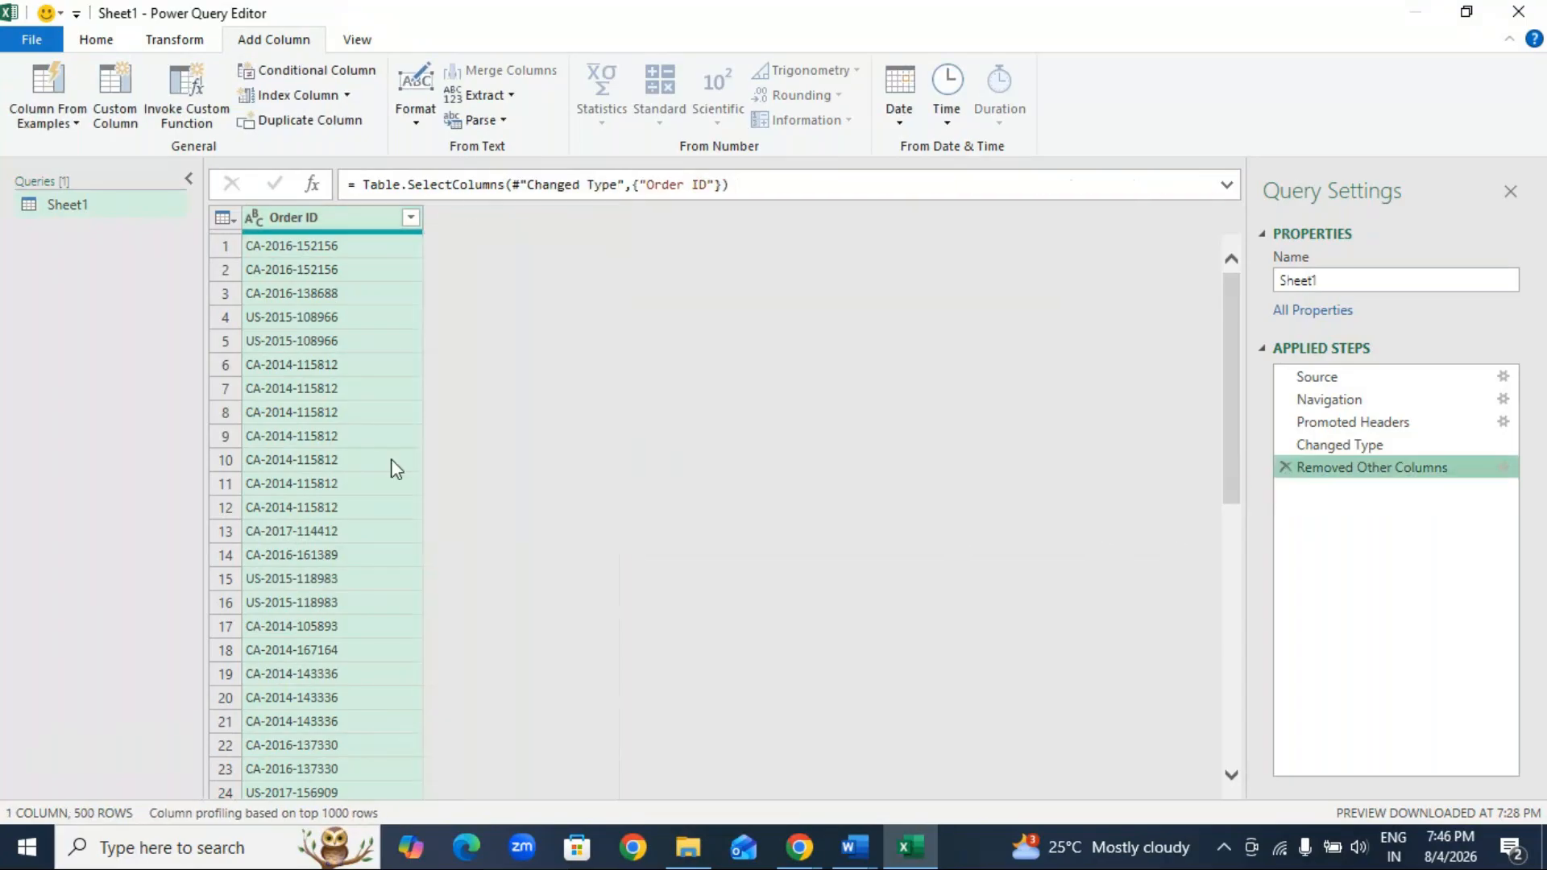
# Step: Try extracting the Order ID text after the delimiter "space" into a new column, and delete the inserted step
pyautogui.click(480, 119)
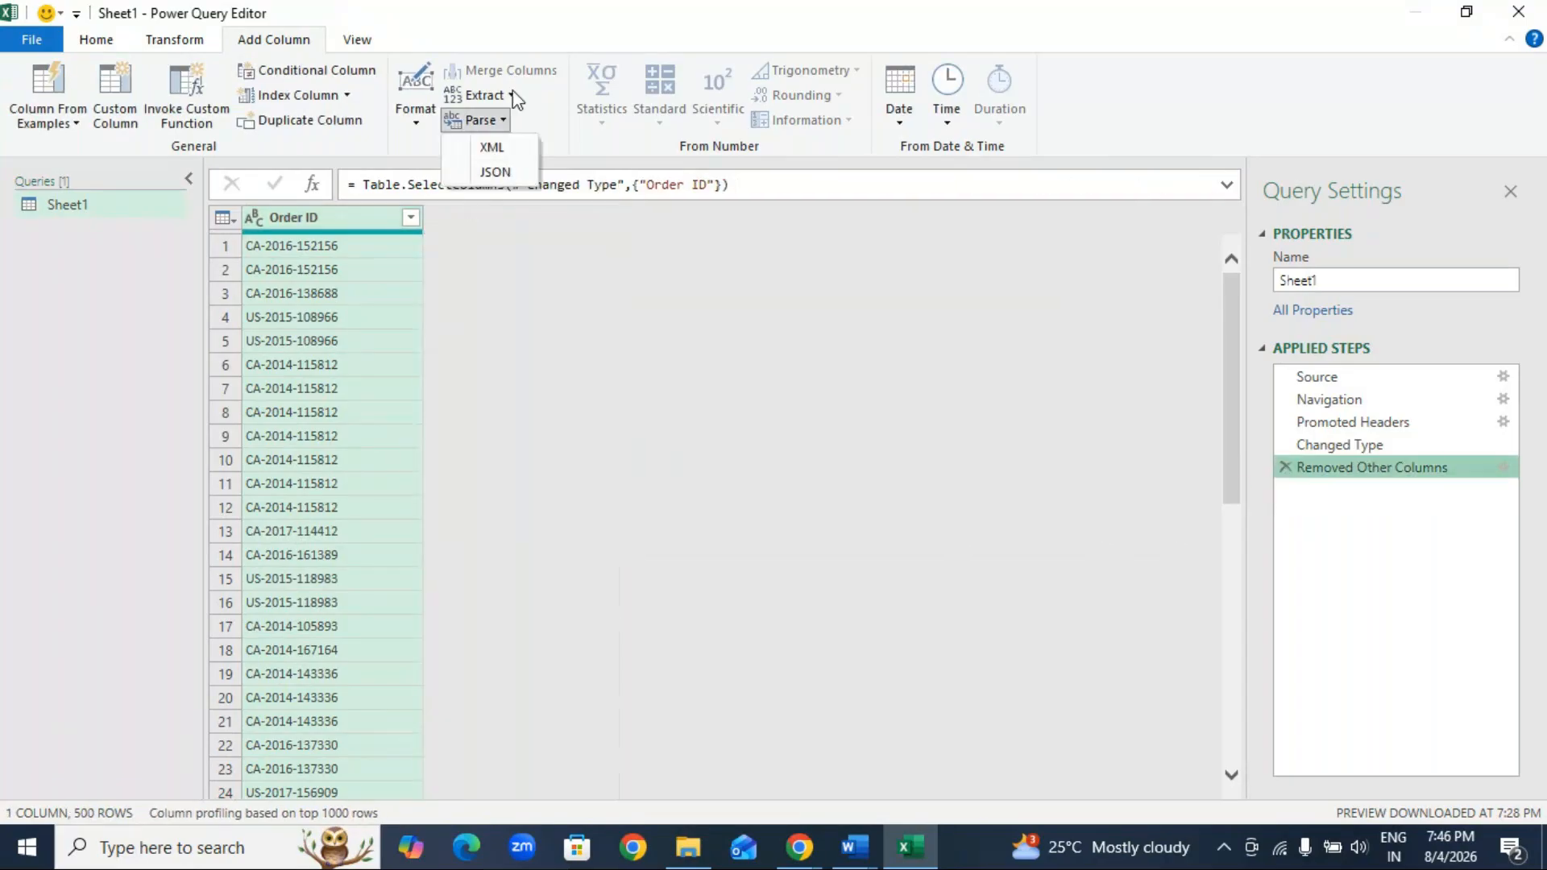
pyautogui.click(484, 95)
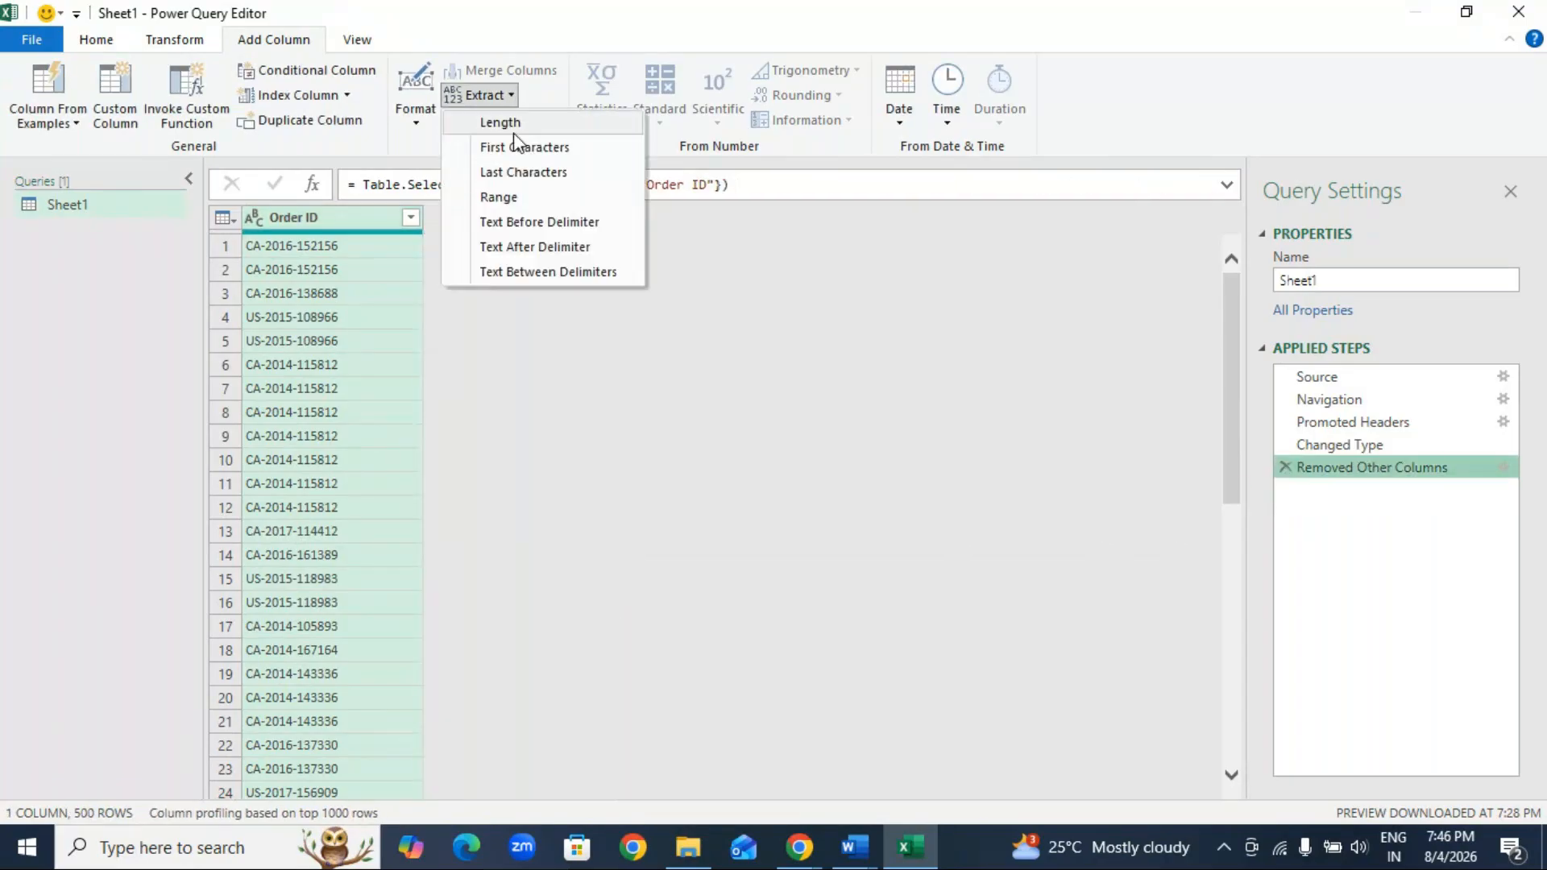
pyautogui.click(569, 248)
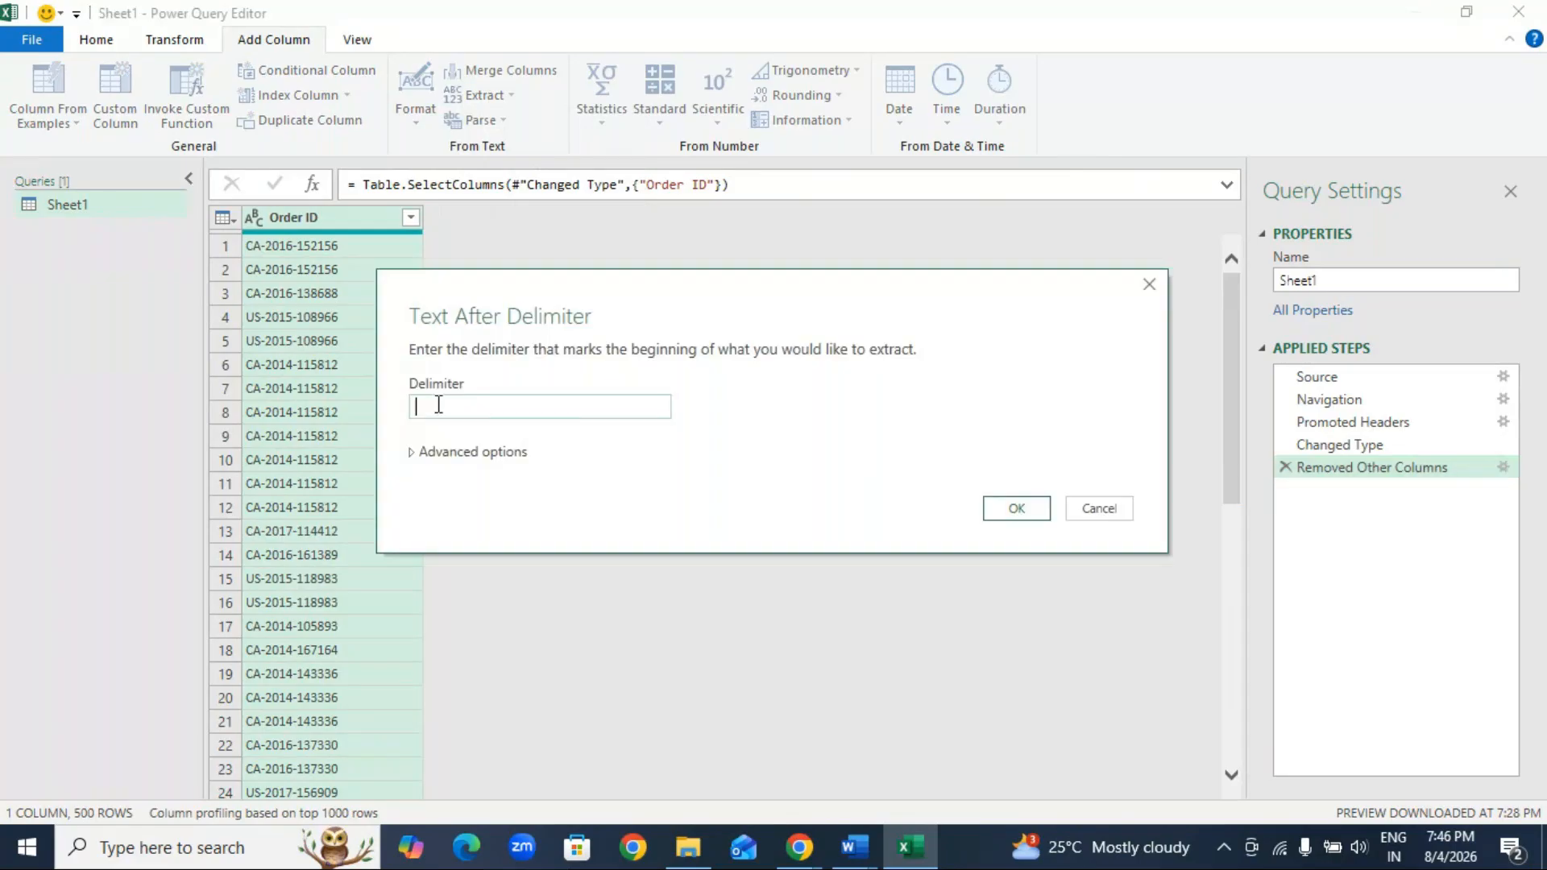
pyautogui.click(438, 405)
pyautogui.write('space')
pyautogui.click(1015, 508)
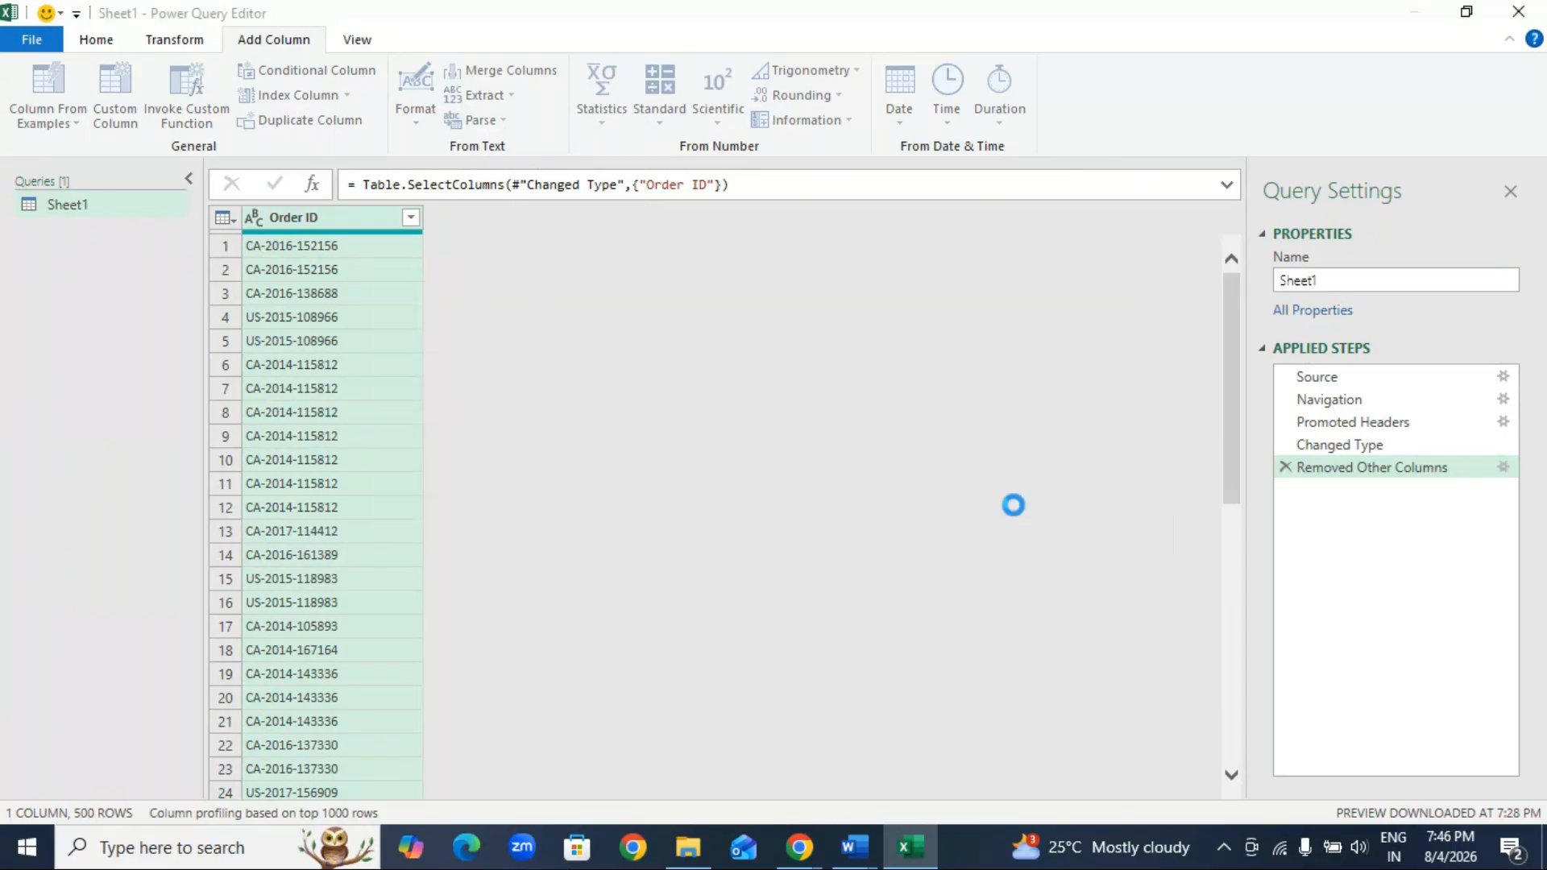
pyautogui.click(1285, 490)
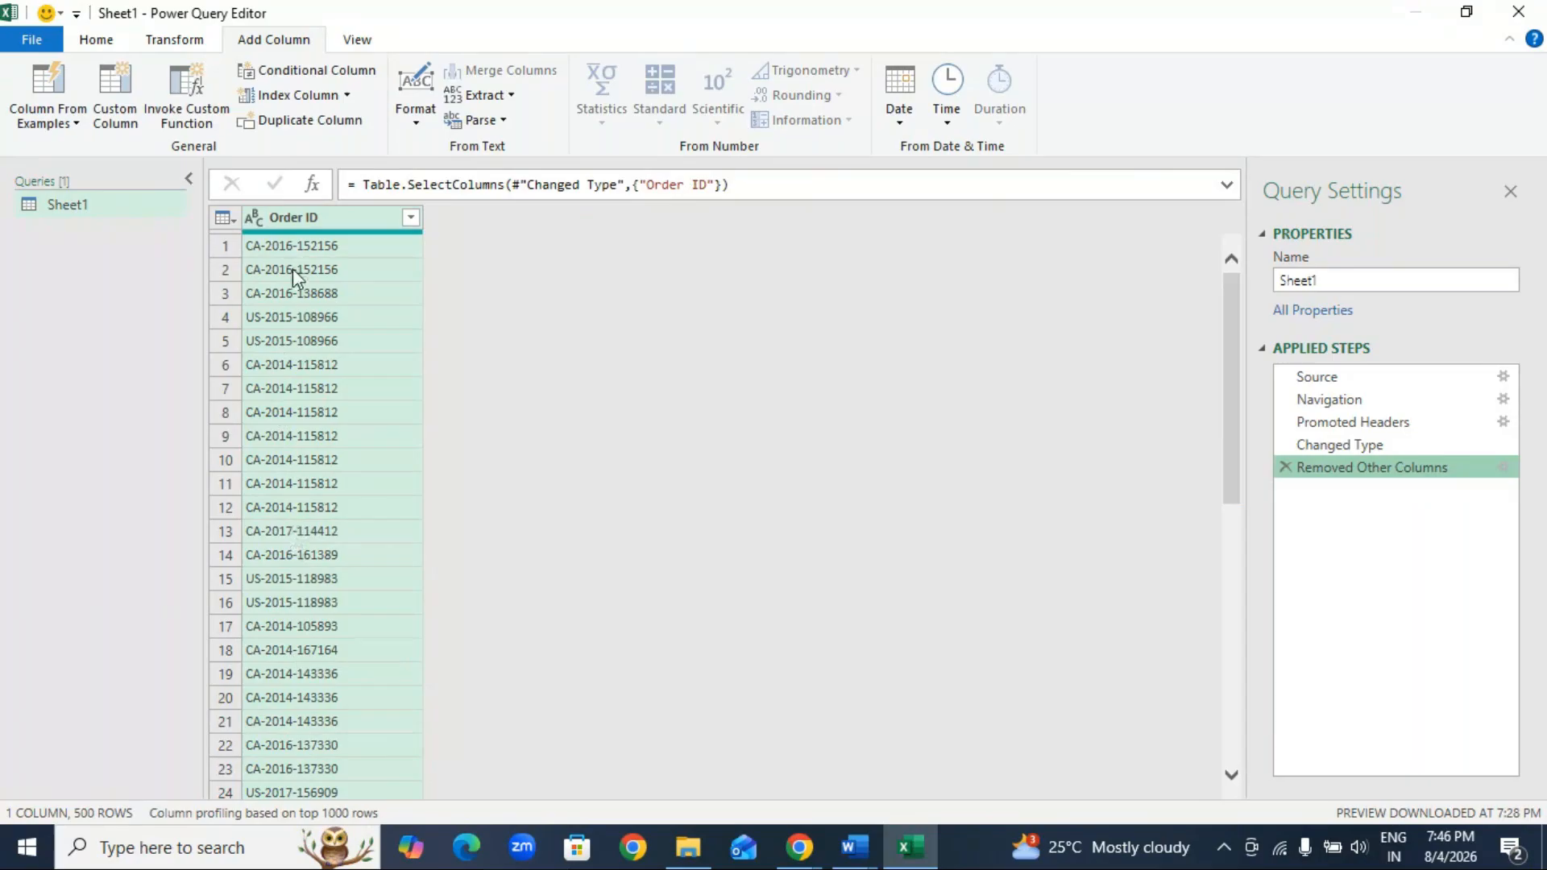
# Step: Extract the Order ID text before the delimiter "-" into a new column
pyautogui.click(486, 95)
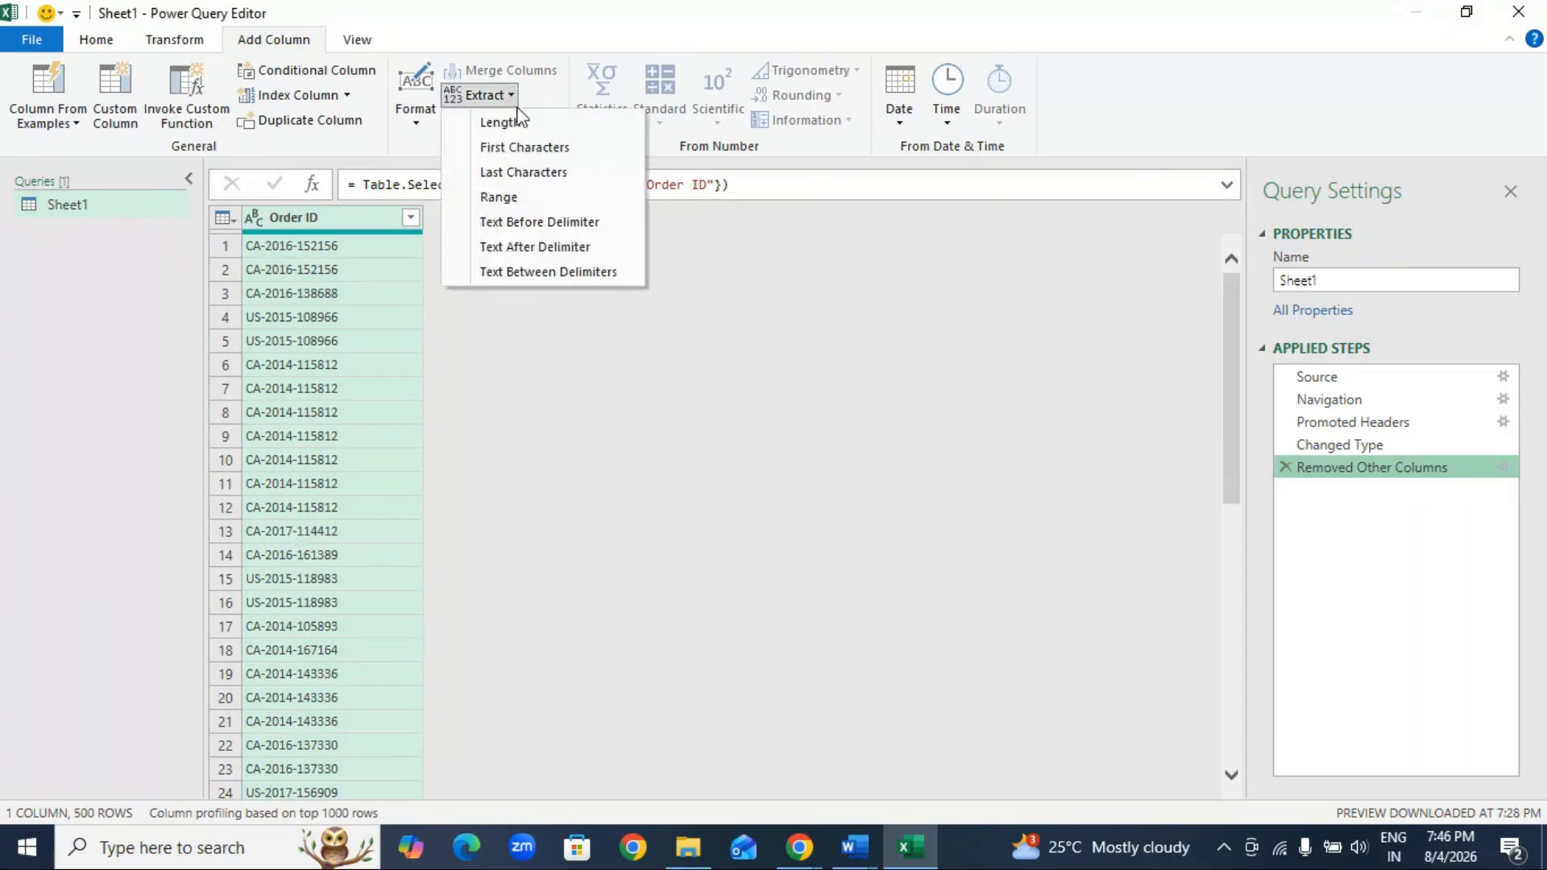
pyautogui.click(567, 233)
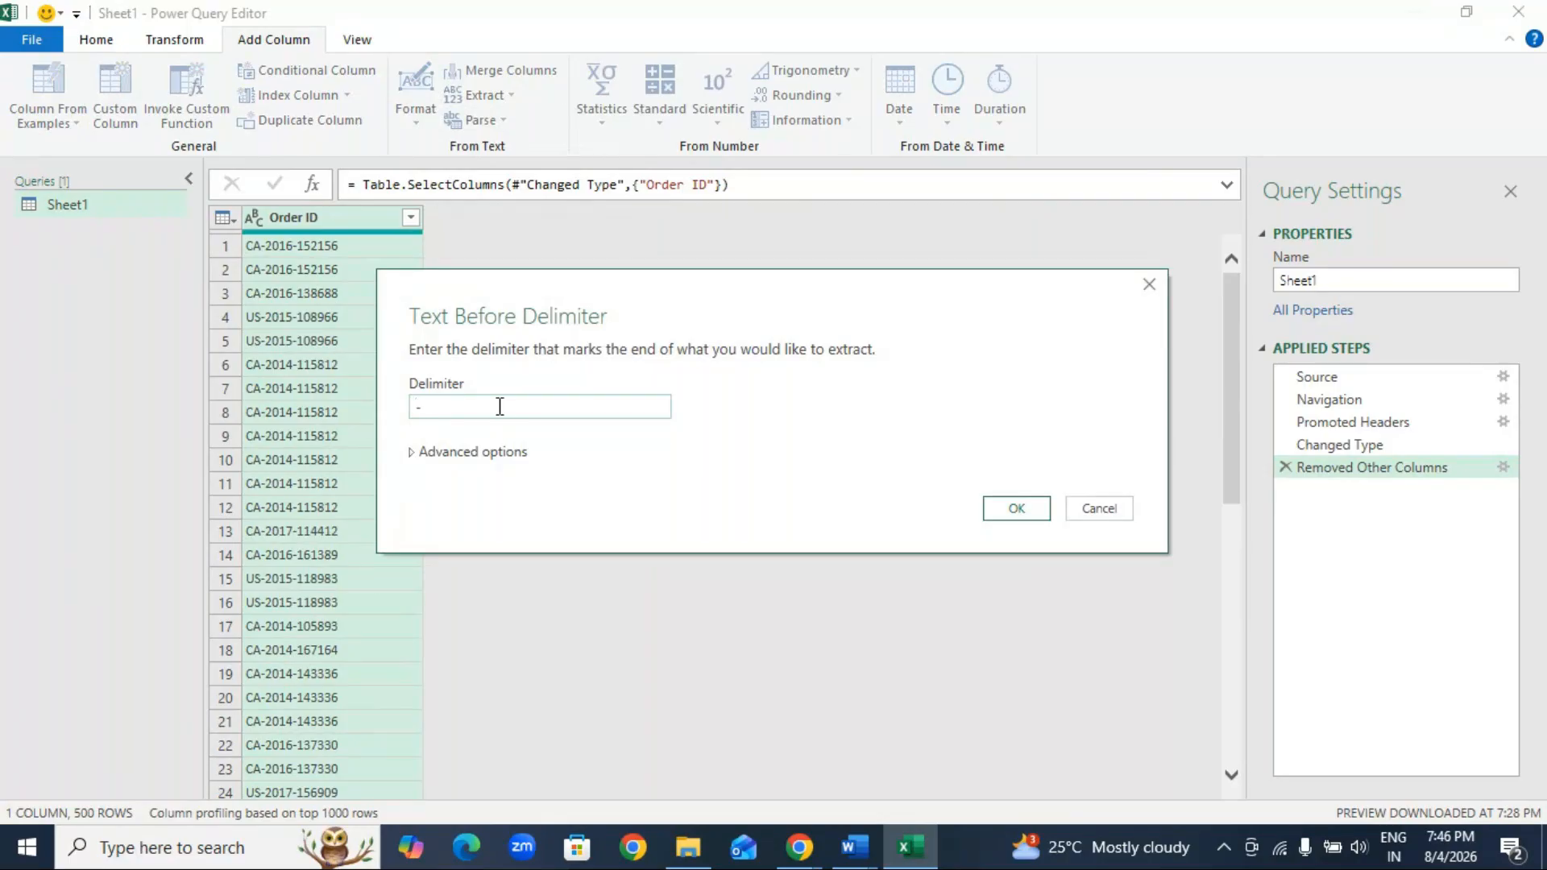
pyautogui.click(1019, 507)
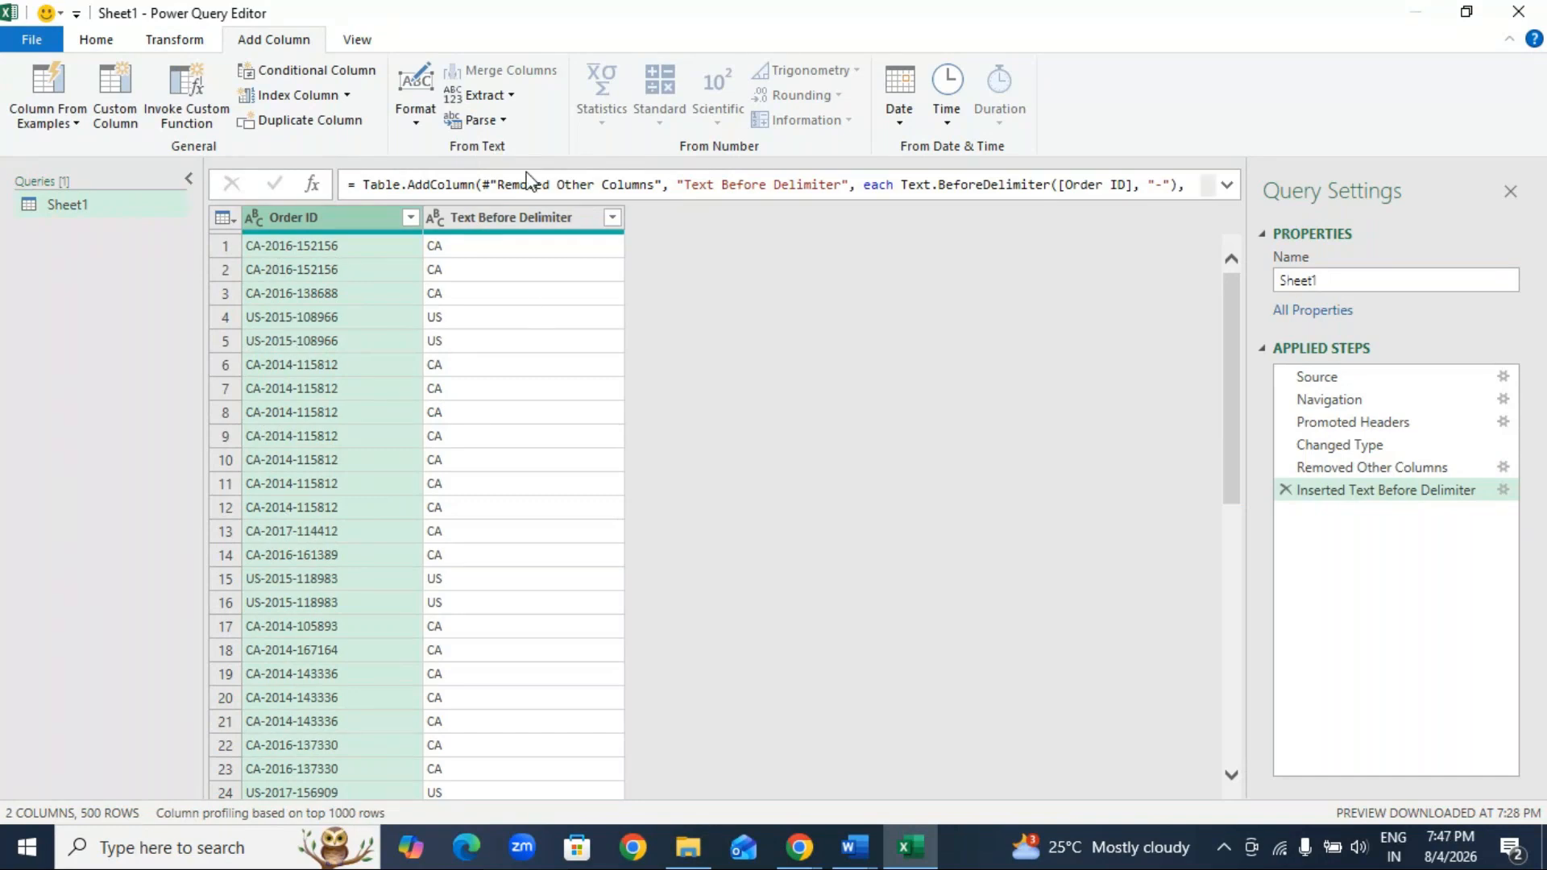
# Step: Extract the Order ID text after the delimiter "-" into a new column, and delete both inserted delimiter steps
pyautogui.click(513, 95)
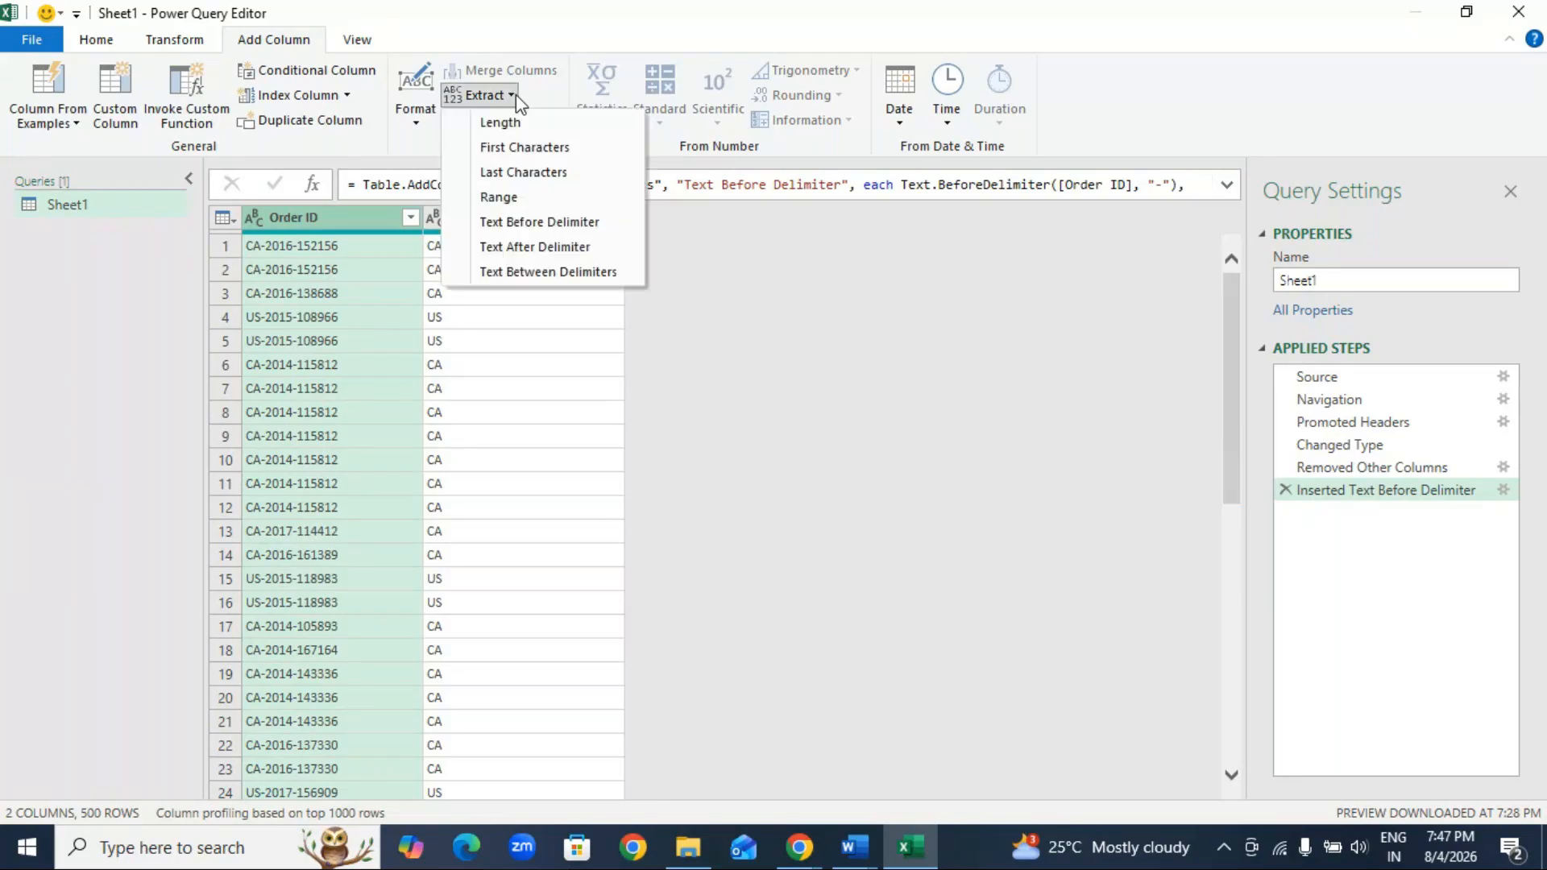
pyautogui.click(574, 248)
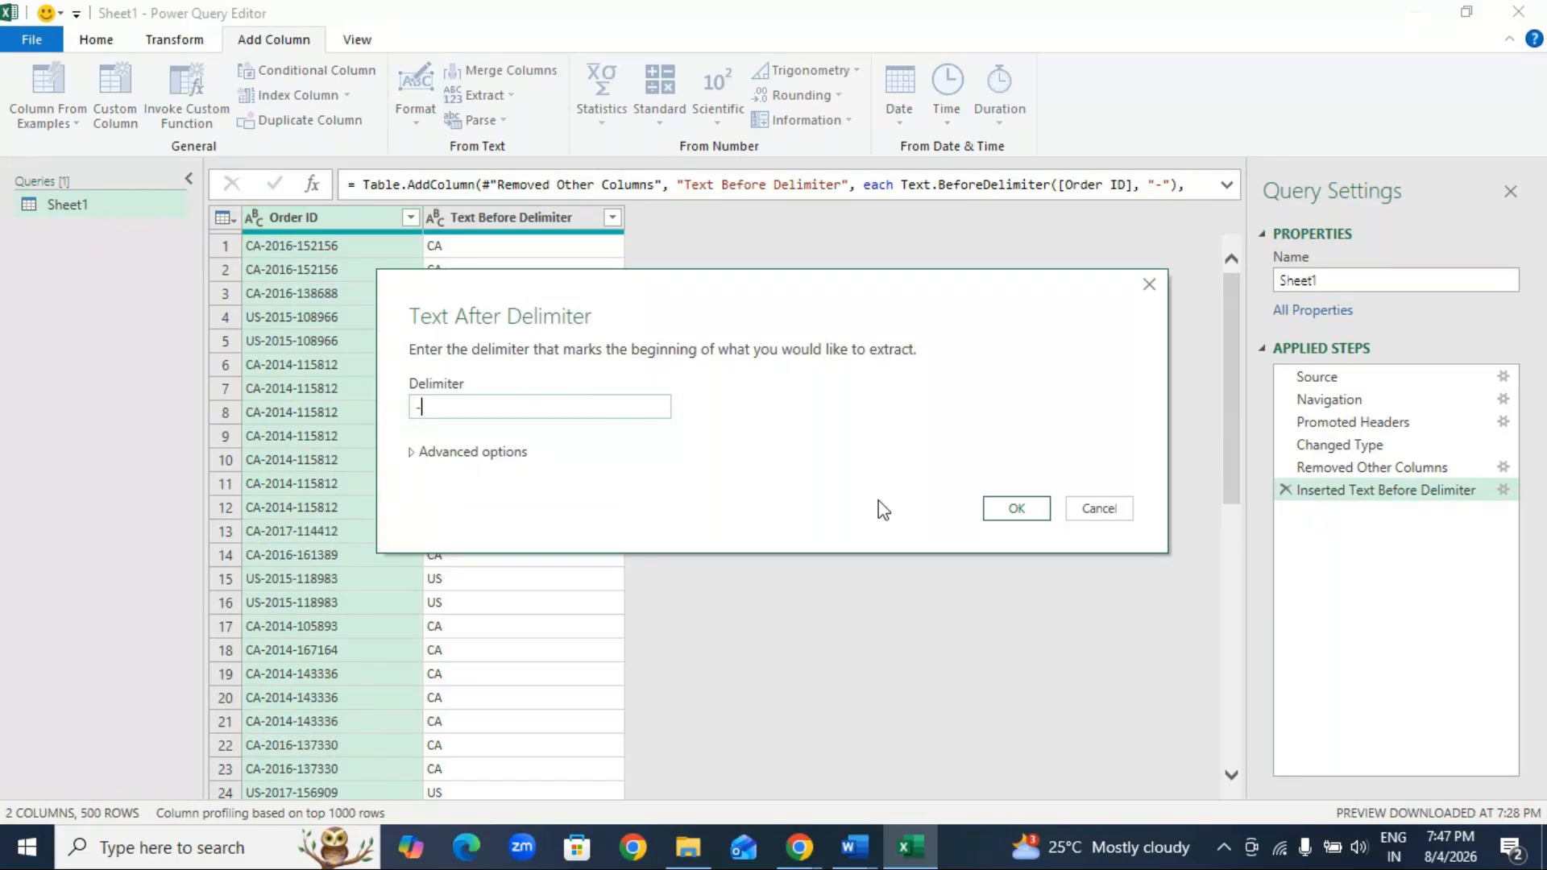
pyautogui.click(1013, 508)
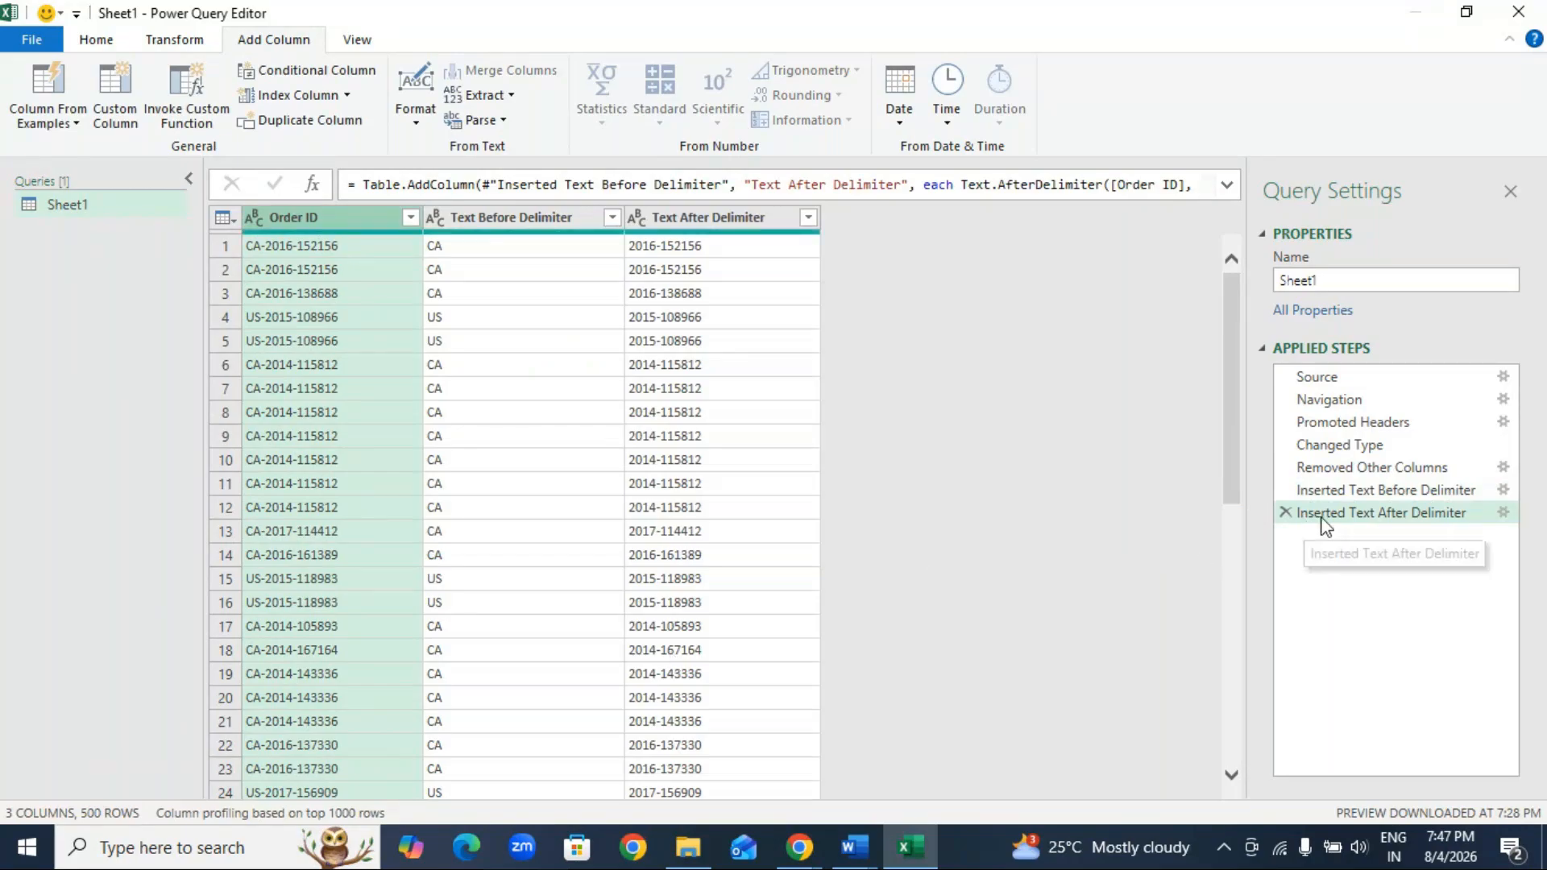
pyautogui.click(1287, 513)
pyautogui.click(1287, 491)
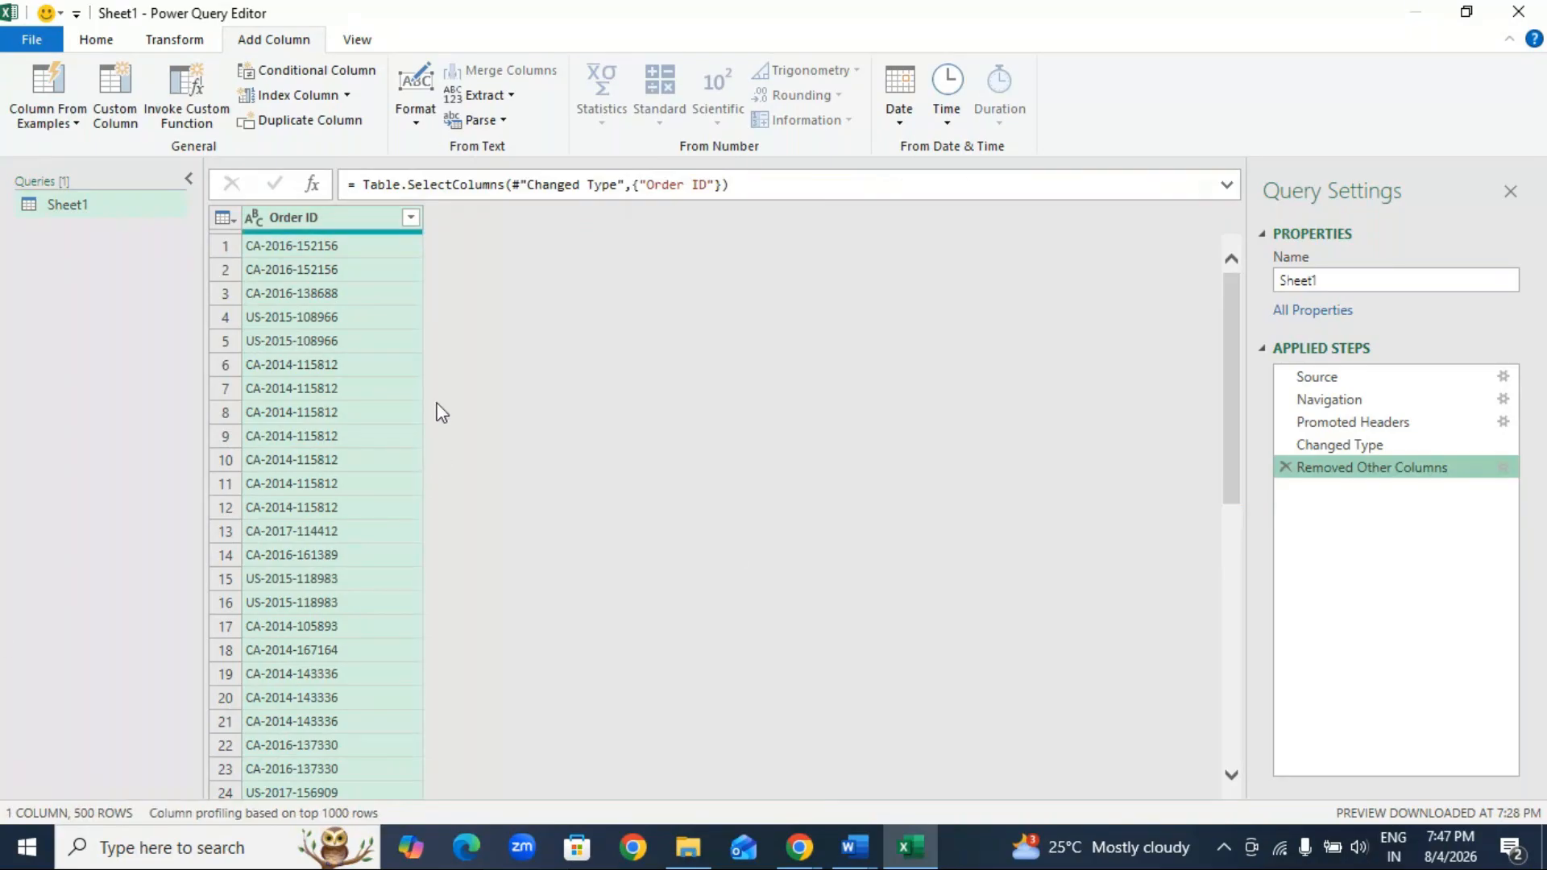
pyautogui.click(493, 120)
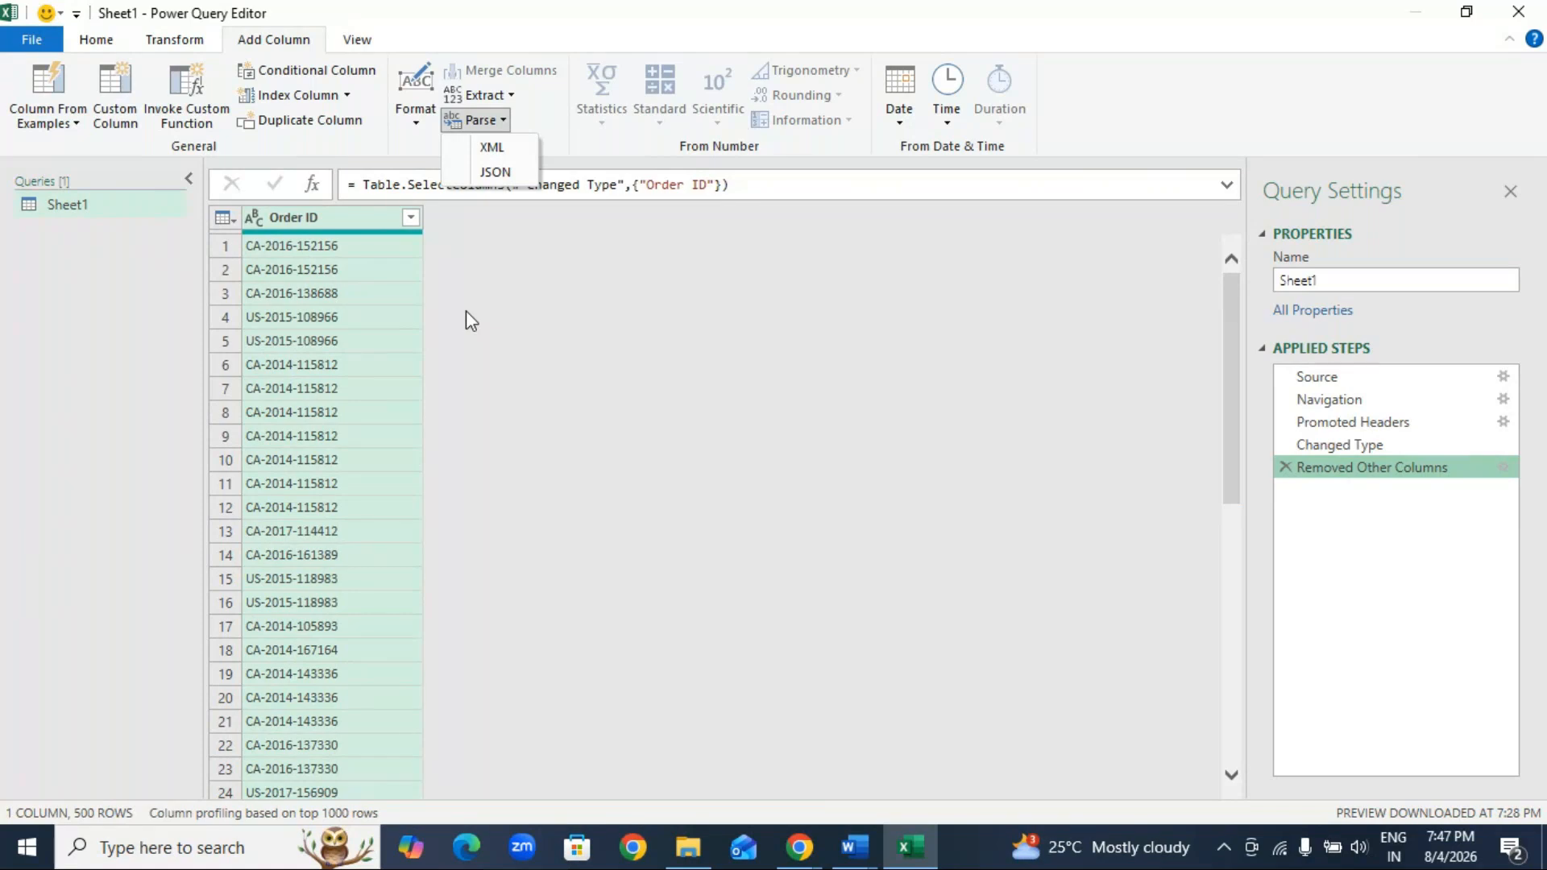
pyautogui.click(902, 121)
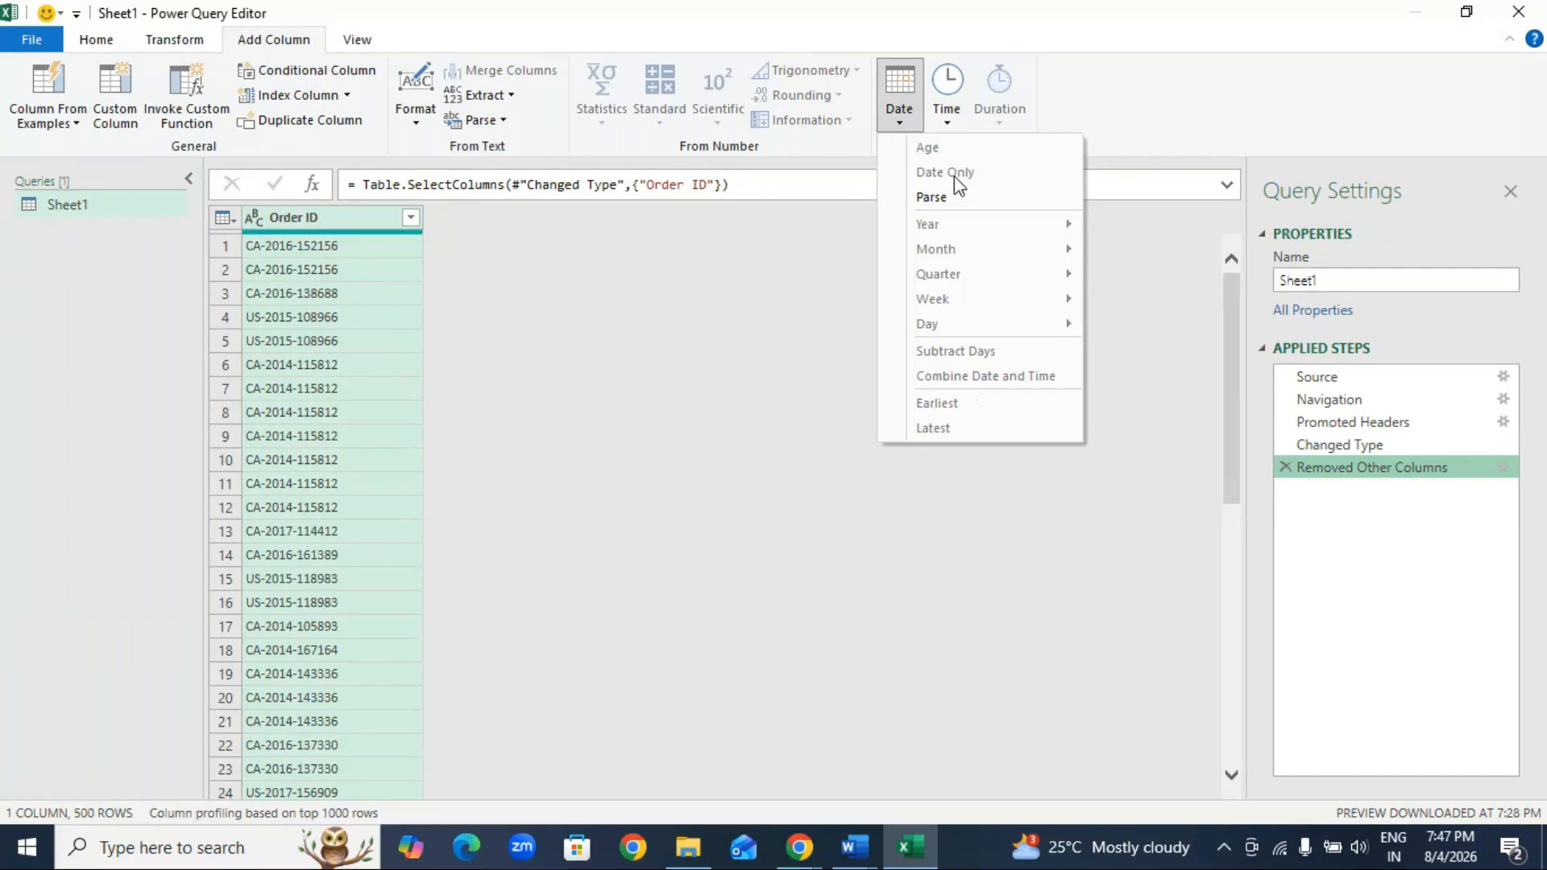
pyautogui.click(596, 333)
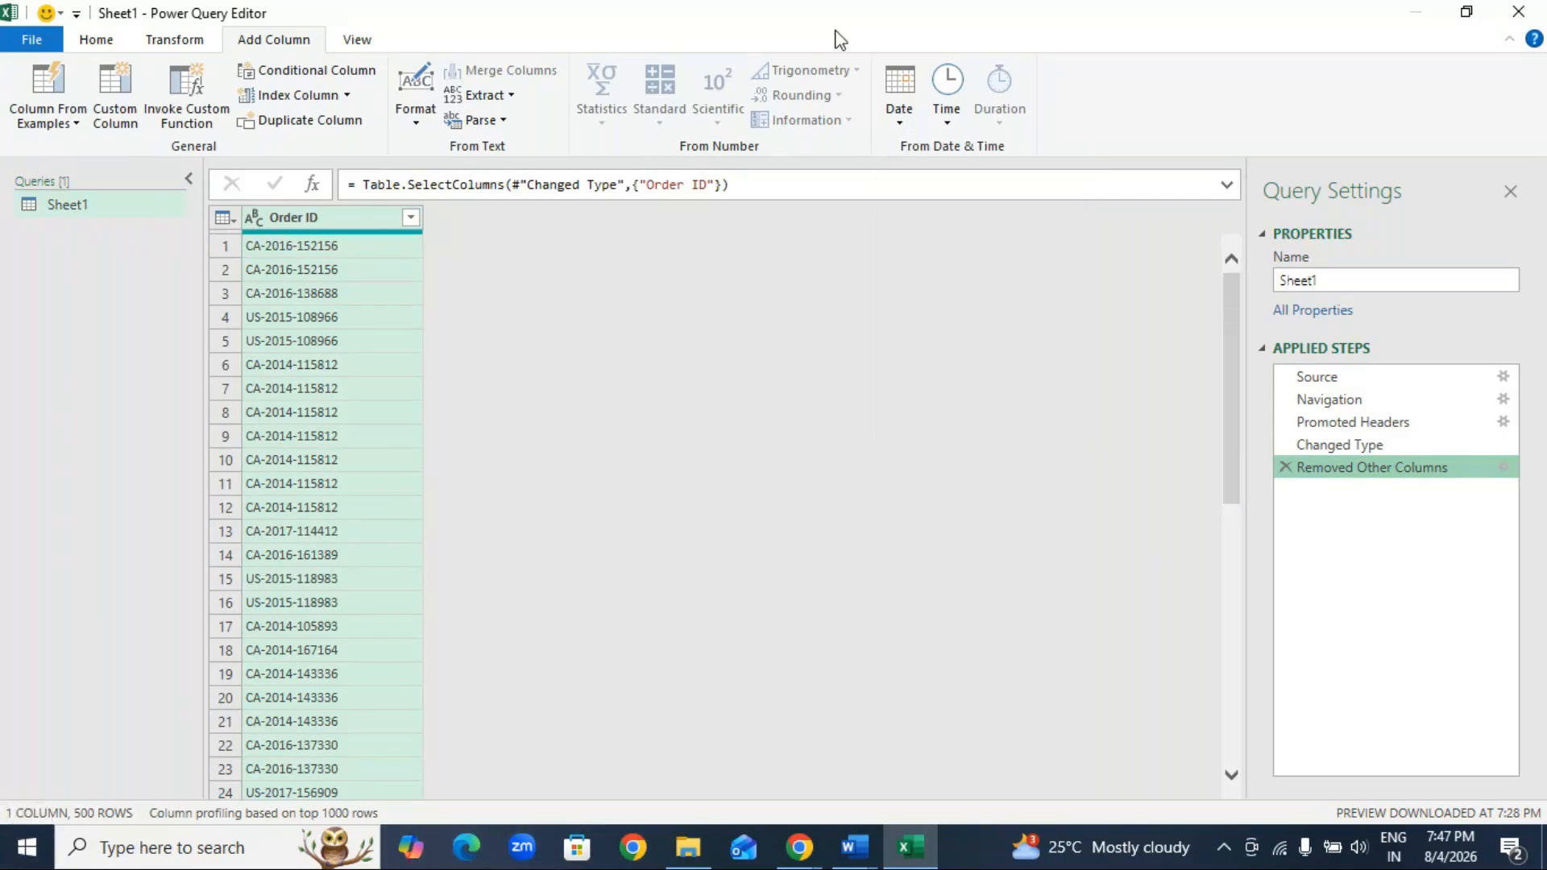
# Step: Delete the Removed Other Columns step to restore the full table, and keep only the City and State columns
pyautogui.click(1286, 467)
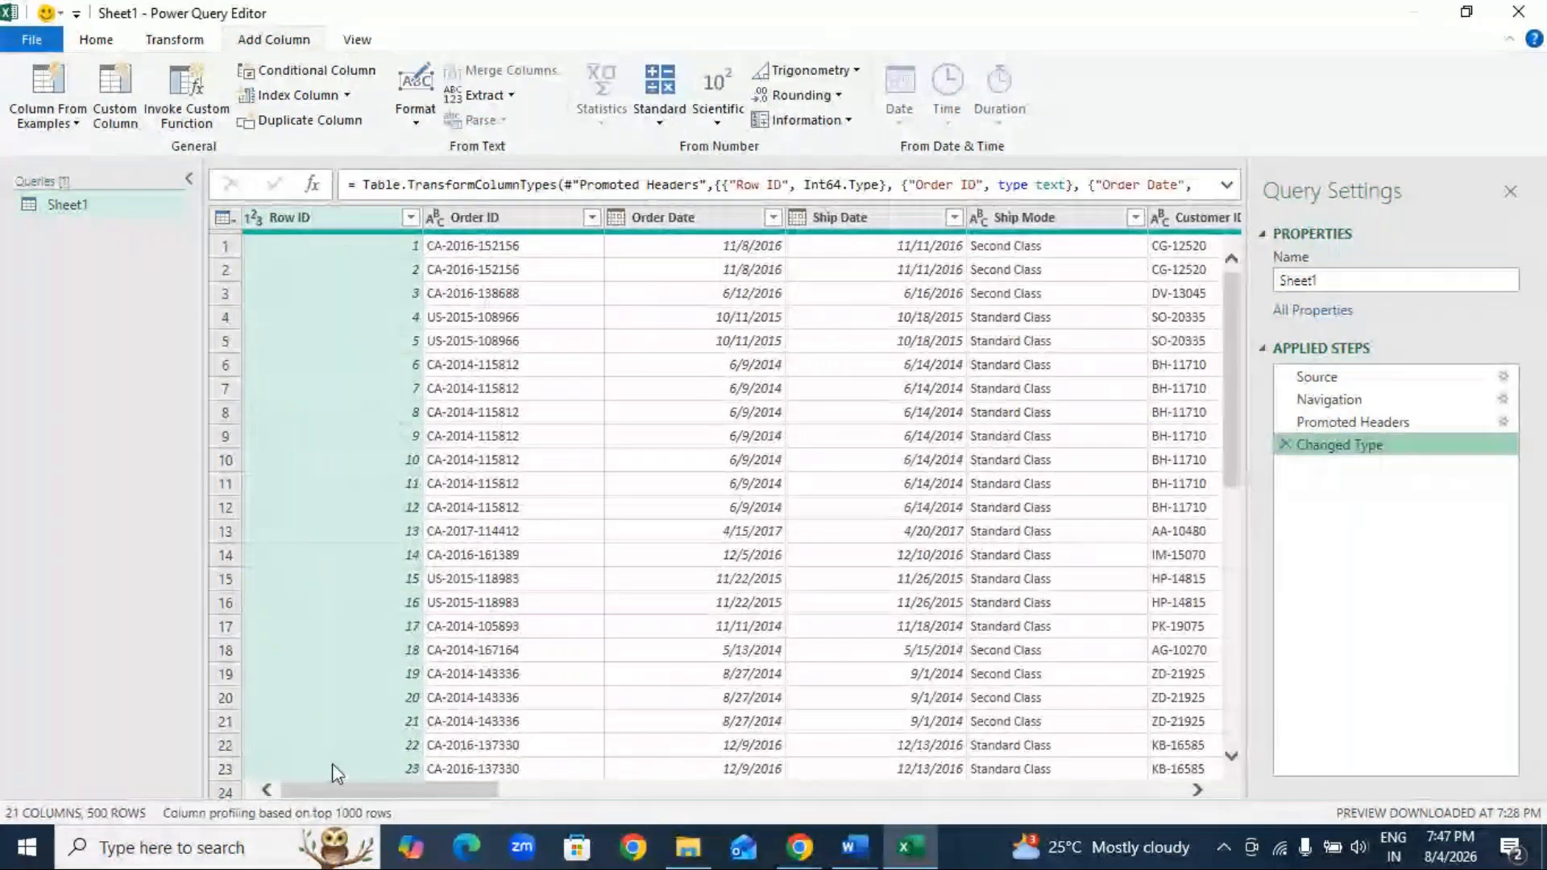
pyautogui.moveTo(442, 790); pyautogui.dragTo(661, 804)
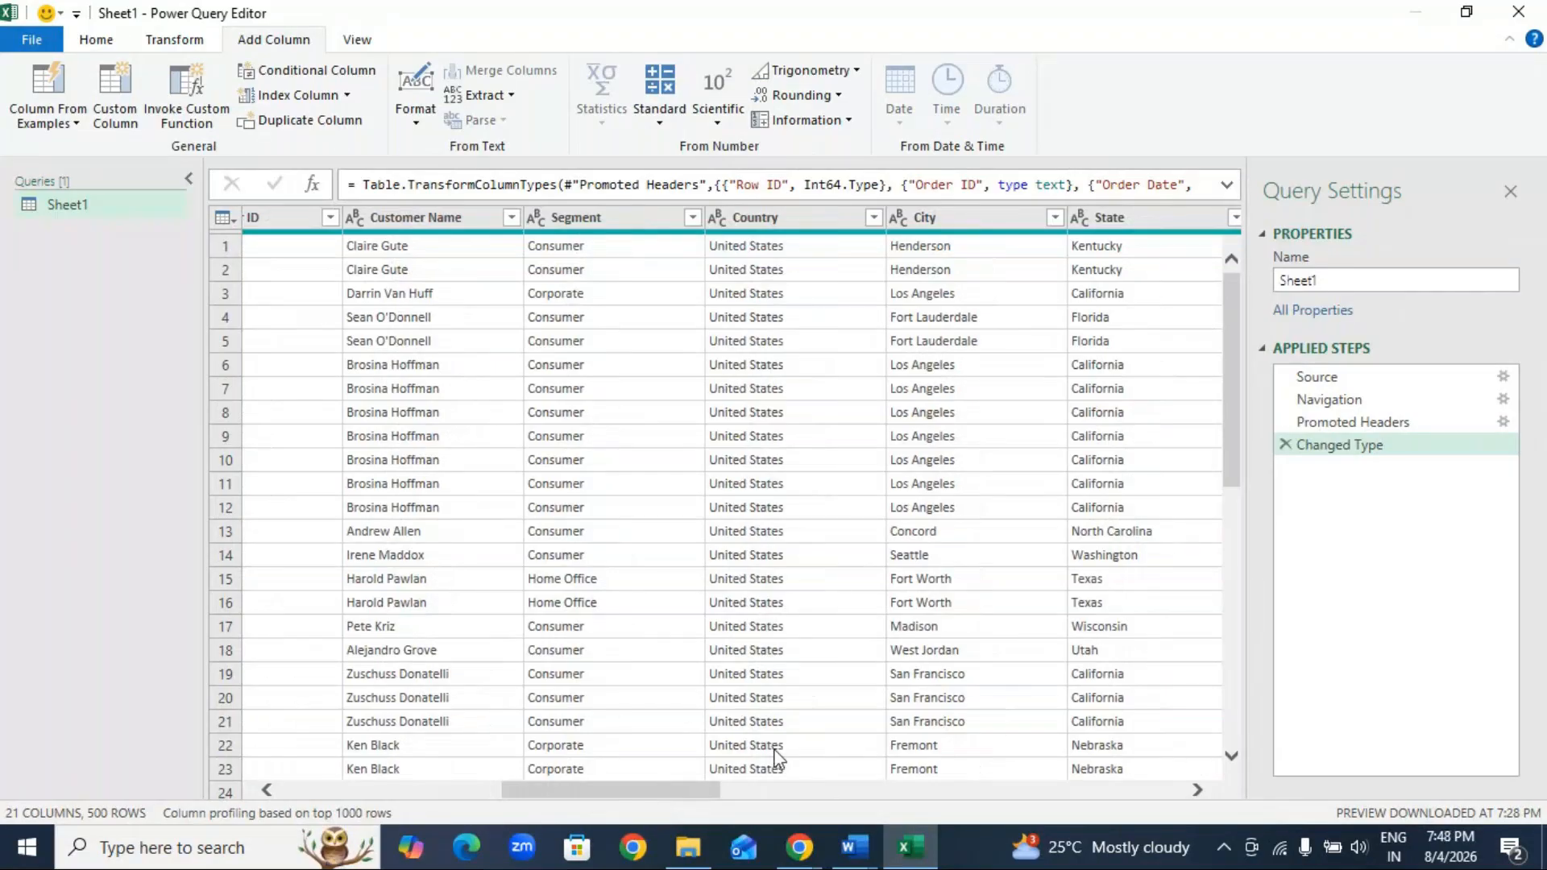
pyautogui.click(974, 221)
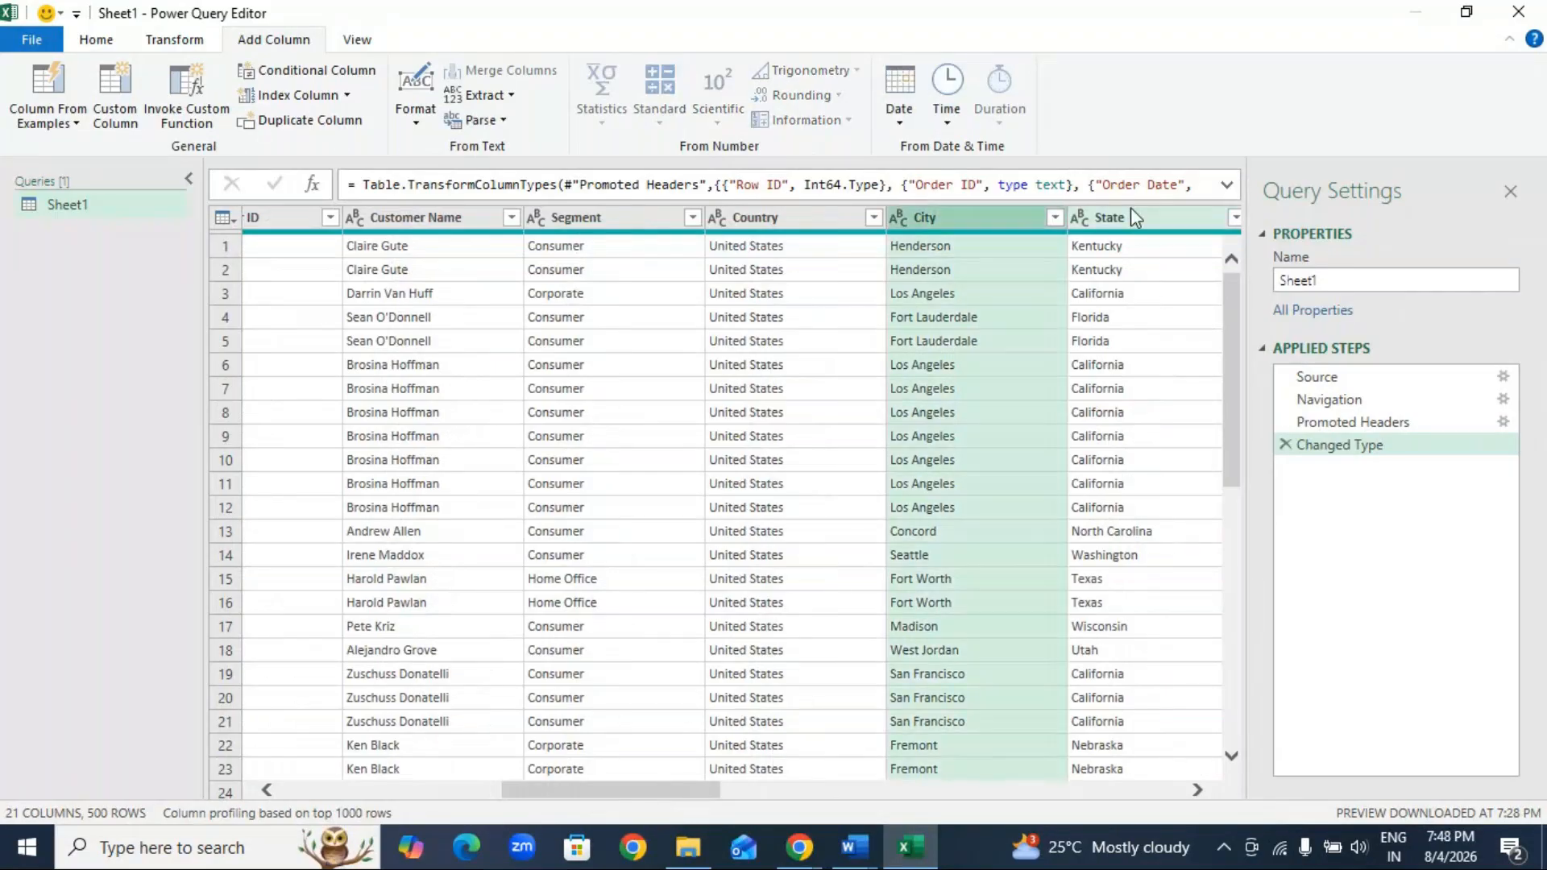
pyautogui.click(1130, 212)
pyautogui.click(974, 213)
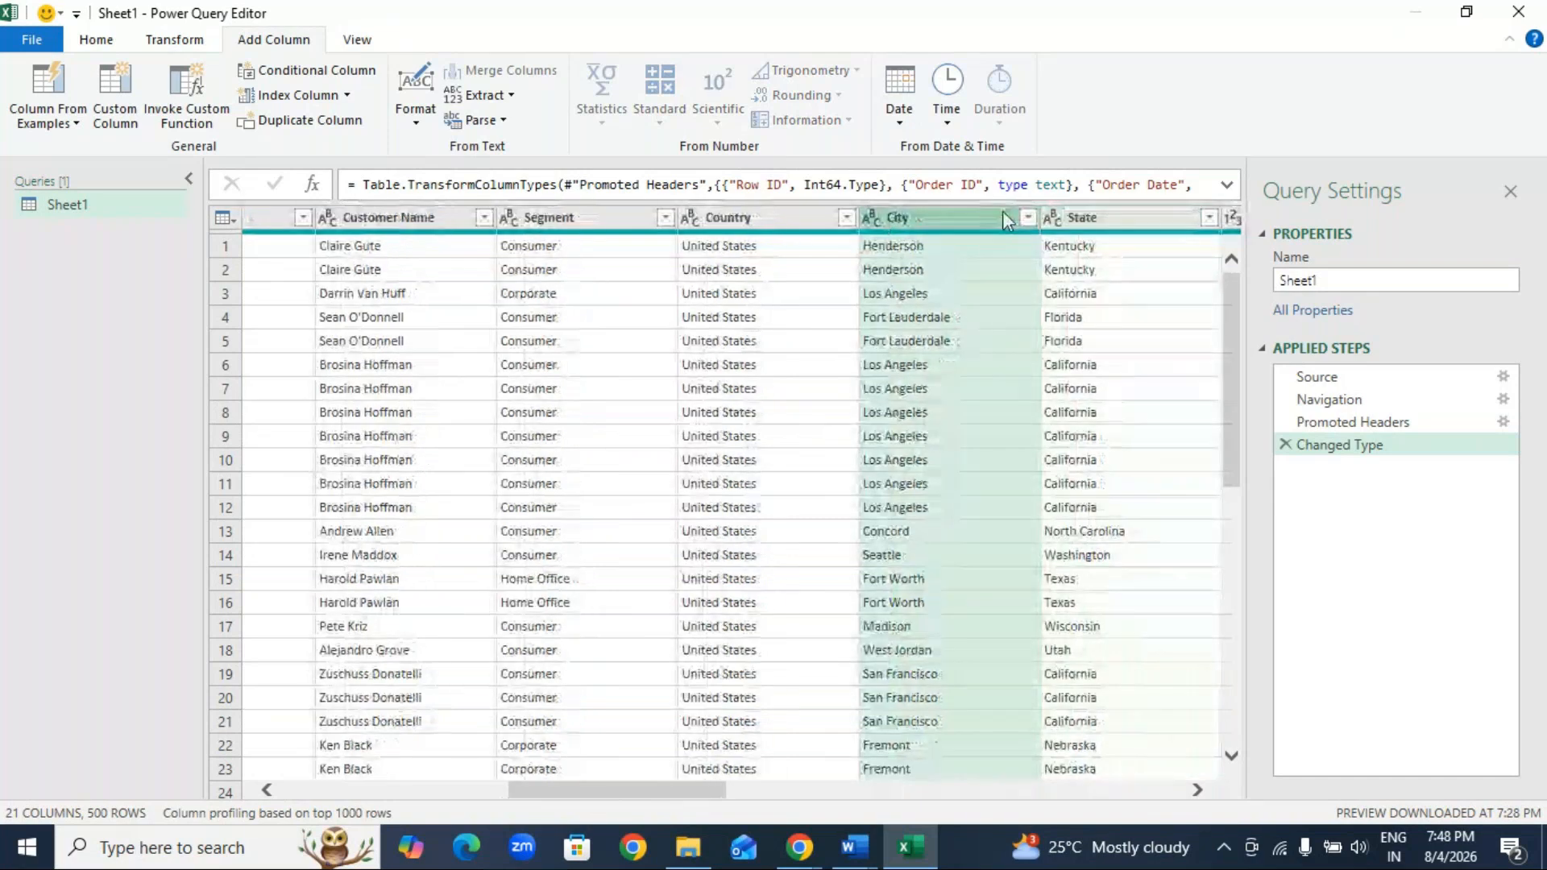
pyautogui.keyDown('ctrl'); pyautogui.click(1110, 214); pyautogui.keyUp('ctrl')
pyautogui.rightClick(1110, 213)
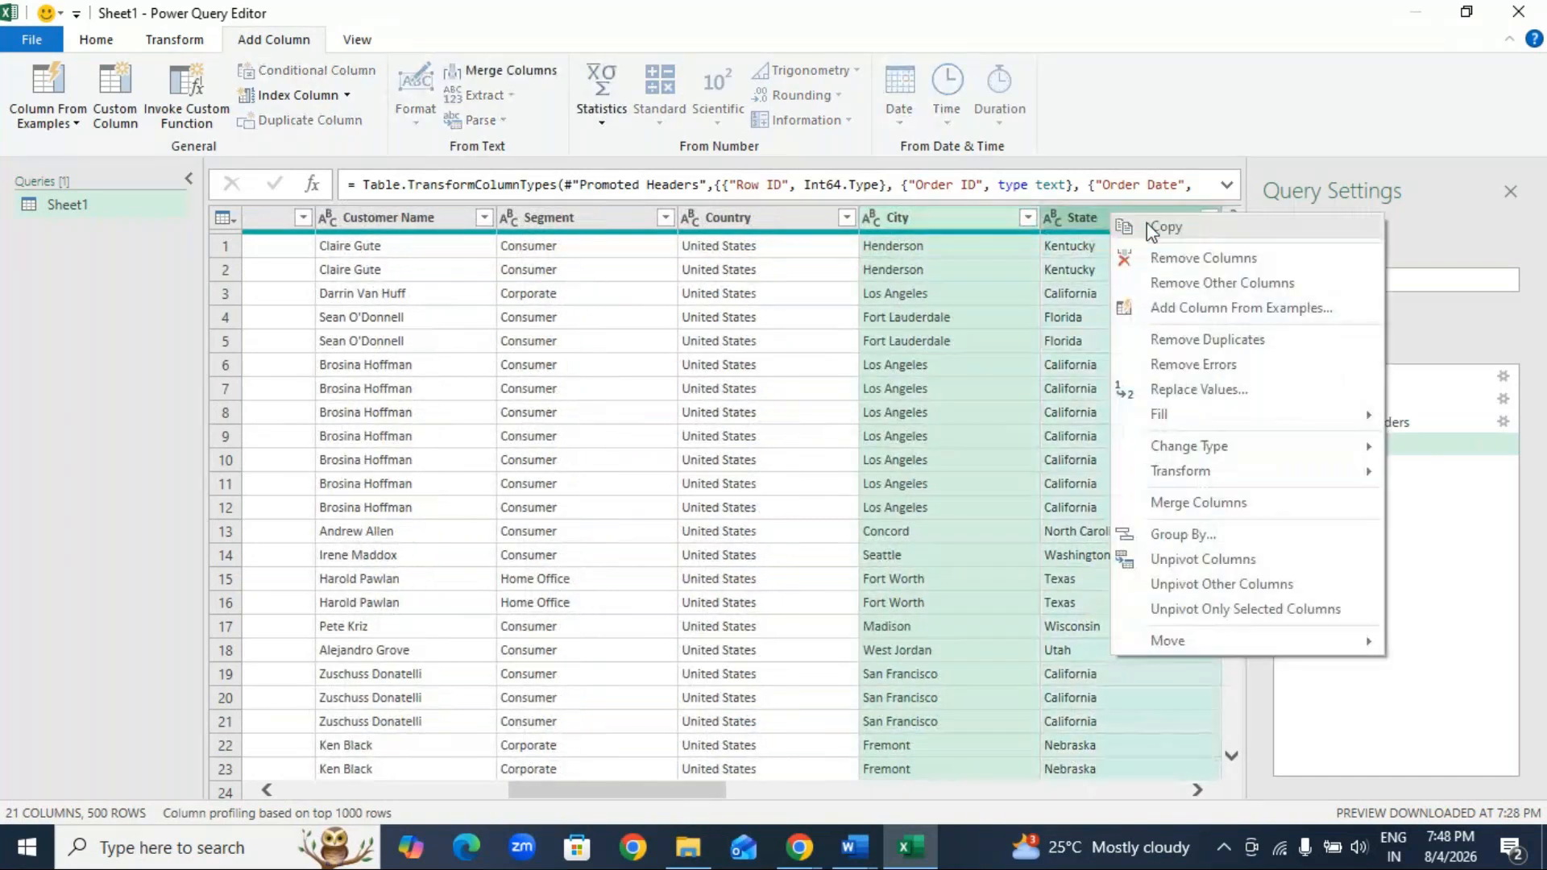
pyautogui.click(1230, 280)
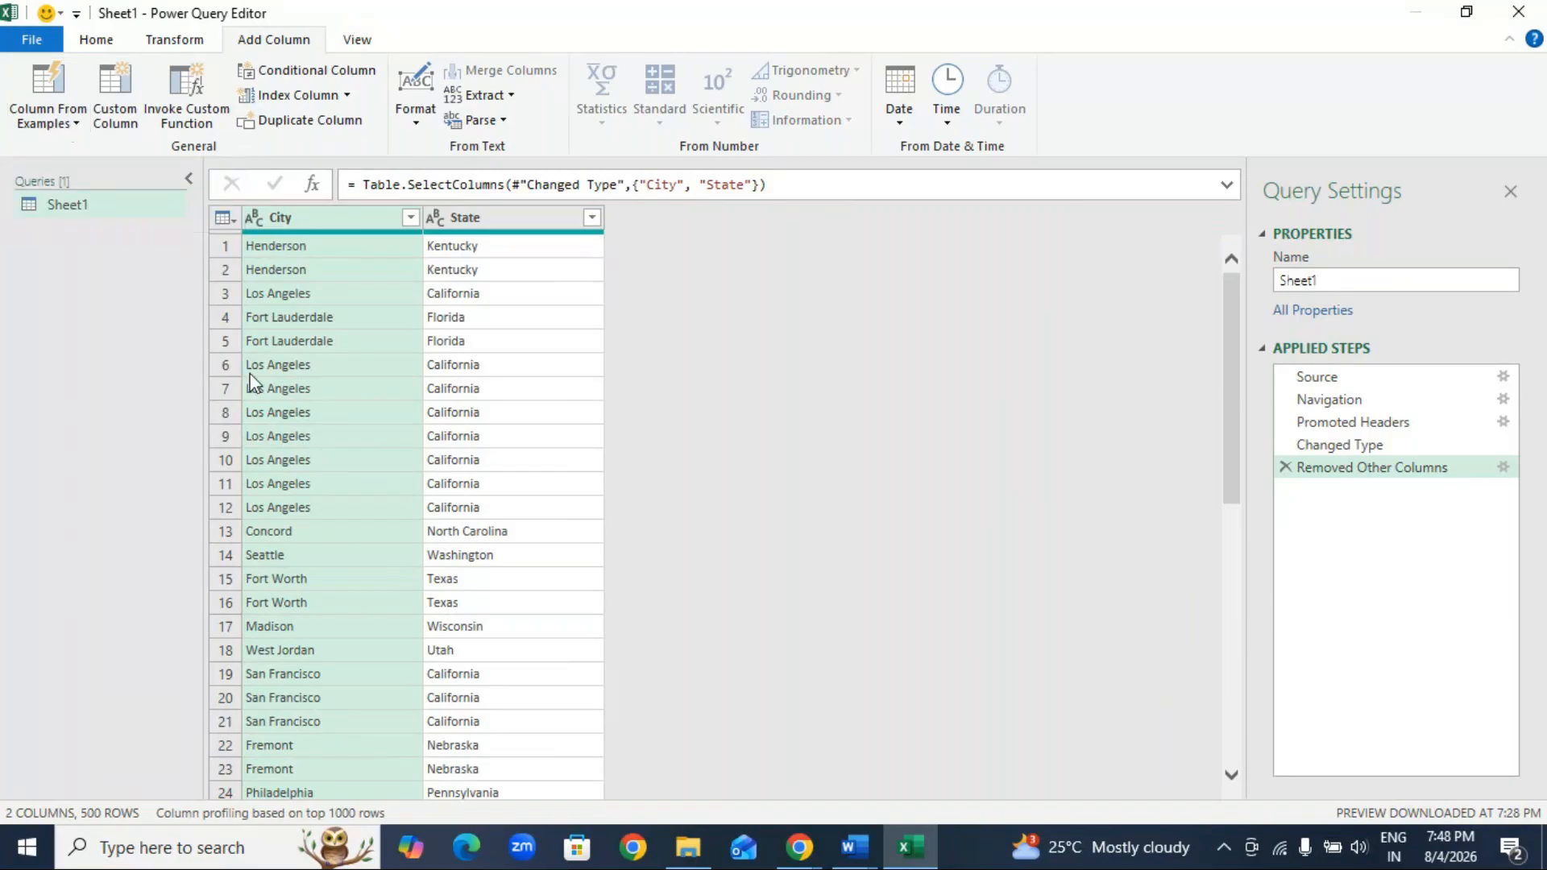
pyautogui.click(510, 93)
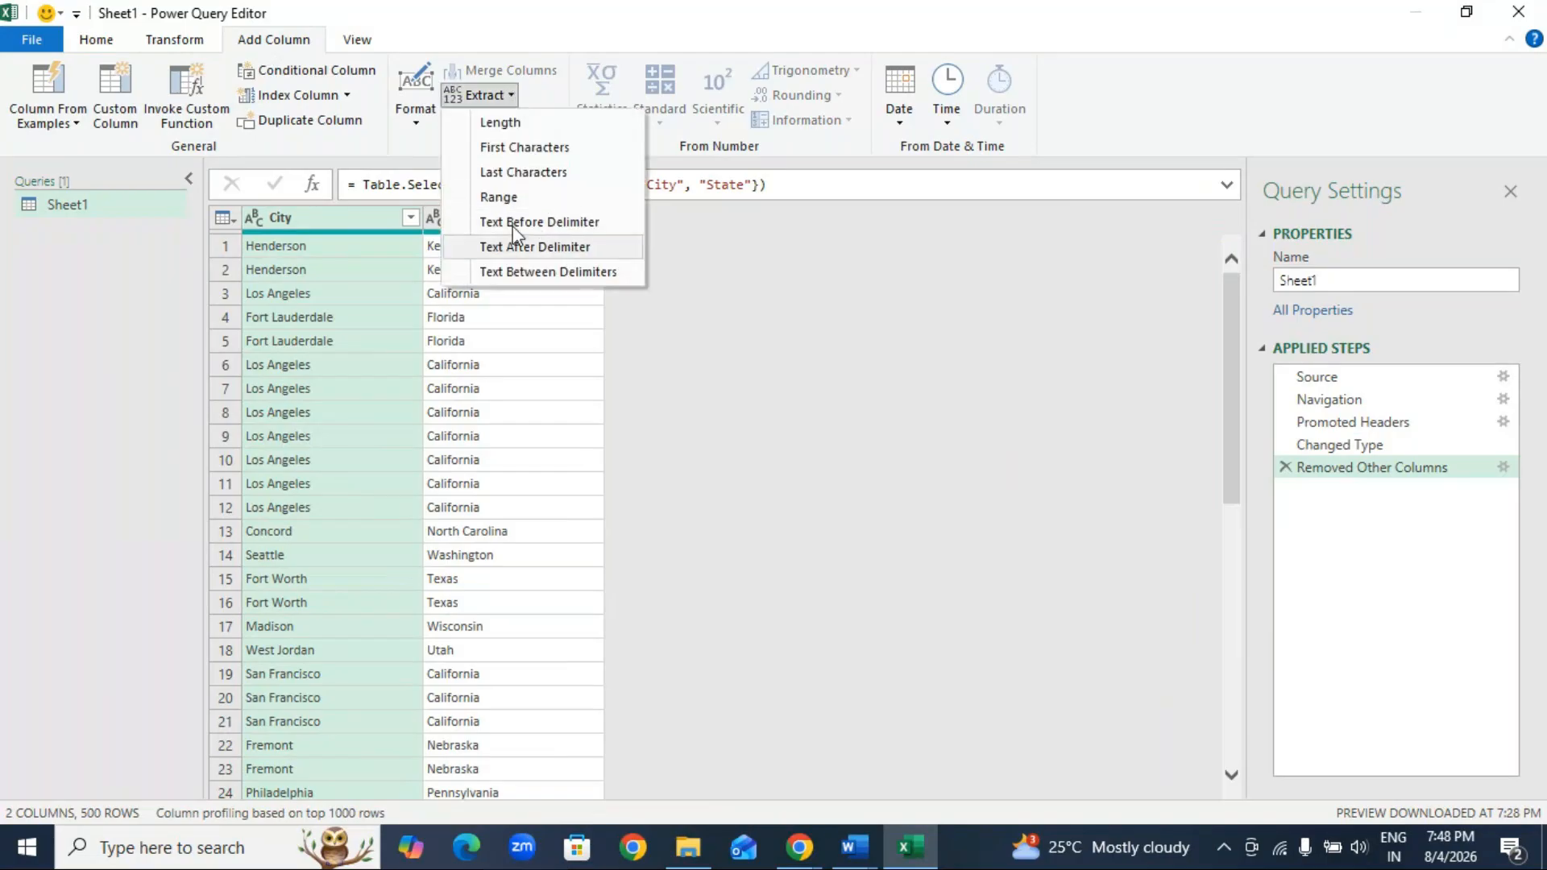
pyautogui.click(415, 109)
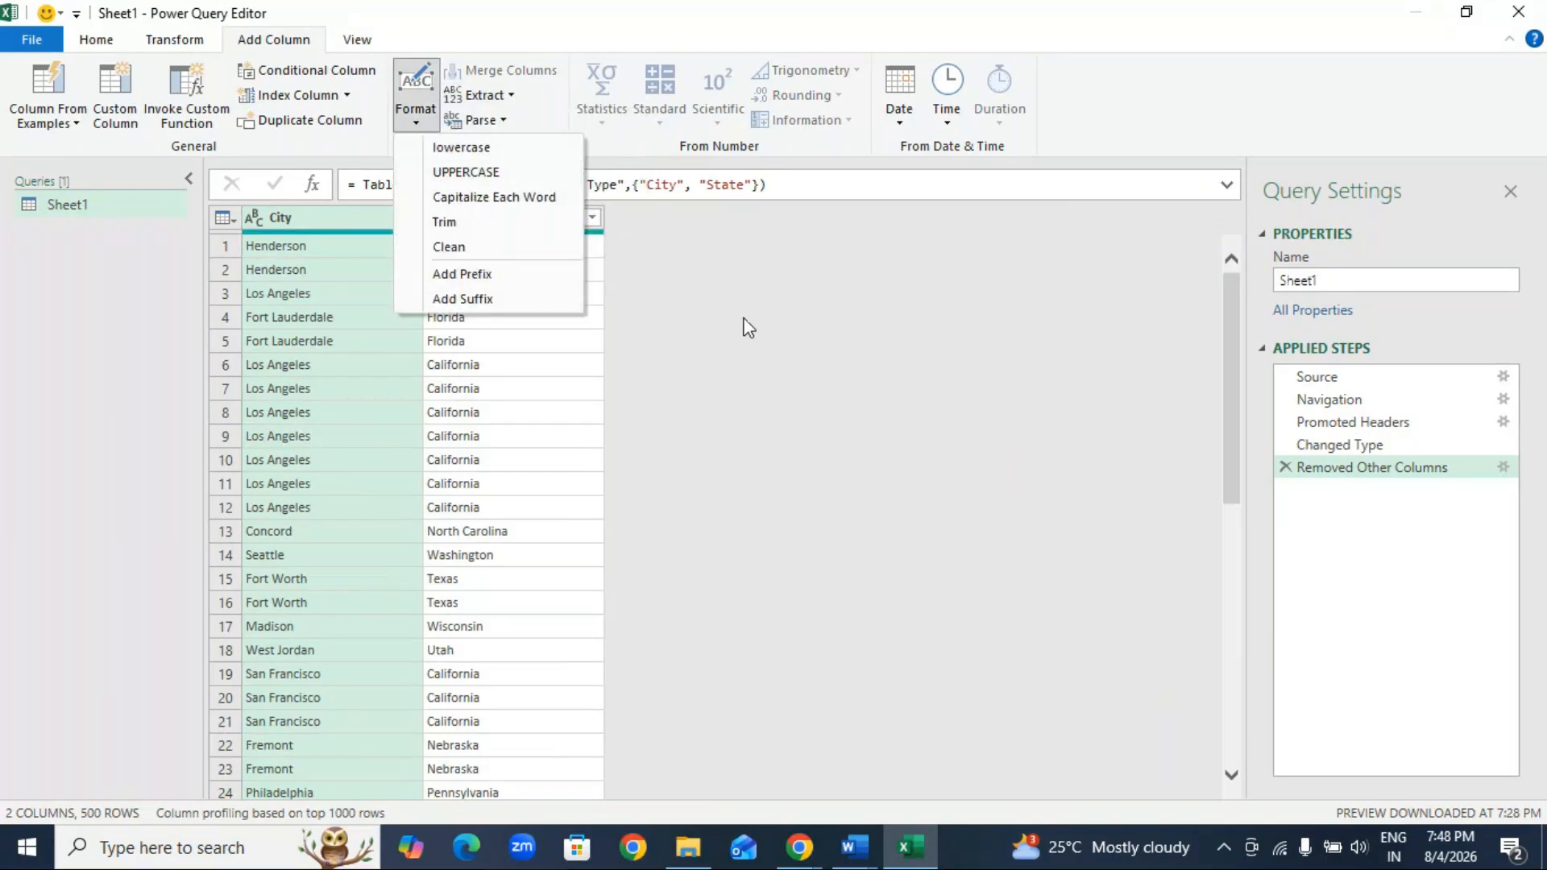
pyautogui.click(684, 305)
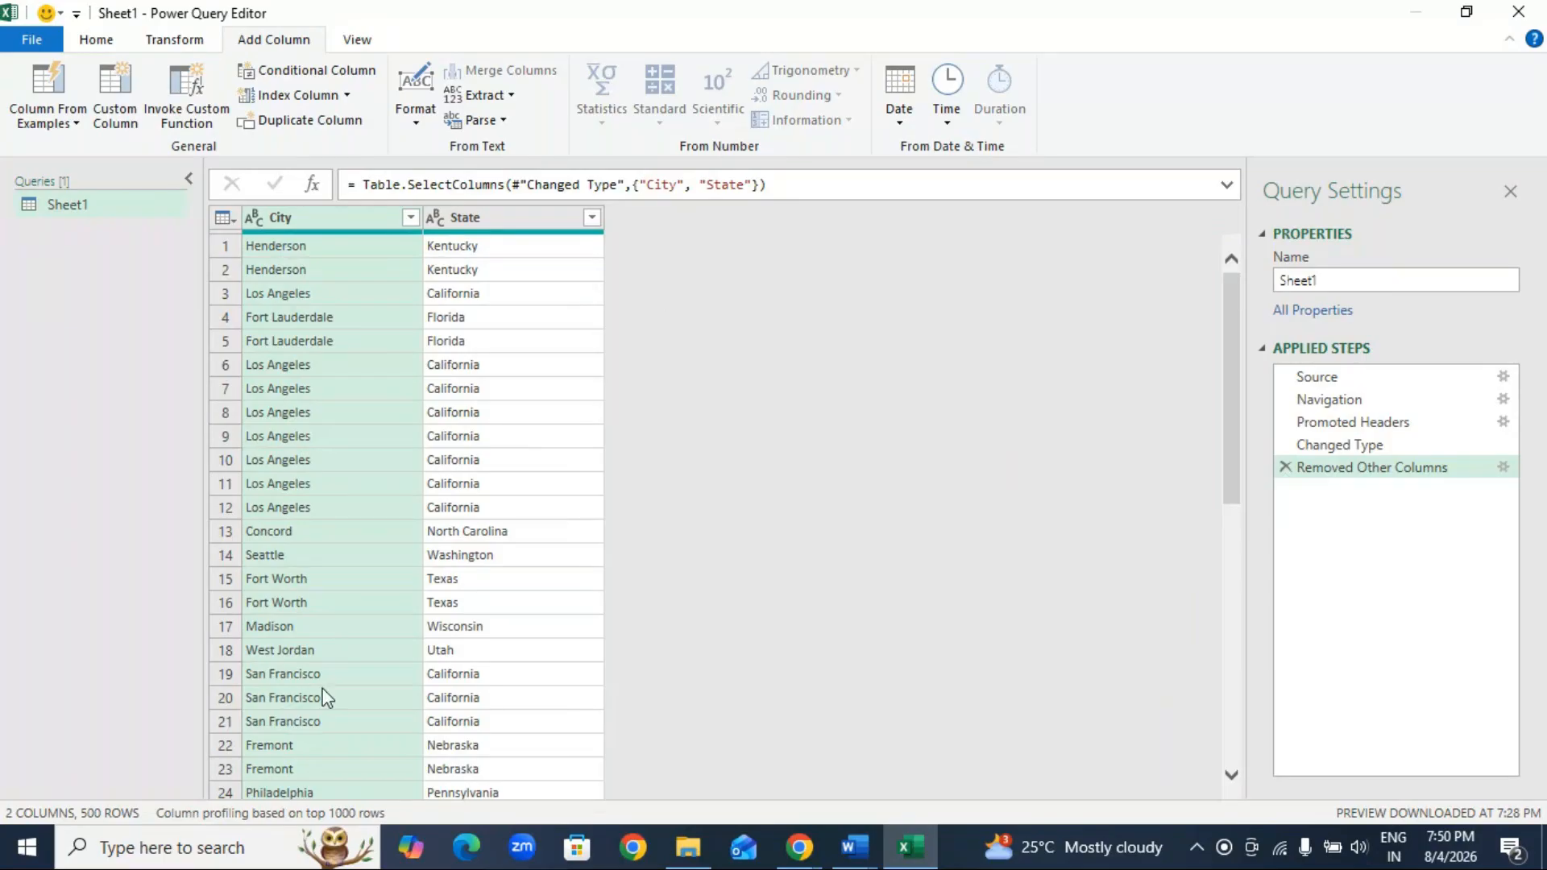
# Step: Switch to GoTo Meeting, send the chat message "any doubts?" to everyone, and return to the Power Query Editor
pyautogui.click(793, 852)
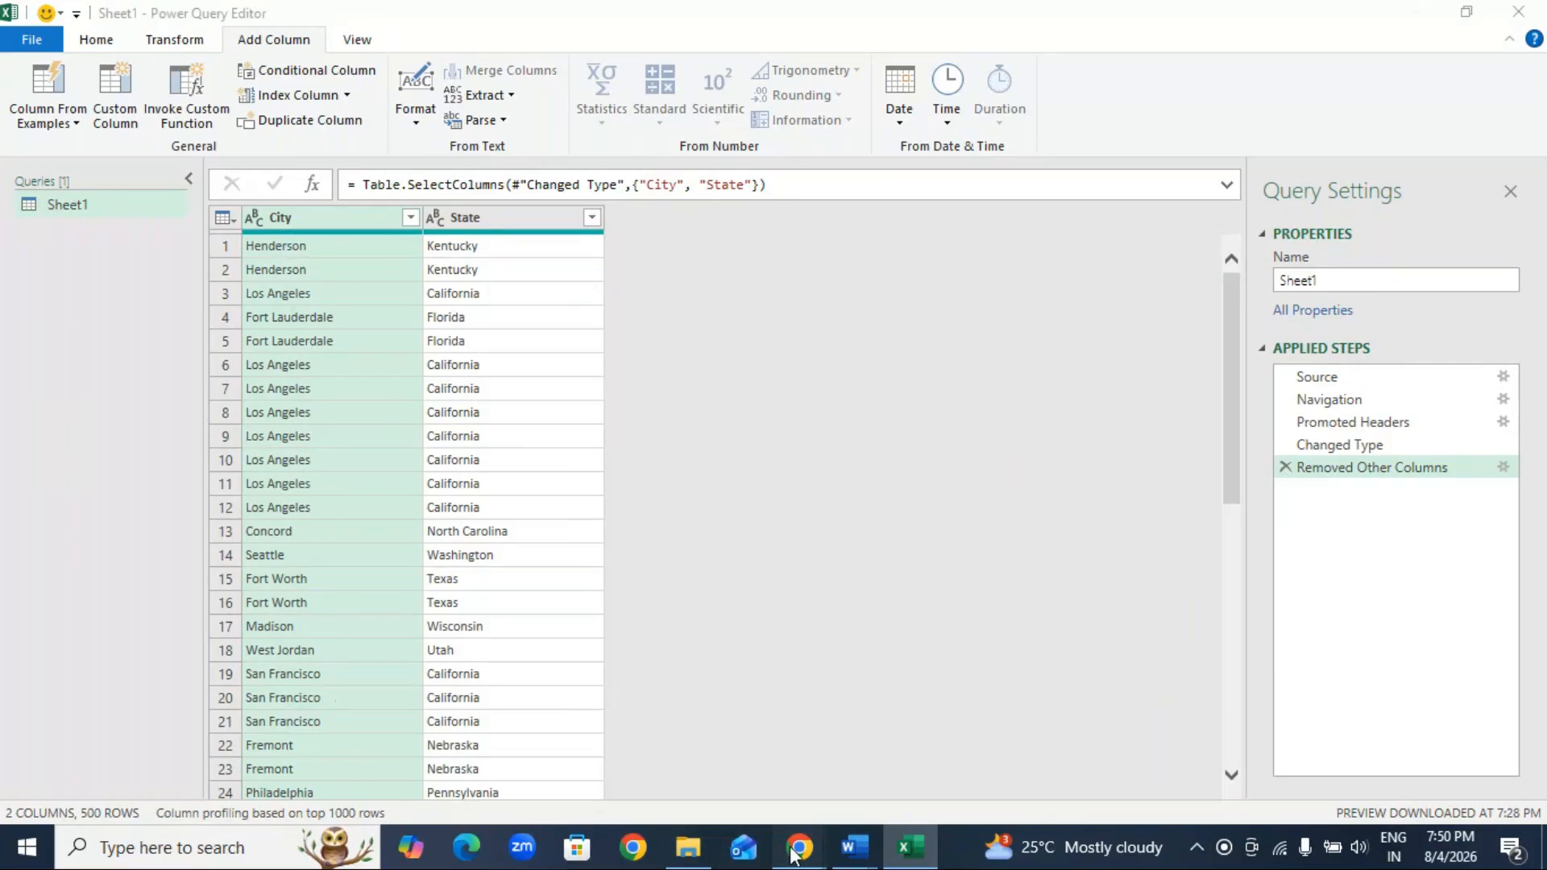
pyautogui.click(844, 788)
pyautogui.click(1239, 740)
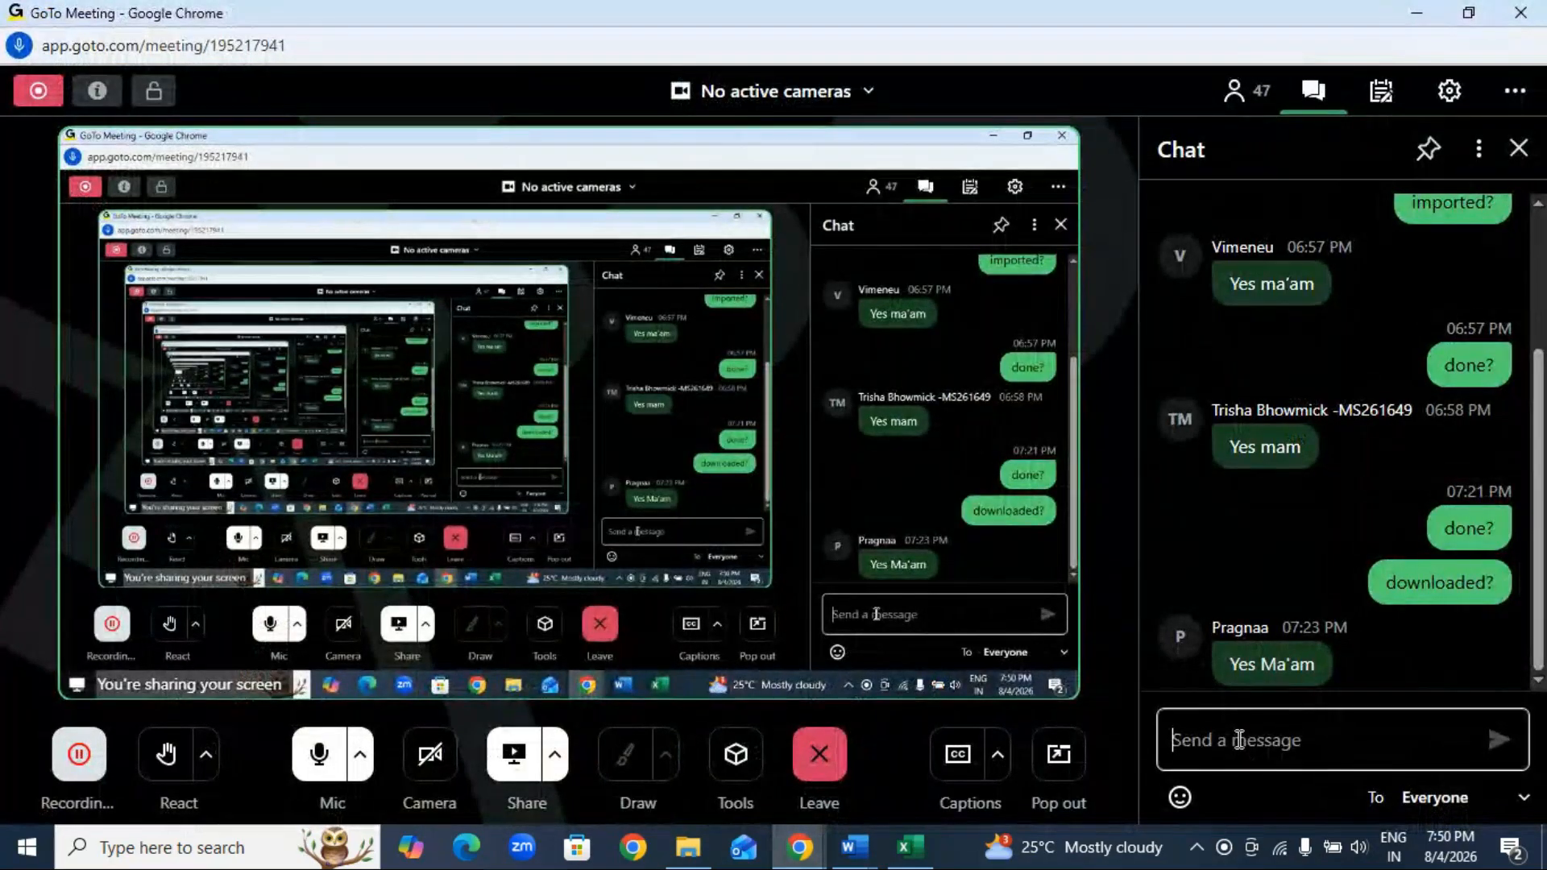
pyautogui.write('any doubts?')
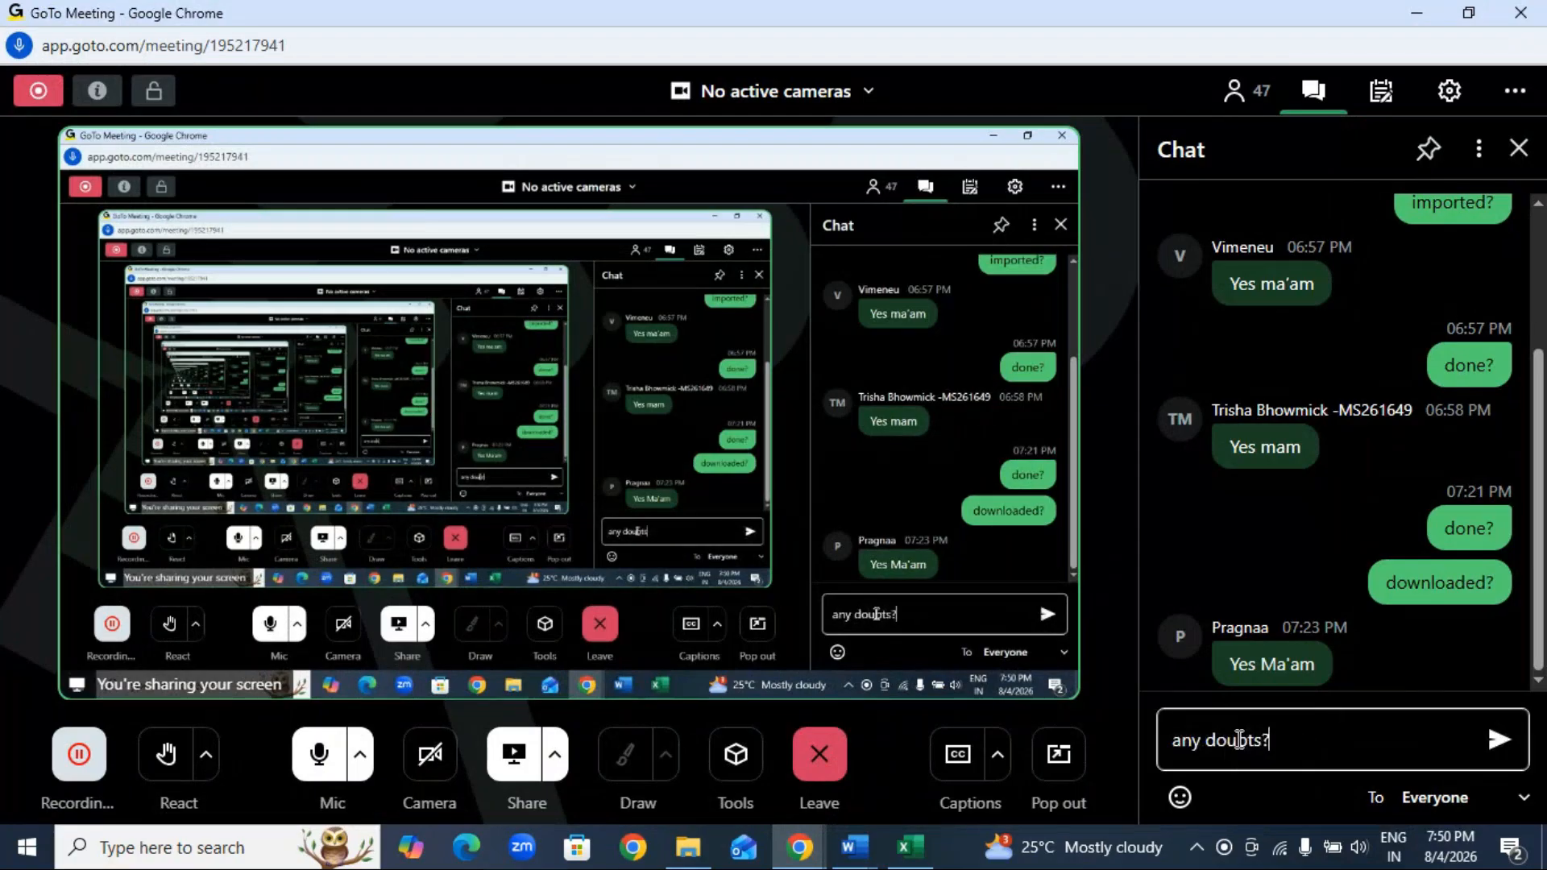
pyautogui.press('Return')
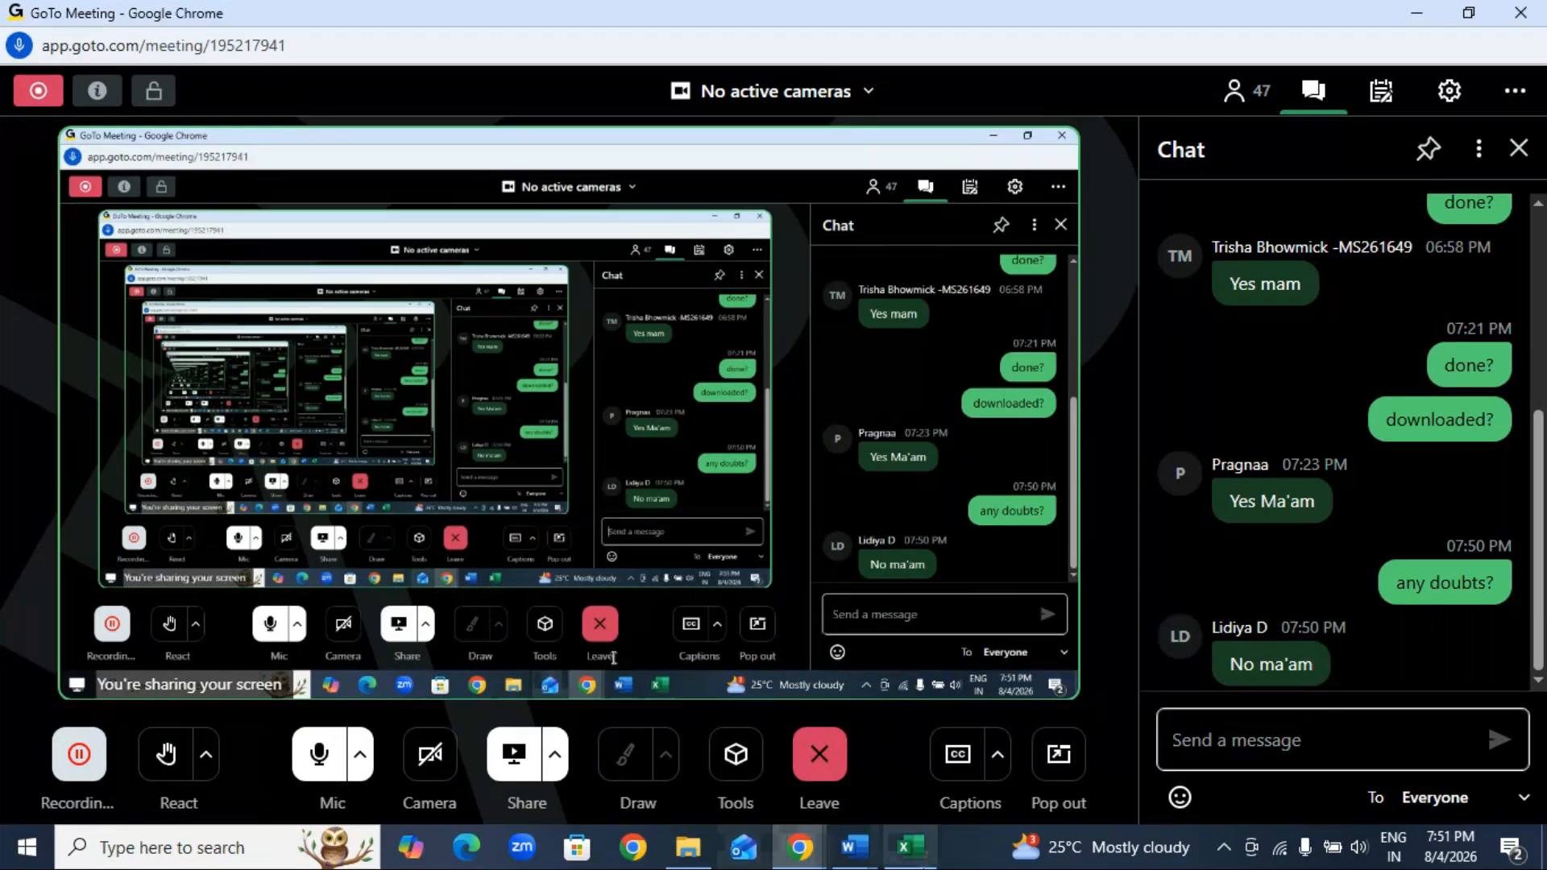
pyautogui.click(910, 847)
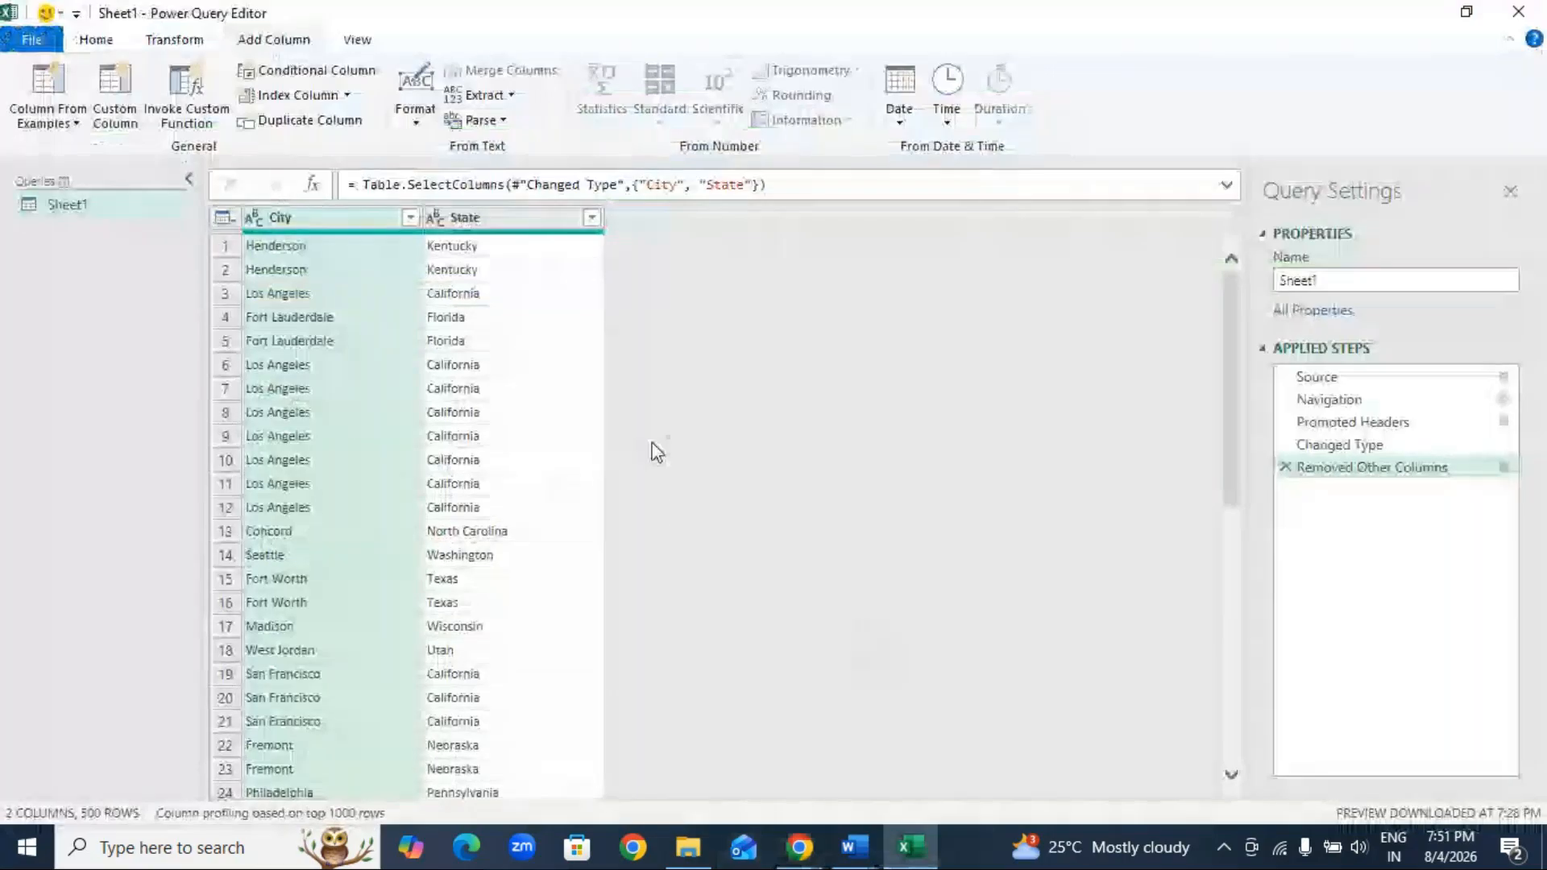
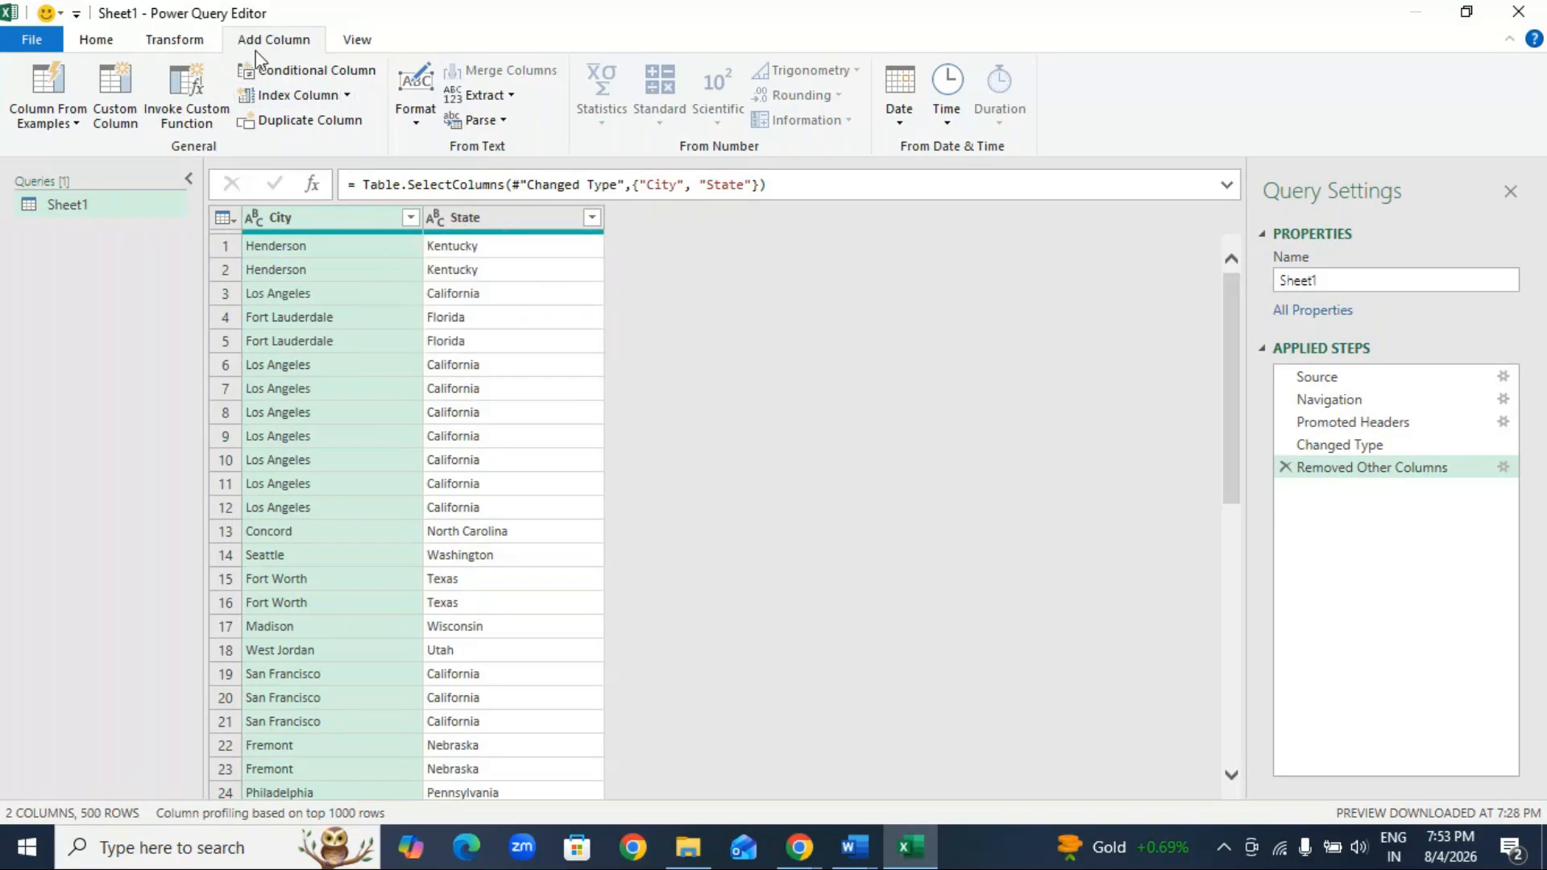
# Step: Add a column from examples that merges City and State using the example "Henderson Kentucky", and delete the resulting applied step
pyautogui.click(44, 111)
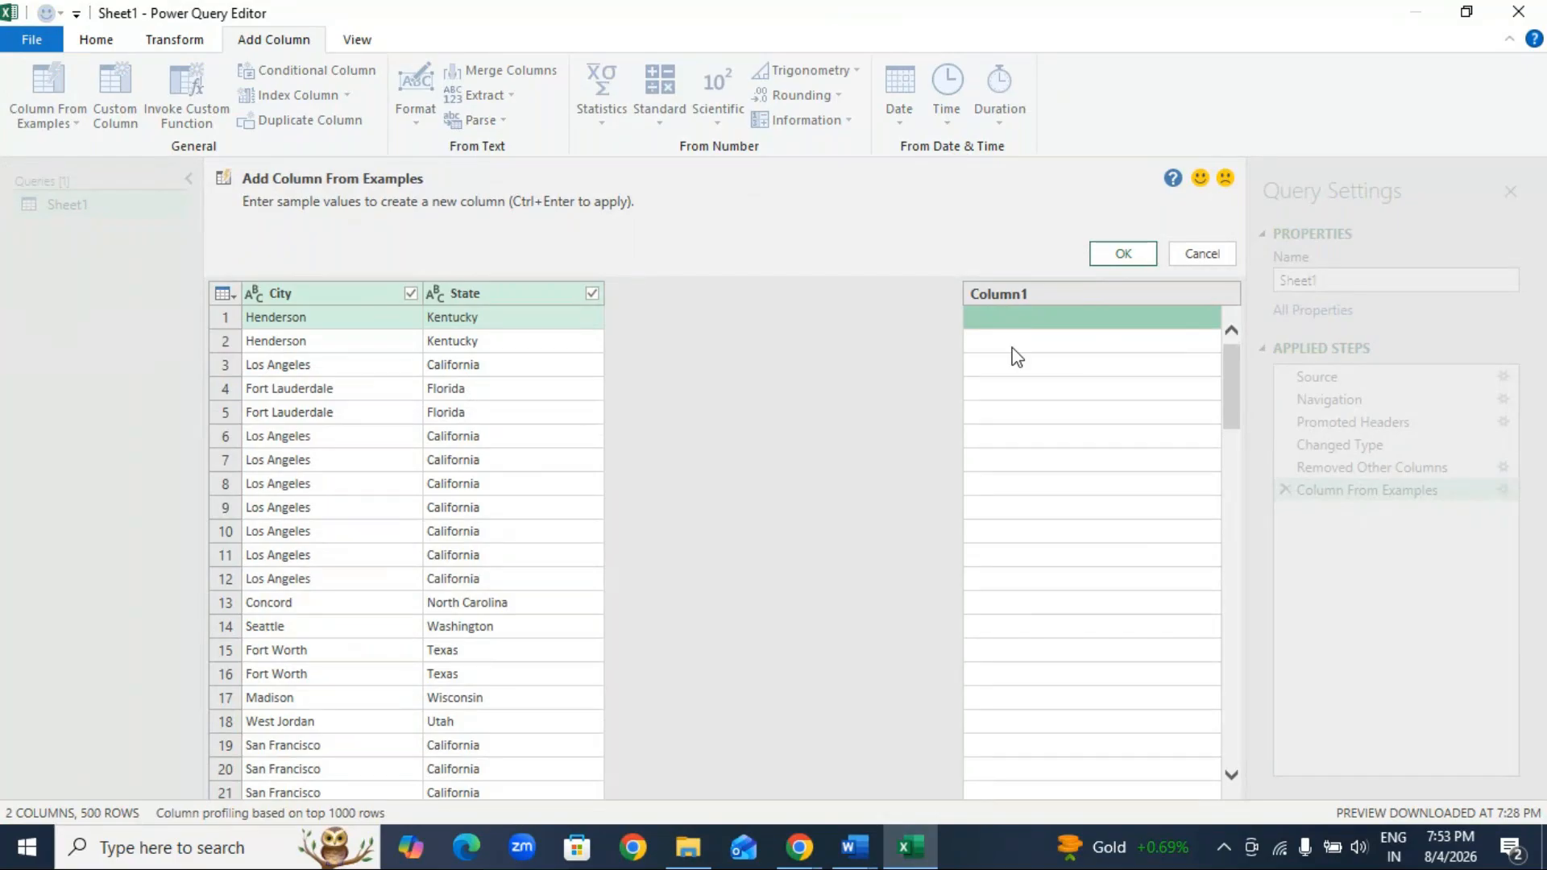
pyautogui.write('Hen')
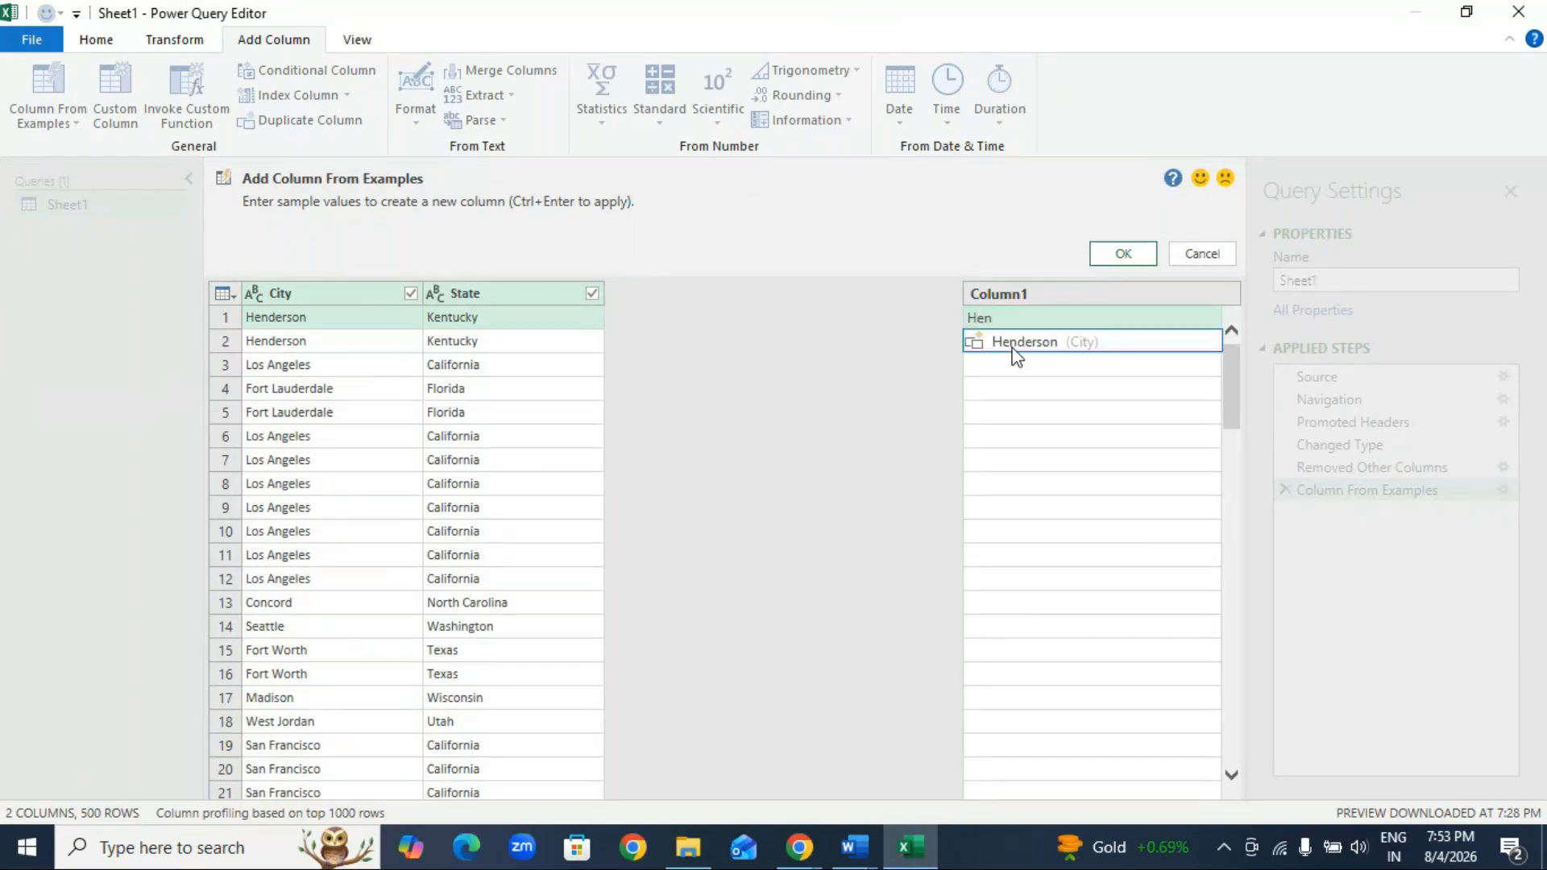
pyautogui.write('derson')
pyautogui.click(1013, 349)
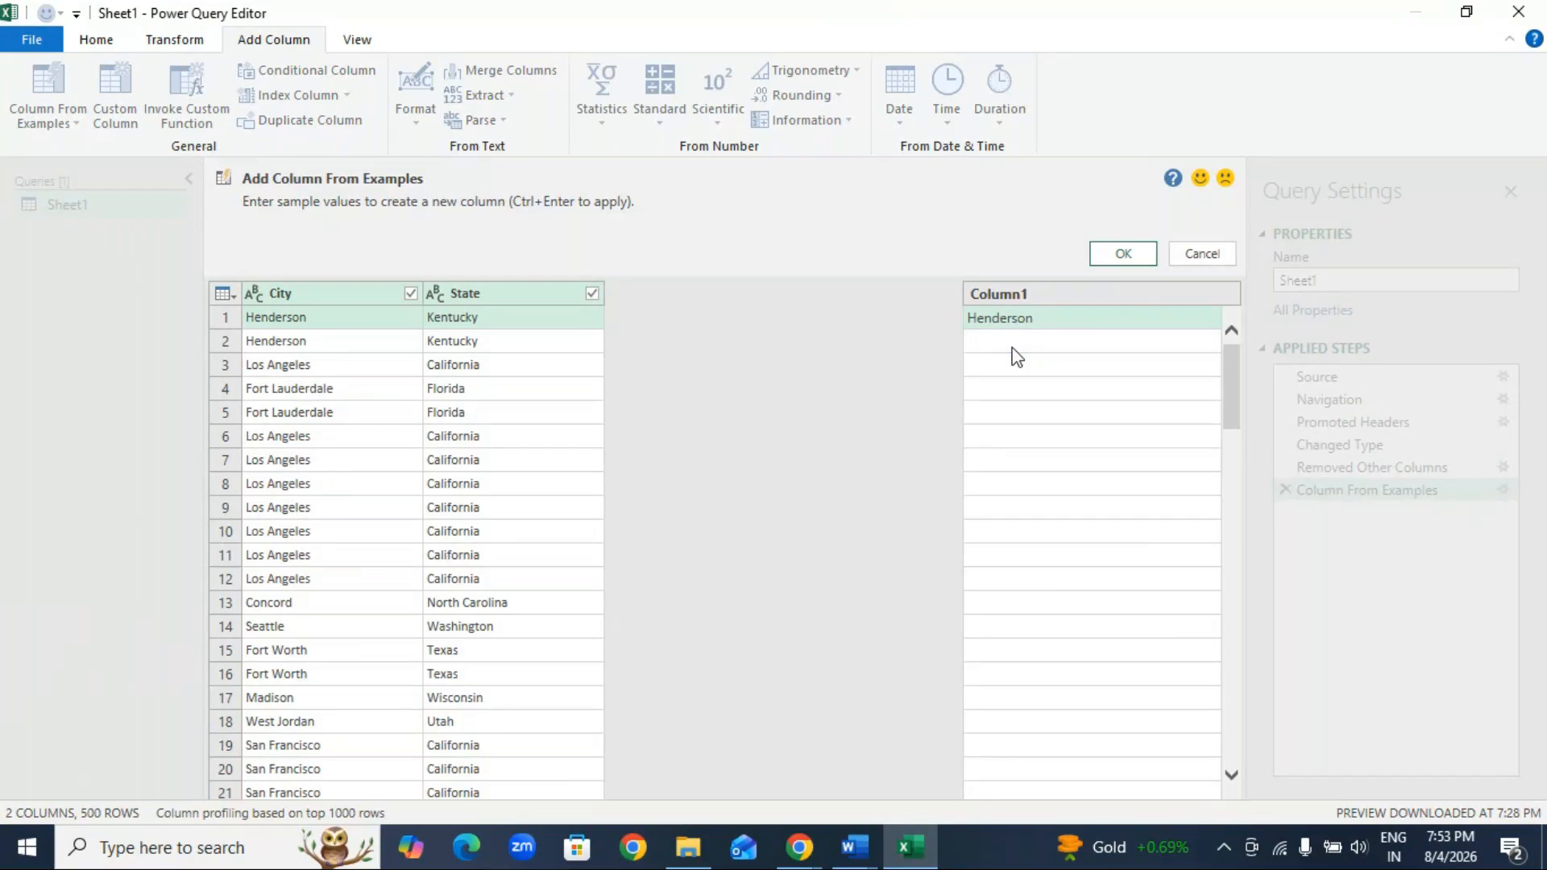
pyautogui.write('Kentucky')
pyautogui.click(1097, 348)
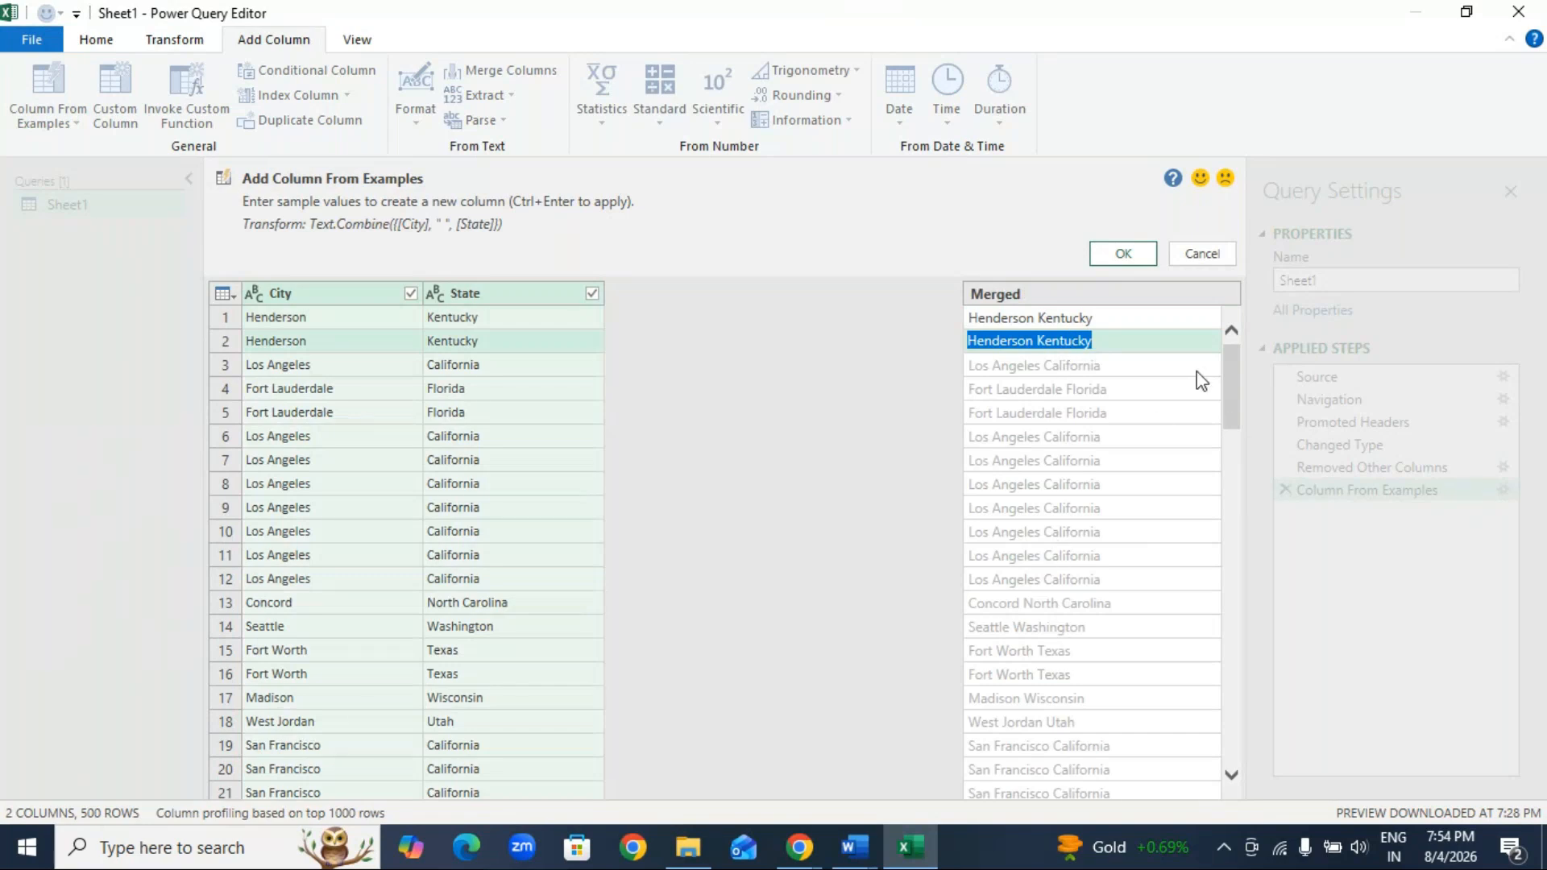
pyautogui.moveTo(1231, 414); pyautogui.dragTo(1228, 326)
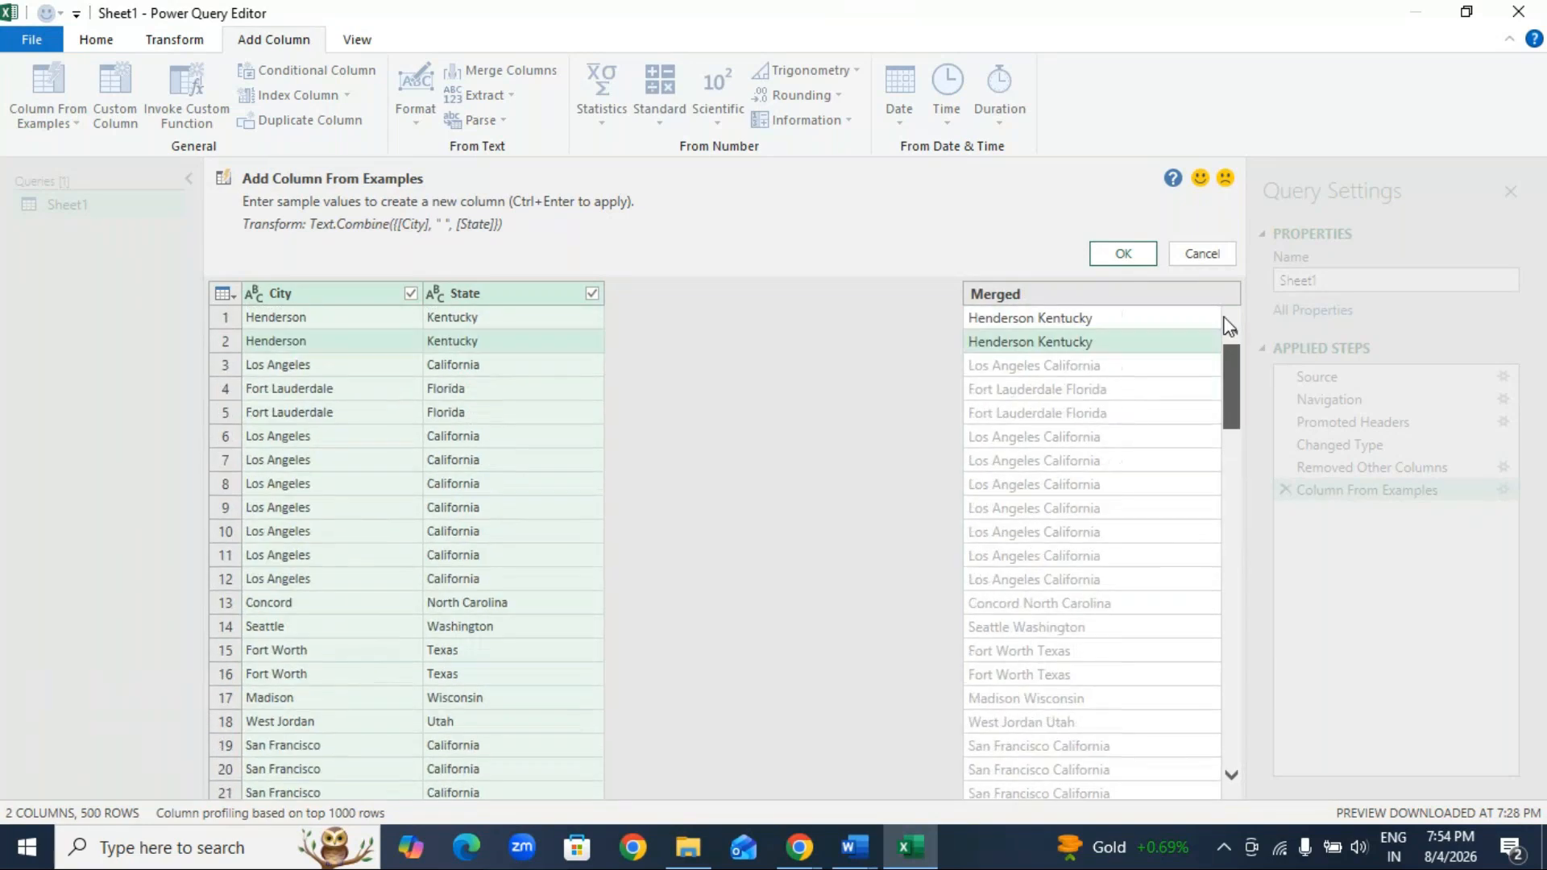
pyautogui.click(1126, 253)
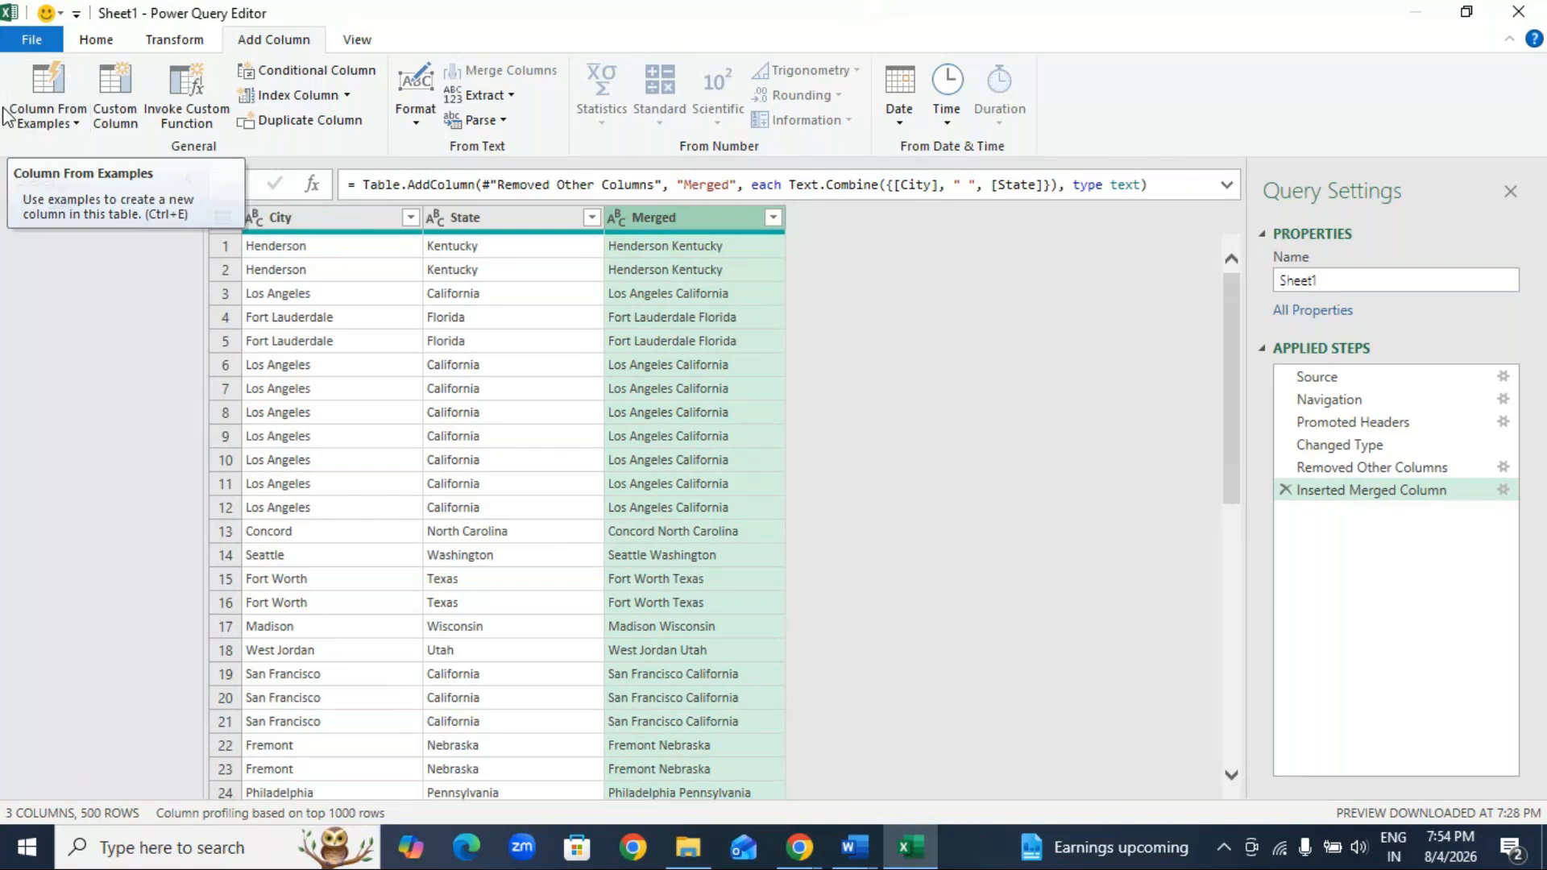
pyautogui.click(1286, 490)
# Step: Add a column from examples based on all columns, using the first-row example "101 henderson kentucky"
pyautogui.click(47, 117)
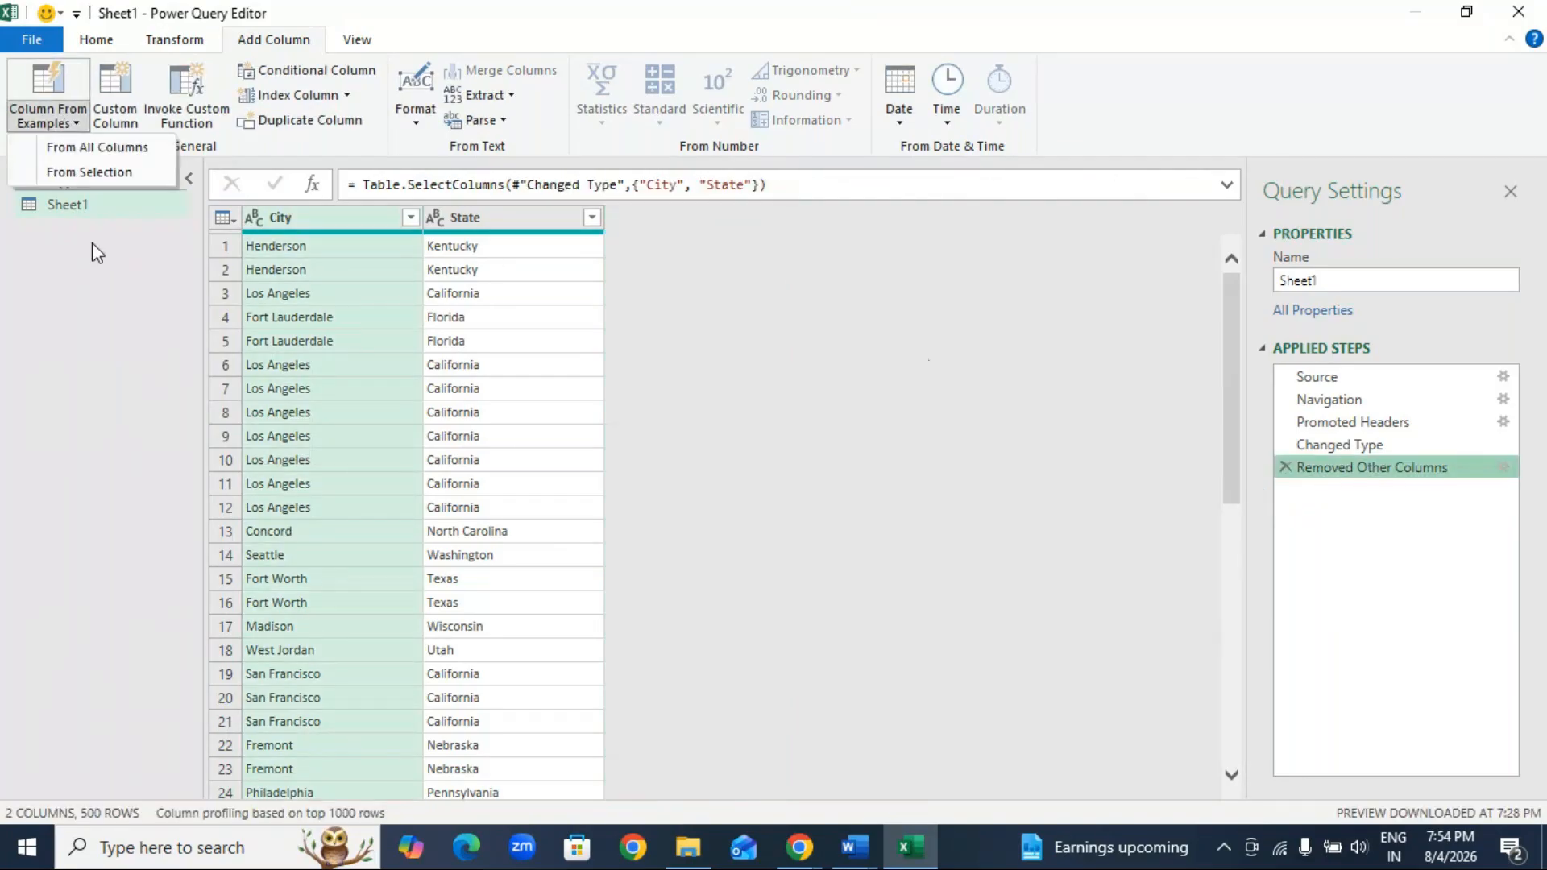
pyautogui.click(89, 146)
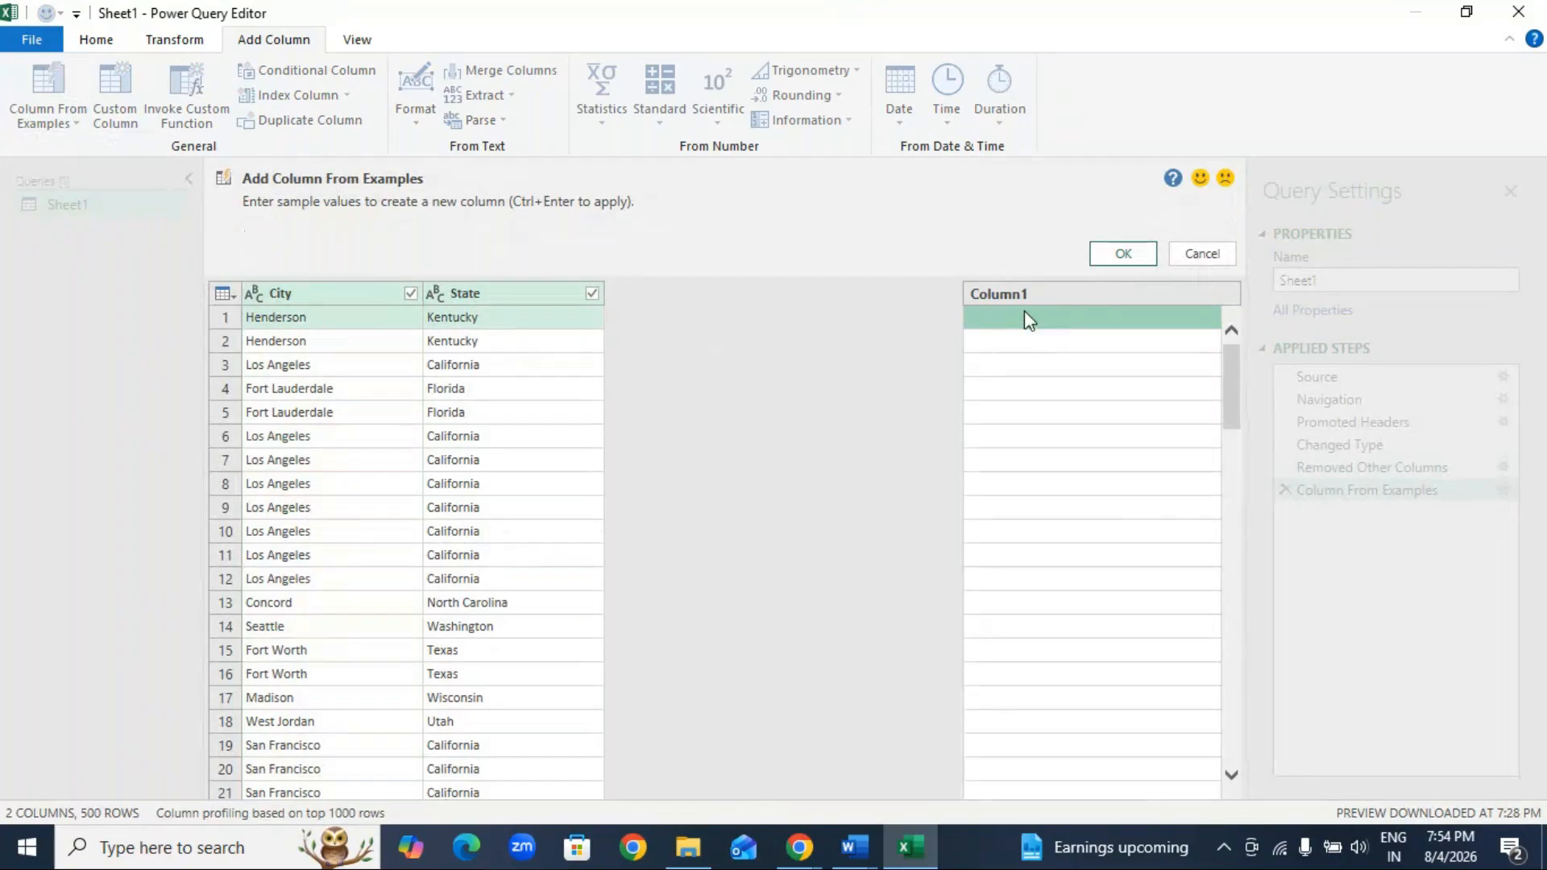
pyautogui.click(999, 322)
pyautogui.write('1')
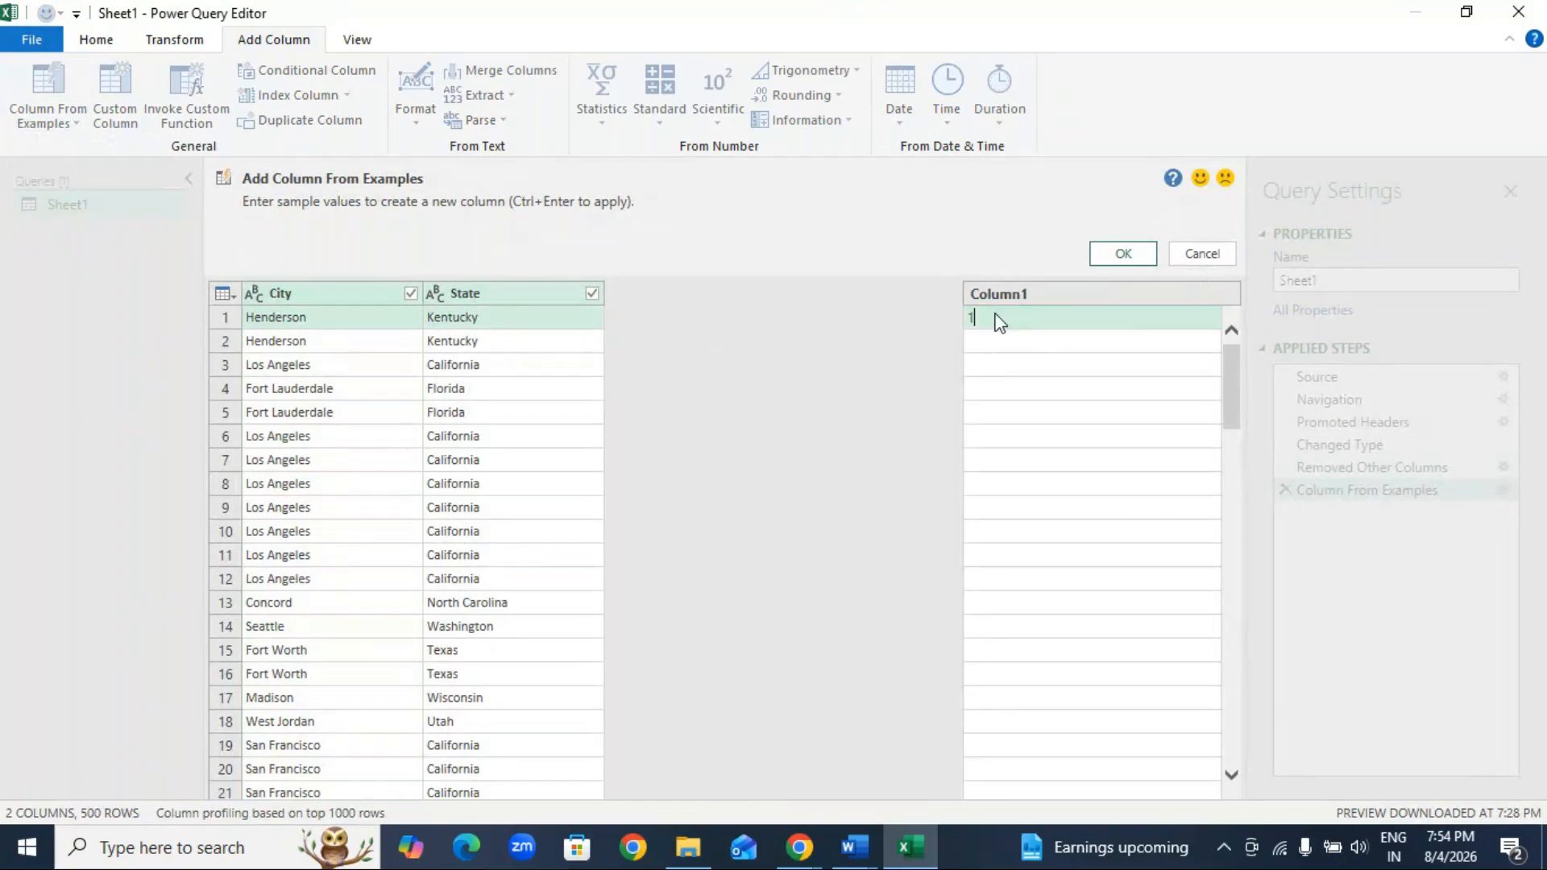
pyautogui.write('01 Henderson kentucky')
pyautogui.click(1133, 258)
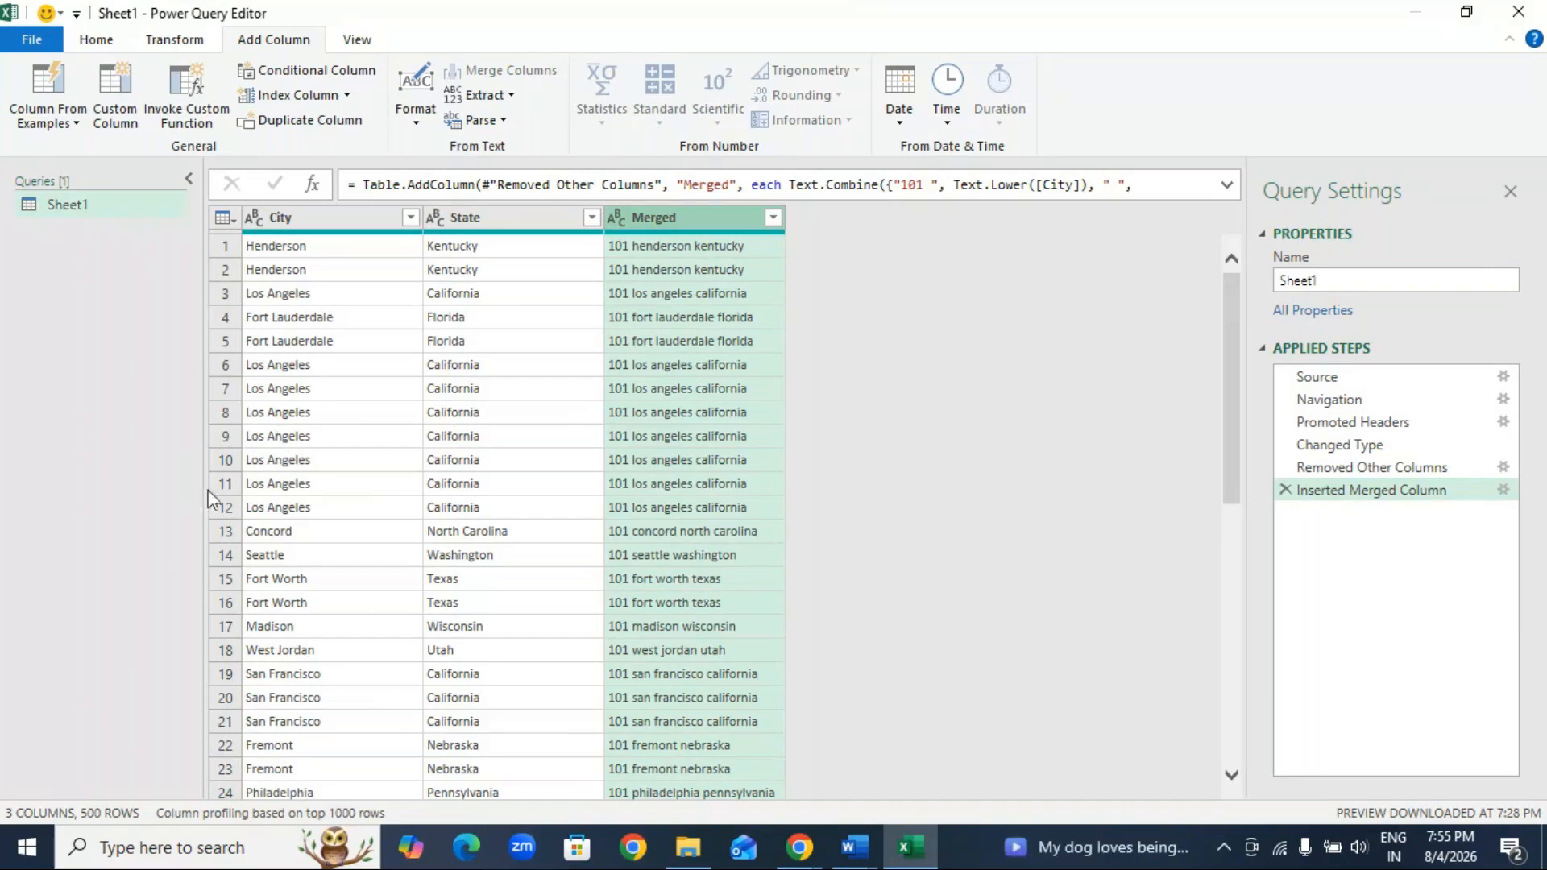
# Step: Examine the Close & Load options available for the query
pyautogui.click(94, 42)
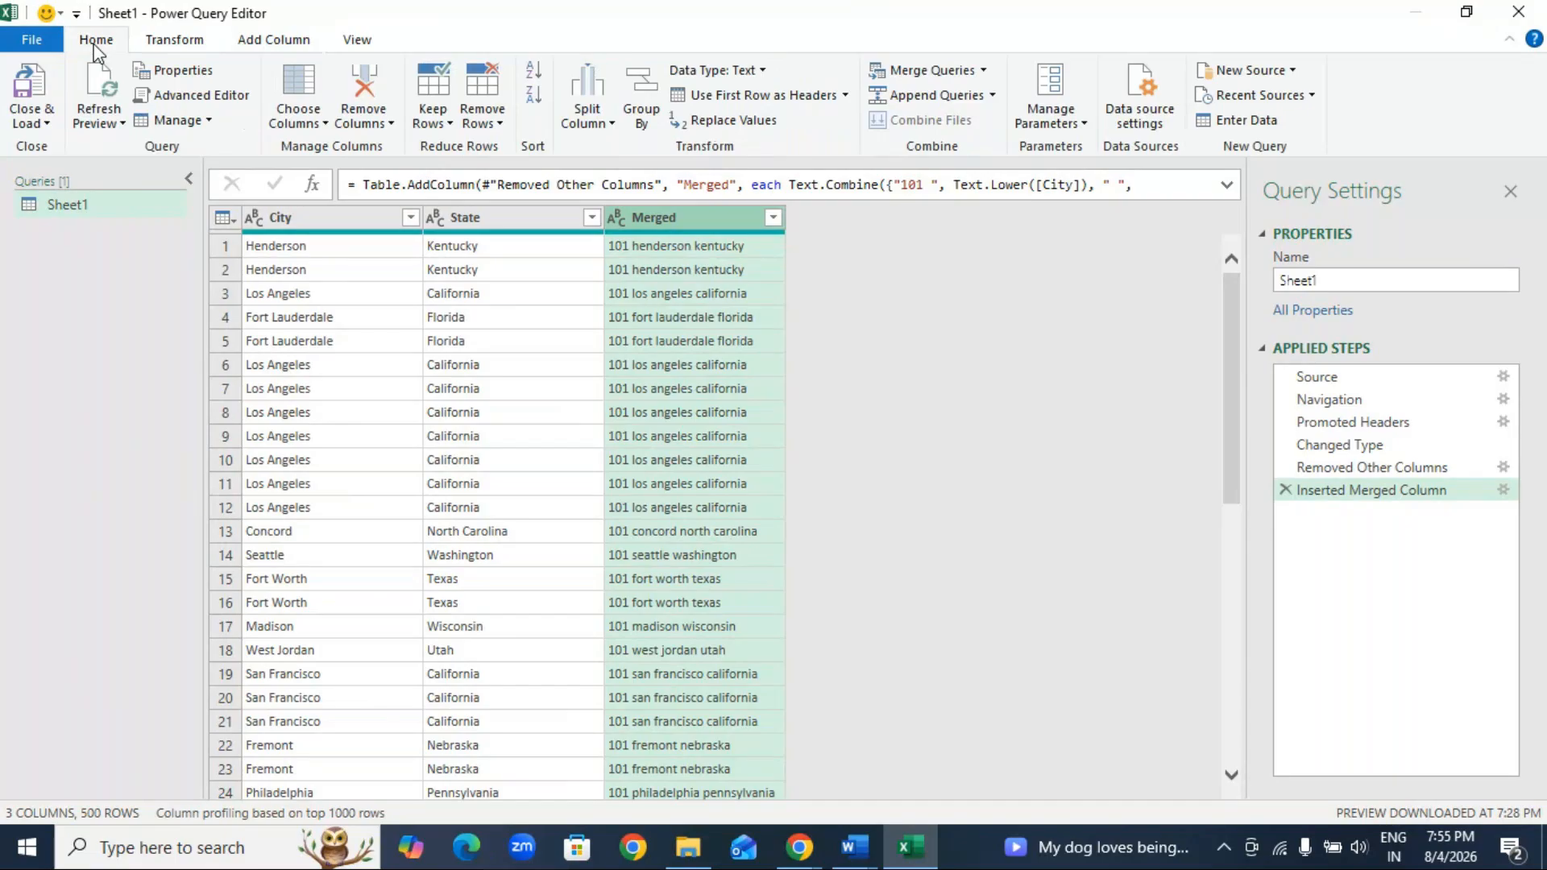
pyautogui.click(36, 122)
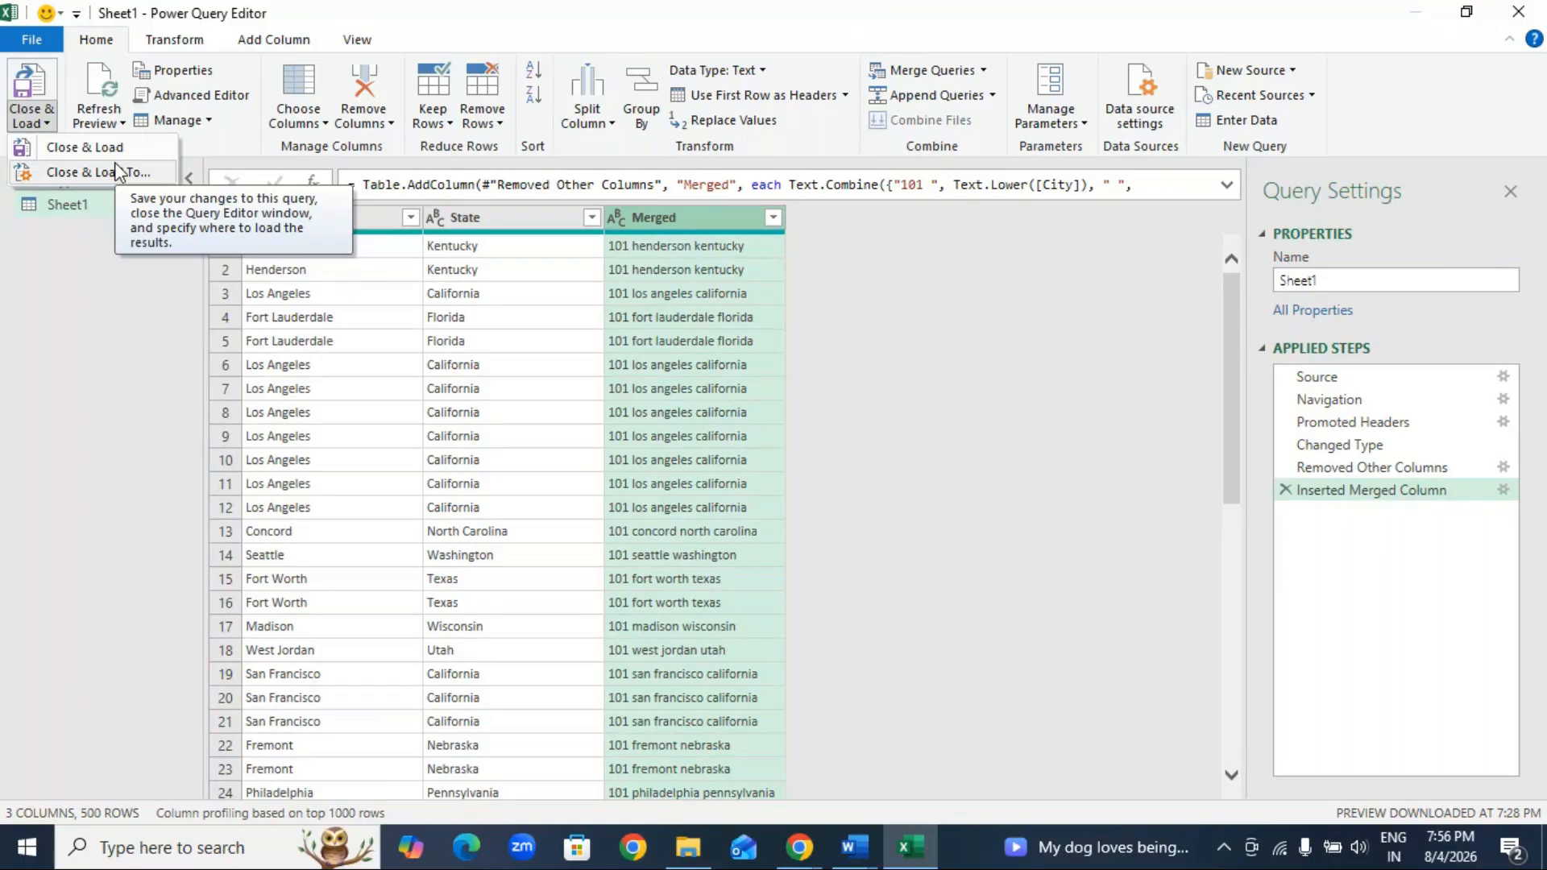
# Step: Switch to GoTo Meeting and send the chat message "got it?" to everyone
pyautogui.click(799, 847)
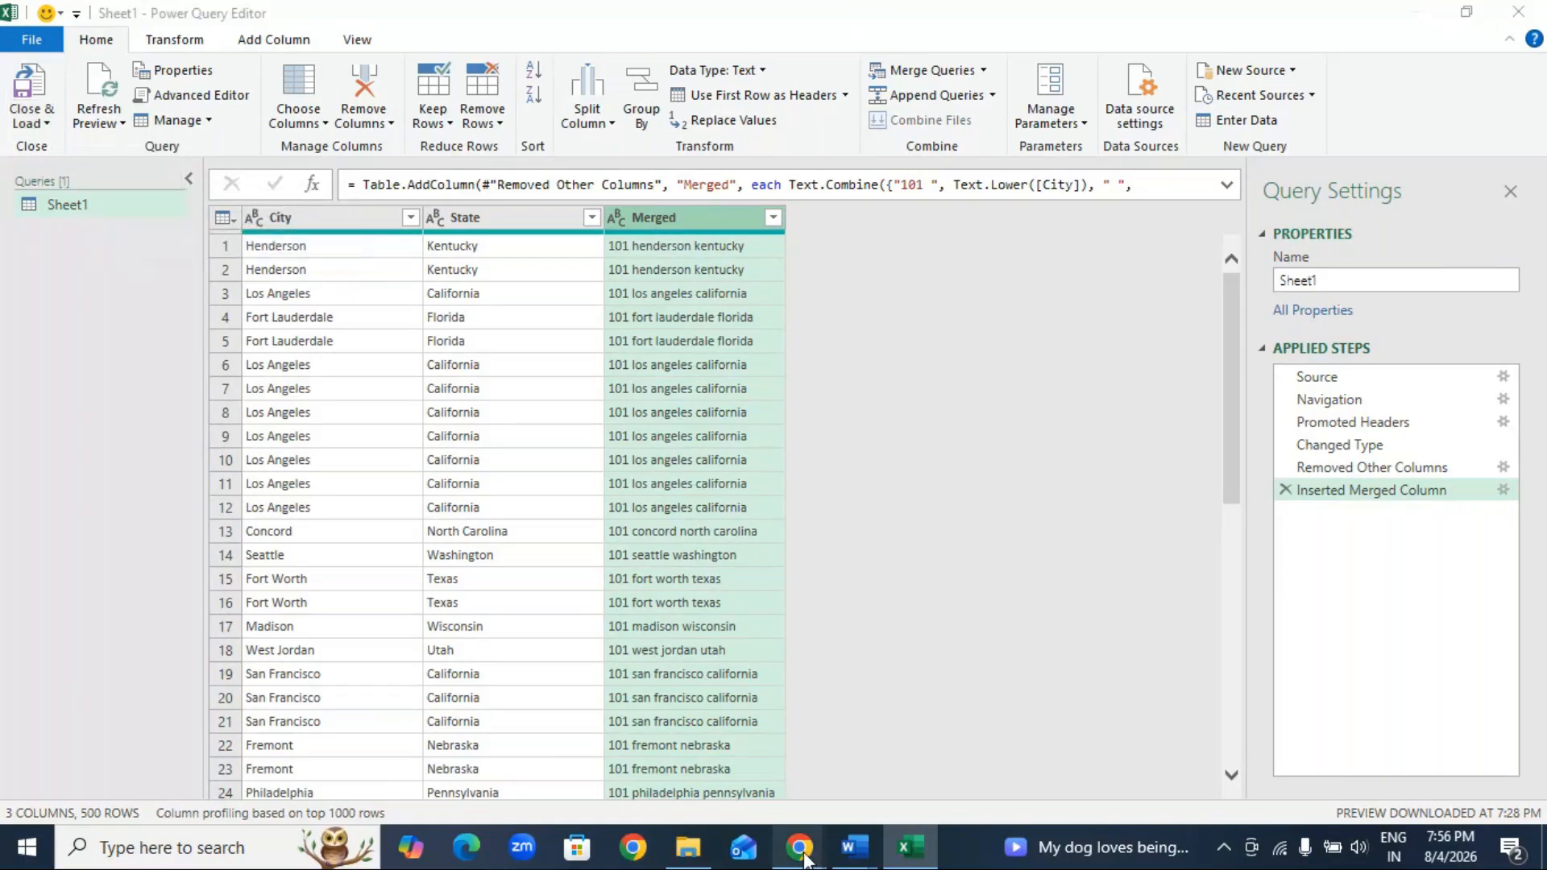
pyautogui.click(811, 743)
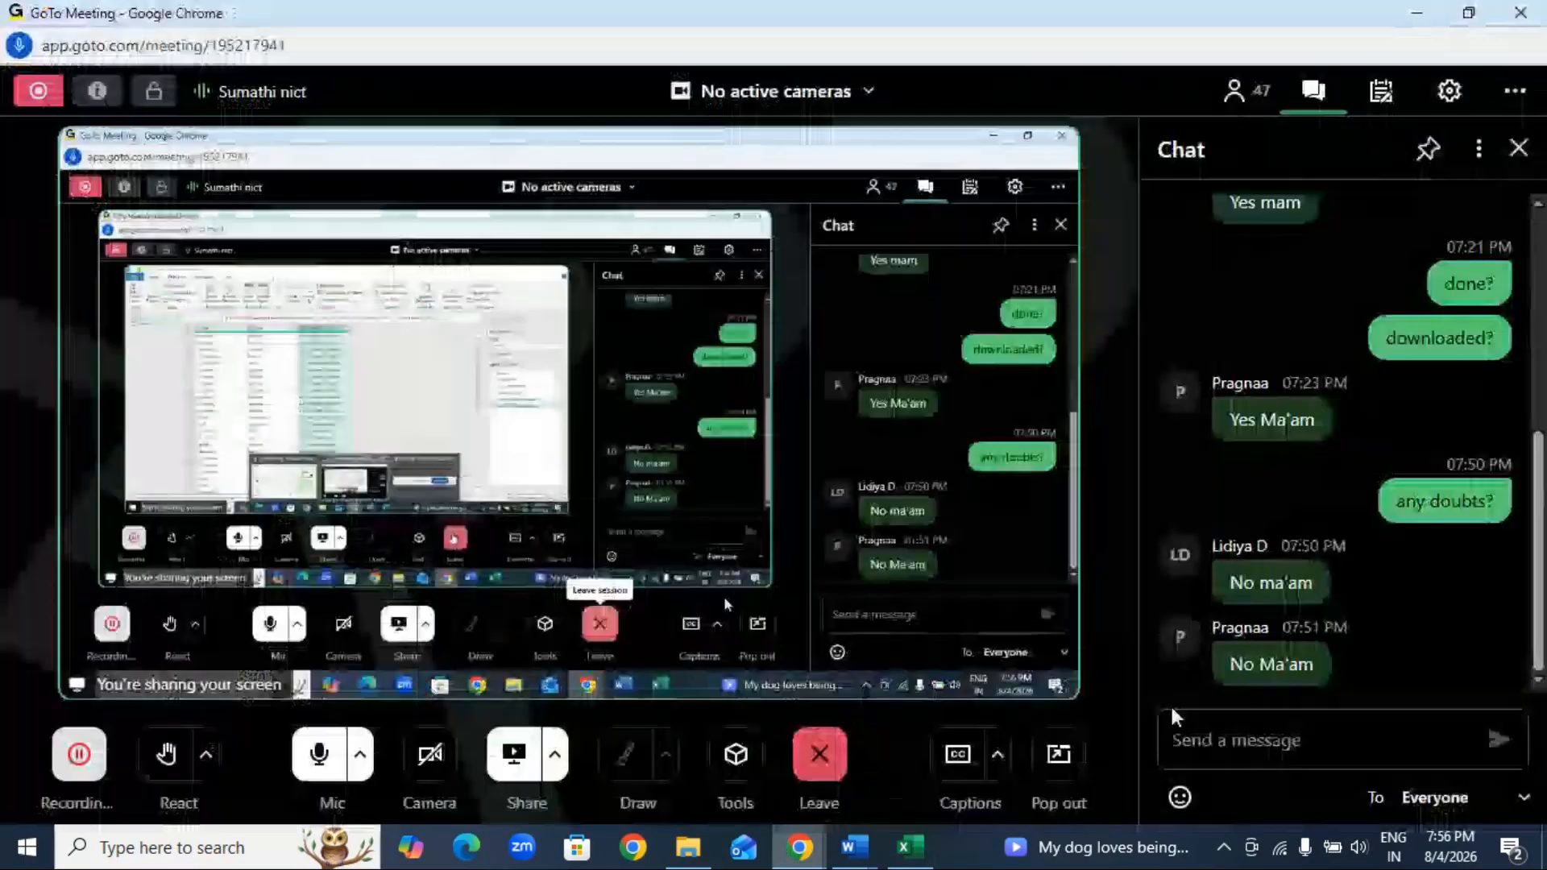
pyautogui.click(1253, 730)
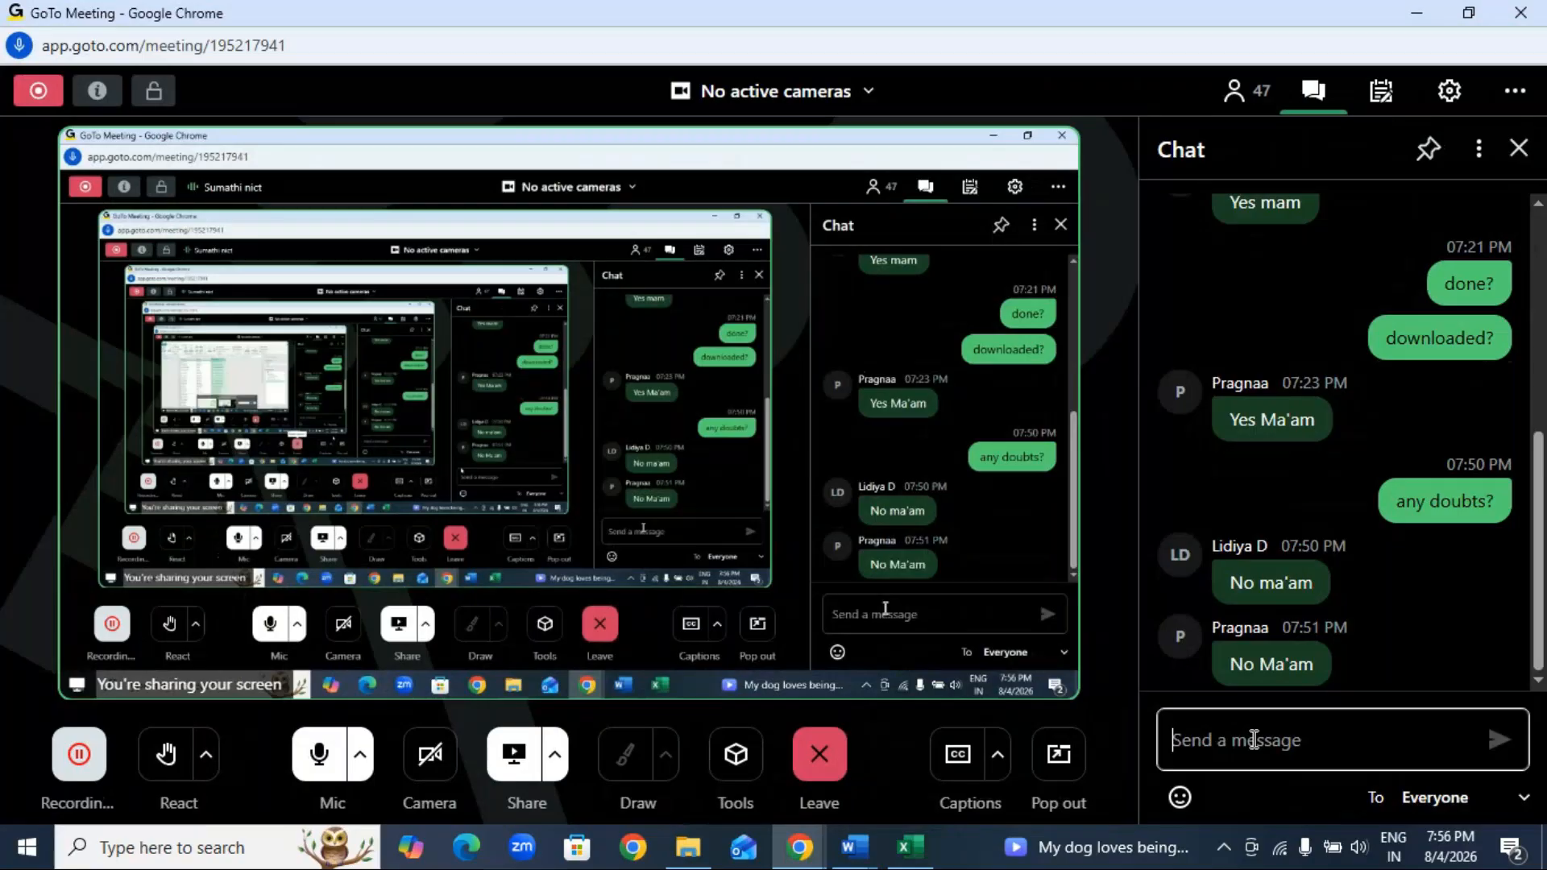
pyautogui.write('got')
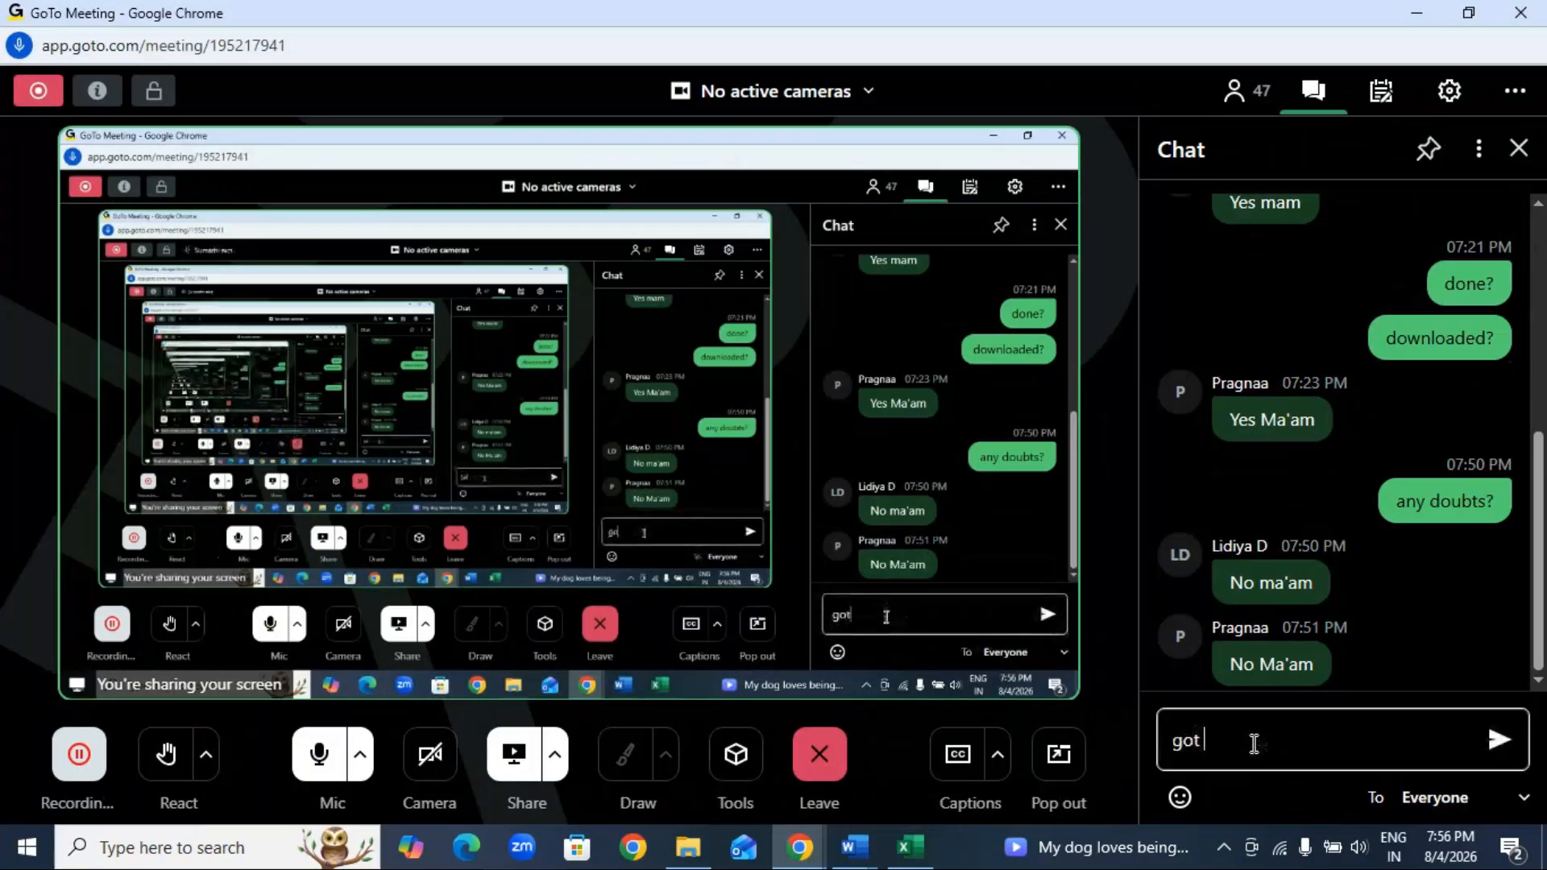
pyautogui.write(' it?')
pyautogui.press('Return')
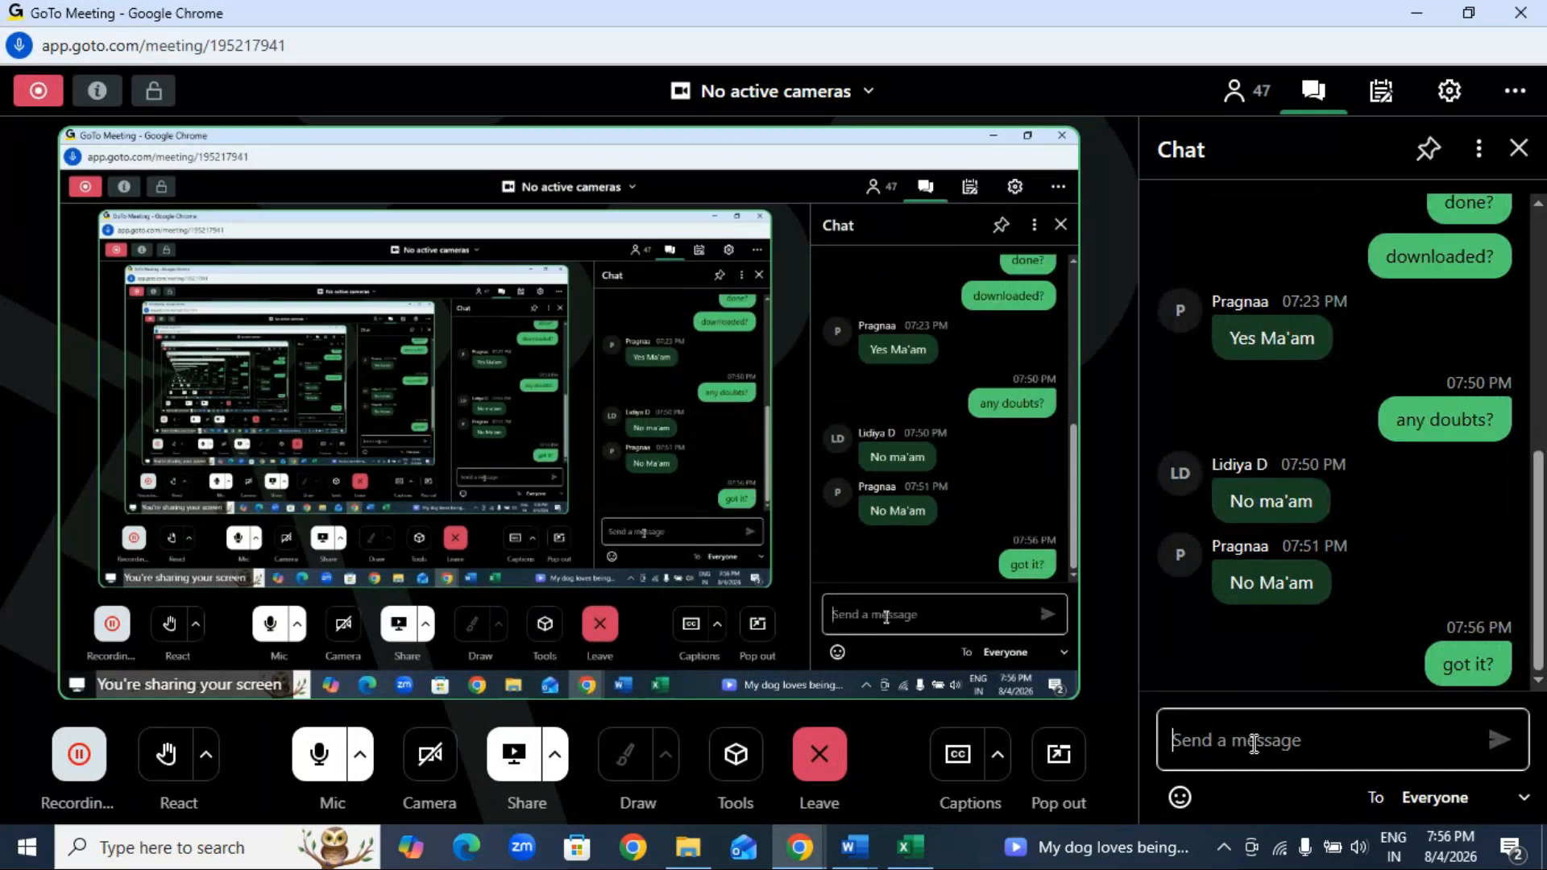